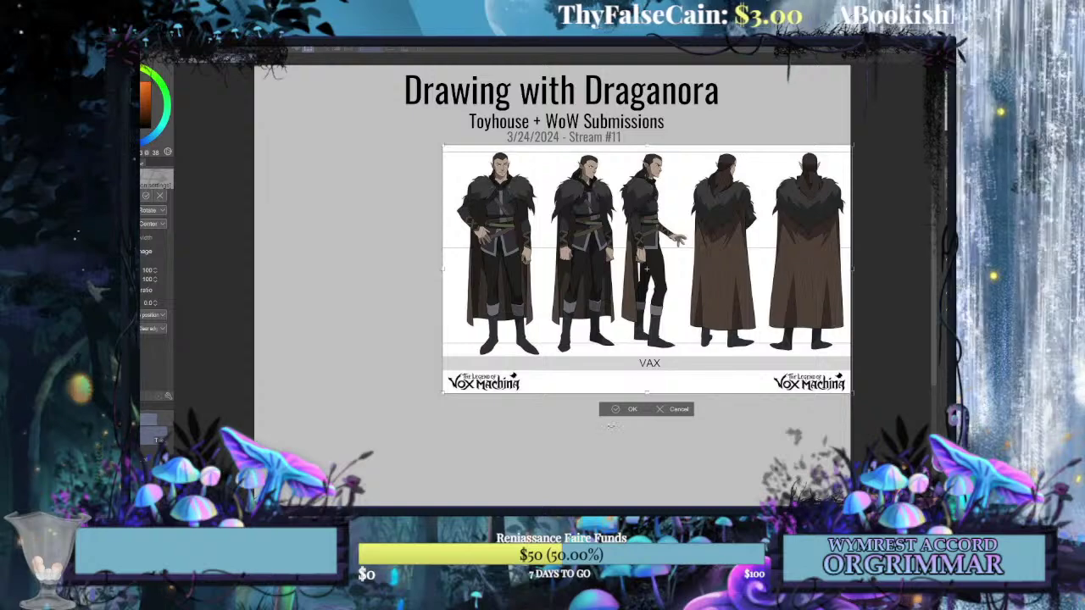
Confirm the placement of the Vax reference sheet and move it horizontally away from the blank drawing area.
{"action": "left_click", "coordinate": [632, 410]}
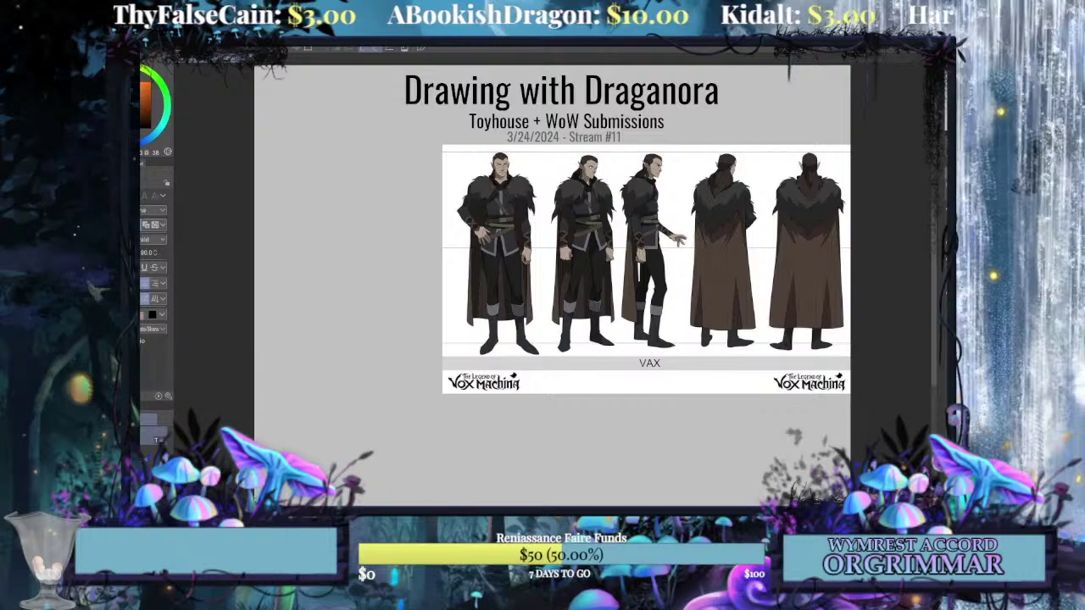
{"action": "key", "text": "p"}
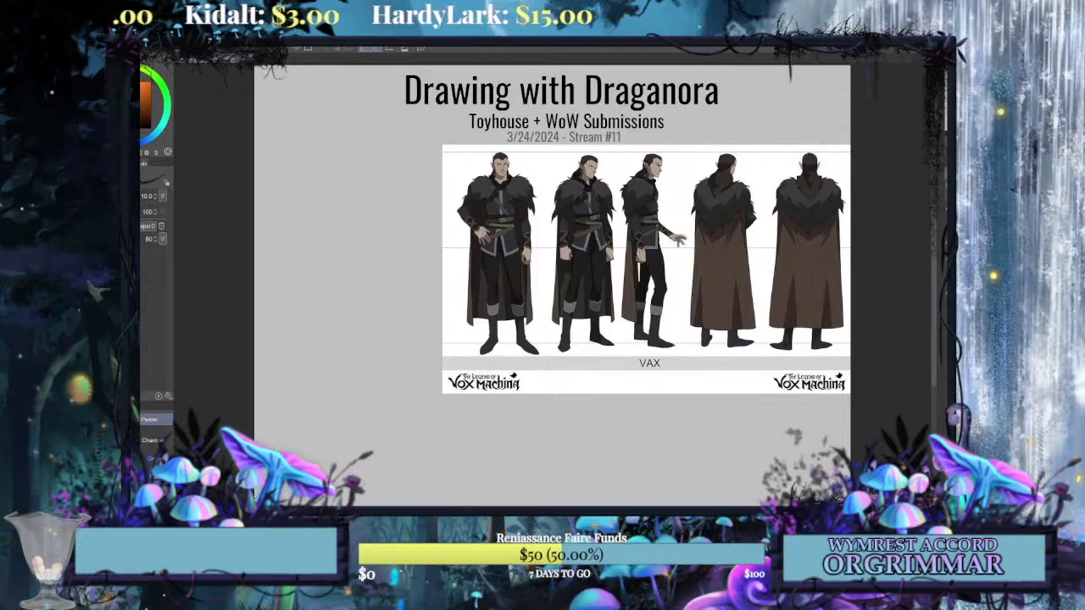
{"action": "key", "text": "ctrl+plus"}
{"action": "left_click_drag", "start_coordinate": [509, 280], "coordinate": [675, 354]}
{"action": "key", "text": "ctrl+t"}
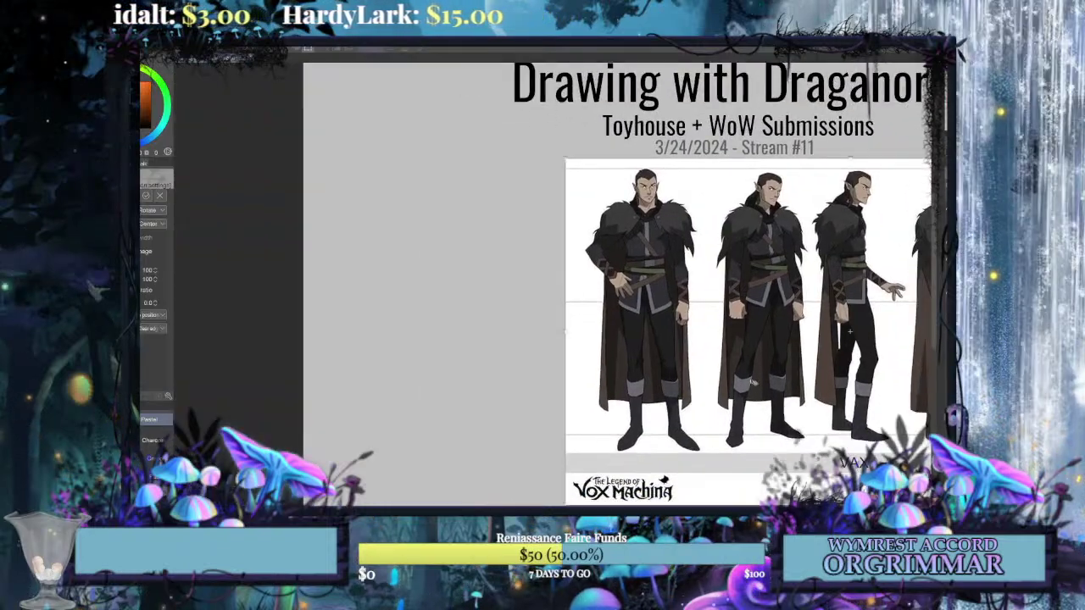
{"action": "left_click_drag", "start_coordinate": [721, 394], "coordinate": [777, 395]}
{"action": "key", "text": "Return"}
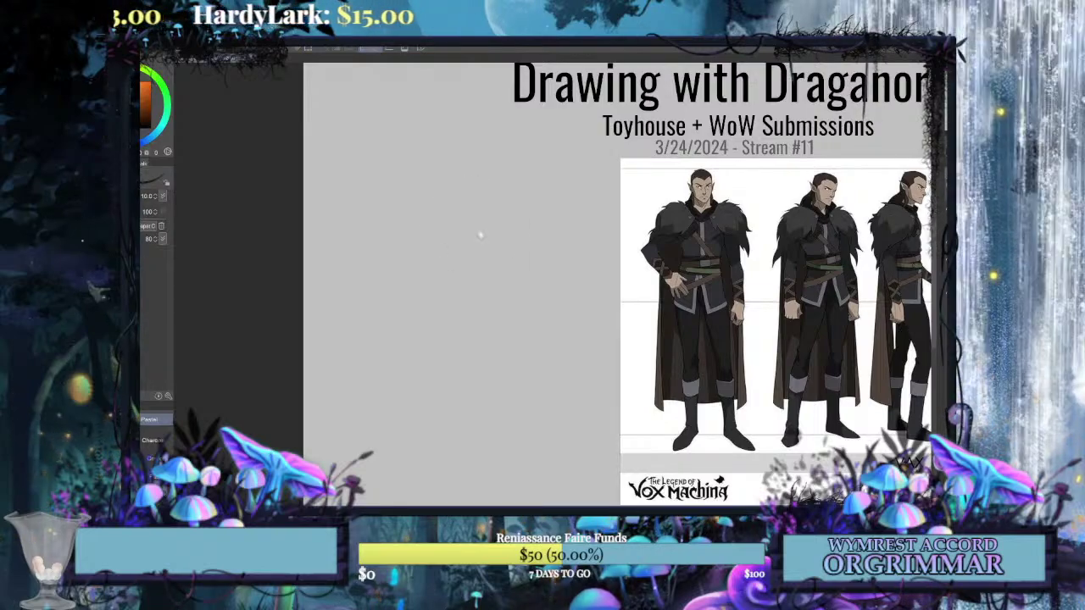
{"action": "mouse_move", "coordinate": [475, 208]}
{"action": "left_mouse_down"}
{"action": "mouse_move", "coordinate": [412, 244]}
{"action": "mouse_move", "coordinate": [490, 224]}
{"action": "mouse_move", "coordinate": [473, 258]}
{"action": "mouse_move", "coordinate": [433, 232]}
{"action": "mouse_move", "coordinate": [508, 254]}
{"action": "mouse_move", "coordinate": [476, 214]}
{"action": "mouse_move", "coordinate": [439, 293]}
{"action": "mouse_move", "coordinate": [490, 222]}
{"action": "mouse_move", "coordinate": [431, 217]}
{"action": "mouse_move", "coordinate": [490, 203]}
{"action": "mouse_move", "coordinate": [422, 271]}
{"action": "mouse_move", "coordinate": [513, 222]}
{"action": "mouse_move", "coordinate": [439, 203]}
{"action": "mouse_move", "coordinate": [489, 196]}
{"action": "mouse_move", "coordinate": [425, 289]}
{"action": "mouse_move", "coordinate": [513, 219]}
{"action": "mouse_move", "coordinate": [439, 203]}
{"action": "mouse_move", "coordinate": [516, 266]}
{"action": "mouse_move", "coordinate": [448, 202]}
{"action": "mouse_move", "coordinate": [428, 269]}
{"action": "mouse_move", "coordinate": [531, 219]}
{"action": "mouse_move", "coordinate": [440, 188]}
{"action": "left_mouse_up"}
{"action": "key", "text": "ctrl+z"}
{"action": "key", "text": "ctrl+z"}
{"action": "key", "text": "ctrl+z"}
{"action": "key", "text": "ctrl+z"}
{"action": "key", "text": "ctrl+z"}
{"action": "key", "text": "ctrl+z"}
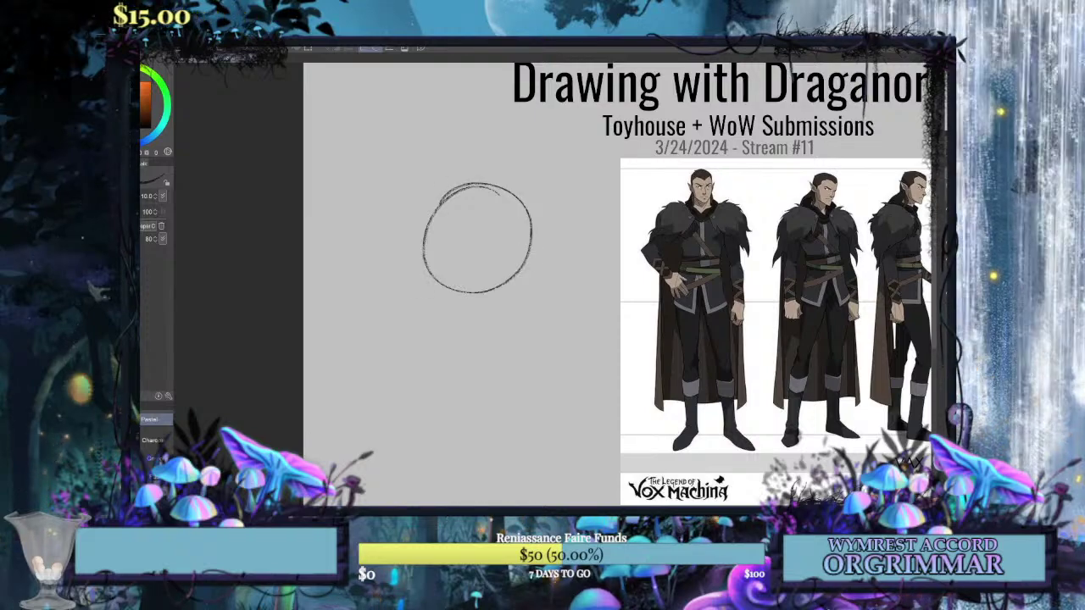
{"action": "key", "text": "ctrl+z"}
Switch to the Charcoal brush and try a freehand head circle on the blank canvas beside the reference.
{"action": "left_click", "coordinate": [154, 440]}
{"action": "left_click_drag", "start_coordinate": [504, 202], "coordinate": [435, 235]}
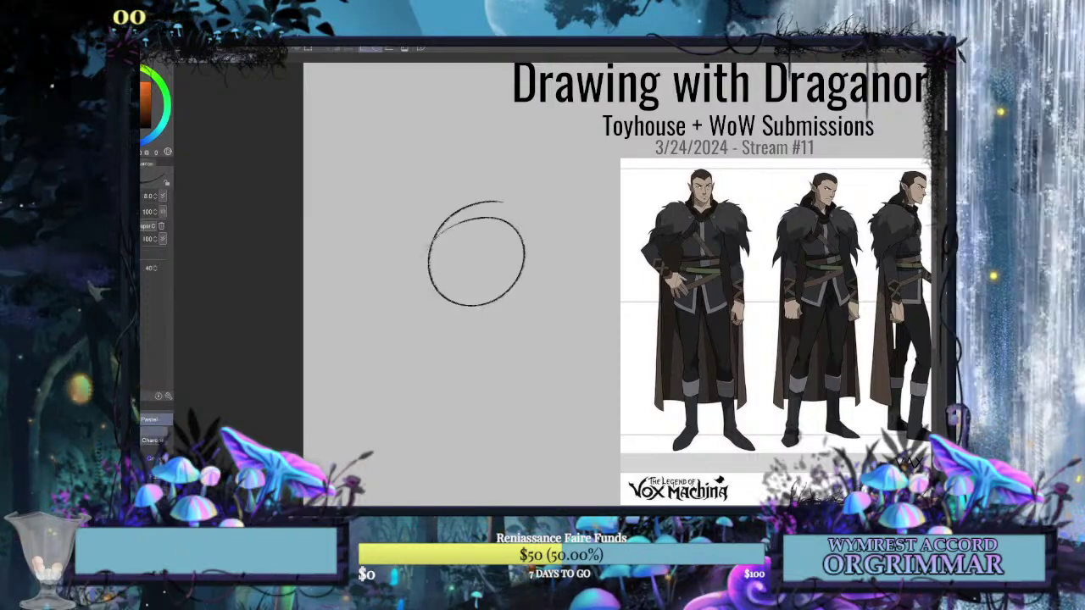
{"action": "key", "text": "ctrl+z"}
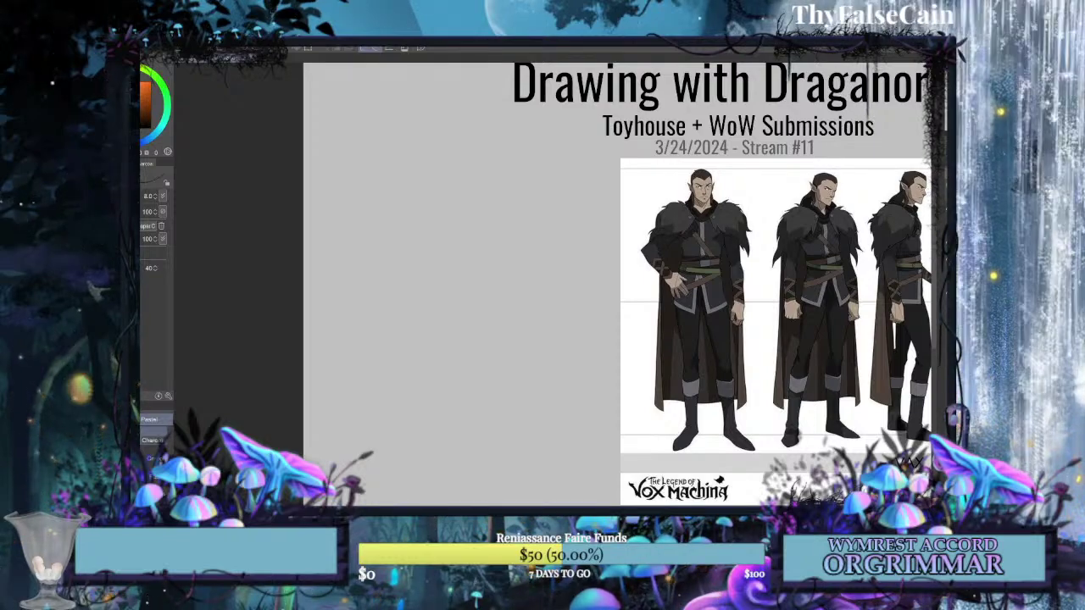
{"action": "left_click_drag", "start_coordinate": [486, 198], "coordinate": [441, 308]}
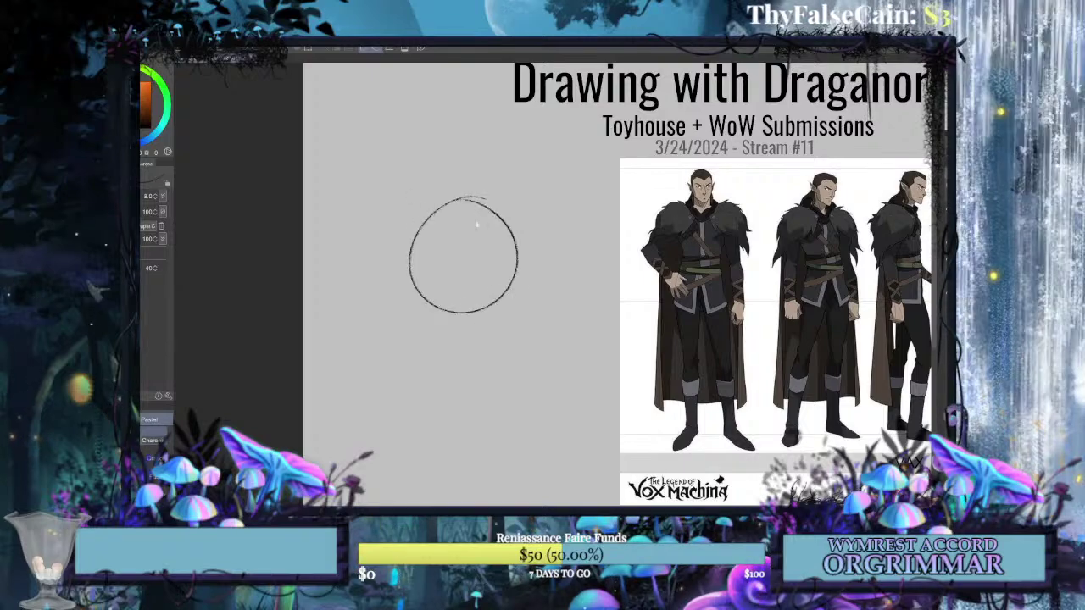
{"action": "key", "text": "ctrl+z"}
{"action": "mouse_move", "coordinate": [505, 204]}
{"action": "left_mouse_down"}
{"action": "mouse_move", "coordinate": [424, 275]}
{"action": "mouse_move", "coordinate": [466, 207]}
{"action": "mouse_move", "coordinate": [445, 256]}
{"action": "mouse_move", "coordinate": [509, 203]}
{"action": "left_mouse_up"}
{"action": "key", "text": "ctrl+z"}
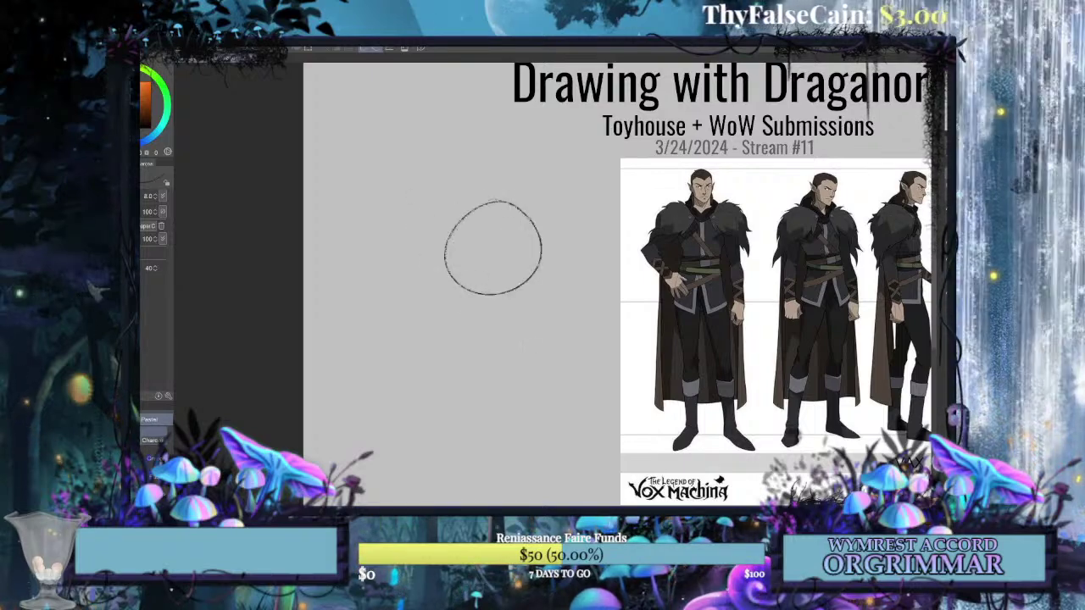
{"action": "key", "text": "ctrl+z"}
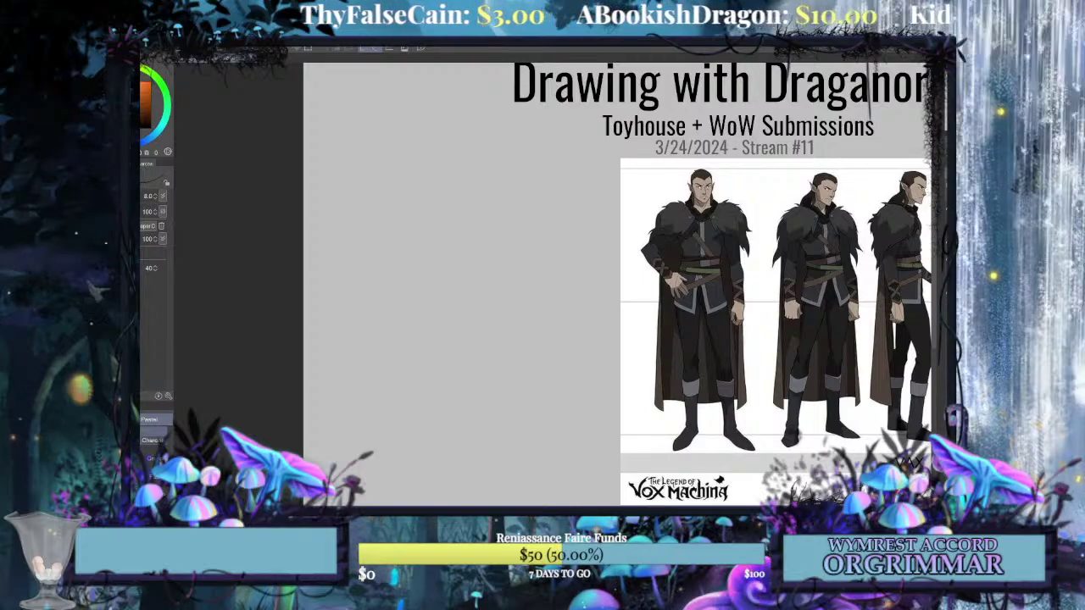
{"action": "mouse_move", "coordinate": [513, 202]}
{"action": "left_mouse_down"}
{"action": "mouse_move", "coordinate": [457, 212]}
{"action": "mouse_move", "coordinate": [469, 301]}
{"action": "mouse_move", "coordinate": [539, 246]}
{"action": "mouse_move", "coordinate": [487, 197]}
{"action": "left_mouse_up"}
{"action": "key", "text": "ctrl+z"}
{"action": "mouse_move", "coordinate": [514, 199]}
{"action": "left_mouse_down"}
{"action": "mouse_move", "coordinate": [484, 197]}
{"action": "mouse_move", "coordinate": [450, 287]}
{"action": "mouse_move", "coordinate": [532, 259]}
{"action": "mouse_move", "coordinate": [468, 204]}
{"action": "left_mouse_up"}
{"action": "key", "text": "ctrl+z"}
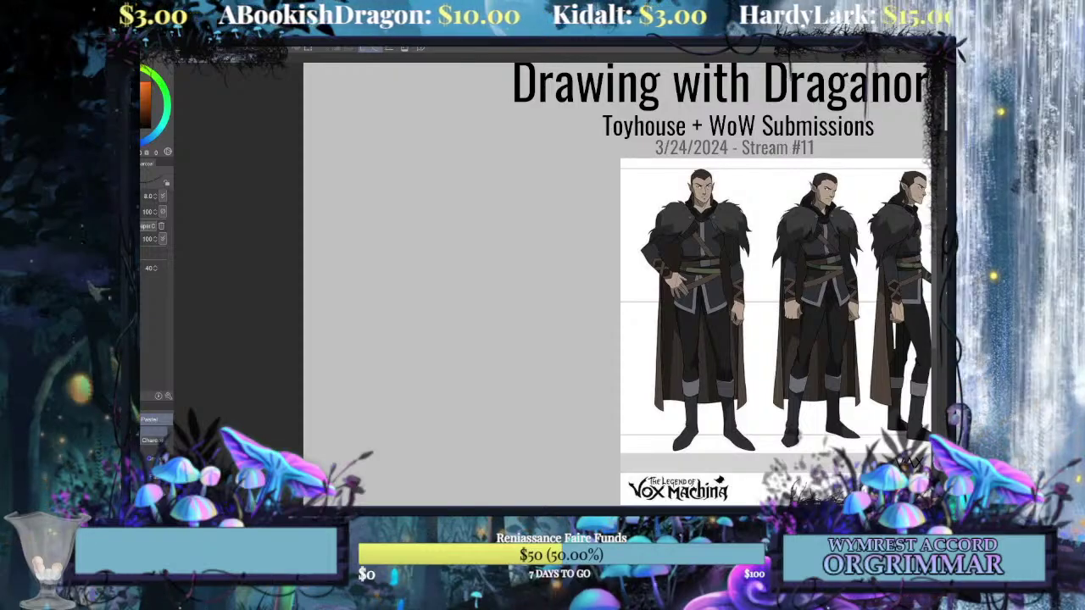
{"action": "mouse_move", "coordinate": [491, 219]}
{"action": "left_mouse_down"}
{"action": "mouse_move", "coordinate": [468, 296]}
{"action": "mouse_move", "coordinate": [530, 242]}
{"action": "mouse_move", "coordinate": [471, 216]}
{"action": "mouse_move", "coordinate": [480, 295]}
{"action": "mouse_move", "coordinate": [532, 244]}
{"action": "mouse_move", "coordinate": [481, 212]}
{"action": "left_mouse_up"}
{"action": "key", "text": "ctrl+z"}
{"action": "key", "text": "ctrl+z"}
{"action": "mouse_move", "coordinate": [506, 218]}
{"action": "left_mouse_down"}
{"action": "mouse_move", "coordinate": [461, 293]}
{"action": "mouse_move", "coordinate": [534, 263]}
{"action": "mouse_move", "coordinate": [478, 210]}
{"action": "left_mouse_up"}
{"action": "key", "text": "ctrl+z"}
Draw a round construction circle for the head beside the reference sheet and move it slightly upwards.
{"action": "left_click_drag", "start_coordinate": [500, 219], "coordinate": [482, 214]}
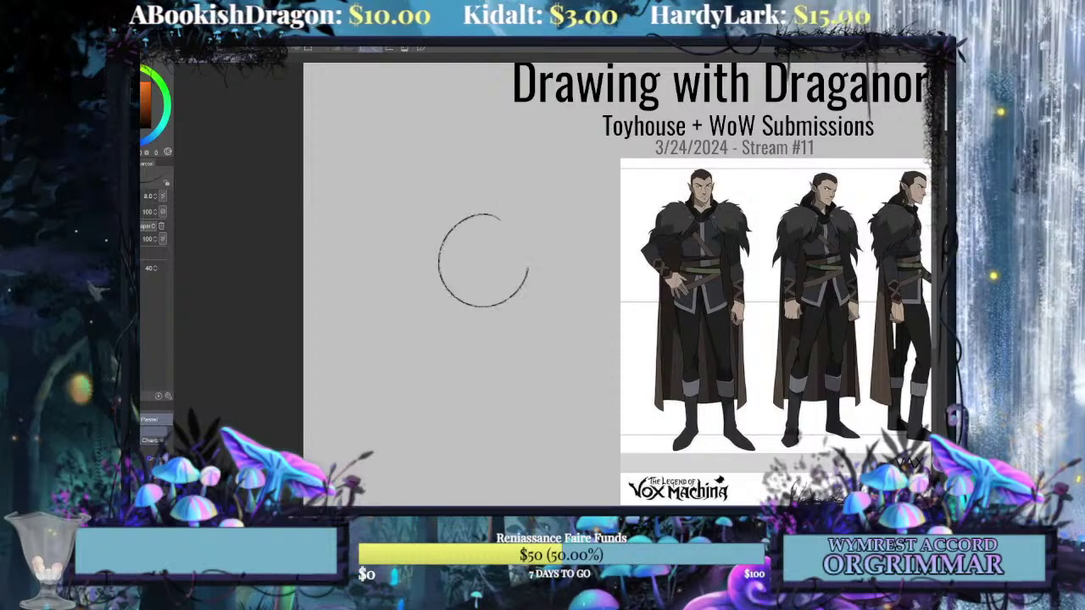
{"action": "key", "text": "ctrl+t"}
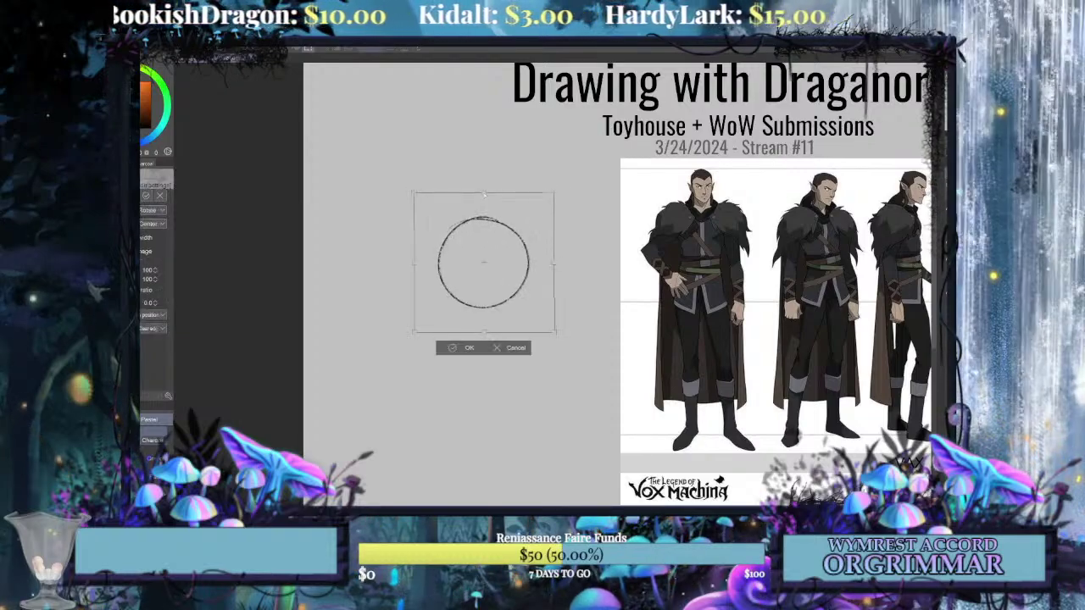
{"action": "left_click_drag", "start_coordinate": [484, 208], "coordinate": [489, 183]}
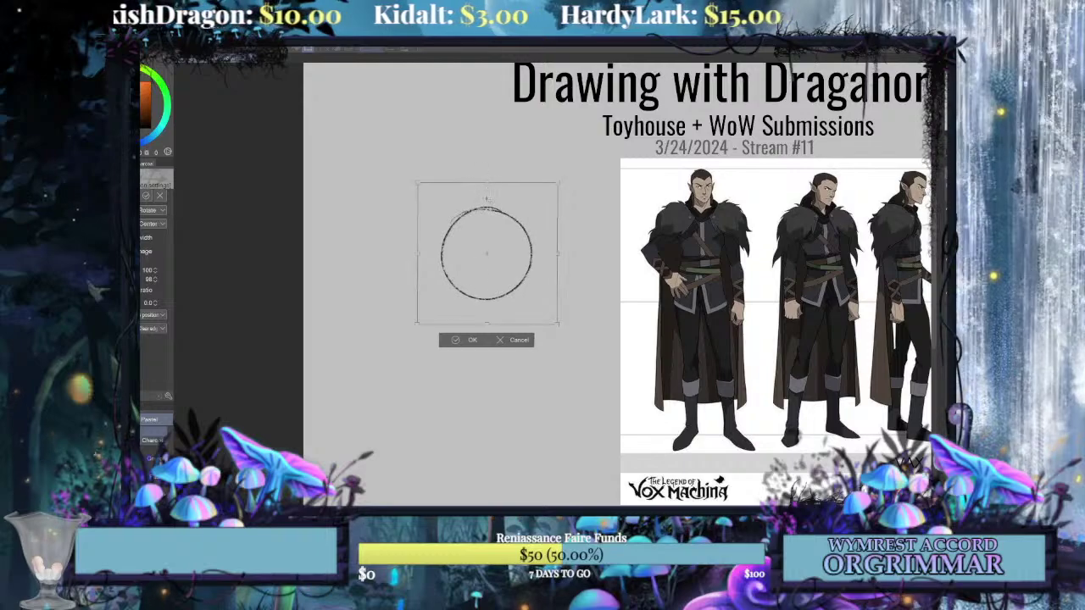
{"action": "left_click", "coordinate": [468, 340]}
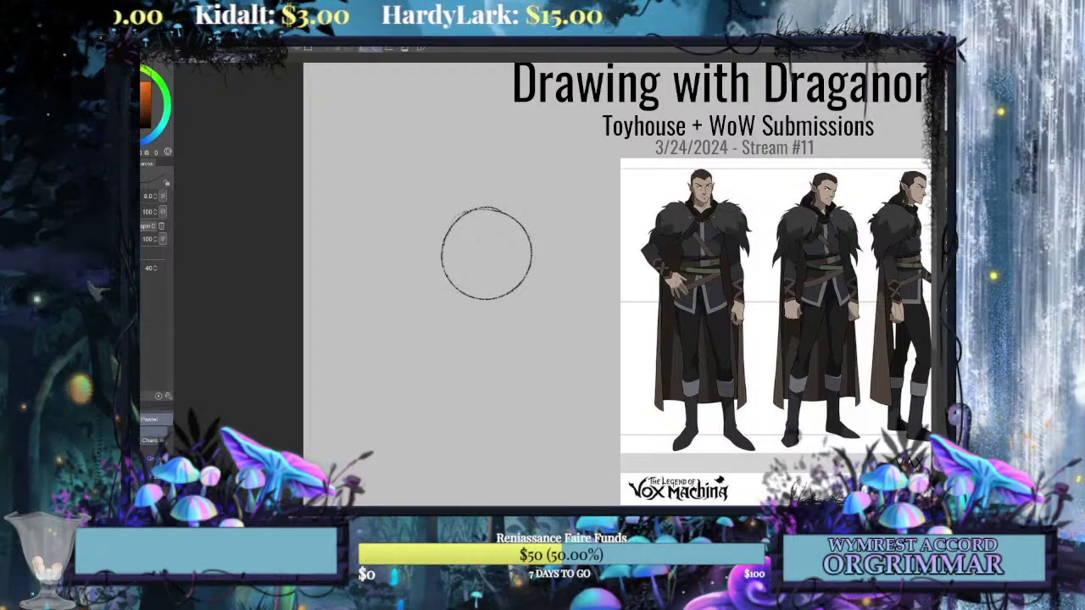
Sketch the front of the face below the circle: a line angling outward to a point, back inward, and down to the chin.
{"action": "key", "text": "ctrl+plus"}
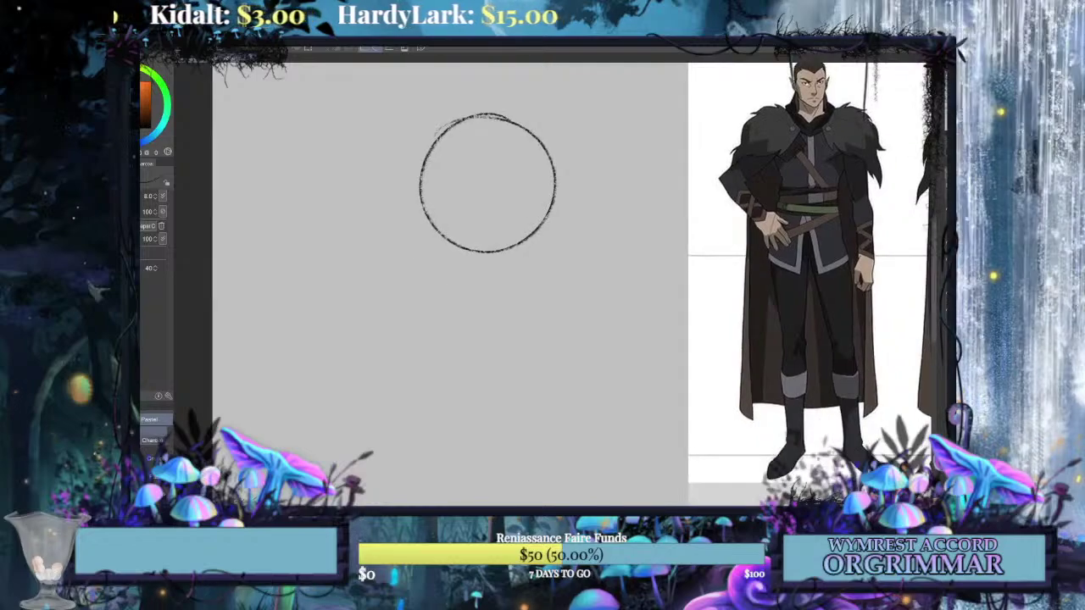
{"action": "left_click_drag", "start_coordinate": [583, 239], "coordinate": [555, 288]}
{"action": "key", "text": "ctrl+z"}
{"action": "key", "text": "ctrl+z"}
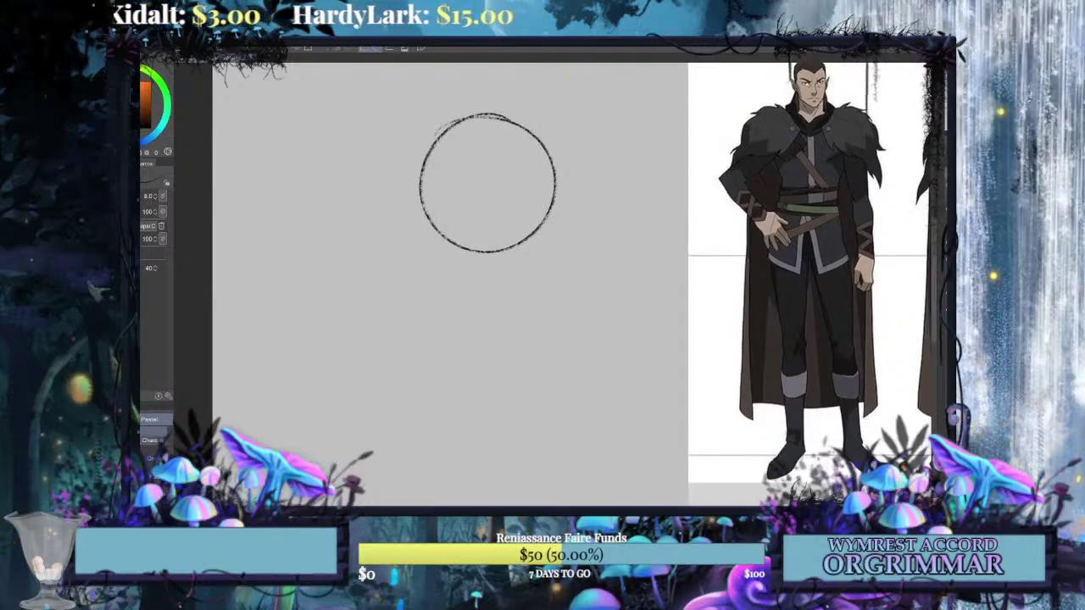
{"action": "mouse_move", "coordinate": [585, 245]}
{"action": "left_mouse_down"}
{"action": "mouse_move", "coordinate": [272, 353]}
{"action": "mouse_move", "coordinate": [509, 292]}
{"action": "left_mouse_up"}
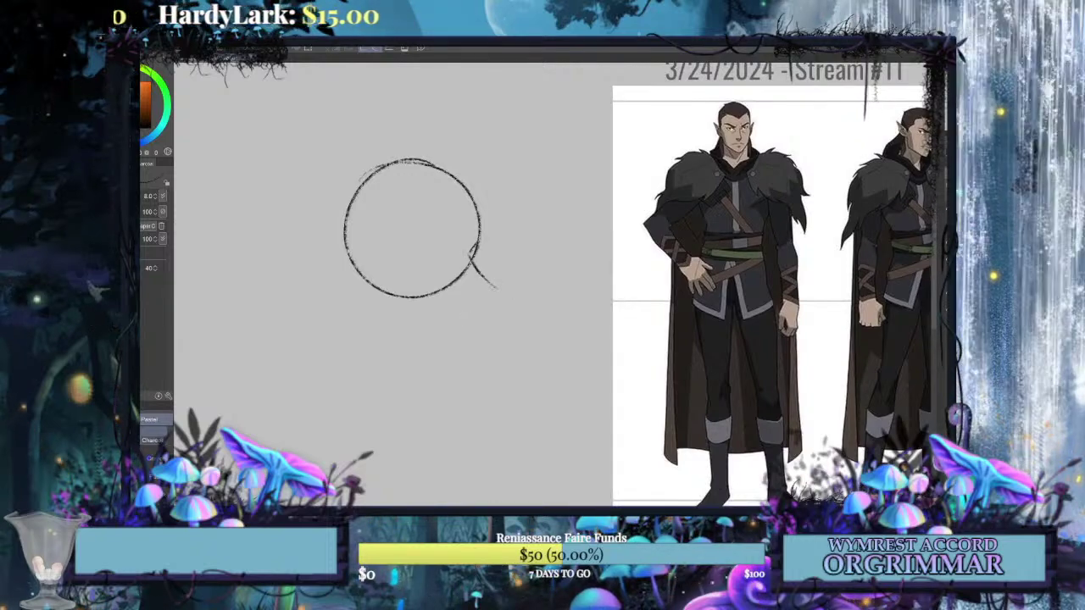
{"action": "mouse_move", "coordinate": [496, 287]}
{"action": "left_mouse_down"}
{"action": "mouse_move", "coordinate": [460, 306]}
{"action": "mouse_move", "coordinate": [462, 345]}
{"action": "left_mouse_up"}
{"action": "key", "text": "ctrl+z"}
{"action": "left_click_drag", "start_coordinate": [463, 308], "coordinate": [443, 363]}
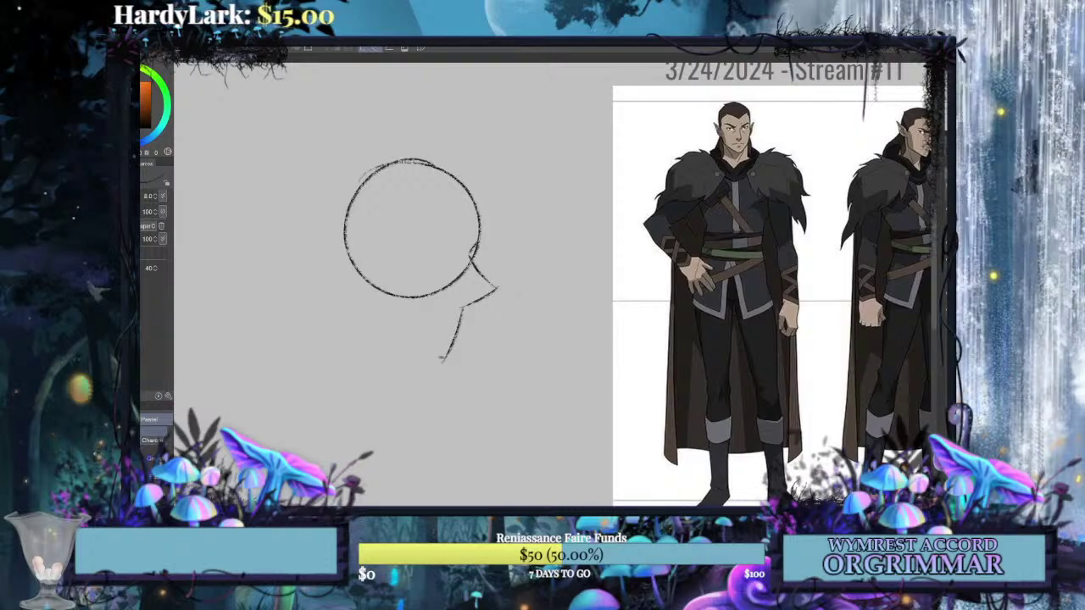
Draw the slanting jawline up from the chin and a short vertical line joining it to the head circle.
{"action": "left_click_drag", "start_coordinate": [360, 308], "coordinate": [449, 359]}
{"action": "key", "text": "ctrl+z"}
{"action": "left_click_drag", "start_coordinate": [382, 307], "coordinate": [442, 359]}
{"action": "left_click_drag", "start_coordinate": [378, 256], "coordinate": [377, 311]}
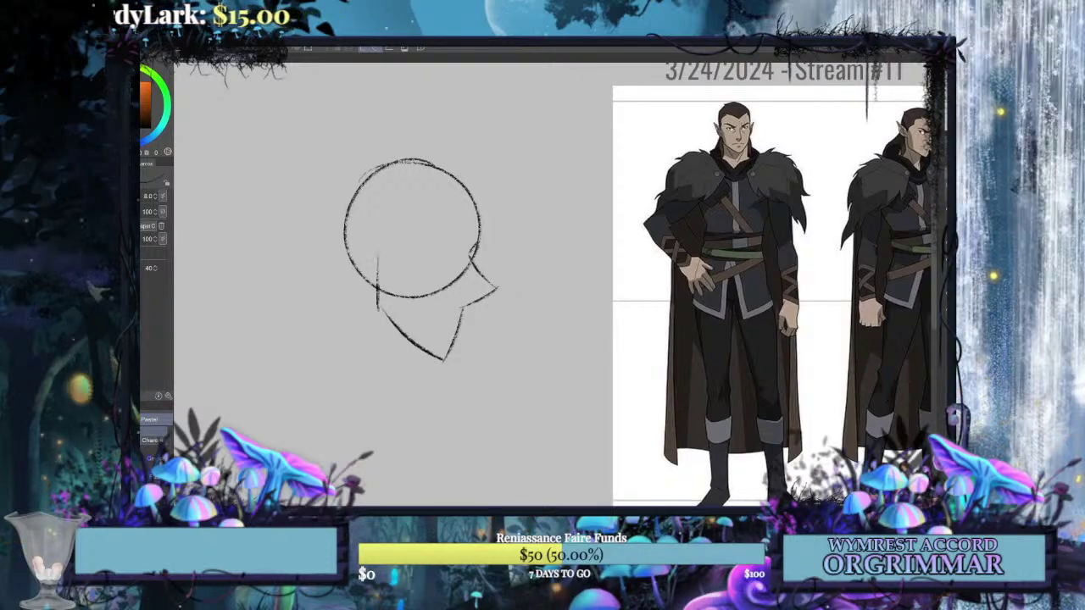
Transform the face and jaw lines, rotating them slightly clockwise and moving them down beneath the head circle.
{"action": "key", "text": "ctrl+t"}
{"action": "left_click_drag", "start_coordinate": [568, 301], "coordinate": [565, 319]}
{"action": "left_click_drag", "start_coordinate": [493, 356], "coordinate": [483, 362]}
{"action": "left_click", "coordinate": [408, 436]}
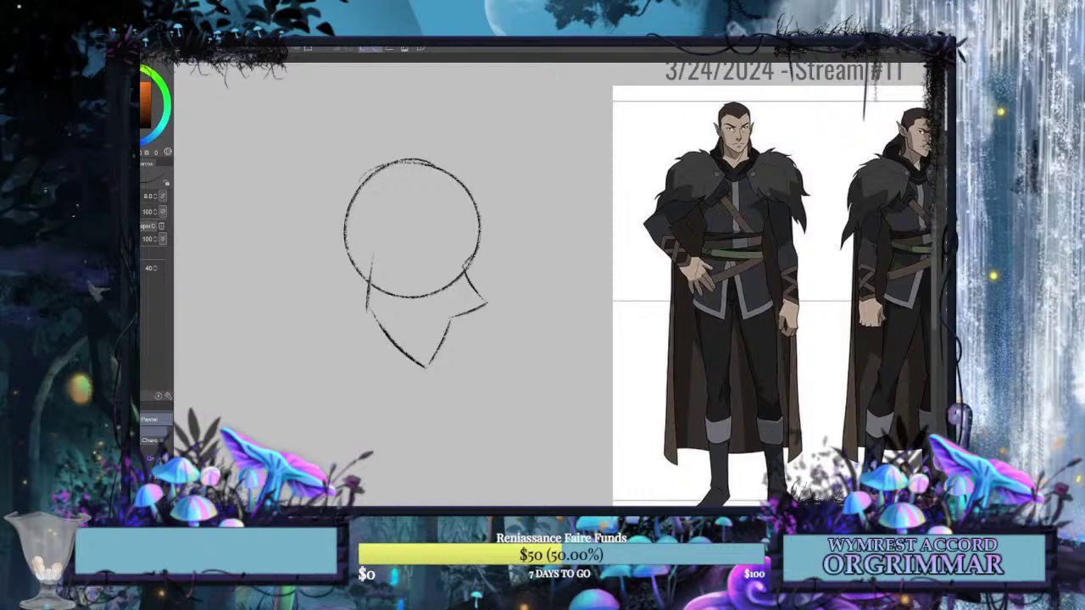
Shift the face and jaw lines slightly down and left, rotating them about 4.4 degrees clockwise and about 2.1 degrees back.
{"action": "left_click_drag", "start_coordinate": [413, 279], "coordinate": [533, 254]}
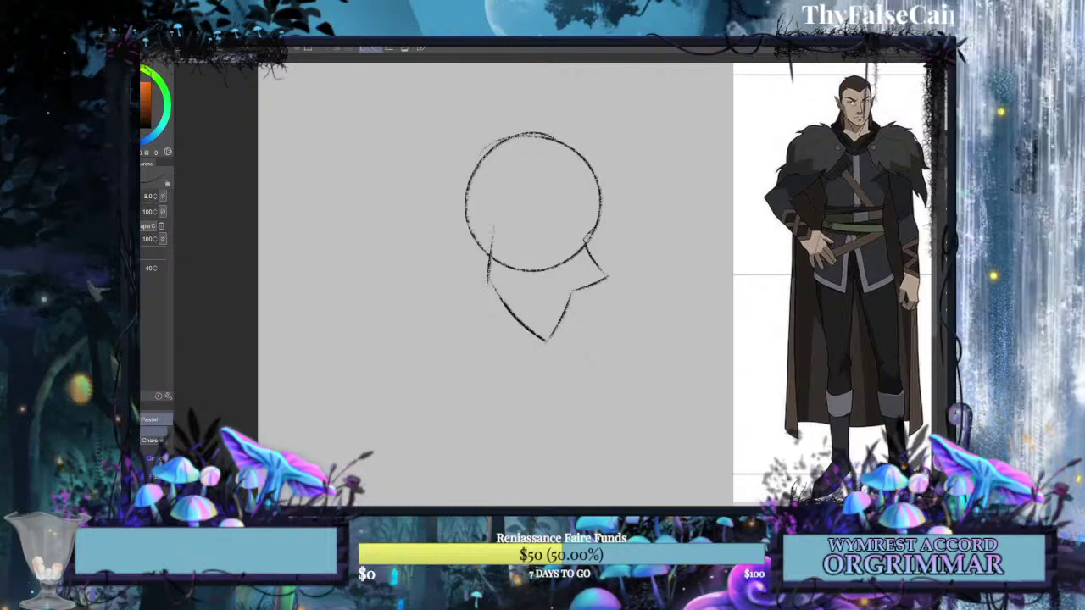
{"action": "key", "text": "ctrl+t"}
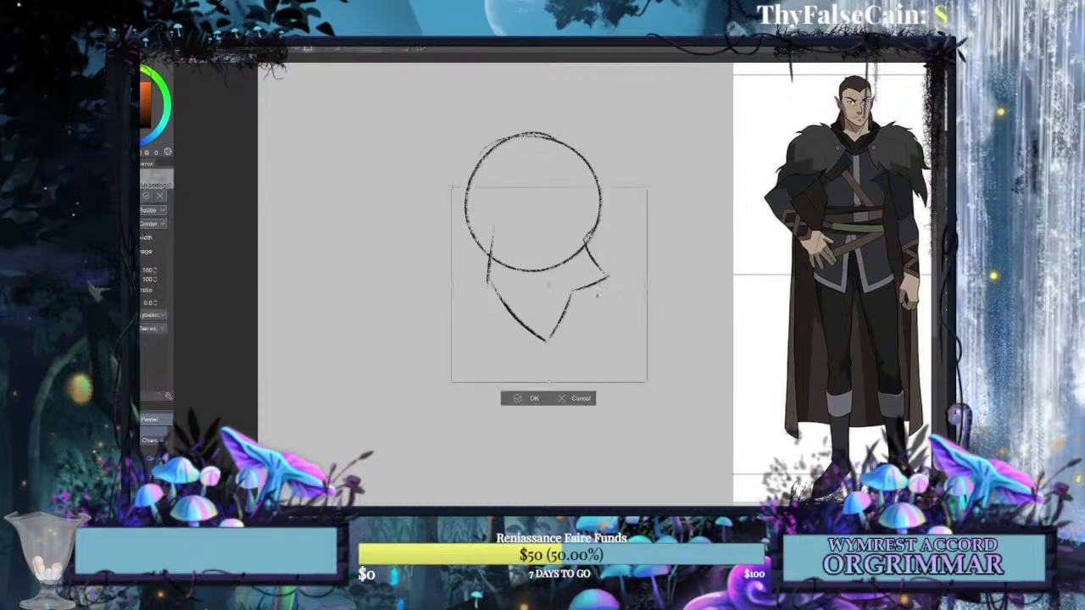
{"action": "left_click", "coordinate": [584, 397]}
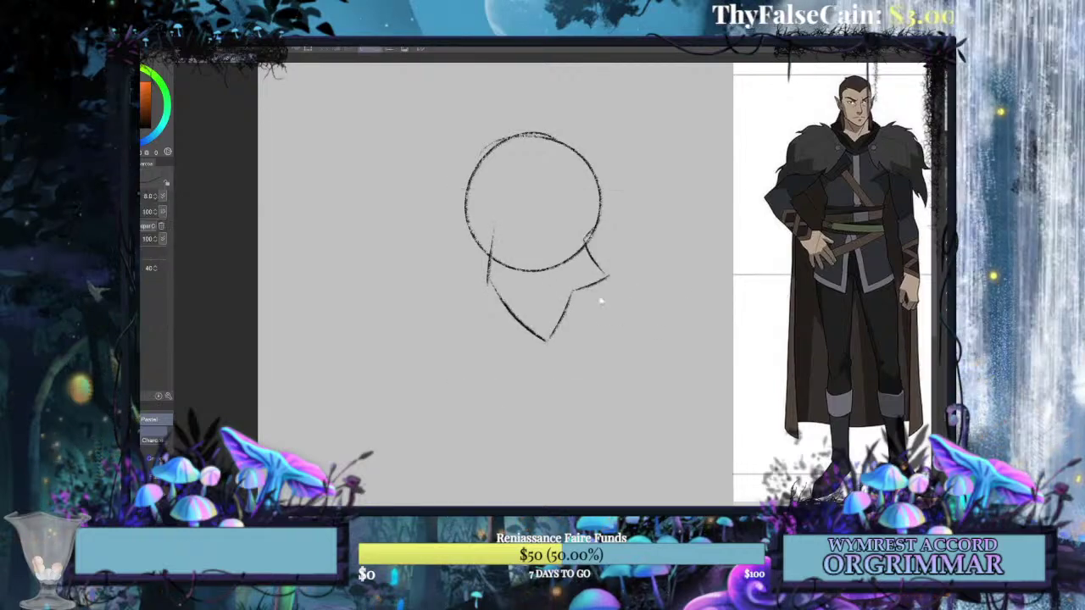
{"action": "key", "text": "ctrl+t"}
{"action": "left_click_drag", "start_coordinate": [593, 308], "coordinate": [586, 315]}
{"action": "left_click_drag", "start_coordinate": [659, 300], "coordinate": [657, 309]}
{"action": "left_click_drag", "start_coordinate": [594, 346], "coordinate": [591, 350]}
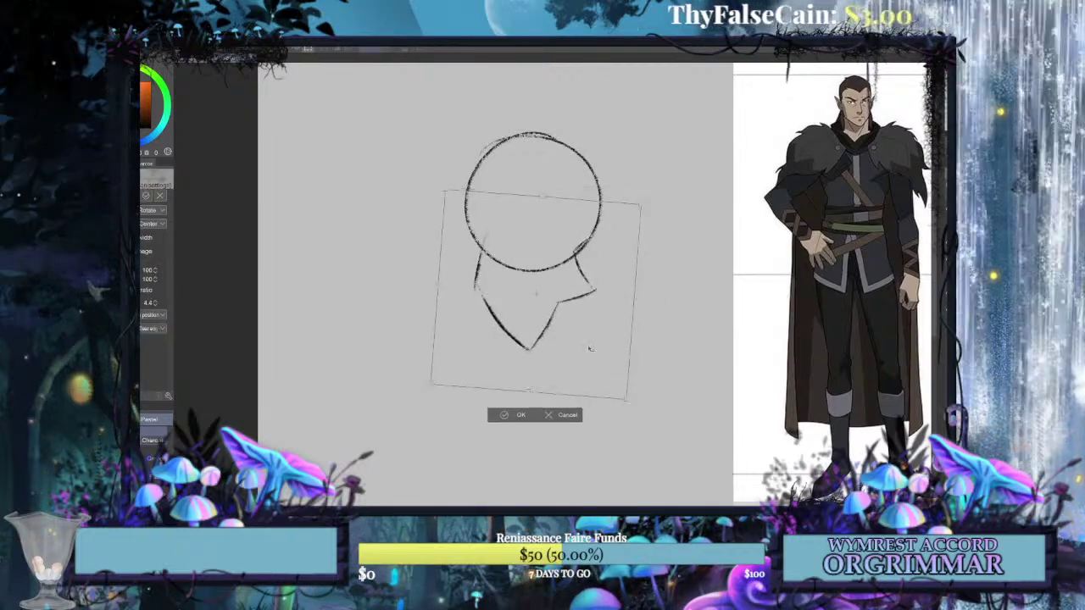
{"action": "left_click", "coordinate": [522, 414]}
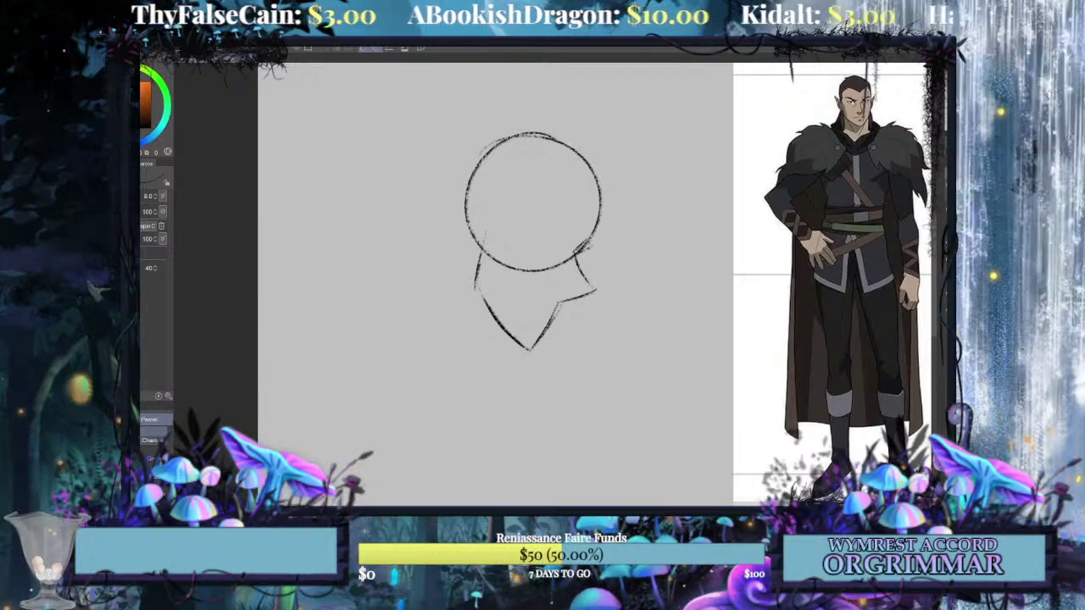
{"action": "key", "text": "ctrl+t"}
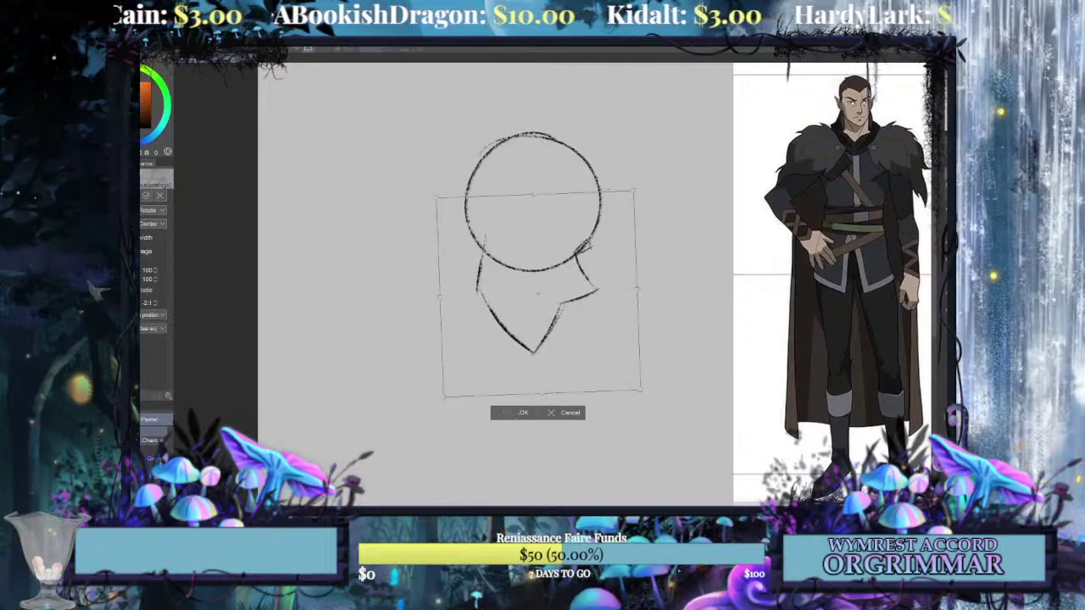
{"action": "left_click", "coordinate": [518, 413]}
Select the left half of the jaw lines with a rectangle and transform it so its upper end leans slightly outward.
{"action": "key", "text": "m"}
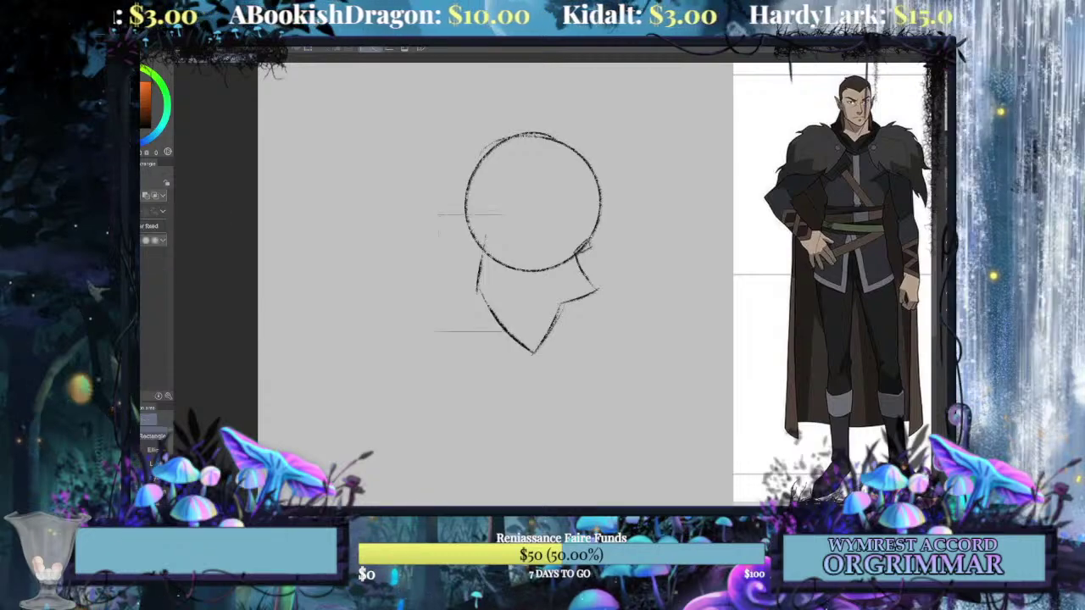
{"action": "key", "text": "ctrl+t"}
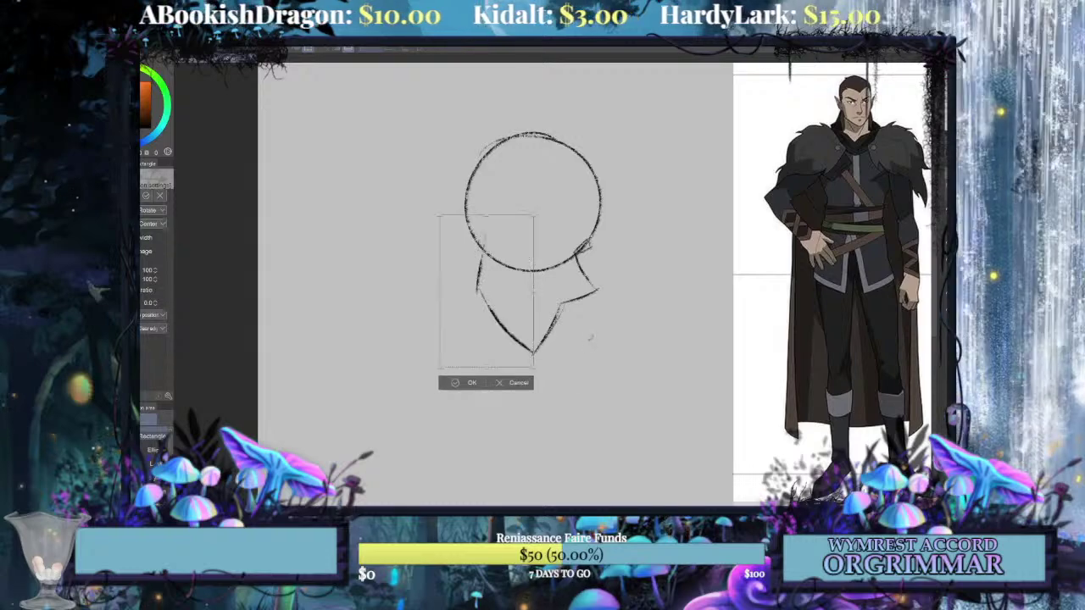
{"action": "left_click_drag", "start_coordinate": [514, 375], "coordinate": [513, 347]}
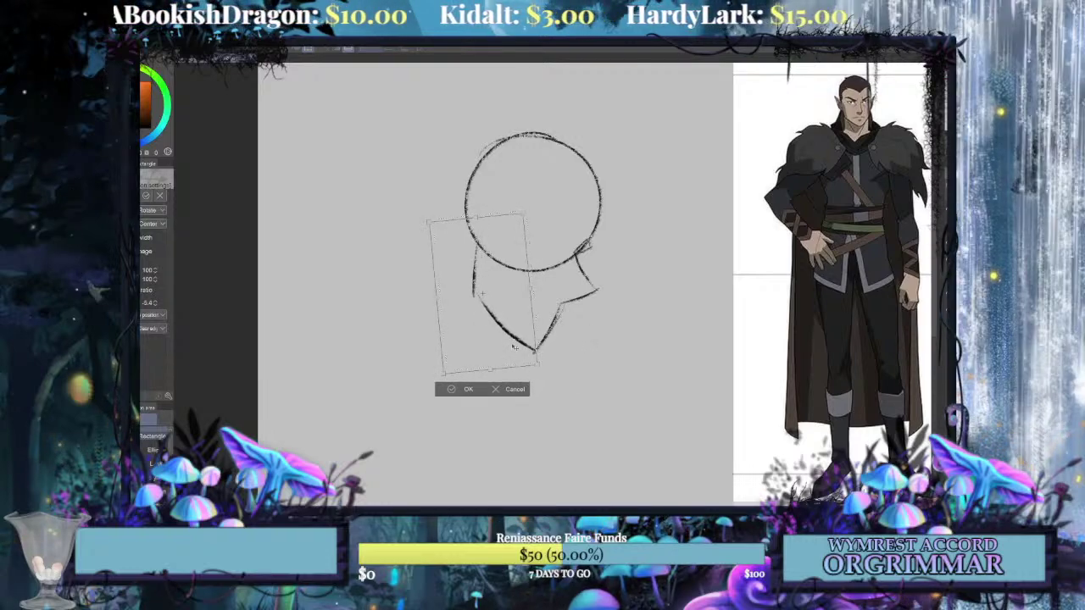
{"action": "left_click", "coordinate": [512, 389]}
{"action": "key", "text": "ctrl+t"}
{"action": "left_click_drag", "start_coordinate": [488, 217], "coordinate": [482, 213]}
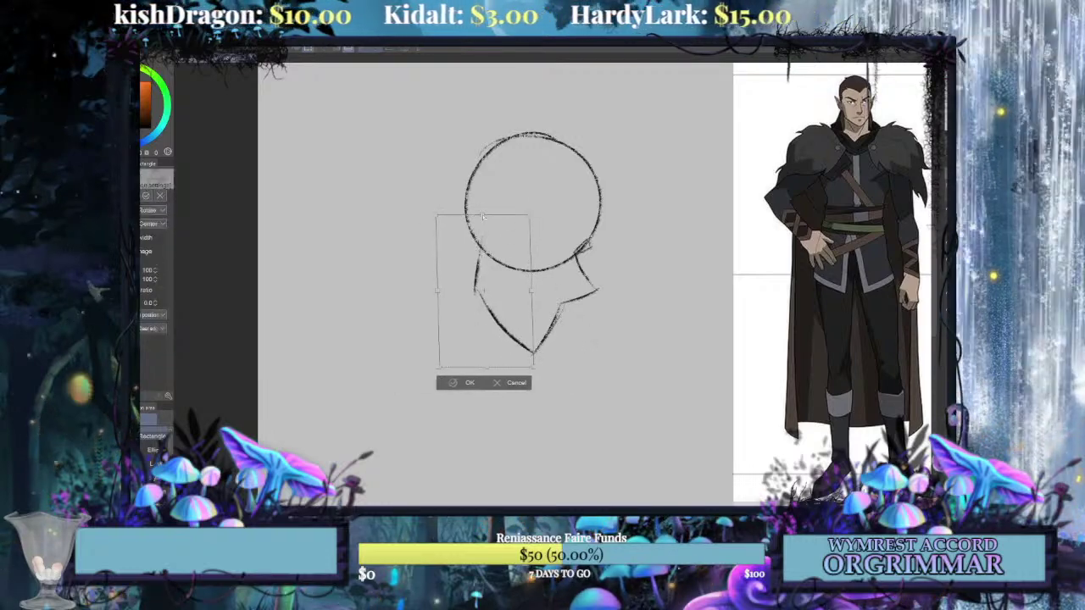
{"action": "left_click", "coordinate": [469, 383]}
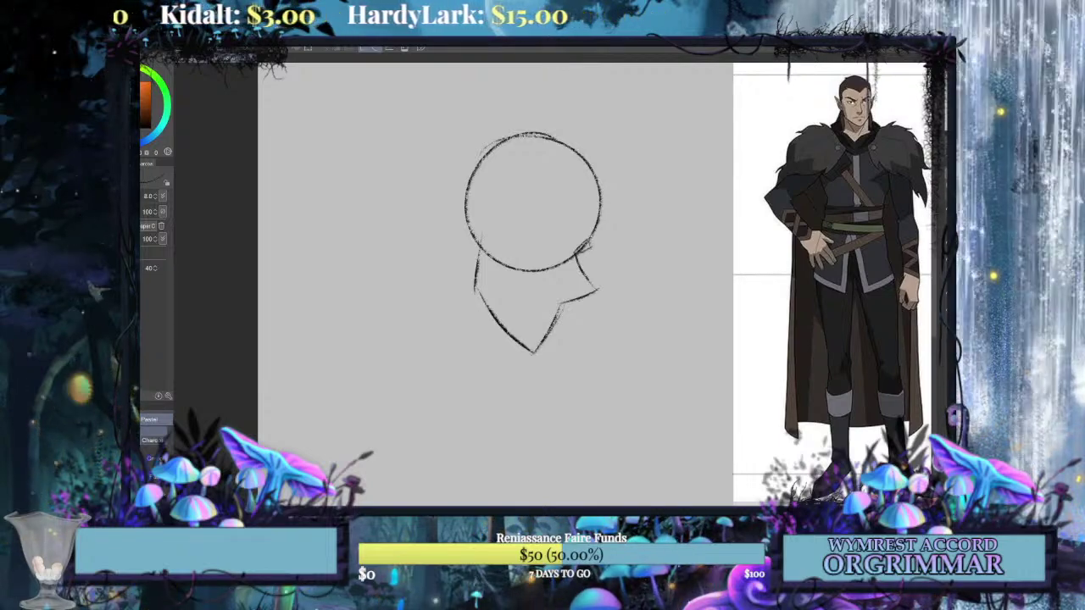
{"action": "key", "text": "ctrl+plus"}
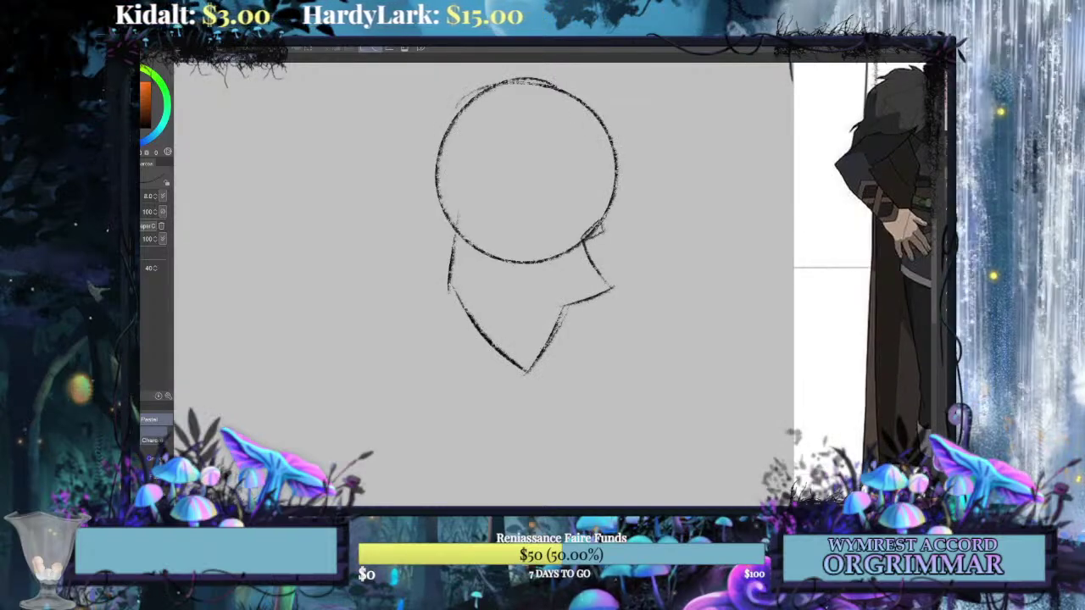
{"action": "mouse_move", "coordinate": [461, 208]}
{"action": "left_mouse_down"}
{"action": "mouse_move", "coordinate": [290, 196]}
{"action": "mouse_move", "coordinate": [453, 260]}
{"action": "left_mouse_up"}
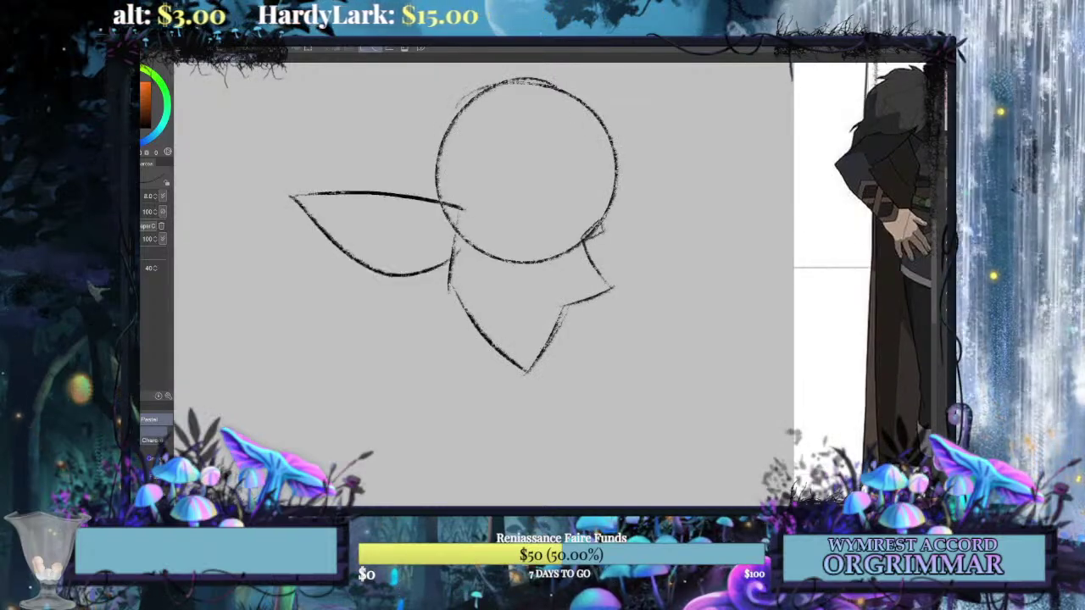
{"action": "key", "text": "ctrl+z"}
{"action": "key", "text": "ctrl+z"}
{"action": "mouse_move", "coordinate": [678, 237]}
{"action": "left_mouse_down"}
{"action": "mouse_move", "coordinate": [350, 342]}
{"action": "mouse_move", "coordinate": [294, 346]}
{"action": "mouse_move", "coordinate": [756, 292]}
{"action": "left_mouse_up"}
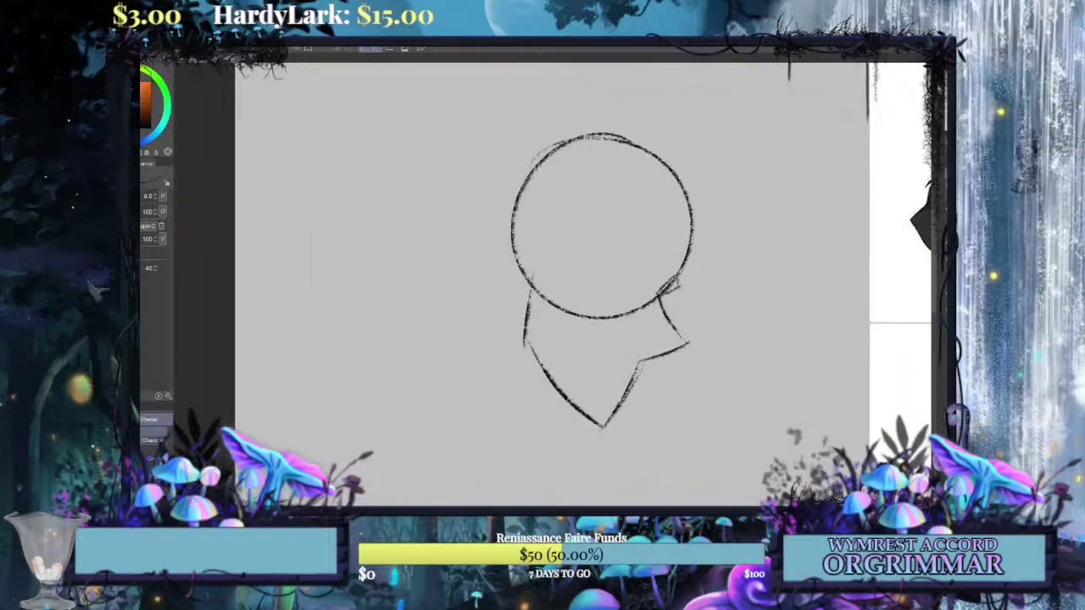
Try out a long pointed ear extending left from the head circle, with upper and lower edges meeting at a tip.
{"action": "mouse_move", "coordinate": [533, 267]}
{"action": "left_mouse_down"}
{"action": "mouse_move", "coordinate": [368, 287]}
{"action": "mouse_move", "coordinate": [494, 308]}
{"action": "mouse_move", "coordinate": [528, 287]}
{"action": "left_mouse_up"}
{"action": "key", "text": "ctrl+z"}
{"action": "left_click_drag", "start_coordinate": [374, 285], "coordinate": [489, 308]}
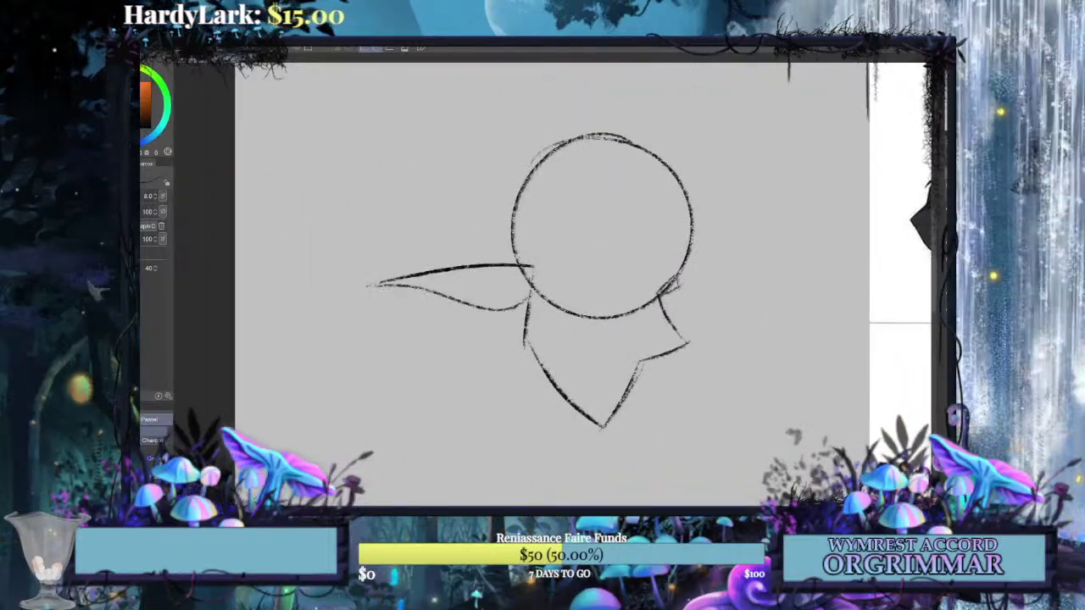
{"action": "key", "text": "ctrl+z"}
{"action": "mouse_move", "coordinate": [386, 283]}
{"action": "left_mouse_down"}
{"action": "mouse_move", "coordinate": [447, 302]}
{"action": "mouse_move", "coordinate": [537, 308]}
{"action": "left_mouse_up"}
{"action": "key", "text": "ctrl+z"}
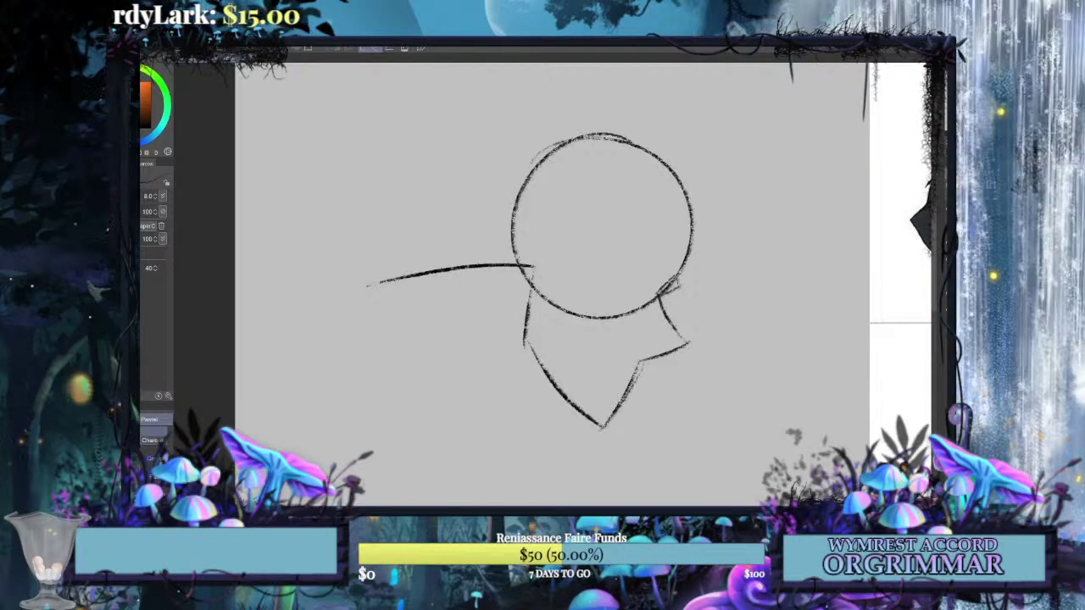
Sketch a small pointed ear on the head's right side and rework the left ear into a shorter shape.
{"action": "mouse_move", "coordinate": [678, 276]}
{"action": "left_mouse_down"}
{"action": "mouse_move", "coordinate": [716, 305]}
{"action": "mouse_move", "coordinate": [654, 317]}
{"action": "mouse_move", "coordinate": [667, 312]}
{"action": "left_mouse_up"}
{"action": "key", "text": "ctrl+z"}
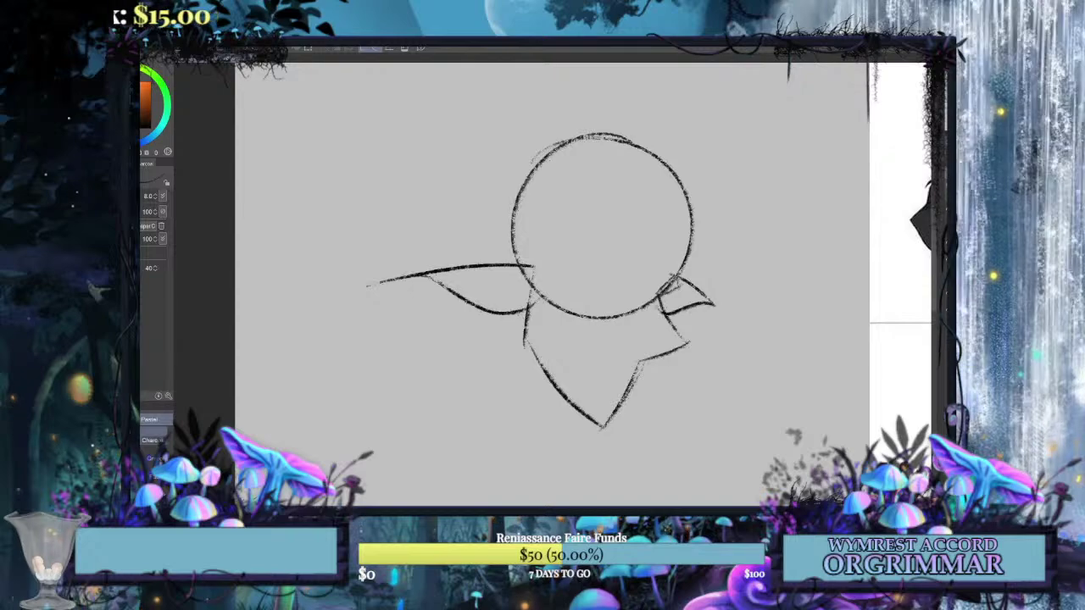
{"action": "key", "text": "ctrl+z"}
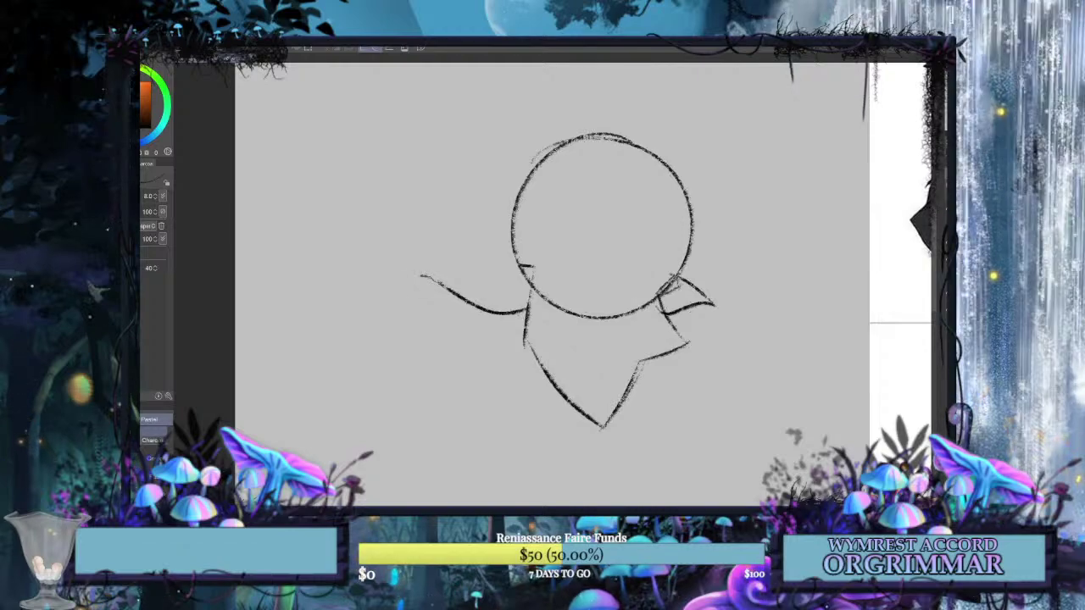
{"action": "left_click_drag", "start_coordinate": [419, 275], "coordinate": [528, 266]}
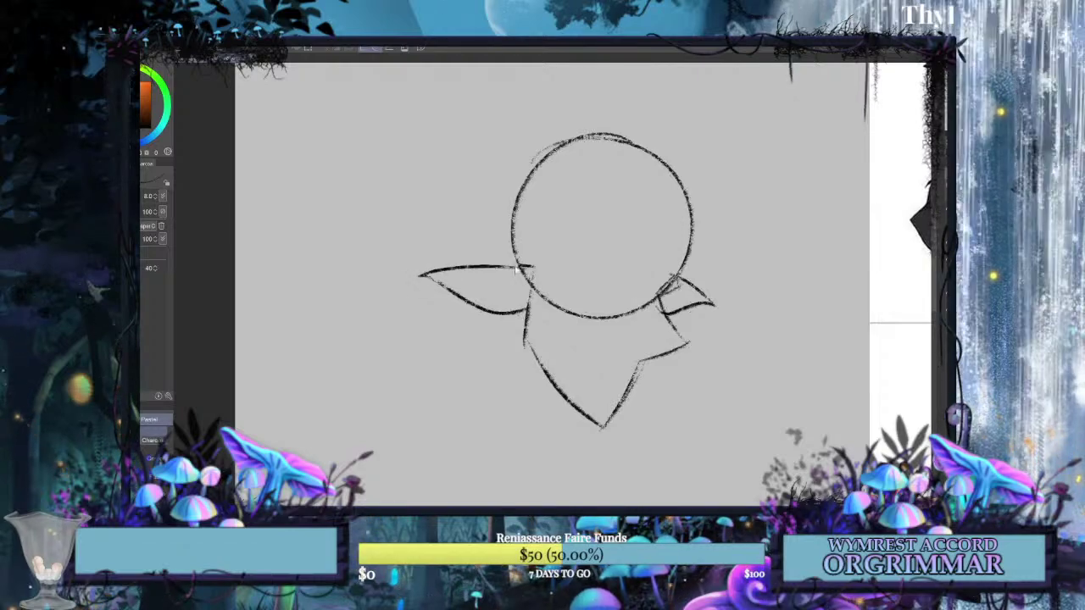
{"action": "key", "text": "ctrl+z"}
{"action": "left_click_drag", "start_coordinate": [410, 275], "coordinate": [532, 266]}
Draw the inner contour of the left ear and transform both ears slightly upward.
{"action": "left_click_drag", "start_coordinate": [593, 288], "coordinate": [543, 238]}
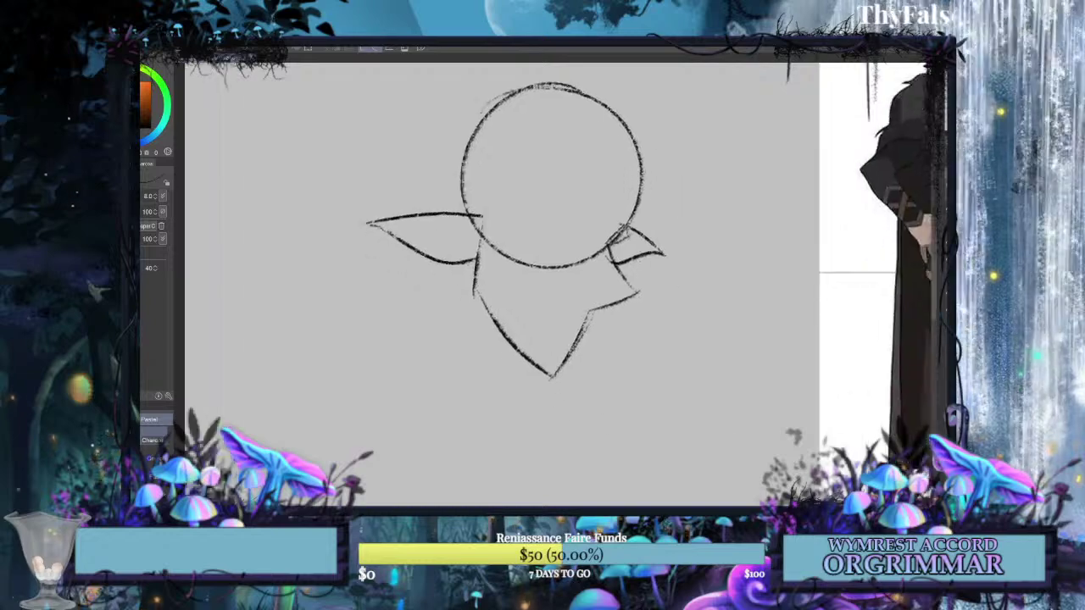
{"action": "left_click_drag", "start_coordinate": [427, 227], "coordinate": [405, 226]}
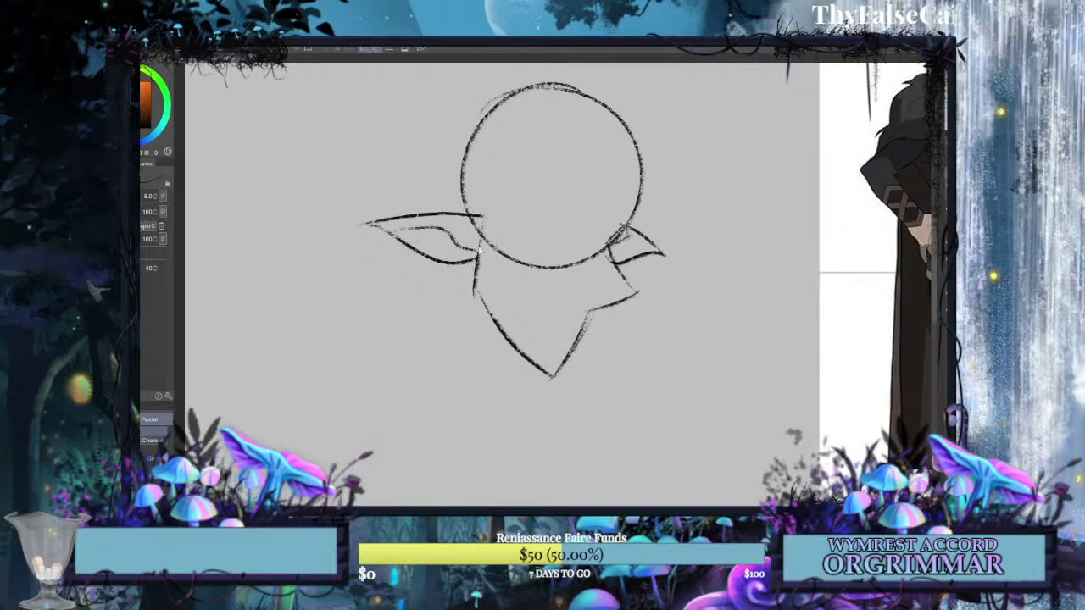
{"action": "key", "text": "ctrl+z"}
{"action": "mouse_move", "coordinate": [474, 250]}
{"action": "left_mouse_down"}
{"action": "mouse_move", "coordinate": [452, 230]}
{"action": "mouse_move", "coordinate": [409, 223]}
{"action": "left_mouse_up"}
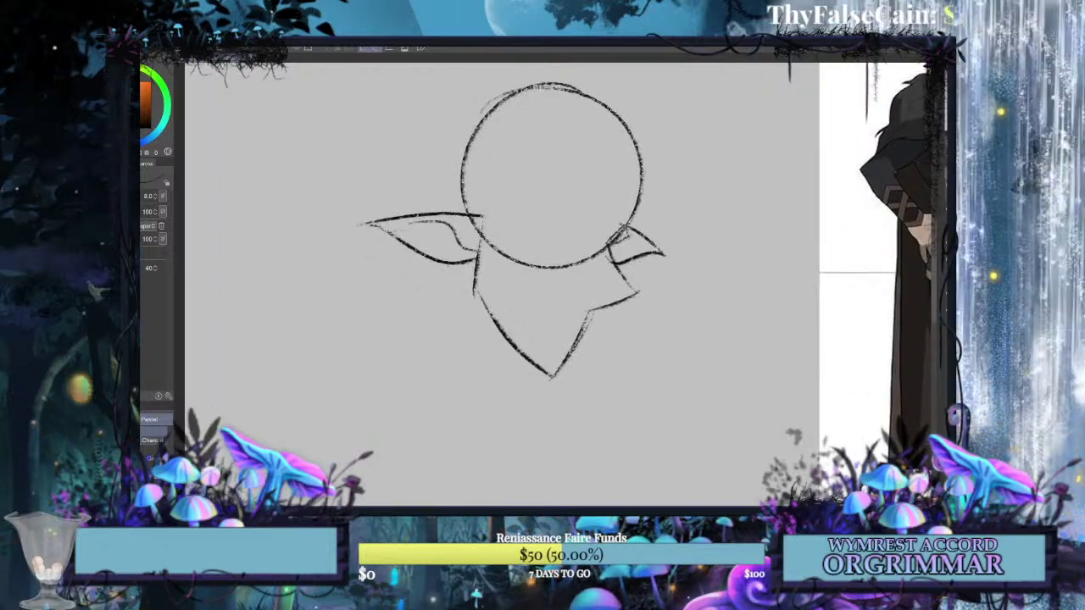
{"action": "key", "text": "ctrl+t"}
{"action": "left_click_drag", "start_coordinate": [617, 308], "coordinate": [616, 298]}
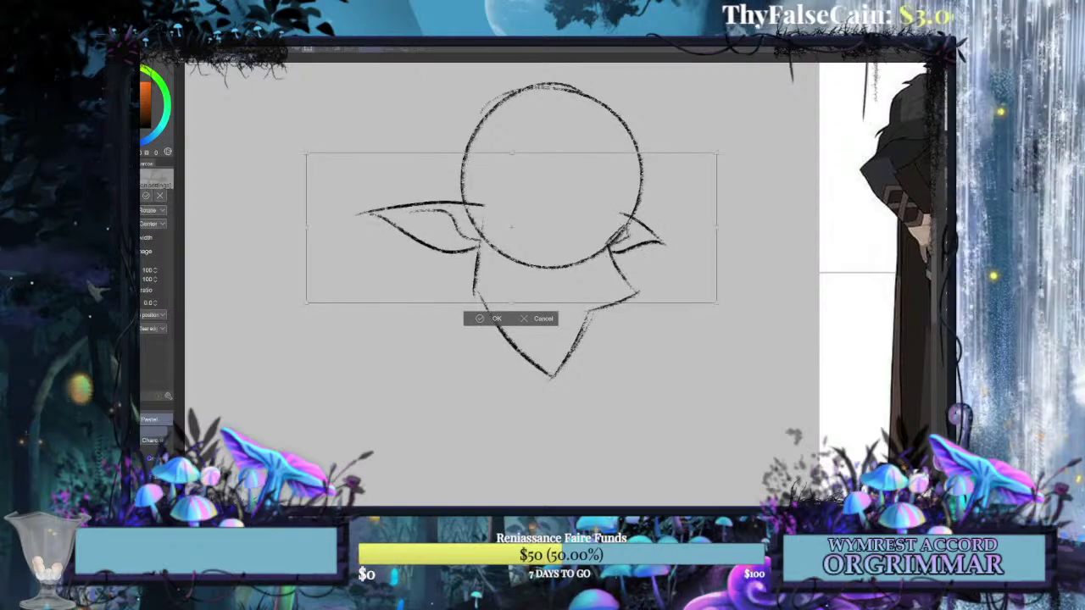
Undo the ear strokes and the recent transforms of the face and jaw lines.
{"action": "key", "text": "Delete"}
{"action": "key", "text": "ctrl+z"}
{"action": "key", "text": "ctrl+z"}
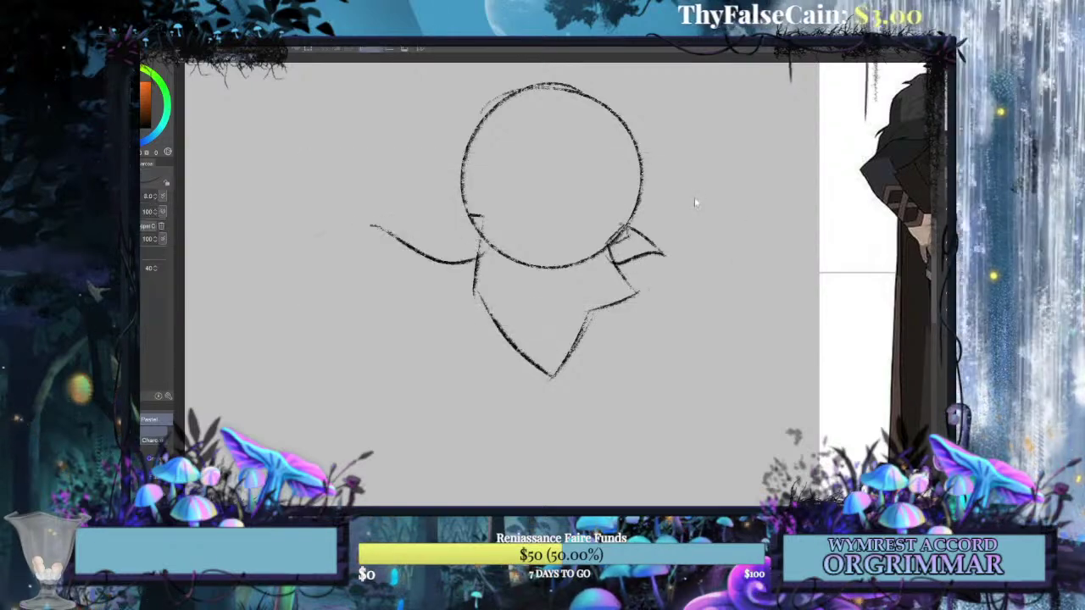
{"action": "key", "text": "ctrl+z"}
{"action": "key", "text": "ctrl+z"}
{"action": "key", "text": "ctrl+z"}
{"action": "key", "text": "ctrl+z"}
{"action": "key", "text": "ctrl+z"}
{"action": "key", "text": "ctrl+z"}
{"action": "key", "text": "ctrl+z"}
{"action": "key", "text": "ctrl+z"}
{"action": "key", "text": "ctrl+z"}
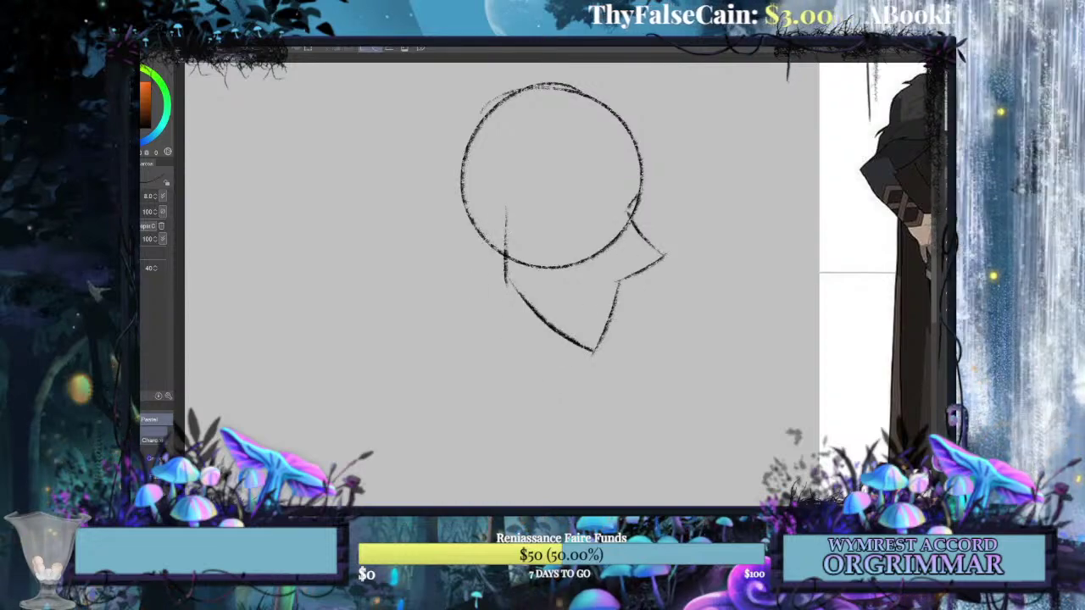
Restore the face and jaw lines to their rotated position beneath the head circle and transform them slightly up and right.
{"action": "key", "text": "ctrl+z"}
{"action": "key", "text": "ctrl+z"}
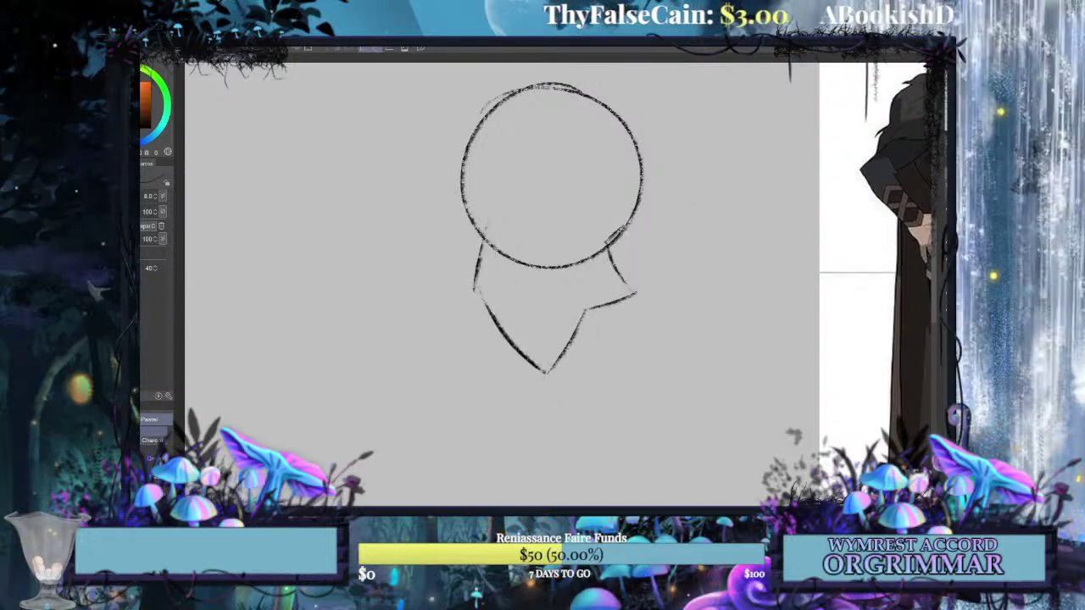
{"action": "key", "text": "ctrl+t"}
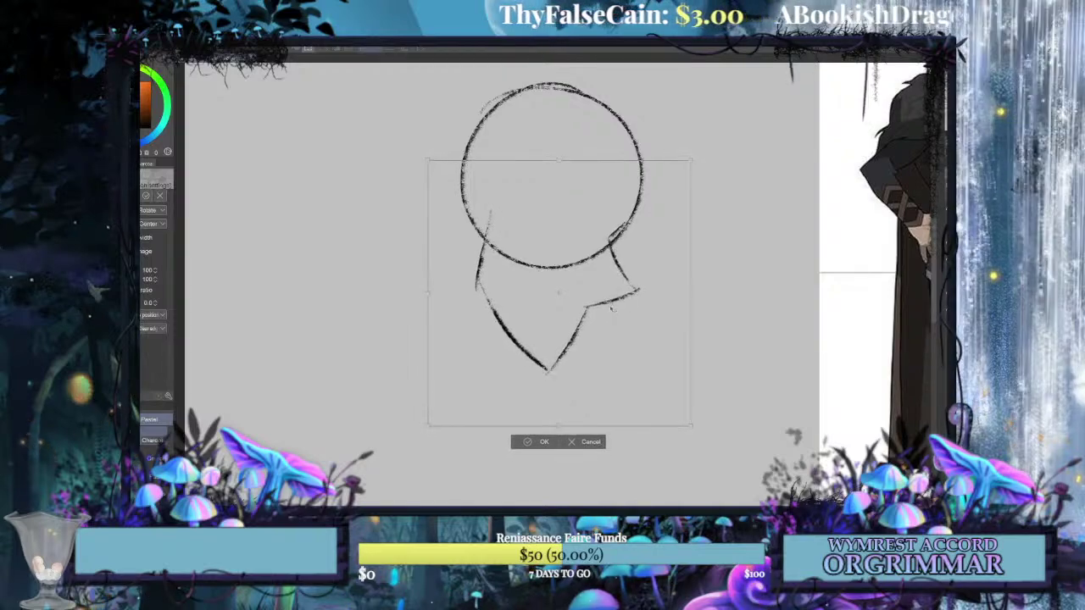
{"action": "key", "text": "Return"}
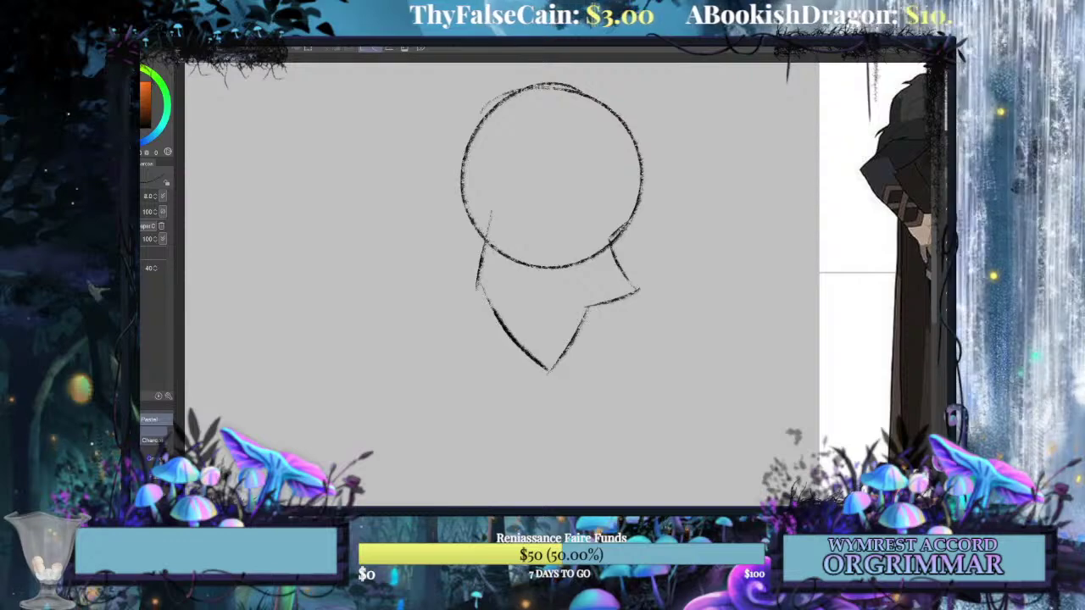
Draw a pointed ear on the head's left side, with a curved upper edge, lower edge and inner contour.
{"action": "mouse_move", "coordinate": [493, 209]}
{"action": "left_mouse_down"}
{"action": "mouse_move", "coordinate": [378, 234]}
{"action": "mouse_move", "coordinate": [462, 258]}
{"action": "mouse_move", "coordinate": [484, 253]}
{"action": "left_mouse_up"}
{"action": "key", "text": "ctrl+z"}
{"action": "left_click_drag", "start_coordinate": [378, 235], "coordinate": [466, 258]}
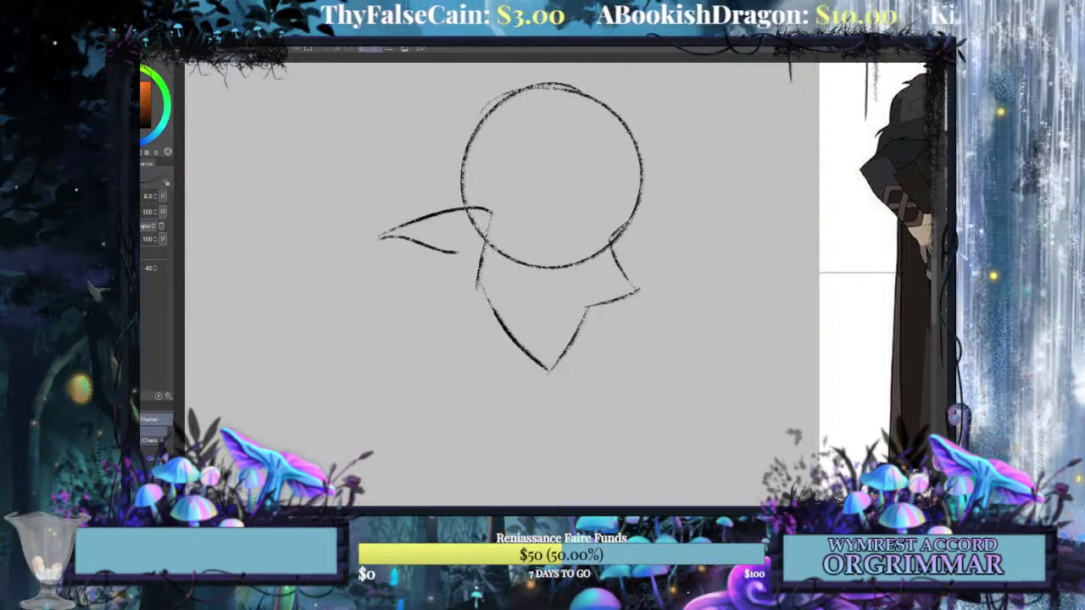
{"action": "key", "text": "ctrl+z"}
{"action": "mouse_move", "coordinate": [379, 236]}
{"action": "left_mouse_down"}
{"action": "mouse_move", "coordinate": [485, 253]}
{"action": "mouse_move", "coordinate": [383, 236]}
{"action": "left_mouse_up"}
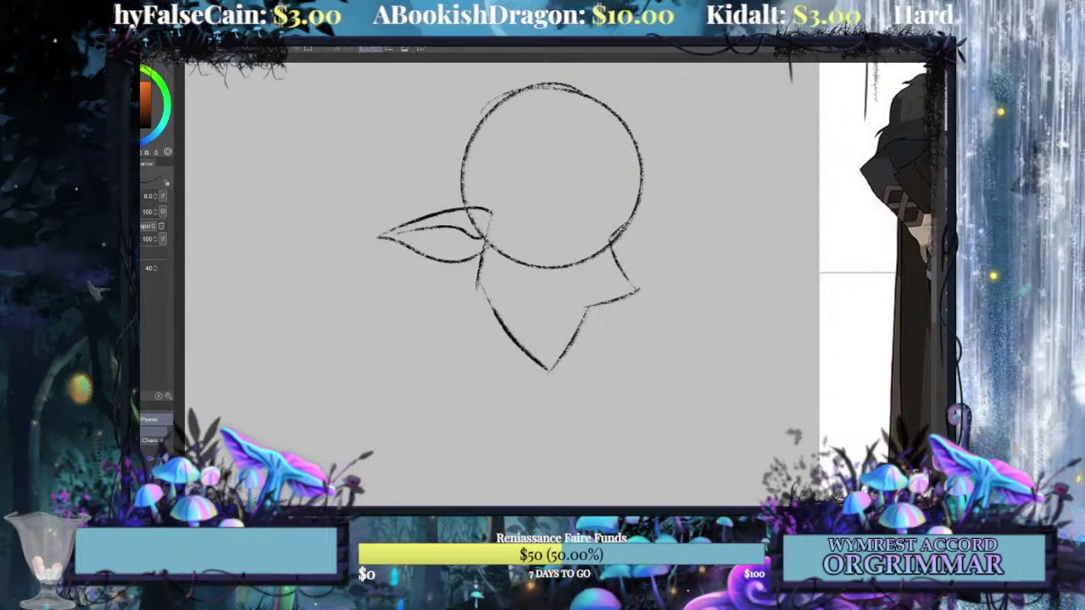
Redraw the inner end of the left ear's contour so it slants down toward the head circle.
{"action": "key", "text": "ctrl+z"}
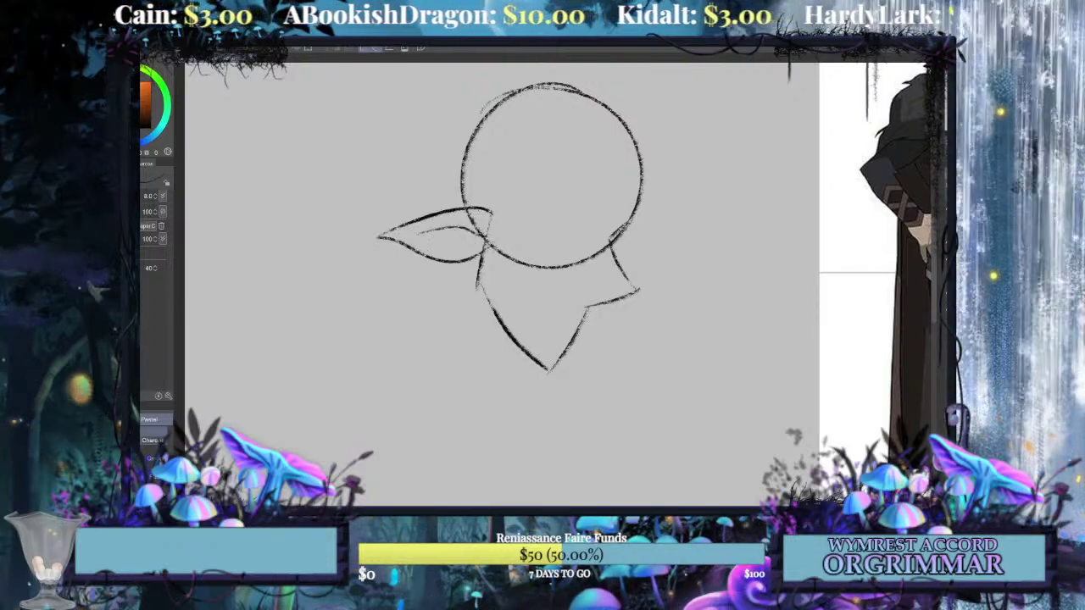
{"action": "left_click_drag", "start_coordinate": [679, 157], "coordinate": [700, 213]}
{"action": "key", "text": "ctrl+z"}
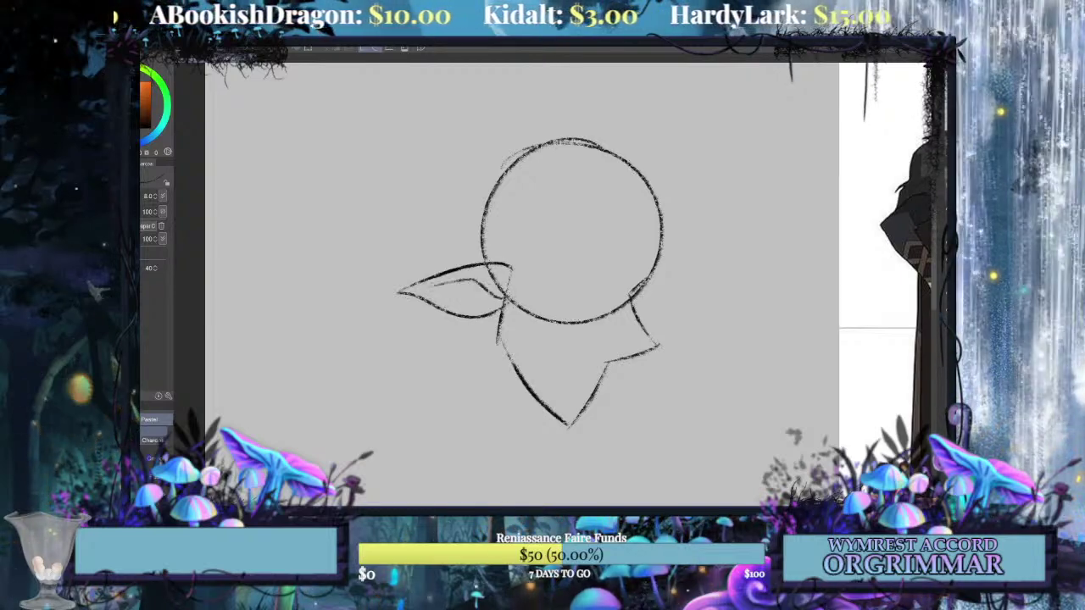
{"action": "left_click_drag", "start_coordinate": [611, 272], "coordinate": [566, 241]}
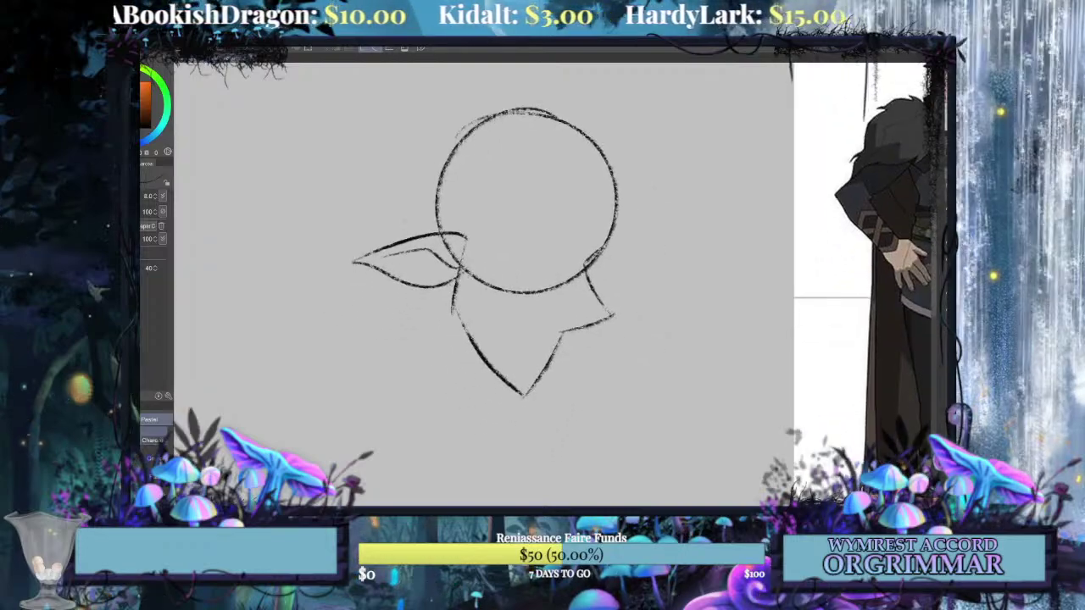
Select the left ear with a freehand selection, move it slightly up and right, and clear the selection.
{"action": "key", "text": "m"}
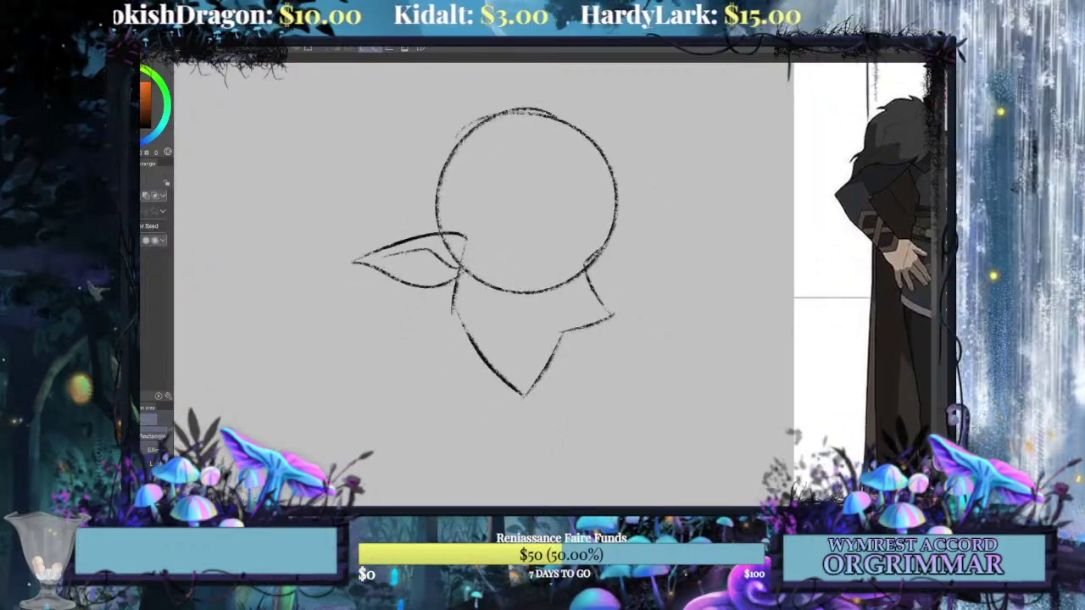
{"action": "left_click", "coordinate": [155, 464]}
{"action": "mouse_move", "coordinate": [372, 214]}
{"action": "left_mouse_down"}
{"action": "mouse_move", "coordinate": [383, 320]}
{"action": "mouse_move", "coordinate": [426, 312]}
{"action": "mouse_move", "coordinate": [481, 220]}
{"action": "mouse_move", "coordinate": [408, 199]}
{"action": "mouse_move", "coordinate": [451, 264]}
{"action": "left_mouse_up"}
{"action": "key", "text": "ctrl+t"}
{"action": "left_click", "coordinate": [389, 331]}
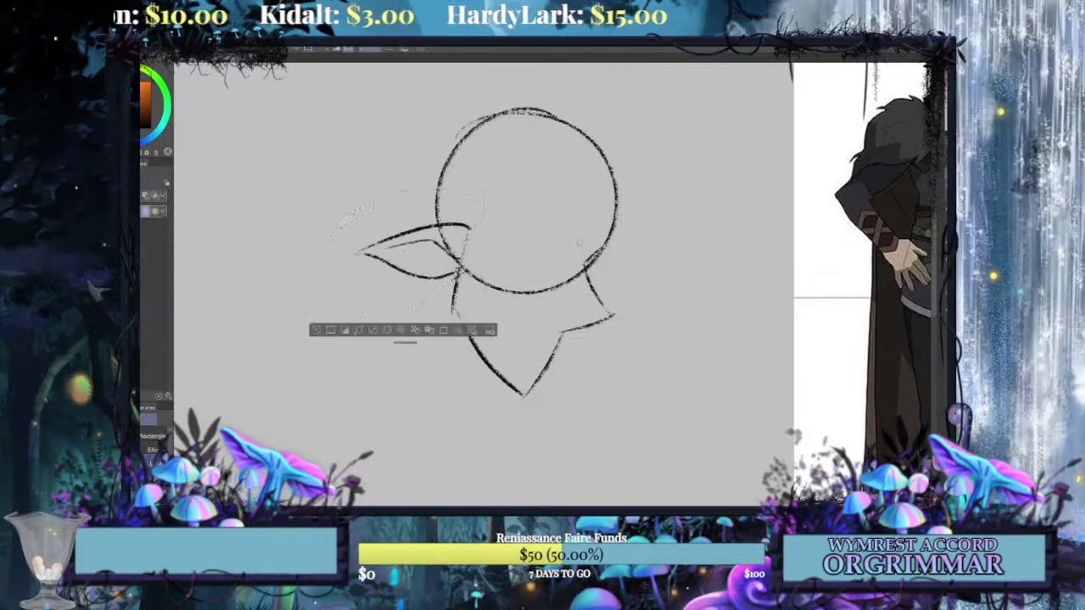
{"action": "key", "text": "ctrl+d"}
{"action": "key", "text": "p"}
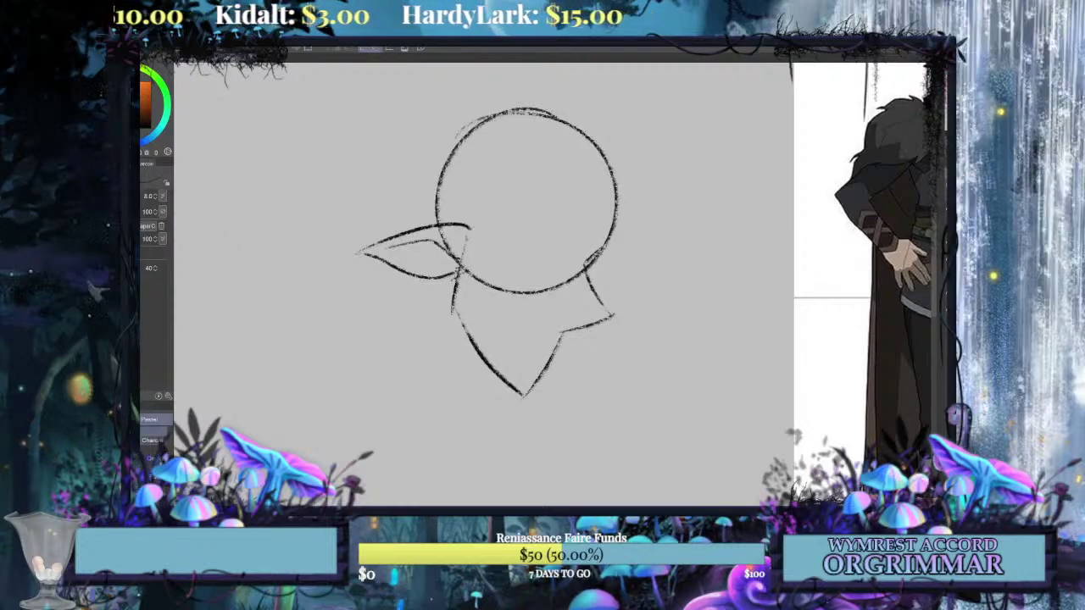
Draw an arched line across the lower head circle, a short slanted line below it and a curve descending left of the jaw.
{"action": "mouse_move", "coordinate": [551, 280]}
{"action": "left_mouse_down"}
{"action": "mouse_move", "coordinate": [444, 324]}
{"action": "mouse_move", "coordinate": [526, 275]}
{"action": "left_mouse_up"}
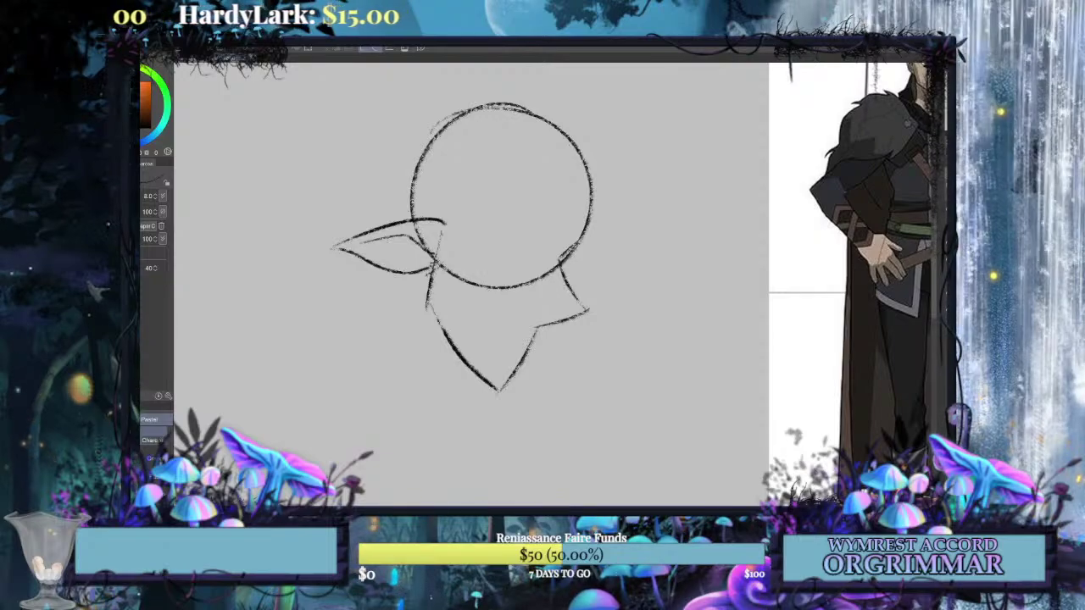
{"action": "mouse_move", "coordinate": [551, 280]}
{"action": "left_mouse_down"}
{"action": "mouse_move", "coordinate": [254, 420]}
{"action": "mouse_move", "coordinate": [475, 314]}
{"action": "mouse_move", "coordinate": [551, 264]}
{"action": "left_mouse_up"}
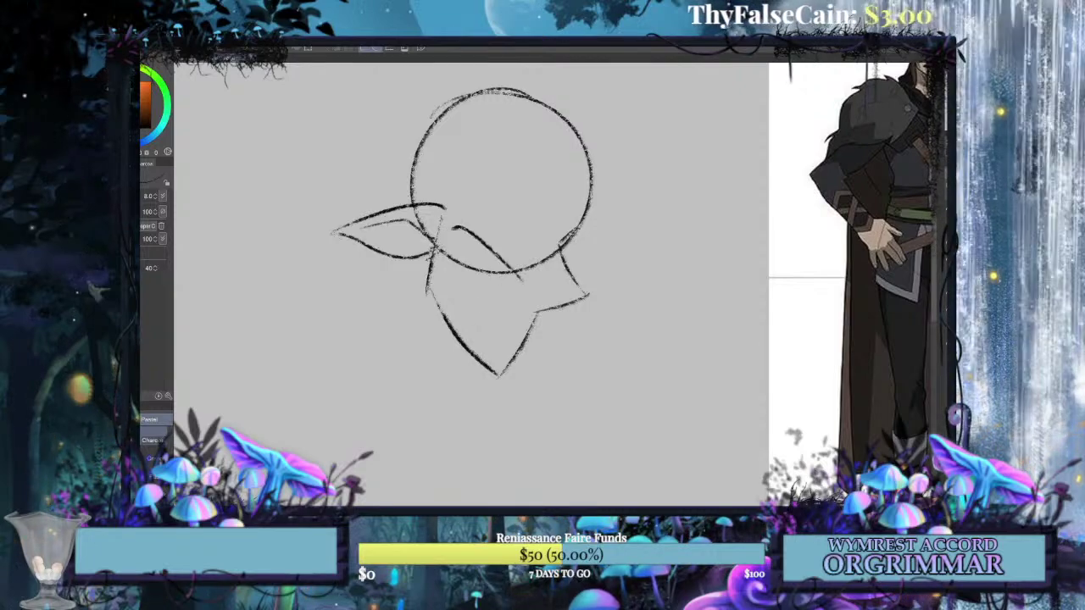
{"action": "mouse_move", "coordinate": [456, 227]}
{"action": "left_mouse_down"}
{"action": "mouse_move", "coordinate": [435, 248]}
{"action": "mouse_move", "coordinate": [415, 248]}
{"action": "mouse_move", "coordinate": [371, 327]}
{"action": "left_mouse_up"}
{"action": "key", "text": "ctrl+z"}
{"action": "left_click_drag", "start_coordinate": [462, 276], "coordinate": [472, 282]}
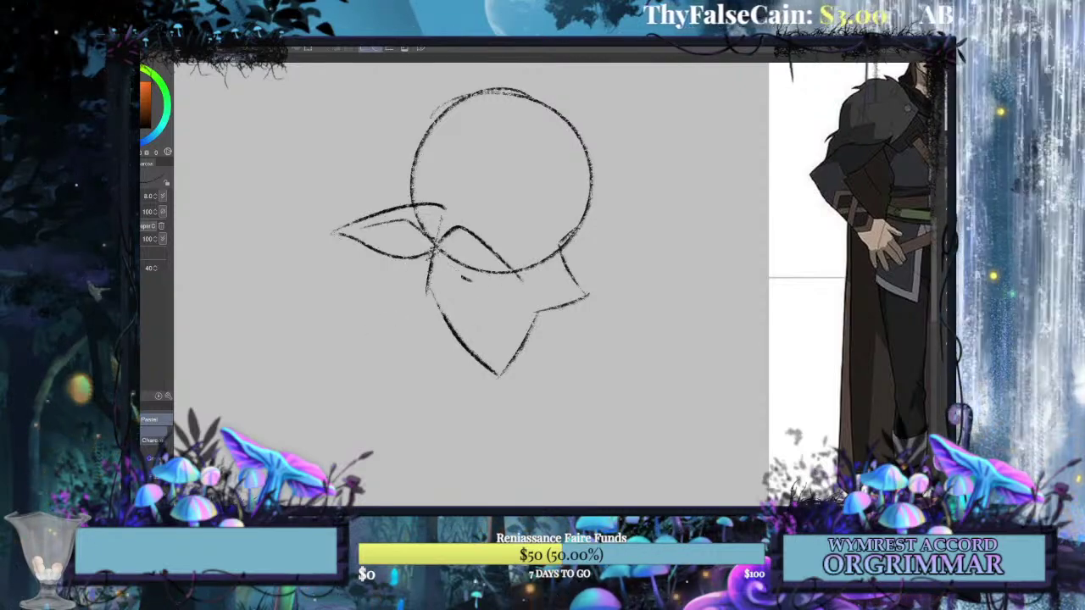
{"action": "left_click_drag", "start_coordinate": [424, 254], "coordinate": [471, 280]}
{"action": "left_click_drag", "start_coordinate": [434, 253], "coordinate": [398, 339]}
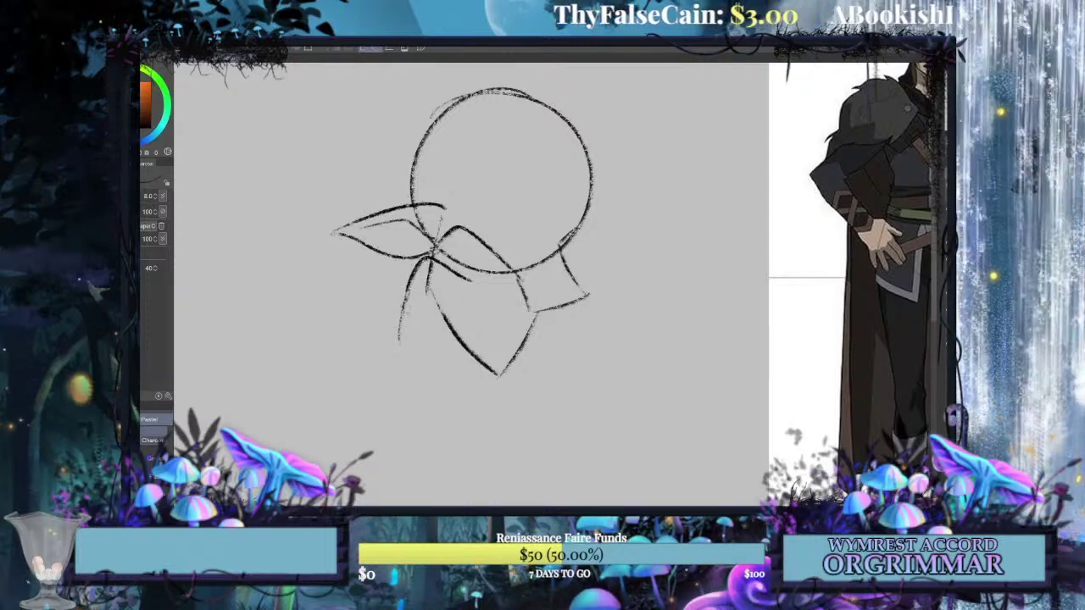
Try a line joining the left curve to the chin, and undo it with the short line above the jaw notch.
{"action": "mouse_move", "coordinate": [401, 321]}
{"action": "left_mouse_down"}
{"action": "mouse_move", "coordinate": [496, 373]}
{"action": "mouse_move", "coordinate": [496, 388]}
{"action": "left_mouse_up"}
{"action": "key", "text": "ctrl+z"}
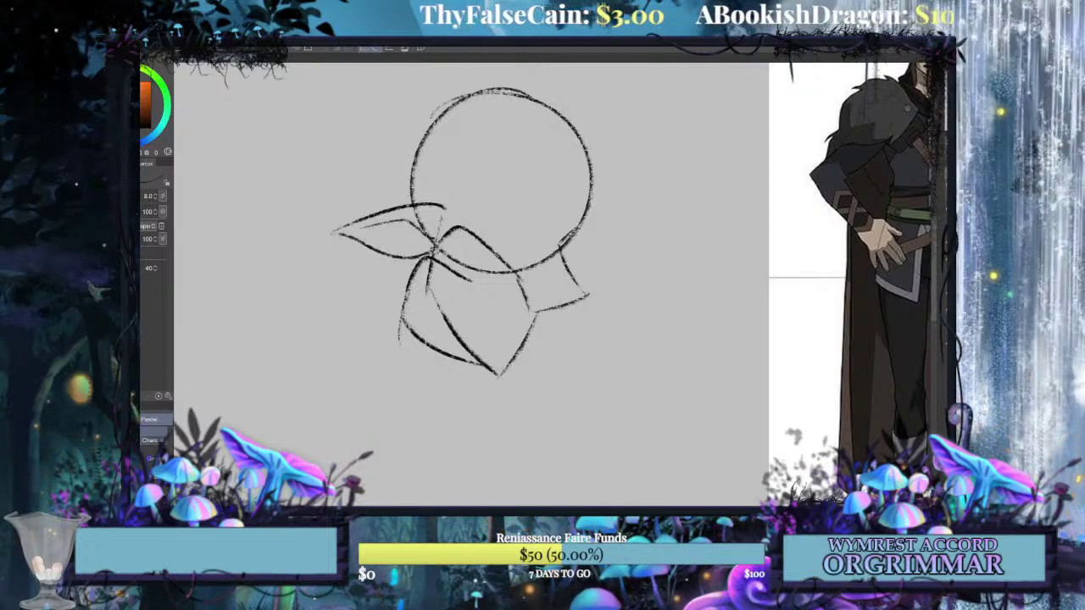
{"action": "key", "text": "ctrl+z"}
{"action": "key", "text": "ctrl+z"}
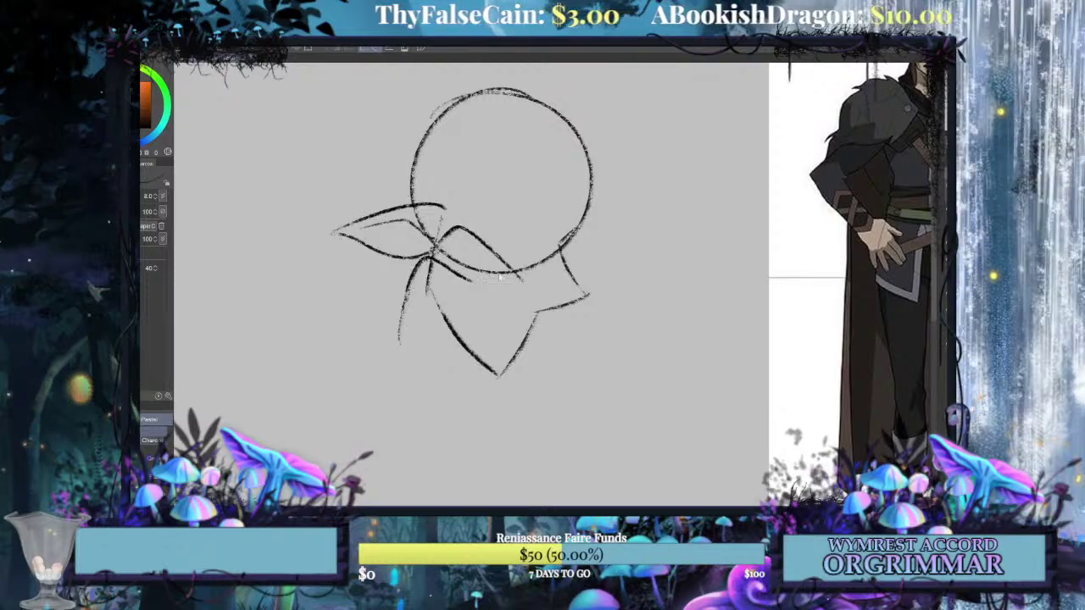
Draw a diagonal line across the face to the jaw notch, a curve down from the ear and a slanted line below the jaw.
{"action": "left_click_drag", "start_coordinate": [462, 234], "coordinate": [531, 310]}
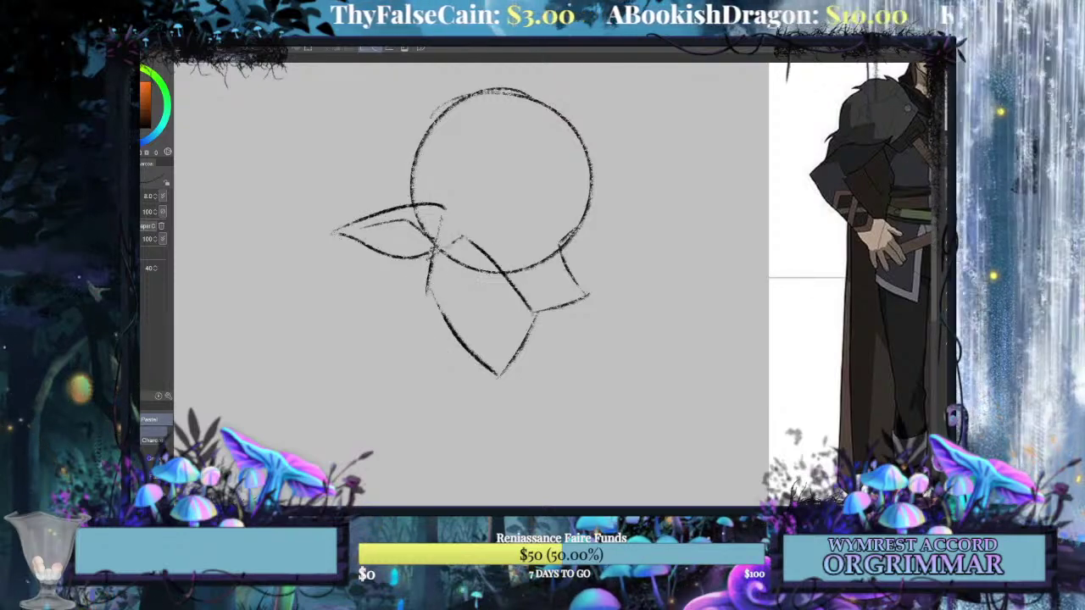
{"action": "mouse_move", "coordinate": [428, 247]}
{"action": "left_mouse_down"}
{"action": "mouse_move", "coordinate": [390, 318]}
{"action": "mouse_move", "coordinate": [467, 398]}
{"action": "left_mouse_up"}
{"action": "key", "text": "ctrl+z"}
{"action": "left_click_drag", "start_coordinate": [390, 312], "coordinate": [466, 391]}
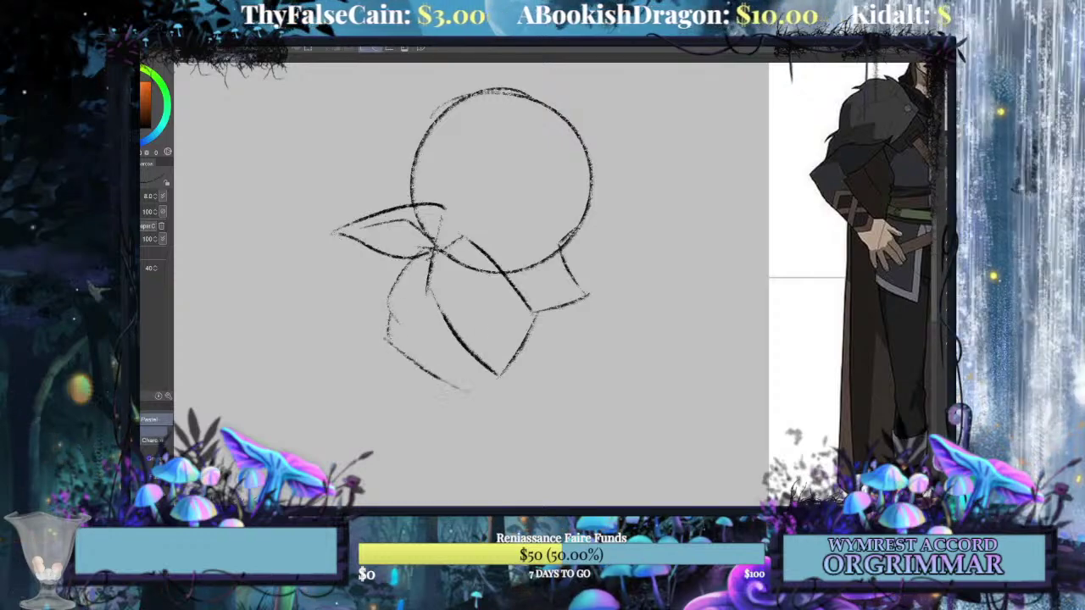
{"action": "key", "text": "ctrl+z"}
{"action": "left_click_drag", "start_coordinate": [387, 332], "coordinate": [490, 403]}
Transform the new lines around the jaw, rotating them 7.0 degrees clockwise and shifting them slightly to the right.
{"action": "key", "text": "ctrl+t"}
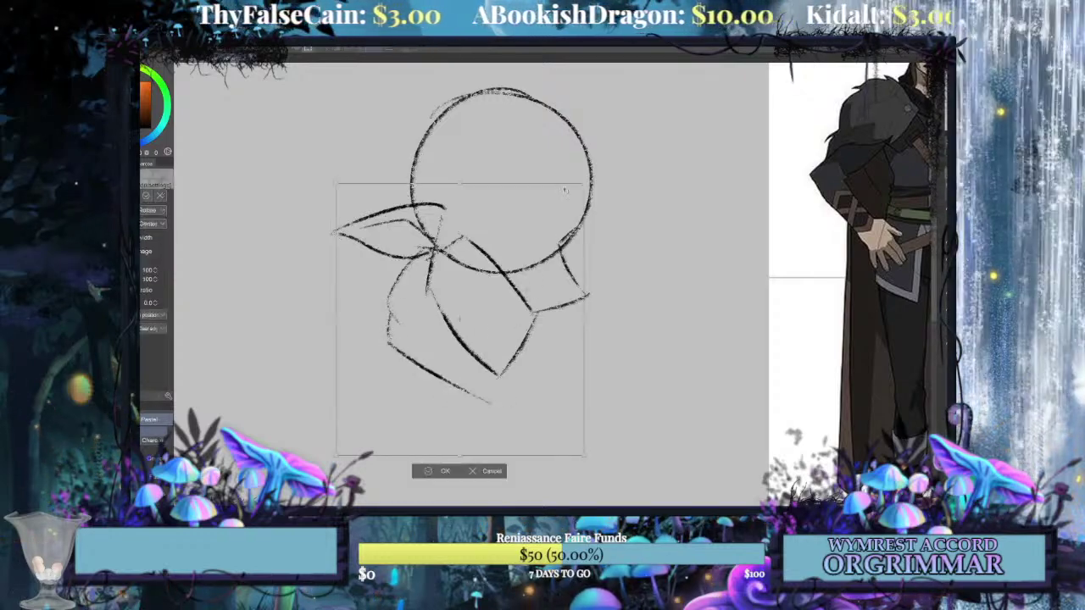
{"action": "left_click_drag", "start_coordinate": [582, 183], "coordinate": [557, 207]}
{"action": "mouse_move", "coordinate": [574, 271]}
{"action": "left_mouse_down"}
{"action": "mouse_move", "coordinate": [588, 263]}
{"action": "mouse_move", "coordinate": [599, 280]}
{"action": "left_mouse_up"}
{"action": "left_click_drag", "start_coordinate": [447, 460], "coordinate": [445, 467]}
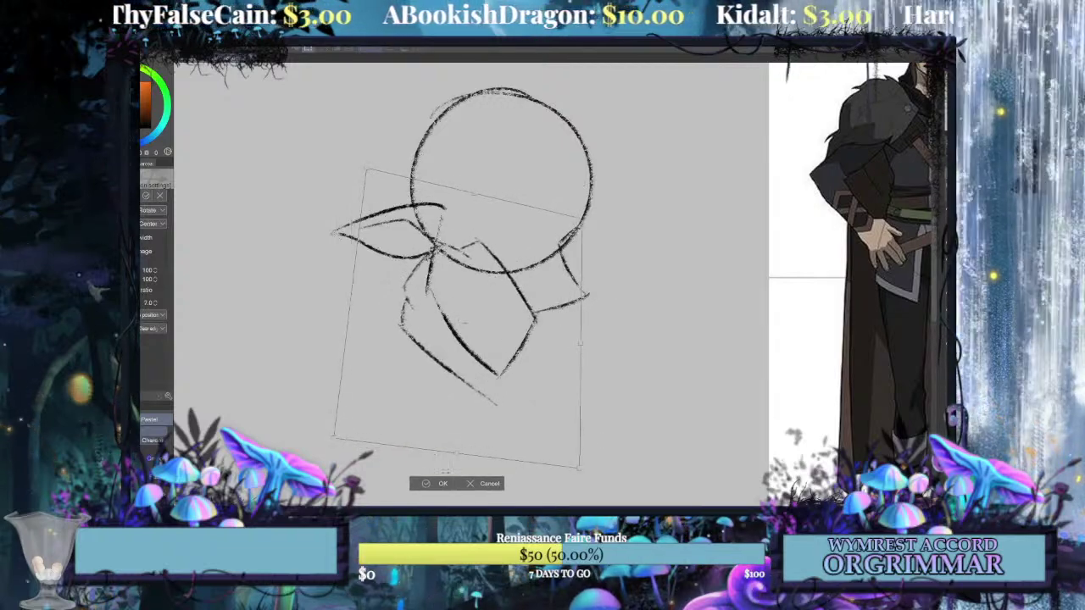
{"action": "left_click", "coordinate": [442, 484]}
Draw a rounded corner over the outer line left of the jaw, curving into the slanted line below.
{"action": "left_click_drag", "start_coordinate": [484, 241], "coordinate": [529, 308]}
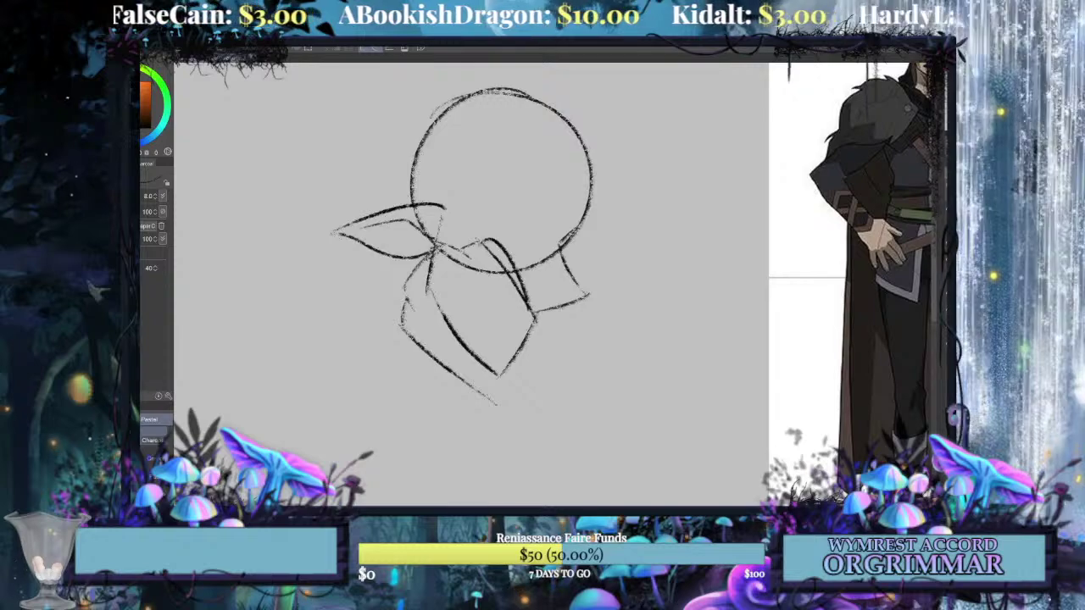
{"action": "key", "text": "ctrl+z"}
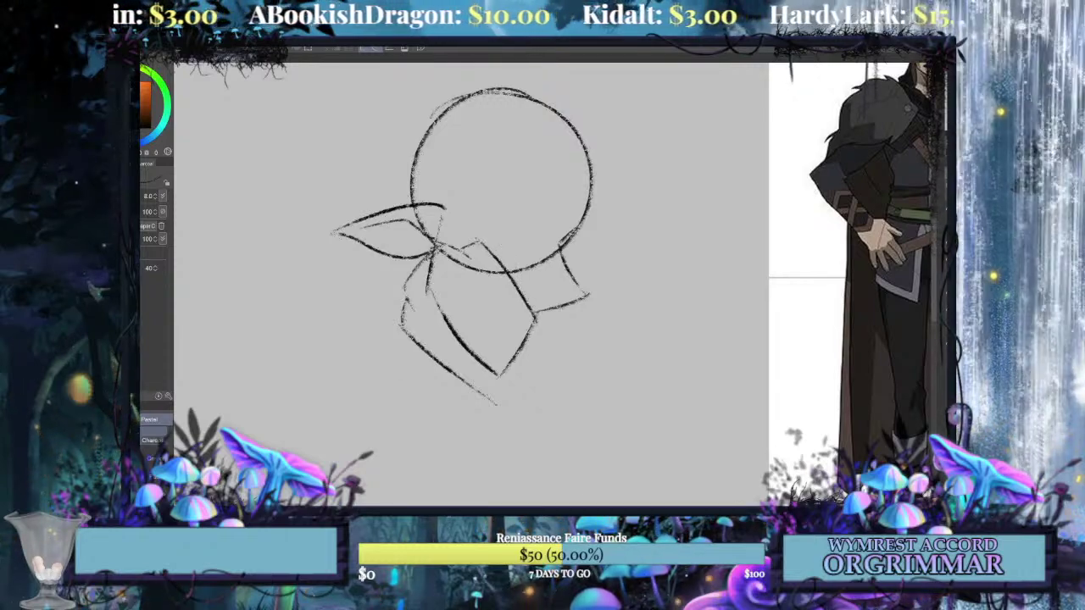
{"action": "left_click_drag", "start_coordinate": [410, 367], "coordinate": [452, 378]}
{"action": "key", "text": "ctrl+z"}
{"action": "key", "text": "ctrl+z"}
{"action": "left_click_drag", "start_coordinate": [402, 329], "coordinate": [424, 373]}
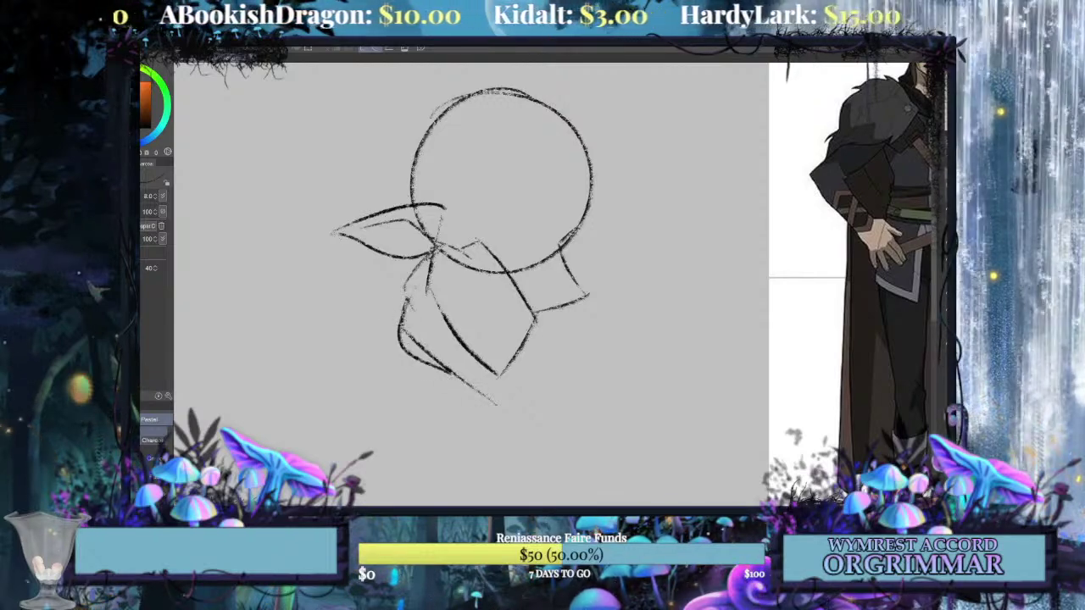
Redraw the outer line left of the torso, and transform the torso lines to 94% scale, rotated 3.1 degrees clockwise and nudged into place.
{"action": "key", "text": "ctrl+z"}
{"action": "mouse_move", "coordinate": [404, 300]}
{"action": "left_mouse_down"}
{"action": "mouse_move", "coordinate": [395, 344]}
{"action": "mouse_move", "coordinate": [462, 386]}
{"action": "left_mouse_up"}
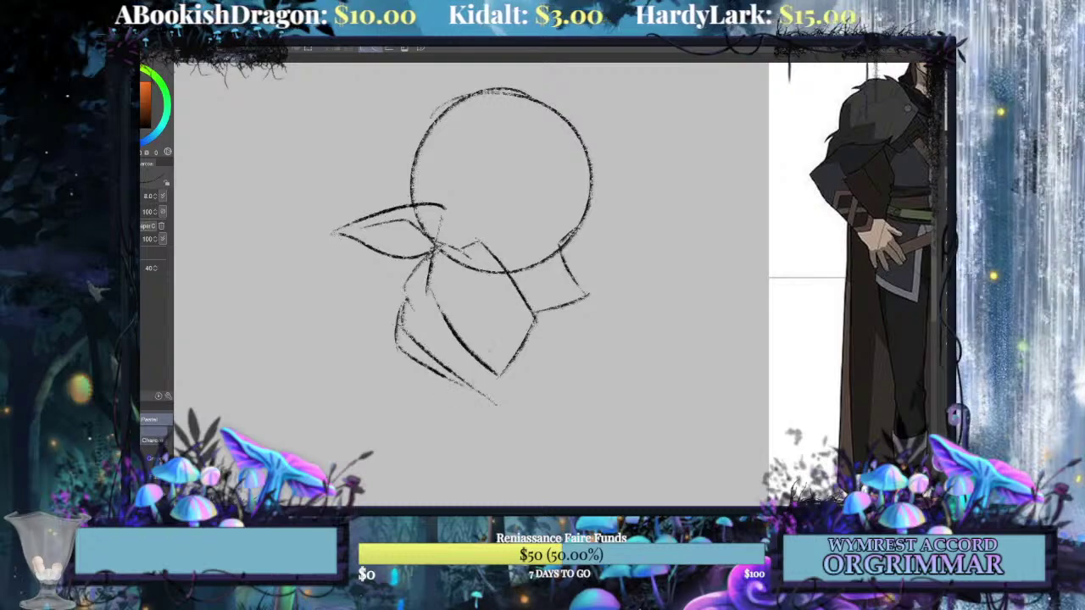
{"action": "key", "text": "ctrl+t"}
{"action": "left_click_drag", "start_coordinate": [585, 195], "coordinate": [571, 210]}
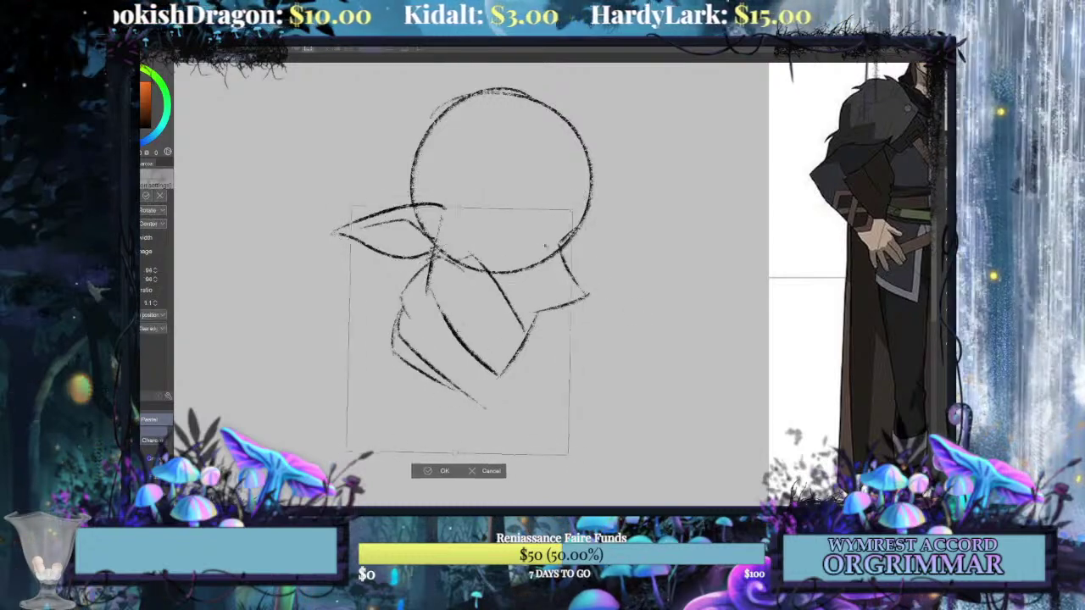
{"action": "left_click_drag", "start_coordinate": [508, 330], "coordinate": [528, 319]}
{"action": "left_click_drag", "start_coordinate": [623, 250], "coordinate": [623, 256]}
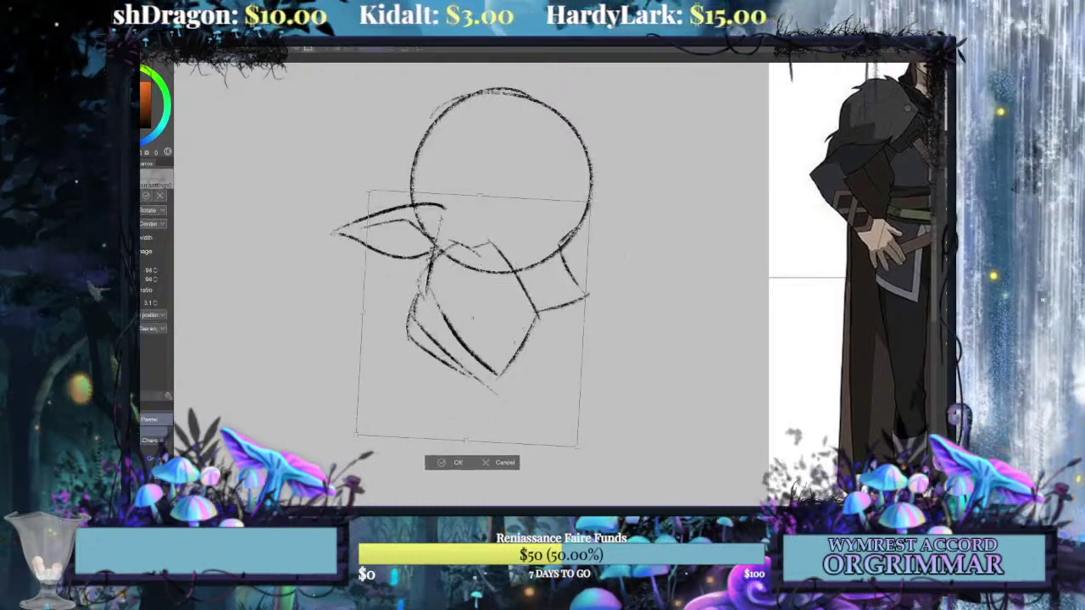
{"action": "key", "text": "Return"}
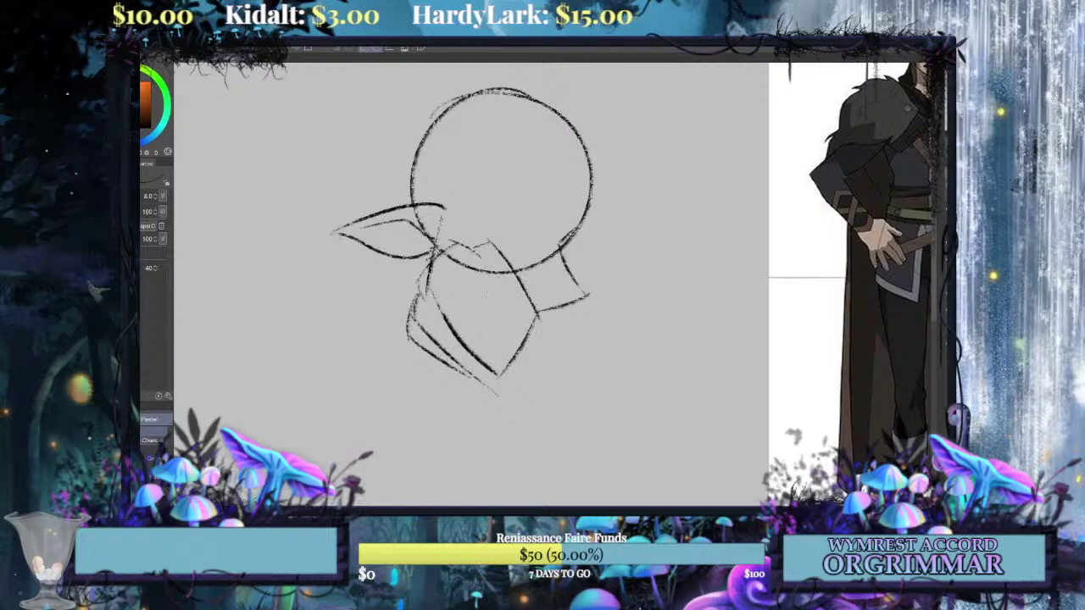
{"action": "key", "text": "ctrl+t"}
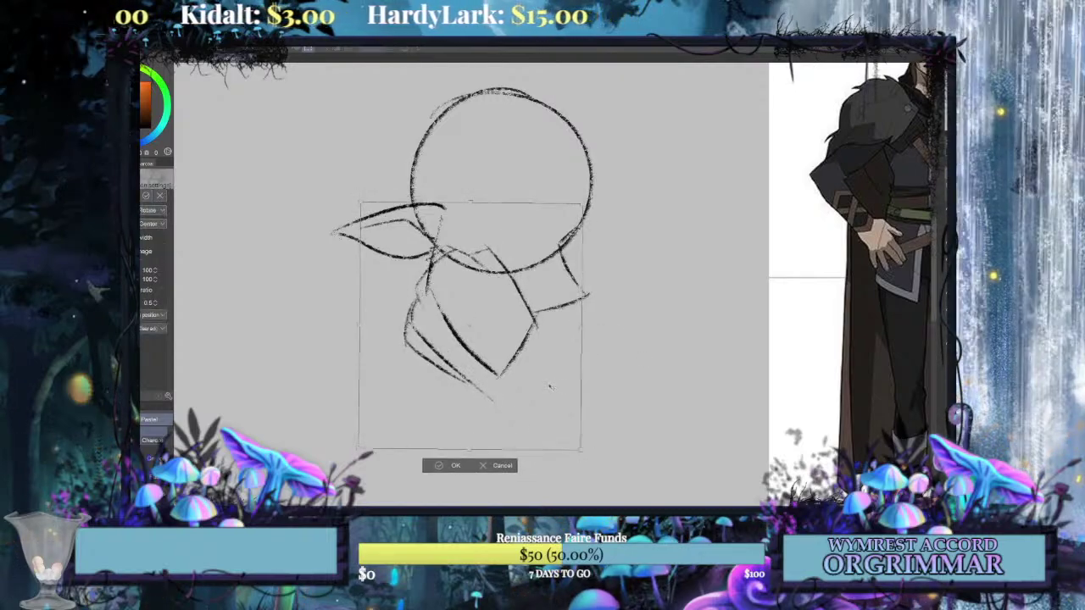
{"action": "left_click", "coordinate": [457, 467]}
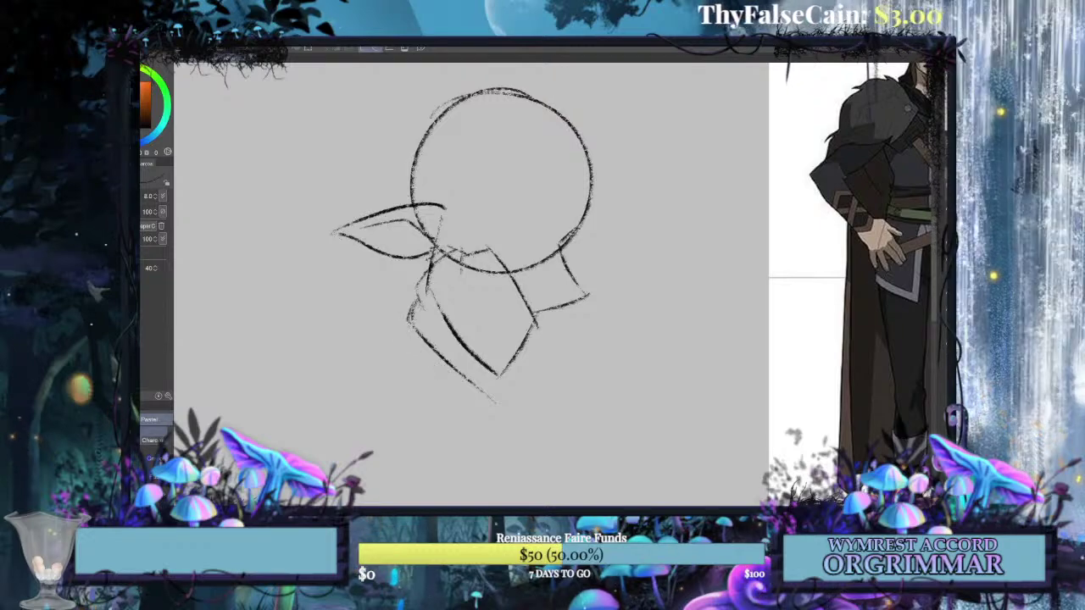
Redraw the curve along the torso's lower left side down to its tip, and add an angular outer line beside it.
{"action": "key", "text": "ctrl+z"}
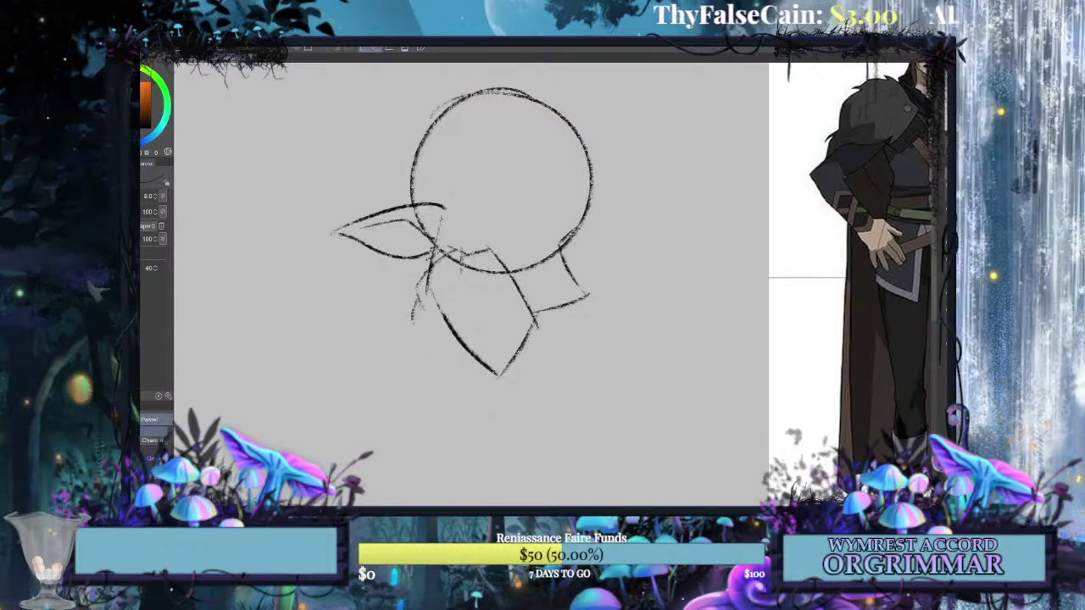
{"action": "left_click_drag", "start_coordinate": [414, 315], "coordinate": [488, 373]}
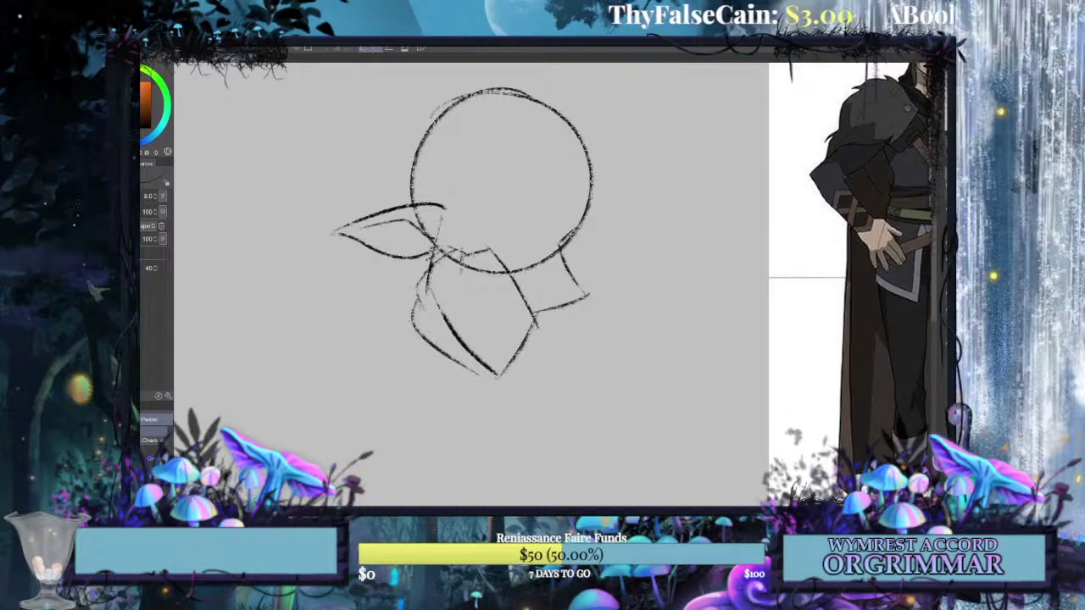
{"action": "mouse_move", "coordinate": [421, 294]}
{"action": "left_mouse_down"}
{"action": "mouse_move", "coordinate": [406, 314]}
{"action": "mouse_move", "coordinate": [450, 359]}
{"action": "mouse_move", "coordinate": [441, 360]}
{"action": "mouse_move", "coordinate": [466, 367]}
{"action": "left_mouse_up"}
{"action": "key", "text": "ctrl+z"}
{"action": "key", "text": "ctrl+z"}
{"action": "key", "text": "ctrl+z"}
{"action": "key", "text": "ctrl+z"}
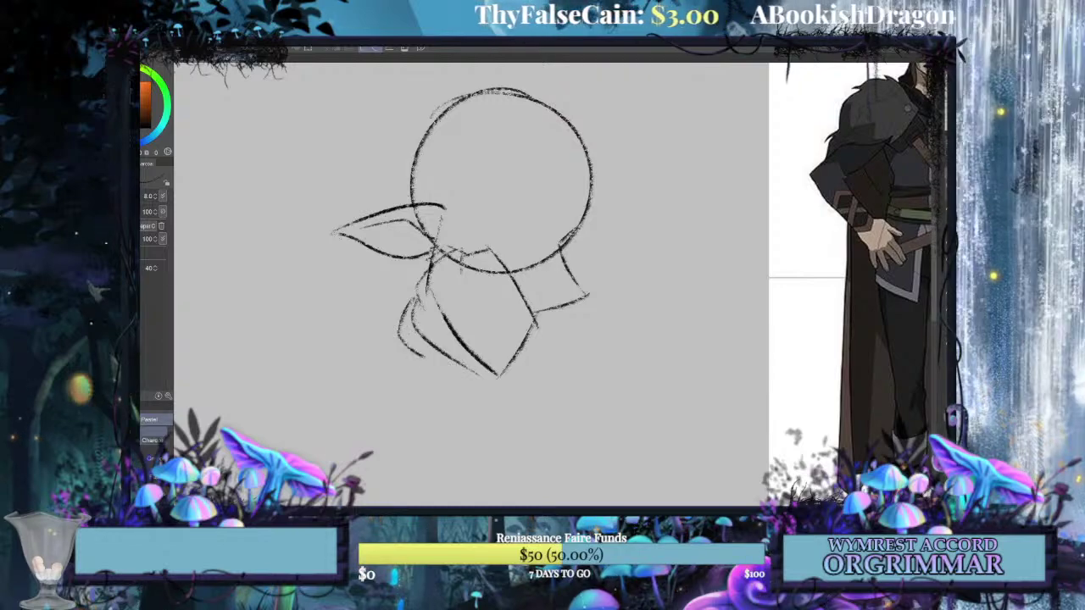
{"action": "left_click_drag", "start_coordinate": [416, 299], "coordinate": [403, 339]}
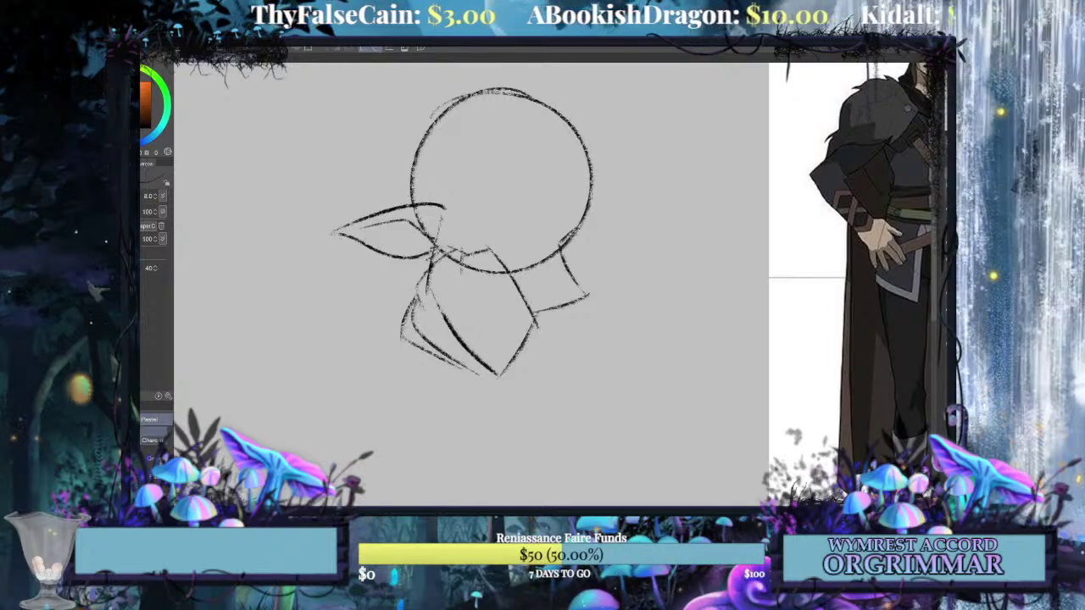
Transform the torso lines again, rotating them slightly and shifting them a little to the left under the head circle.
{"action": "key", "text": "ctrl+t"}
{"action": "left_click_drag", "start_coordinate": [549, 345], "coordinate": [603, 336]}
{"action": "left_click_drag", "start_coordinate": [544, 370], "coordinate": [531, 374]}
{"action": "left_click", "coordinate": [504, 451]}
{"action": "key", "text": "ctrl+t"}
{"action": "key", "text": "Return"}
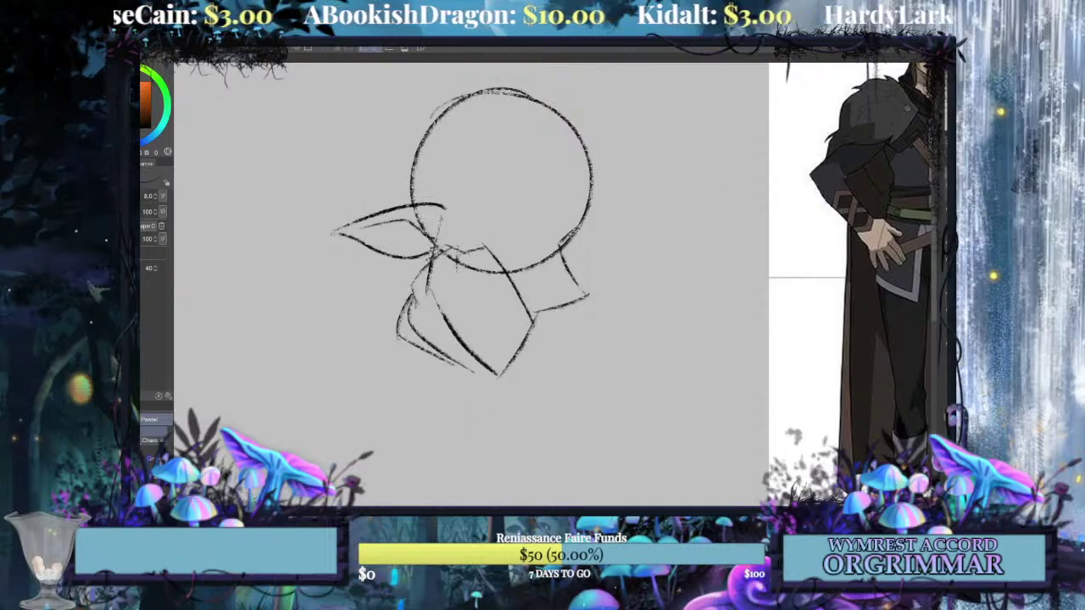
{"action": "key", "text": "ctrl+z"}
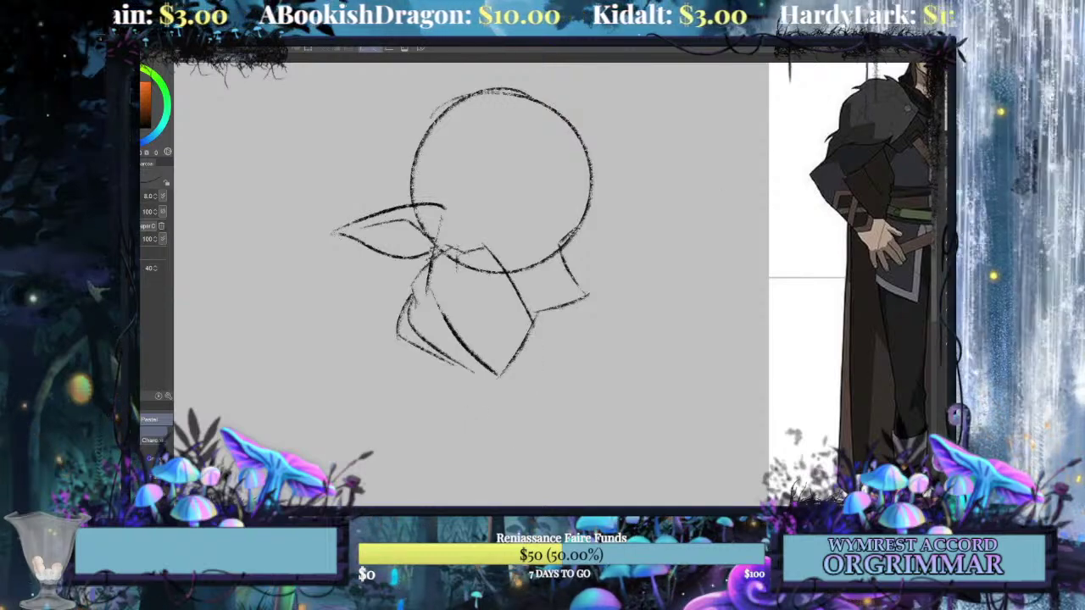
Try a near-vertical line below the torso's right corner and a curve sweeping down and left from its lower tip.
{"action": "left_click_drag", "start_coordinate": [534, 323], "coordinate": [547, 396]}
{"action": "key", "text": "ctrl+z"}
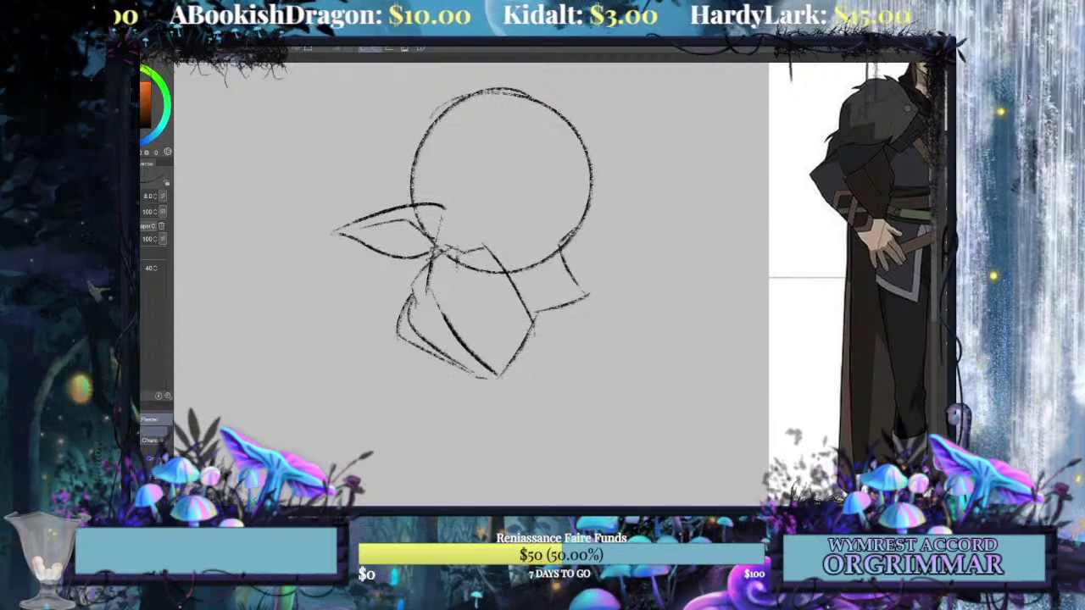
{"action": "mouse_move", "coordinate": [534, 326]}
{"action": "left_mouse_down"}
{"action": "mouse_move", "coordinate": [557, 383]}
{"action": "mouse_move", "coordinate": [544, 412]}
{"action": "left_mouse_up"}
{"action": "key", "text": "ctrl+z"}
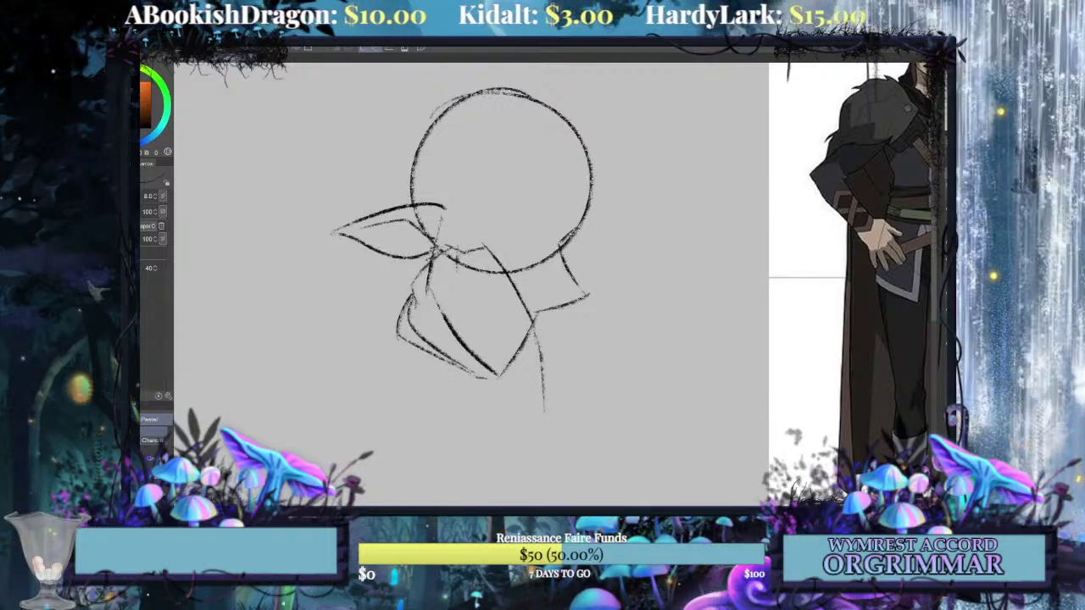
{"action": "left_click_drag", "start_coordinate": [486, 382], "coordinate": [442, 435]}
{"action": "key", "text": "ctrl+z"}
{"action": "left_click_drag", "start_coordinate": [486, 385], "coordinate": [389, 500]}
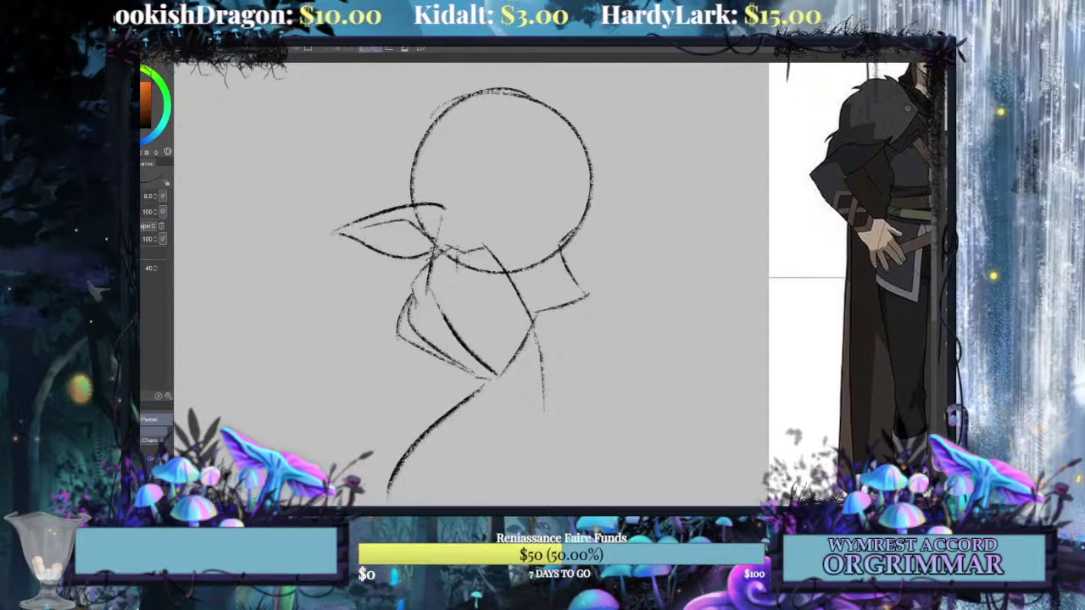
Try closing the lines below the torso into a slanted leg shape with a rounded end, and undo it.
{"action": "mouse_move", "coordinate": [474, 407]}
{"action": "left_mouse_down"}
{"action": "mouse_move", "coordinate": [469, 266]}
{"action": "mouse_move", "coordinate": [460, 279]}
{"action": "mouse_move", "coordinate": [433, 390]}
{"action": "mouse_move", "coordinate": [535, 253]}
{"action": "mouse_move", "coordinate": [462, 377]}
{"action": "left_mouse_up"}
{"action": "key", "text": "ctrl+z"}
{"action": "key", "text": "ctrl+z"}
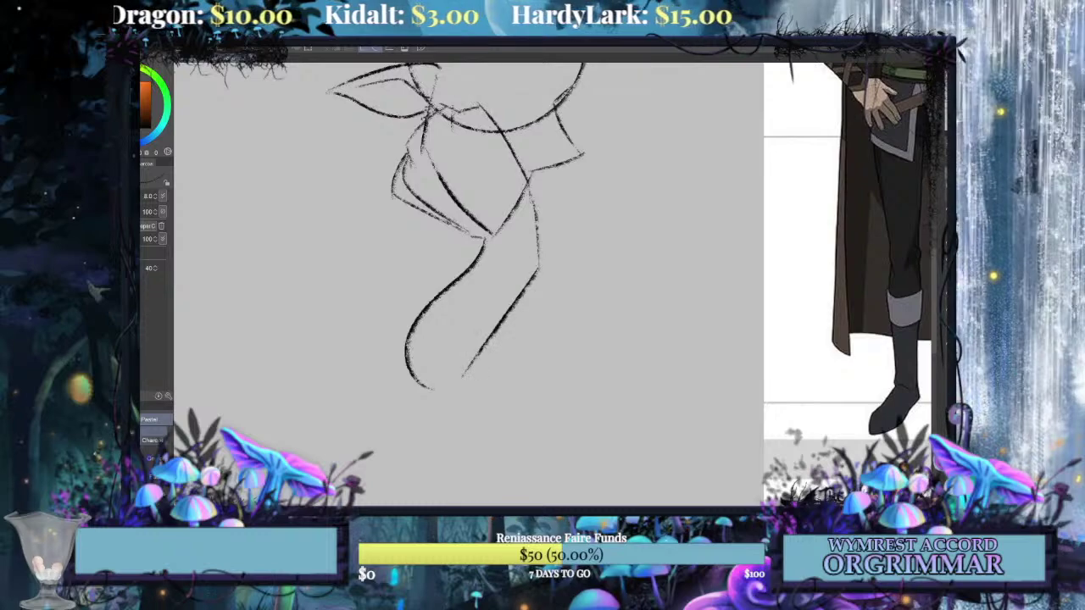
{"action": "key", "text": "ctrl+z"}
{"action": "mouse_move", "coordinate": [539, 254]}
{"action": "left_mouse_down"}
{"action": "mouse_move", "coordinate": [498, 384]}
{"action": "mouse_move", "coordinate": [442, 391]}
{"action": "left_mouse_up"}
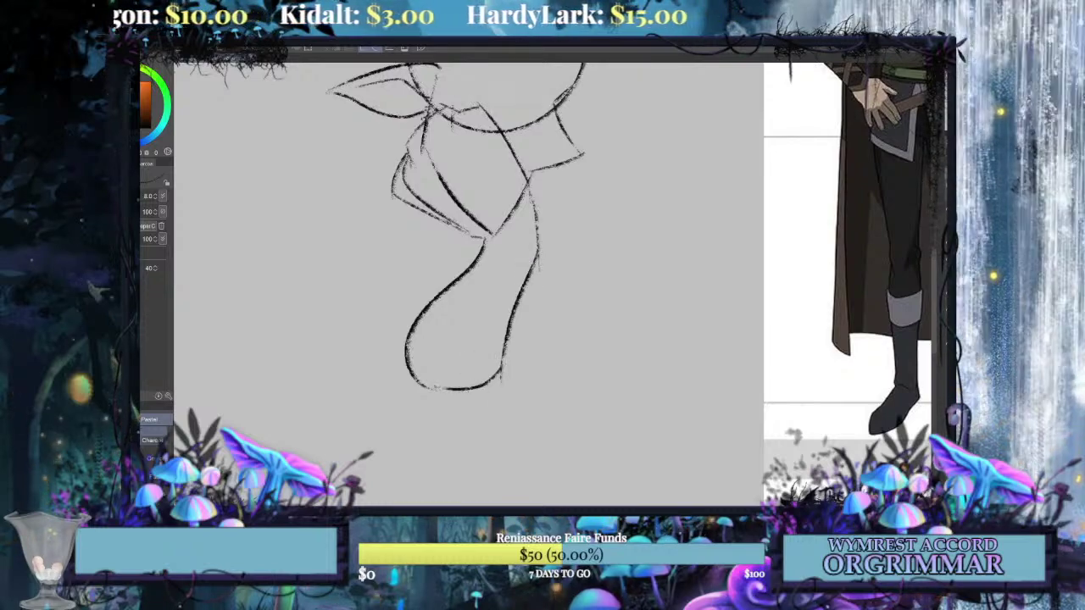
{"action": "scroll", "coordinate": [470, 280], "scroll_direction": "up", "scroll_amount": 5}
{"action": "scroll", "coordinate": [610, 257], "scroll_direction": "down", "scroll_amount": 3}
{"action": "key", "text": "ctrl+z"}
{"action": "key", "text": "ctrl+z"}
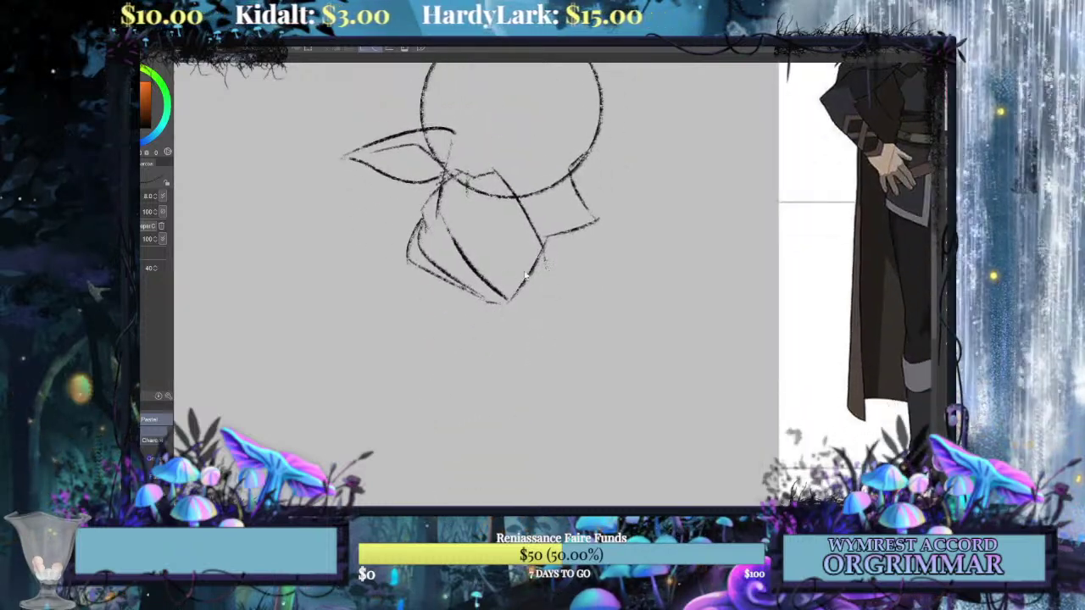
Distort the torso lines by pulling the transform box's upper right corner inward, and shift them slightly up and right.
{"action": "key", "text": "ctrl+t"}
{"action": "left_click_drag", "start_coordinate": [596, 121], "coordinate": [564, 147]}
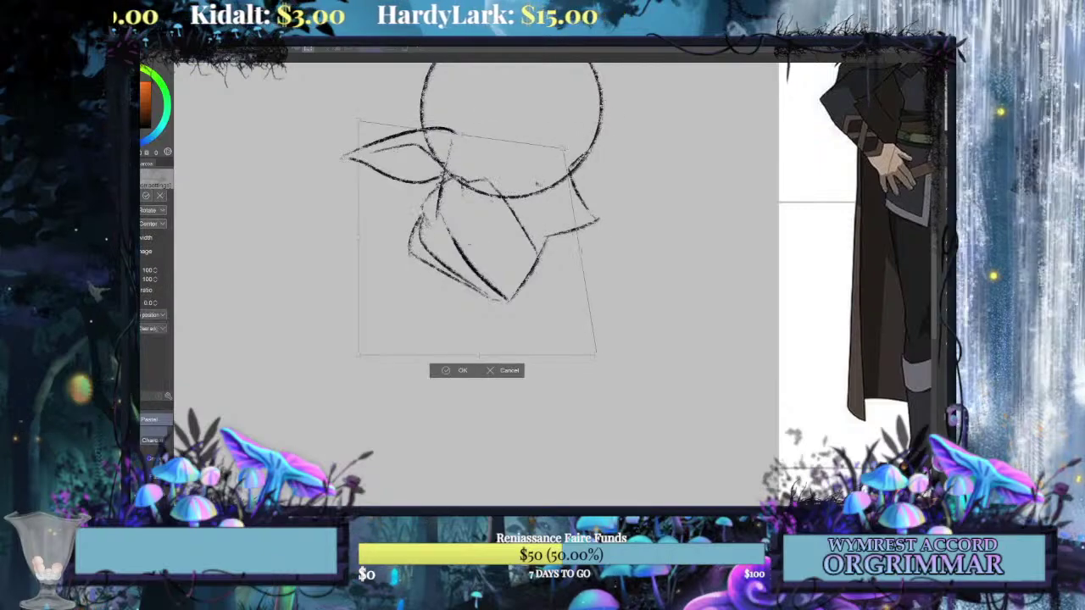
{"action": "left_click_drag", "start_coordinate": [542, 195], "coordinate": [550, 190]}
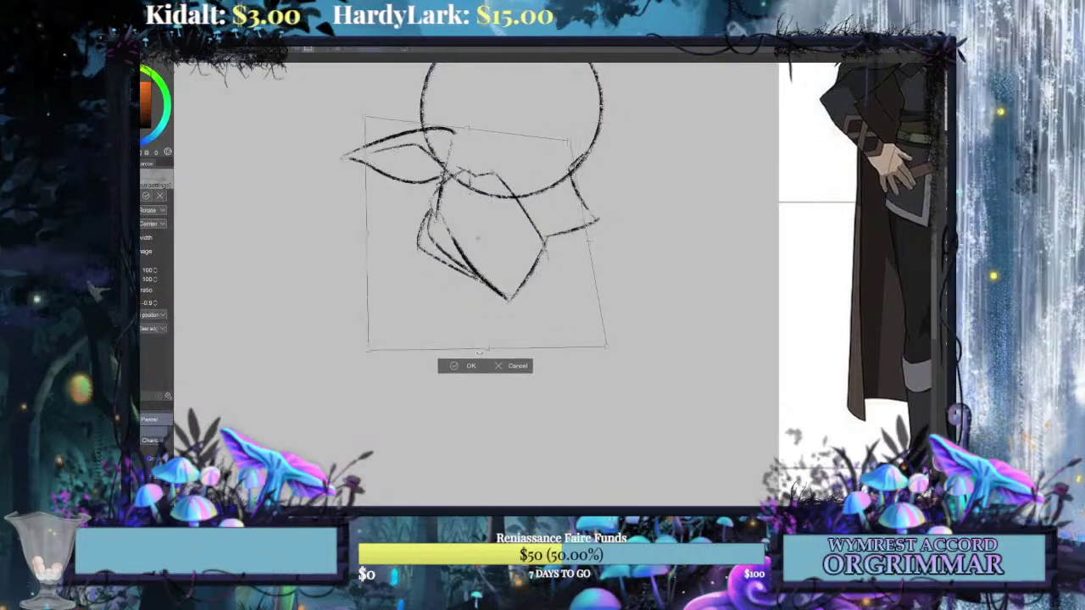
{"action": "key", "text": "Return"}
Try an S-shaped curve running down from the torso's lower tip with a matching line on its right, and undo both.
{"action": "mouse_move", "coordinate": [505, 291]}
{"action": "left_mouse_down"}
{"action": "mouse_move", "coordinate": [449, 370]}
{"action": "mouse_move", "coordinate": [439, 454]}
{"action": "mouse_move", "coordinate": [491, 324]}
{"action": "mouse_move", "coordinate": [466, 464]}
{"action": "left_mouse_up"}
{"action": "key", "text": "ctrl+z"}
{"action": "key", "text": "ctrl+z"}
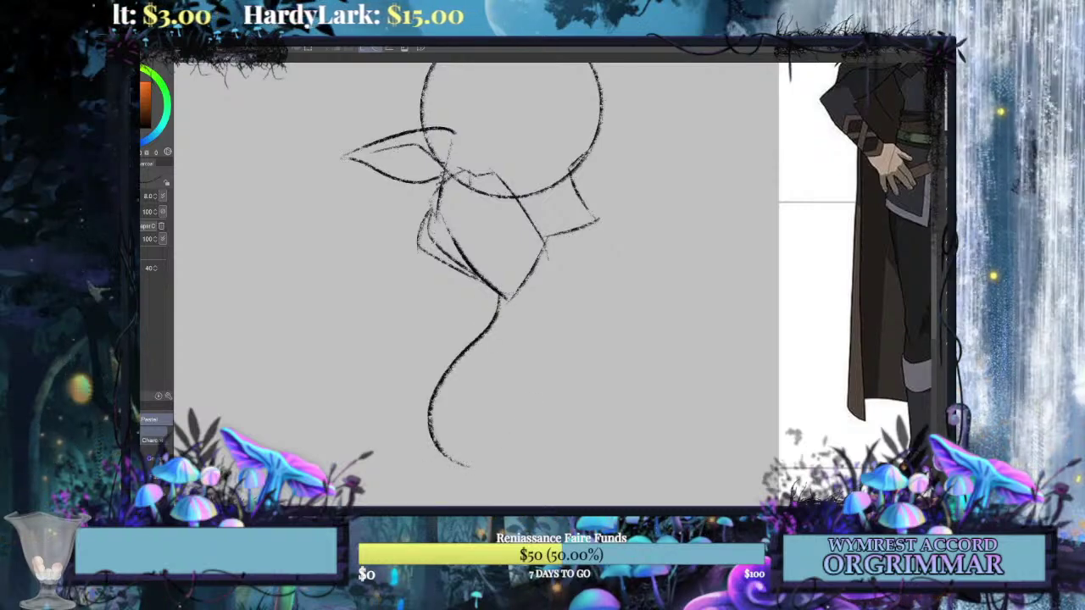
{"action": "left_click_drag", "start_coordinate": [547, 256], "coordinate": [497, 458]}
{"action": "key", "text": "ctrl+z"}
{"action": "key", "text": "ctrl+z"}
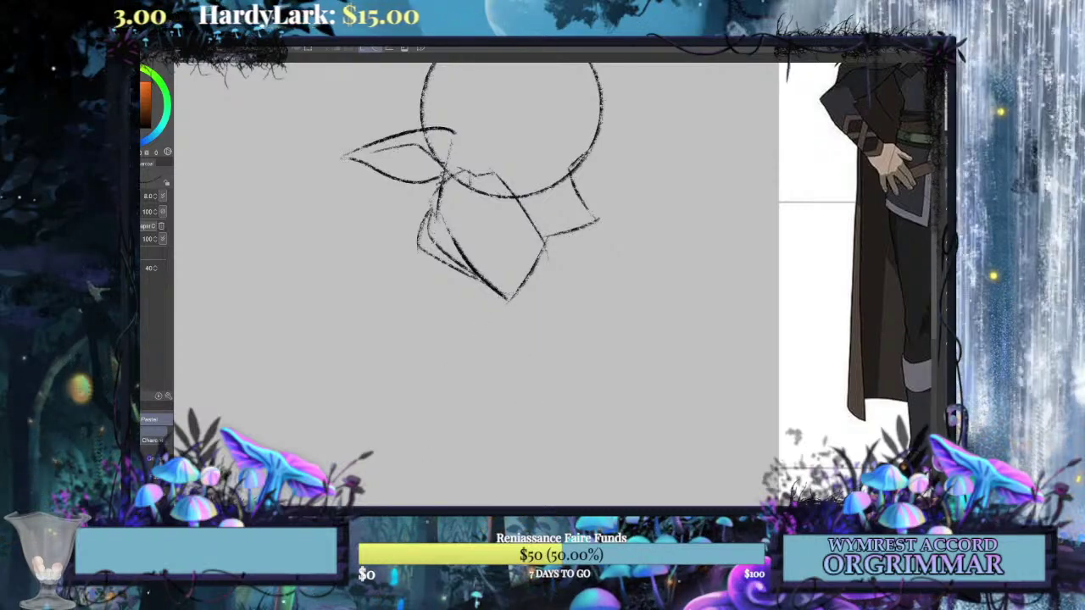
Draw a teardrop-shaped leg hanging below the torso, from its lower tip and right corner to a rounded end.
{"action": "left_click_drag", "start_coordinate": [501, 296], "coordinate": [489, 460]}
{"action": "mouse_move", "coordinate": [545, 289]}
{"action": "left_mouse_down"}
{"action": "mouse_move", "coordinate": [553, 381]}
{"action": "mouse_move", "coordinate": [488, 464]}
{"action": "left_mouse_up"}
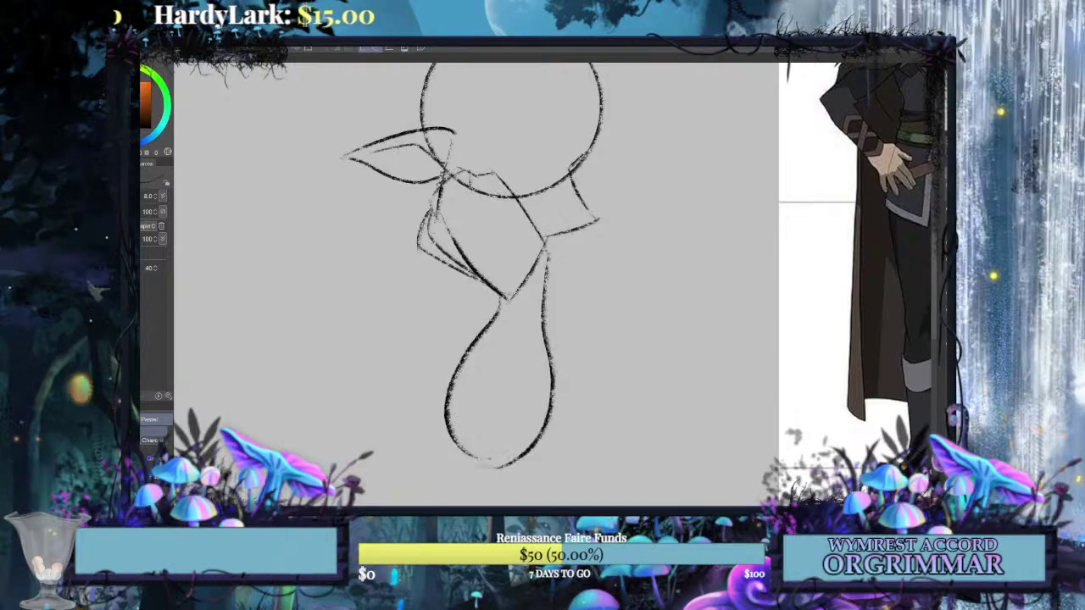
{"action": "mouse_move", "coordinate": [508, 339]}
{"action": "left_mouse_down"}
{"action": "mouse_move", "coordinate": [507, 420]}
{"action": "mouse_move", "coordinate": [493, 319]}
{"action": "left_mouse_up"}
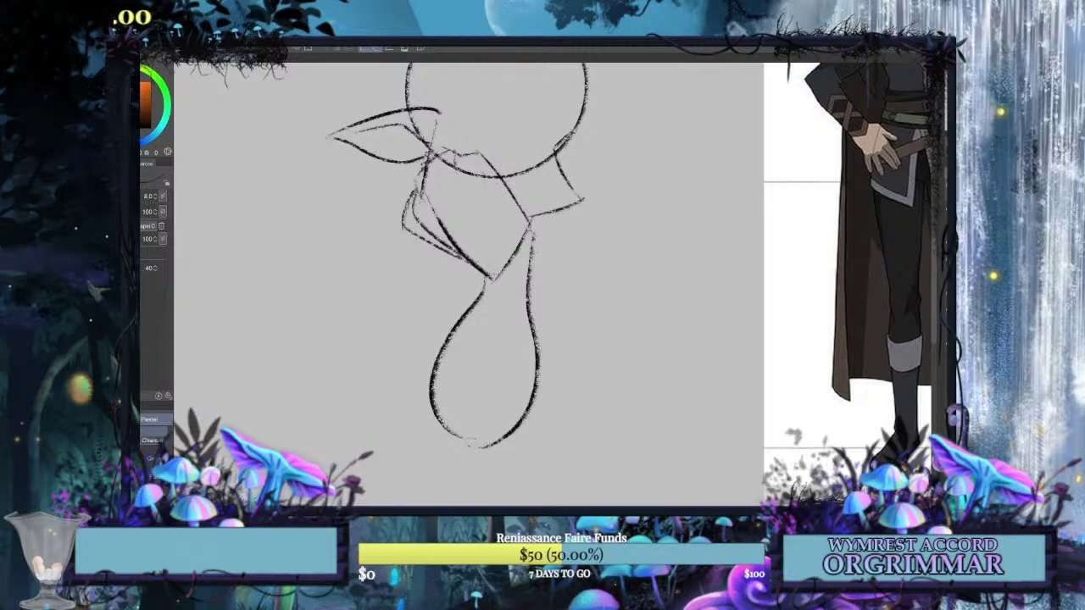
{"action": "mouse_move", "coordinate": [470, 280]}
{"action": "left_mouse_down"}
{"action": "mouse_move", "coordinate": [471, 349]}
{"action": "mouse_move", "coordinate": [481, 309]}
{"action": "mouse_move", "coordinate": [501, 327]}
{"action": "left_mouse_up"}
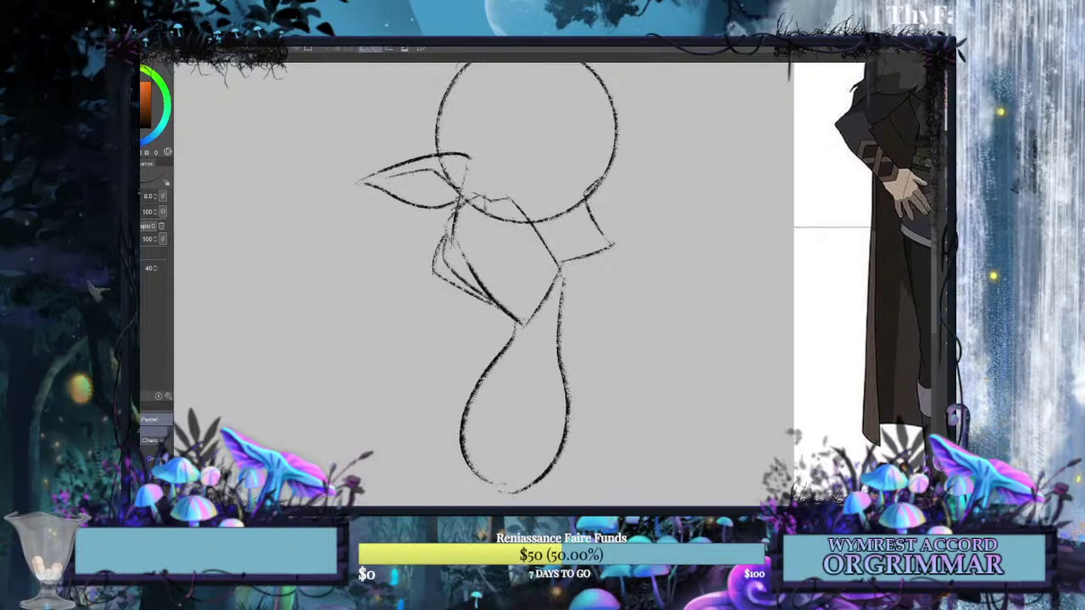
Rotate the whole sketch, head circle included, clockwise by several degrees and place it beside the reference figure.
{"action": "mouse_move", "coordinate": [593, 271]}
{"action": "left_mouse_down"}
{"action": "mouse_move", "coordinate": [265, 361]}
{"action": "mouse_move", "coordinate": [534, 350]}
{"action": "mouse_move", "coordinate": [543, 297]}
{"action": "left_mouse_up"}
{"action": "key", "text": "ctrl+minus"}
{"action": "key", "text": "ctrl+t"}
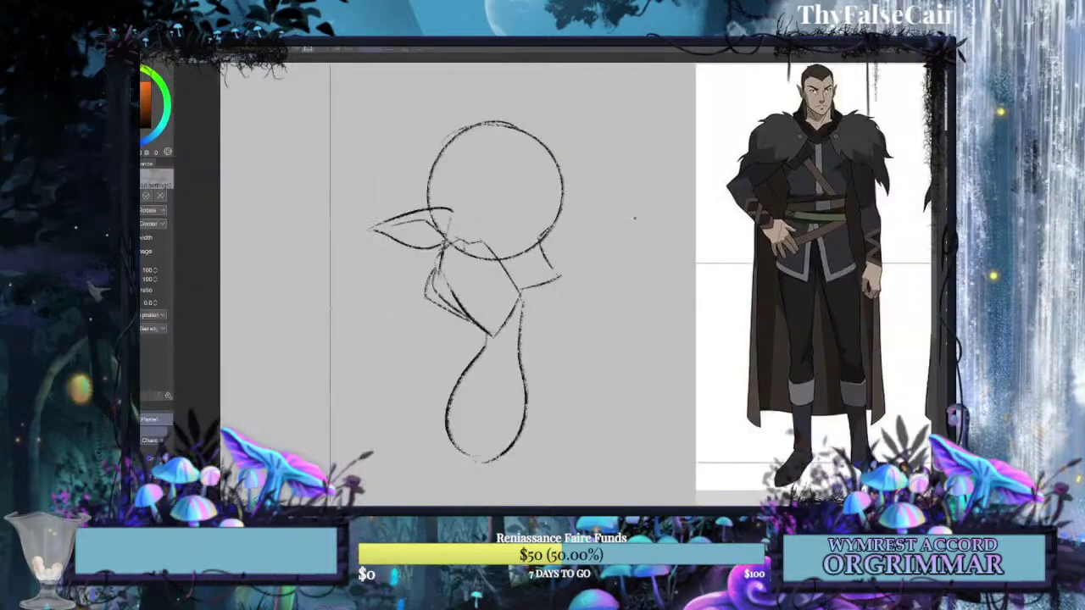
{"action": "key", "text": "Escape"}
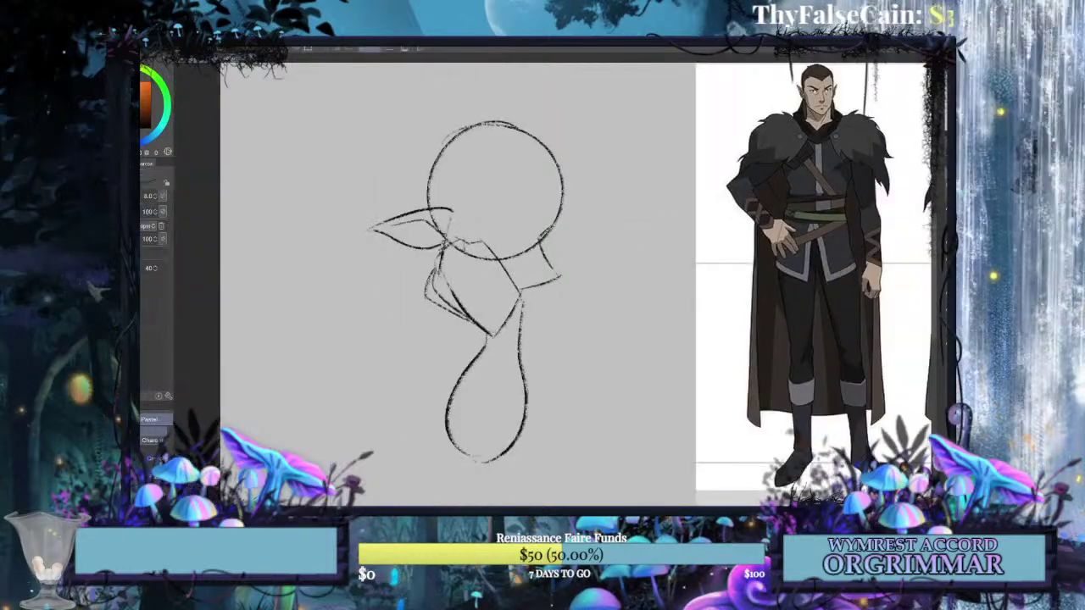
{"action": "key", "text": "ctrl+t"}
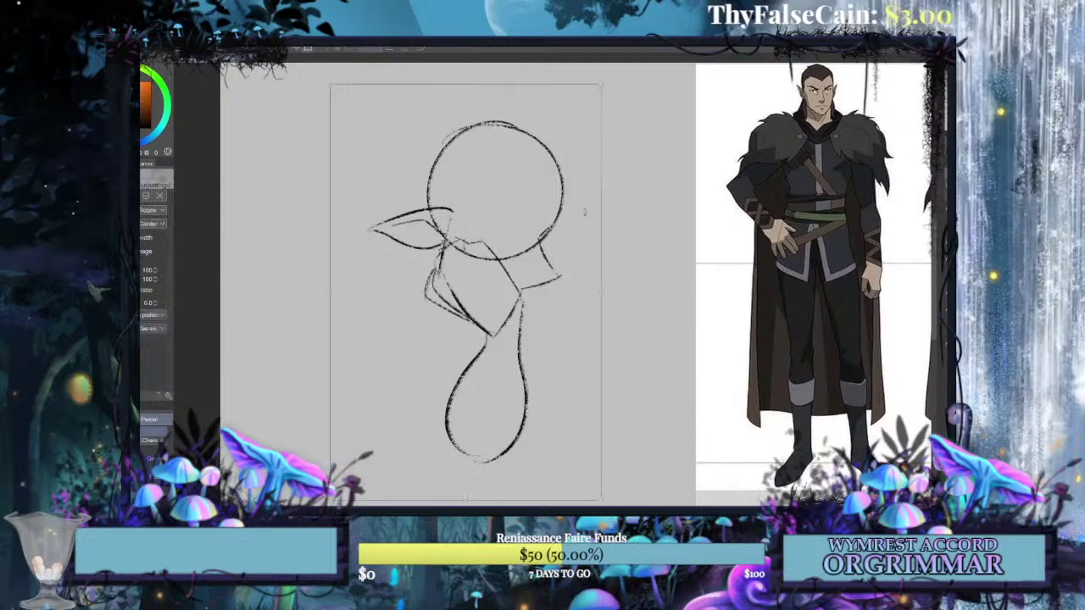
{"action": "left_click_drag", "start_coordinate": [653, 203], "coordinate": [673, 241]}
{"action": "left_click_drag", "start_coordinate": [524, 339], "coordinate": [526, 337]}
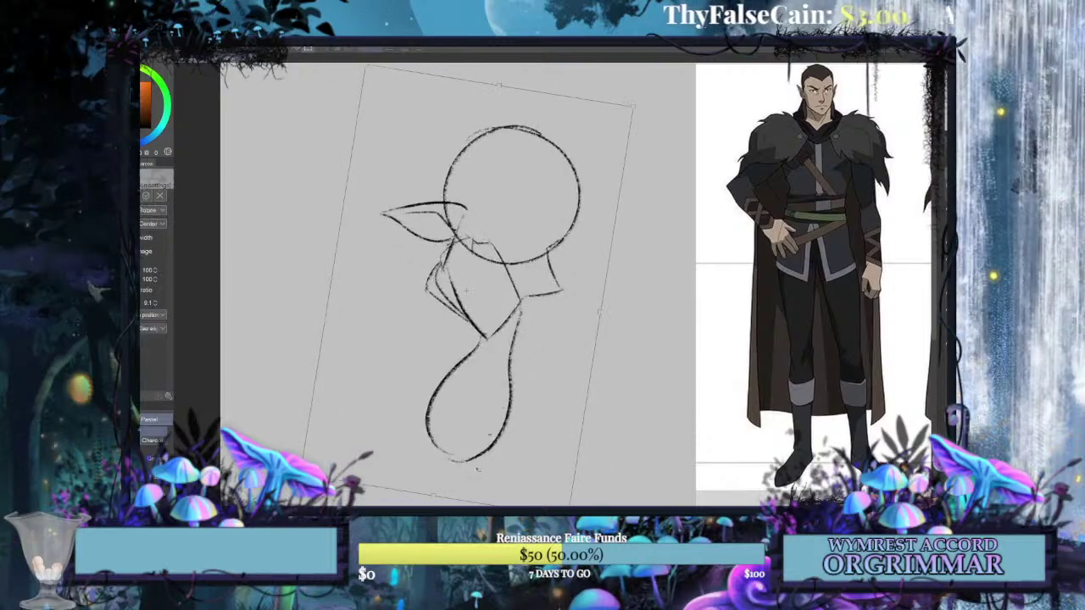
{"action": "key", "text": "Return"}
Rotate the torso and leg lines 13.4 degrees counterclockwise, pivoting around the torso's lower tip.
{"action": "key", "text": "ctrl+t"}
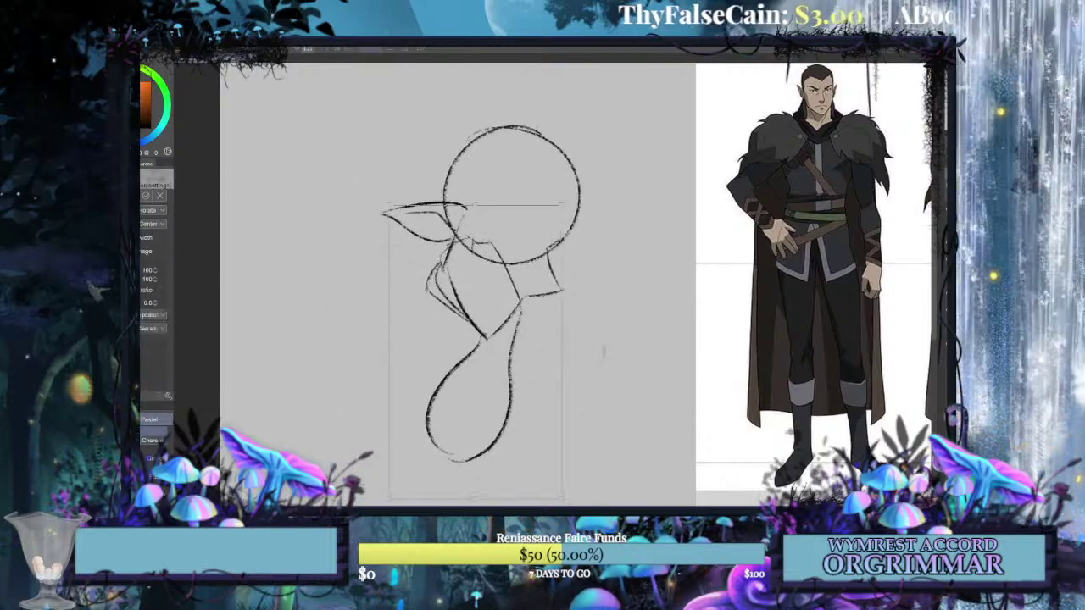
{"action": "left_click_drag", "start_coordinate": [605, 351], "coordinate": [603, 331]}
{"action": "mouse_move", "coordinate": [521, 373]}
{"action": "left_mouse_down"}
{"action": "mouse_move", "coordinate": [571, 370]}
{"action": "mouse_move", "coordinate": [533, 391]}
{"action": "left_mouse_up"}
{"action": "left_click_drag", "start_coordinate": [491, 334], "coordinate": [491, 333]}
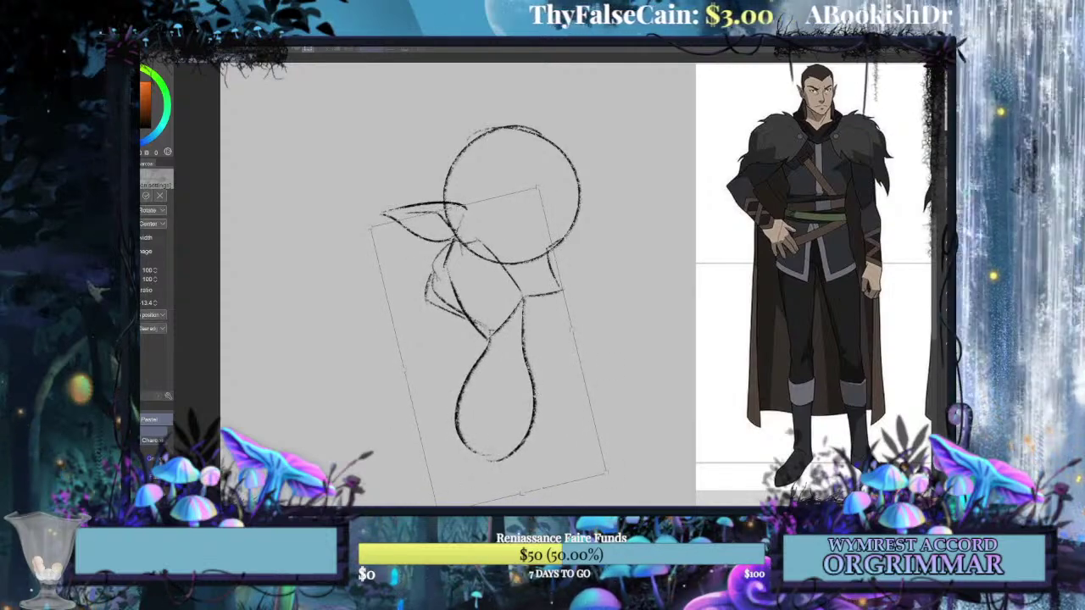
{"action": "key", "text": "Return"}
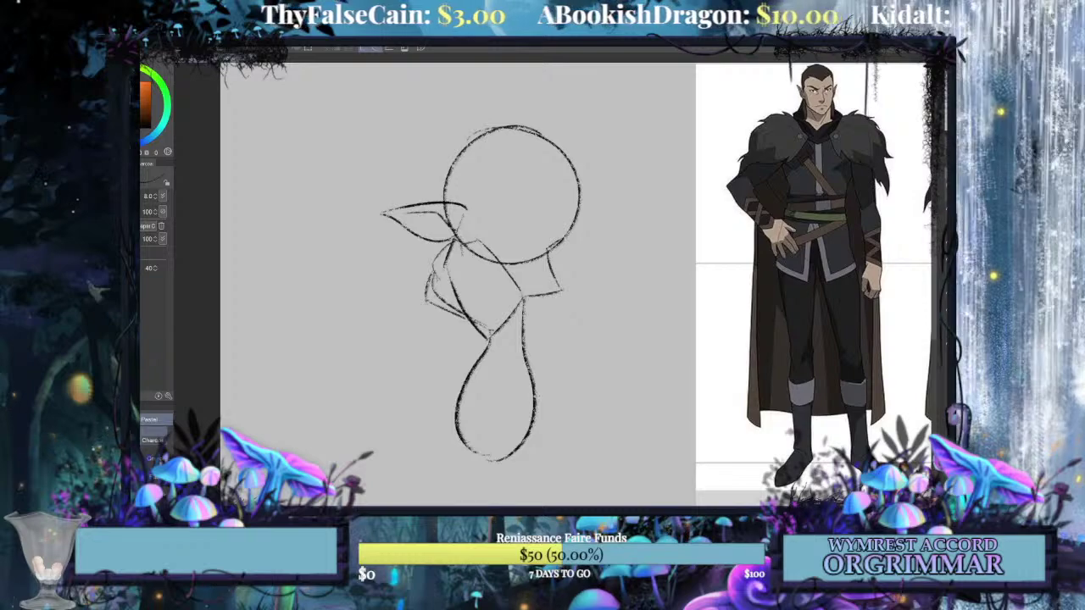
Draw a second teardrop-shaped leg slanting down to the right from the torso's right corner, partly behind the first leg.
{"action": "left_click_drag", "start_coordinate": [553, 337], "coordinate": [583, 436]}
{"action": "key", "text": "ctrl+z"}
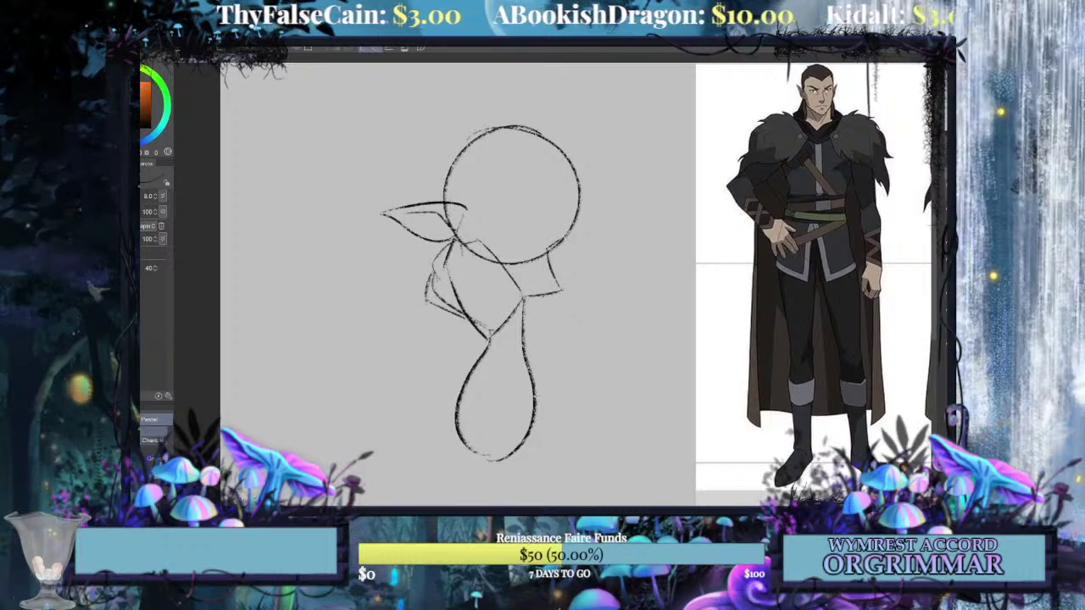
{"action": "mouse_move", "coordinate": [540, 300]}
{"action": "left_mouse_down"}
{"action": "mouse_move", "coordinate": [604, 364]}
{"action": "mouse_move", "coordinate": [608, 439]}
{"action": "left_mouse_up"}
{"action": "key", "text": "ctrl+z"}
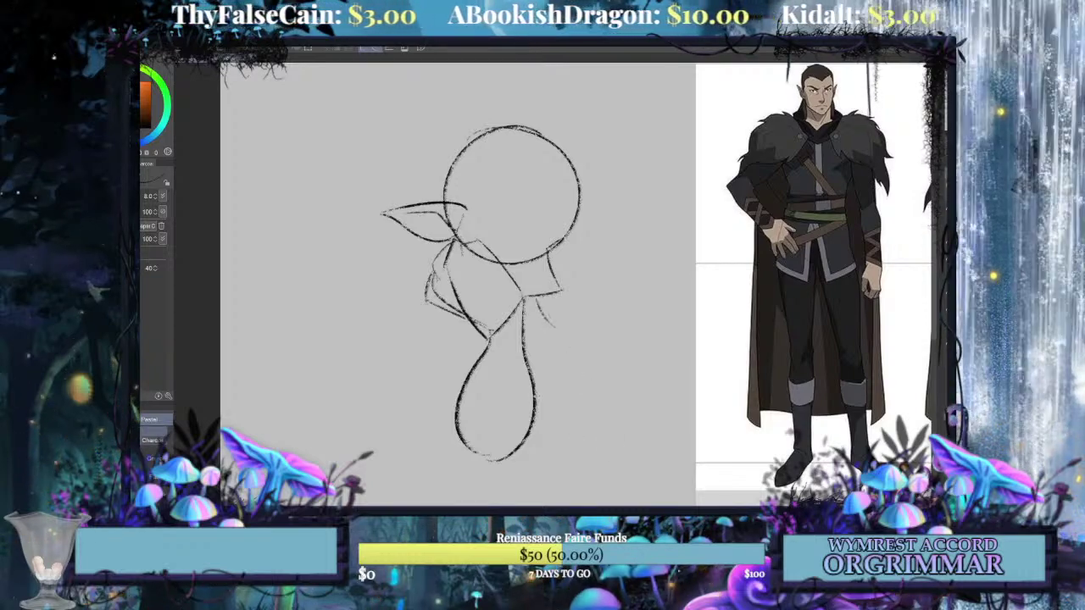
{"action": "mouse_move", "coordinate": [546, 314]}
{"action": "left_mouse_down"}
{"action": "mouse_move", "coordinate": [604, 399]}
{"action": "mouse_move", "coordinate": [569, 422]}
{"action": "left_mouse_up"}
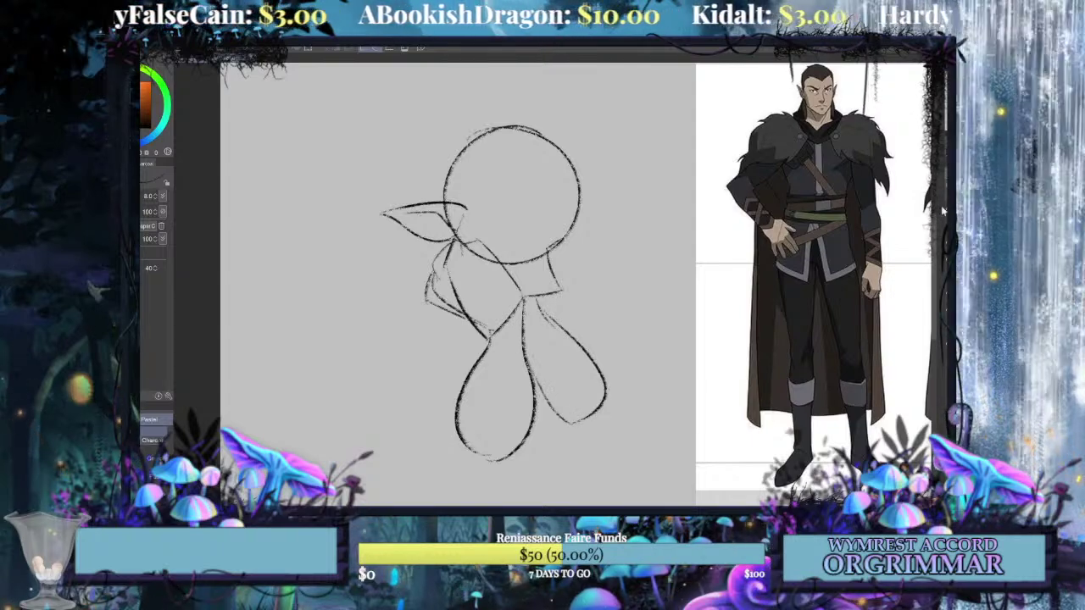
{"action": "left_click_drag", "start_coordinate": [465, 369], "coordinate": [331, 342]}
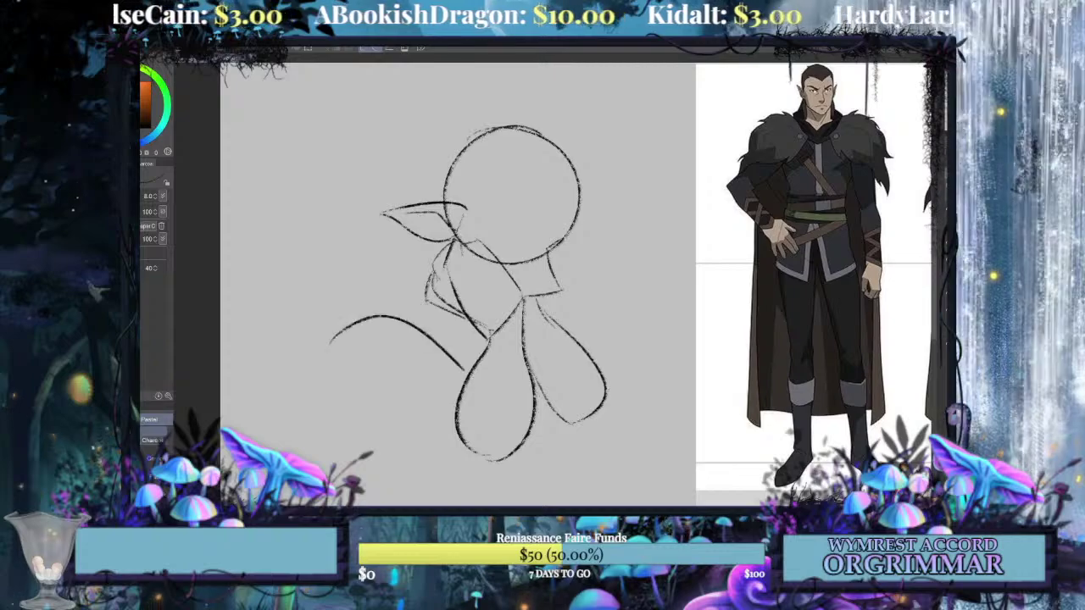
{"action": "key", "text": "ctrl+z"}
{"action": "key", "text": "ctrl+z"}
Draw a short shoulder line slanting down and outward from the base of the pointed ear.
{"action": "left_click_drag", "start_coordinate": [449, 238], "coordinate": [411, 274]}
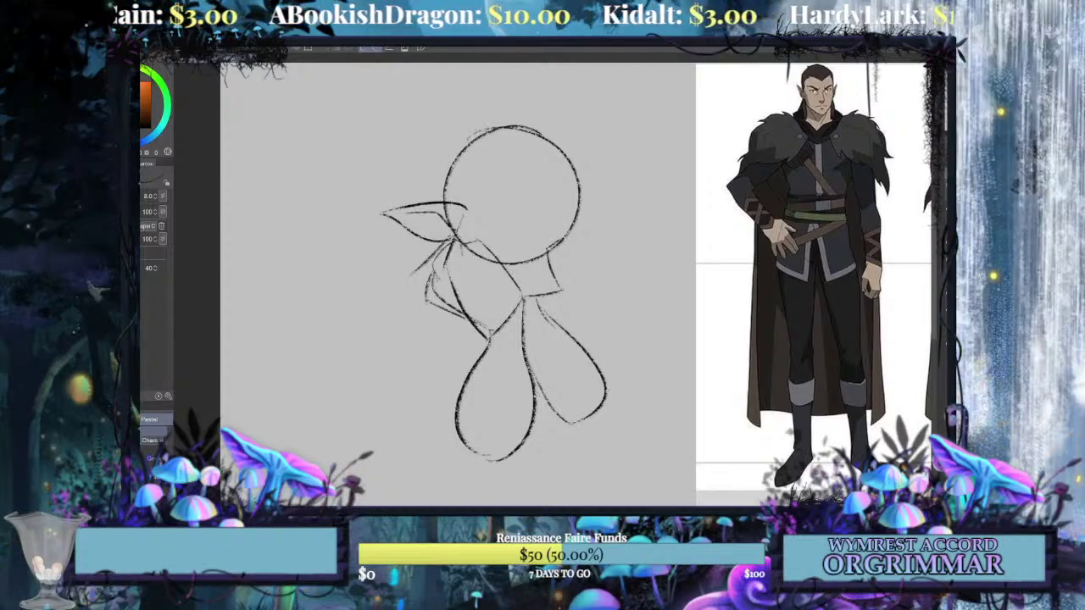
{"action": "left_click_drag", "start_coordinate": [318, 373], "coordinate": [417, 270]}
{"action": "key", "text": "ctrl+z"}
{"action": "mouse_move", "coordinate": [310, 333]}
{"action": "left_mouse_down"}
{"action": "mouse_move", "coordinate": [461, 380]}
{"action": "mouse_move", "coordinate": [349, 320]}
{"action": "left_mouse_up"}
{"action": "key", "text": "ctrl+z"}
{"action": "key", "text": "ctrl+z"}
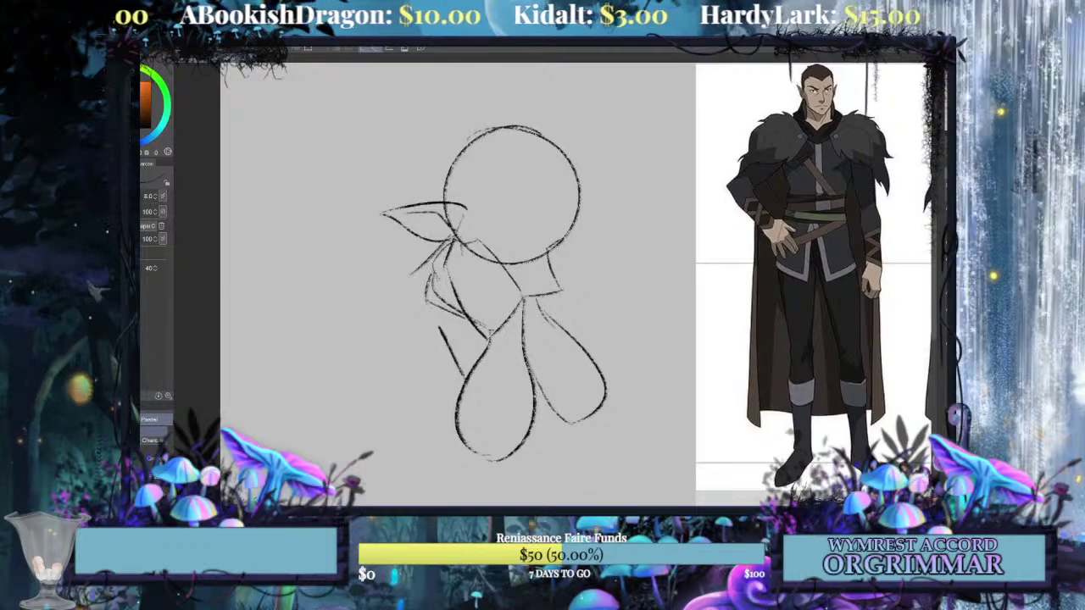
Draw the large shoulder shape: a straight edge down to the first teardrop, a long arched outer curve and a slanting lower line.
{"action": "mouse_move", "coordinate": [439, 326]}
{"action": "left_mouse_down"}
{"action": "mouse_move", "coordinate": [408, 275]}
{"action": "mouse_move", "coordinate": [321, 371]}
{"action": "left_mouse_up"}
{"action": "key", "text": "ctrl+z"}
{"action": "mouse_move", "coordinate": [461, 370]}
{"action": "left_mouse_down"}
{"action": "mouse_move", "coordinate": [401, 274]}
{"action": "mouse_move", "coordinate": [318, 315]}
{"action": "mouse_move", "coordinate": [276, 390]}
{"action": "left_mouse_up"}
{"action": "key", "text": "ctrl+z"}
{"action": "left_click_drag", "start_coordinate": [408, 273], "coordinate": [298, 405]}
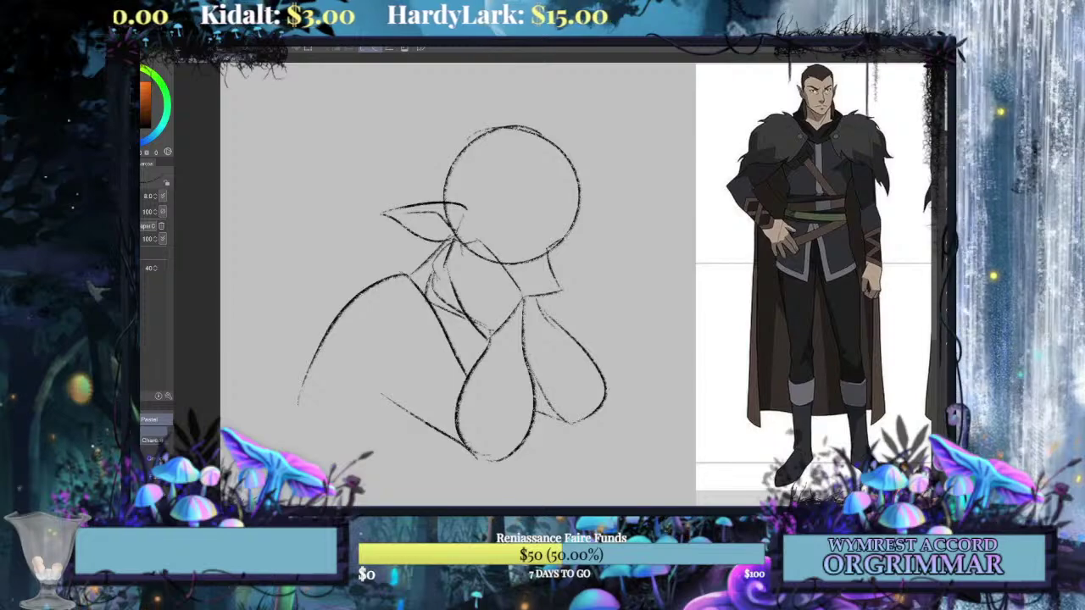
Scale the body lines up to 104% and nudge them slightly beneath the head circle.
{"action": "key", "text": "ctrl+t"}
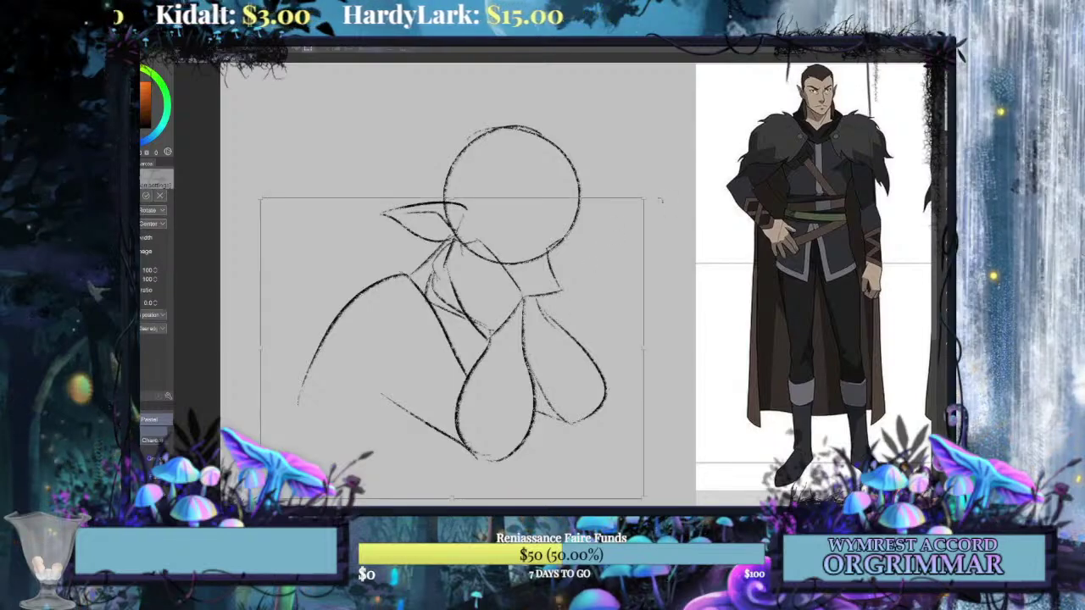
{"action": "left_click_drag", "start_coordinate": [645, 199], "coordinate": [656, 187]}
{"action": "left_click_drag", "start_coordinate": [612, 241], "coordinate": [609, 247]}
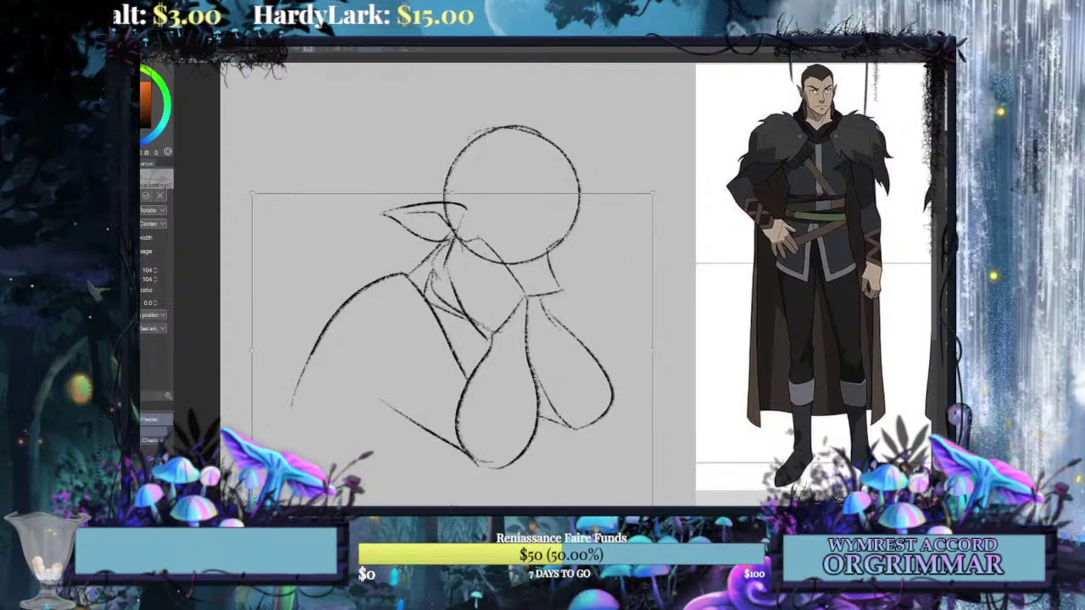
{"action": "key", "text": "Return"}
Draw the lowered eye near the head circle's lower edge, with a dark lash shape and brow lines above it.
{"action": "left_click_drag", "start_coordinate": [526, 297], "coordinate": [495, 293]}
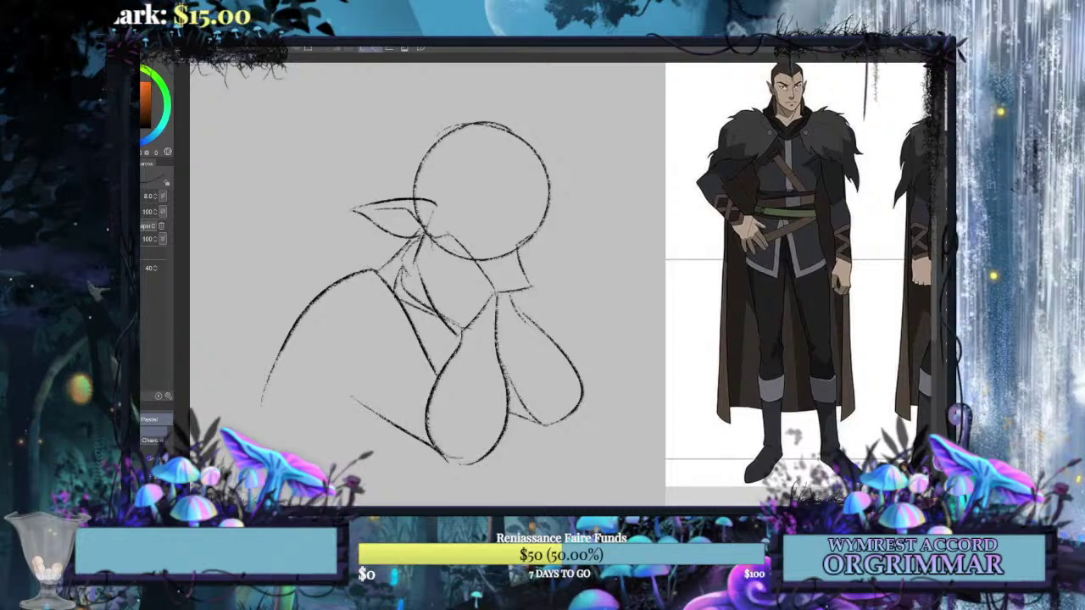
{"action": "key", "text": "ctrl+plus"}
{"action": "mouse_move", "coordinate": [508, 212]}
{"action": "left_mouse_down"}
{"action": "mouse_move", "coordinate": [589, 225]}
{"action": "mouse_move", "coordinate": [594, 216]}
{"action": "mouse_move", "coordinate": [544, 215]}
{"action": "mouse_move", "coordinate": [596, 227]}
{"action": "left_mouse_up"}
{"action": "key", "text": "ctrl+z"}
{"action": "key", "text": "ctrl+z"}
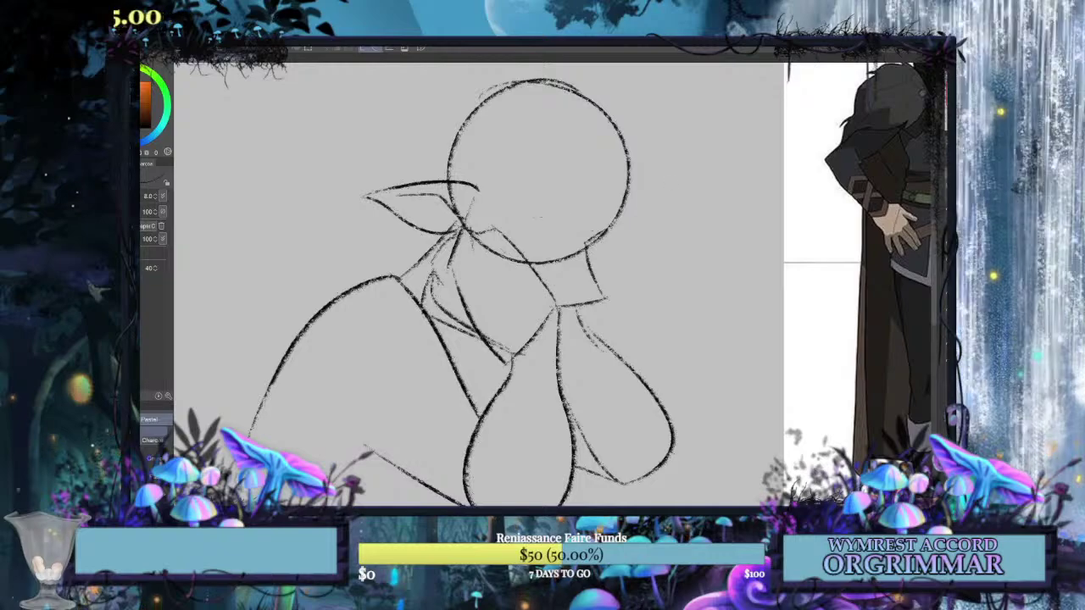
{"action": "mouse_move", "coordinate": [847, 229]}
{"action": "left_mouse_down"}
{"action": "mouse_move", "coordinate": [319, 354]}
{"action": "mouse_move", "coordinate": [323, 363]}
{"action": "mouse_move", "coordinate": [823, 220]}
{"action": "left_mouse_up"}
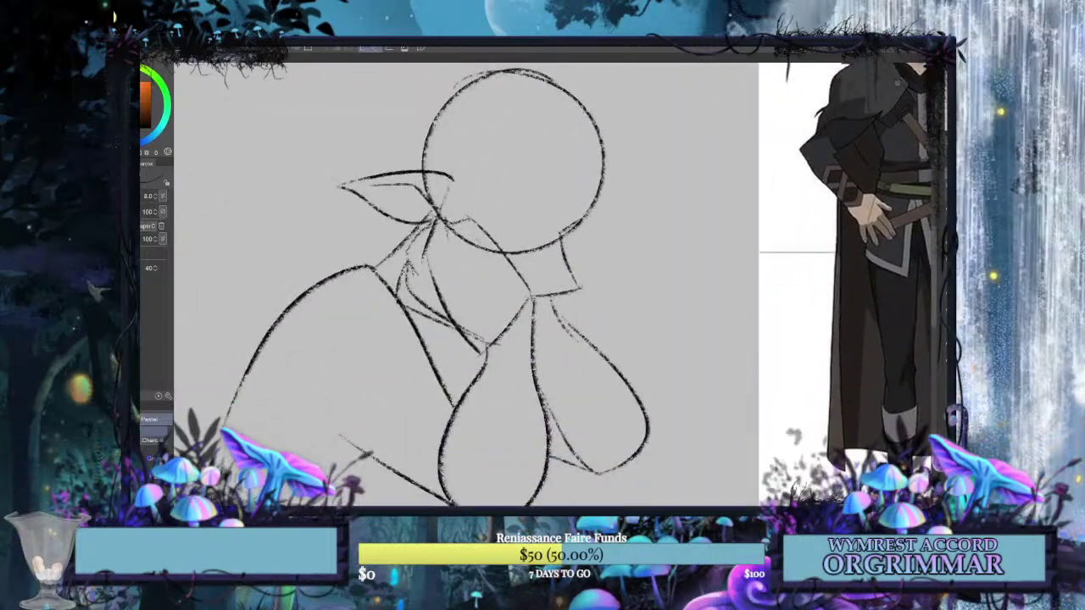
{"action": "left_click_drag", "start_coordinate": [550, 222], "coordinate": [584, 211]}
{"action": "left_click_drag", "start_coordinate": [513, 208], "coordinate": [561, 216]}
{"action": "key", "text": "ctrl+z"}
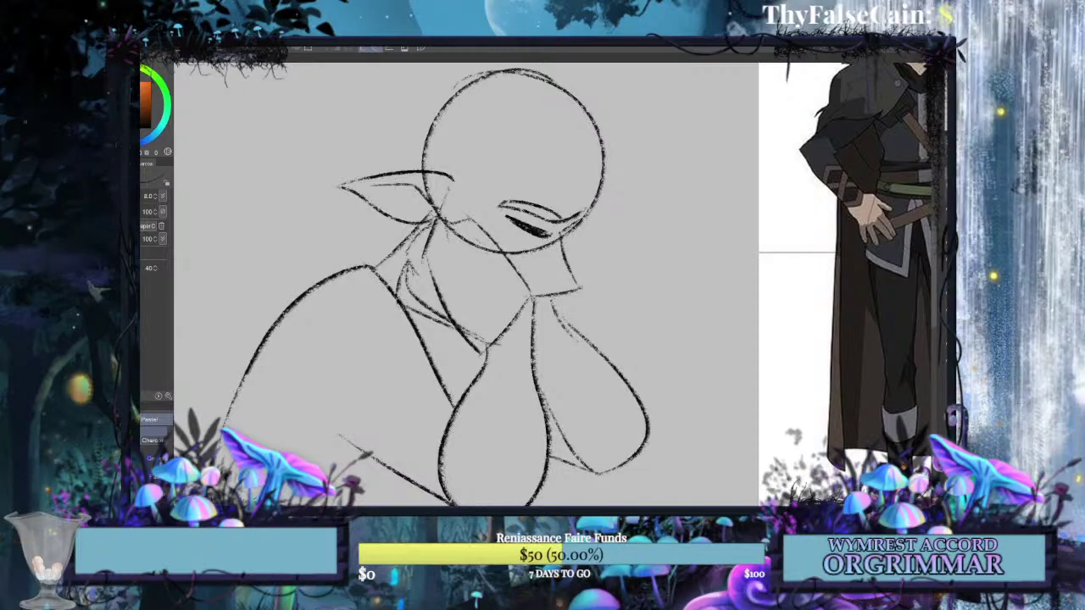
Check the reference's face and hair, and draw a curved front hairline across the forehead above the eye.
{"action": "mouse_move", "coordinate": [594, 237]}
{"action": "left_mouse_down"}
{"action": "mouse_move", "coordinate": [499, 322]}
{"action": "mouse_move", "coordinate": [331, 415]}
{"action": "mouse_move", "coordinate": [311, 403]}
{"action": "mouse_move", "coordinate": [517, 257]}
{"action": "left_mouse_up"}
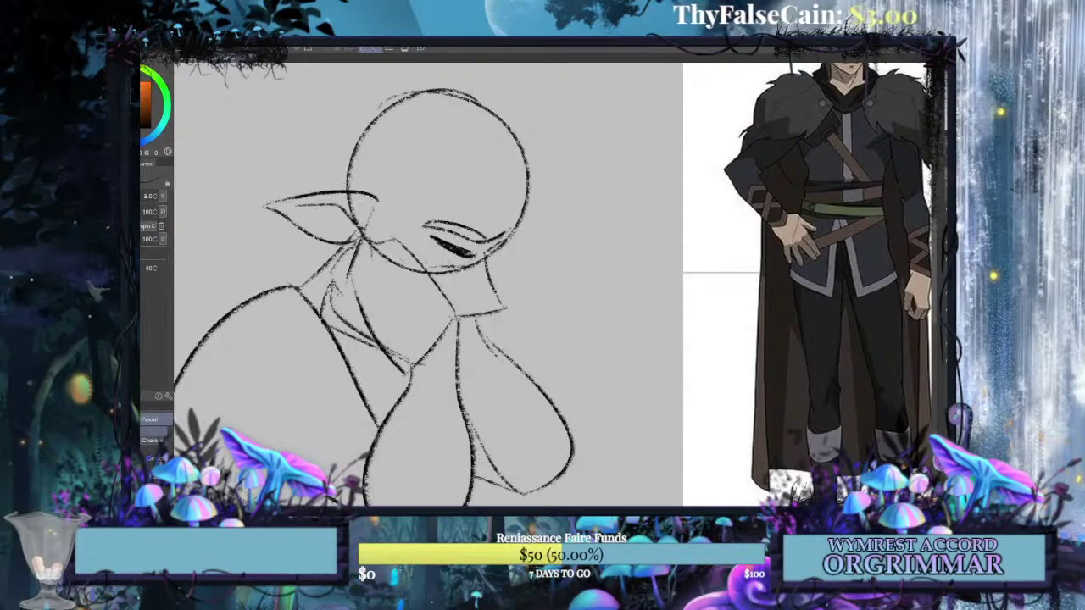
{"action": "mouse_move", "coordinate": [678, 220]}
{"action": "left_mouse_down"}
{"action": "mouse_move", "coordinate": [221, 401]}
{"action": "mouse_move", "coordinate": [230, 387]}
{"action": "mouse_move", "coordinate": [713, 266]}
{"action": "mouse_move", "coordinate": [783, 236]}
{"action": "left_mouse_up"}
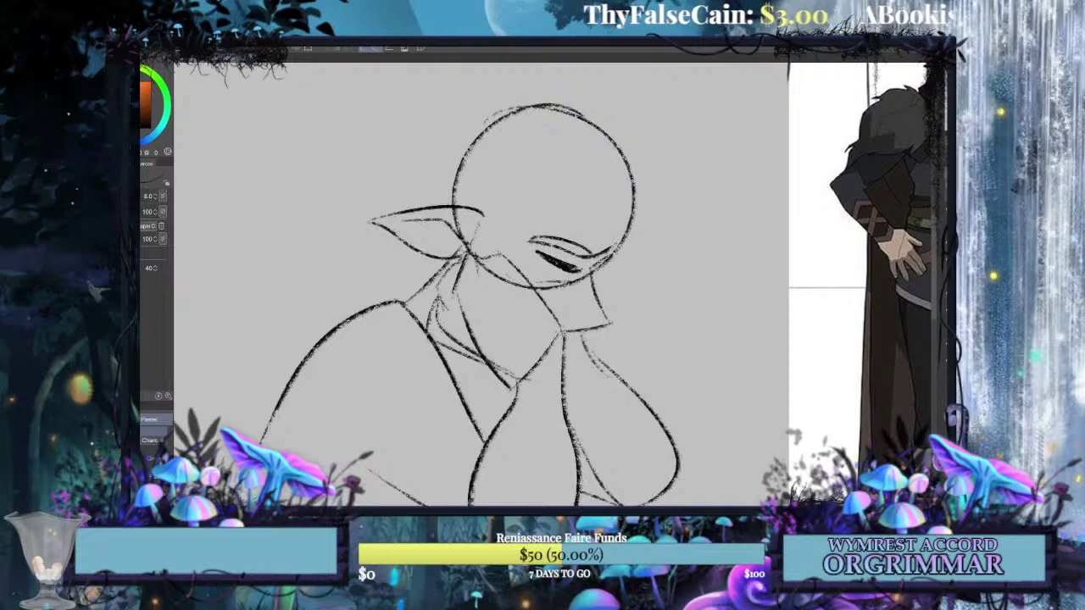
{"action": "left_click_drag", "start_coordinate": [678, 220], "coordinate": [340, 313]}
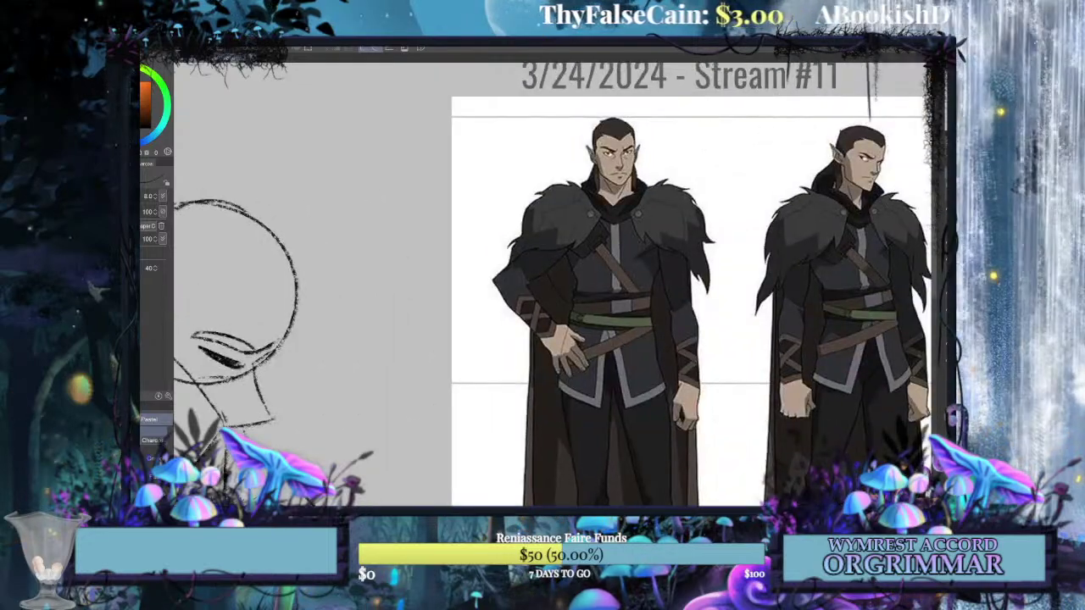
{"action": "left_click_drag", "start_coordinate": [678, 254], "coordinate": [438, 262]}
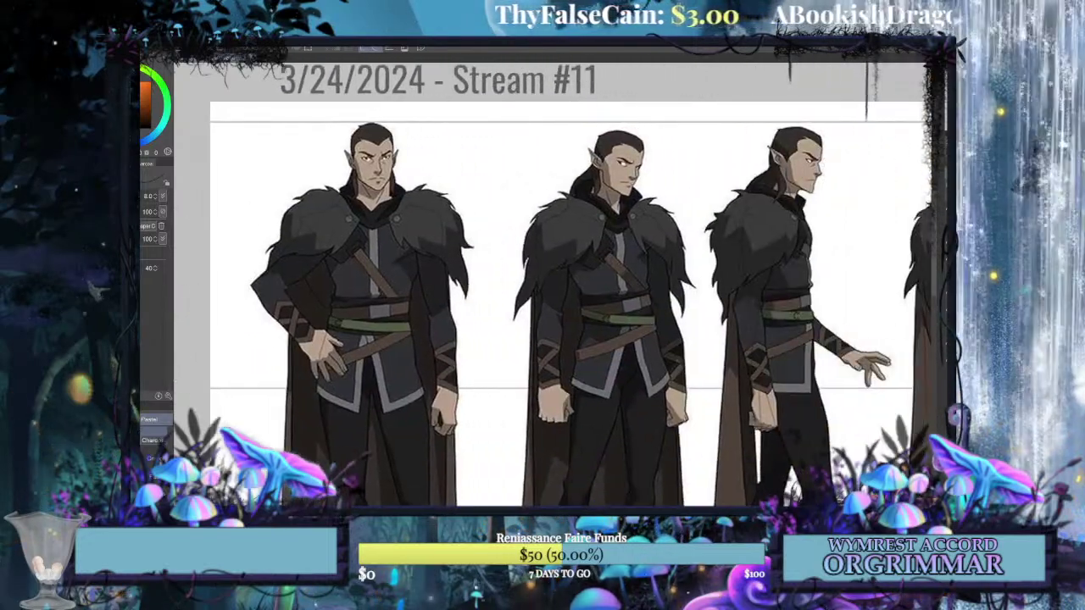
{"action": "mouse_move", "coordinate": [280, 356]}
{"action": "left_mouse_down"}
{"action": "mouse_move", "coordinate": [868, 205]}
{"action": "mouse_move", "coordinate": [868, 239]}
{"action": "mouse_move", "coordinate": [848, 245]}
{"action": "left_mouse_up"}
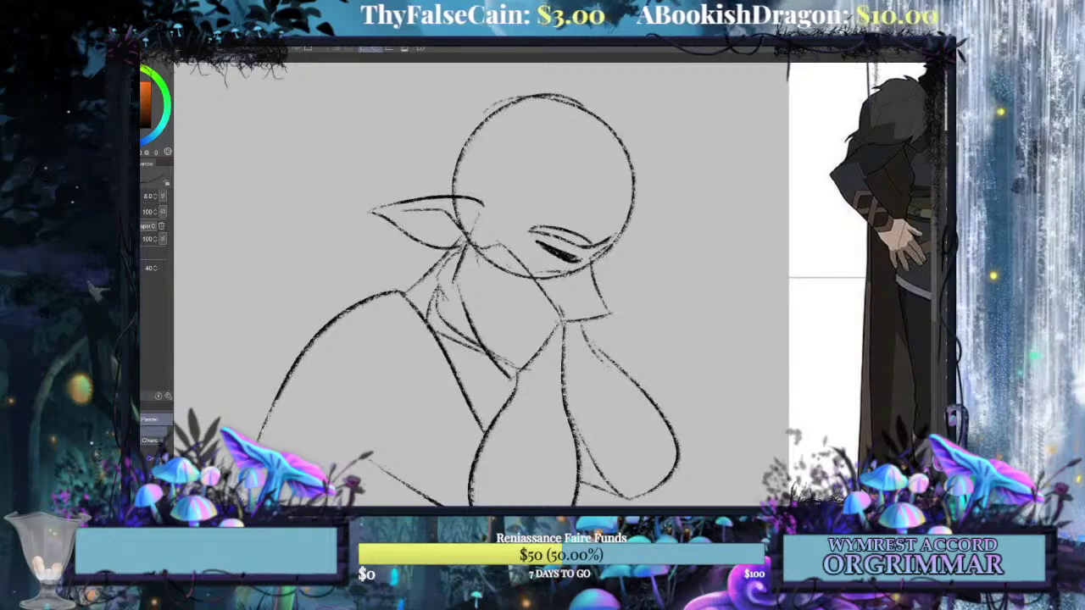
{"action": "mouse_move", "coordinate": [542, 279]}
{"action": "left_mouse_down"}
{"action": "mouse_move", "coordinate": [303, 406]}
{"action": "mouse_move", "coordinate": [578, 279]}
{"action": "left_mouse_up"}
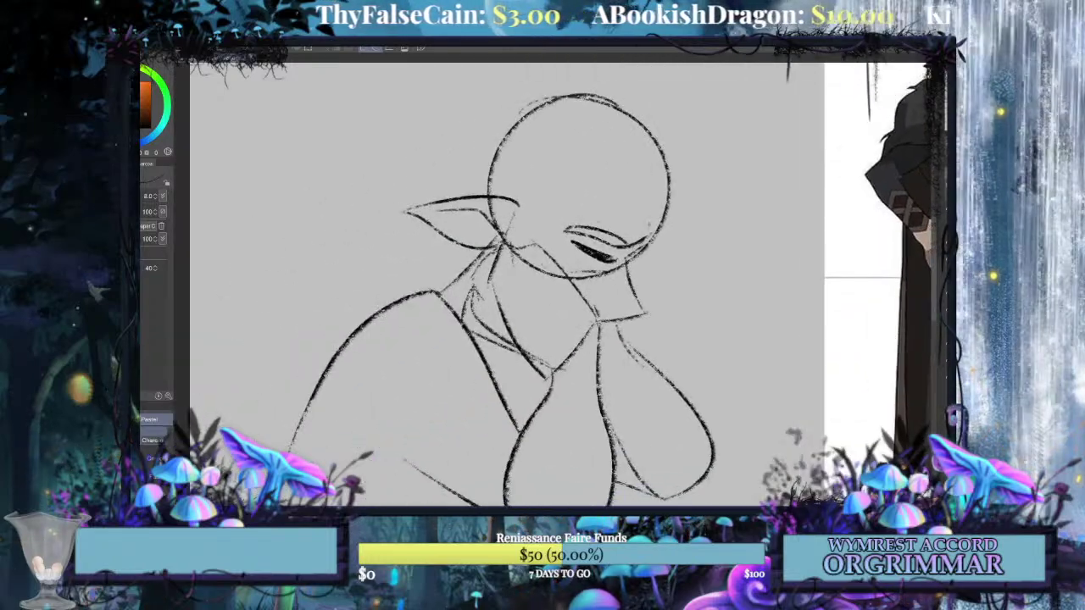
{"action": "left_click_drag", "start_coordinate": [649, 226], "coordinate": [530, 182]}
{"action": "key", "text": "ctrl+z"}
{"action": "mouse_move", "coordinate": [648, 225]}
{"action": "left_mouse_down"}
{"action": "mouse_move", "coordinate": [571, 171]}
{"action": "mouse_move", "coordinate": [455, 287]}
{"action": "mouse_move", "coordinate": [368, 311]}
{"action": "mouse_move", "coordinate": [434, 282]}
{"action": "left_mouse_up"}
{"action": "key", "text": "ctrl+z"}
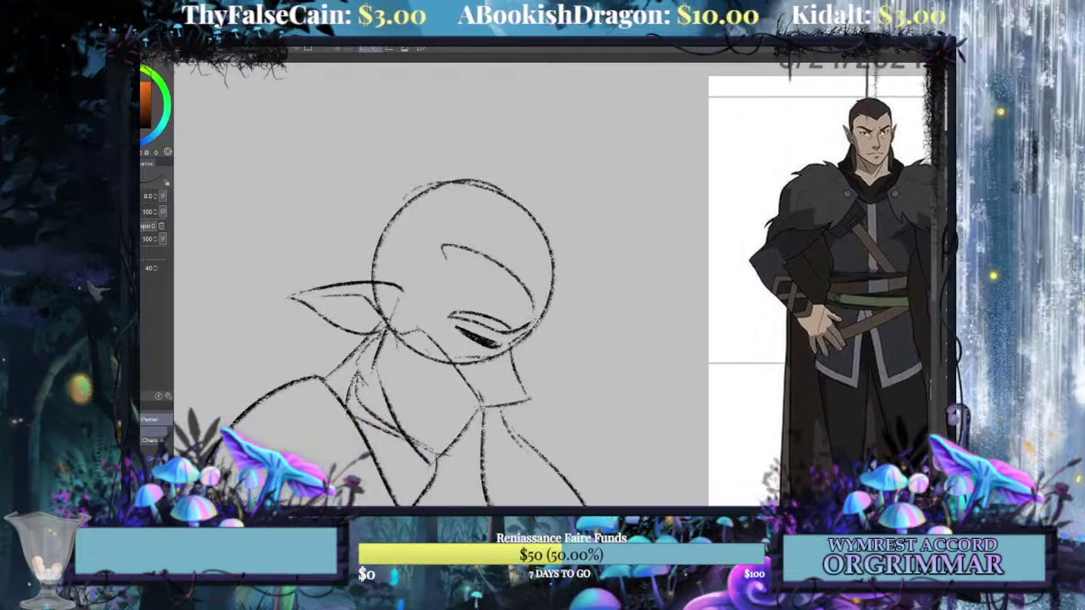
Draw the side hairline from the front hairline's inner end down past the temple toward the ear.
{"action": "mouse_move", "coordinate": [445, 256]}
{"action": "left_mouse_down"}
{"action": "mouse_move", "coordinate": [426, 258]}
{"action": "mouse_move", "coordinate": [405, 312]}
{"action": "left_mouse_up"}
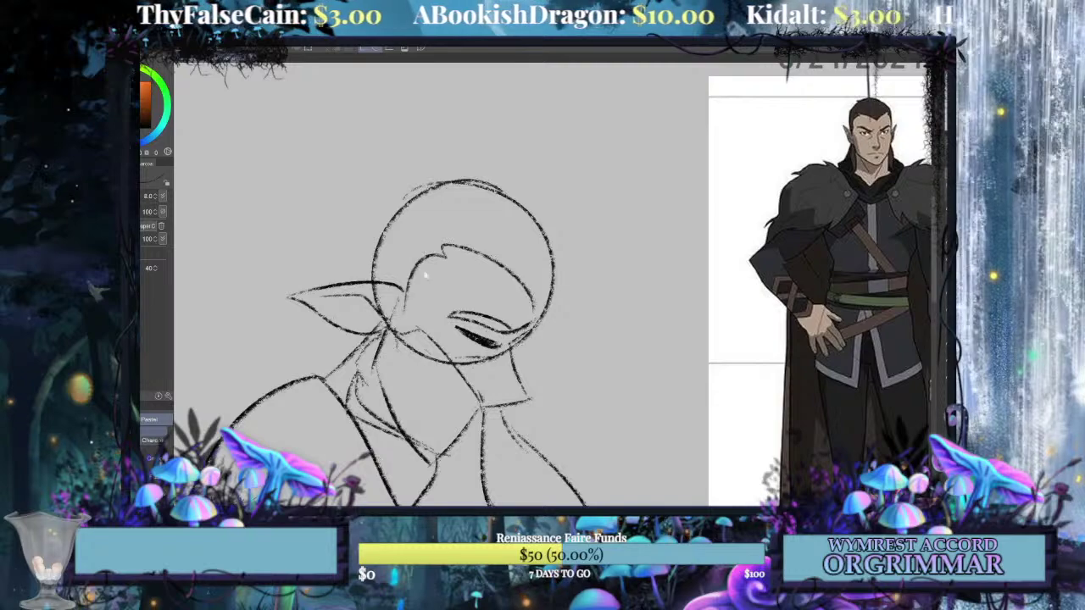
{"action": "key", "text": "ctrl+z"}
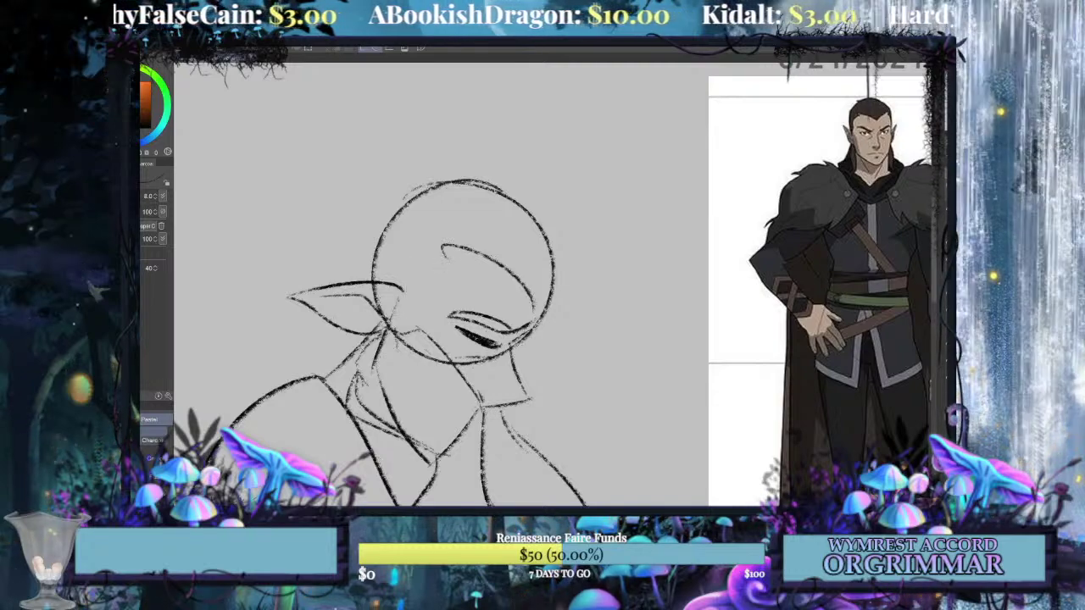
{"action": "mouse_move", "coordinate": [445, 252]}
{"action": "left_mouse_down"}
{"action": "mouse_move", "coordinate": [421, 262]}
{"action": "mouse_move", "coordinate": [417, 296]}
{"action": "left_mouse_up"}
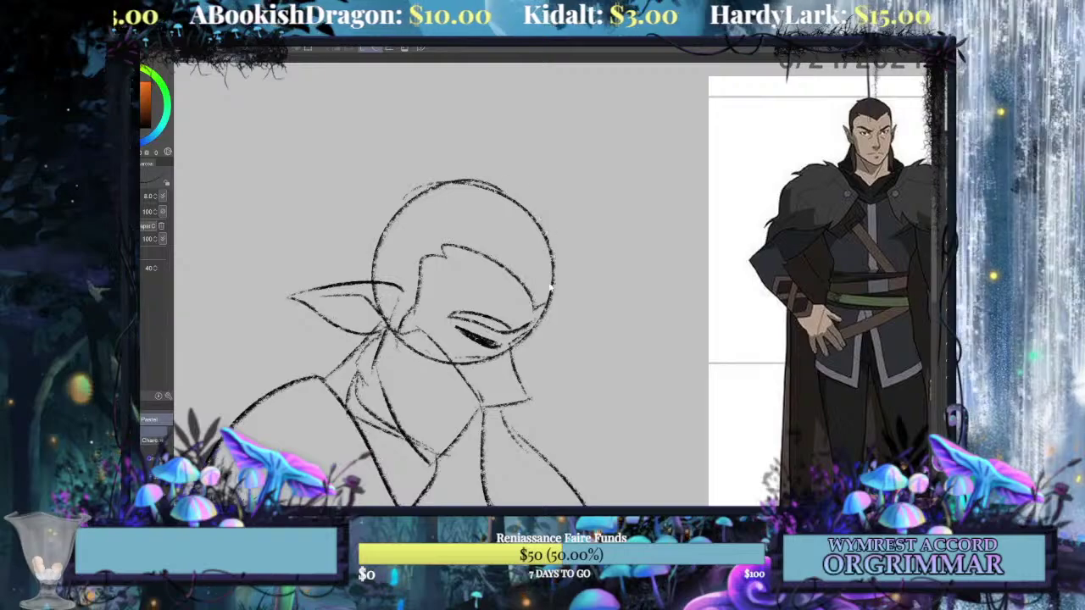
Draw the raised front hair outline from the forehead up to a pointed peak above the head circle.
{"action": "mouse_move", "coordinate": [559, 297]}
{"action": "left_mouse_down"}
{"action": "mouse_move", "coordinate": [532, 202]}
{"action": "mouse_move", "coordinate": [480, 153]}
{"action": "mouse_move", "coordinate": [382, 157]}
{"action": "left_mouse_up"}
{"action": "key", "text": "ctrl+z"}
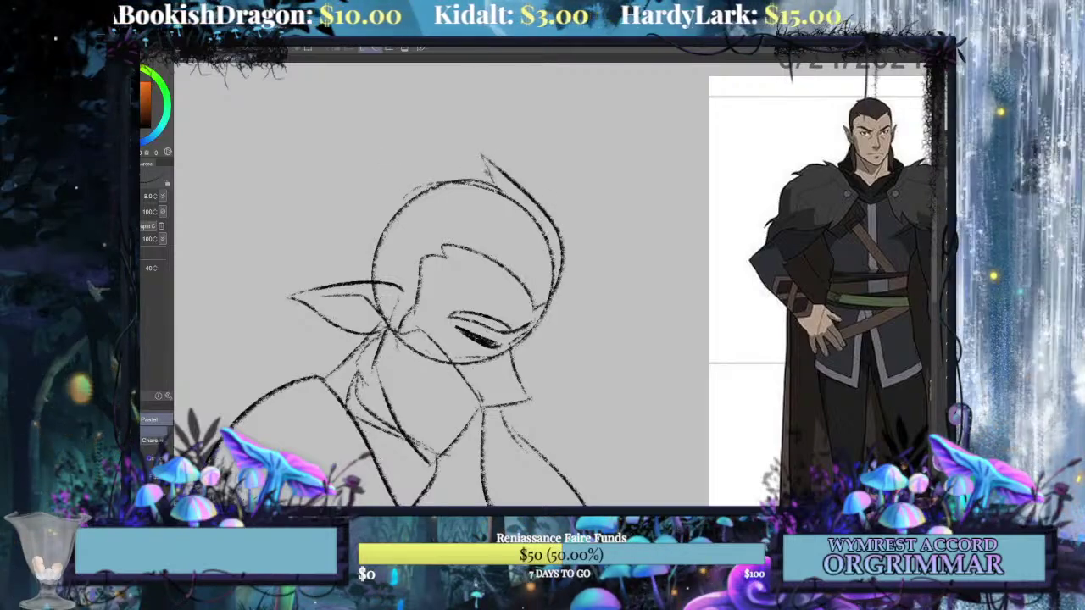
{"action": "left_click_drag", "start_coordinate": [485, 161], "coordinate": [335, 214]}
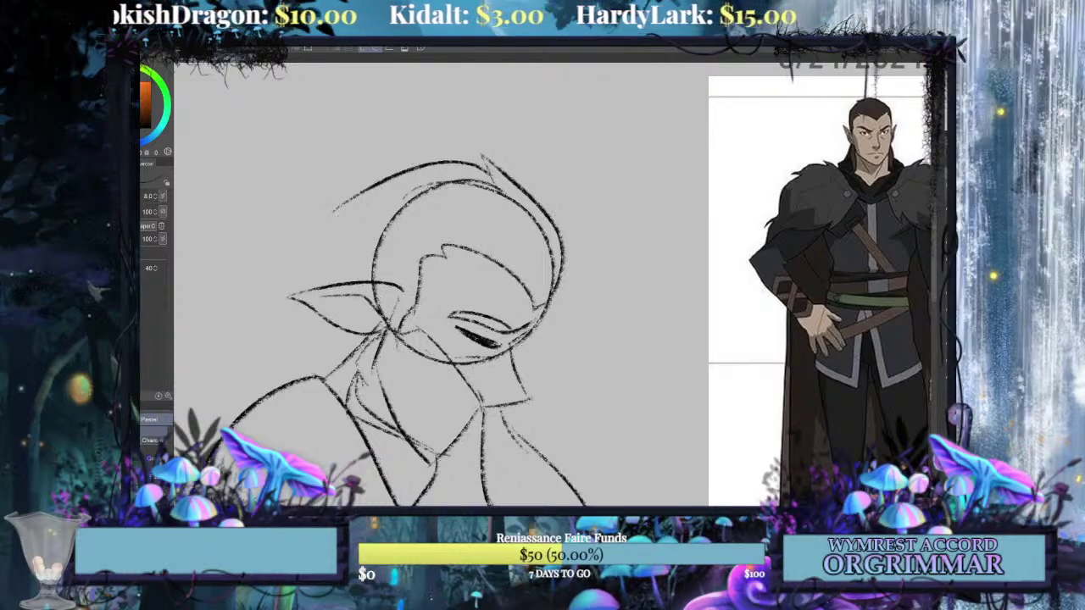
{"action": "key", "text": "ctrl+z"}
{"action": "key", "text": "ctrl+z"}
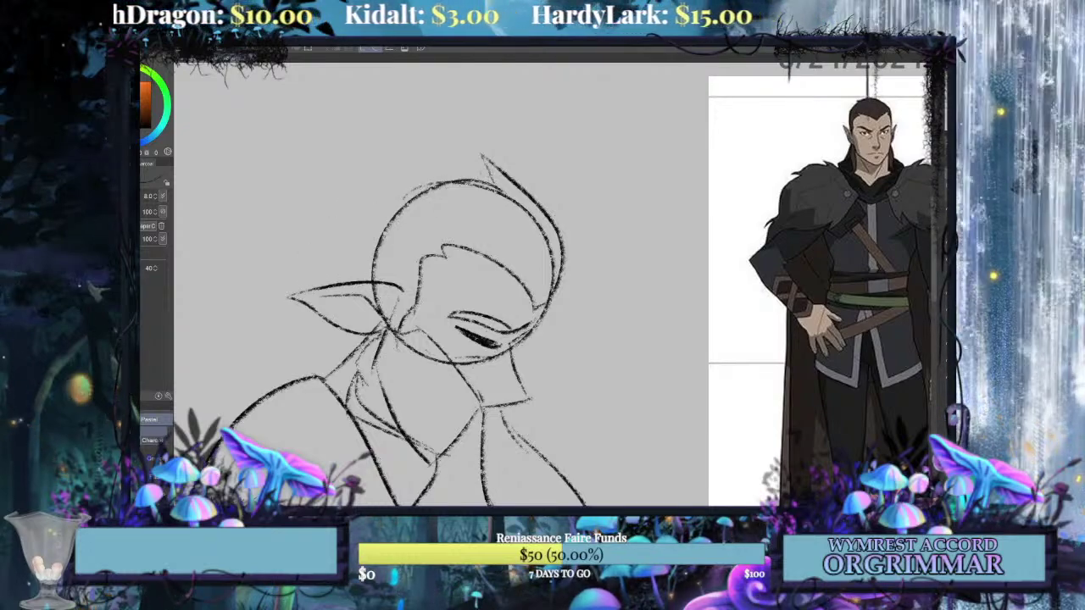
Draw the hair outline sweeping back from the peak over the head circle, ending in a small flick behind it.
{"action": "left_click_drag", "start_coordinate": [483, 158], "coordinate": [303, 292]}
{"action": "key", "text": "ctrl+z"}
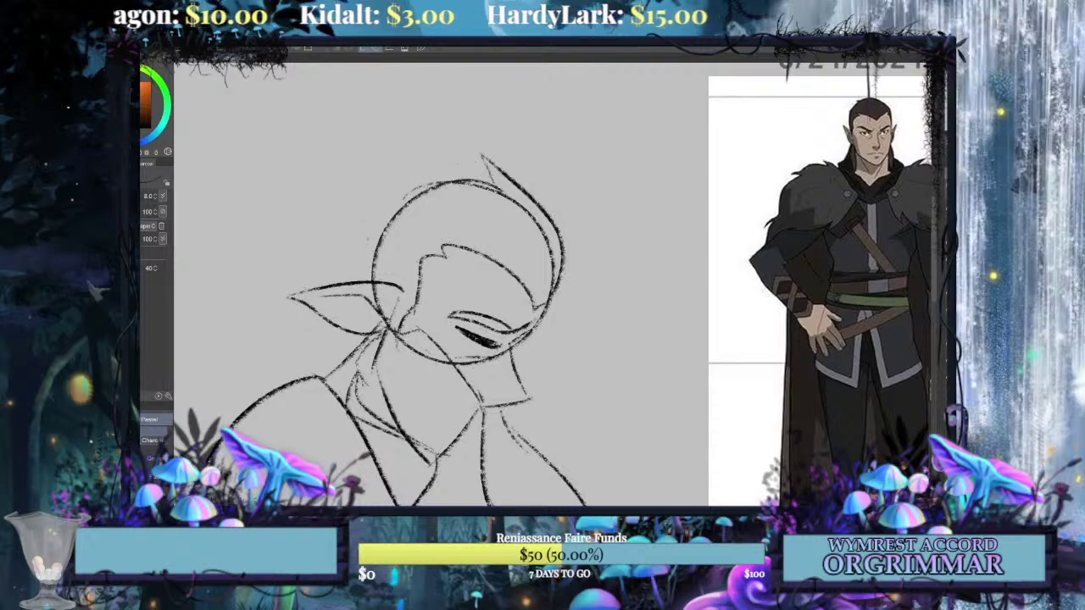
{"action": "mouse_move", "coordinate": [485, 168]}
{"action": "left_mouse_down"}
{"action": "mouse_move", "coordinate": [394, 193]}
{"action": "mouse_move", "coordinate": [362, 227]}
{"action": "left_mouse_up"}
{"action": "key", "text": "ctrl+z"}
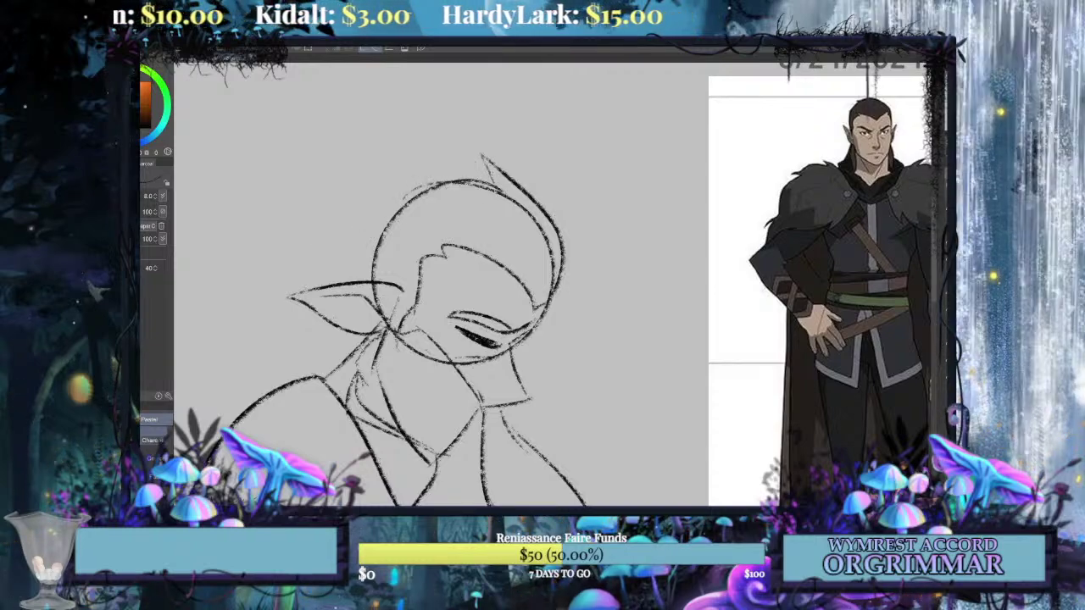
{"action": "mouse_move", "coordinate": [490, 166]}
{"action": "left_mouse_down"}
{"action": "mouse_move", "coordinate": [332, 222]}
{"action": "mouse_move", "coordinate": [304, 296]}
{"action": "left_mouse_up"}
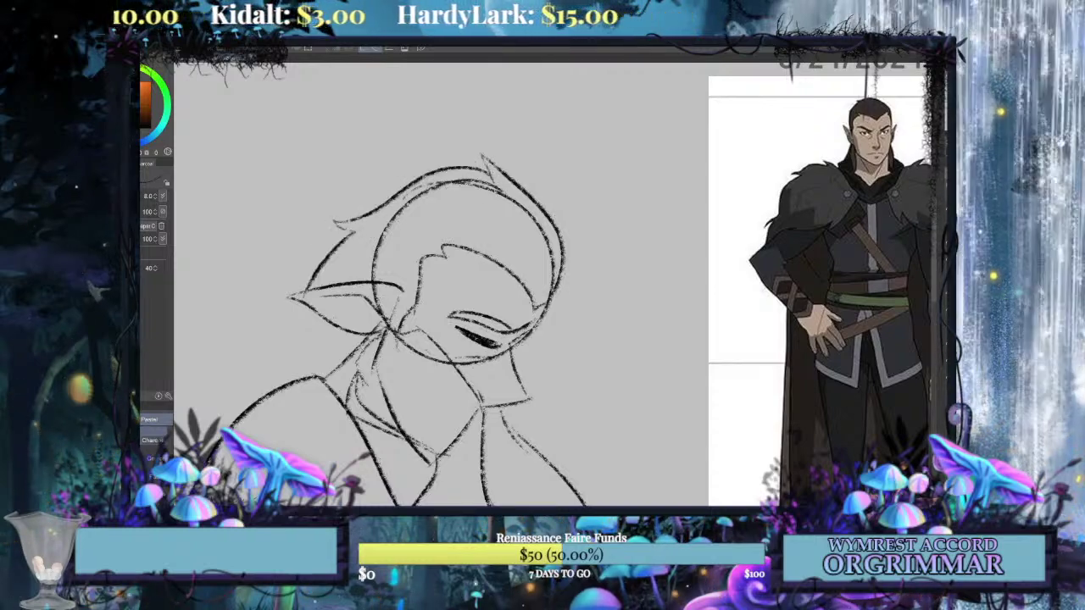
{"action": "key", "text": "ctrl+z"}
Try long loose hair flowing from the back of the head behind the ear and down along the back.
{"action": "left_click_drag", "start_coordinate": [407, 339], "coordinate": [670, 260]}
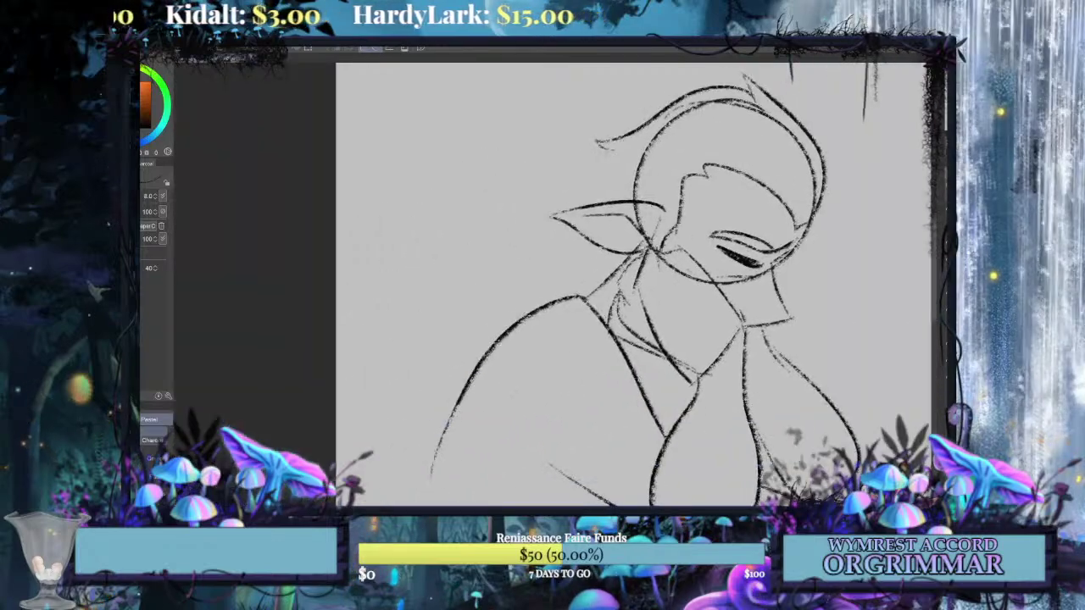
{"action": "mouse_move", "coordinate": [611, 150]}
{"action": "left_mouse_down"}
{"action": "mouse_move", "coordinate": [521, 233]}
{"action": "mouse_move", "coordinate": [424, 358]}
{"action": "mouse_move", "coordinate": [424, 469]}
{"action": "left_mouse_up"}
{"action": "key", "text": "ctrl+z"}
{"action": "mouse_move", "coordinate": [612, 146]}
{"action": "left_mouse_down"}
{"action": "mouse_move", "coordinate": [500, 301]}
{"action": "mouse_move", "coordinate": [428, 477]}
{"action": "left_mouse_up"}
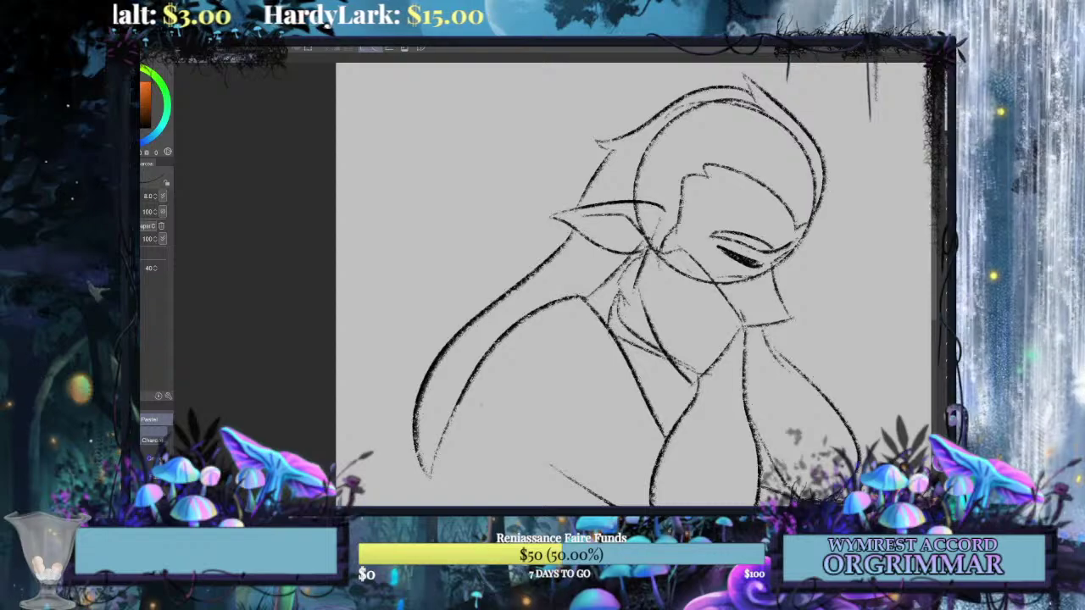
{"action": "key", "text": "ctrl+z"}
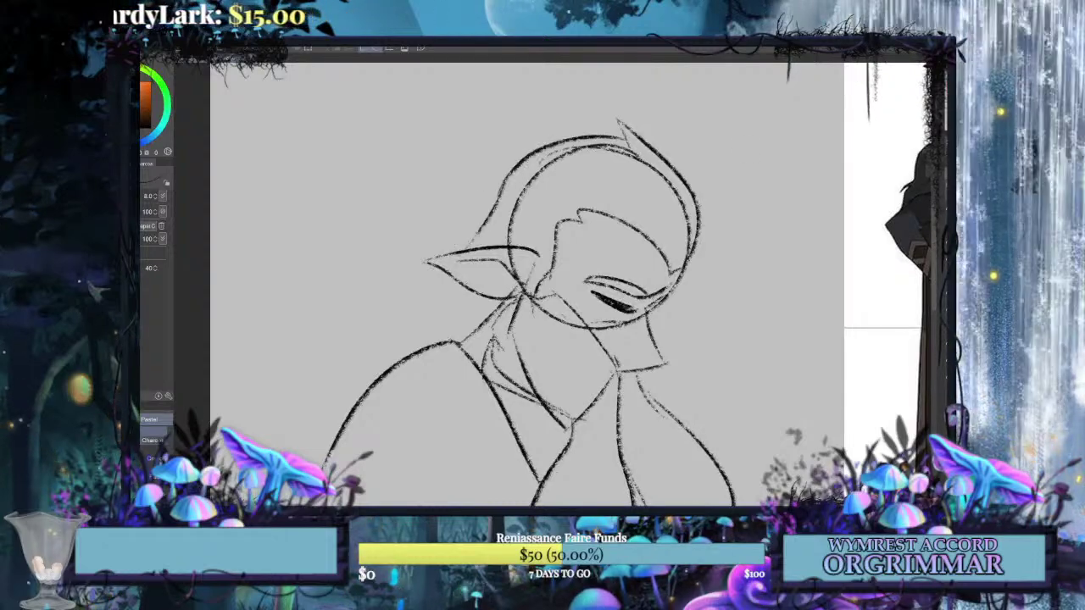
Draw a long ponytail from a rounded base behind the head, passing behind the ear and curving down along the back.
{"action": "mouse_move", "coordinate": [447, 272]}
{"action": "left_mouse_down"}
{"action": "mouse_move", "coordinate": [370, 344]}
{"action": "mouse_move", "coordinate": [335, 430]}
{"action": "left_mouse_up"}
{"action": "mouse_move", "coordinate": [480, 206]}
{"action": "left_mouse_down"}
{"action": "mouse_move", "coordinate": [341, 330]}
{"action": "mouse_move", "coordinate": [325, 418]}
{"action": "left_mouse_up"}
{"action": "key", "text": "ctrl+z"}
{"action": "mouse_move", "coordinate": [498, 196]}
{"action": "left_mouse_down"}
{"action": "mouse_move", "coordinate": [385, 290]}
{"action": "mouse_move", "coordinate": [325, 430]}
{"action": "left_mouse_up"}
{"action": "key", "text": "ctrl+z"}
{"action": "left_click_drag", "start_coordinate": [451, 225], "coordinate": [301, 457]}
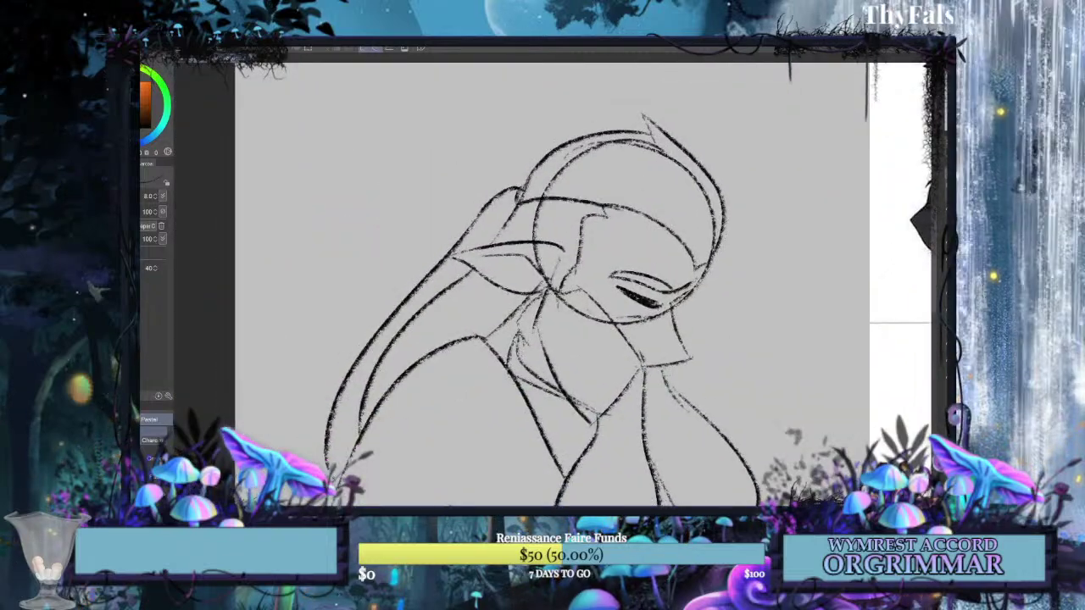
Try a curved hair section line running from the ponytail's base across the head to the front hairline.
{"action": "key", "text": "ctrl+z"}
{"action": "left_click_drag", "start_coordinate": [517, 202], "coordinate": [611, 206]}
{"action": "key", "text": "ctrl+z"}
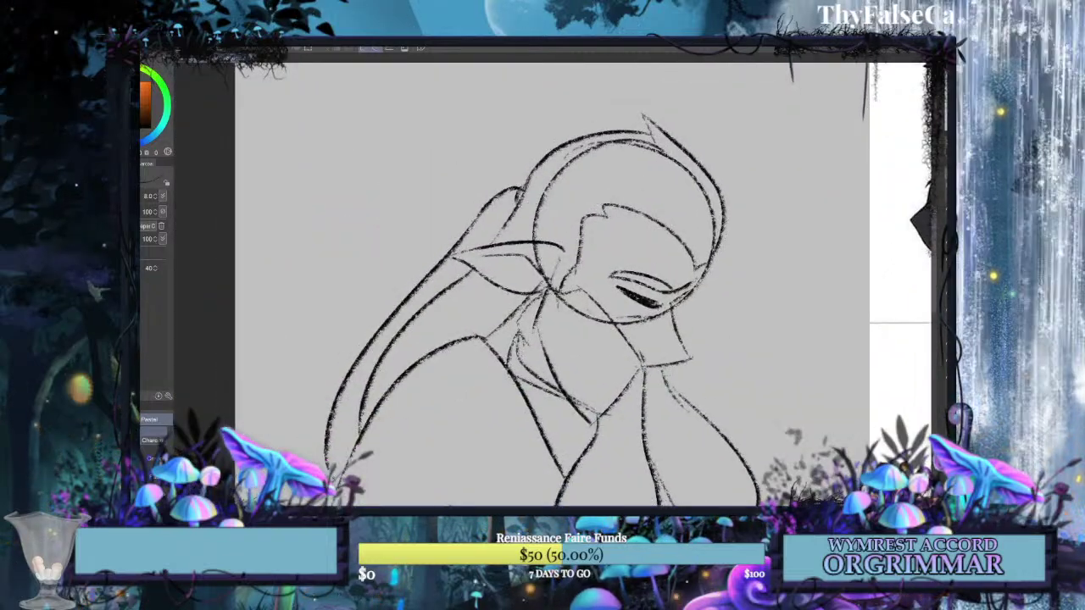
{"action": "left_click_drag", "start_coordinate": [513, 204], "coordinate": [614, 206]}
{"action": "key", "text": "ctrl+z"}
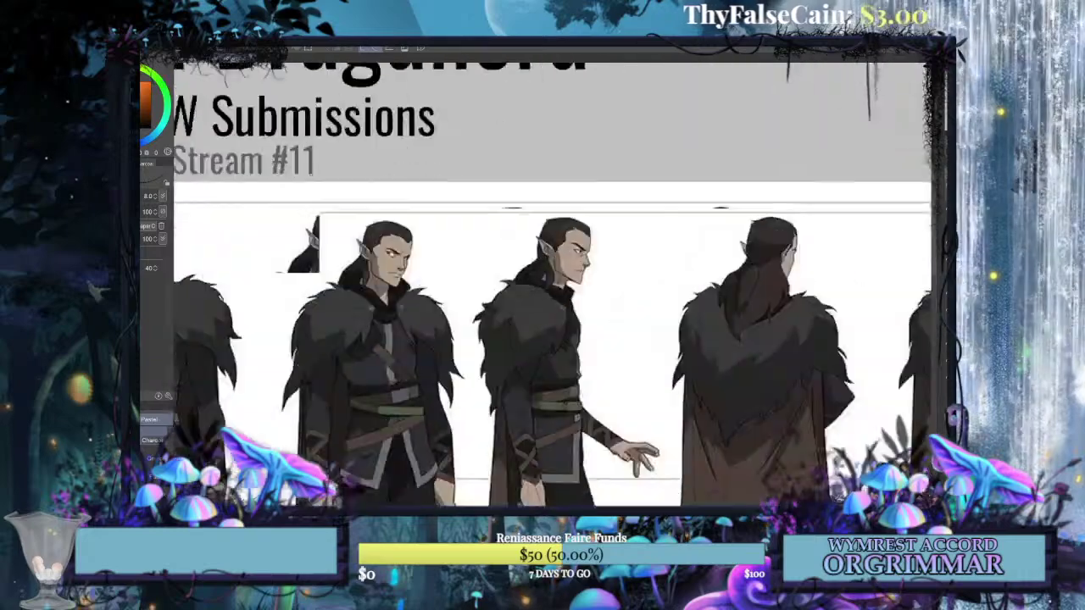
Check the costume on the reference sheet and draw the raised collar curving from behind the neck down to the near forearm.
{"action": "left_click_drag", "start_coordinate": [827, 456], "coordinate": [782, 467]}
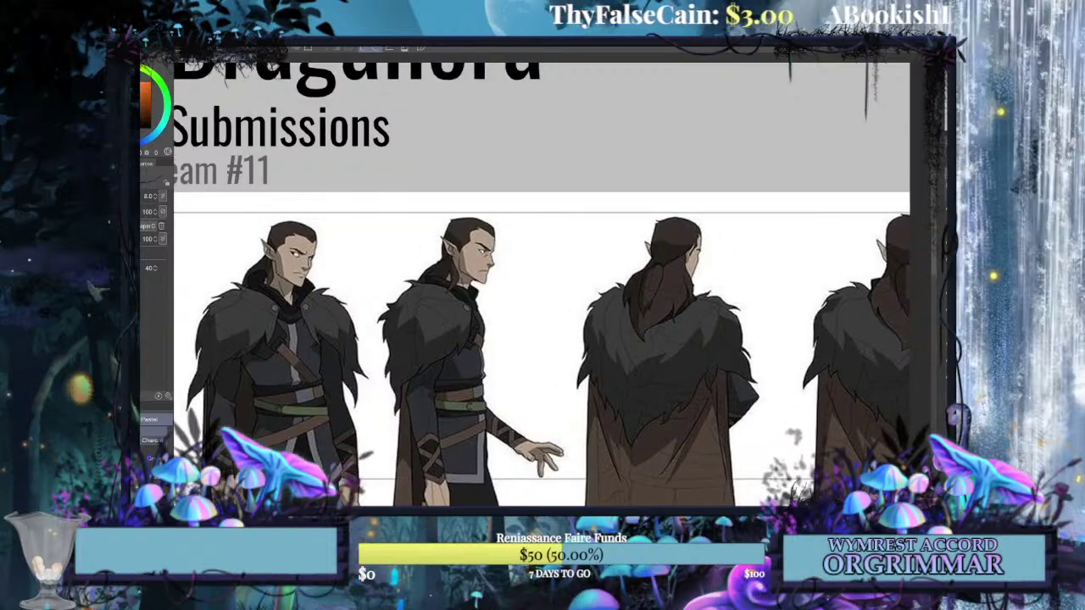
{"action": "mouse_move", "coordinate": [212, 373]}
{"action": "left_mouse_down"}
{"action": "mouse_move", "coordinate": [891, 264]}
{"action": "mouse_move", "coordinate": [472, 377]}
{"action": "mouse_move", "coordinate": [245, 321]}
{"action": "left_mouse_up"}
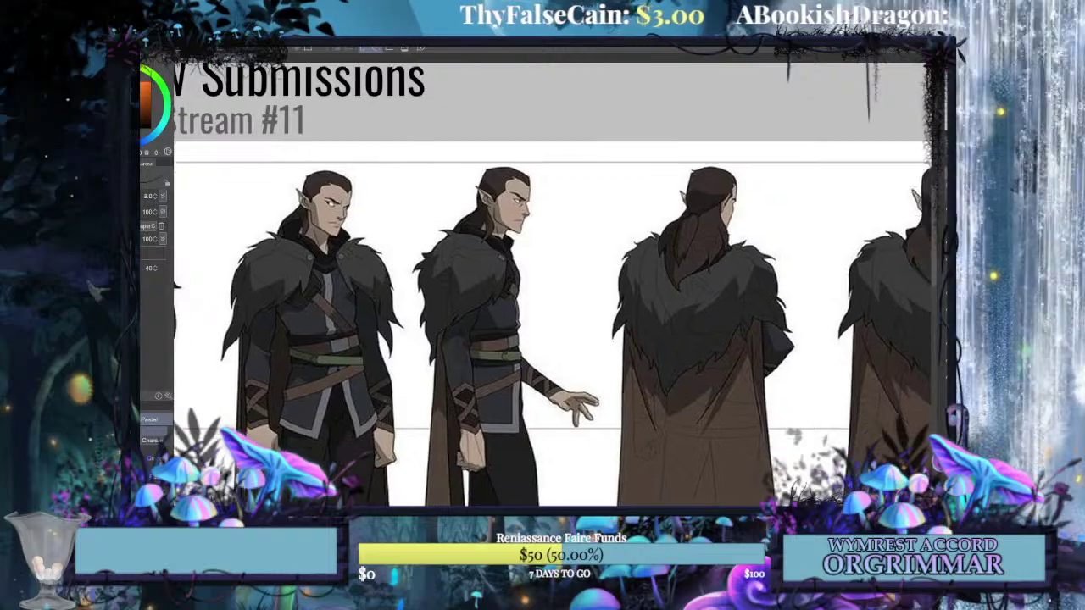
{"action": "left_click_drag", "start_coordinate": [714, 234], "coordinate": [721, 235]}
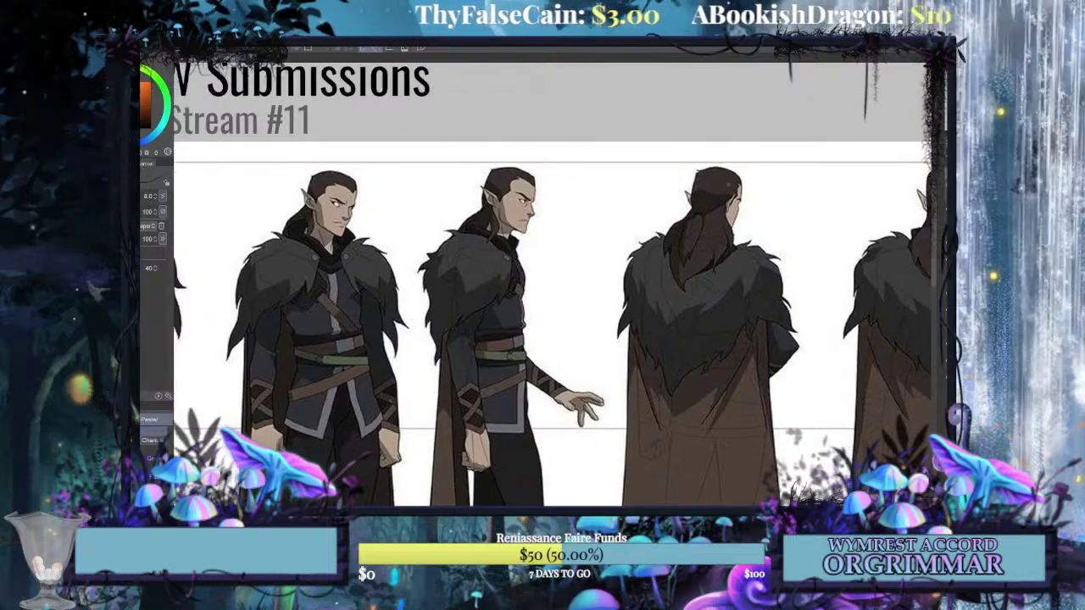
{"action": "left_click_drag", "start_coordinate": [542, 288], "coordinate": [568, 293]}
{"action": "left_click_drag", "start_coordinate": [204, 364], "coordinate": [924, 209]}
{"action": "left_click_drag", "start_coordinate": [542, 288], "coordinate": [674, 256]}
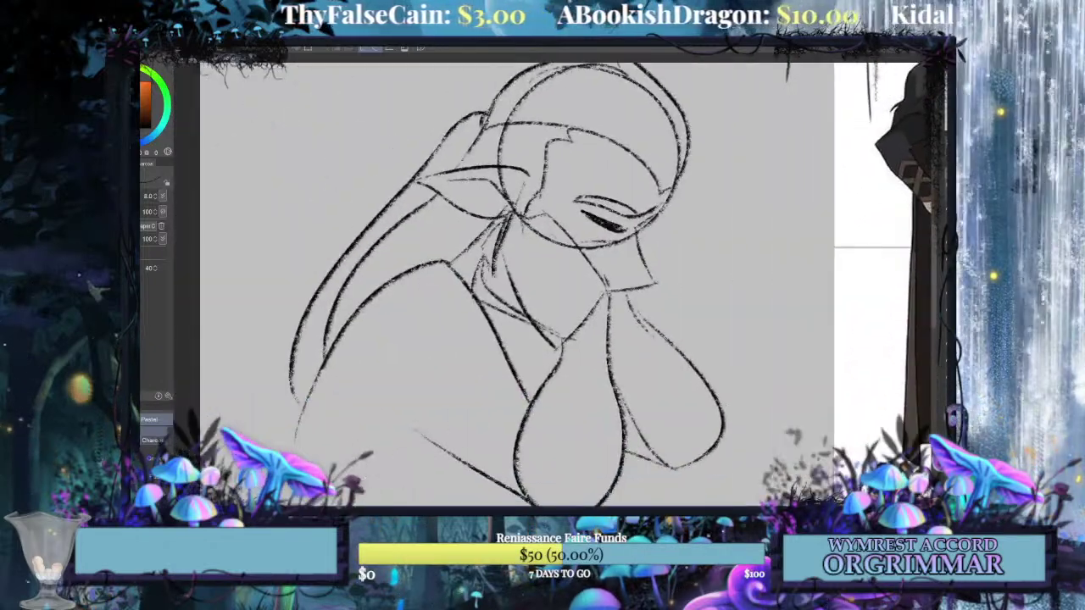
{"action": "mouse_move", "coordinate": [478, 291]}
{"action": "left_mouse_down"}
{"action": "mouse_move", "coordinate": [535, 400]}
{"action": "mouse_move", "coordinate": [439, 236]}
{"action": "mouse_move", "coordinate": [455, 327]}
{"action": "mouse_move", "coordinate": [543, 419]}
{"action": "left_mouse_up"}
{"action": "key", "text": "ctrl+z"}
{"action": "key", "text": "ctrl+z"}
{"action": "mouse_move", "coordinate": [439, 227]}
{"action": "left_mouse_down"}
{"action": "mouse_move", "coordinate": [492, 360]}
{"action": "mouse_move", "coordinate": [527, 405]}
{"action": "left_mouse_up"}
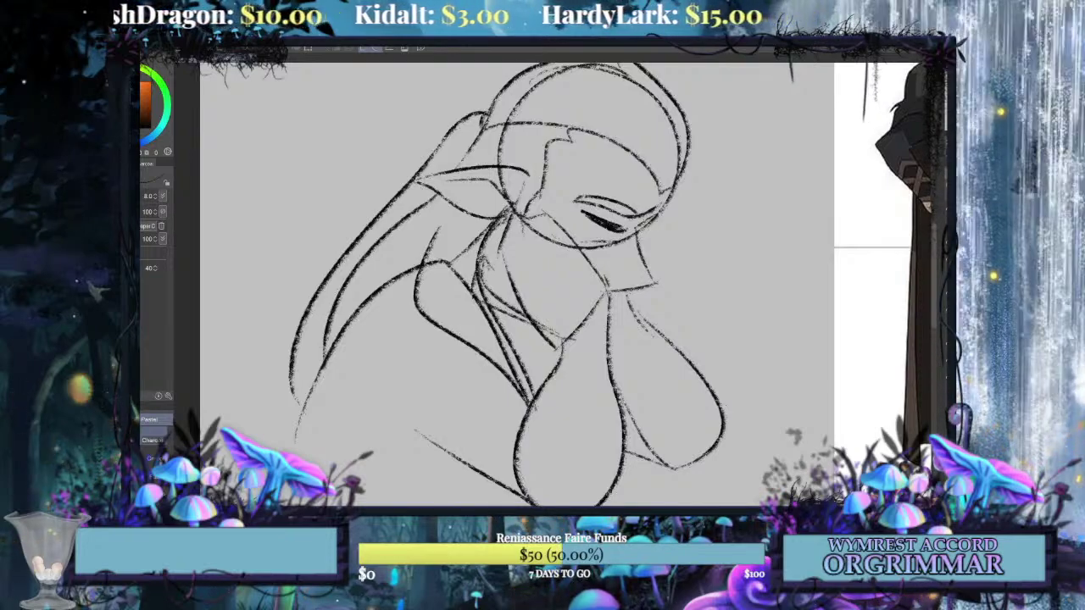
Erase the head circle and the leftover jaw construction lines inside the hair outline and face.
{"action": "mouse_move", "coordinate": [797, 212]}
{"action": "left_mouse_down"}
{"action": "mouse_move", "coordinate": [333, 385]}
{"action": "mouse_move", "coordinate": [220, 364]}
{"action": "mouse_move", "coordinate": [258, 337]}
{"action": "mouse_move", "coordinate": [626, 363]}
{"action": "mouse_move", "coordinate": [425, 346]}
{"action": "mouse_move", "coordinate": [445, 323]}
{"action": "mouse_move", "coordinate": [379, 317]}
{"action": "mouse_move", "coordinate": [328, 296]}
{"action": "mouse_move", "coordinate": [344, 317]}
{"action": "mouse_move", "coordinate": [650, 253]}
{"action": "mouse_move", "coordinate": [429, 343]}
{"action": "mouse_move", "coordinate": [595, 286]}
{"action": "mouse_move", "coordinate": [479, 313]}
{"action": "mouse_move", "coordinate": [777, 161]}
{"action": "mouse_move", "coordinate": [776, 195]}
{"action": "mouse_move", "coordinate": [484, 365]}
{"action": "mouse_move", "coordinate": [780, 180]}
{"action": "left_mouse_up"}
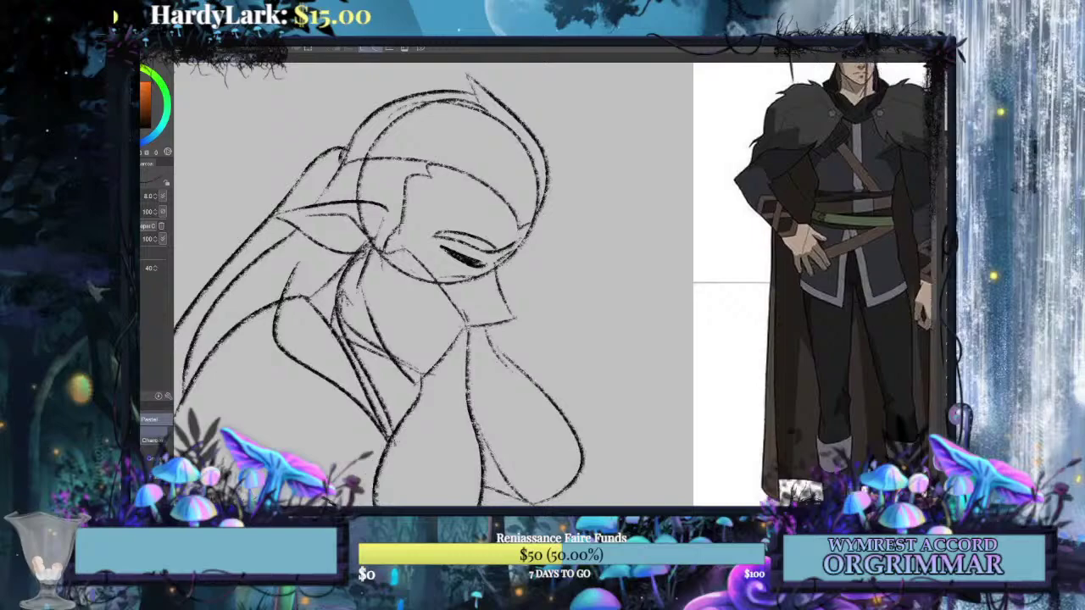
{"action": "left_click_drag", "start_coordinate": [441, 288], "coordinate": [511, 248]}
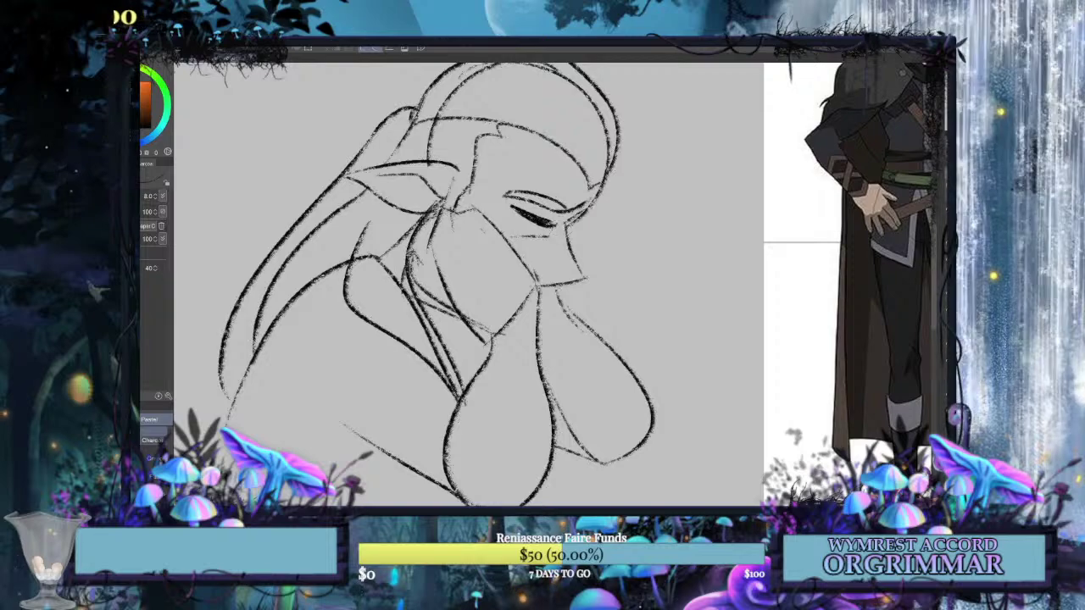
{"action": "key", "text": "ctrl+z"}
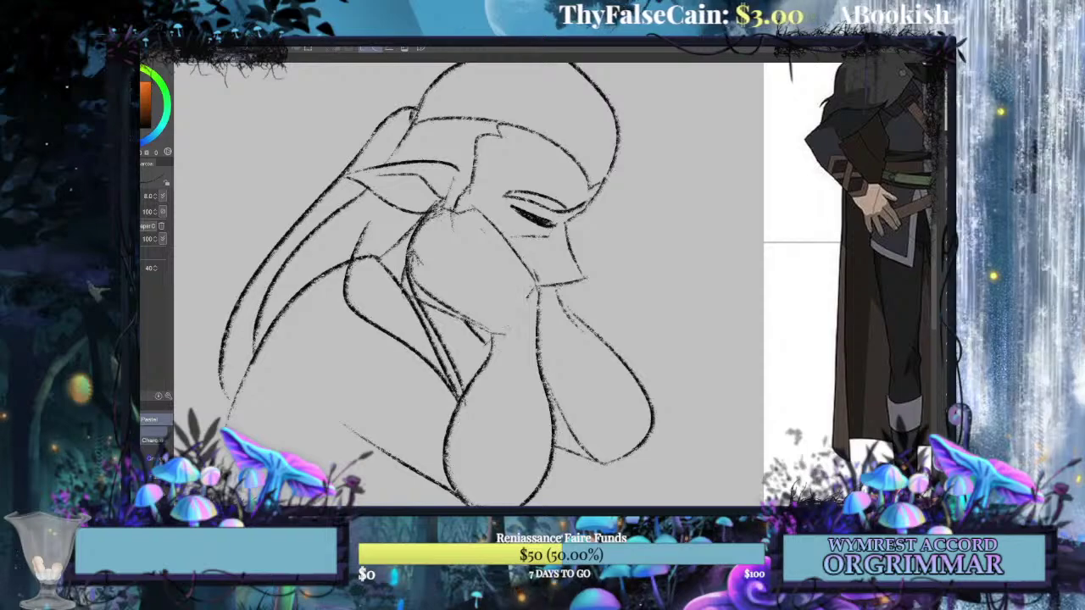
{"action": "mouse_move", "coordinate": [466, 284]}
{"action": "left_mouse_down"}
{"action": "mouse_move", "coordinate": [521, 349]}
{"action": "mouse_move", "coordinate": [507, 323]}
{"action": "left_mouse_up"}
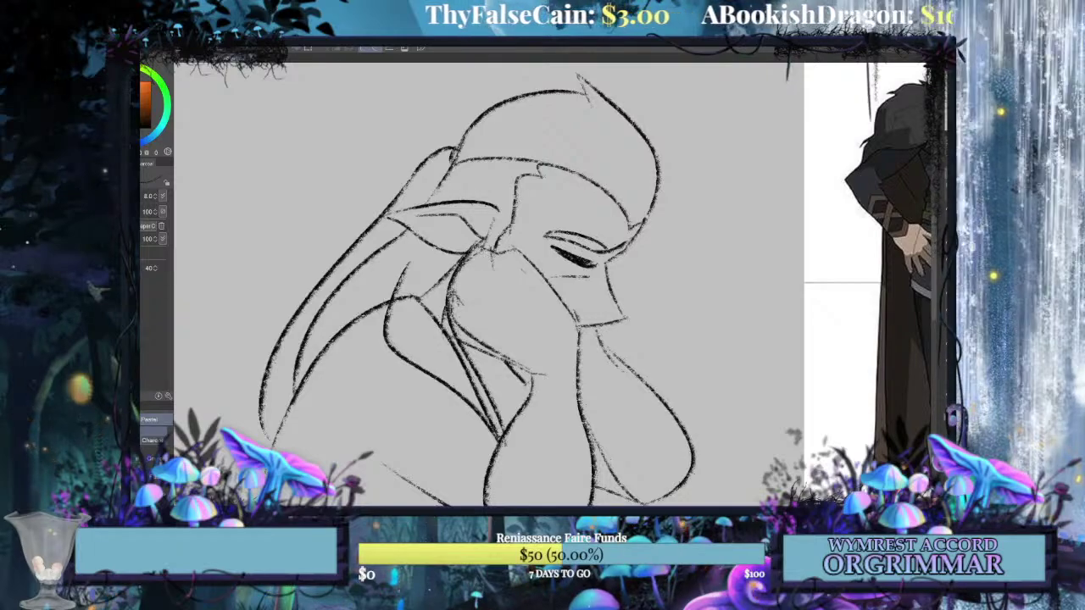
Erase the neck line and the part of the shoulder line that overlap the inside of the collar.
{"action": "key", "text": "ctrl+z"}
{"action": "key", "text": "ctrl+y"}
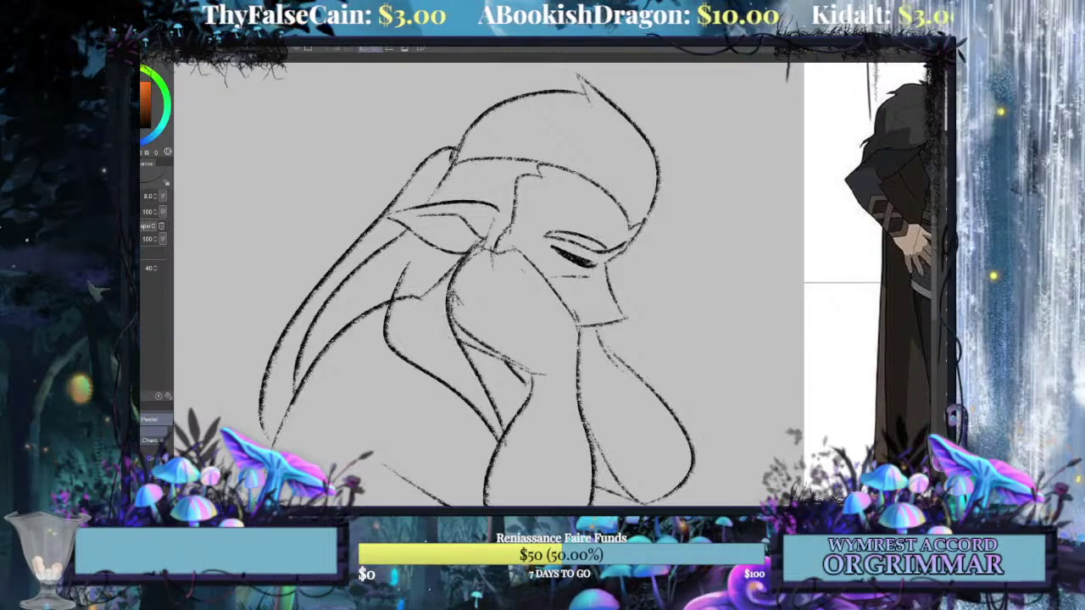
{"action": "left_click_drag", "start_coordinate": [443, 307], "coordinate": [498, 435]}
{"action": "key", "text": "ctrl+z"}
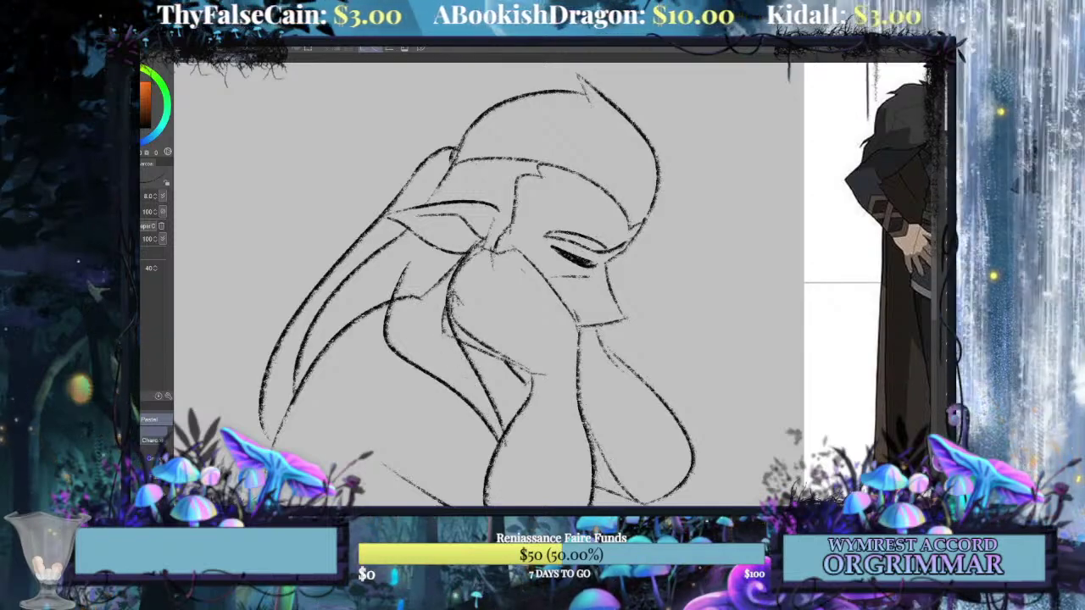
{"action": "key", "text": "ctrl+z"}
{"action": "left_click_drag", "start_coordinate": [533, 379], "coordinate": [499, 446]}
{"action": "left_click_drag", "start_coordinate": [432, 290], "coordinate": [403, 298]}
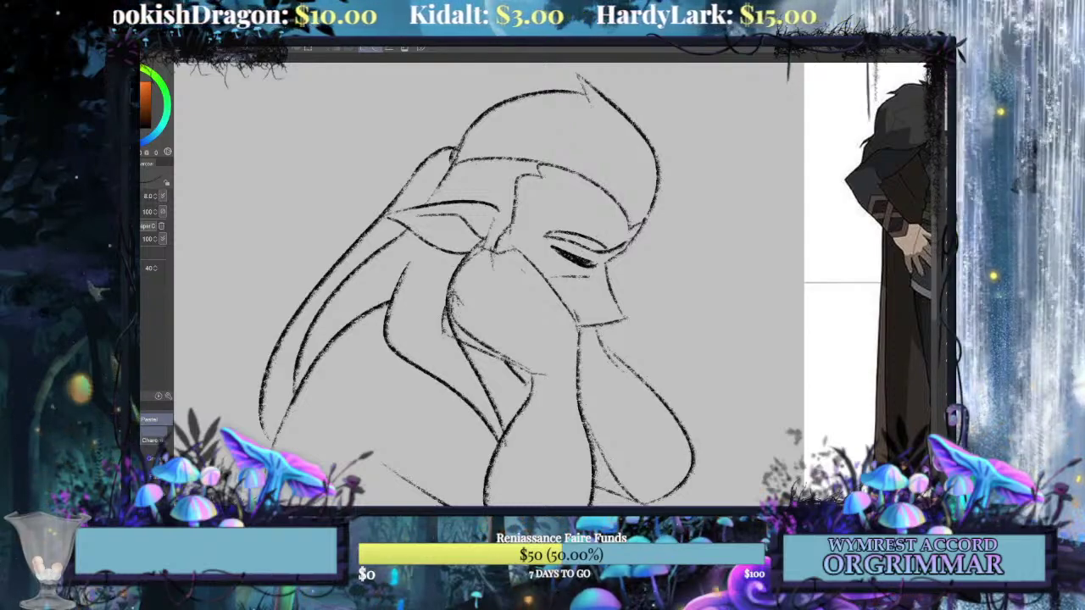
Extend the collar up to the ear and draw the fur mantle's neckline from the ponytail across the collar towards the wrist.
{"action": "mouse_move", "coordinate": [492, 305]}
{"action": "left_mouse_down"}
{"action": "mouse_move", "coordinate": [572, 270]}
{"action": "mouse_move", "coordinate": [528, 320]}
{"action": "mouse_move", "coordinate": [460, 299]}
{"action": "mouse_move", "coordinate": [527, 229]}
{"action": "mouse_move", "coordinate": [528, 260]}
{"action": "left_mouse_up"}
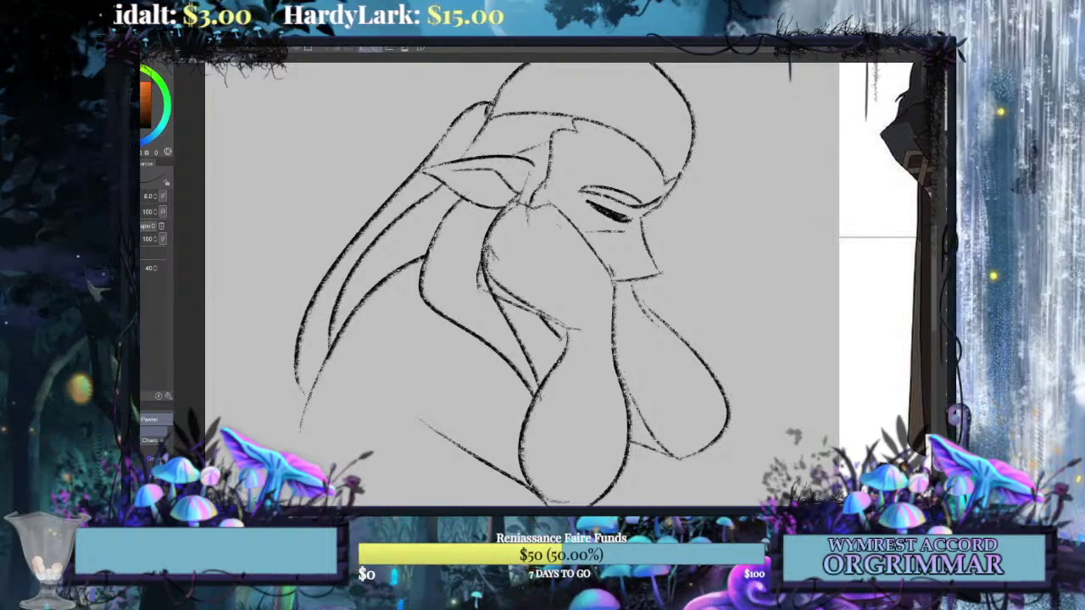
{"action": "mouse_move", "coordinate": [509, 280]}
{"action": "left_mouse_down"}
{"action": "mouse_move", "coordinate": [527, 309]}
{"action": "mouse_move", "coordinate": [491, 269]}
{"action": "mouse_move", "coordinate": [478, 295]}
{"action": "left_mouse_up"}
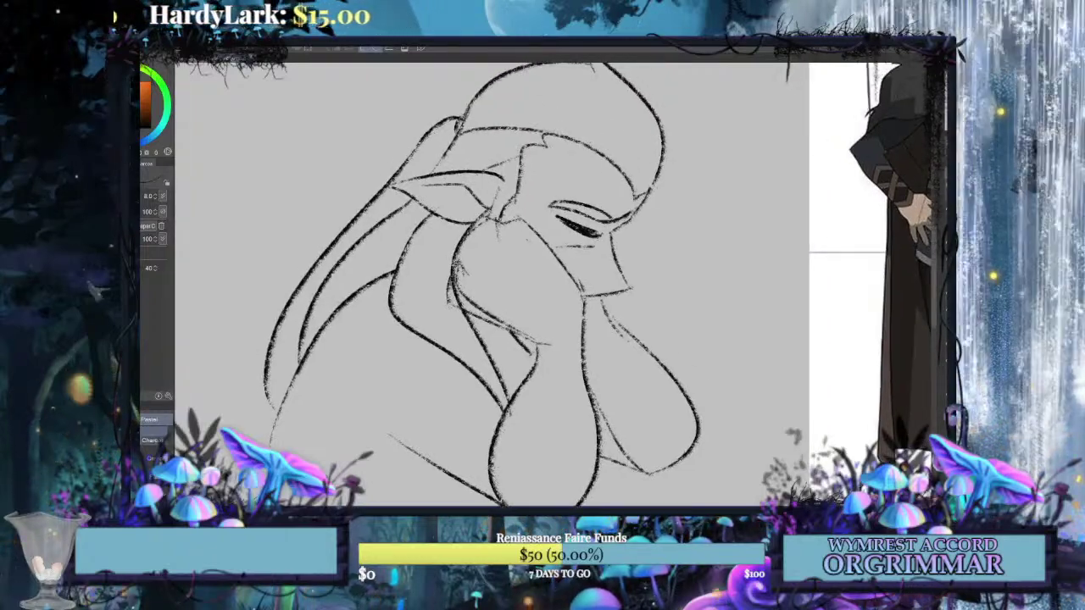
{"action": "mouse_move", "coordinate": [745, 238]}
{"action": "left_mouse_down"}
{"action": "mouse_move", "coordinate": [278, 349]}
{"action": "mouse_move", "coordinate": [282, 363]}
{"action": "mouse_move", "coordinate": [313, 364]}
{"action": "mouse_move", "coordinate": [639, 283]}
{"action": "mouse_move", "coordinate": [704, 237]}
{"action": "mouse_move", "coordinate": [423, 324]}
{"action": "mouse_move", "coordinate": [743, 208]}
{"action": "mouse_move", "coordinate": [750, 193]}
{"action": "left_mouse_up"}
{"action": "mouse_move", "coordinate": [477, 262]}
{"action": "left_mouse_down"}
{"action": "mouse_move", "coordinate": [512, 322]}
{"action": "mouse_move", "coordinate": [514, 291]}
{"action": "mouse_move", "coordinate": [442, 233]}
{"action": "mouse_move", "coordinate": [402, 234]}
{"action": "mouse_move", "coordinate": [393, 189]}
{"action": "left_mouse_up"}
{"action": "key", "text": "ctrl+z"}
{"action": "key", "text": "ctrl+z"}
{"action": "key", "text": "ctrl+z"}
{"action": "mouse_move", "coordinate": [456, 241]}
{"action": "left_mouse_down"}
{"action": "mouse_move", "coordinate": [383, 219]}
{"action": "mouse_move", "coordinate": [373, 159]}
{"action": "mouse_move", "coordinate": [349, 137]}
{"action": "mouse_move", "coordinate": [341, 200]}
{"action": "left_mouse_up"}
{"action": "key", "text": "ctrl+z"}
{"action": "key", "text": "ctrl+z"}
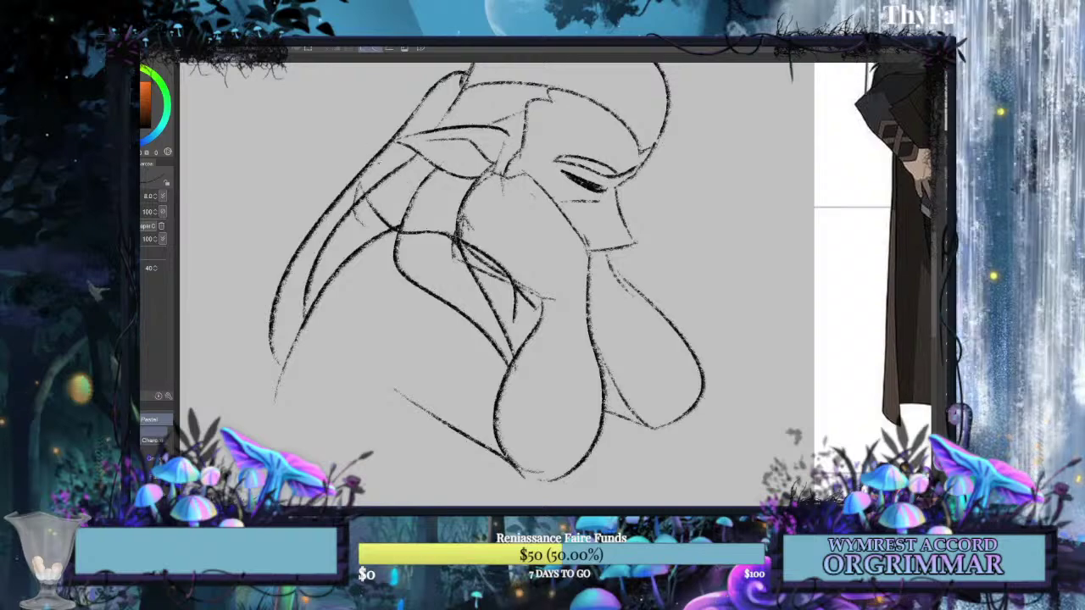
Draw the fur mantle's rounded back edge over the ponytail, scalloped tufts across the upper arm and a small tuft beside the wrist.
{"action": "mouse_move", "coordinate": [417, 190]}
{"action": "left_mouse_down"}
{"action": "mouse_move", "coordinate": [363, 183]}
{"action": "mouse_move", "coordinate": [280, 309]}
{"action": "mouse_move", "coordinate": [386, 284]}
{"action": "mouse_move", "coordinate": [392, 360]}
{"action": "mouse_move", "coordinate": [462, 322]}
{"action": "mouse_move", "coordinate": [471, 359]}
{"action": "left_mouse_up"}
{"action": "key", "text": "ctrl+z"}
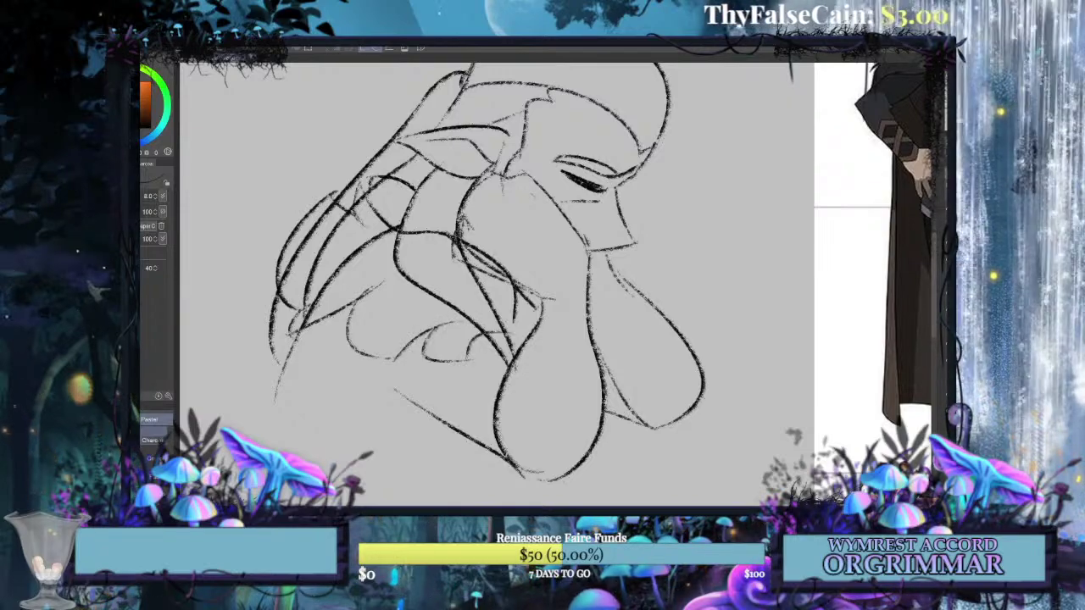
{"action": "mouse_move", "coordinate": [577, 254]}
{"action": "left_mouse_down"}
{"action": "mouse_move", "coordinate": [554, 275]}
{"action": "mouse_move", "coordinate": [325, 369]}
{"action": "mouse_move", "coordinate": [472, 279]}
{"action": "mouse_move", "coordinate": [380, 344]}
{"action": "mouse_move", "coordinate": [457, 332]}
{"action": "mouse_move", "coordinate": [590, 285]}
{"action": "left_mouse_up"}
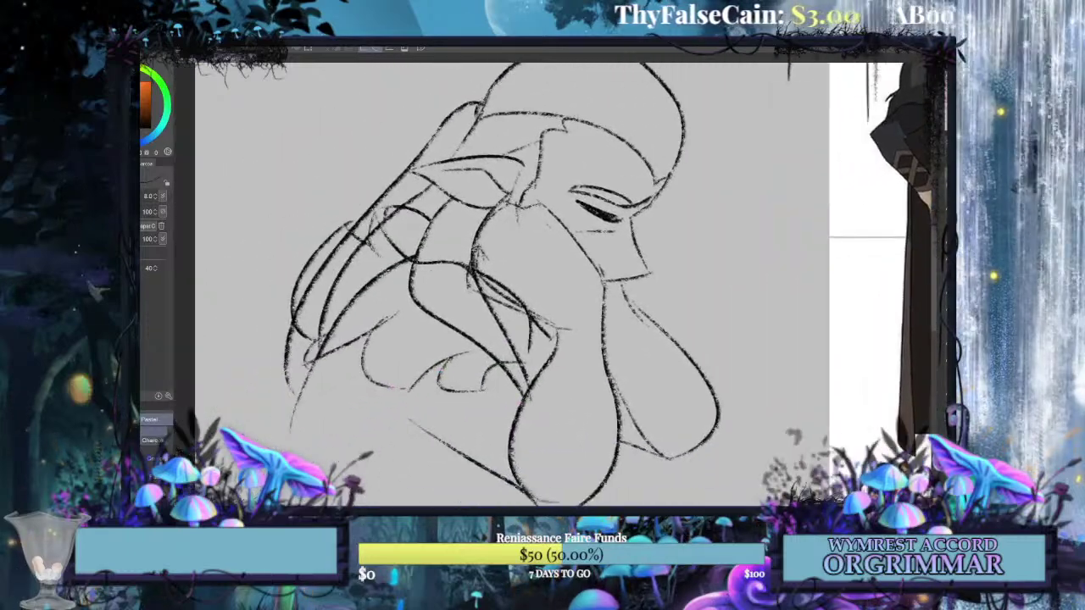
{"action": "left_click_drag", "start_coordinate": [530, 327], "coordinate": [540, 352]}
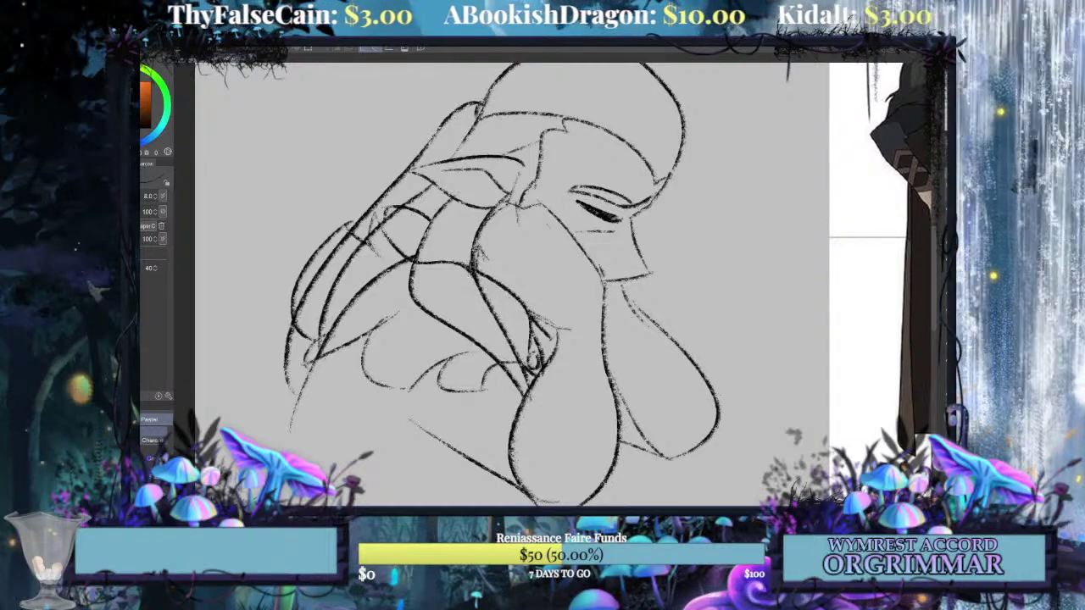
Erase the collar, ponytail and shoulder lines that lie underneath the fur mantle.
{"action": "key", "text": "ctrl+z"}
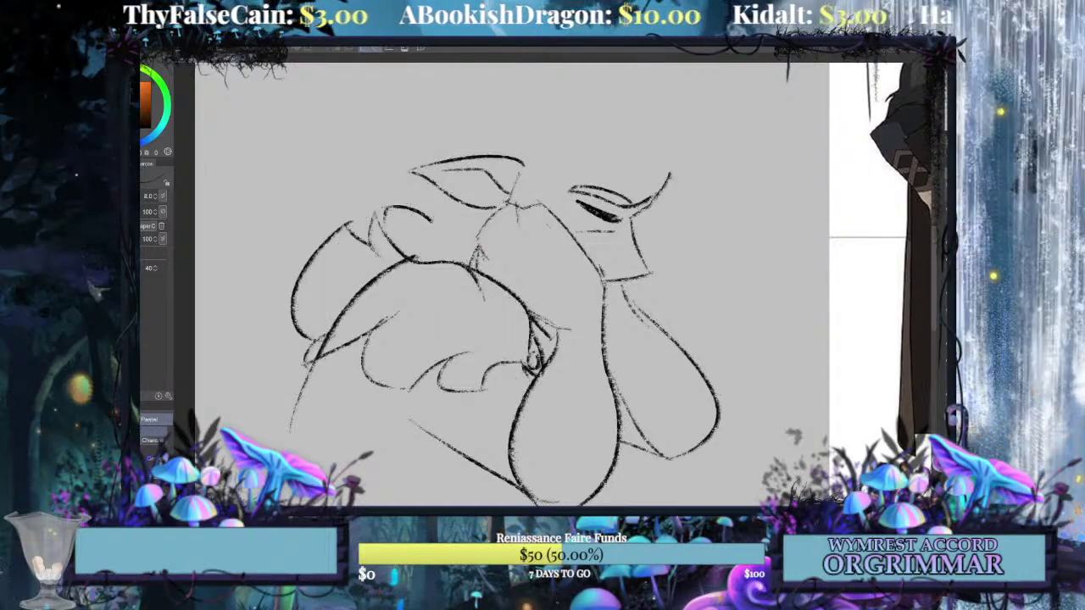
{"action": "key", "text": "ctrl+z"}
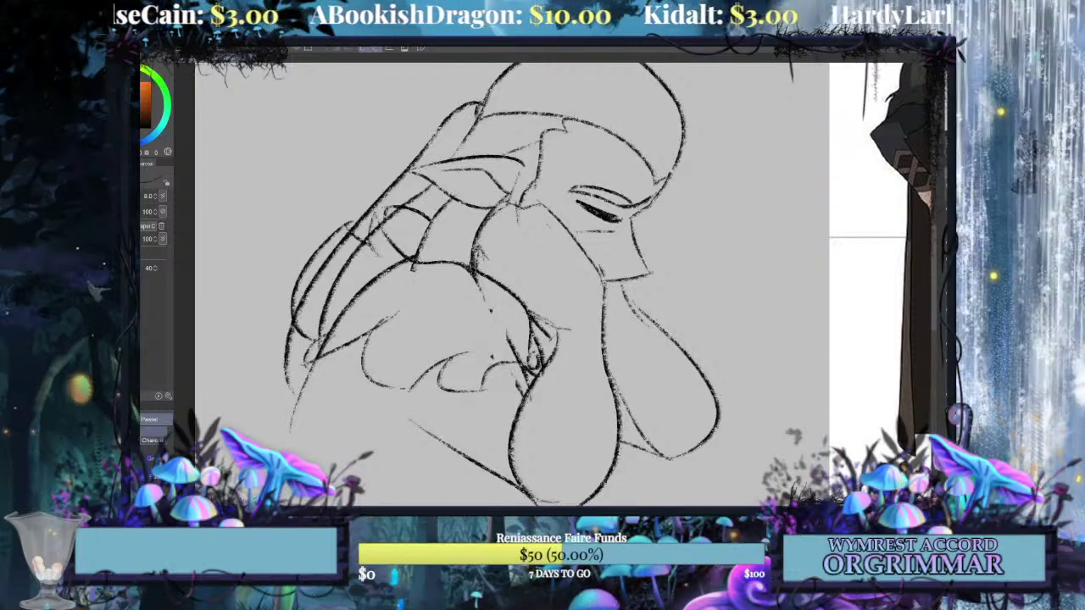
{"action": "key", "text": "ctrl+z"}
{"action": "key", "text": "ctrl+z"}
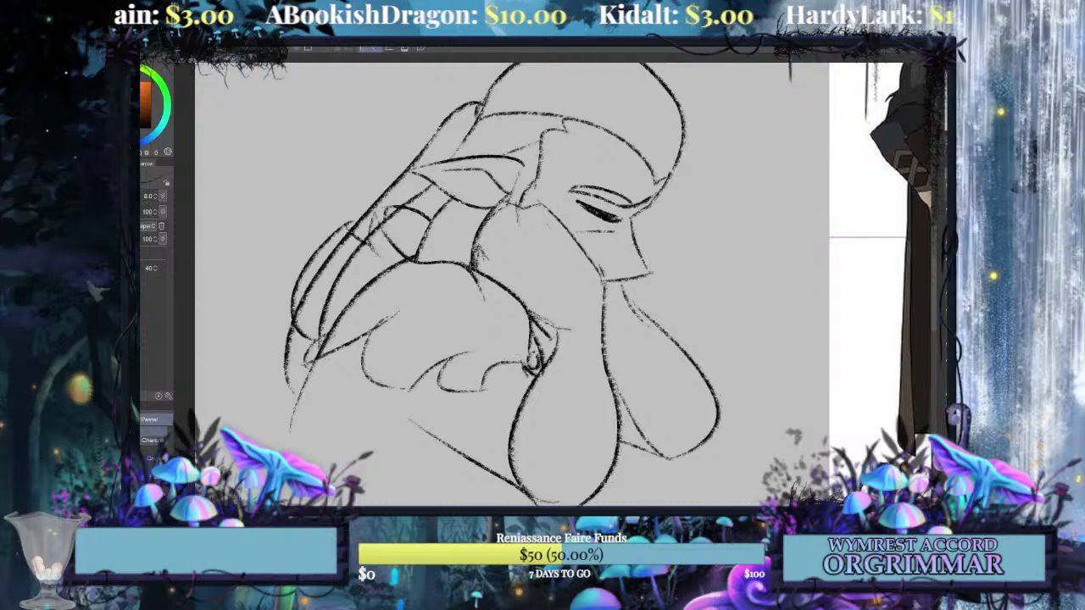
{"action": "mouse_move", "coordinate": [350, 258]}
{"action": "left_mouse_down"}
{"action": "mouse_move", "coordinate": [323, 317]}
{"action": "mouse_move", "coordinate": [307, 291]}
{"action": "mouse_move", "coordinate": [321, 333]}
{"action": "mouse_move", "coordinate": [356, 255]}
{"action": "mouse_move", "coordinate": [394, 212]}
{"action": "left_mouse_up"}
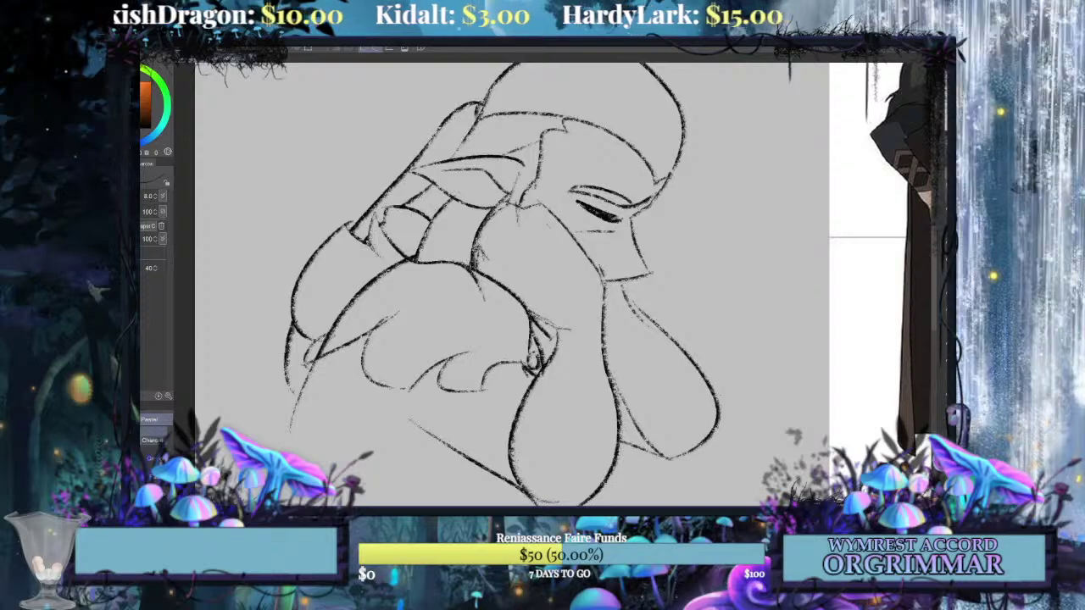
{"action": "key", "text": "ctrl+z"}
{"action": "key", "text": "ctrl+y"}
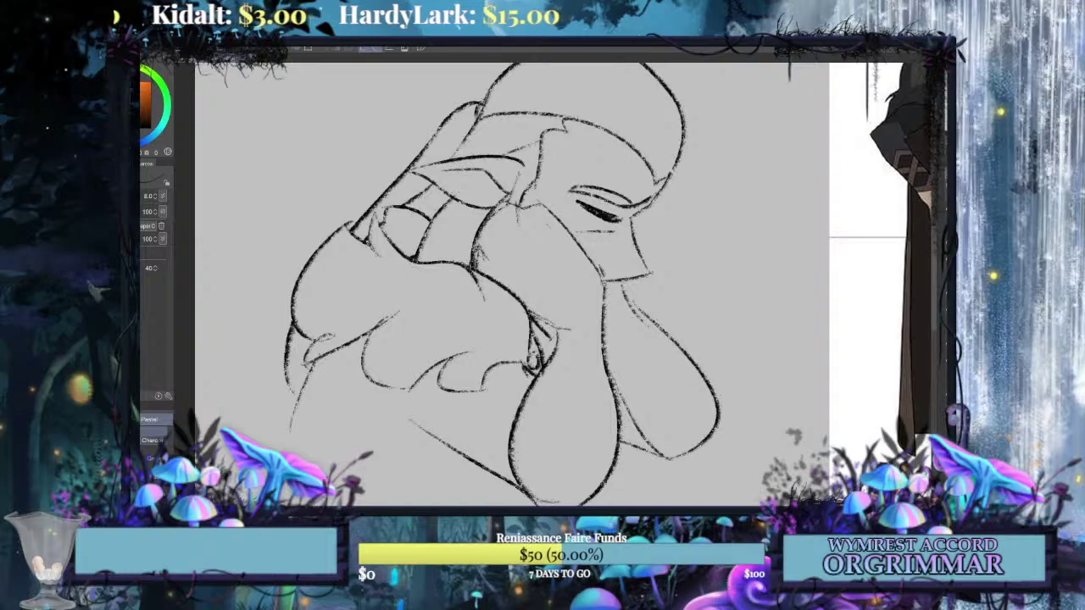
Draw the curved bracer edge around the near forearm and elbow, and add cuff lines at both wrists.
{"action": "mouse_move", "coordinate": [593, 272]}
{"action": "left_mouse_down"}
{"action": "mouse_move", "coordinate": [502, 327]}
{"action": "mouse_move", "coordinate": [346, 290]}
{"action": "mouse_move", "coordinate": [442, 290]}
{"action": "mouse_move", "coordinate": [533, 250]}
{"action": "left_mouse_up"}
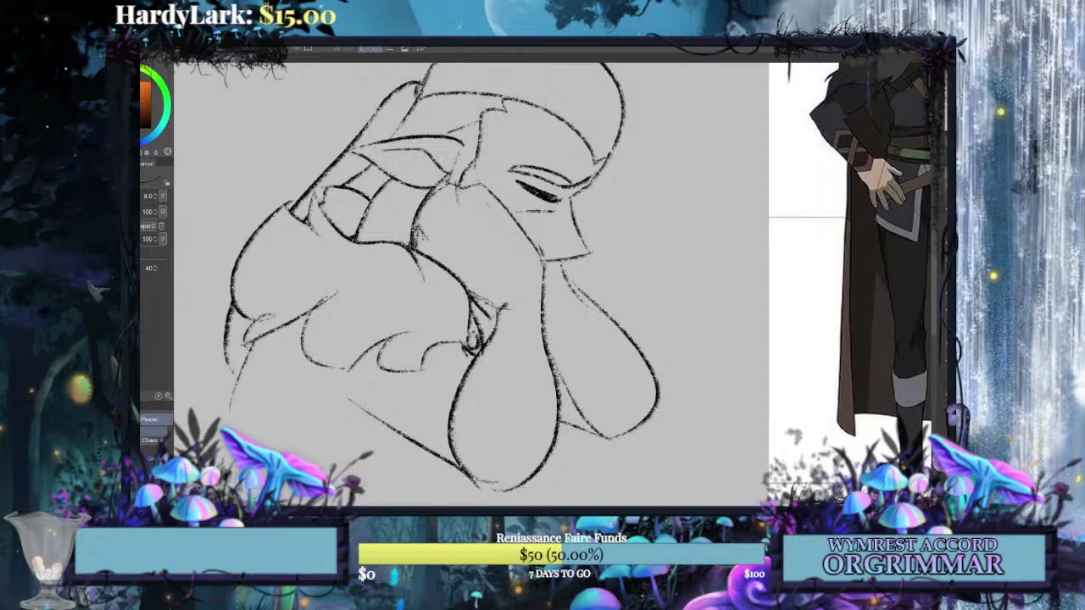
{"action": "mouse_move", "coordinate": [508, 279]}
{"action": "left_mouse_down"}
{"action": "mouse_move", "coordinate": [483, 318]}
{"action": "mouse_move", "coordinate": [498, 234]}
{"action": "left_mouse_up"}
{"action": "mouse_move", "coordinate": [458, 326]}
{"action": "left_mouse_down"}
{"action": "mouse_move", "coordinate": [462, 386]}
{"action": "mouse_move", "coordinate": [488, 422]}
{"action": "mouse_move", "coordinate": [546, 383]}
{"action": "left_mouse_up"}
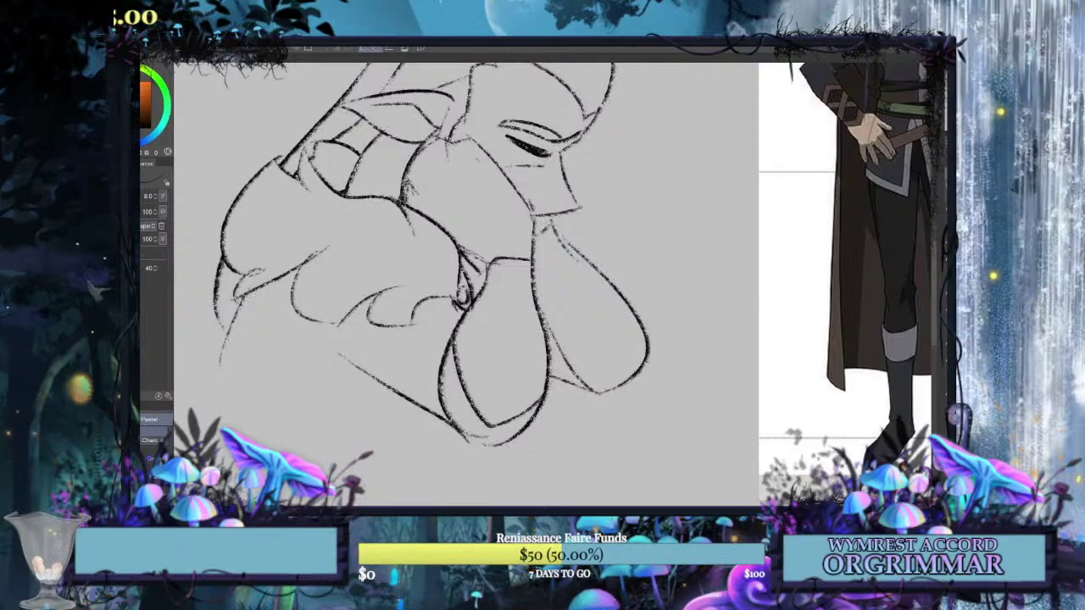
{"action": "mouse_move", "coordinate": [542, 229]}
{"action": "left_mouse_down"}
{"action": "mouse_move", "coordinate": [471, 369]}
{"action": "mouse_move", "coordinate": [401, 410]}
{"action": "mouse_move", "coordinate": [498, 274]}
{"action": "mouse_move", "coordinate": [532, 271]}
{"action": "mouse_move", "coordinate": [437, 365]}
{"action": "mouse_move", "coordinate": [457, 333]}
{"action": "mouse_move", "coordinate": [448, 320]}
{"action": "mouse_move", "coordinate": [427, 326]}
{"action": "mouse_move", "coordinate": [431, 350]}
{"action": "mouse_move", "coordinate": [523, 312]}
{"action": "mouse_move", "coordinate": [417, 345]}
{"action": "left_mouse_up"}
{"action": "mouse_move", "coordinate": [337, 413]}
{"action": "left_mouse_down"}
{"action": "mouse_move", "coordinate": [337, 428]}
{"action": "mouse_move", "coordinate": [448, 377]}
{"action": "mouse_move", "coordinate": [342, 428]}
{"action": "mouse_move", "coordinate": [429, 372]}
{"action": "left_mouse_up"}
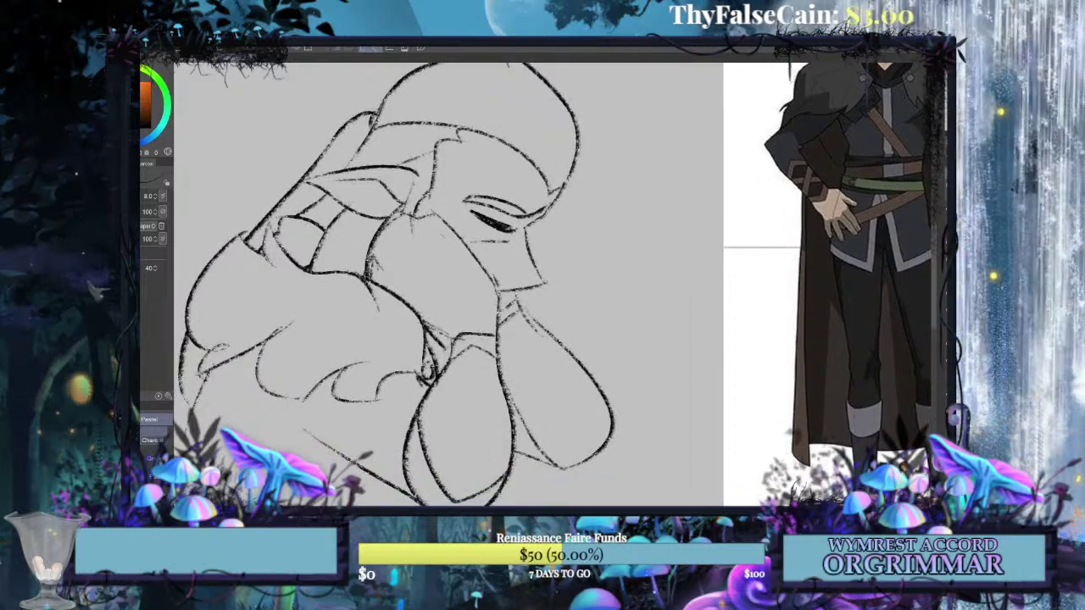
Draw crossing double-line straps over the near forearm's bracer and an inner border following its lower edge.
{"action": "left_click_drag", "start_coordinate": [451, 367], "coordinate": [488, 419]}
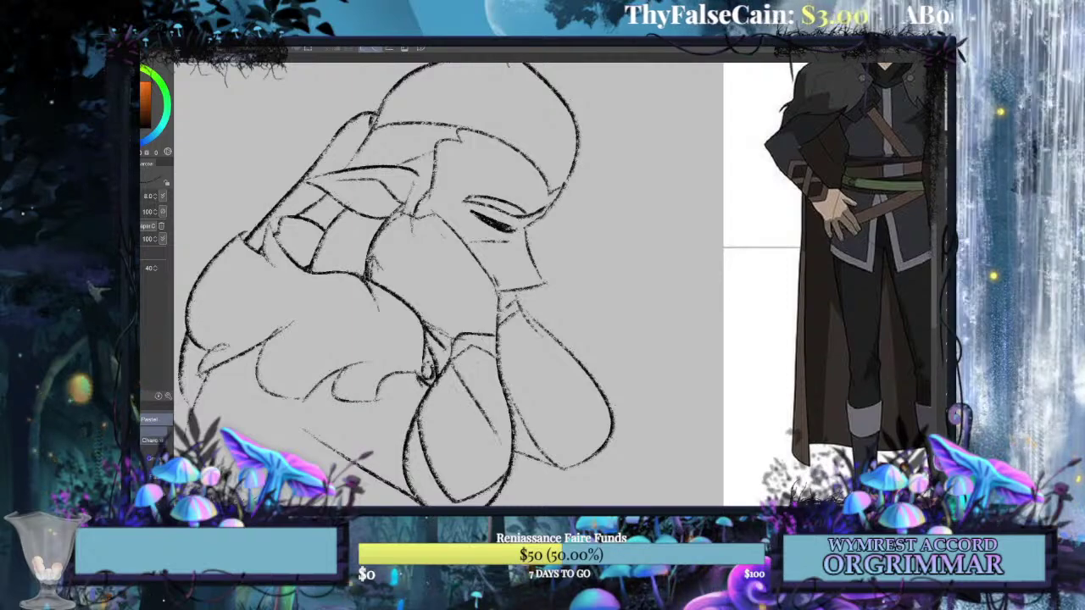
{"action": "key", "text": "ctrl+z"}
{"action": "left_click_drag", "start_coordinate": [453, 364], "coordinate": [500, 417]}
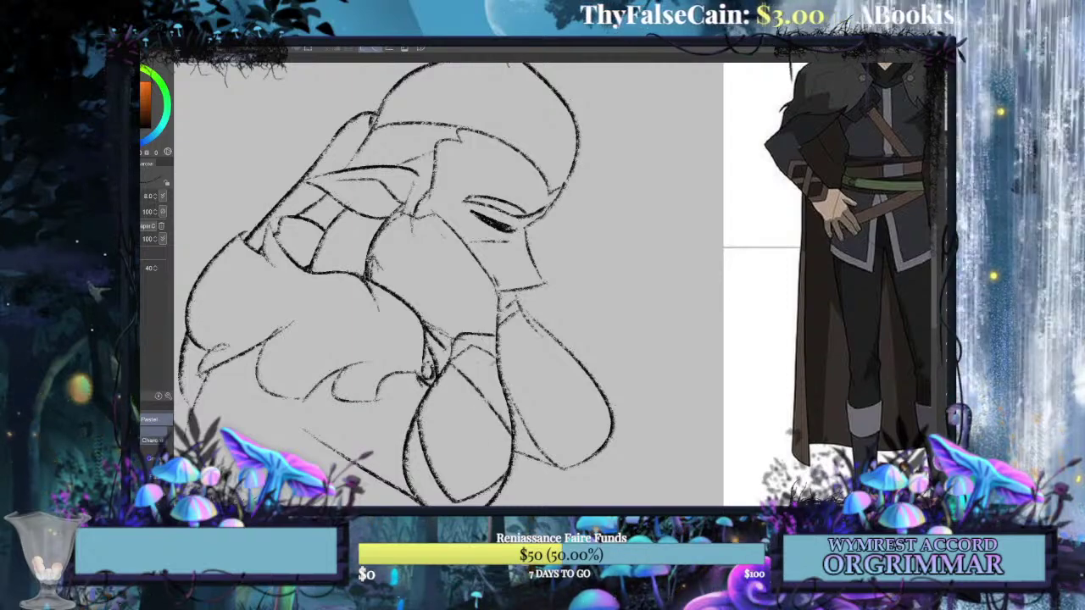
{"action": "left_click_drag", "start_coordinate": [441, 380], "coordinate": [503, 439]}
{"action": "key", "text": "ctrl+z"}
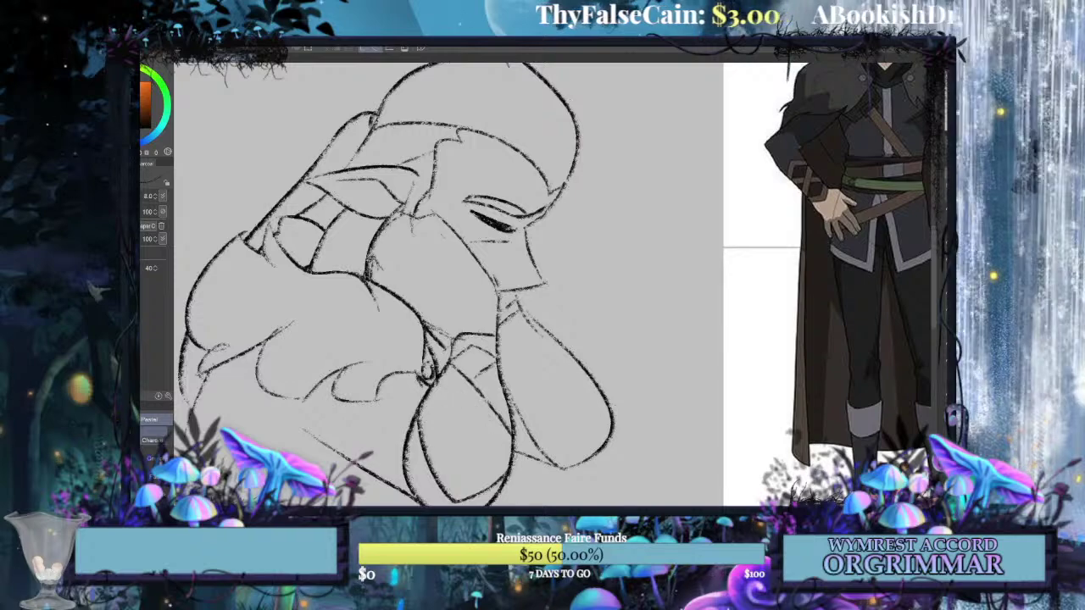
{"action": "left_click_drag", "start_coordinate": [442, 376], "coordinate": [499, 437]}
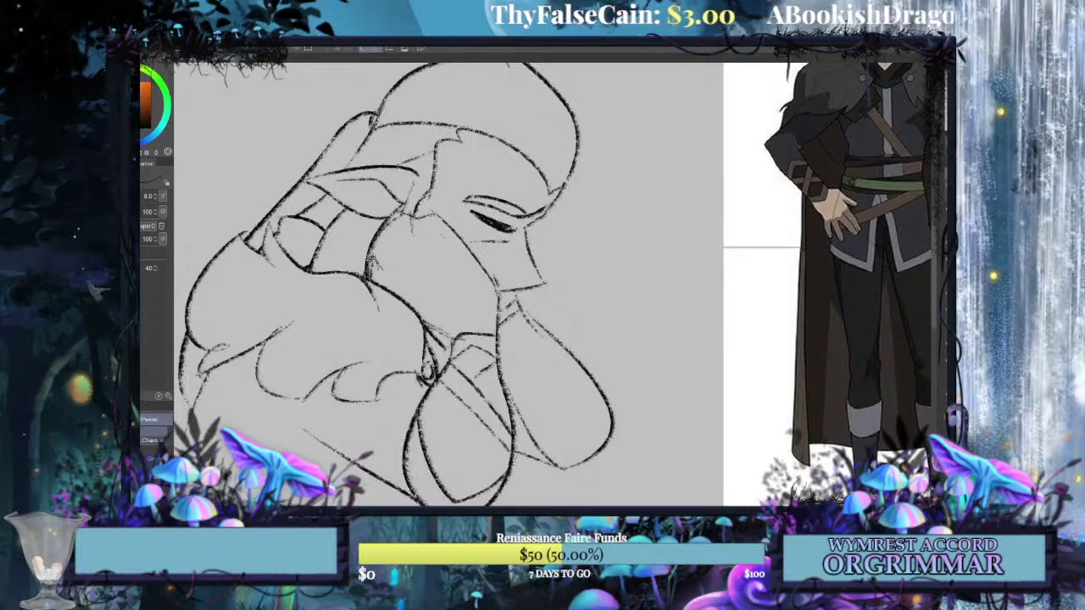
{"action": "mouse_move", "coordinate": [421, 414]}
{"action": "left_mouse_down"}
{"action": "mouse_move", "coordinate": [456, 396]}
{"action": "mouse_move", "coordinate": [466, 404]}
{"action": "left_mouse_up"}
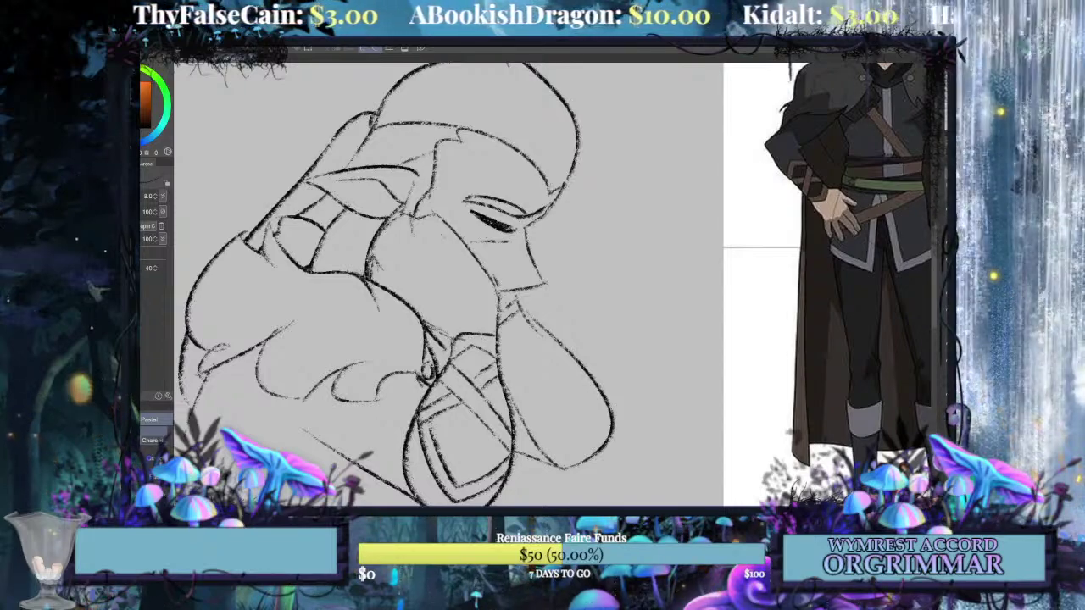
Draw the curved lower edge of the bracer across the far forearm near the elbow.
{"action": "mouse_move", "coordinate": [508, 255]}
{"action": "left_mouse_down"}
{"action": "mouse_move", "coordinate": [433, 319]}
{"action": "mouse_move", "coordinate": [384, 384]}
{"action": "mouse_move", "coordinate": [443, 314]}
{"action": "mouse_move", "coordinate": [438, 334]}
{"action": "mouse_move", "coordinate": [482, 300]}
{"action": "mouse_move", "coordinate": [491, 264]}
{"action": "mouse_move", "coordinate": [463, 279]}
{"action": "mouse_move", "coordinate": [522, 219]}
{"action": "left_mouse_up"}
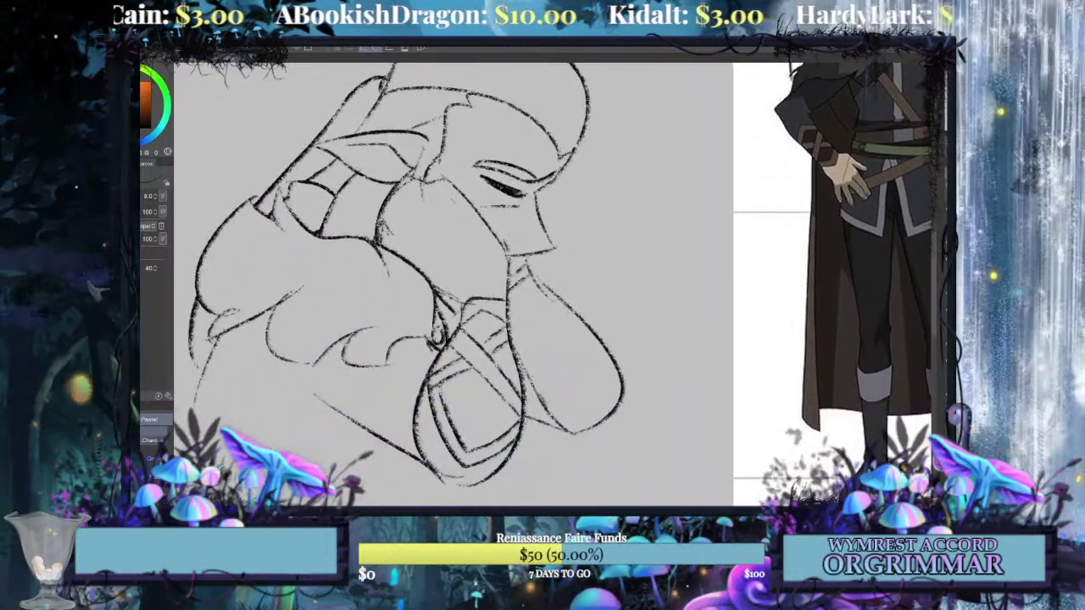
{"action": "left_click_drag", "start_coordinate": [540, 416], "coordinate": [620, 396]}
{"action": "key", "text": "ctrl+z"}
{"action": "left_click_drag", "start_coordinate": [556, 413], "coordinate": [621, 398]}
{"action": "key", "text": "ctrl+z"}
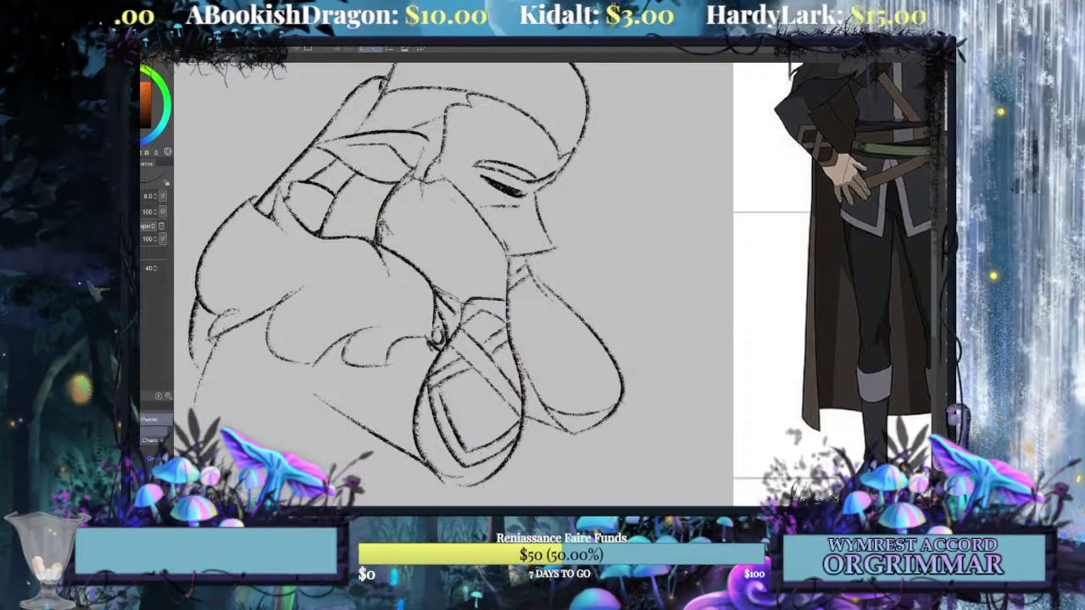
Draw a double-line strap across the far forearm's bracer and two parallel lines running down from it to the bracer's lower edge.
{"action": "left_click_drag", "start_coordinate": [508, 302], "coordinate": [596, 341]}
{"action": "key", "text": "ctrl+z"}
{"action": "left_click_drag", "start_coordinate": [509, 301], "coordinate": [595, 334]}
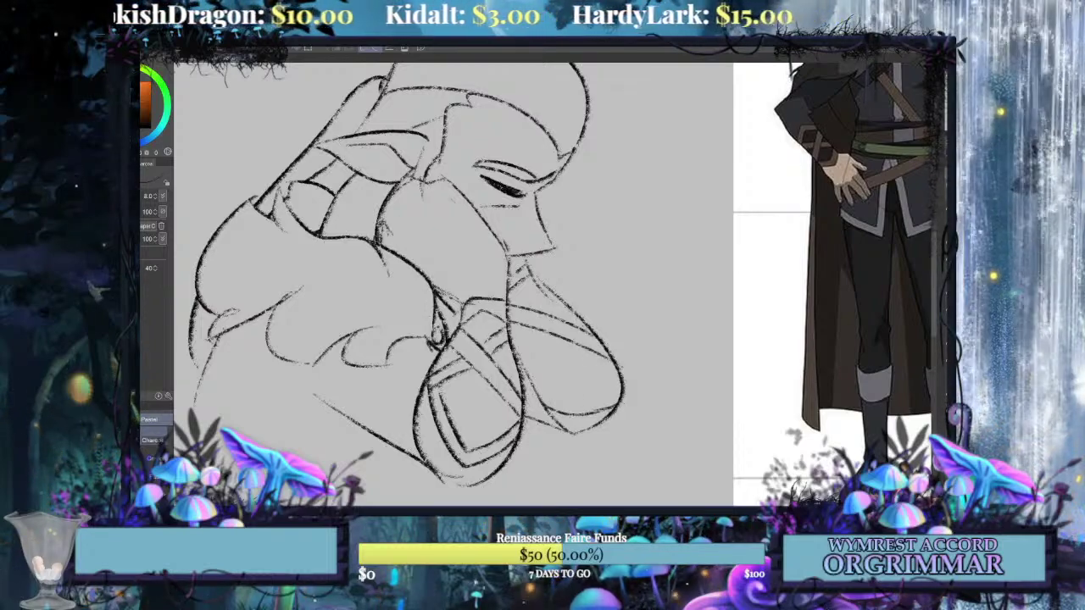
{"action": "left_click_drag", "start_coordinate": [589, 356], "coordinate": [578, 411]}
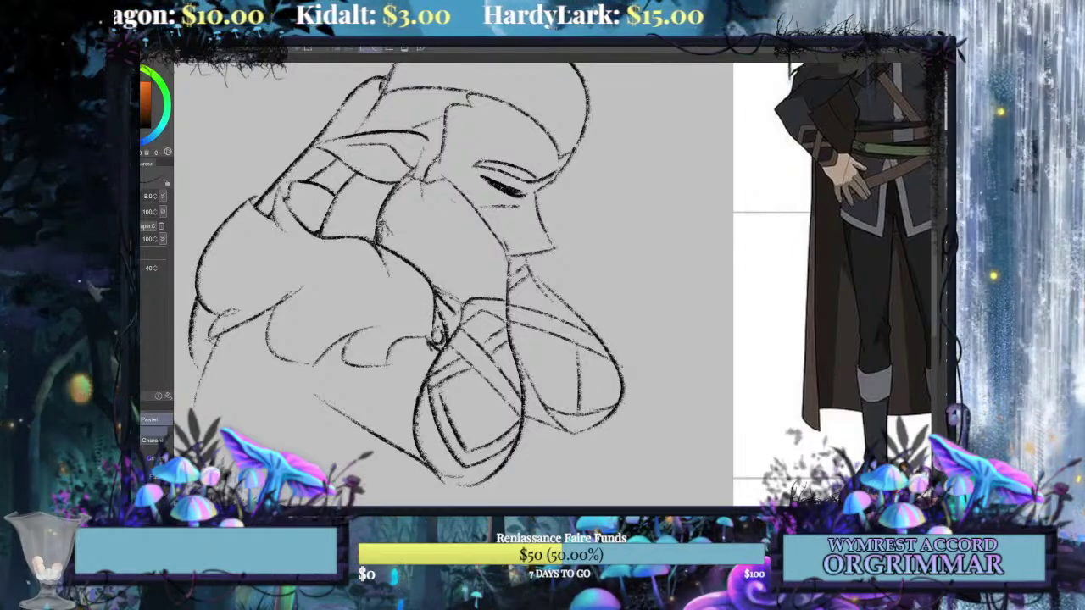
{"action": "left_click_drag", "start_coordinate": [591, 350], "coordinate": [592, 407]}
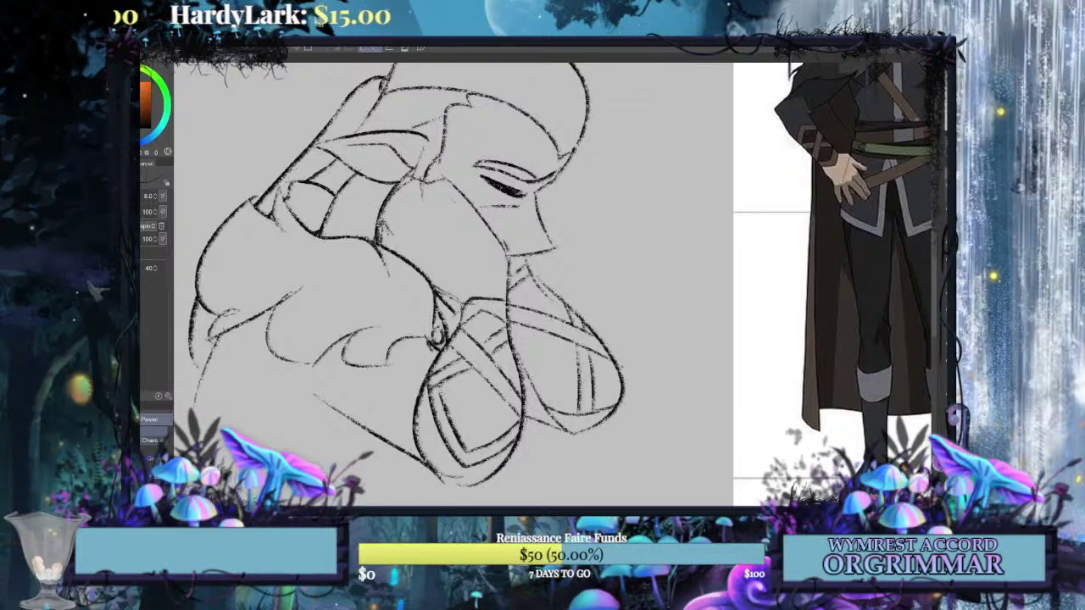
Hide the Vax reference sheet, then enlarge the character sketch to 110% and shift it toward the page's upper-left corner.
{"action": "left_click_drag", "start_coordinate": [458, 271], "coordinate": [448, 312]}
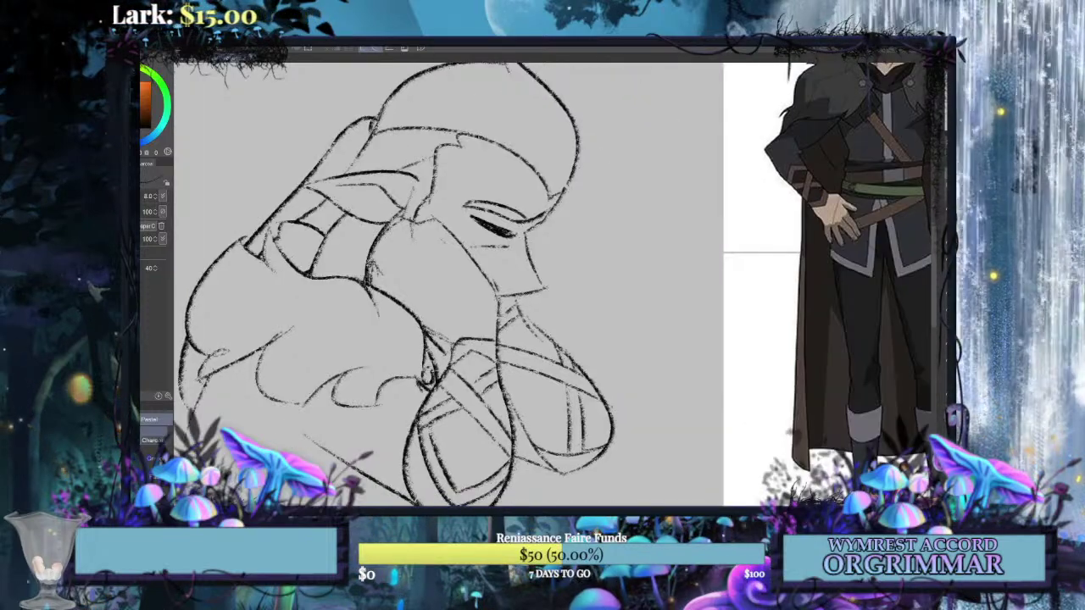
{"action": "left_click_drag", "start_coordinate": [458, 271], "coordinate": [438, 302]}
{"action": "key", "text": "ctrl+0"}
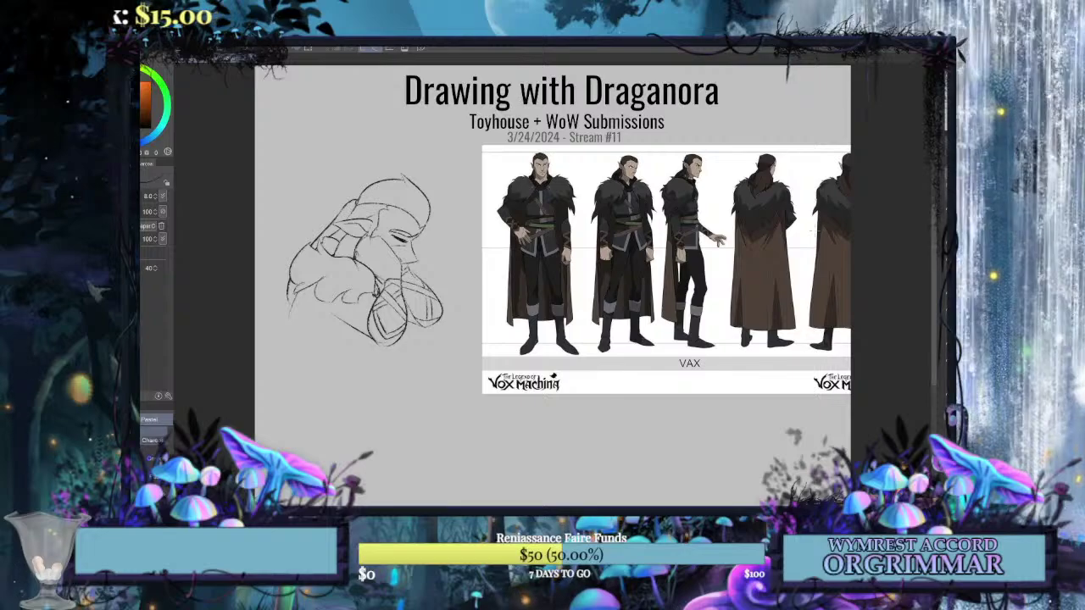
{"action": "scroll", "coordinate": [551, 284], "scroll_direction": "up", "scroll_amount": 5}
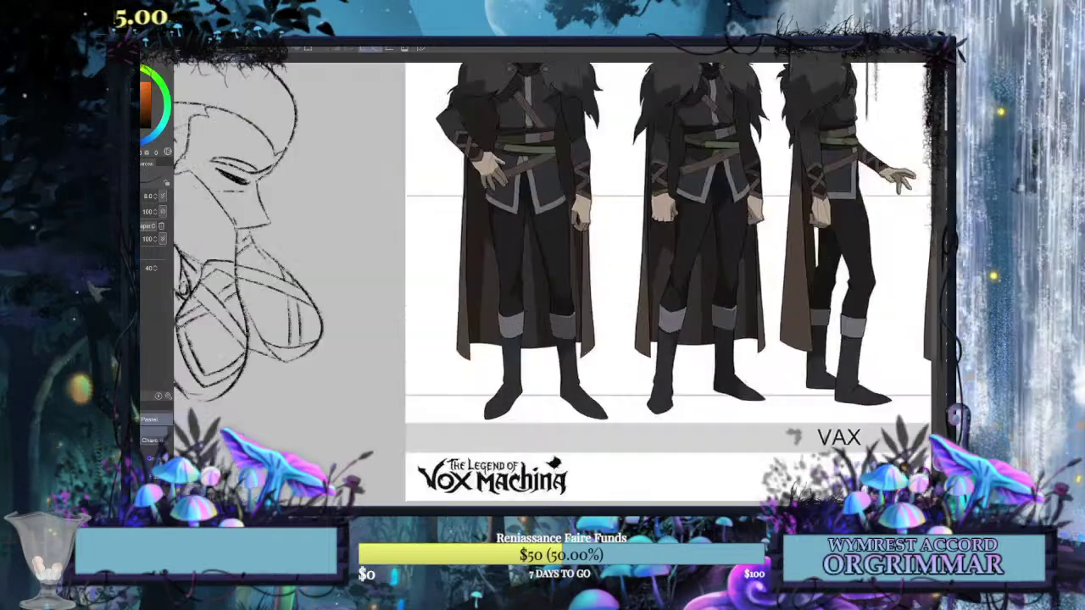
{"action": "scroll", "coordinate": [551, 284], "scroll_direction": "down", "scroll_amount": 3}
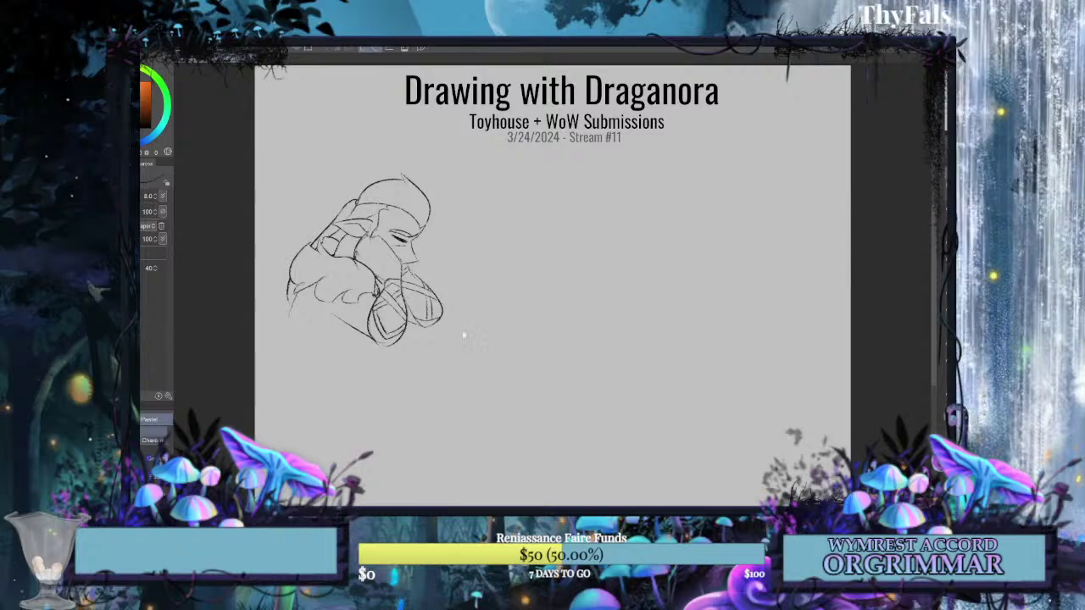
{"action": "key", "text": "ctrl+t"}
{"action": "left_click_drag", "start_coordinate": [461, 155], "coordinate": [480, 133]}
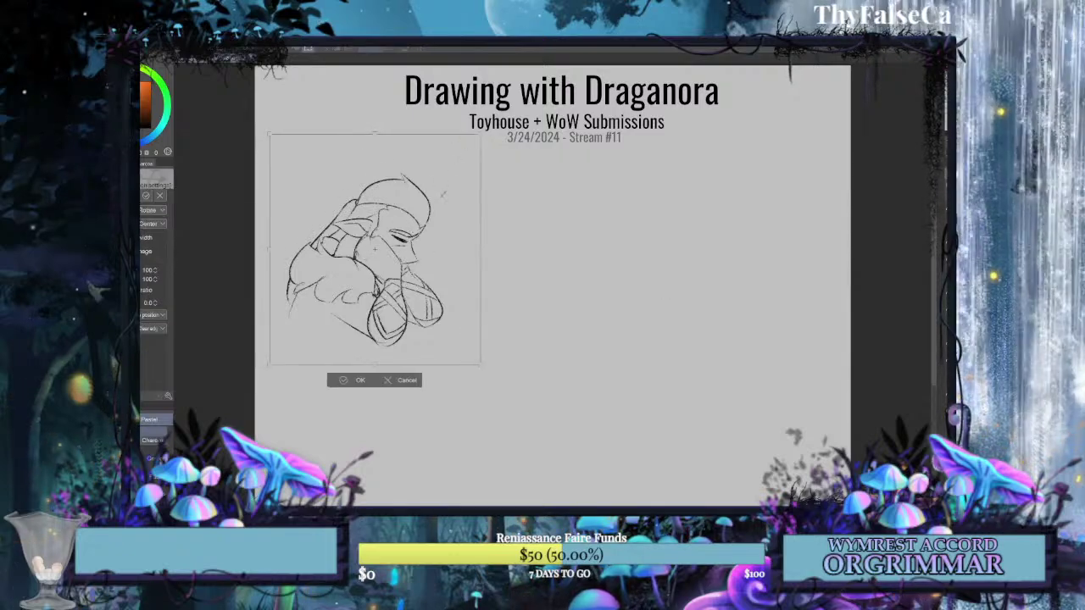
{"action": "left_click_drag", "start_coordinate": [444, 194], "coordinate": [427, 162]}
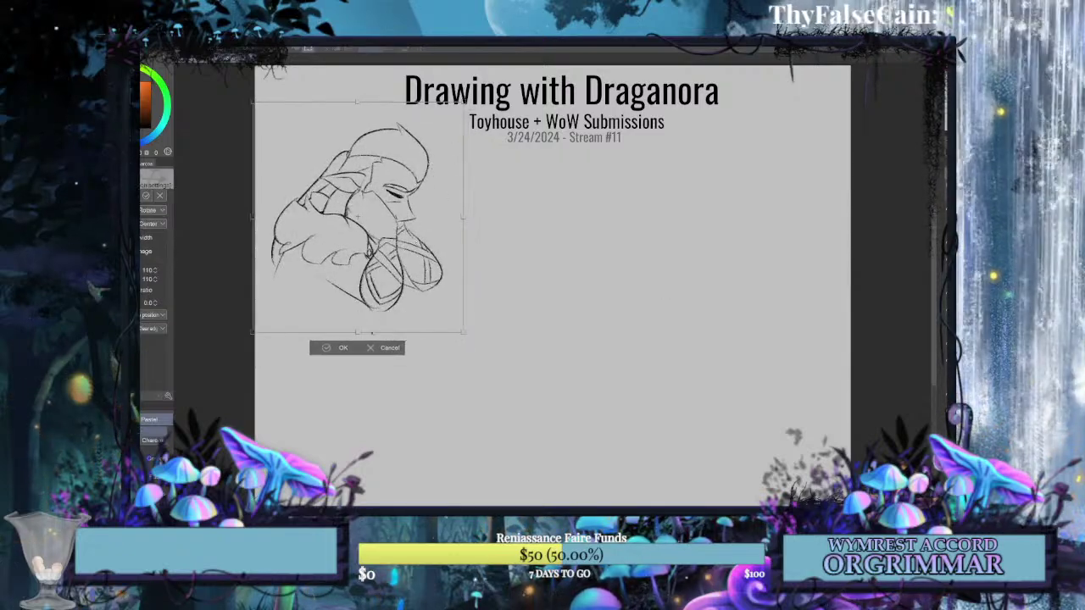
{"action": "key", "text": "Return"}
Select the top of the character's head and transform it slightly smaller with a -3.4° rotation, then clear the selection.
{"action": "key", "text": "m"}
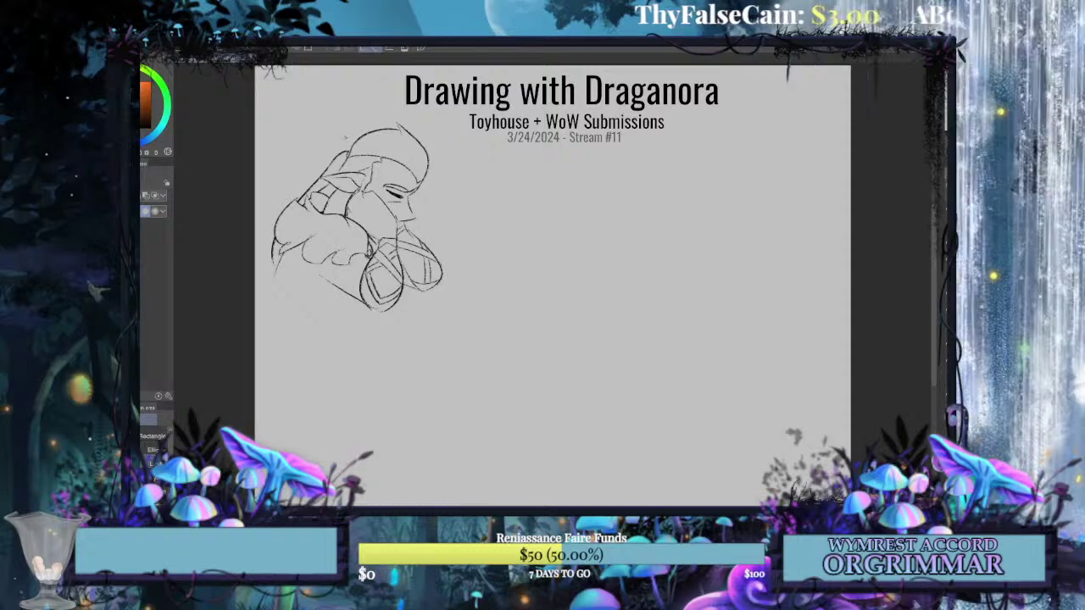
{"action": "mouse_move", "coordinate": [446, 175]}
{"action": "left_mouse_down"}
{"action": "mouse_move", "coordinate": [408, 101]}
{"action": "mouse_move", "coordinate": [432, 114]}
{"action": "mouse_move", "coordinate": [420, 131]}
{"action": "mouse_move", "coordinate": [460, 139]}
{"action": "left_mouse_up"}
{"action": "key", "text": "ctrl+t"}
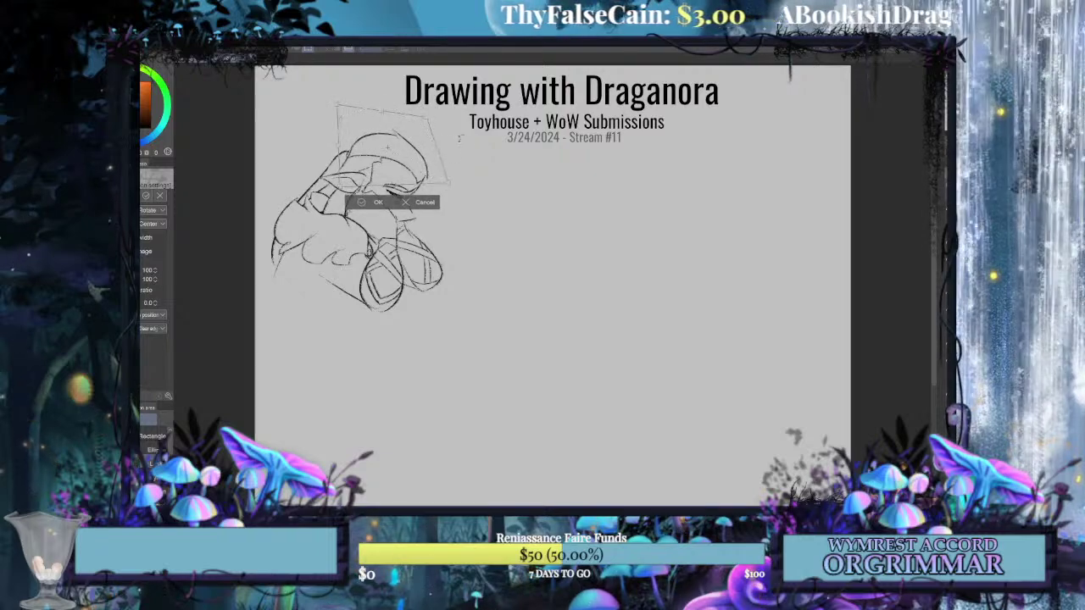
{"action": "left_click_drag", "start_coordinate": [447, 185], "coordinate": [442, 182]}
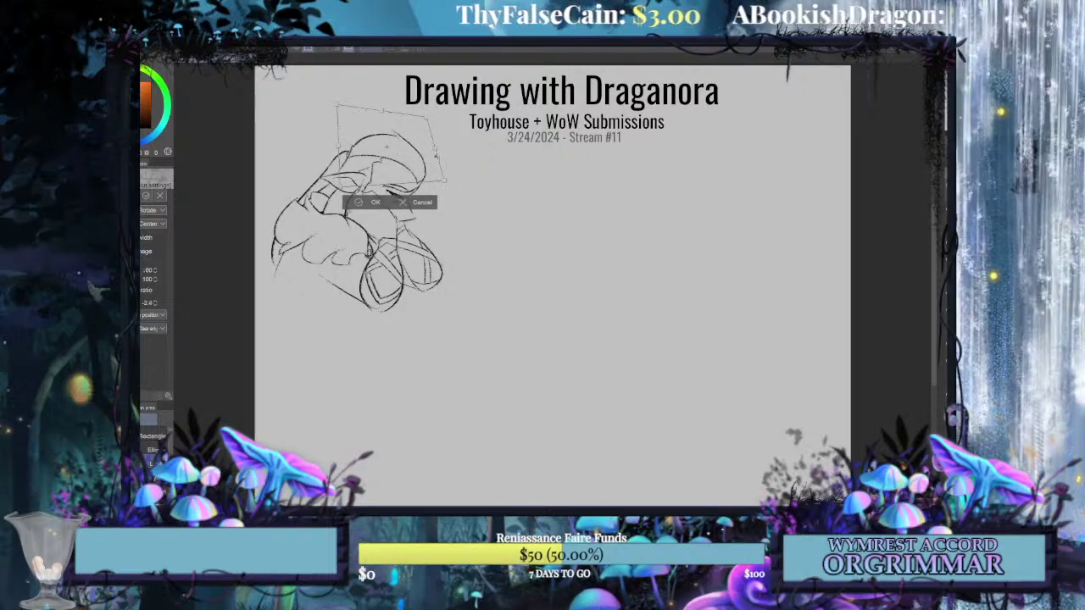
{"action": "left_click_drag", "start_coordinate": [383, 111], "coordinate": [382, 119]}
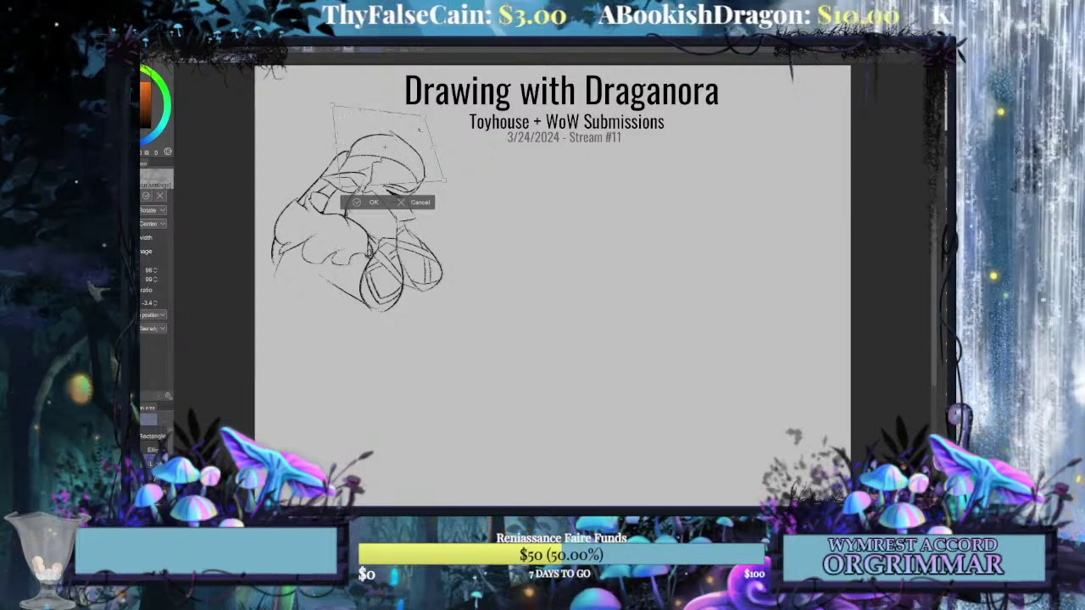
{"action": "left_click", "coordinate": [367, 203]}
{"action": "left_click", "coordinate": [569, 207]}
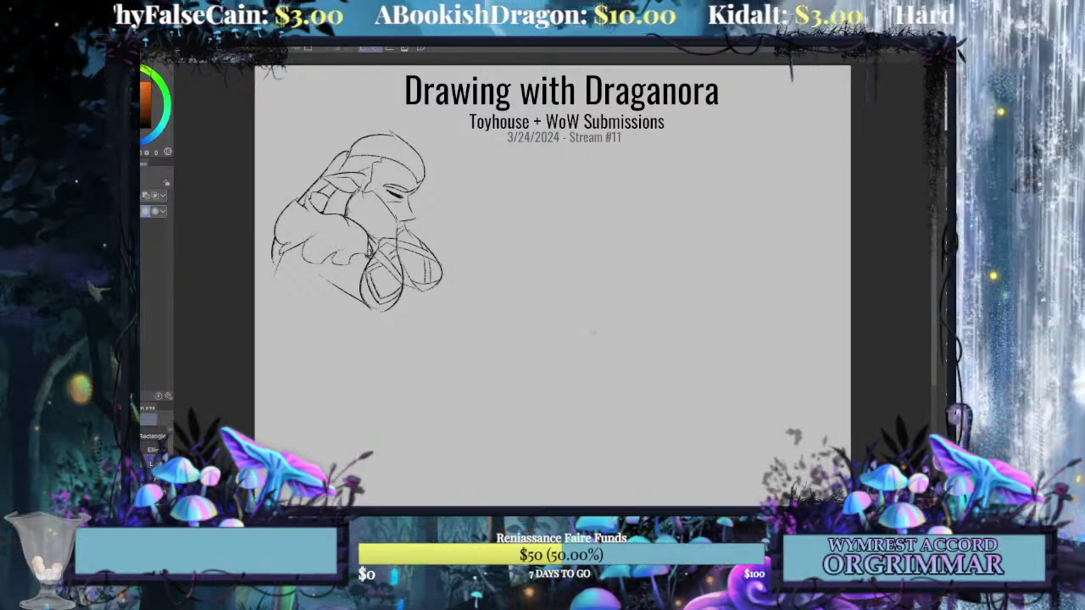
Move the whole character sketch up beside the page title and scale it to 104%.
{"action": "key", "text": "ctrl+t"}
{"action": "left_click_drag", "start_coordinate": [435, 272], "coordinate": [433, 252]}
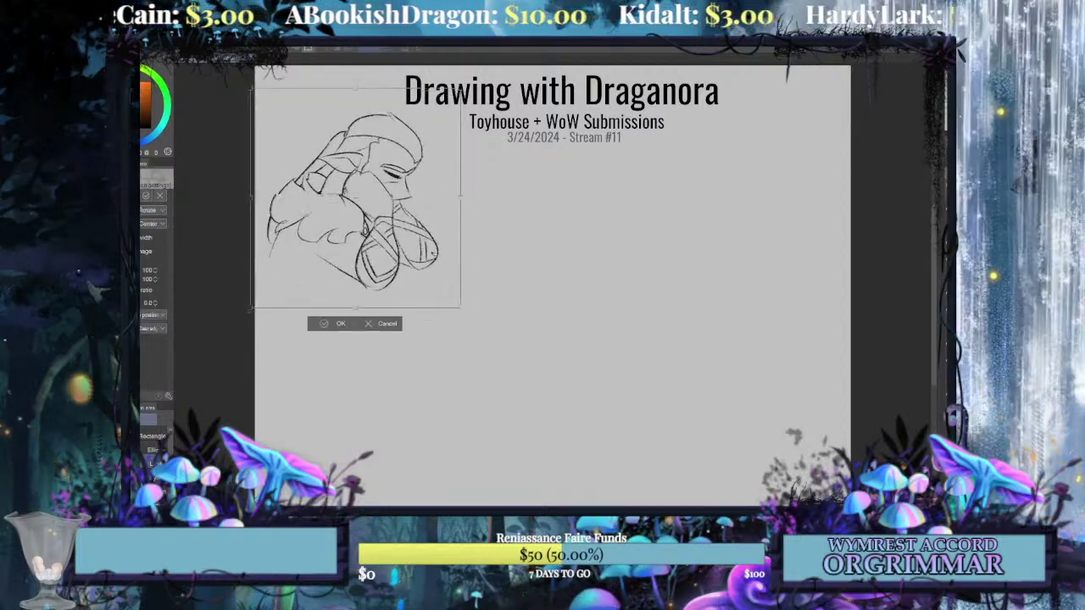
{"action": "mouse_move", "coordinate": [460, 307]}
{"action": "left_mouse_down"}
{"action": "mouse_move", "coordinate": [468, 317]}
{"action": "mouse_move", "coordinate": [449, 287]}
{"action": "left_mouse_up"}
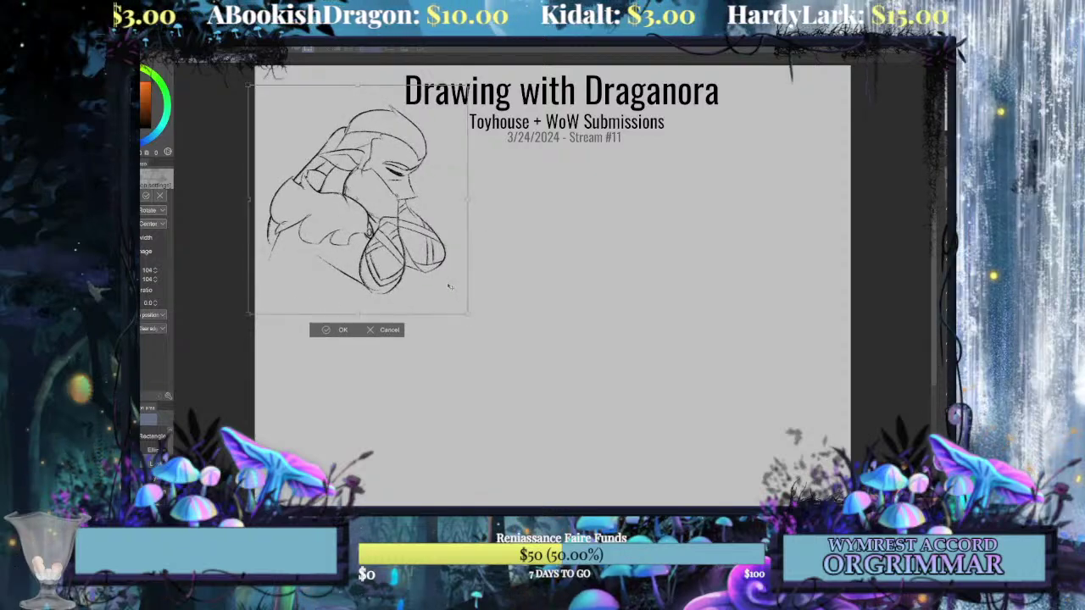
{"action": "left_click", "coordinate": [352, 330]}
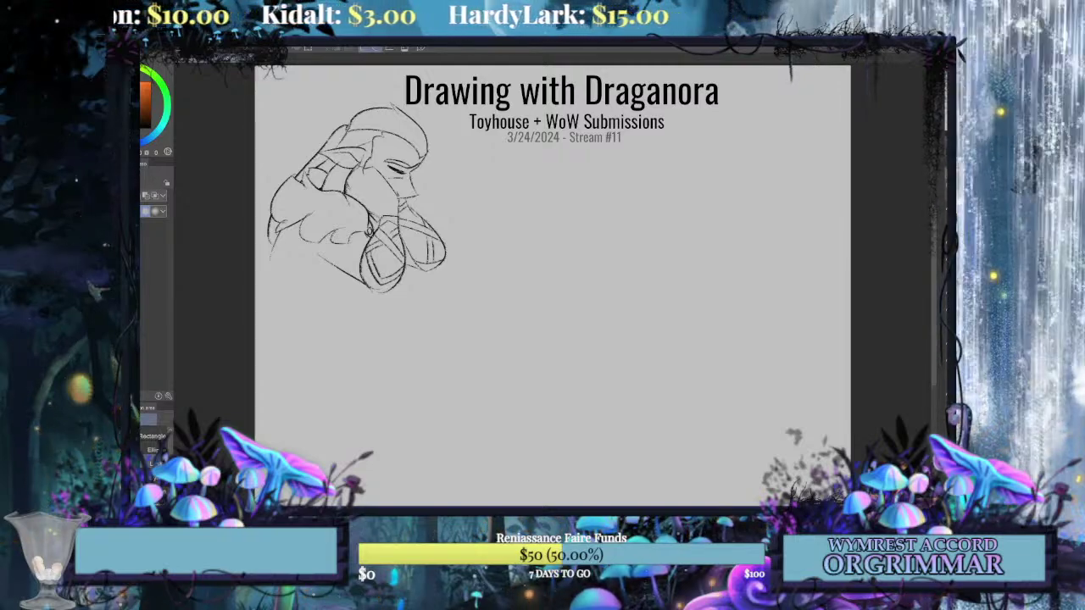
{"action": "key", "text": "ctrl+plus"}
{"action": "key", "text": "ctrl+plus"}
{"action": "key", "text": "ctrl+plus"}
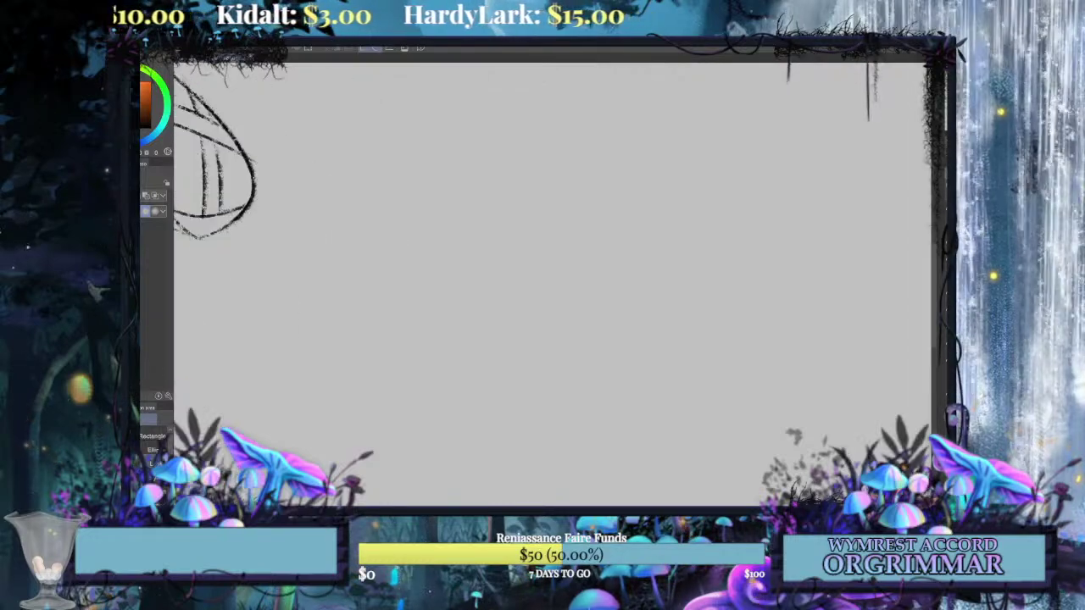
{"action": "left_click_drag", "start_coordinate": [322, 186], "coordinate": [741, 453]}
{"action": "key", "text": "ctrl+minus"}
{"action": "scroll", "coordinate": [798, 258], "scroll_direction": "down", "scroll_amount": 3}
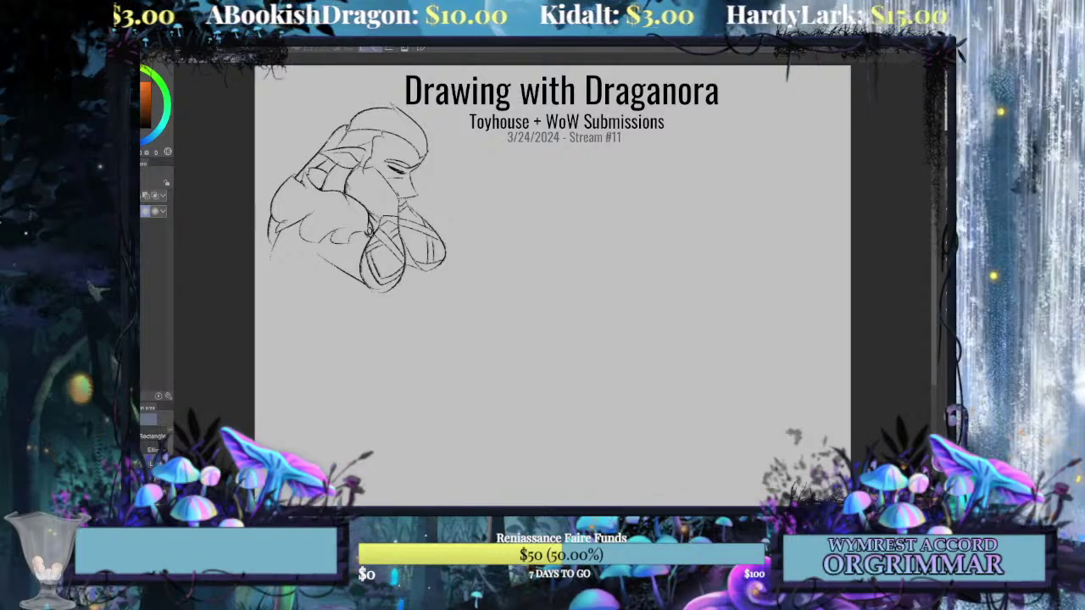
Paste the reference image of the white-haired winged character, scale it to 70% and place it near the page centre below the title.
{"action": "key", "text": "ctrl+v"}
{"action": "left_click_drag", "start_coordinate": [555, 67], "coordinate": [427, 237]}
{"action": "left_click_drag", "start_coordinate": [413, 292], "coordinate": [558, 220]}
{"action": "left_click_drag", "start_coordinate": [575, 164], "coordinate": [603, 128]}
{"action": "left_click_drag", "start_coordinate": [545, 199], "coordinate": [519, 225]}
{"action": "left_click_drag", "start_coordinate": [575, 153], "coordinate": [586, 140]}
{"action": "left_click_drag", "start_coordinate": [514, 308], "coordinate": [510, 314]}
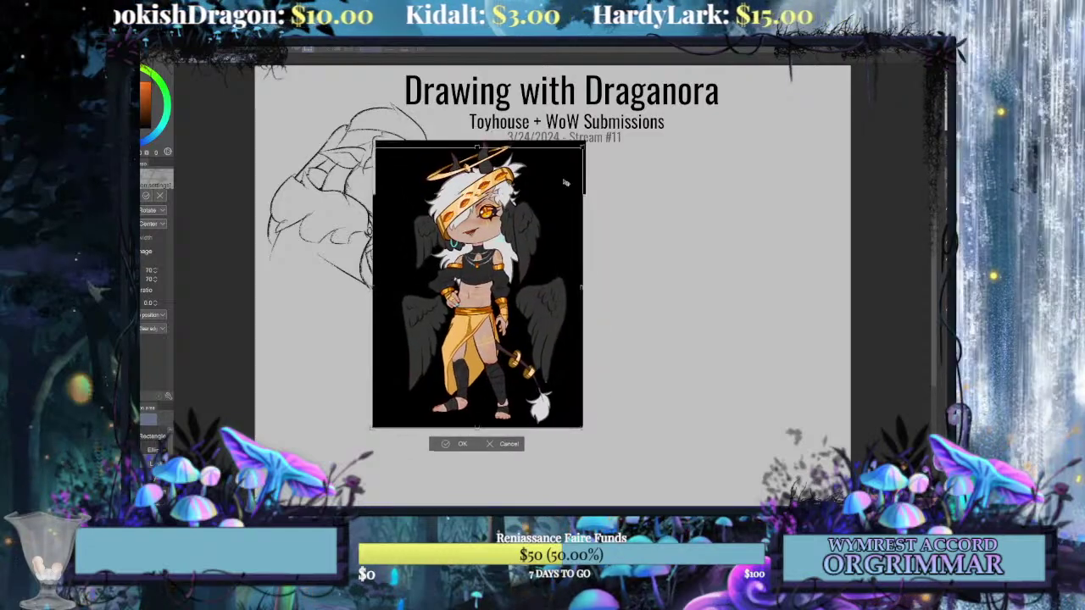
{"action": "left_click", "coordinate": [462, 444]}
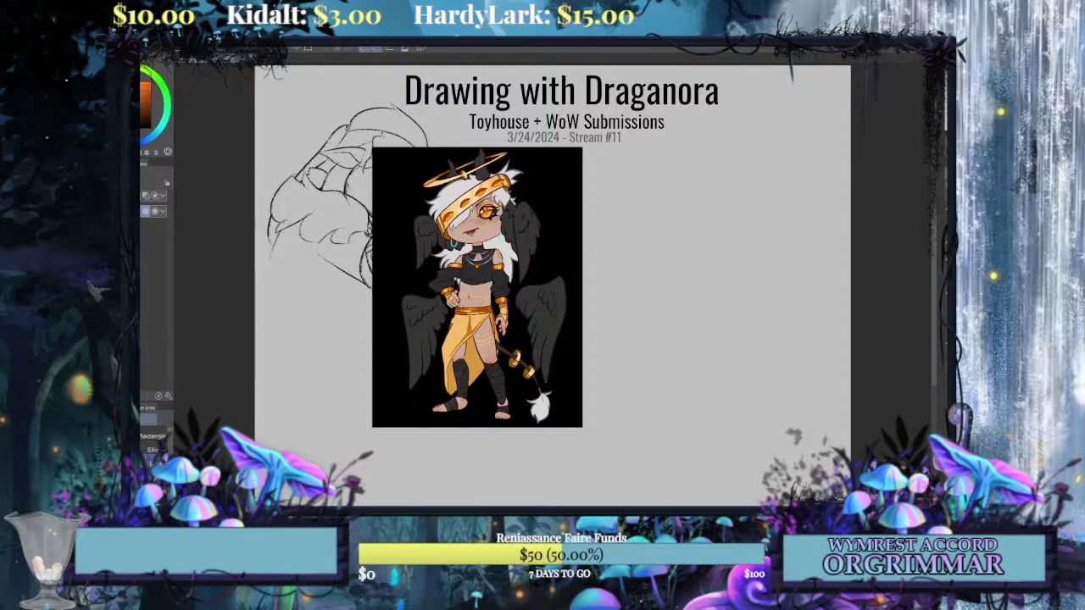
Sketch a circle for the new character's head in the empty area beside the winged character reference.
{"action": "key", "text": "p"}
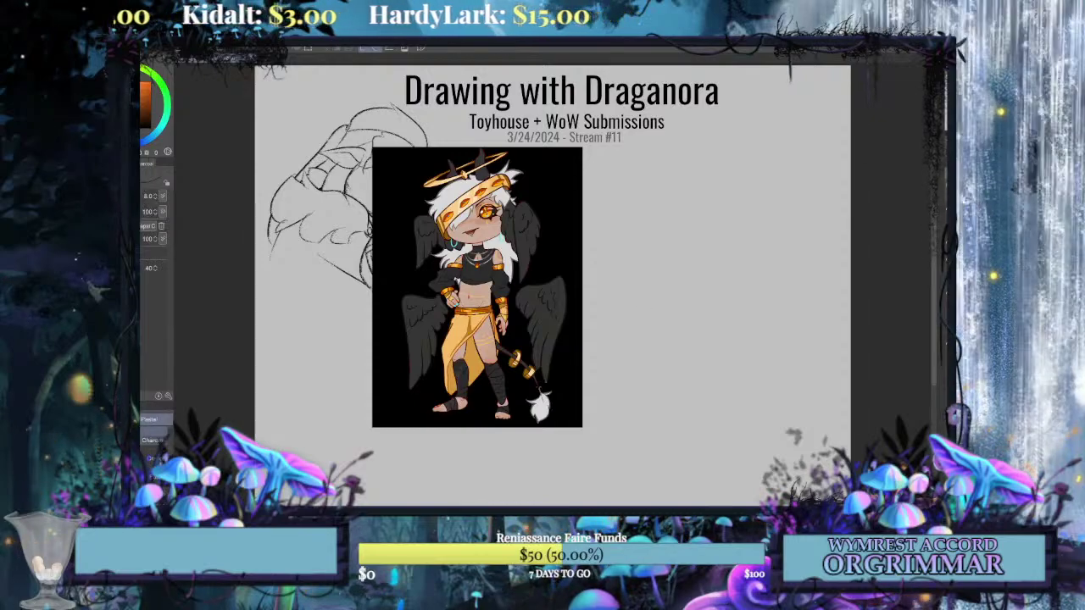
{"action": "key", "text": "ctrl+plus"}
{"action": "mouse_move", "coordinate": [678, 220]}
{"action": "left_mouse_down"}
{"action": "mouse_move", "coordinate": [577, 271]}
{"action": "mouse_move", "coordinate": [552, 270]}
{"action": "left_mouse_up"}
{"action": "mouse_move", "coordinate": [638, 213]}
{"action": "left_mouse_down"}
{"action": "mouse_move", "coordinate": [684, 278]}
{"action": "mouse_move", "coordinate": [706, 197]}
{"action": "mouse_move", "coordinate": [629, 214]}
{"action": "mouse_move", "coordinate": [692, 270]}
{"action": "mouse_move", "coordinate": [705, 178]}
{"action": "mouse_move", "coordinate": [670, 175]}
{"action": "mouse_move", "coordinate": [629, 244]}
{"action": "mouse_move", "coordinate": [719, 267]}
{"action": "mouse_move", "coordinate": [697, 178]}
{"action": "mouse_move", "coordinate": [632, 208]}
{"action": "mouse_move", "coordinate": [681, 282]}
{"action": "mouse_move", "coordinate": [726, 202]}
{"action": "mouse_move", "coordinate": [698, 180]}
{"action": "mouse_move", "coordinate": [626, 214]}
{"action": "mouse_move", "coordinate": [712, 267]}
{"action": "mouse_move", "coordinate": [729, 192]}
{"action": "mouse_move", "coordinate": [695, 178]}
{"action": "mouse_move", "coordinate": [630, 233]}
{"action": "mouse_move", "coordinate": [707, 285]}
{"action": "mouse_move", "coordinate": [729, 198]}
{"action": "mouse_move", "coordinate": [650, 200]}
{"action": "mouse_move", "coordinate": [669, 184]}
{"action": "mouse_move", "coordinate": [661, 270]}
{"action": "mouse_move", "coordinate": [739, 251]}
{"action": "mouse_move", "coordinate": [665, 188]}
{"action": "mouse_move", "coordinate": [635, 215]}
{"action": "mouse_move", "coordinate": [697, 268]}
{"action": "mouse_move", "coordinate": [716, 186]}
{"action": "mouse_move", "coordinate": [645, 185]}
{"action": "mouse_move", "coordinate": [627, 227]}
{"action": "mouse_move", "coordinate": [691, 275]}
{"action": "mouse_move", "coordinate": [704, 197]}
{"action": "mouse_move", "coordinate": [659, 188]}
{"action": "mouse_move", "coordinate": [647, 278]}
{"action": "mouse_move", "coordinate": [715, 263]}
{"action": "mouse_move", "coordinate": [687, 183]}
{"action": "mouse_move", "coordinate": [654, 177]}
{"action": "mouse_move", "coordinate": [624, 255]}
{"action": "mouse_move", "coordinate": [721, 245]}
{"action": "mouse_move", "coordinate": [678, 178]}
{"action": "left_mouse_up"}
{"action": "key", "text": "ctrl+z"}
{"action": "key", "text": "ctrl+z"}
{"action": "key", "text": "ctrl+z"}
{"action": "key", "text": "ctrl+z"}
{"action": "key", "text": "ctrl+z"}
{"action": "key", "text": "ctrl+z"}
{"action": "key", "text": "ctrl+z"}
{"action": "key", "text": "ctrl+z"}
{"action": "key", "text": "ctrl+z"}
{"action": "key", "text": "ctrl+z"}
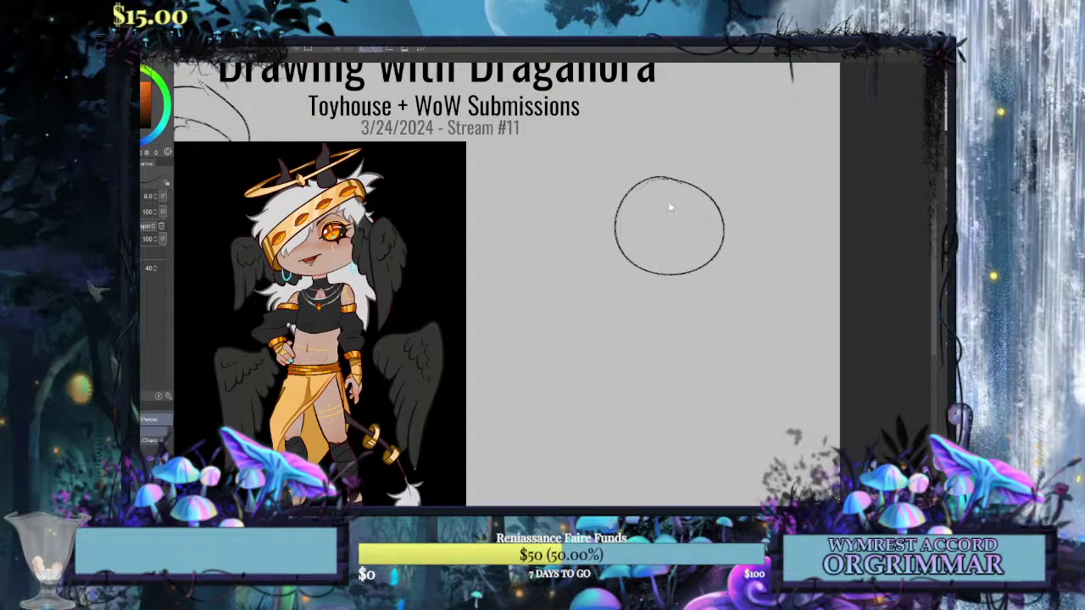
Transform the head circle to be narrower and rounder, with a -0.6° rotation.
{"action": "key", "text": "ctrl+t"}
{"action": "left_click_drag", "start_coordinate": [747, 225], "coordinate": [703, 250]}
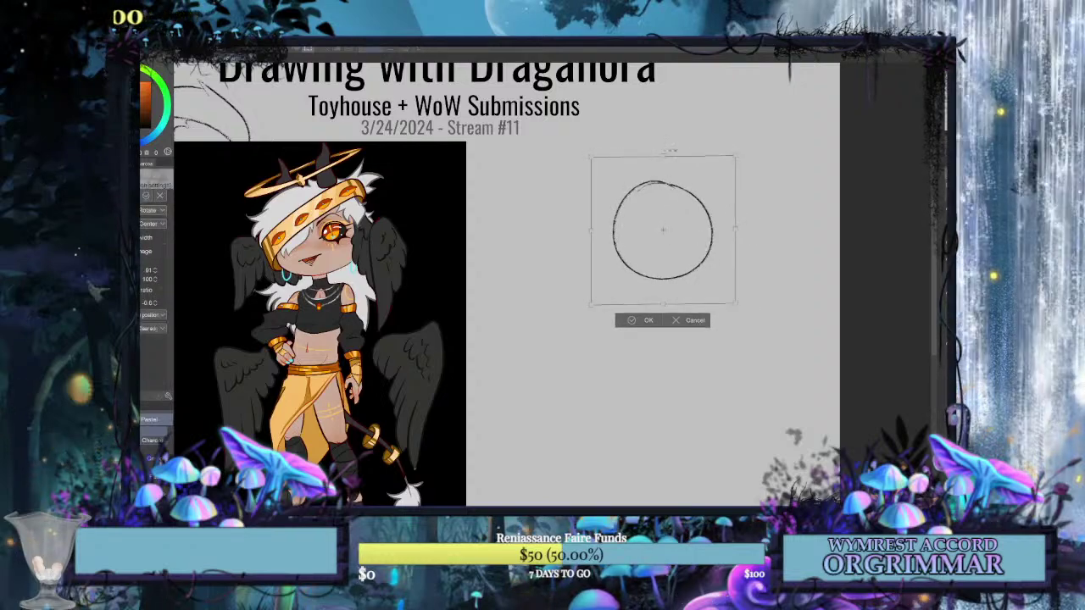
{"action": "left_click_drag", "start_coordinate": [665, 157], "coordinate": [668, 157]}
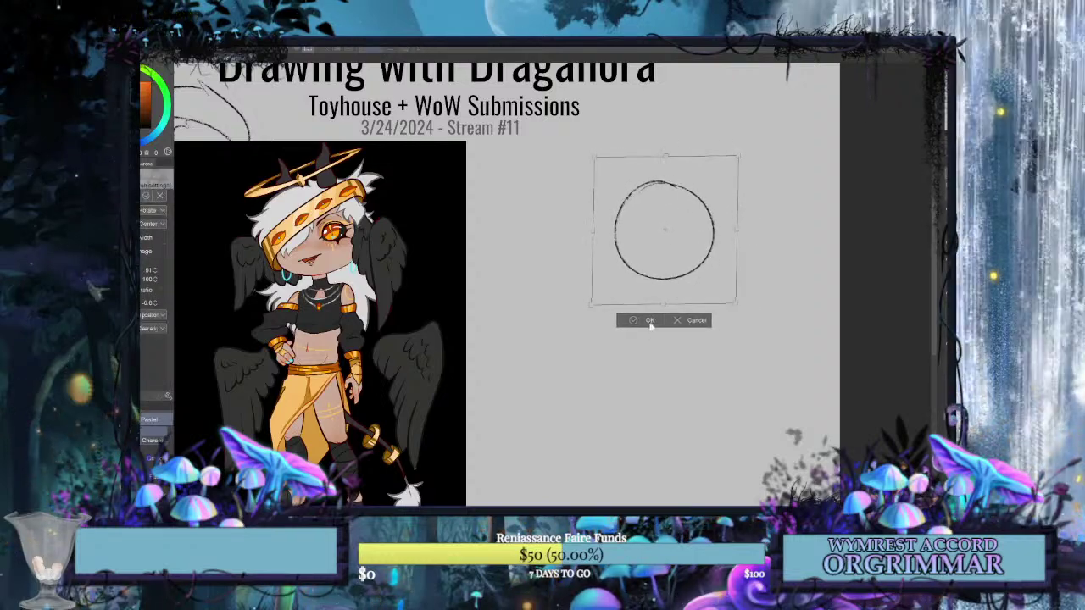
{"action": "left_click", "coordinate": [649, 321]}
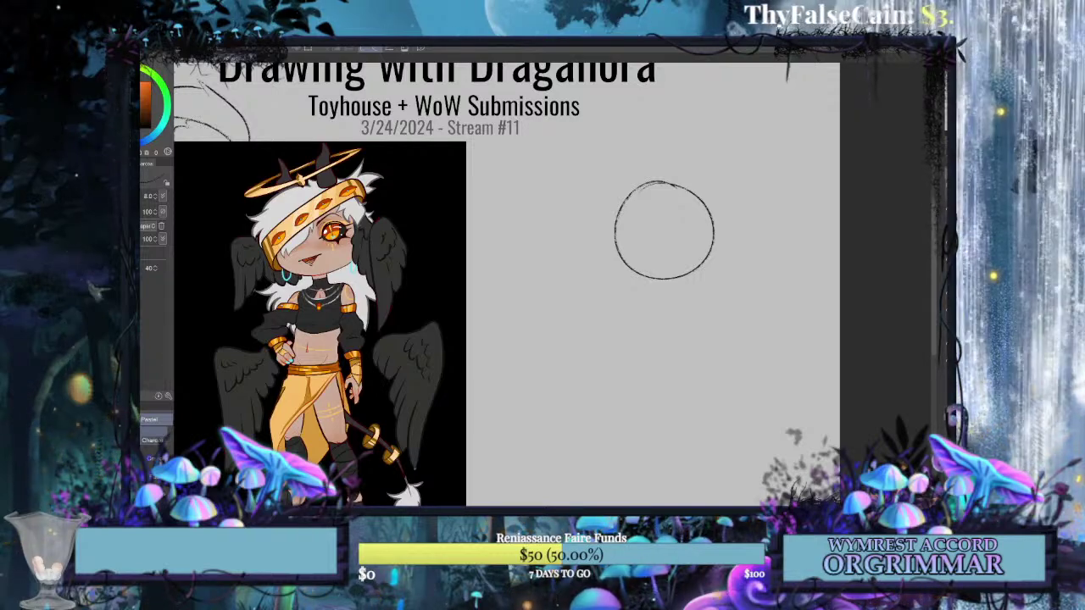
Draw the cheek and jaw lines below the head circle, tapering to a pointed chin slightly off-centre.
{"action": "key", "text": "ctrl+plus"}
{"action": "mouse_move", "coordinate": [720, 198]}
{"action": "left_mouse_down"}
{"action": "mouse_move", "coordinate": [765, 204]}
{"action": "mouse_move", "coordinate": [731, 182]}
{"action": "left_mouse_up"}
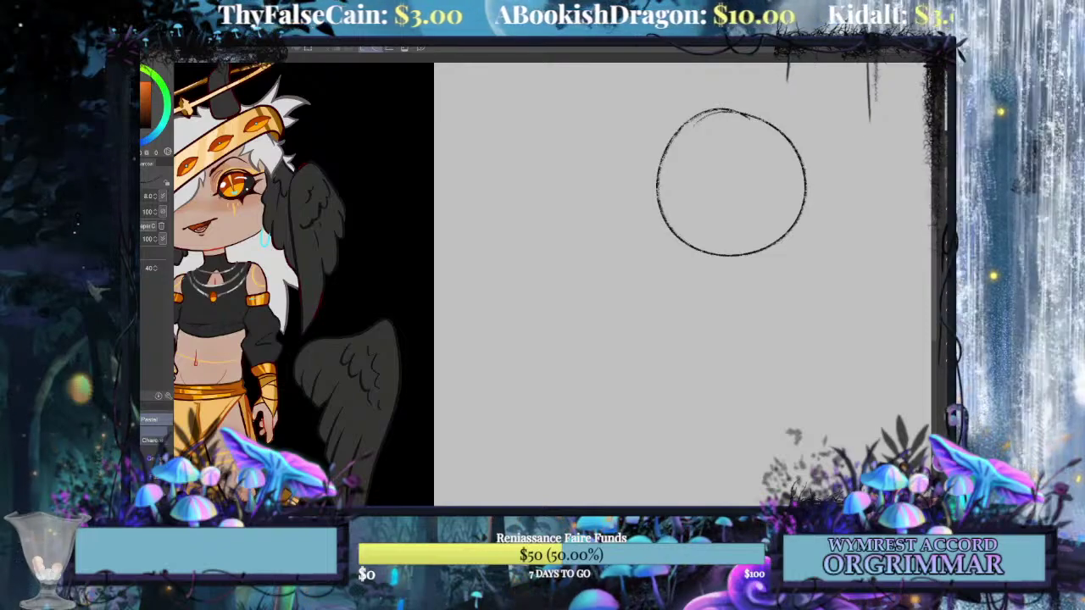
{"action": "mouse_move", "coordinate": [627, 254]}
{"action": "left_mouse_down"}
{"action": "mouse_move", "coordinate": [789, 301]}
{"action": "mouse_move", "coordinate": [623, 266]}
{"action": "left_mouse_up"}
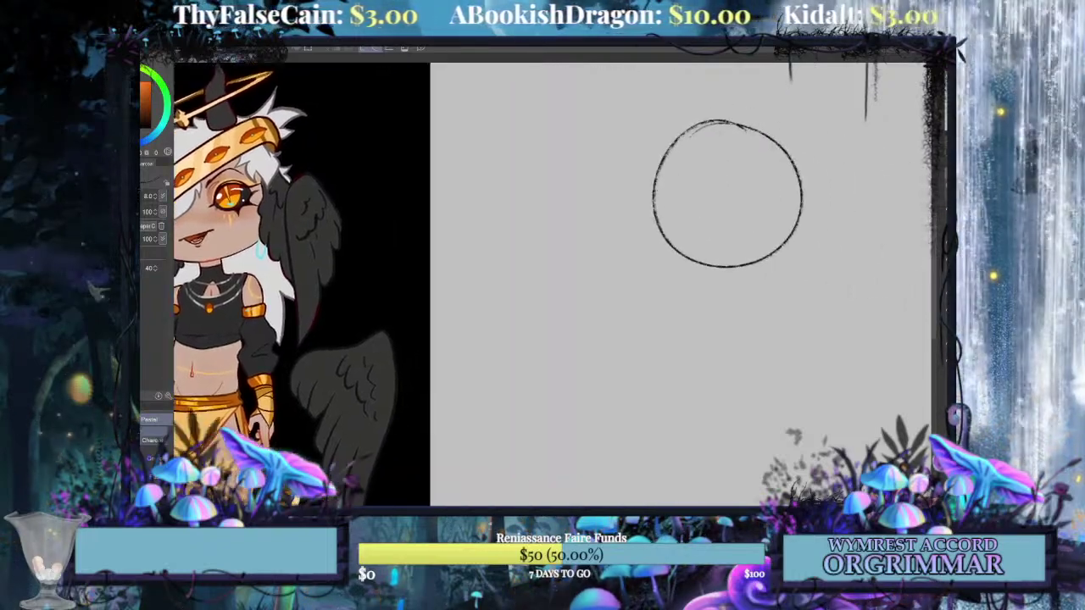
{"action": "mouse_move", "coordinate": [659, 220]}
{"action": "left_mouse_down"}
{"action": "mouse_move", "coordinate": [661, 287]}
{"action": "mouse_move", "coordinate": [695, 322]}
{"action": "mouse_move", "coordinate": [653, 250]}
{"action": "mouse_move", "coordinate": [703, 327]}
{"action": "mouse_move", "coordinate": [725, 324]}
{"action": "mouse_move", "coordinate": [781, 274]}
{"action": "left_mouse_up"}
{"action": "key", "text": "ctrl+z"}
{"action": "key", "text": "ctrl+z"}
{"action": "key", "text": "ctrl+z"}
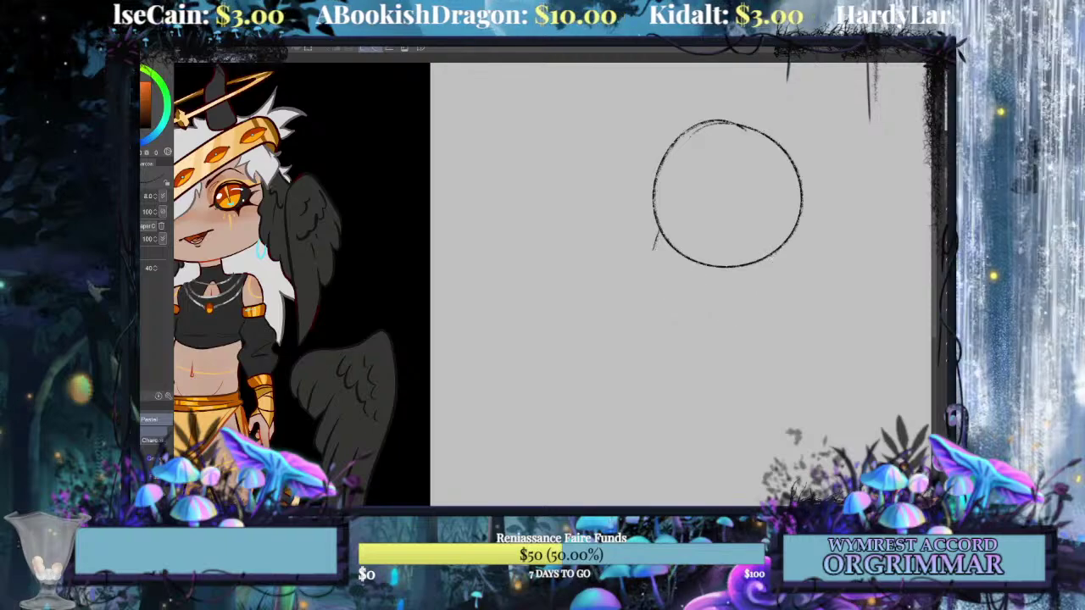
{"action": "mouse_move", "coordinate": [653, 253]}
{"action": "left_mouse_down"}
{"action": "mouse_move", "coordinate": [705, 346]}
{"action": "mouse_move", "coordinate": [778, 259]}
{"action": "mouse_move", "coordinate": [744, 307]}
{"action": "mouse_move", "coordinate": [768, 268]}
{"action": "left_mouse_up"}
{"action": "key", "text": "ctrl+z"}
{"action": "mouse_move", "coordinate": [704, 346]}
{"action": "left_mouse_down"}
{"action": "mouse_move", "coordinate": [742, 327]}
{"action": "mouse_move", "coordinate": [779, 273]}
{"action": "left_mouse_up"}
{"action": "key", "text": "ctrl+z"}
{"action": "mouse_move", "coordinate": [704, 344]}
{"action": "left_mouse_down"}
{"action": "mouse_move", "coordinate": [758, 306]}
{"action": "mouse_move", "coordinate": [778, 265]}
{"action": "left_mouse_up"}
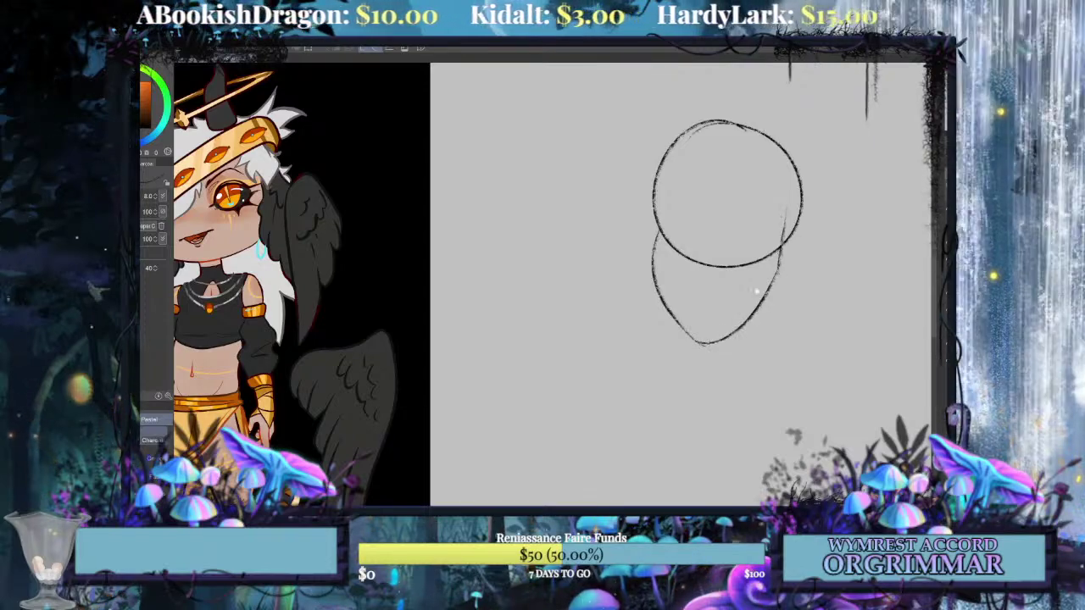
Transform the jaw outline to be slightly narrower under the head circle.
{"action": "key", "text": "ctrl+t"}
{"action": "left_click_drag", "start_coordinate": [824, 277], "coordinate": [798, 293]}
{"action": "key", "text": "Return"}
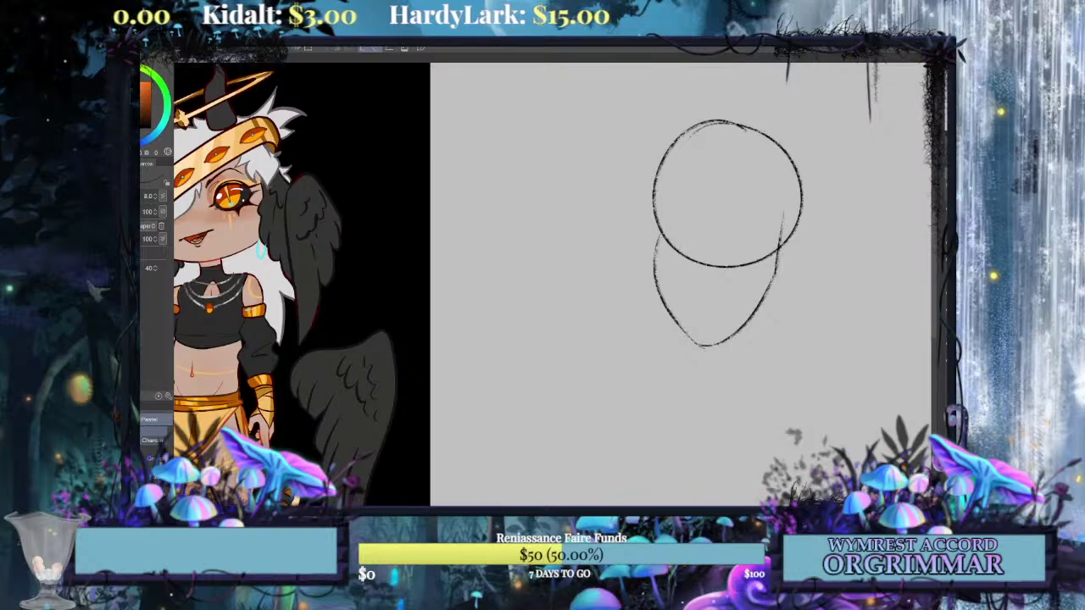
Draw a small tilted oval inside the lower part of the head circle, near its edge on the side away from the reference.
{"action": "mouse_move", "coordinate": [359, 292]}
{"action": "left_mouse_down"}
{"action": "mouse_move", "coordinate": [531, 340]}
{"action": "mouse_move", "coordinate": [469, 319]}
{"action": "left_mouse_up"}
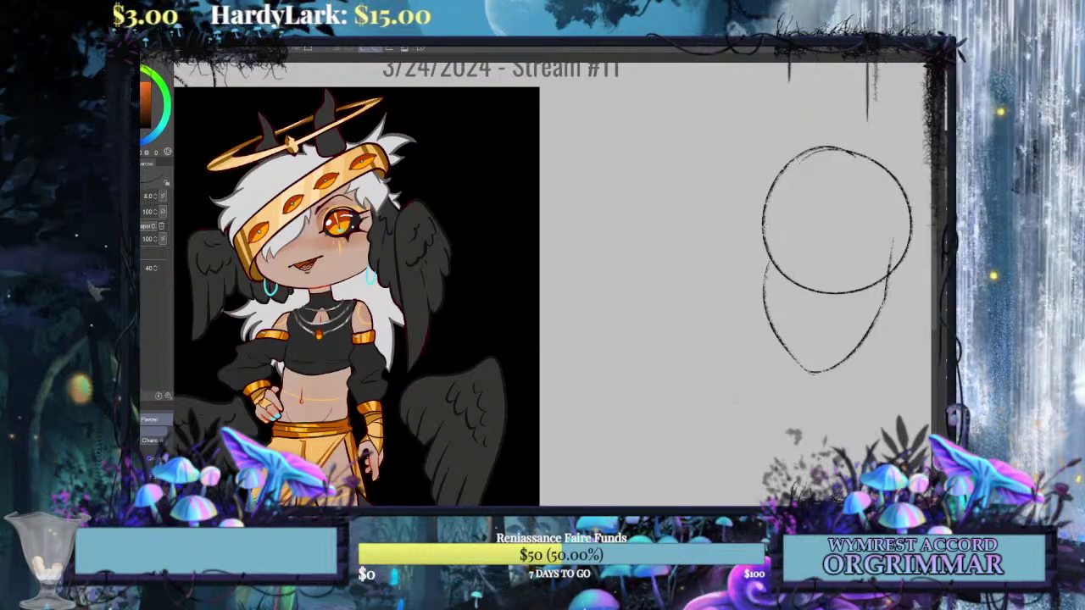
{"action": "left_click_drag", "start_coordinate": [746, 280], "coordinate": [602, 272]}
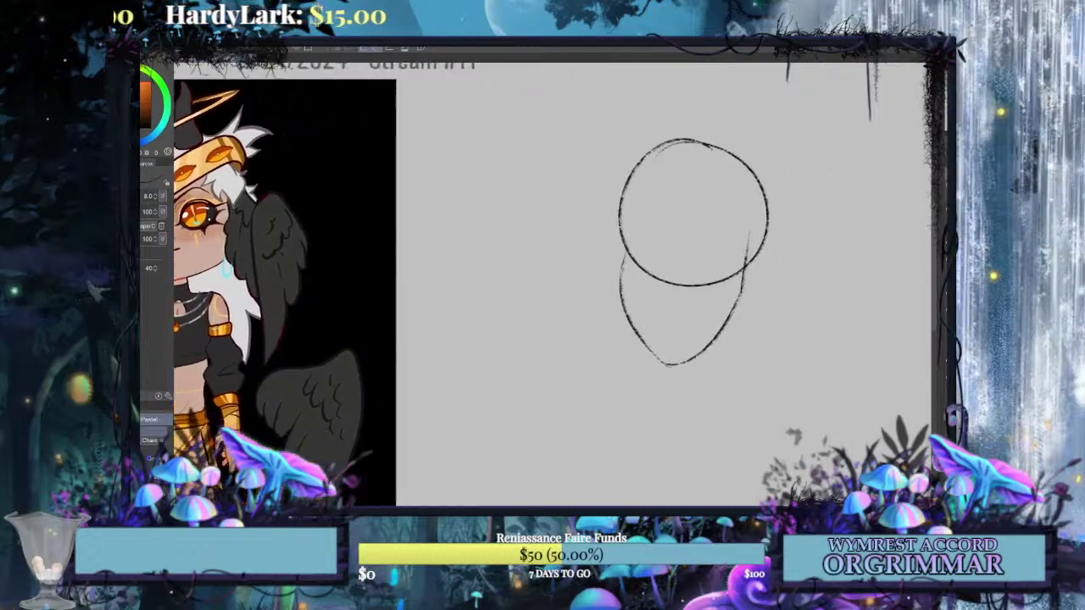
{"action": "mouse_move", "coordinate": [693, 256]}
{"action": "left_mouse_down"}
{"action": "mouse_move", "coordinate": [739, 260]}
{"action": "mouse_move", "coordinate": [692, 253]}
{"action": "mouse_move", "coordinate": [735, 262]}
{"action": "mouse_move", "coordinate": [726, 278]}
{"action": "mouse_move", "coordinate": [732, 249]}
{"action": "mouse_move", "coordinate": [700, 222]}
{"action": "mouse_move", "coordinate": [734, 261]}
{"action": "mouse_move", "coordinate": [732, 246]}
{"action": "mouse_move", "coordinate": [699, 265]}
{"action": "left_mouse_up"}
{"action": "key", "text": "ctrl+z"}
{"action": "key", "text": "ctrl+z"}
{"action": "key", "text": "ctrl+z"}
{"action": "key", "text": "ctrl+z"}
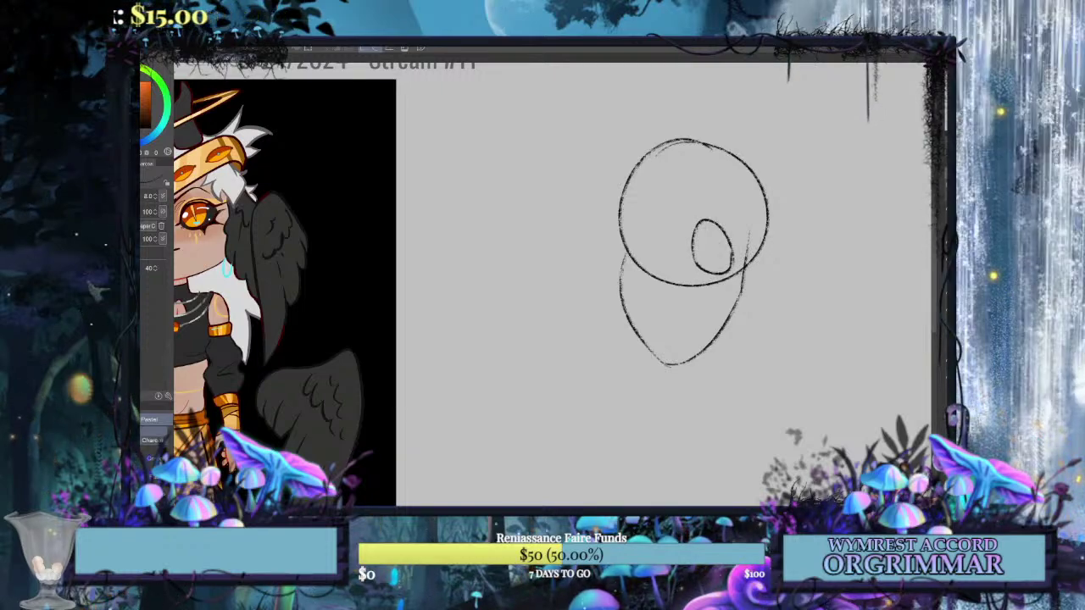
{"action": "key", "text": "ctrl+t"}
{"action": "left_click", "coordinate": [743, 329]}
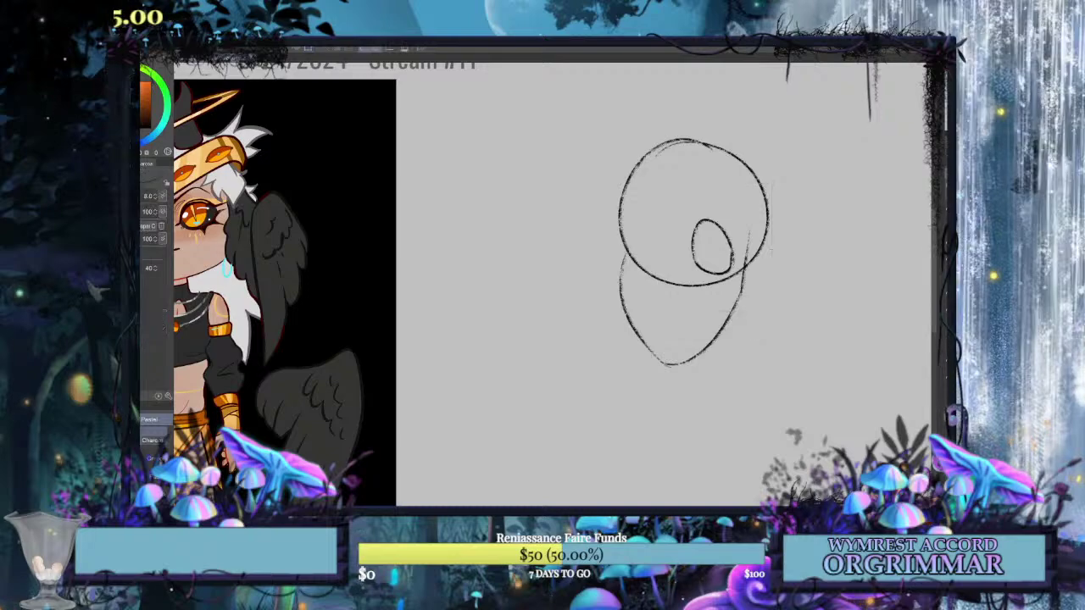
Redraw the eye oval low inside the head circle, and transform it to 104% width with a -0.7° rotation.
{"action": "key", "text": "ctrl+z"}
{"action": "key", "text": "ctrl+z"}
{"action": "mouse_move", "coordinate": [690, 250]}
{"action": "left_mouse_down"}
{"action": "mouse_move", "coordinate": [695, 213]}
{"action": "mouse_move", "coordinate": [731, 252]}
{"action": "left_mouse_up"}
{"action": "key", "text": "ctrl+z"}
{"action": "key", "text": "ctrl+z"}
{"action": "key", "text": "ctrl+t"}
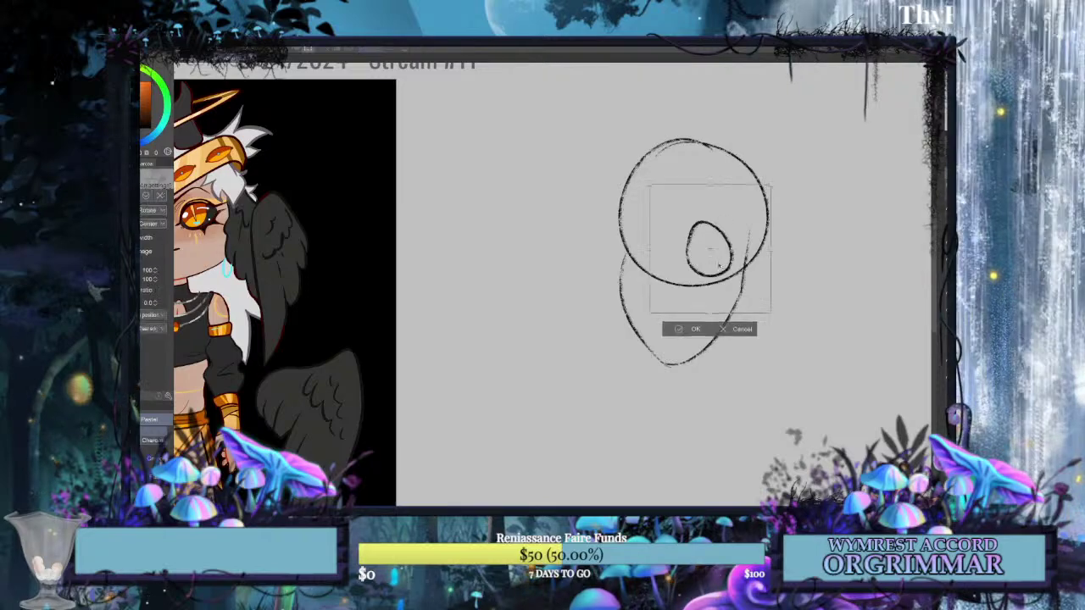
{"action": "mouse_move", "coordinate": [726, 270]}
{"action": "left_mouse_down"}
{"action": "mouse_move", "coordinate": [774, 251]}
{"action": "mouse_move", "coordinate": [743, 278]}
{"action": "left_mouse_up"}
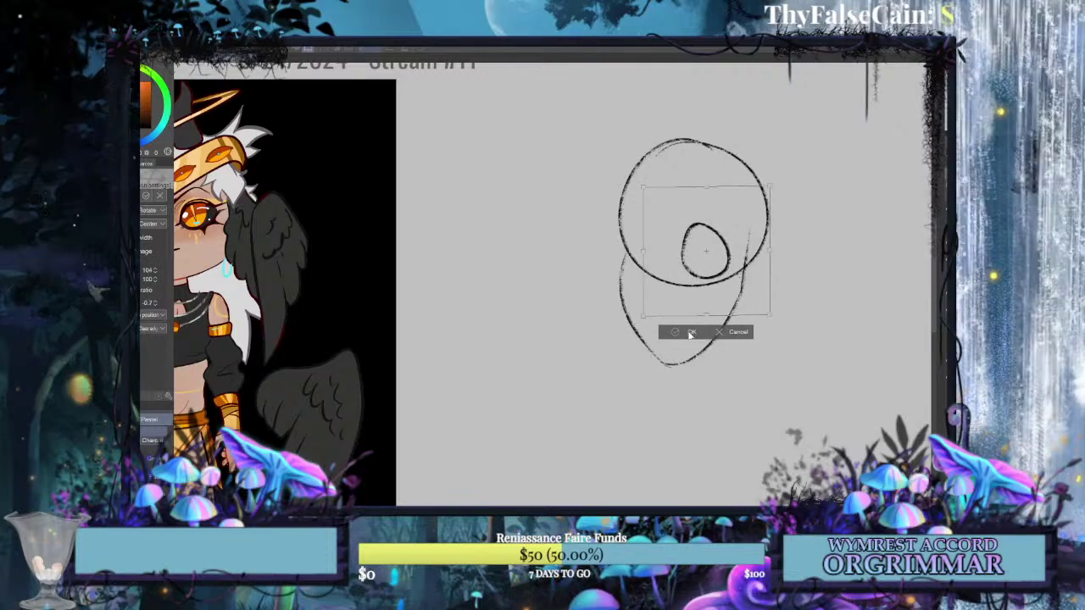
{"action": "left_click", "coordinate": [689, 334]}
Place a mirrored copy of the eye oval on the other side of the face, narrowed to about 65% width and slightly rotated.
{"action": "key", "text": "ctrl+t"}
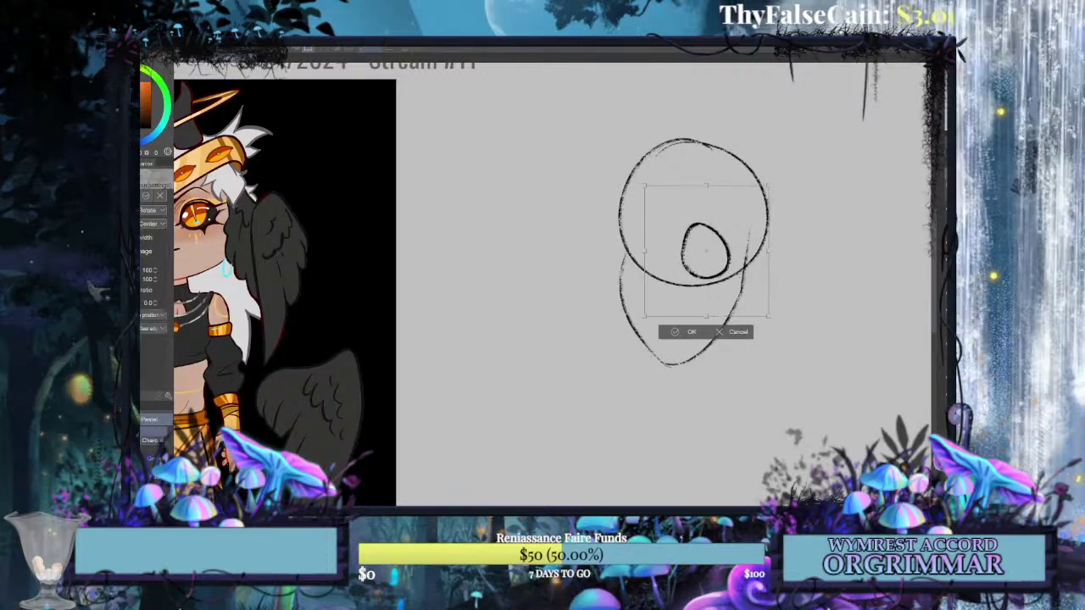
{"action": "left_click", "coordinate": [105, 195]}
{"action": "left_click_drag", "start_coordinate": [758, 275], "coordinate": [683, 250]}
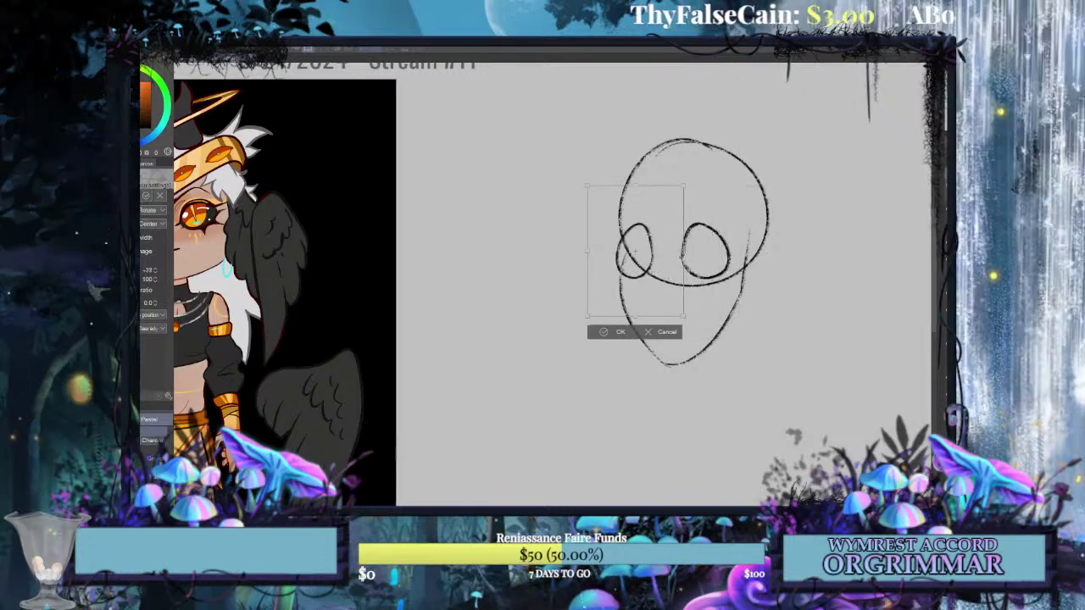
{"action": "left_click_drag", "start_coordinate": [663, 290], "coordinate": [684, 316]}
{"action": "left_click_drag", "start_coordinate": [682, 250], "coordinate": [685, 249]}
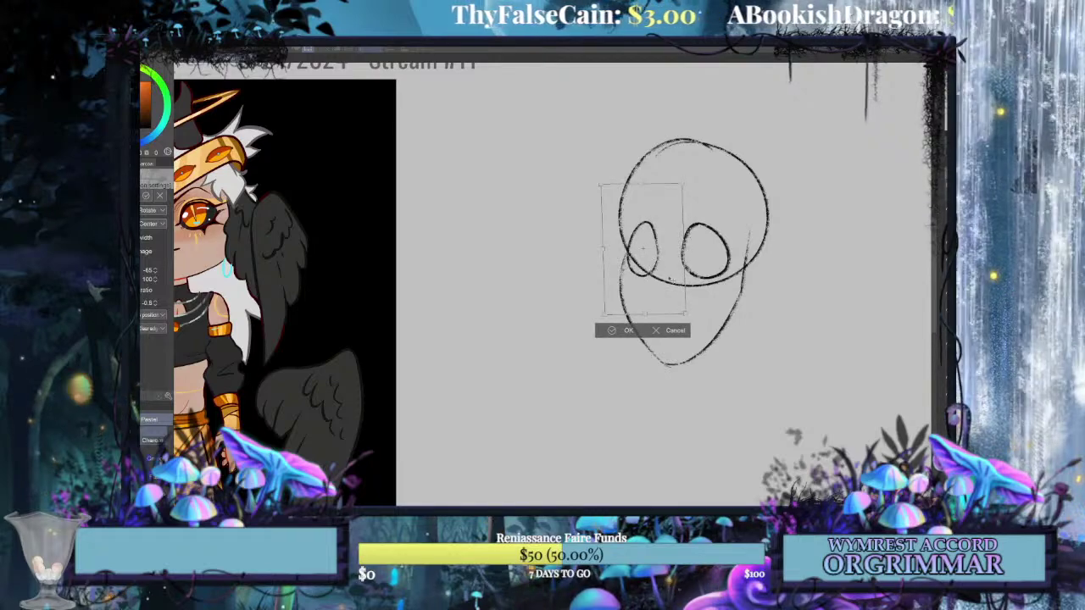
{"action": "left_click", "coordinate": [626, 332]}
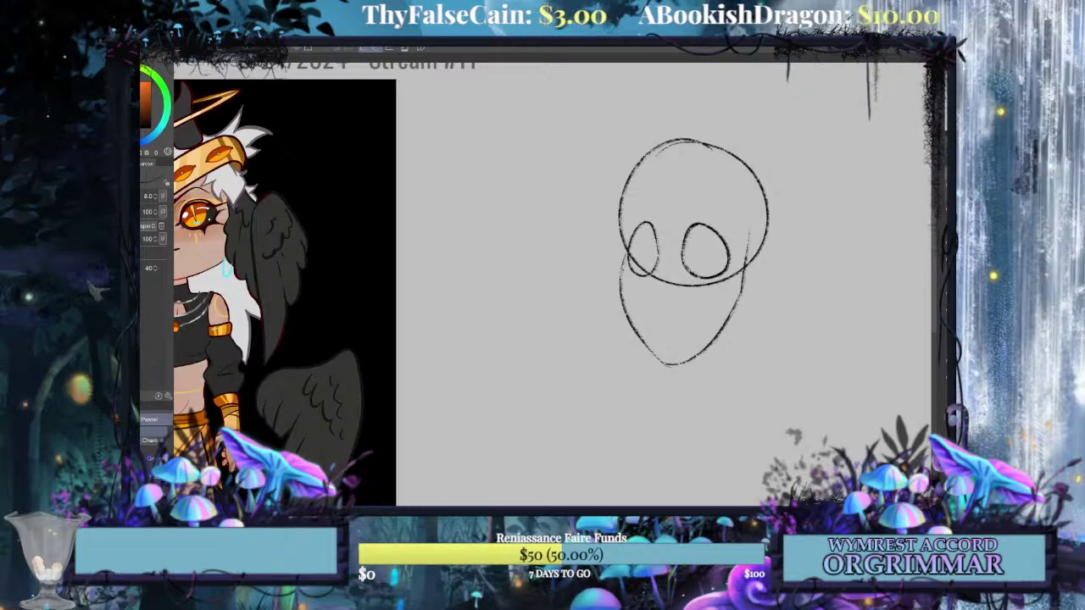
Draw a small narrow pupil inside the larger eye oval, toward its outer side.
{"action": "mouse_move", "coordinate": [661, 272]}
{"action": "left_mouse_down"}
{"action": "mouse_move", "coordinate": [721, 275]}
{"action": "mouse_move", "coordinate": [602, 248]}
{"action": "left_mouse_up"}
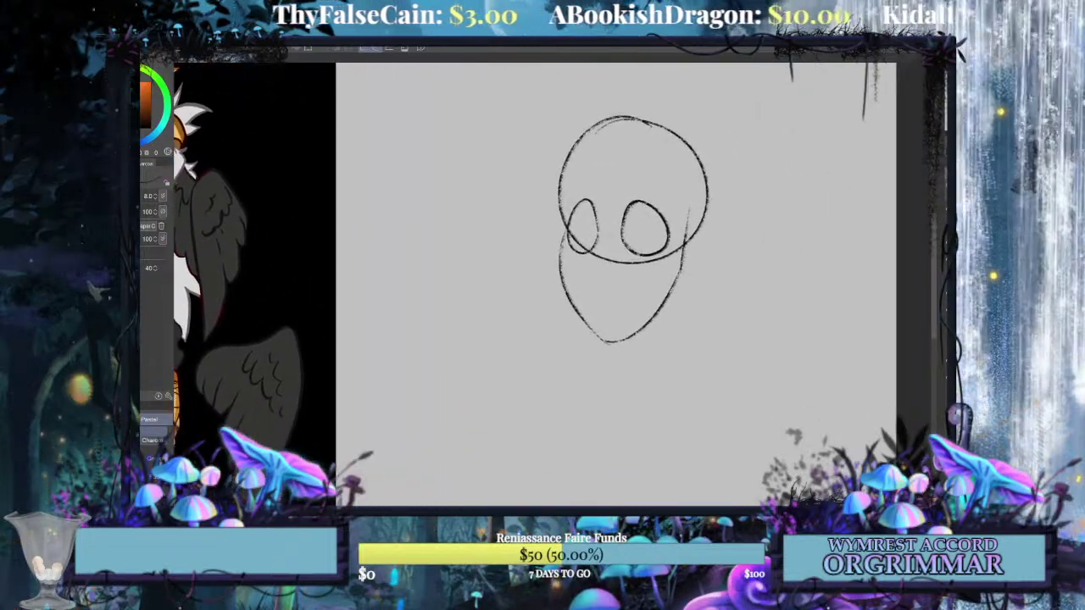
{"action": "left_click_drag", "start_coordinate": [649, 207], "coordinate": [644, 235]}
{"action": "key", "text": "ctrl+z"}
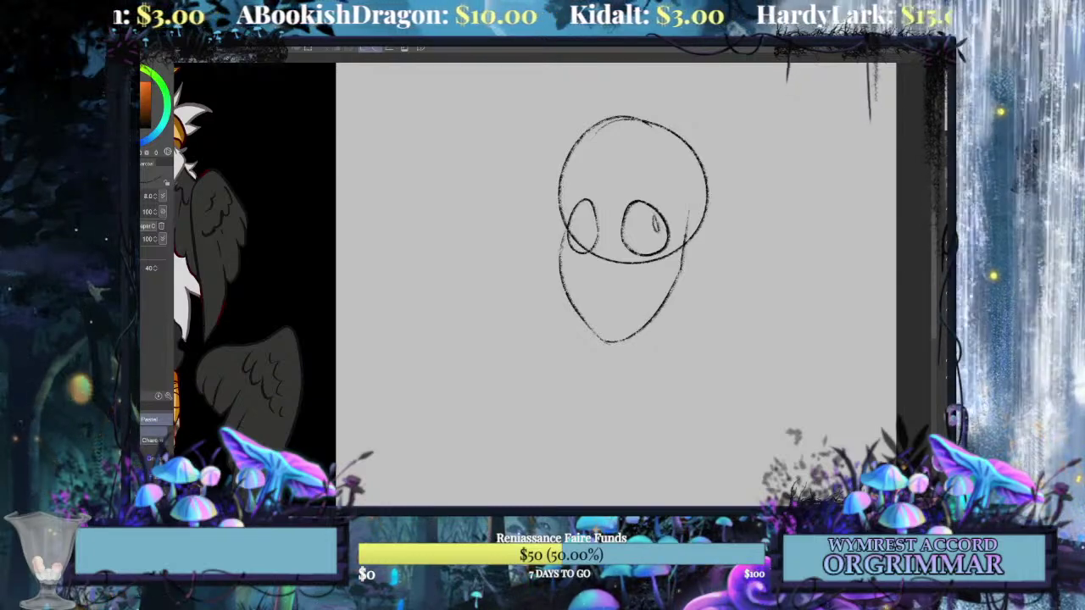
{"action": "left_click_drag", "start_coordinate": [542, 288], "coordinate": [607, 338]}
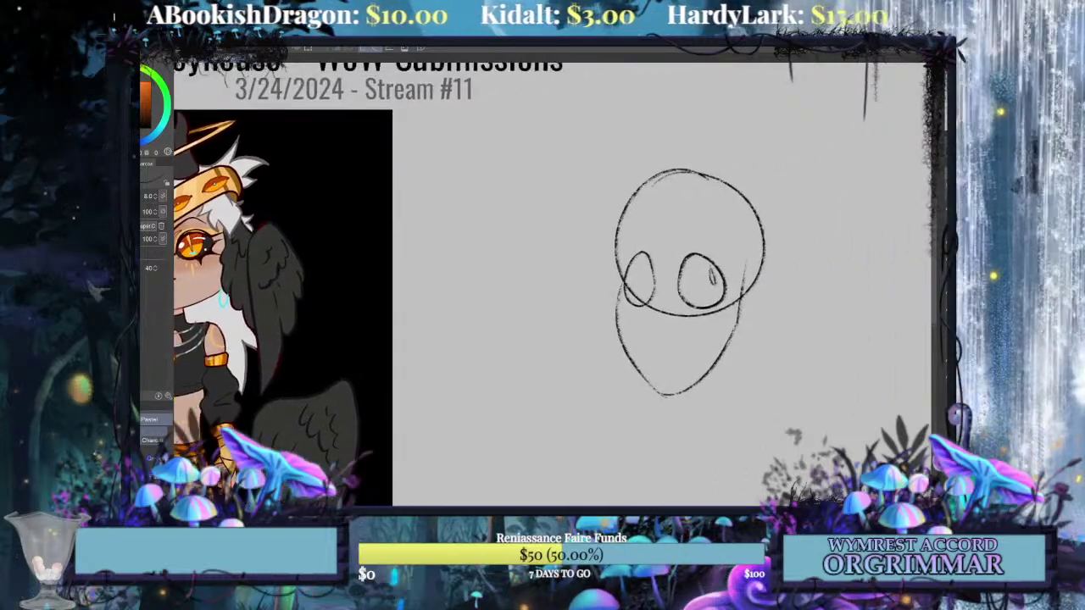
{"action": "left_click_drag", "start_coordinate": [676, 249], "coordinate": [758, 242]}
{"action": "key", "text": "ctrl+z"}
{"action": "key", "text": "ctrl+z"}
{"action": "left_click_drag", "start_coordinate": [669, 256], "coordinate": [749, 254]}
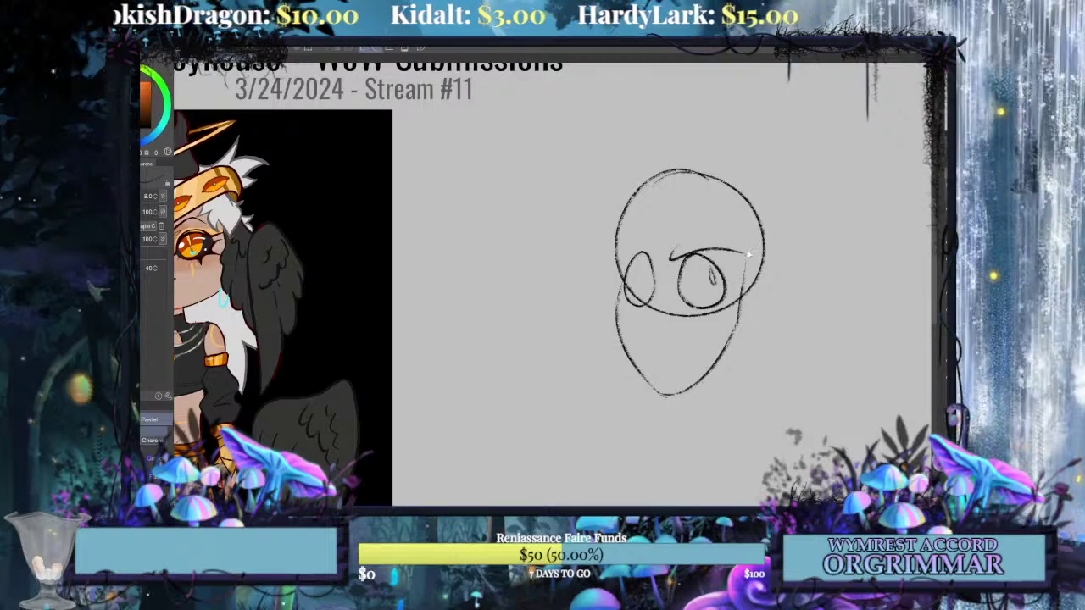
{"action": "key", "text": "ctrl+z"}
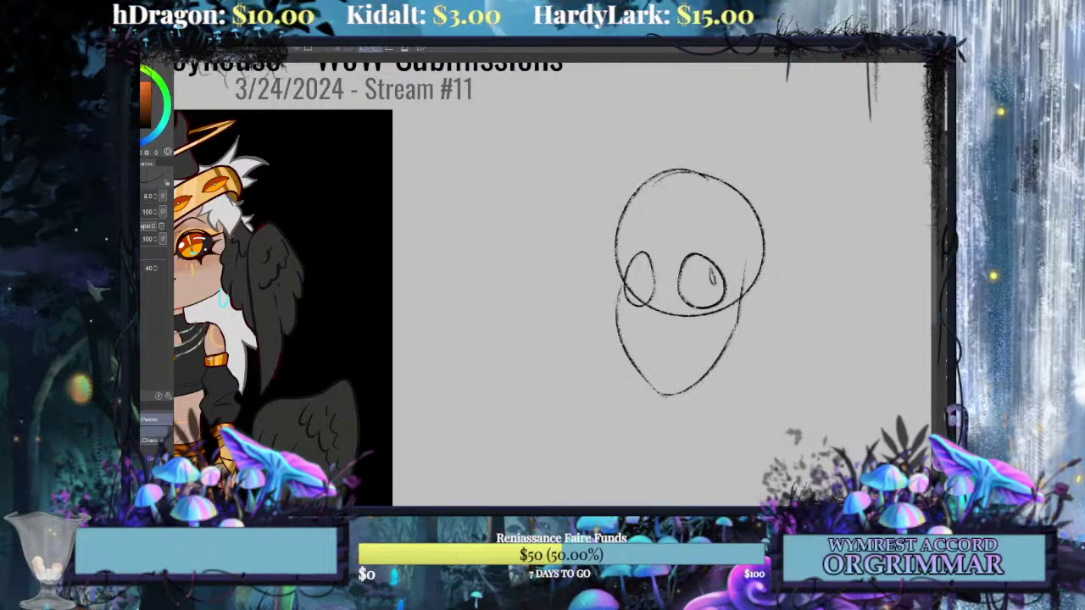
Draw a thick upper lid line across the larger eye and a long slanted eyebrow above it.
{"action": "mouse_move", "coordinate": [674, 278]}
{"action": "left_mouse_down"}
{"action": "mouse_move", "coordinate": [734, 268]}
{"action": "mouse_move", "coordinate": [664, 273]}
{"action": "left_mouse_up"}
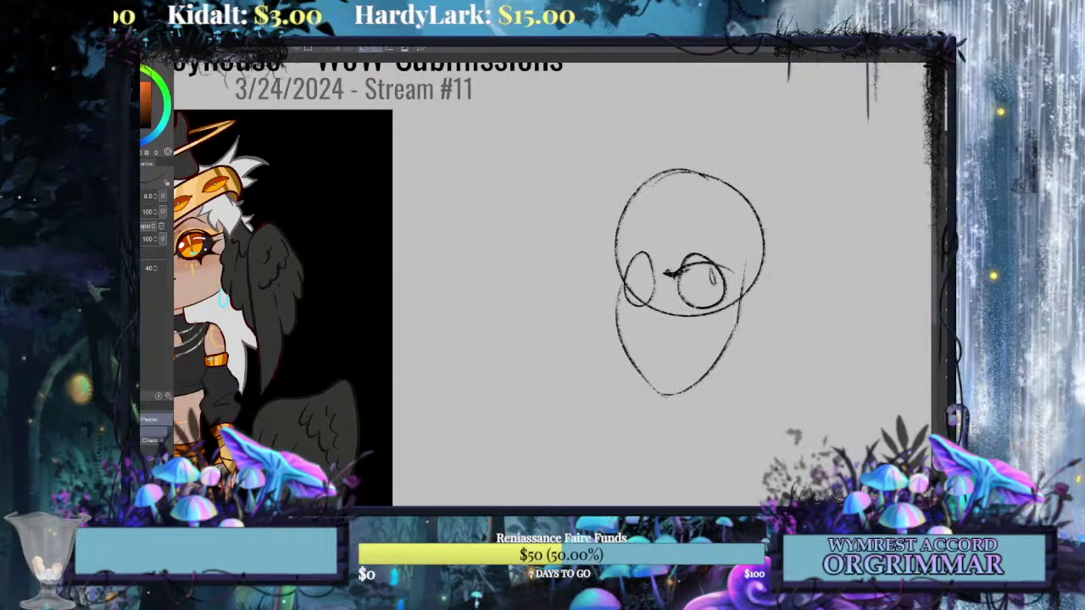
{"action": "left_click_drag", "start_coordinate": [667, 274], "coordinate": [705, 262]}
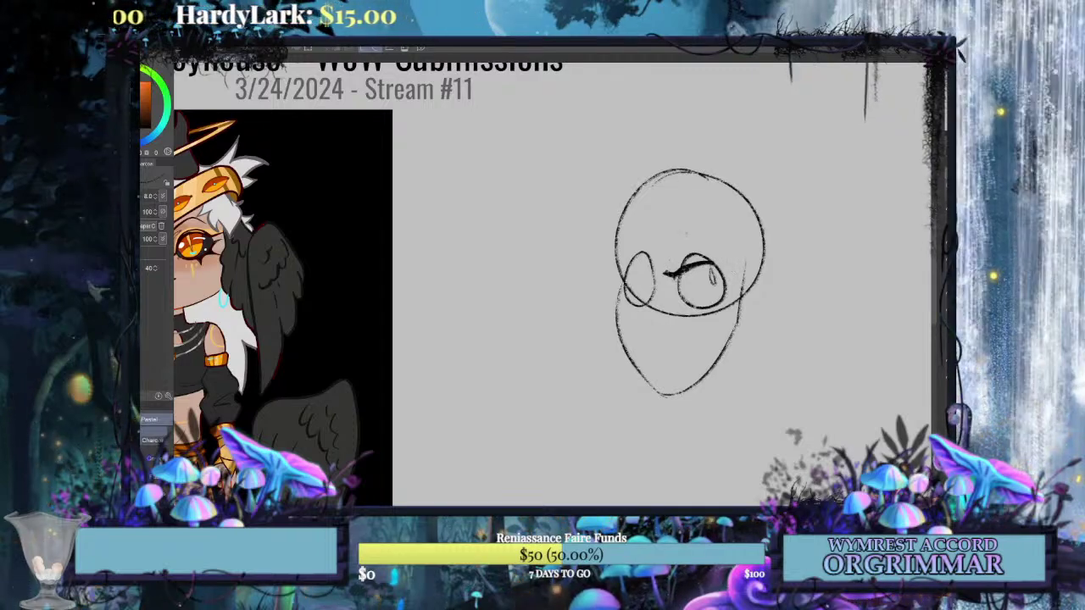
{"action": "mouse_move", "coordinate": [669, 288]}
{"action": "left_mouse_down"}
{"action": "mouse_move", "coordinate": [764, 265]}
{"action": "mouse_move", "coordinate": [654, 276]}
{"action": "mouse_move", "coordinate": [751, 245]}
{"action": "left_mouse_up"}
{"action": "key", "text": "ctrl+z"}
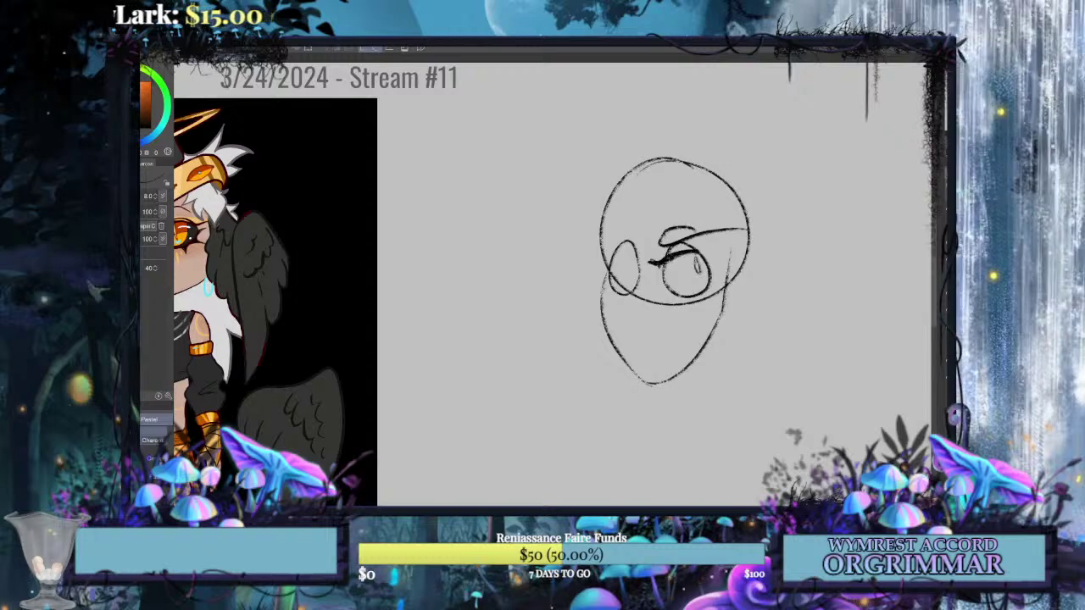
{"action": "left_click_drag", "start_coordinate": [670, 288], "coordinate": [734, 269]}
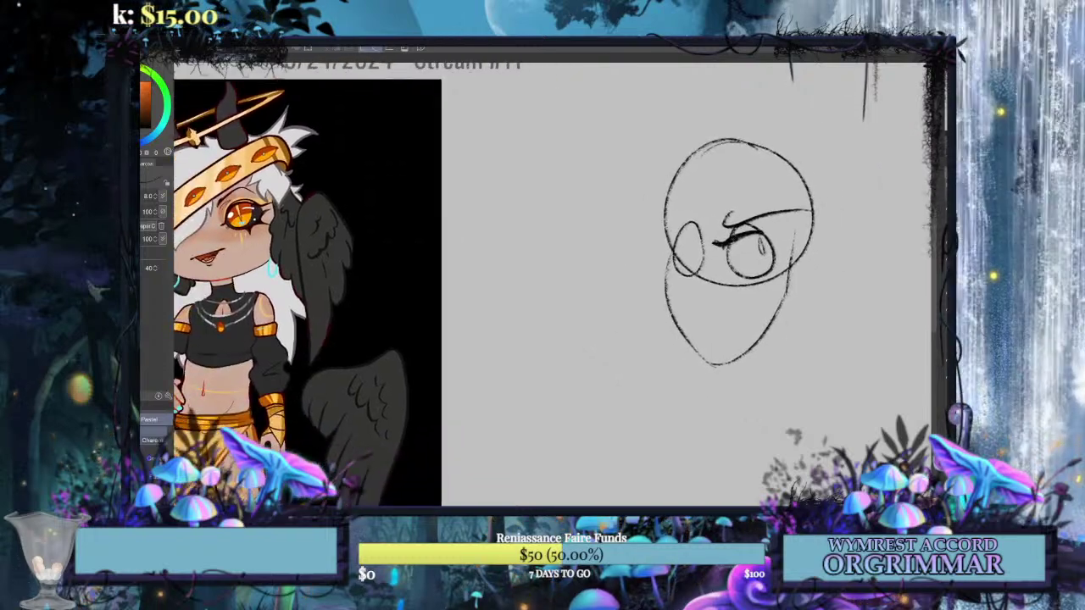
{"action": "key", "text": "ctrl+z"}
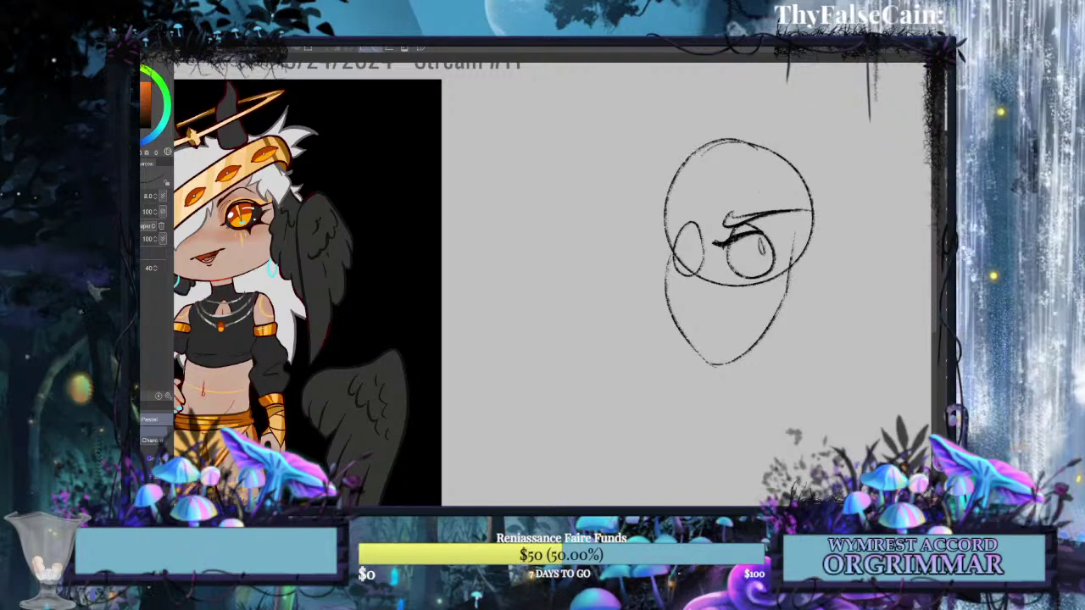
Remove the upper lid stroke and redraw it as a flatter line across the top of the larger eye.
{"action": "key", "text": "ctrl+z"}
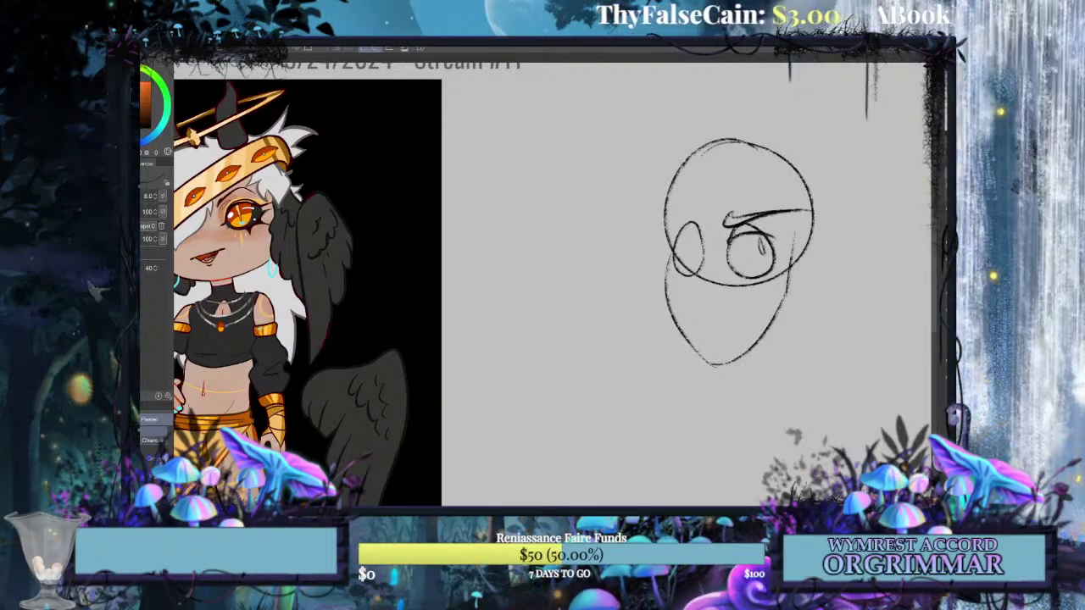
{"action": "left_click_drag", "start_coordinate": [729, 241], "coordinate": [774, 236]}
{"action": "key", "text": "ctrl+z"}
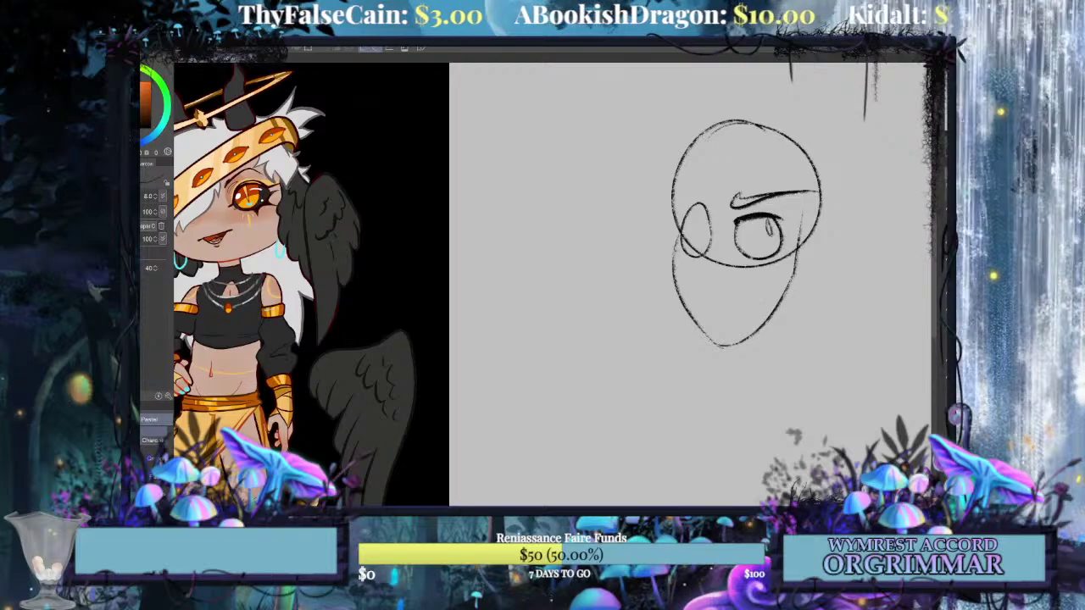
Select the larger eye with a rectangular selection and transform it to be slightly shorter beneath the eyebrow.
{"action": "key", "text": "m"}
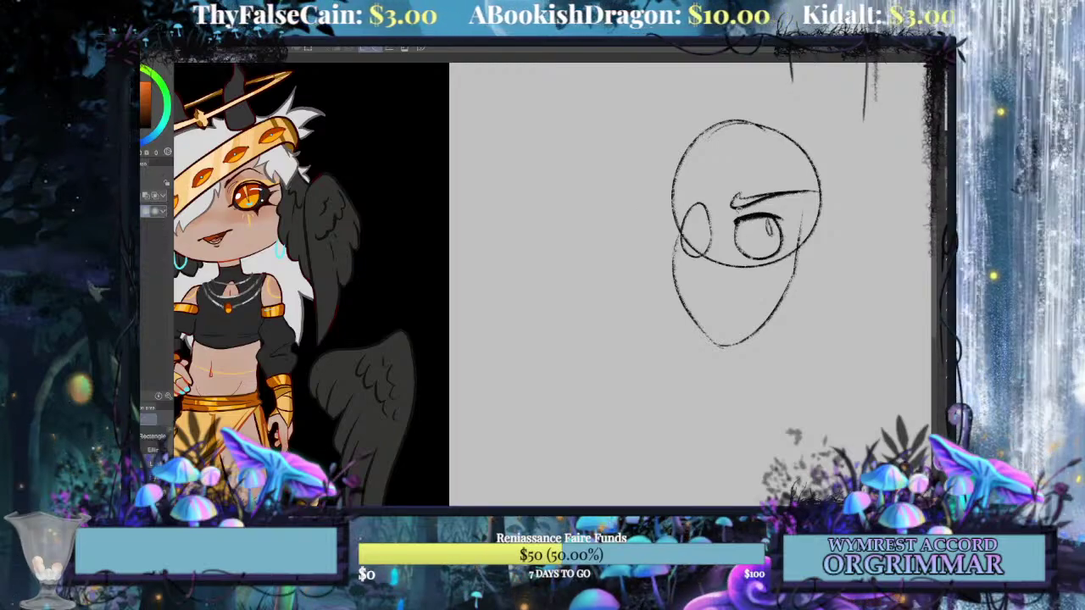
{"action": "mouse_move", "coordinate": [729, 254]}
{"action": "left_mouse_down"}
{"action": "mouse_move", "coordinate": [784, 211]}
{"action": "mouse_move", "coordinate": [760, 225]}
{"action": "mouse_move", "coordinate": [762, 242]}
{"action": "mouse_move", "coordinate": [813, 240]}
{"action": "left_mouse_up"}
{"action": "key", "text": "ctrl+t"}
{"action": "left_click_drag", "start_coordinate": [786, 258], "coordinate": [786, 261]}
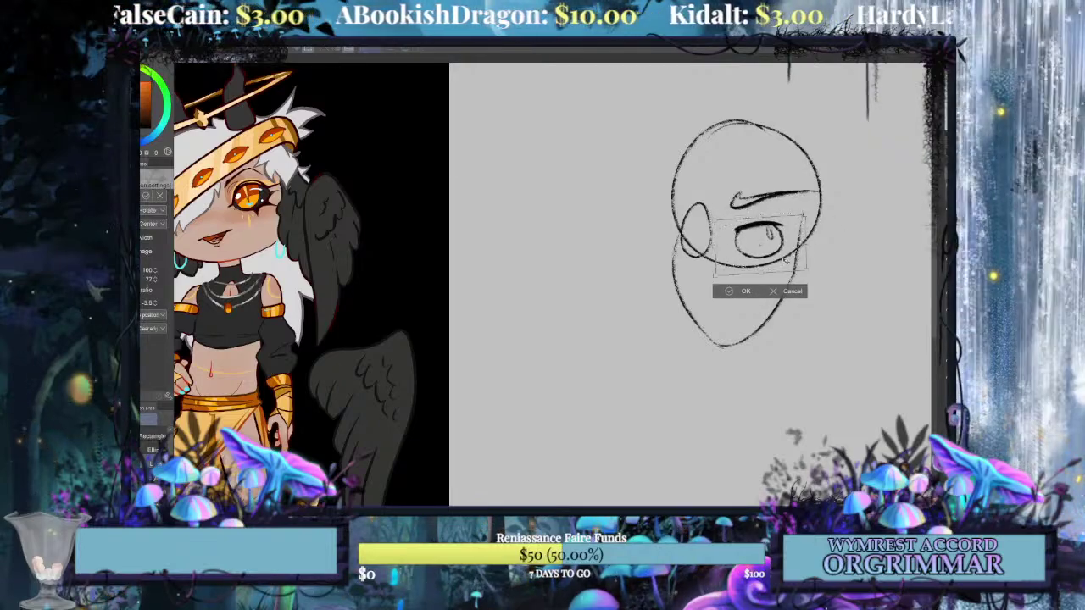
{"action": "left_click", "coordinate": [793, 289]}
{"action": "key", "text": "ctrl+t"}
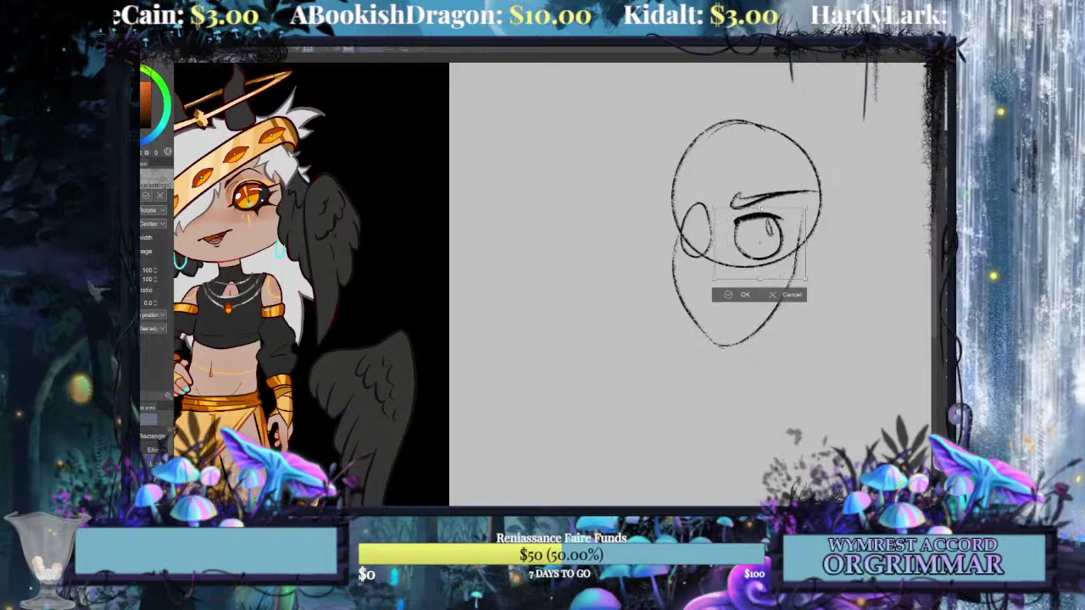
{"action": "left_click_drag", "start_coordinate": [760, 208], "coordinate": [762, 245]}
{"action": "left_click", "coordinate": [734, 291]}
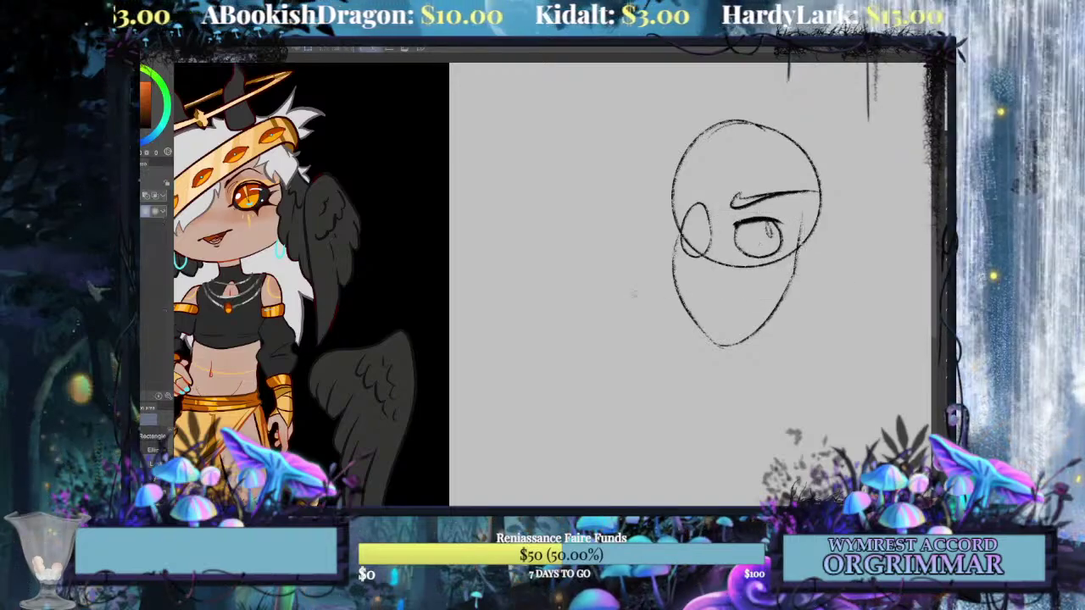
Draw the extended inner corner and dark outer lashes on the larger eye.
{"action": "key", "text": "p"}
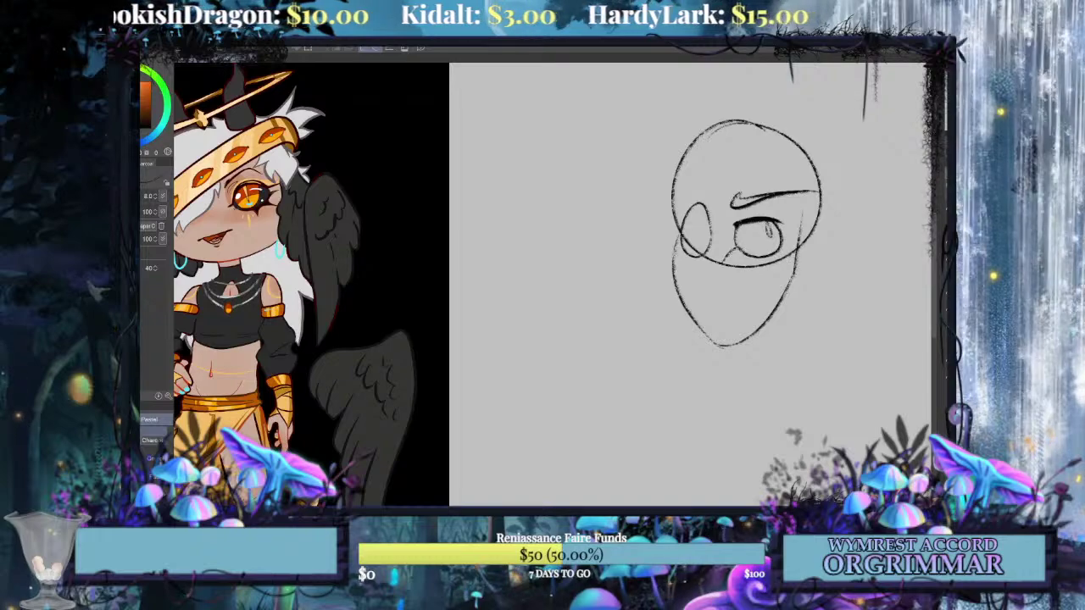
{"action": "left_click_drag", "start_coordinate": [786, 248], "coordinate": [839, 237]}
{"action": "key", "text": "ctrl+z"}
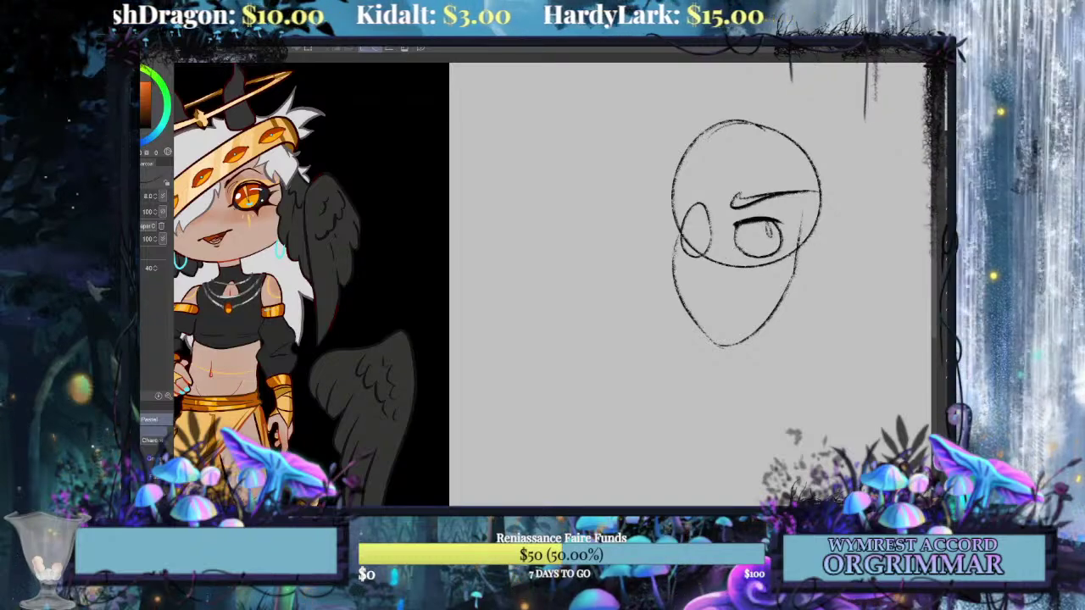
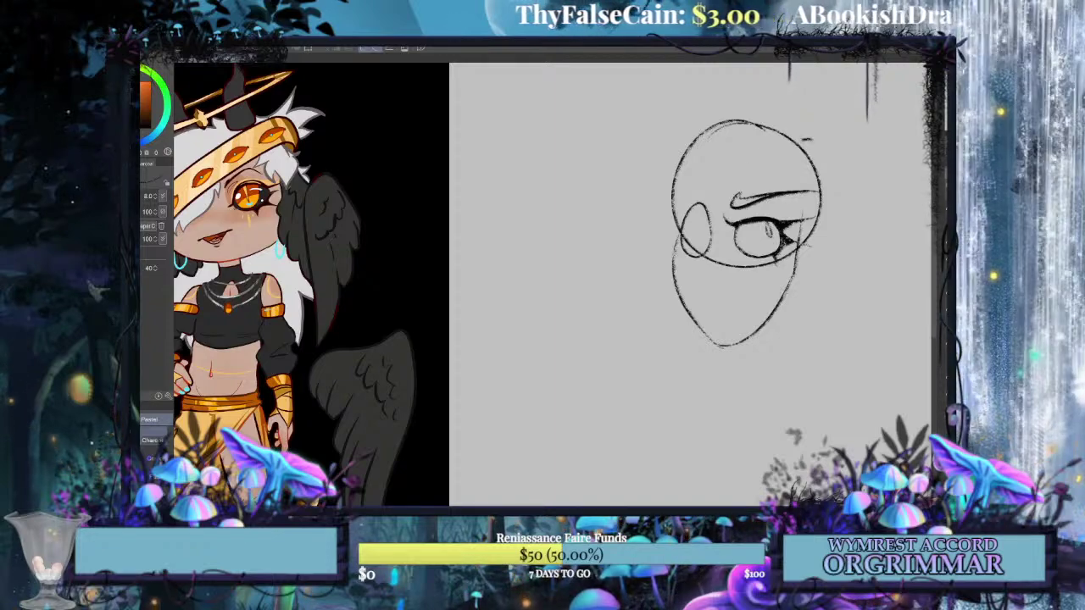
Draw a slanted headband across the forehead with two long curved edges and short closing lines at both ends.
{"action": "mouse_move", "coordinate": [812, 138]}
{"action": "left_mouse_down"}
{"action": "mouse_move", "coordinate": [658, 223]}
{"action": "mouse_move", "coordinate": [627, 272]}
{"action": "left_mouse_up"}
{"action": "key", "text": "ctrl+z"}
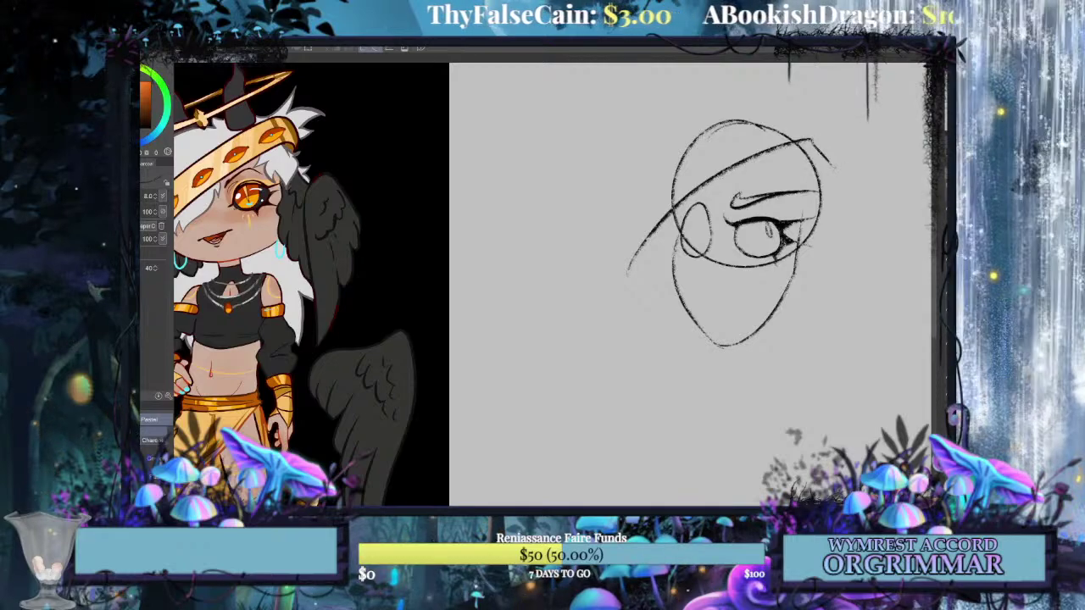
{"action": "left_click_drag", "start_coordinate": [835, 165], "coordinate": [634, 312]}
{"action": "key", "text": "ctrl+z"}
{"action": "left_click_drag", "start_coordinate": [835, 165], "coordinate": [642, 292]}
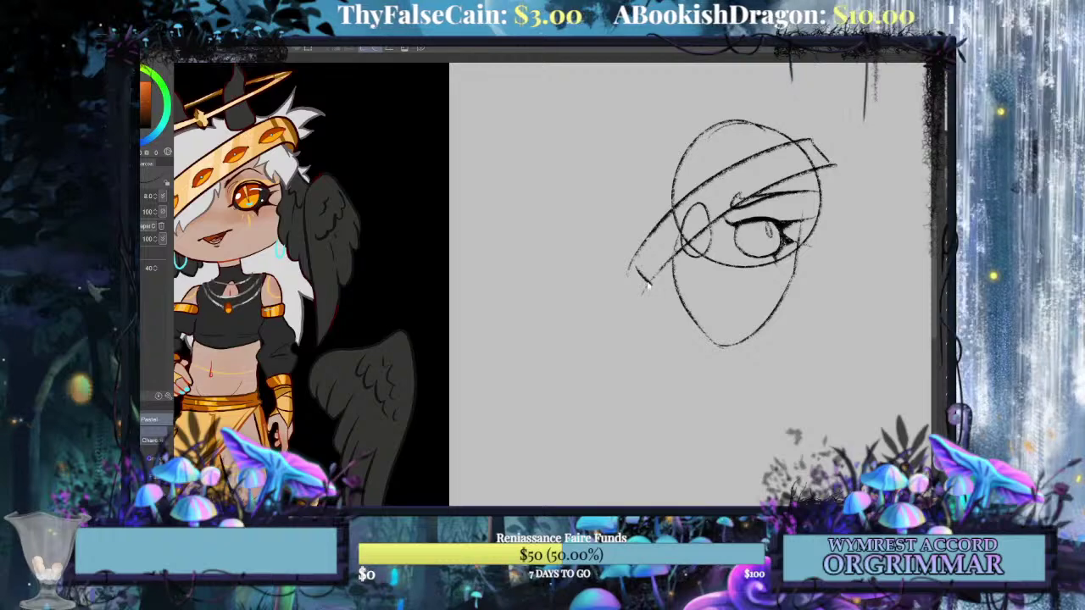
{"action": "key", "text": "ctrl+z"}
{"action": "left_click_drag", "start_coordinate": [630, 263], "coordinate": [651, 282]}
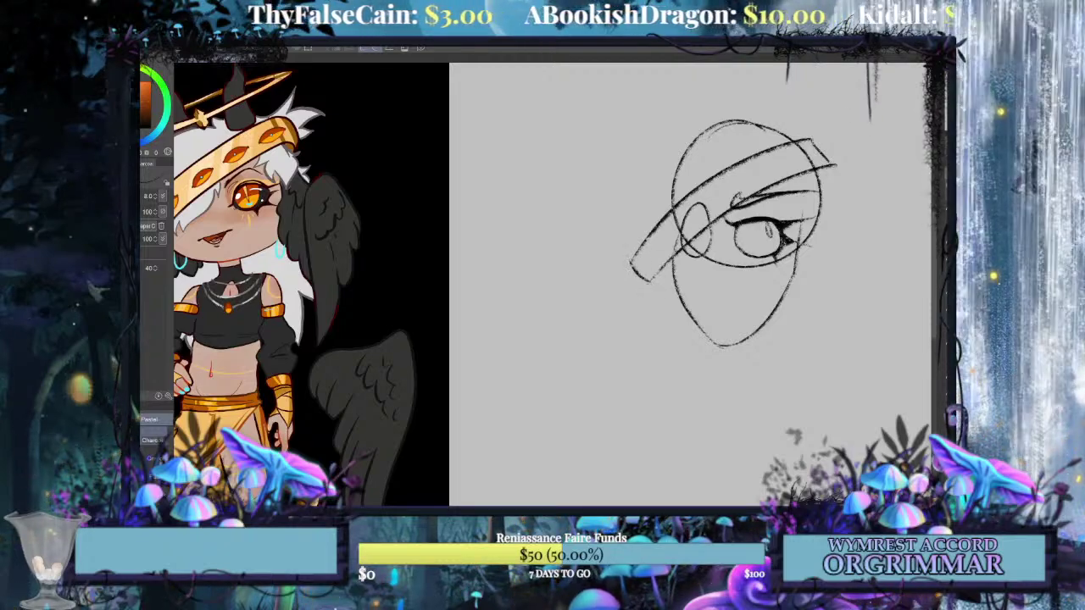
Transform the headband to be slightly smaller and less steeply tilted across the forehead.
{"action": "key", "text": "ctrl+t"}
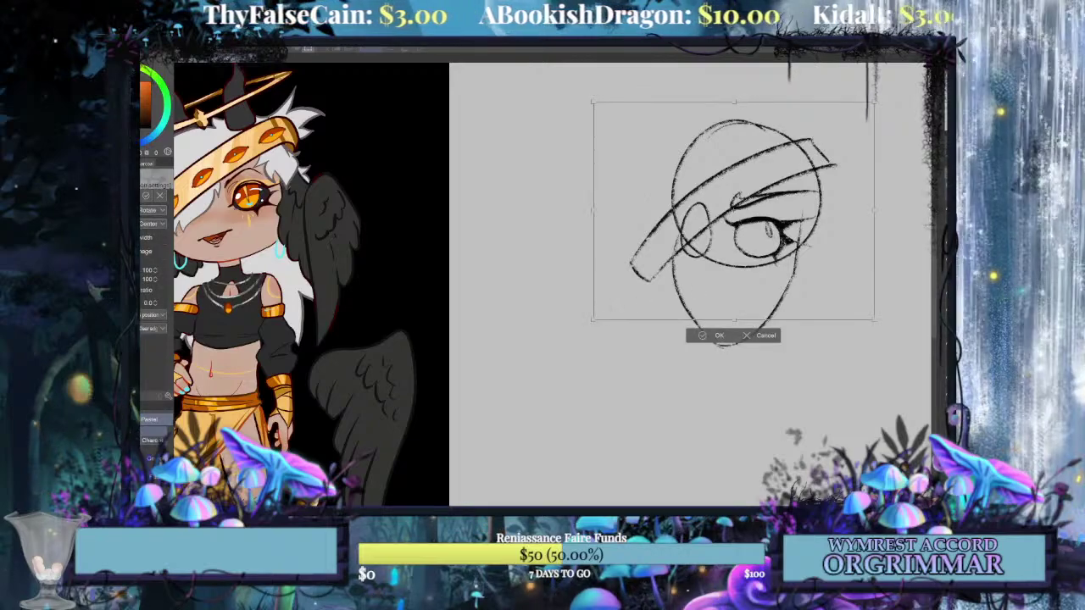
{"action": "left_click_drag", "start_coordinate": [808, 267], "coordinate": [809, 269]}
{"action": "left_click_drag", "start_coordinate": [910, 257], "coordinate": [909, 261]}
{"action": "left_click", "coordinate": [721, 342]}
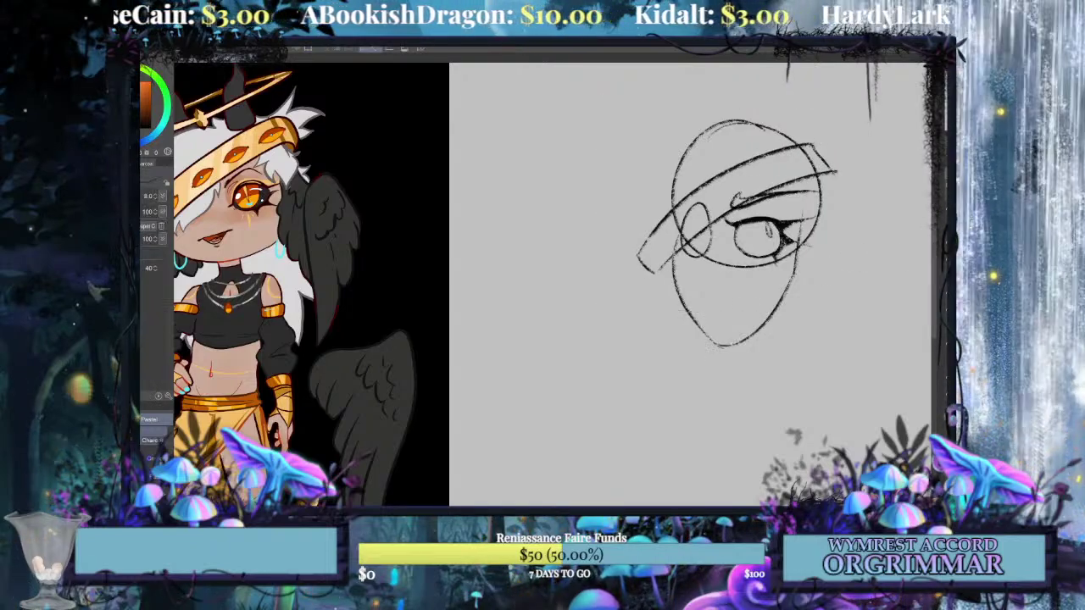
{"action": "left_click_drag", "start_coordinate": [832, 289], "coordinate": [816, 321]}
{"action": "key", "text": "ctrl+t"}
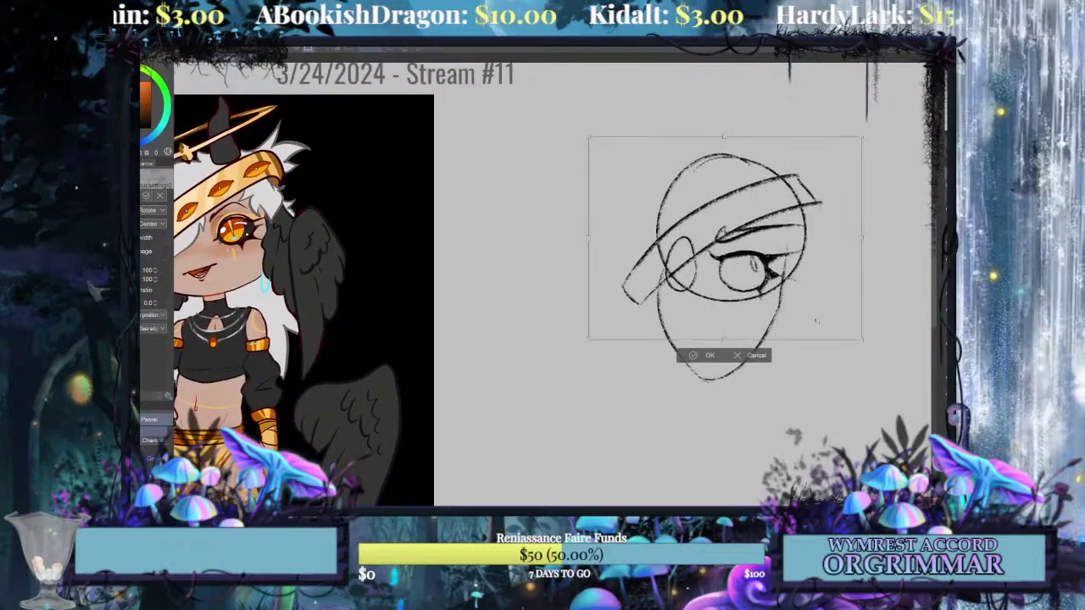
{"action": "left_click_drag", "start_coordinate": [897, 245], "coordinate": [895, 260]}
{"action": "left_click_drag", "start_coordinate": [816, 293], "coordinate": [809, 294]}
{"action": "left_click", "coordinate": [695, 368]}
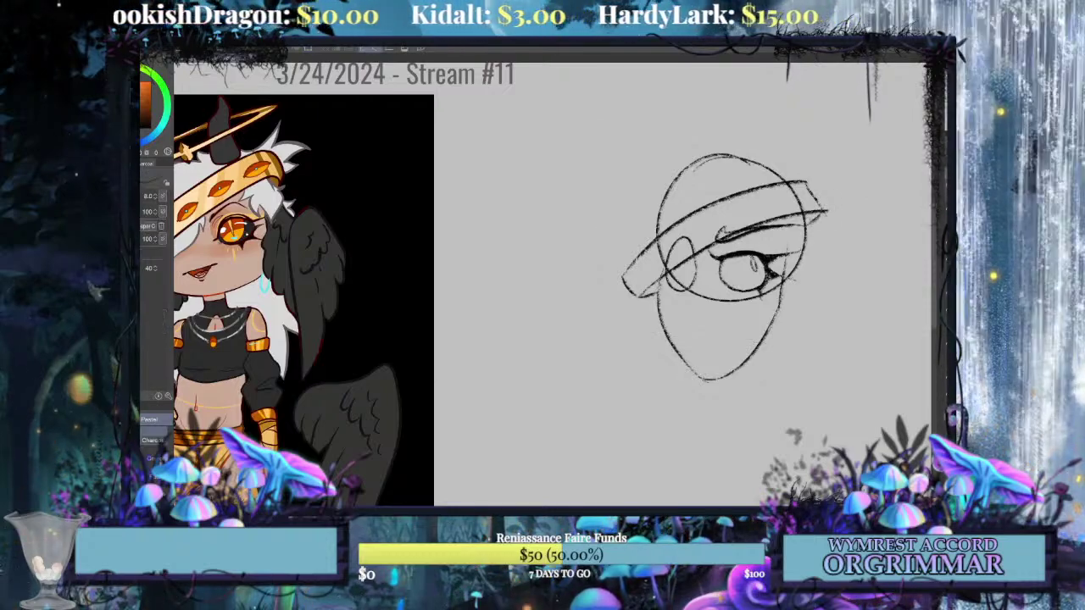
Try rotating the whole head sketch slightly clockwise with a transform.
{"action": "mouse_move", "coordinate": [695, 339]}
{"action": "left_mouse_down"}
{"action": "mouse_move", "coordinate": [782, 378]}
{"action": "mouse_move", "coordinate": [779, 339]}
{"action": "mouse_move", "coordinate": [740, 324]}
{"action": "mouse_move", "coordinate": [740, 312]}
{"action": "mouse_move", "coordinate": [763, 312]}
{"action": "mouse_move", "coordinate": [738, 289]}
{"action": "mouse_move", "coordinate": [710, 306]}
{"action": "mouse_move", "coordinate": [755, 309]}
{"action": "left_mouse_up"}
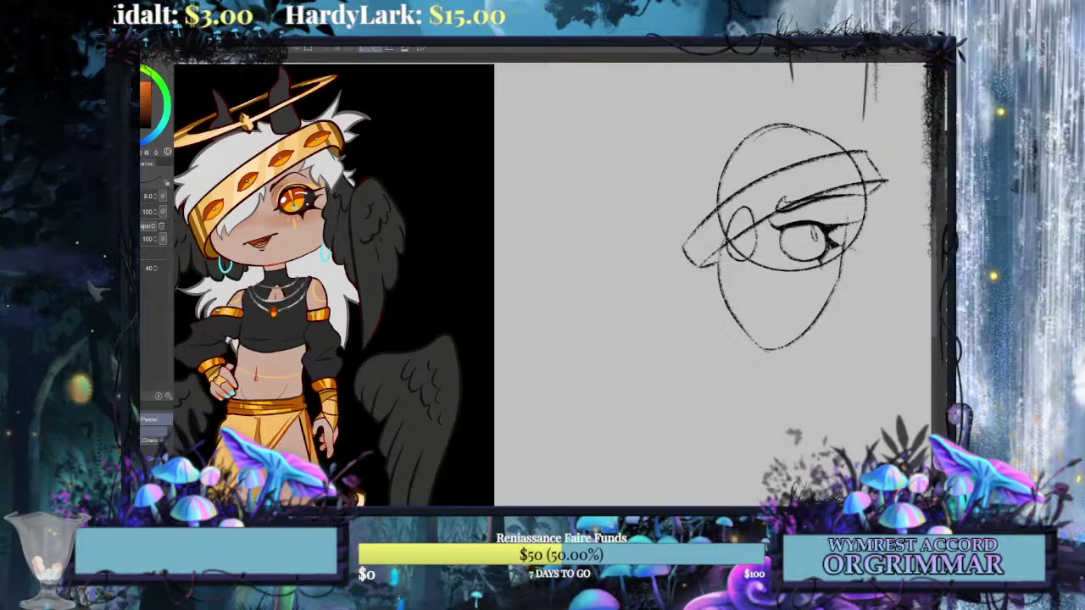
{"action": "key", "text": "ctrl+minus"}
{"action": "left_click_drag", "start_coordinate": [594, 339], "coordinate": [547, 284]}
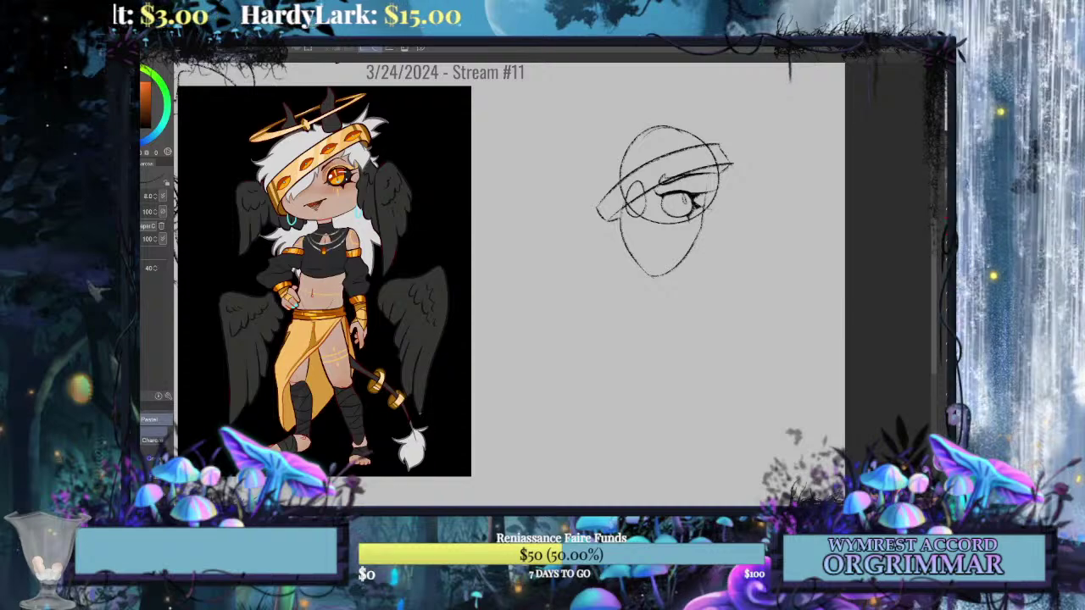
{"action": "key", "text": "ctrl+t"}
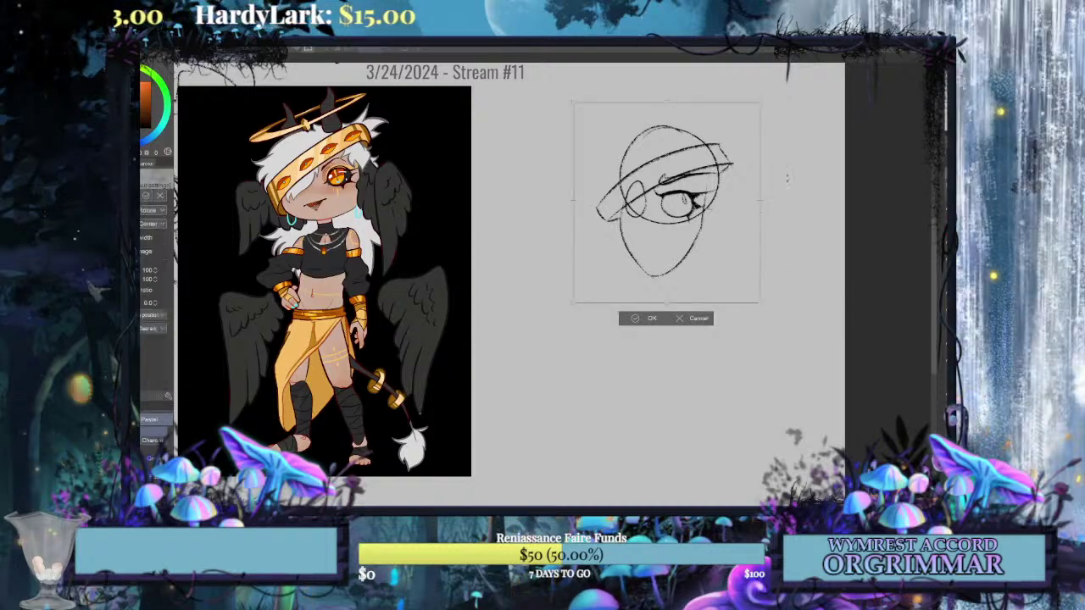
{"action": "left_click_drag", "start_coordinate": [786, 178], "coordinate": [756, 228]}
{"action": "left_click_drag", "start_coordinate": [690, 255], "coordinate": [688, 252]}
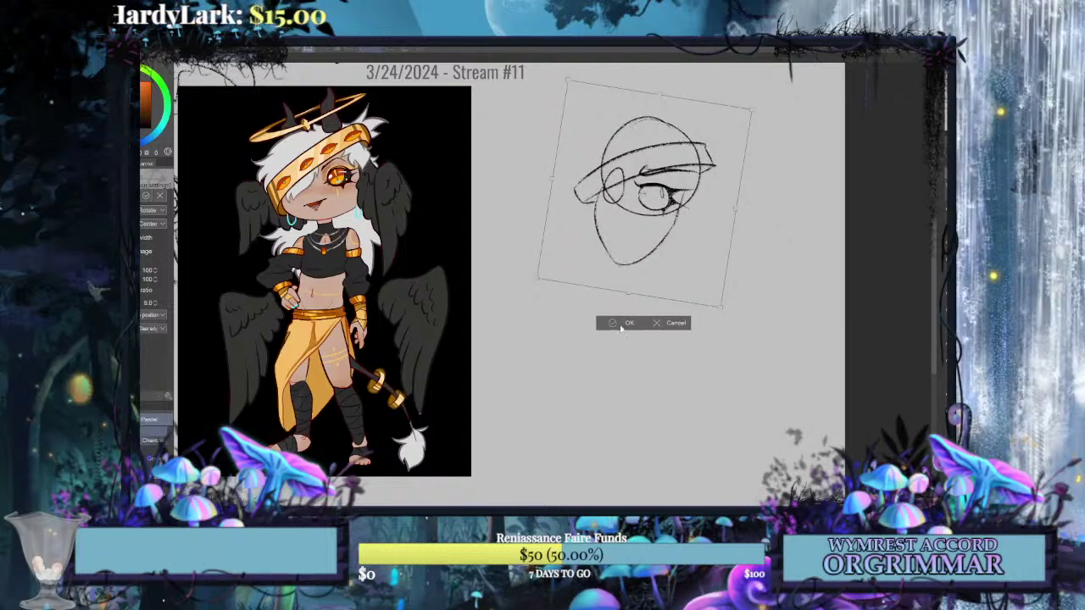
{"action": "left_click", "coordinate": [623, 323]}
Try to sketch two curved neck lines descending from beneath the jaw and behind the eye.
{"action": "key", "text": "ctrl+plus"}
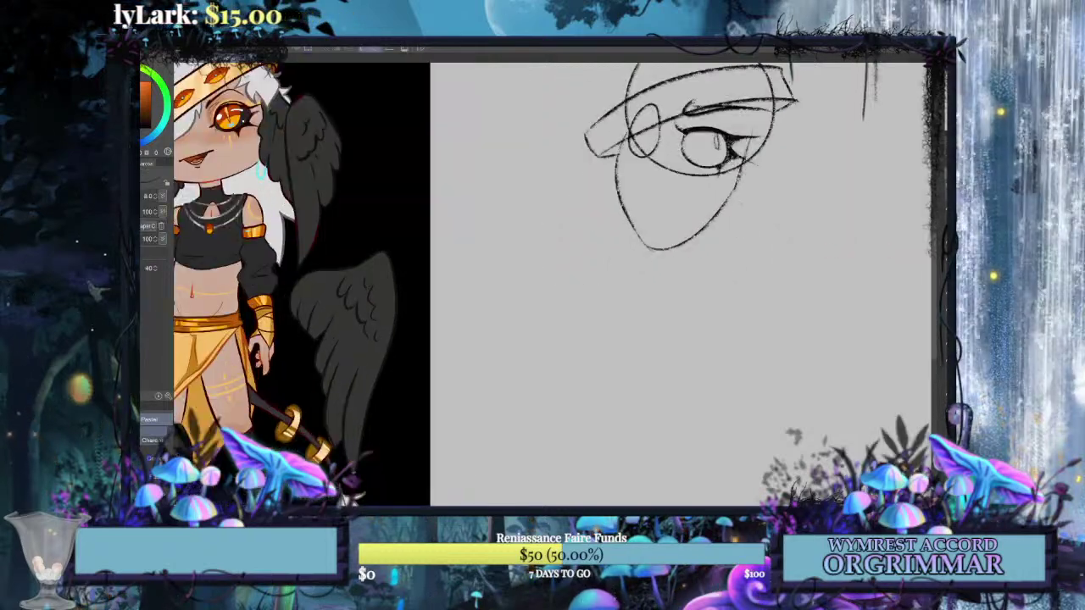
{"action": "key", "text": "ctrl+z"}
{"action": "mouse_move", "coordinate": [743, 159]}
{"action": "left_mouse_down"}
{"action": "mouse_move", "coordinate": [751, 233]}
{"action": "mouse_move", "coordinate": [767, 240]}
{"action": "mouse_move", "coordinate": [740, 186]}
{"action": "mouse_move", "coordinate": [755, 240]}
{"action": "left_mouse_up"}
{"action": "key", "text": "ctrl+z"}
{"action": "left_click_drag", "start_coordinate": [697, 177], "coordinate": [712, 253]}
{"action": "key", "text": "ctrl+z"}
{"action": "key", "text": "ctrl+z"}
{"action": "mouse_move", "coordinate": [744, 165]}
{"action": "left_mouse_down"}
{"action": "mouse_move", "coordinate": [765, 239]}
{"action": "mouse_move", "coordinate": [612, 342]}
{"action": "left_mouse_up"}
{"action": "key", "text": "ctrl+z"}
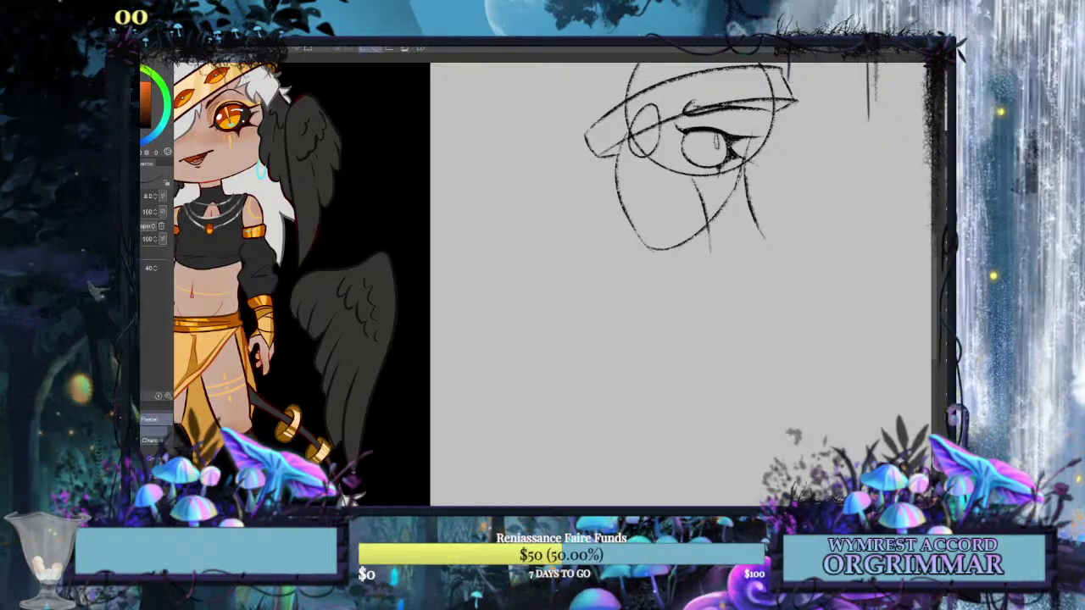
{"action": "left_click_drag", "start_coordinate": [678, 220], "coordinate": [670, 327]}
{"action": "key", "text": "ctrl+z"}
{"action": "key", "text": "ctrl+z"}
{"action": "mouse_move", "coordinate": [742, 271]}
{"action": "left_mouse_down"}
{"action": "mouse_move", "coordinate": [757, 341]}
{"action": "mouse_move", "coordinate": [777, 335]}
{"action": "left_mouse_up"}
{"action": "key", "text": "ctrl+z"}
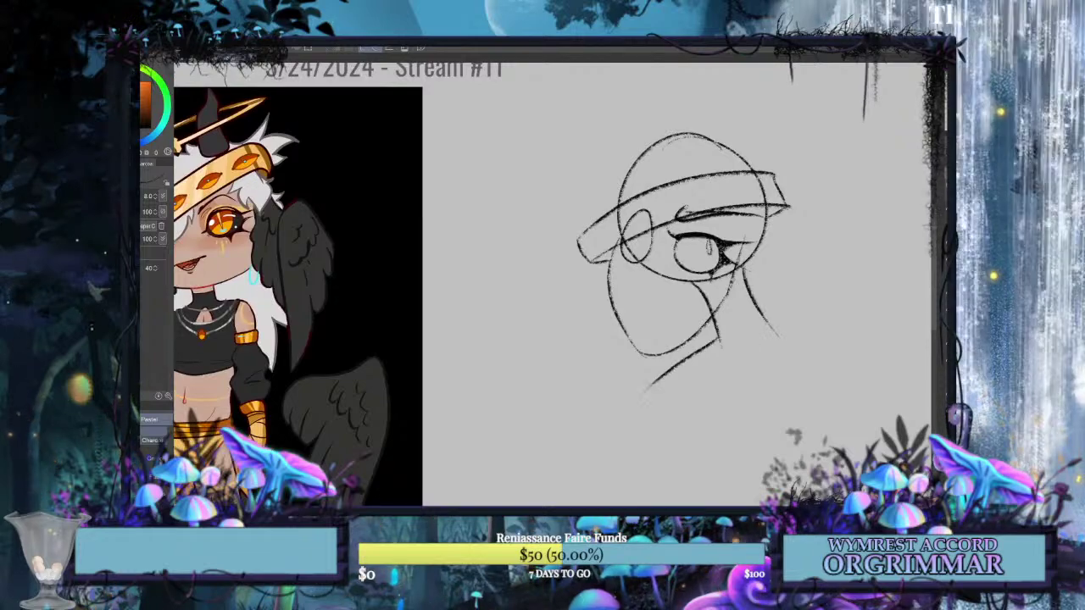
Try steep shoulder lines extending from the neck, and undo them together with the neck lines and the head rotation.
{"action": "left_click_drag", "start_coordinate": [717, 341], "coordinate": [649, 407]}
{"action": "key", "text": "ctrl+z"}
{"action": "left_click_drag", "start_coordinate": [717, 344], "coordinate": [654, 457]}
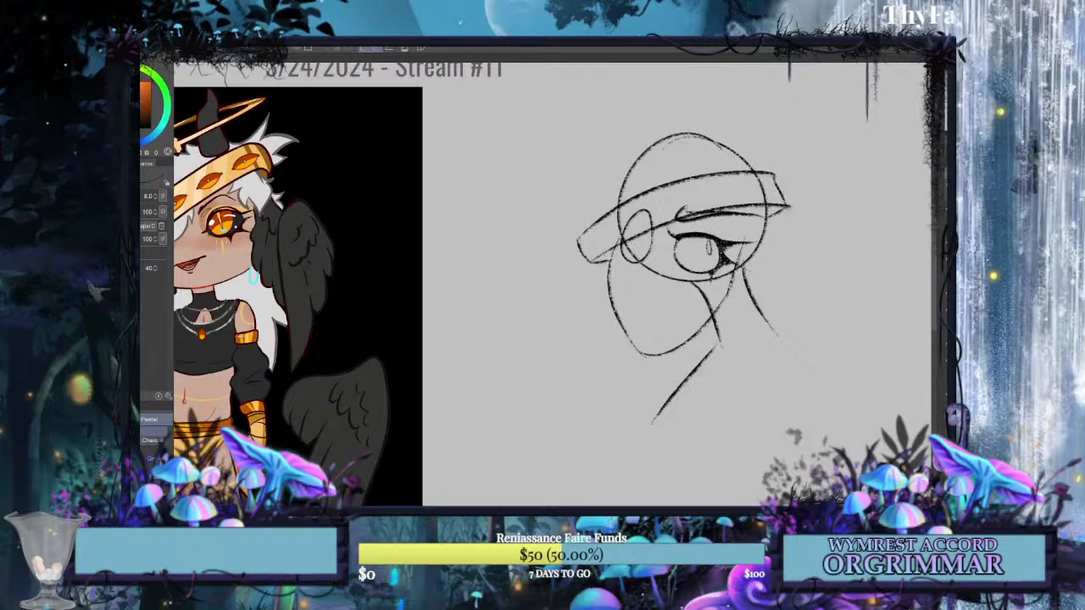
{"action": "left_click_drag", "start_coordinate": [763, 315], "coordinate": [866, 364]}
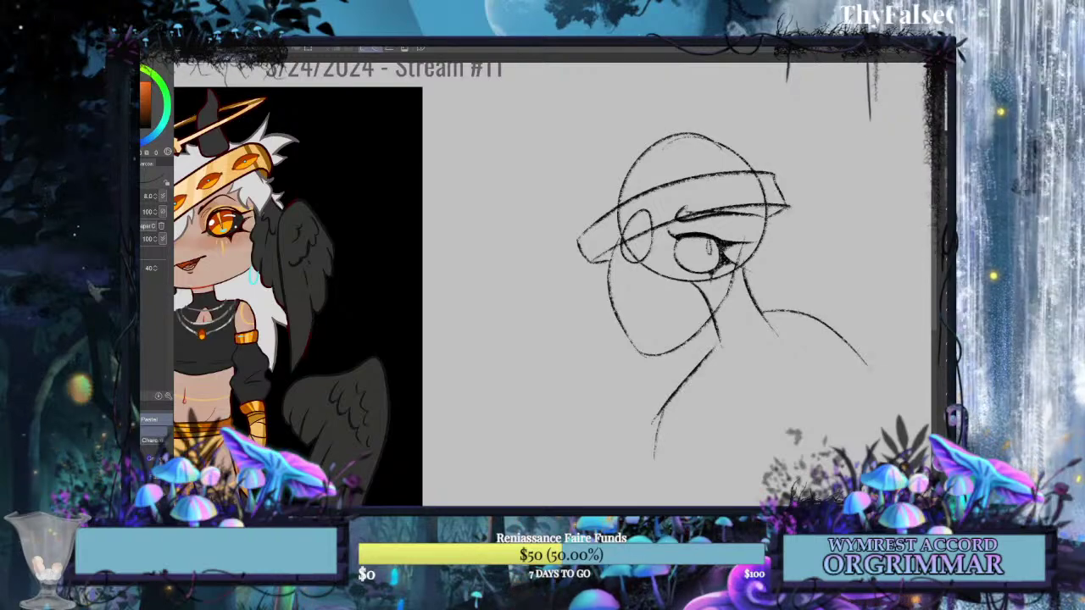
{"action": "key", "text": "ctrl+z"}
{"action": "key", "text": "ctrl+z"}
{"action": "key", "text": "ctrl+z"}
{"action": "key", "text": "ctrl+z"}
{"action": "key", "text": "ctrl+z"}
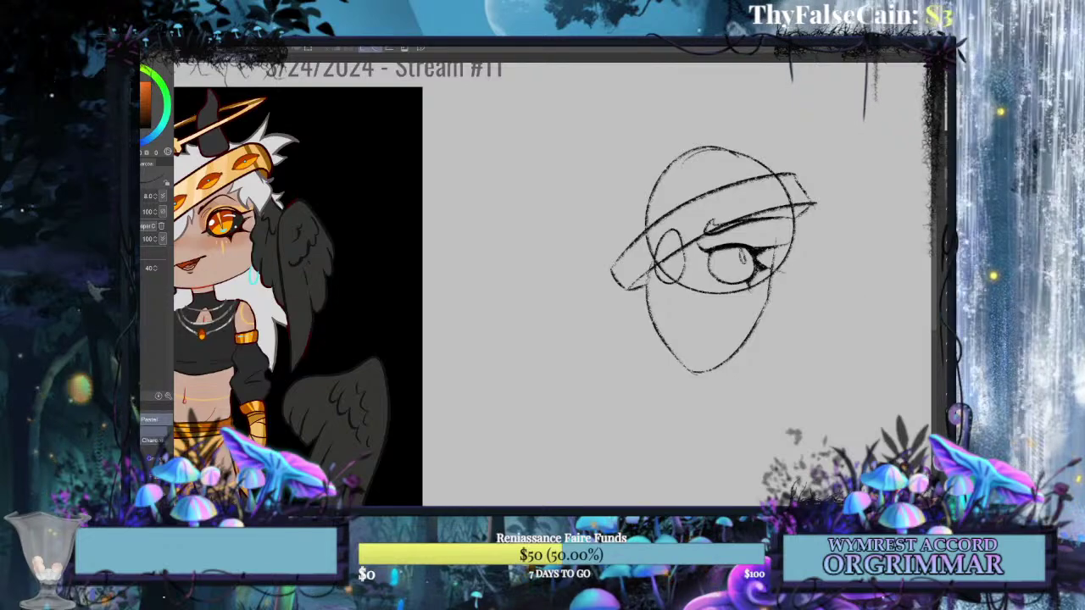
Draw two curved neck lines below the head and a sloping shoulder line extending outward from each.
{"action": "left_click_drag", "start_coordinate": [775, 273], "coordinate": [793, 347]}
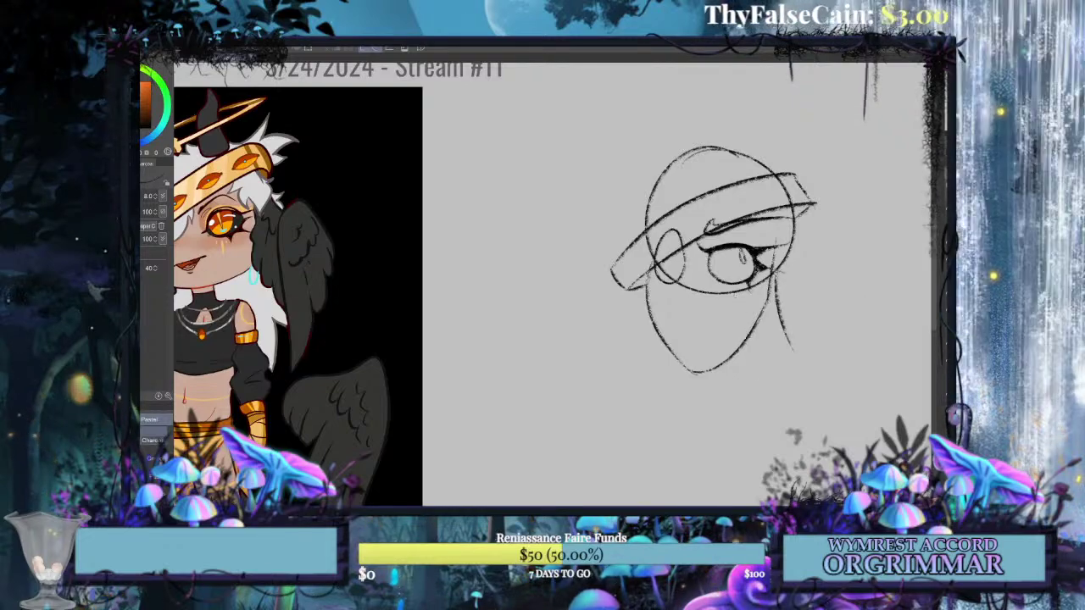
{"action": "left_click_drag", "start_coordinate": [718, 298], "coordinate": [749, 379]}
{"action": "left_click_drag", "start_coordinate": [695, 389], "coordinate": [648, 422]}
{"action": "key", "text": "ctrl+z"}
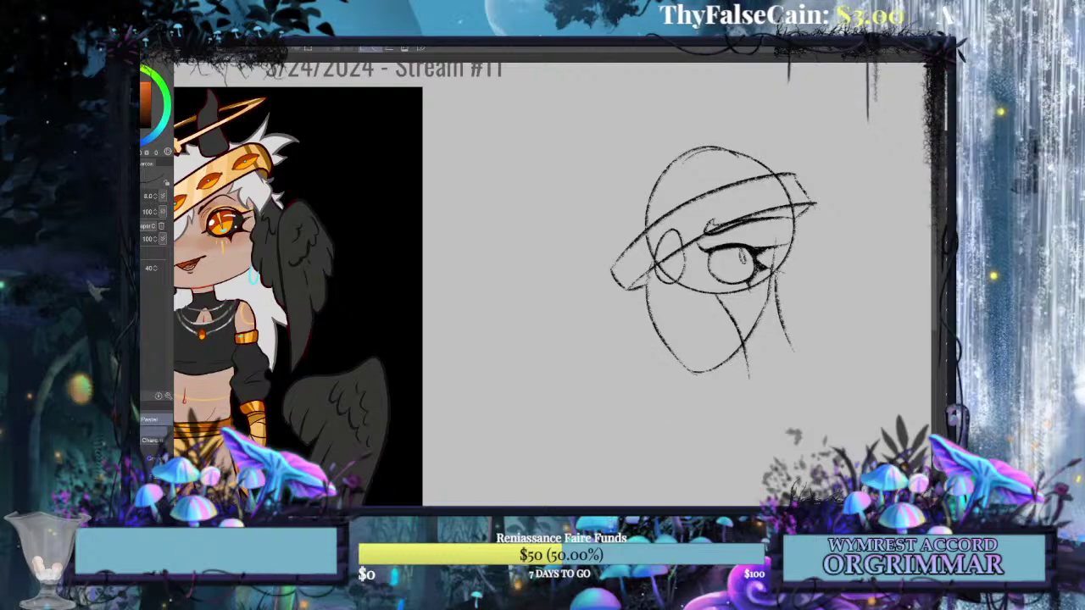
{"action": "mouse_move", "coordinate": [745, 356]}
{"action": "left_mouse_down"}
{"action": "mouse_move", "coordinate": [680, 391]}
{"action": "mouse_move", "coordinate": [644, 427]}
{"action": "left_mouse_up"}
{"action": "mouse_move", "coordinate": [789, 336]}
{"action": "left_mouse_down"}
{"action": "mouse_move", "coordinate": [839, 364]}
{"action": "mouse_move", "coordinate": [889, 414]}
{"action": "mouse_move", "coordinate": [789, 363]}
{"action": "left_mouse_up"}
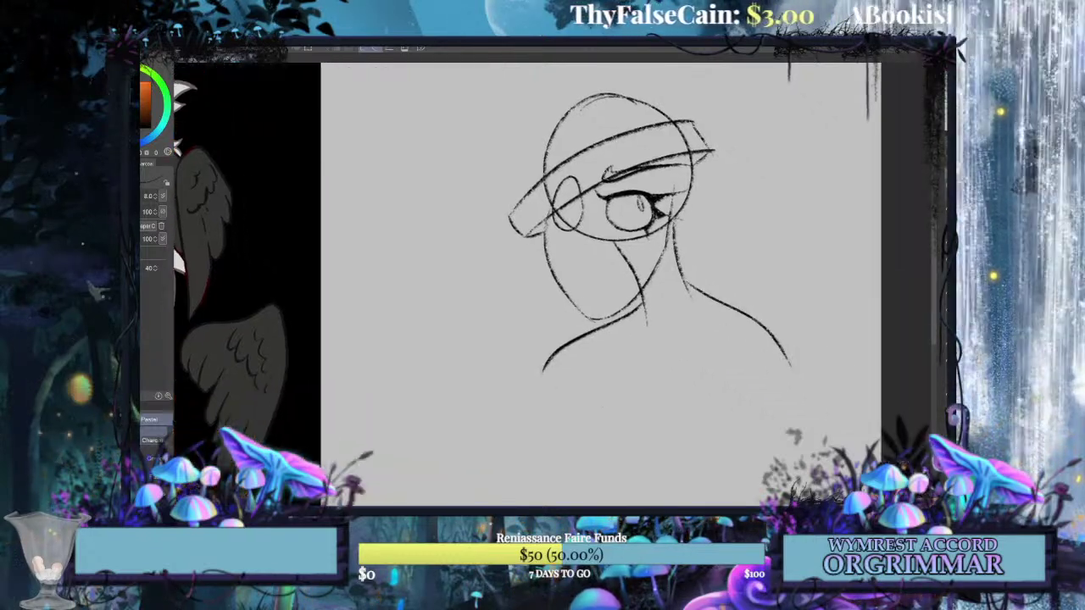
Draw a curved armhole line running down from the shoulder beneath the chin.
{"action": "mouse_move", "coordinate": [563, 345]}
{"action": "left_mouse_down"}
{"action": "mouse_move", "coordinate": [748, 402]}
{"action": "mouse_move", "coordinate": [758, 393]}
{"action": "mouse_move", "coordinate": [672, 350]}
{"action": "mouse_move", "coordinate": [733, 341]}
{"action": "mouse_move", "coordinate": [677, 356]}
{"action": "mouse_move", "coordinate": [658, 306]}
{"action": "mouse_move", "coordinate": [644, 305]}
{"action": "mouse_move", "coordinate": [656, 381]}
{"action": "left_mouse_up"}
{"action": "key", "text": "ctrl+z"}
{"action": "left_click_drag", "start_coordinate": [675, 290], "coordinate": [660, 385]}
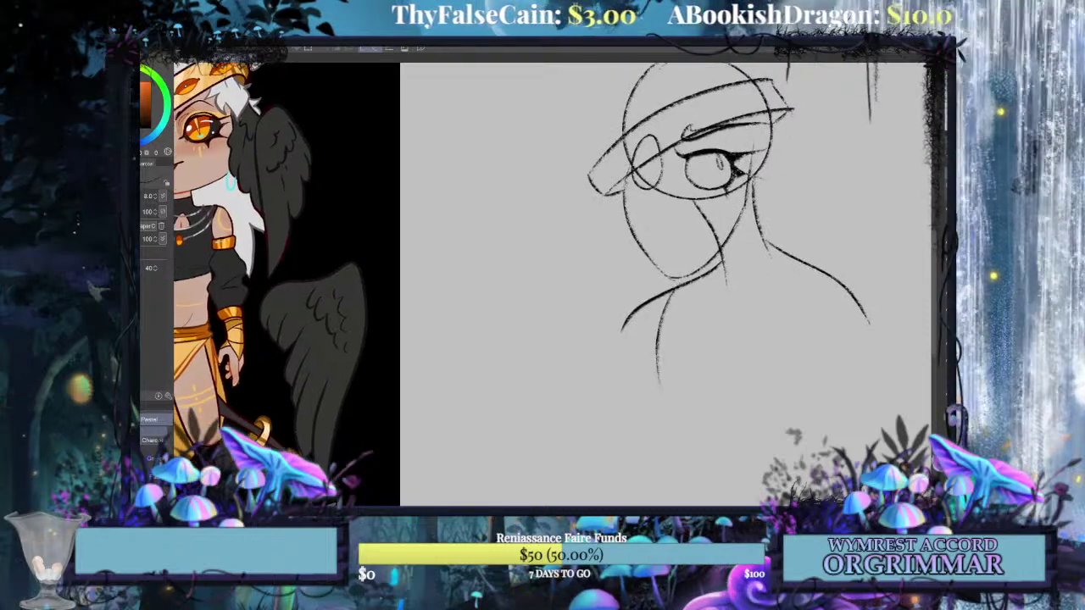
Draw the opposite armhole as one inward-curving line down from the wider shoulder, redoing the stroke until it fits, and add a collar line across the neck.
{"action": "left_click_drag", "start_coordinate": [836, 290], "coordinate": [830, 395]}
{"action": "key", "text": "ctrl+z"}
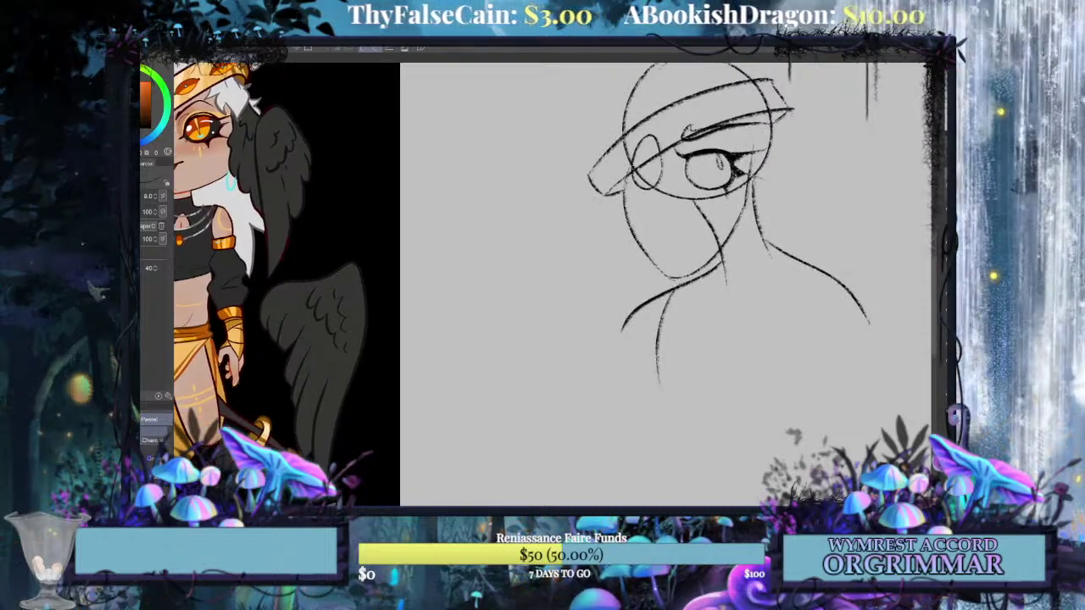
{"action": "left_click_drag", "start_coordinate": [832, 280], "coordinate": [805, 410]}
{"action": "key", "text": "ctrl+z"}
{"action": "left_click_drag", "start_coordinate": [830, 279], "coordinate": [806, 411]}
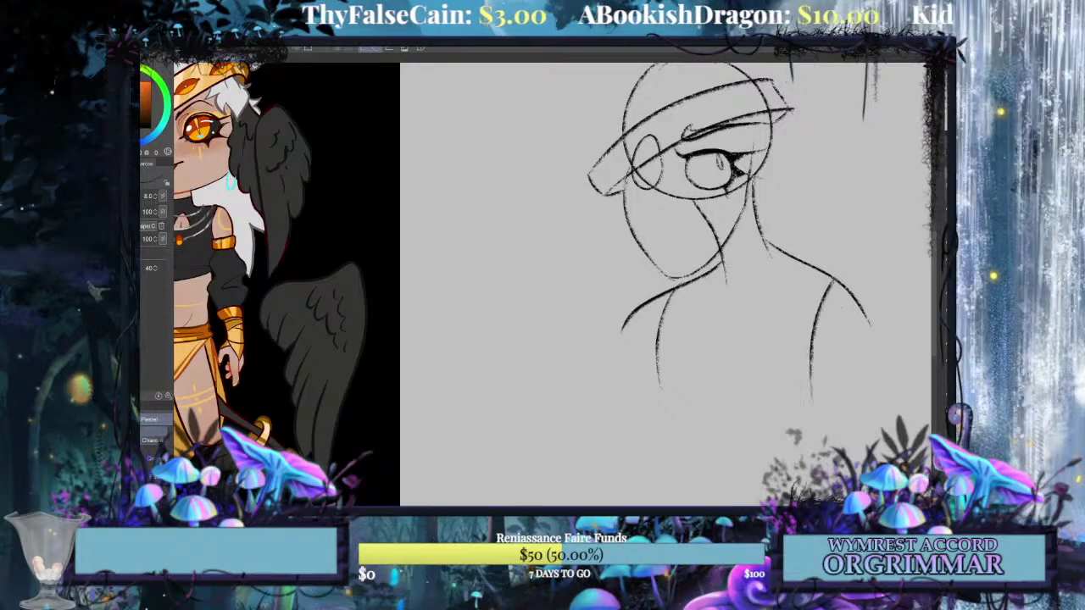
{"action": "key", "text": "ctrl+z"}
{"action": "left_click_drag", "start_coordinate": [839, 283], "coordinate": [807, 392]}
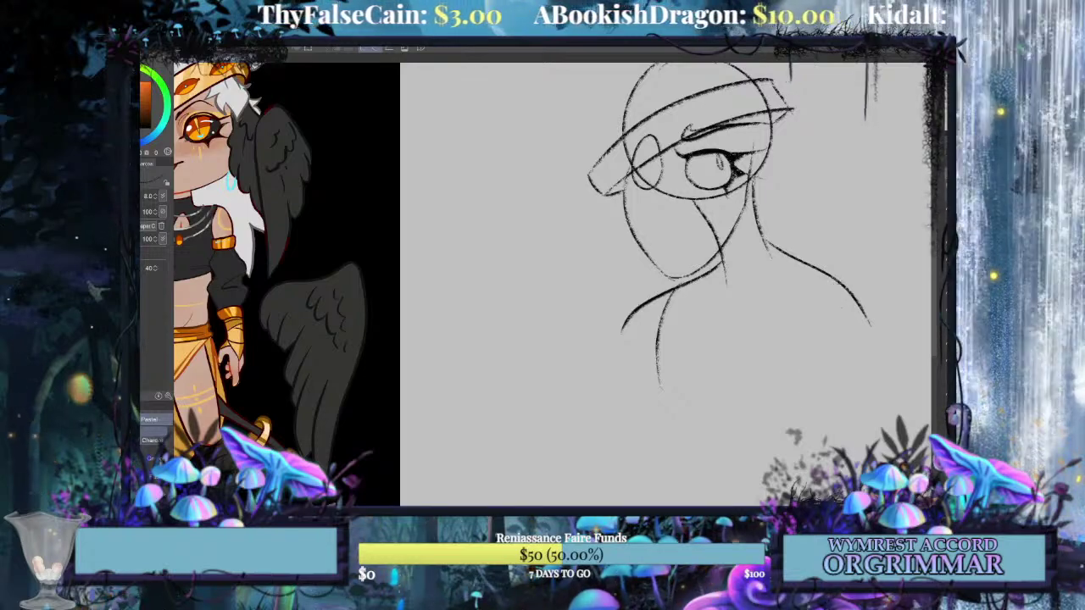
{"action": "left_click_drag", "start_coordinate": [813, 328], "coordinate": [804, 415]}
{"action": "key", "text": "ctrl+z"}
{"action": "left_click_drag", "start_coordinate": [839, 284], "coordinate": [812, 399]}
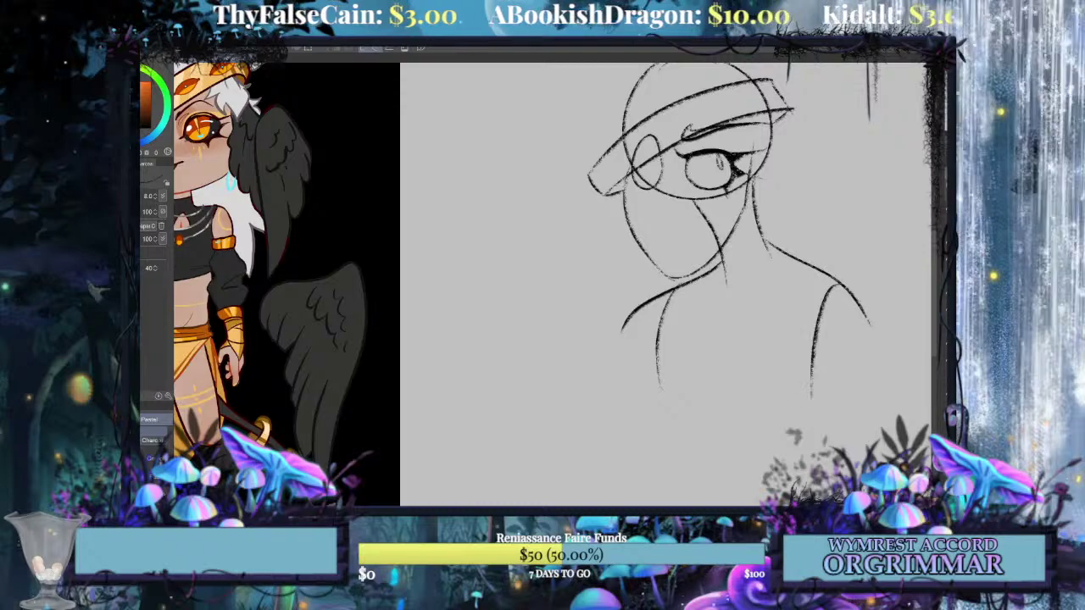
{"action": "key", "text": "ctrl+z"}
{"action": "left_click_drag", "start_coordinate": [835, 281], "coordinate": [797, 412]}
{"action": "key", "text": "ctrl+z"}
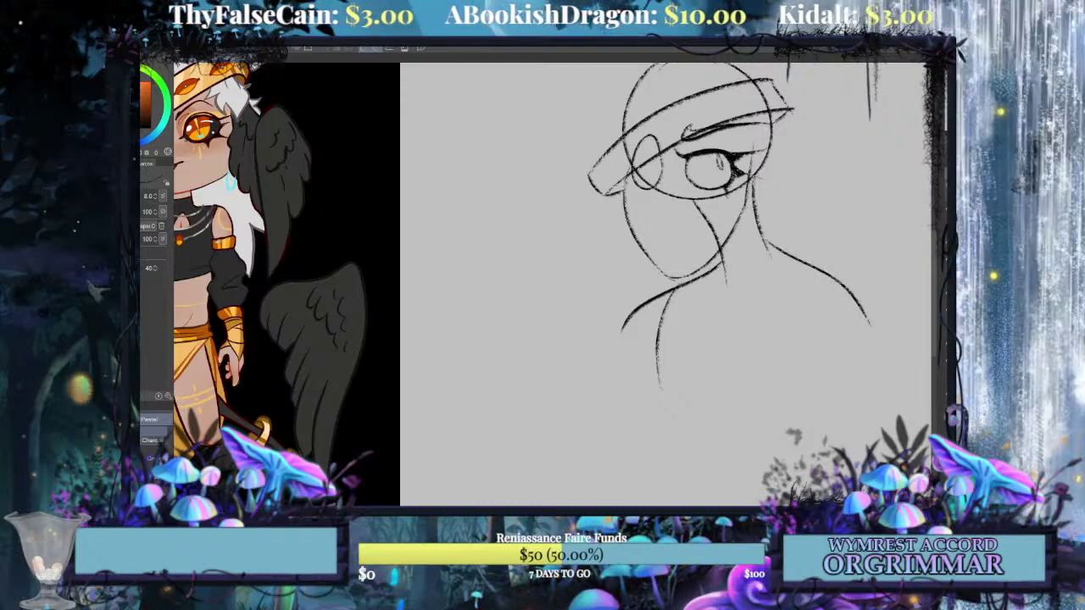
{"action": "left_click_drag", "start_coordinate": [837, 282], "coordinate": [807, 405]}
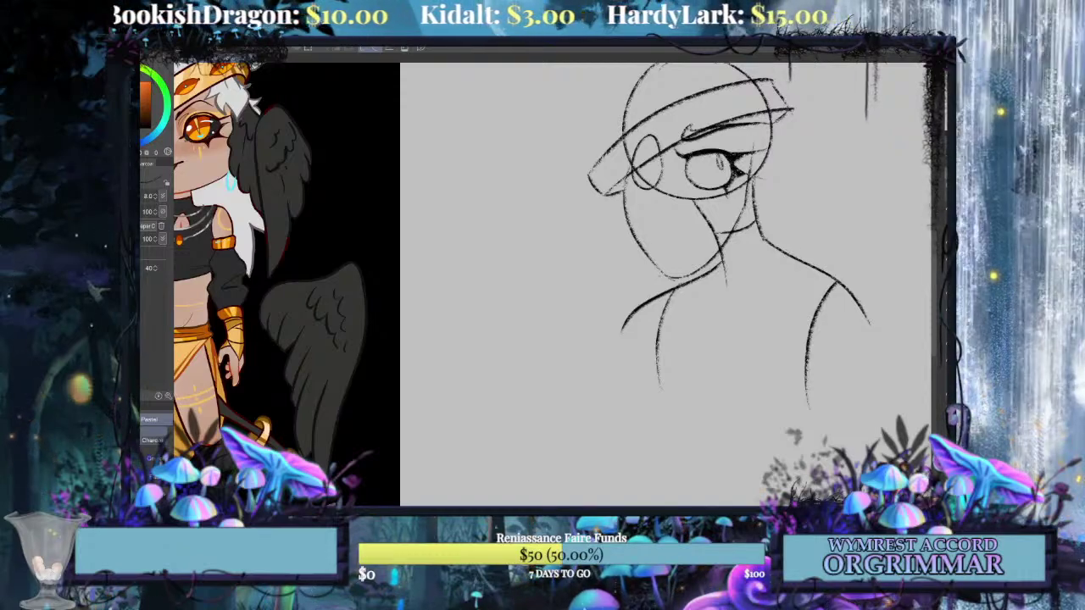
Draw a small rounded triangular cutout with a short centre line on the upper chest below the neck.
{"action": "left_click_drag", "start_coordinate": [542, 279], "coordinate": [618, 348]}
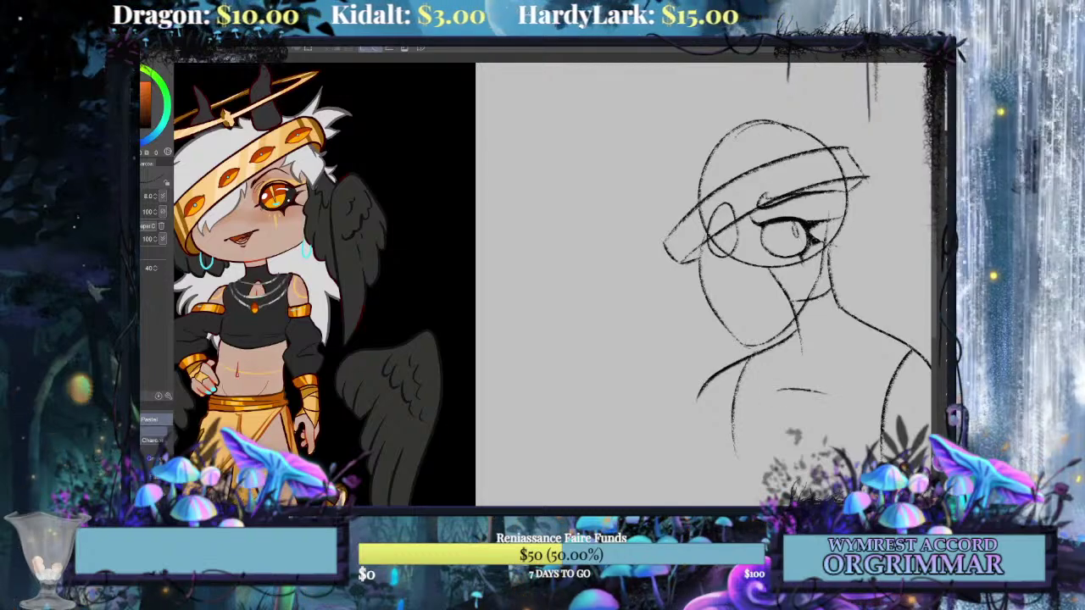
{"action": "key", "text": "ctrl+z"}
{"action": "mouse_move", "coordinate": [791, 362]}
{"action": "left_mouse_down"}
{"action": "mouse_move", "coordinate": [787, 386]}
{"action": "mouse_move", "coordinate": [820, 378]}
{"action": "left_mouse_up"}
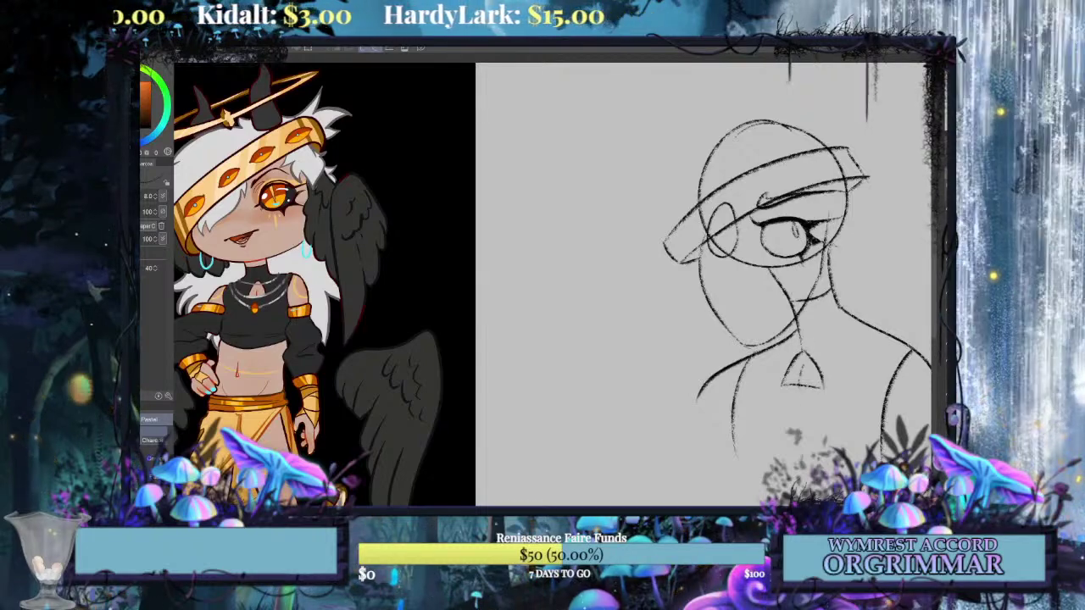
Draw the outer edge of the upper arm beneath the chin-side shoulder and close it with a narrow horizontal armband.
{"action": "mouse_move", "coordinate": [763, 322]}
{"action": "left_mouse_down"}
{"action": "mouse_move", "coordinate": [781, 324]}
{"action": "mouse_move", "coordinate": [737, 267]}
{"action": "mouse_move", "coordinate": [549, 185]}
{"action": "mouse_move", "coordinate": [599, 299]}
{"action": "mouse_move", "coordinate": [620, 264]}
{"action": "mouse_move", "coordinate": [724, 253]}
{"action": "mouse_move", "coordinate": [781, 291]}
{"action": "mouse_move", "coordinate": [820, 271]}
{"action": "mouse_move", "coordinate": [604, 238]}
{"action": "left_mouse_up"}
{"action": "left_click_drag", "start_coordinate": [545, 218], "coordinate": [529, 201]}
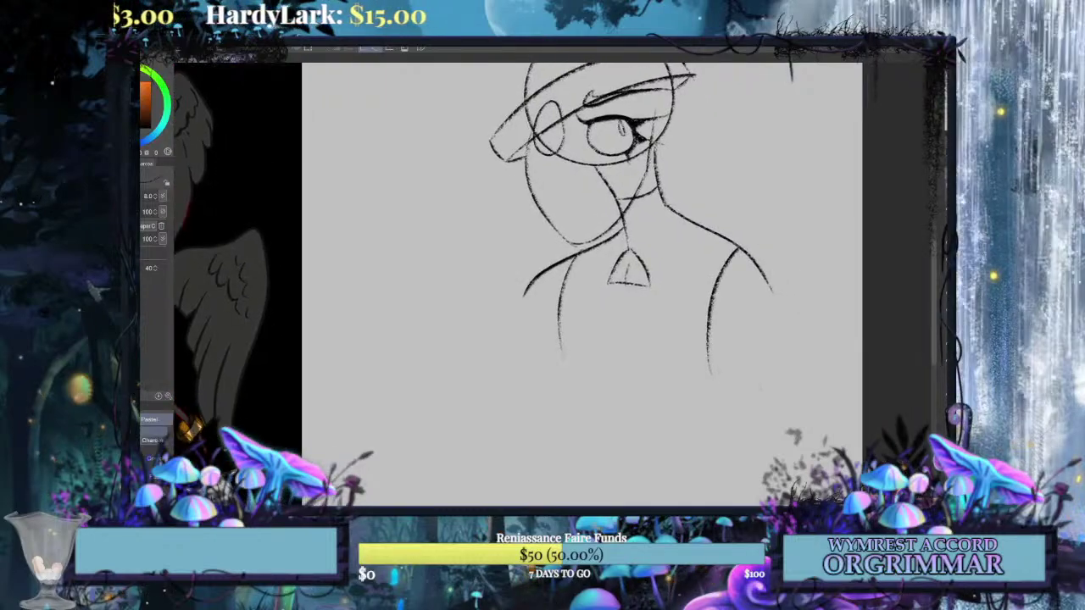
{"action": "left_click_drag", "start_coordinate": [772, 290], "coordinate": [789, 335]}
{"action": "mouse_move", "coordinate": [593, 255]}
{"action": "left_mouse_down"}
{"action": "mouse_move", "coordinate": [668, 310]}
{"action": "mouse_move", "coordinate": [761, 330]}
{"action": "left_mouse_up"}
{"action": "mouse_move", "coordinate": [678, 322]}
{"action": "left_mouse_down"}
{"action": "mouse_move", "coordinate": [715, 320]}
{"action": "mouse_move", "coordinate": [584, 205]}
{"action": "left_mouse_up"}
{"action": "mouse_move", "coordinate": [595, 254]}
{"action": "left_mouse_down"}
{"action": "mouse_move", "coordinate": [583, 296]}
{"action": "mouse_move", "coordinate": [632, 292]}
{"action": "mouse_move", "coordinate": [560, 292]}
{"action": "mouse_move", "coordinate": [651, 383]}
{"action": "mouse_move", "coordinate": [702, 325]}
{"action": "mouse_move", "coordinate": [689, 304]}
{"action": "mouse_move", "coordinate": [746, 321]}
{"action": "left_mouse_up"}
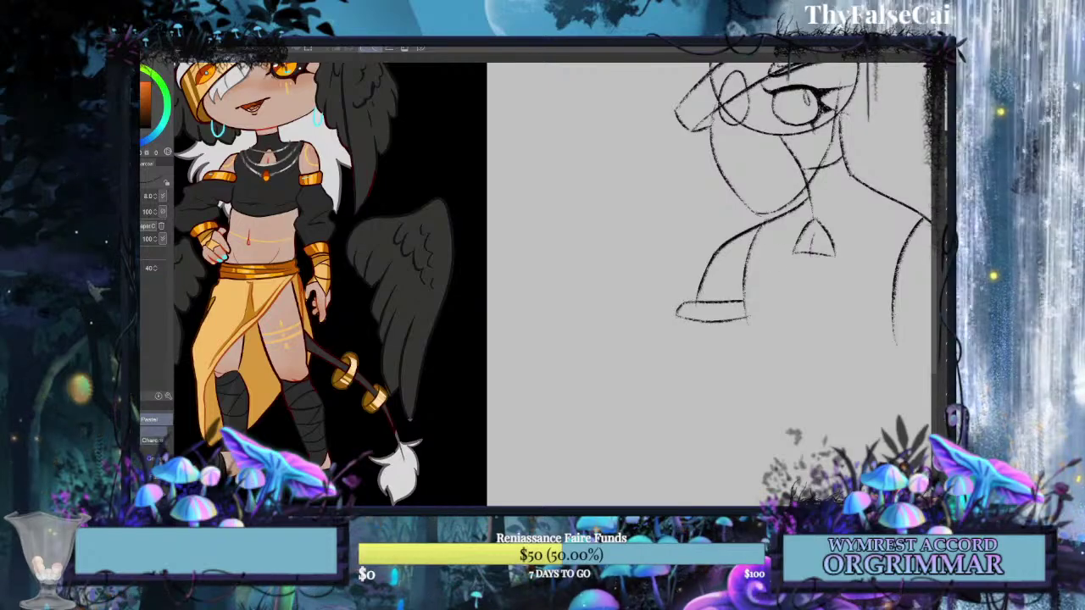
Draw a matching, slightly slanted armband at the lower end of the other armhole line.
{"action": "mouse_move", "coordinate": [921, 218]}
{"action": "left_mouse_down"}
{"action": "mouse_move", "coordinate": [929, 253]}
{"action": "mouse_move", "coordinate": [759, 216]}
{"action": "left_mouse_up"}
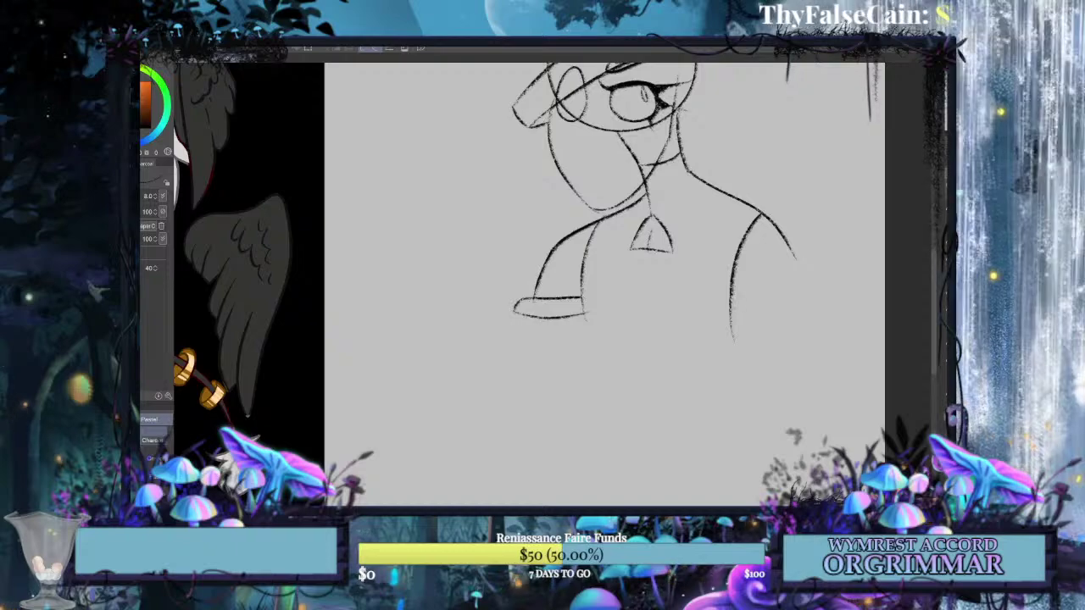
{"action": "left_click_drag", "start_coordinate": [734, 307], "coordinate": [822, 295]}
{"action": "key", "text": "ctrl+z"}
{"action": "mouse_move", "coordinate": [734, 307]}
{"action": "left_mouse_down"}
{"action": "mouse_move", "coordinate": [807, 294]}
{"action": "mouse_move", "coordinate": [813, 317]}
{"action": "mouse_move", "coordinate": [733, 322]}
{"action": "left_mouse_up"}
{"action": "key", "text": "ctrl+z"}
{"action": "mouse_move", "coordinate": [814, 315]}
{"action": "left_mouse_down"}
{"action": "mouse_move", "coordinate": [734, 325]}
{"action": "mouse_move", "coordinate": [736, 341]}
{"action": "left_mouse_up"}
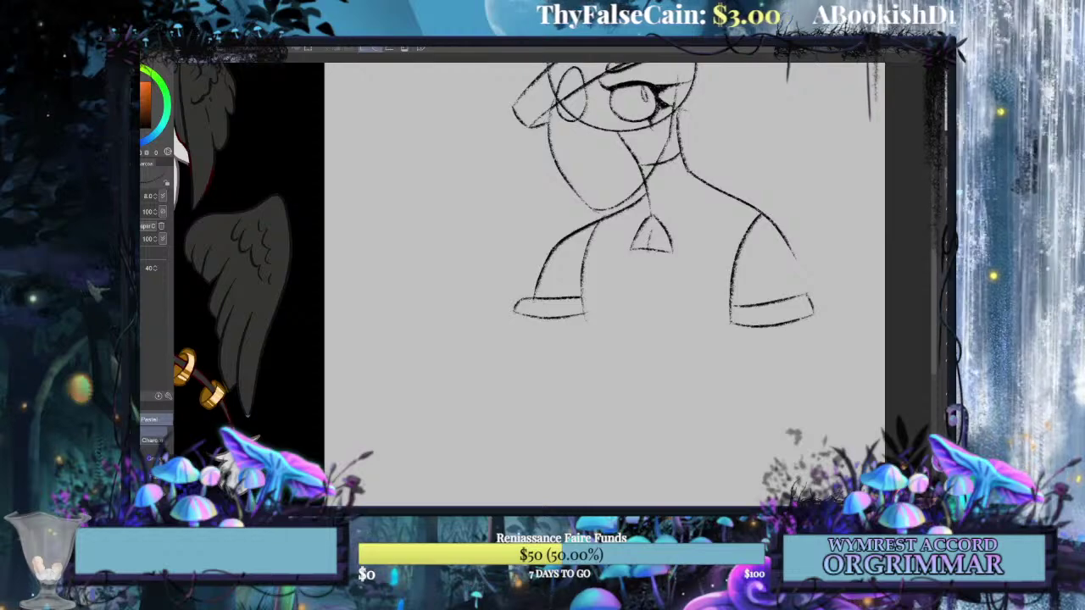
Select the newly drawn armband with a rectangular selection and transform it to be slightly wider on its outer side.
{"action": "key", "text": "m"}
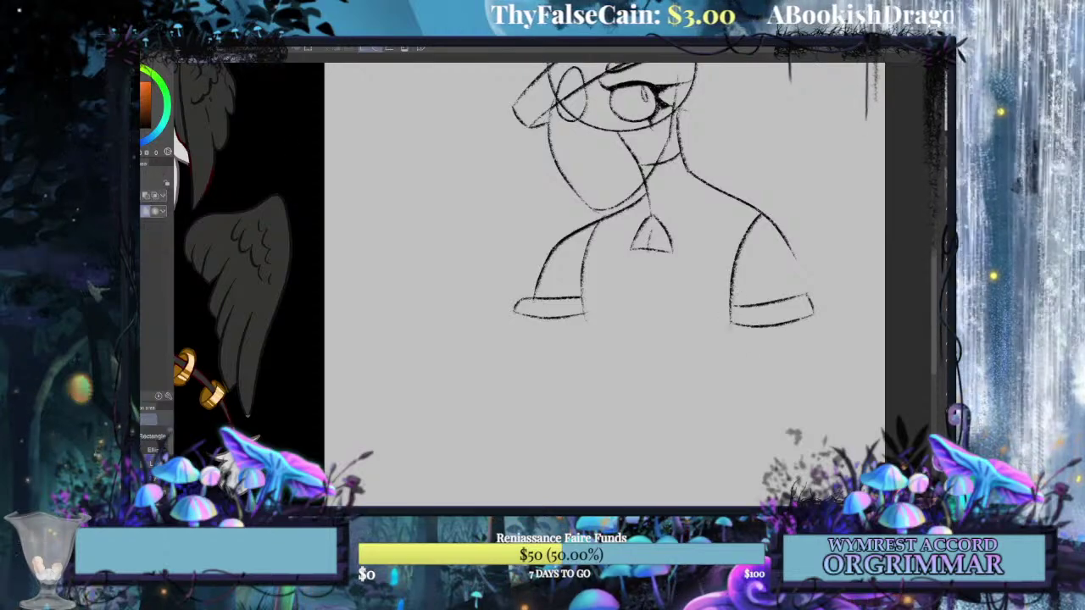
{"action": "left_click_drag", "start_coordinate": [828, 294], "coordinate": [739, 284]}
{"action": "key", "text": "ctrl+t"}
{"action": "left_click_drag", "start_coordinate": [832, 317], "coordinate": [845, 318]}
{"action": "left_click", "coordinate": [772, 374]}
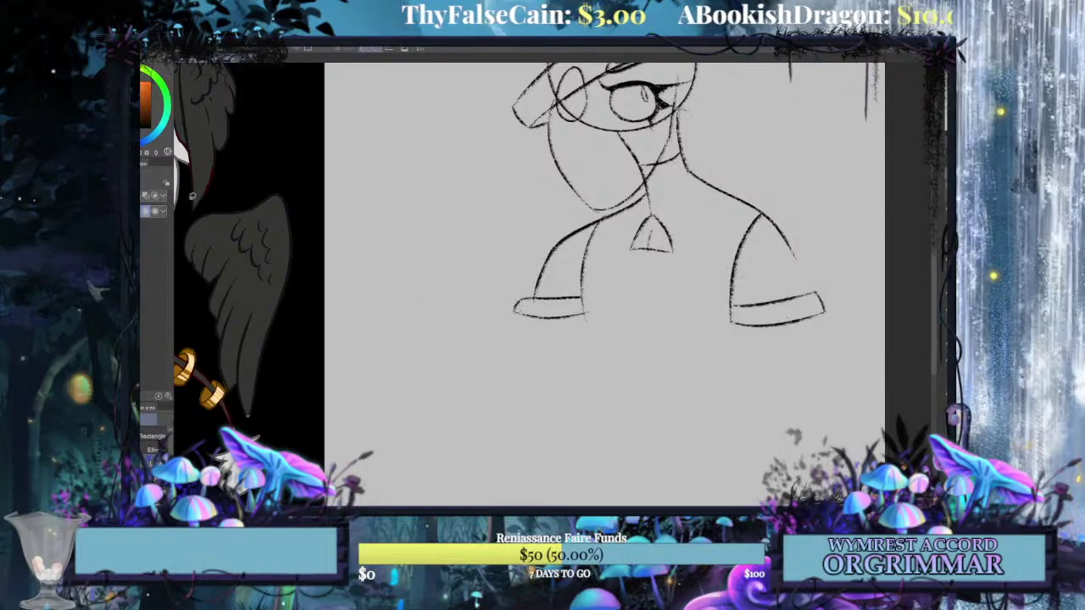
Extend the outer arm line from the wider shoulder down to the top of the widened armband.
{"action": "key", "text": "p"}
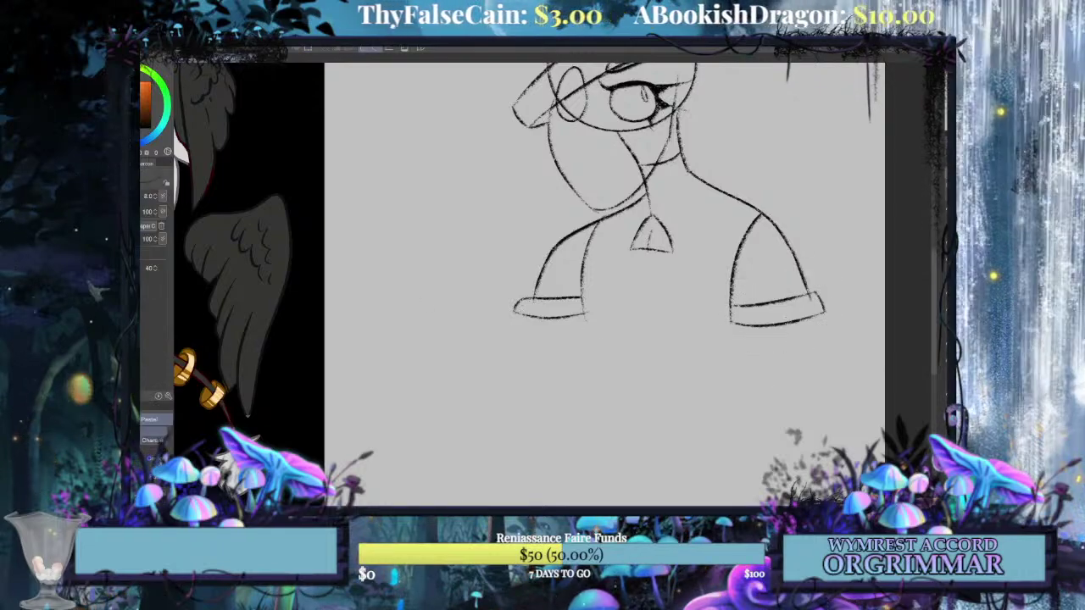
{"action": "left_click_drag", "start_coordinate": [795, 258], "coordinate": [810, 295]}
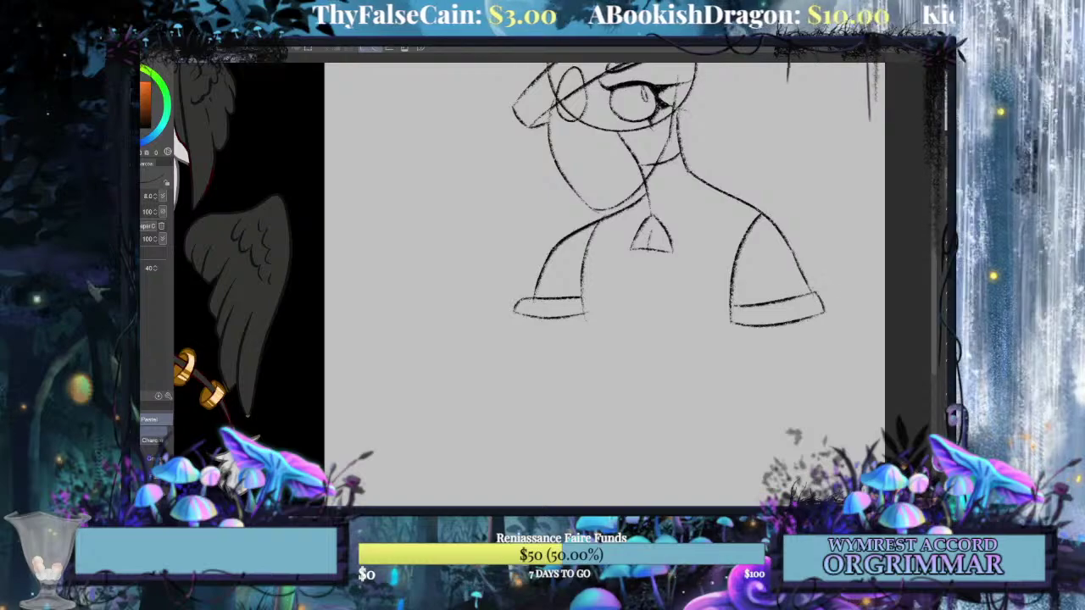
{"action": "left_click_drag", "start_coordinate": [784, 237], "coordinate": [810, 293]}
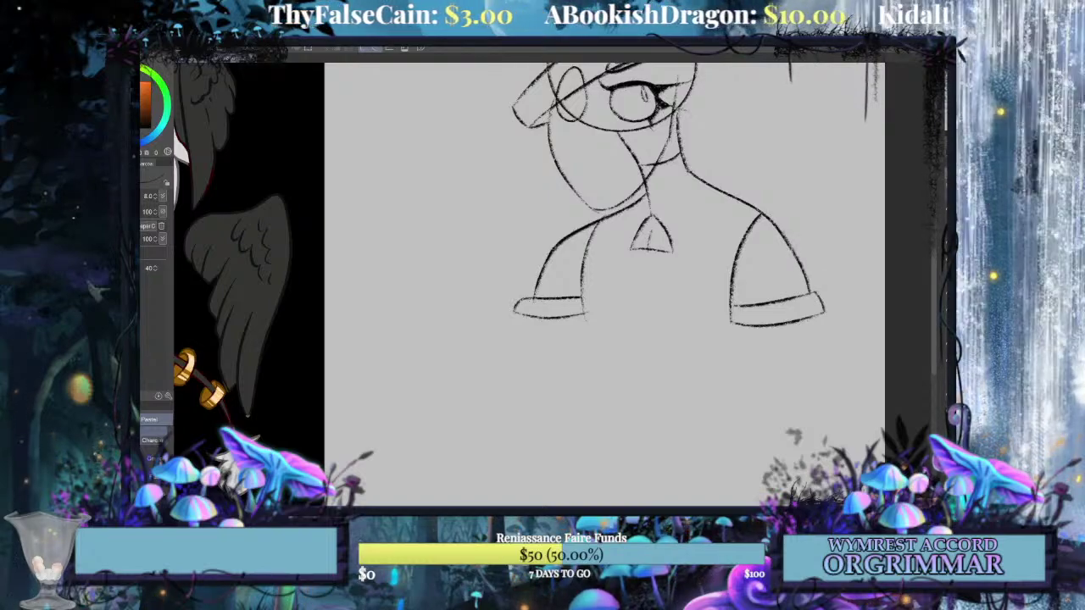
Draw a curved neckline dipping across the upper chest over the cutout, from beneath the chin to the wider shoulder.
{"action": "left_click_drag", "start_coordinate": [593, 255], "coordinate": [734, 282]}
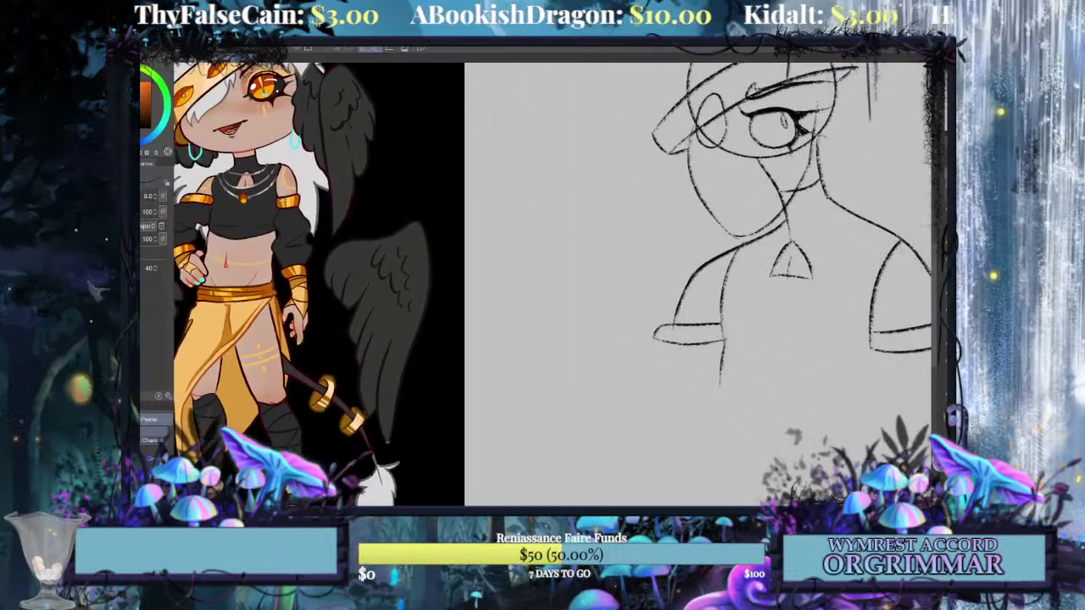
{"action": "left_click_drag", "start_coordinate": [734, 281], "coordinate": [685, 334]}
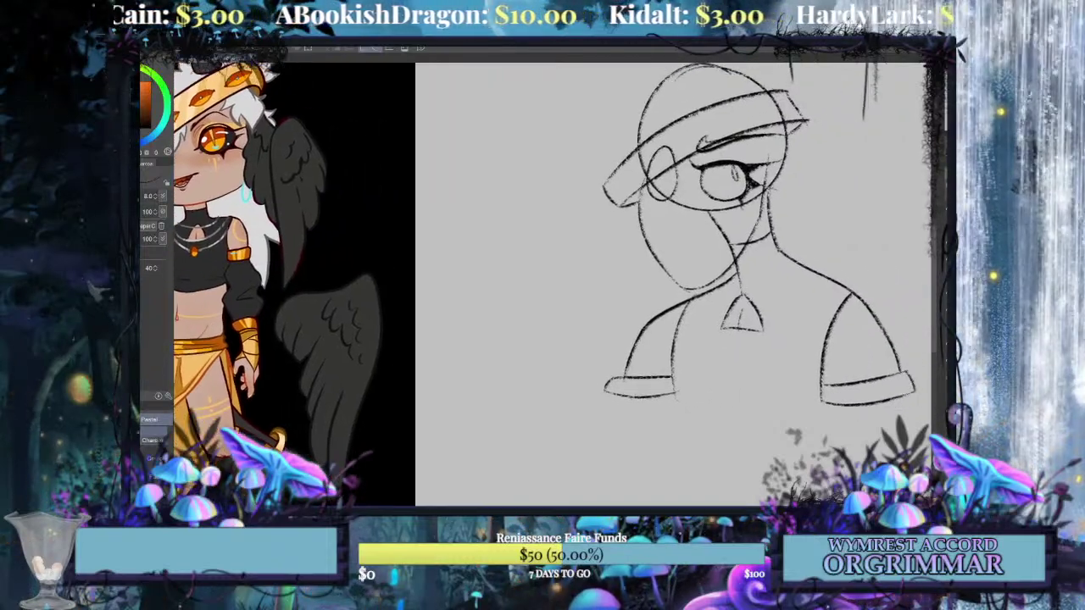
{"action": "left_click_drag", "start_coordinate": [685, 334], "coordinate": [706, 296]}
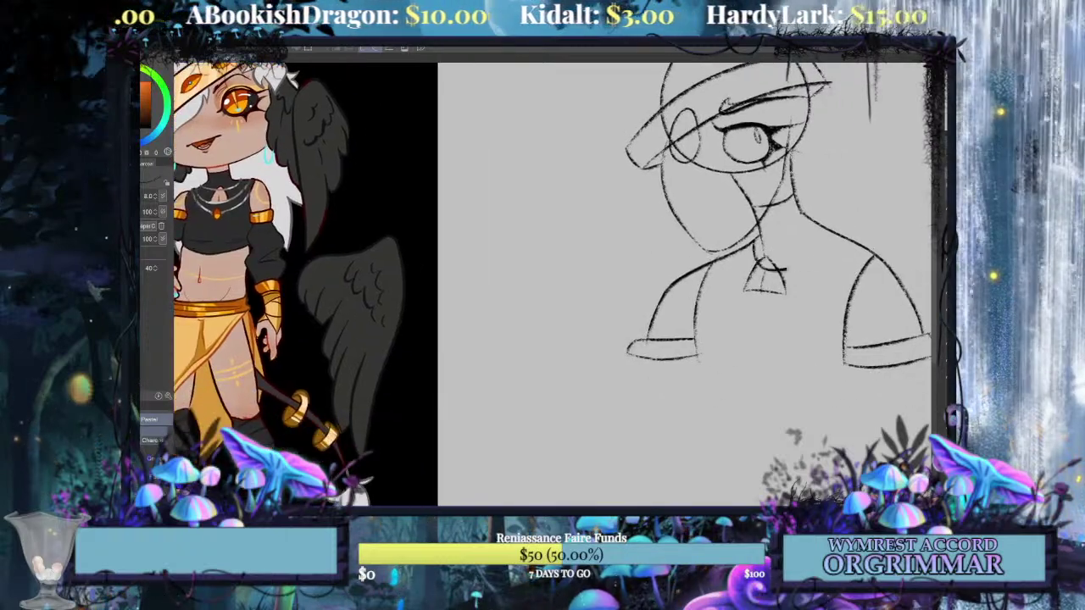
{"action": "mouse_move", "coordinate": [748, 251]}
{"action": "left_mouse_down"}
{"action": "mouse_move", "coordinate": [802, 266]}
{"action": "mouse_move", "coordinate": [845, 238]}
{"action": "left_mouse_up"}
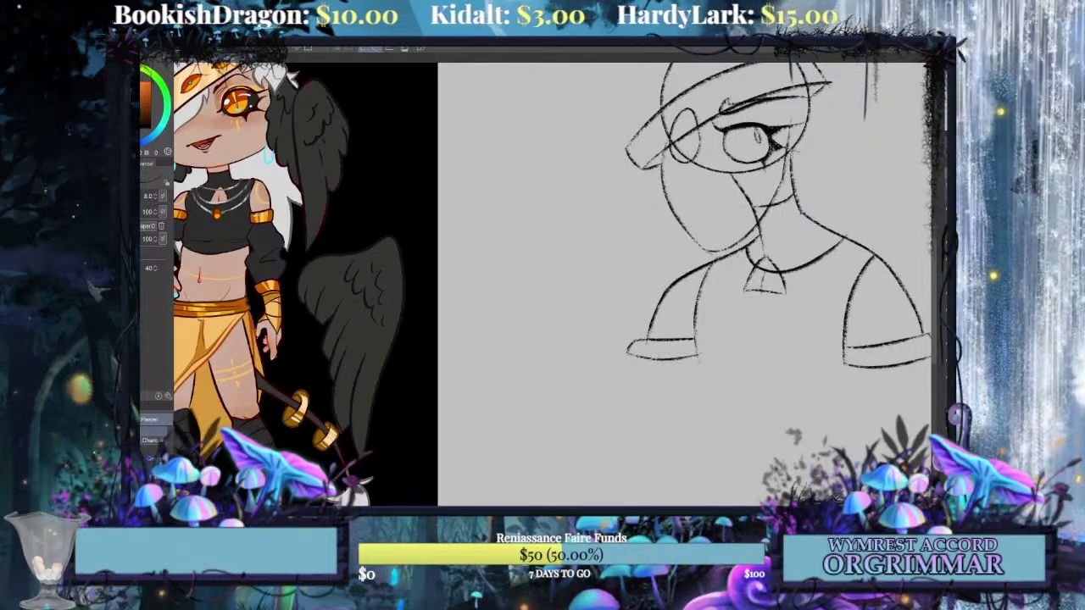
Draw two necklace chains below the neckline, the lower one hanging deeper to an oval pendant at the chest's centre.
{"action": "mouse_move", "coordinate": [734, 255]}
{"action": "left_mouse_down"}
{"action": "mouse_move", "coordinate": [805, 309]}
{"action": "mouse_move", "coordinate": [848, 244]}
{"action": "left_mouse_up"}
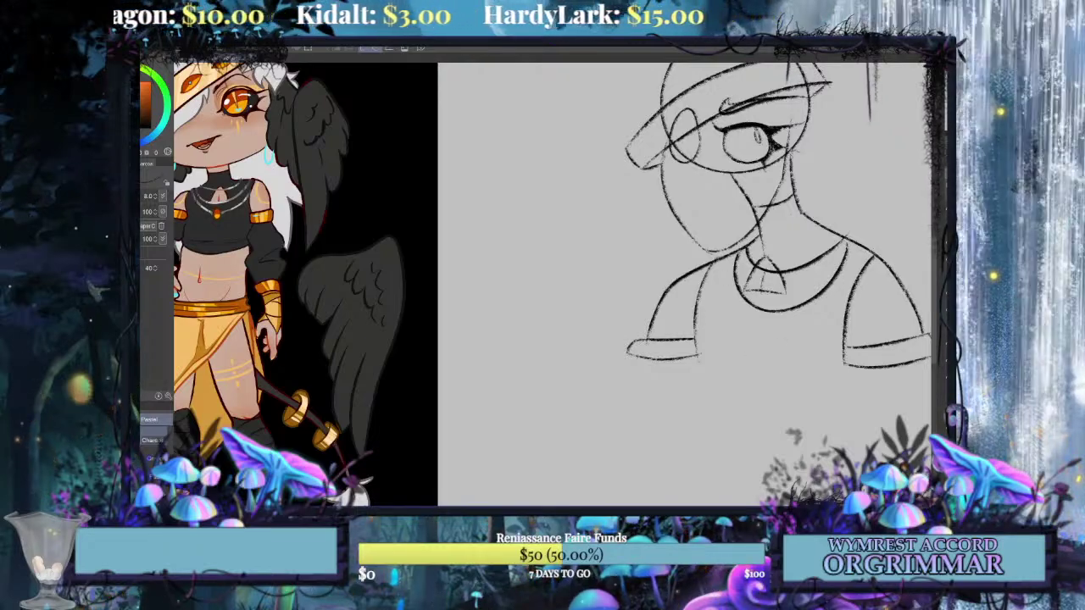
{"action": "mouse_move", "coordinate": [731, 252]}
{"action": "left_mouse_down"}
{"action": "mouse_move", "coordinate": [747, 335]}
{"action": "mouse_move", "coordinate": [726, 284]}
{"action": "mouse_move", "coordinate": [745, 340]}
{"action": "mouse_move", "coordinate": [839, 287]}
{"action": "mouse_move", "coordinate": [851, 245]}
{"action": "mouse_move", "coordinate": [836, 300]}
{"action": "left_mouse_up"}
{"action": "key", "text": "ctrl+z"}
{"action": "key", "text": "ctrl+z"}
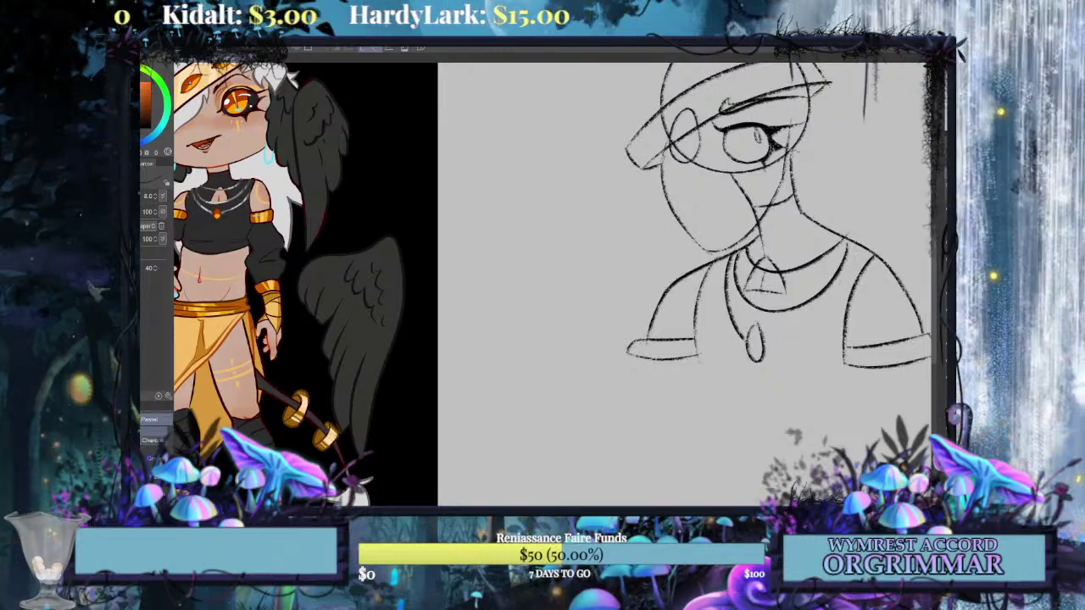
{"action": "mouse_move", "coordinate": [767, 347]}
{"action": "left_mouse_down"}
{"action": "mouse_move", "coordinate": [815, 322]}
{"action": "mouse_move", "coordinate": [842, 278]}
{"action": "left_mouse_up"}
{"action": "key", "text": "ctrl+z"}
{"action": "left_click_drag", "start_coordinate": [769, 347], "coordinate": [842, 249]}
{"action": "key", "text": "ctrl+z"}
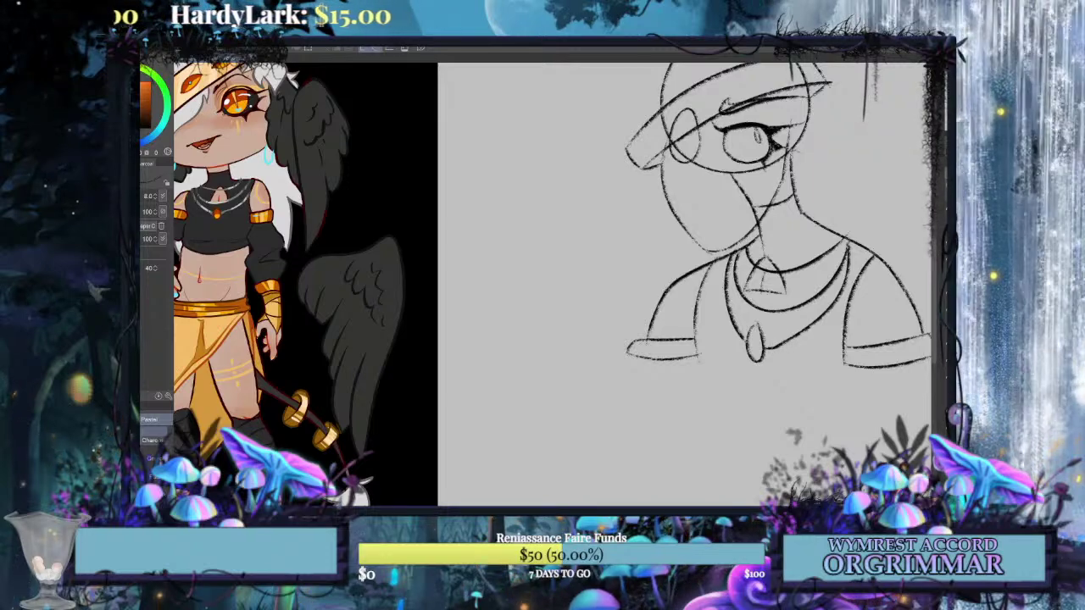
Select the lower chain between the pendant and the wider shoulder, then transform it with a slight rotation and a little extra width.
{"action": "key", "text": "m"}
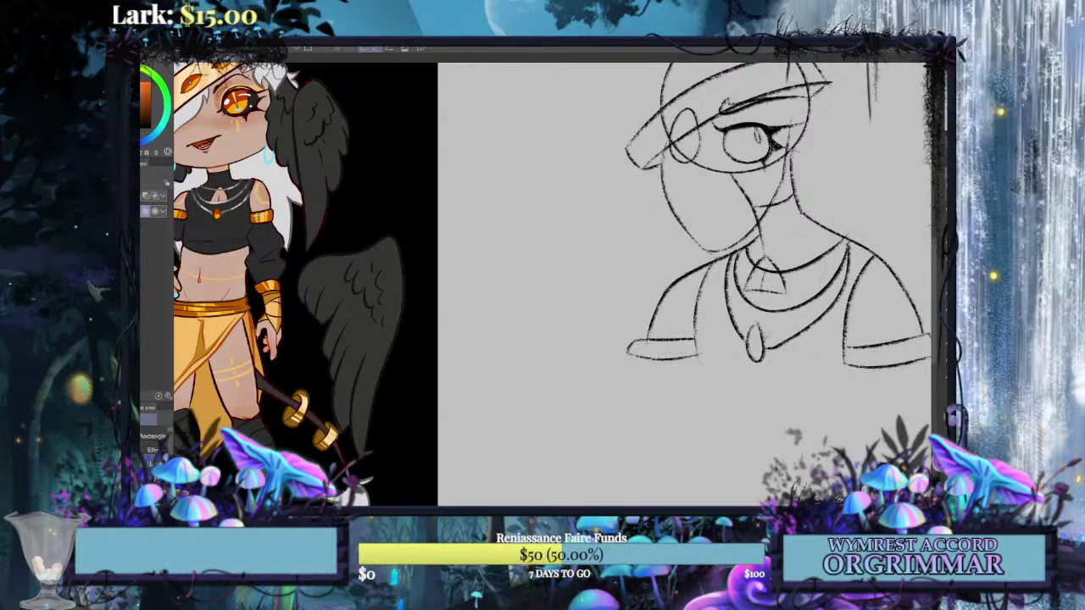
{"action": "mouse_move", "coordinate": [854, 238]}
{"action": "left_mouse_down"}
{"action": "mouse_move", "coordinate": [861, 250]}
{"action": "mouse_move", "coordinate": [828, 233]}
{"action": "left_mouse_up"}
{"action": "key", "text": "ctrl+t"}
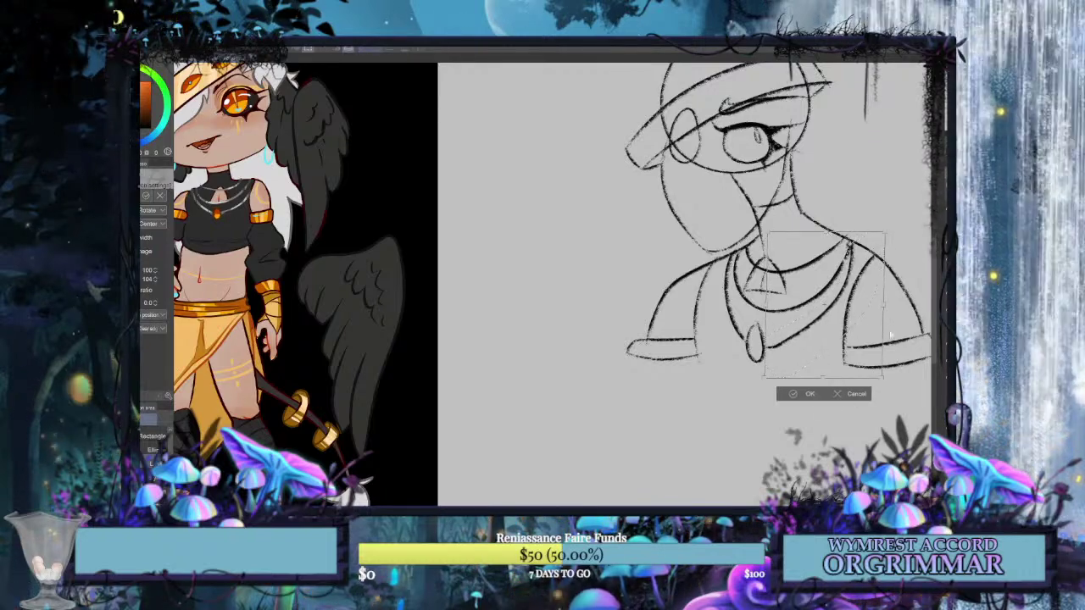
{"action": "key", "text": "Return"}
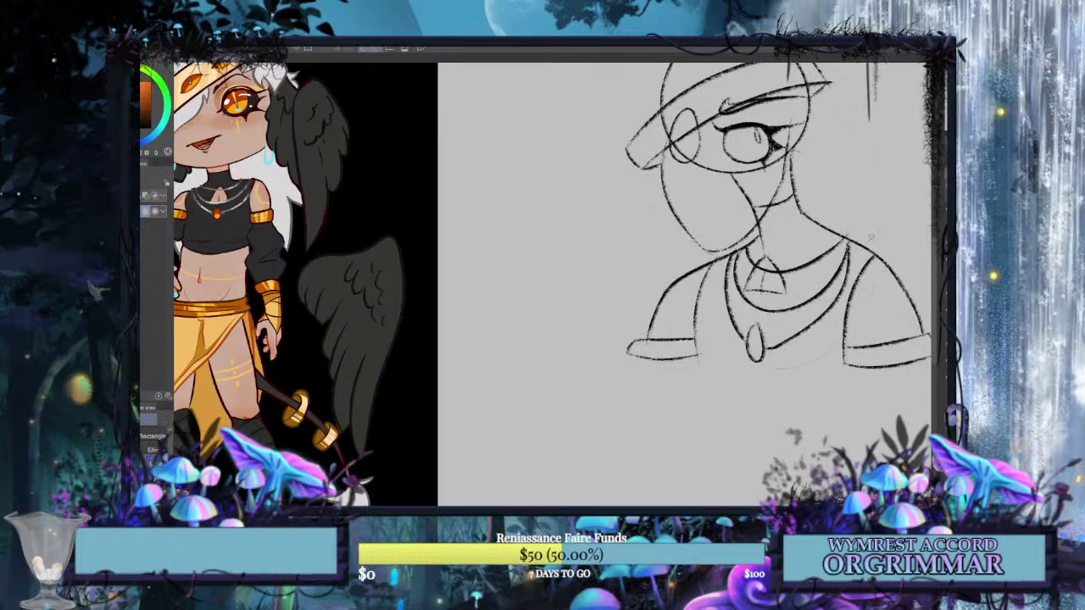
{"action": "key", "text": "ctrl+t"}
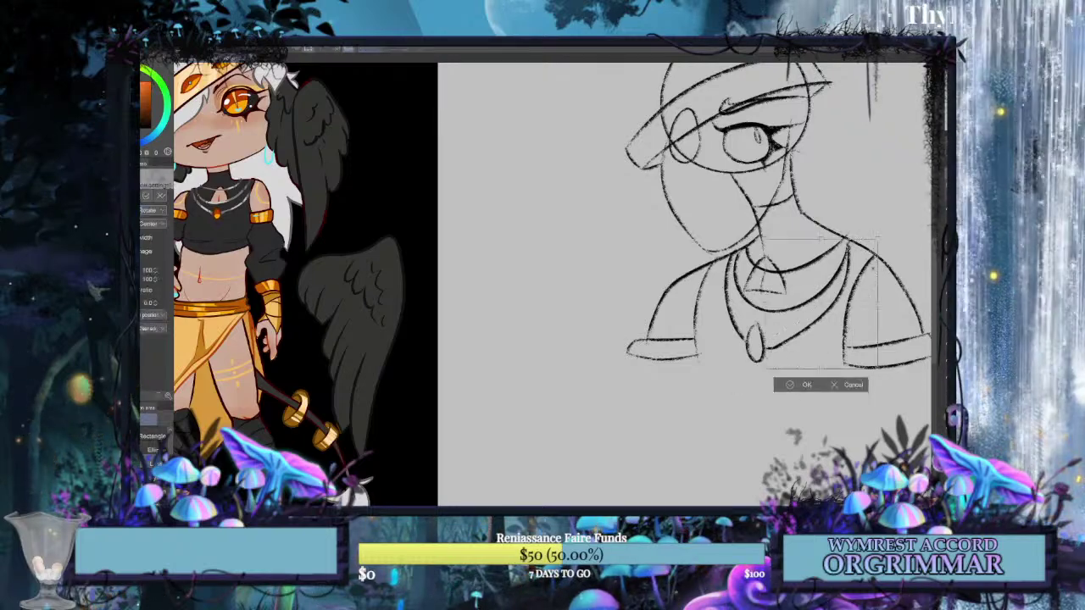
{"action": "left_click_drag", "start_coordinate": [878, 303], "coordinate": [881, 299]}
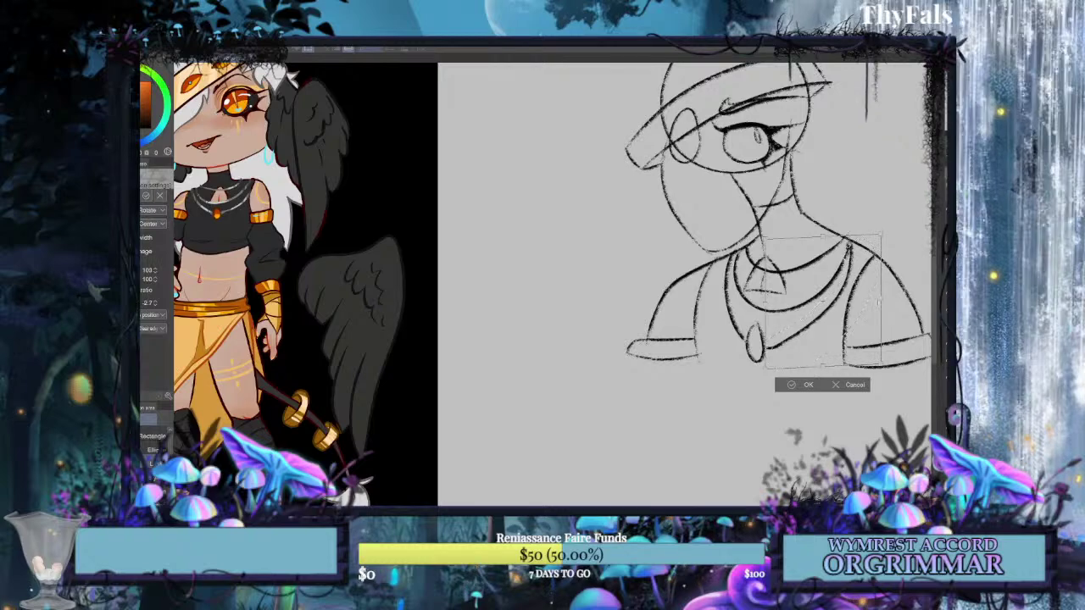
{"action": "left_click_drag", "start_coordinate": [766, 305], "coordinate": [763, 305]}
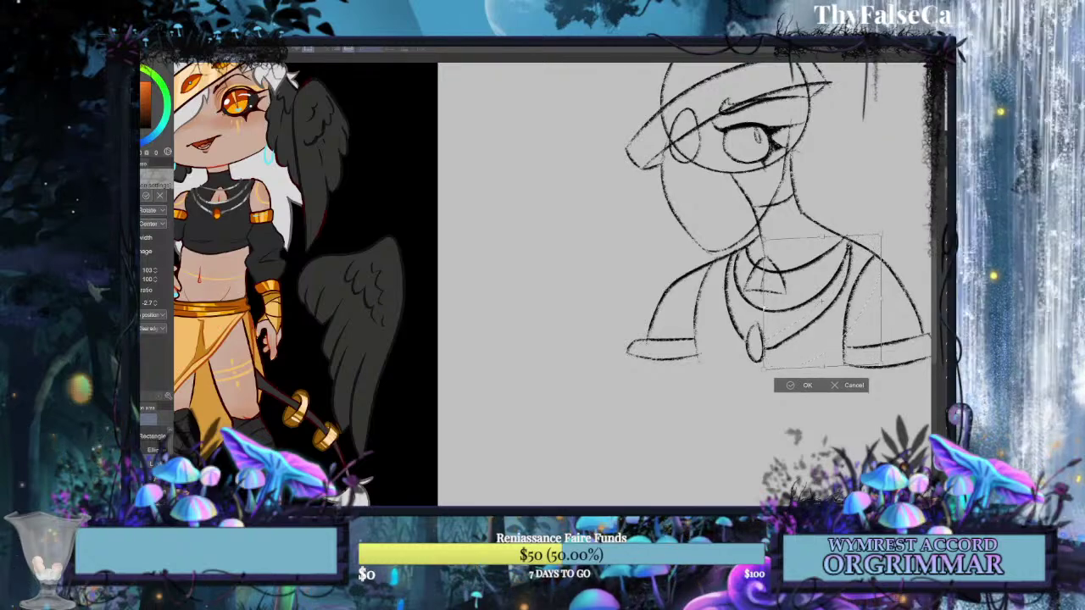
{"action": "left_click", "coordinate": [789, 386]}
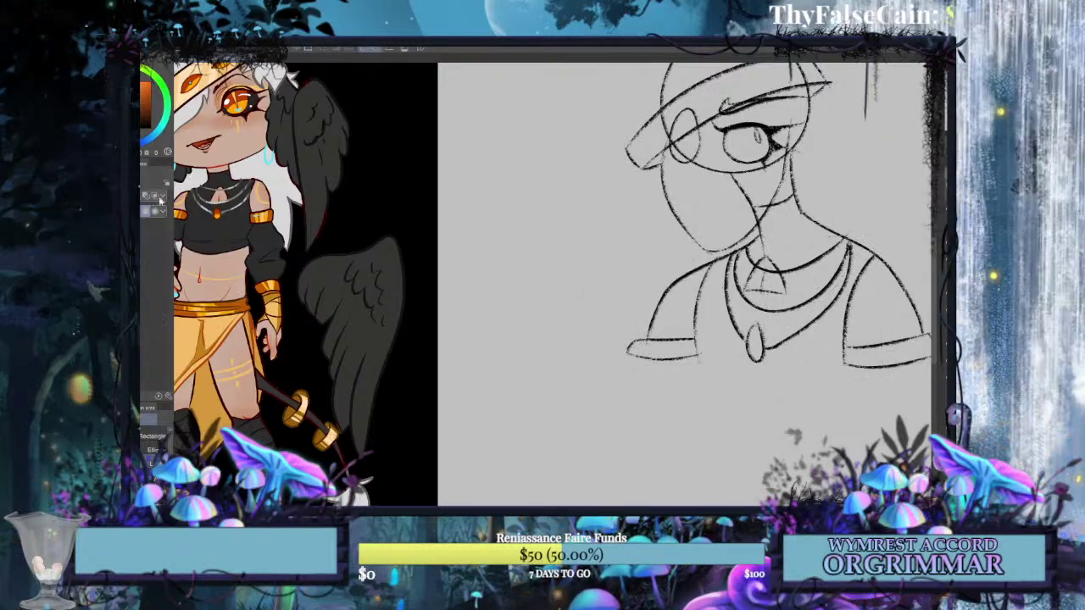
Transform the whole necklace and neckline sketch, rotating it by about -2.7 degrees and shifting it slightly toward the narrower shoulder.
{"action": "key", "text": "p"}
{"action": "mouse_move", "coordinate": [678, 288]}
{"action": "left_mouse_down"}
{"action": "mouse_move", "coordinate": [739, 350]}
{"action": "mouse_move", "coordinate": [602, 333]}
{"action": "left_mouse_up"}
{"action": "key", "text": "ctrl+t"}
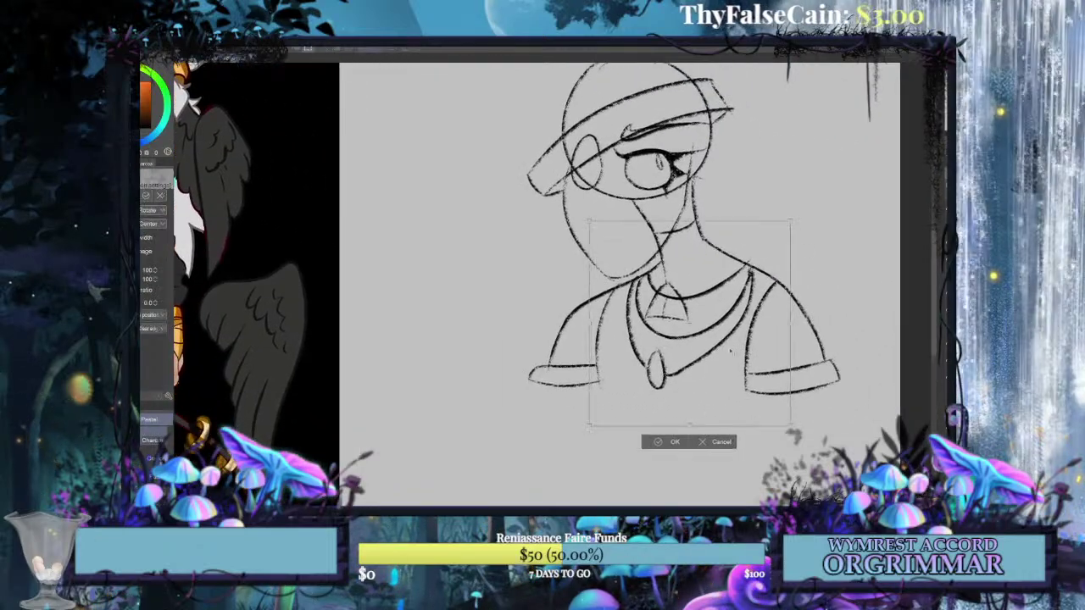
{"action": "left_click_drag", "start_coordinate": [730, 352], "coordinate": [727, 352]}
{"action": "left_click_drag", "start_coordinate": [818, 372], "coordinate": [817, 366]}
{"action": "left_click_drag", "start_coordinate": [730, 362], "coordinate": [728, 365]}
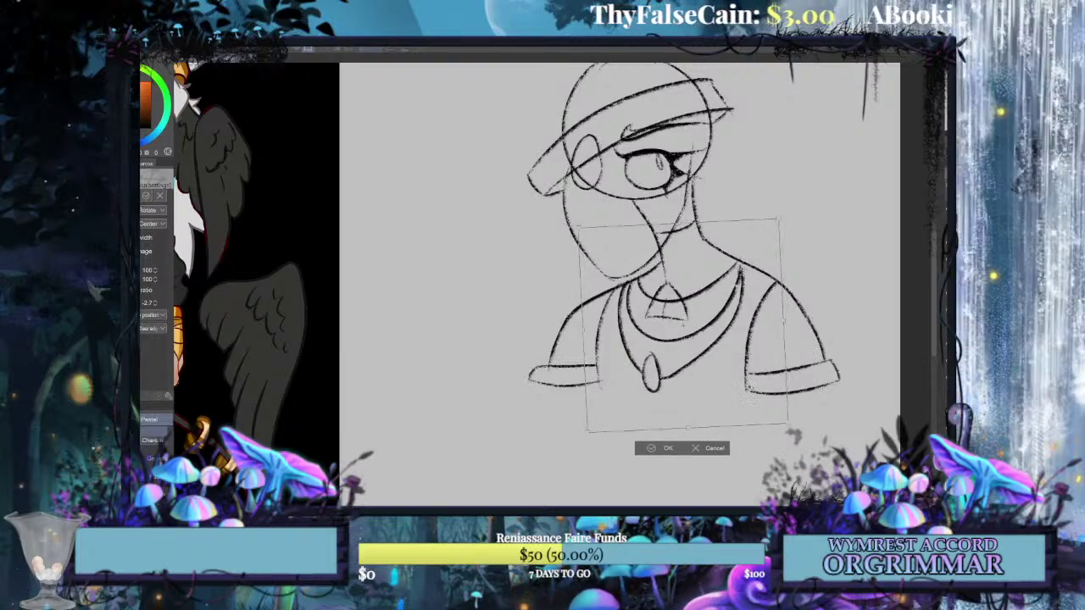
{"action": "left_click", "coordinate": [662, 448]}
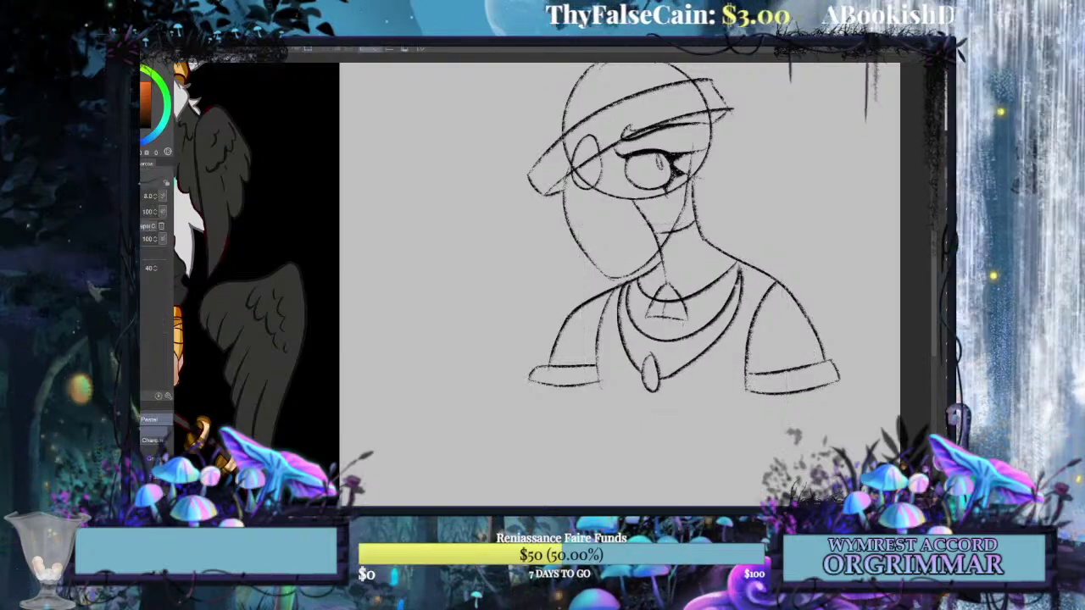
Using the reference's head wing, sketch a large spread wing beside the visible eye, with an arched outer edge and inner feathers.
{"action": "left_click_drag", "start_coordinate": [508, 322], "coordinate": [758, 368]}
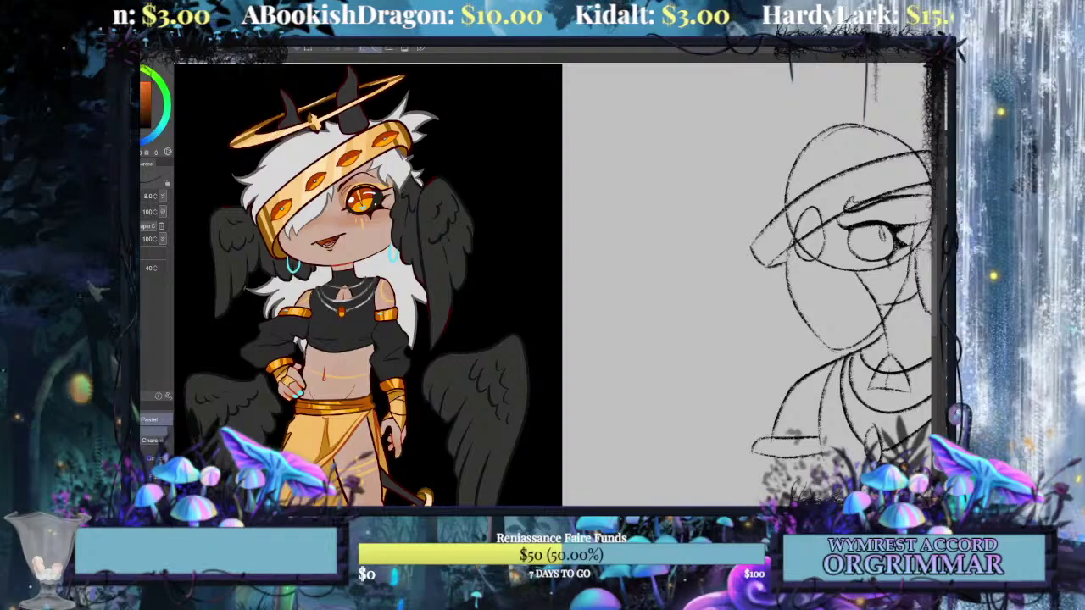
{"action": "left_click_drag", "start_coordinate": [847, 288], "coordinate": [561, 218]}
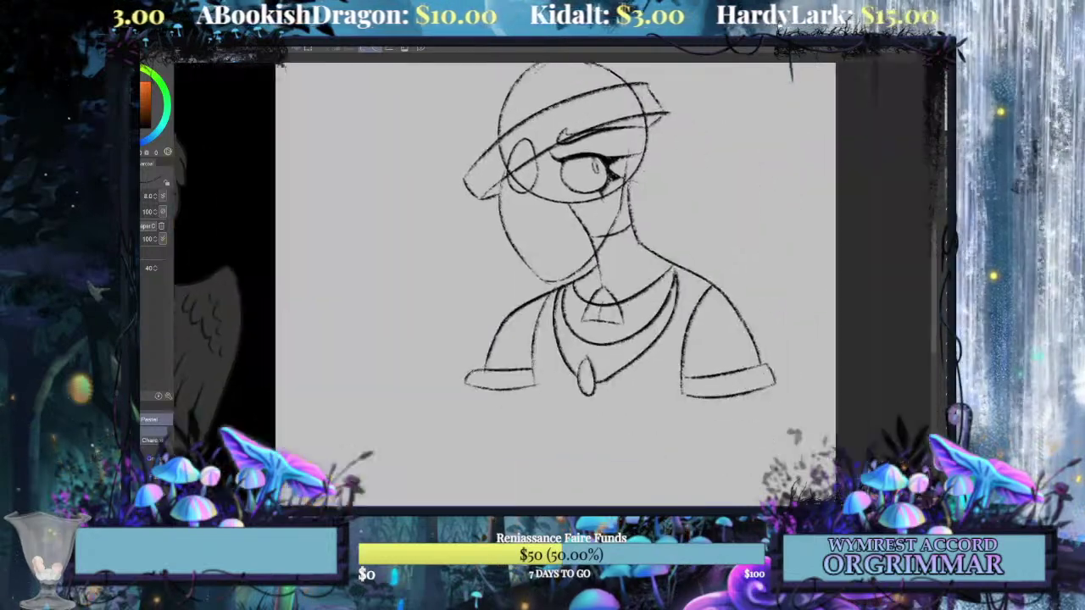
{"action": "mouse_move", "coordinate": [632, 157]}
{"action": "left_mouse_down"}
{"action": "mouse_move", "coordinate": [704, 167]}
{"action": "mouse_move", "coordinate": [712, 114]}
{"action": "mouse_move", "coordinate": [780, 314]}
{"action": "left_mouse_up"}
{"action": "key", "text": "ctrl+z"}
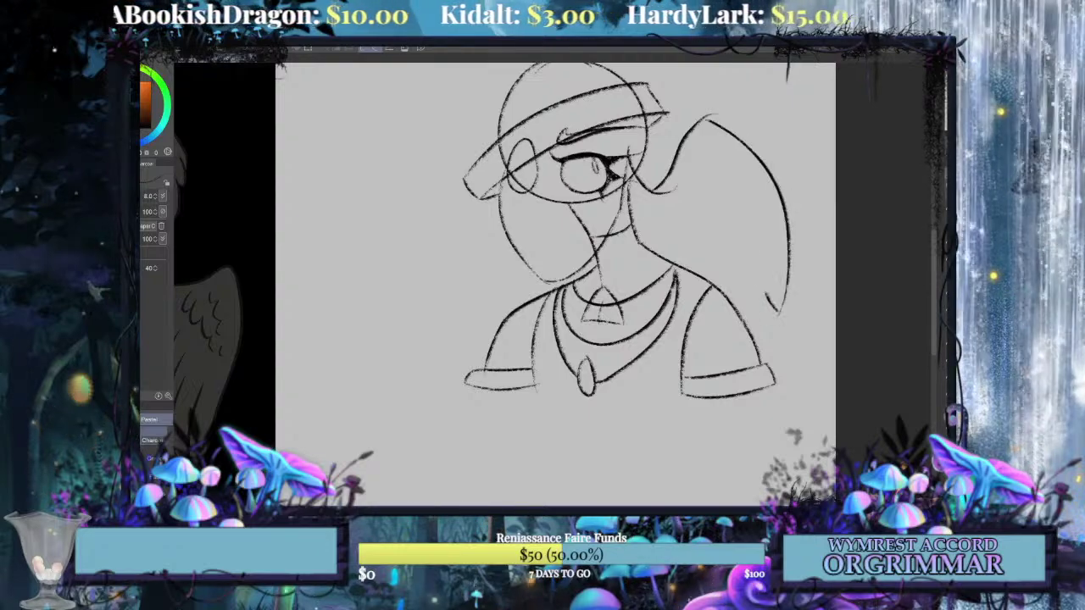
{"action": "mouse_move", "coordinate": [676, 167]}
{"action": "left_mouse_down"}
{"action": "mouse_move", "coordinate": [683, 202]}
{"action": "mouse_move", "coordinate": [727, 169]}
{"action": "mouse_move", "coordinate": [747, 200]}
{"action": "mouse_move", "coordinate": [720, 151]}
{"action": "left_mouse_up"}
{"action": "left_click_drag", "start_coordinate": [755, 233], "coordinate": [756, 278]}
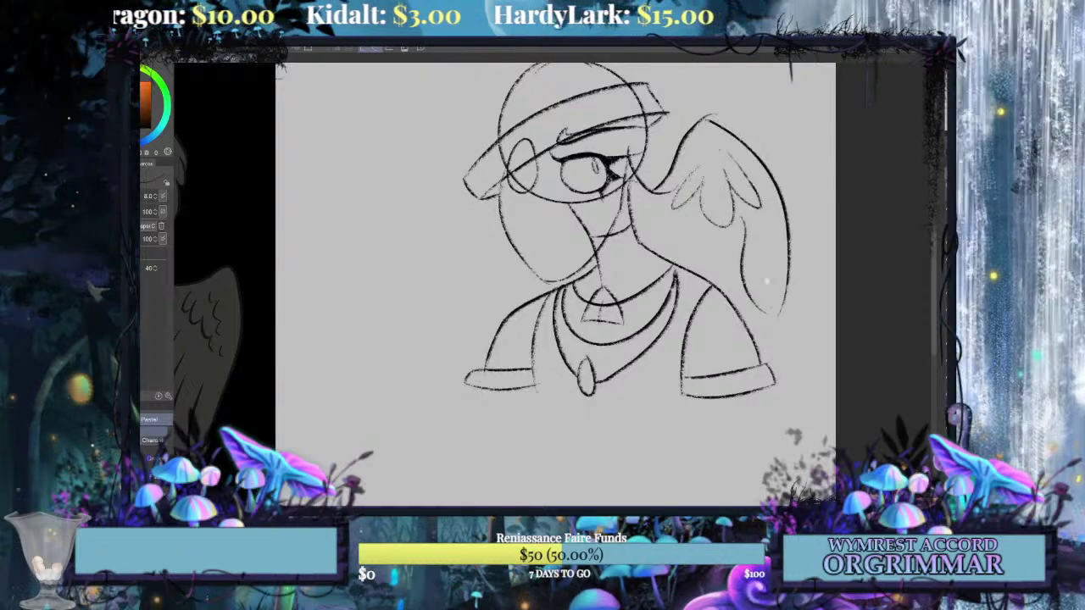
{"action": "left_click_drag", "start_coordinate": [751, 236], "coordinate": [745, 293]}
{"action": "key", "text": "ctrl+z"}
{"action": "left_click_drag", "start_coordinate": [720, 234], "coordinate": [749, 302]}
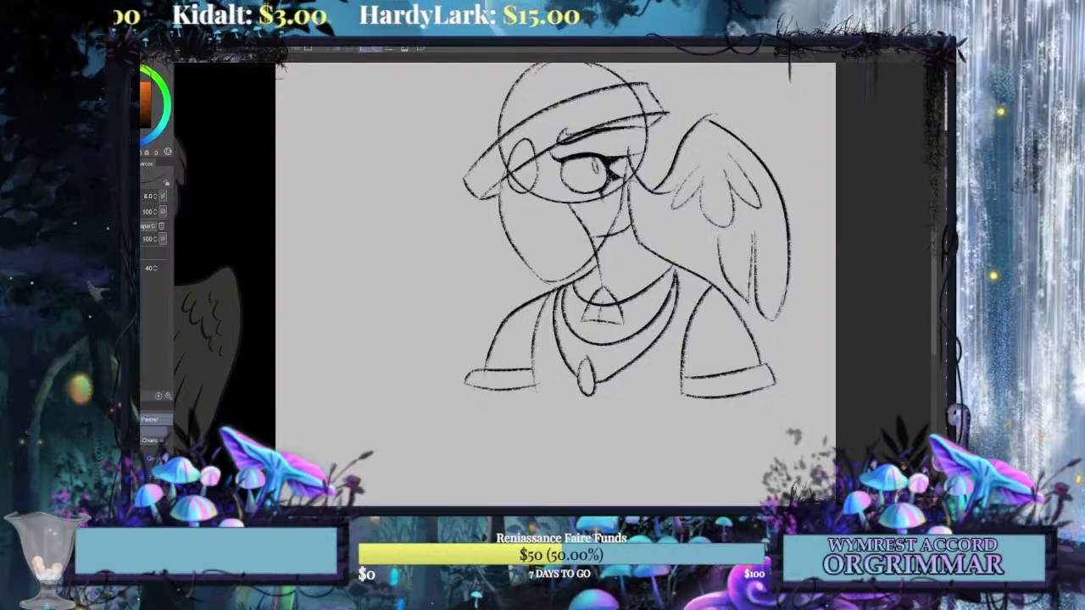
{"action": "key", "text": "ctrl+z"}
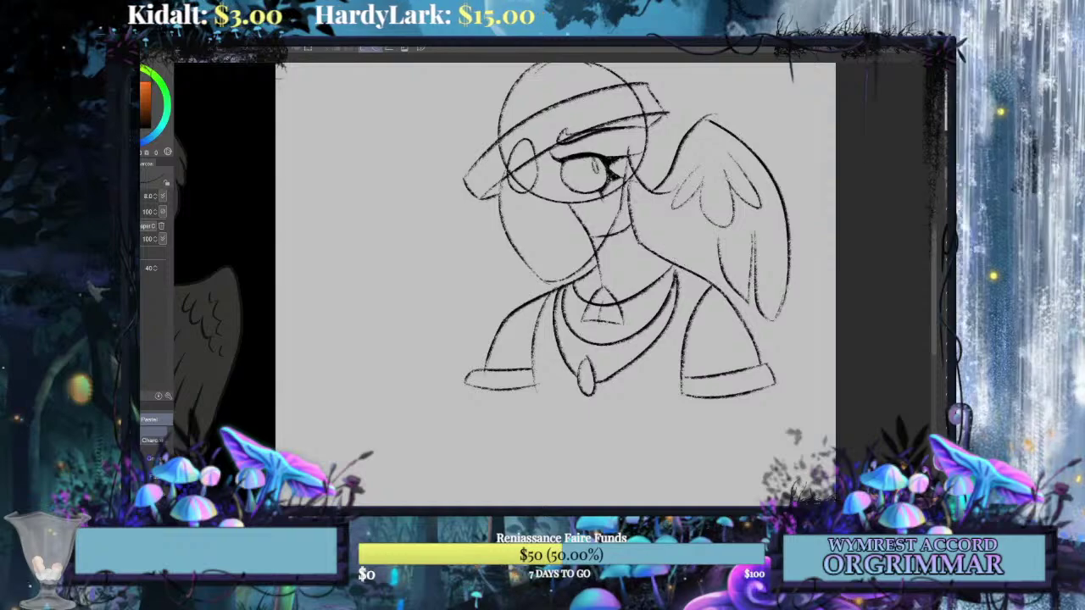
Draw the spread wing's lower edge back to the neck and rotate the whole wing slightly.
{"action": "mouse_move", "coordinate": [626, 187]}
{"action": "left_mouse_down"}
{"action": "mouse_move", "coordinate": [633, 230]}
{"action": "mouse_move", "coordinate": [663, 249]}
{"action": "mouse_move", "coordinate": [718, 241]}
{"action": "mouse_move", "coordinate": [745, 290]}
{"action": "left_mouse_up"}
{"action": "key", "text": "ctrl+t"}
{"action": "left_click_drag", "start_coordinate": [887, 279], "coordinate": [884, 260]}
{"action": "left_click_drag", "start_coordinate": [808, 315], "coordinate": [810, 302]}
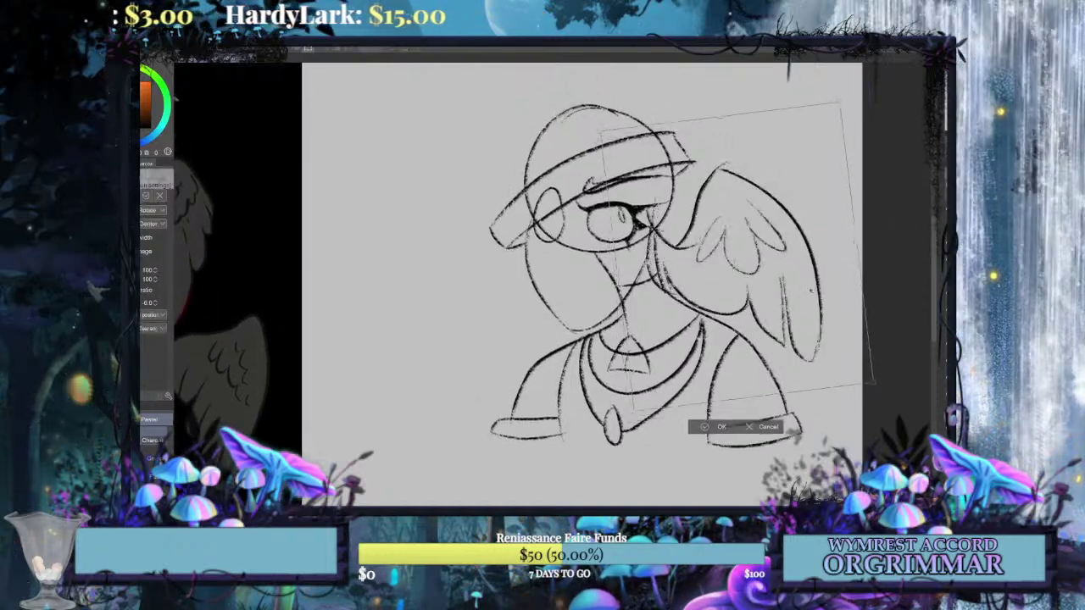
{"action": "left_click", "coordinate": [768, 426]}
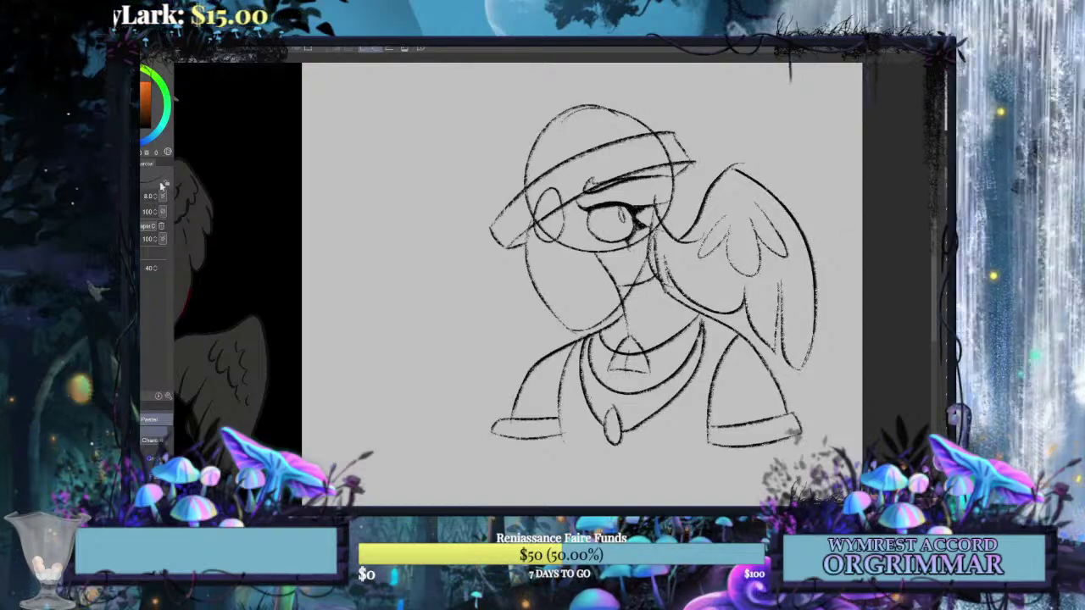
Select the outer part of the spread wing and delete it, keeping only the short connecting lines near the head and neck.
{"action": "key", "text": "m"}
{"action": "scroll", "coordinate": [519, 285], "scroll_direction": "left", "scroll_amount": 3}
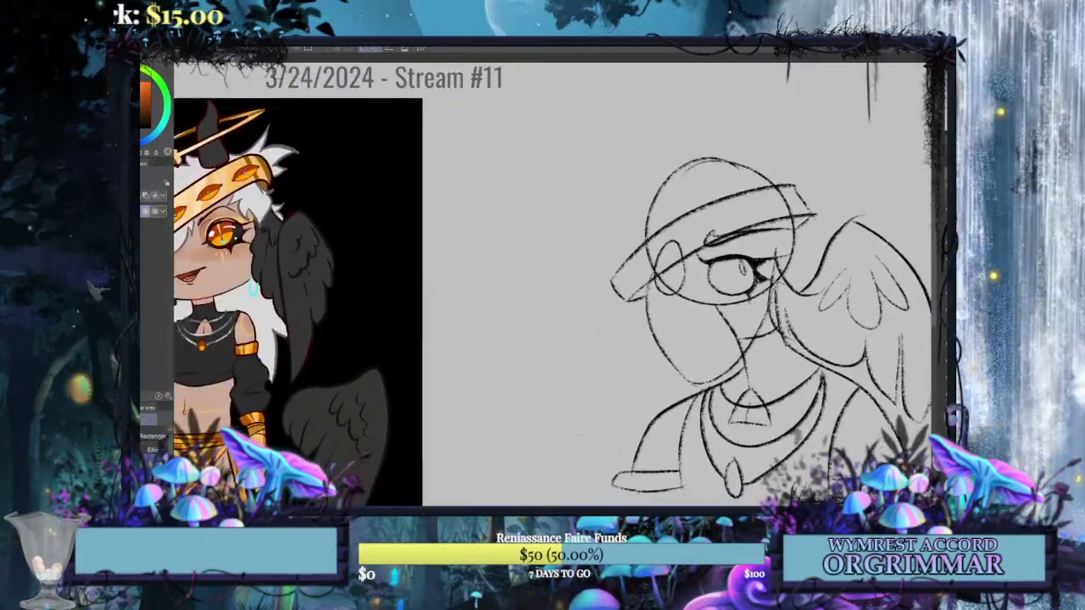
{"action": "scroll", "coordinate": [519, 284], "scroll_direction": "right", "scroll_amount": 3}
{"action": "left_click_drag", "start_coordinate": [740, 151], "coordinate": [728, 154]}
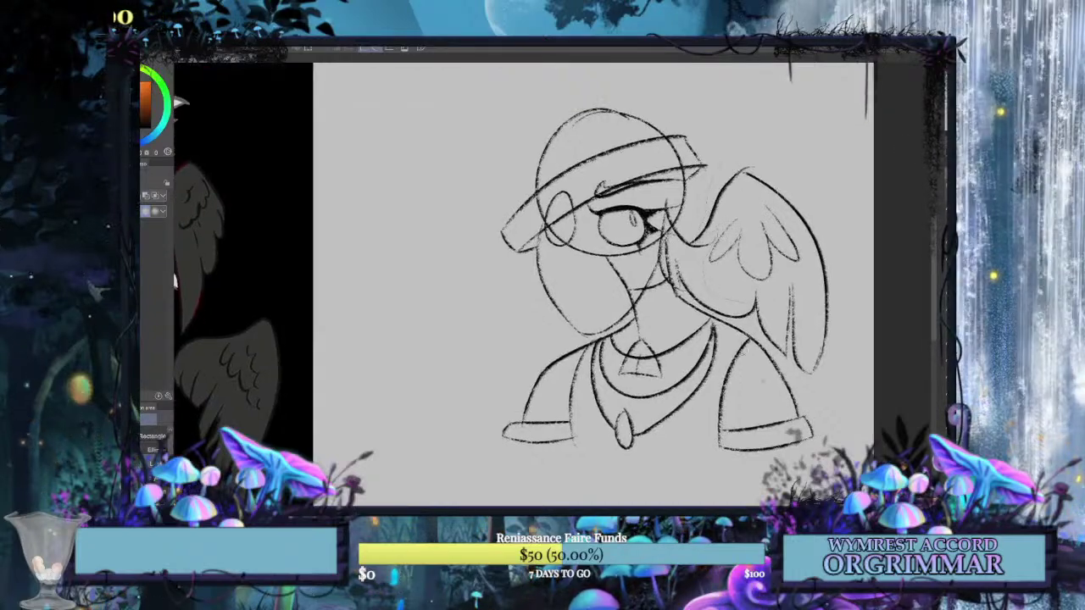
{"action": "left_click_drag", "start_coordinate": [765, 137], "coordinate": [736, 154]}
{"action": "key", "text": "Delete"}
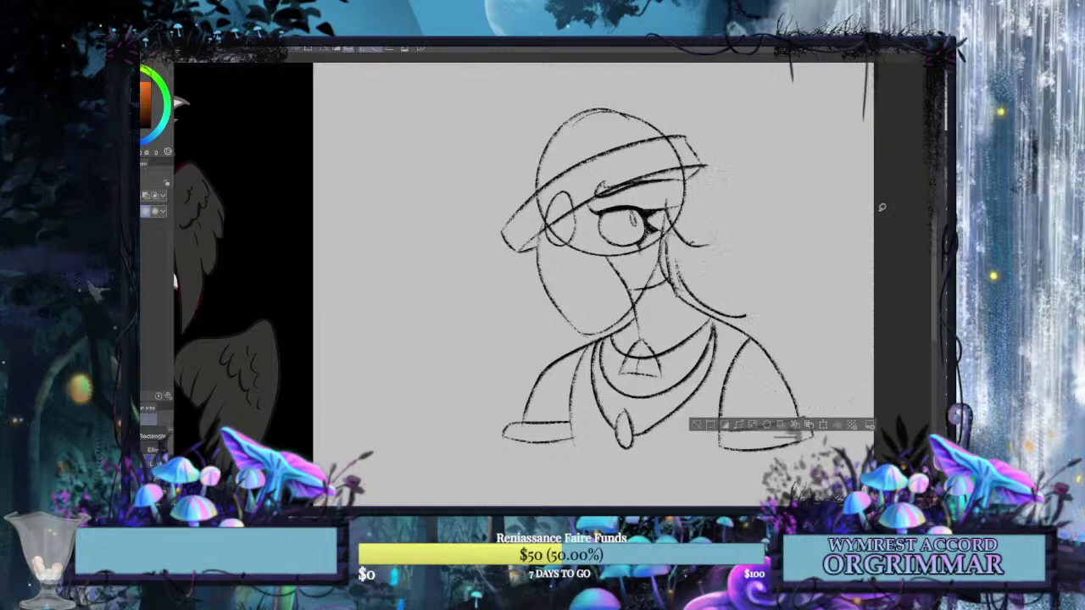
{"action": "key", "text": "ctrl+d"}
Draw a narrow folded wing hanging beside the head down to the shoulder, with long pointed feather lines inside it.
{"action": "key", "text": "p"}
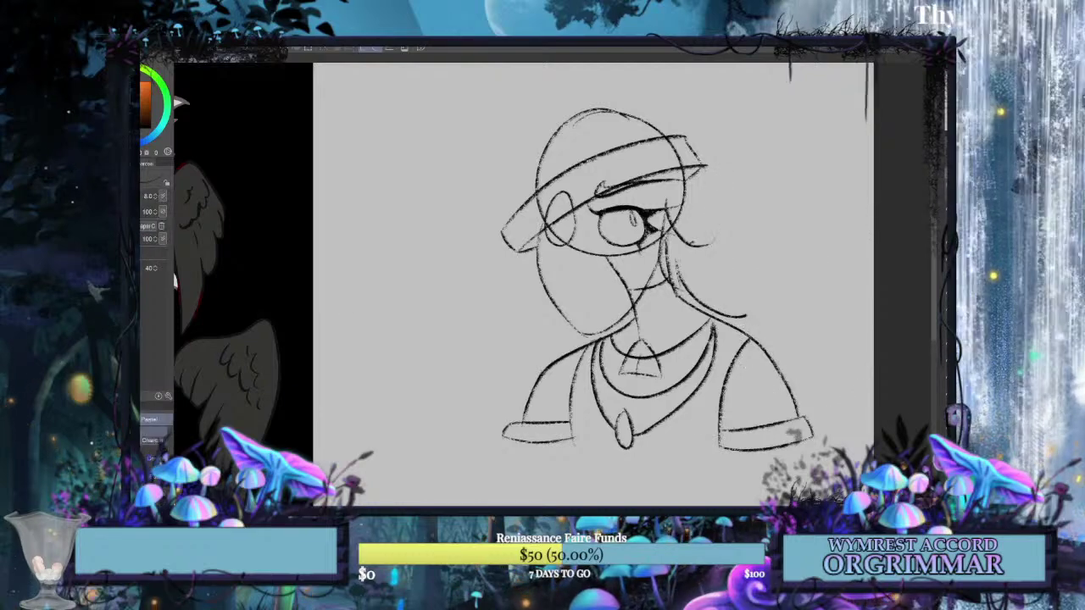
{"action": "mouse_move", "coordinate": [722, 183]}
{"action": "left_mouse_down"}
{"action": "mouse_move", "coordinate": [738, 346]}
{"action": "mouse_move", "coordinate": [717, 300]}
{"action": "mouse_move", "coordinate": [737, 344]}
{"action": "left_mouse_up"}
{"action": "key", "text": "ctrl+z"}
{"action": "key", "text": "ctrl+z"}
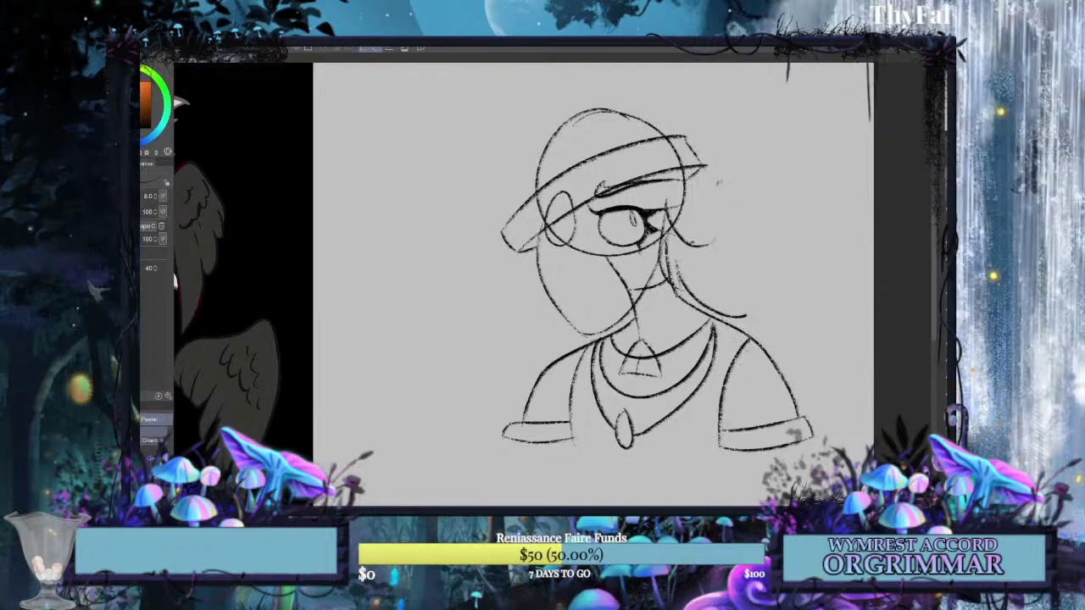
{"action": "mouse_move", "coordinate": [721, 181]}
{"action": "left_mouse_down"}
{"action": "mouse_move", "coordinate": [700, 246]}
{"action": "mouse_move", "coordinate": [733, 227]}
{"action": "mouse_move", "coordinate": [752, 369]}
{"action": "left_mouse_up"}
{"action": "key", "text": "ctrl+z"}
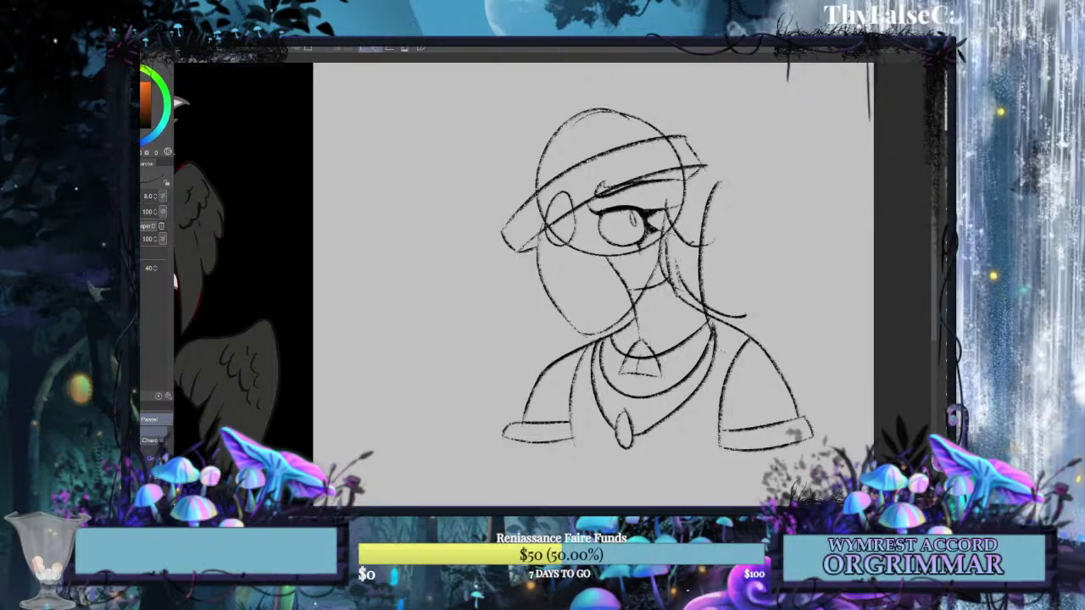
{"action": "left_click_drag", "start_coordinate": [719, 182], "coordinate": [762, 377]}
{"action": "left_click_drag", "start_coordinate": [717, 341], "coordinate": [724, 363]}
{"action": "left_click_drag", "start_coordinate": [711, 259], "coordinate": [719, 344]}
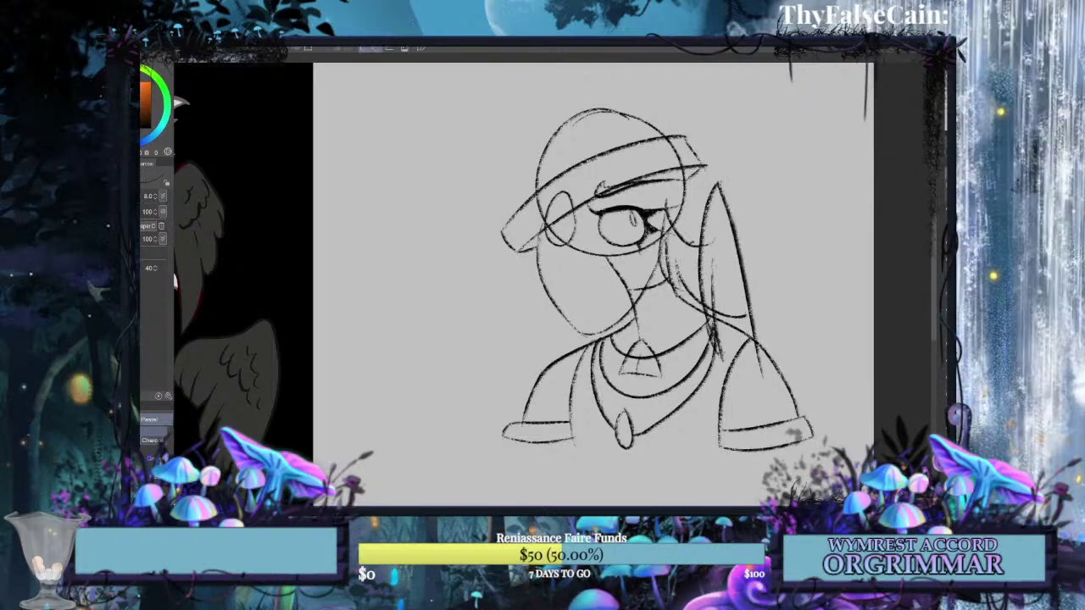
Rotate the narrow folded wing slightly so its lower tip swings outward over the shoulder.
{"action": "key", "text": "ctrl+t"}
{"action": "left_click_drag", "start_coordinate": [808, 319], "coordinate": [781, 316]}
{"action": "left_click", "coordinate": [702, 444]}
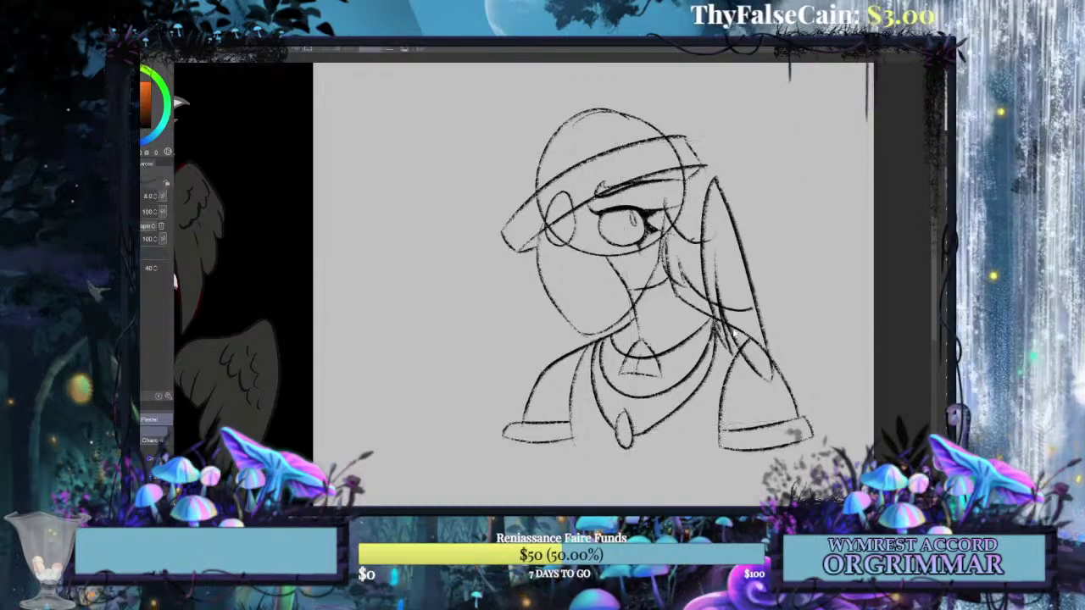
Duplicate the folded wing, flip the copy horizontally and move it to the opposite side of the head.
{"action": "key", "text": "ctrl+t"}
{"action": "key", "text": "h"}
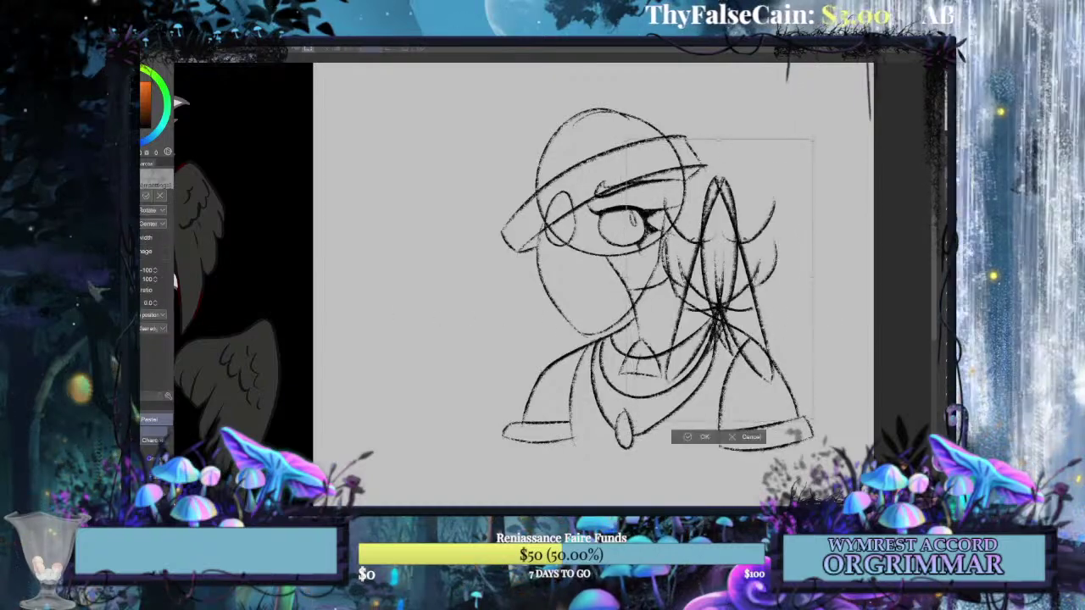
{"action": "left_click_drag", "start_coordinate": [721, 284], "coordinate": [534, 270]}
Rotate the mirrored wing by about 17.8 degrees and position it to hang beside the headband's low end.
{"action": "left_click_drag", "start_coordinate": [655, 317], "coordinate": [662, 282]}
{"action": "left_click_drag", "start_coordinate": [551, 279], "coordinate": [539, 302]}
{"action": "left_click_drag", "start_coordinate": [662, 292], "coordinate": [664, 288]}
{"action": "left_click_drag", "start_coordinate": [539, 302], "coordinate": [534, 307]}
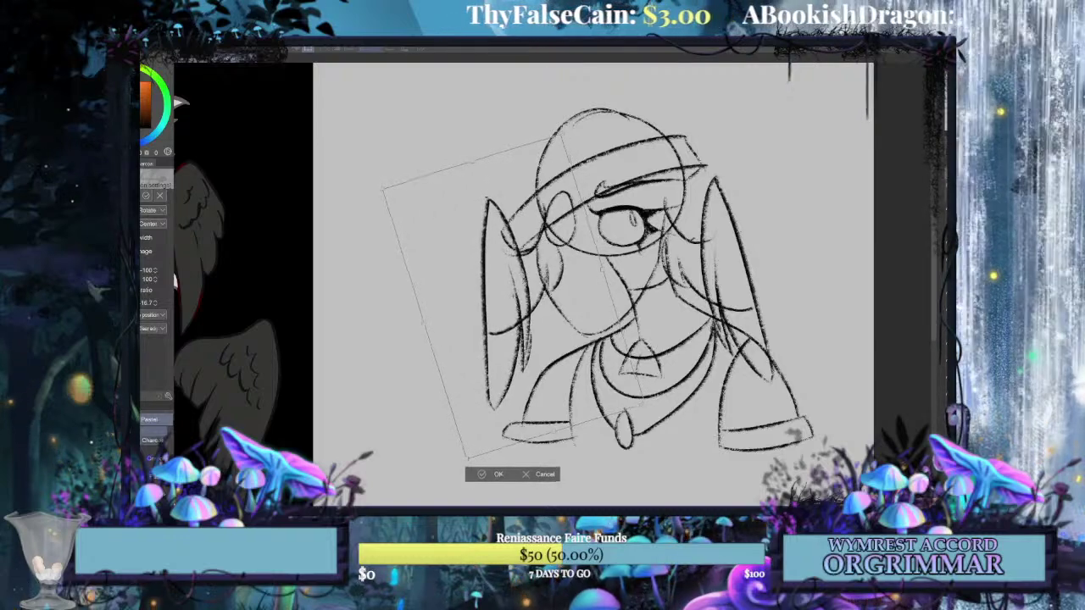
{"action": "left_click_drag", "start_coordinate": [664, 291], "coordinate": [664, 287]}
{"action": "left_click_drag", "start_coordinate": [600, 368], "coordinate": [601, 373]}
{"action": "left_click_drag", "start_coordinate": [507, 358], "coordinate": [507, 355]}
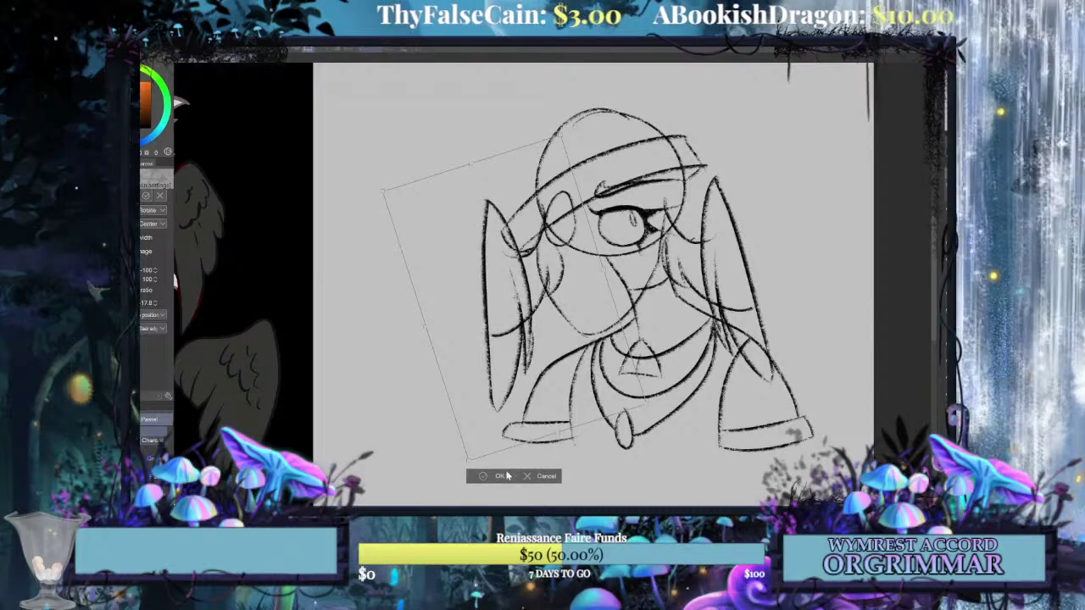
{"action": "key", "text": "Return"}
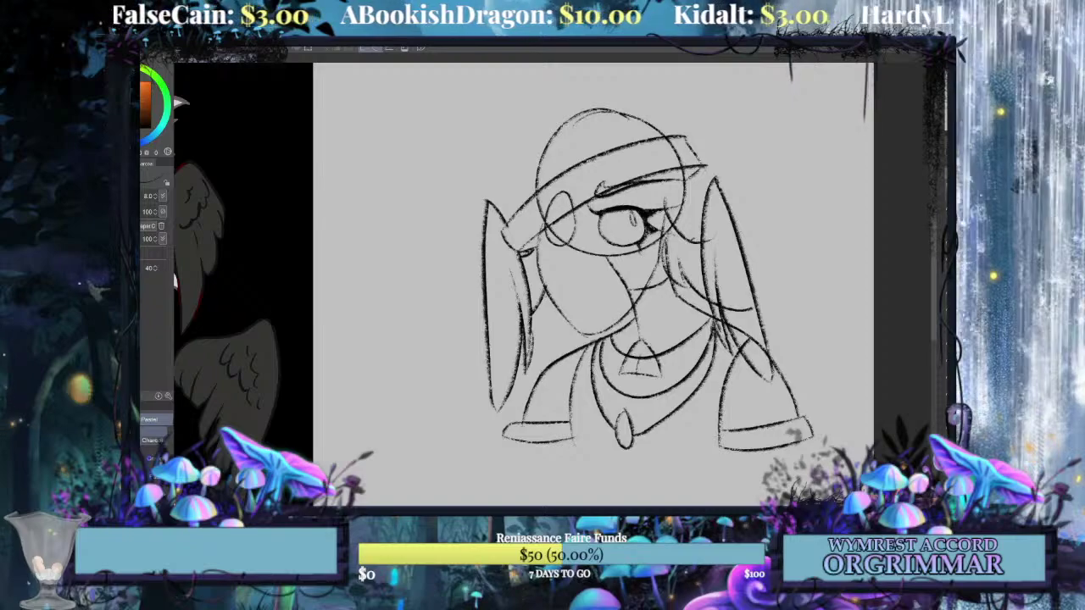
{"action": "mouse_move", "coordinate": [542, 280]}
{"action": "left_mouse_down"}
{"action": "mouse_move", "coordinate": [573, 299]}
{"action": "mouse_move", "coordinate": [773, 310]}
{"action": "left_mouse_up"}
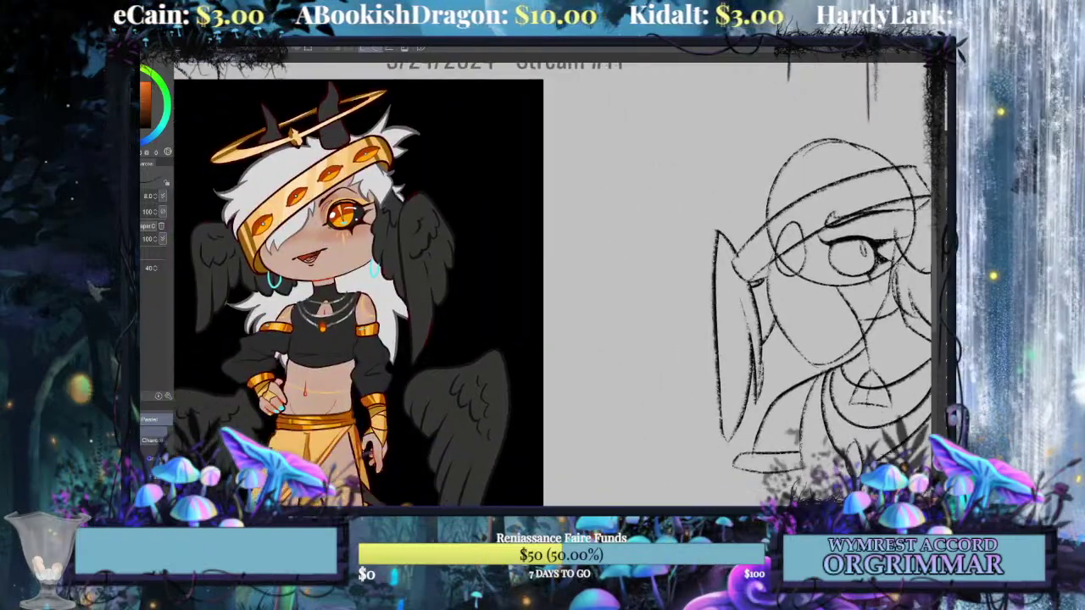
{"action": "scroll", "coordinate": [542, 285], "scroll_direction": "up", "scroll_amount": 1}
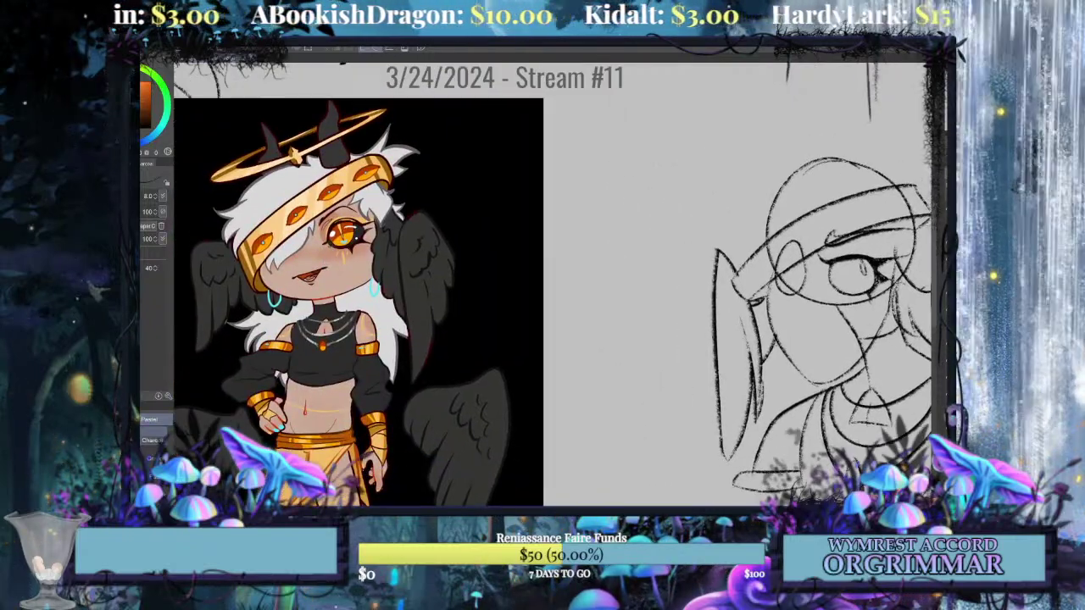
Draw the nose and a small, slightly parted mouth on the lower half of the face.
{"action": "mouse_move", "coordinate": [644, 289]}
{"action": "left_mouse_down"}
{"action": "mouse_move", "coordinate": [483, 273]}
{"action": "mouse_move", "coordinate": [655, 292]}
{"action": "mouse_move", "coordinate": [554, 282]}
{"action": "mouse_move", "coordinate": [504, 262]}
{"action": "left_mouse_up"}
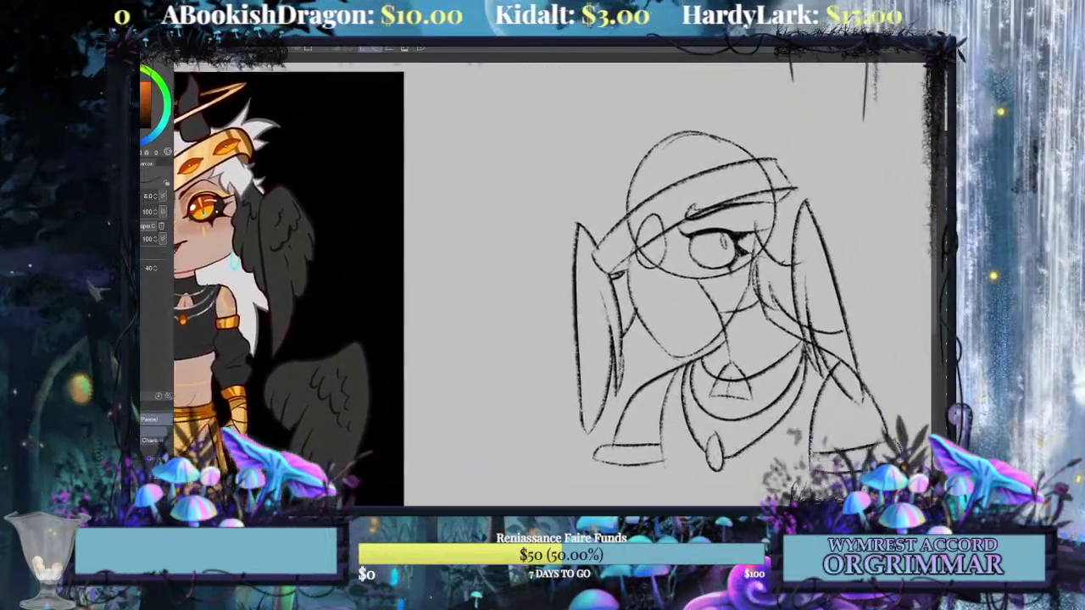
{"action": "scroll", "coordinate": [542, 285], "scroll_direction": "up", "scroll_amount": 3}
{"action": "scroll", "coordinate": [542, 285], "scroll_direction": "down", "scroll_amount": 2}
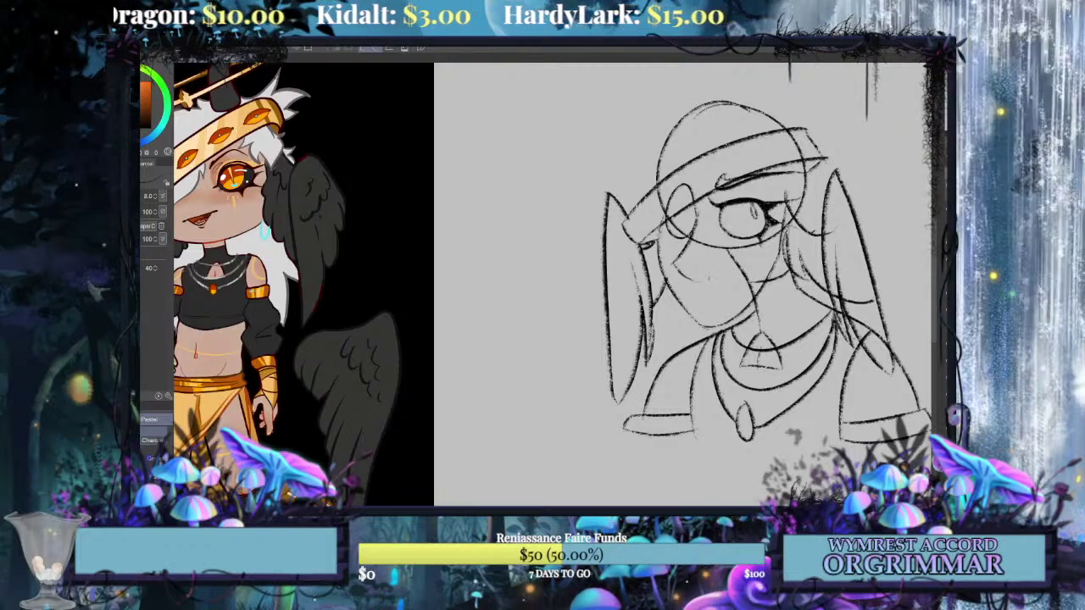
{"action": "left_click_drag", "start_coordinate": [696, 307], "coordinate": [740, 306]}
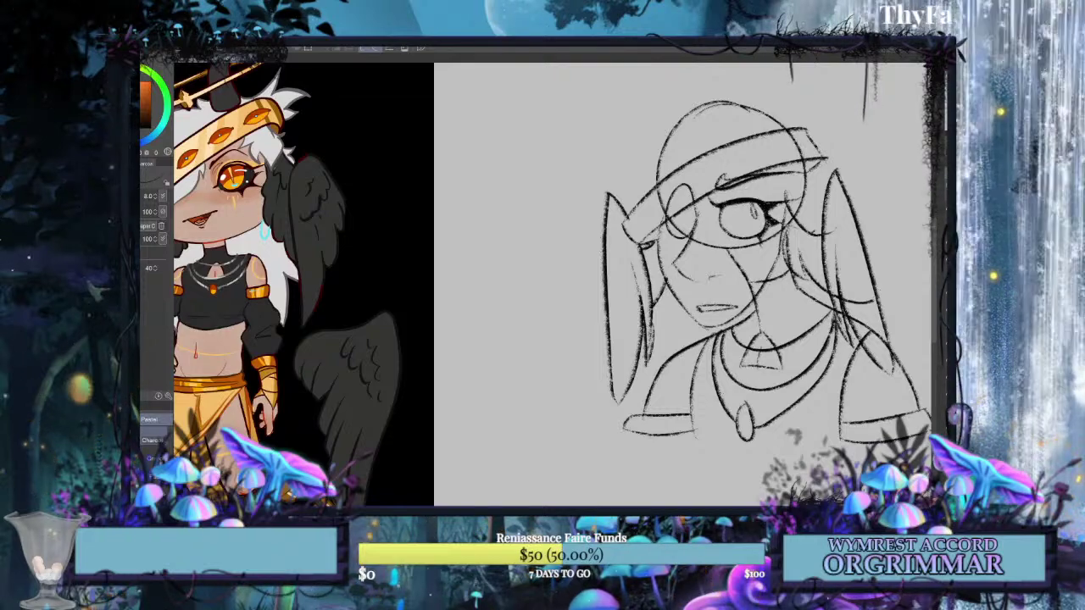
Draw a large bent horn rising from the crown above the headband, with its pointed tip sweeping outward.
{"action": "left_click_drag", "start_coordinate": [509, 279], "coordinate": [667, 339]}
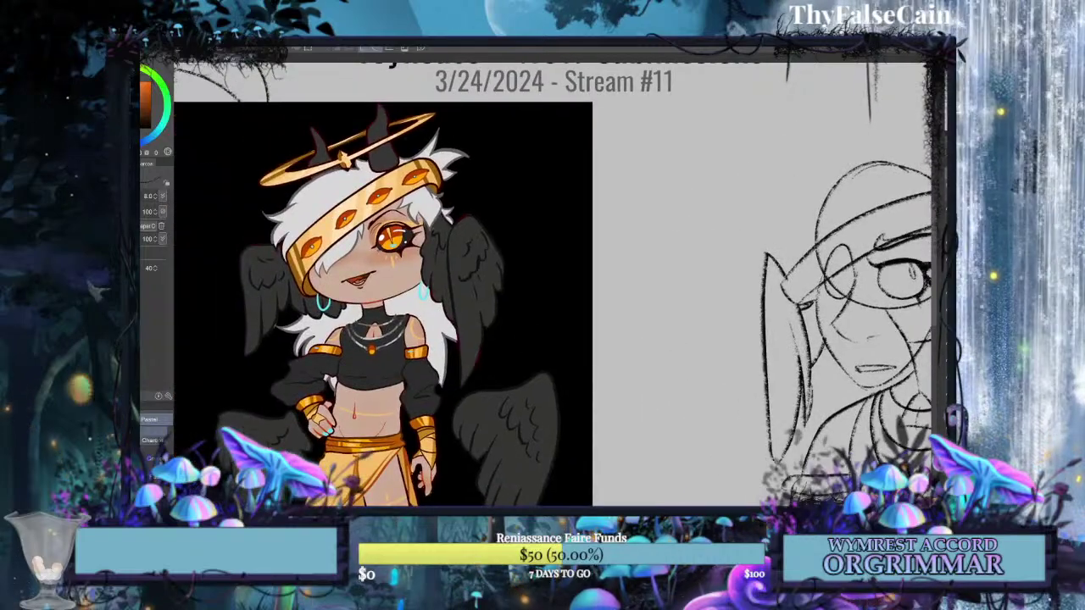
{"action": "mouse_move", "coordinate": [662, 280]}
{"action": "left_mouse_down"}
{"action": "mouse_move", "coordinate": [425, 325]}
{"action": "mouse_move", "coordinate": [575, 295]}
{"action": "mouse_move", "coordinate": [530, 291]}
{"action": "mouse_move", "coordinate": [506, 306]}
{"action": "left_mouse_up"}
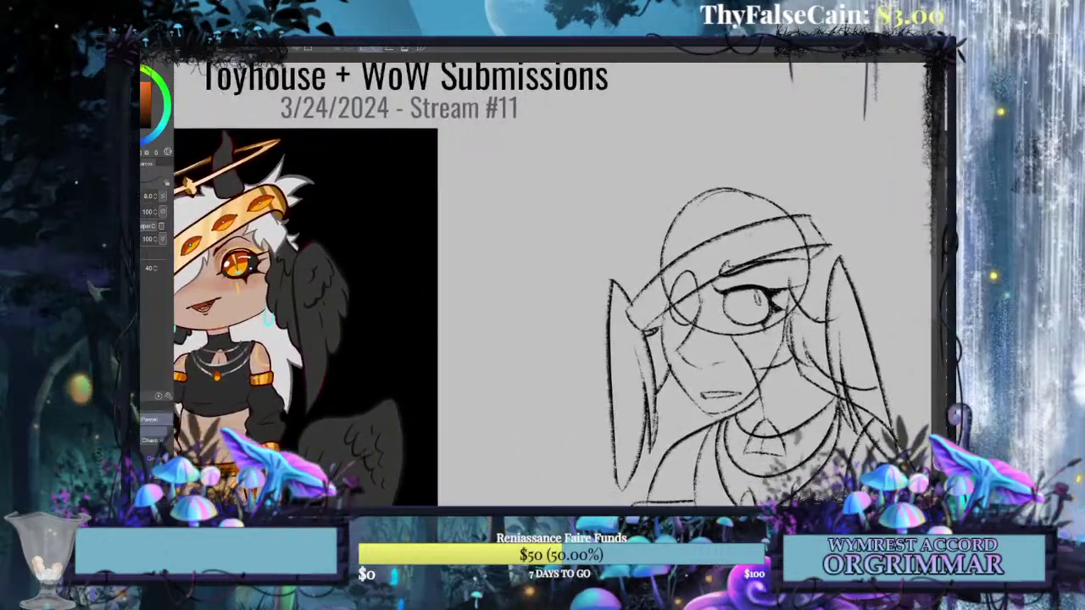
{"action": "mouse_move", "coordinate": [735, 220]}
{"action": "left_mouse_down"}
{"action": "mouse_move", "coordinate": [758, 138]}
{"action": "mouse_move", "coordinate": [800, 133]}
{"action": "mouse_move", "coordinate": [863, 84]}
{"action": "left_mouse_up"}
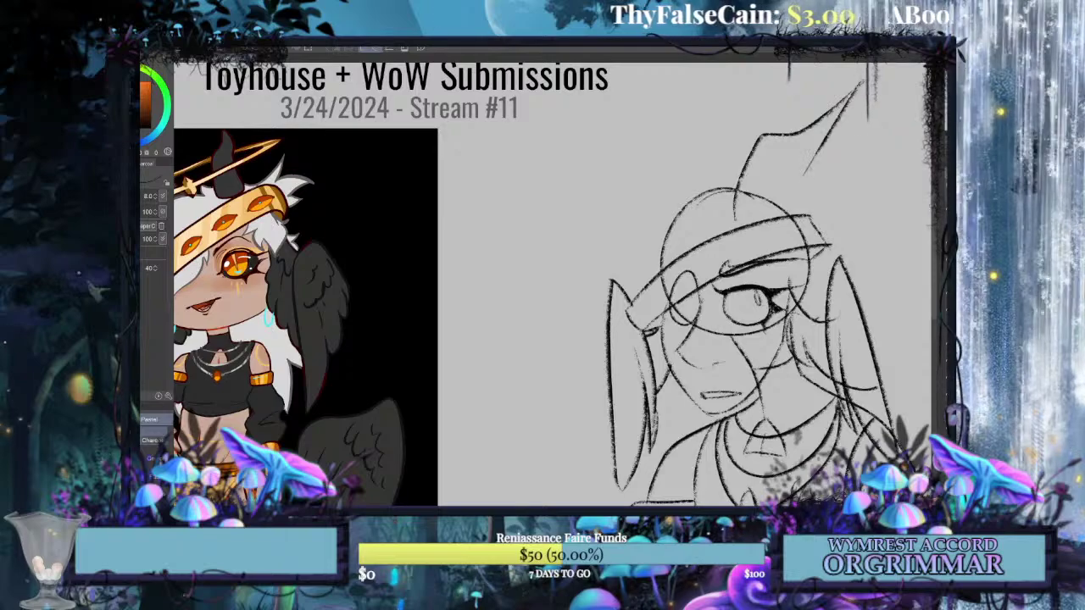
{"action": "mouse_move", "coordinate": [808, 172]}
{"action": "left_mouse_down"}
{"action": "mouse_move", "coordinate": [791, 177]}
{"action": "mouse_move", "coordinate": [788, 221]}
{"action": "mouse_move", "coordinate": [772, 228]}
{"action": "left_mouse_up"}
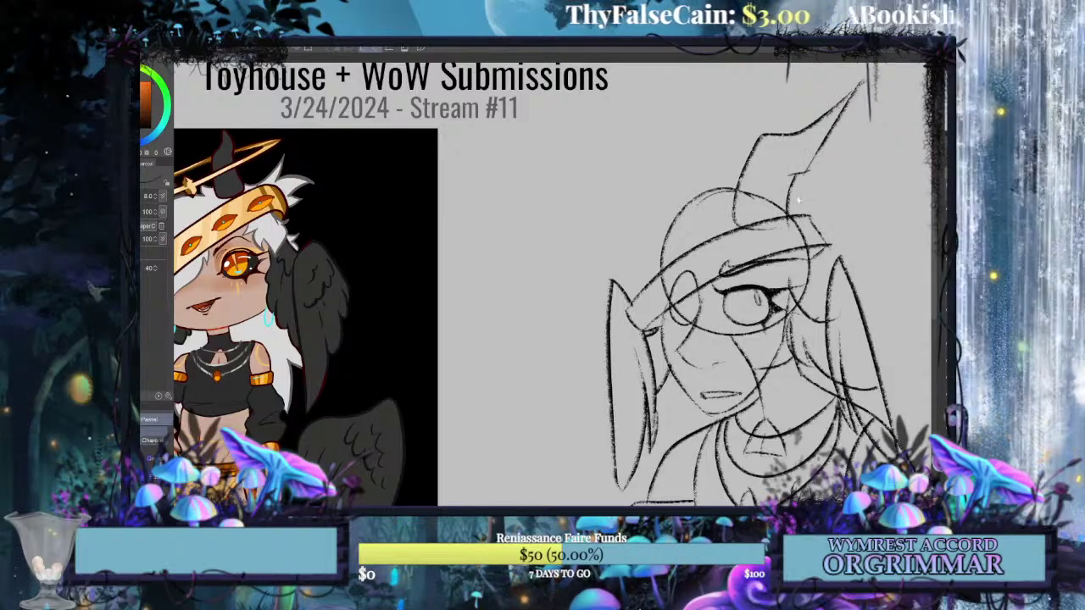
{"action": "key", "text": "ctrl+v"}
{"action": "key", "text": "ctrl+t"}
{"action": "left_click_drag", "start_coordinate": [863, 295], "coordinate": [749, 301]}
{"action": "key", "text": "ctrl+z"}
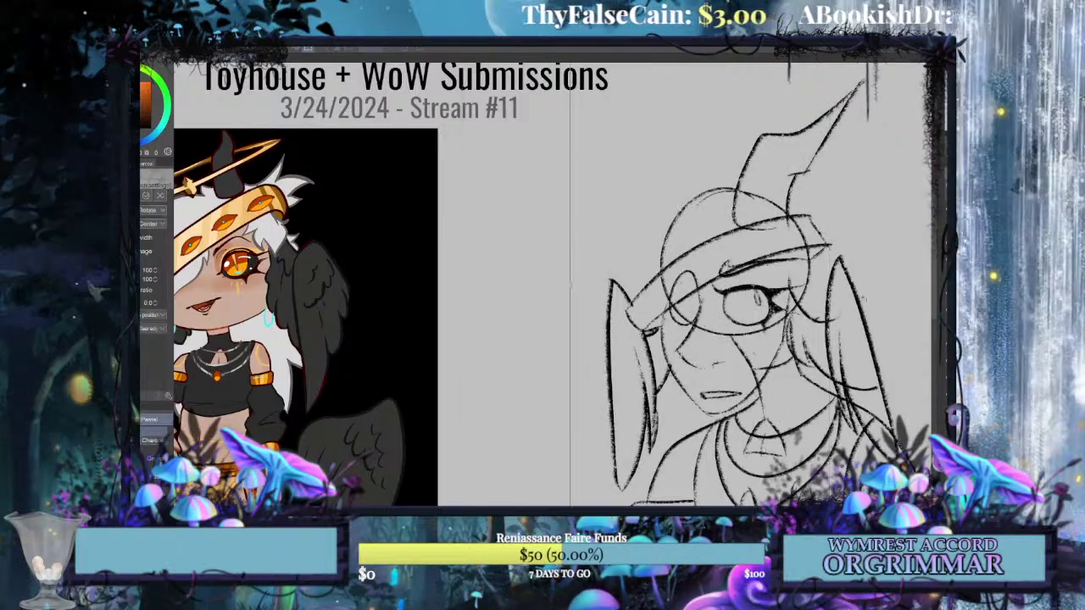
{"action": "key", "text": "Return"}
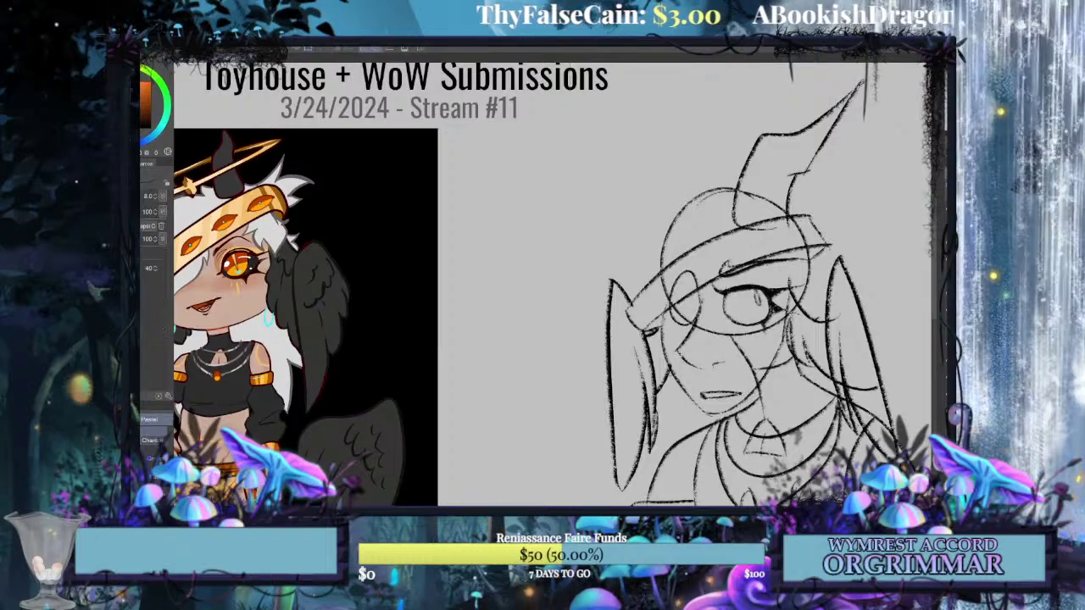
Select and duplicate the horn, narrow the copy to 68% width, rotate it 27.2 degrees and place it on the other side of the crown.
{"action": "key", "text": "m"}
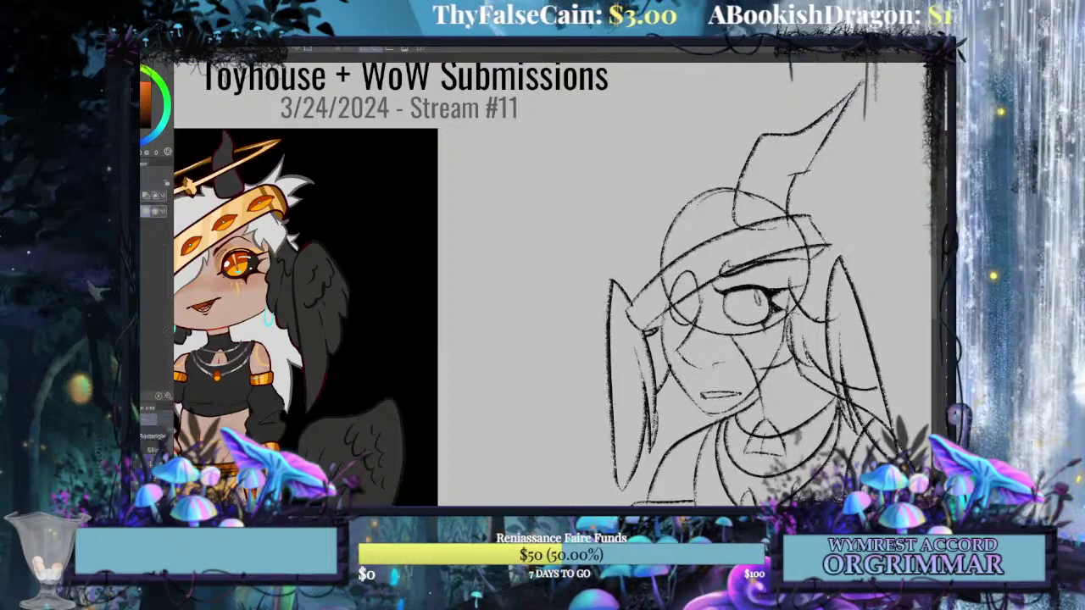
{"action": "left_click_drag", "start_coordinate": [801, 76], "coordinate": [725, 161]}
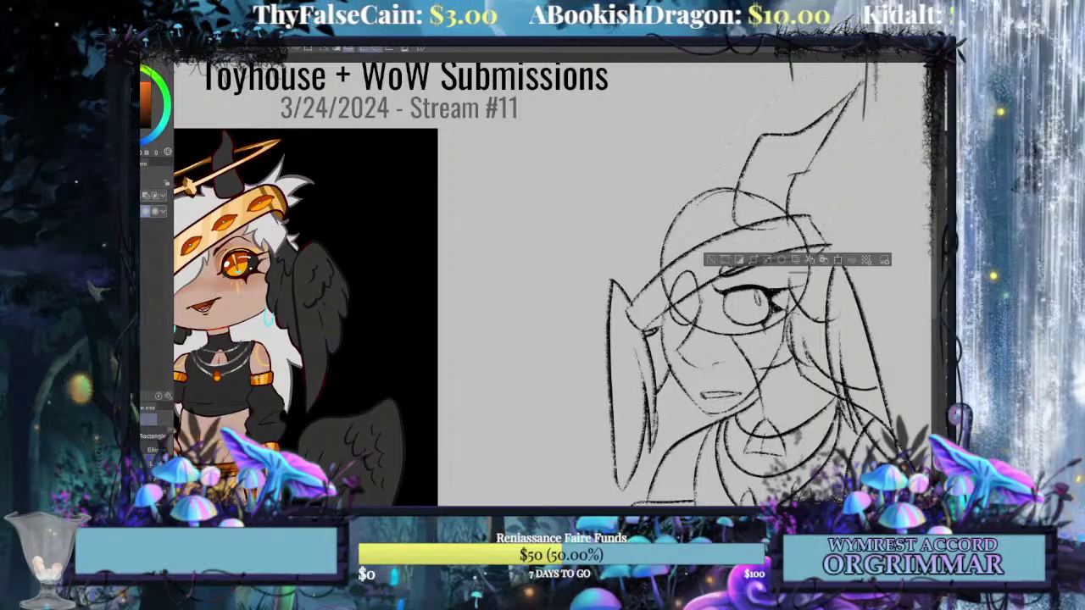
{"action": "key", "text": "ctrl+d"}
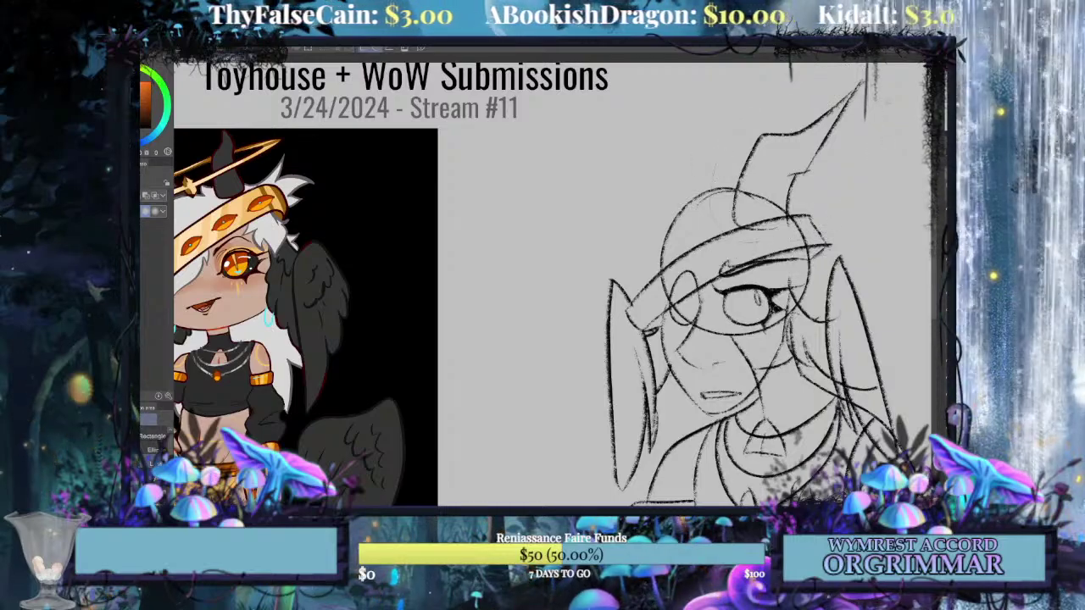
{"action": "left_click_drag", "start_coordinate": [712, 197], "coordinate": [717, 164]}
{"action": "key", "text": "ctrl+t"}
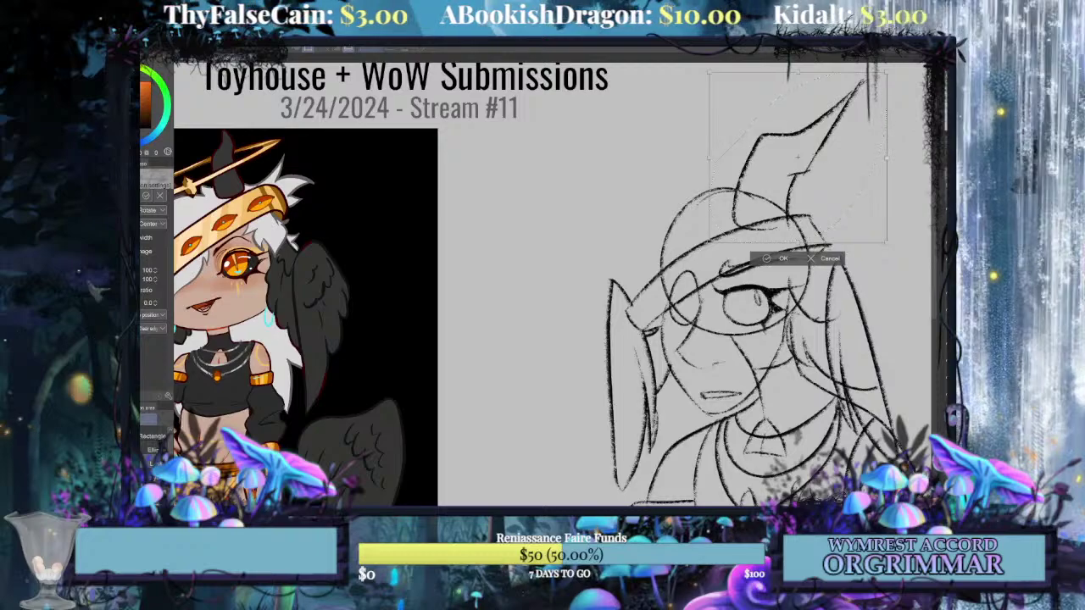
{"action": "left_click_drag", "start_coordinate": [887, 158], "coordinate": [675, 173]}
{"action": "left_click_drag", "start_coordinate": [745, 93], "coordinate": [692, 68]}
{"action": "mouse_move", "coordinate": [717, 235]}
{"action": "left_mouse_down"}
{"action": "mouse_move", "coordinate": [705, 235]}
{"action": "mouse_move", "coordinate": [668, 172]}
{"action": "mouse_move", "coordinate": [707, 170]}
{"action": "left_mouse_up"}
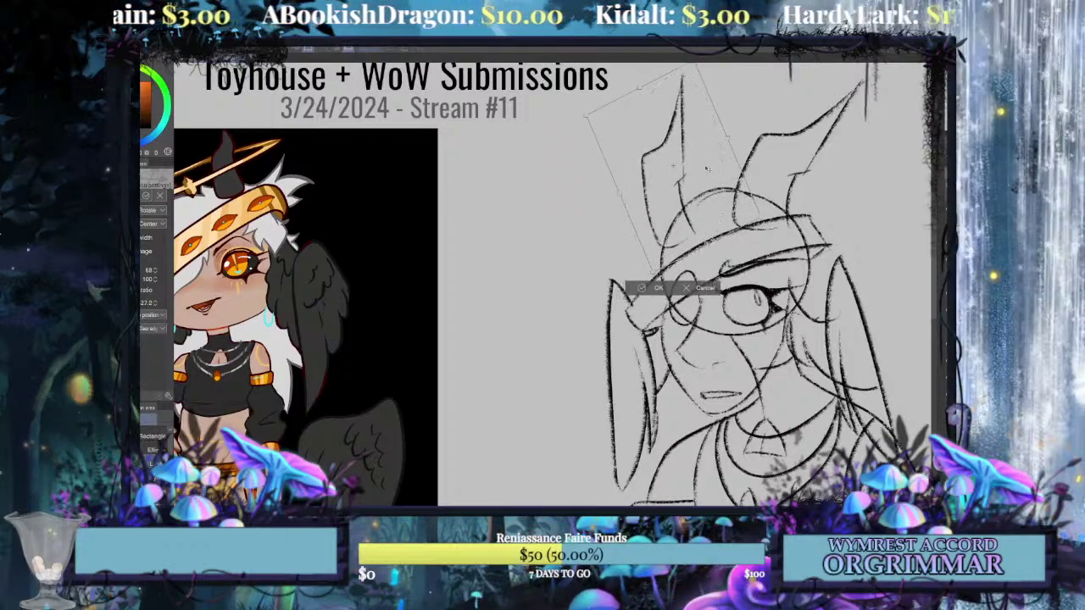
{"action": "left_click", "coordinate": [658, 288]}
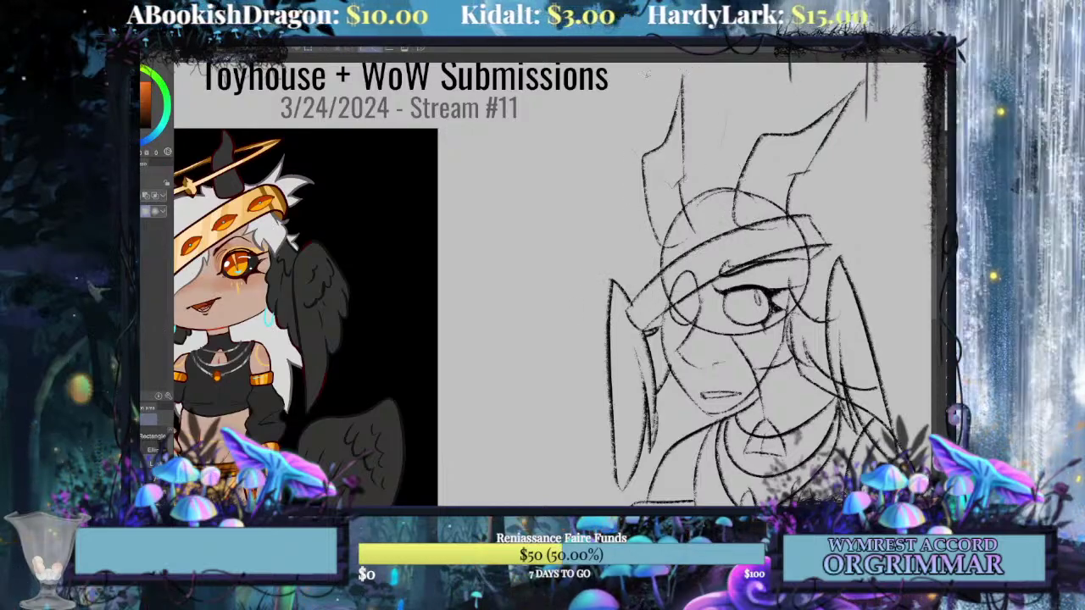
Select the upper section of the narrower horn and rotate it slightly so its tip leans toward the larger horn.
{"action": "left_click_drag", "start_coordinate": [647, 75], "coordinate": [670, 69]}
{"action": "key", "text": "ctrl+t"}
{"action": "left_click_drag", "start_coordinate": [740, 162], "coordinate": [712, 167]}
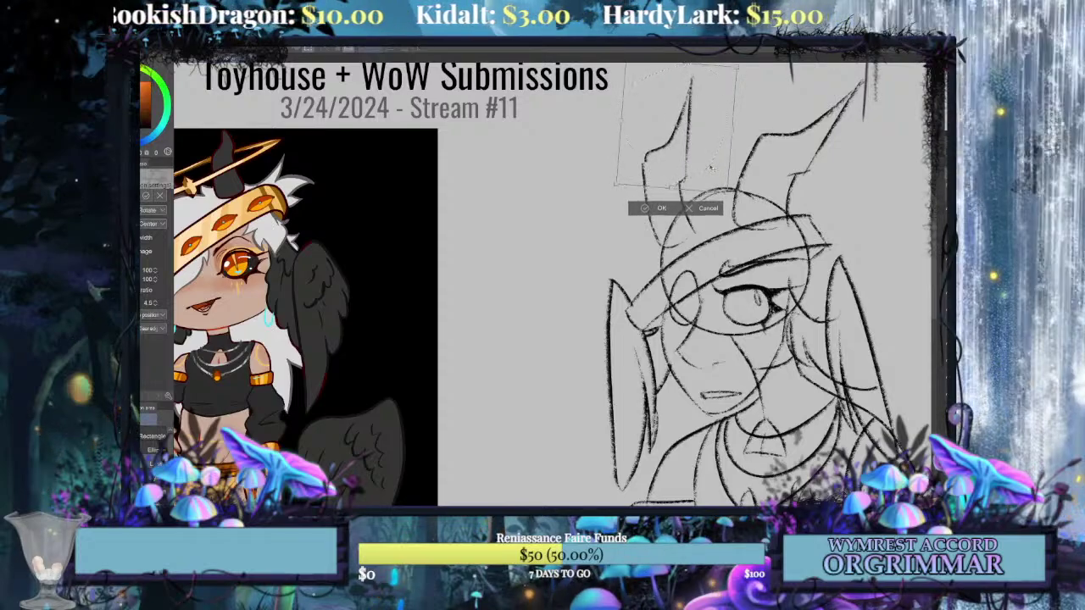
{"action": "left_click", "coordinate": [661, 208]}
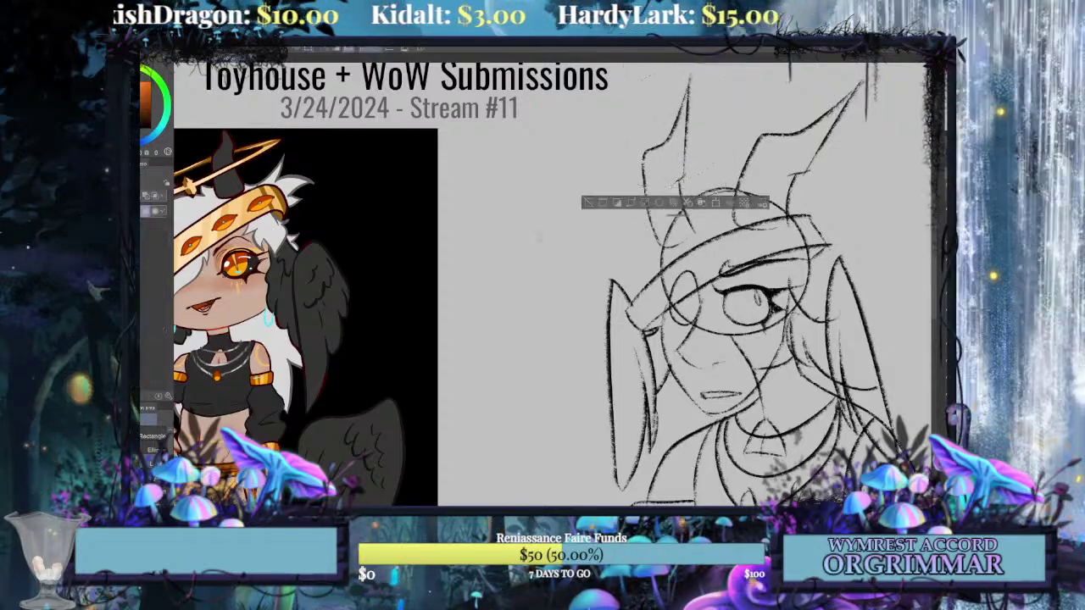
{"action": "key", "text": "ctrl+d"}
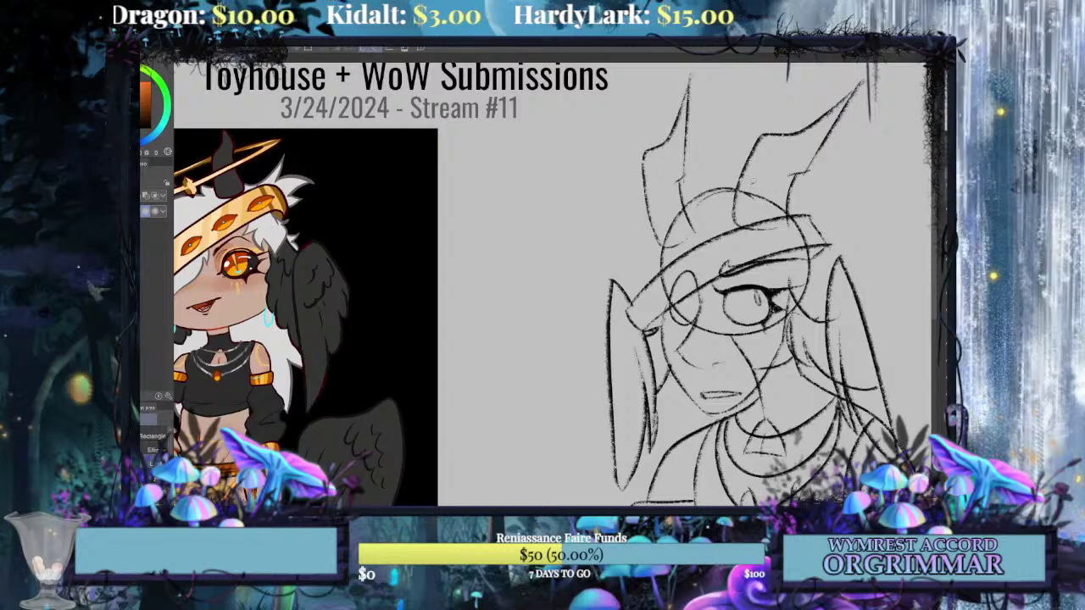
{"action": "key", "text": "ctrl+z"}
{"action": "key", "text": "ctrl+z"}
{"action": "key", "text": "ctrl+t"}
{"action": "left_click_drag", "start_coordinate": [747, 170], "coordinate": [717, 181]}
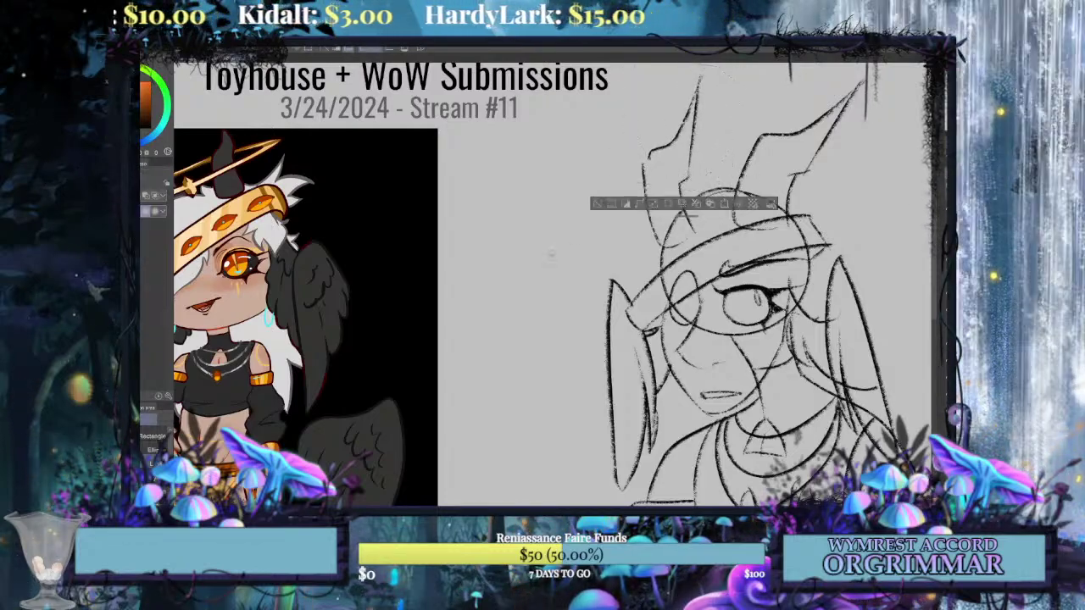
{"action": "left_click", "coordinate": [660, 211]}
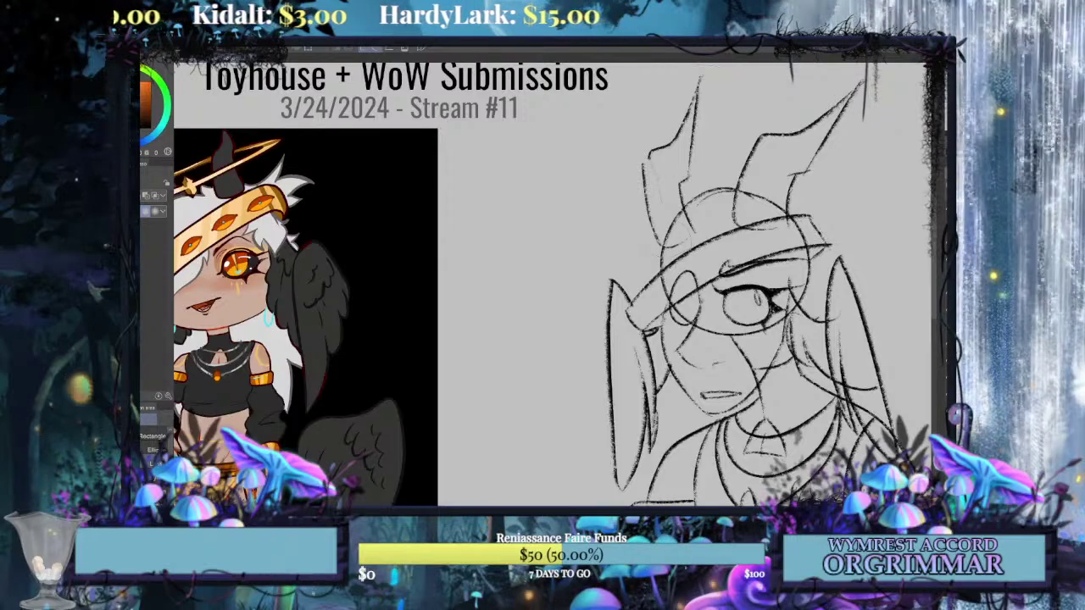
Select the lower section of the narrower horn and stretch it to 104% height so it meets the upper section.
{"action": "mouse_move", "coordinate": [650, 160]}
{"action": "left_mouse_down"}
{"action": "mouse_move", "coordinate": [657, 257]}
{"action": "mouse_move", "coordinate": [660, 156]}
{"action": "left_mouse_up"}
{"action": "key", "text": "ctrl+t"}
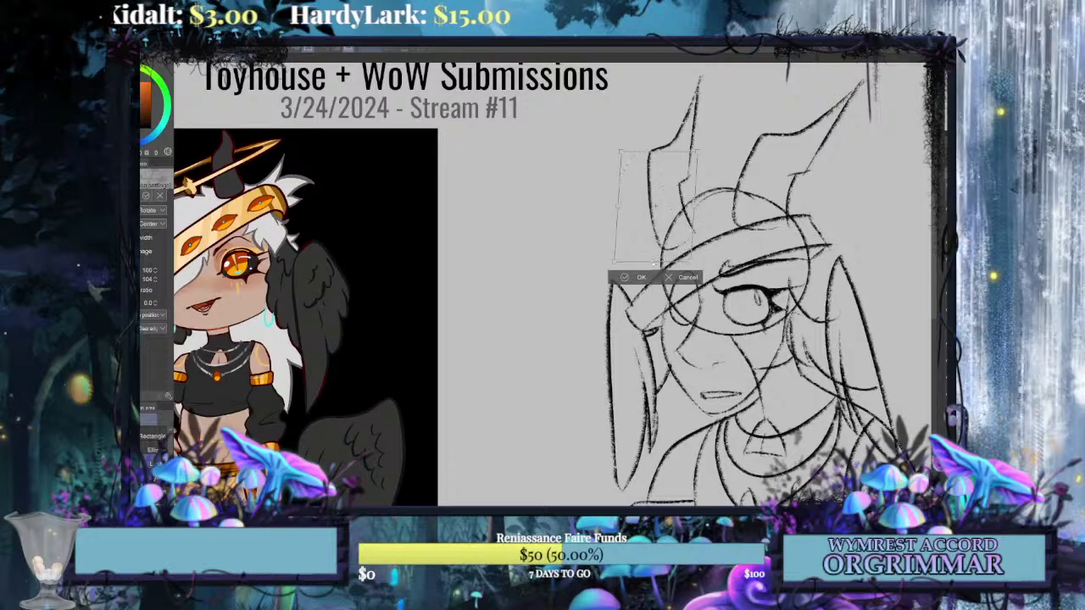
{"action": "left_click", "coordinate": [641, 274]}
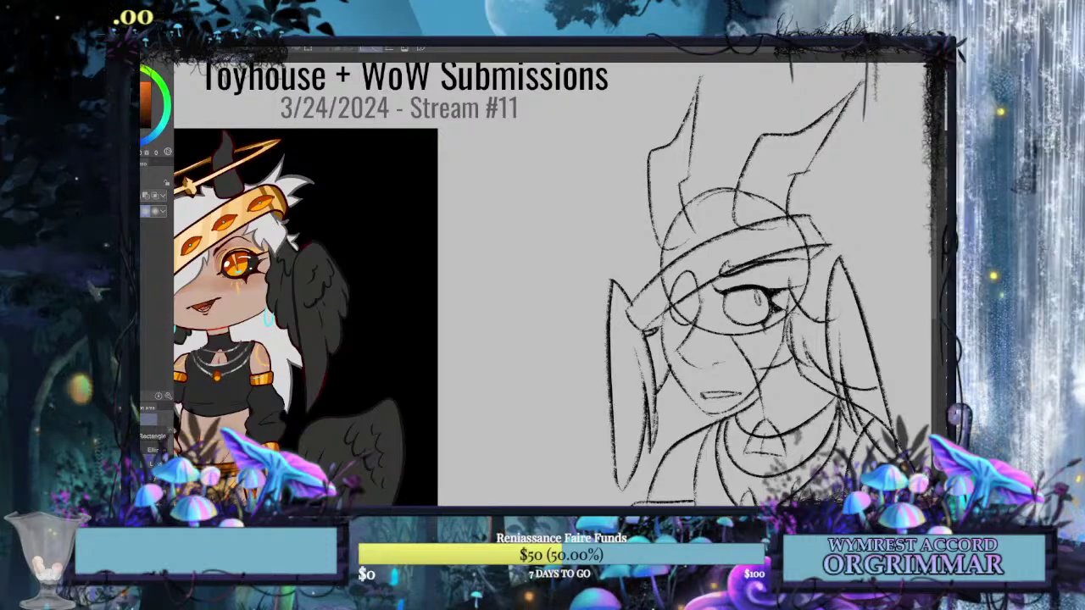
Try to draw long, curved hair strands sweeping outward from behind the larger horn.
{"action": "mouse_move", "coordinate": [542, 288]}
{"action": "left_mouse_down"}
{"action": "mouse_move", "coordinate": [611, 298]}
{"action": "mouse_move", "coordinate": [628, 260]}
{"action": "mouse_move", "coordinate": [671, 266]}
{"action": "mouse_move", "coordinate": [611, 262]}
{"action": "mouse_move", "coordinate": [467, 296]}
{"action": "mouse_move", "coordinate": [467, 274]}
{"action": "left_mouse_up"}
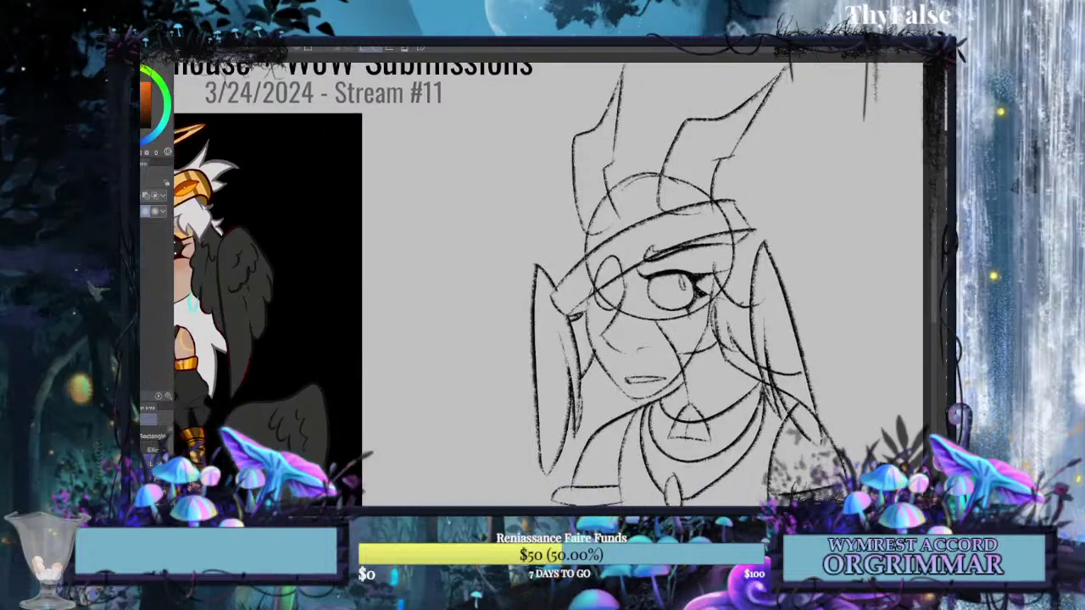
{"action": "key", "text": "p"}
{"action": "mouse_move", "coordinate": [509, 288]}
{"action": "left_mouse_down"}
{"action": "mouse_move", "coordinate": [713, 310]}
{"action": "mouse_move", "coordinate": [674, 280]}
{"action": "mouse_move", "coordinate": [512, 254]}
{"action": "left_mouse_up"}
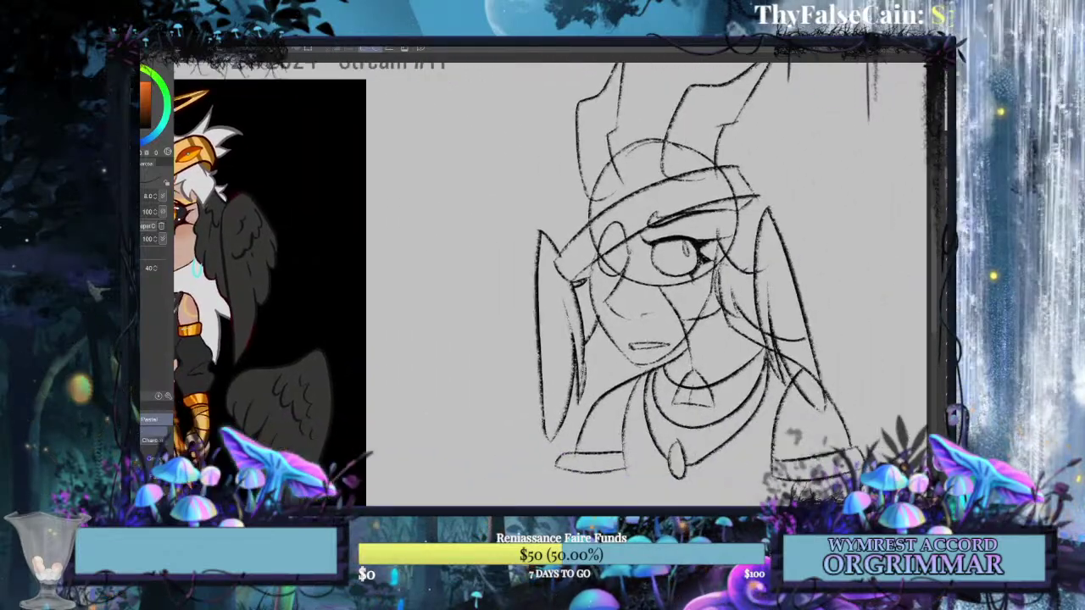
{"action": "left_click_drag", "start_coordinate": [717, 129], "coordinate": [863, 158]}
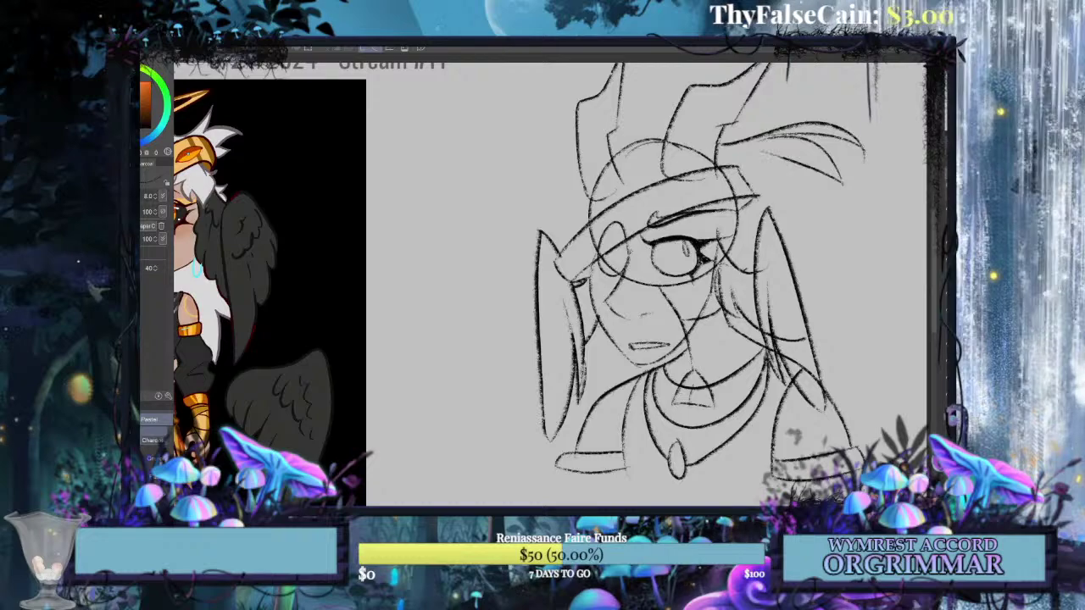
{"action": "left_click_drag", "start_coordinate": [761, 152], "coordinate": [802, 205]}
{"action": "left_click_drag", "start_coordinate": [727, 161], "coordinate": [797, 203]}
{"action": "key", "text": "ctrl+z"}
{"action": "key", "text": "ctrl+z"}
{"action": "key", "text": "ctrl+z"}
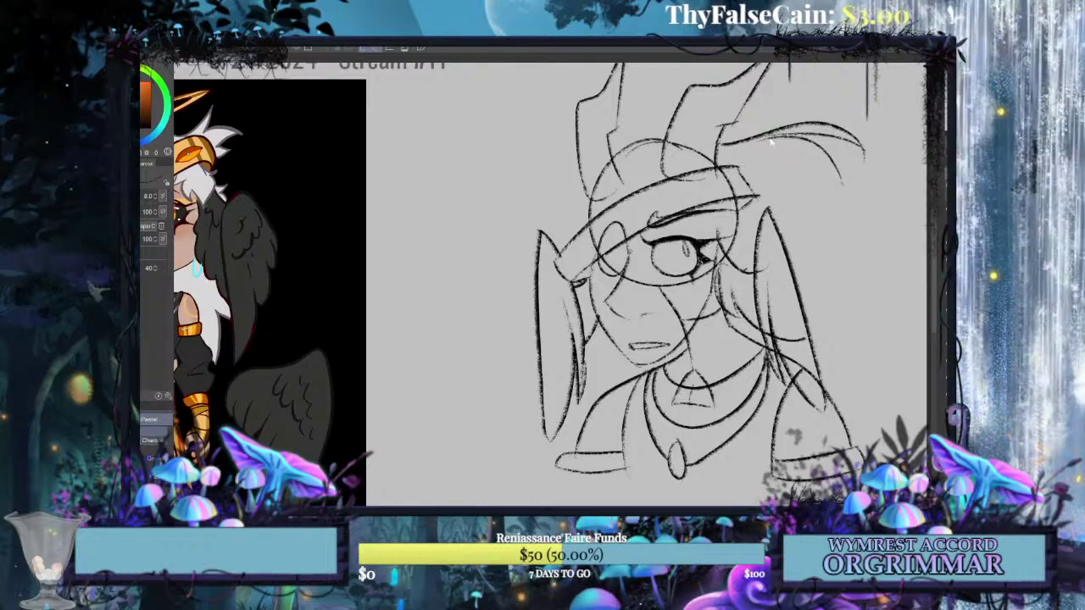
{"action": "key", "text": "ctrl+z"}
{"action": "left_click_drag", "start_coordinate": [763, 143], "coordinate": [832, 171]}
{"action": "key", "text": "ctrl+z"}
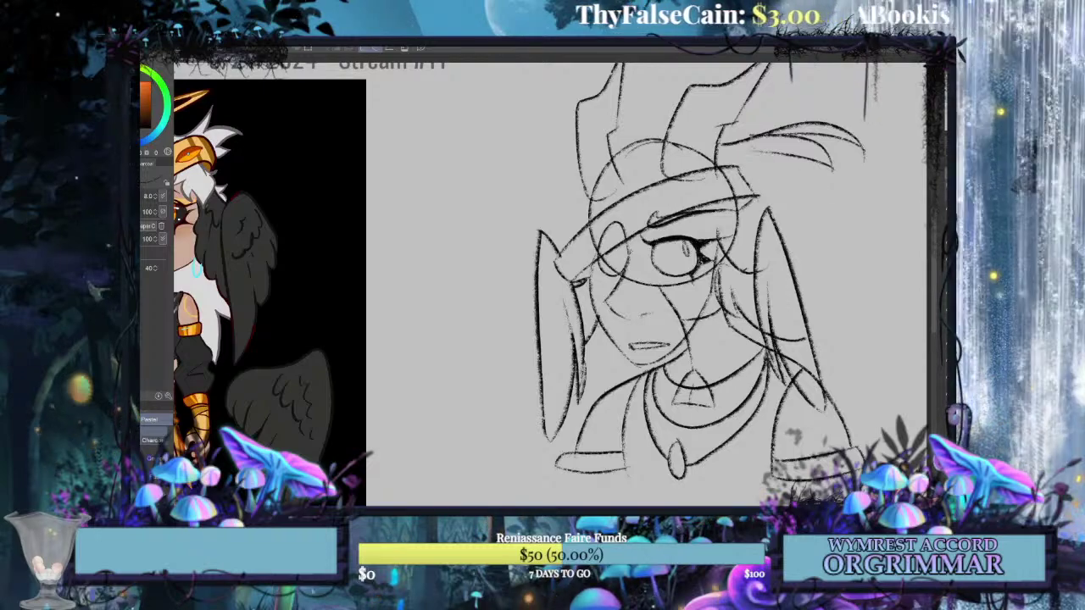
{"action": "key", "text": "ctrl+z"}
{"action": "key", "text": "ctrl+z"}
Draw pointed hair tufts beside the larger horn, a hair outline over the crown and flicked-out strands above the opposite head wing.
{"action": "mouse_move", "coordinate": [716, 161]}
{"action": "left_mouse_down"}
{"action": "mouse_move", "coordinate": [763, 118]}
{"action": "mouse_move", "coordinate": [807, 115]}
{"action": "left_mouse_up"}
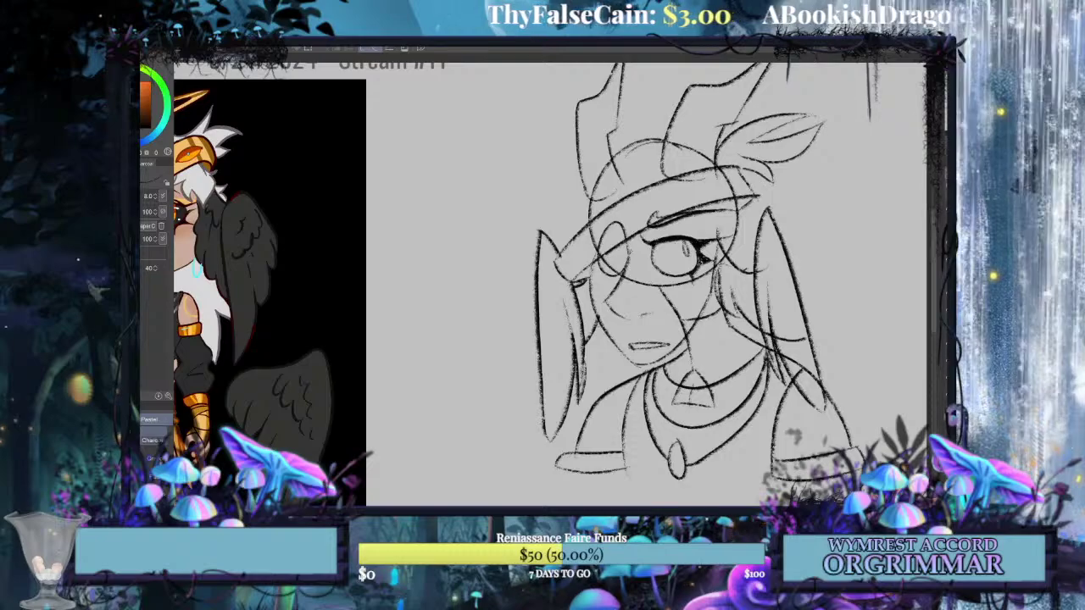
{"action": "mouse_move", "coordinate": [508, 271]}
{"action": "left_mouse_down"}
{"action": "mouse_move", "coordinate": [645, 330]}
{"action": "mouse_move", "coordinate": [659, 298]}
{"action": "left_mouse_up"}
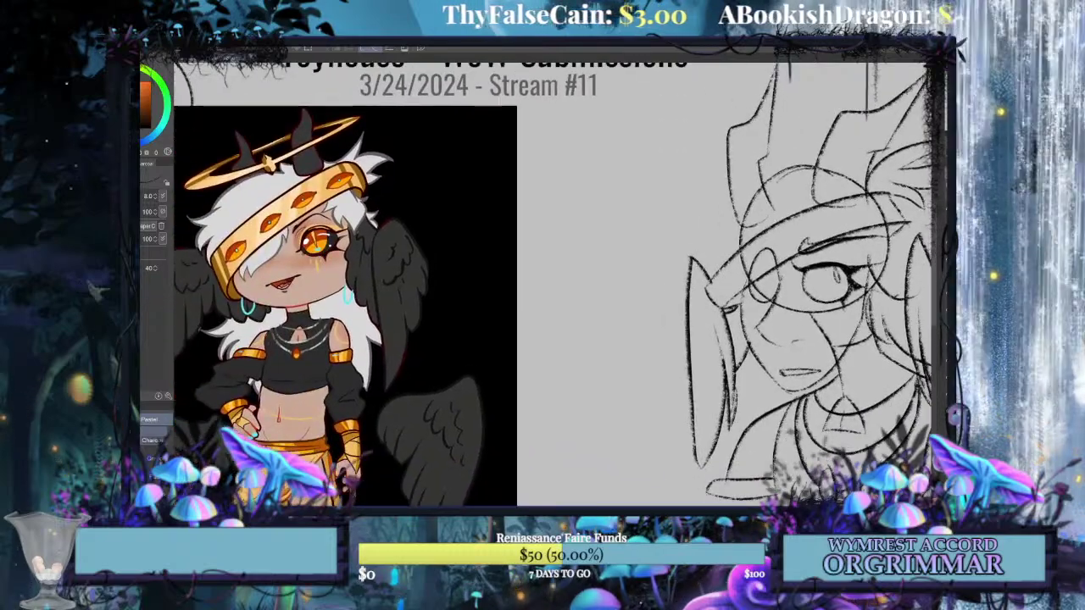
{"action": "left_click_drag", "start_coordinate": [760, 156], "coordinate": [869, 166]}
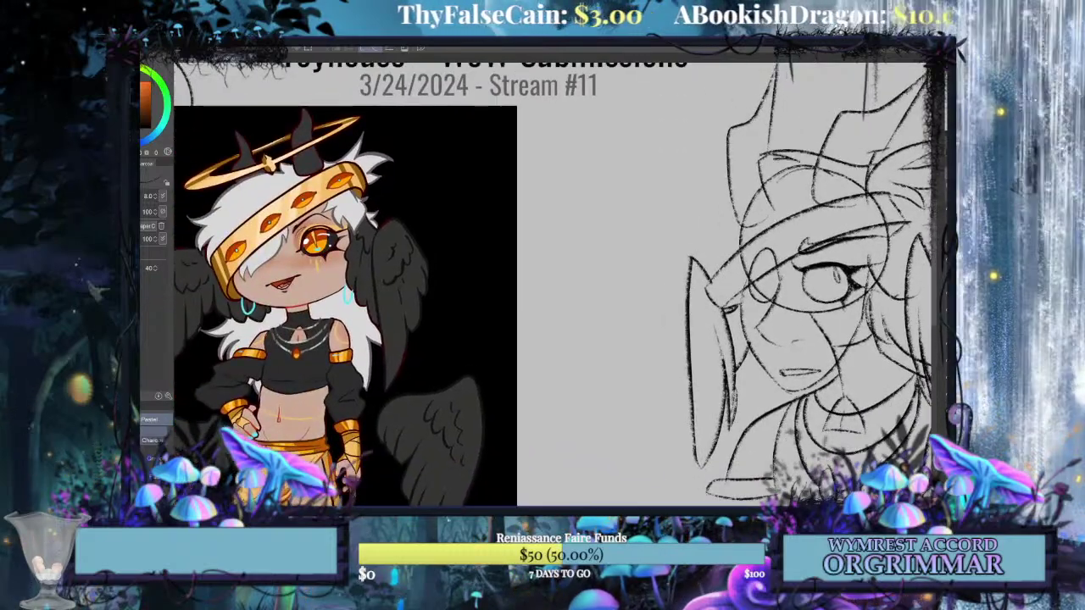
{"action": "left_click_drag", "start_coordinate": [775, 158], "coordinate": [717, 184]}
{"action": "left_click_drag", "start_coordinate": [730, 170], "coordinate": [671, 209]}
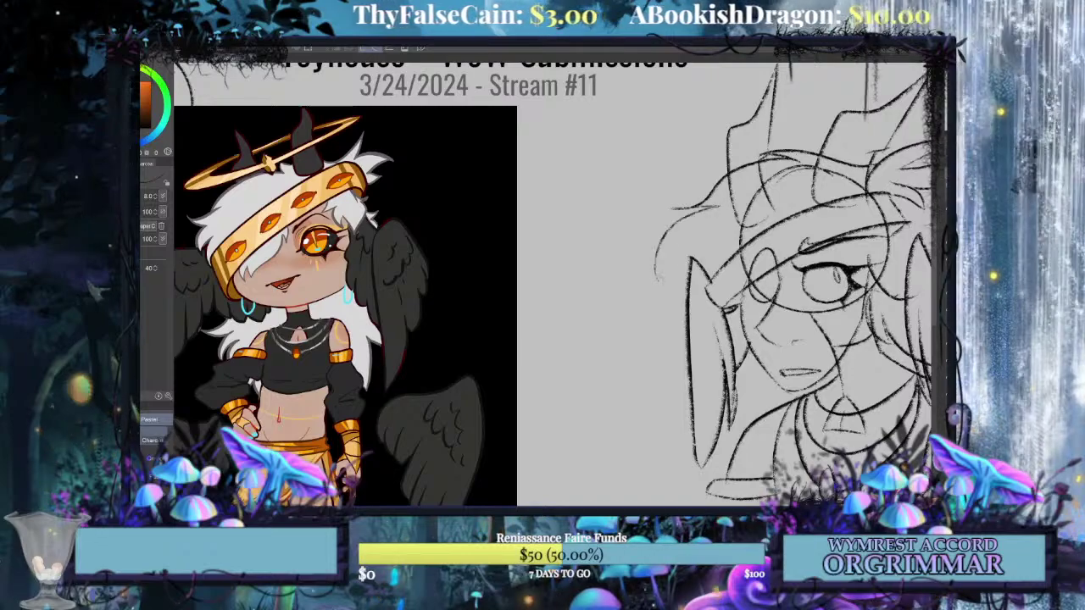
{"action": "key", "text": "ctrl+z"}
{"action": "mouse_move", "coordinate": [712, 207]}
{"action": "left_mouse_down"}
{"action": "mouse_move", "coordinate": [693, 259]}
{"action": "mouse_move", "coordinate": [714, 224]}
{"action": "mouse_move", "coordinate": [663, 216]}
{"action": "left_mouse_up"}
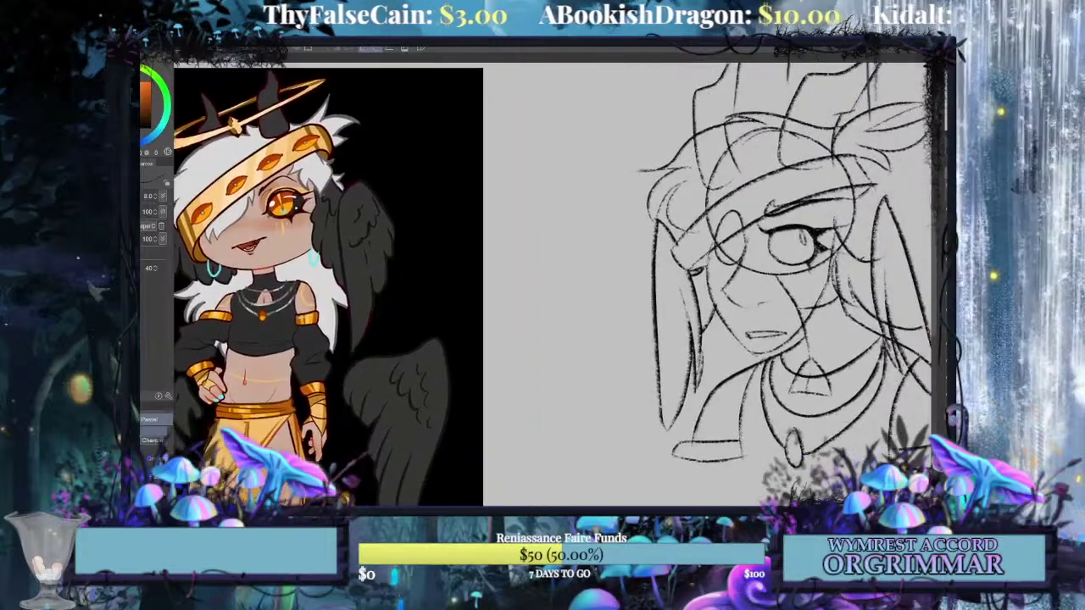
{"action": "key", "text": "ctrl+z"}
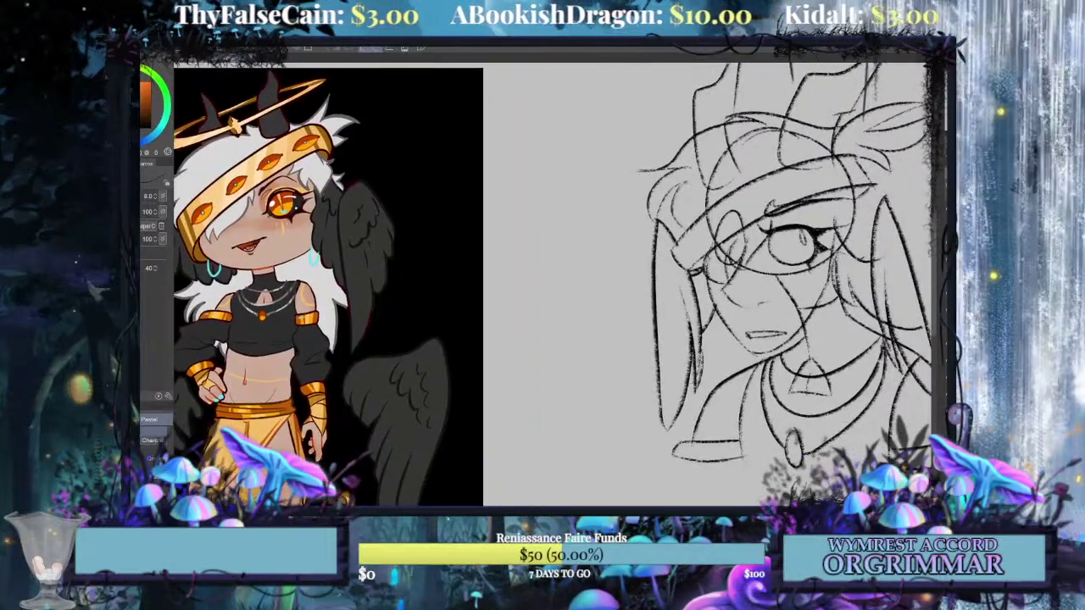
Sketch loose hair strands beside the visible eye and small tufts around the tops of the hanging ears.
{"action": "left_click_drag", "start_coordinate": [721, 255], "coordinate": [607, 293]}
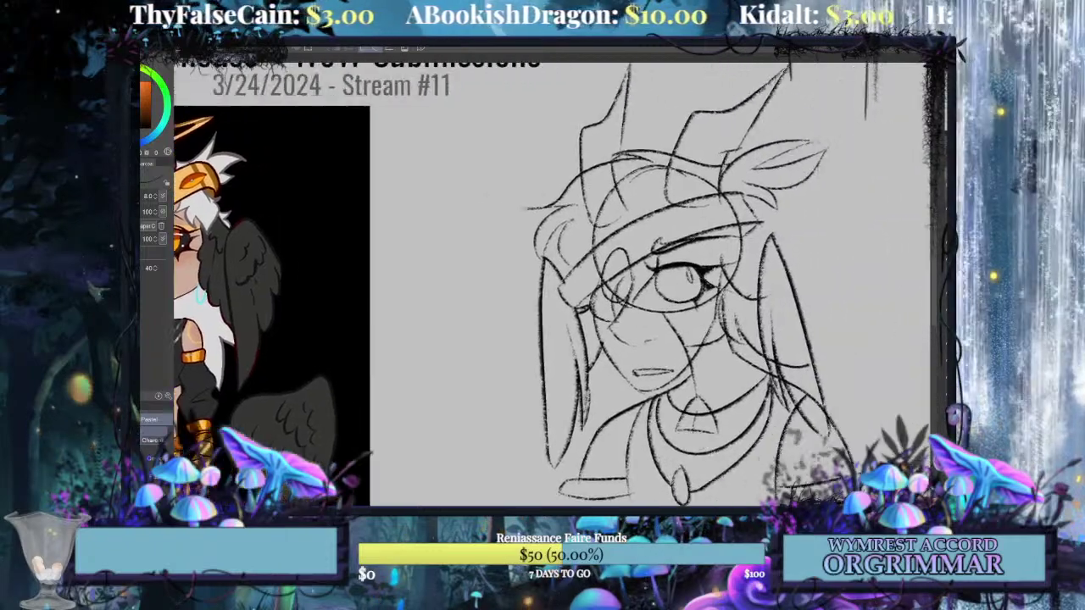
{"action": "mouse_move", "coordinate": [734, 231]}
{"action": "left_mouse_down"}
{"action": "mouse_move", "coordinate": [715, 269]}
{"action": "mouse_move", "coordinate": [724, 288]}
{"action": "left_mouse_up"}
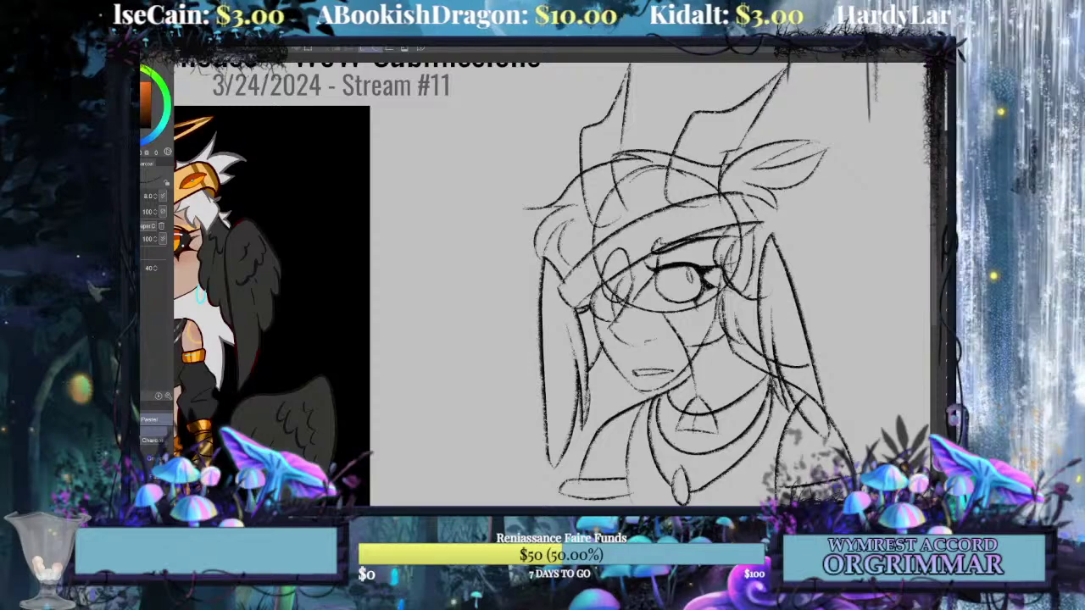
{"action": "mouse_move", "coordinate": [593, 280]}
{"action": "left_mouse_down"}
{"action": "mouse_move", "coordinate": [664, 293]}
{"action": "mouse_move", "coordinate": [661, 272]}
{"action": "left_mouse_up"}
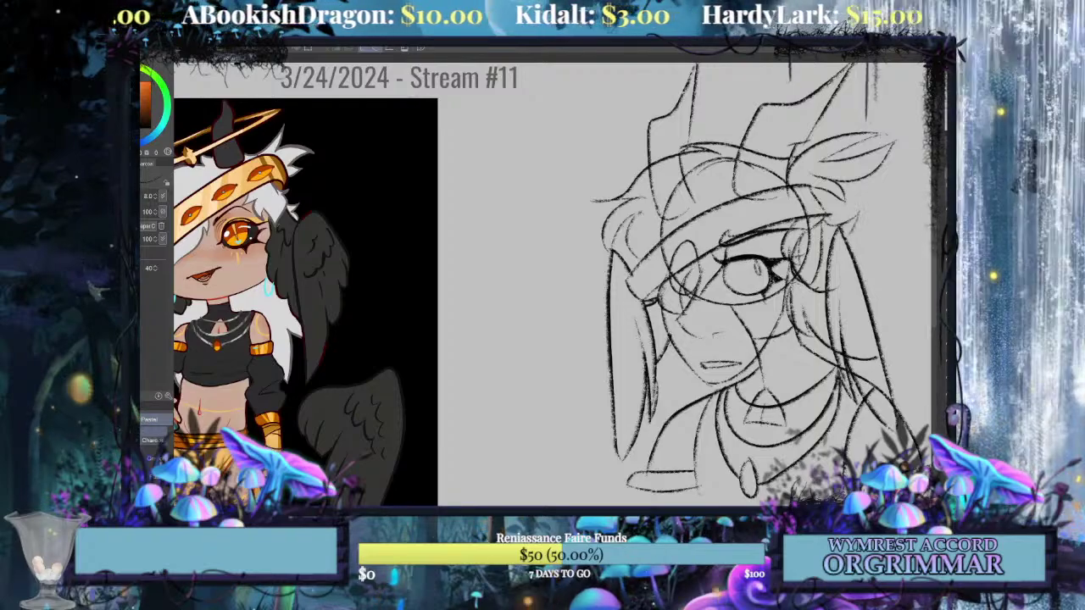
{"action": "mouse_move", "coordinate": [797, 253]}
{"action": "left_mouse_down"}
{"action": "mouse_move", "coordinate": [928, 228]}
{"action": "mouse_move", "coordinate": [778, 144]}
{"action": "left_mouse_up"}
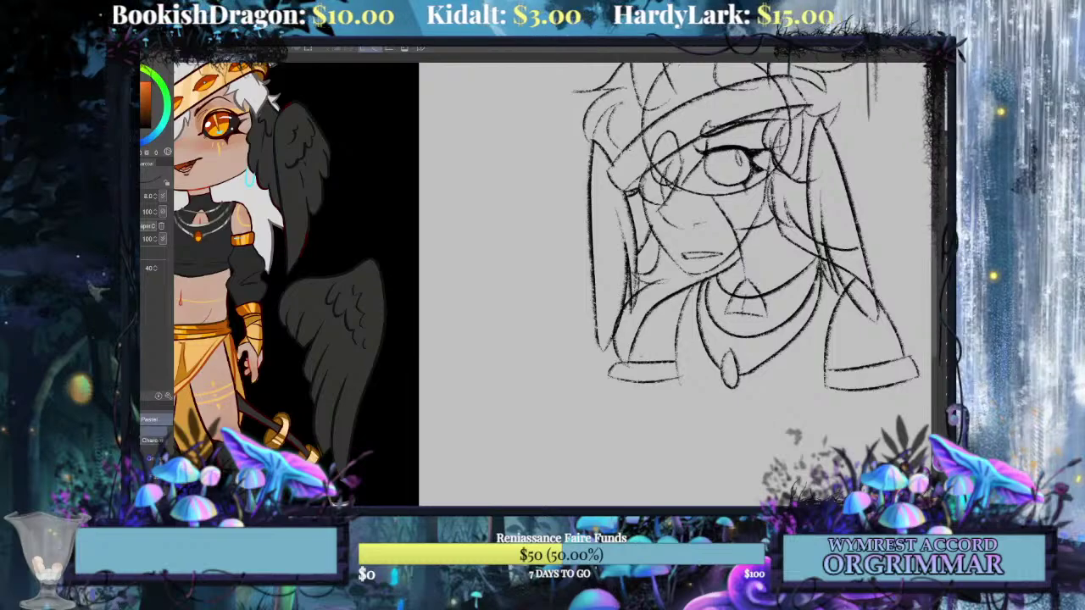
Sketch the hair flicking out behind the character's shoulder, following the outer curve down to the sleeve cuff.
{"action": "left_click_drag", "start_coordinate": [890, 249], "coordinate": [873, 279]}
{"action": "key", "text": "ctrl+z"}
{"action": "key", "text": "ctrl+z"}
{"action": "mouse_move", "coordinate": [783, 213]}
{"action": "left_mouse_down"}
{"action": "mouse_move", "coordinate": [868, 248]}
{"action": "mouse_move", "coordinate": [916, 320]}
{"action": "left_mouse_up"}
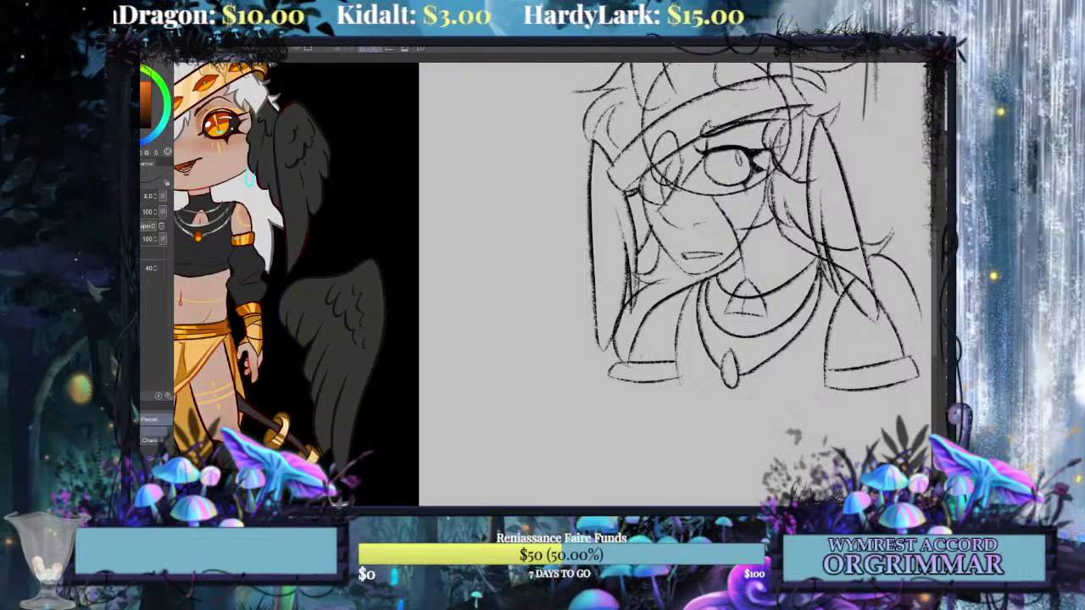
{"action": "scroll", "coordinate": [543, 280], "scroll_direction": "up", "scroll_amount": 3}
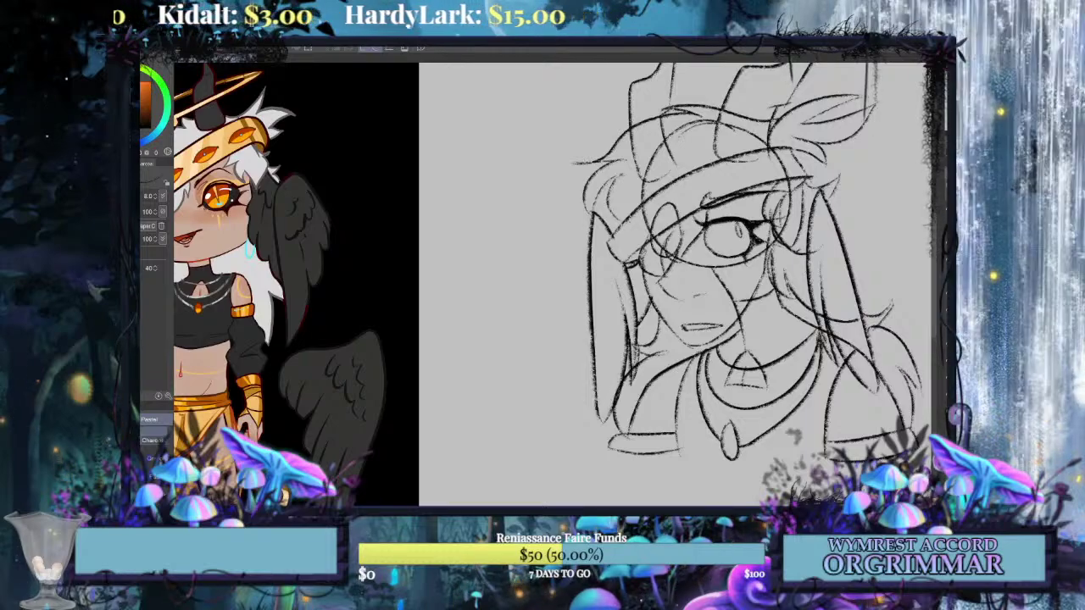
Draw hanging earrings on both sides of the face, matching the character reference.
{"action": "mouse_move", "coordinate": [474, 280]}
{"action": "left_mouse_down"}
{"action": "mouse_move", "coordinate": [630, 341]}
{"action": "mouse_move", "coordinate": [681, 291]}
{"action": "mouse_move", "coordinate": [682, 267]}
{"action": "mouse_move", "coordinate": [460, 279]}
{"action": "left_mouse_up"}
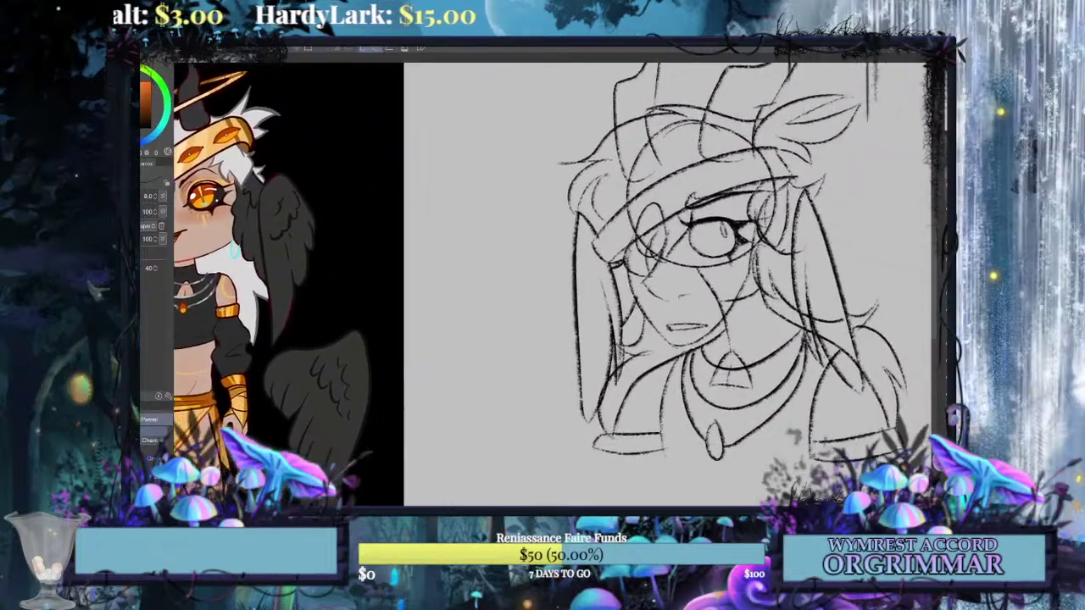
{"action": "scroll", "coordinate": [543, 279], "scroll_direction": "left", "scroll_amount": 4}
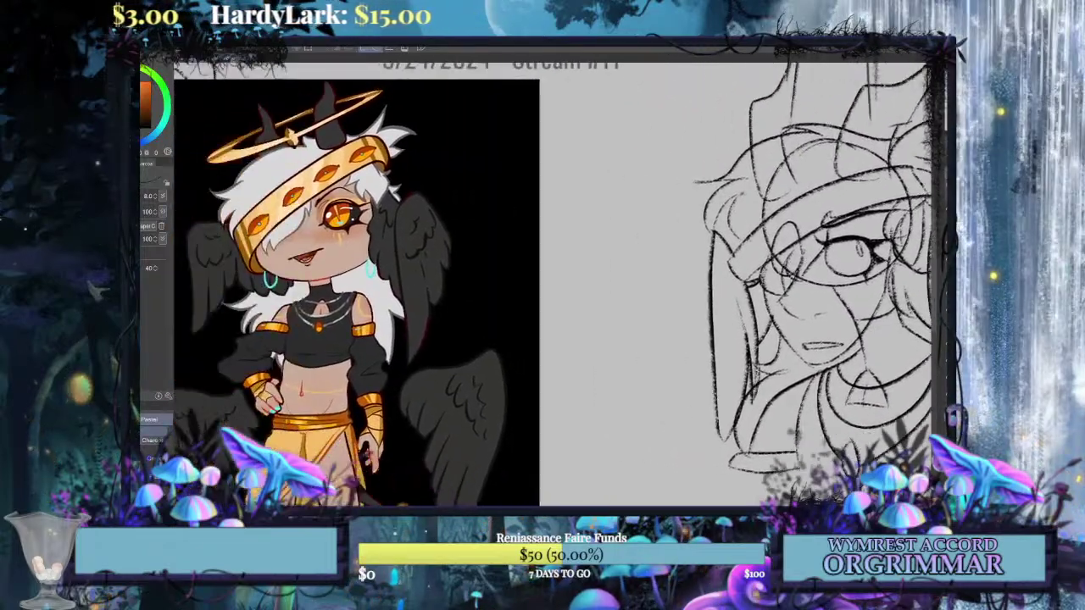
{"action": "scroll", "coordinate": [542, 280], "scroll_direction": "right", "scroll_amount": 3}
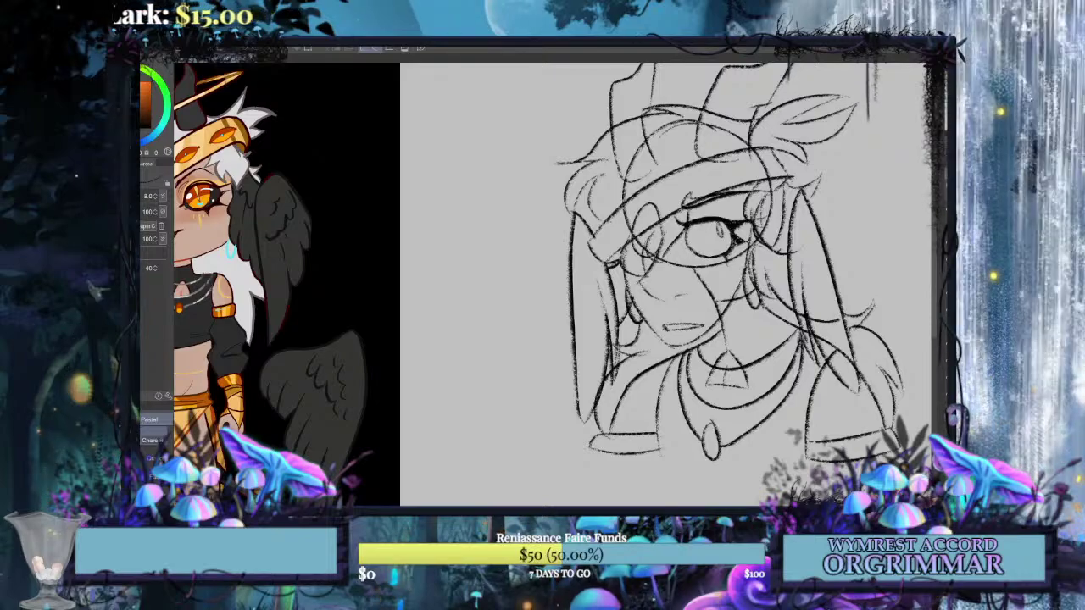
Sketch a wide, flat, slightly tilted halo ellipse around the two horns, redrawing it until the shape fits.
{"action": "left_click_drag", "start_coordinate": [508, 280], "coordinate": [648, 312]}
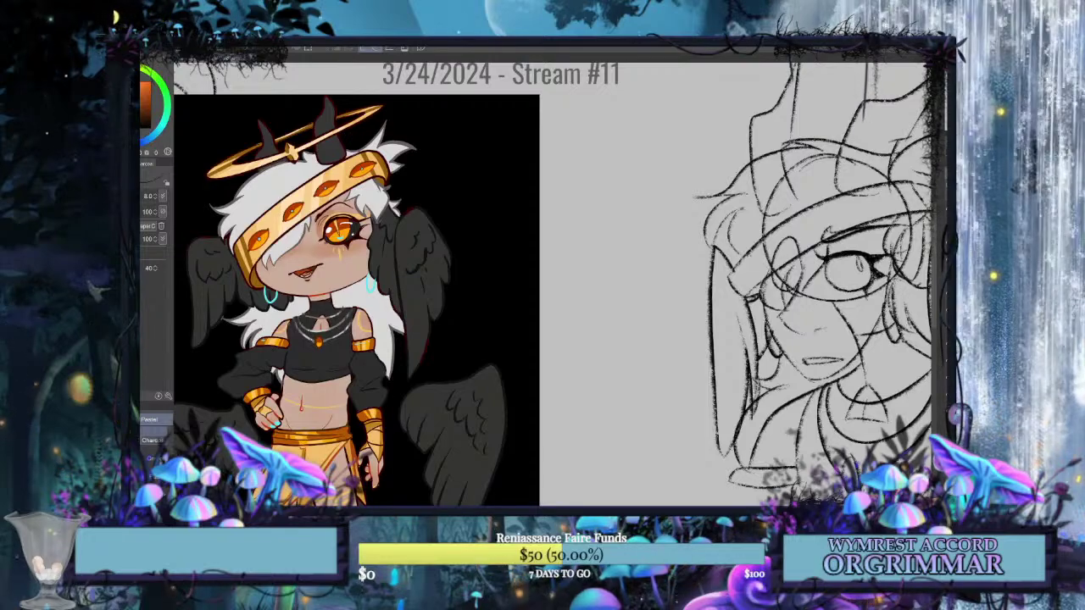
{"action": "left_click_drag", "start_coordinate": [509, 296], "coordinate": [335, 319]}
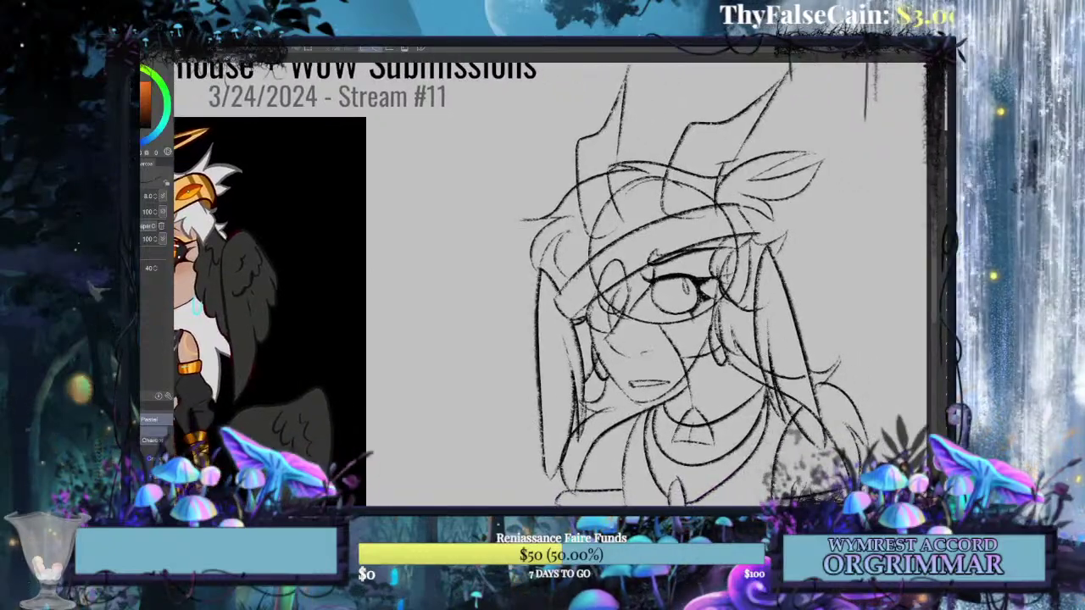
{"action": "mouse_move", "coordinate": [807, 129]}
{"action": "left_mouse_down"}
{"action": "mouse_move", "coordinate": [432, 209]}
{"action": "mouse_move", "coordinate": [807, 146]}
{"action": "mouse_move", "coordinate": [617, 139]}
{"action": "mouse_move", "coordinate": [750, 160]}
{"action": "mouse_move", "coordinate": [807, 128]}
{"action": "left_mouse_up"}
{"action": "key", "text": "ctrl+z"}
{"action": "key", "text": "ctrl+z"}
{"action": "mouse_move", "coordinate": [542, 280]}
{"action": "left_mouse_down"}
{"action": "mouse_move", "coordinate": [701, 291]}
{"action": "mouse_move", "coordinate": [633, 279]}
{"action": "left_mouse_up"}
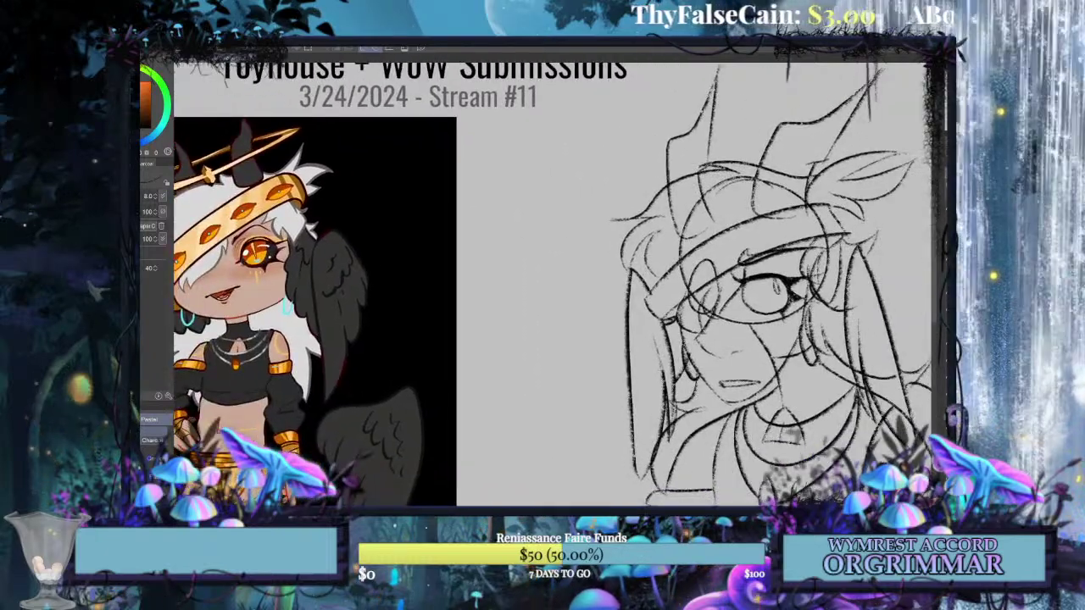
{"action": "mouse_move", "coordinate": [814, 140]}
{"action": "left_mouse_down"}
{"action": "mouse_move", "coordinate": [602, 211]}
{"action": "mouse_move", "coordinate": [822, 178]}
{"action": "mouse_move", "coordinate": [648, 174]}
{"action": "mouse_move", "coordinate": [873, 166]}
{"action": "left_mouse_up"}
{"action": "key", "text": "ctrl+z"}
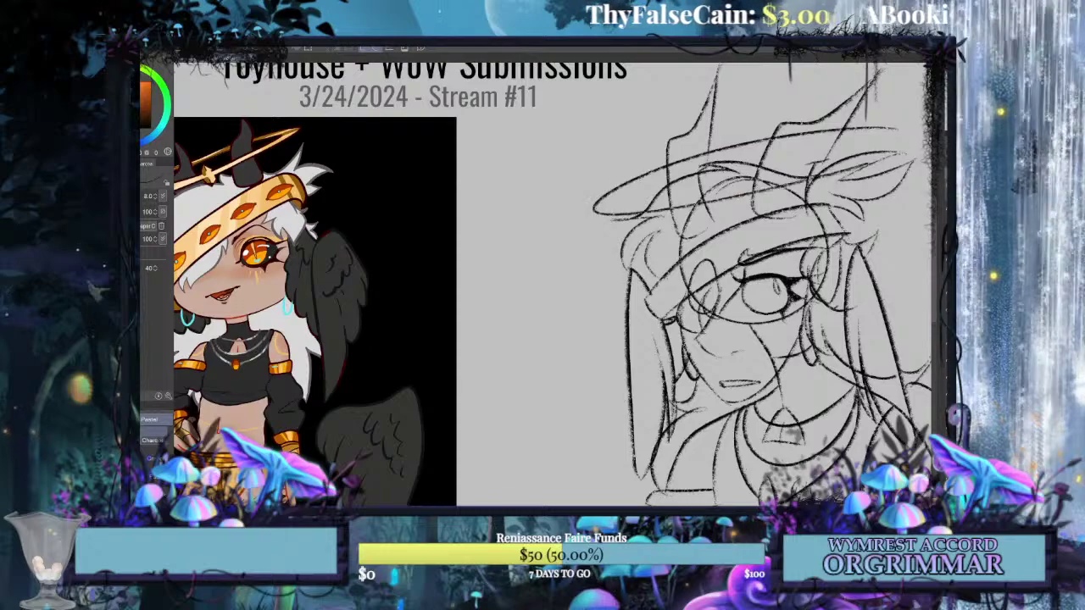
{"action": "key", "text": "ctrl+z"}
{"action": "mouse_move", "coordinate": [814, 132]}
{"action": "left_mouse_down"}
{"action": "mouse_move", "coordinate": [585, 208]}
{"action": "mouse_move", "coordinate": [890, 170]}
{"action": "left_mouse_up"}
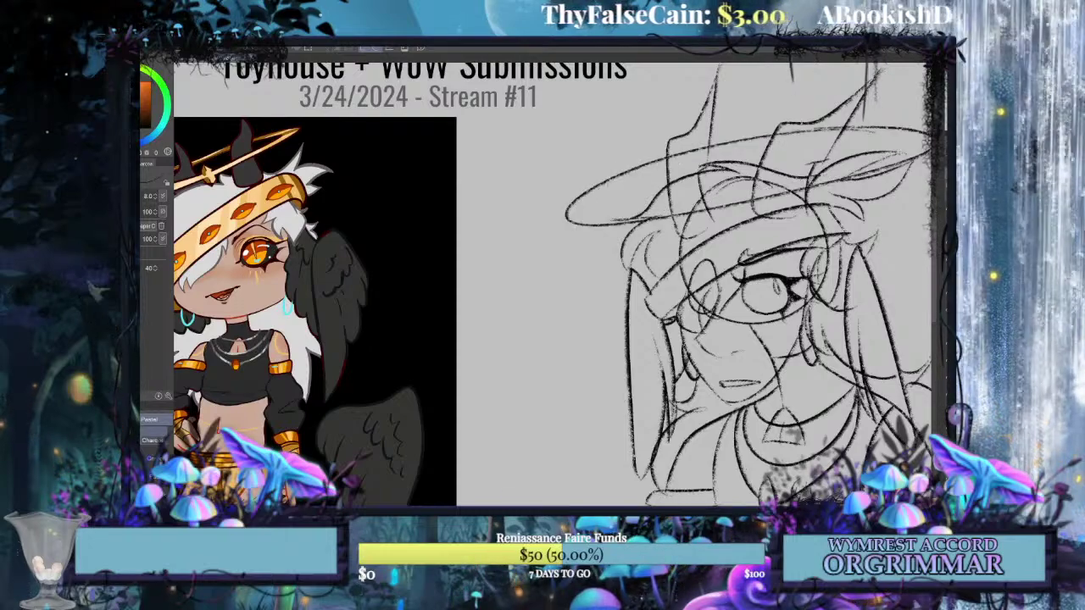
{"action": "key", "text": "ctrl+z"}
{"action": "mouse_move", "coordinate": [907, 134]}
{"action": "left_mouse_down"}
{"action": "mouse_move", "coordinate": [593, 196]}
{"action": "mouse_move", "coordinate": [821, 169]}
{"action": "left_mouse_up"}
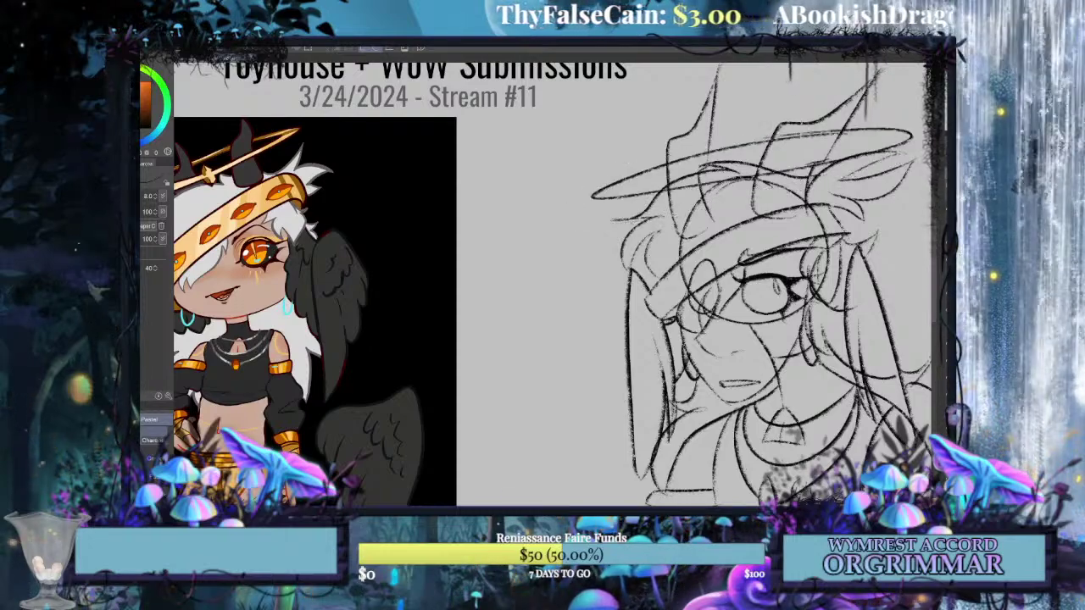
Transform a copy of the halo ellipse to 83% by 59% with a -2.1 rotation, forming the ring's inner edge.
{"action": "left_click_drag", "start_coordinate": [763, 255], "coordinate": [758, 285]}
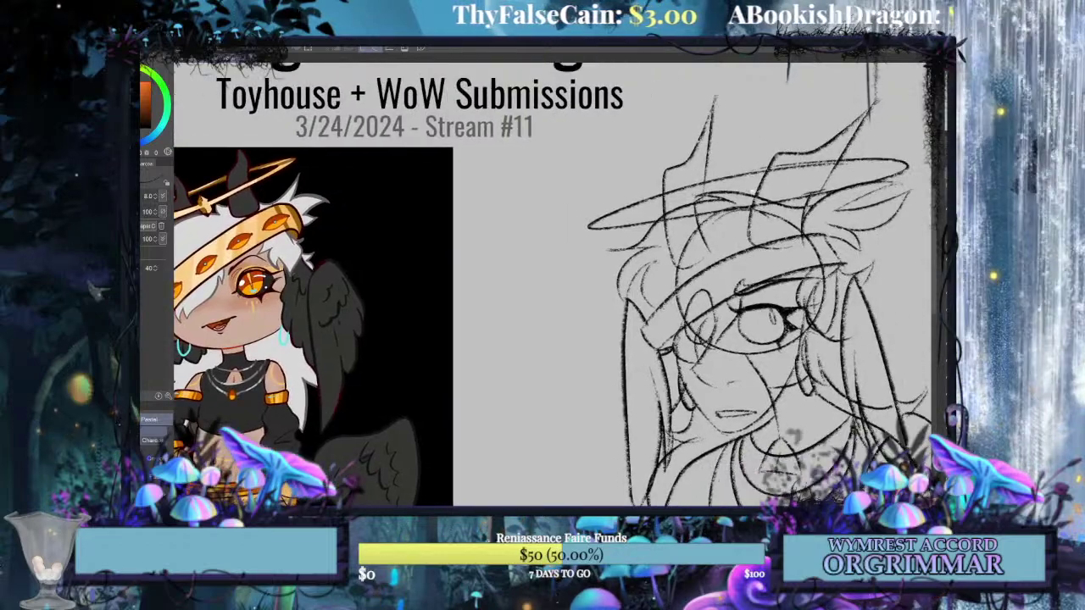
{"action": "key", "text": "ctrl+t"}
{"action": "left_click_drag", "start_coordinate": [749, 267], "coordinate": [741, 246]}
{"action": "left_click_drag", "start_coordinate": [745, 186], "coordinate": [748, 195]}
{"action": "left_click_drag", "start_coordinate": [751, 256], "coordinate": [751, 214]}
{"action": "left_click_drag", "start_coordinate": [749, 174], "coordinate": [751, 189]}
{"action": "mouse_move", "coordinate": [563, 308]}
{"action": "left_mouse_down"}
{"action": "mouse_move", "coordinate": [584, 333]}
{"action": "mouse_move", "coordinate": [476, 323]}
{"action": "left_mouse_up"}
{"action": "left_click_drag", "start_coordinate": [841, 166], "coordinate": [776, 176]}
{"action": "left_click_drag", "start_coordinate": [841, 196], "coordinate": [841, 200]}
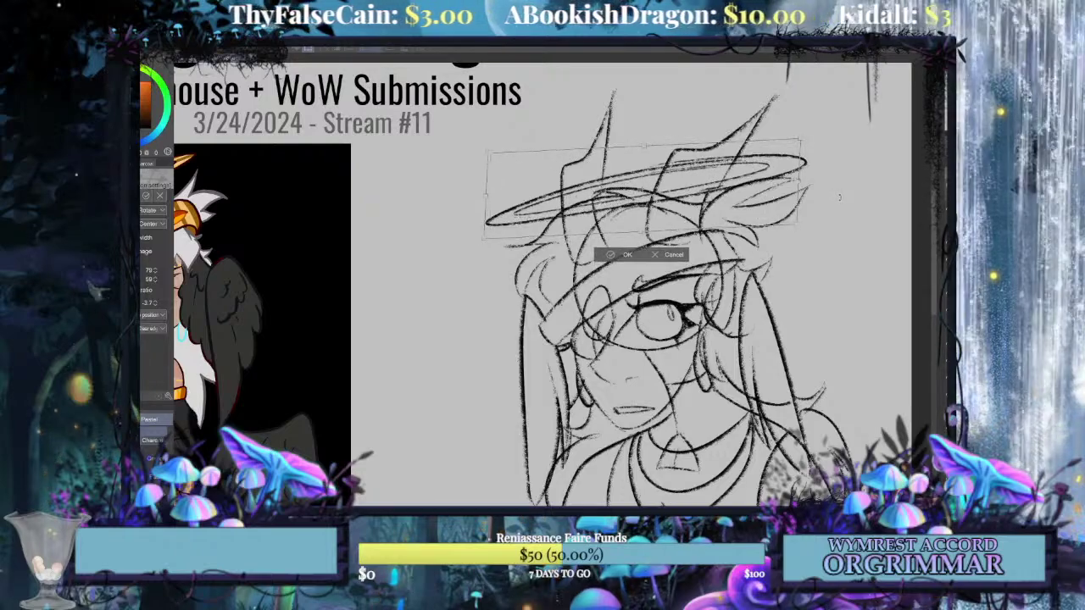
{"action": "left_click_drag", "start_coordinate": [757, 204], "coordinate": [812, 181]}
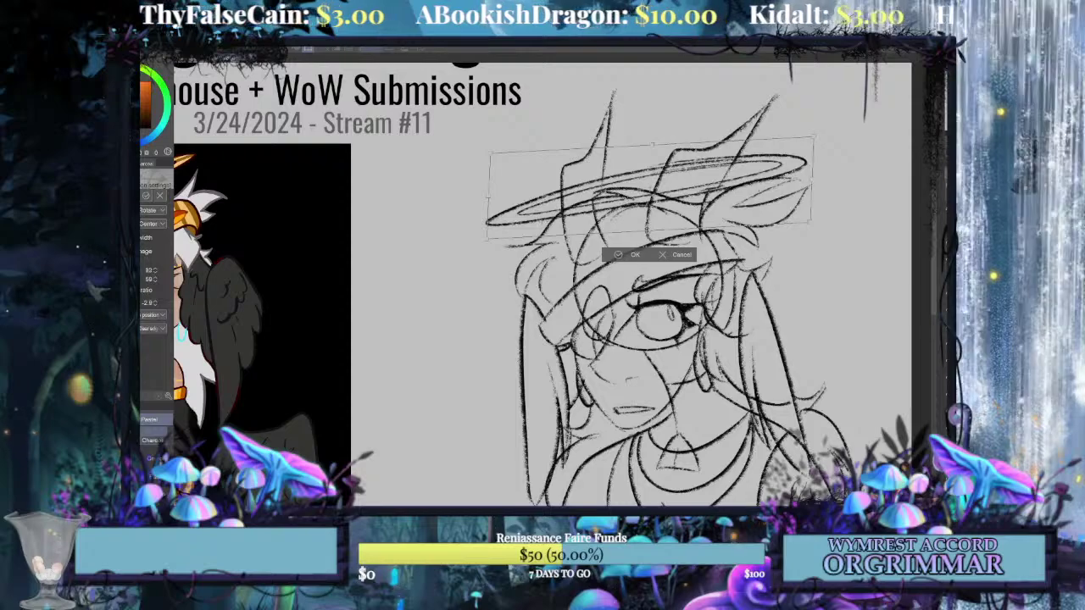
{"action": "left_click_drag", "start_coordinate": [489, 200], "coordinate": [484, 200]}
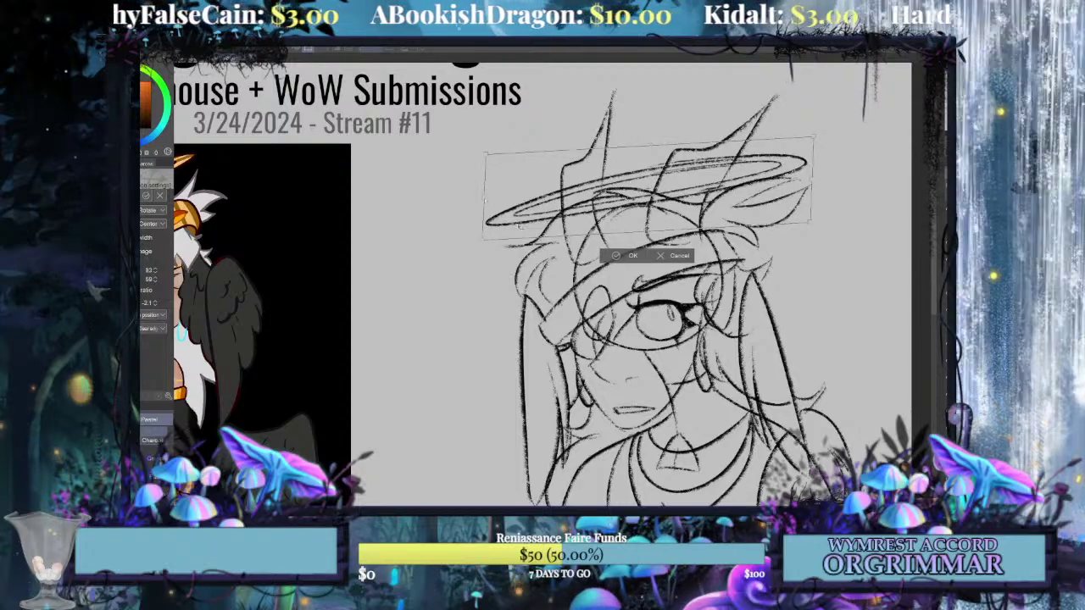
{"action": "left_click", "coordinate": [626, 256]}
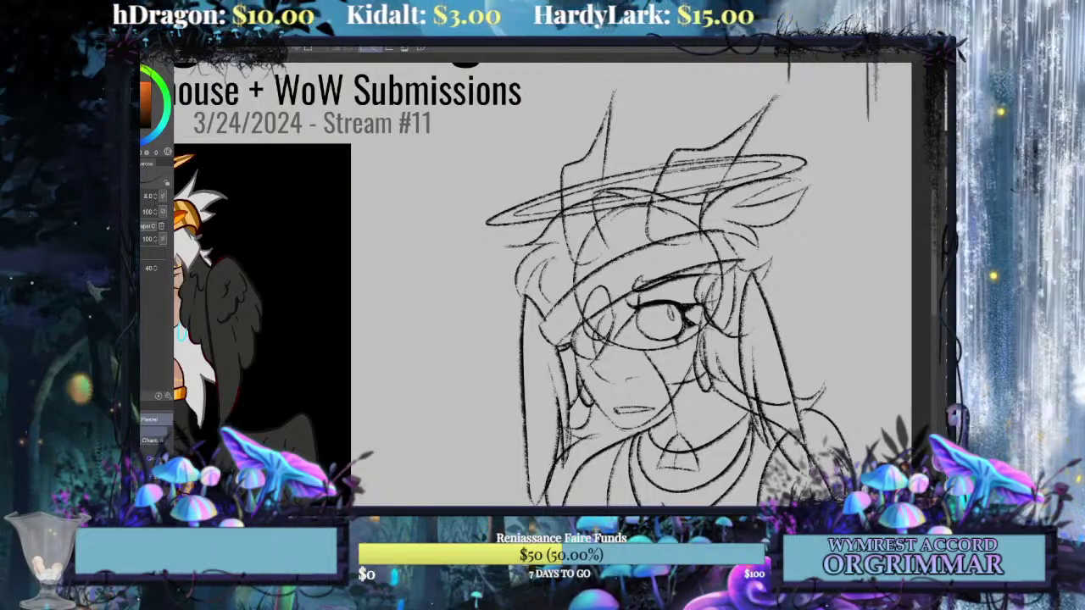
Add a star ornament to the halo, a hair strand over the covered eye, and diamond-shaped eyes along the headband.
{"action": "left_click_drag", "start_coordinate": [509, 288], "coordinate": [580, 291]}
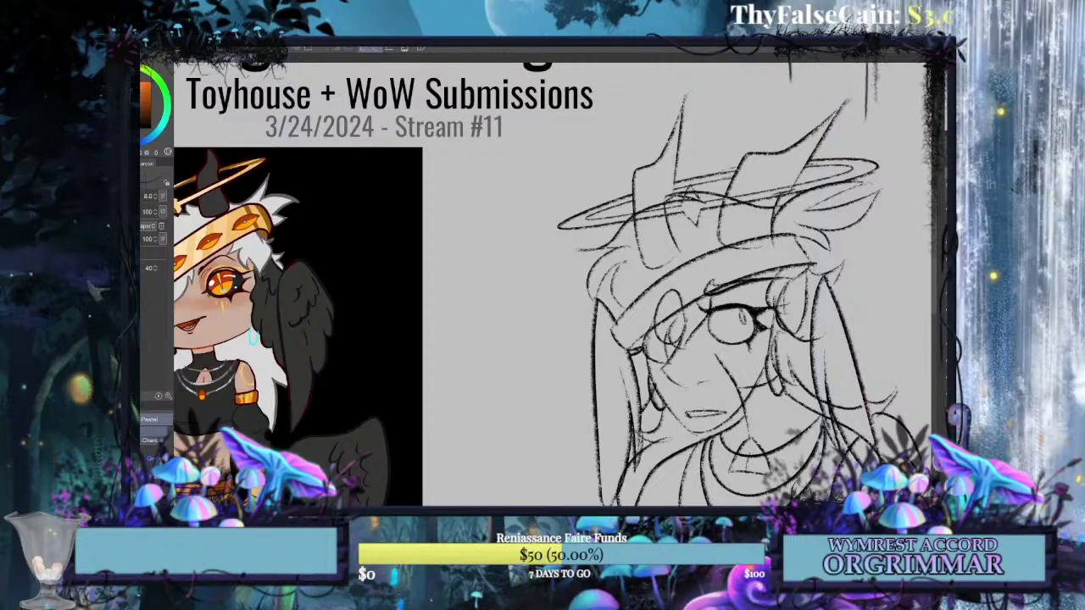
{"action": "left_click_drag", "start_coordinate": [678, 339], "coordinate": [636, 287]}
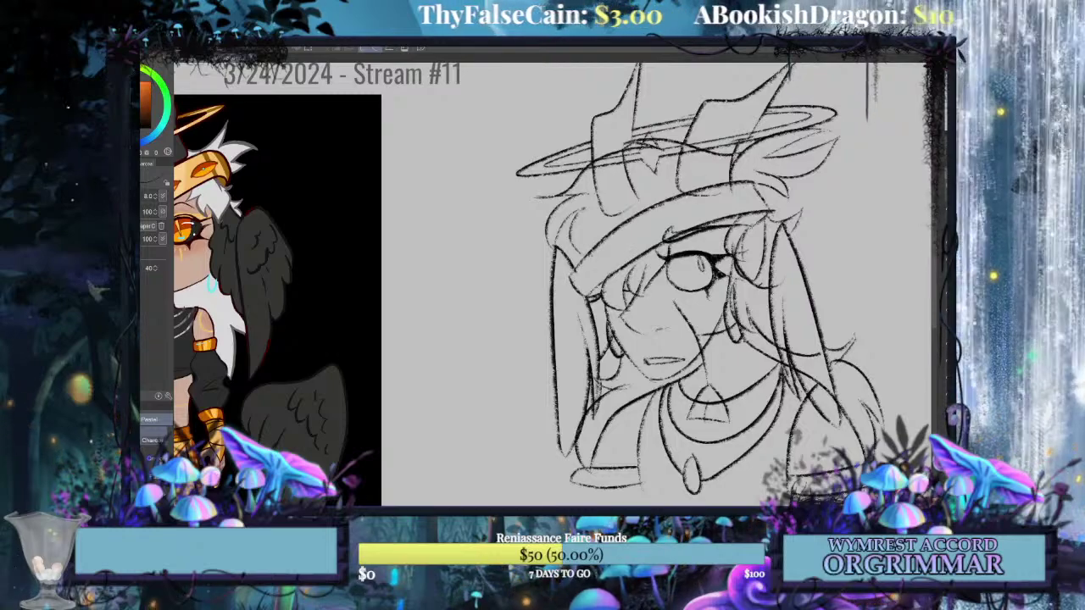
{"action": "mouse_move", "coordinate": [542, 288]}
{"action": "left_mouse_down"}
{"action": "mouse_move", "coordinate": [669, 268]}
{"action": "mouse_move", "coordinate": [617, 280]}
{"action": "left_mouse_up"}
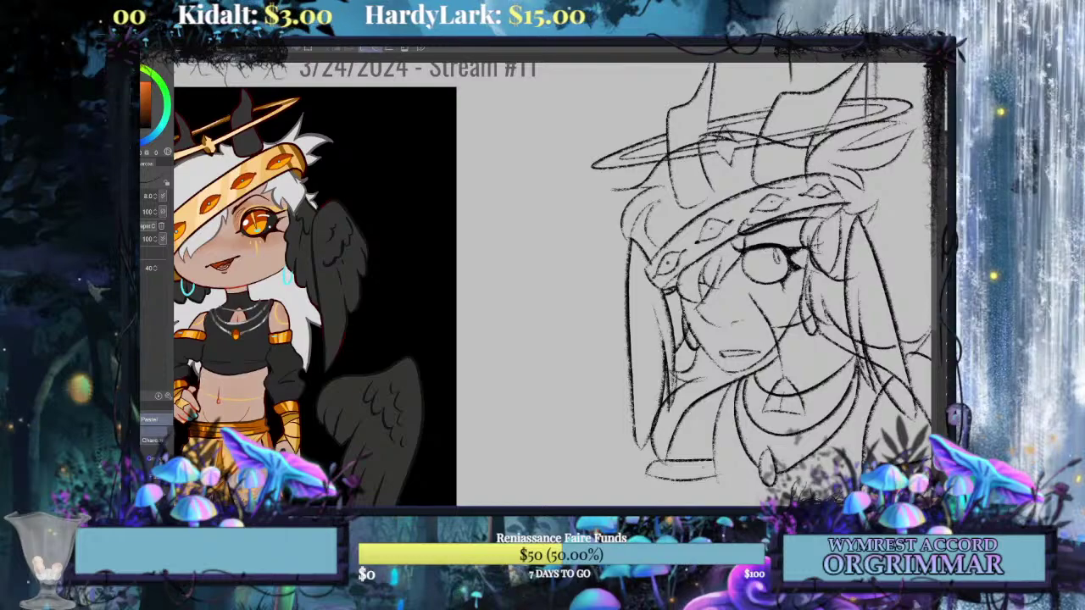
Clean up the construction lines crossing the cheek, jaw and neck, comparing the sketch with and without the clothing lines.
{"action": "mouse_move", "coordinate": [542, 279]}
{"action": "left_mouse_down"}
{"action": "mouse_move", "coordinate": [669, 302]}
{"action": "mouse_move", "coordinate": [568, 308]}
{"action": "mouse_move", "coordinate": [557, 298]}
{"action": "mouse_move", "coordinate": [504, 316]}
{"action": "mouse_move", "coordinate": [399, 298]}
{"action": "left_mouse_up"}
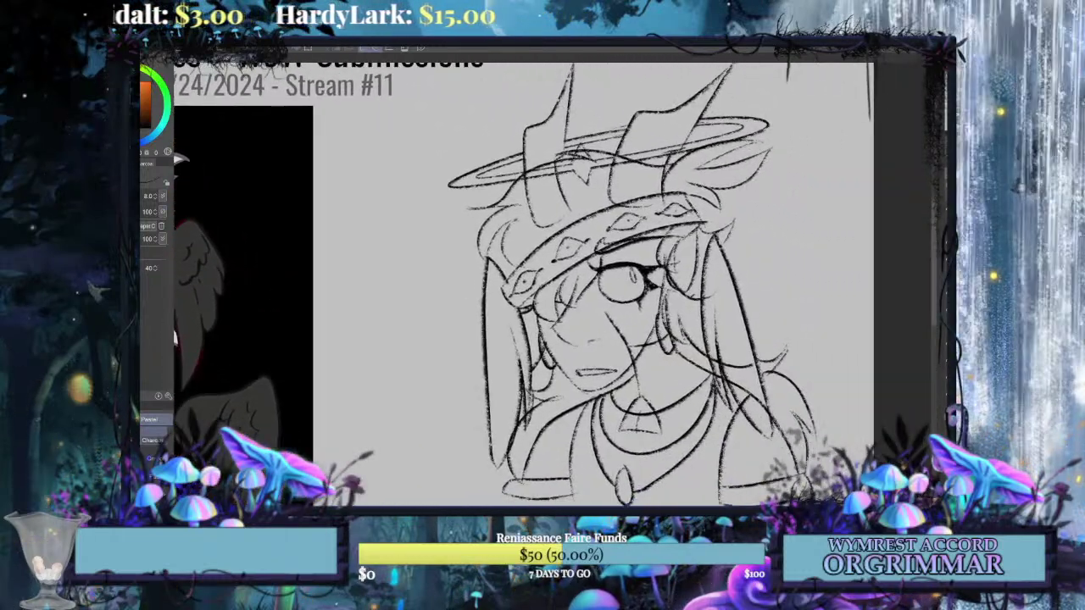
{"action": "key", "text": "ctrl+z"}
{"action": "key", "text": "ctrl+y"}
{"action": "key", "text": "ctrl+z"}
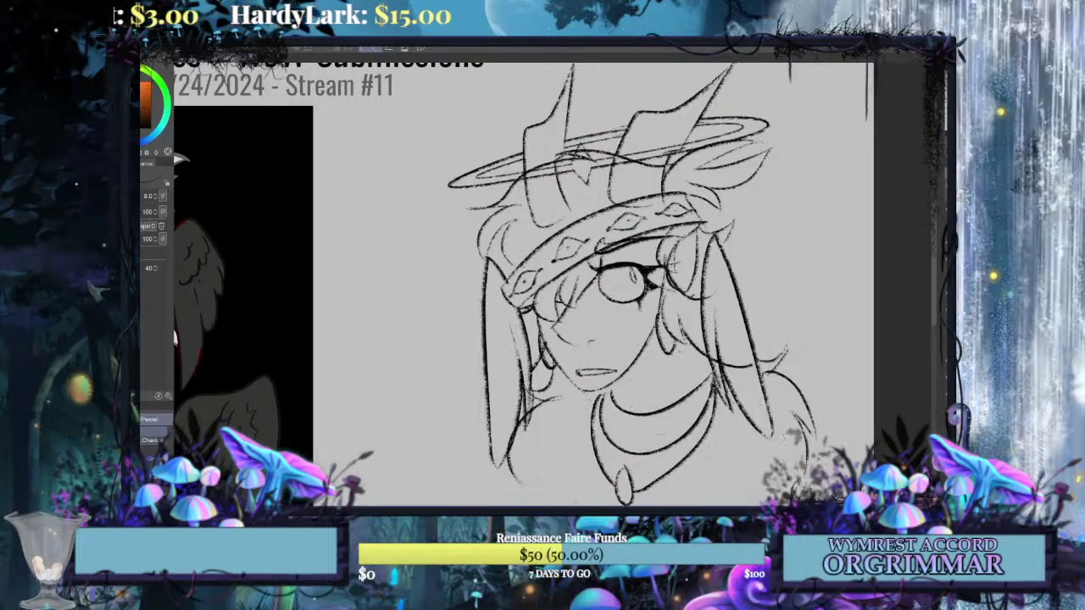
{"action": "key", "text": "ctrl+y"}
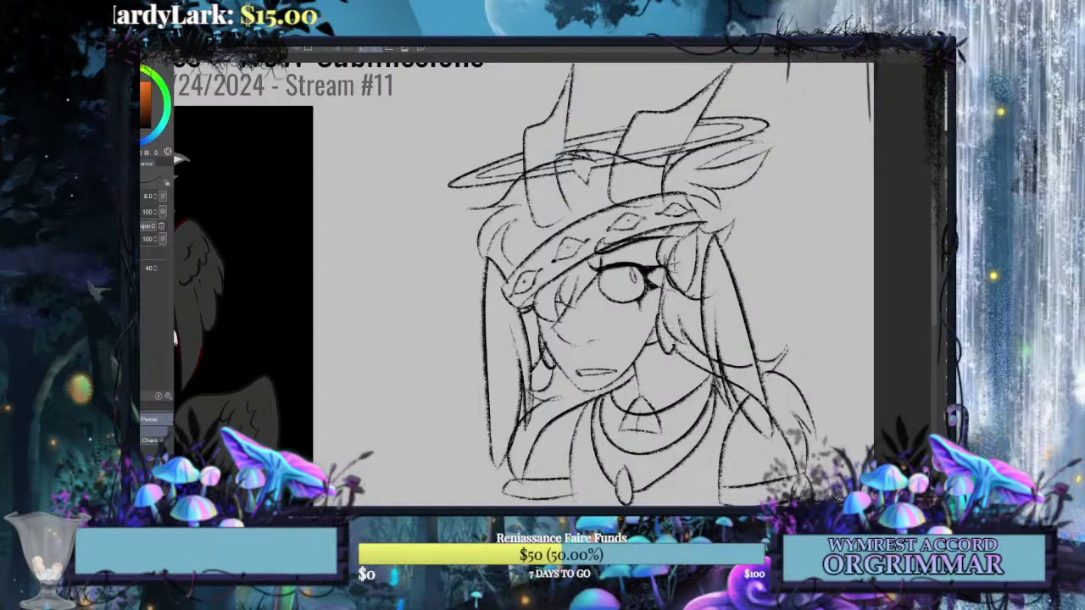
Clean up the overlapping lines around the ears, hair and shoulders and where the halo crosses the horns.
{"action": "mouse_move", "coordinate": [594, 381]}
{"action": "left_mouse_down"}
{"action": "mouse_move", "coordinate": [601, 277]}
{"action": "mouse_move", "coordinate": [578, 283]}
{"action": "left_mouse_up"}
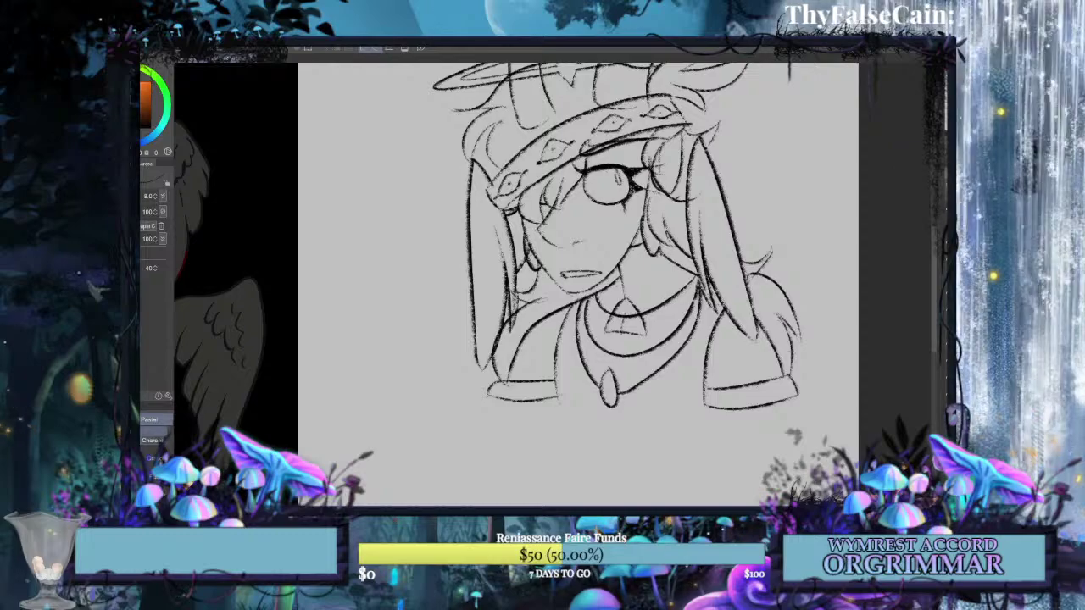
{"action": "mouse_move", "coordinate": [577, 254]}
{"action": "left_mouse_down"}
{"action": "mouse_move", "coordinate": [572, 310]}
{"action": "mouse_move", "coordinate": [558, 307]}
{"action": "left_mouse_up"}
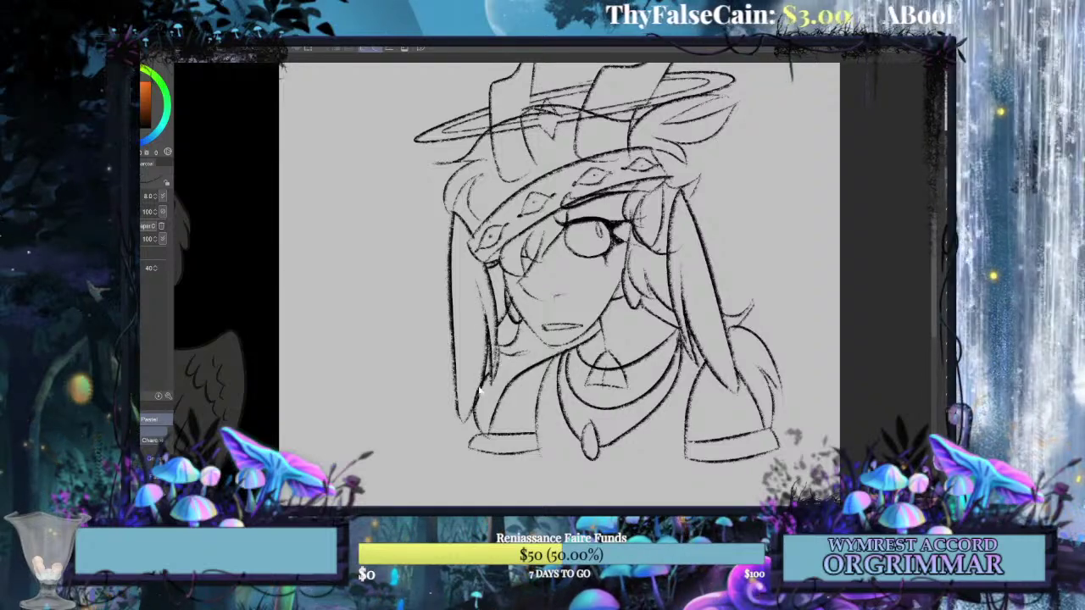
{"action": "left_click_drag", "start_coordinate": [490, 373], "coordinate": [509, 357]}
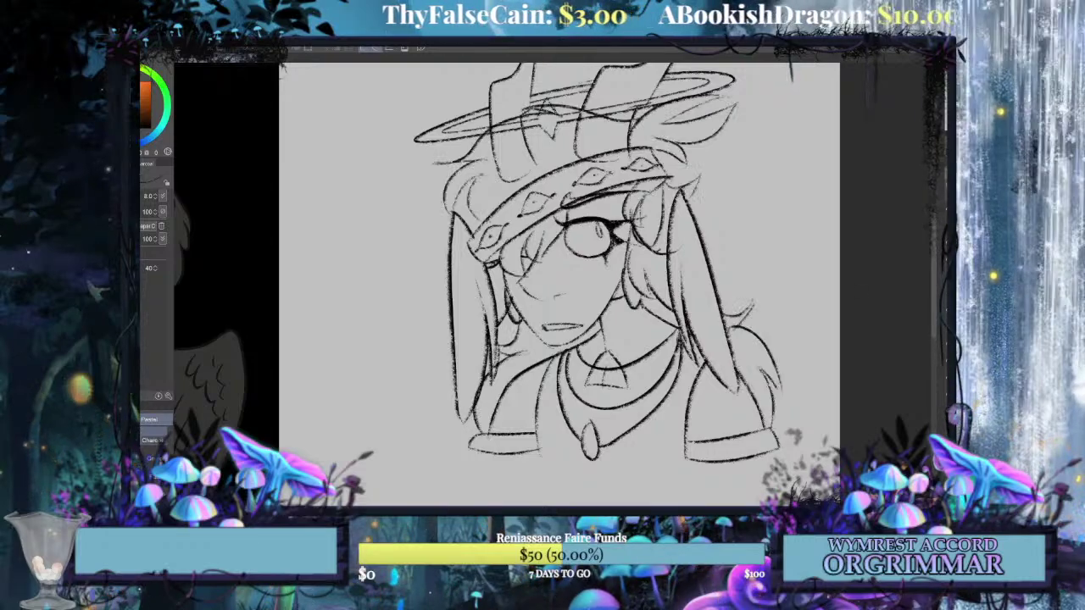
{"action": "left_click_drag", "start_coordinate": [935, 161], "coordinate": [935, 141]}
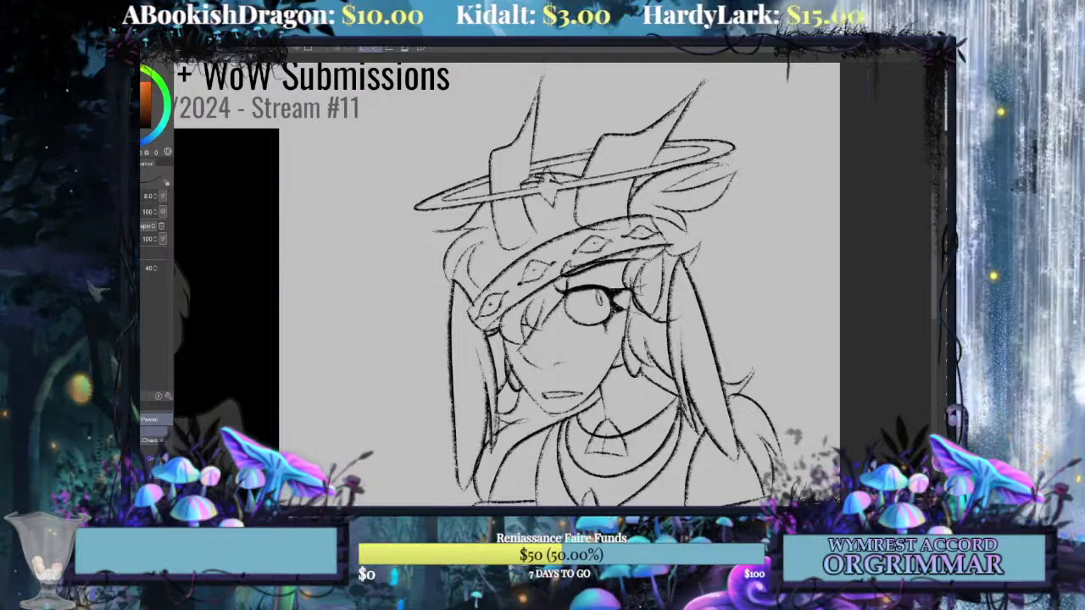
Move the whole bust sketch into the upper-right corner of the canvas at its original size.
{"action": "key", "text": "ctrl+0"}
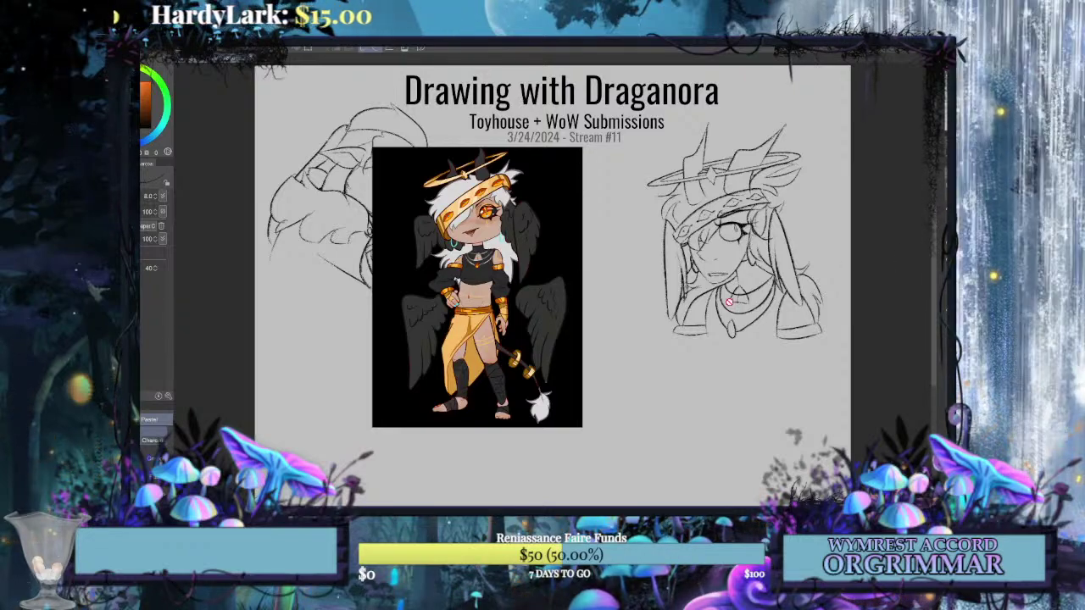
{"action": "key", "text": "ctrl+t"}
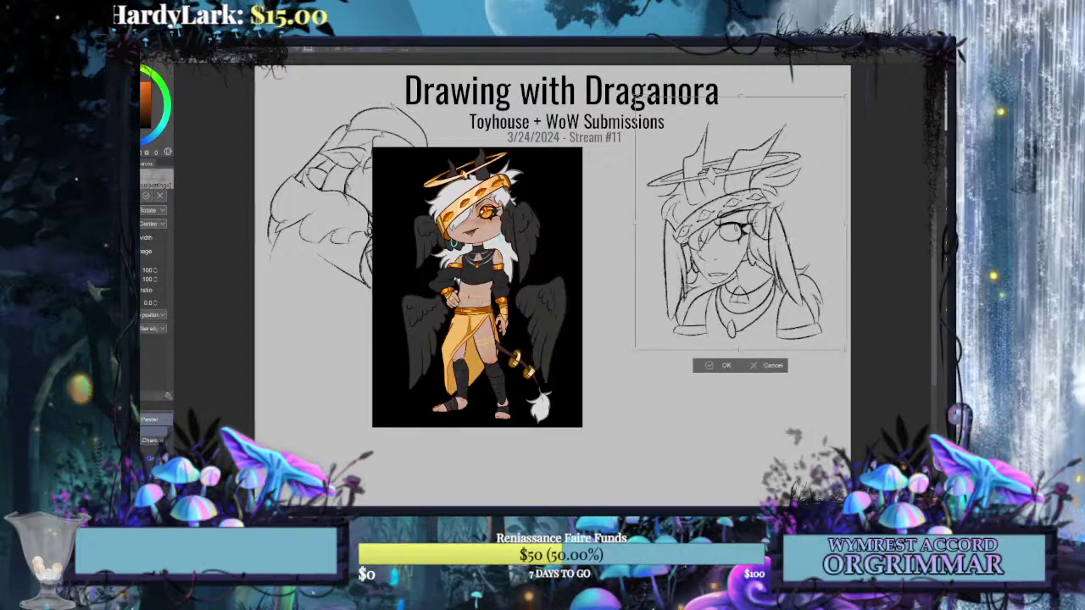
{"action": "left_click_drag", "start_coordinate": [786, 240], "coordinate": [805, 211]}
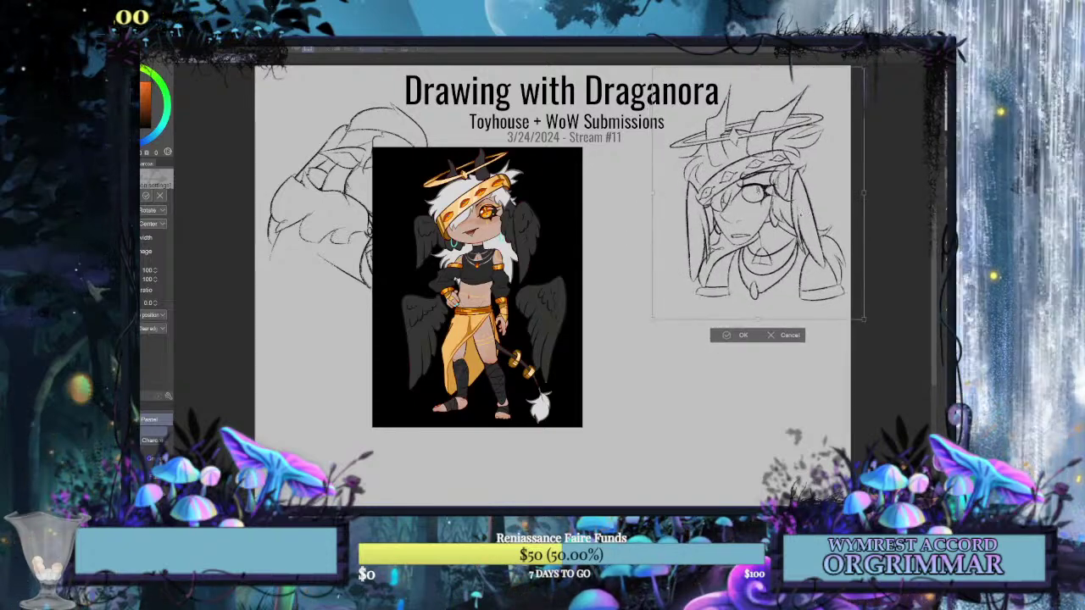
{"action": "key", "text": "Return"}
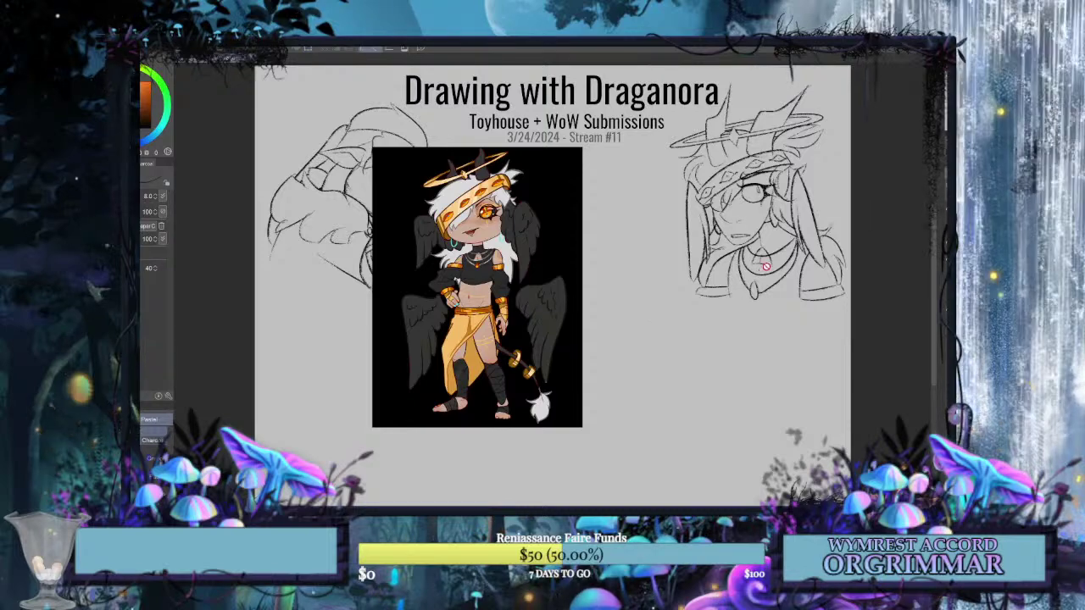
Move the character reference image into the gap between the two bust sketches, uncovering the sketch beneath it.
{"action": "key", "text": "ctrl+t"}
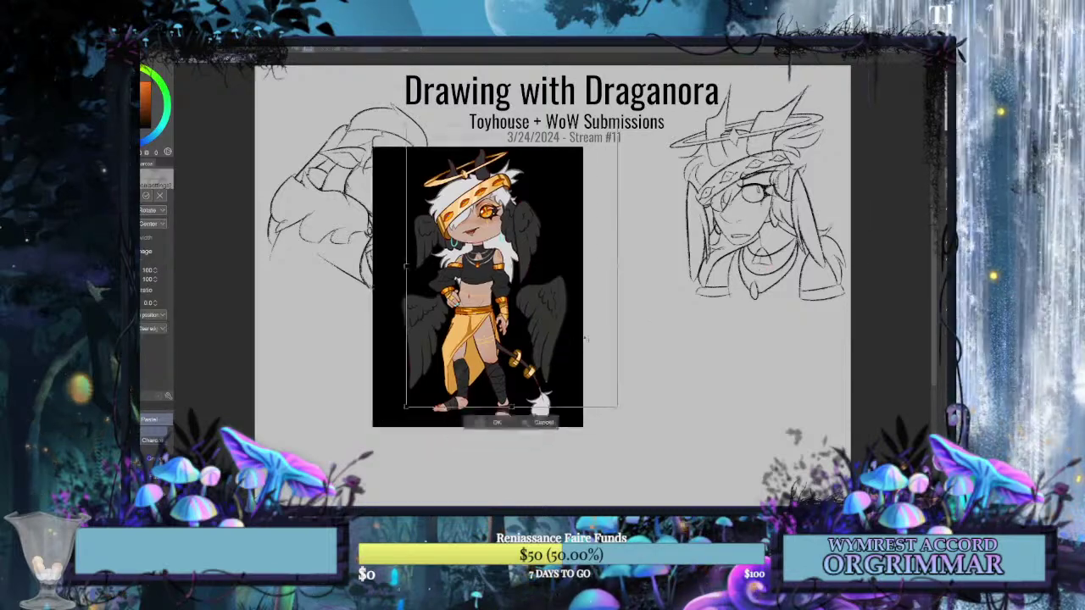
{"action": "left_click_drag", "start_coordinate": [550, 355], "coordinate": [626, 358]}
{"action": "left_click", "coordinate": [543, 443]}
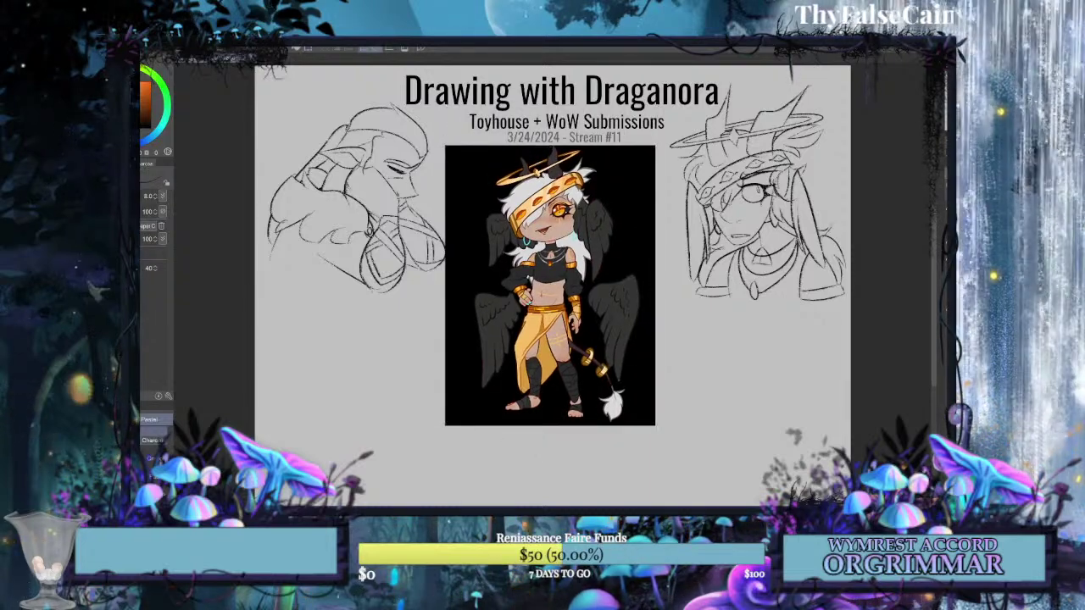
Add a caption below the horned bust reading "REQUEST", "ART: Draganora" and "CHARACTER:" followed by the copied character owner's name.
{"action": "key", "text": "t"}
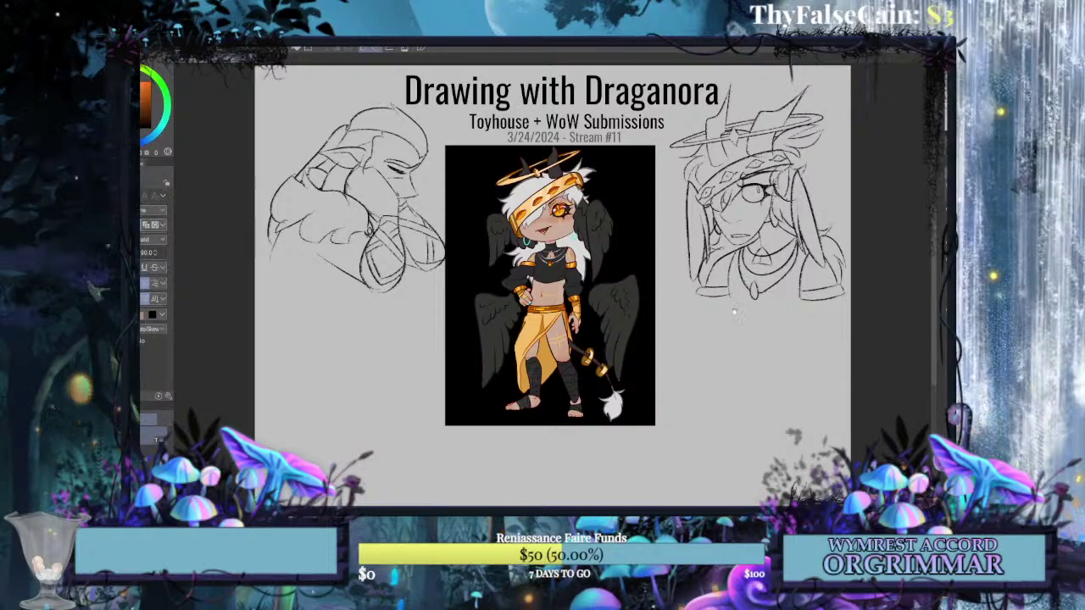
{"action": "left_click", "coordinate": [734, 311]}
{"action": "type", "text": "REQUEST"}
{"action": "key", "text": "Return"}
{"action": "type", "text": "ART:"}
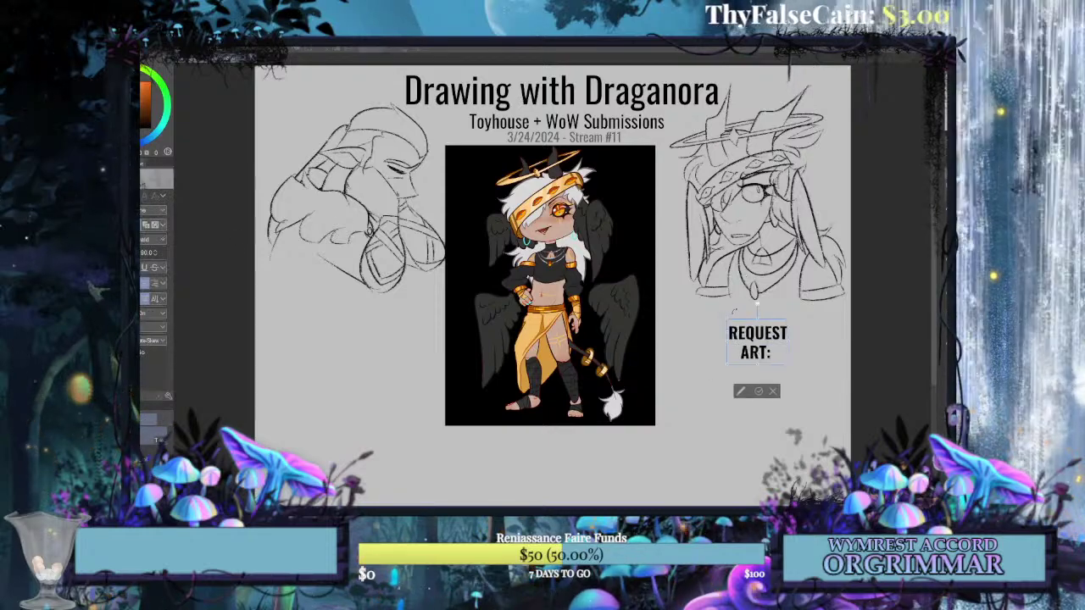
{"action": "type", "text": " Draganora"}
{"action": "key", "text": "Return"}
{"action": "type", "text": "CHARACTER:"}
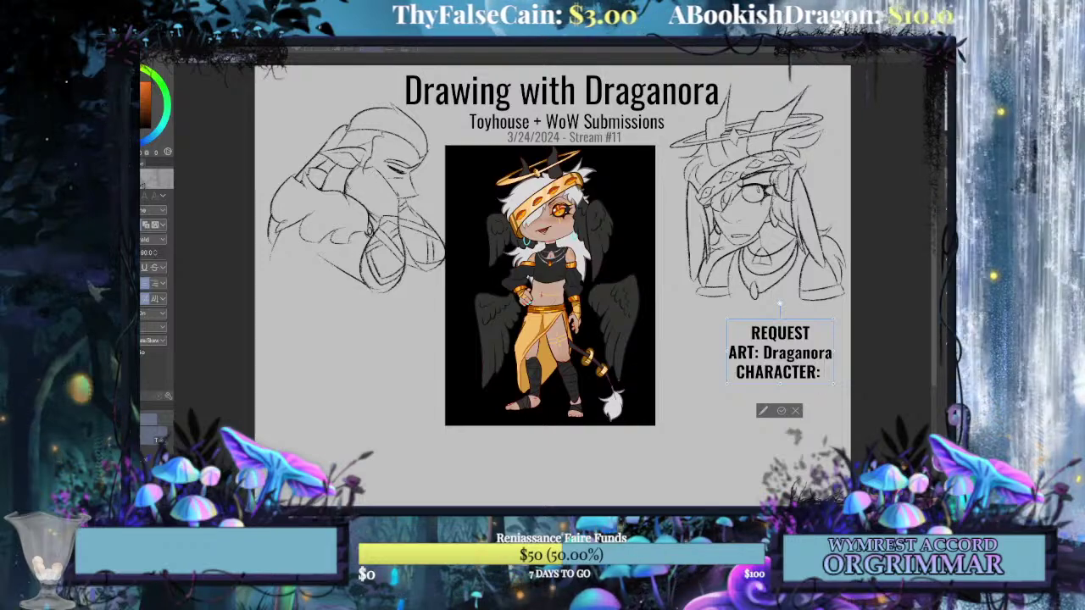
{"action": "key", "text": "ctrl+v"}
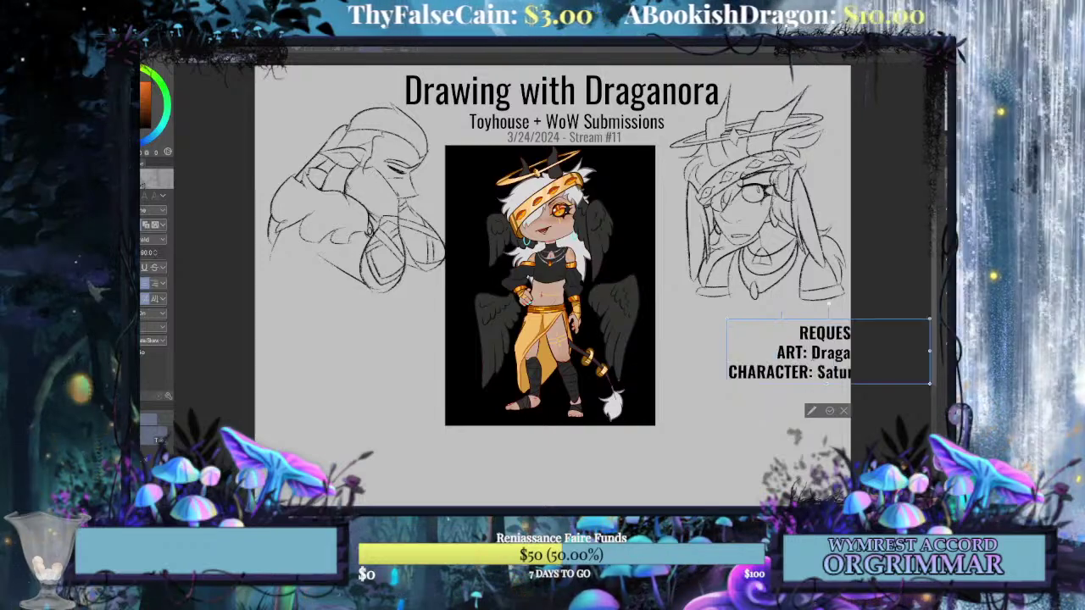
Remove the bold style from the whole caption and set its text size to 30.
{"action": "key", "text": "ctrl+a"}
{"action": "key", "text": "ctrl+b"}
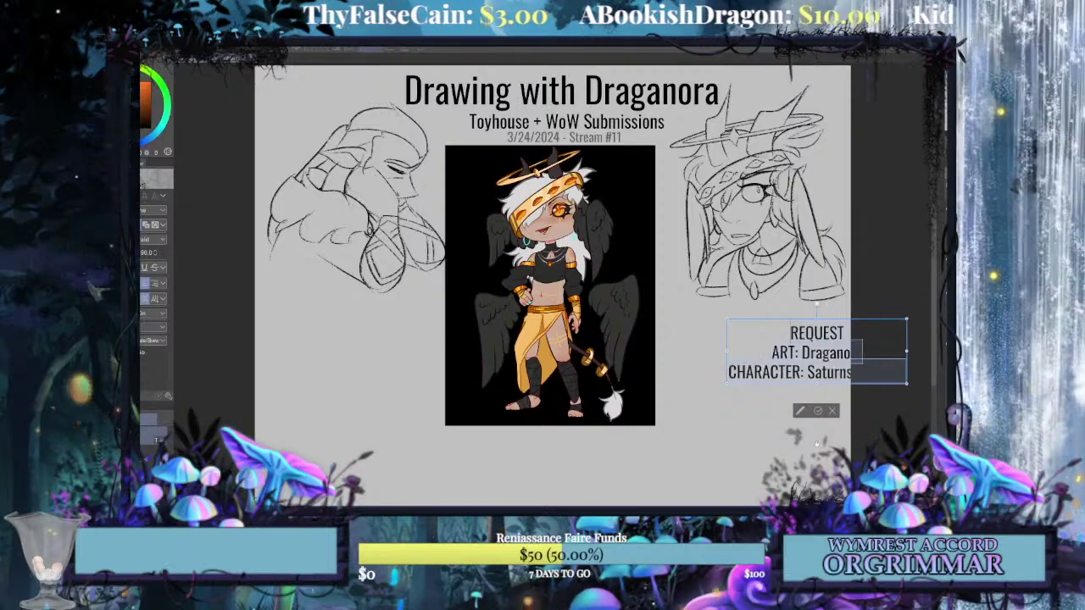
{"action": "left_click", "coordinate": [830, 411]}
{"action": "left_click", "coordinate": [144, 231]}
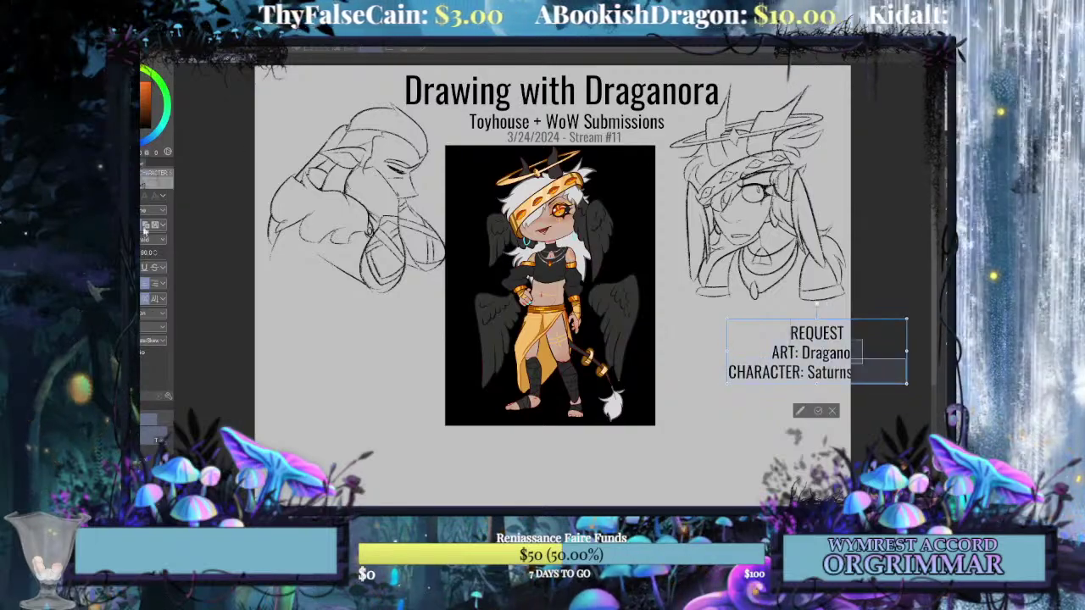
{"action": "type", "text": "30"}
{"action": "key", "text": "Return"}
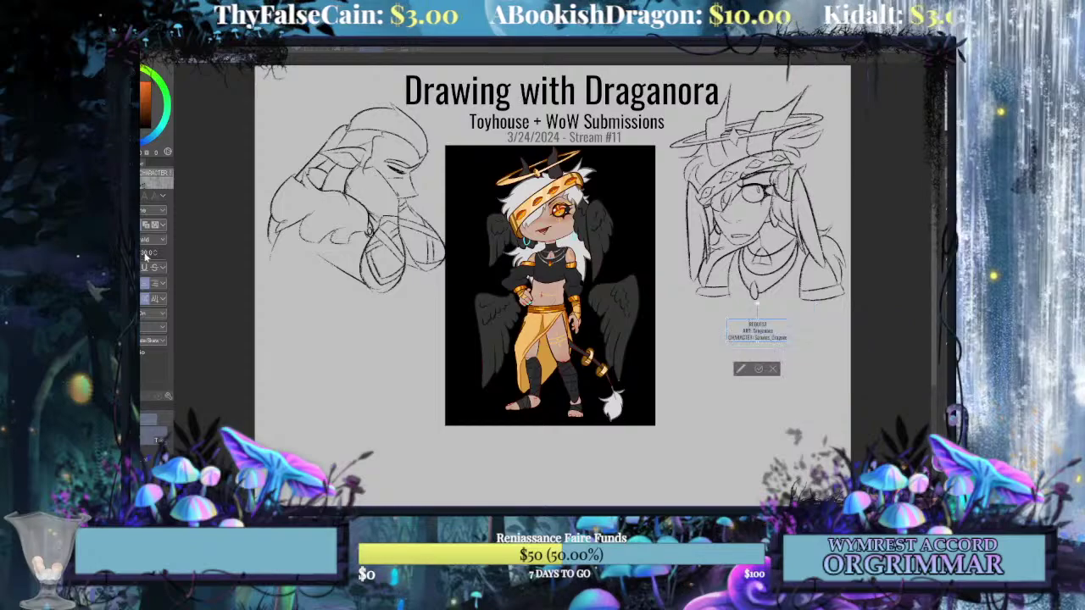
{"action": "left_click", "coordinate": [759, 369]}
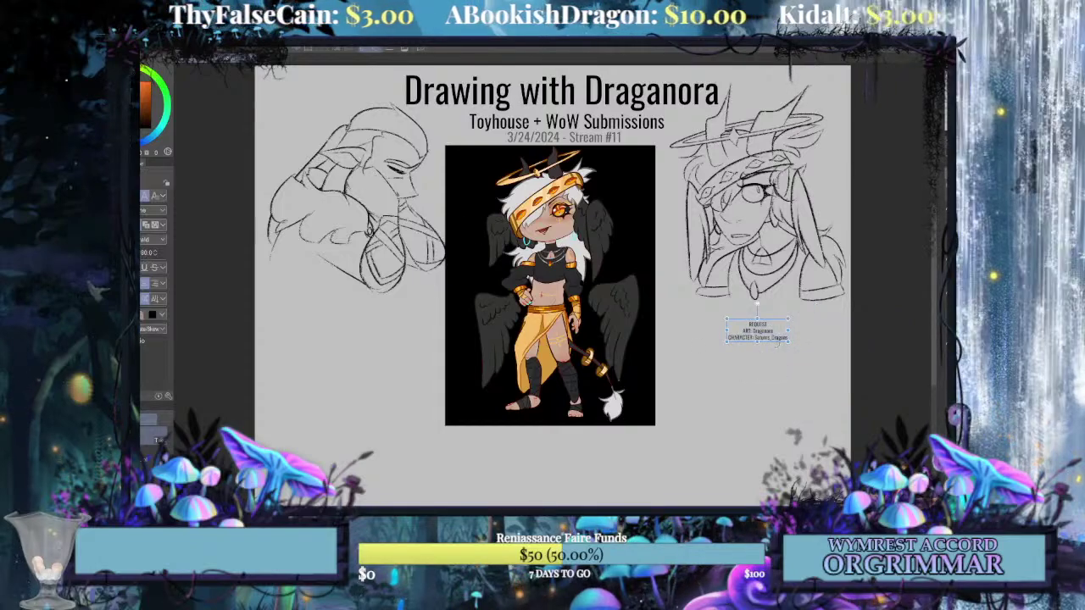
Place the credit caption faintly along the lower edge of the horned bust and hide that character's reference image.
{"action": "mouse_move", "coordinate": [757, 331]}
{"action": "left_mouse_down"}
{"action": "mouse_move", "coordinate": [758, 291]}
{"action": "mouse_move", "coordinate": [741, 289]}
{"action": "mouse_move", "coordinate": [753, 296]}
{"action": "left_mouse_up"}
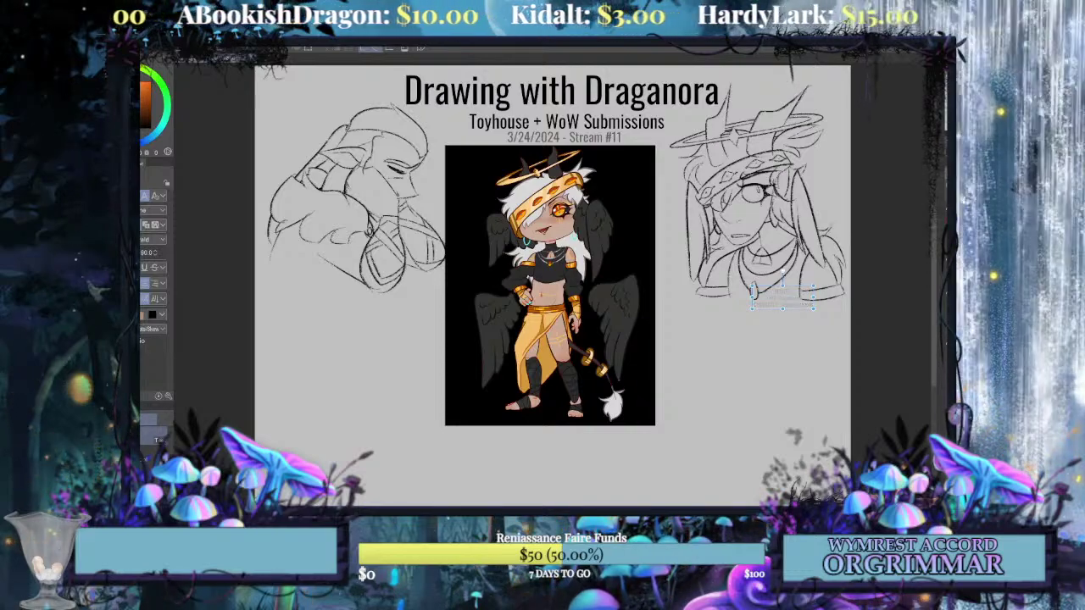
{"action": "key", "text": "Escape"}
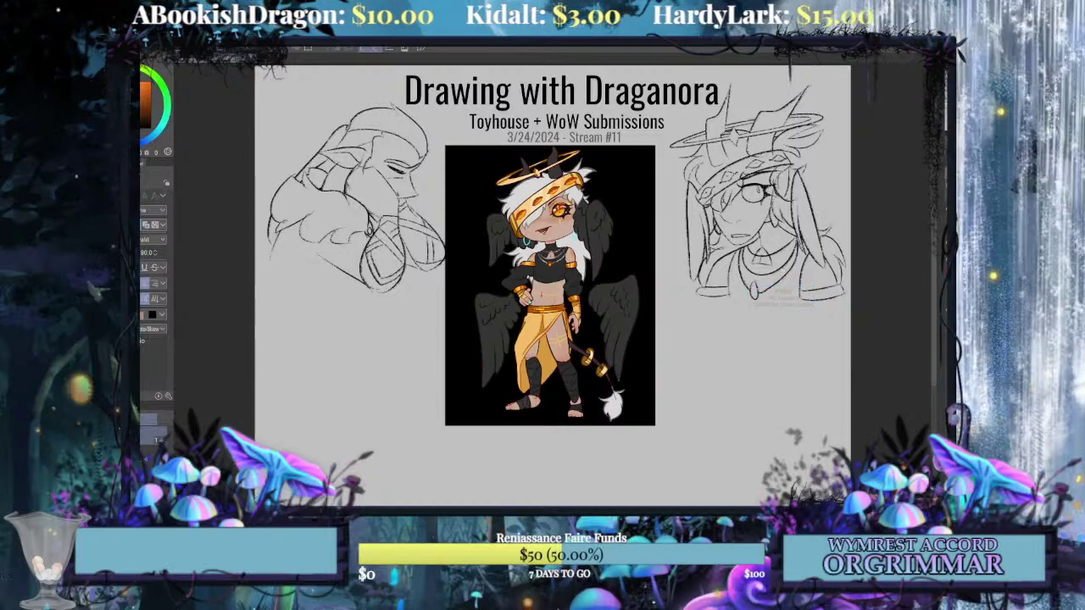
{"action": "key", "text": "ctrl+z"}
{"action": "key", "text": "ctrl+y"}
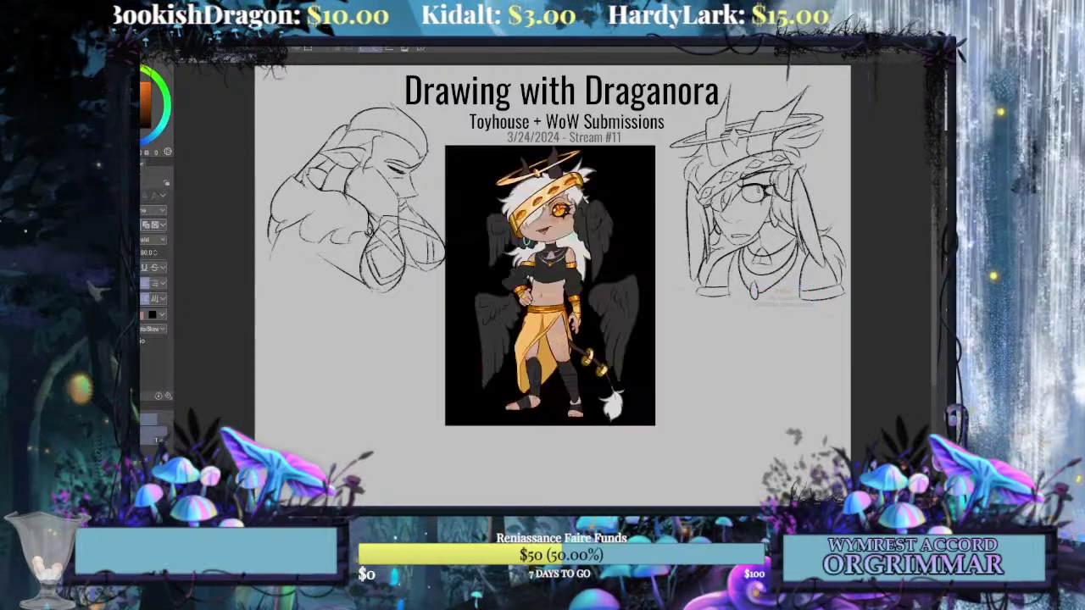
{"action": "key", "text": "ctrl+z"}
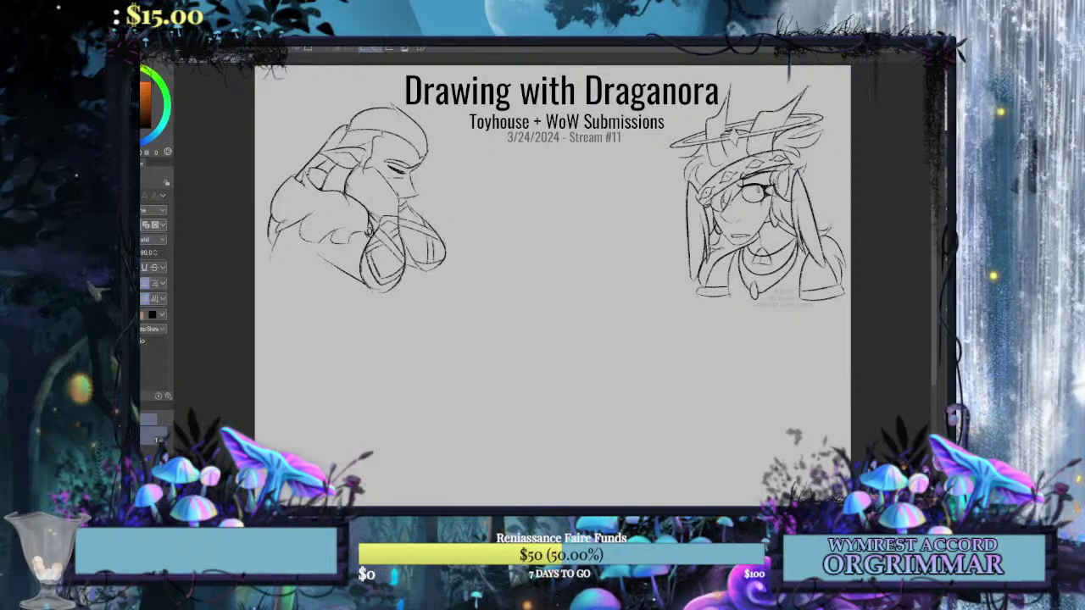
{"action": "key", "text": "ctrl+z"}
{"action": "key", "text": "ctrl+y"}
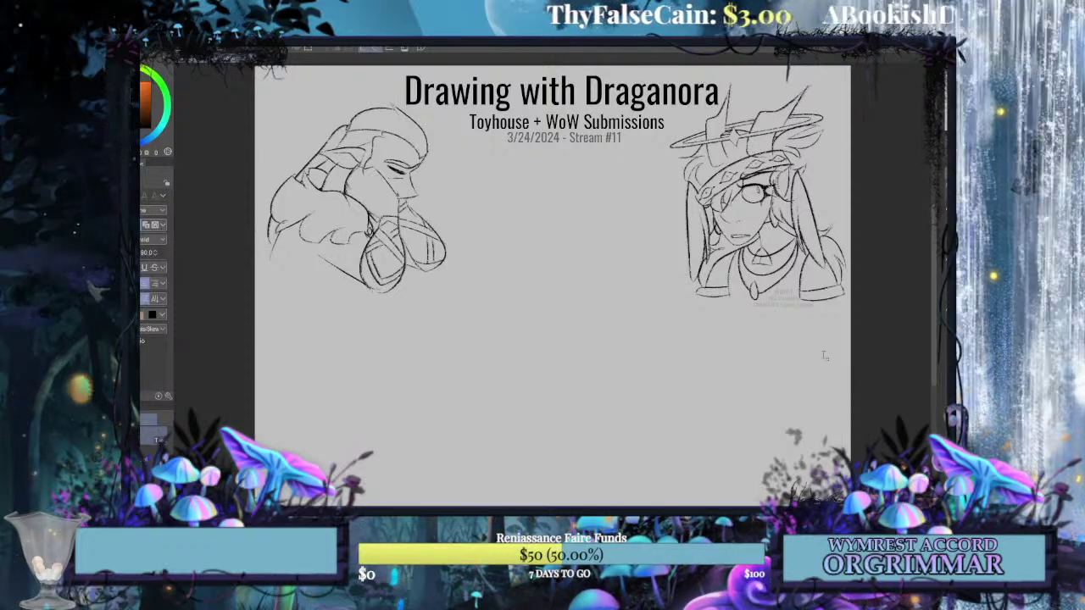
{"action": "key", "text": "p"}
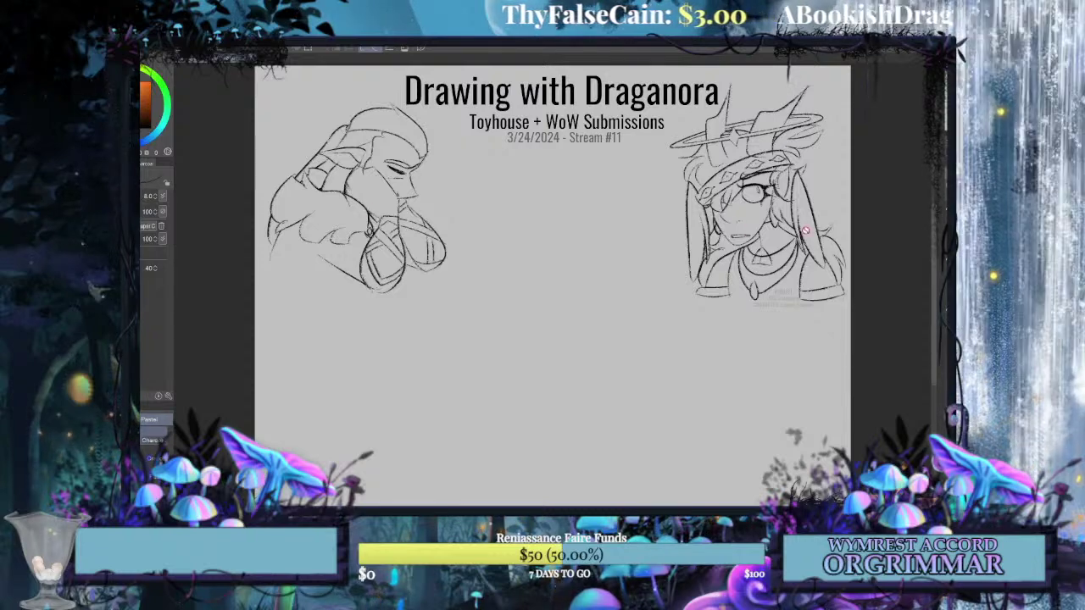
{"action": "key", "text": "ctrl+v"}
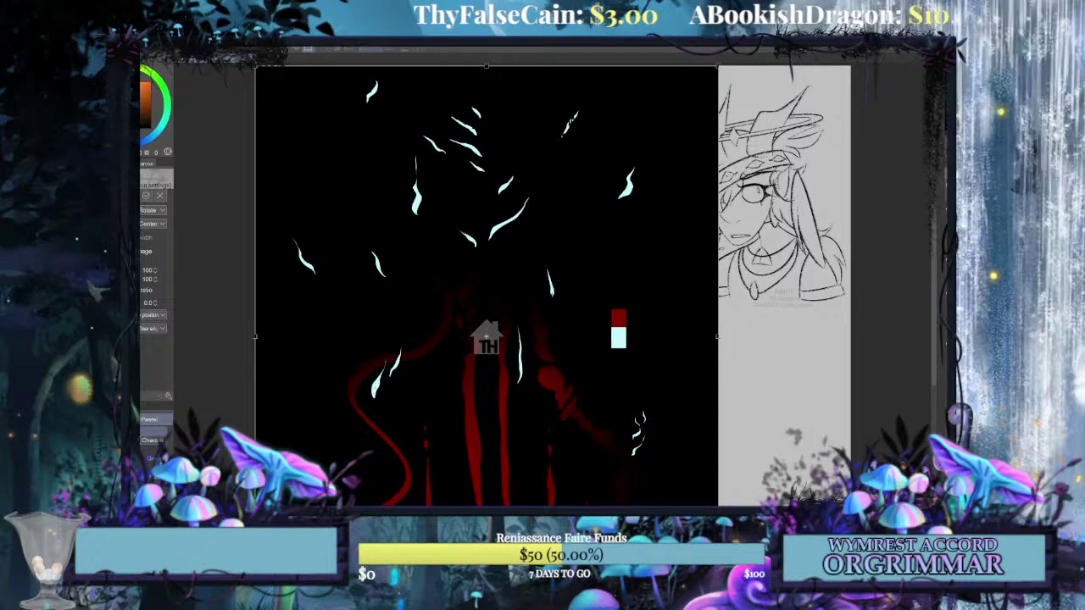
{"action": "key", "text": "Return"}
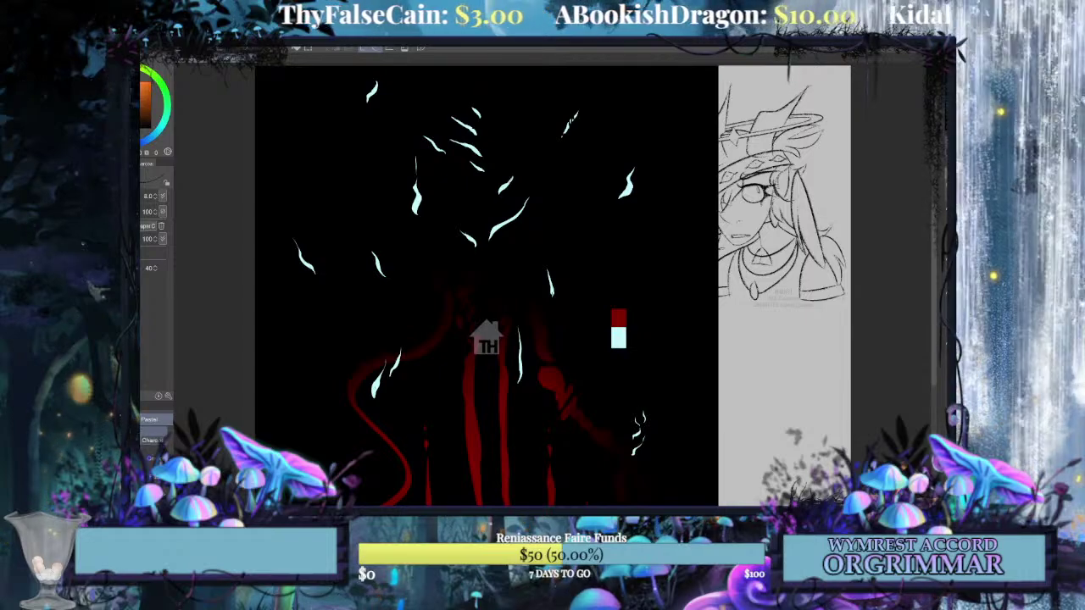
{"action": "key", "text": "ctrl+z"}
Paste the clawed shadow creature reference with the grey background, scale it to about 59%, and place it over the horned bust.
{"action": "key", "text": "ctrl+v"}
{"action": "key", "text": "ctrl+t"}
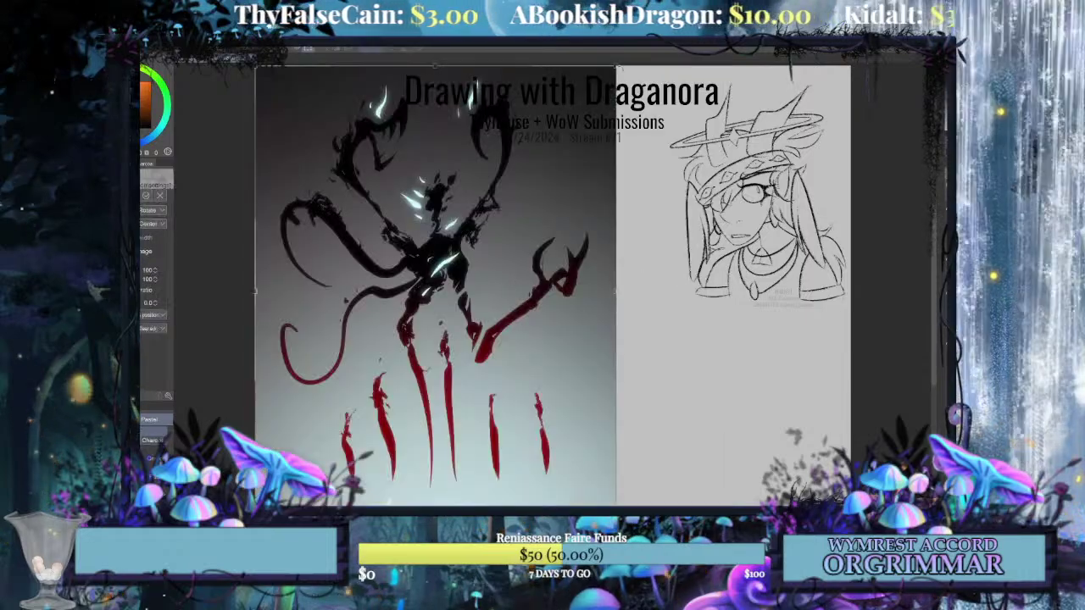
{"action": "left_click_drag", "start_coordinate": [616, 67], "coordinate": [409, 325]}
{"action": "left_click_drag", "start_coordinate": [340, 388], "coordinate": [746, 211]}
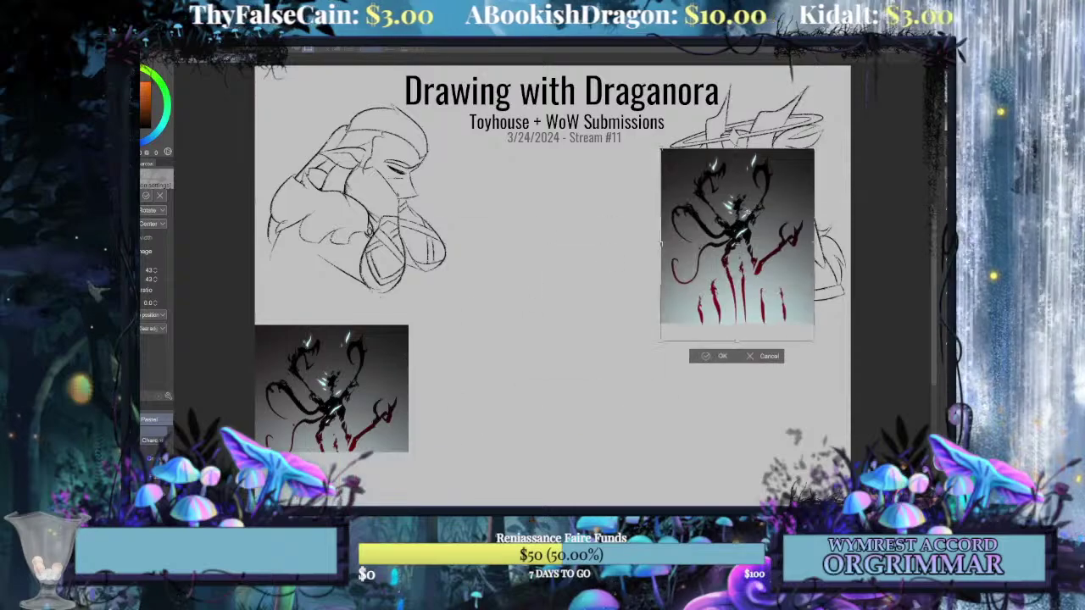
{"action": "left_click_drag", "start_coordinate": [790, 168], "coordinate": [888, 102]}
{"action": "left_click_drag", "start_coordinate": [845, 160], "coordinate": [816, 207]}
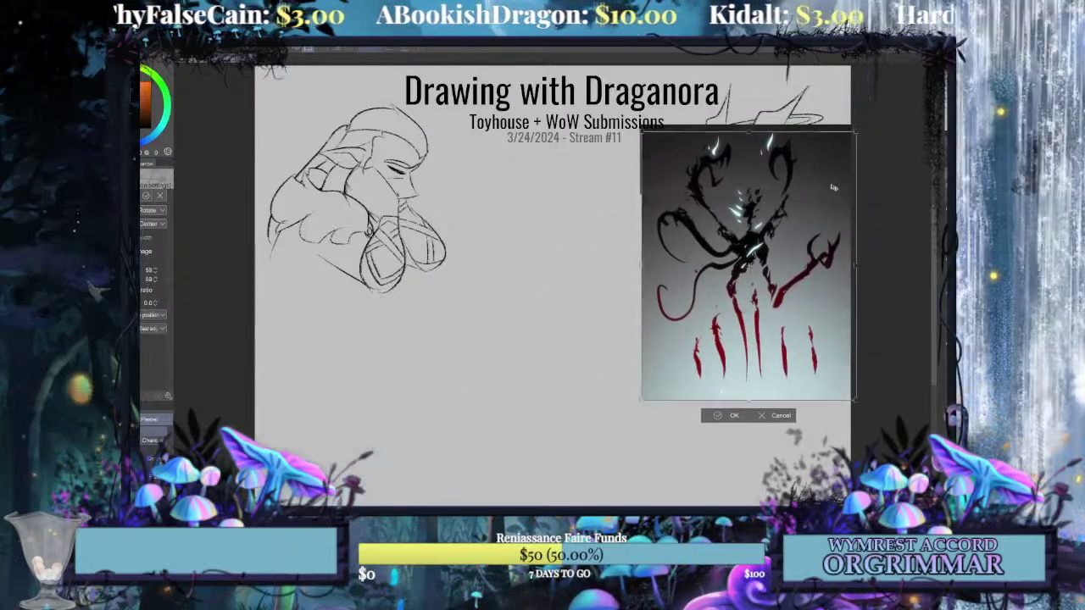
{"action": "left_click", "coordinate": [728, 415]}
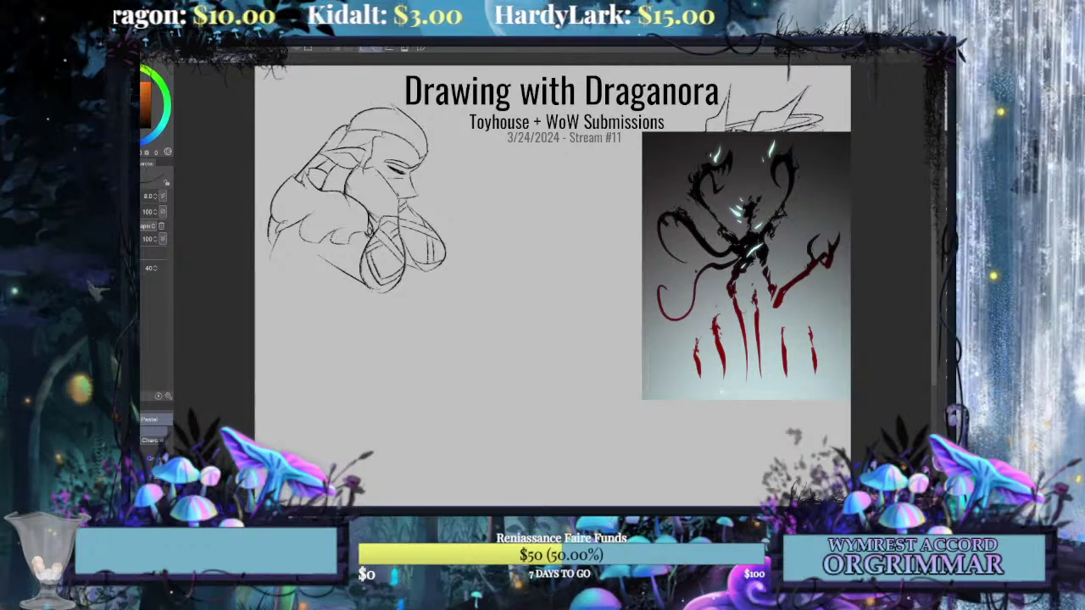
Sketch the shadow creature's head with a pointed horn and a jagged neck in the empty space between the bust and the reference.
{"action": "key", "text": "ctrl+plus"}
{"action": "key", "text": "ctrl+plus"}
{"action": "mouse_move", "coordinate": [551, 254]}
{"action": "left_mouse_down"}
{"action": "mouse_move", "coordinate": [480, 383]}
{"action": "mouse_move", "coordinate": [443, 333]}
{"action": "mouse_move", "coordinate": [450, 326]}
{"action": "left_mouse_up"}
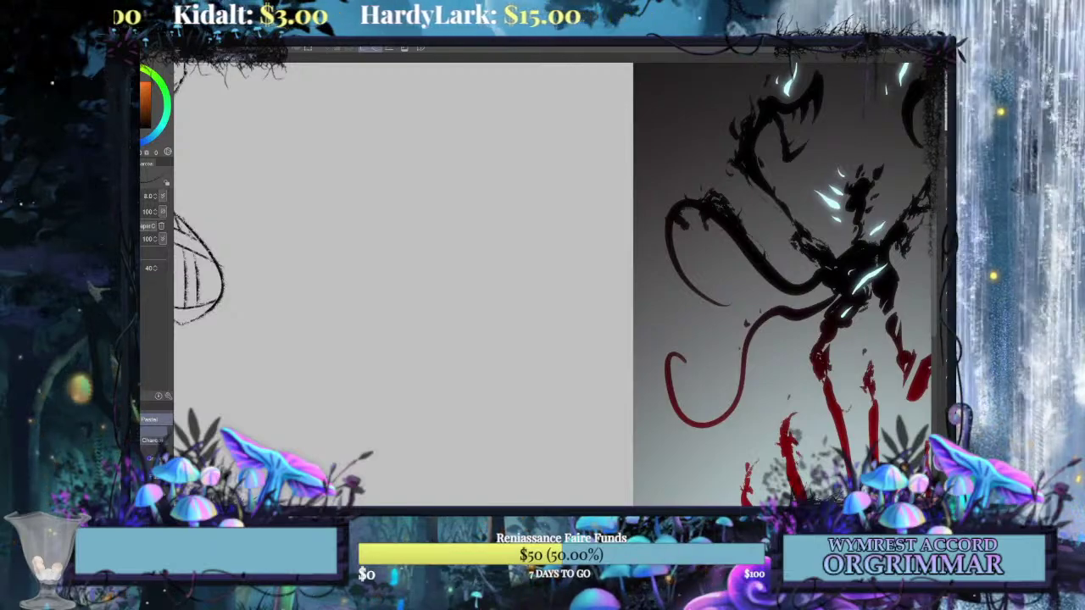
{"action": "key", "text": "ctrl+minus"}
{"action": "left_click_drag", "start_coordinate": [461, 250], "coordinate": [524, 251]}
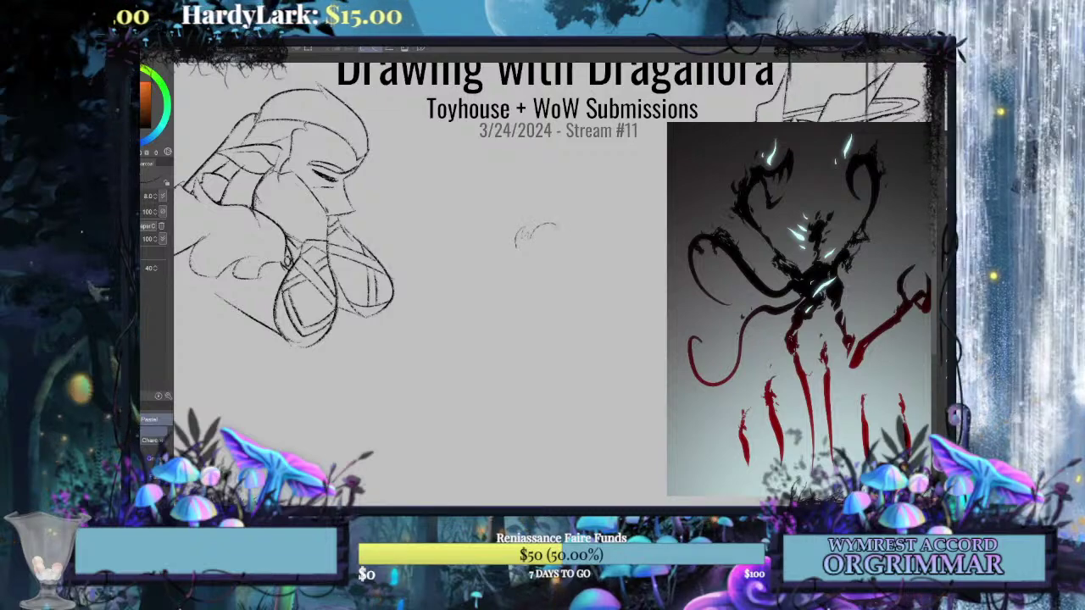
{"action": "left_click_drag", "start_coordinate": [576, 224], "coordinate": [532, 286]}
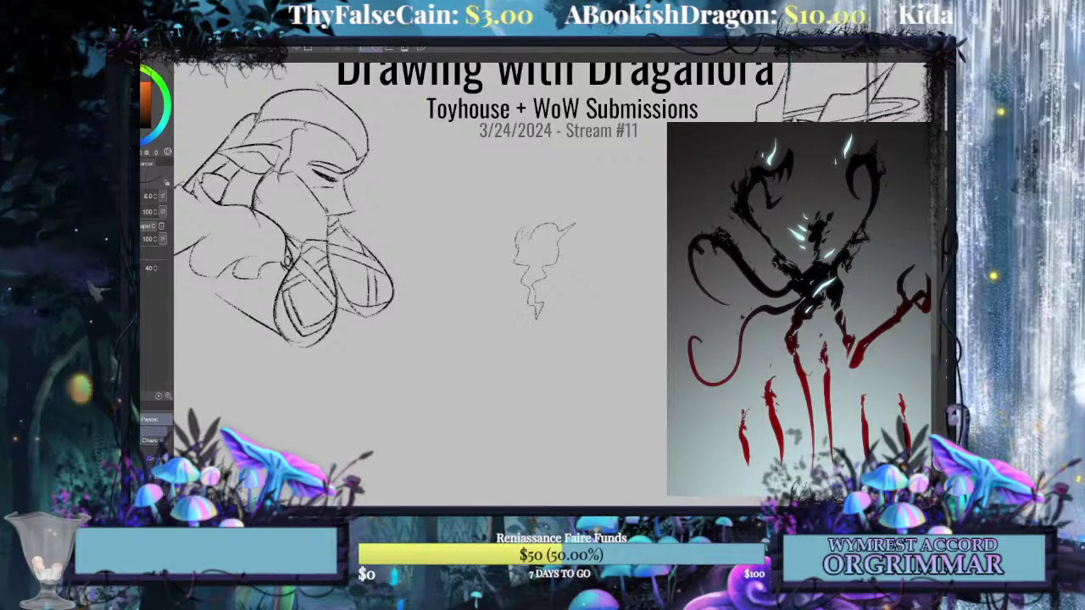
Draw the creature's two shoulder lines sloping outward from the base of the jagged neck.
{"action": "mouse_move", "coordinate": [539, 310]}
{"action": "left_mouse_down"}
{"action": "mouse_move", "coordinate": [580, 334]}
{"action": "mouse_move", "coordinate": [471, 336]}
{"action": "left_mouse_up"}
{"action": "key", "text": "ctrl+z"}
{"action": "key", "text": "ctrl+z"}
{"action": "left_click_drag", "start_coordinate": [539, 311], "coordinate": [568, 336]}
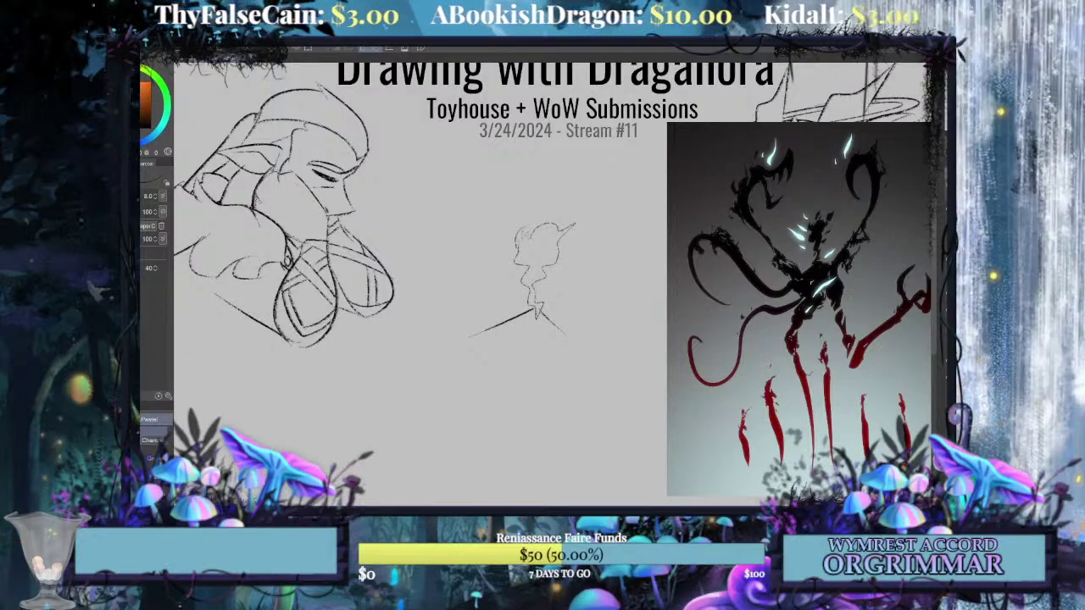
Sketch the creature's raised arm beside the reference, with a hooked claw, flame-like tips and jagged spikes at the elbow and shoulder.
{"action": "mouse_move", "coordinate": [567, 335]}
{"action": "left_mouse_down"}
{"action": "mouse_move", "coordinate": [586, 312]}
{"action": "mouse_move", "coordinate": [575, 273]}
{"action": "mouse_move", "coordinate": [588, 177]}
{"action": "left_mouse_up"}
{"action": "key", "text": "ctrl+z"}
{"action": "left_click_drag", "start_coordinate": [569, 331], "coordinate": [585, 295]}
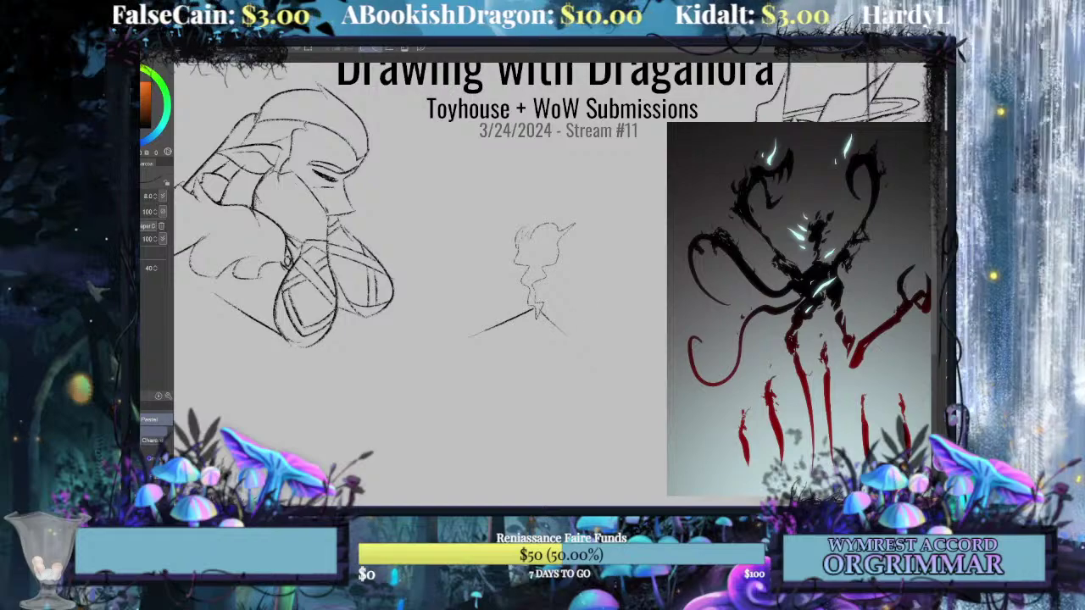
{"action": "mouse_move", "coordinate": [568, 331]}
{"action": "left_mouse_down"}
{"action": "mouse_move", "coordinate": [588, 293]}
{"action": "mouse_move", "coordinate": [603, 291]}
{"action": "mouse_move", "coordinate": [595, 274]}
{"action": "mouse_move", "coordinate": [621, 230]}
{"action": "mouse_move", "coordinate": [616, 178]}
{"action": "mouse_move", "coordinate": [575, 196]}
{"action": "mouse_move", "coordinate": [607, 151]}
{"action": "left_mouse_up"}
{"action": "key", "text": "ctrl+z"}
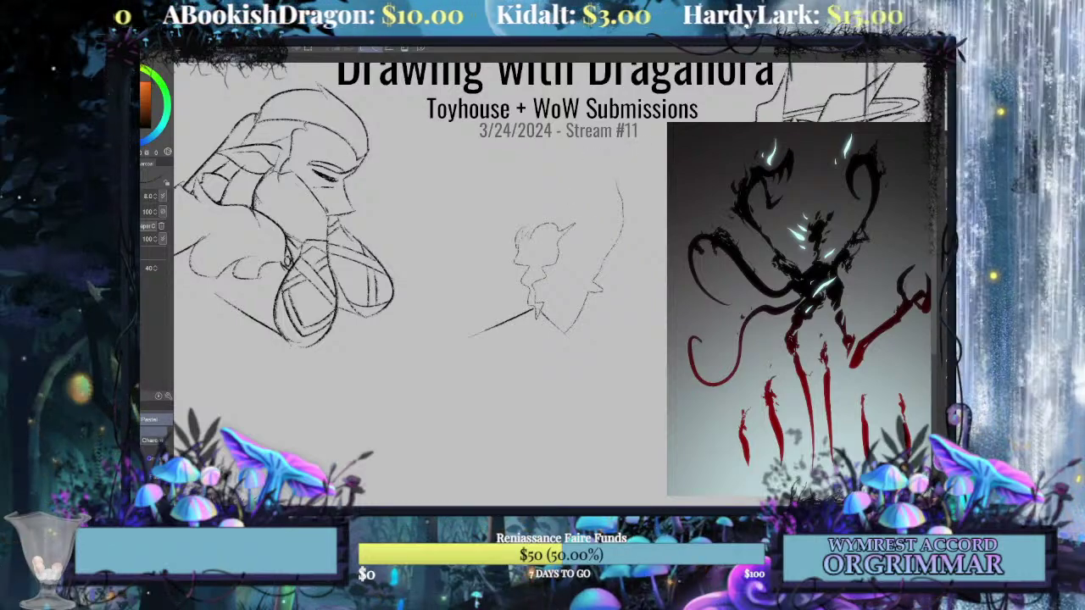
{"action": "mouse_move", "coordinate": [576, 198]}
{"action": "left_mouse_down"}
{"action": "mouse_move", "coordinate": [595, 169]}
{"action": "mouse_move", "coordinate": [629, 154]}
{"action": "mouse_move", "coordinate": [638, 202]}
{"action": "mouse_move", "coordinate": [609, 256]}
{"action": "left_mouse_up"}
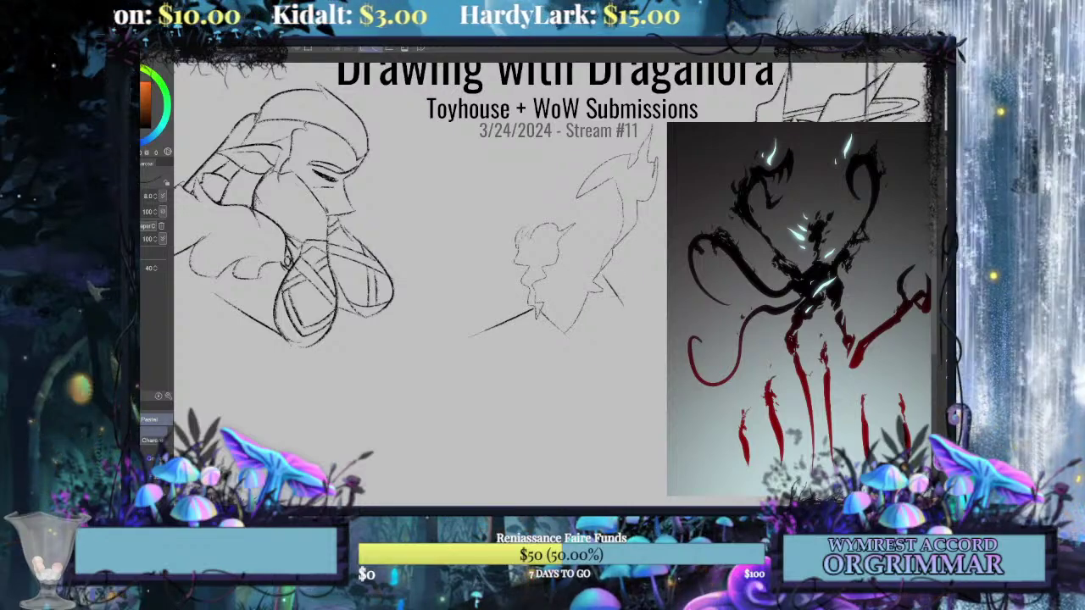
{"action": "key", "text": "ctrl+z"}
{"action": "left_click_drag", "start_coordinate": [598, 276], "coordinate": [618, 294]}
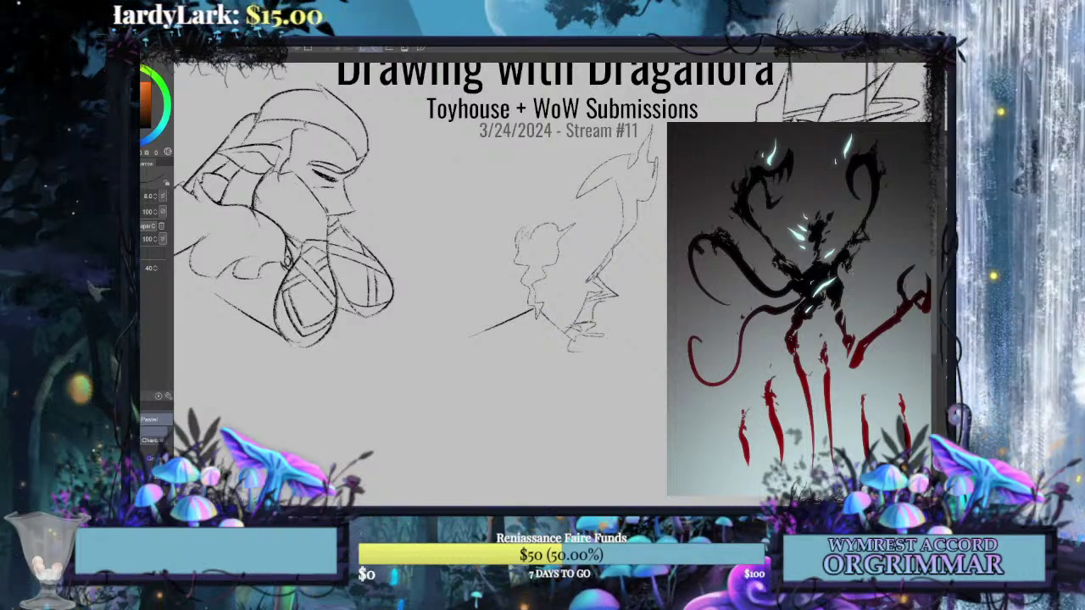
Sketch the creature's other raised hand with long curved claws and a jagged palm, level with the first claw.
{"action": "mouse_move", "coordinate": [453, 163]}
{"action": "left_mouse_down"}
{"action": "mouse_move", "coordinate": [507, 155]}
{"action": "mouse_move", "coordinate": [502, 188]}
{"action": "mouse_move", "coordinate": [492, 157]}
{"action": "mouse_move", "coordinate": [500, 163]}
{"action": "mouse_move", "coordinate": [457, 161]}
{"action": "mouse_move", "coordinate": [507, 147]}
{"action": "mouse_move", "coordinate": [508, 178]}
{"action": "mouse_move", "coordinate": [483, 204]}
{"action": "left_mouse_up"}
{"action": "key", "text": "ctrl+z"}
{"action": "key", "text": "ctrl+z"}
{"action": "key", "text": "ctrl+z"}
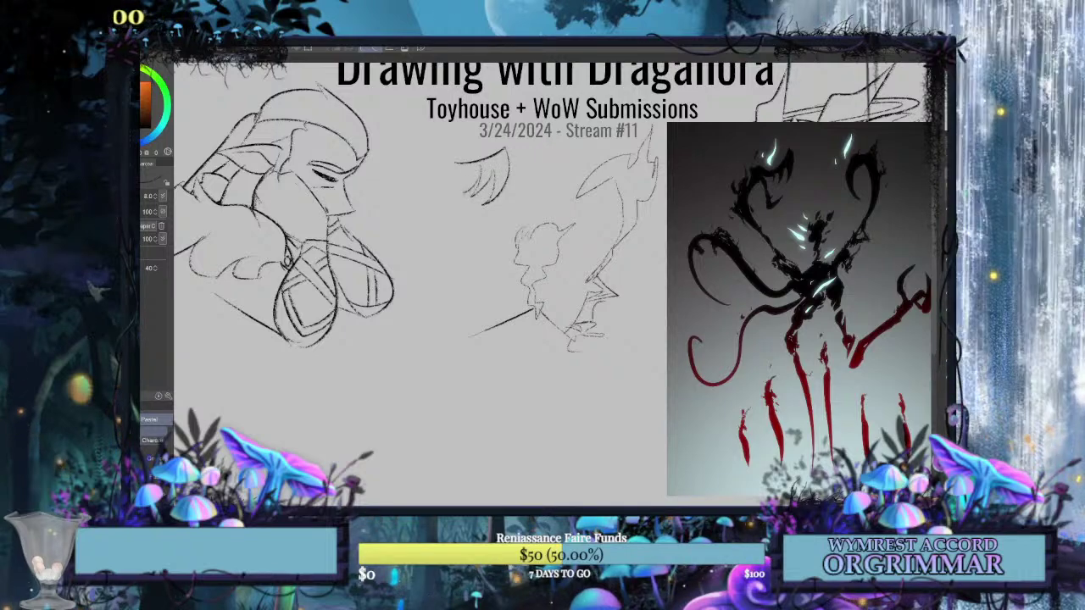
{"action": "left_click_drag", "start_coordinate": [450, 163], "coordinate": [467, 177]}
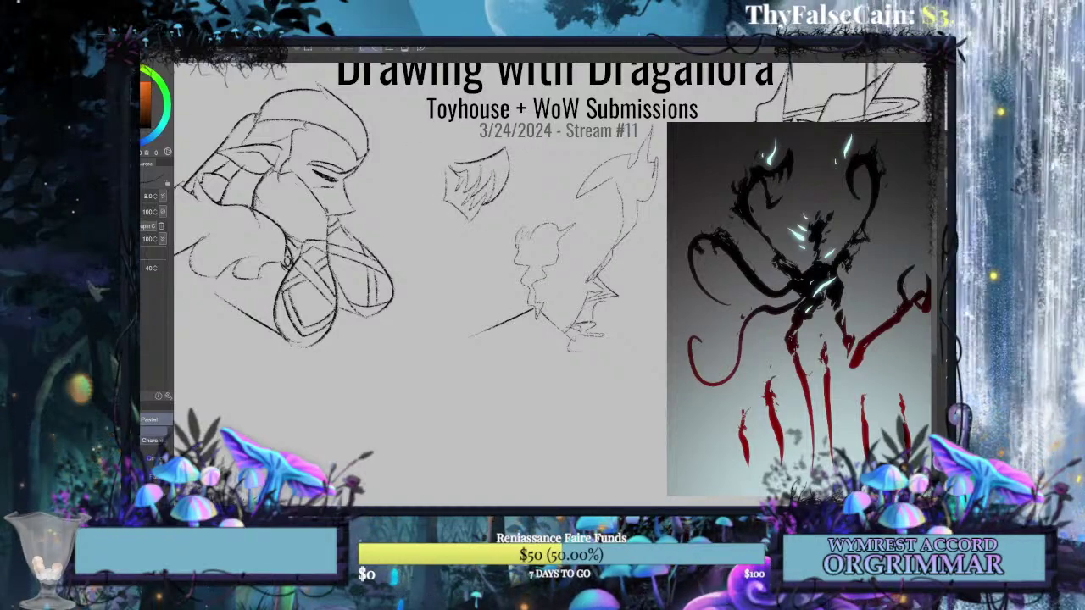
Draw the wrist and the curved forearm down from the clawed hand, with flame wisps beside the hand.
{"action": "left_click_drag", "start_coordinate": [433, 160], "coordinate": [455, 161]}
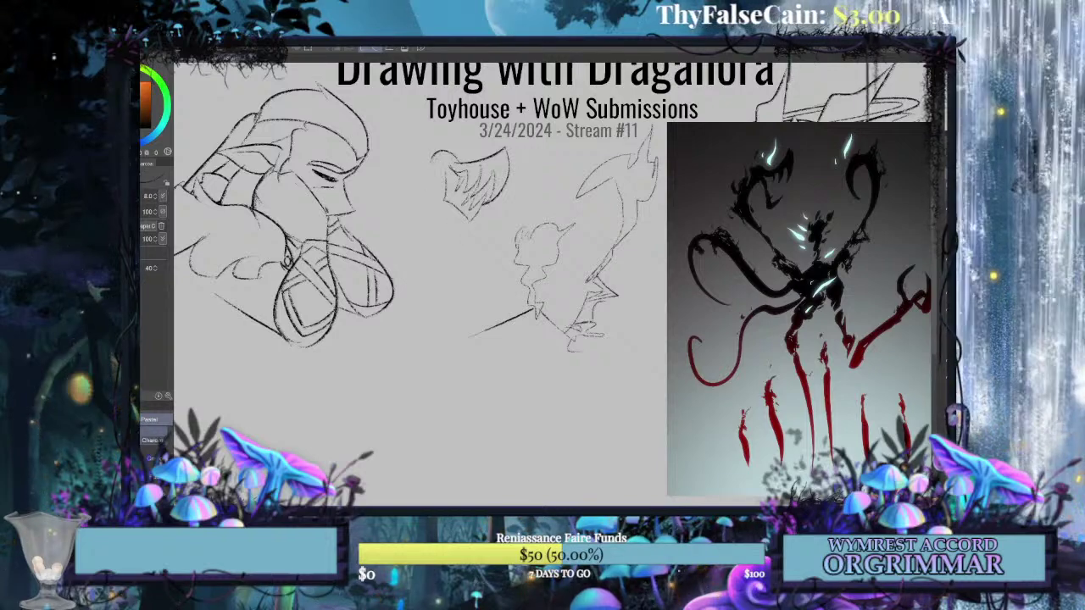
{"action": "key", "text": "ctrl+z"}
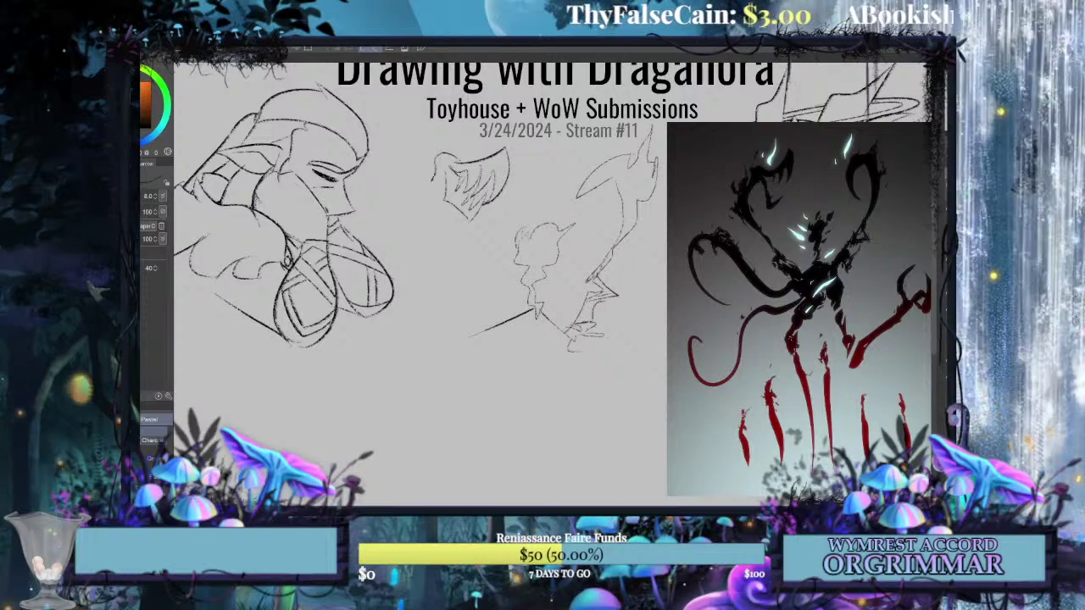
{"action": "mouse_move", "coordinate": [434, 161]}
{"action": "left_mouse_down"}
{"action": "mouse_move", "coordinate": [424, 187]}
{"action": "mouse_move", "coordinate": [413, 183]}
{"action": "mouse_move", "coordinate": [422, 133]}
{"action": "mouse_move", "coordinate": [425, 168]}
{"action": "mouse_move", "coordinate": [399, 153]}
{"action": "mouse_move", "coordinate": [431, 203]}
{"action": "mouse_move", "coordinate": [434, 263]}
{"action": "left_mouse_up"}
{"action": "key", "text": "ctrl+z"}
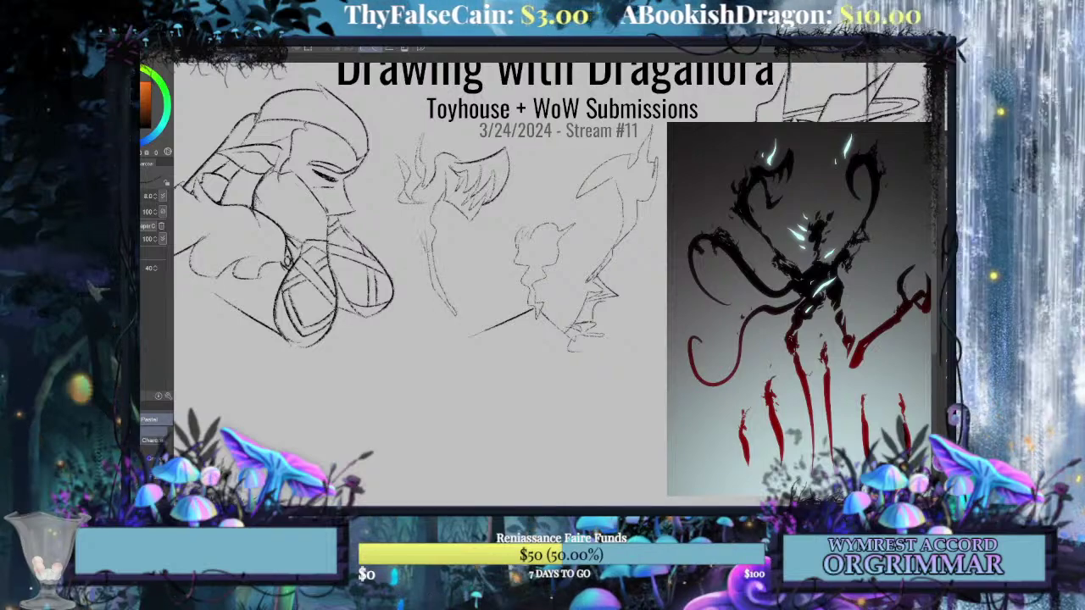
Draw the creature's elbow and outer arm line below the clawed hand, and shift the whole sketch slightly away from the reference.
{"action": "left_click_drag", "start_coordinate": [452, 314], "coordinate": [471, 336]}
{"action": "left_click_drag", "start_coordinate": [413, 203], "coordinate": [433, 262]}
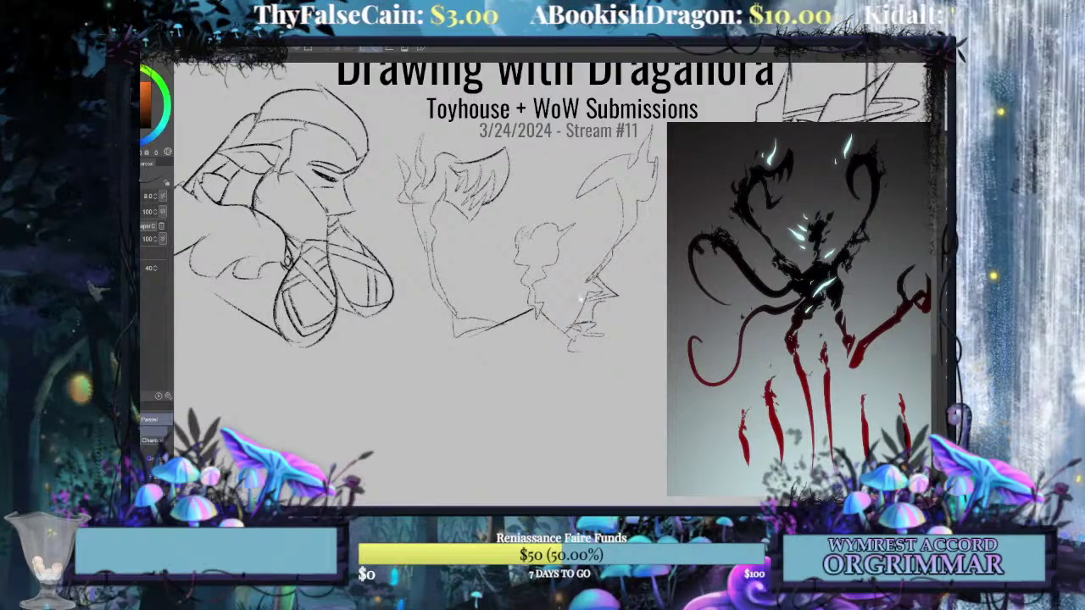
{"action": "key", "text": "ctrl+t"}
{"action": "mouse_move", "coordinate": [628, 291]}
{"action": "left_mouse_down"}
{"action": "mouse_move", "coordinate": [620, 313]}
{"action": "mouse_move", "coordinate": [605, 283]}
{"action": "left_mouse_up"}
{"action": "key", "text": "ctrl+minus"}
{"action": "left_click", "coordinate": [496, 379]}
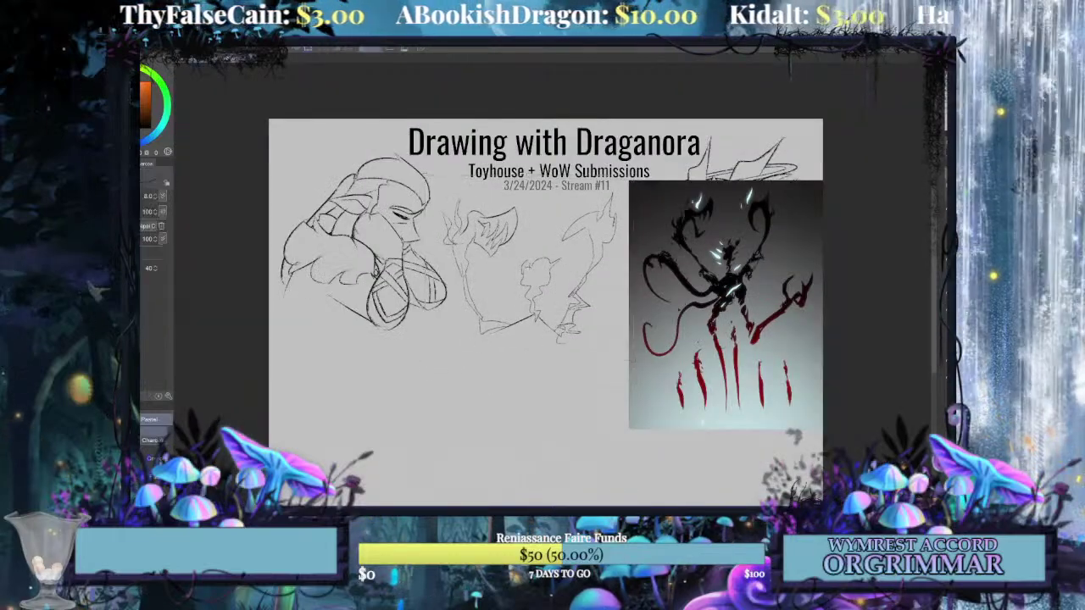
{"action": "key", "text": "ctrl+plus"}
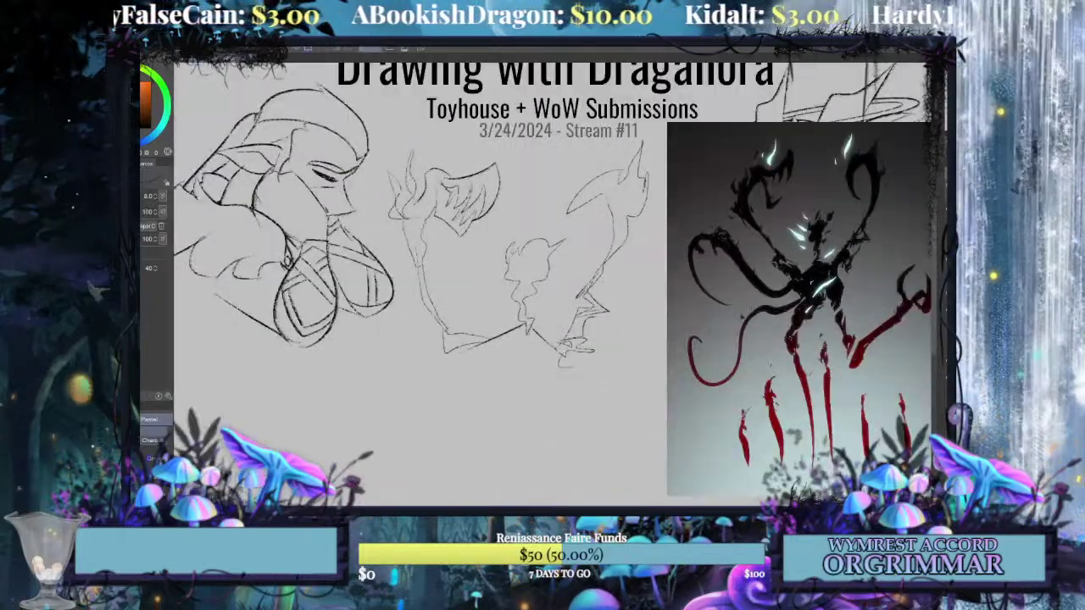
Select the clawed hand with its flame wisps, rotate it clockwise about 7 degrees and move it inward toward the head.
{"action": "key", "text": "m"}
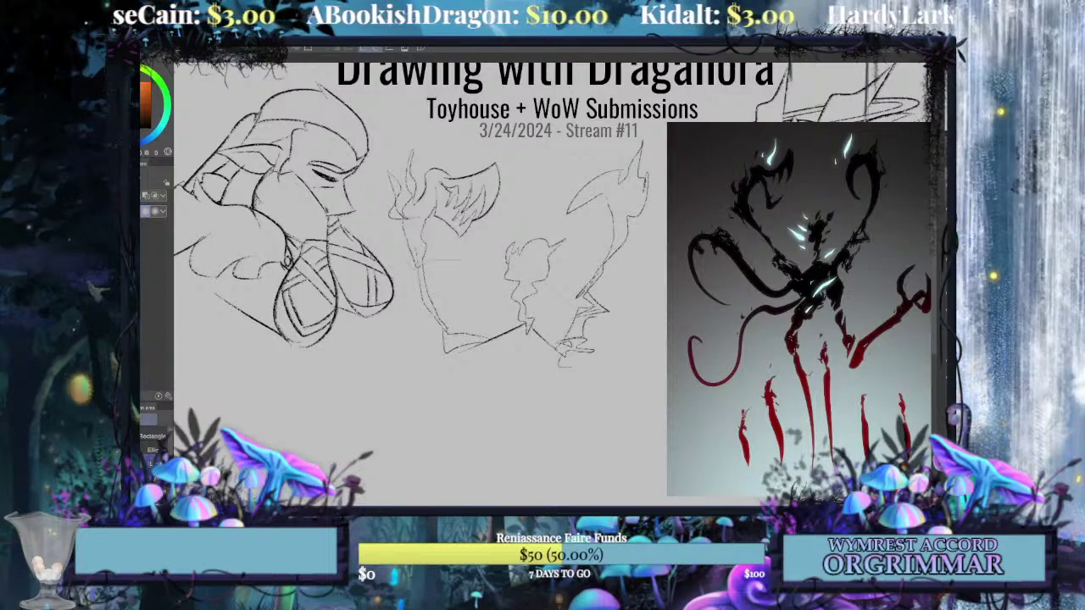
{"action": "left_click_drag", "start_coordinate": [509, 229], "coordinate": [423, 268]}
{"action": "key", "text": "ctrl+t"}
{"action": "left_click_drag", "start_coordinate": [458, 195], "coordinate": [484, 206]}
{"action": "mouse_move", "coordinate": [587, 225]}
{"action": "left_mouse_down"}
{"action": "mouse_move", "coordinate": [531, 227]}
{"action": "mouse_move", "coordinate": [581, 240]}
{"action": "mouse_move", "coordinate": [544, 250]}
{"action": "left_mouse_up"}
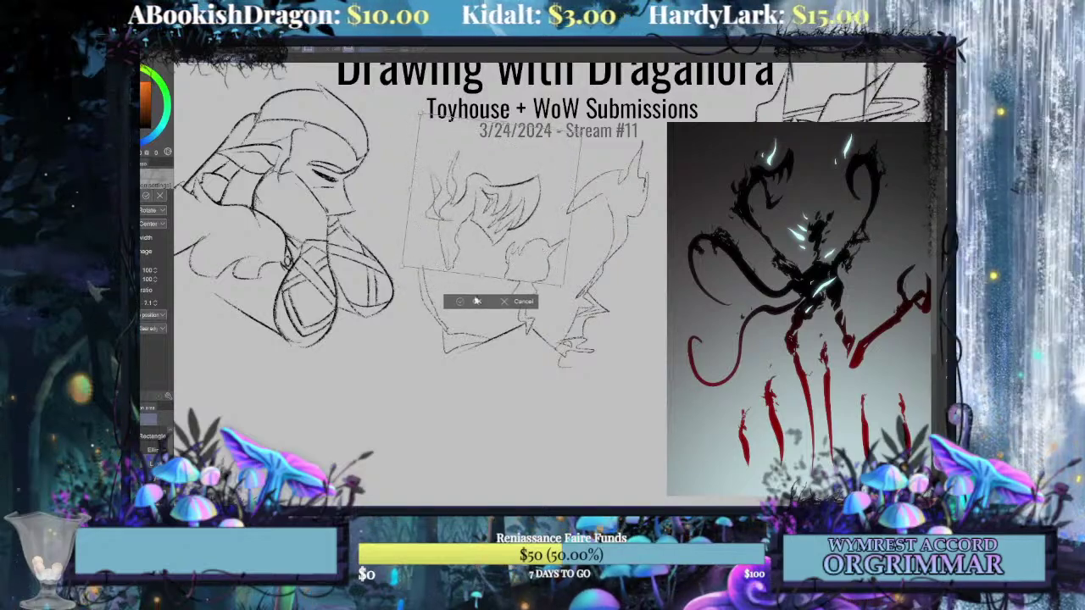
{"action": "left_click", "coordinate": [475, 300]}
{"action": "key", "text": "ctrl+d"}
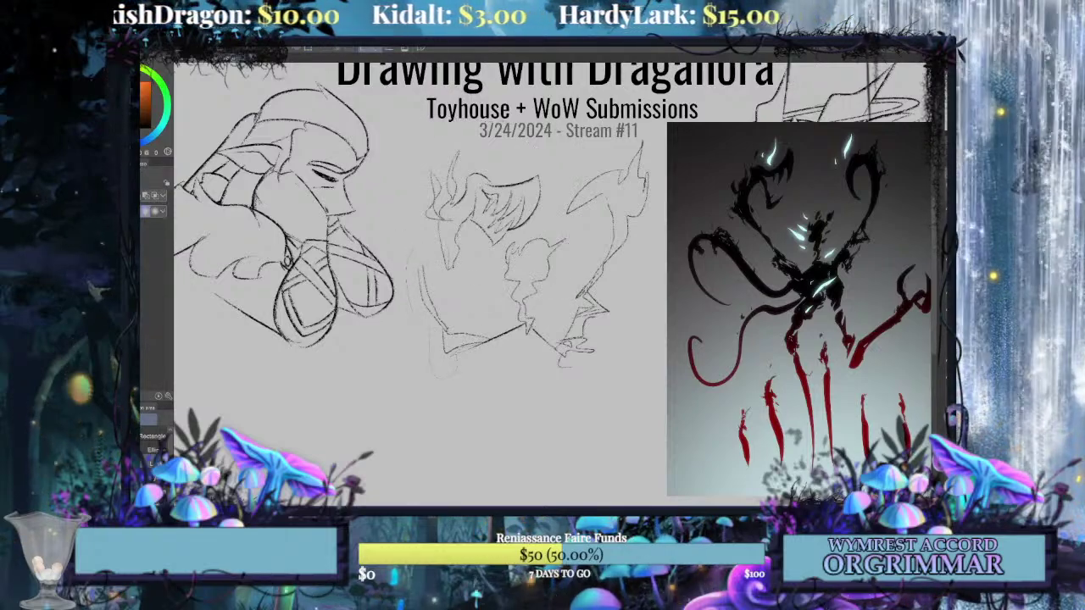
Select the forearm and elbow below the clawed hand and transform them to line up with the moved wrist.
{"action": "mouse_move", "coordinate": [456, 363]}
{"action": "left_mouse_down"}
{"action": "mouse_move", "coordinate": [441, 246]}
{"action": "mouse_move", "coordinate": [489, 241]}
{"action": "left_mouse_up"}
{"action": "key", "text": "ctrl+t"}
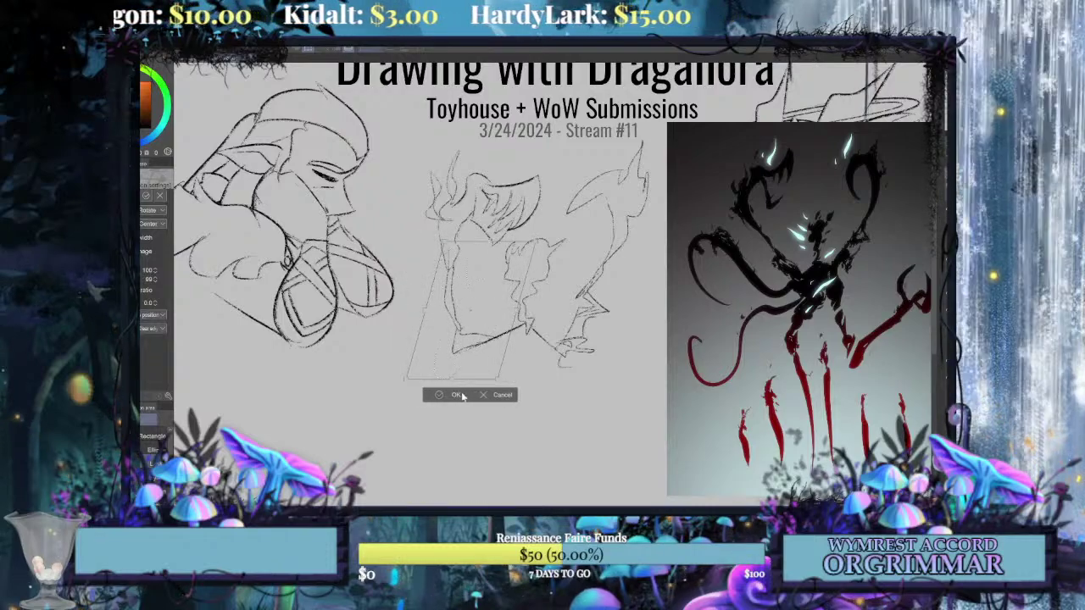
{"action": "left_click", "coordinate": [460, 395]}
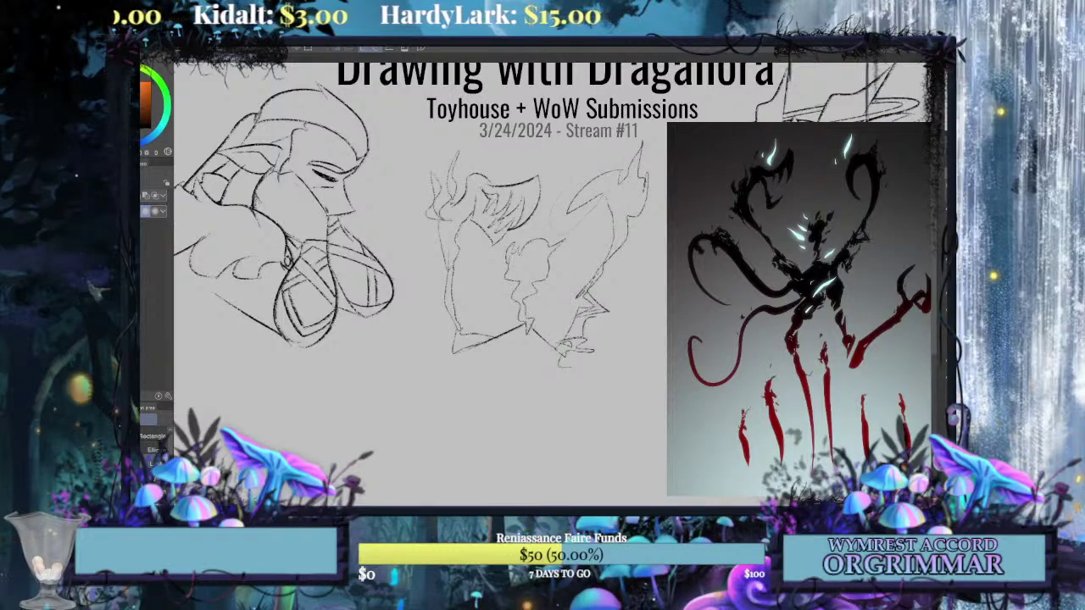
Rotate the opposite hand's hooked claw counterclockwise about 17 degrees and skew its flame-tipped back inward.
{"action": "mouse_move", "coordinate": [617, 222]}
{"action": "left_mouse_down"}
{"action": "mouse_move", "coordinate": [561, 161]}
{"action": "mouse_move", "coordinate": [615, 218]}
{"action": "mouse_move", "coordinate": [641, 212]}
{"action": "mouse_move", "coordinate": [603, 209]}
{"action": "mouse_move", "coordinate": [639, 209]}
{"action": "mouse_move", "coordinate": [596, 225]}
{"action": "left_mouse_up"}
{"action": "key", "text": "ctrl+t"}
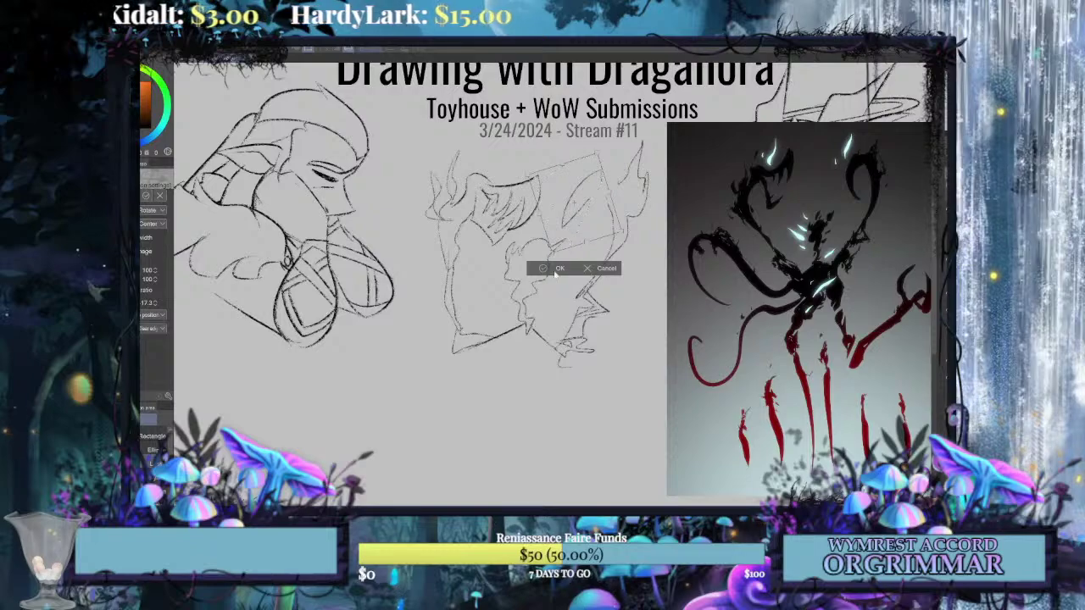
{"action": "key", "text": "Return"}
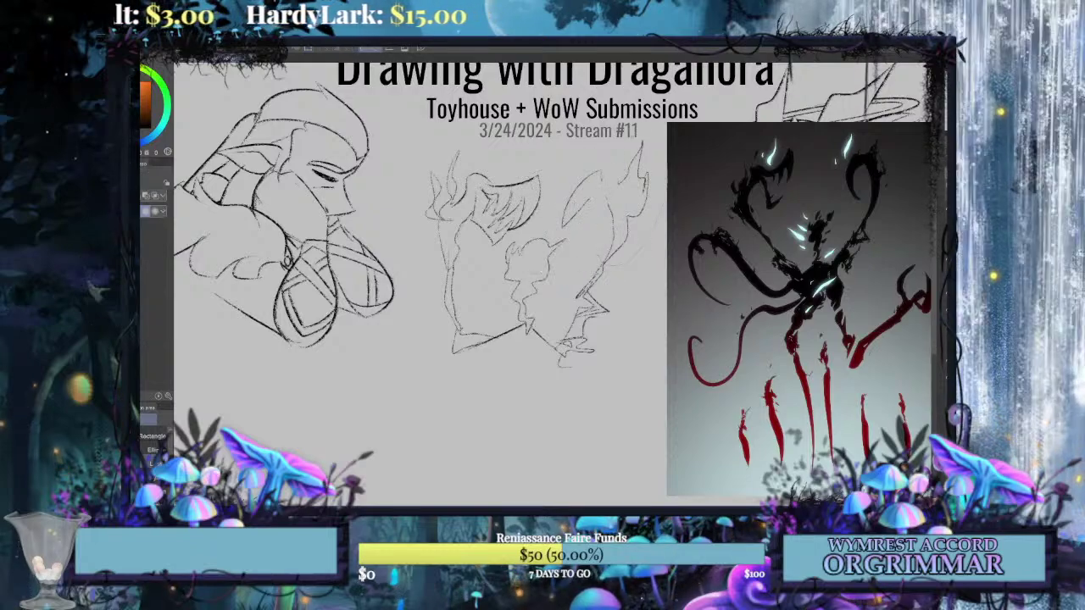
{"action": "key", "text": "ctrl+t"}
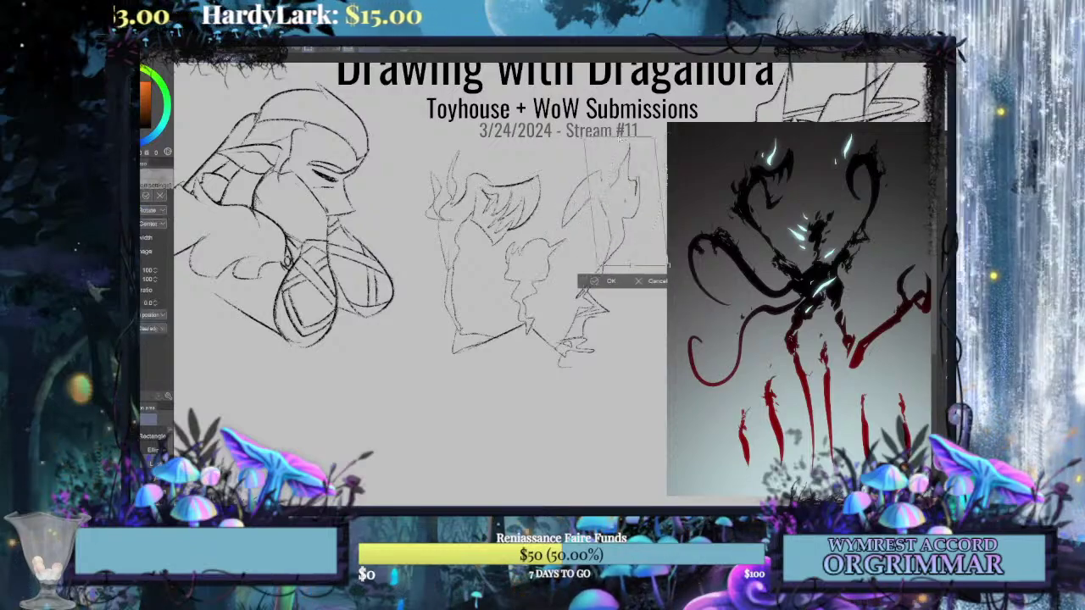
{"action": "left_click_drag", "start_coordinate": [610, 133], "coordinate": [605, 133]}
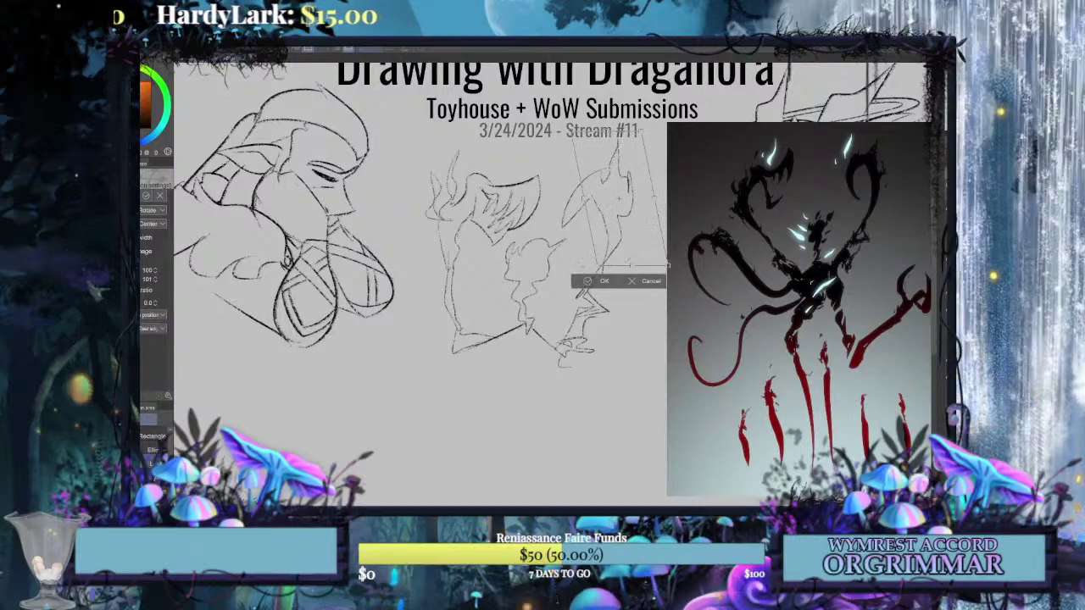
{"action": "key", "text": "Return"}
Sketch wispy, horn-like strokes above both sides of the creature's head with the pencil.
{"action": "key", "text": "p"}
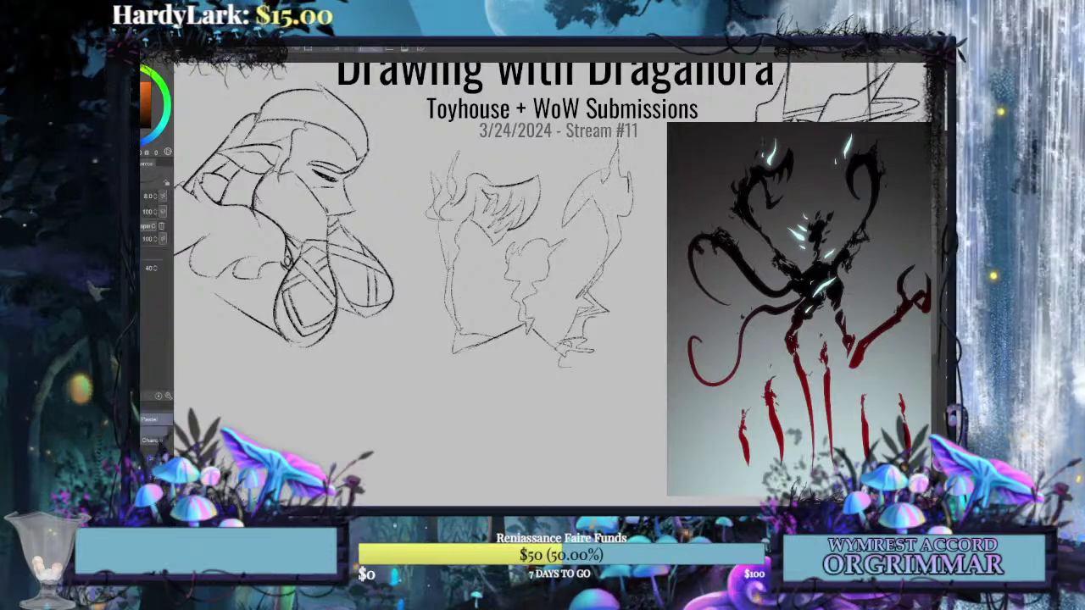
{"action": "scroll", "coordinate": [541, 291], "scroll_direction": "up", "scroll_amount": 2}
{"action": "mouse_move", "coordinate": [541, 291]}
{"action": "left_mouse_down"}
{"action": "mouse_move", "coordinate": [550, 335]}
{"action": "mouse_move", "coordinate": [538, 343]}
{"action": "mouse_move", "coordinate": [352, 352]}
{"action": "mouse_move", "coordinate": [479, 292]}
{"action": "left_mouse_up"}
{"action": "mouse_move", "coordinate": [502, 214]}
{"action": "left_mouse_down"}
{"action": "mouse_move", "coordinate": [545, 195]}
{"action": "mouse_move", "coordinate": [467, 218]}
{"action": "left_mouse_up"}
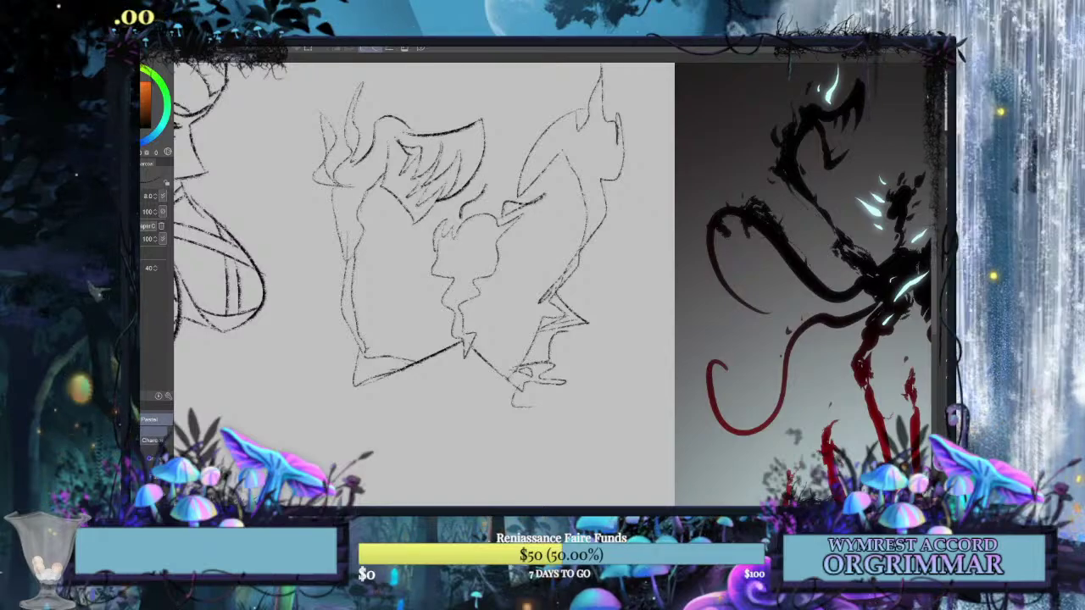
{"action": "left_click_drag", "start_coordinate": [560, 254], "coordinate": [397, 311]}
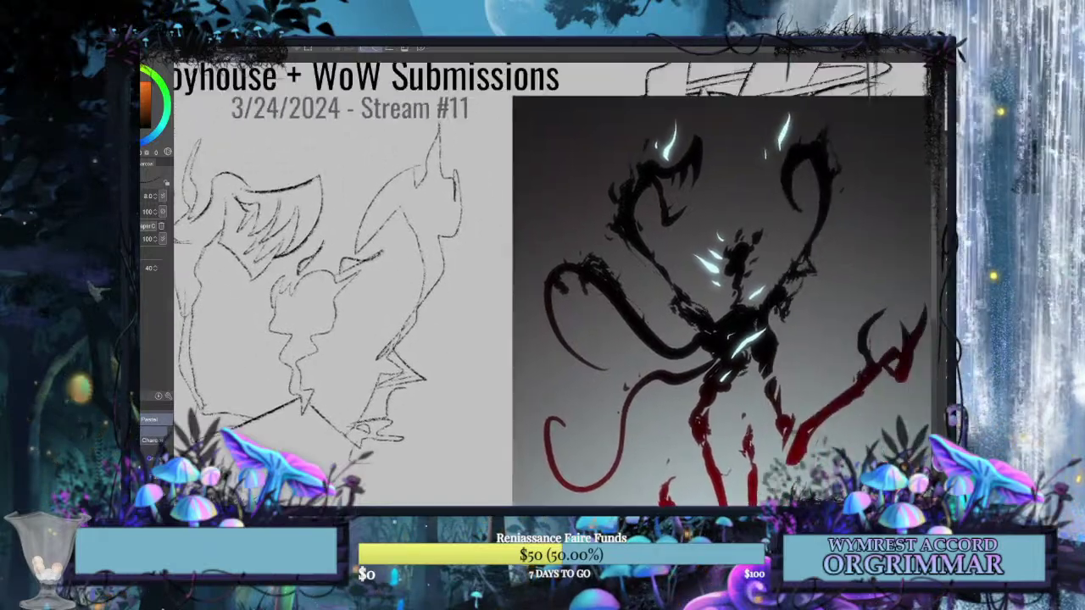
{"action": "scroll", "coordinate": [543, 280], "scroll_direction": "down", "scroll_amount": 5}
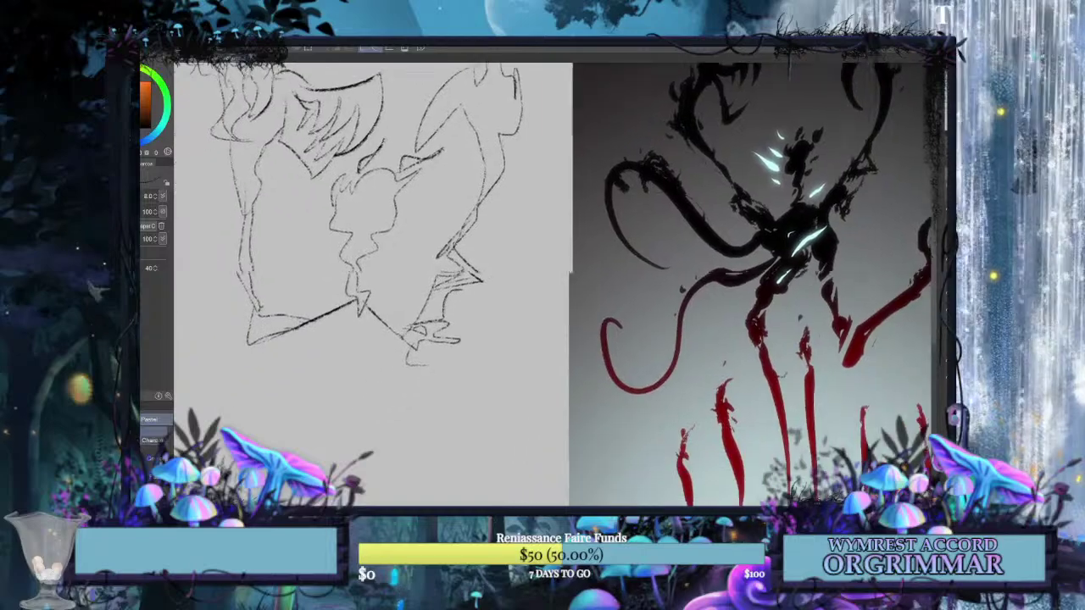
{"action": "left_click_drag", "start_coordinate": [542, 279], "coordinate": [738, 246]}
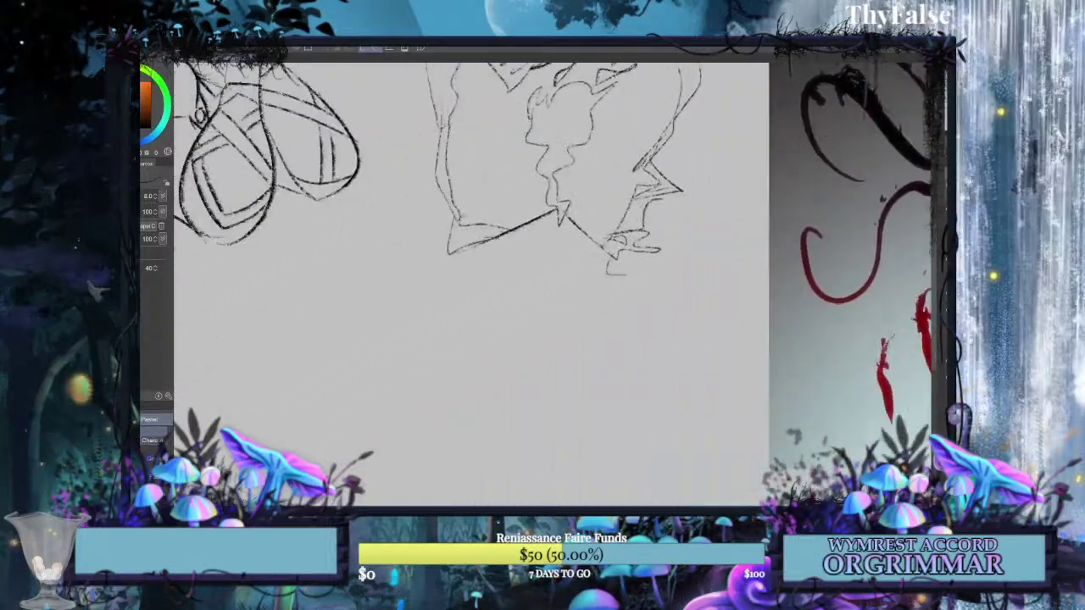
{"action": "mouse_move", "coordinate": [507, 233]}
{"action": "left_mouse_down"}
{"action": "mouse_move", "coordinate": [407, 251]}
{"action": "mouse_move", "coordinate": [382, 342]}
{"action": "mouse_move", "coordinate": [341, 312]}
{"action": "mouse_move", "coordinate": [530, 245]}
{"action": "left_mouse_up"}
{"action": "key", "text": "ctrl+z"}
{"action": "key", "text": "ctrl+z"}
Switch to a larger textured brush and fill the creature's shoulders and the spiked upper arm beside the reference in solid black.
{"action": "scroll", "coordinate": [543, 280], "scroll_direction": "right", "scroll_amount": 3}
{"action": "scroll", "coordinate": [542, 280], "scroll_direction": "up", "scroll_amount": 3}
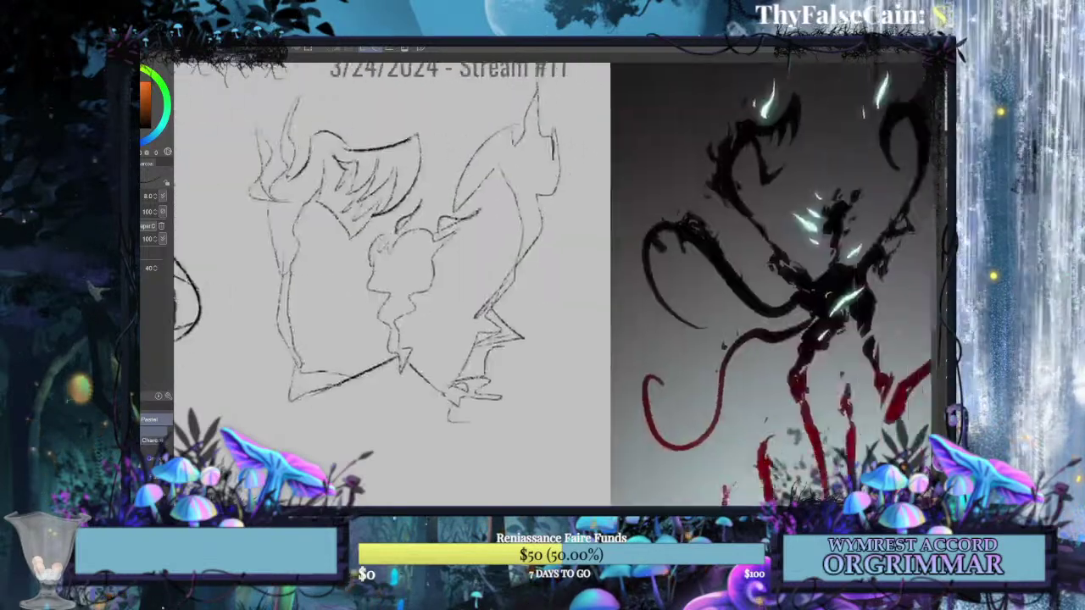
{"action": "scroll", "coordinate": [542, 280], "scroll_direction": "left", "scroll_amount": 3}
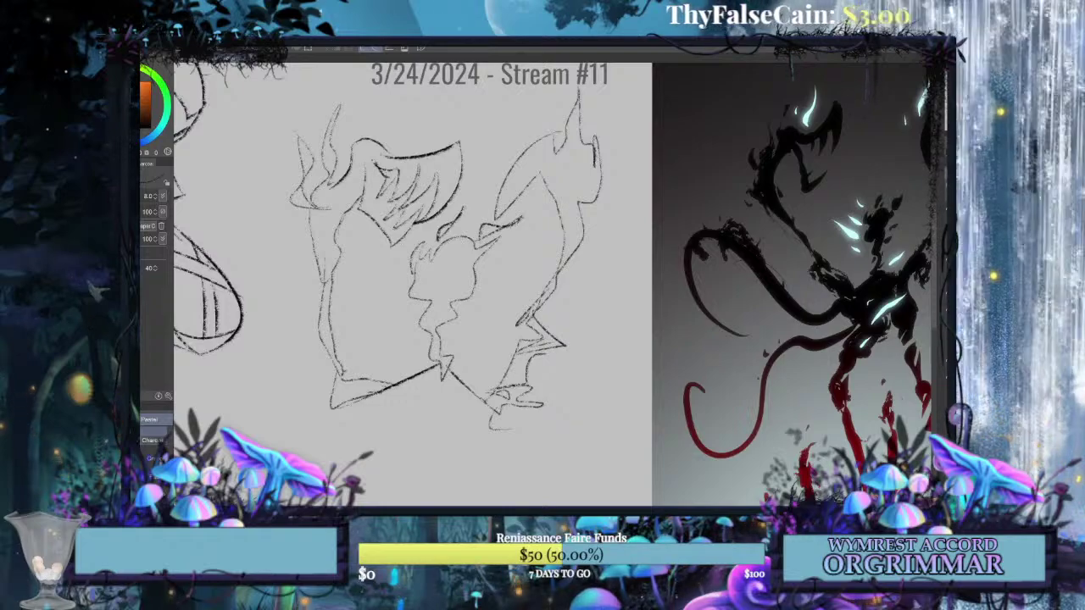
{"action": "scroll", "coordinate": [543, 279], "scroll_direction": "left", "scroll_amount": 3}
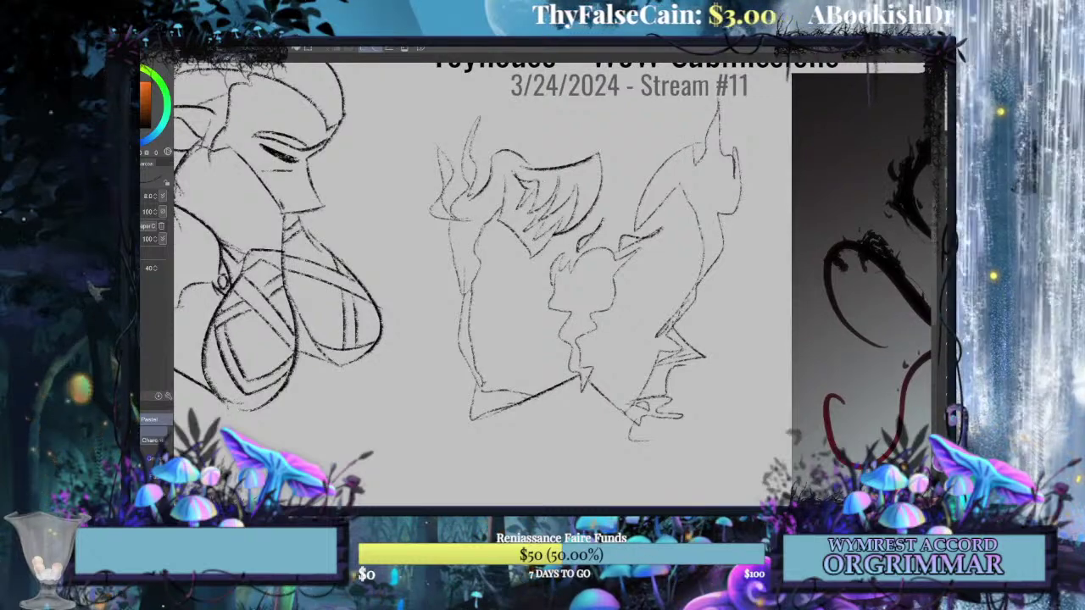
{"action": "left_click", "coordinate": [155, 476]}
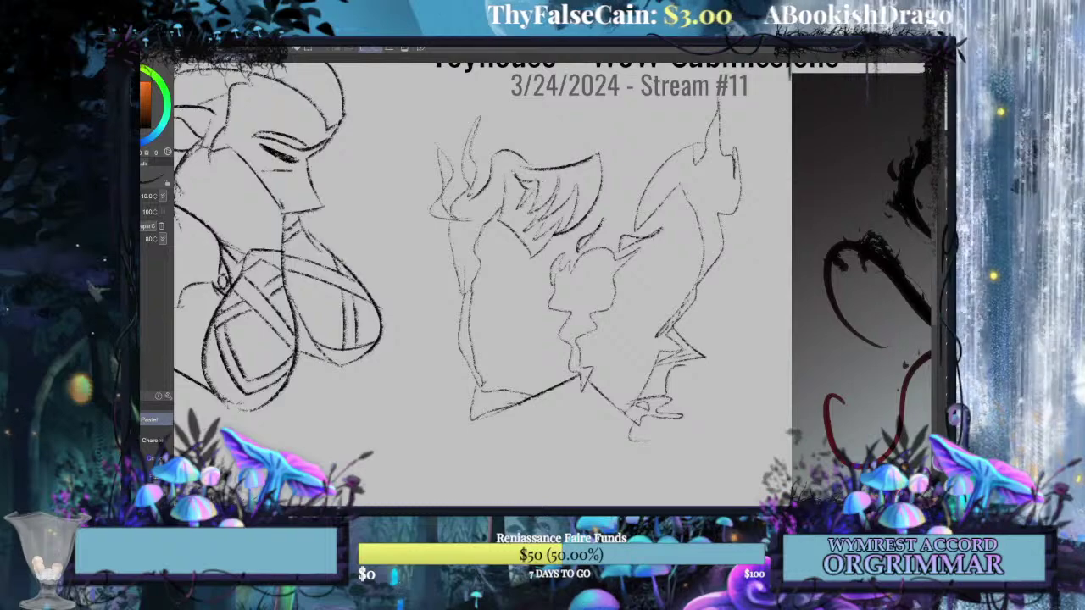
{"action": "left_click", "coordinate": [135, 196]}
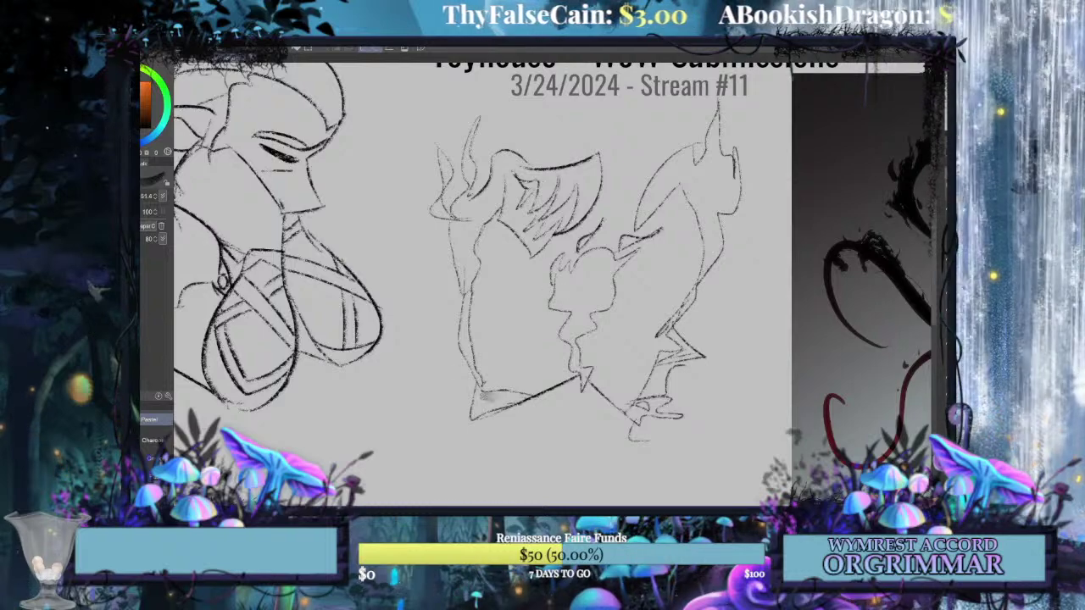
{"action": "mouse_move", "coordinate": [479, 395]}
{"action": "left_mouse_down"}
{"action": "mouse_move", "coordinate": [485, 408]}
{"action": "mouse_move", "coordinate": [589, 387]}
{"action": "mouse_move", "coordinate": [508, 407]}
{"action": "mouse_move", "coordinate": [636, 422]}
{"action": "mouse_move", "coordinate": [585, 398]}
{"action": "mouse_move", "coordinate": [631, 419]}
{"action": "mouse_move", "coordinate": [682, 413]}
{"action": "mouse_move", "coordinate": [656, 397]}
{"action": "mouse_move", "coordinate": [666, 360]}
{"action": "left_mouse_up"}
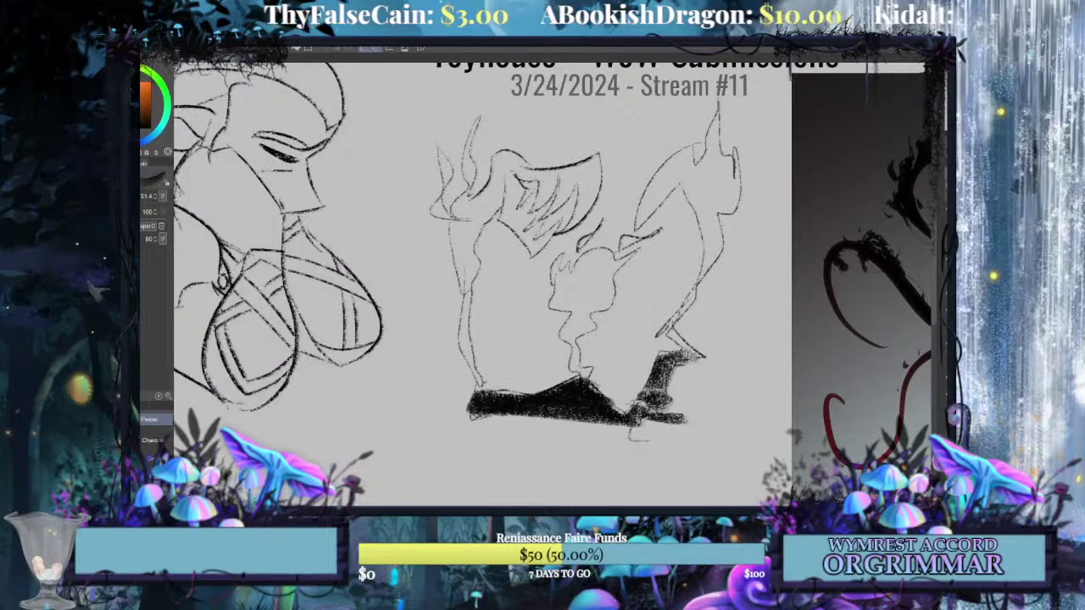
{"action": "mouse_move", "coordinate": [692, 354]}
{"action": "left_mouse_down"}
{"action": "mouse_move", "coordinate": [666, 310]}
{"action": "mouse_move", "coordinate": [682, 307]}
{"action": "mouse_move", "coordinate": [660, 320]}
{"action": "mouse_move", "coordinate": [700, 286]}
{"action": "mouse_move", "coordinate": [676, 337]}
{"action": "left_mouse_up"}
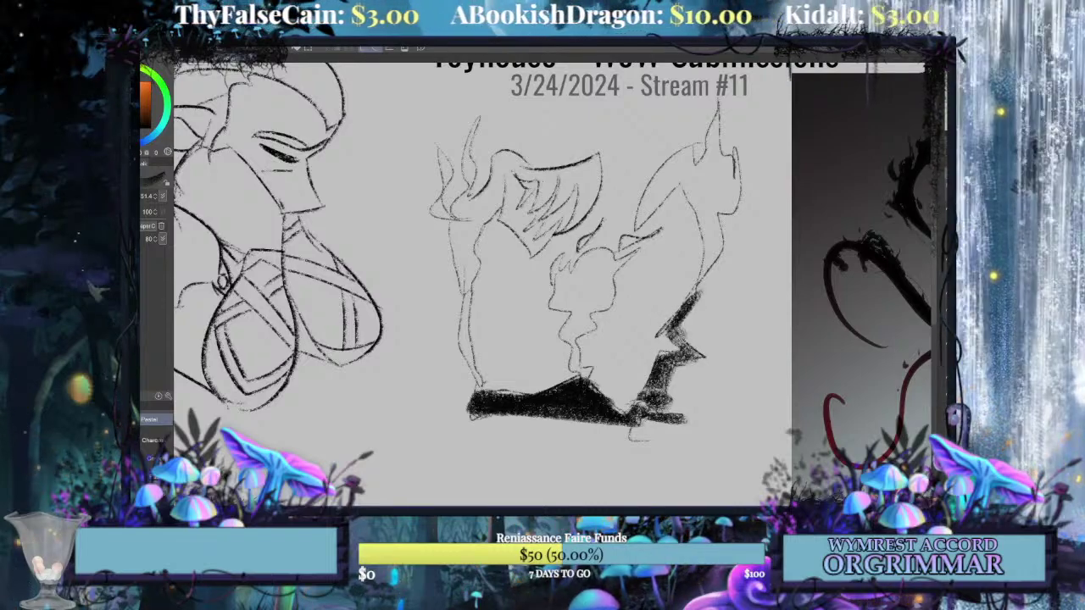
Fill the curved forearm, hooked claw and flame-tipped hand on the arm beside the reference in black.
{"action": "mouse_move", "coordinate": [696, 301]}
{"action": "left_mouse_down"}
{"action": "mouse_move", "coordinate": [716, 229]}
{"action": "mouse_move", "coordinate": [689, 173]}
{"action": "mouse_move", "coordinate": [699, 191]}
{"action": "mouse_move", "coordinate": [674, 180]}
{"action": "mouse_move", "coordinate": [637, 227]}
{"action": "left_mouse_up"}
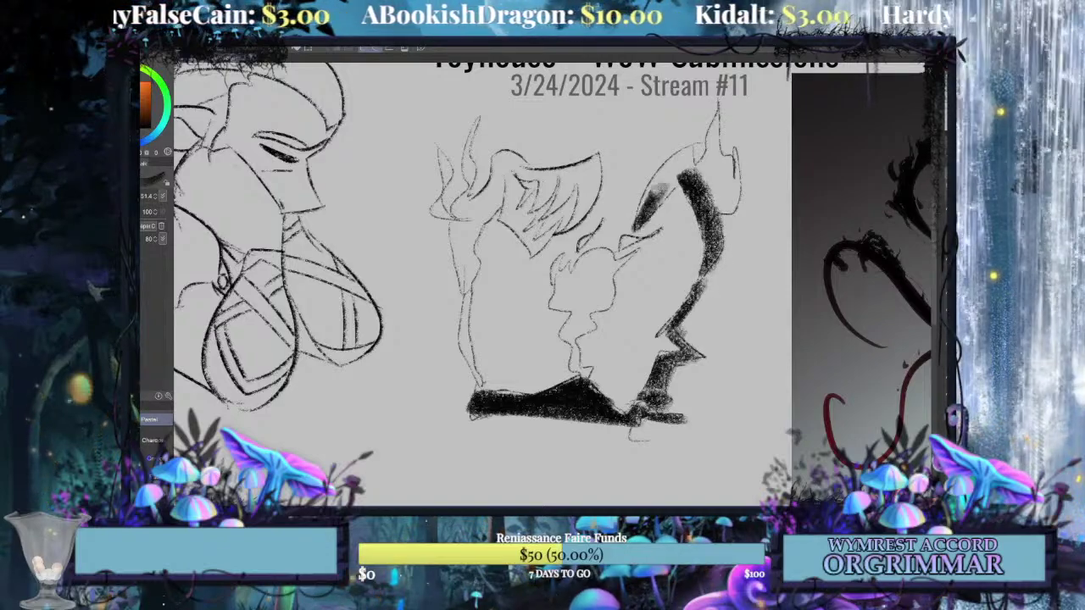
{"action": "mouse_move", "coordinate": [662, 188]}
{"action": "left_mouse_down"}
{"action": "mouse_move", "coordinate": [679, 171]}
{"action": "mouse_move", "coordinate": [648, 203]}
{"action": "mouse_move", "coordinate": [679, 172]}
{"action": "left_mouse_up"}
{"action": "key", "text": "ctrl+z"}
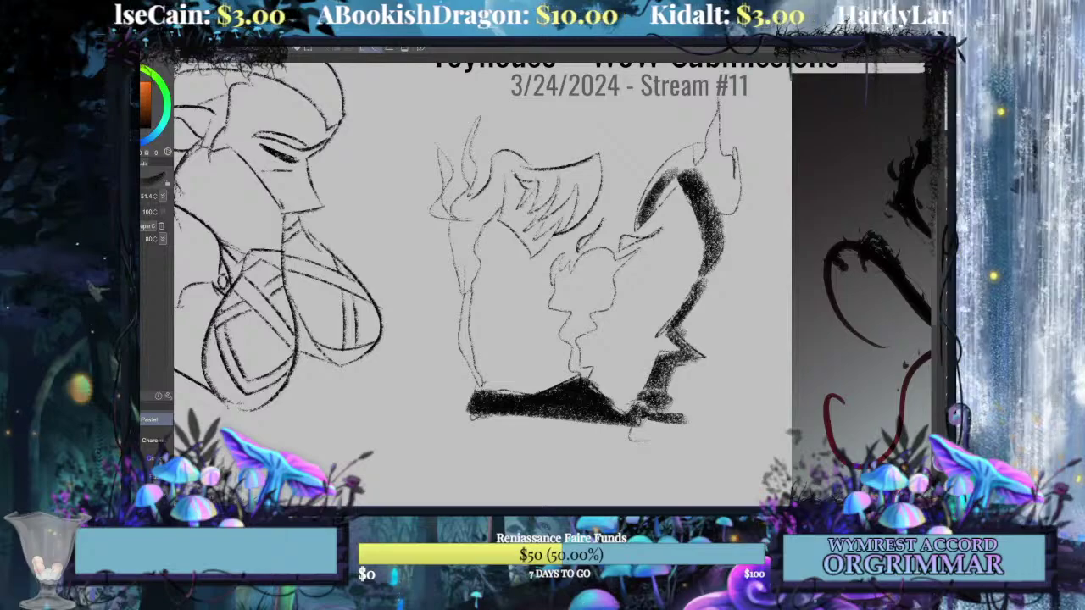
{"action": "mouse_move", "coordinate": [642, 214]}
{"action": "left_mouse_down"}
{"action": "mouse_move", "coordinate": [689, 149]}
{"action": "mouse_move", "coordinate": [656, 205]}
{"action": "mouse_move", "coordinate": [686, 154]}
{"action": "mouse_move", "coordinate": [717, 169]}
{"action": "mouse_move", "coordinate": [720, 117]}
{"action": "mouse_move", "coordinate": [696, 169]}
{"action": "left_mouse_up"}
{"action": "left_click_drag", "start_coordinate": [720, 110], "coordinate": [698, 188]}
{"action": "mouse_move", "coordinate": [728, 134]}
{"action": "left_mouse_down"}
{"action": "mouse_move", "coordinate": [705, 195]}
{"action": "mouse_move", "coordinate": [730, 157]}
{"action": "mouse_move", "coordinate": [729, 210]}
{"action": "mouse_move", "coordinate": [709, 187]}
{"action": "left_mouse_up"}
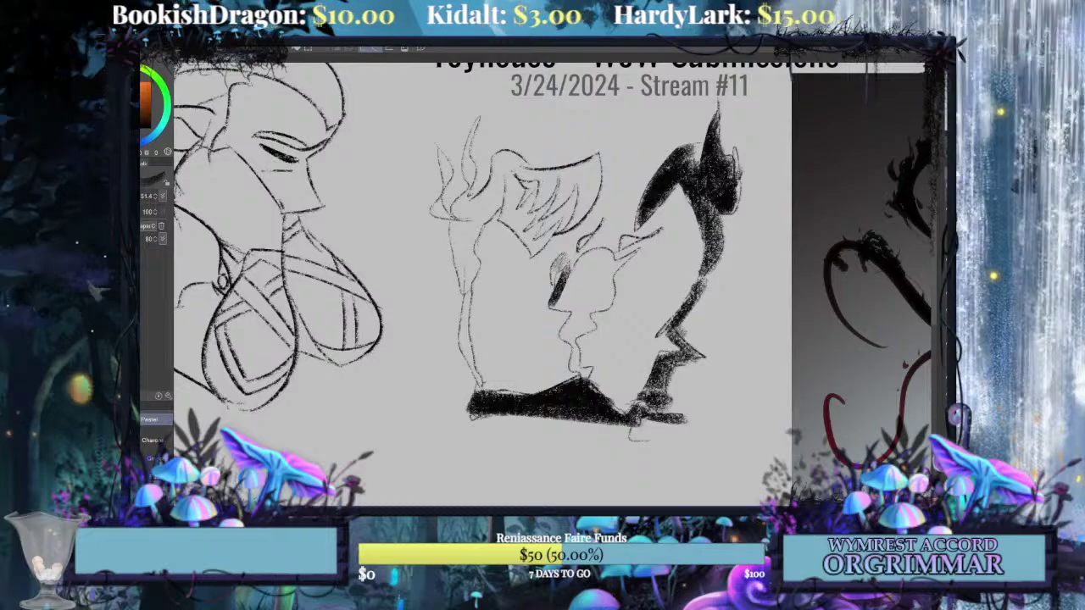
Fill the creature's horned head and jagged neck in black down to the shoulders.
{"action": "mouse_move", "coordinate": [561, 254]}
{"action": "left_mouse_down"}
{"action": "mouse_move", "coordinate": [575, 294]}
{"action": "mouse_move", "coordinate": [569, 268]}
{"action": "mouse_move", "coordinate": [581, 253]}
{"action": "mouse_move", "coordinate": [577, 270]}
{"action": "mouse_move", "coordinate": [593, 253]}
{"action": "mouse_move", "coordinate": [603, 274]}
{"action": "mouse_move", "coordinate": [609, 262]}
{"action": "mouse_move", "coordinate": [577, 263]}
{"action": "mouse_move", "coordinate": [596, 278]}
{"action": "mouse_move", "coordinate": [565, 272]}
{"action": "mouse_move", "coordinate": [577, 268]}
{"action": "mouse_move", "coordinate": [569, 296]}
{"action": "mouse_move", "coordinate": [578, 281]}
{"action": "mouse_move", "coordinate": [584, 299]}
{"action": "mouse_move", "coordinate": [594, 272]}
{"action": "mouse_move", "coordinate": [601, 293]}
{"action": "mouse_move", "coordinate": [598, 281]}
{"action": "mouse_move", "coordinate": [560, 346]}
{"action": "left_mouse_up"}
{"action": "mouse_move", "coordinate": [592, 312]}
{"action": "left_mouse_down"}
{"action": "mouse_move", "coordinate": [568, 339]}
{"action": "mouse_move", "coordinate": [581, 366]}
{"action": "mouse_move", "coordinate": [578, 385]}
{"action": "left_mouse_up"}
{"action": "left_click_drag", "start_coordinate": [561, 339], "coordinate": [556, 362]}
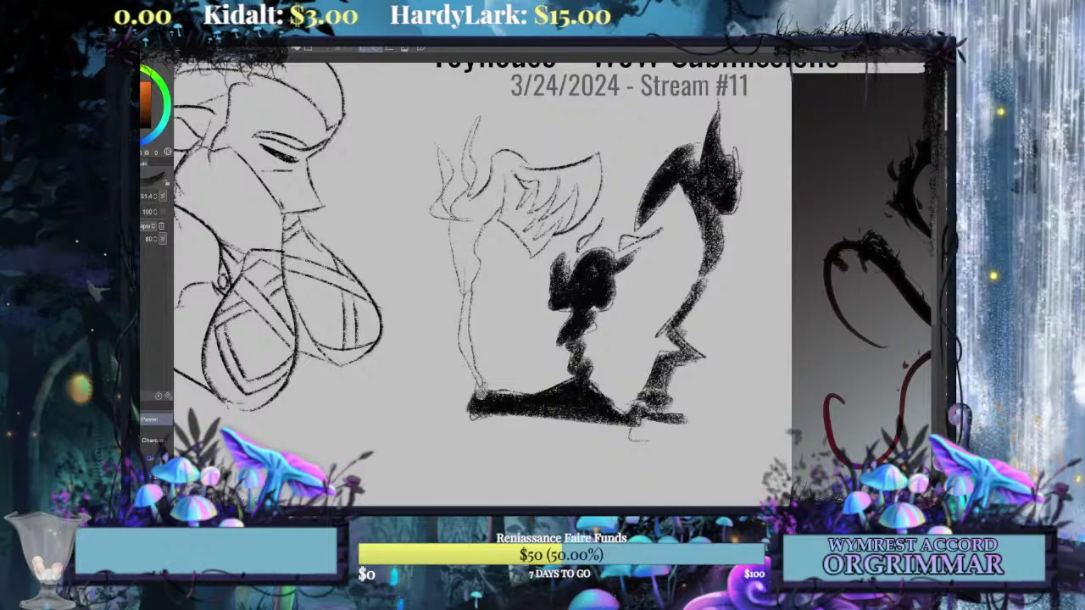
Fill the other raised arm in black from the elbow to the wrist, adding an elbow spike and the outer flame wisp.
{"action": "left_click_drag", "start_coordinate": [475, 321], "coordinate": [446, 370]}
{"action": "left_click_drag", "start_coordinate": [476, 302], "coordinate": [461, 369]}
{"action": "left_click_drag", "start_coordinate": [475, 276], "coordinate": [456, 353]}
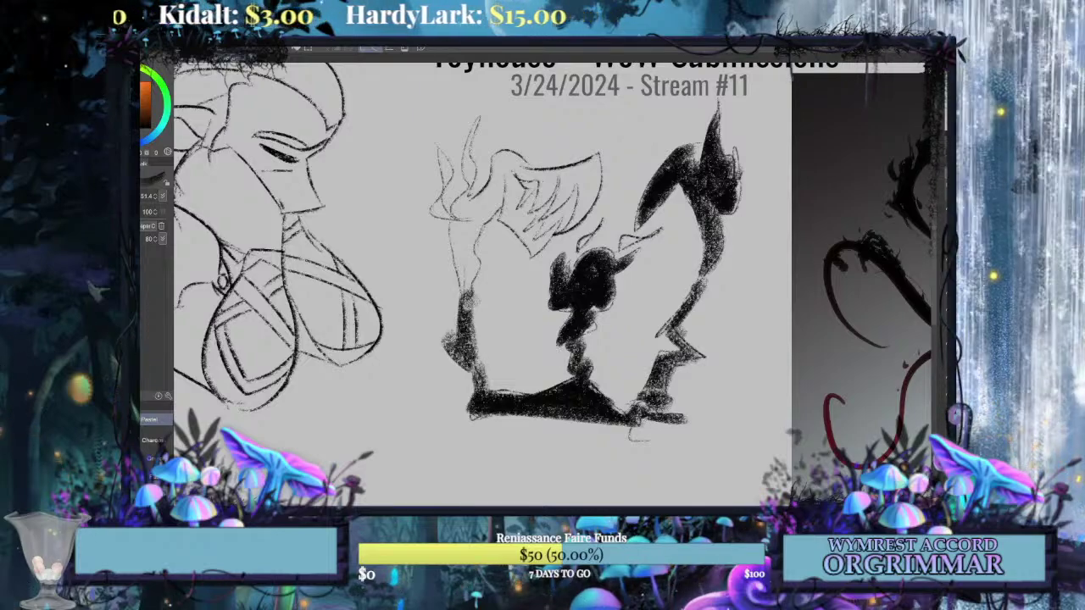
{"action": "mouse_move", "coordinate": [480, 254]}
{"action": "left_mouse_down"}
{"action": "mouse_move", "coordinate": [457, 307]}
{"action": "mouse_move", "coordinate": [449, 291]}
{"action": "left_mouse_up"}
{"action": "left_click_drag", "start_coordinate": [480, 233], "coordinate": [453, 276]}
{"action": "mouse_move", "coordinate": [480, 215]}
{"action": "left_mouse_down"}
{"action": "mouse_move", "coordinate": [450, 269]}
{"action": "mouse_move", "coordinate": [458, 232]}
{"action": "left_mouse_up"}
{"action": "mouse_move", "coordinate": [432, 195]}
{"action": "left_mouse_down"}
{"action": "mouse_move", "coordinate": [435, 146]}
{"action": "mouse_move", "coordinate": [445, 178]}
{"action": "mouse_move", "coordinate": [439, 141]}
{"action": "left_mouse_up"}
{"action": "left_click_drag", "start_coordinate": [444, 160], "coordinate": [437, 134]}
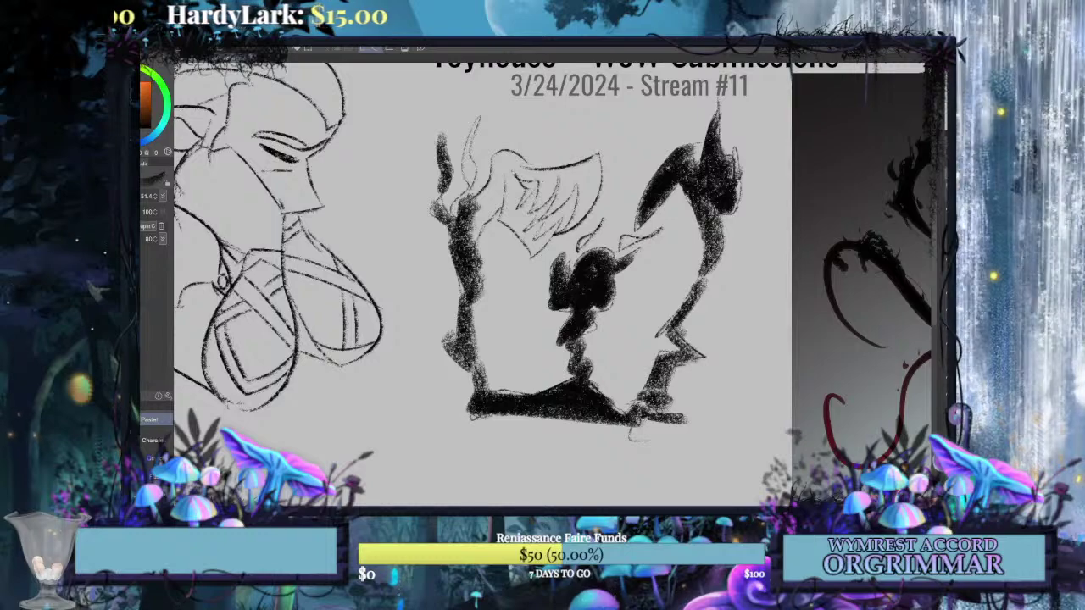
Paint the inner flame wisp and block in the back and outer claws of the many-clawed hand in black.
{"action": "mouse_move", "coordinate": [471, 207]}
{"action": "left_mouse_down"}
{"action": "mouse_move", "coordinate": [492, 213]}
{"action": "mouse_move", "coordinate": [471, 234]}
{"action": "left_mouse_up"}
{"action": "mouse_move", "coordinate": [474, 232]}
{"action": "left_mouse_down"}
{"action": "mouse_move", "coordinate": [495, 195]}
{"action": "mouse_move", "coordinate": [468, 151]}
{"action": "mouse_move", "coordinate": [476, 114]}
{"action": "left_mouse_up"}
{"action": "mouse_move", "coordinate": [489, 201]}
{"action": "left_mouse_down"}
{"action": "mouse_move", "coordinate": [505, 153]}
{"action": "mouse_move", "coordinate": [541, 175]}
{"action": "mouse_move", "coordinate": [562, 171]}
{"action": "mouse_move", "coordinate": [541, 197]}
{"action": "mouse_move", "coordinate": [600, 149]}
{"action": "left_mouse_up"}
{"action": "mouse_move", "coordinate": [551, 176]}
{"action": "left_mouse_down"}
{"action": "mouse_move", "coordinate": [602, 154]}
{"action": "mouse_move", "coordinate": [588, 156]}
{"action": "mouse_move", "coordinate": [593, 229]}
{"action": "left_mouse_up"}
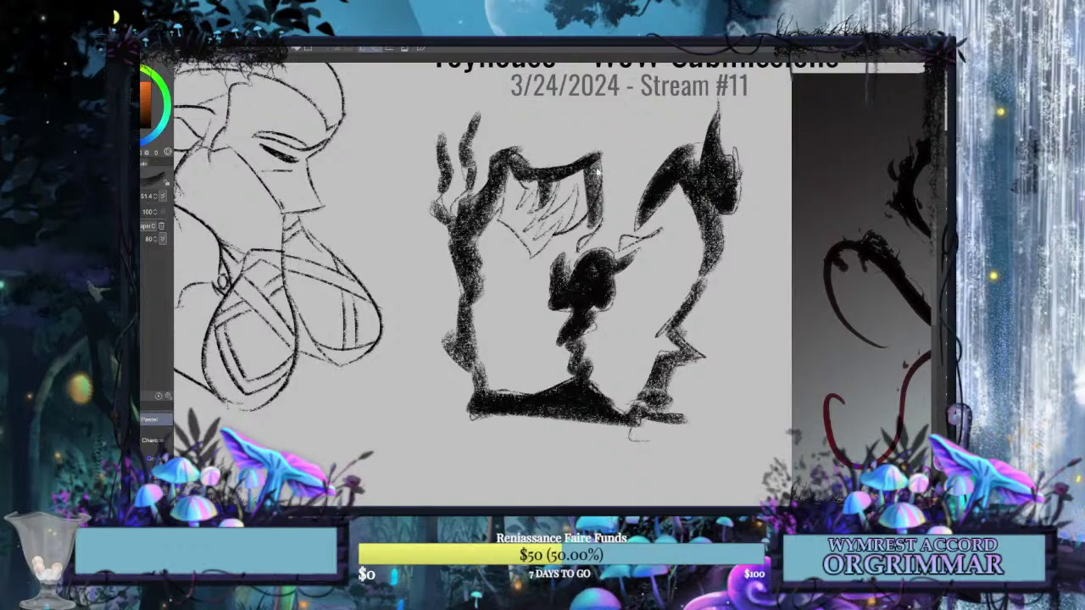
Rework the black fill of the many-clawed hand's long outer claw and jagged palm, undoing unwanted strokes.
{"action": "key", "text": "ctrl+z"}
{"action": "left_click_drag", "start_coordinate": [603, 153], "coordinate": [560, 231]}
{"action": "left_click_drag", "start_coordinate": [583, 176], "coordinate": [550, 214]}
{"action": "key", "text": "ctrl+z"}
{"action": "left_click_drag", "start_coordinate": [507, 162], "coordinate": [507, 222]}
{"action": "left_click_drag", "start_coordinate": [523, 185], "coordinate": [510, 235]}
{"action": "key", "text": "ctrl+z"}
{"action": "mouse_move", "coordinate": [551, 205]}
{"action": "left_mouse_down"}
{"action": "mouse_move", "coordinate": [520, 239]}
{"action": "mouse_move", "coordinate": [541, 243]}
{"action": "mouse_move", "coordinate": [504, 185]}
{"action": "left_mouse_up"}
{"action": "key", "text": "ctrl+z"}
{"action": "key", "text": "ctrl+z"}
{"action": "key", "text": "ctrl+z"}
{"action": "key", "text": "ctrl+z"}
{"action": "key", "text": "ctrl+z"}
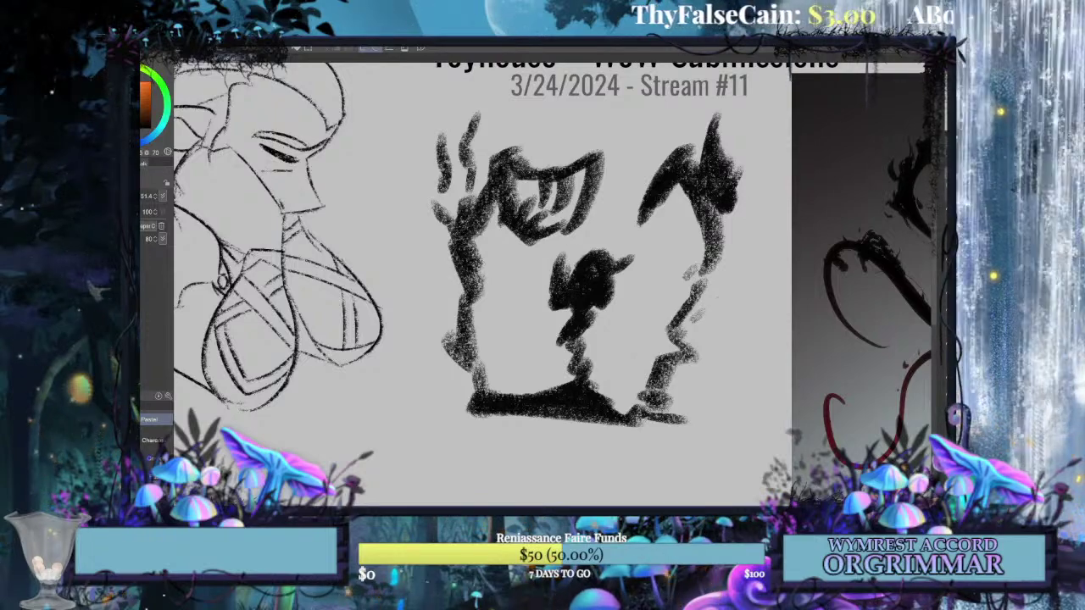
Erase along the edges of the creature's arms, claws and flame wisps at brush size 18.9 to thin and sharpen them.
{"action": "key", "text": "["}
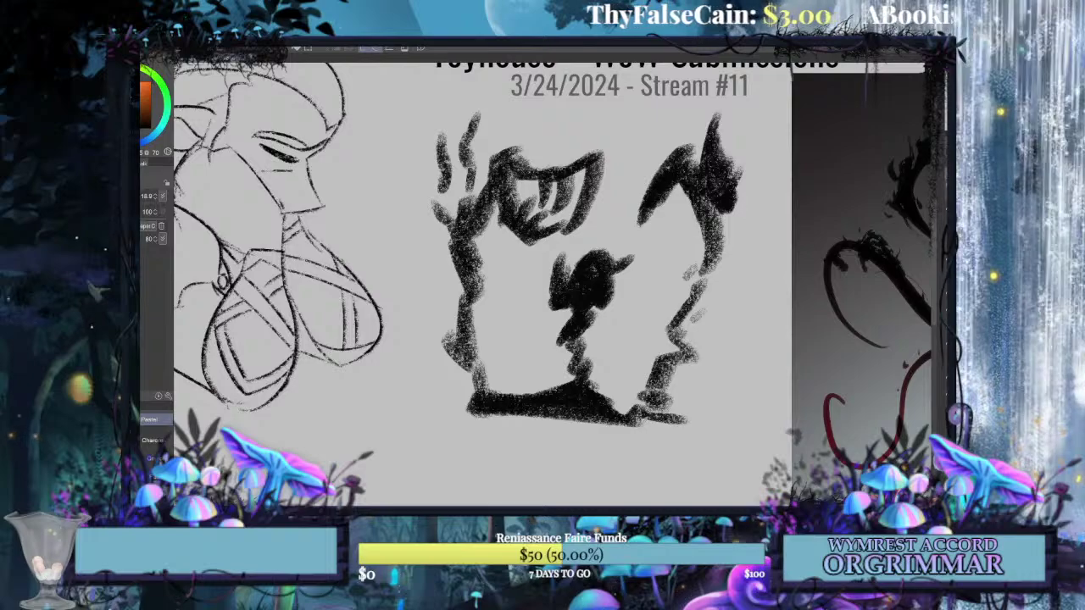
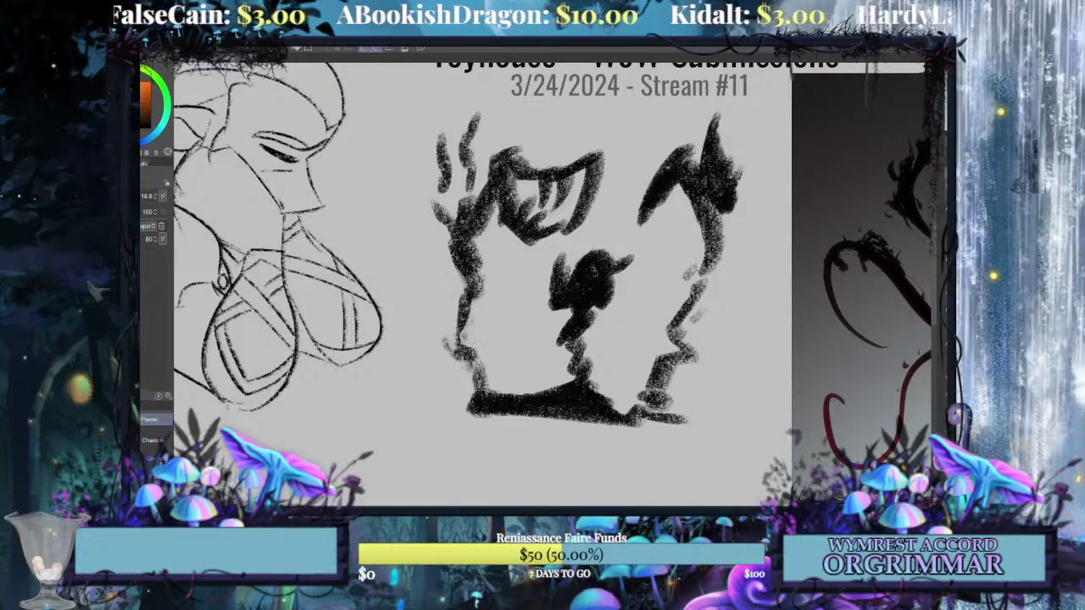
{"action": "left_click_drag", "start_coordinate": [473, 246], "coordinate": [476, 286]}
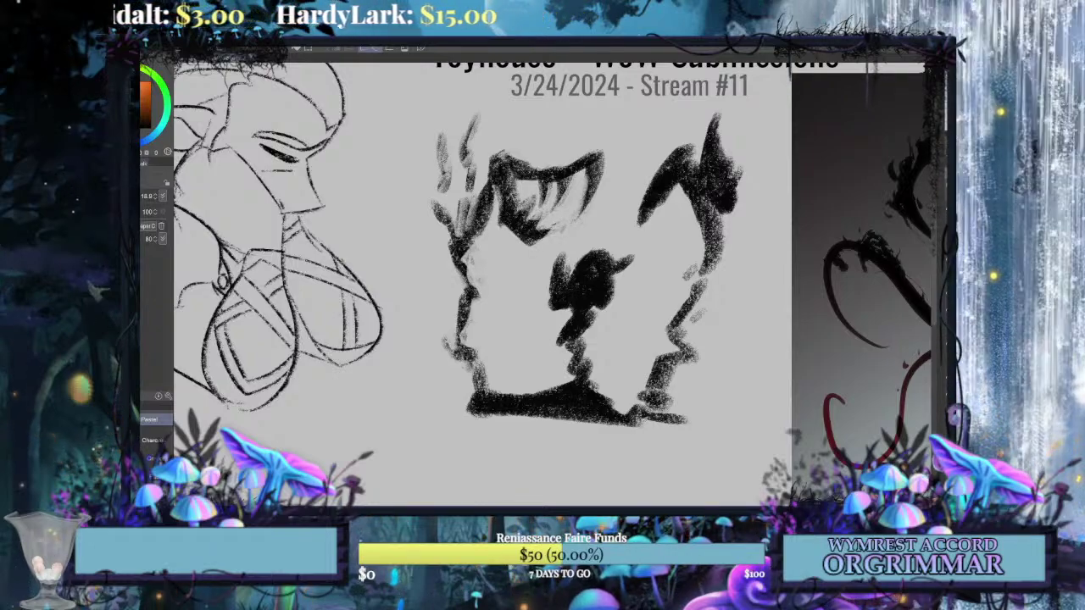
{"action": "key", "text": "ctrl+z"}
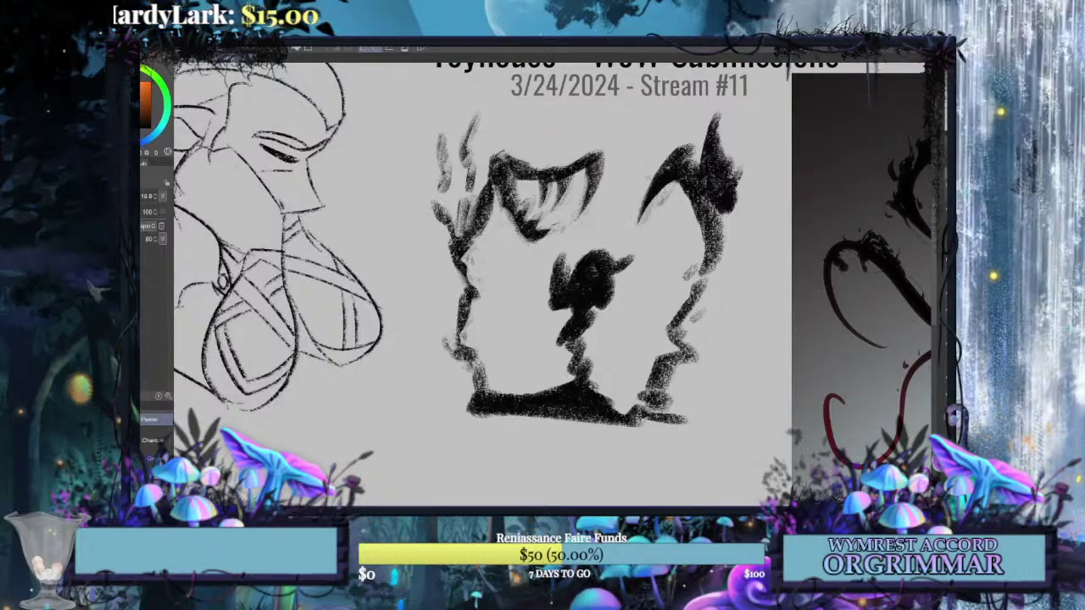
{"action": "mouse_move", "coordinate": [585, 272]}
{"action": "left_mouse_down"}
{"action": "mouse_move", "coordinate": [532, 294]}
{"action": "mouse_move", "coordinate": [257, 350]}
{"action": "mouse_move", "coordinate": [276, 350]}
{"action": "left_mouse_up"}
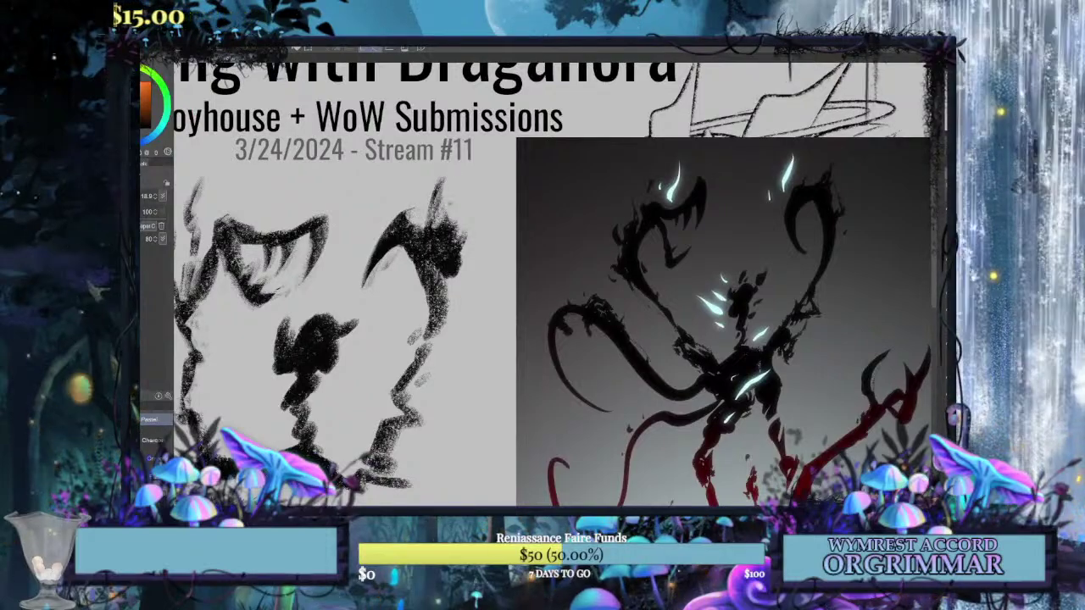
{"action": "mouse_move", "coordinate": [444, 232]}
{"action": "left_mouse_down"}
{"action": "mouse_move", "coordinate": [449, 271]}
{"action": "mouse_move", "coordinate": [497, 284]}
{"action": "mouse_move", "coordinate": [645, 198]}
{"action": "mouse_move", "coordinate": [541, 259]}
{"action": "mouse_move", "coordinate": [536, 239]}
{"action": "mouse_move", "coordinate": [592, 197]}
{"action": "left_mouse_up"}
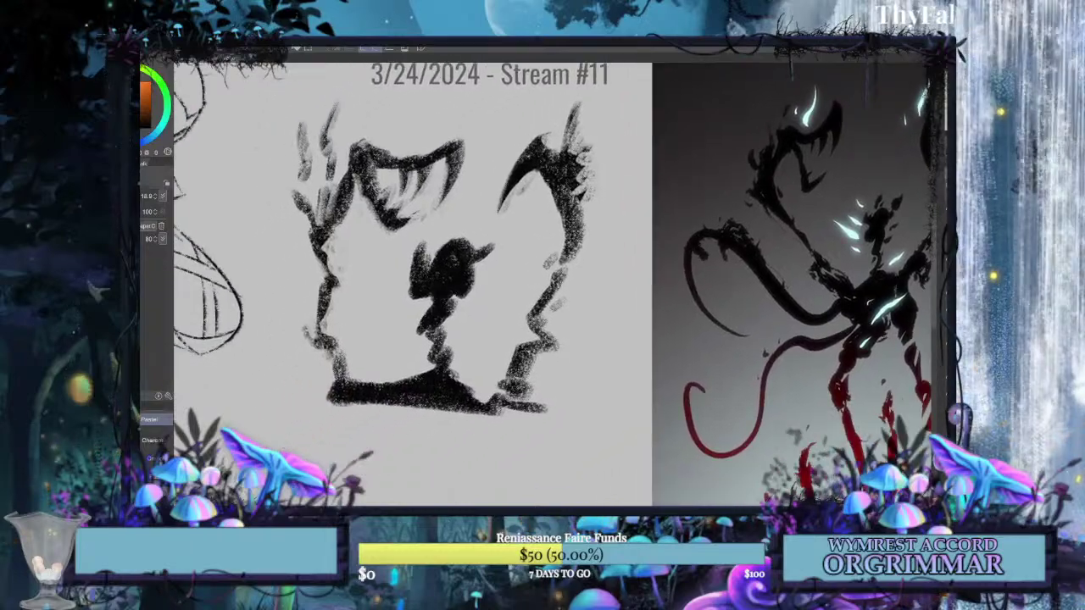
Sample the pale cyan glow from the reference and paint glowing wisps beside the creature's head and above its hands.
{"action": "key", "text": "i"}
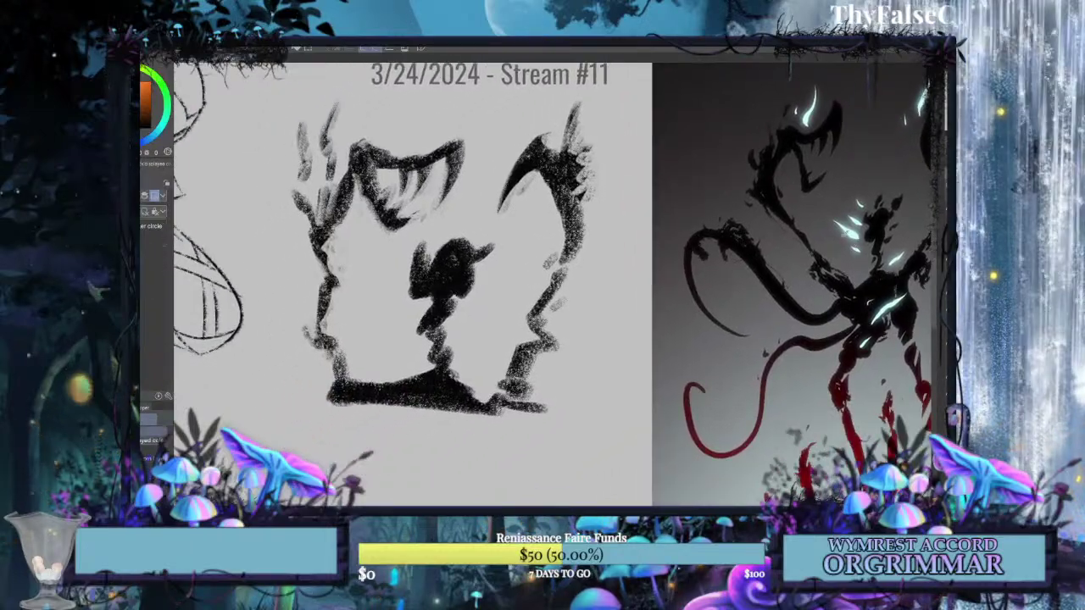
{"action": "left_click", "coordinate": [850, 232]}
{"action": "key", "text": "p"}
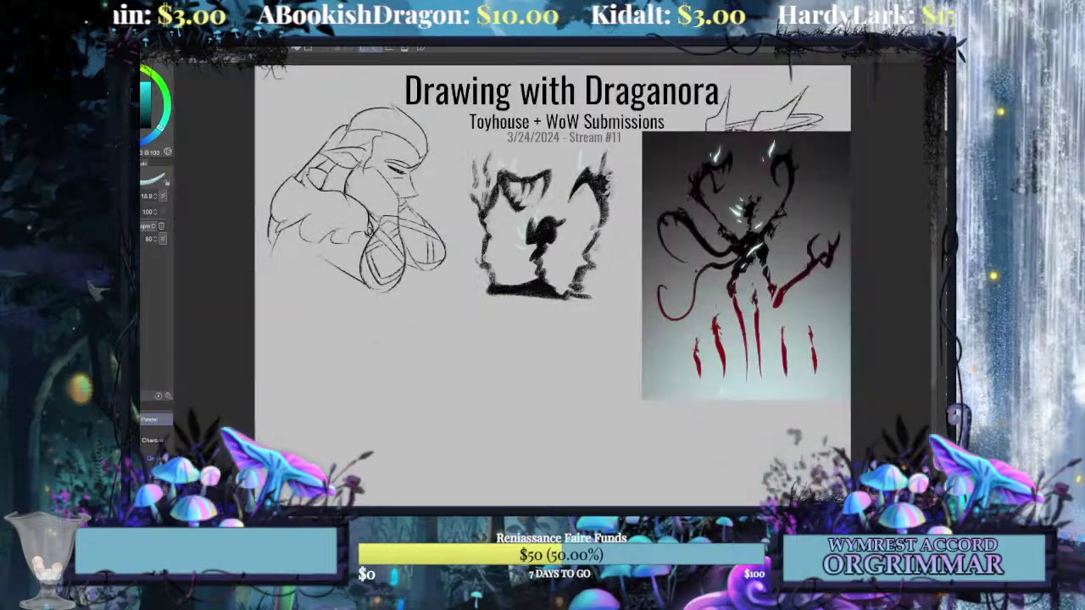
Move the creature drawing and its reference image down together so the creature sits below the sketch of the hunched figure.
{"action": "key", "text": "ctrl+t"}
{"action": "mouse_move", "coordinate": [566, 293]}
{"action": "left_mouse_down"}
{"action": "mouse_move", "coordinate": [532, 331]}
{"action": "mouse_move", "coordinate": [435, 397]}
{"action": "mouse_move", "coordinate": [374, 420]}
{"action": "left_mouse_up"}
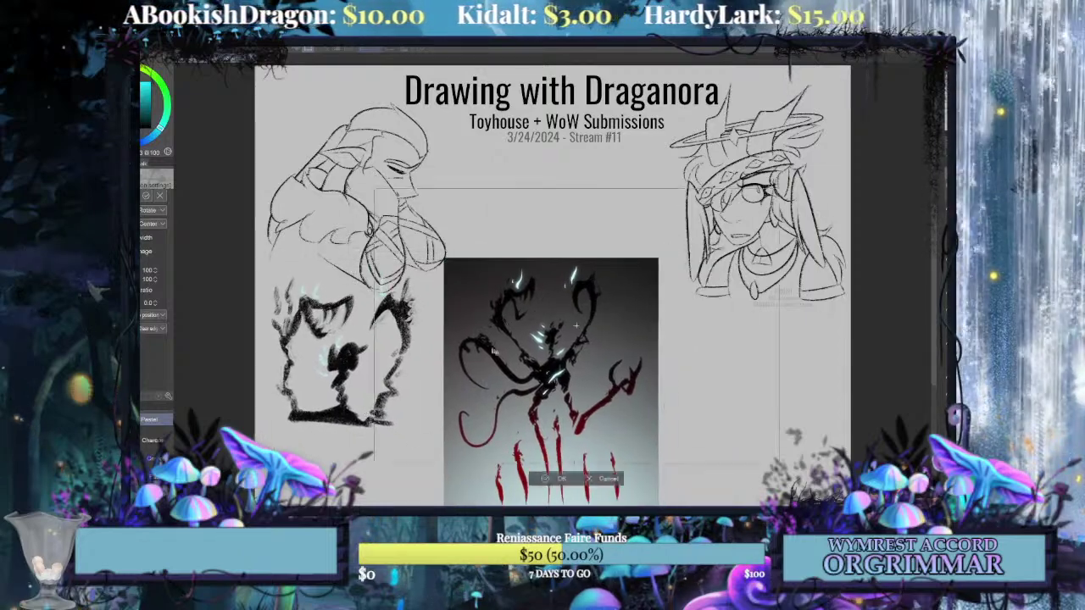
{"action": "mouse_move", "coordinate": [458, 391]}
{"action": "left_mouse_down"}
{"action": "mouse_move", "coordinate": [649, 270]}
{"action": "mouse_move", "coordinate": [630, 255]}
{"action": "mouse_move", "coordinate": [446, 406]}
{"action": "left_mouse_up"}
{"action": "key", "text": "Return"}
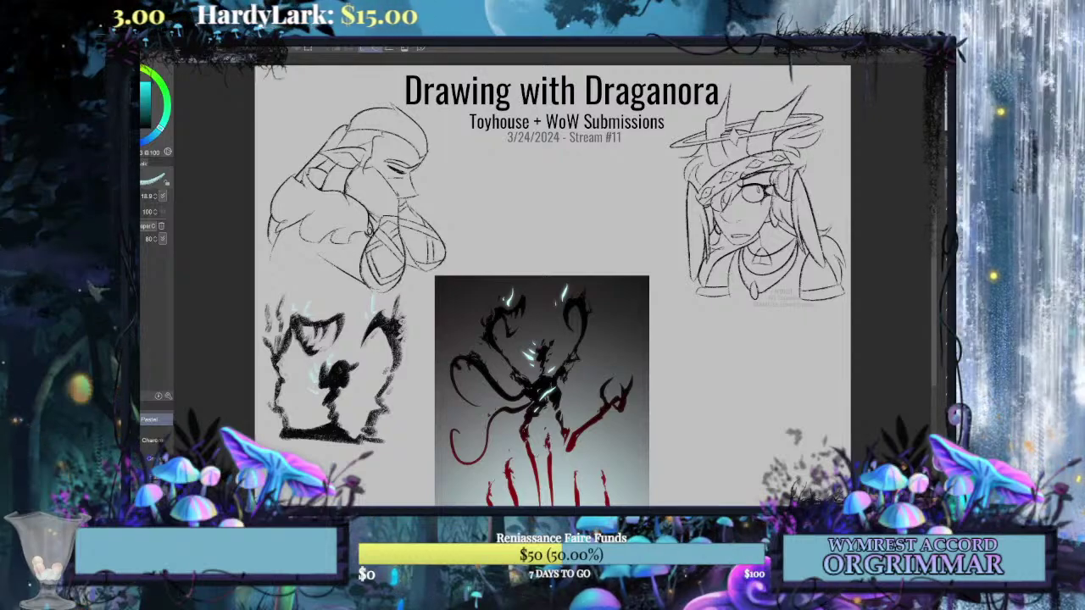
Sketch a small black clawed hand in the empty space beneath the creature, undoing the first strokes.
{"action": "key", "text": "ctrl+plus"}
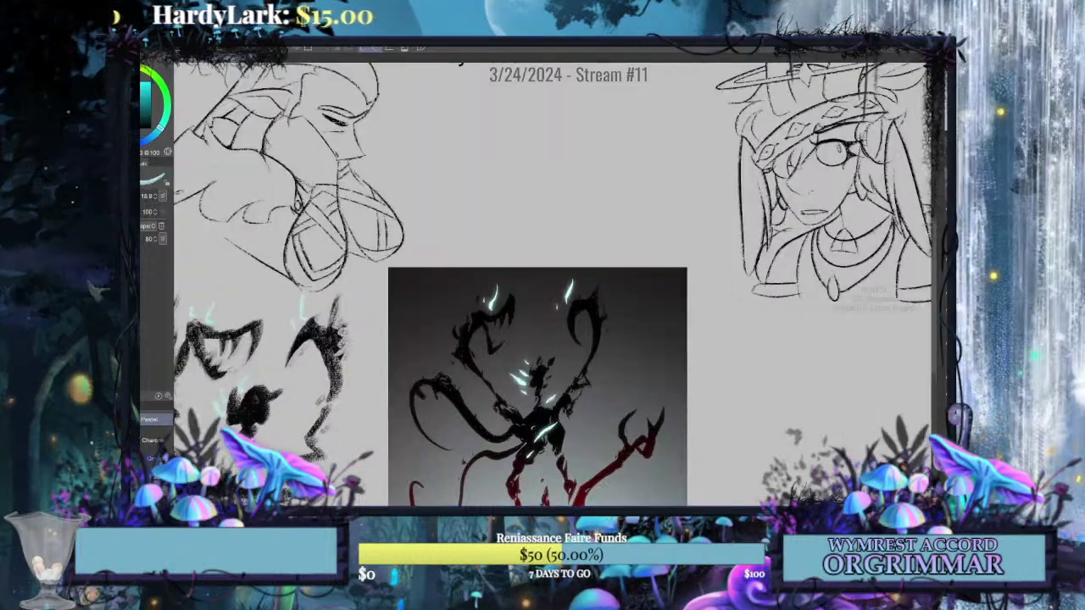
{"action": "mouse_move", "coordinate": [441, 365]}
{"action": "left_mouse_down"}
{"action": "mouse_move", "coordinate": [561, 274]}
{"action": "mouse_move", "coordinate": [612, 203]}
{"action": "left_mouse_up"}
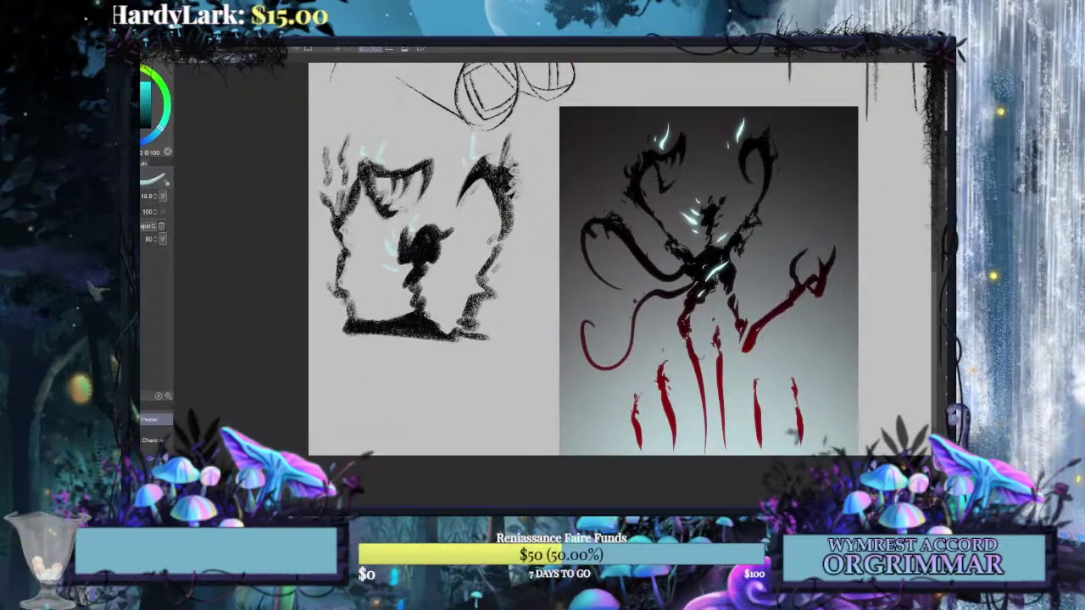
{"action": "key", "text": "ctrl+plus"}
{"action": "mouse_move", "coordinate": [458, 339]}
{"action": "left_mouse_down"}
{"action": "mouse_move", "coordinate": [578, 259]}
{"action": "mouse_move", "coordinate": [578, 351]}
{"action": "mouse_move", "coordinate": [578, 332]}
{"action": "left_mouse_up"}
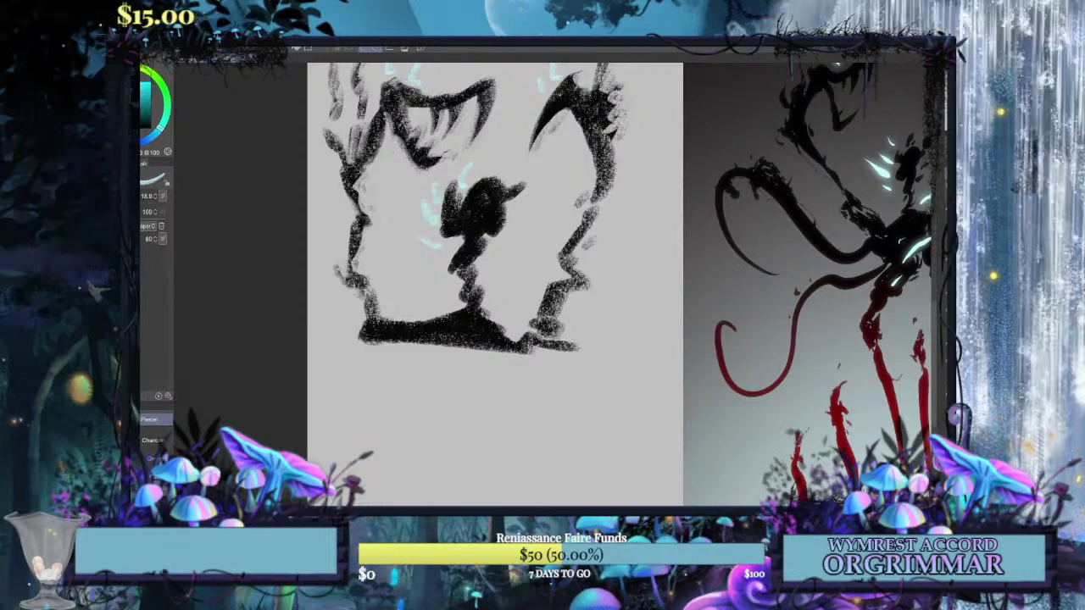
{"action": "key", "text": "p"}
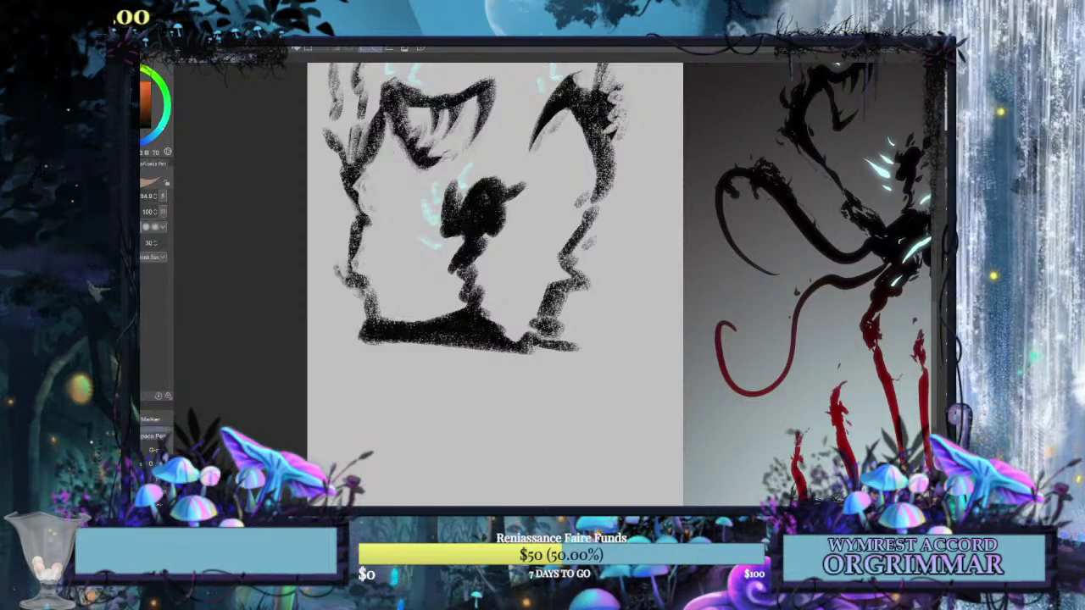
{"action": "key", "text": "p"}
{"action": "mouse_move", "coordinate": [526, 279]}
{"action": "left_mouse_down"}
{"action": "mouse_move", "coordinate": [517, 344]}
{"action": "mouse_move", "coordinate": [574, 149]}
{"action": "left_mouse_up"}
{"action": "mouse_move", "coordinate": [413, 268]}
{"action": "left_mouse_down"}
{"action": "mouse_move", "coordinate": [458, 256]}
{"action": "mouse_move", "coordinate": [438, 293]}
{"action": "mouse_move", "coordinate": [396, 267]}
{"action": "mouse_move", "coordinate": [488, 247]}
{"action": "mouse_move", "coordinate": [435, 279]}
{"action": "mouse_move", "coordinate": [492, 248]}
{"action": "mouse_move", "coordinate": [465, 298]}
{"action": "left_mouse_up"}
{"action": "key", "text": "ctrl+z"}
{"action": "key", "text": "ctrl+z"}
{"action": "key", "text": "ctrl+z"}
{"action": "left_click_drag", "start_coordinate": [471, 258], "coordinate": [448, 293]}
{"action": "mouse_move", "coordinate": [442, 263]}
{"action": "left_mouse_down"}
{"action": "mouse_move", "coordinate": [430, 284]}
{"action": "mouse_move", "coordinate": [443, 317]}
{"action": "left_mouse_up"}
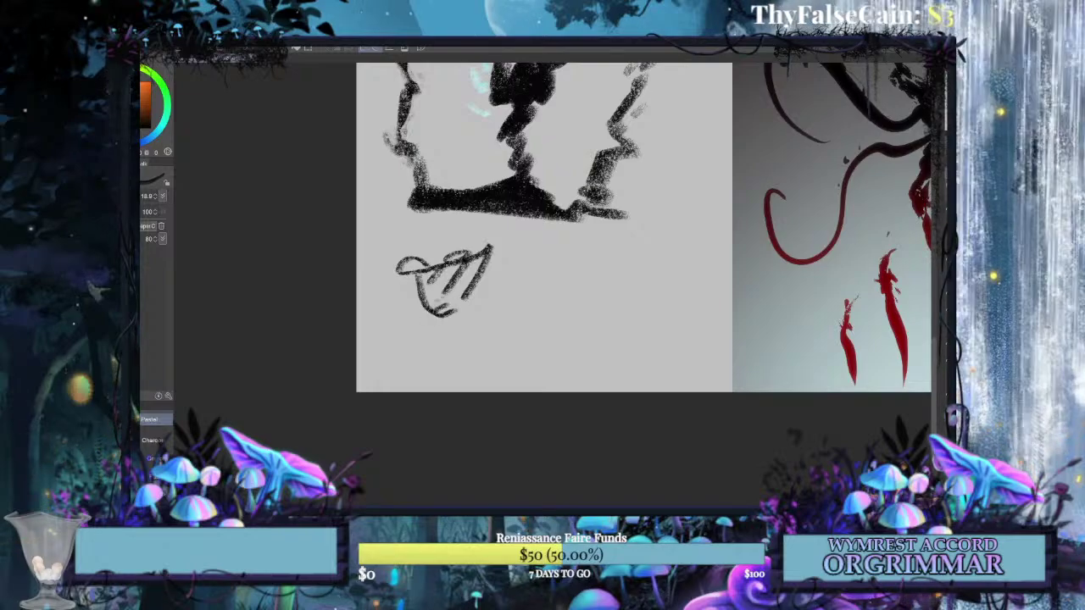
Add short flame wisps beside the small clawed hand and sketch a second small claw opposite it.
{"action": "mouse_move", "coordinate": [397, 231]}
{"action": "left_mouse_down"}
{"action": "mouse_move", "coordinate": [270, 467]}
{"action": "mouse_move", "coordinate": [466, 313]}
{"action": "mouse_move", "coordinate": [462, 299]}
{"action": "mouse_move", "coordinate": [457, 322]}
{"action": "left_mouse_up"}
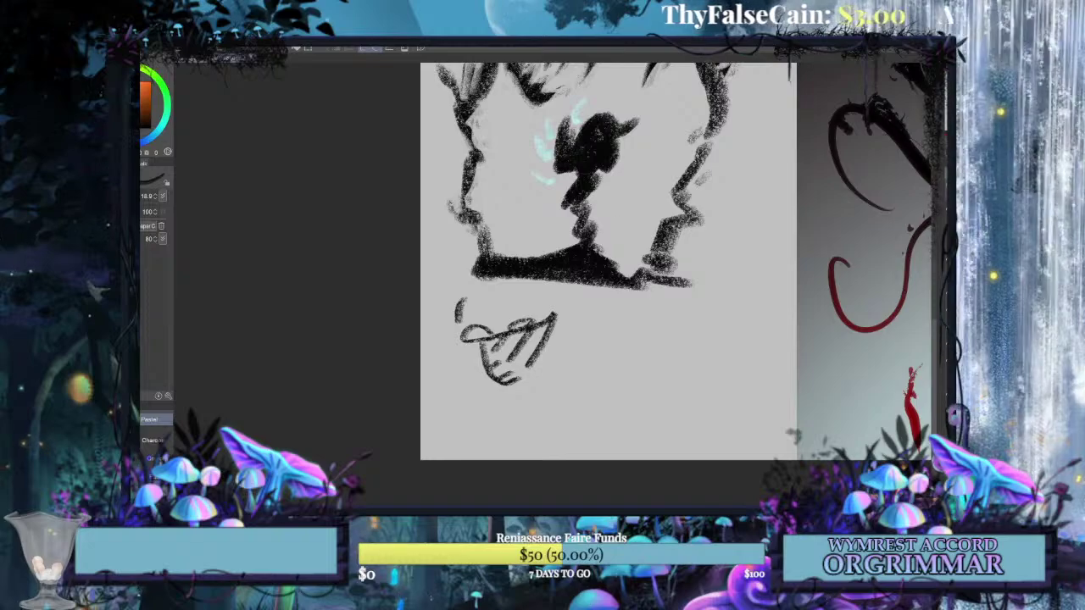
{"action": "mouse_move", "coordinate": [500, 212]}
{"action": "left_mouse_down"}
{"action": "mouse_move", "coordinate": [228, 471]}
{"action": "mouse_move", "coordinate": [436, 284]}
{"action": "mouse_move", "coordinate": [508, 186]}
{"action": "left_mouse_up"}
{"action": "mouse_move", "coordinate": [471, 309]}
{"action": "left_mouse_down"}
{"action": "mouse_move", "coordinate": [470, 342]}
{"action": "mouse_move", "coordinate": [469, 333]}
{"action": "mouse_move", "coordinate": [445, 336]}
{"action": "left_mouse_up"}
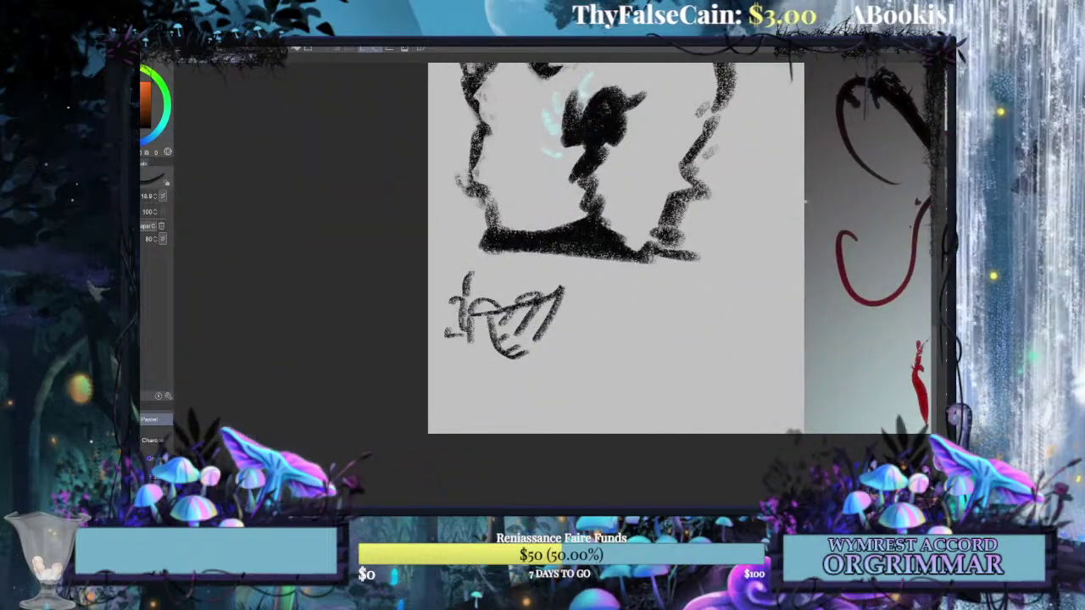
{"action": "mouse_move", "coordinate": [806, 202]}
{"action": "left_mouse_down"}
{"action": "mouse_move", "coordinate": [613, 328]}
{"action": "mouse_move", "coordinate": [813, 156]}
{"action": "left_mouse_up"}
{"action": "mouse_move", "coordinate": [606, 267]}
{"action": "left_mouse_down"}
{"action": "mouse_move", "coordinate": [638, 267]}
{"action": "mouse_move", "coordinate": [673, 277]}
{"action": "mouse_move", "coordinate": [589, 307]}
{"action": "mouse_move", "coordinate": [651, 277]}
{"action": "left_mouse_up"}
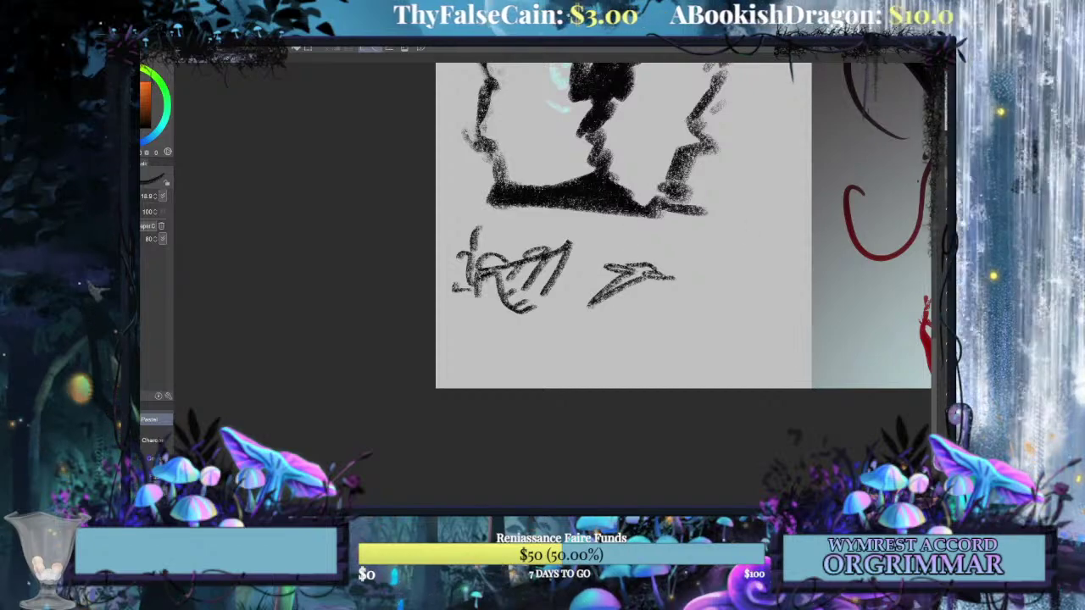
Draw a forearm under each small hand and a rounded little head with two eyes between them.
{"action": "left_click_drag", "start_coordinate": [475, 284], "coordinate": [490, 347]}
{"action": "left_click_drag", "start_coordinate": [650, 278], "coordinate": [625, 344]}
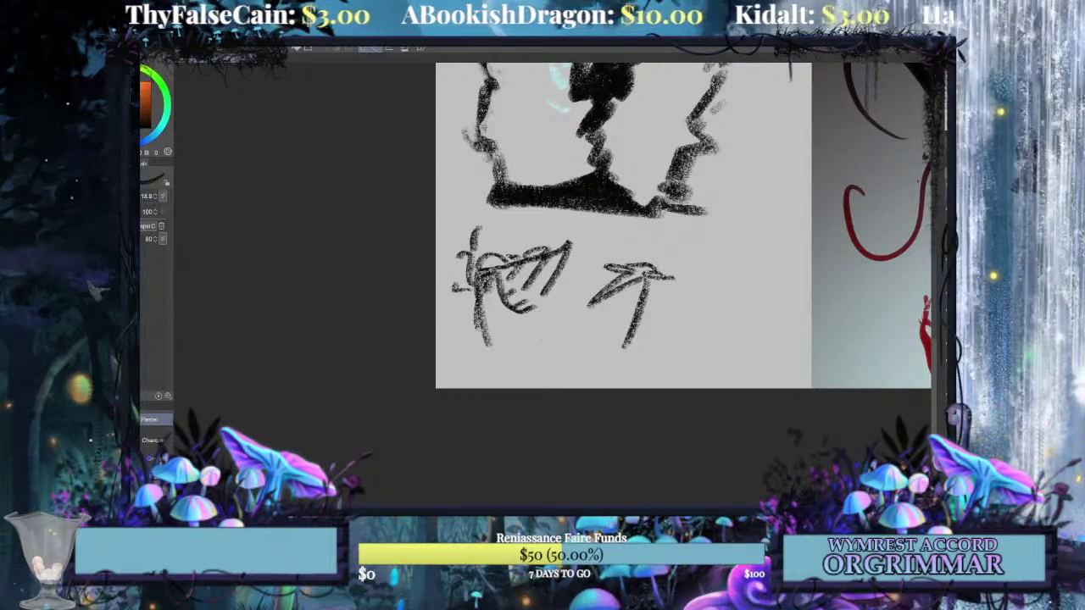
{"action": "mouse_move", "coordinate": [530, 344]}
{"action": "left_mouse_down"}
{"action": "mouse_move", "coordinate": [580, 350]}
{"action": "mouse_move", "coordinate": [546, 343]}
{"action": "mouse_move", "coordinate": [568, 348]}
{"action": "left_mouse_up"}
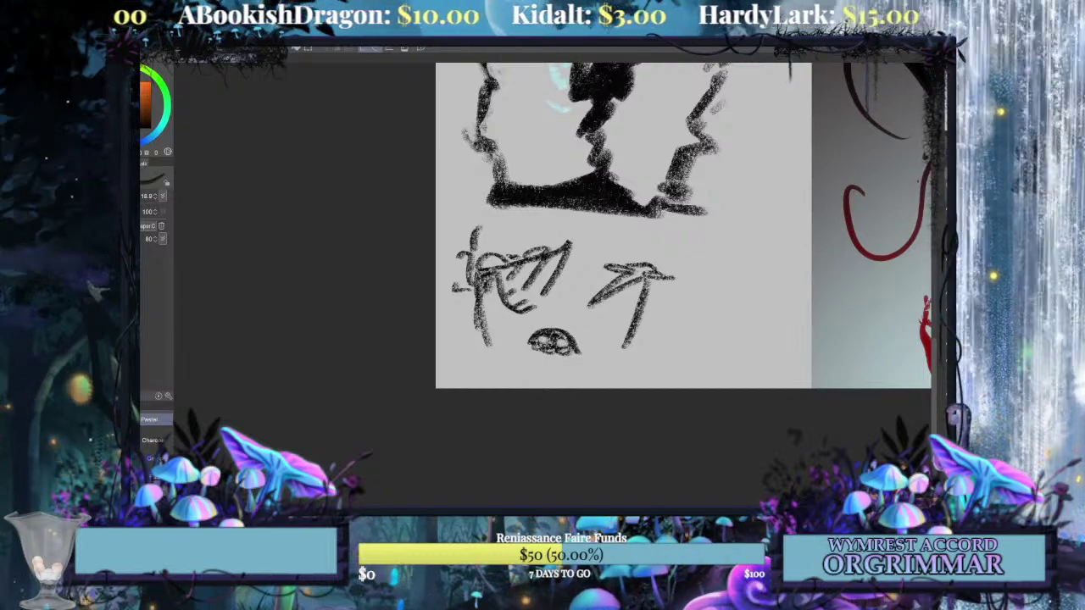
Add the text "its me boy im the ps5" below the creature's shoulders.
{"action": "key", "text": "t"}
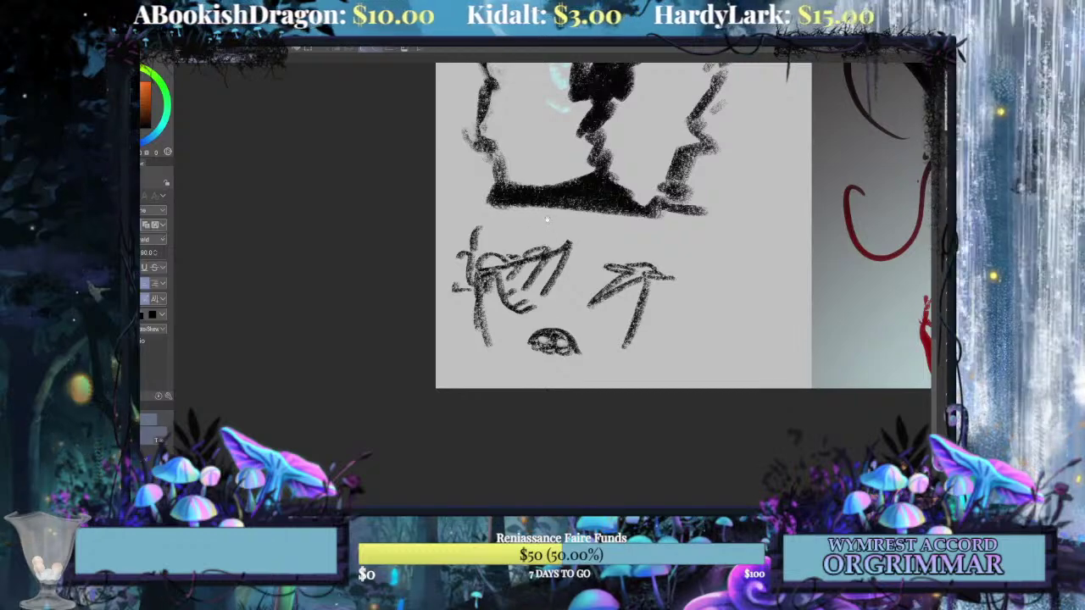
{"action": "left_click", "coordinate": [546, 218]}
{"action": "type", "text": "its me boy im th"}
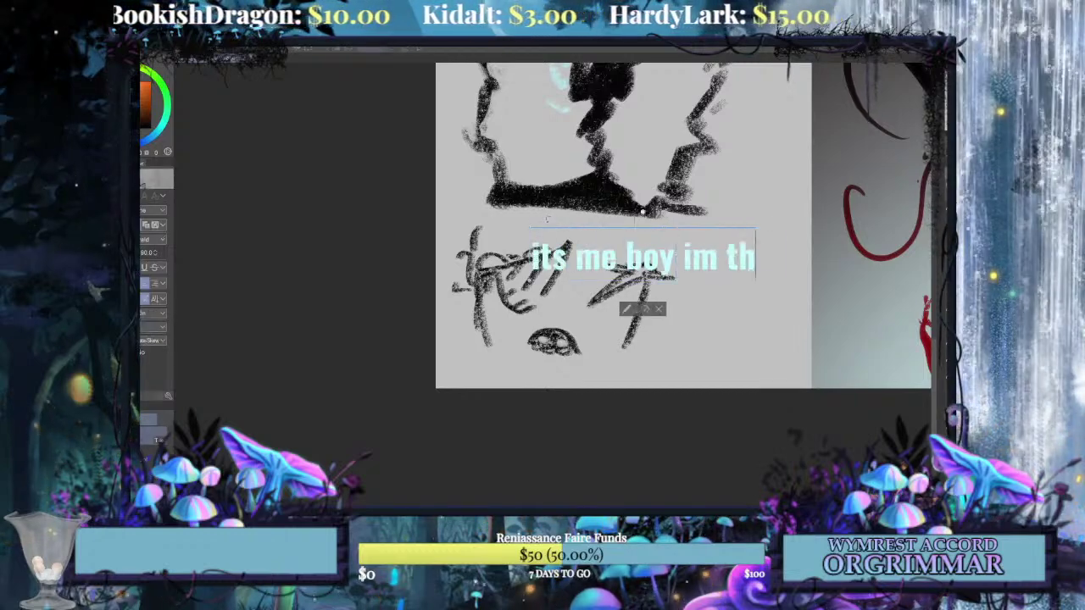
{"action": "type", "text": "e pss"}
{"action": "key", "text": "BackSpace"}
{"action": "type", "text": "5"}
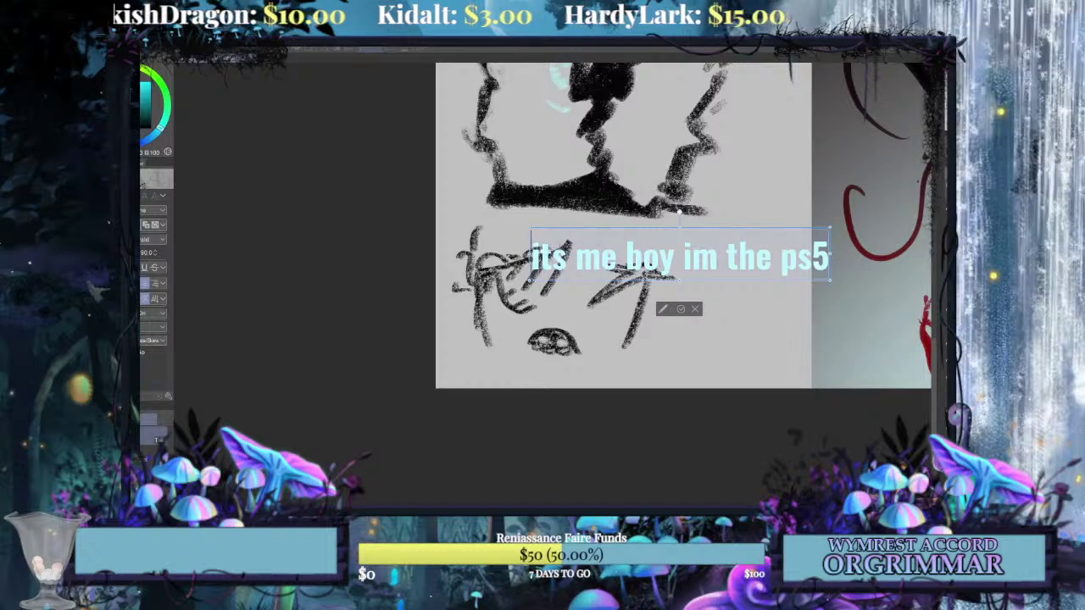
Make the text black at size 15 and place it just above the small doodle's head.
{"action": "left_click", "coordinate": [127, 127]}
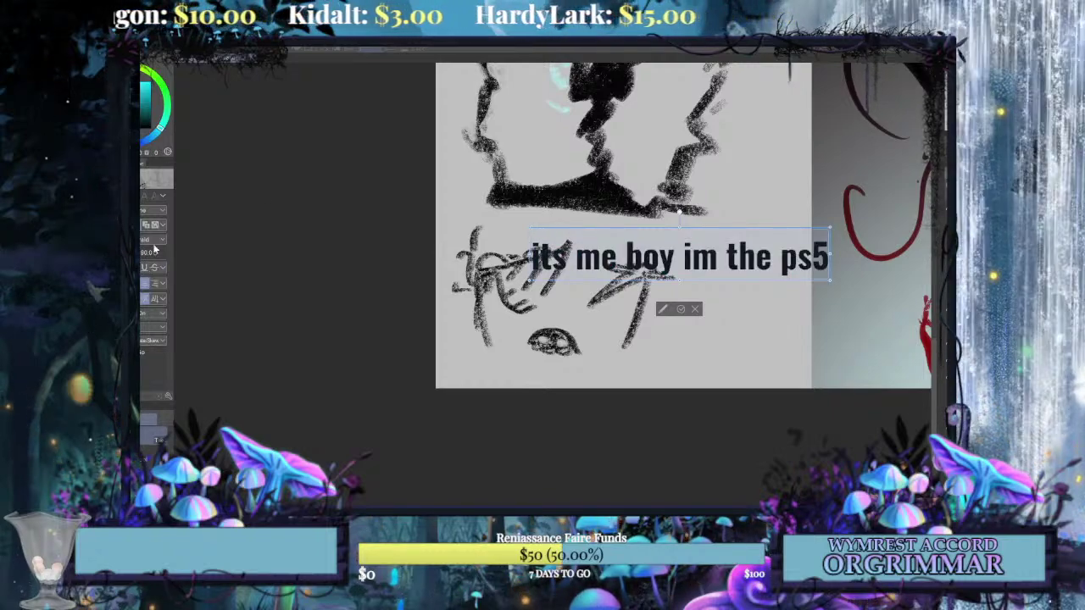
{"action": "type", "text": "5"}
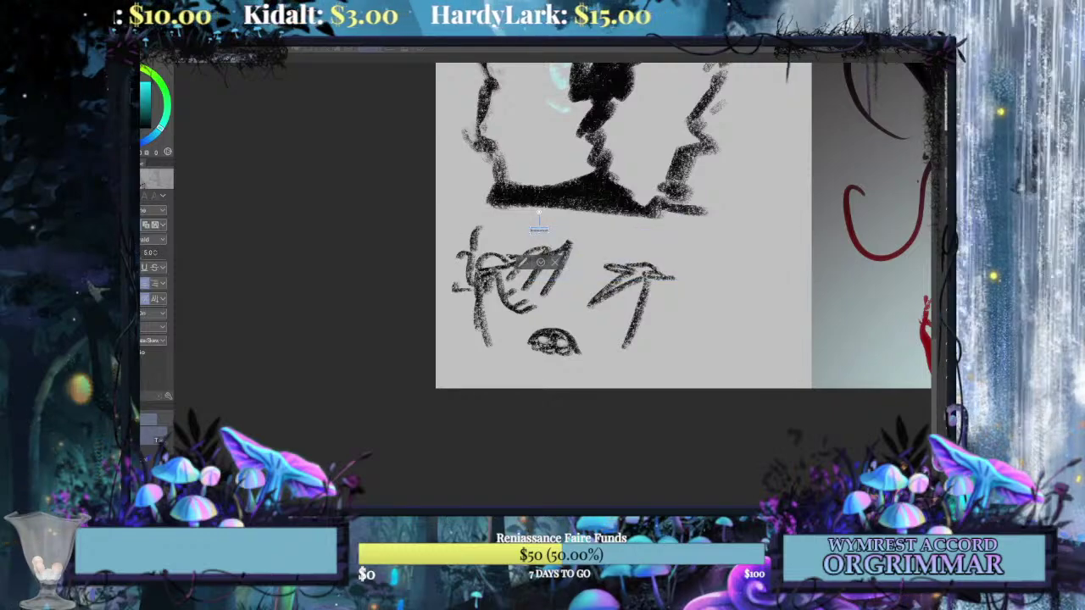
{"action": "type", "text": "10"}
{"action": "key", "text": "Return"}
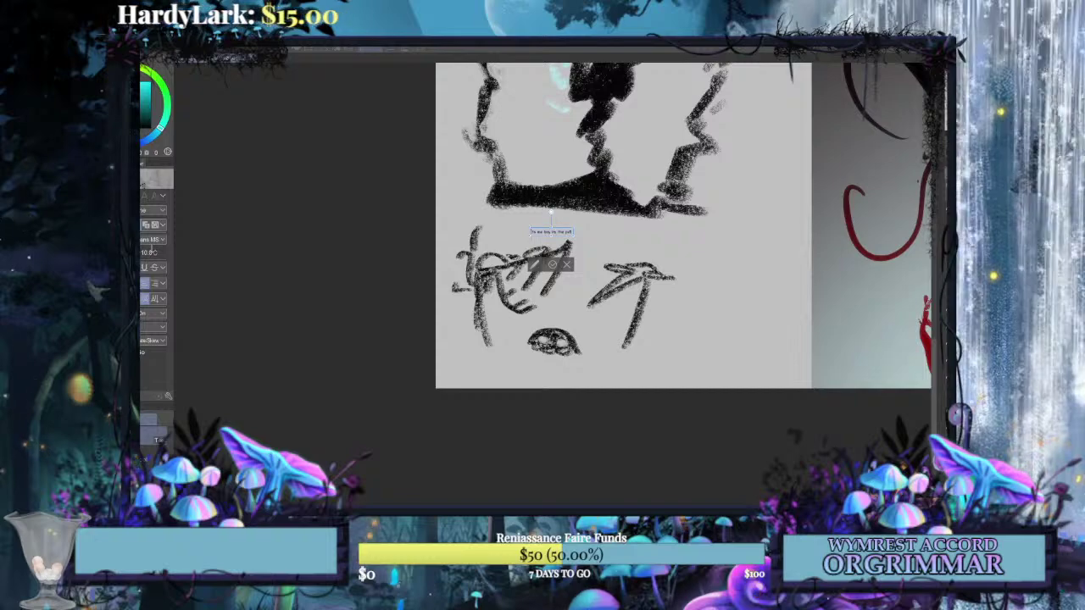
{"action": "type", "text": "15"}
{"action": "key", "text": "Return"}
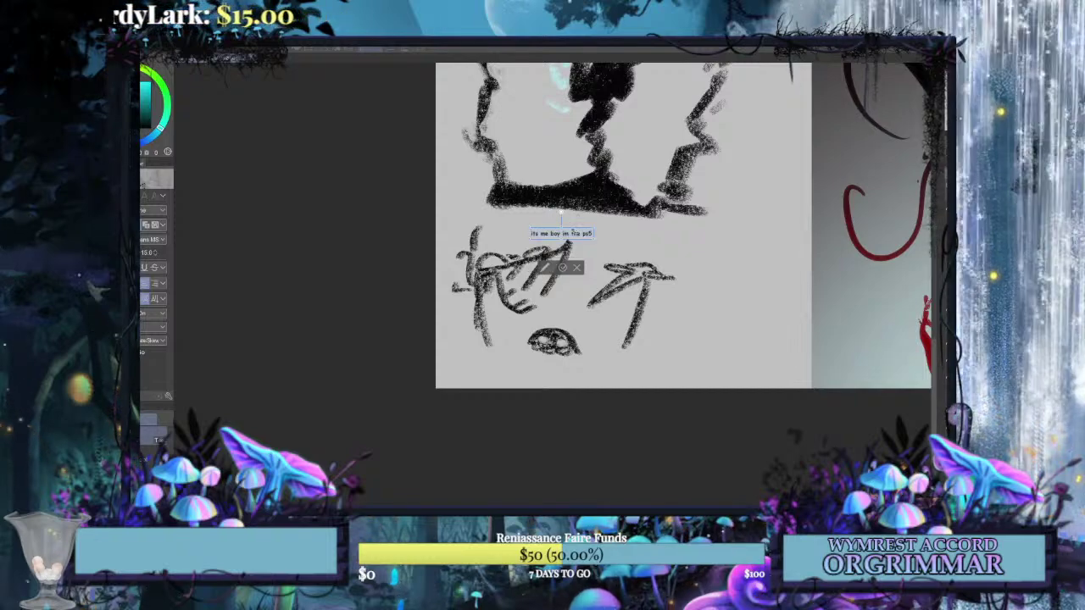
{"action": "mouse_move", "coordinate": [573, 233]}
{"action": "left_mouse_down"}
{"action": "mouse_move", "coordinate": [528, 244]}
{"action": "mouse_move", "coordinate": [531, 320]}
{"action": "mouse_move", "coordinate": [576, 304]}
{"action": "mouse_move", "coordinate": [533, 318]}
{"action": "left_mouse_up"}
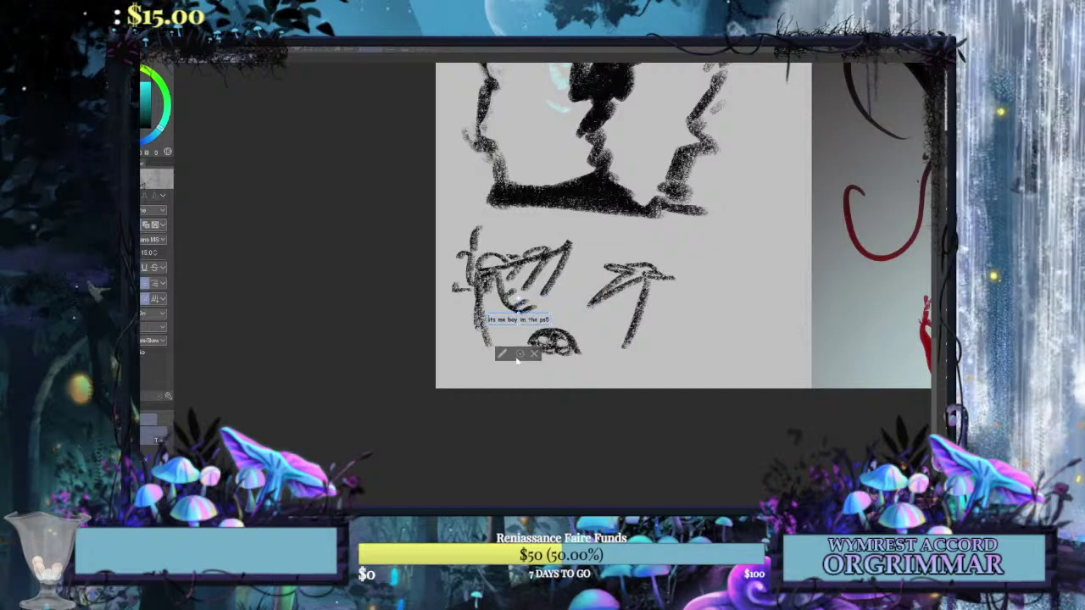
{"action": "left_click", "coordinate": [518, 356]}
Paint pale cyan wisps beside the small doodle's head and above both of its hands.
{"action": "key", "text": "p"}
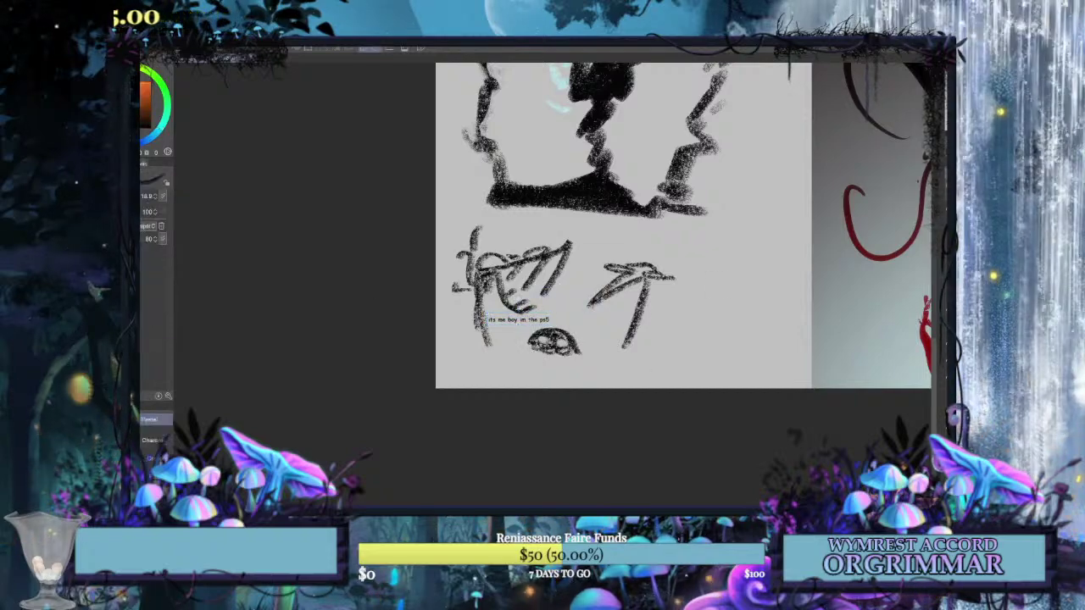
{"action": "mouse_move", "coordinate": [559, 255]}
{"action": "left_mouse_down"}
{"action": "mouse_move", "coordinate": [504, 372]}
{"action": "mouse_move", "coordinate": [503, 319]}
{"action": "left_mouse_up"}
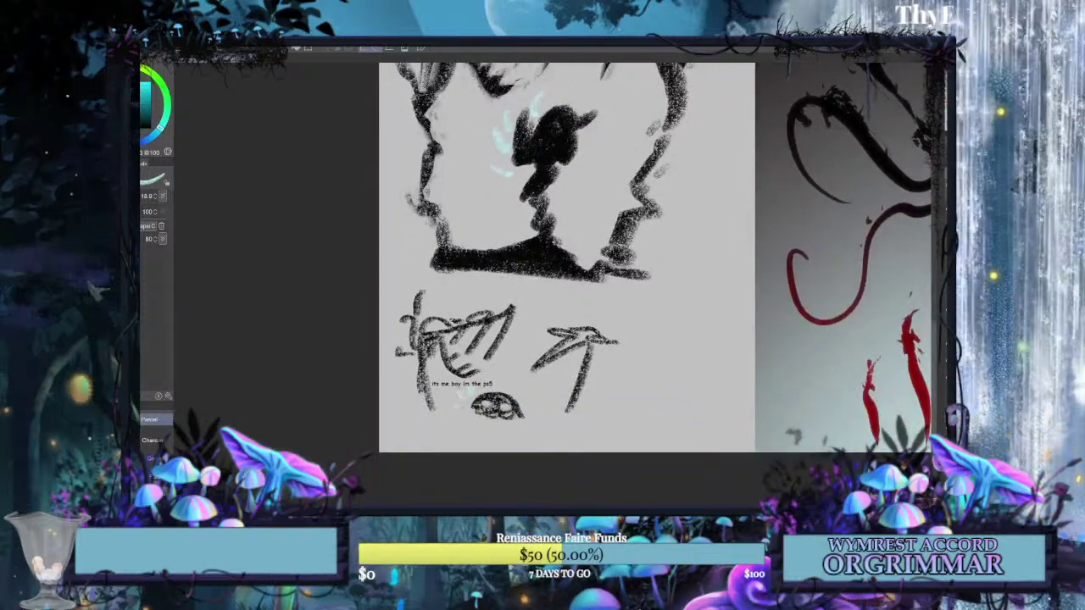
{"action": "left_click_drag", "start_coordinate": [494, 294], "coordinate": [532, 336]}
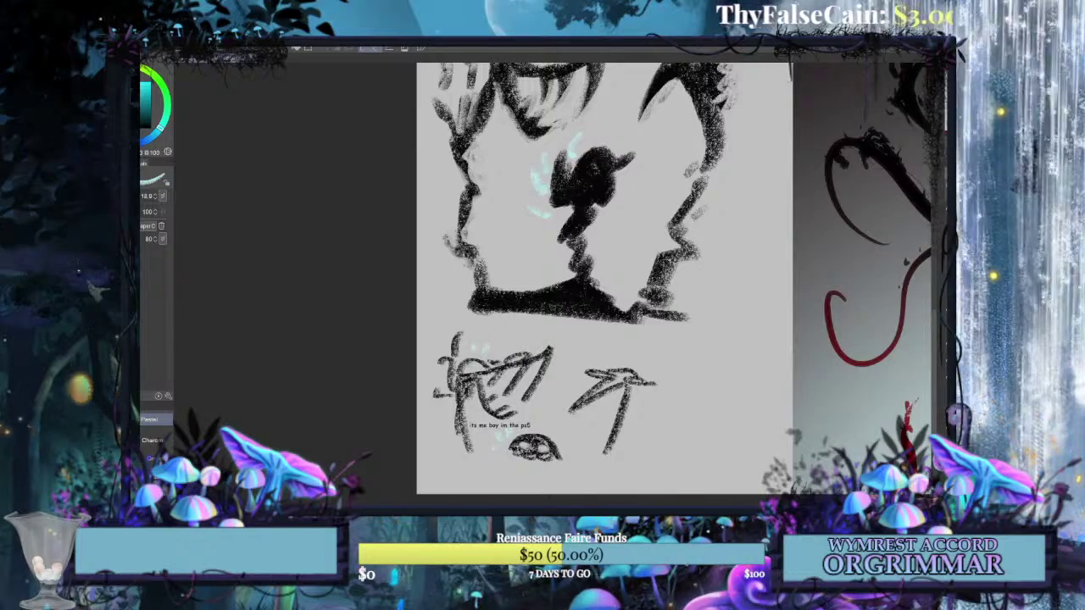
{"action": "mouse_move", "coordinate": [627, 255]}
{"action": "left_mouse_down"}
{"action": "mouse_move", "coordinate": [635, 348]}
{"action": "mouse_move", "coordinate": [329, 336]}
{"action": "mouse_move", "coordinate": [548, 136]}
{"action": "left_mouse_up"}
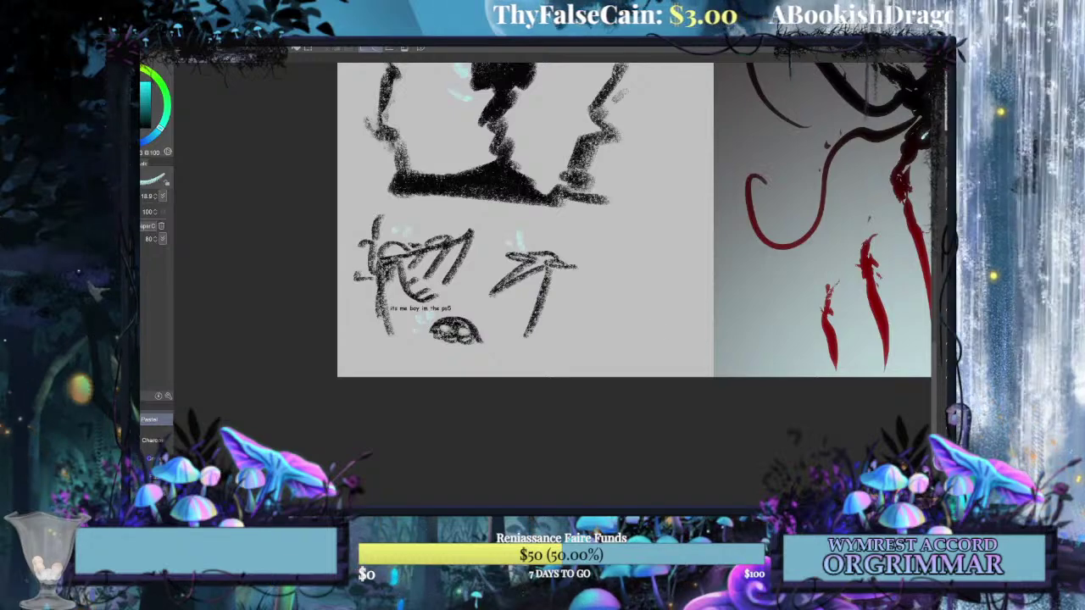
{"action": "mouse_move", "coordinate": [526, 255]}
{"action": "left_mouse_down"}
{"action": "mouse_move", "coordinate": [564, 348]}
{"action": "mouse_move", "coordinate": [517, 367]}
{"action": "left_mouse_up"}
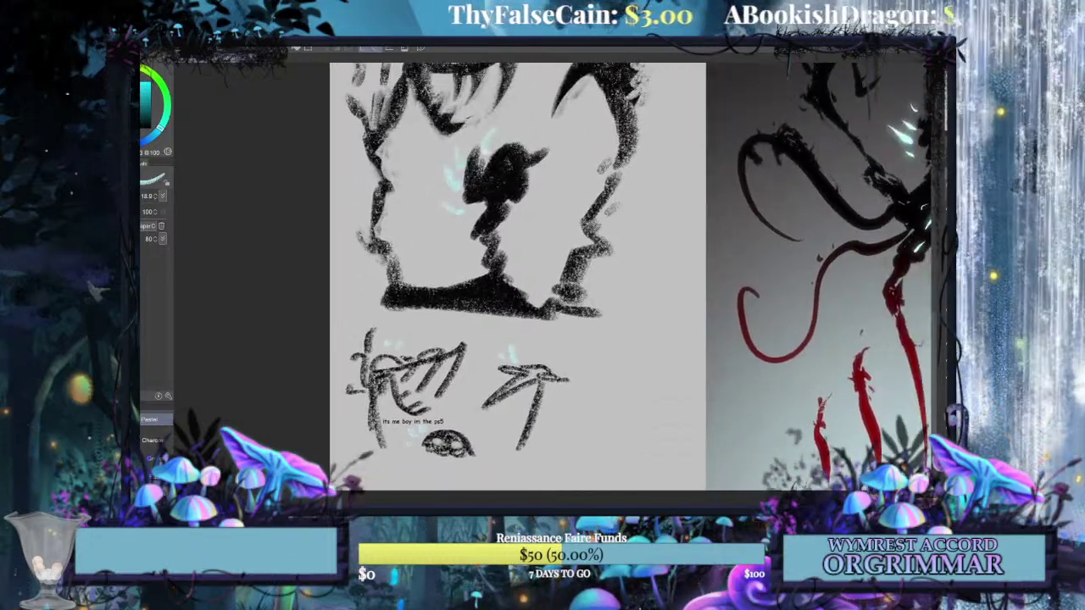
Add a three-line black caption reading REQUEST, ART: with the artist's name, and CHARACTER: with the character's name over the joke doodle.
{"action": "key", "text": "x"}
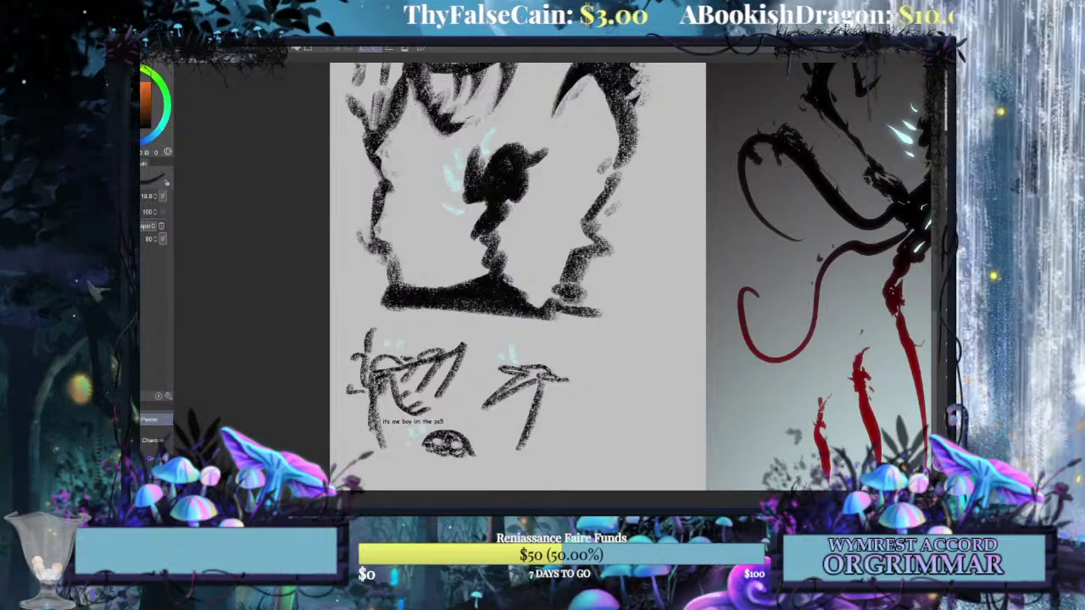
{"action": "key", "text": "t"}
{"action": "key", "text": "x"}
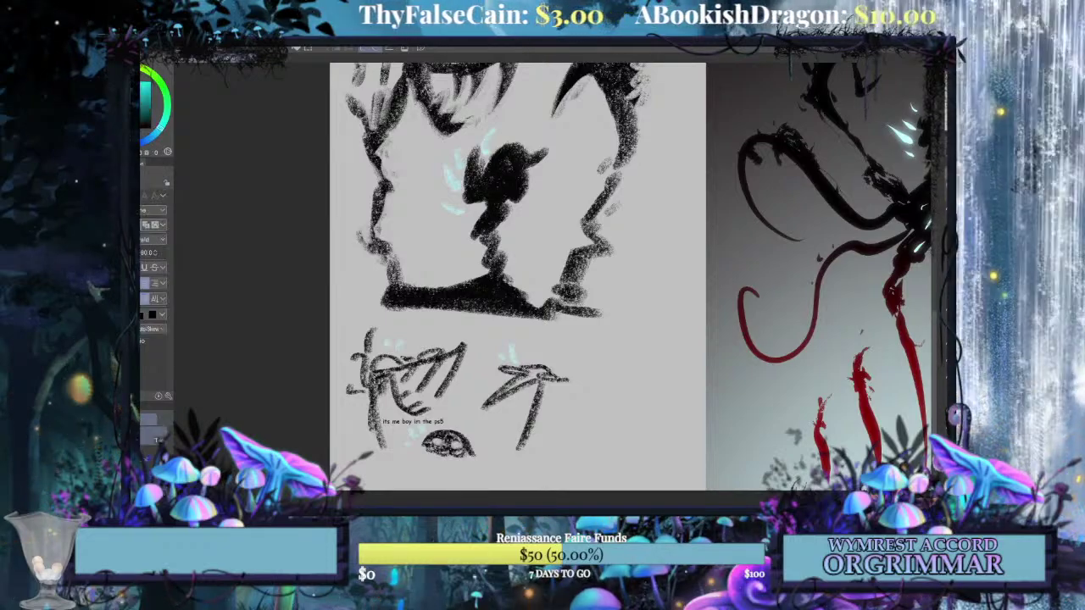
{"action": "left_click", "coordinate": [456, 313]}
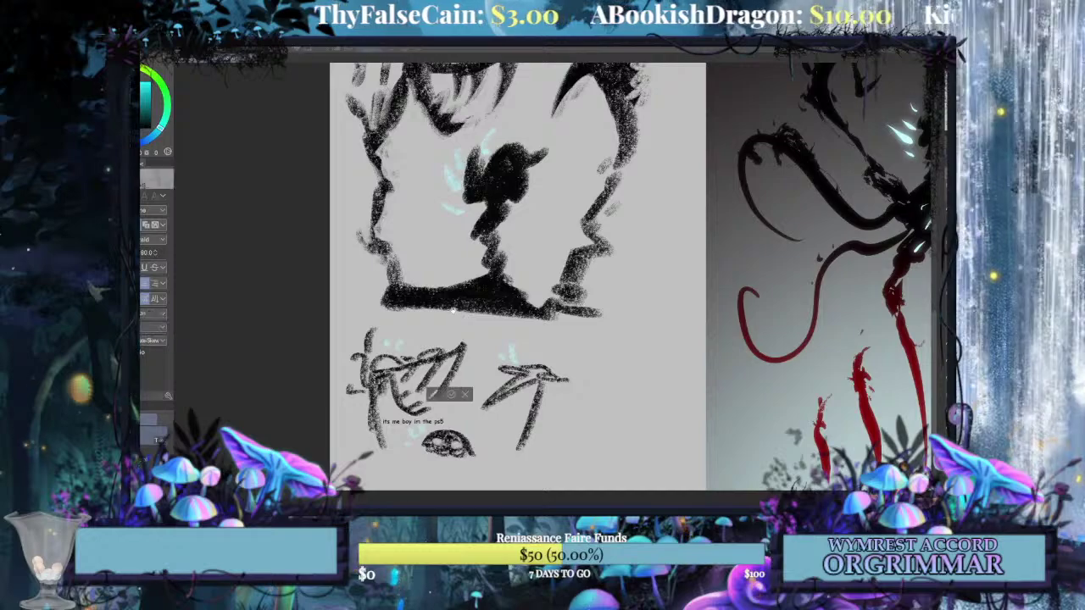
{"action": "type", "text": "REQUEST"}
{"action": "key", "text": "Return"}
{"action": "type", "text": "ART: Draganora"}
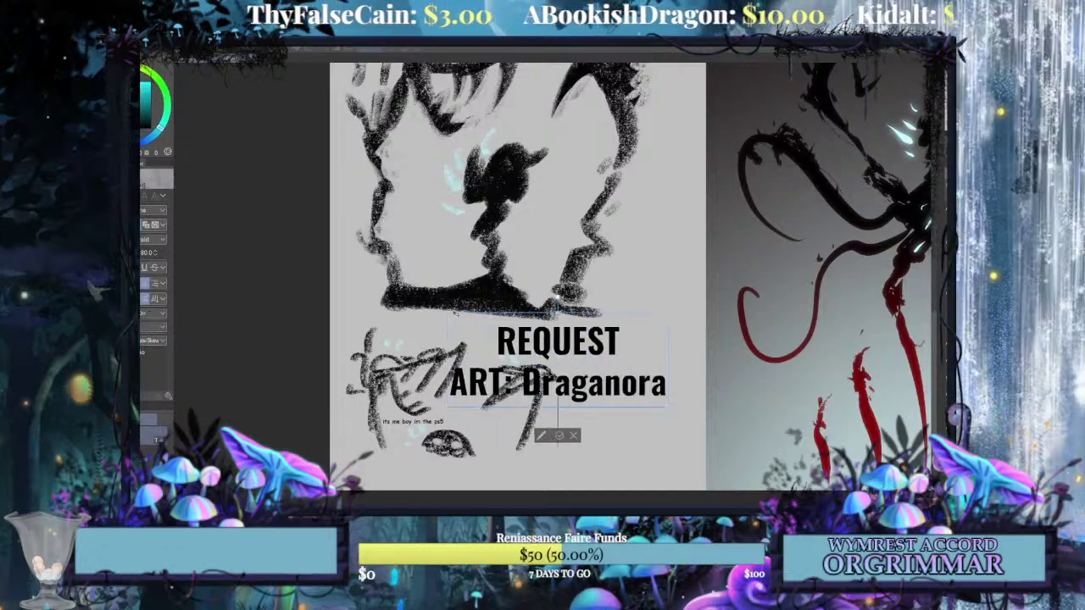
{"action": "key", "text": "Return"}
{"action": "type", "text": "CHARACTER:"}
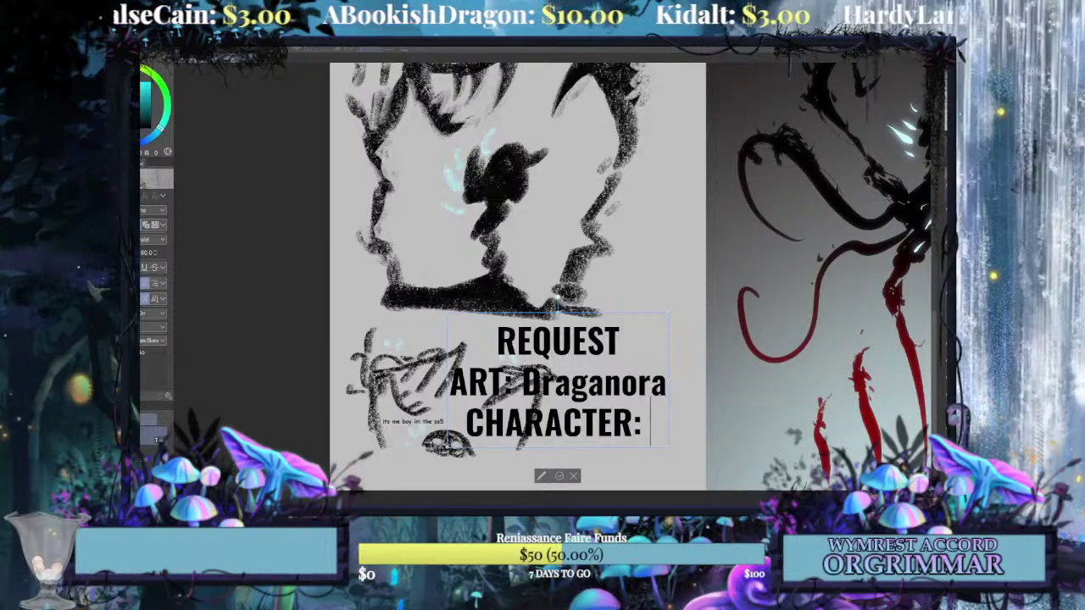
{"action": "type", "text": "CaeliGlori"}
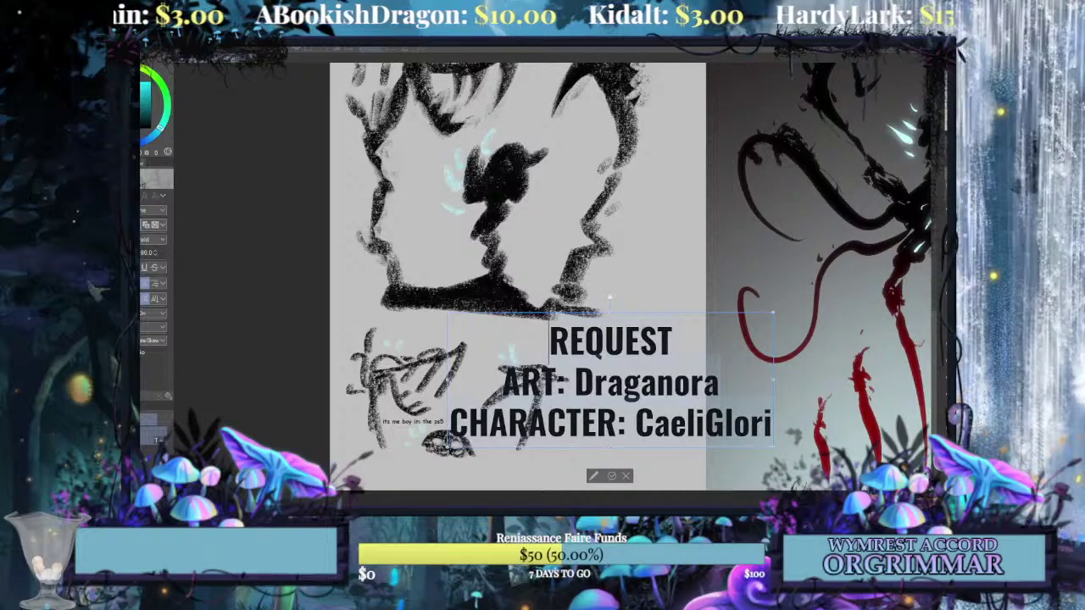
Remove the caption's bold, set its size to 20 and move it inside the shadow creature's outline, just above its base.
{"action": "key", "text": "ctrl+b"}
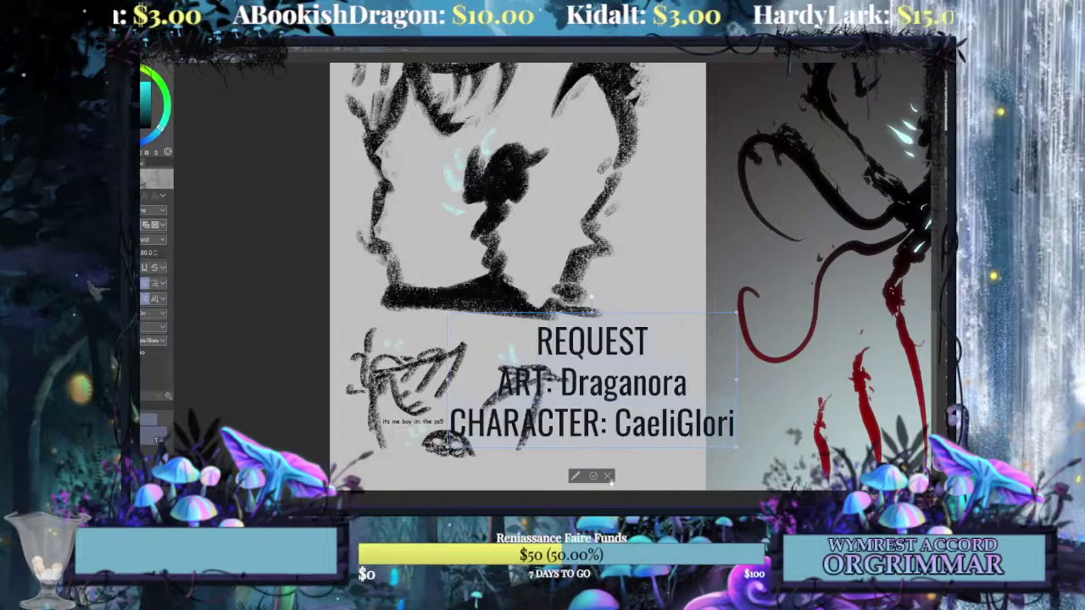
{"action": "left_click", "coordinate": [538, 343]}
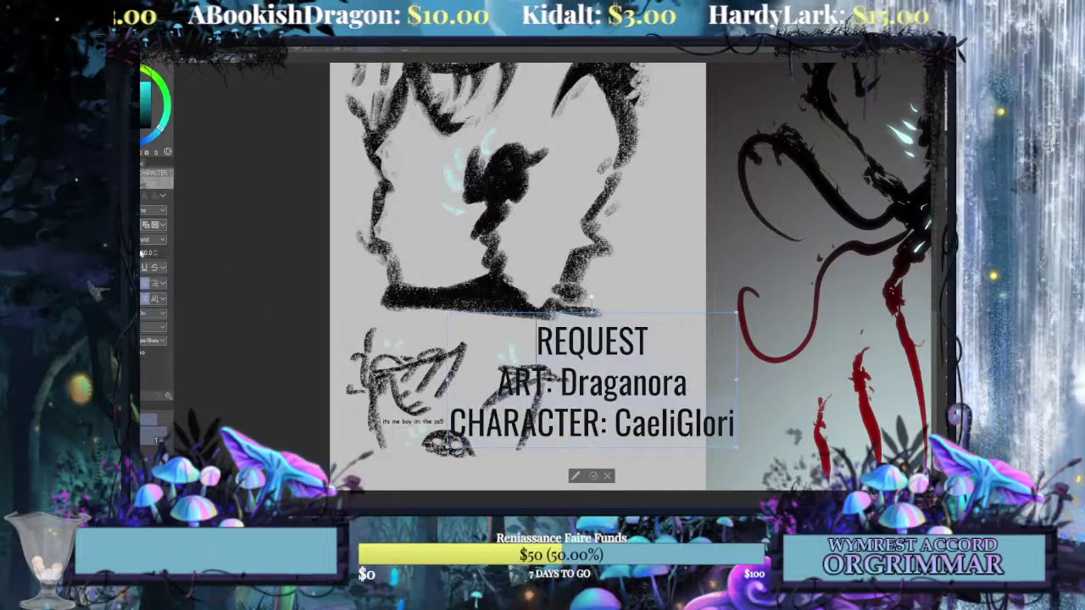
{"action": "type", "text": "20"}
{"action": "key", "text": "Return"}
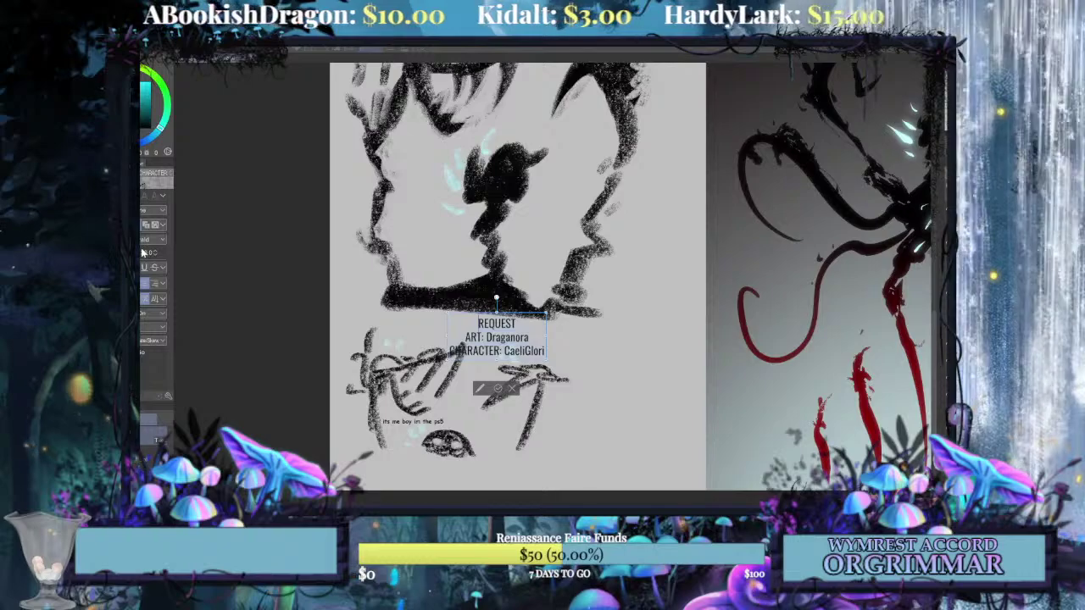
{"action": "left_click", "coordinate": [498, 390]}
{"action": "mouse_move", "coordinate": [497, 337]}
{"action": "left_mouse_down"}
{"action": "mouse_move", "coordinate": [572, 338]}
{"action": "mouse_move", "coordinate": [438, 252]}
{"action": "mouse_move", "coordinate": [477, 239]}
{"action": "mouse_move", "coordinate": [454, 239]}
{"action": "left_mouse_up"}
{"action": "scroll", "coordinate": [144, 253], "scroll_direction": "down", "scroll_amount": 1}
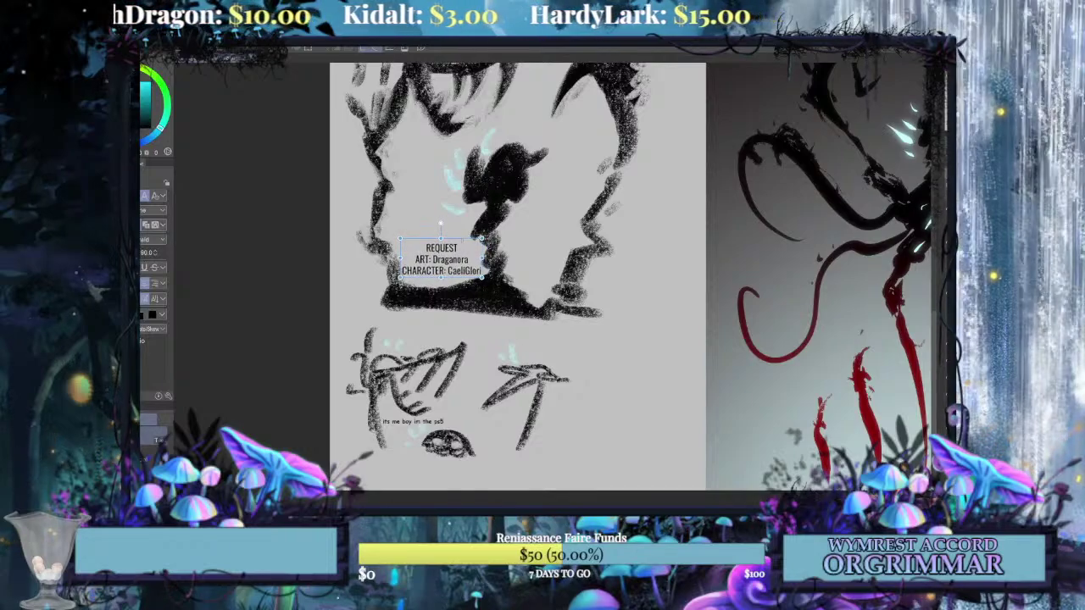
Delete the dark reference picture of the creature from the middle of the canvas.
{"action": "key", "text": "ctrl+0"}
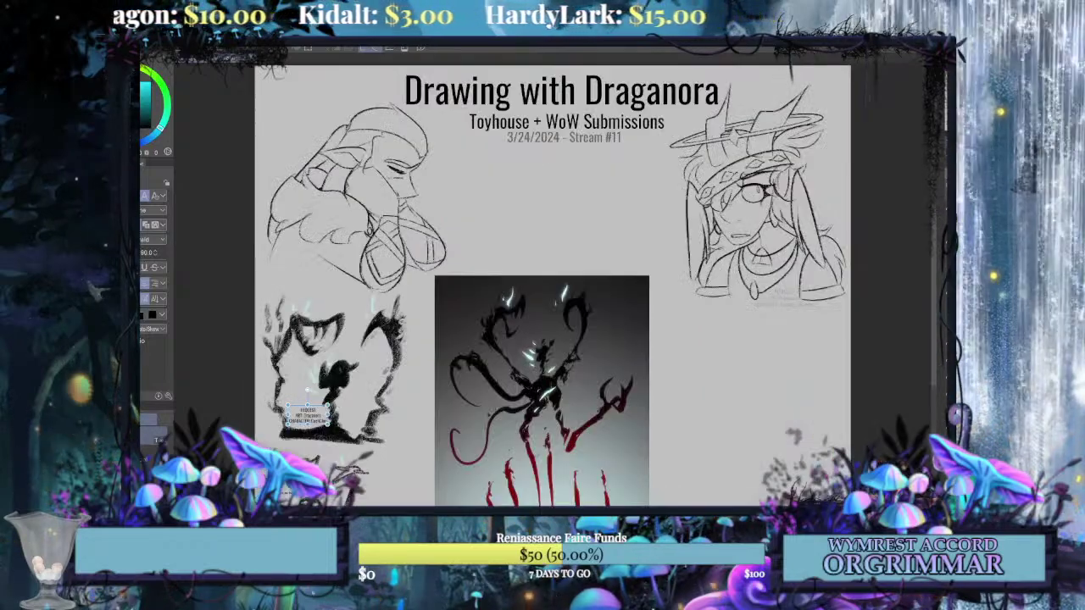
{"action": "left_click", "coordinate": [289, 492], "text": "shift"}
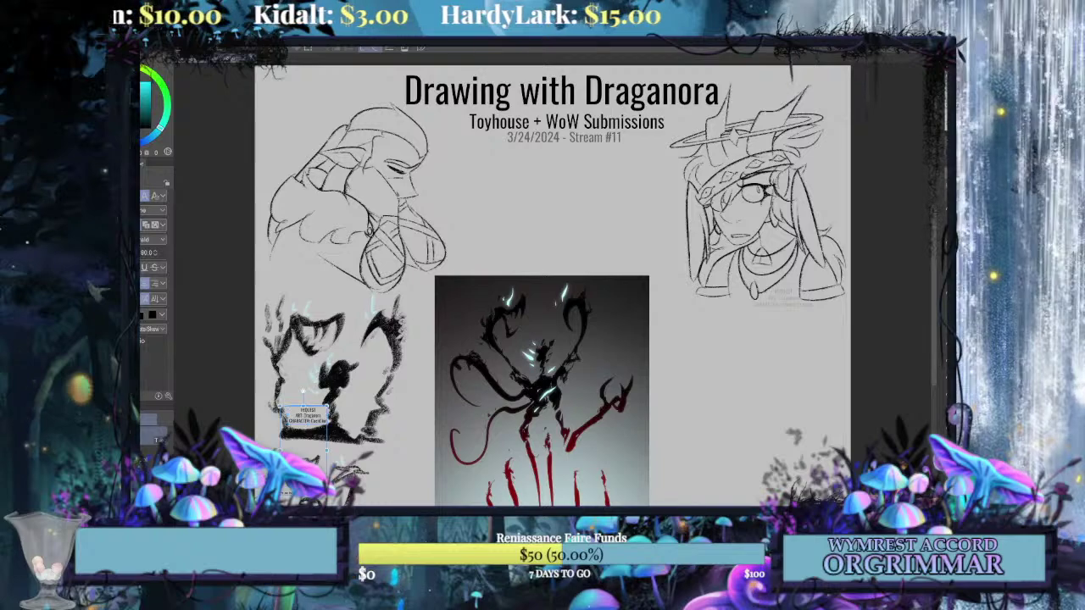
{"action": "key", "text": "Escape"}
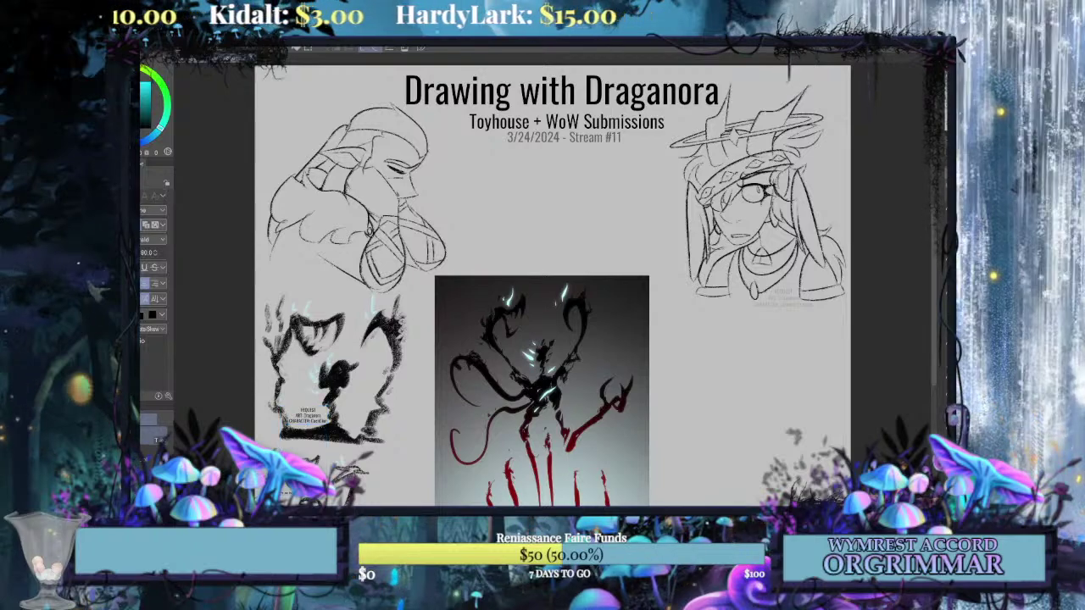
{"action": "key", "text": "Delete"}
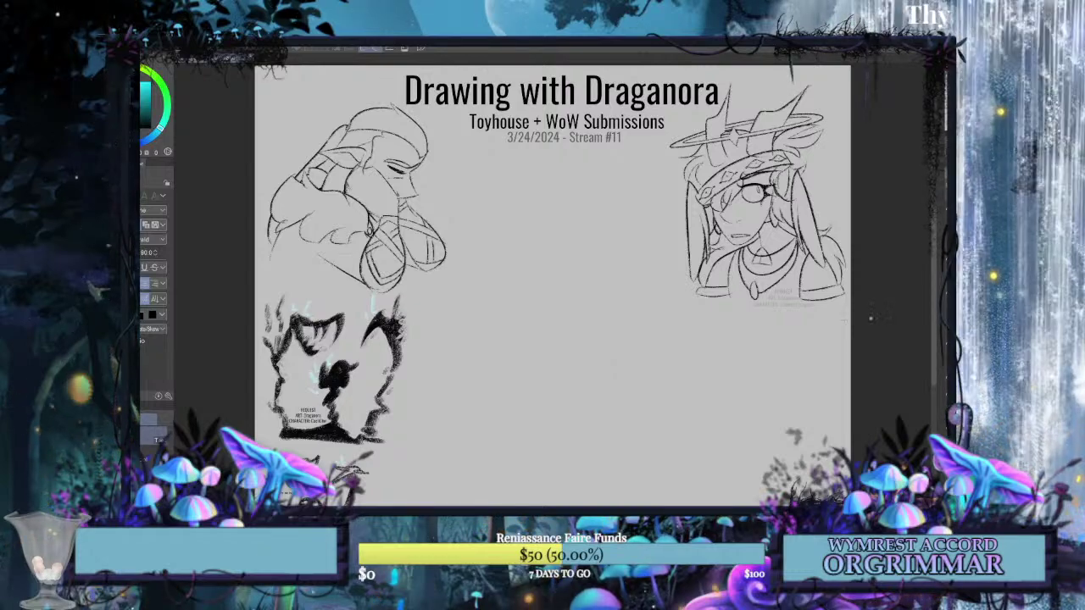
Fade the "its me boy im the ps5" text above the small doodle's head to grey.
{"action": "scroll", "coordinate": [456, 333], "scroll_direction": "up", "scroll_amount": 3}
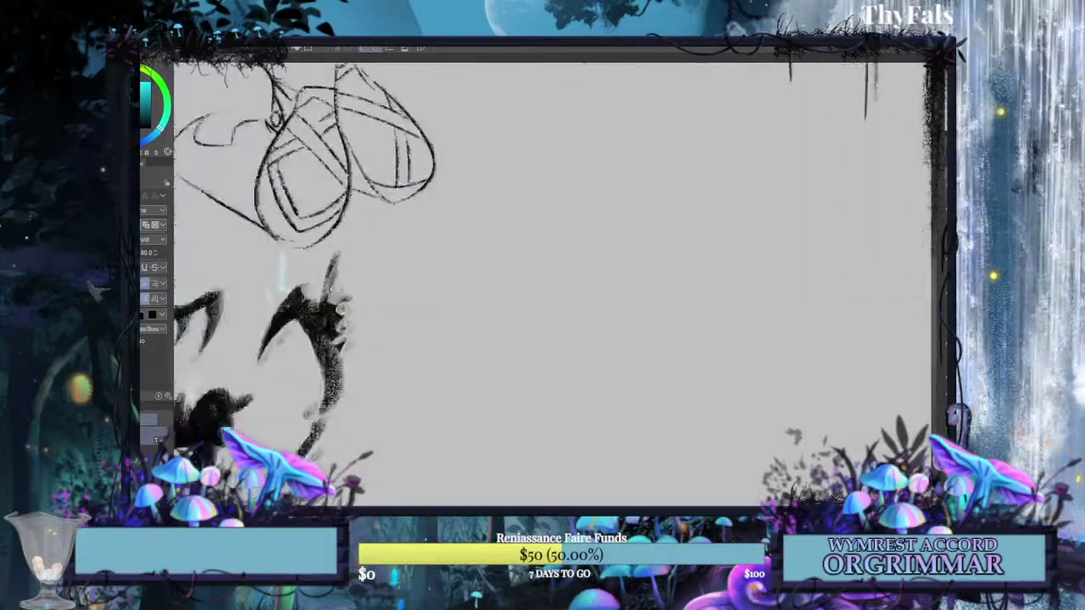
{"action": "left_click_drag", "start_coordinate": [296, 505], "coordinate": [640, 247]}
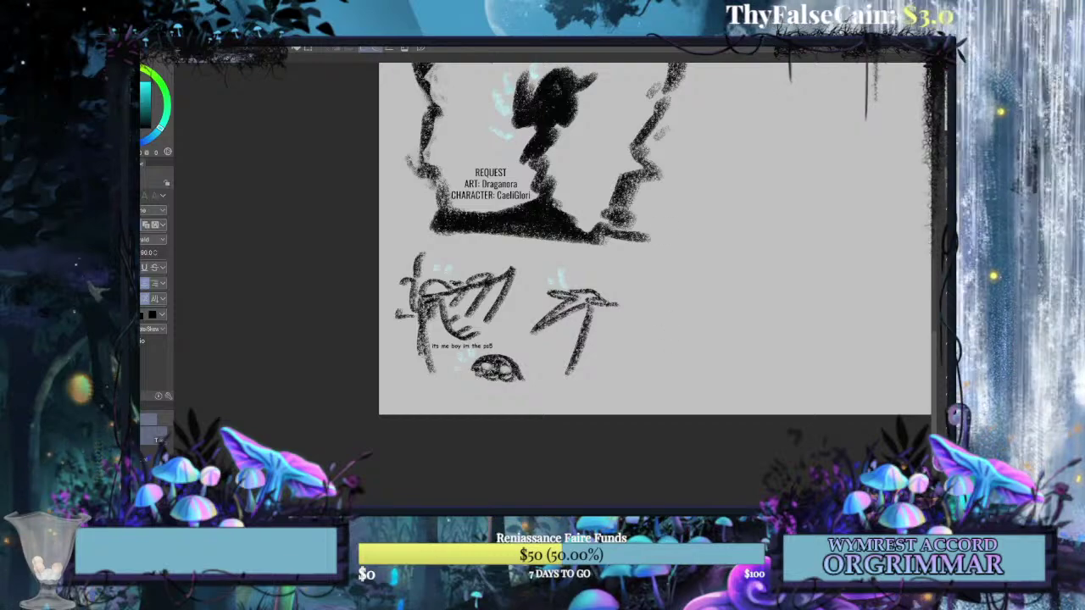
{"action": "key", "text": "ctrl+0"}
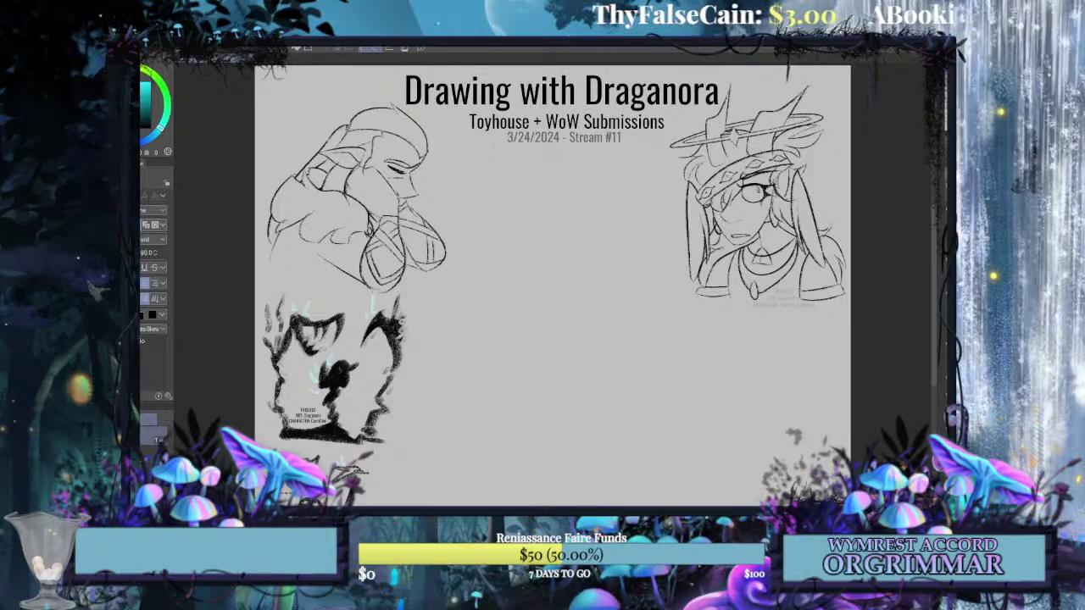
{"action": "key", "text": "t"}
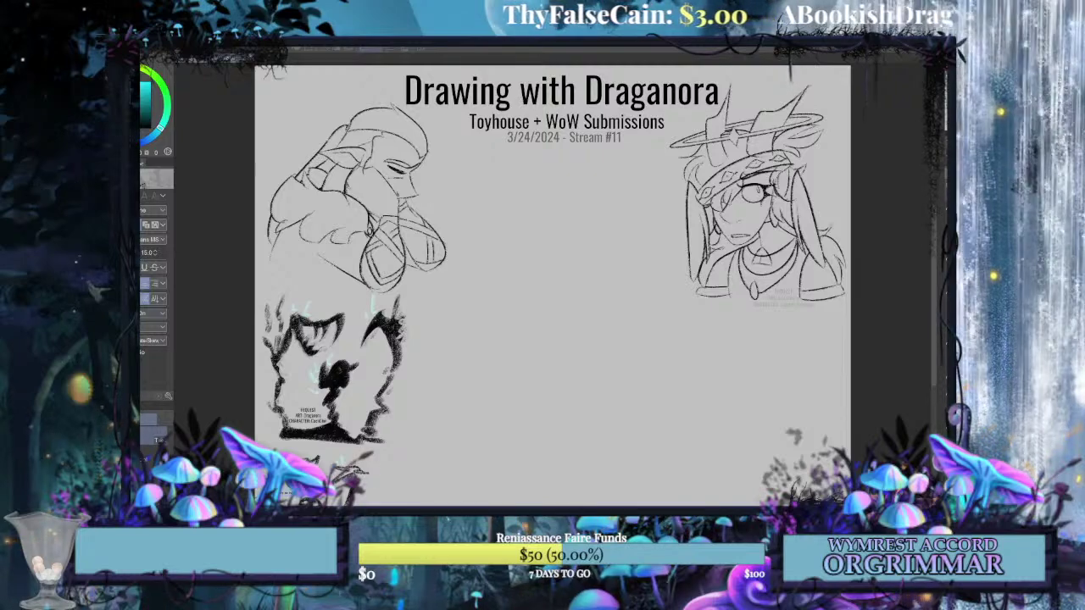
{"action": "key", "text": "o"}
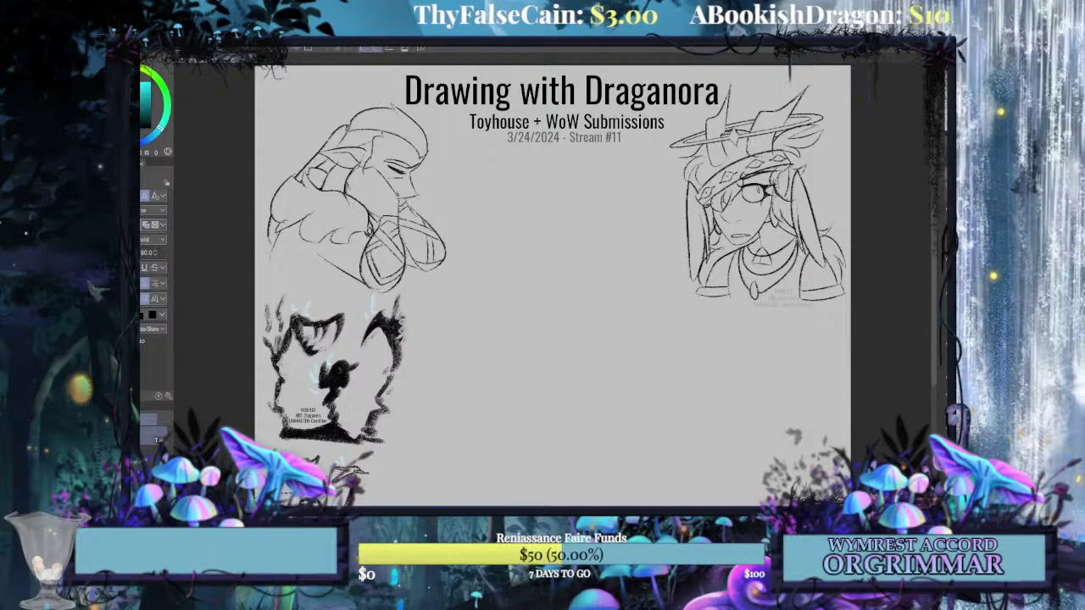
{"action": "scroll", "coordinate": [551, 297], "scroll_direction": "up", "scroll_amount": 8}
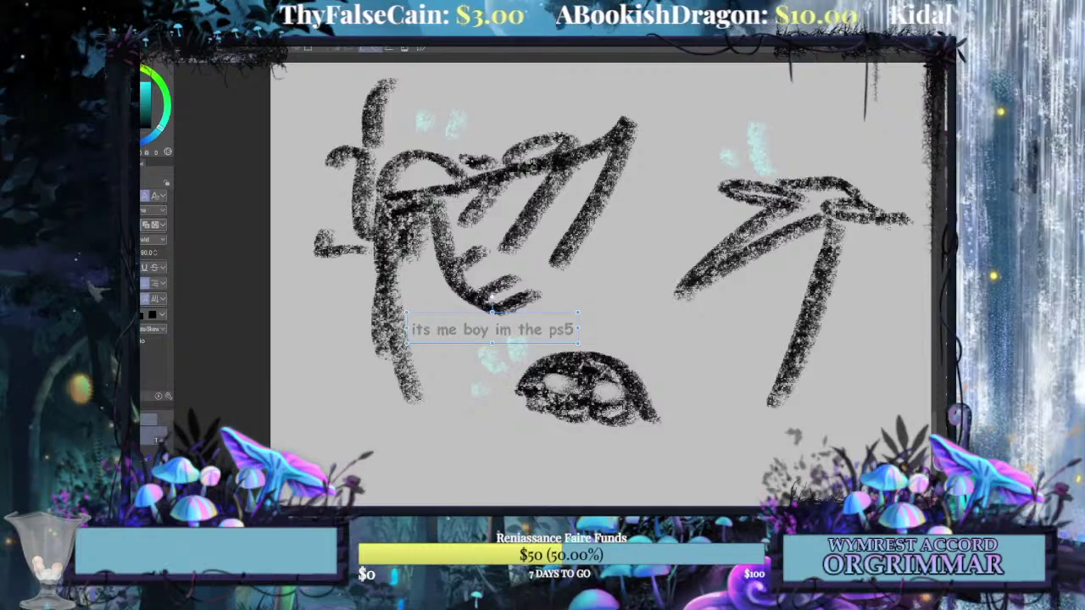
{"action": "left_click", "coordinate": [405, 329]}
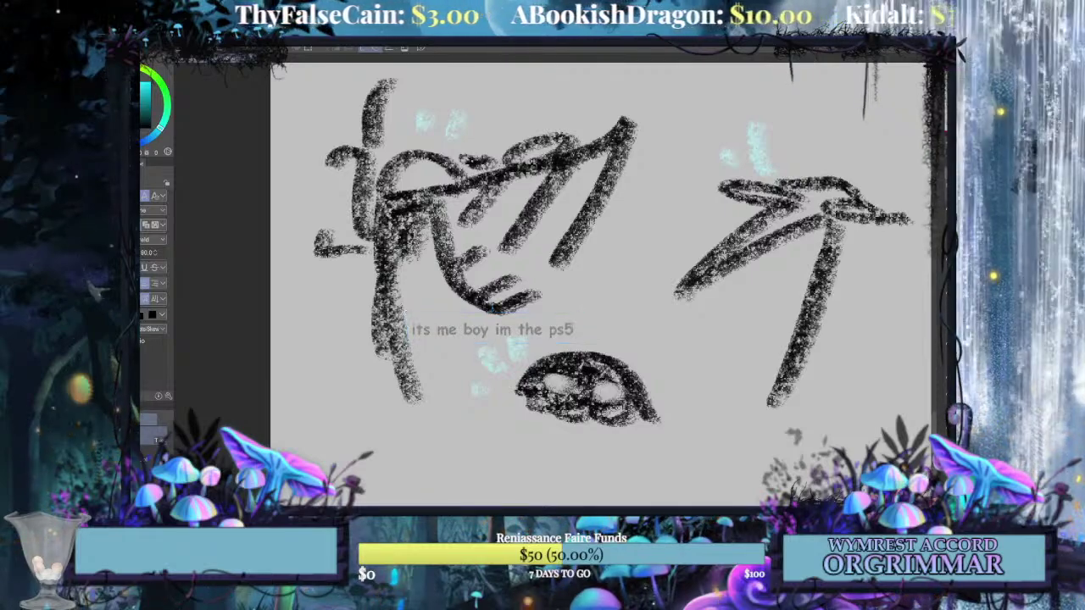
{"action": "key", "text": "p"}
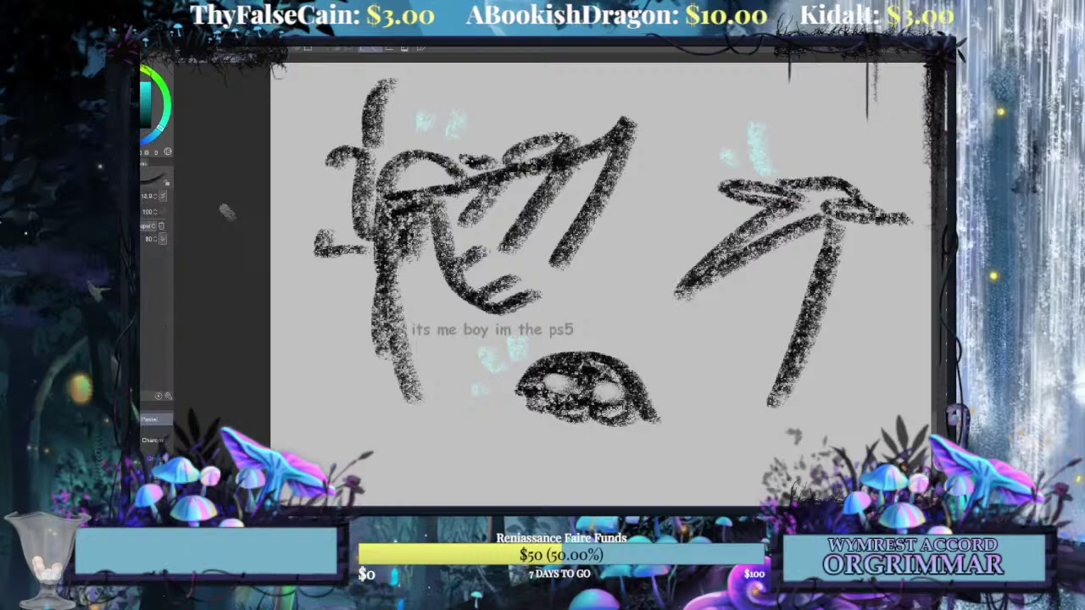
{"action": "left_click", "coordinate": [154, 194]}
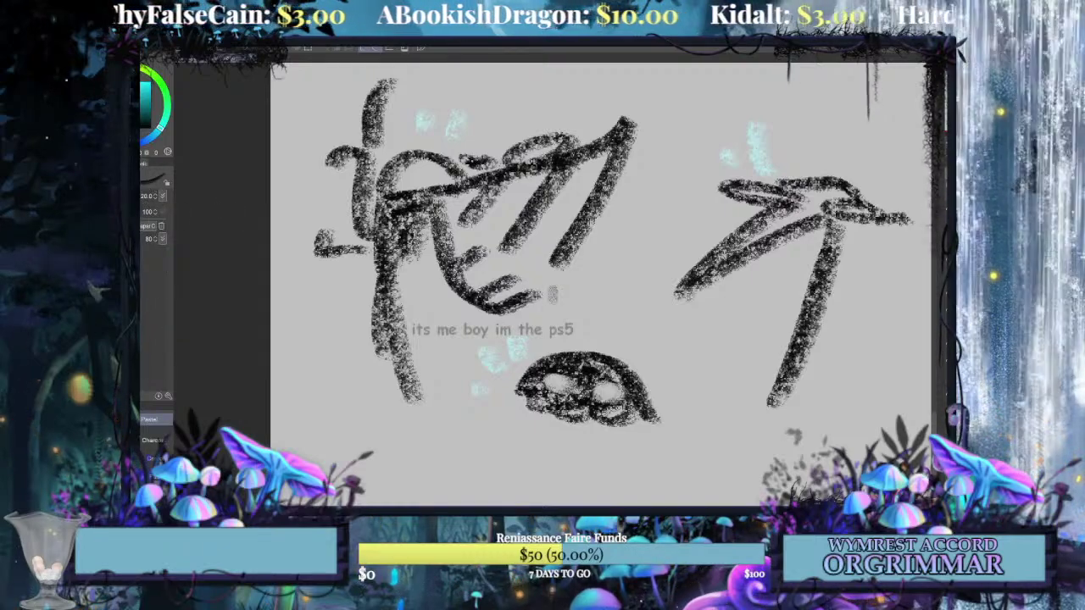
{"action": "mouse_move", "coordinate": [856, 212]}
{"action": "left_mouse_down"}
{"action": "mouse_move", "coordinate": [472, 415]}
{"action": "mouse_move", "coordinate": [206, 294]}
{"action": "mouse_move", "coordinate": [317, 311]}
{"action": "left_mouse_up"}
{"action": "key", "text": "ctrl+minus"}
{"action": "key", "text": "ctrl+minus"}
{"action": "key", "text": "ctrl+minus"}
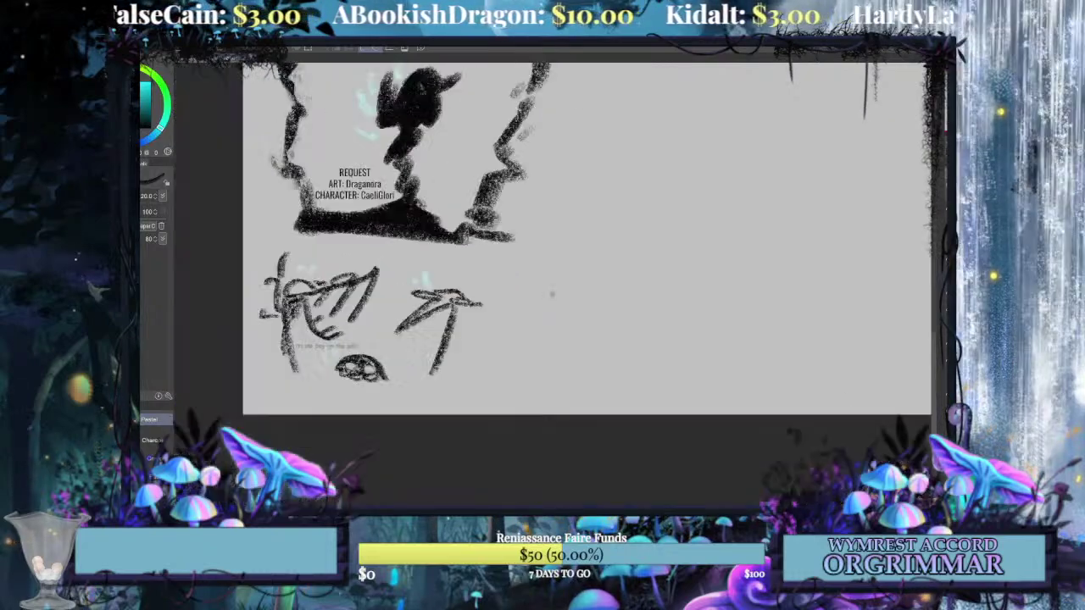
{"action": "mouse_move", "coordinate": [494, 280]}
{"action": "left_mouse_down"}
{"action": "mouse_move", "coordinate": [373, 293]}
{"action": "mouse_move", "coordinate": [393, 273]}
{"action": "left_mouse_up"}
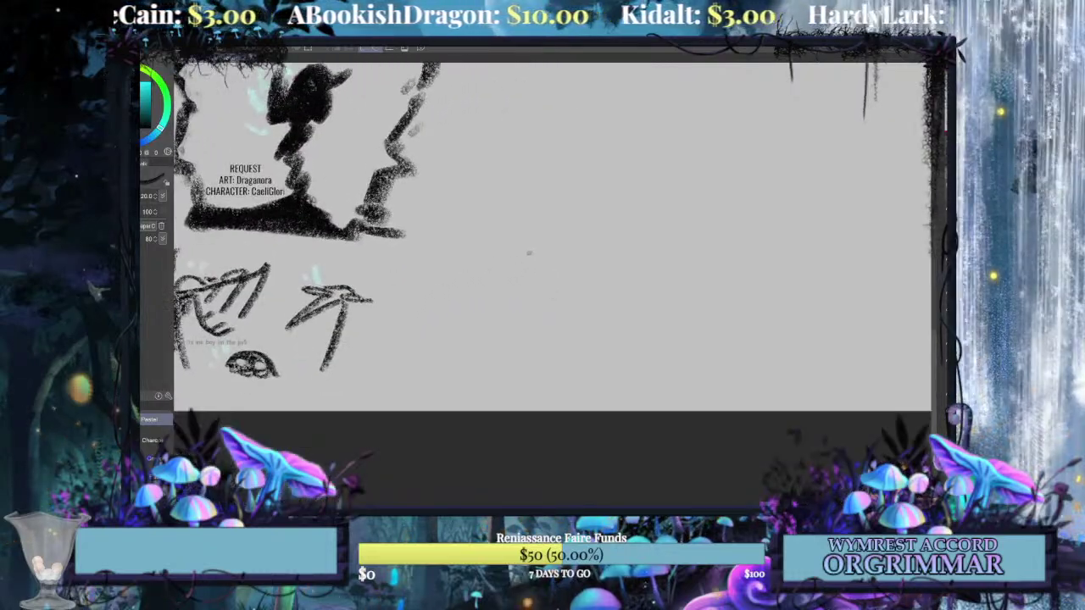
{"action": "left_click_drag", "start_coordinate": [463, 346], "coordinate": [599, 350]}
{"action": "key", "text": "ctrl+z"}
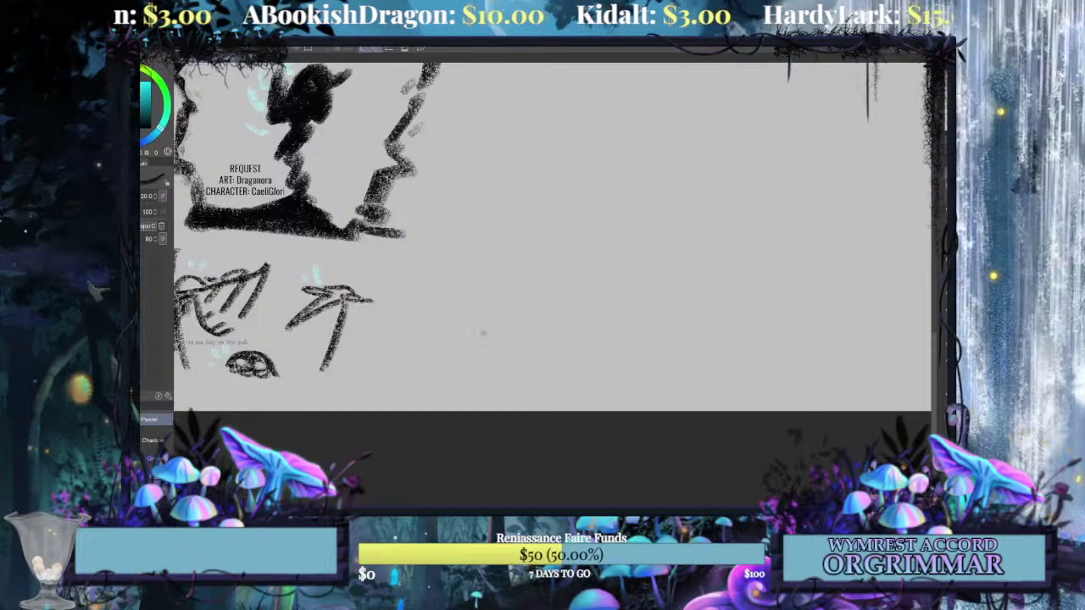
{"action": "left_click_drag", "start_coordinate": [483, 331], "coordinate": [489, 334]}
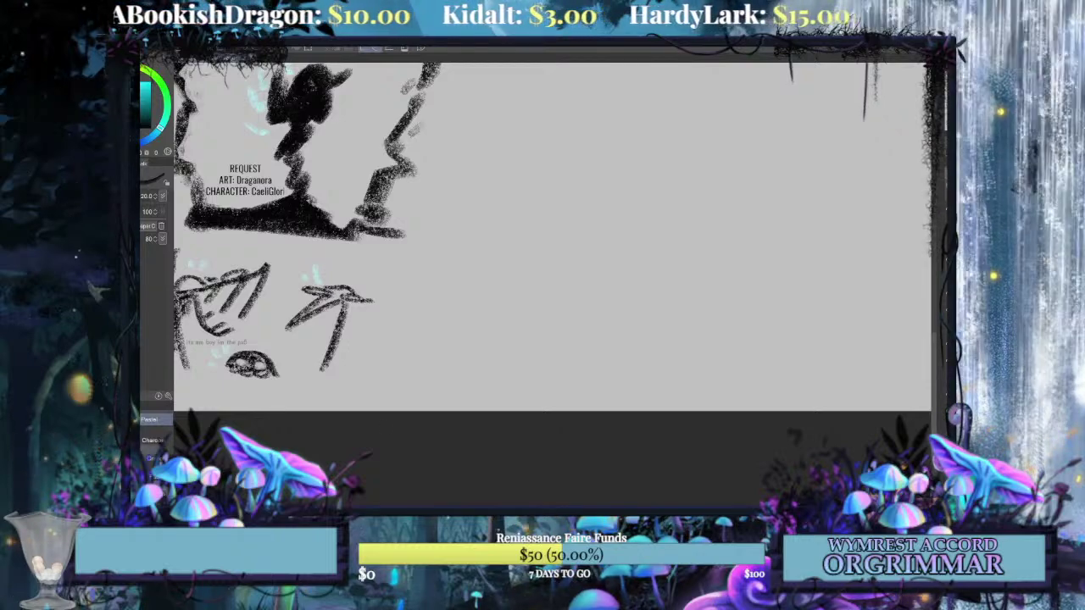
Sketch a simple face with two oval eyes, a pointed nose and an oval mouth beside the joke doodle, using a size 8 brush.
{"action": "left_click", "coordinate": [153, 438]}
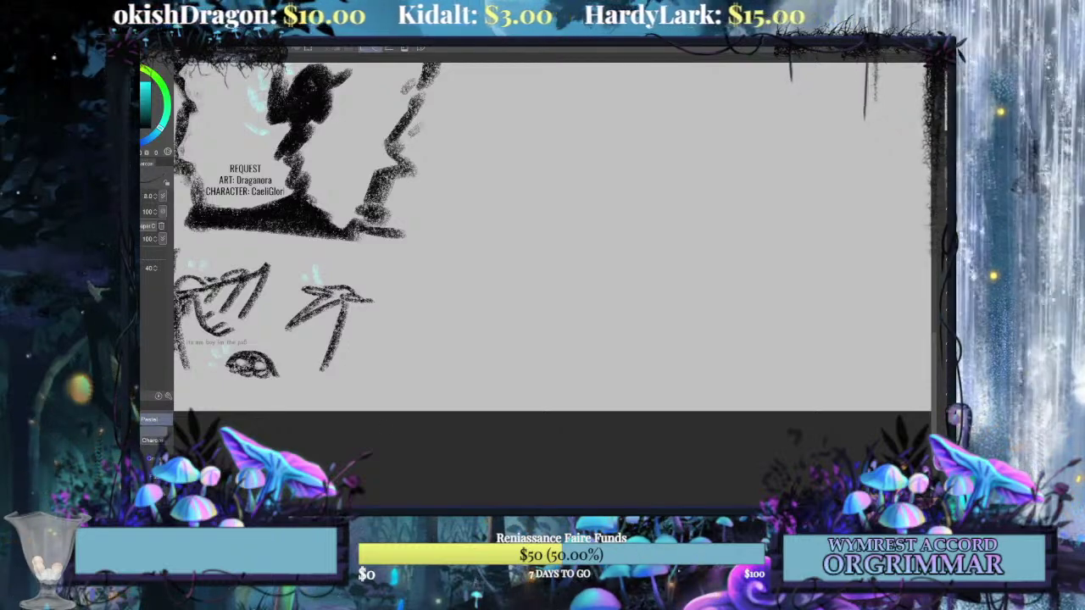
{"action": "mouse_move", "coordinate": [509, 282]}
{"action": "left_mouse_down"}
{"action": "mouse_move", "coordinate": [505, 321]}
{"action": "mouse_move", "coordinate": [504, 311]}
{"action": "left_mouse_up"}
{"action": "key", "text": "ctrl+z"}
{"action": "key", "text": "ctrl+z"}
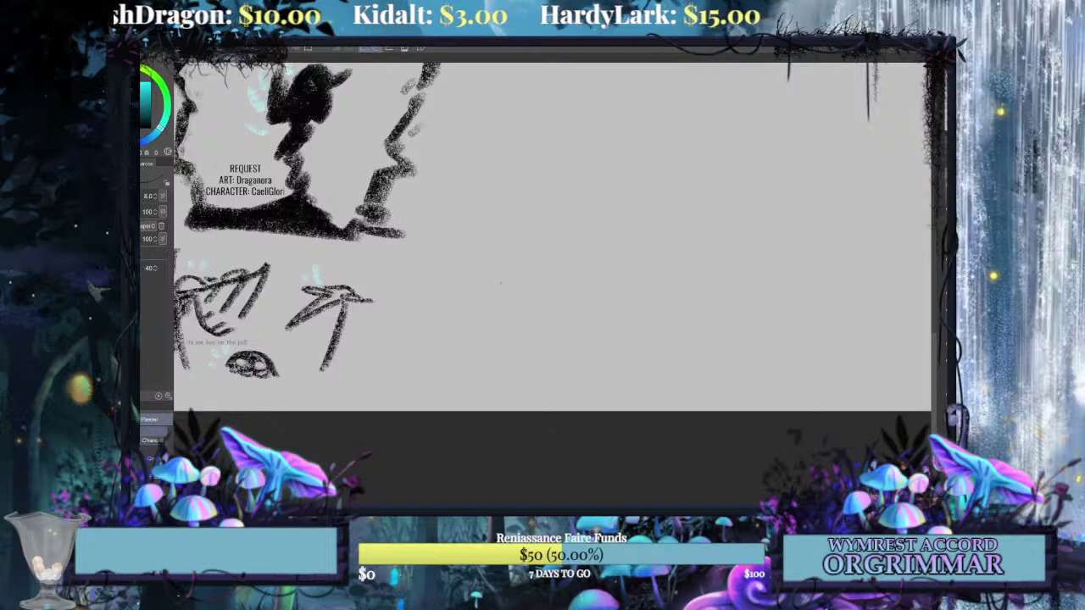
{"action": "mouse_move", "coordinate": [522, 292]}
{"action": "left_mouse_down"}
{"action": "mouse_move", "coordinate": [533, 285]}
{"action": "mouse_move", "coordinate": [519, 308]}
{"action": "mouse_move", "coordinate": [486, 315]}
{"action": "mouse_move", "coordinate": [479, 336]}
{"action": "left_mouse_up"}
{"action": "key", "text": "ctrl+z"}
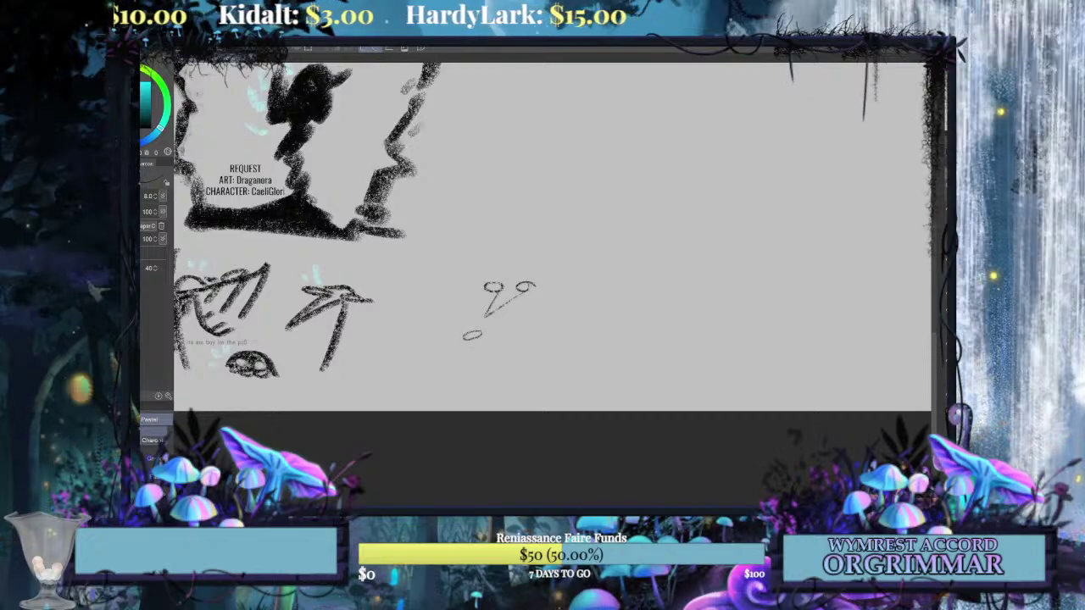
Sketch a second small face beside the first with two slanted oval eyes, a zigzag nose and a narrow oval mouth.
{"action": "mouse_move", "coordinate": [552, 322]}
{"action": "left_mouse_down"}
{"action": "mouse_move", "coordinate": [552, 291]}
{"action": "mouse_move", "coordinate": [542, 299]}
{"action": "mouse_move", "coordinate": [580, 295]}
{"action": "left_mouse_up"}
{"action": "key", "text": "ctrl+z"}
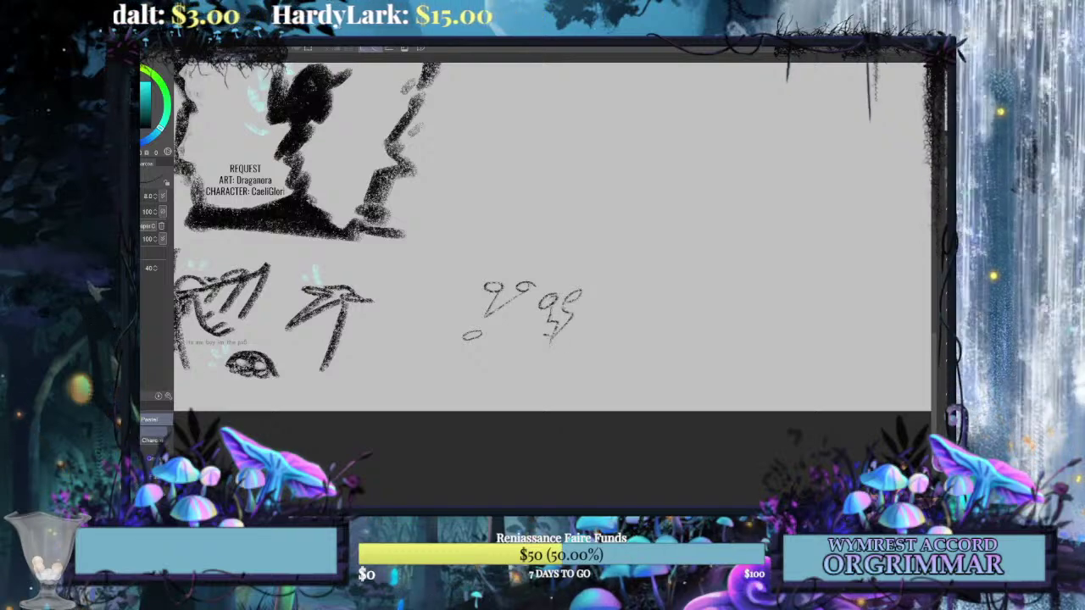
{"action": "left_click_drag", "start_coordinate": [542, 337], "coordinate": [560, 336]}
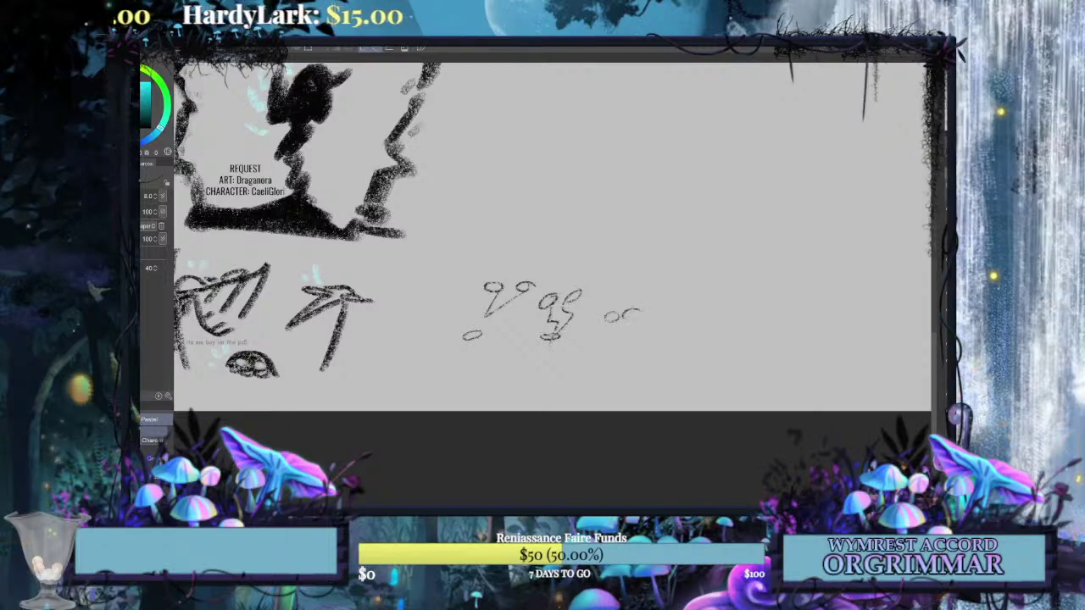
Sketch a third face with a nose pointing left and a fourth, flattened face with a long nose pointing right beside it.
{"action": "mouse_move", "coordinate": [626, 314]}
{"action": "left_mouse_down"}
{"action": "mouse_move", "coordinate": [639, 313]}
{"action": "mouse_move", "coordinate": [567, 340]}
{"action": "mouse_move", "coordinate": [617, 322]}
{"action": "left_mouse_up"}
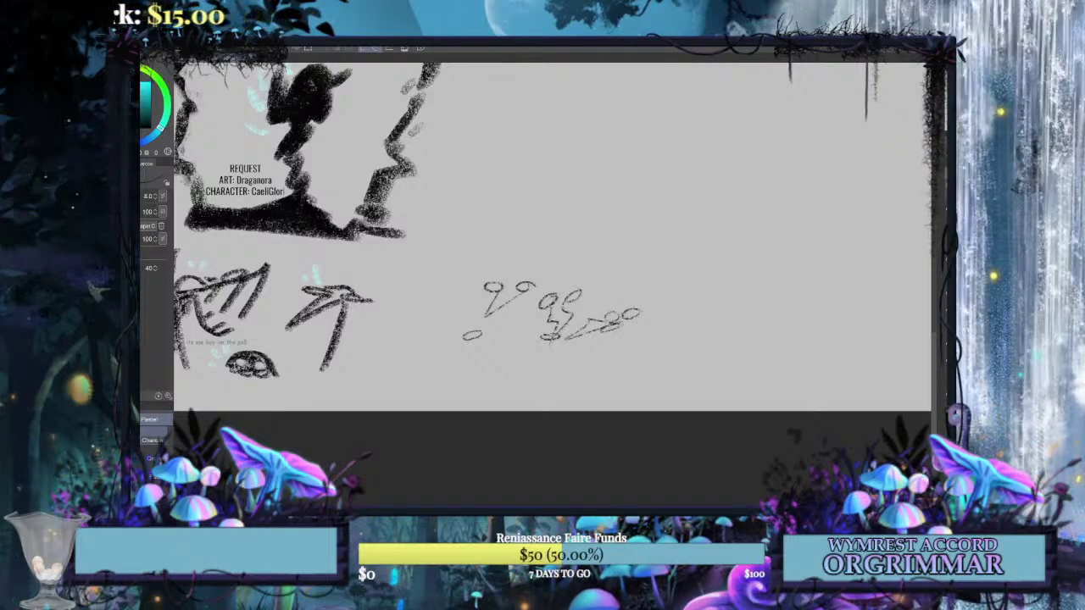
{"action": "left_click_drag", "start_coordinate": [654, 313], "coordinate": [702, 310]}
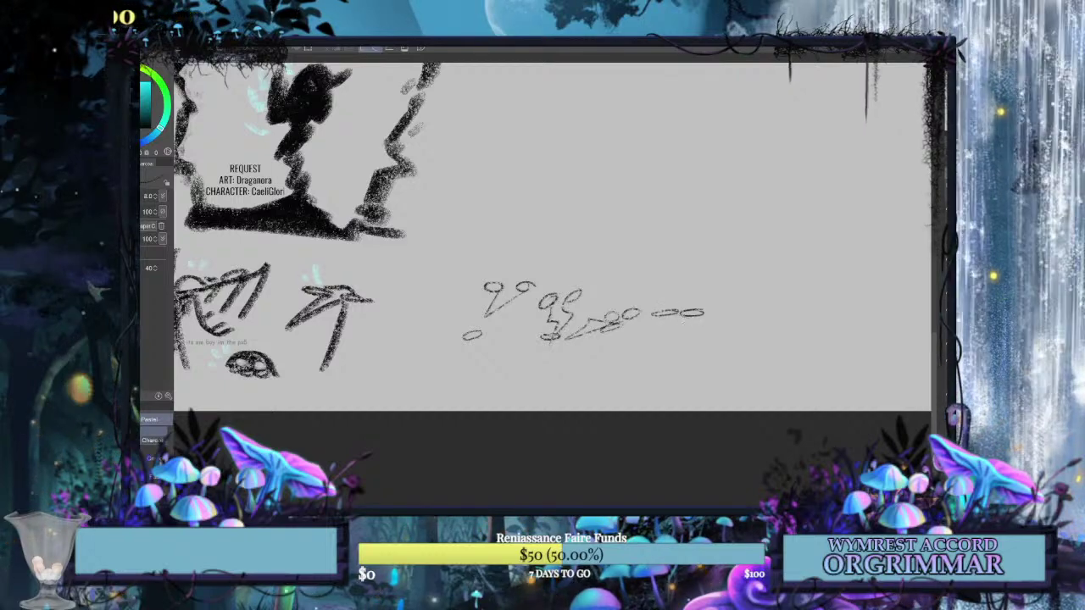
{"action": "left_click_drag", "start_coordinate": [689, 313], "coordinate": [661, 325]}
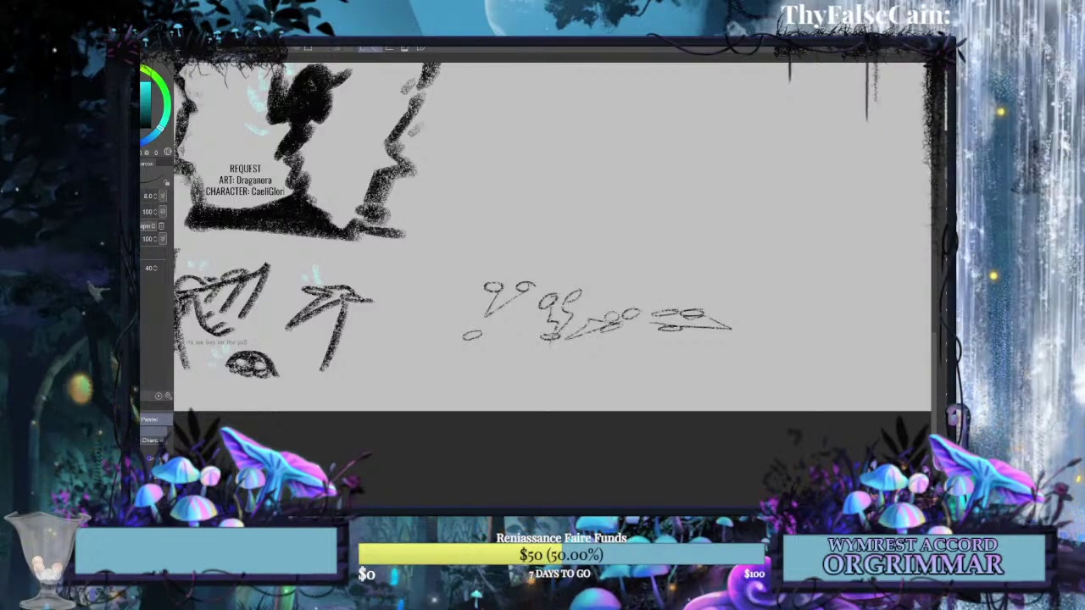
Select the row of four small faces and move it down and left, closer to the bird-headed doodle.
{"action": "key", "text": "m"}
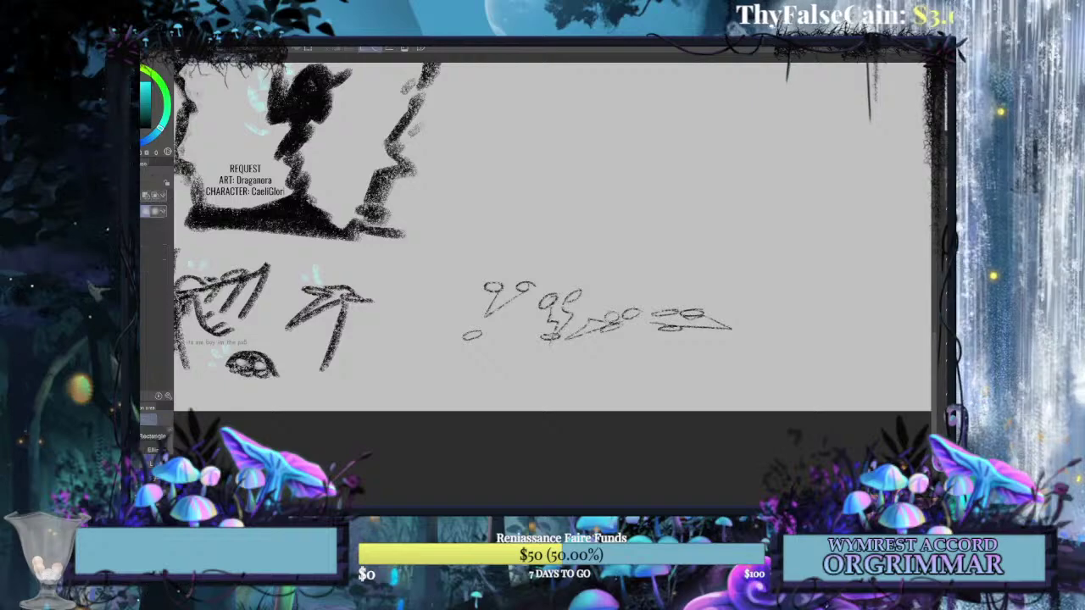
{"action": "left_click_drag", "start_coordinate": [794, 278], "coordinate": [566, 238]}
{"action": "key", "text": "ctrl+t"}
{"action": "mouse_move", "coordinate": [717, 324]}
{"action": "left_mouse_down"}
{"action": "mouse_move", "coordinate": [606, 358]}
{"action": "mouse_move", "coordinate": [587, 389]}
{"action": "left_mouse_up"}
{"action": "left_click_drag", "start_coordinate": [740, 356], "coordinate": [740, 359]}
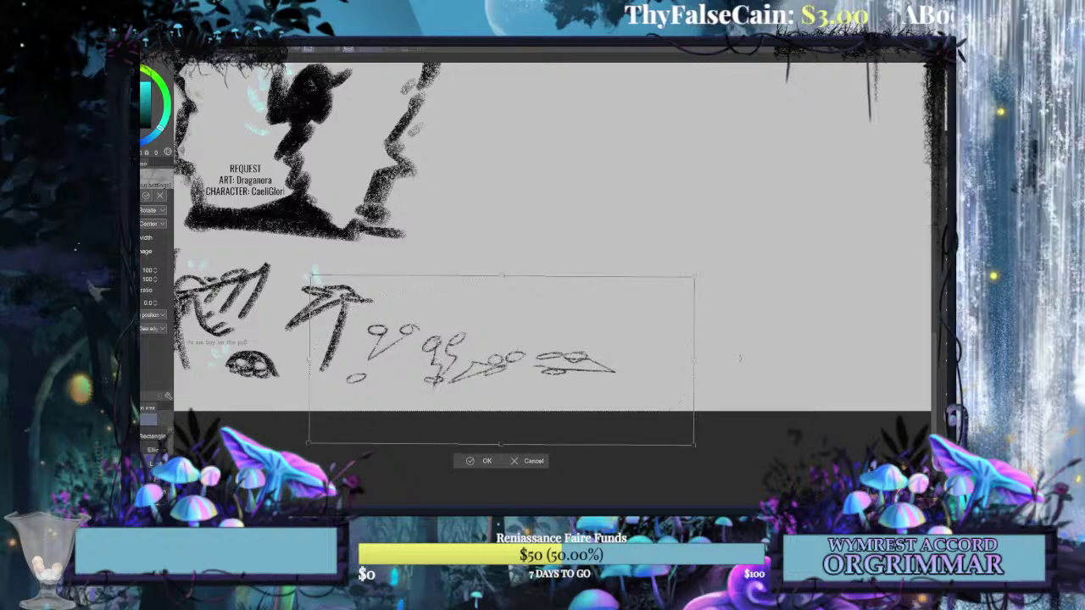
{"action": "left_click", "coordinate": [483, 460]}
Sketch a fifth face after the flattened one, with slanted eyes and a pointed nose set far up and away from its oval mouth.
{"action": "key", "text": "p"}
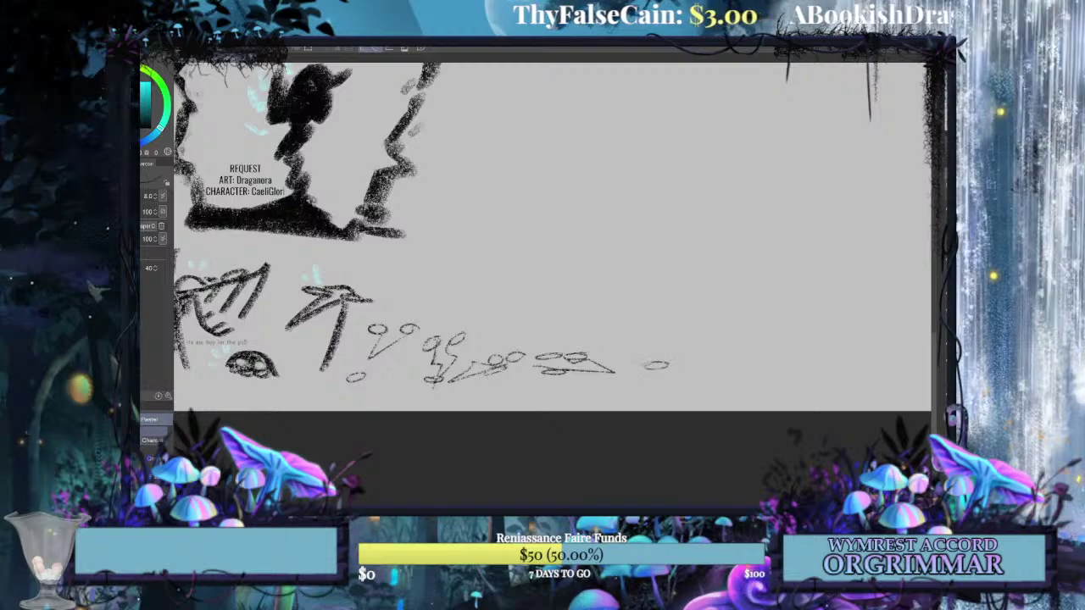
{"action": "mouse_move", "coordinate": [665, 335]}
{"action": "left_mouse_down"}
{"action": "mouse_move", "coordinate": [727, 305]}
{"action": "mouse_move", "coordinate": [693, 319]}
{"action": "left_mouse_up"}
{"action": "key", "text": "ctrl+z"}
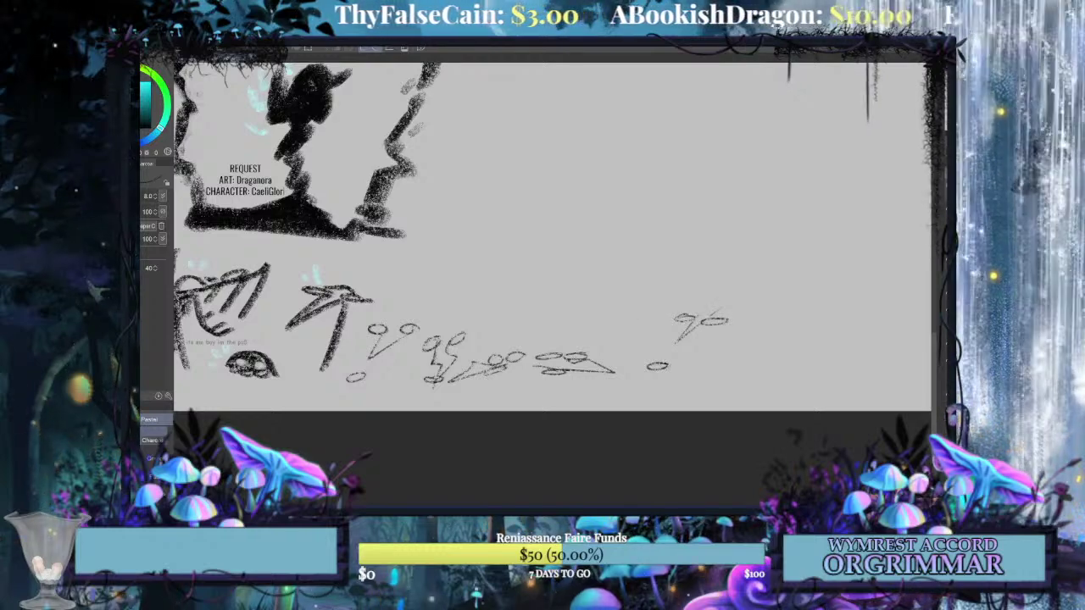
Add the text "chimkn nmgt" just below the fifth face's eyes.
{"action": "mouse_move", "coordinate": [644, 288]}
{"action": "left_mouse_down"}
{"action": "mouse_move", "coordinate": [627, 329]}
{"action": "mouse_move", "coordinate": [629, 284]}
{"action": "left_mouse_up"}
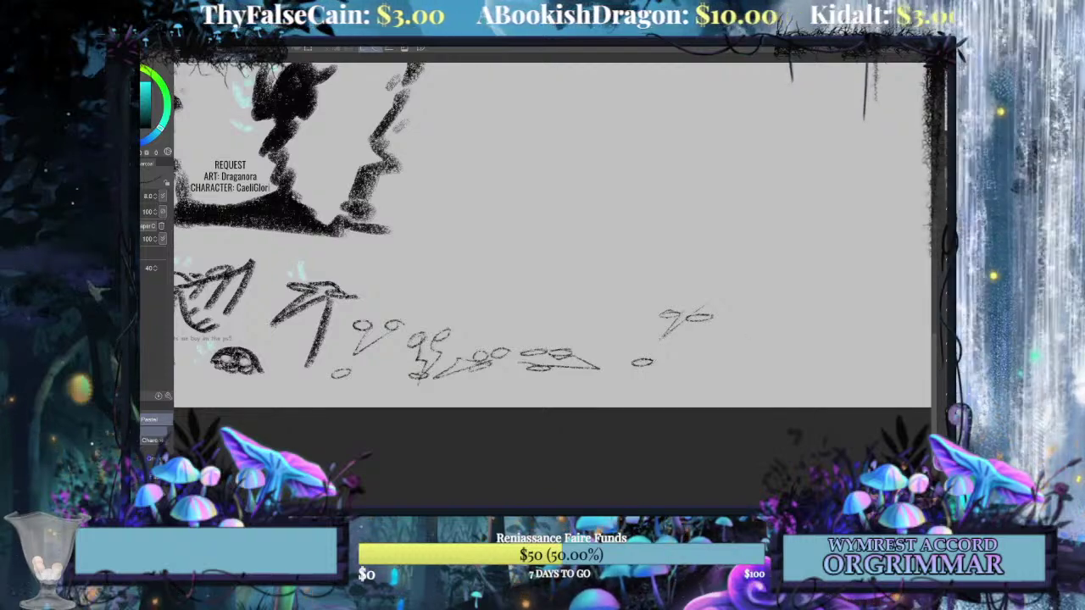
{"action": "key", "text": "t"}
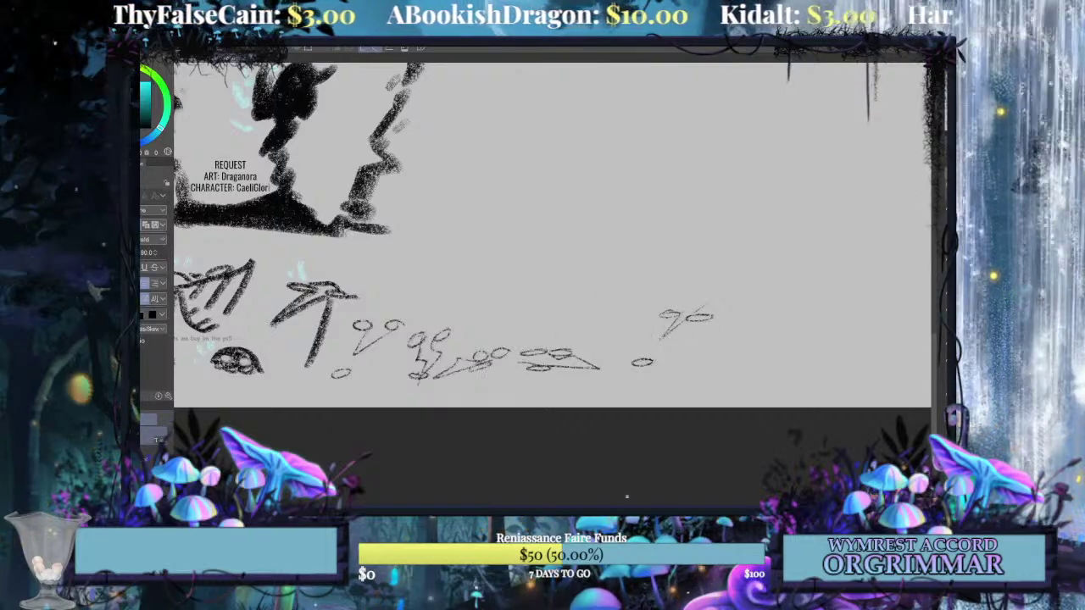
{"action": "left_click", "coordinate": [687, 329]}
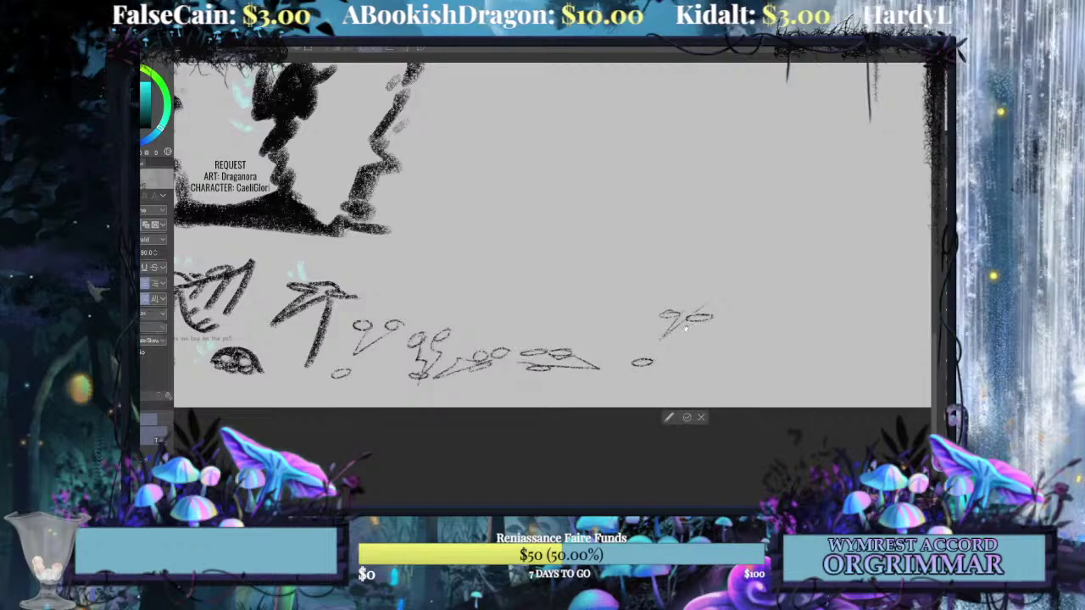
{"action": "type", "text": "chm"}
{"action": "key", "text": "BackSpace"}
{"action": "type", "text": "imkn"}
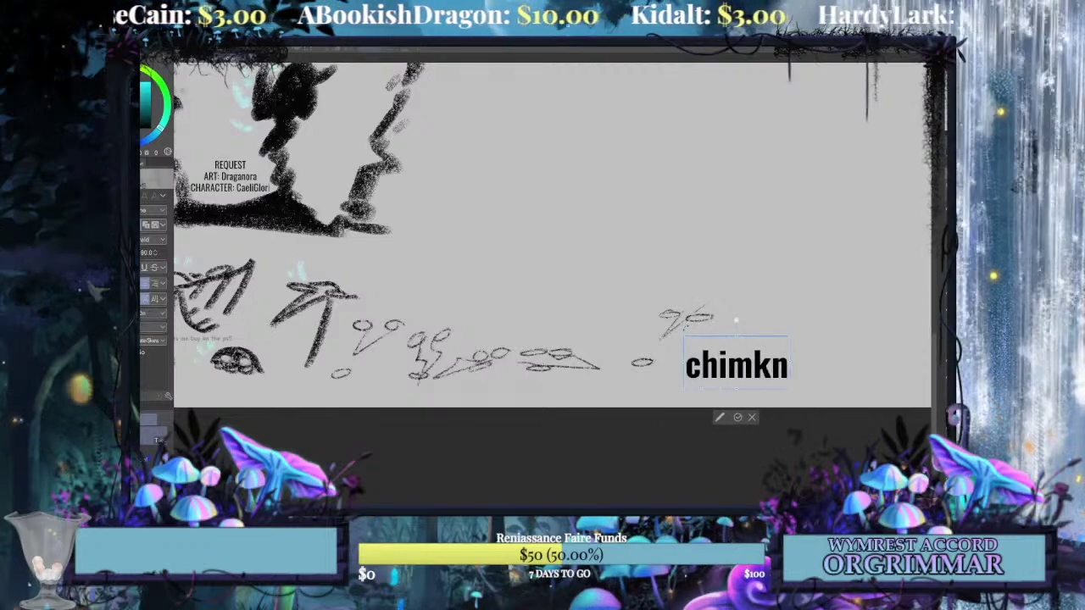
{"action": "type", "text": " nmgt"}
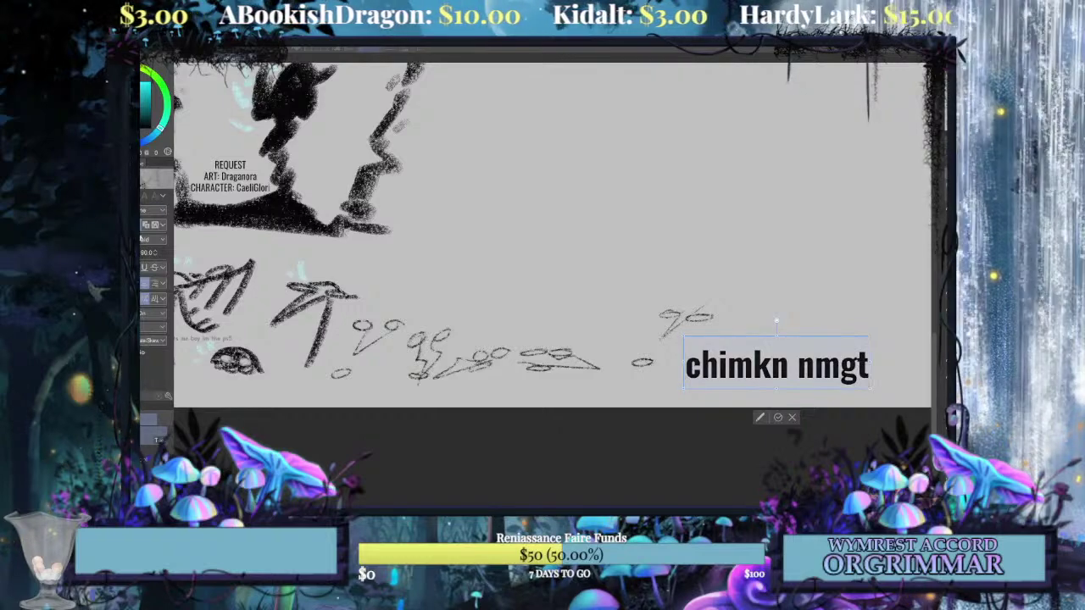
Restyle the "chimkn nmgt" text with a non-bold, casual handwritten-style font at size 30.
{"action": "left_click", "coordinate": [125, 267]}
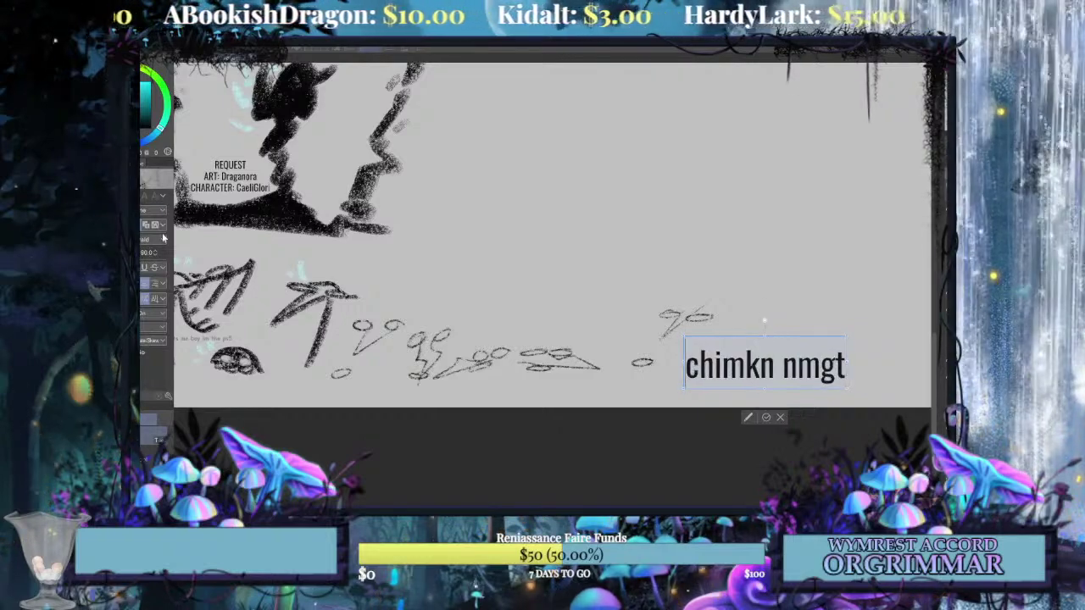
{"action": "type", "text": "30"}
{"action": "key", "text": "Return"}
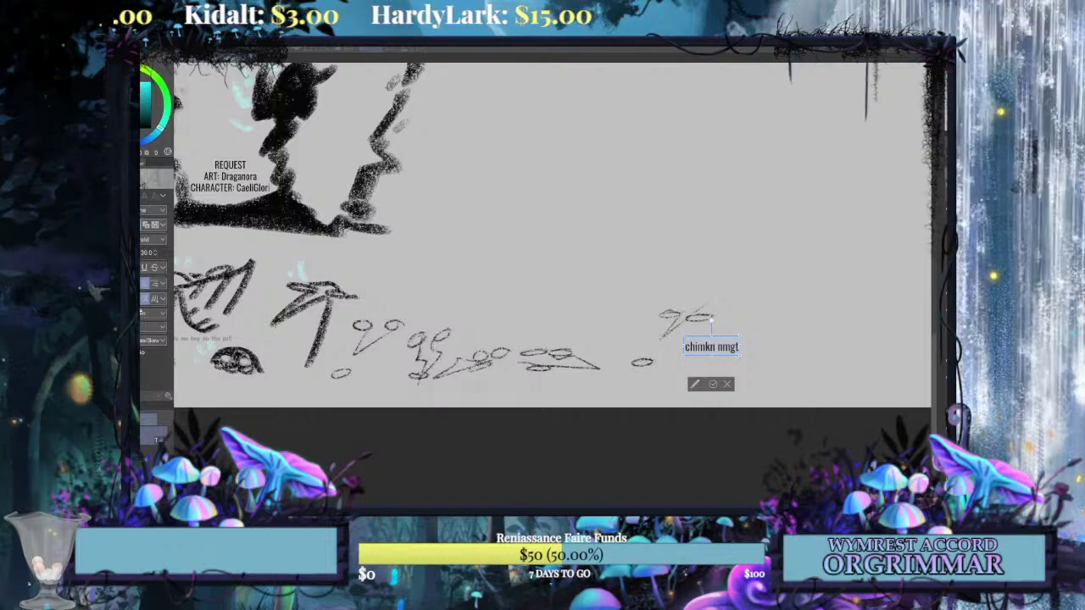
{"action": "key", "text": "Down"}
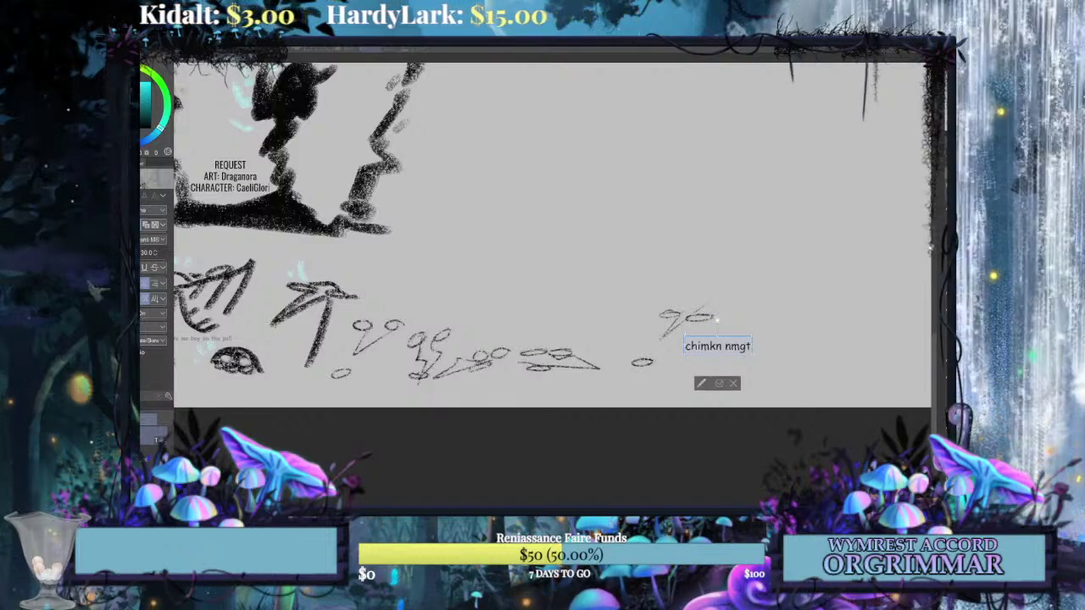
{"action": "key", "text": "Escape"}
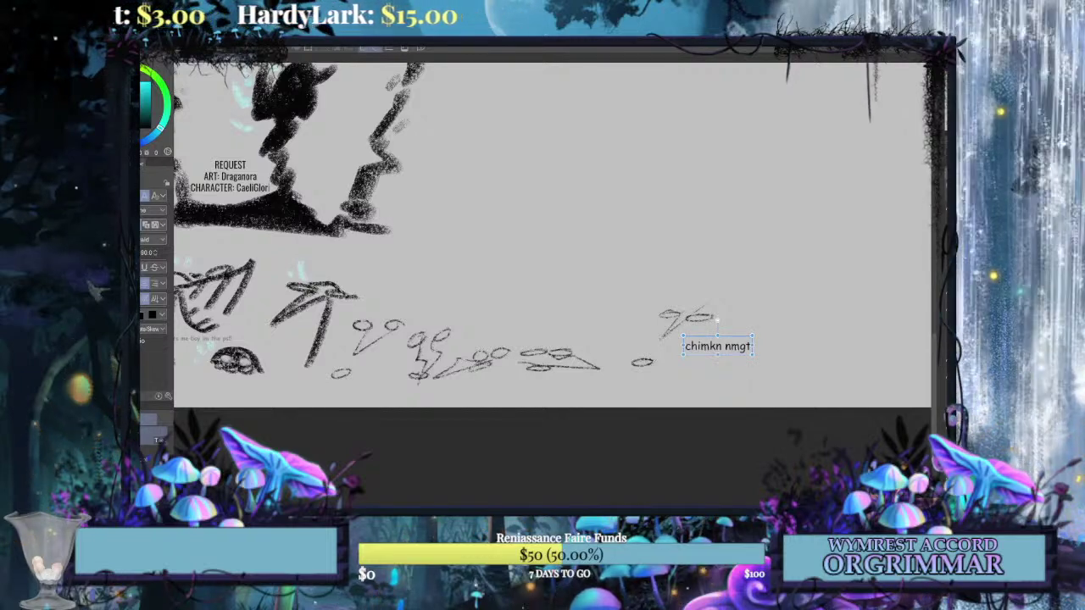
Shrink and fade the "chimkn nmgt" text and tuck it directly beneath the fifth face's right eye.
{"action": "left_click_drag", "start_coordinate": [718, 346], "coordinate": [708, 326]}
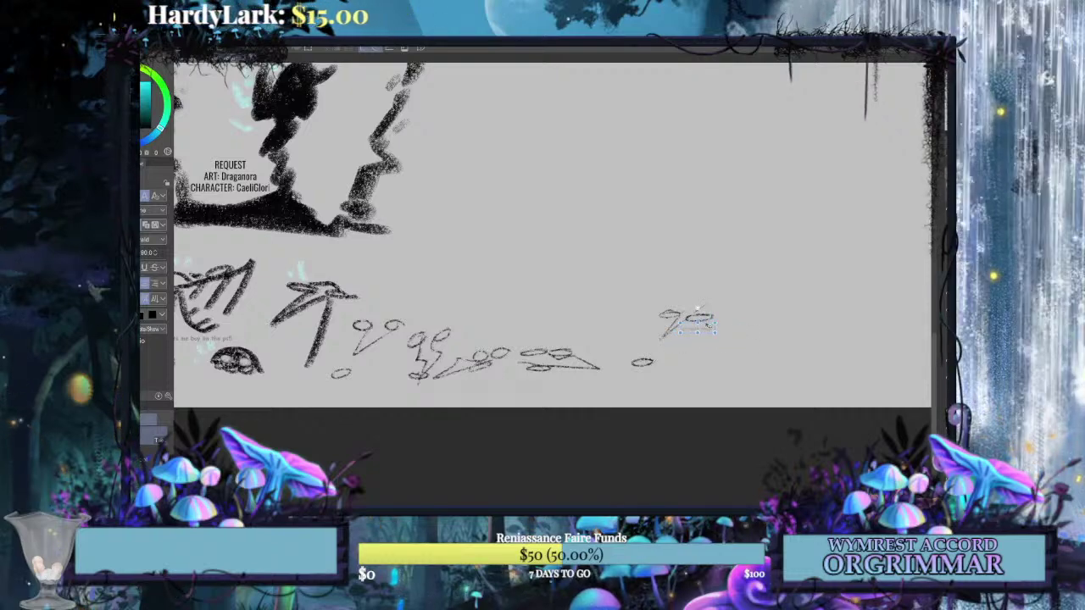
{"action": "key", "text": "ctrl+0"}
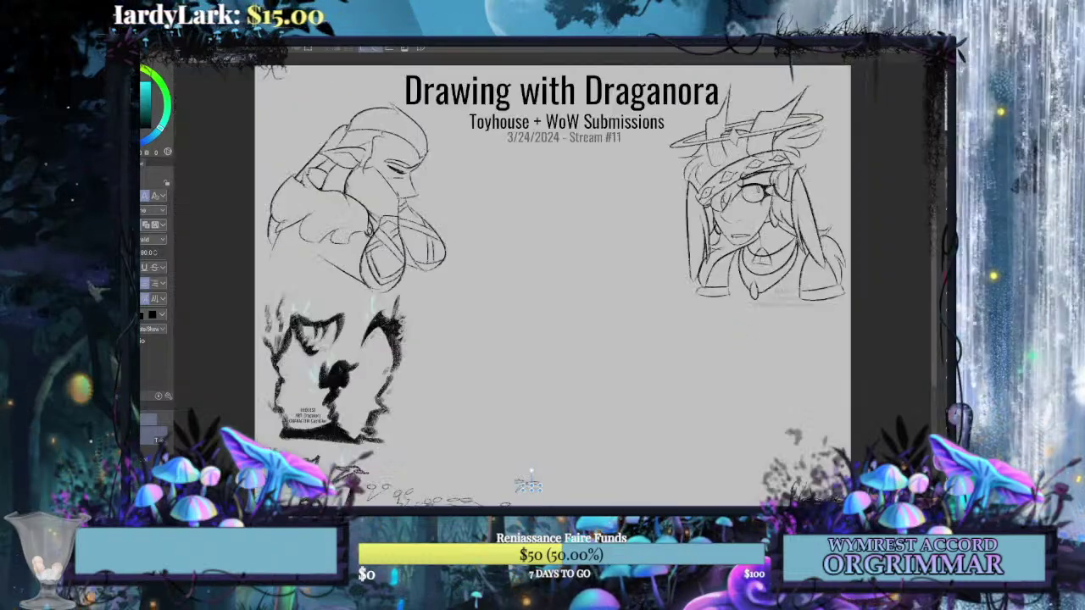
{"action": "key", "text": "Escape"}
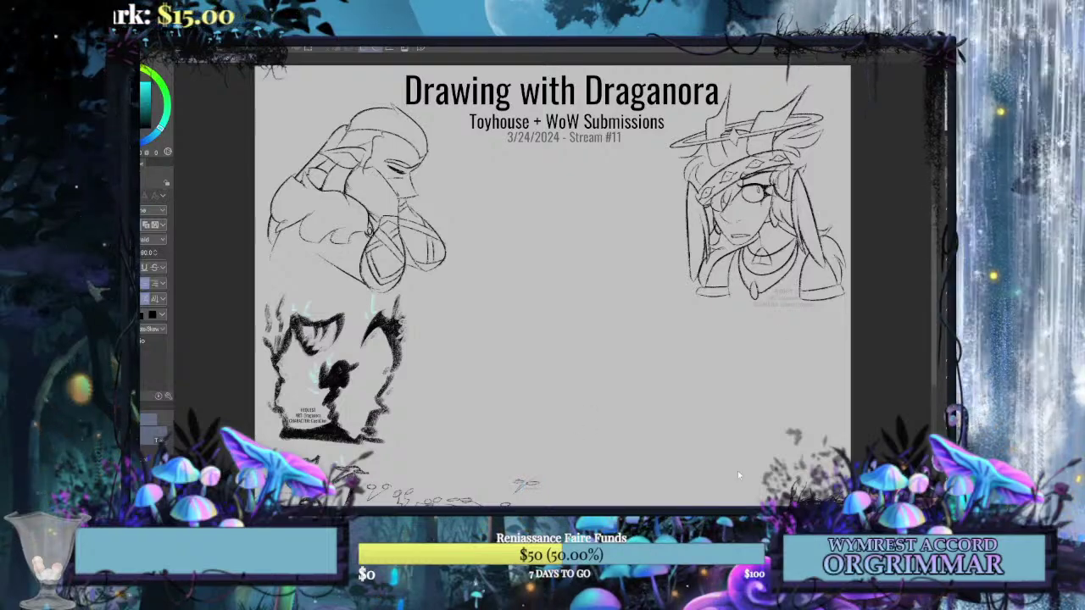
{"action": "scroll", "coordinate": [508, 344], "scroll_direction": "up", "scroll_amount": 4}
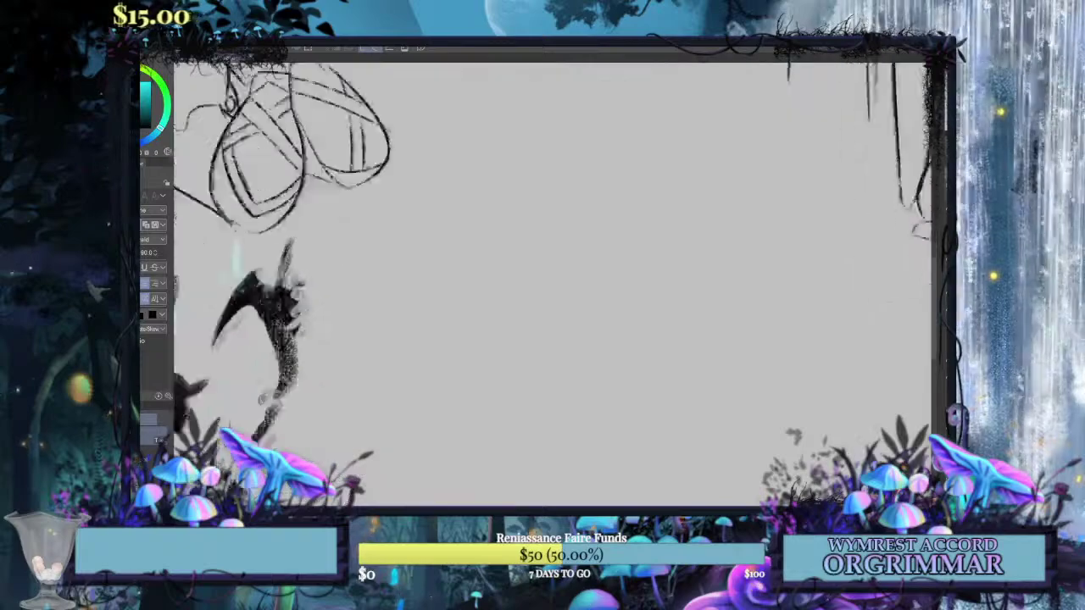
{"action": "left_click_drag", "start_coordinate": [525, 424], "coordinate": [695, 99]}
{"action": "left_click_drag", "start_coordinate": [782, 237], "coordinate": [792, 237]}
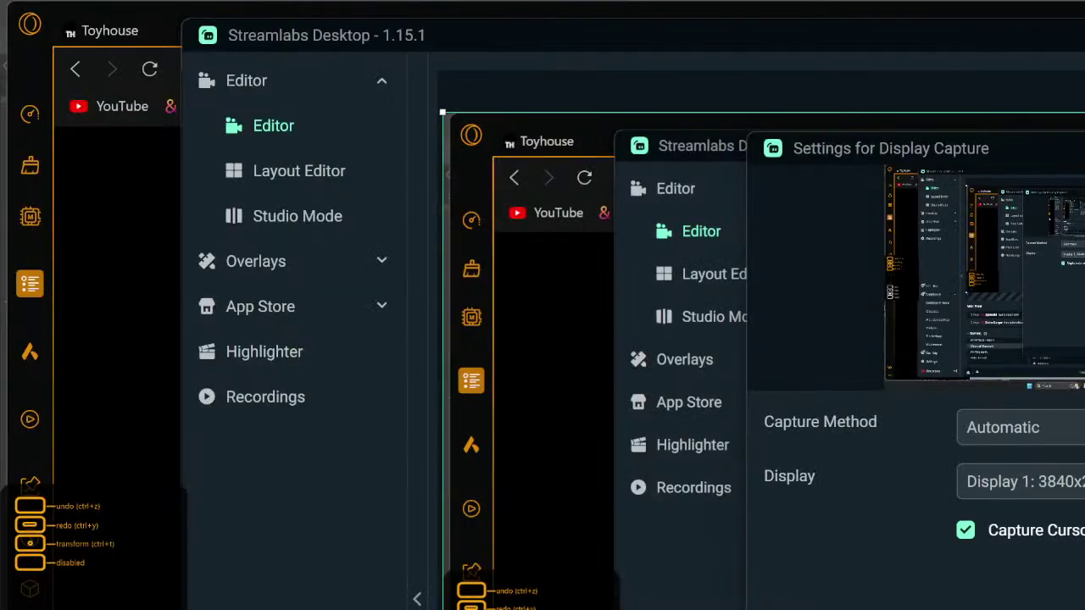
Switch to Streamlabs Desktop, choose the display for the Display Capture source and open its Scale Filtering options.
{"action": "left_click", "coordinate": [1025, 482]}
{"action": "left_click", "coordinate": [1027, 518]}
{"action": "key", "text": "Escape"}
{"action": "right_click", "coordinate": [926, 364]}
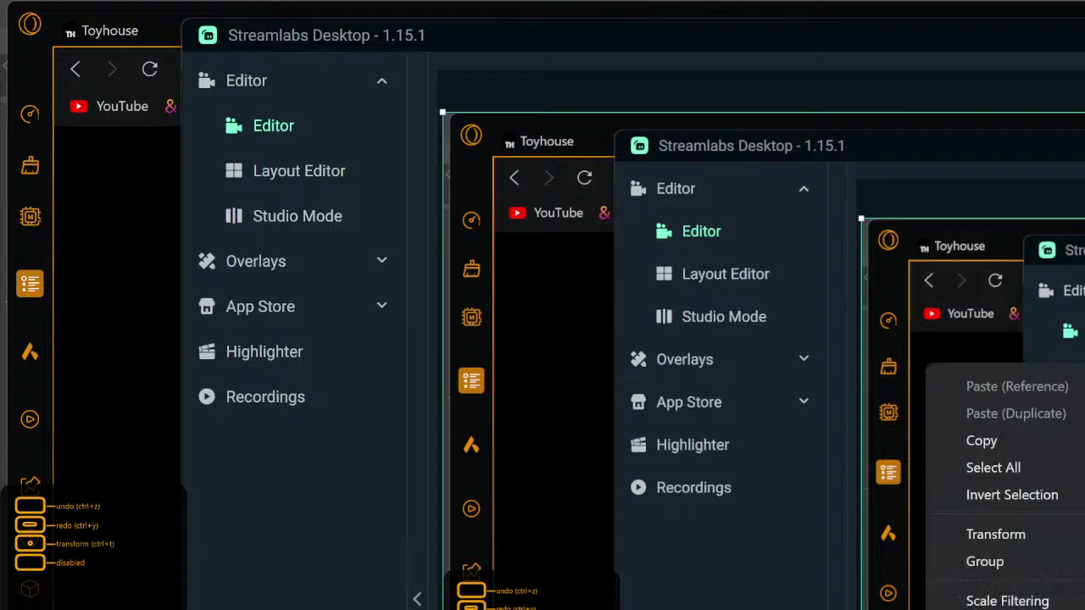
{"action": "key", "text": "Escape"}
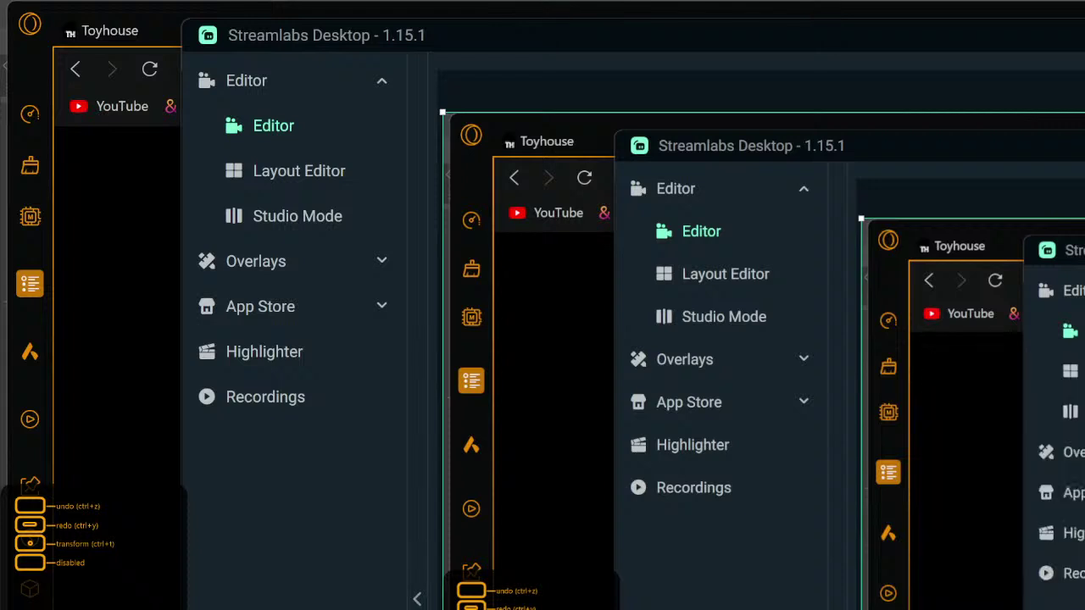
{"action": "right_click", "coordinate": [978, 366]}
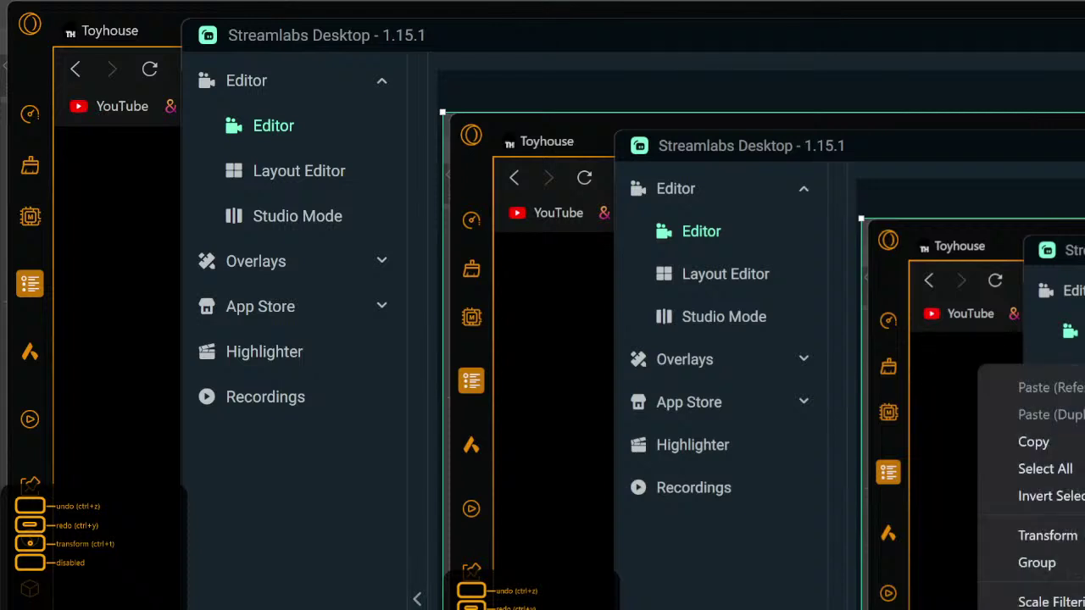
{"action": "left_click", "coordinate": [1025, 606]}
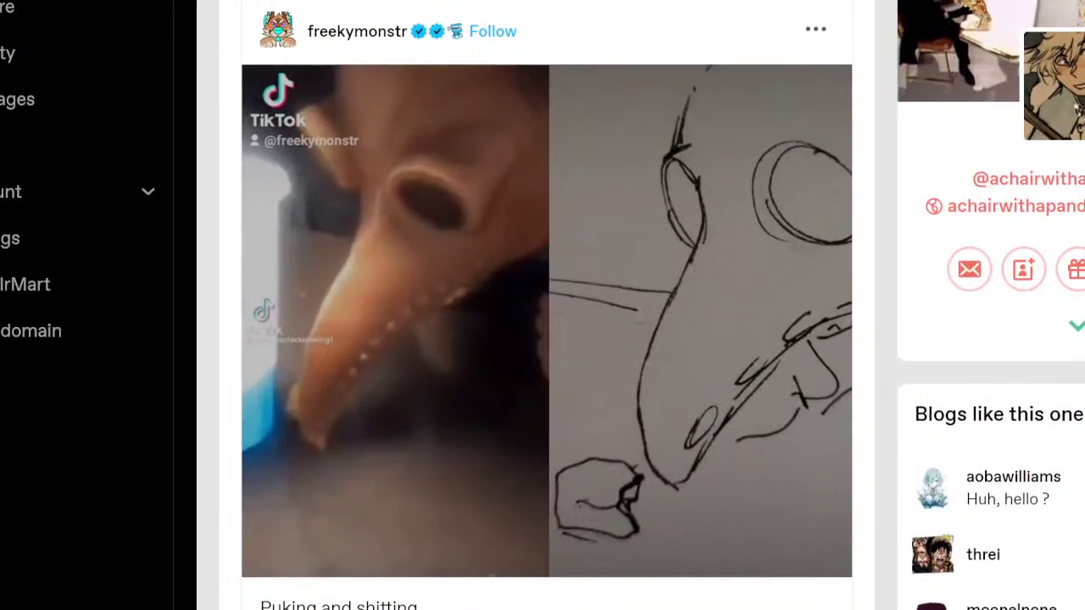
Switch to the Tumblr post and play its beaked-mask and sketch video from the beginning with the sound on.
{"action": "mouse_move", "coordinate": [740, 396]}
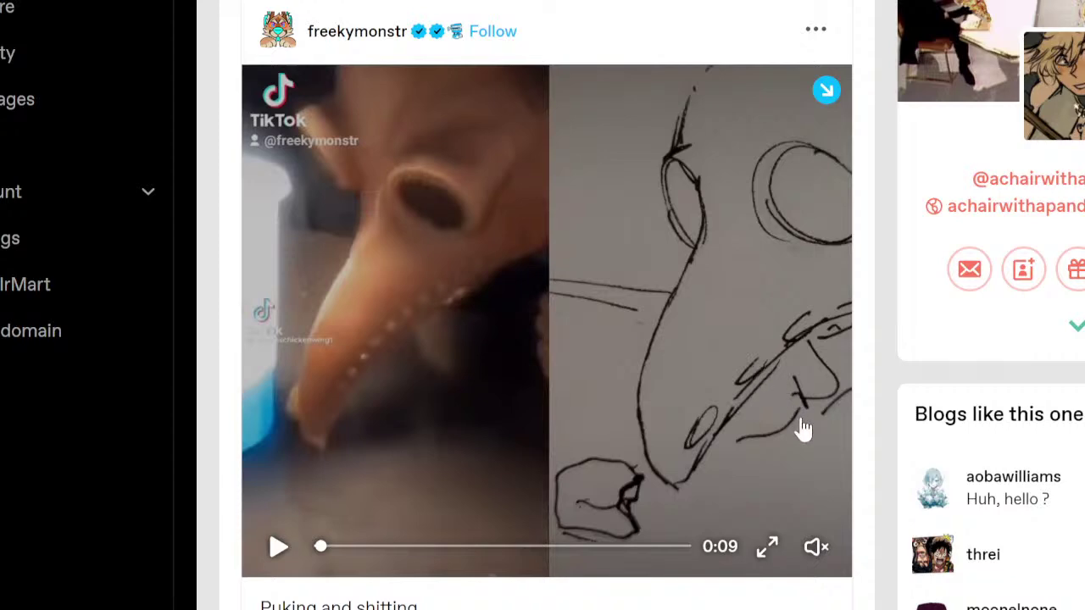
{"action": "left_click", "coordinate": [828, 413]}
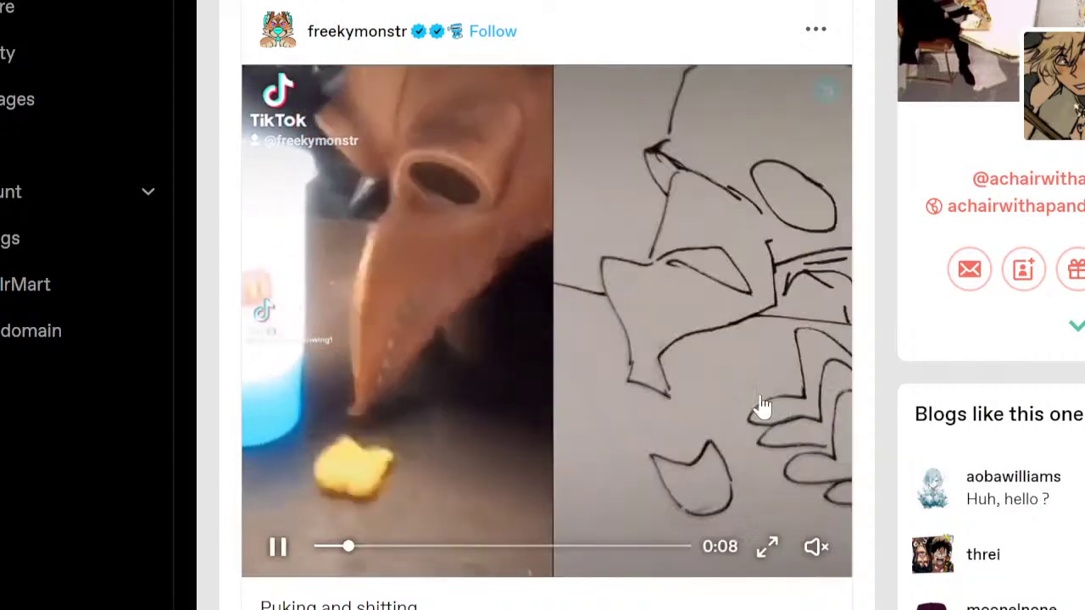
{"action": "left_click", "coordinate": [715, 443]}
{"action": "left_click", "coordinate": [815, 549]}
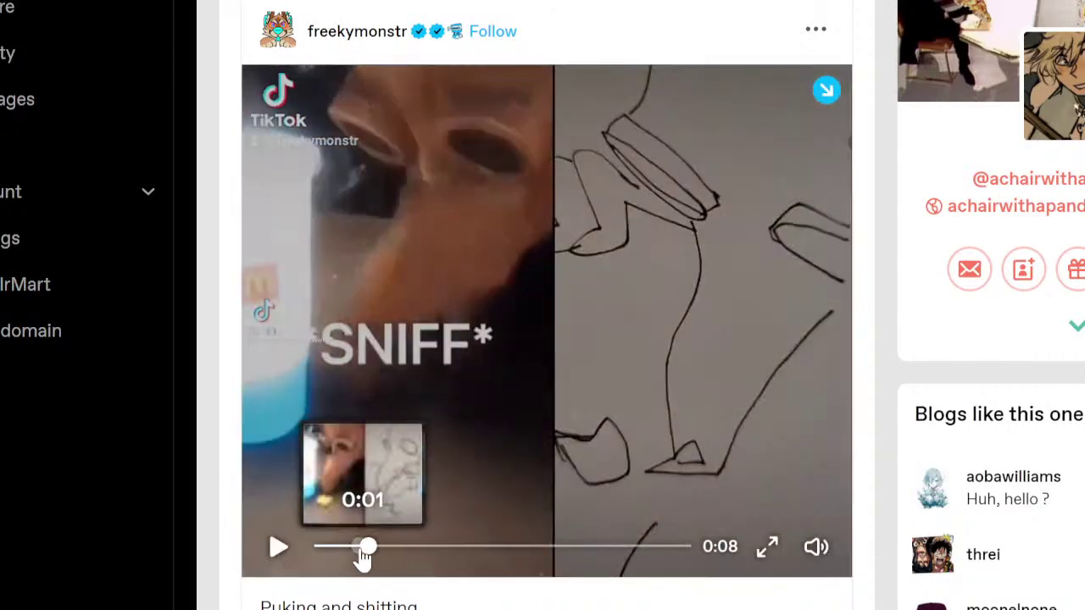
{"action": "left_click_drag", "start_coordinate": [364, 547], "coordinate": [253, 552]}
{"action": "left_click", "coordinate": [711, 311]}
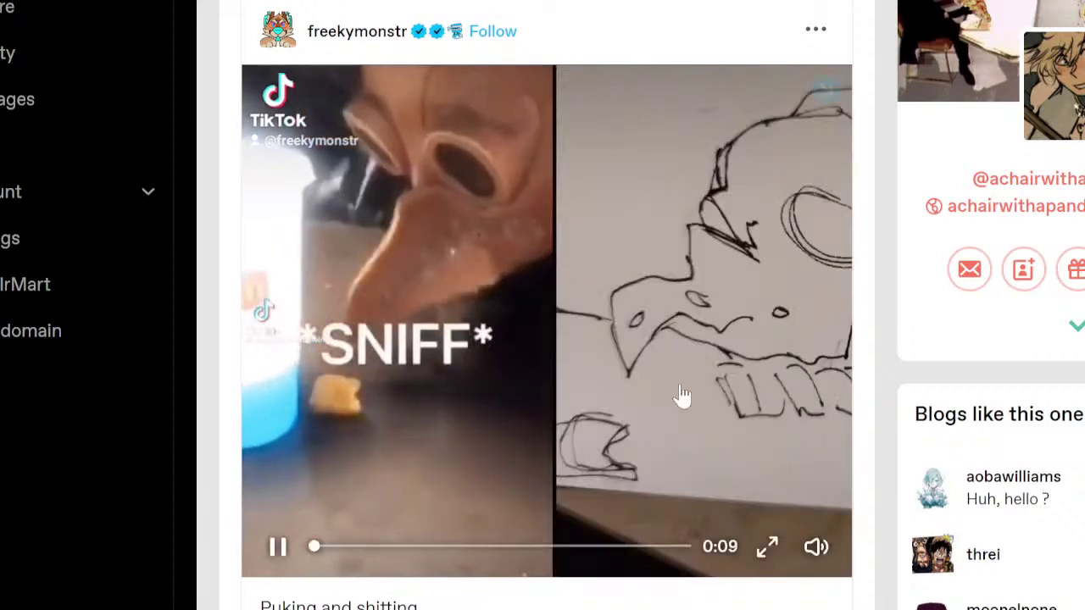
{"action": "left_click", "coordinate": [682, 396]}
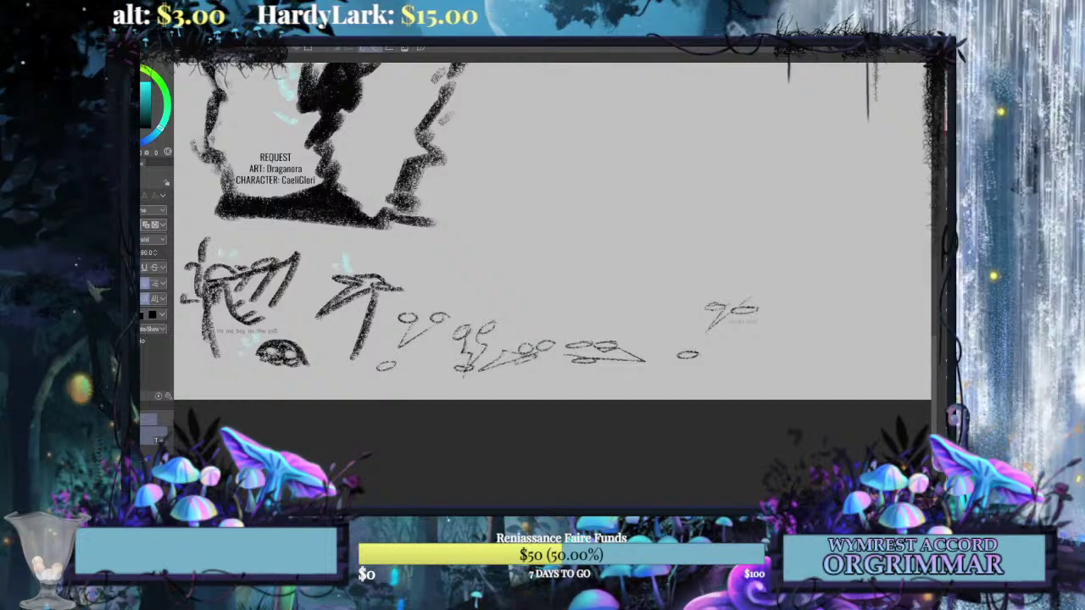
Return to the drawing canvas and move the whole row of faces with its caption right, away from the bird-headed doodle.
{"action": "key", "text": "m"}
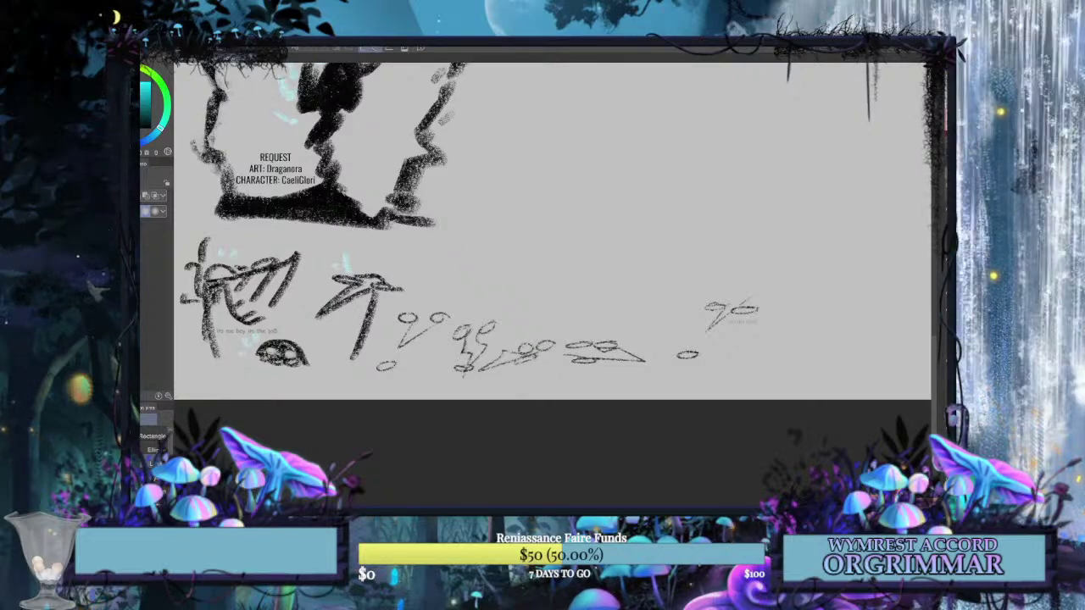
{"action": "key", "text": "ctrl+z"}
{"action": "key", "text": "ctrl+y"}
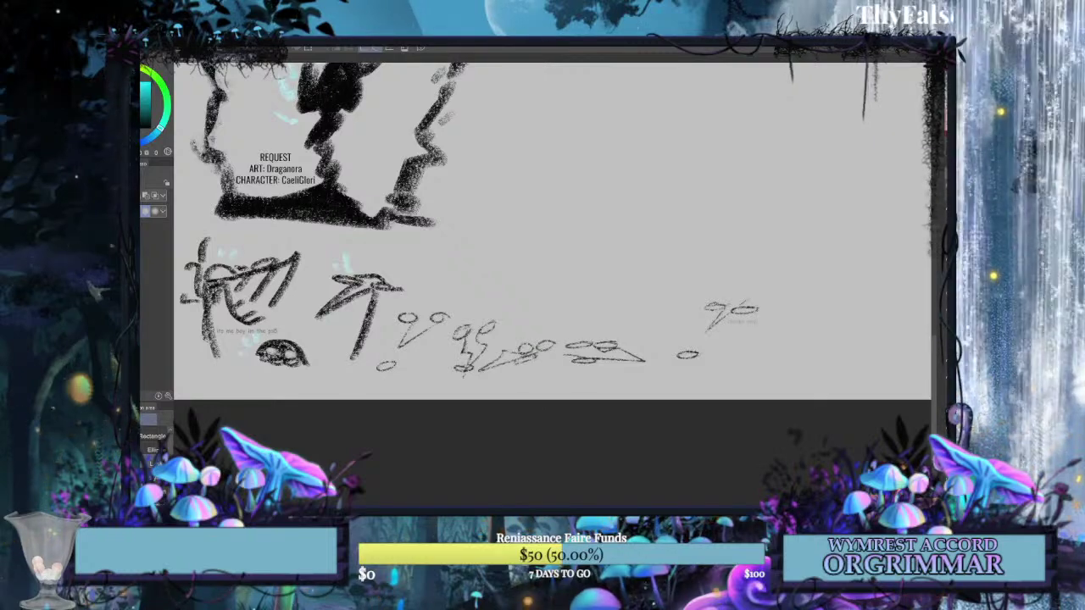
{"action": "key", "text": "ctrl+t"}
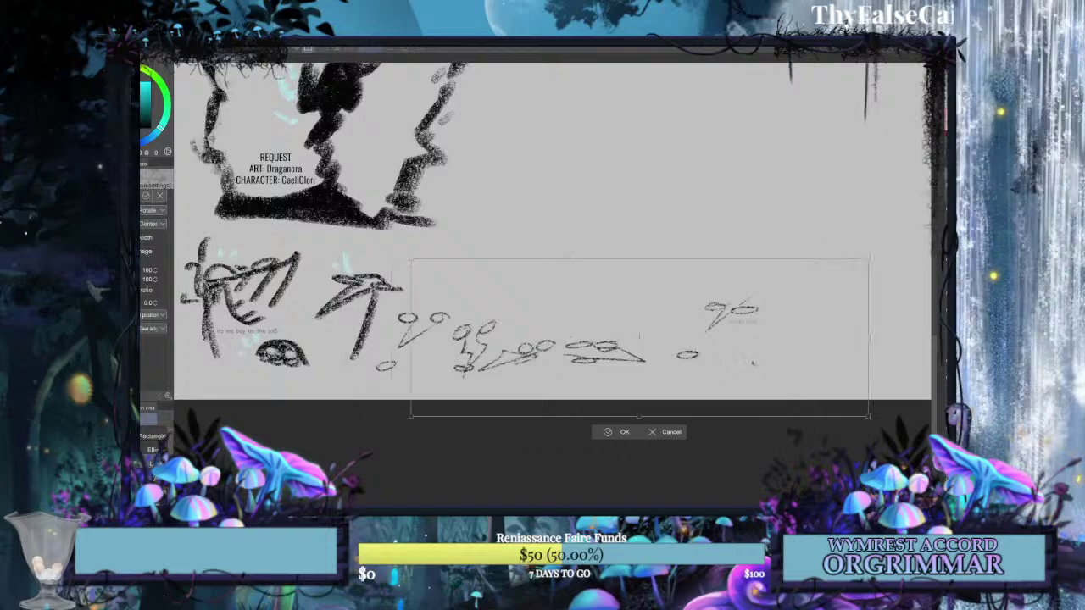
{"action": "left_click_drag", "start_coordinate": [681, 363], "coordinate": [752, 362]}
{"action": "left_click", "coordinate": [619, 433]}
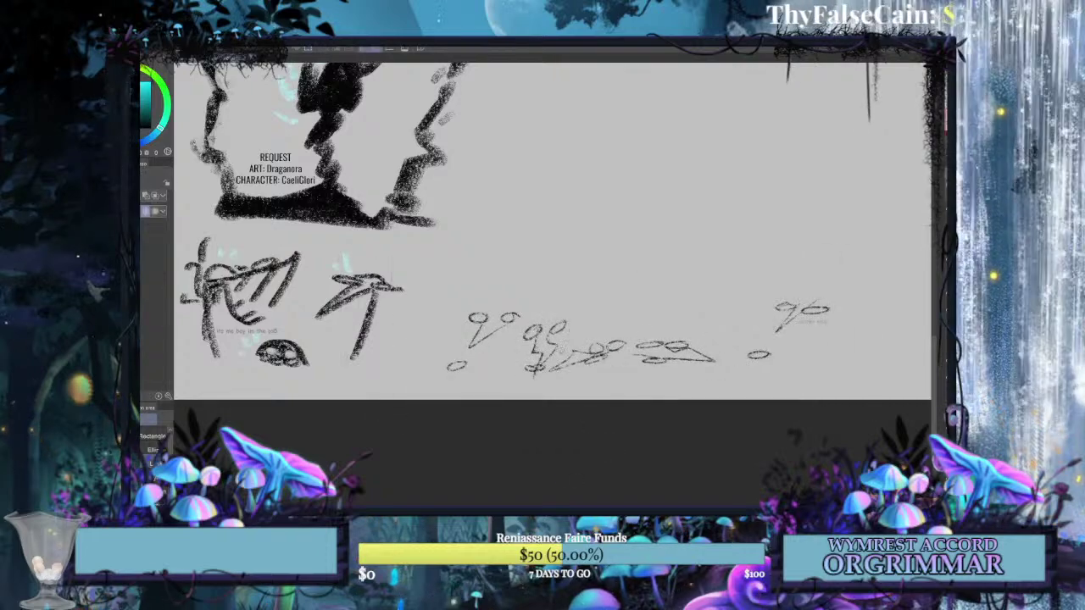
Move only the first two faces back toward the bird-headed doodle, leaving a gap before the third face, and clear the selection.
{"action": "mouse_move", "coordinate": [547, 373]}
{"action": "left_mouse_down"}
{"action": "mouse_move", "coordinate": [423, 331]}
{"action": "mouse_move", "coordinate": [535, 397]}
{"action": "left_mouse_up"}
{"action": "key", "text": "ctrl+t"}
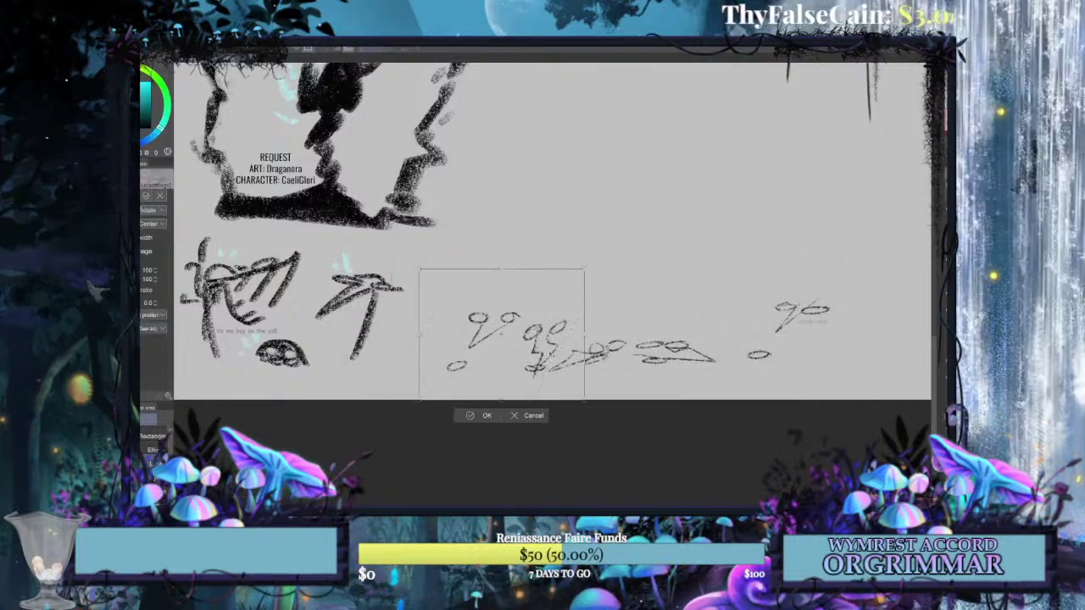
{"action": "left_click_drag", "start_coordinate": [507, 339], "coordinate": [441, 339]}
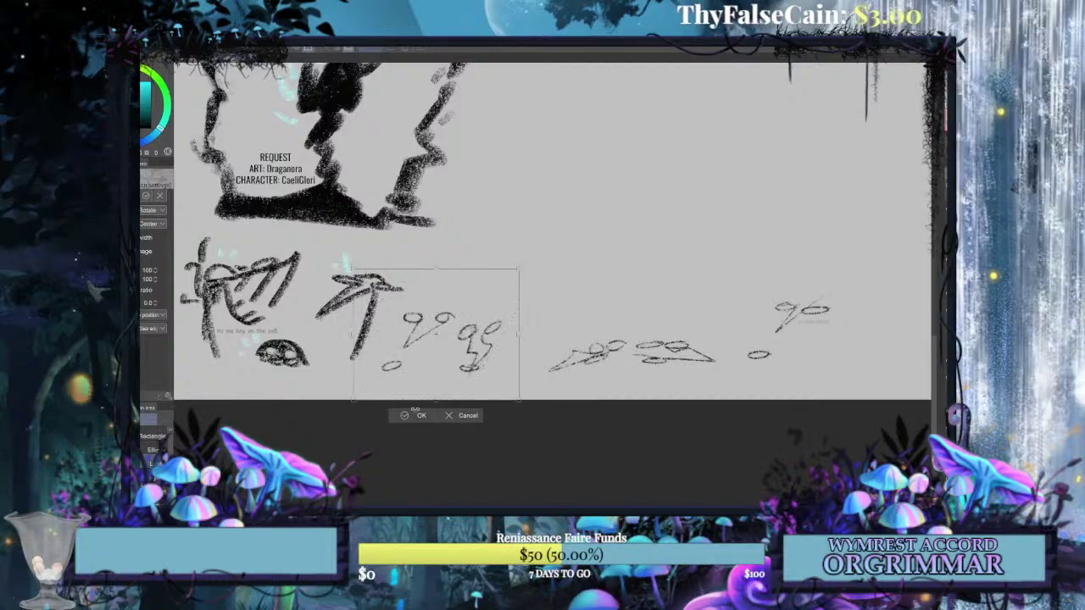
{"action": "left_click", "coordinate": [413, 415]}
{"action": "key", "text": "ctrl+d"}
Sketch another face in the gap with narrow eyes, a long straight vertical nose and a small oval mouth.
{"action": "key", "text": "p"}
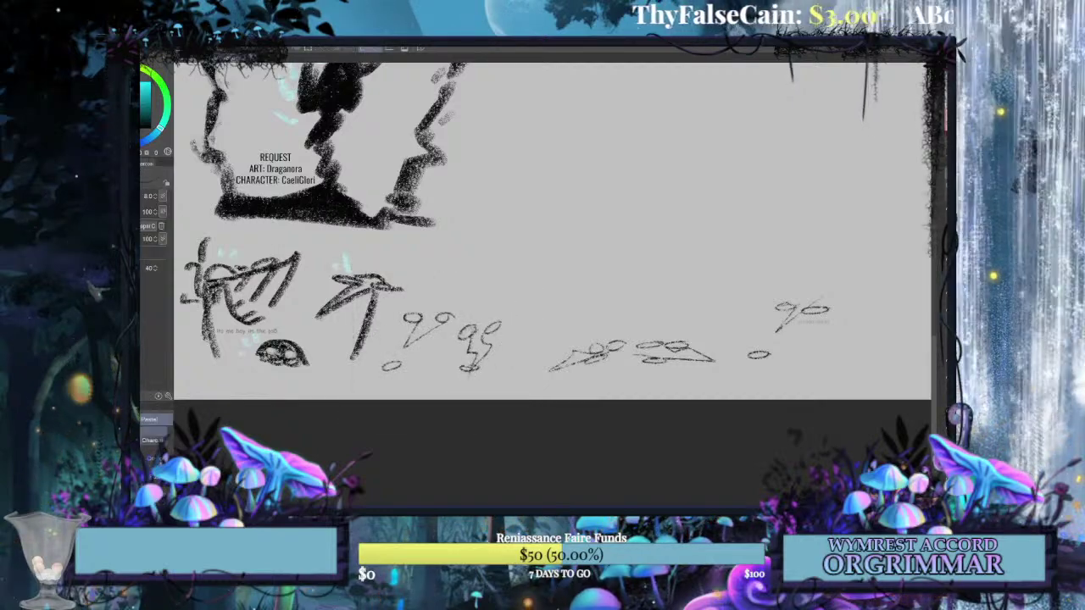
{"action": "mouse_move", "coordinate": [520, 366]}
{"action": "left_mouse_down"}
{"action": "mouse_move", "coordinate": [509, 372]}
{"action": "mouse_move", "coordinate": [523, 367]}
{"action": "left_mouse_up"}
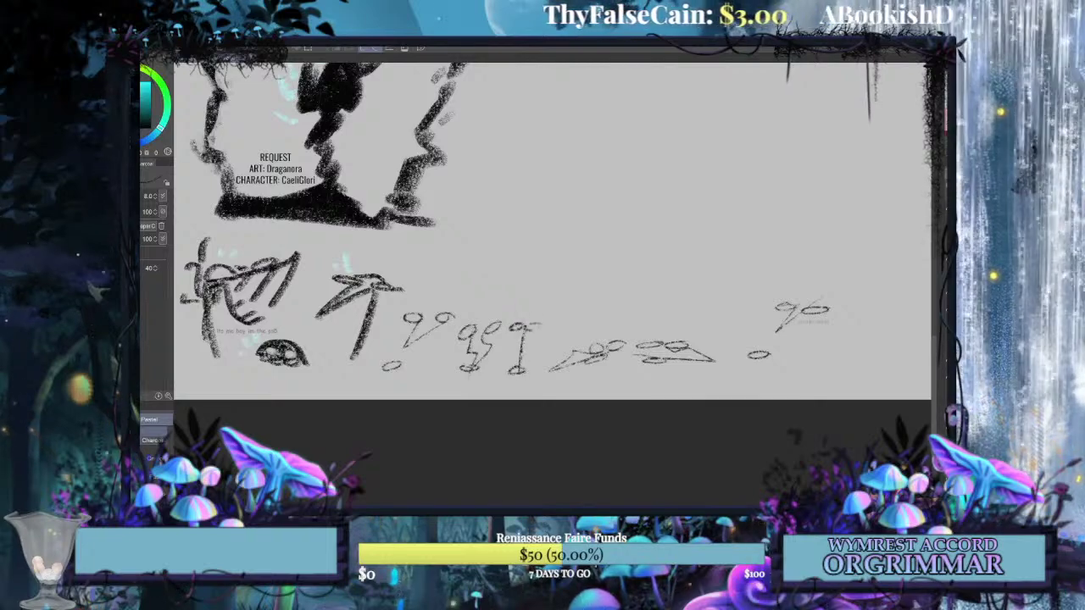
Redraw the newest face above its small oval mouth with a tall straight nose and narrow slanted eyes.
{"action": "key", "text": "ctrl+z"}
{"action": "left_click_drag", "start_coordinate": [520, 366], "coordinate": [524, 324]}
{"action": "key", "text": "ctrl+z"}
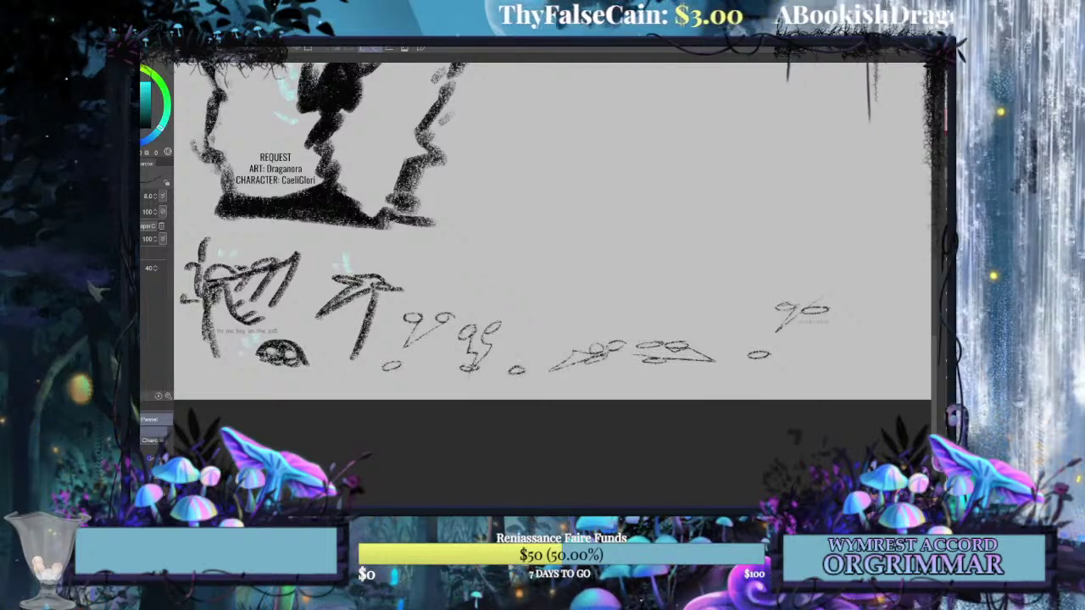
{"action": "left_click_drag", "start_coordinate": [520, 367], "coordinate": [517, 308]}
{"action": "key", "text": "ctrl+z"}
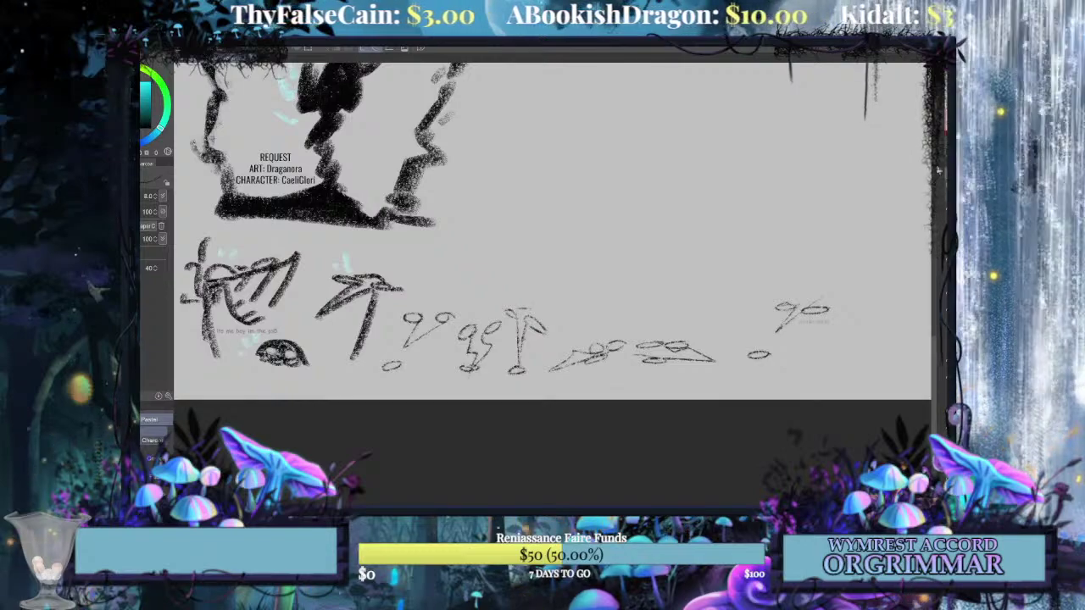
Duplicate the "chimkn nmgt" caption from the last face and place the copy beside the first face's mouth.
{"action": "key", "text": "ctrl+0"}
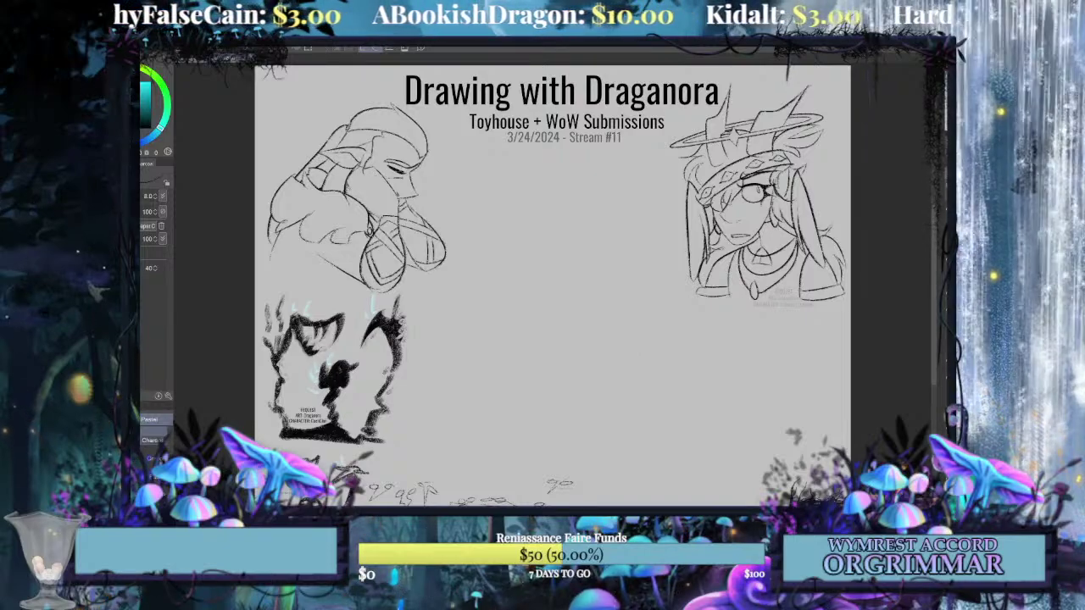
{"action": "key", "text": "ctrl+plus"}
{"action": "key", "text": "ctrl+plus"}
{"action": "key", "text": "ctrl+plus"}
{"action": "key", "text": "ctrl+plus"}
{"action": "mouse_move", "coordinate": [390, 525]}
{"action": "left_mouse_down"}
{"action": "mouse_move", "coordinate": [673, 176]}
{"action": "mouse_move", "coordinate": [710, 51]}
{"action": "left_mouse_up"}
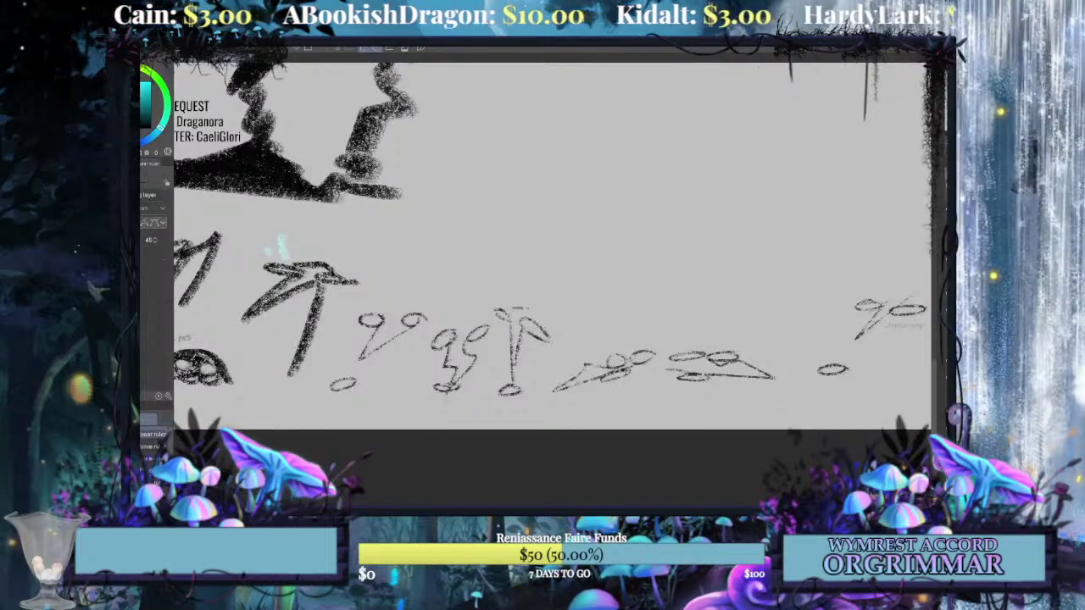
{"action": "key", "text": "t"}
{"action": "left_click", "coordinate": [902, 324]}
{"action": "key", "text": "o"}
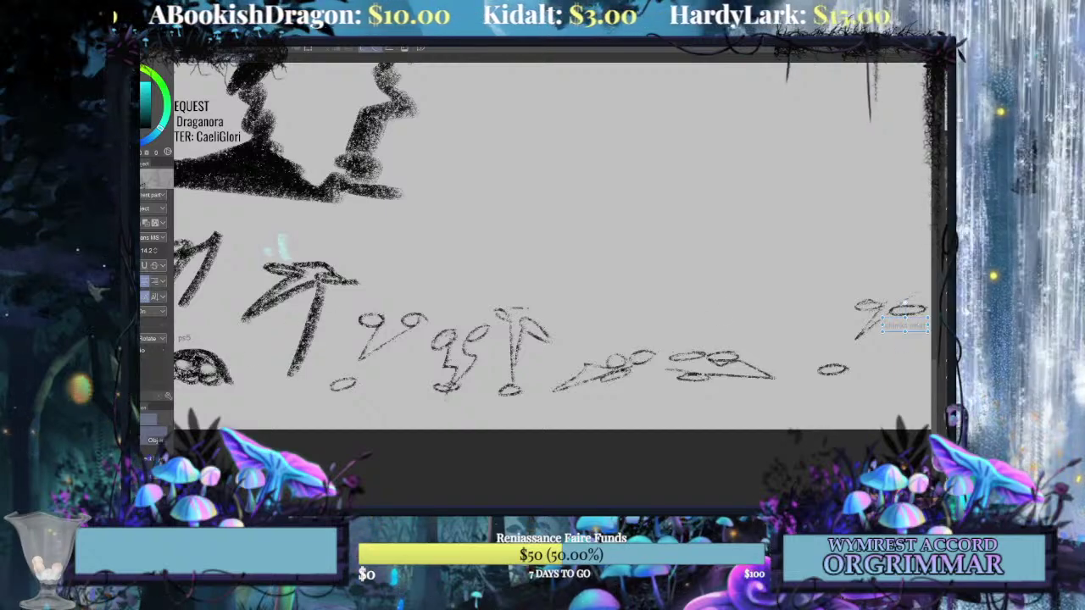
{"action": "key", "text": "ctrl+x"}
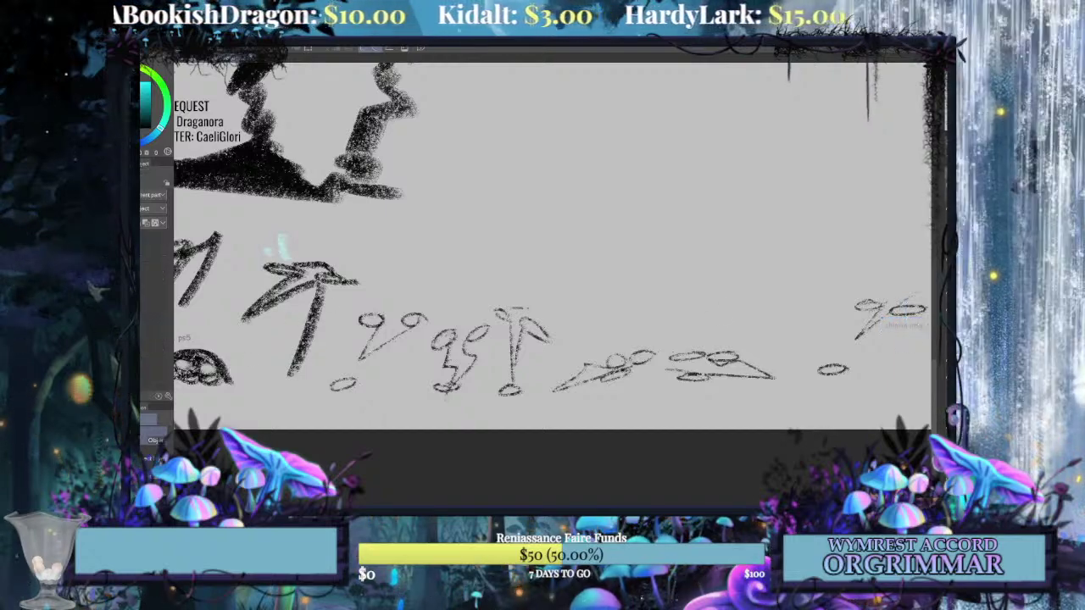
{"action": "key", "text": "ctrl+v"}
{"action": "mouse_move", "coordinate": [902, 325]}
{"action": "left_mouse_down"}
{"action": "mouse_move", "coordinate": [596, 310]}
{"action": "mouse_move", "coordinate": [398, 363]}
{"action": "left_mouse_up"}
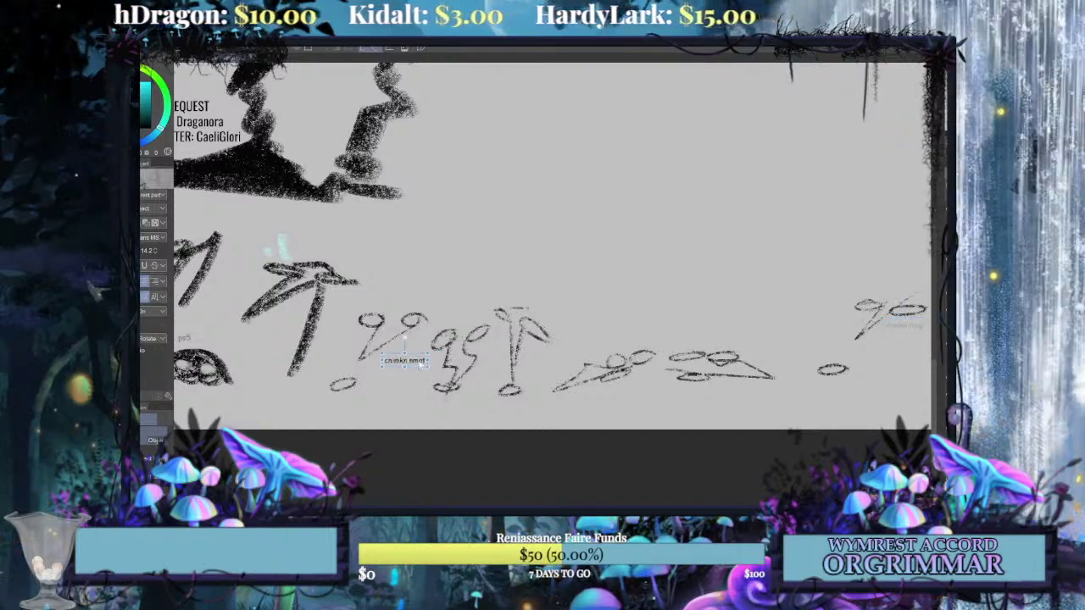
Change the copied caption's text to "*snort*" and move it next to the second face's mouth.
{"action": "key", "text": "t"}
{"action": "left_click", "coordinate": [397, 360]}
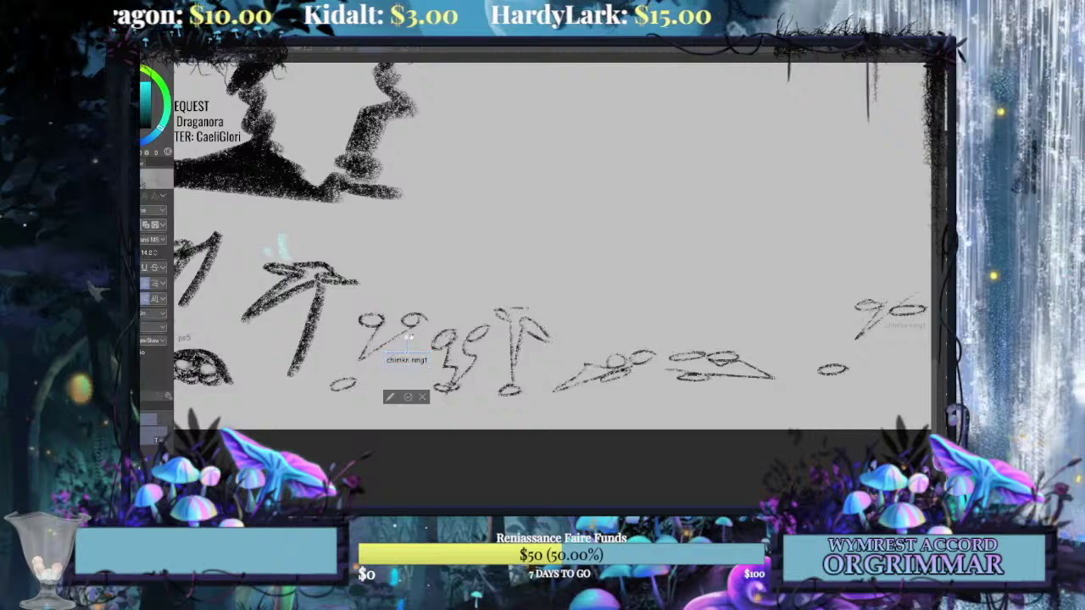
{"action": "key", "text": "ctrl+a"}
{"action": "type", "text": "*sn"}
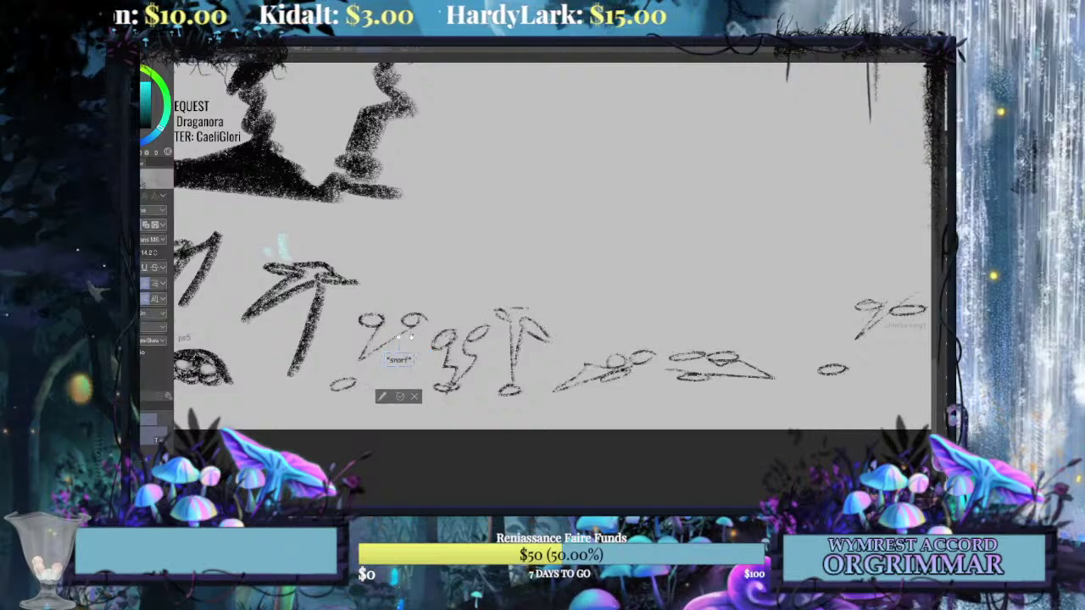
{"action": "left_click", "coordinate": [414, 398]}
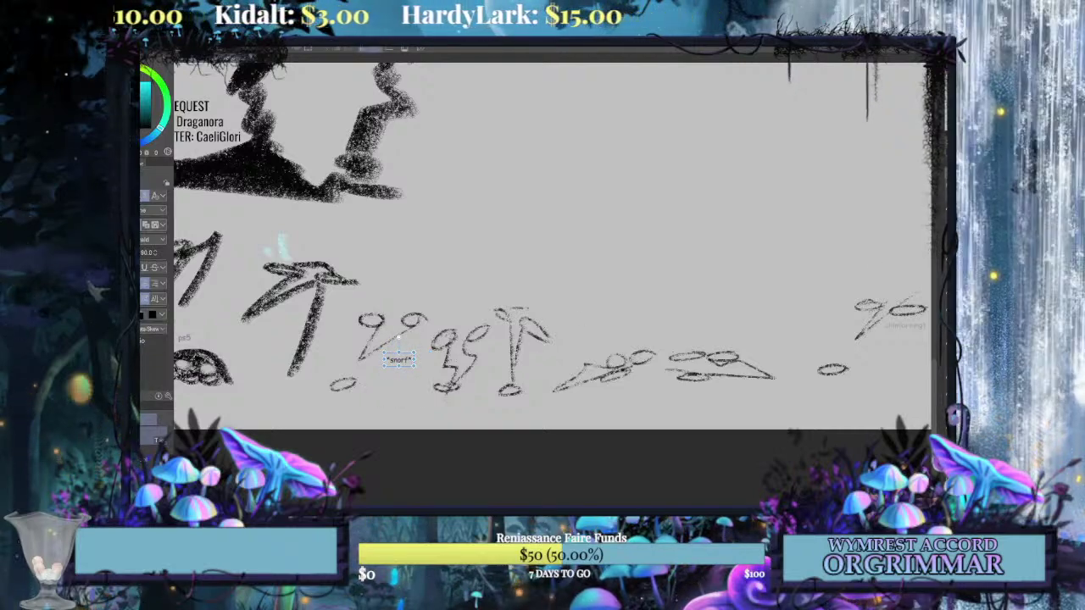
{"action": "mouse_move", "coordinate": [398, 360]}
{"action": "left_mouse_down"}
{"action": "mouse_move", "coordinate": [479, 382]}
{"action": "mouse_move", "coordinate": [424, 374]}
{"action": "left_mouse_up"}
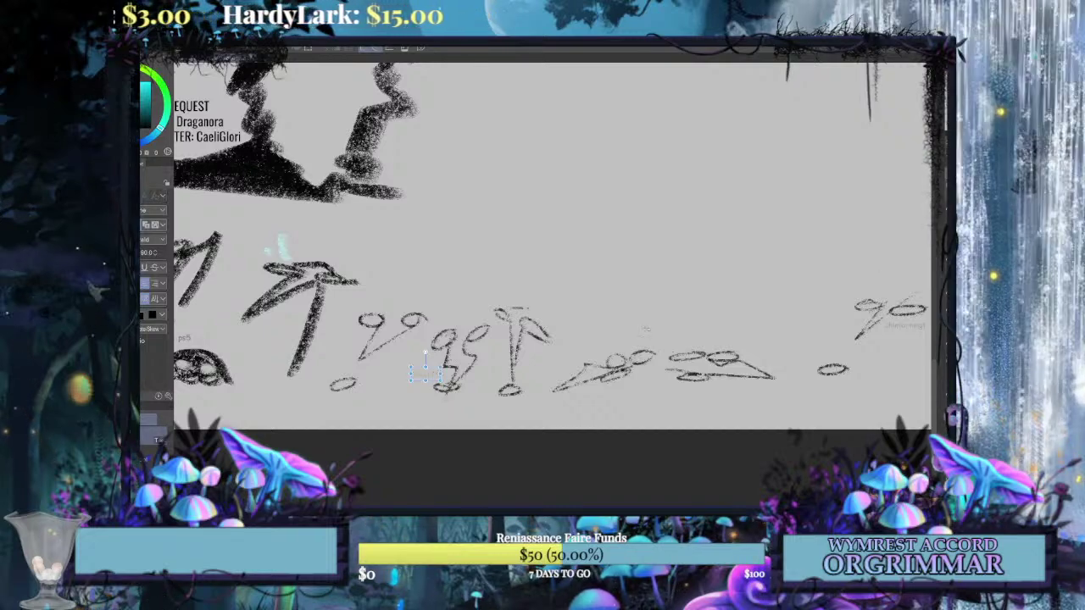
Place copies of the "*snort*" caption beside the tall-nosed face and the two flattened faces, and clear the selection.
{"action": "left_click_drag", "start_coordinate": [425, 374], "coordinate": [493, 360]}
{"action": "key", "text": "ctrl+z"}
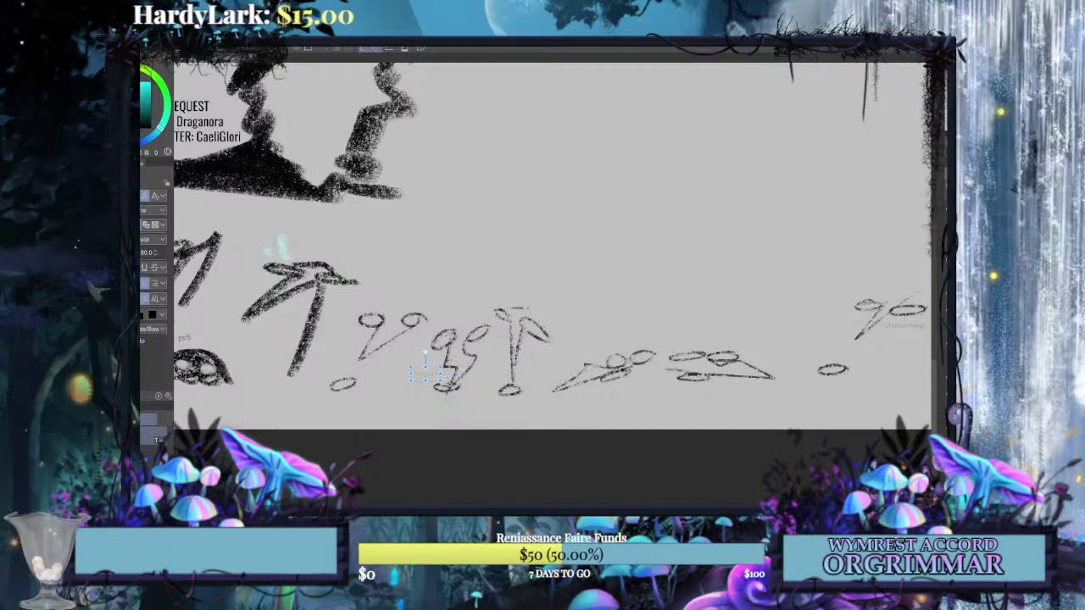
{"action": "left_click_drag", "start_coordinate": [433, 369], "coordinate": [646, 379]}
{"action": "key", "text": "ctrl+v"}
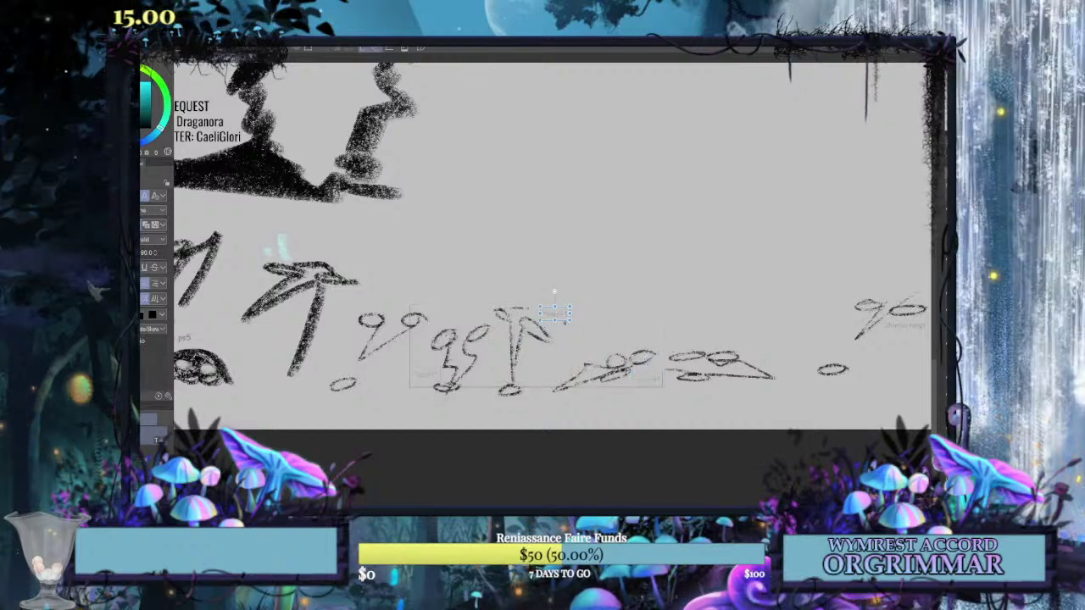
{"action": "left_click_drag", "start_coordinate": [561, 320], "coordinate": [765, 347]}
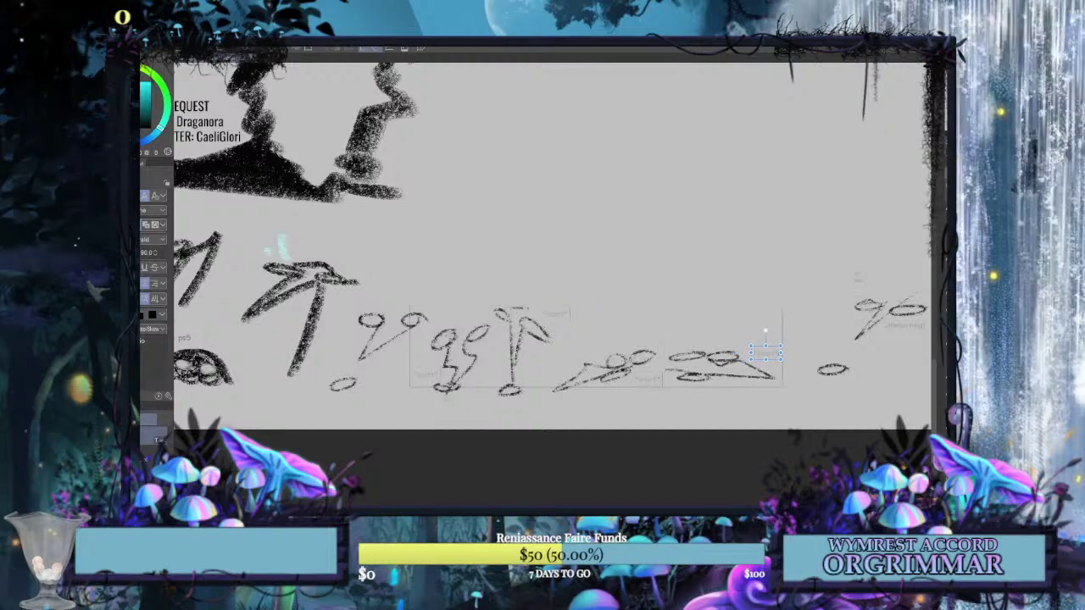
{"action": "key", "text": "Escape"}
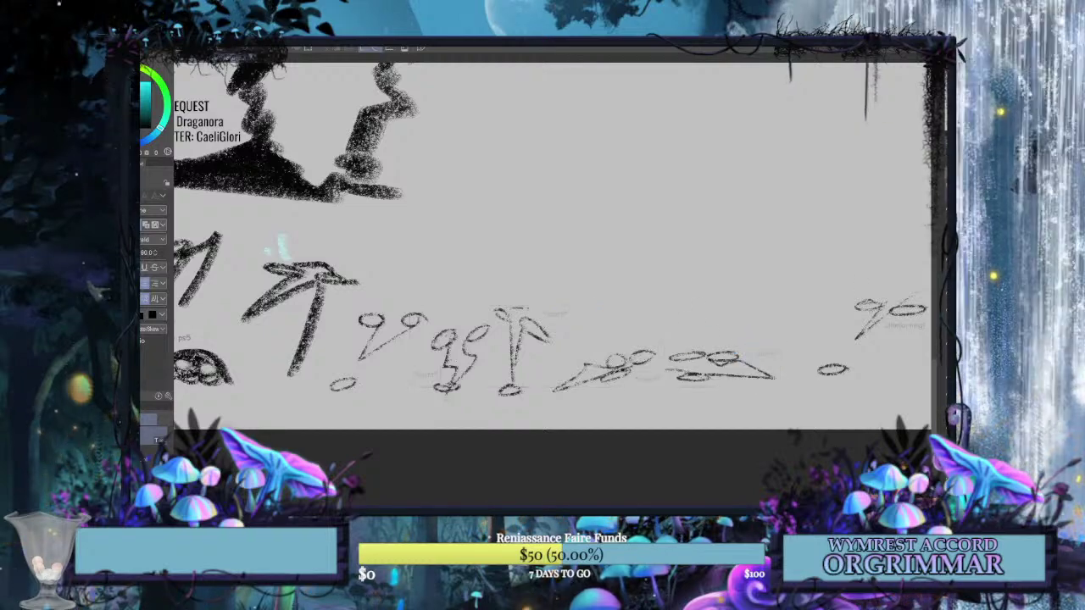
Review the whole canvas, then examine the row of faces and their captions up close.
{"action": "key", "text": "ctrl+0"}
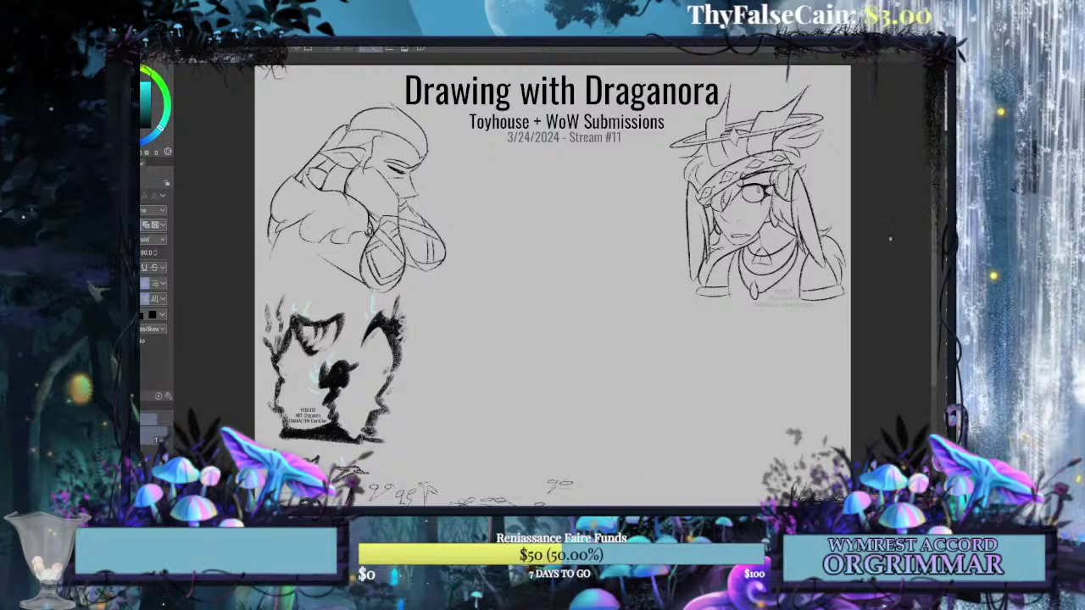
{"action": "scroll", "coordinate": [550, 293], "scroll_direction": "up", "scroll_amount": 2}
{"action": "mouse_move", "coordinate": [525, 466]}
{"action": "left_mouse_down"}
{"action": "mouse_move", "coordinate": [716, 87]}
{"action": "mouse_move", "coordinate": [756, 120]}
{"action": "left_mouse_up"}
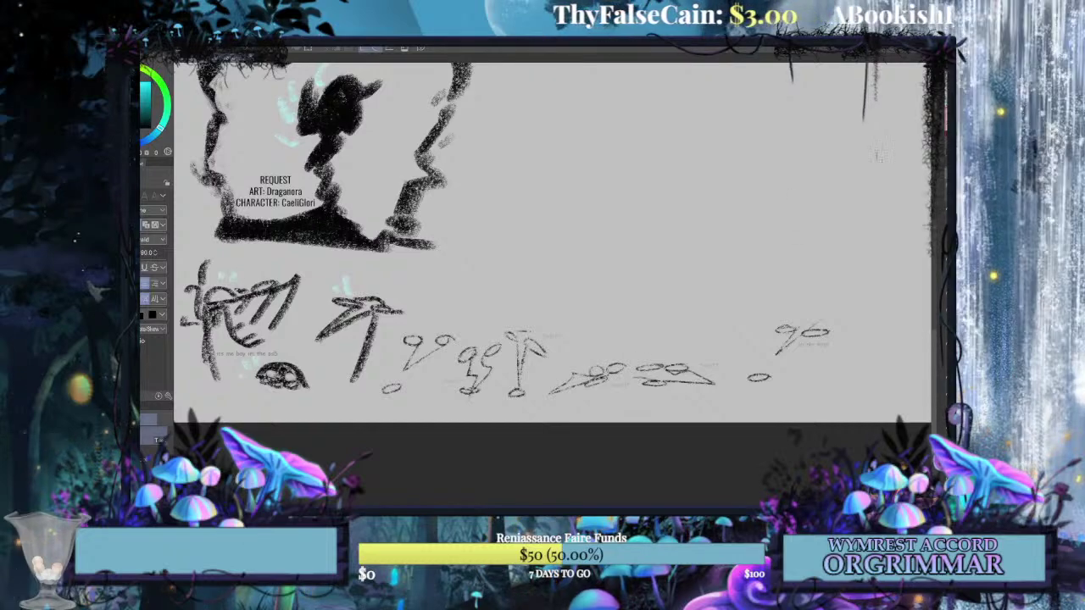
{"action": "left_click_drag", "start_coordinate": [551, 254], "coordinate": [577, 246]}
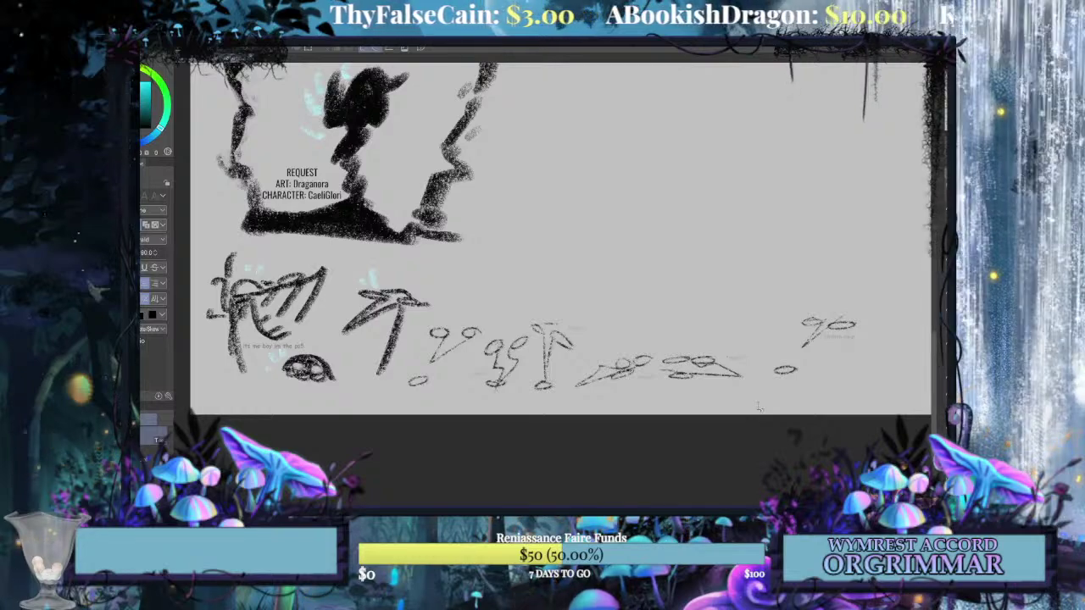
{"action": "mouse_move", "coordinate": [777, 335]}
{"action": "left_mouse_down"}
{"action": "mouse_move", "coordinate": [725, 358]}
{"action": "mouse_move", "coordinate": [556, 292]}
{"action": "left_mouse_up"}
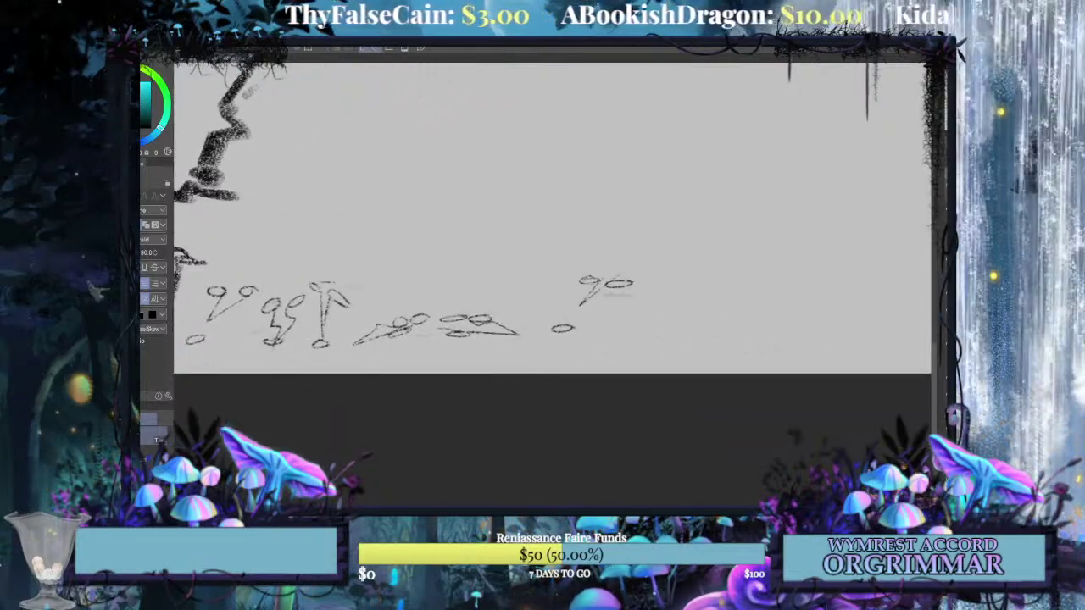
{"action": "key", "text": "ctrl+plus"}
{"action": "key", "text": "ctrl+plus"}
{"action": "key", "text": "ctrl+plus"}
{"action": "scroll", "coordinate": [552, 283], "scroll_direction": "right", "scroll_amount": 5}
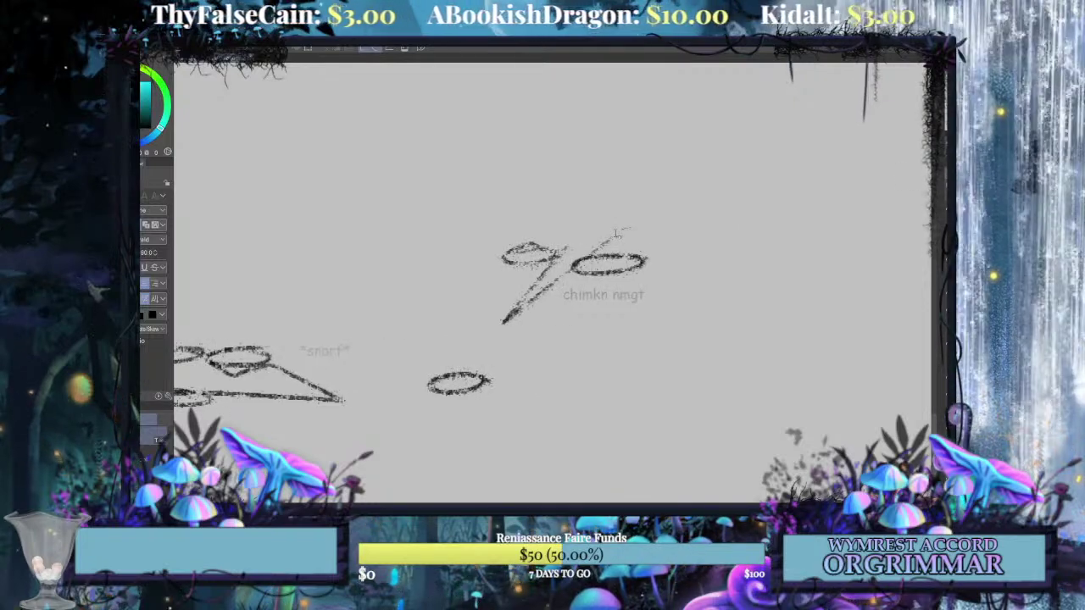
{"action": "key", "text": "ctrl+minus"}
{"action": "key", "text": "ctrl+minus"}
Nudge the "its me boy im the ps5" caption up slightly and add the line "speaking to you inside your brain".
{"action": "mouse_move", "coordinate": [228, 263]}
{"action": "left_mouse_down"}
{"action": "mouse_move", "coordinate": [732, 398]}
{"action": "mouse_move", "coordinate": [878, 343]}
{"action": "mouse_move", "coordinate": [879, 303]}
{"action": "left_mouse_up"}
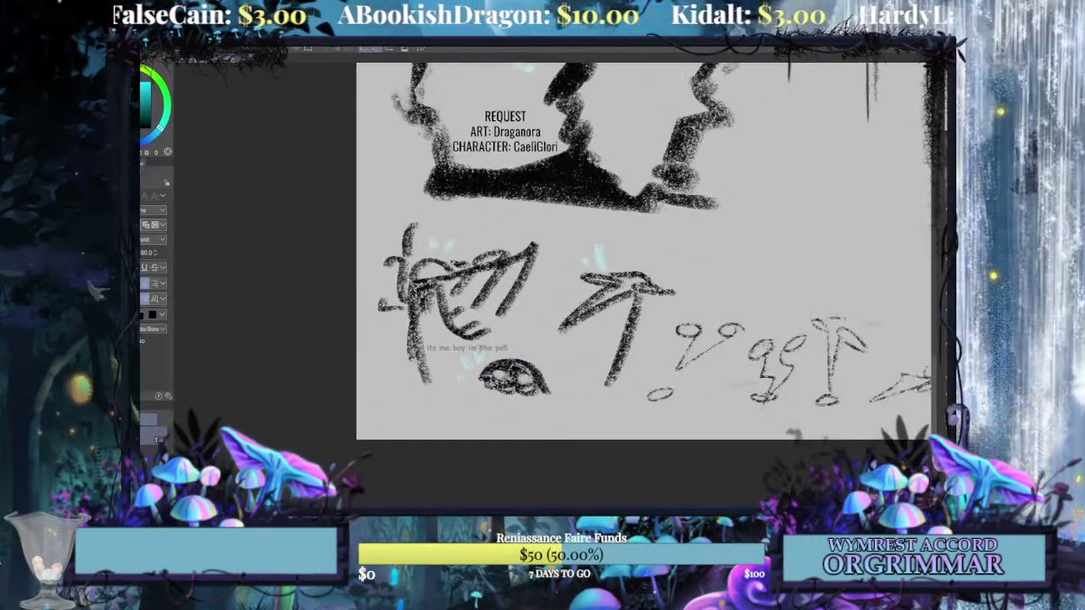
{"action": "left_click", "coordinate": [490, 346]}
{"action": "left_click_drag", "start_coordinate": [490, 347], "coordinate": [490, 343]}
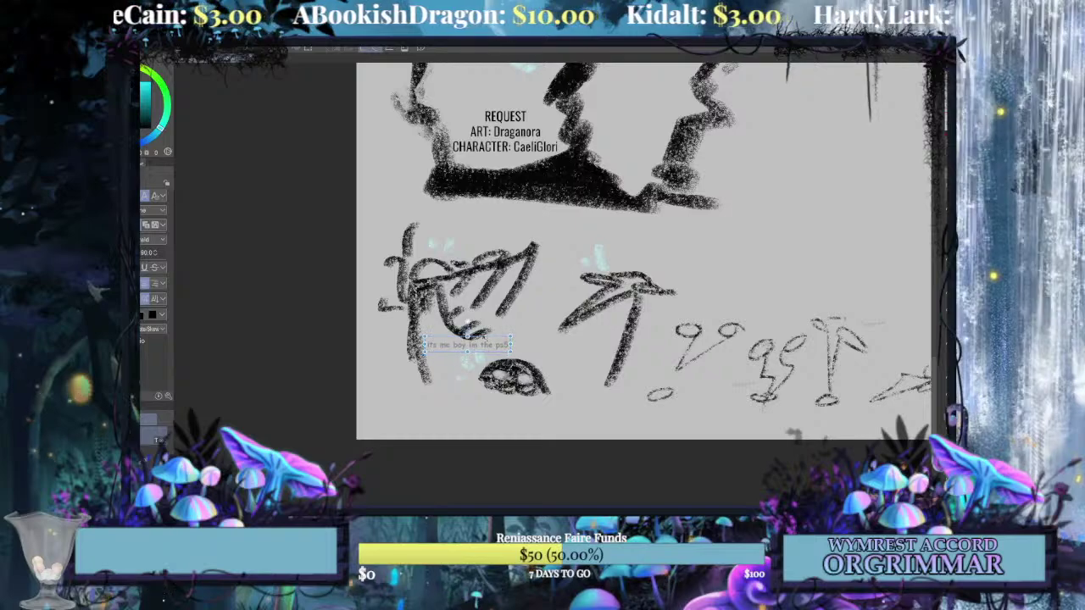
{"action": "left_click", "coordinate": [504, 345]}
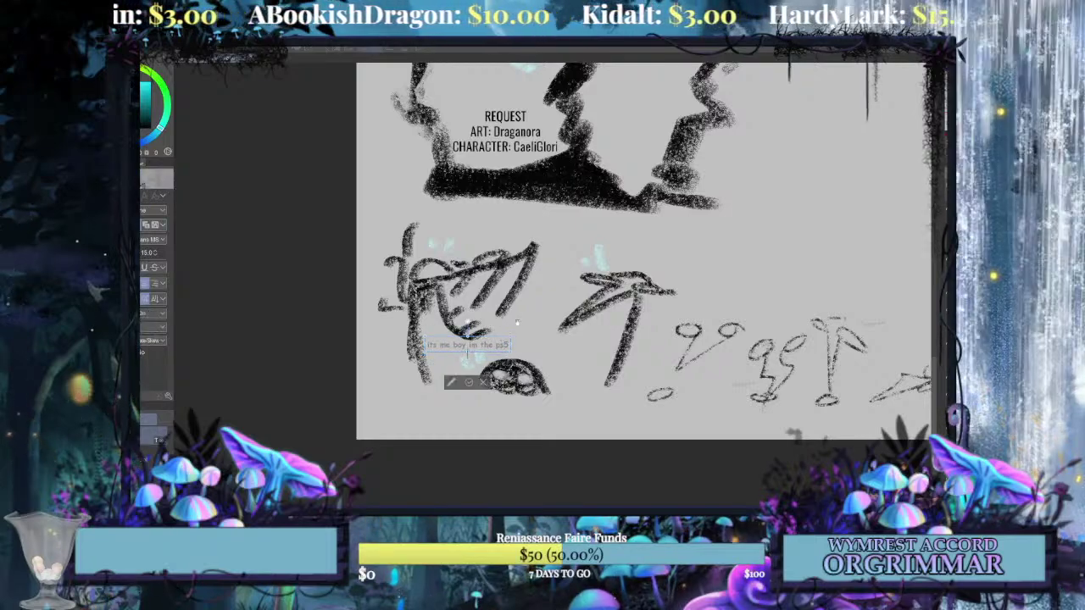
{"action": "key", "text": "Return"}
{"action": "type", "text": "speaking to you inside your bread"}
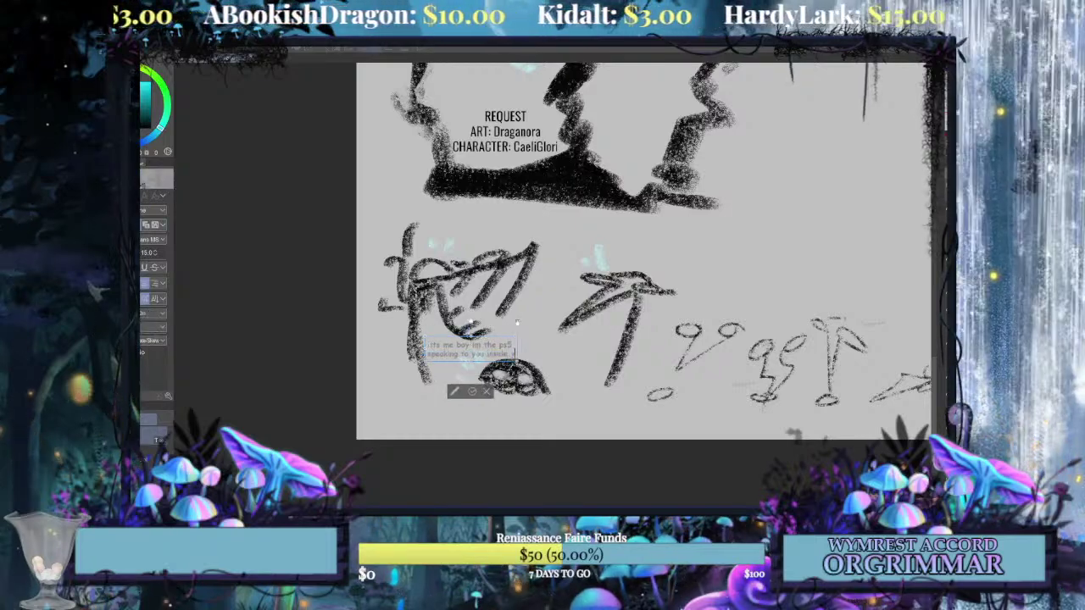
{"action": "key", "text": "BackSpace"}
{"action": "key", "text": "BackSpace"}
{"action": "key", "text": "BackSpace"}
{"action": "type", "text": "ain"}
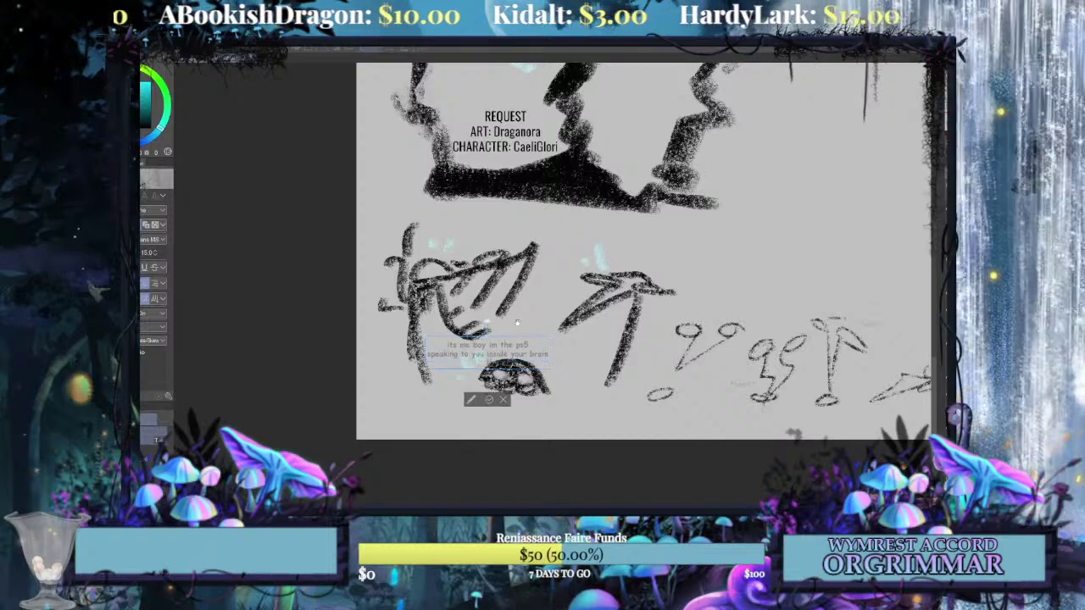
Extend the PS5 caption with three lines beginning "leave the", "we dont need them" and "come with me".
{"action": "type", "text": "leave the kids"}
{"action": "key", "text": "Return"}
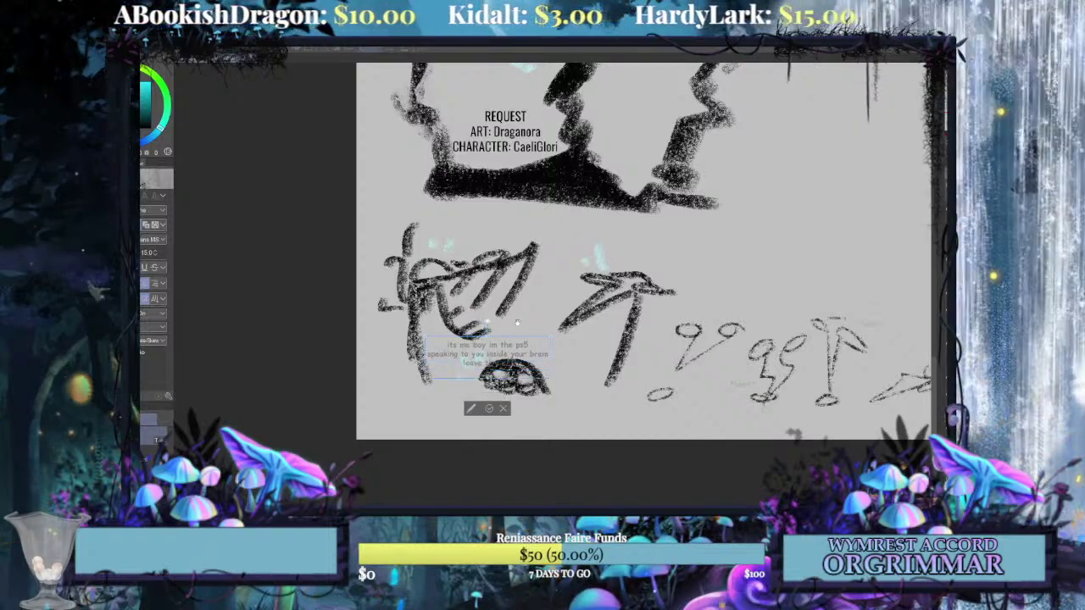
{"action": "type", "text": "we dont need them"}
{"action": "key", "text": "Return"}
{"action": "type", "text": "come with me"}
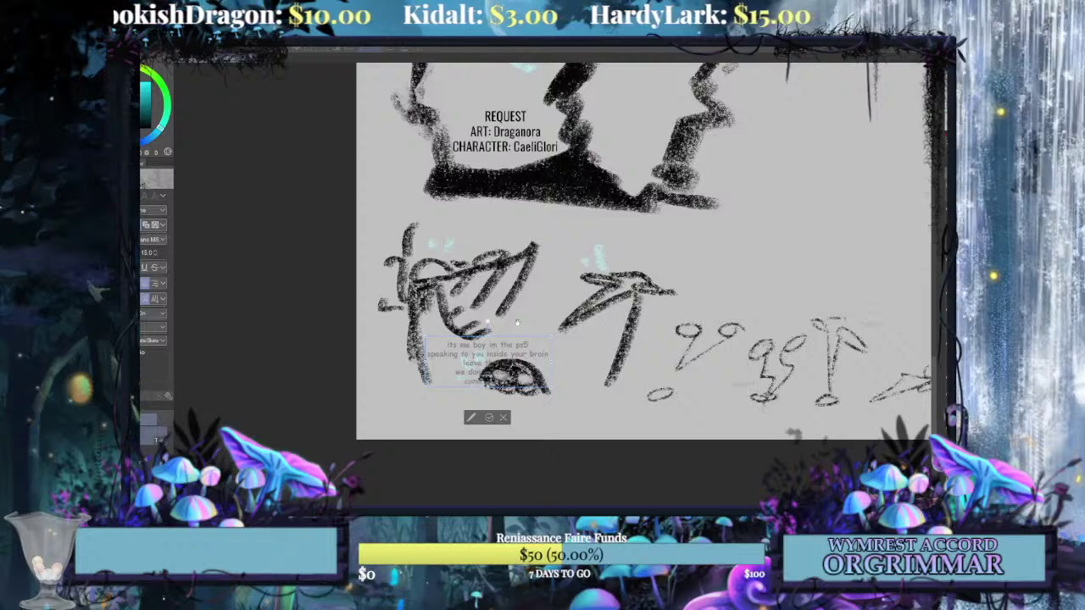
{"action": "type", "text": " with the"}
{"action": "key", "text": "Return"}
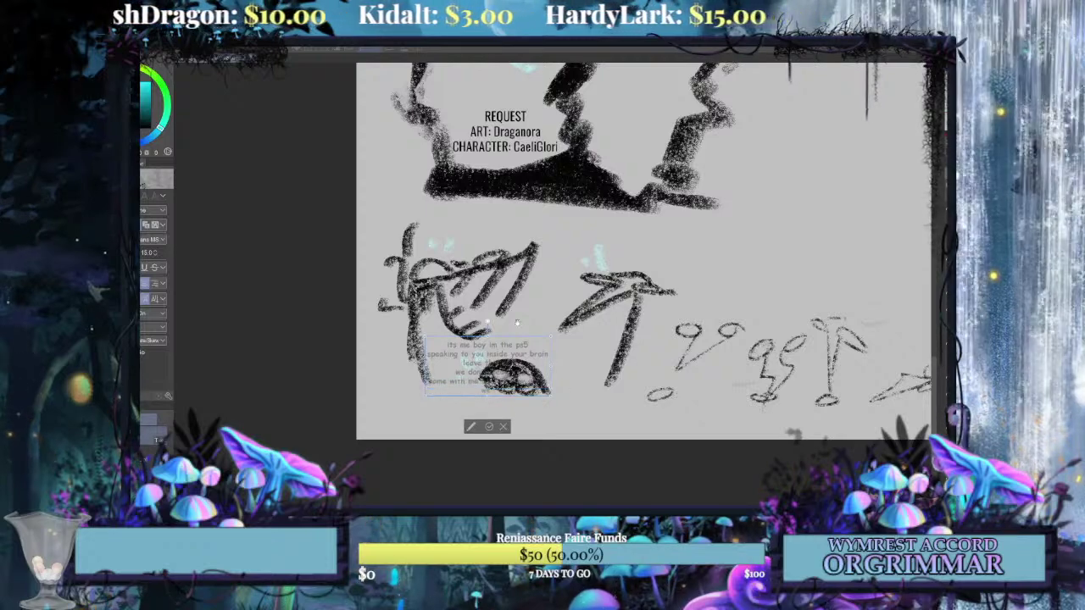
Add a caption line beginning "we'll have cowboy", followed by a line reading "doo doo do dooo yeaaaah".
{"action": "type", "text": "boy"}
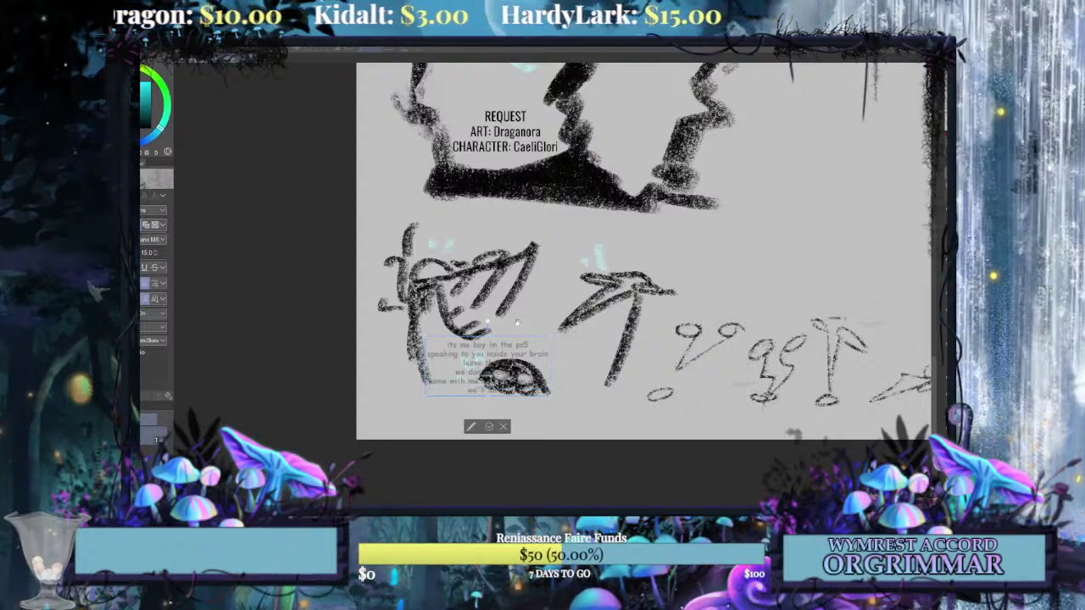
{"action": "type", "text": "ch fun"}
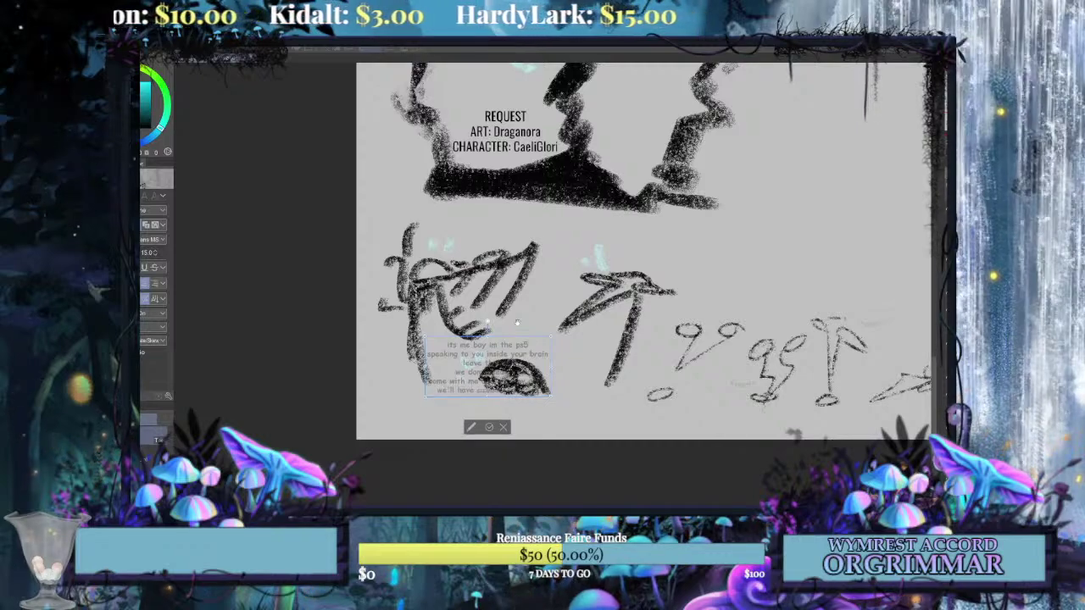
{"action": "type", "text": "s and"}
{"action": "key", "text": "Return"}
{"action": "type", "text": "dan d"}
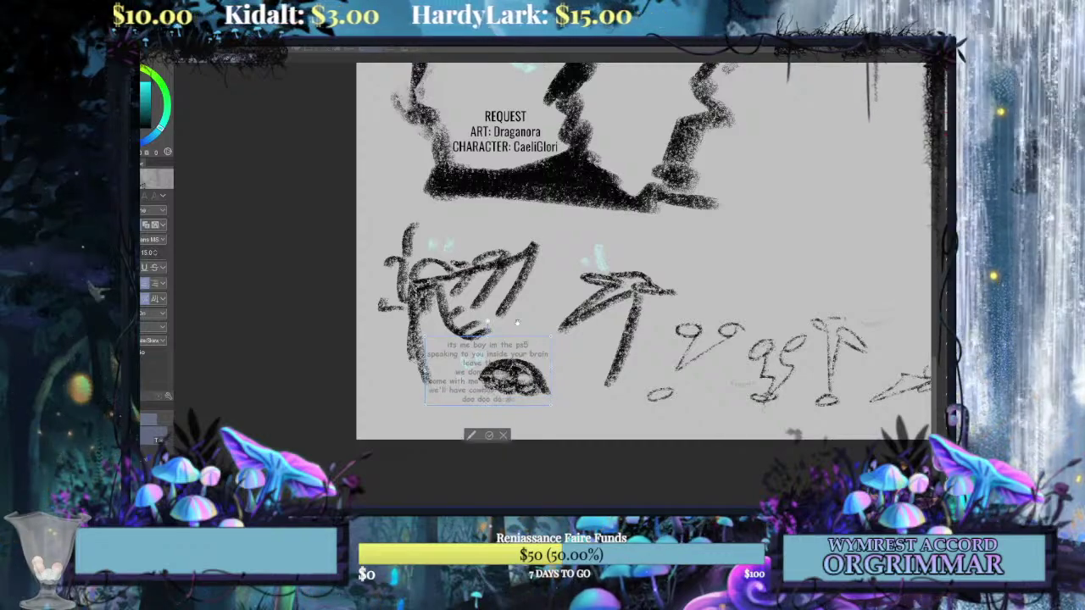
{"action": "type", "text": "oo do dooo yeeaaa"}
{"action": "key", "text": "Return"}
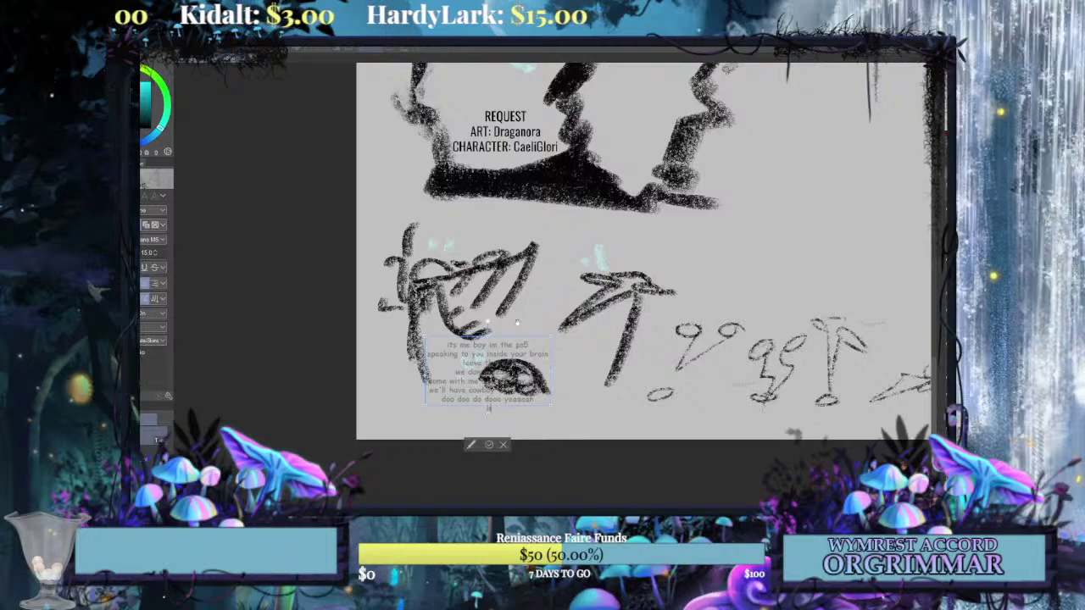
Add the caption line "you need me boy your free will is an illusio" and move the PS5 caption up over the scribbled doodle.
{"action": "type", "text": "you no"}
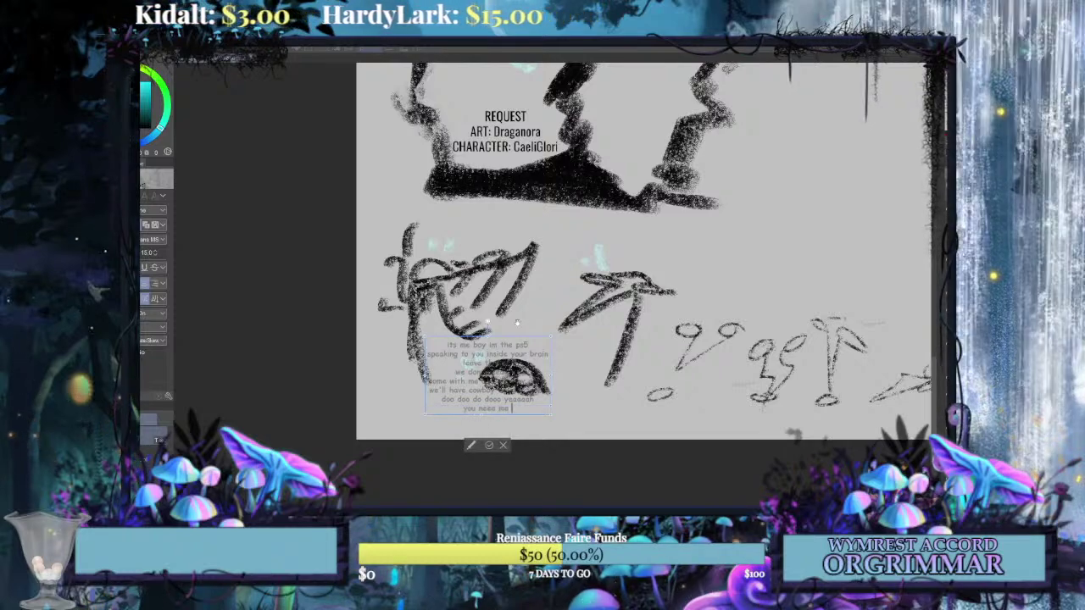
{"action": "type", "text": "ed me boy your free wi"}
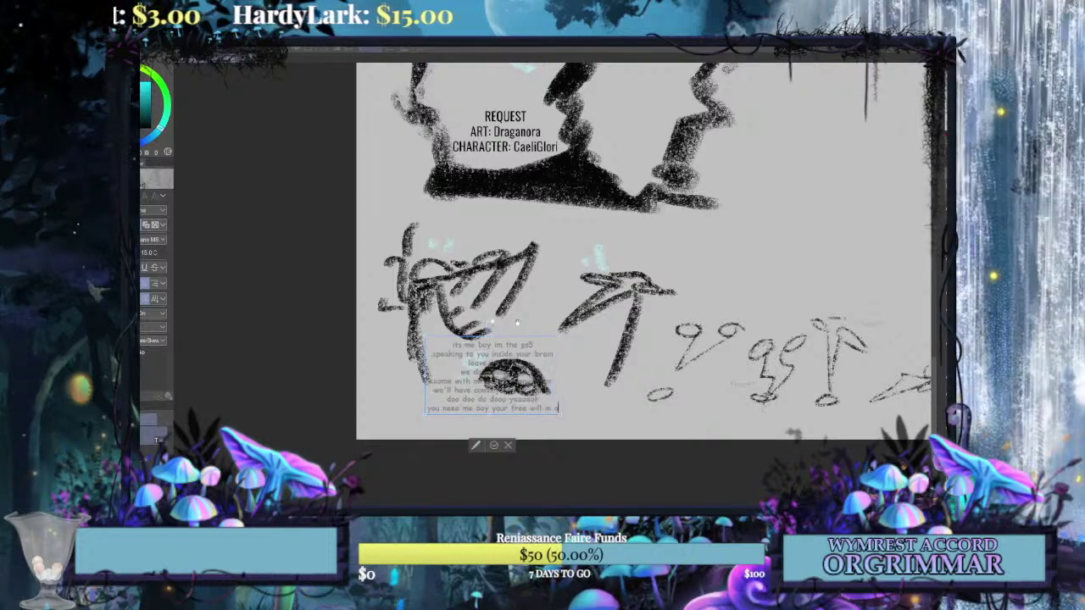
{"action": "type", "text": "ll is an illusio"}
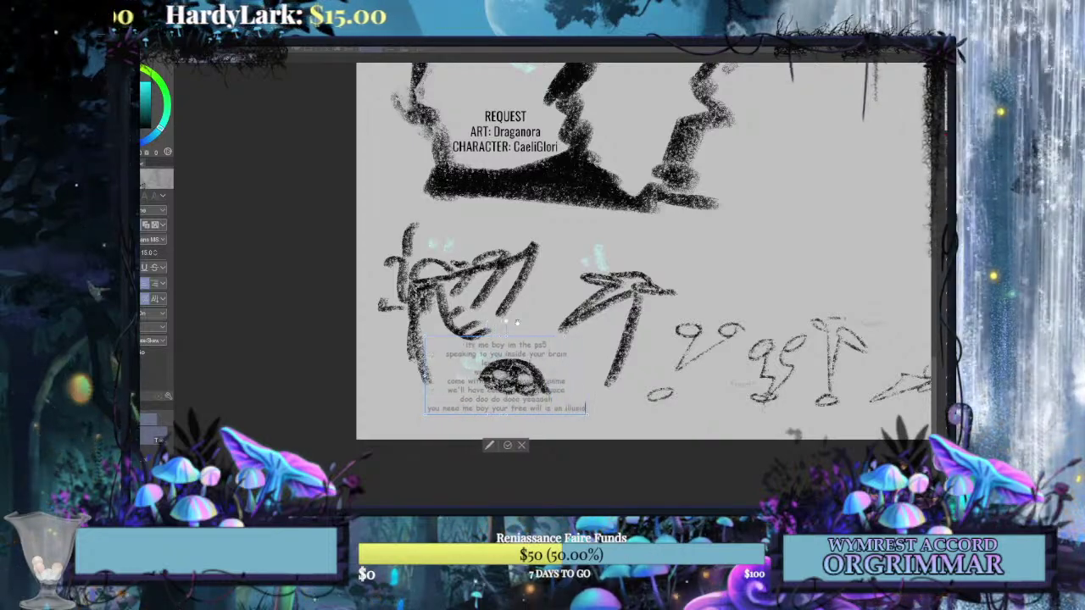
{"action": "left_click", "coordinate": [508, 445]}
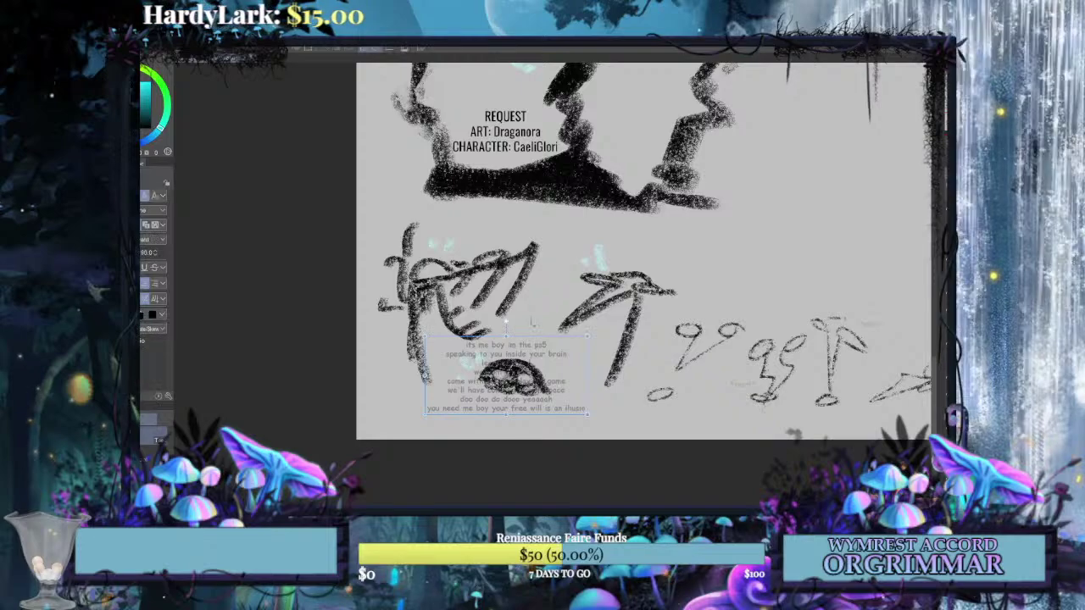
{"action": "left_click_drag", "start_coordinate": [531, 335], "coordinate": [500, 222]}
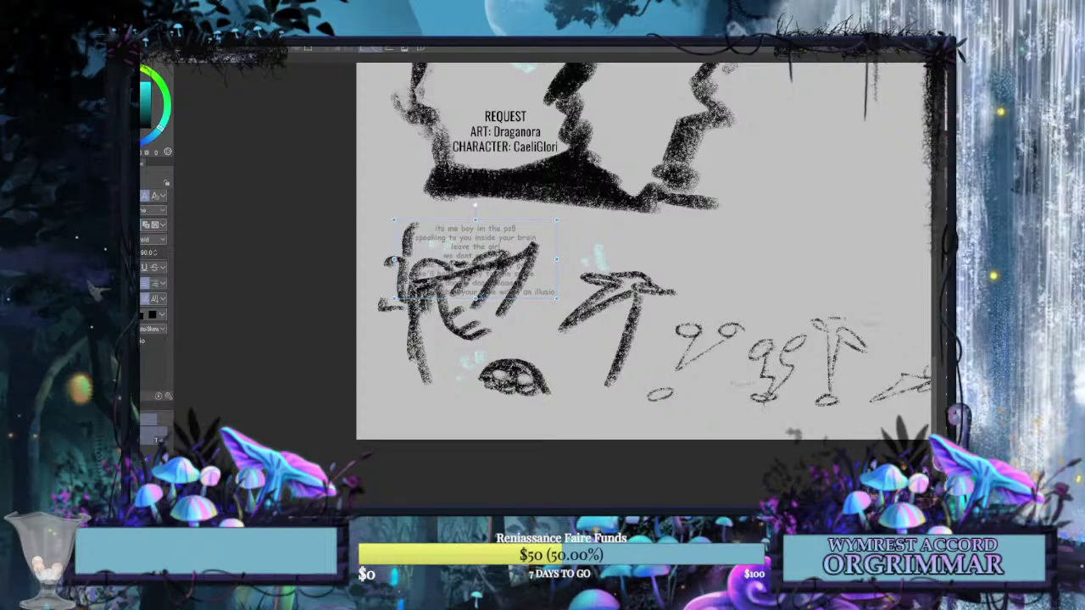
Check the PS5 caption against the whole canvas, then nudge it slightly sideways and down over the scribbled doodle.
{"action": "key", "text": "ctrl+0"}
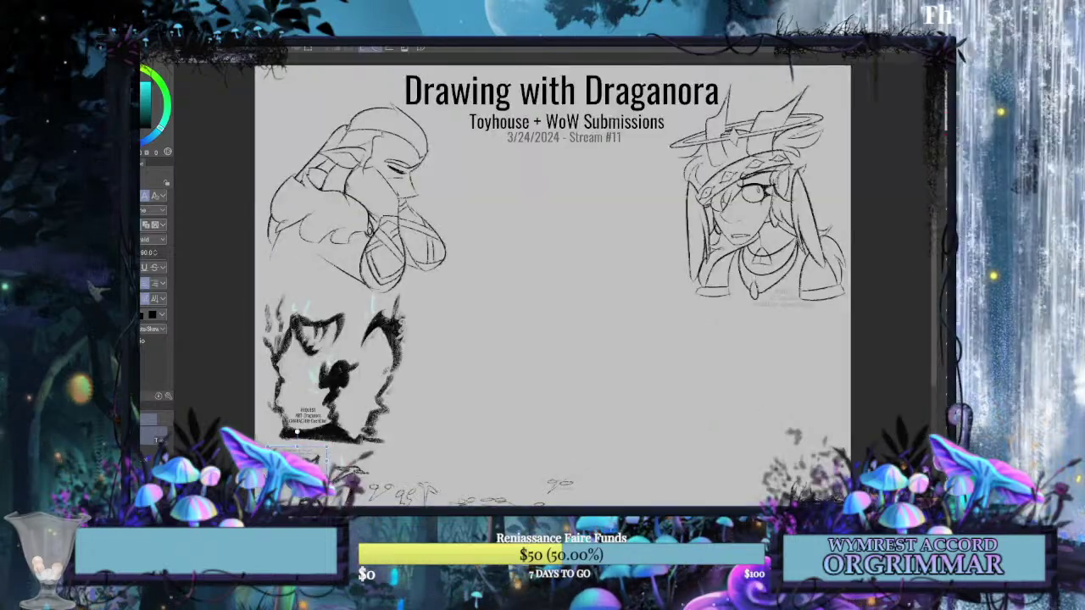
{"action": "left_click", "coordinate": [653, 396]}
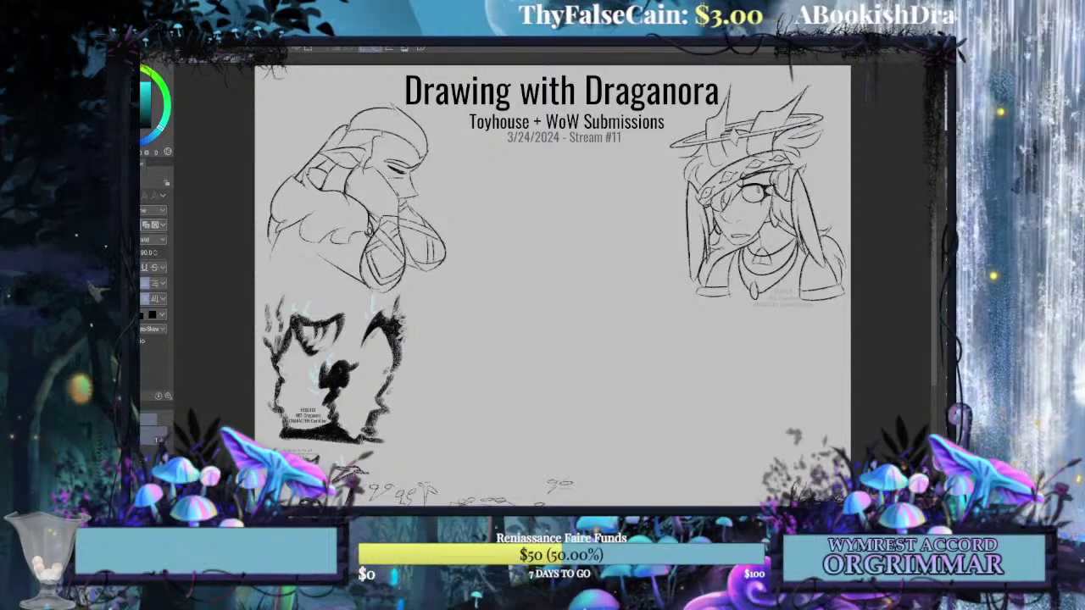
{"action": "scroll", "coordinate": [551, 284], "scroll_direction": "up", "scroll_amount": 6}
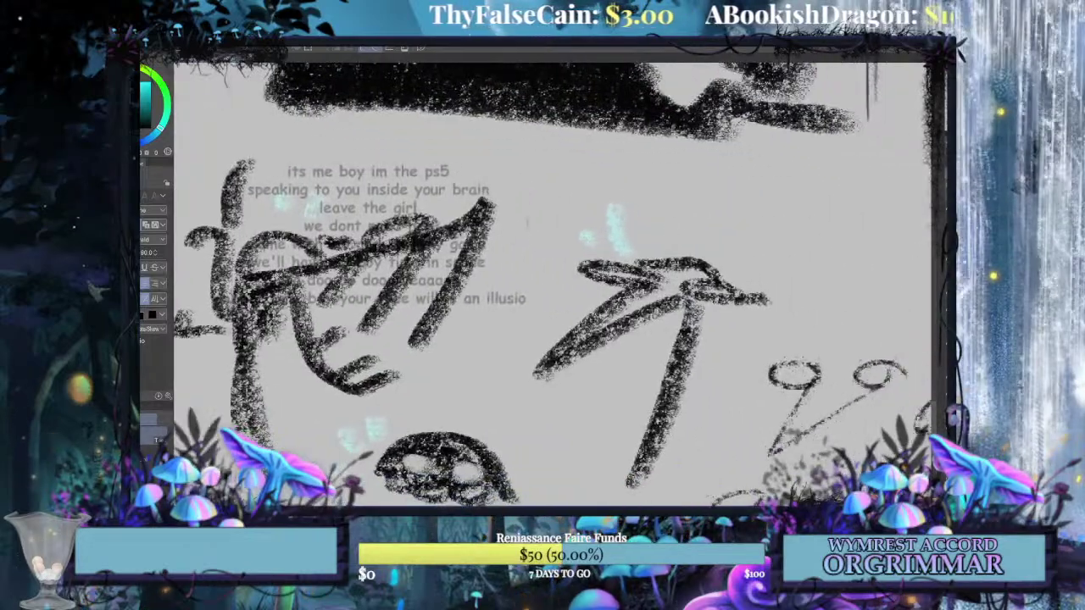
{"action": "key", "text": "ctrl+minus"}
{"action": "key", "text": "ctrl+minus"}
{"action": "left_click", "coordinate": [476, 231]}
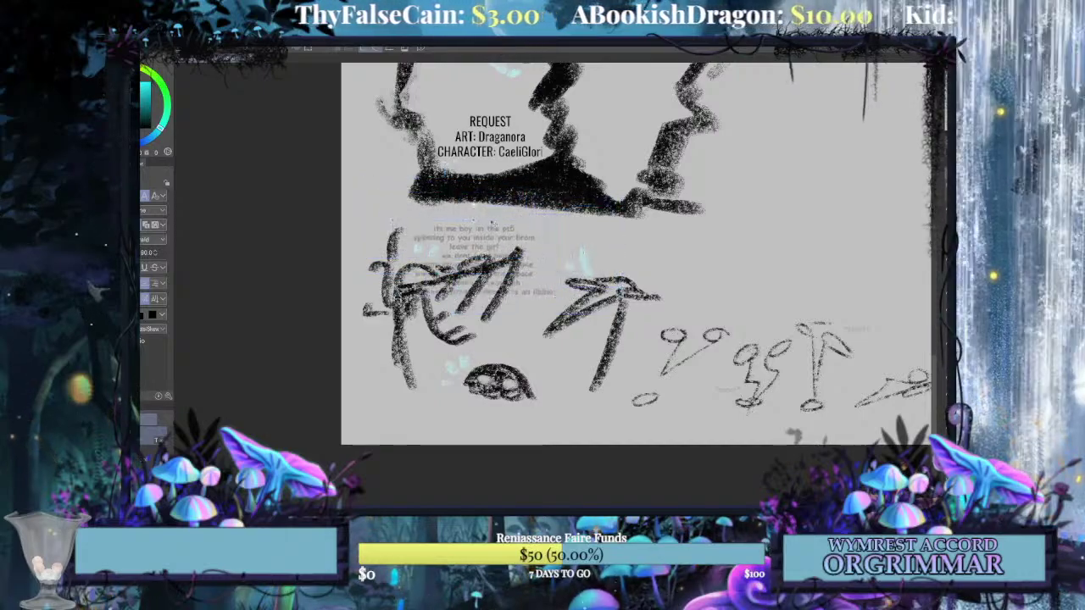
{"action": "left_click_drag", "start_coordinate": [492, 223], "coordinate": [480, 227]}
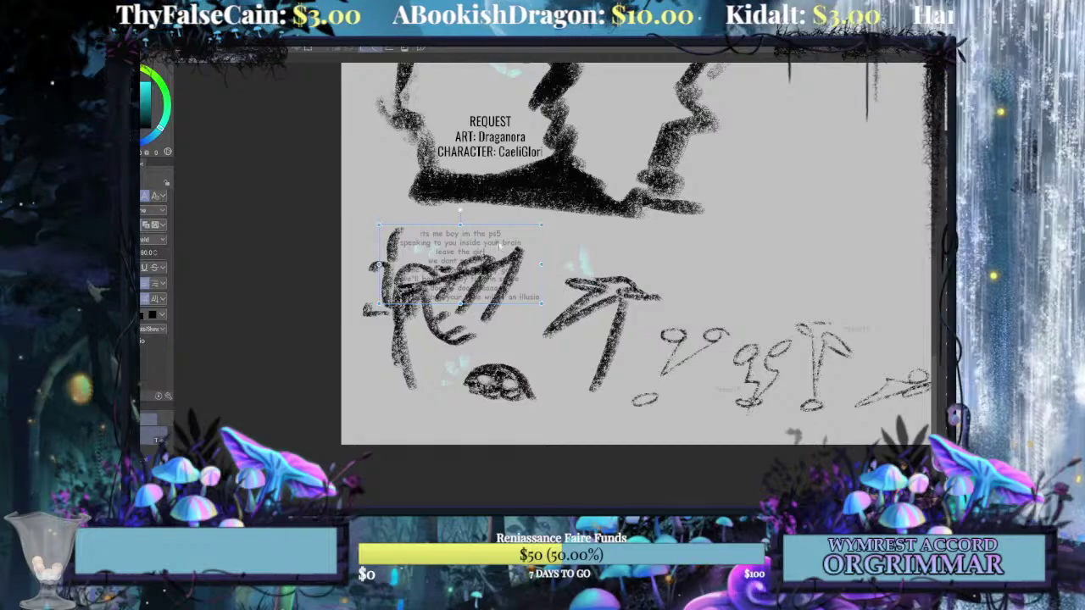
Return the PS5 caption to its single opening line beneath the doodle and continue that line with "speaking to you inside your b".
{"action": "left_click", "coordinate": [480, 349]}
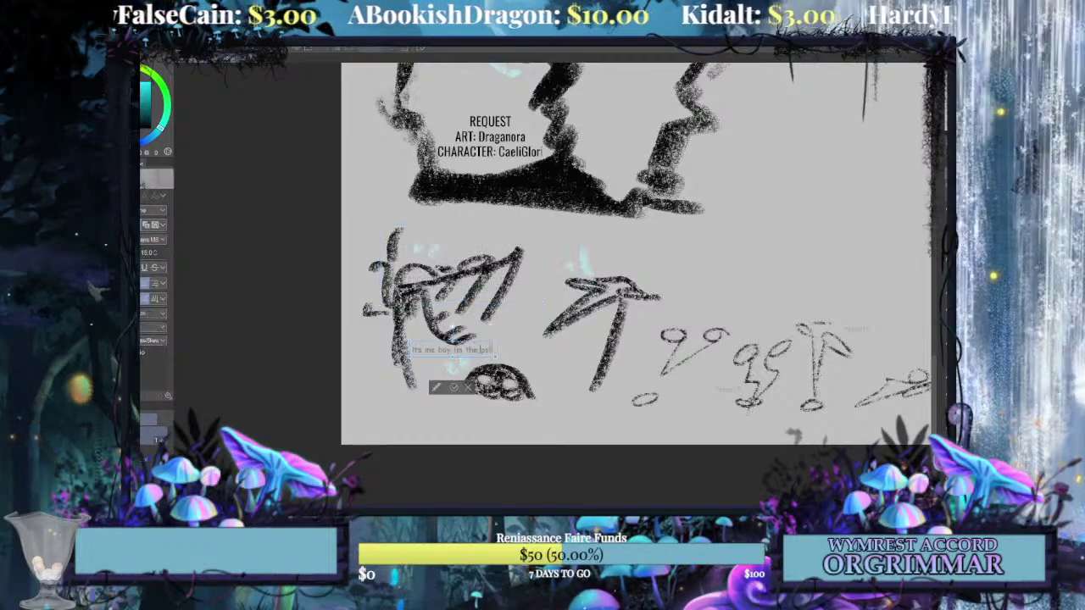
{"action": "type", "text": "speaking to"}
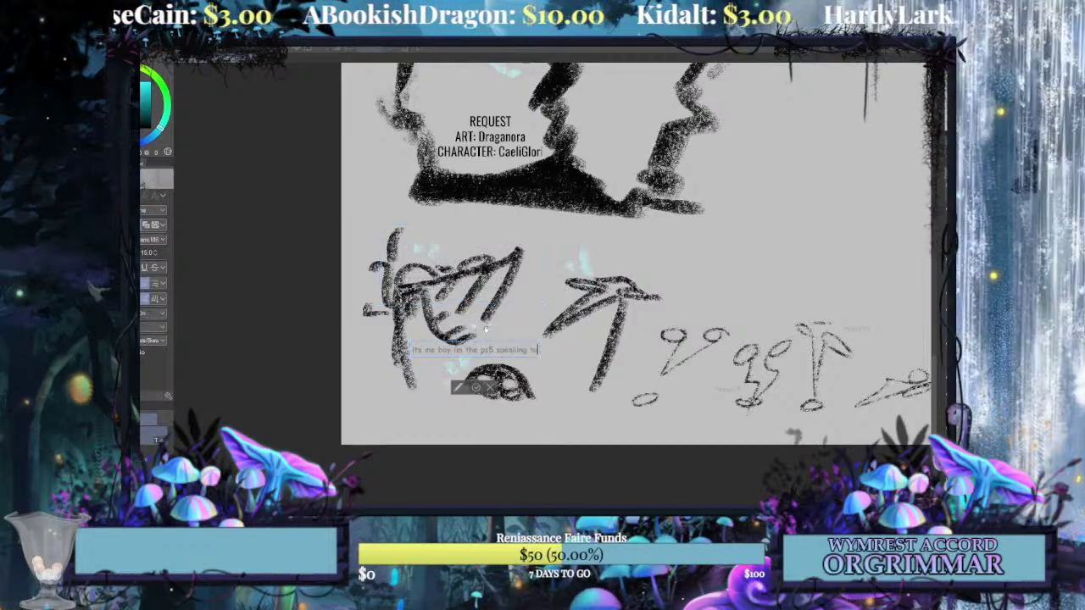
{"action": "type", "text": " you inside your b"}
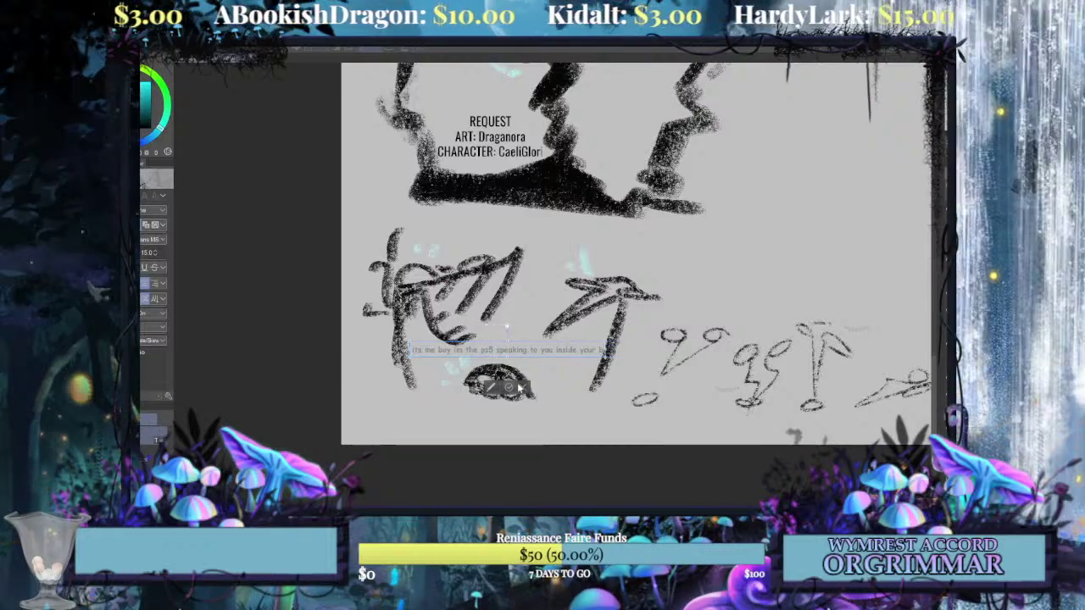
{"action": "left_click", "coordinate": [882, 209]}
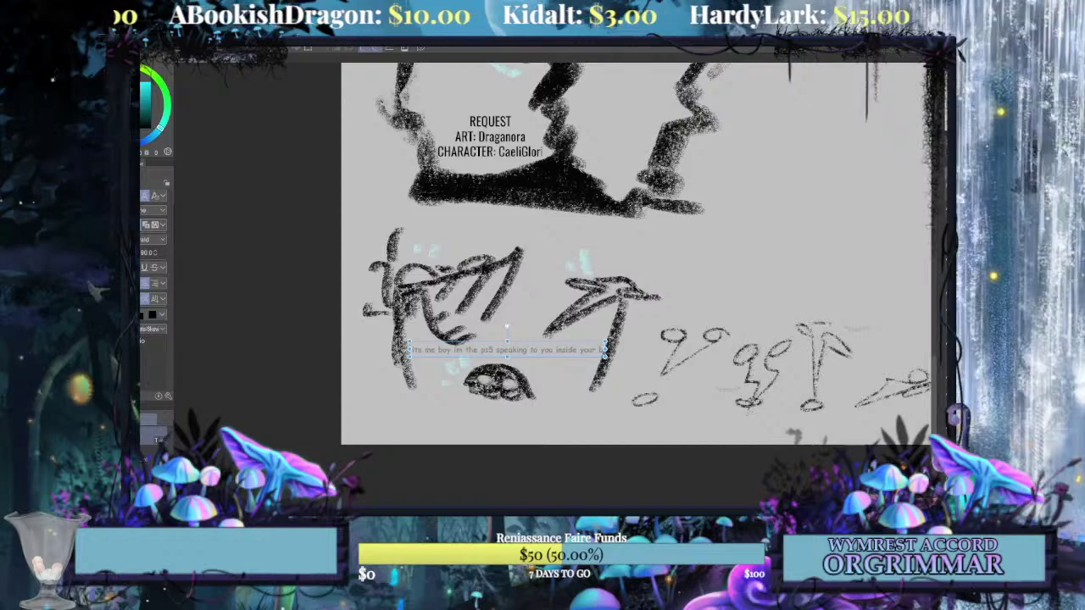
{"action": "left_click", "coordinate": [621, 375]}
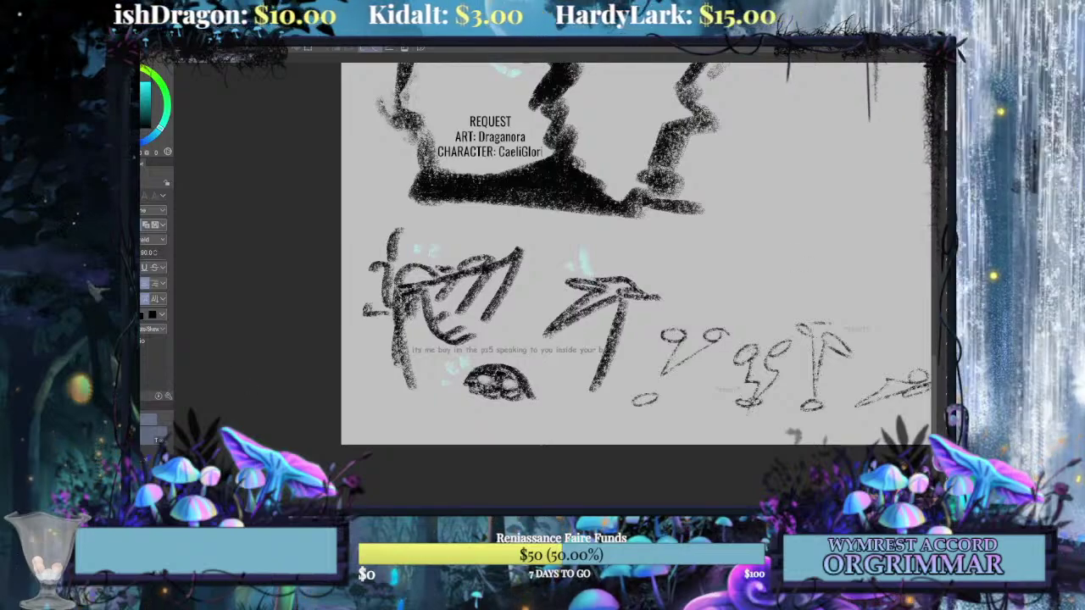
{"action": "key", "text": "ctrl+0"}
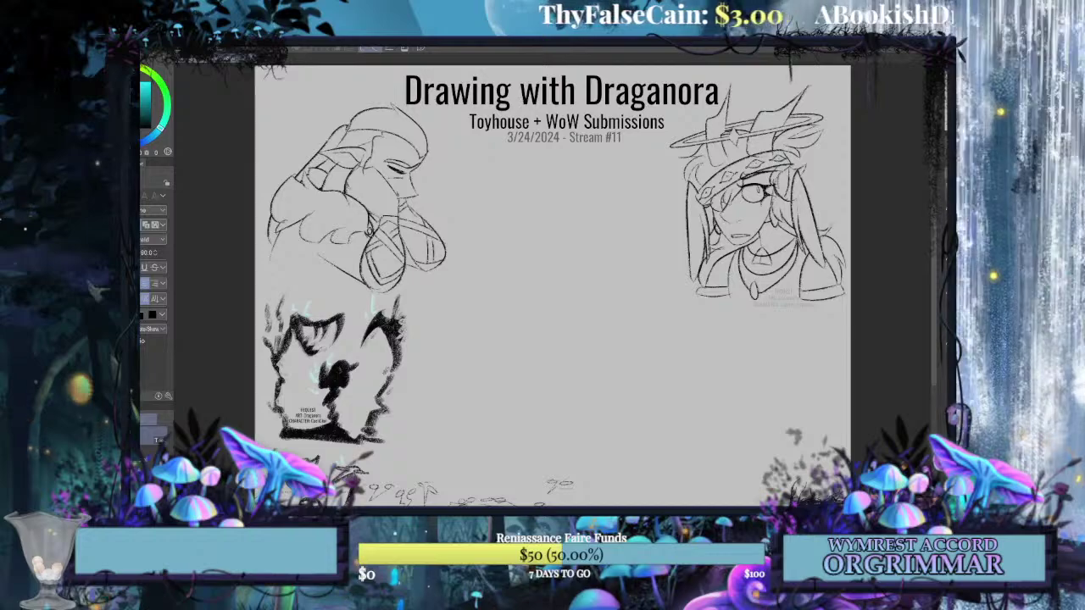
{"action": "key", "text": "ctrl+plus"}
{"action": "key", "text": "ctrl+plus"}
{"action": "mouse_move", "coordinate": [474, 483]}
{"action": "left_mouse_down"}
{"action": "mouse_move", "coordinate": [710, 82]}
{"action": "mouse_move", "coordinate": [758, 89]}
{"action": "left_mouse_up"}
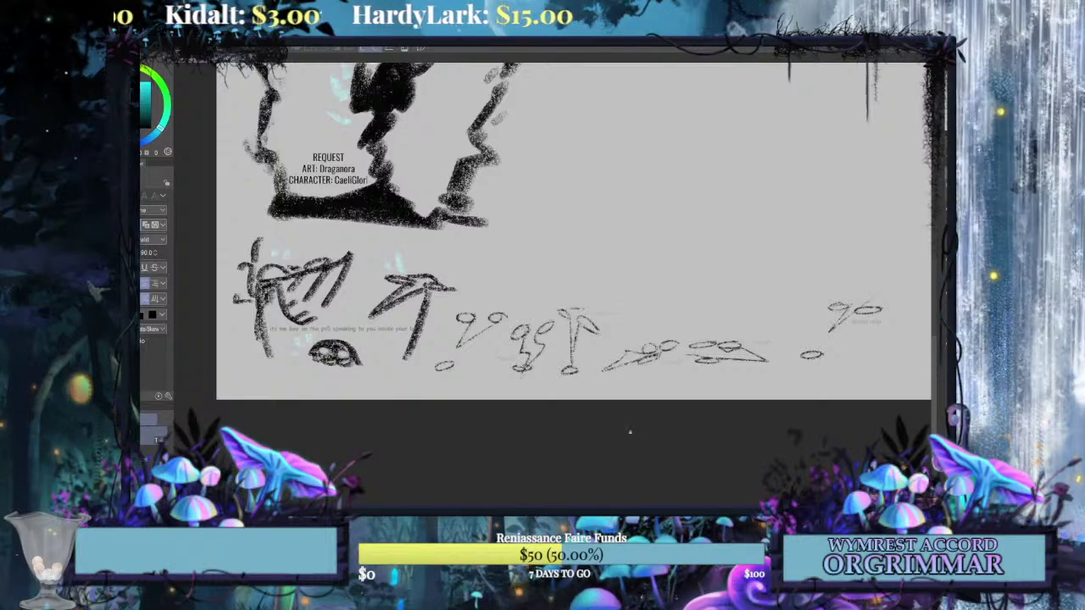
{"action": "key", "text": "ctrl+0"}
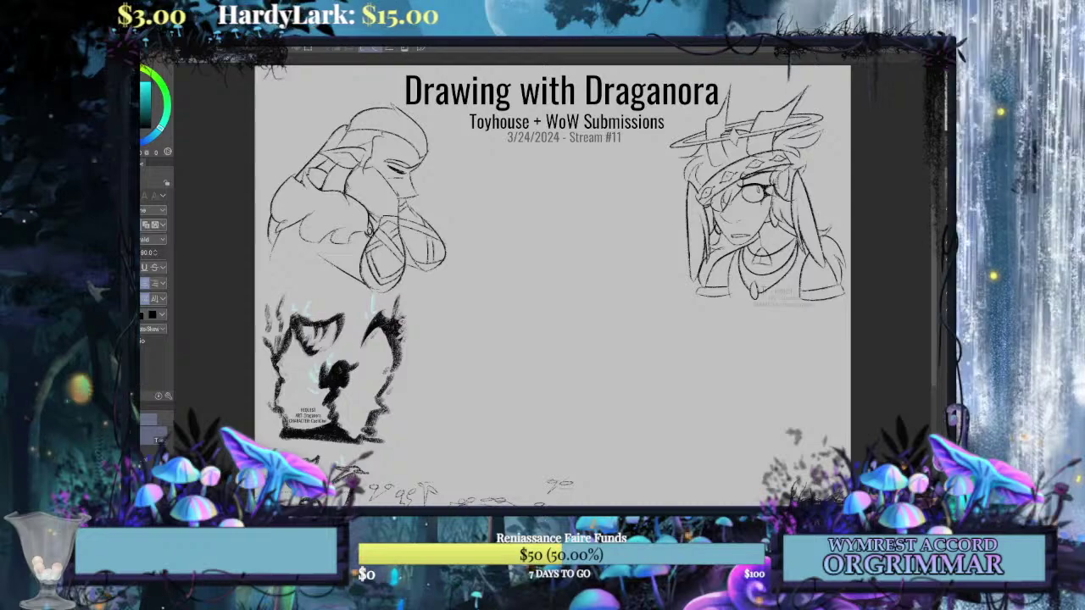
Switch to the Pastel drawing tool for sketching in the empty space between the two upper portraits.
{"action": "key", "text": "d"}
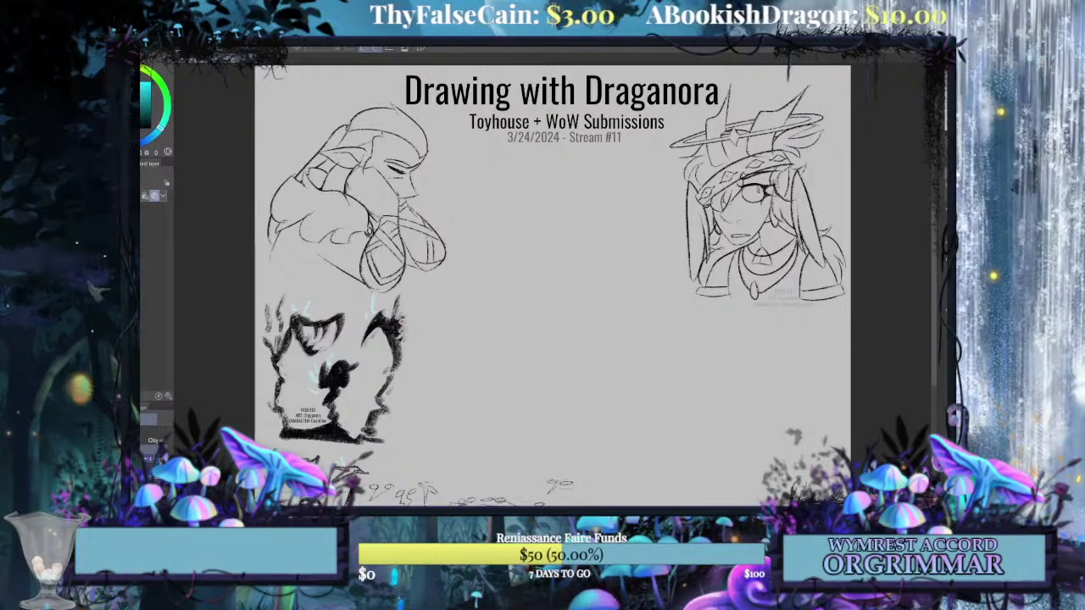
{"action": "key", "text": "p"}
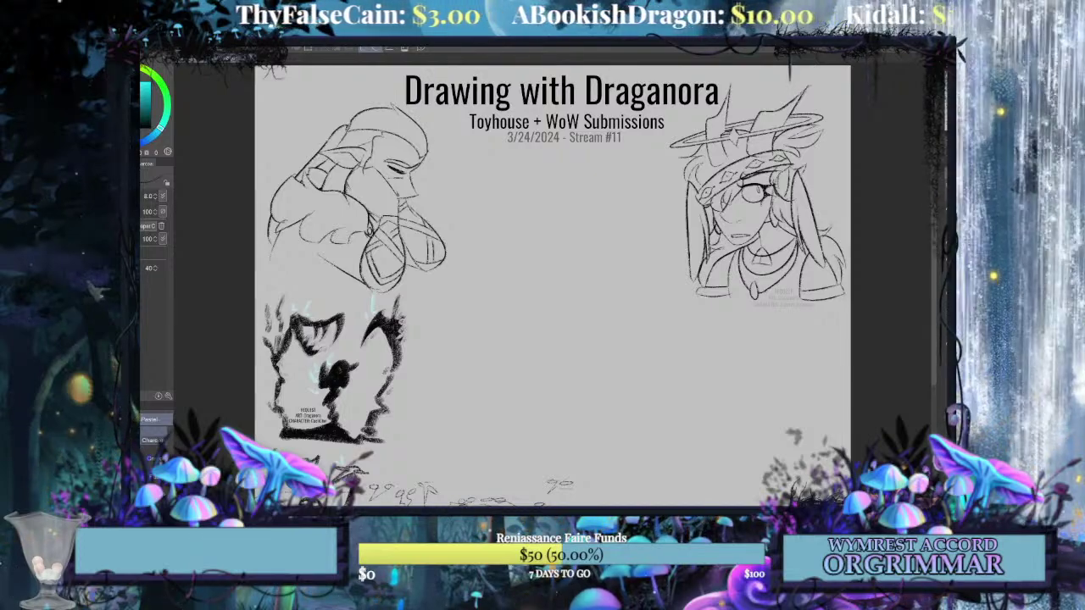
{"action": "scroll", "coordinate": [515, 133], "scroll_direction": "up", "scroll_amount": 3}
{"action": "left_click_drag", "start_coordinate": [594, 406], "coordinate": [589, 373]}
{"action": "mouse_move", "coordinate": [488, 194]}
{"action": "left_mouse_down"}
{"action": "mouse_move", "coordinate": [438, 280]}
{"action": "mouse_move", "coordinate": [523, 275]}
{"action": "mouse_move", "coordinate": [489, 194]}
{"action": "mouse_move", "coordinate": [461, 289]}
{"action": "mouse_move", "coordinate": [536, 244]}
{"action": "mouse_move", "coordinate": [487, 192]}
{"action": "mouse_move", "coordinate": [454, 298]}
{"action": "mouse_move", "coordinate": [556, 256]}
{"action": "mouse_move", "coordinate": [512, 193]}
{"action": "mouse_move", "coordinate": [440, 230]}
{"action": "mouse_move", "coordinate": [512, 308]}
{"action": "mouse_move", "coordinate": [539, 202]}
{"action": "mouse_move", "coordinate": [463, 229]}
{"action": "mouse_move", "coordinate": [530, 321]}
{"action": "mouse_move", "coordinate": [565, 231]}
{"action": "mouse_move", "coordinate": [510, 194]}
{"action": "mouse_move", "coordinate": [476, 288]}
{"action": "mouse_move", "coordinate": [573, 272]}
{"action": "mouse_move", "coordinate": [524, 194]}
{"action": "mouse_move", "coordinate": [447, 253]}
{"action": "mouse_move", "coordinate": [520, 315]}
{"action": "mouse_move", "coordinate": [554, 218]}
{"action": "mouse_move", "coordinate": [489, 198]}
{"action": "mouse_move", "coordinate": [474, 297]}
{"action": "mouse_move", "coordinate": [584, 258]}
{"action": "mouse_move", "coordinate": [498, 190]}
{"action": "left_mouse_up"}
{"action": "key", "text": "ctrl+z"}
{"action": "key", "text": "ctrl+z"}
{"action": "key", "text": "ctrl+z"}
{"action": "key", "text": "ctrl+z"}
{"action": "key", "text": "ctrl+z"}
{"action": "key", "text": "ctrl+z"}
{"action": "key", "text": "ctrl+z"}
{"action": "key", "text": "ctrl+z"}
Sketch a head circle in the empty space between the two portraits and even out its shape with Transform.
{"action": "mouse_move", "coordinate": [544, 199]}
{"action": "left_mouse_down"}
{"action": "mouse_move", "coordinate": [535, 190]}
{"action": "mouse_move", "coordinate": [557, 303]}
{"action": "mouse_move", "coordinate": [501, 187]}
{"action": "left_mouse_up"}
{"action": "key", "text": "ctrl+t"}
{"action": "left_click_drag", "start_coordinate": [513, 252], "coordinate": [527, 251]}
{"action": "left_click_drag", "start_coordinate": [531, 150], "coordinate": [523, 150]}
{"action": "left_click_drag", "start_coordinate": [524, 252], "coordinate": [532, 248]}
{"action": "left_click", "coordinate": [512, 368]}
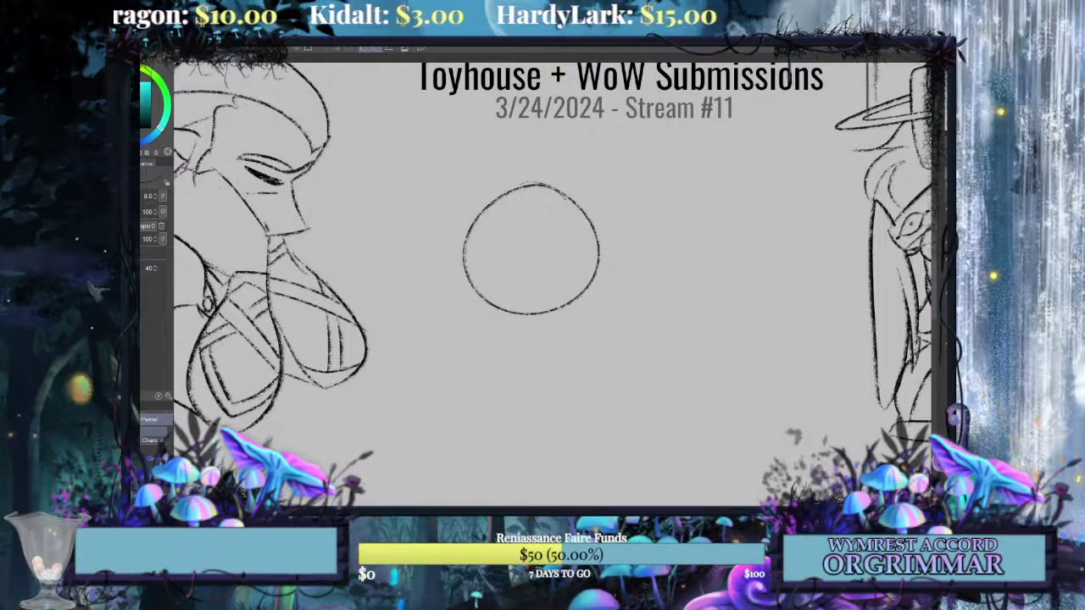
Scale the head circle down slightly.
{"action": "key", "text": "ctrl+t"}
{"action": "left_click_drag", "start_coordinate": [634, 350], "coordinate": [571, 300]}
{"action": "left_click", "coordinate": [511, 339]}
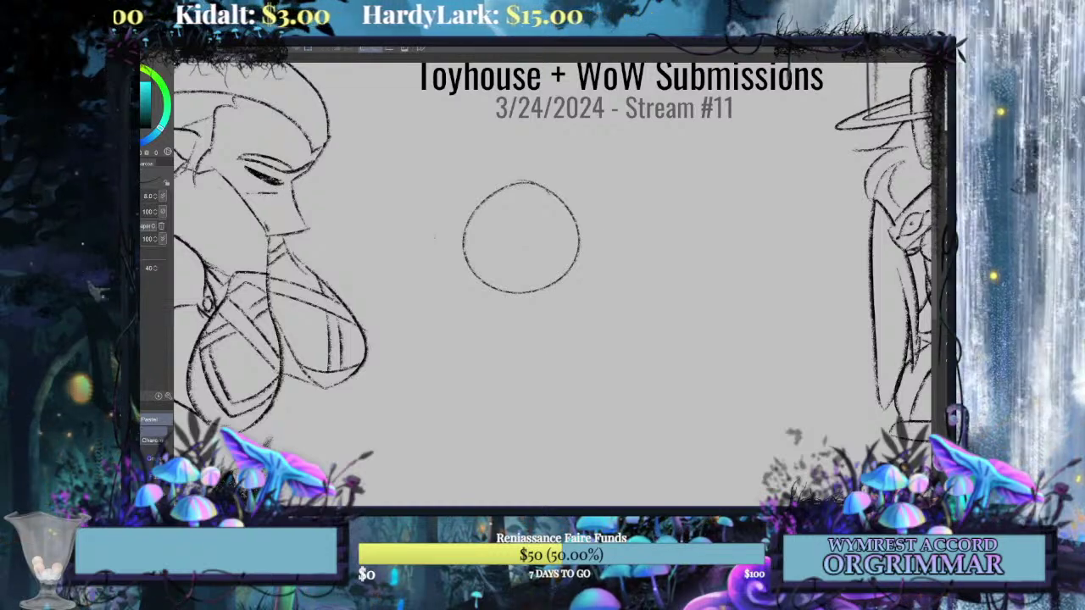
Sketch an angular jaw and chin beneath the head circle, redrawing the near jaw line until it joins the chin.
{"action": "left_click_drag", "start_coordinate": [581, 259], "coordinate": [576, 332]}
{"action": "key", "text": "ctrl+z"}
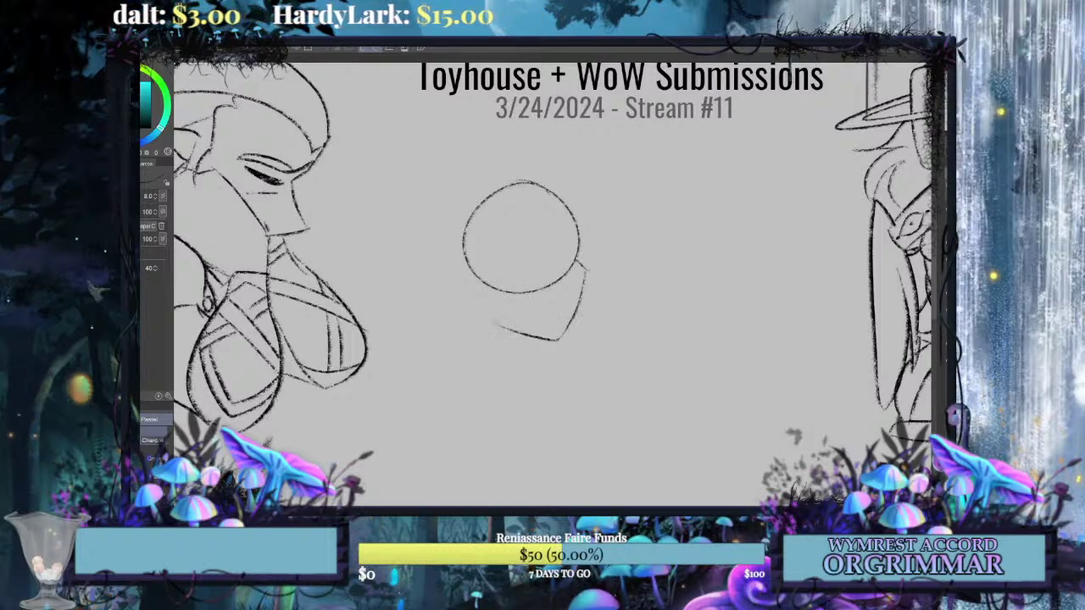
{"action": "key", "text": "ctrl+z"}
{"action": "left_click_drag", "start_coordinate": [484, 278], "coordinate": [499, 326]}
{"action": "key", "text": "ctrl+z"}
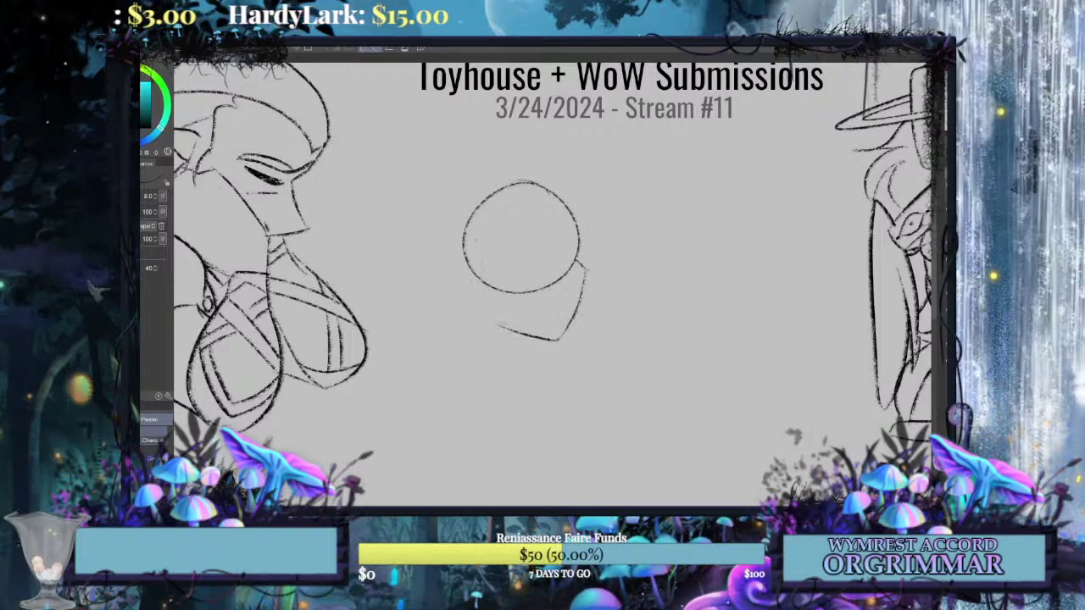
{"action": "left_click_drag", "start_coordinate": [478, 279], "coordinate": [498, 326]}
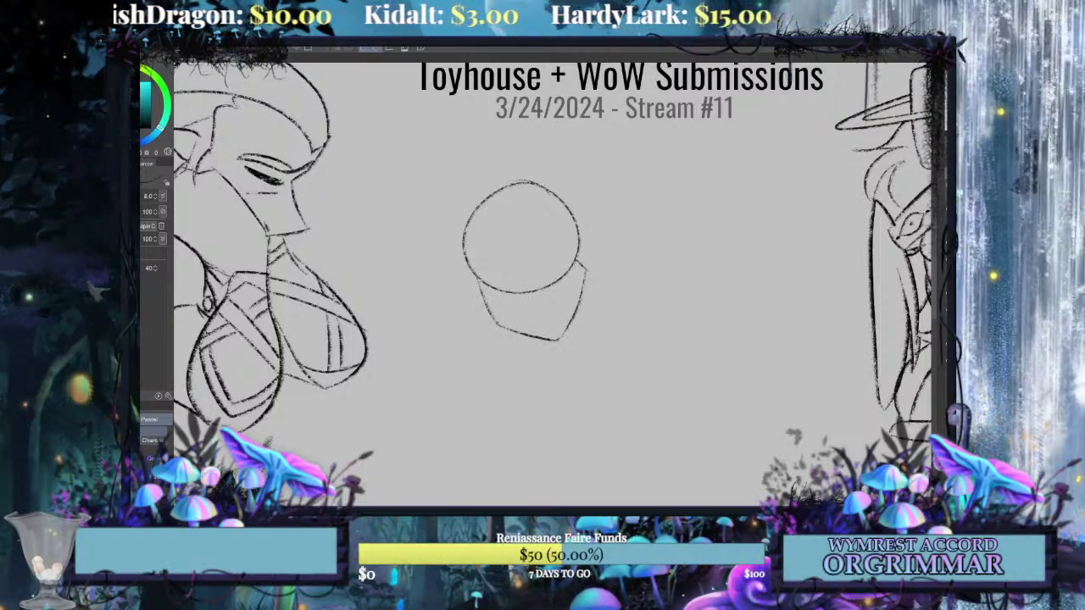
Switch to the "Town of Salem: Dracula's Palace" page and examine the bearded character with glowing glasses up close as reference.
{"action": "left_click", "coordinate": [297, 57]}
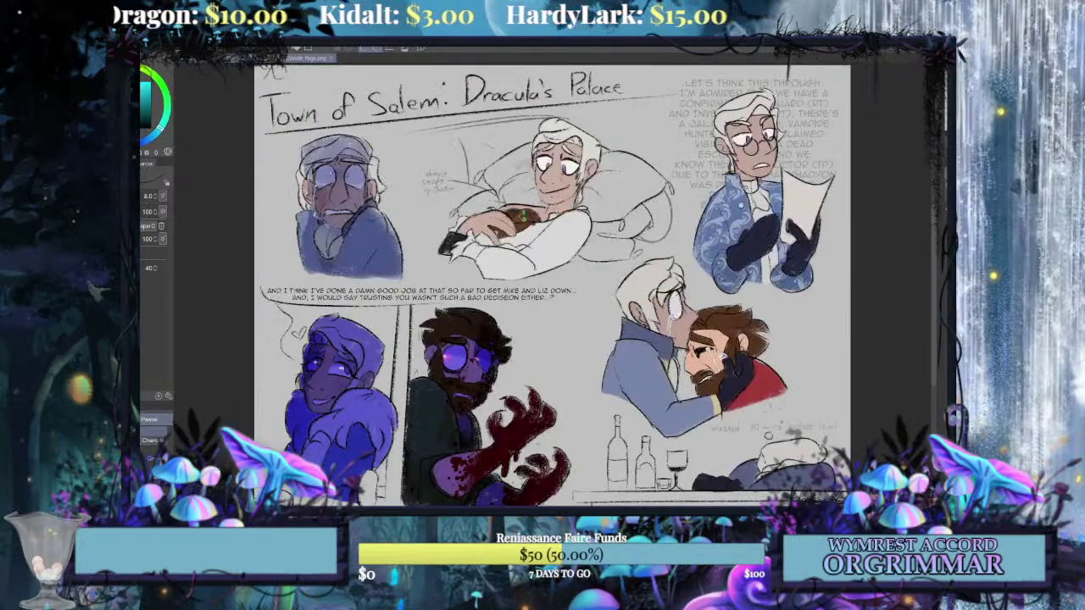
{"action": "key", "text": "ctrl+plus"}
{"action": "key", "text": "ctrl+plus"}
{"action": "key", "text": "ctrl+plus"}
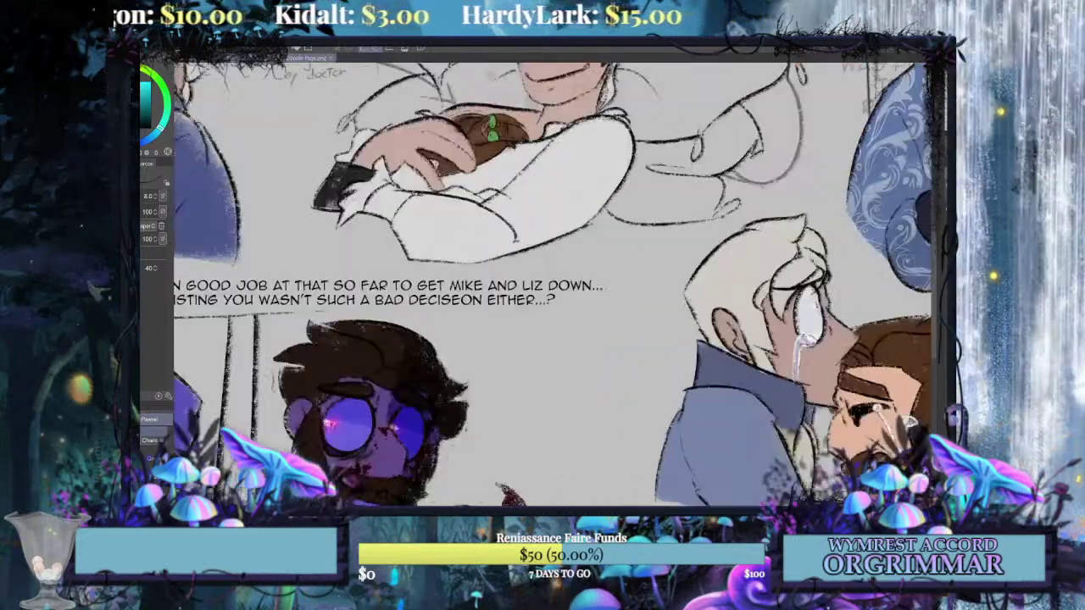
{"action": "key", "text": "ctrl+minus"}
{"action": "left_click_drag", "start_coordinate": [407, 390], "coordinate": [542, 212]}
{"action": "key", "text": "ctrl+plus"}
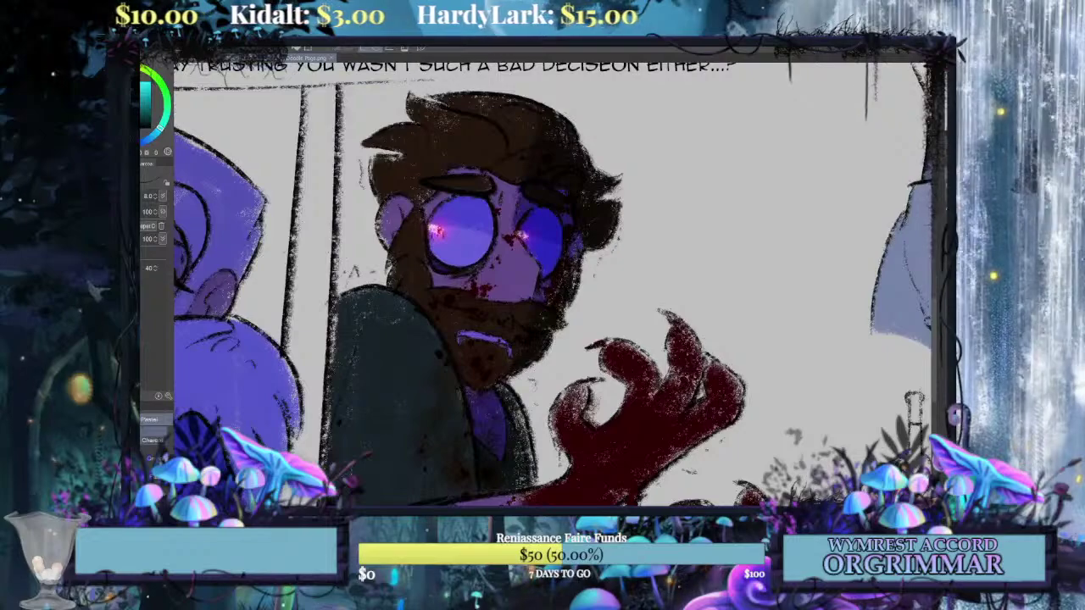
{"action": "left_click_drag", "start_coordinate": [526, 271], "coordinate": [561, 301]}
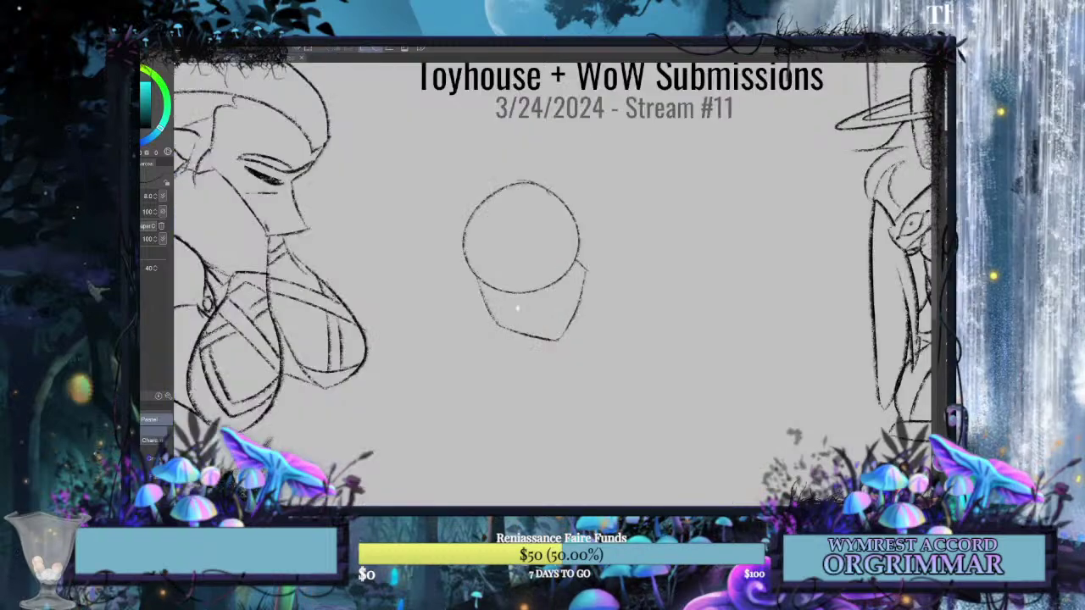
Transform the jaw lines slightly so that the chin shifts a little under the head circle.
{"action": "key", "text": "ctrl+t"}
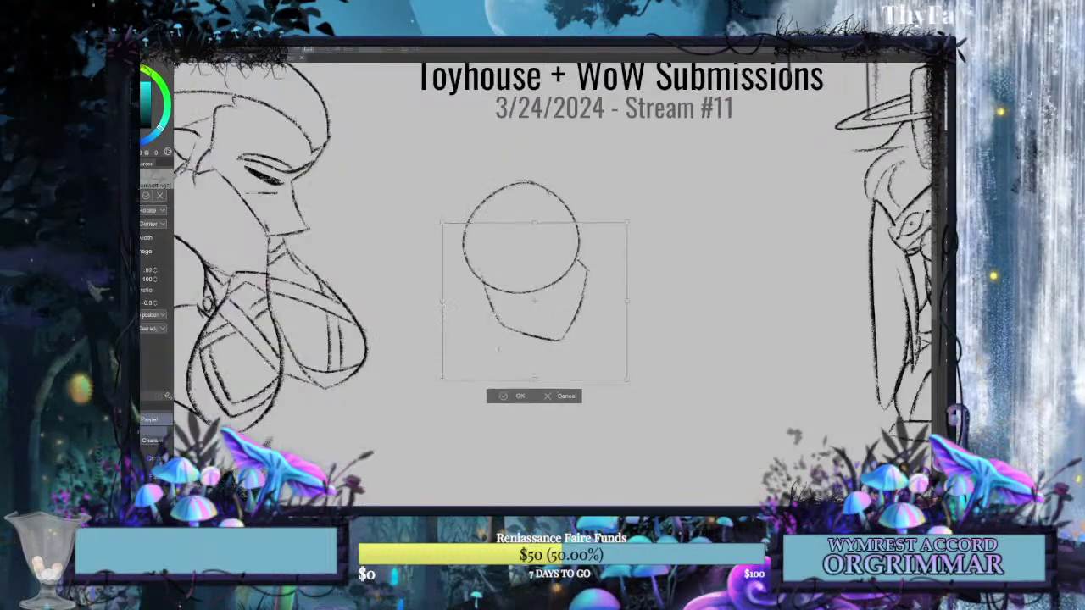
{"action": "key", "text": "Escape"}
{"action": "key", "text": "ctrl+t"}
{"action": "left_click_drag", "start_coordinate": [584, 318], "coordinate": [528, 371]}
{"action": "left_click", "coordinate": [496, 401]}
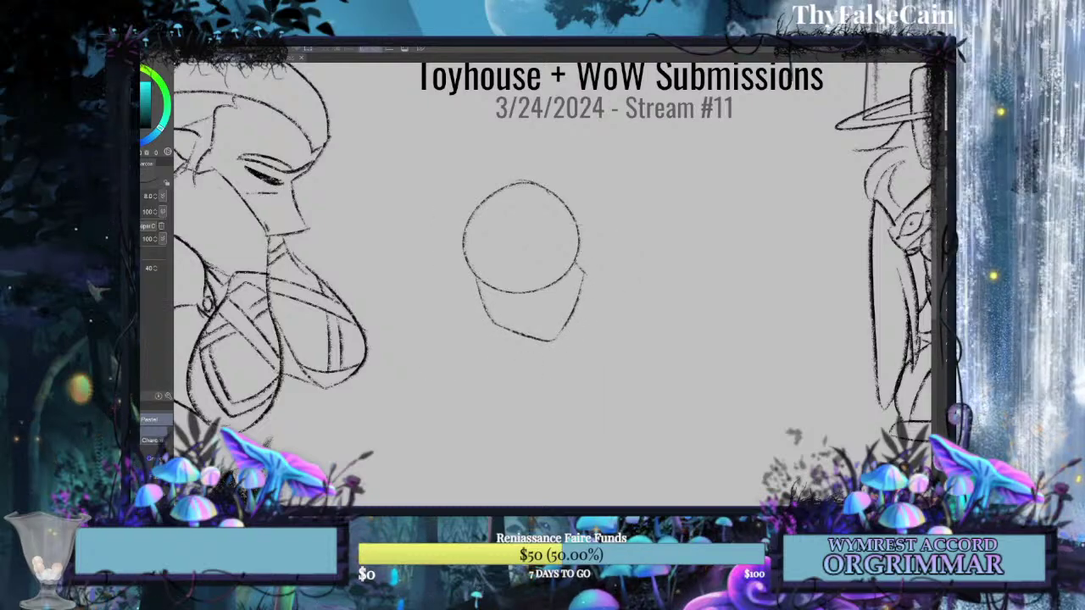
Select only the left side line of the jaw, transform it slightly inward and clear the selection.
{"action": "key", "text": "m"}
{"action": "mouse_move", "coordinate": [491, 331]}
{"action": "left_mouse_down"}
{"action": "mouse_move", "coordinate": [462, 254]}
{"action": "mouse_move", "coordinate": [502, 332]}
{"action": "left_mouse_up"}
{"action": "key", "text": "ctrl+t"}
{"action": "left_click_drag", "start_coordinate": [478, 237], "coordinate": [484, 239]}
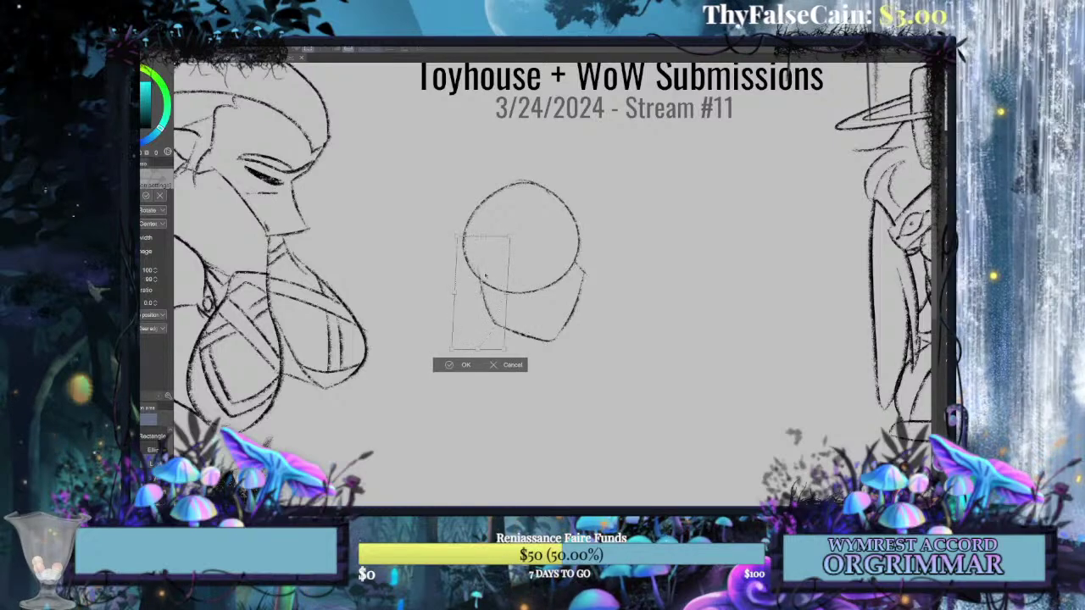
{"action": "left_click", "coordinate": [465, 365]}
{"action": "key", "text": "ctrl+d"}
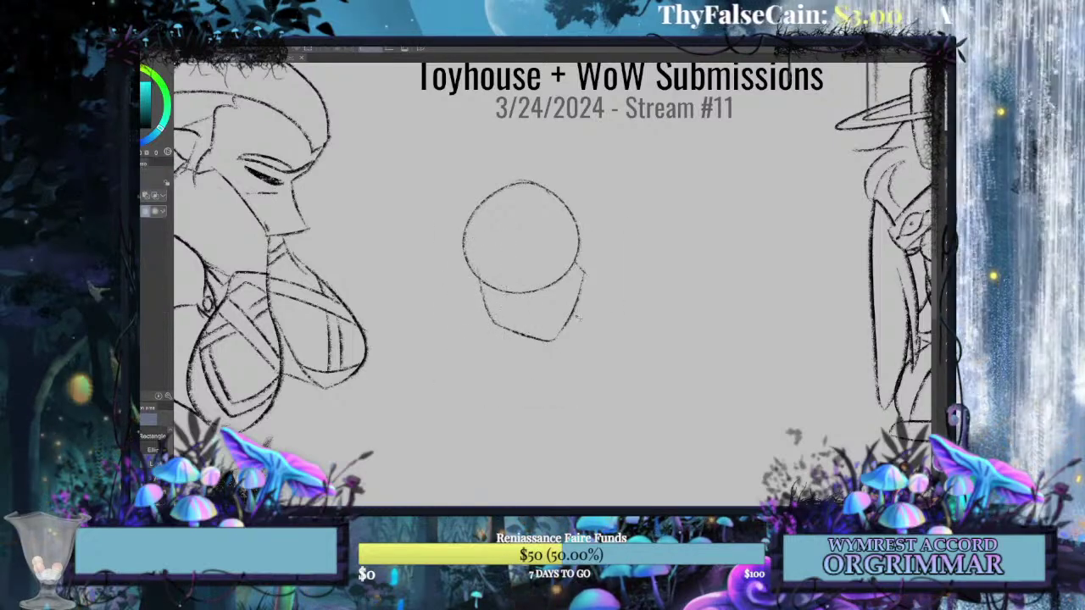
Stretch the jaw lines vertically to 107% so the chin sits lower.
{"action": "key", "text": "ctrl+t"}
{"action": "mouse_move", "coordinate": [532, 380]}
{"action": "left_mouse_down"}
{"action": "mouse_move", "coordinate": [534, 392]}
{"action": "mouse_move", "coordinate": [540, 368]}
{"action": "left_mouse_up"}
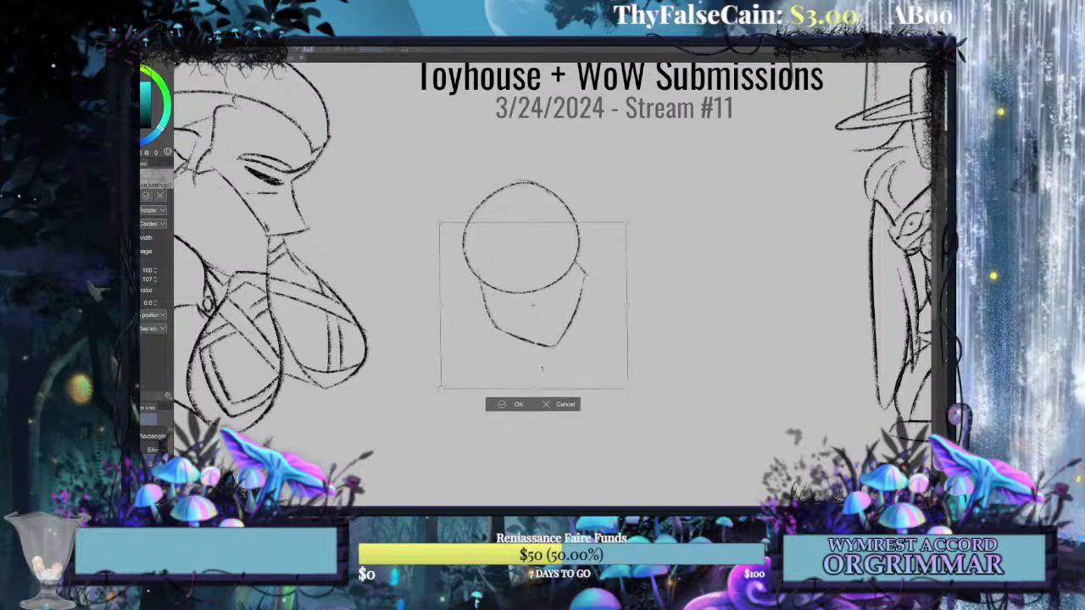
{"action": "left_click", "coordinate": [523, 407]}
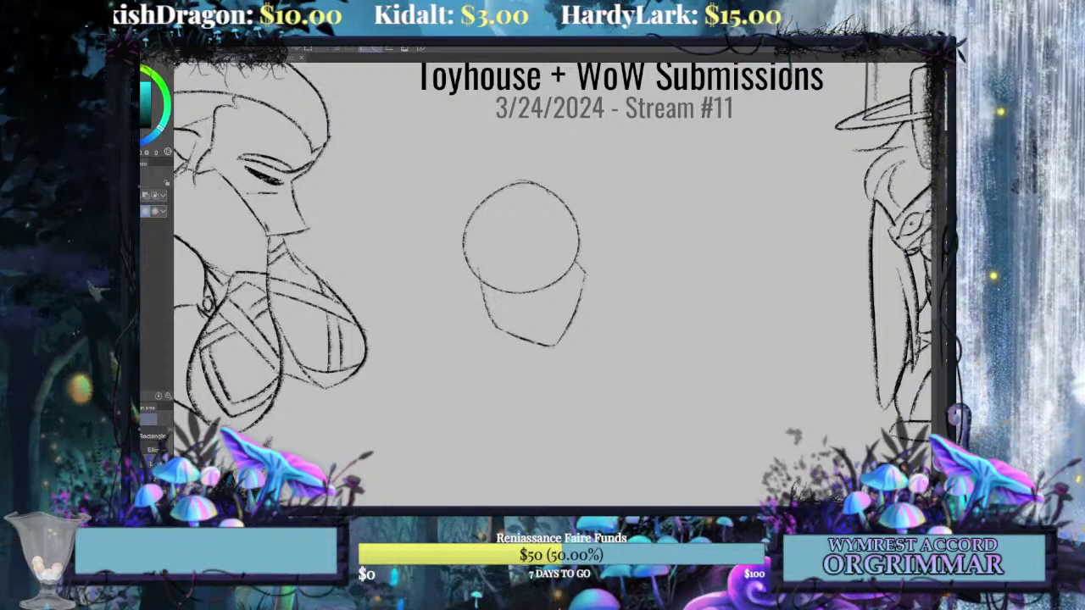
Try to sketch a lens outline with the brush where the head circle meets the right side of the jaw.
{"action": "key", "text": "p"}
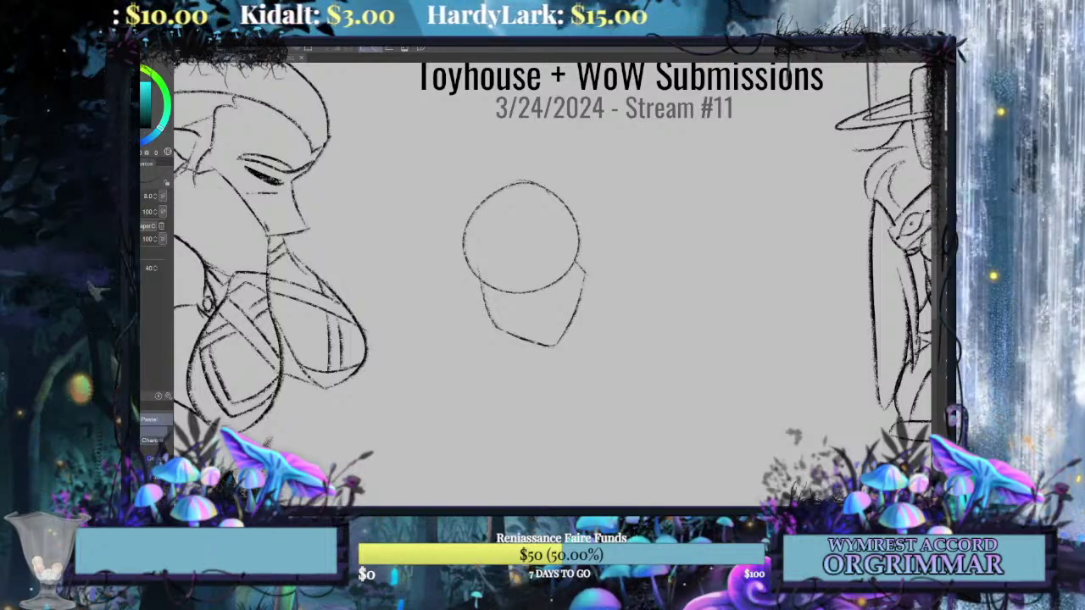
{"action": "key", "text": "ctrl+plus"}
{"action": "mouse_move", "coordinate": [547, 252]}
{"action": "left_mouse_down"}
{"action": "mouse_move", "coordinate": [585, 222]}
{"action": "mouse_move", "coordinate": [588, 284]}
{"action": "left_mouse_up"}
{"action": "key", "text": "ctrl+z"}
{"action": "mouse_move", "coordinate": [559, 212]}
{"action": "left_mouse_down"}
{"action": "mouse_move", "coordinate": [579, 248]}
{"action": "mouse_move", "coordinate": [571, 278]}
{"action": "mouse_move", "coordinate": [547, 250]}
{"action": "mouse_move", "coordinate": [549, 233]}
{"action": "mouse_move", "coordinate": [586, 233]}
{"action": "mouse_move", "coordinate": [569, 231]}
{"action": "mouse_move", "coordinate": [586, 239]}
{"action": "mouse_move", "coordinate": [572, 273]}
{"action": "left_mouse_up"}
{"action": "key", "text": "ctrl+z"}
{"action": "key", "text": "ctrl+z"}
{"action": "key", "text": "ctrl+z"}
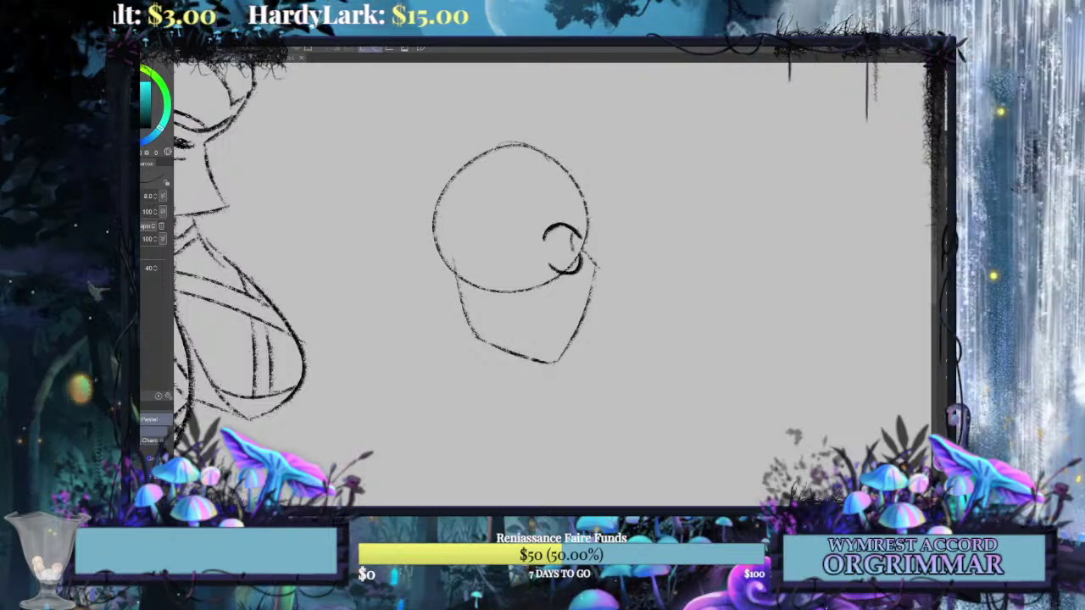
{"action": "key", "text": "ctrl+z"}
{"action": "key", "text": "ctrl+z"}
{"action": "key", "text": "ctrl+z"}
Draw a rounded glasses lens in the lower middle of the head circle, rotate it about -2.2° and nudge it slightly right.
{"action": "mouse_move", "coordinate": [546, 252]}
{"action": "left_mouse_down"}
{"action": "mouse_move", "coordinate": [566, 231]}
{"action": "mouse_move", "coordinate": [577, 256]}
{"action": "mouse_move", "coordinate": [559, 273]}
{"action": "mouse_move", "coordinate": [491, 226]}
{"action": "mouse_move", "coordinate": [465, 279]}
{"action": "mouse_move", "coordinate": [508, 292]}
{"action": "mouse_move", "coordinate": [521, 258]}
{"action": "mouse_move", "coordinate": [510, 224]}
{"action": "mouse_move", "coordinate": [475, 261]}
{"action": "left_mouse_up"}
{"action": "key", "text": "ctrl+z"}
{"action": "key", "text": "ctrl+z"}
{"action": "key", "text": "ctrl+t"}
{"action": "left_click_drag", "start_coordinate": [600, 262], "coordinate": [600, 258]}
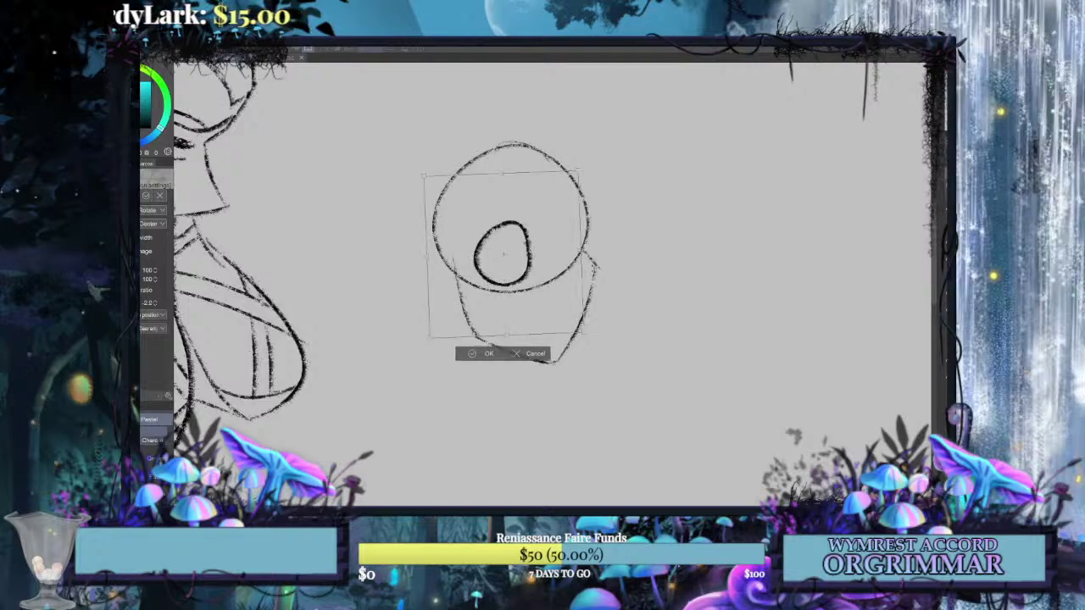
{"action": "left_click_drag", "start_coordinate": [502, 256], "coordinate": [506, 255]}
{"action": "left_click", "coordinate": [488, 356]}
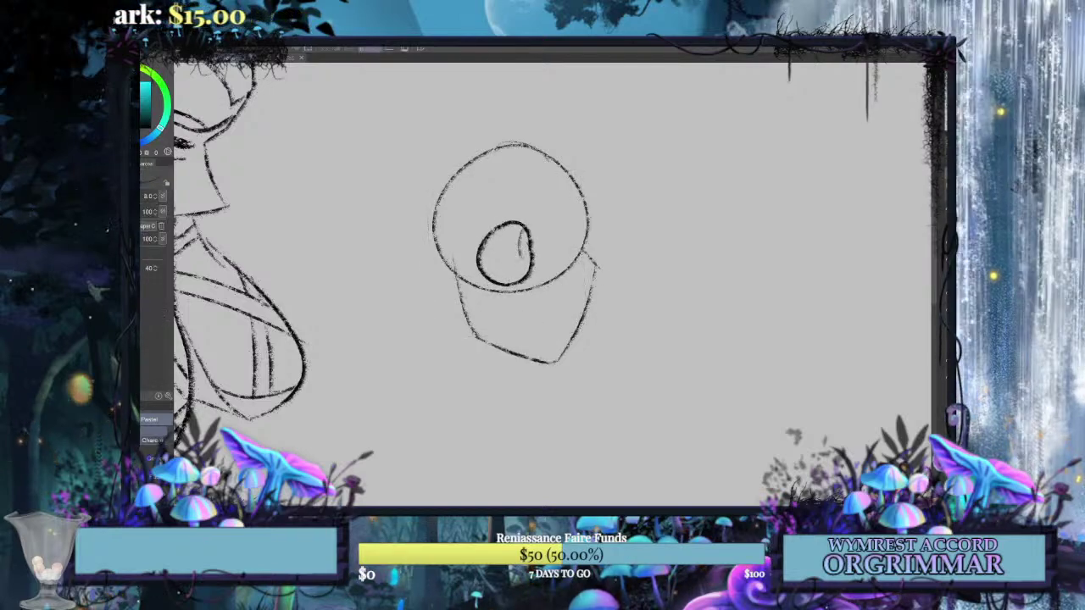
Duplicate the lens, flip it horizontally, scale it to 54% width and 97% height, tilt it -2.6° and place it as the far lens.
{"action": "key", "text": "ctrl+v"}
{"action": "key", "text": "ctrl+t"}
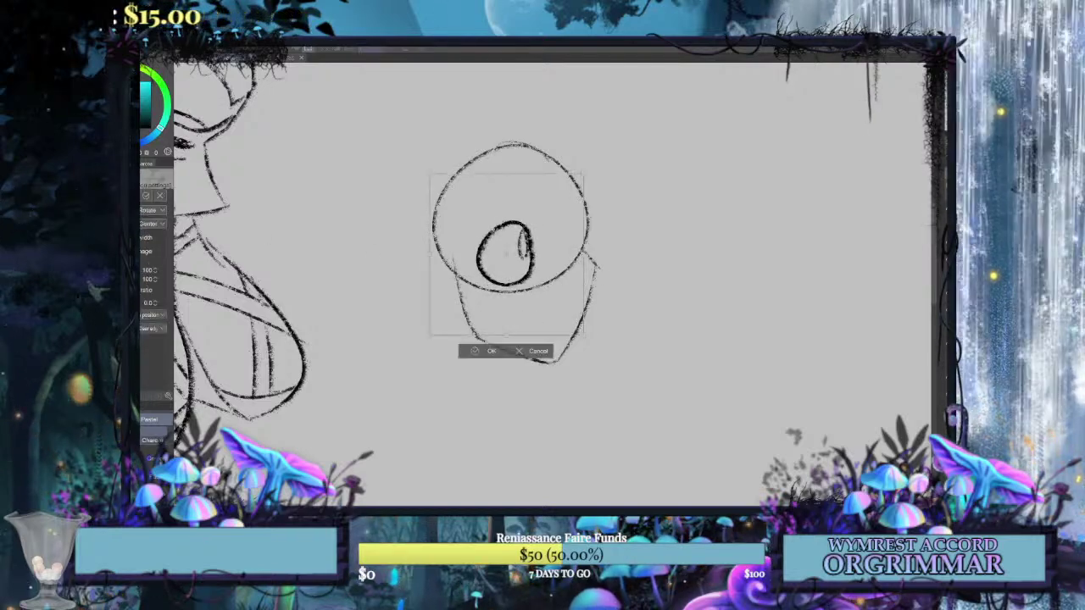
{"action": "key", "text": "h"}
{"action": "left_click_drag", "start_coordinate": [429, 254], "coordinate": [561, 248]}
{"action": "left_click_drag", "start_coordinate": [627, 212], "coordinate": [627, 209]}
{"action": "mouse_move", "coordinate": [543, 265]}
{"action": "left_mouse_down"}
{"action": "mouse_move", "coordinate": [532, 249]}
{"action": "mouse_move", "coordinate": [569, 248]}
{"action": "mouse_move", "coordinate": [528, 250]}
{"action": "left_mouse_up"}
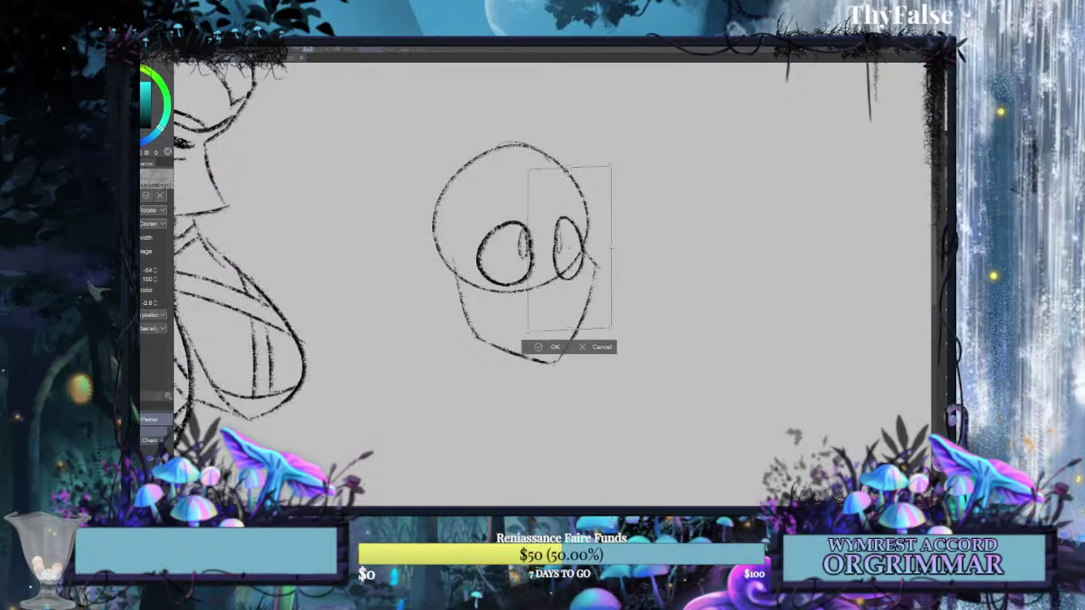
{"action": "left_click_drag", "start_coordinate": [569, 330], "coordinate": [570, 325]}
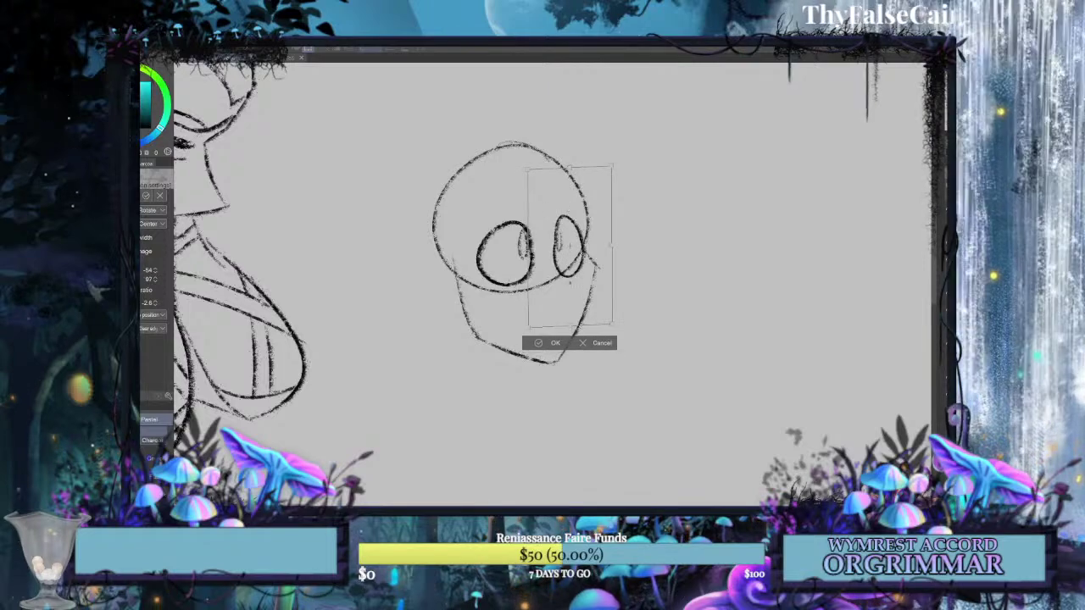
{"action": "left_click", "coordinate": [555, 342]}
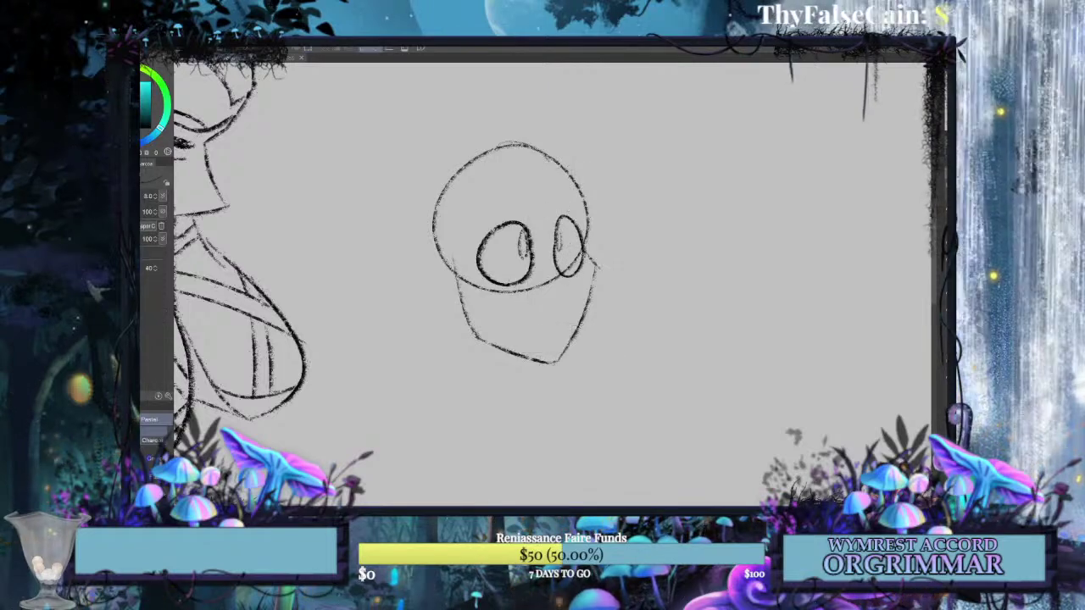
Replace the mirrored inner oval in the far lens with a thin oval near the lens's outer edge.
{"action": "key", "text": "ctrl+z"}
{"action": "key", "text": "ctrl+z"}
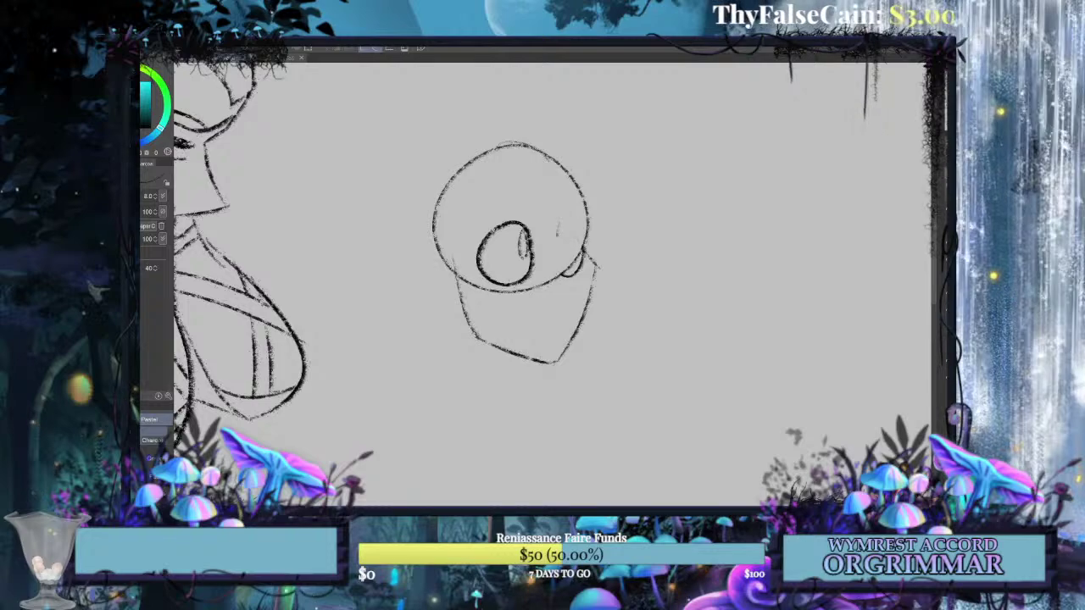
{"action": "key", "text": "ctrl+y"}
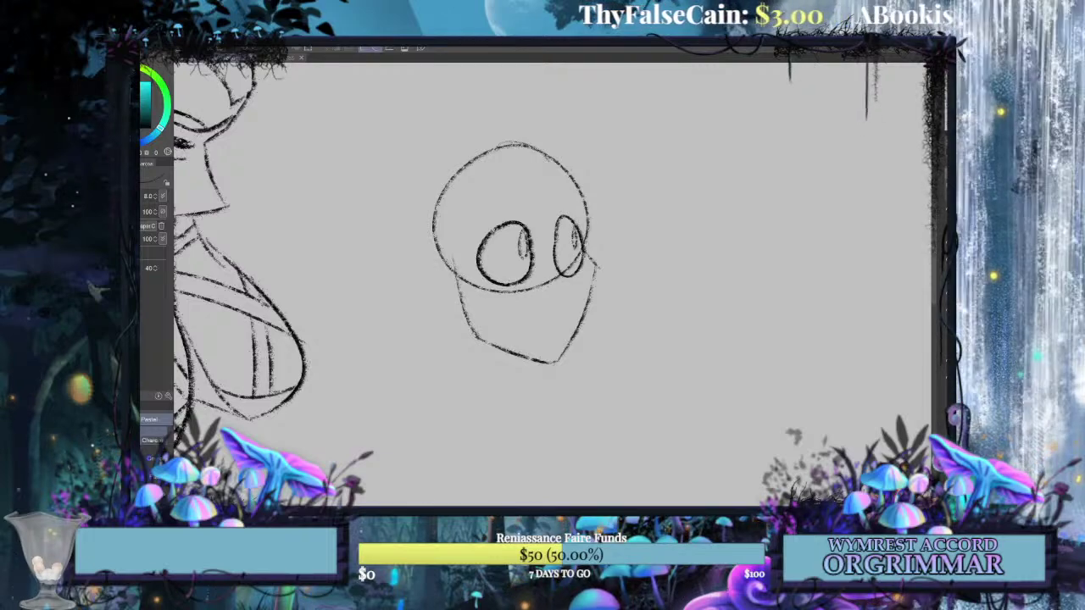
{"action": "key", "text": "ctrl+plus"}
{"action": "key", "text": "ctrl+z"}
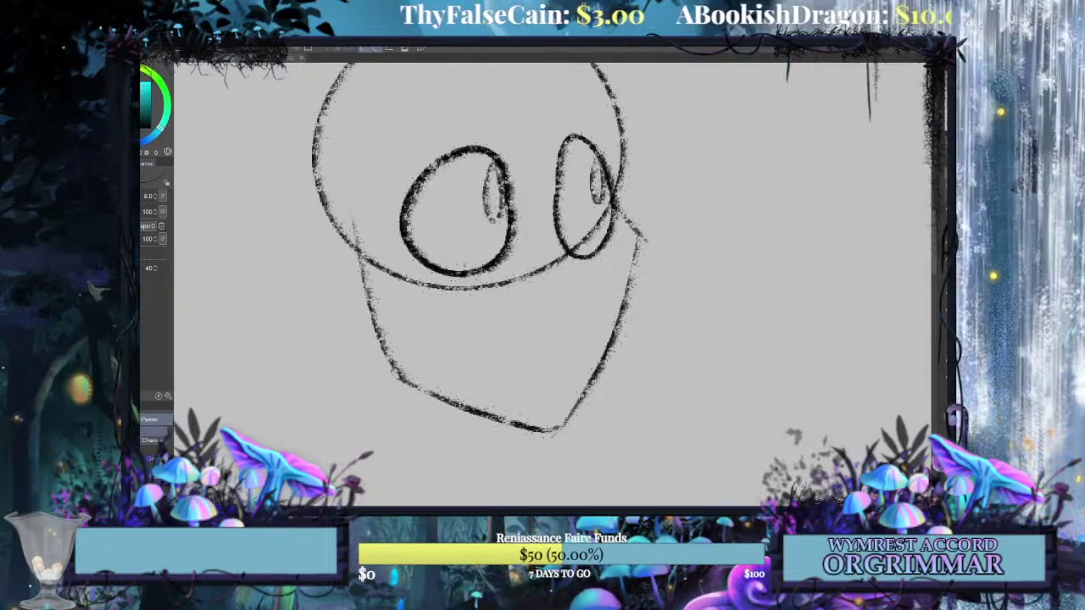
{"action": "left_click_drag", "start_coordinate": [475, 238], "coordinate": [515, 277]}
Compare the sketch's lenses with the bearded character's face on the reference comic page.
{"action": "key", "text": "ctrl+Tab"}
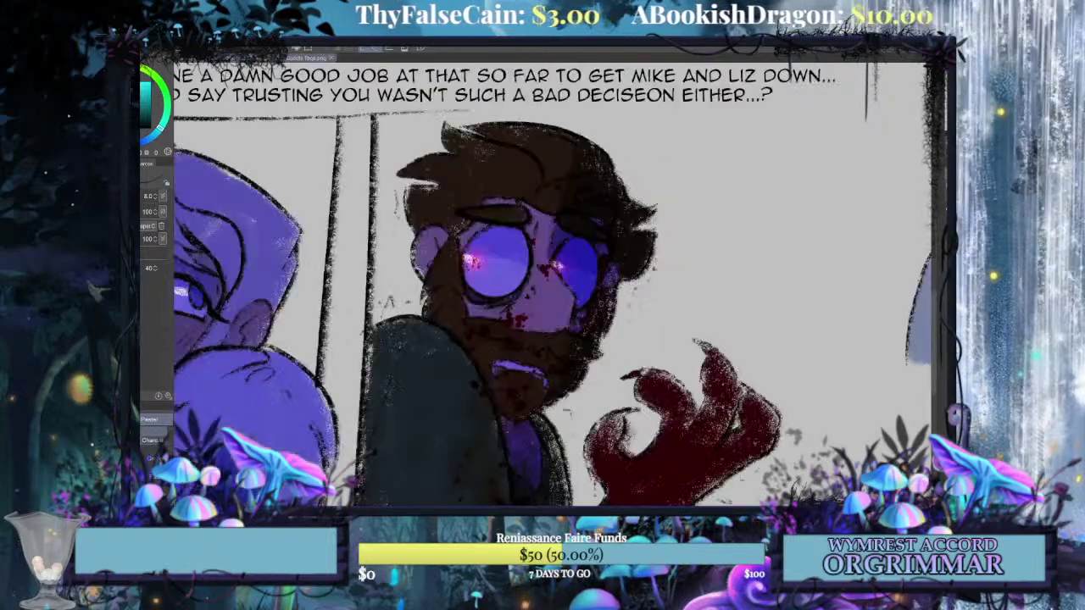
{"action": "key", "text": "ctrl+Tab"}
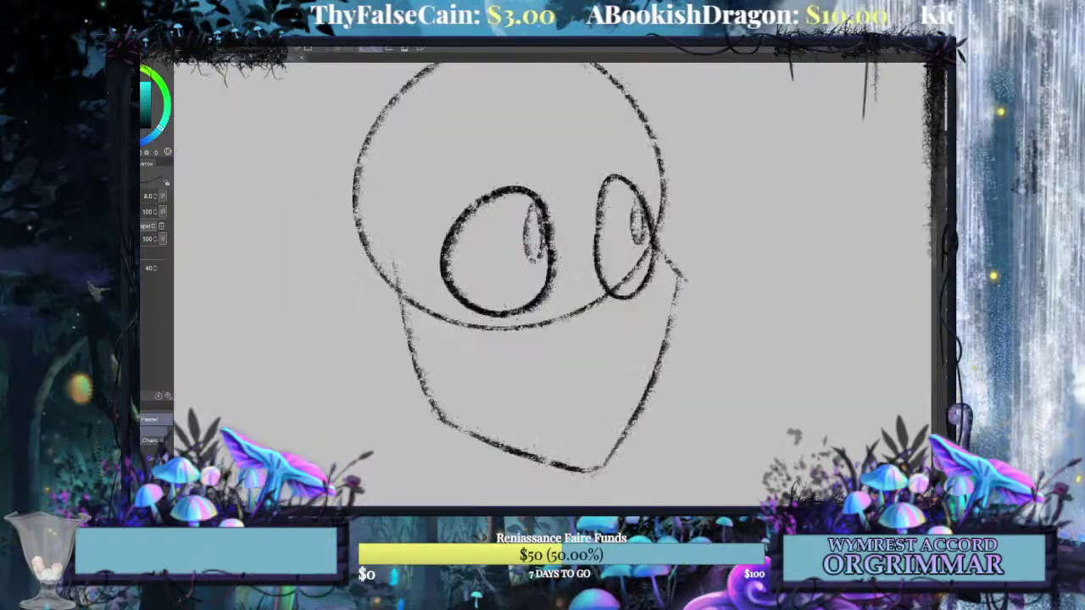
{"action": "mouse_move", "coordinate": [551, 153]}
{"action": "left_mouse_down"}
{"action": "mouse_move", "coordinate": [565, 172]}
{"action": "mouse_move", "coordinate": [350, 195]}
{"action": "left_mouse_up"}
{"action": "key", "text": "ctrl+z"}
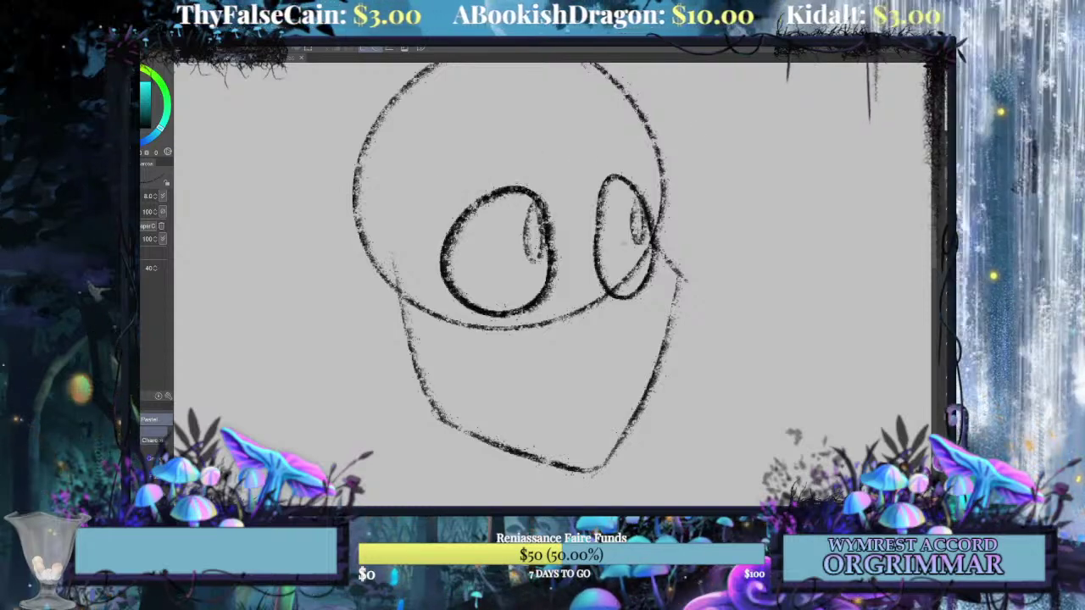
{"action": "key", "text": "ctrl+Tab"}
{"action": "key", "text": "ctrl+Tab"}
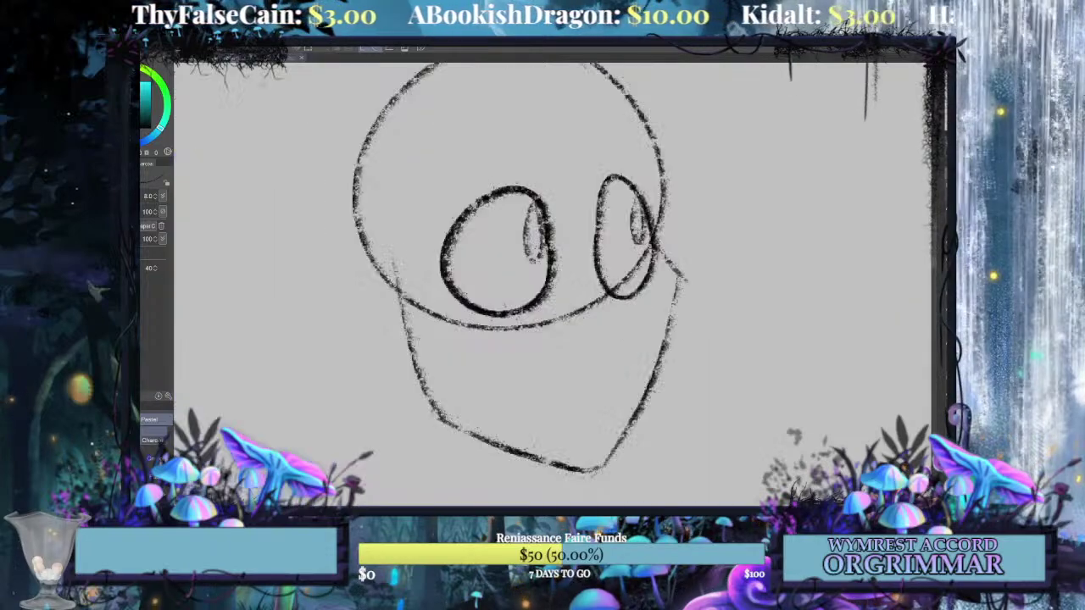
Sketch the nose with a bridge line down from the far lens, a slanted underside and a short curved nostril line.
{"action": "mouse_move", "coordinate": [595, 229]}
{"action": "left_mouse_down"}
{"action": "mouse_move", "coordinate": [676, 279]}
{"action": "mouse_move", "coordinate": [673, 354]}
{"action": "left_mouse_up"}
{"action": "key", "text": "ctrl+z"}
{"action": "key", "text": "ctrl+z"}
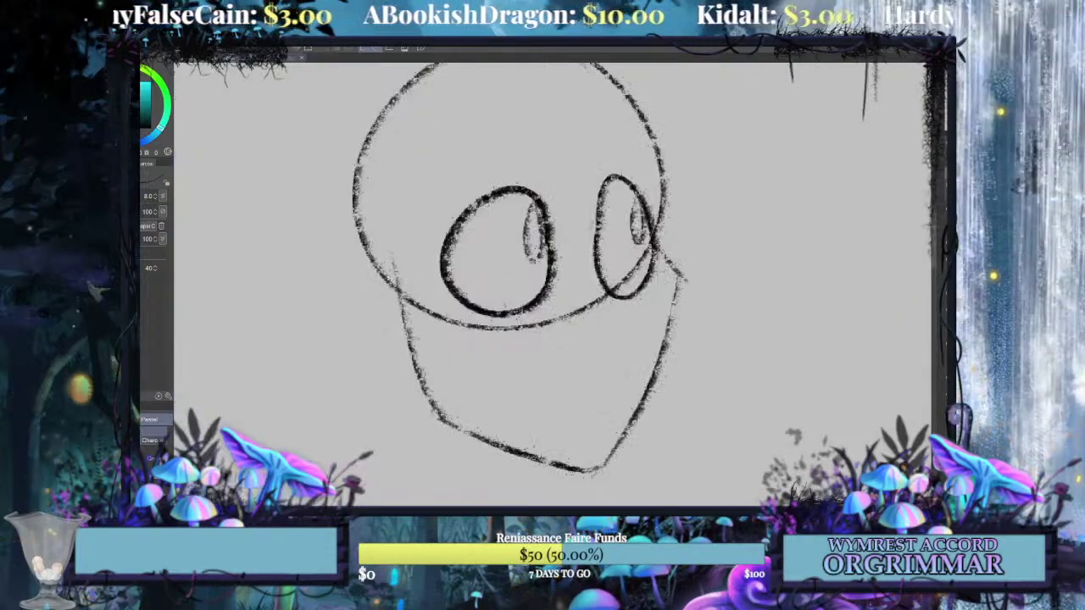
{"action": "mouse_move", "coordinate": [592, 229]}
{"action": "left_mouse_down"}
{"action": "mouse_move", "coordinate": [634, 254]}
{"action": "mouse_move", "coordinate": [660, 316]}
{"action": "mouse_move", "coordinate": [623, 360]}
{"action": "left_mouse_up"}
{"action": "key", "text": "ctrl+z"}
{"action": "left_click_drag", "start_coordinate": [670, 321], "coordinate": [602, 360]}
{"action": "key", "text": "ctrl+z"}
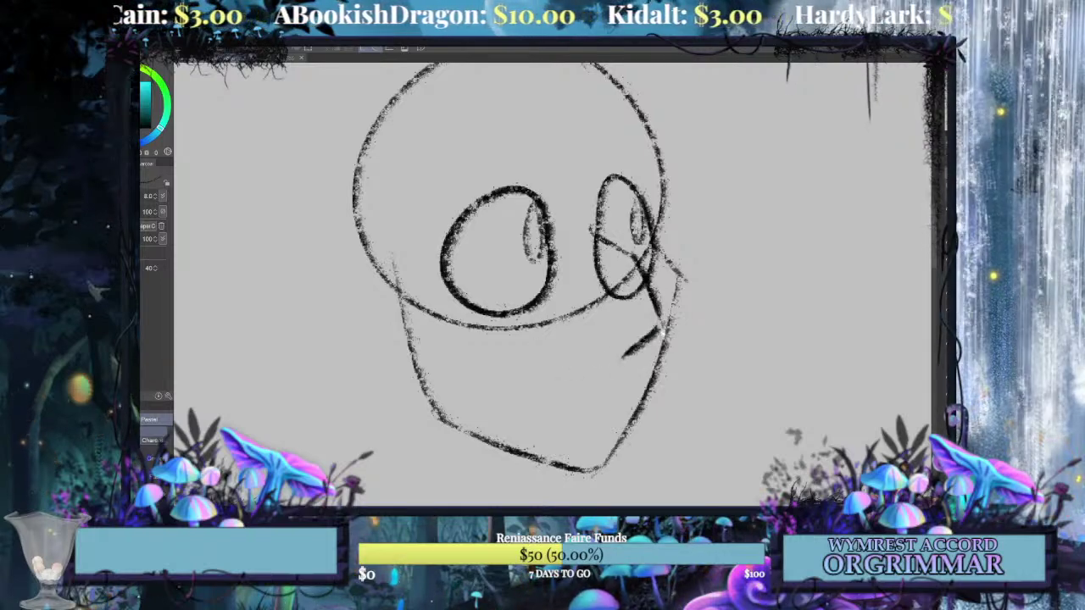
{"action": "key", "text": "ctrl+z"}
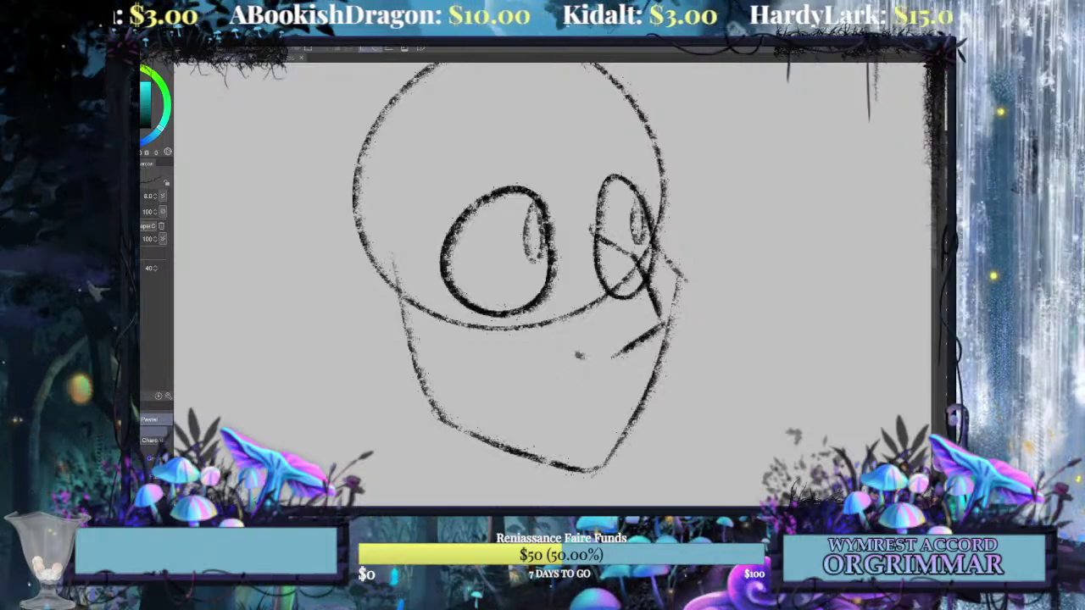
{"action": "left_click_drag", "start_coordinate": [534, 351], "coordinate": [583, 357]}
{"action": "key", "text": "ctrl+z"}
Move the nose lines slightly to the right with a transform.
{"action": "key", "text": "ctrl+t"}
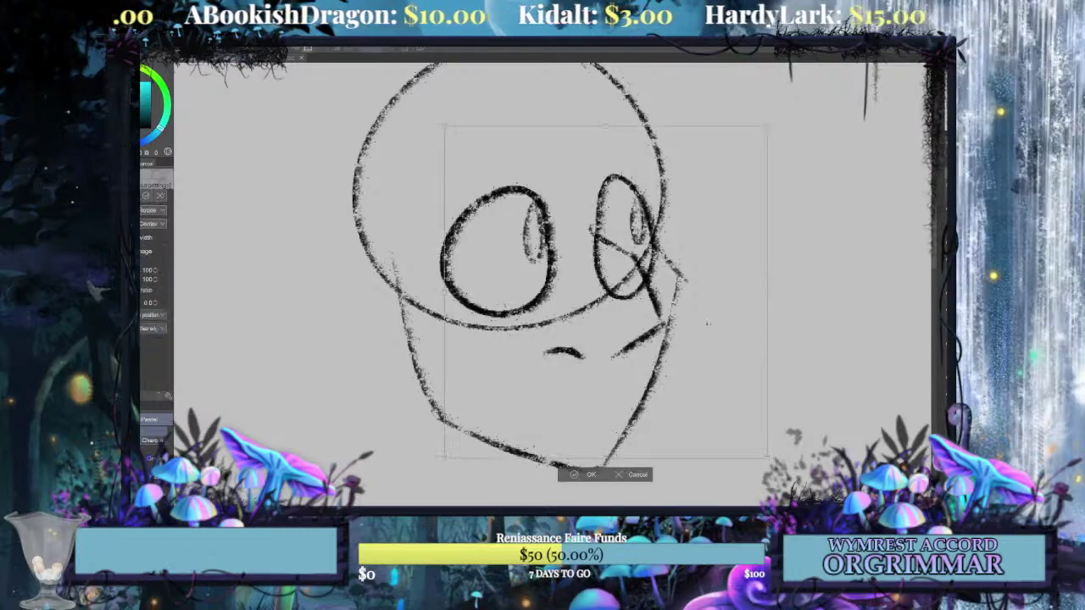
{"action": "left_click_drag", "start_coordinate": [686, 380], "coordinate": [689, 379]}
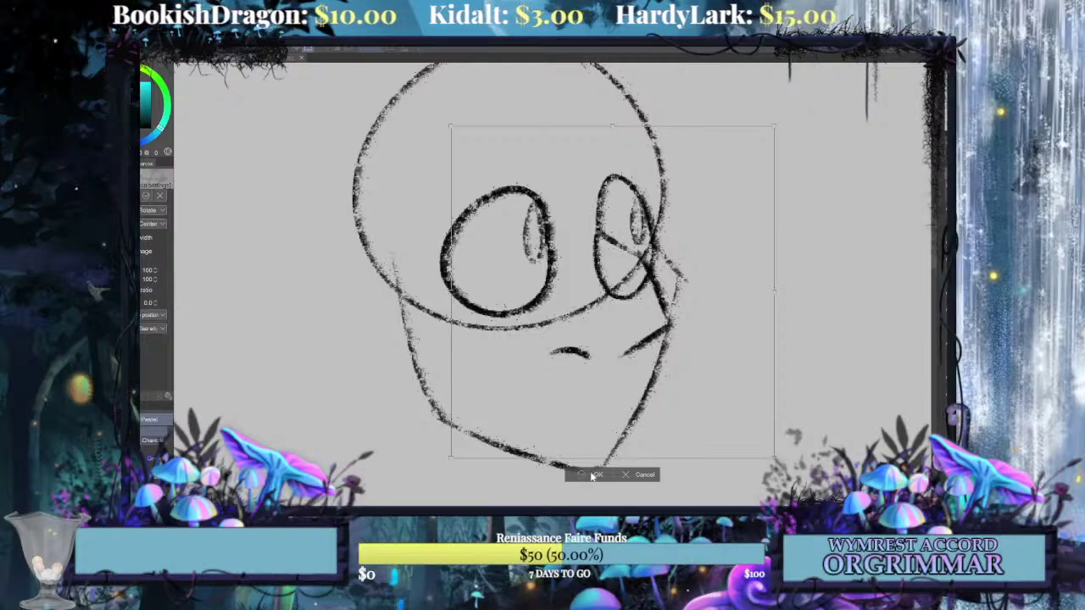
{"action": "key", "text": "Return"}
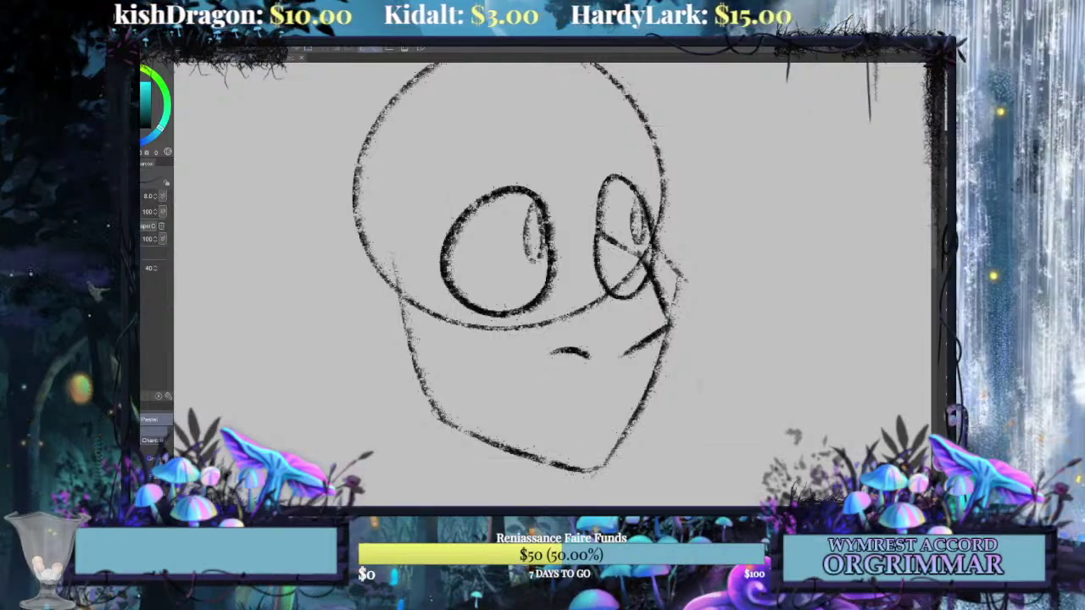
Check the bearded character on the reference page and add two short vertical brow marks above the lenses.
{"action": "key", "text": "ctrl+Tab"}
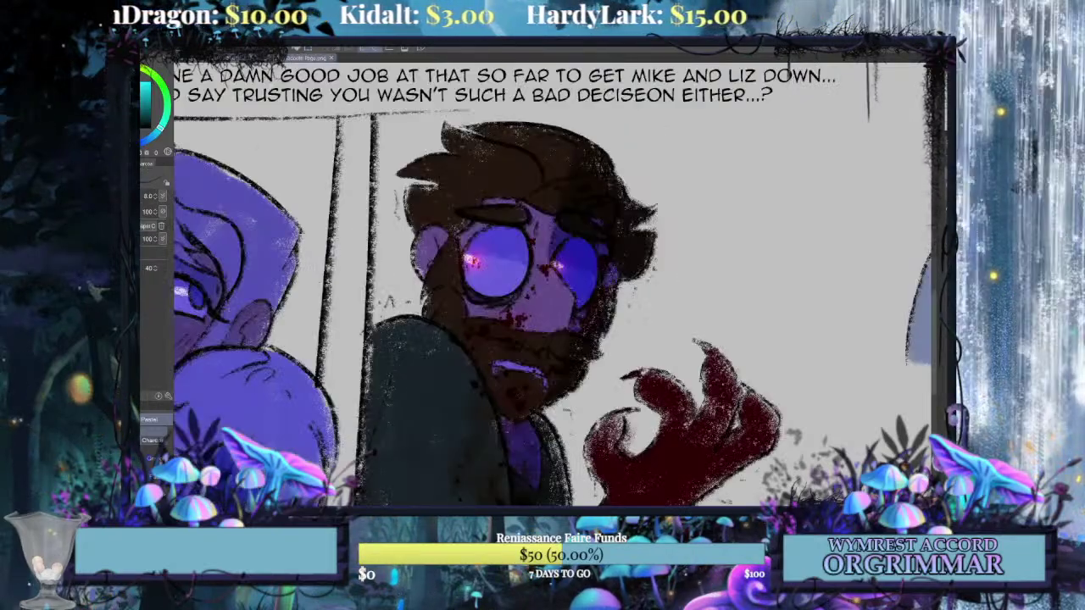
{"action": "key", "text": "ctrl+Tab"}
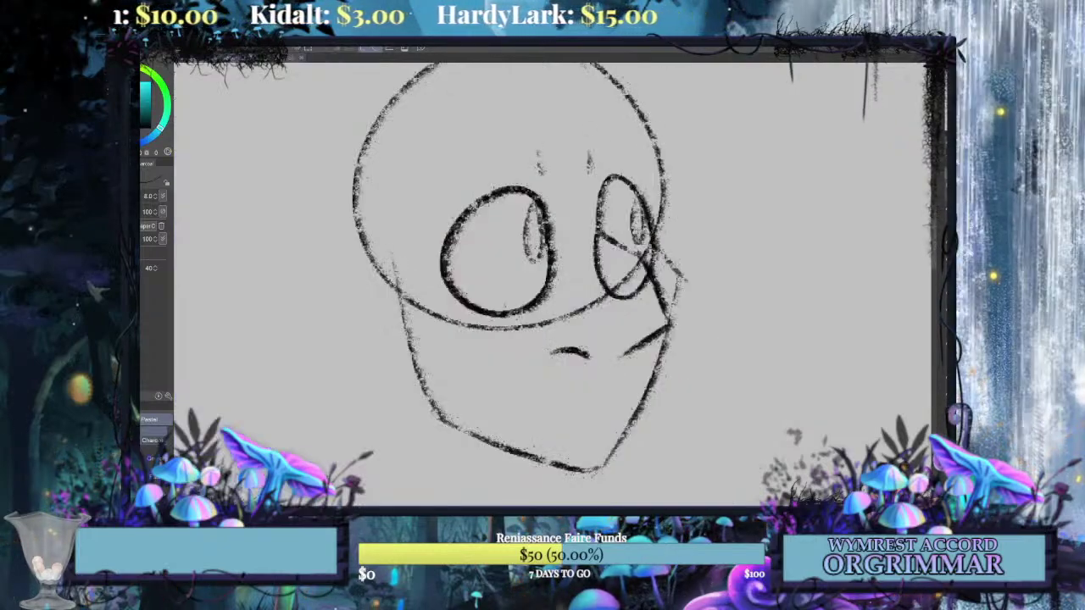
{"action": "key", "text": "ctrl+minus"}
{"action": "key", "text": "ctrl+minus"}
{"action": "left_click_drag", "start_coordinate": [528, 274], "coordinate": [509, 243]}
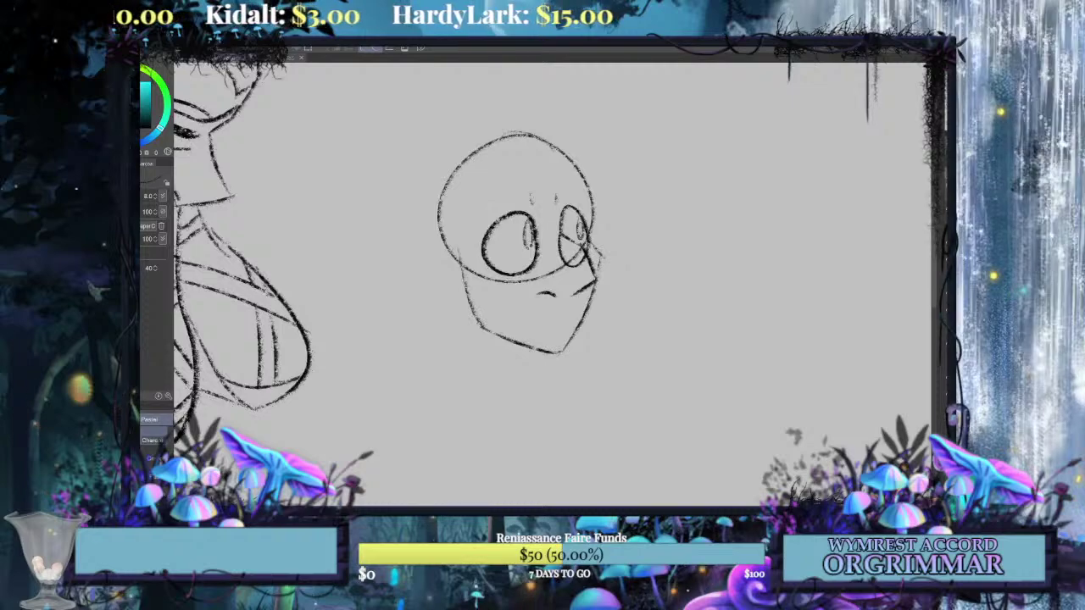
Narrow the nose lines slightly from their right side so the tip sits closer to the jaw line.
{"action": "key", "text": "ctrl+plus"}
{"action": "key", "text": "ctrl+plus"}
{"action": "key", "text": "ctrl+t"}
{"action": "left_click_drag", "start_coordinate": [737, 228], "coordinate": [729, 229]}
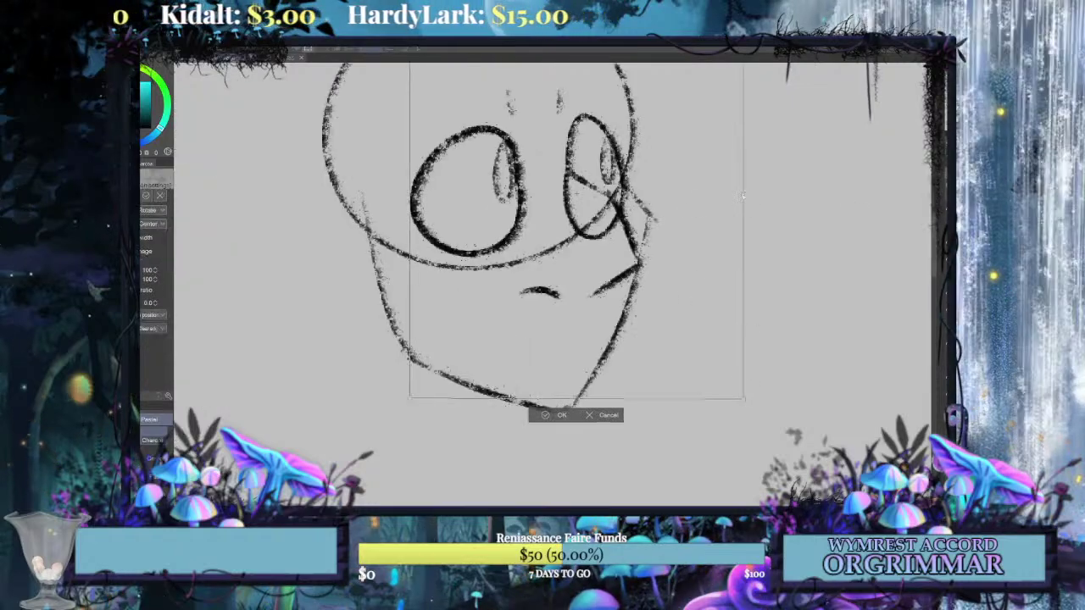
{"action": "left_click", "coordinate": [556, 414]}
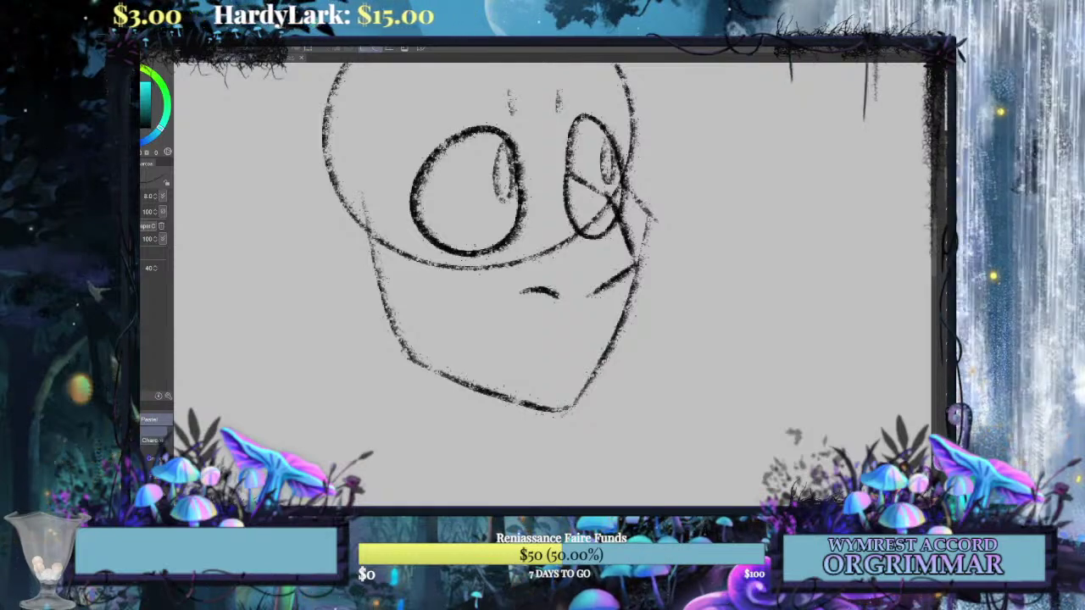
Draw a small slanted, slightly open mouth just above the chin and compare it with the reference page.
{"action": "mouse_move", "coordinate": [516, 370]}
{"action": "left_mouse_down"}
{"action": "mouse_move", "coordinate": [592, 368]}
{"action": "mouse_move", "coordinate": [533, 366]}
{"action": "mouse_move", "coordinate": [587, 359]}
{"action": "mouse_move", "coordinate": [526, 374]}
{"action": "left_mouse_up"}
{"action": "key", "text": "ctrl+z"}
{"action": "key", "text": "ctrl+z"}
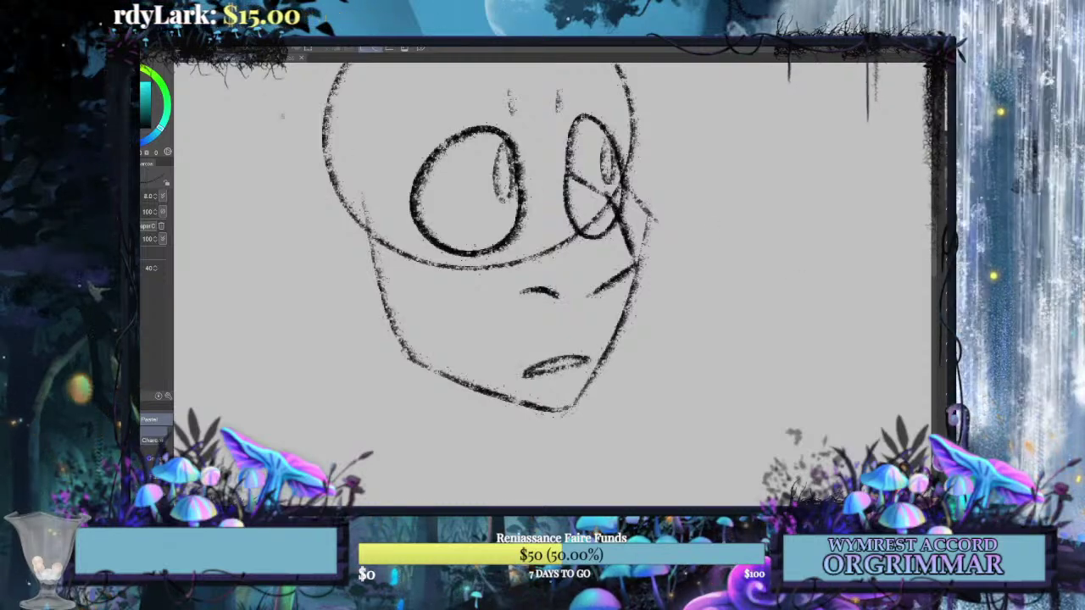
{"action": "key", "text": "ctrl+Tab"}
{"action": "key", "text": "ctrl+Tab"}
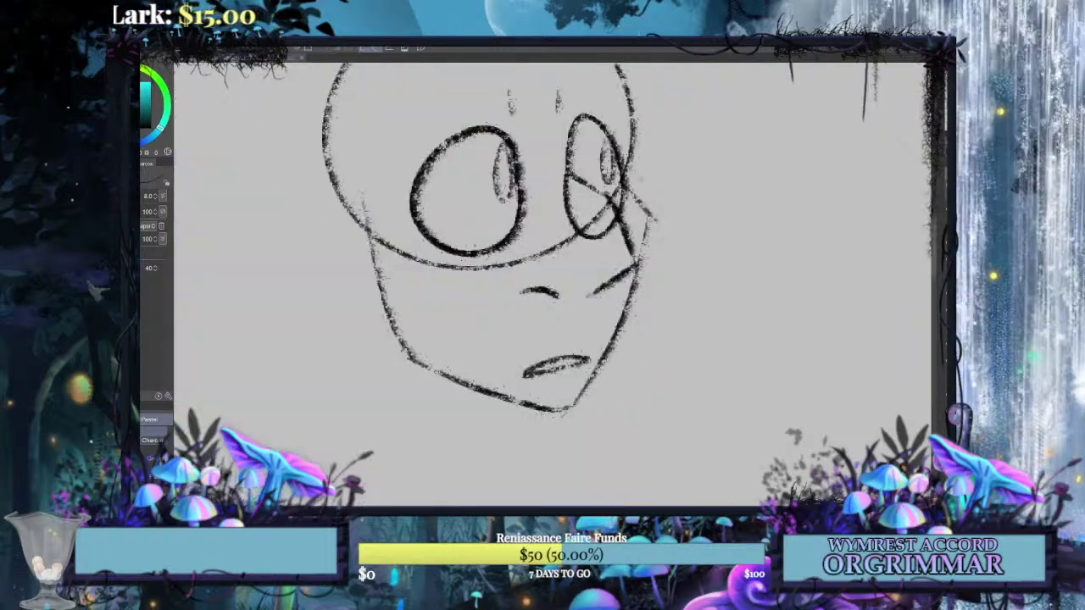
{"action": "left_click_drag", "start_coordinate": [627, 177], "coordinate": [651, 297]}
{"action": "mouse_move", "coordinate": [642, 239]}
{"action": "left_mouse_down"}
{"action": "mouse_move", "coordinate": [654, 294]}
{"action": "mouse_move", "coordinate": [622, 366]}
{"action": "left_mouse_up"}
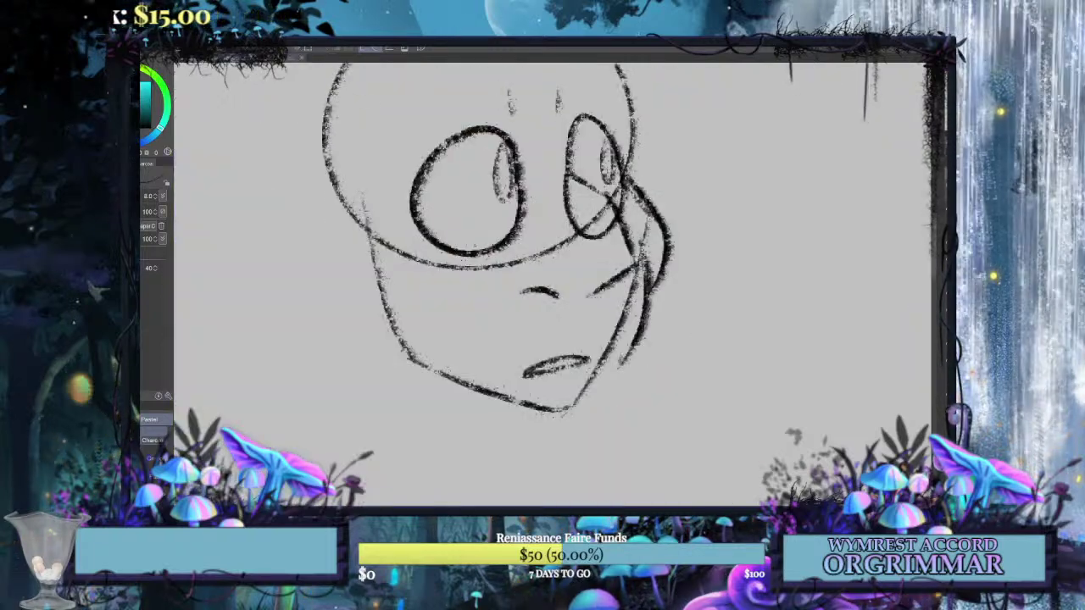
{"action": "left_click_drag", "start_coordinate": [629, 310], "coordinate": [621, 364]}
{"action": "key", "text": "ctrl+z"}
{"action": "key", "text": "ctrl+z"}
{"action": "key", "text": "ctrl+z"}
{"action": "key", "text": "ctrl+z"}
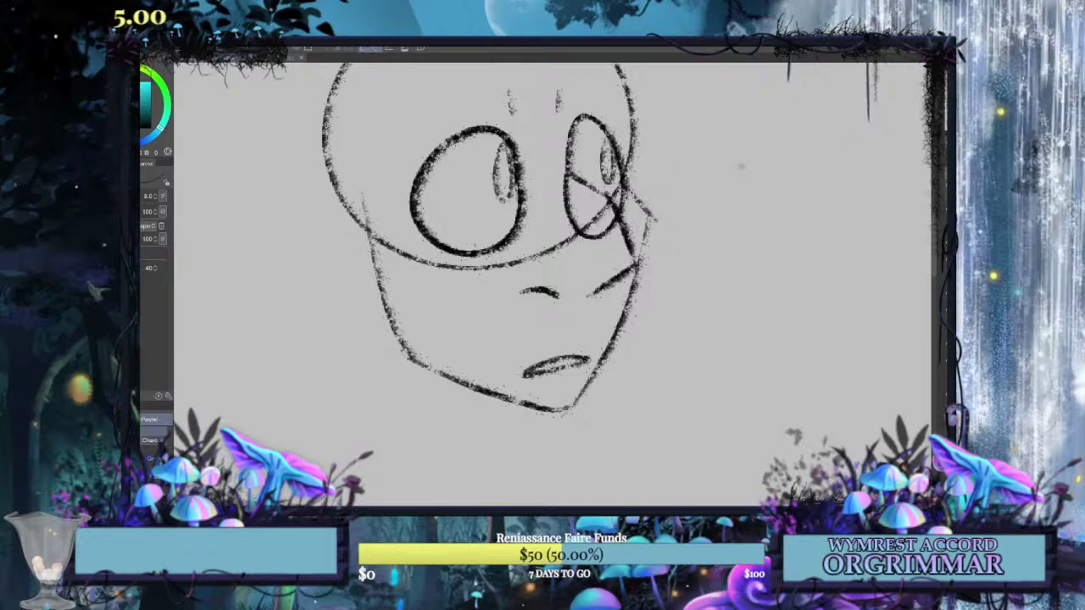
Draw the near ear with its inner fold on the left side of the head, and add a short curve beside the far lens.
{"action": "mouse_move", "coordinate": [509, 254]}
{"action": "left_mouse_down"}
{"action": "mouse_move", "coordinate": [580, 365]}
{"action": "mouse_move", "coordinate": [509, 325]}
{"action": "left_mouse_up"}
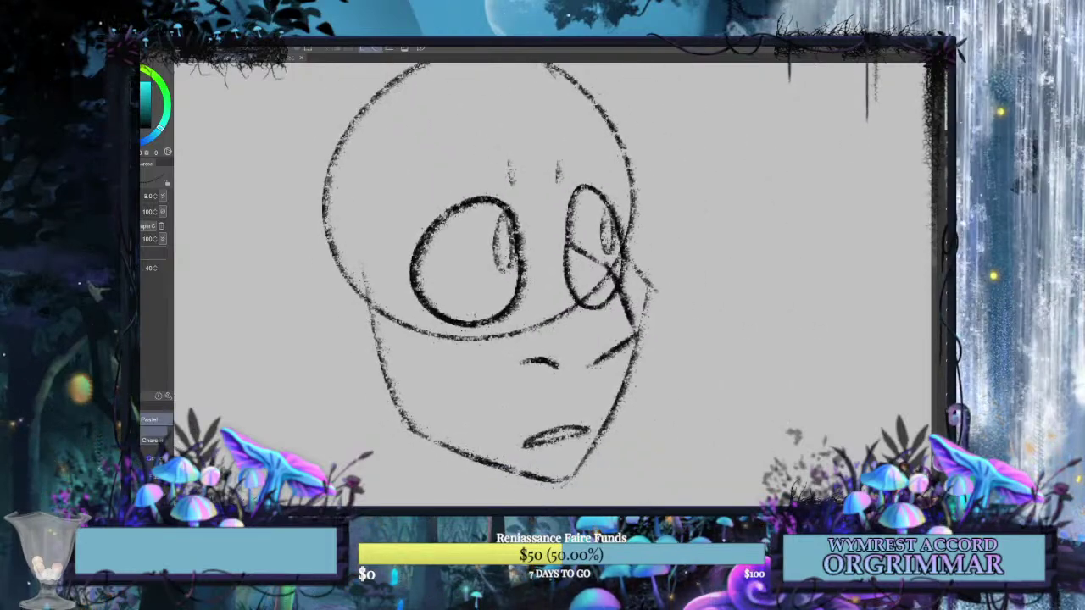
{"action": "mouse_move", "coordinate": [361, 202]}
{"action": "left_mouse_down"}
{"action": "mouse_move", "coordinate": [315, 292]}
{"action": "mouse_move", "coordinate": [377, 343]}
{"action": "left_mouse_up"}
{"action": "key", "text": "ctrl+z"}
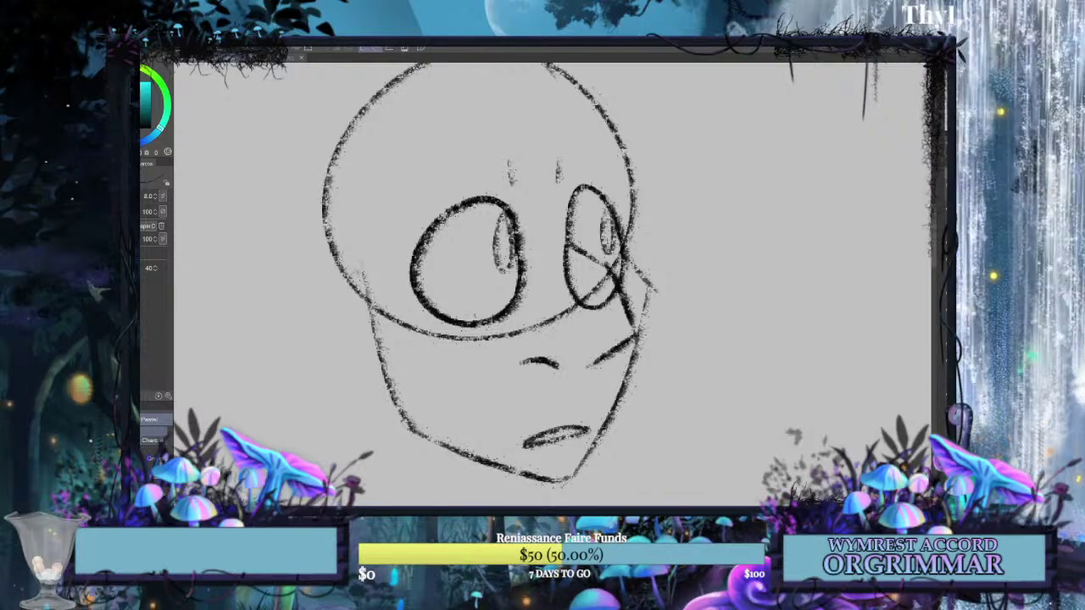
{"action": "mouse_move", "coordinate": [364, 271]}
{"action": "left_mouse_down"}
{"action": "mouse_move", "coordinate": [305, 255]}
{"action": "mouse_move", "coordinate": [341, 341]}
{"action": "mouse_move", "coordinate": [371, 336]}
{"action": "mouse_move", "coordinate": [338, 311]}
{"action": "mouse_move", "coordinate": [361, 263]}
{"action": "mouse_move", "coordinate": [309, 252]}
{"action": "mouse_move", "coordinate": [318, 320]}
{"action": "mouse_move", "coordinate": [349, 343]}
{"action": "mouse_move", "coordinate": [346, 243]}
{"action": "mouse_move", "coordinate": [305, 264]}
{"action": "mouse_move", "coordinate": [342, 330]}
{"action": "left_mouse_up"}
{"action": "key", "text": "ctrl+z"}
{"action": "key", "text": "ctrl+z"}
{"action": "key", "text": "ctrl+z"}
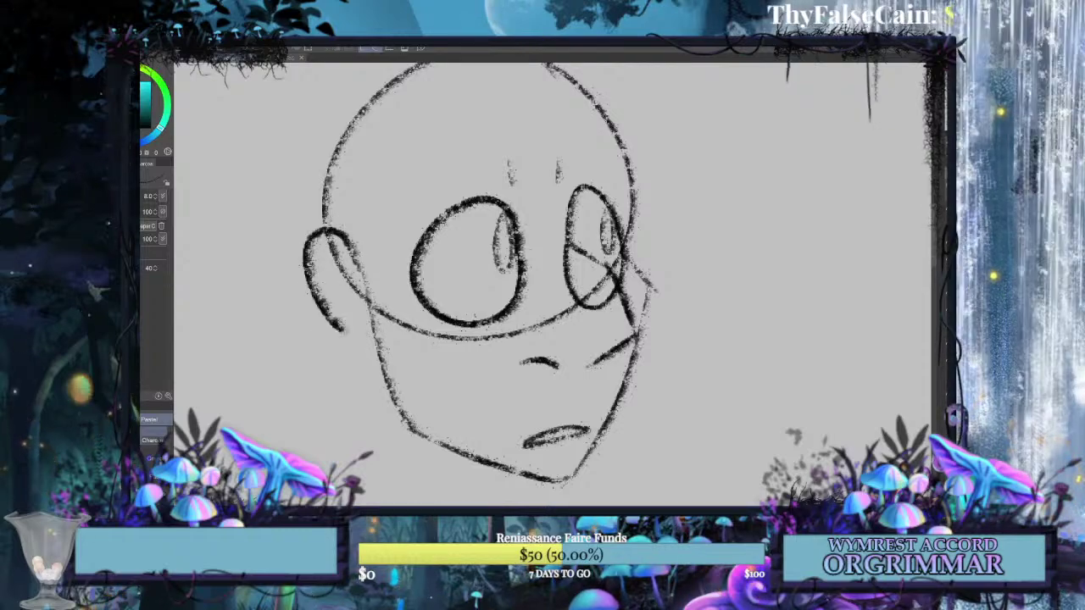
{"action": "key", "text": "ctrl+z"}
{"action": "mouse_move", "coordinate": [365, 270]}
{"action": "left_mouse_down"}
{"action": "mouse_move", "coordinate": [355, 246]}
{"action": "mouse_move", "coordinate": [308, 245]}
{"action": "mouse_move", "coordinate": [310, 328]}
{"action": "mouse_move", "coordinate": [365, 352]}
{"action": "left_mouse_up"}
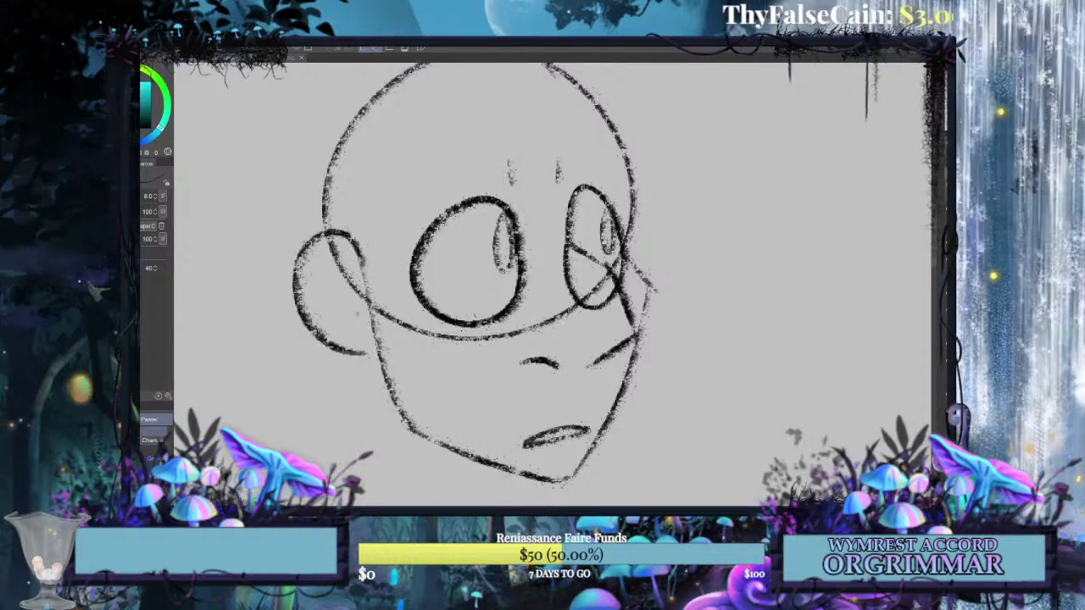
{"action": "mouse_move", "coordinate": [339, 314]}
{"action": "left_mouse_down"}
{"action": "mouse_move", "coordinate": [364, 332]}
{"action": "mouse_move", "coordinate": [330, 253]}
{"action": "left_mouse_up"}
{"action": "left_click_drag", "start_coordinate": [636, 219], "coordinate": [645, 270]}
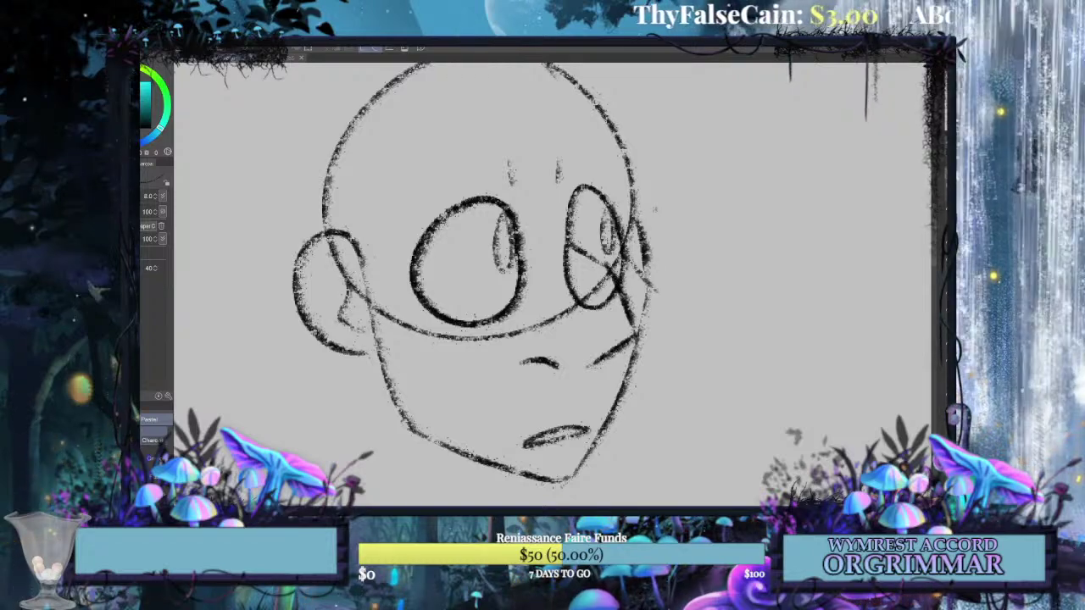
Check the shape of the bearded character's eyebrows on the comic reference page.
{"action": "left_click", "coordinate": [307, 58]}
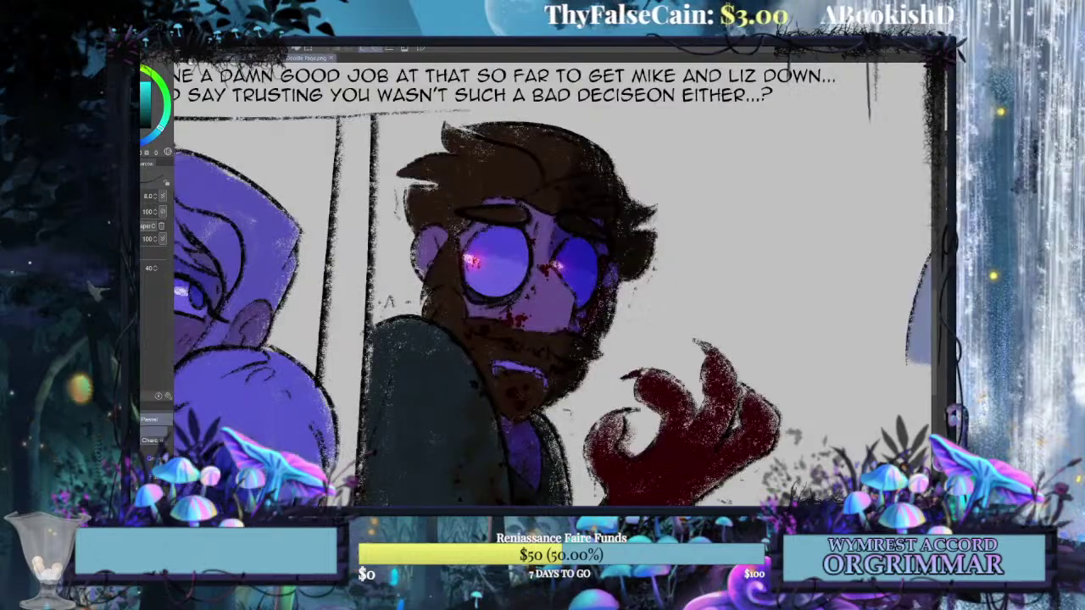
{"action": "key", "text": "ctrl+Tab"}
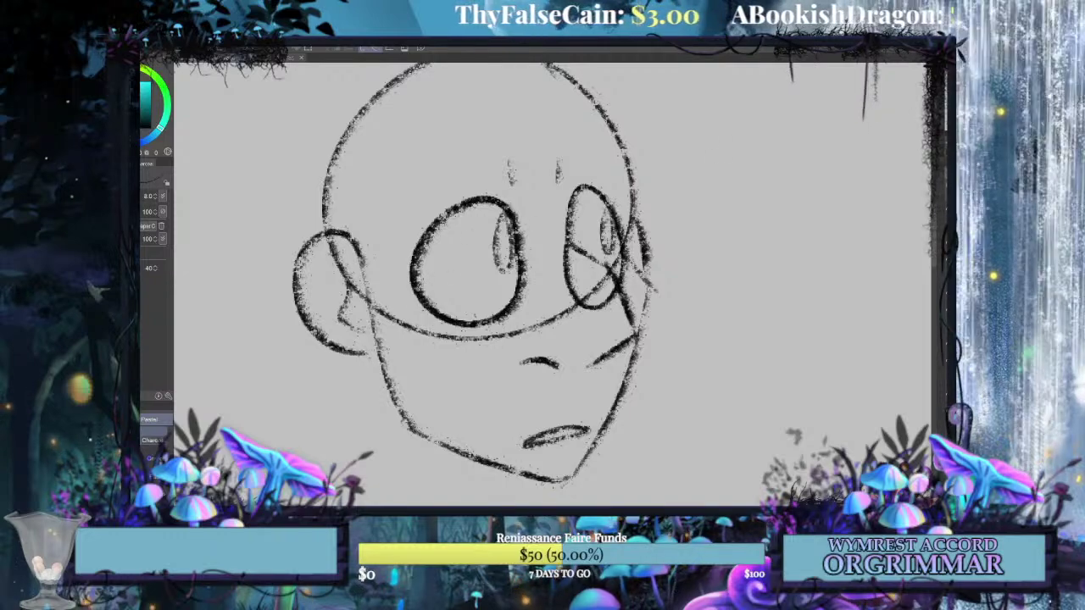
{"action": "left_click_drag", "start_coordinate": [501, 224], "coordinate": [532, 254]}
{"action": "mouse_move", "coordinate": [528, 168]}
{"action": "left_mouse_down"}
{"action": "mouse_move", "coordinate": [535, 197]}
{"action": "mouse_move", "coordinate": [390, 227]}
{"action": "left_mouse_up"}
{"action": "key", "text": "ctrl+z"}
{"action": "left_click_drag", "start_coordinate": [505, 212], "coordinate": [367, 251]}
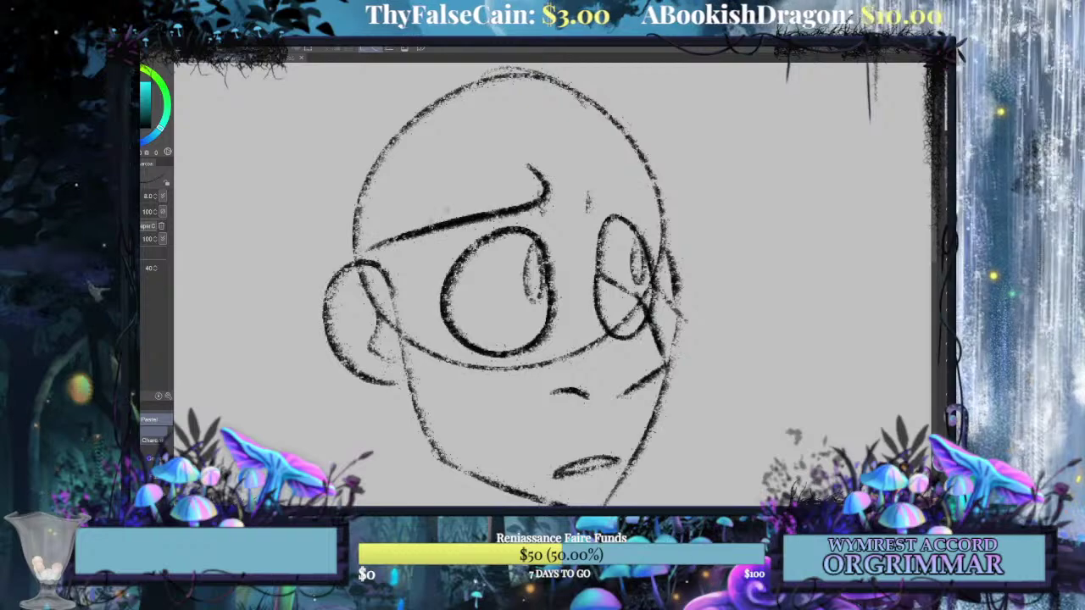
{"action": "key", "text": "ctrl+z"}
{"action": "mouse_move", "coordinate": [525, 161]}
{"action": "left_mouse_down"}
{"action": "mouse_move", "coordinate": [545, 188]}
{"action": "mouse_move", "coordinate": [392, 217]}
{"action": "mouse_move", "coordinate": [398, 193]}
{"action": "mouse_move", "coordinate": [487, 165]}
{"action": "mouse_move", "coordinate": [532, 174]}
{"action": "mouse_move", "coordinate": [543, 192]}
{"action": "mouse_move", "coordinate": [405, 212]}
{"action": "mouse_move", "coordinate": [412, 192]}
{"action": "mouse_move", "coordinate": [469, 164]}
{"action": "mouse_move", "coordinate": [533, 162]}
{"action": "mouse_move", "coordinate": [574, 184]}
{"action": "mouse_move", "coordinate": [688, 193]}
{"action": "left_mouse_up"}
{"action": "key", "text": "ctrl+z"}
{"action": "key", "text": "ctrl+z"}
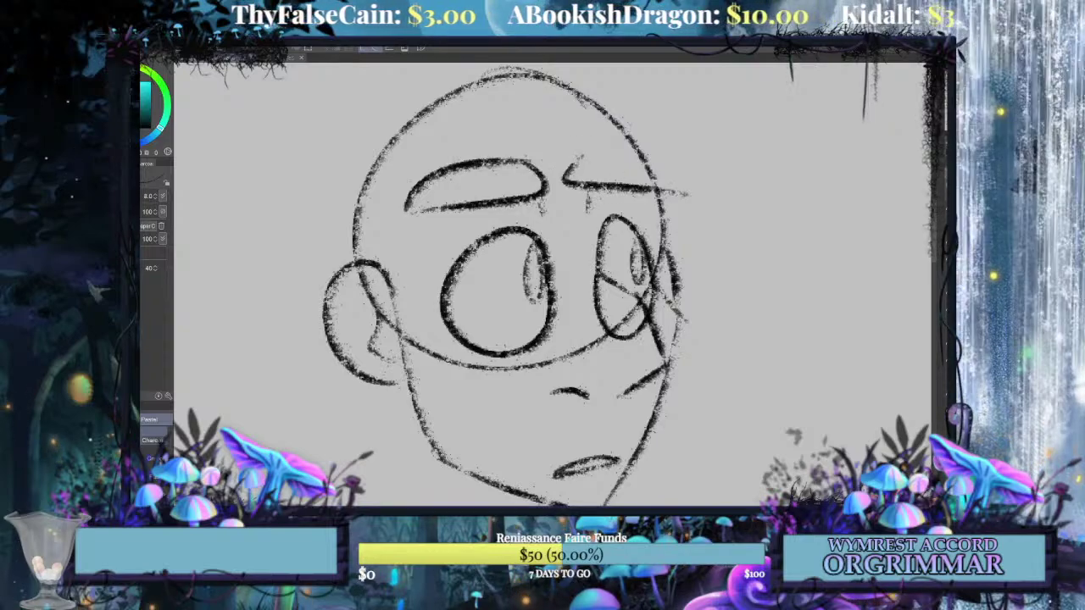
{"action": "key", "text": "ctrl+z"}
{"action": "key", "text": "ctrl+z"}
{"action": "key", "text": "ctrl+z"}
Draw thick arched eyebrows above both lenses, the near one tapering outward and the far one crossing the head outline.
{"action": "mouse_move", "coordinate": [542, 181]}
{"action": "left_mouse_down"}
{"action": "mouse_move", "coordinate": [491, 197]}
{"action": "mouse_move", "coordinate": [390, 205]}
{"action": "left_mouse_up"}
{"action": "key", "text": "ctrl+z"}
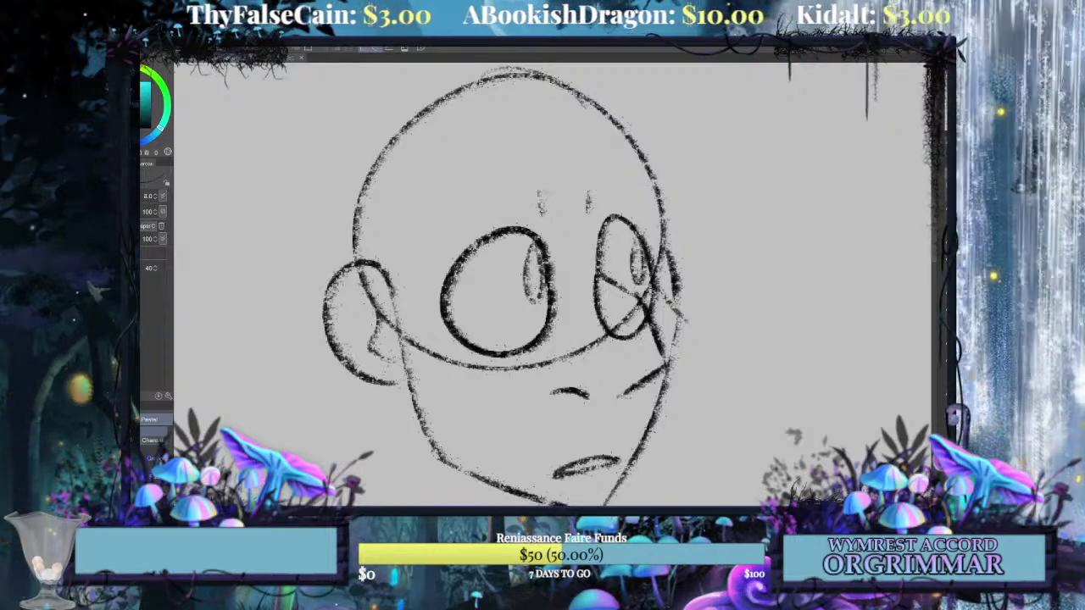
{"action": "mouse_move", "coordinate": [543, 188]}
{"action": "left_mouse_down"}
{"action": "mouse_move", "coordinate": [400, 205]}
{"action": "mouse_move", "coordinate": [476, 163]}
{"action": "mouse_move", "coordinate": [552, 185]}
{"action": "mouse_move", "coordinate": [545, 169]}
{"action": "mouse_move", "coordinate": [480, 153]}
{"action": "mouse_move", "coordinate": [392, 207]}
{"action": "left_mouse_up"}
{"action": "key", "text": "ctrl+z"}
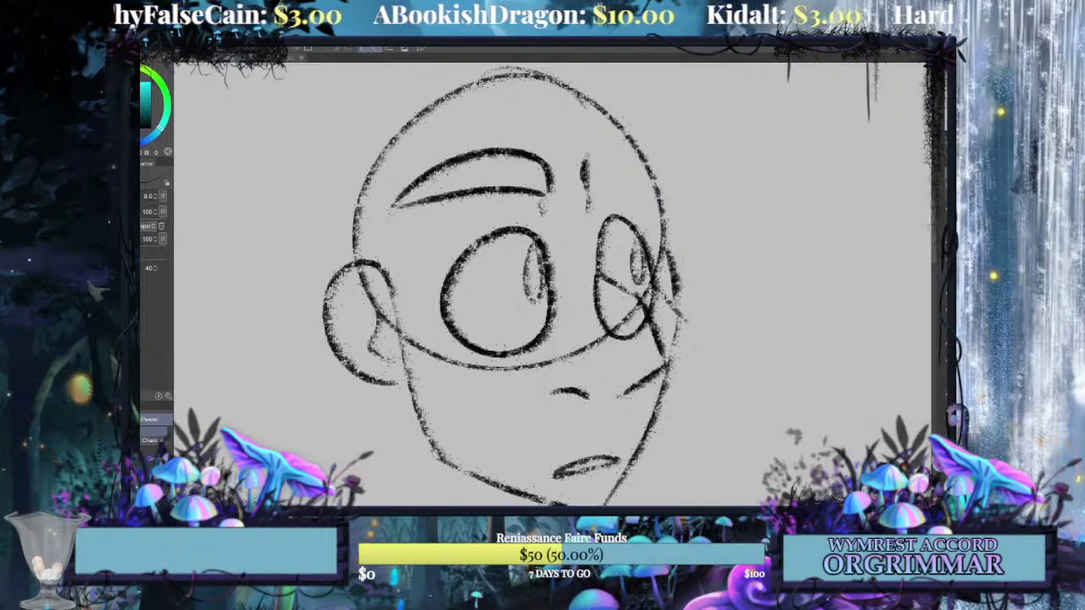
{"action": "left_click_drag", "start_coordinate": [584, 184], "coordinate": [649, 159]}
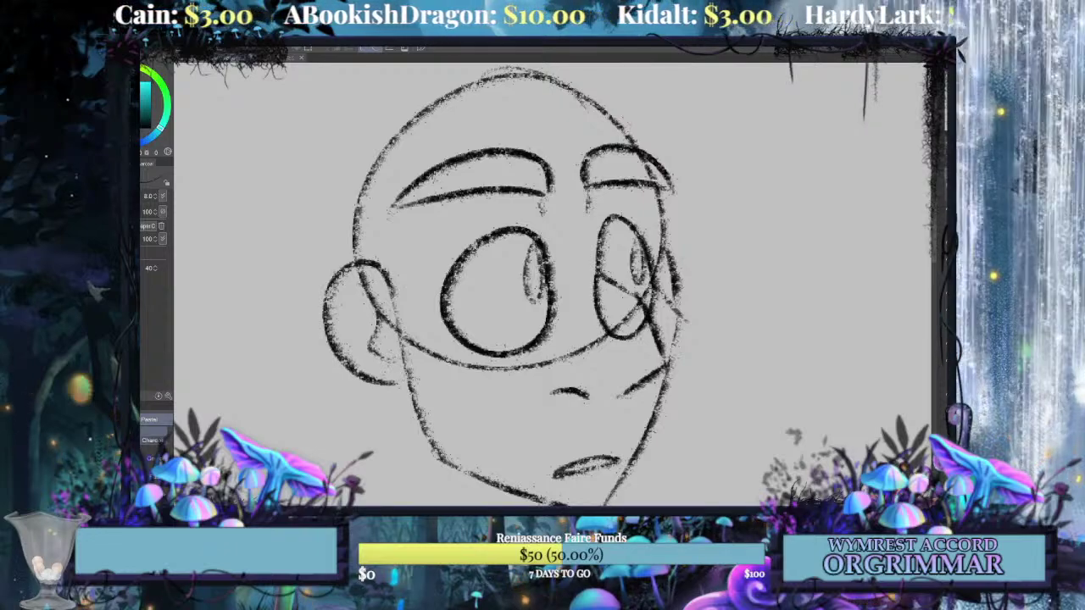
Check the reference and draw the angular temple hairline from the near eyebrow's tail down between the ear and lens.
{"action": "mouse_move", "coordinate": [526, 305]}
{"action": "left_mouse_down"}
{"action": "mouse_move", "coordinate": [597, 302]}
{"action": "mouse_move", "coordinate": [596, 264]}
{"action": "left_mouse_up"}
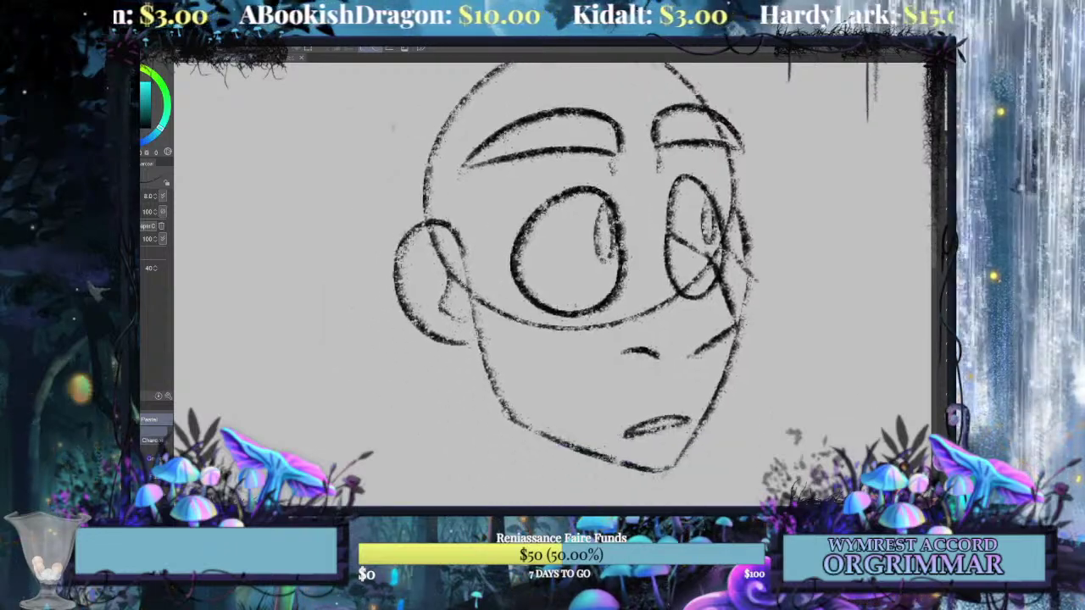
{"action": "key", "text": "ctrl+Tab"}
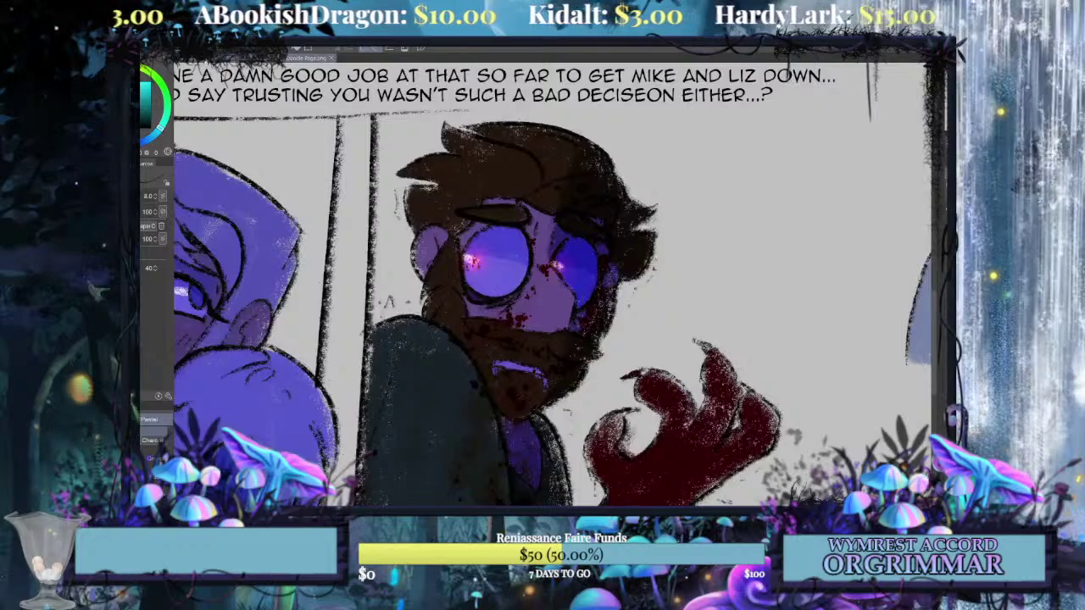
{"action": "key", "text": "ctrl+Tab"}
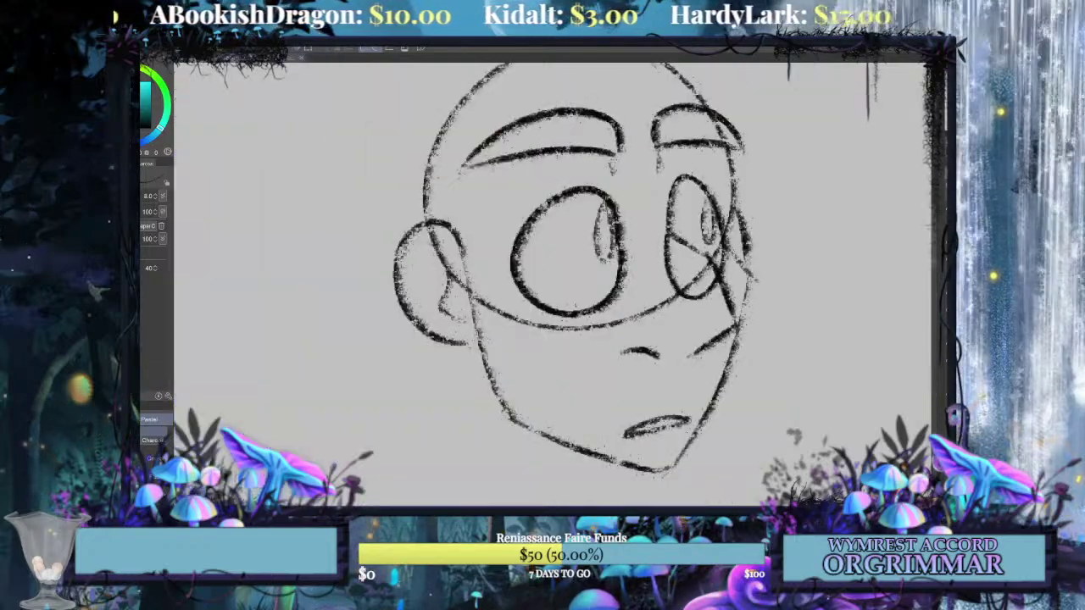
{"action": "left_click_drag", "start_coordinate": [484, 239], "coordinate": [496, 305]}
{"action": "left_click_drag", "start_coordinate": [476, 270], "coordinate": [513, 378]}
{"action": "left_click_drag", "start_coordinate": [488, 341], "coordinate": [514, 387]}
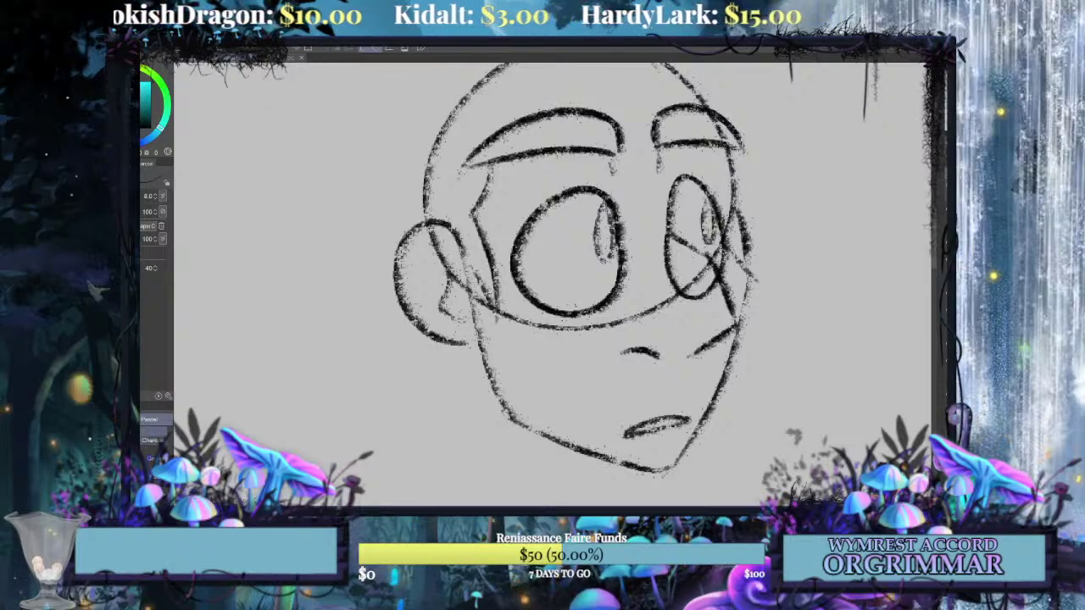
Check the reference and draw the near half of the moustache as a tapered shape directly under the nose tip.
{"action": "key", "text": "ctrl+Tab"}
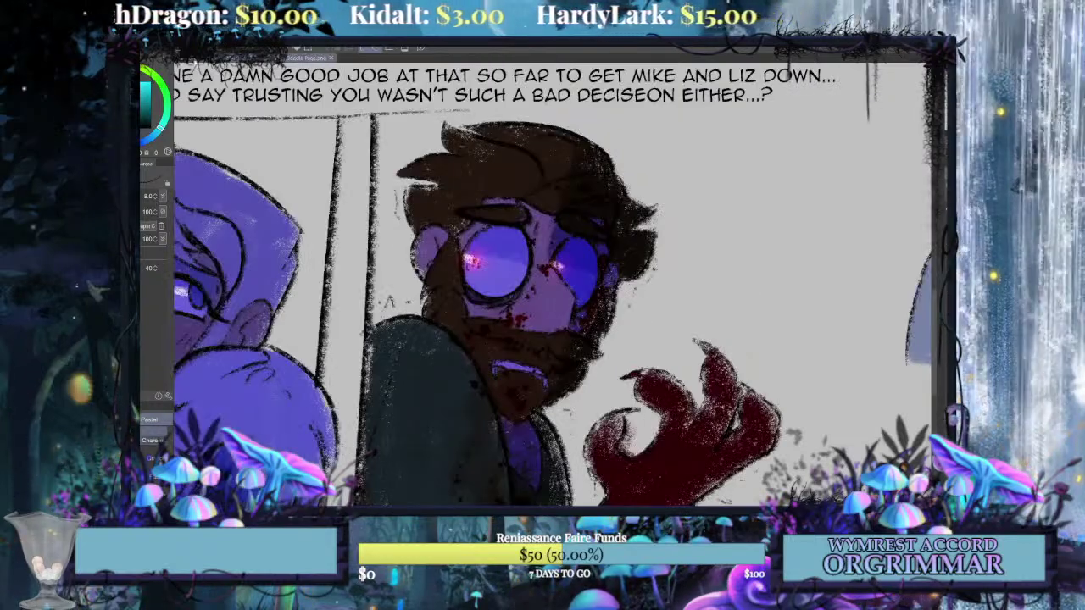
{"action": "key", "text": "ctrl+Tab"}
{"action": "mouse_move", "coordinate": [656, 351]}
{"action": "left_mouse_down"}
{"action": "mouse_move", "coordinate": [551, 367]}
{"action": "mouse_move", "coordinate": [610, 369]}
{"action": "mouse_move", "coordinate": [517, 381]}
{"action": "mouse_move", "coordinate": [639, 390]}
{"action": "mouse_move", "coordinate": [674, 368]}
{"action": "left_mouse_up"}
{"action": "key", "text": "ctrl+z"}
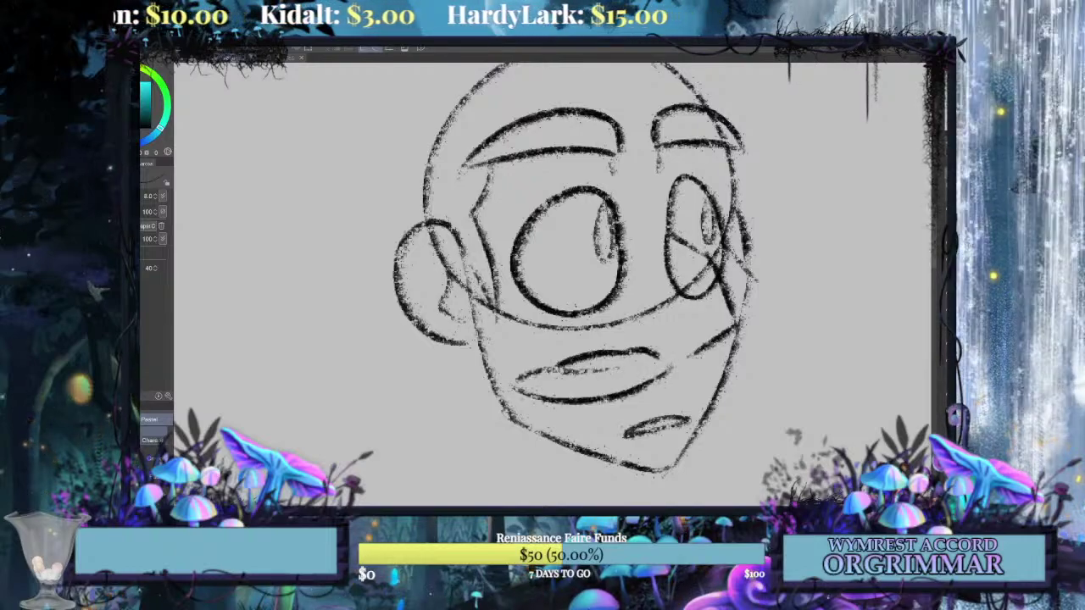
{"action": "key", "text": "ctrl+z"}
{"action": "key", "text": "ctrl+z"}
{"action": "key", "text": "ctrl+z"}
{"action": "left_click_drag", "start_coordinate": [558, 373], "coordinate": [548, 393]}
{"action": "mouse_move", "coordinate": [548, 392]}
{"action": "left_mouse_down"}
{"action": "mouse_move", "coordinate": [595, 396]}
{"action": "mouse_move", "coordinate": [657, 364]}
{"action": "mouse_move", "coordinate": [680, 375]}
{"action": "mouse_move", "coordinate": [741, 349]}
{"action": "mouse_move", "coordinate": [779, 380]}
{"action": "mouse_move", "coordinate": [687, 378]}
{"action": "left_mouse_up"}
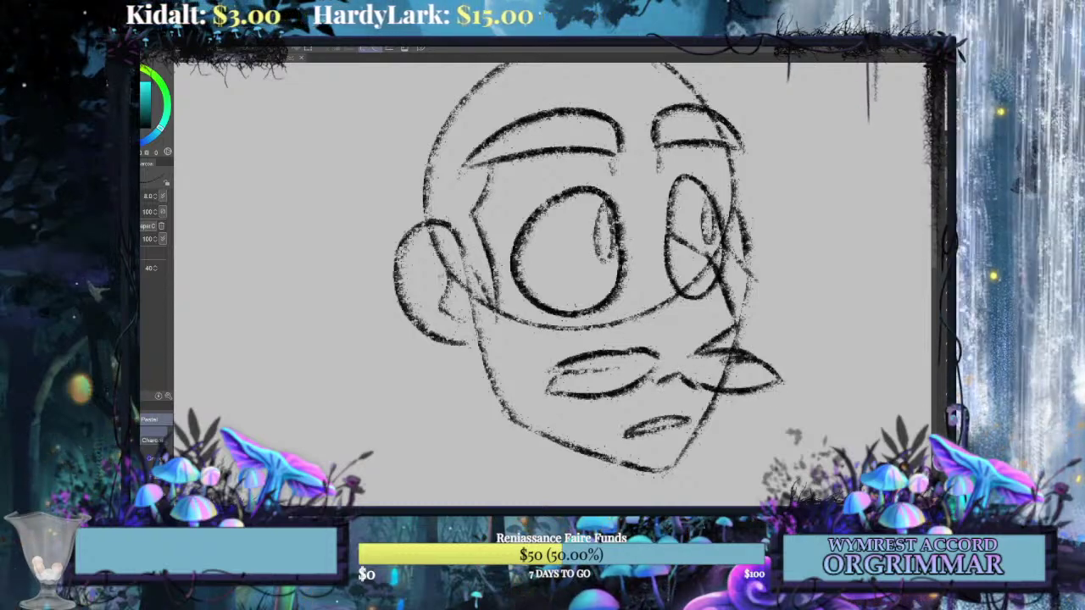
Redraw the far half of the moustache smaller, so it ends just past the far jaw line.
{"action": "key", "text": "ctrl+z"}
{"action": "key", "text": "ctrl+z"}
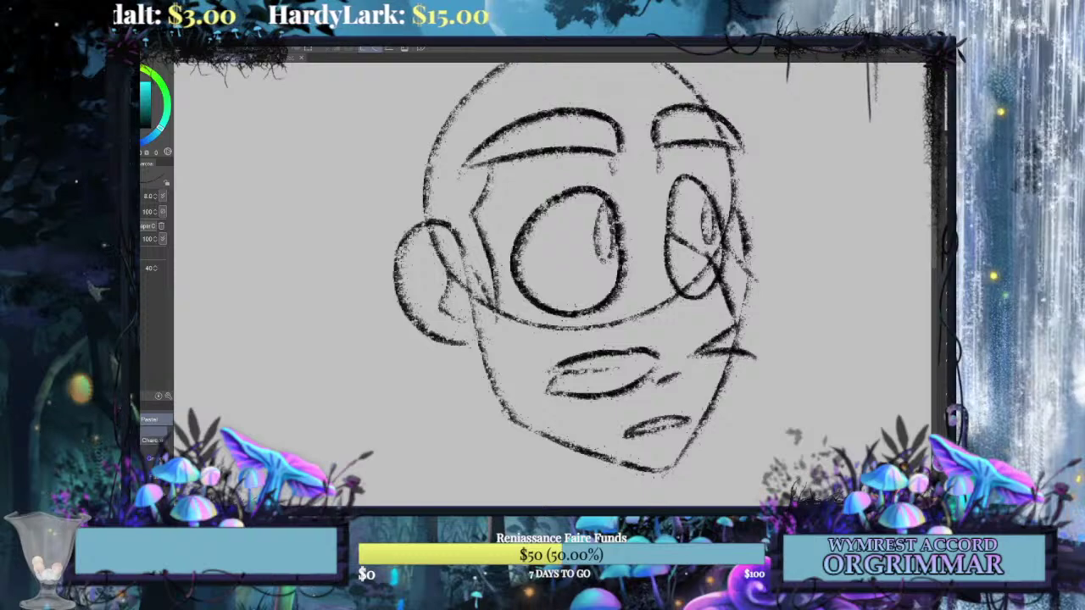
{"action": "mouse_move", "coordinate": [725, 359]}
{"action": "left_mouse_down"}
{"action": "mouse_move", "coordinate": [760, 376]}
{"action": "mouse_move", "coordinate": [693, 381]}
{"action": "mouse_move", "coordinate": [730, 377]}
{"action": "mouse_move", "coordinate": [712, 372]}
{"action": "left_mouse_up"}
{"action": "key", "text": "ctrl+z"}
{"action": "key", "text": "ctrl+z"}
Draw the sideburns on both sides and outline the beard around the jaw, with a short vertical line at the chin.
{"action": "mouse_move", "coordinate": [731, 248]}
{"action": "left_mouse_down"}
{"action": "mouse_move", "coordinate": [769, 303]}
{"action": "mouse_move", "coordinate": [747, 304]}
{"action": "mouse_move", "coordinate": [747, 344]}
{"action": "left_mouse_up"}
{"action": "left_click_drag", "start_coordinate": [471, 266], "coordinate": [453, 357]}
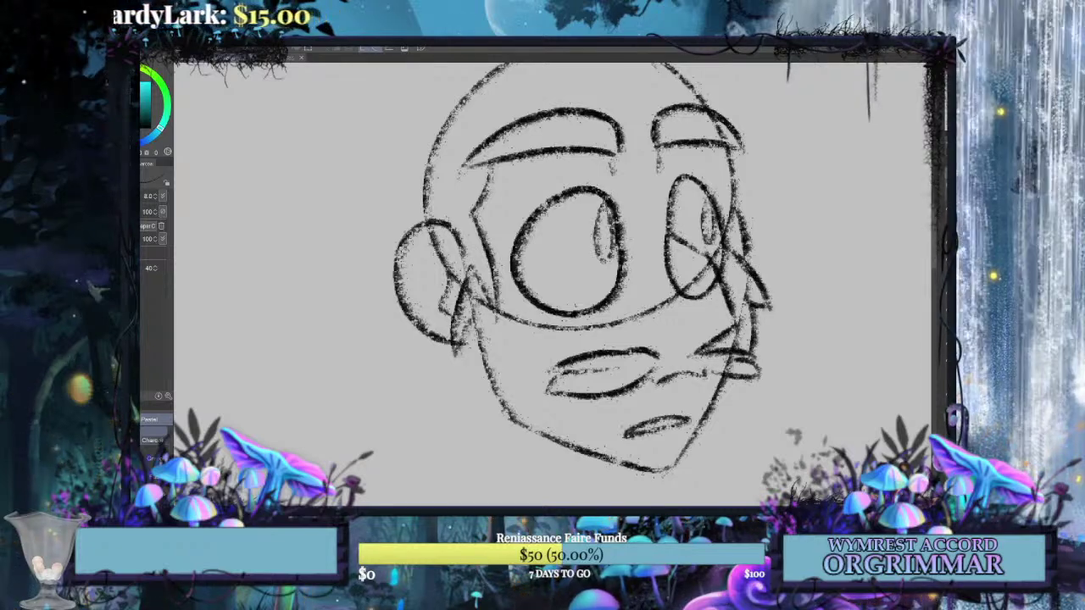
{"action": "mouse_move", "coordinate": [475, 305]}
{"action": "left_mouse_down"}
{"action": "mouse_move", "coordinate": [481, 419]}
{"action": "mouse_move", "coordinate": [479, 374]}
{"action": "mouse_move", "coordinate": [577, 485]}
{"action": "left_mouse_up"}
{"action": "key", "text": "ctrl+z"}
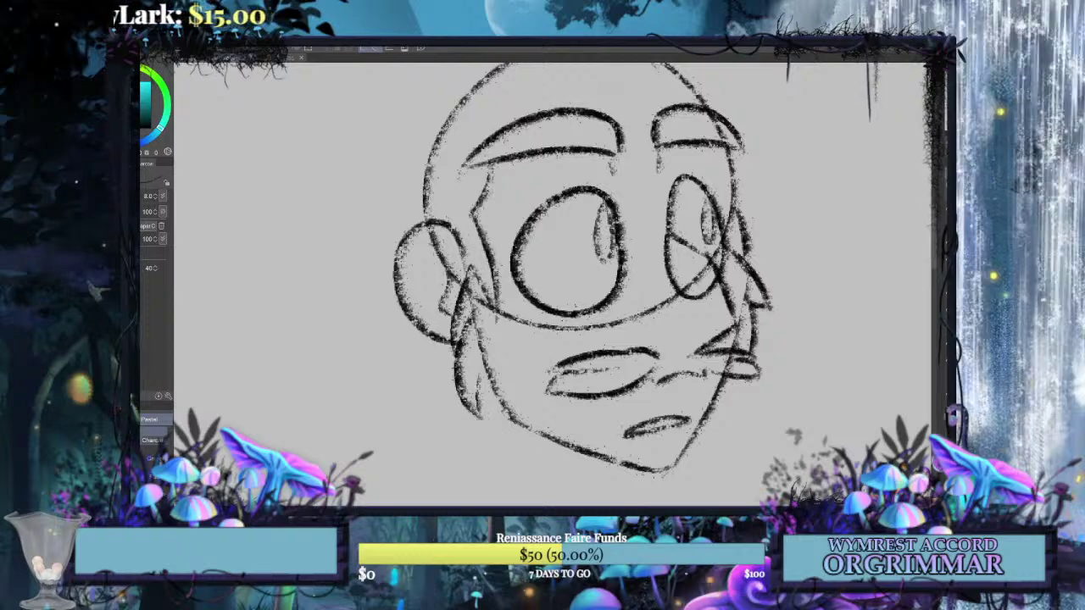
{"action": "mouse_move", "coordinate": [478, 392]}
{"action": "left_mouse_down"}
{"action": "mouse_move", "coordinate": [523, 461]}
{"action": "mouse_move", "coordinate": [646, 499]}
{"action": "left_mouse_up"}
{"action": "left_click_drag", "start_coordinate": [651, 452], "coordinate": [648, 498]}
{"action": "left_click_drag", "start_coordinate": [717, 402], "coordinate": [651, 498]}
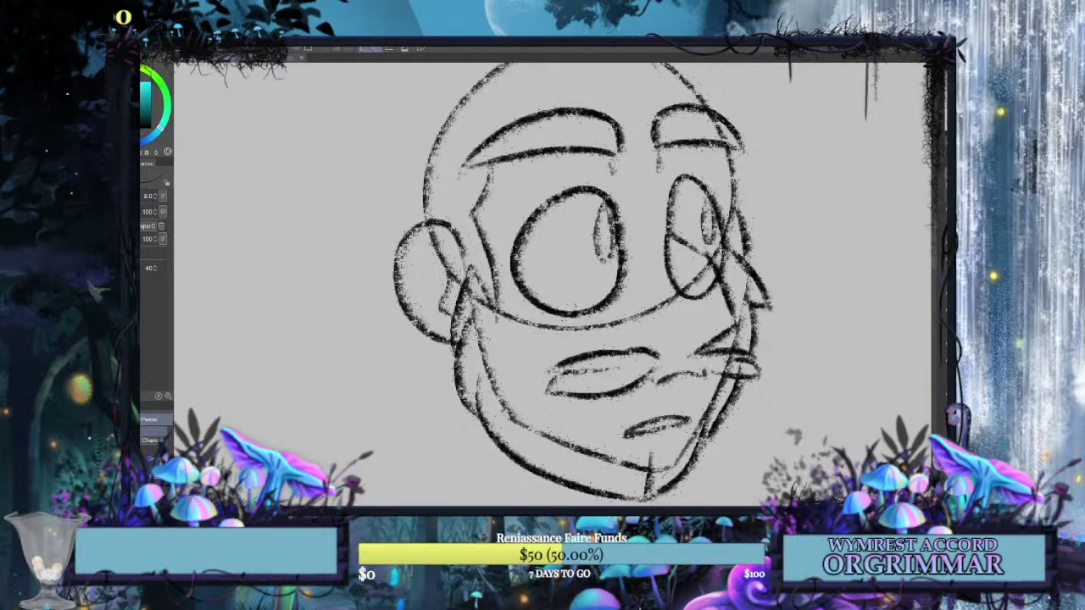
Draw the beard's cheek edge from below the near lens toward the moustache and compare it with the reference.
{"action": "left_click_drag", "start_coordinate": [496, 307], "coordinate": [553, 375]}
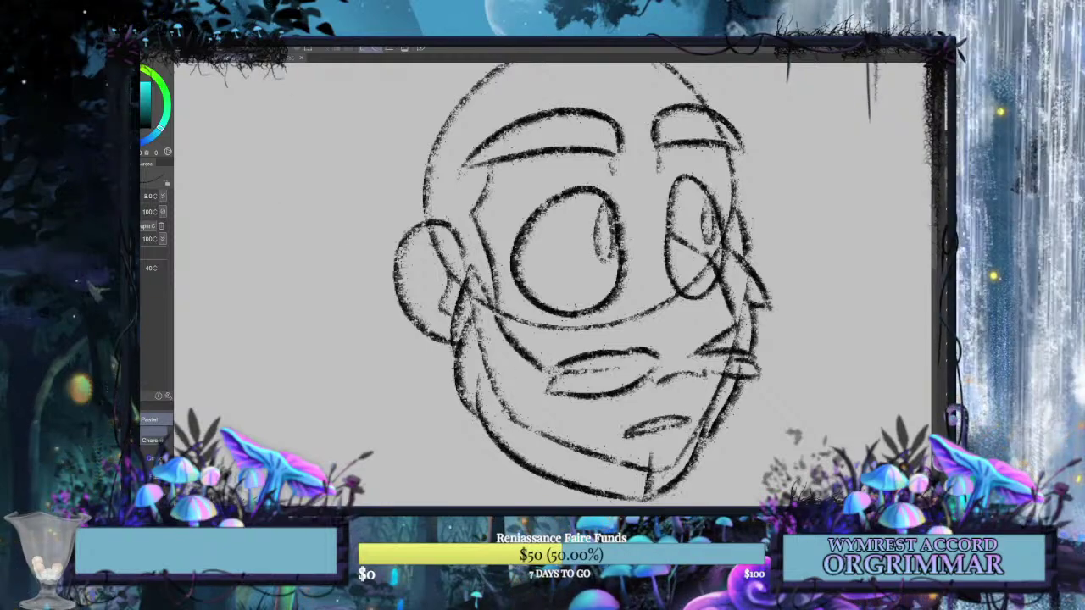
{"action": "key", "text": "ctrl+z"}
{"action": "mouse_move", "coordinate": [496, 306]}
{"action": "left_mouse_down"}
{"action": "mouse_move", "coordinate": [522, 384]}
{"action": "mouse_move", "coordinate": [556, 370]}
{"action": "left_mouse_up"}
{"action": "key", "text": "ctrl+z"}
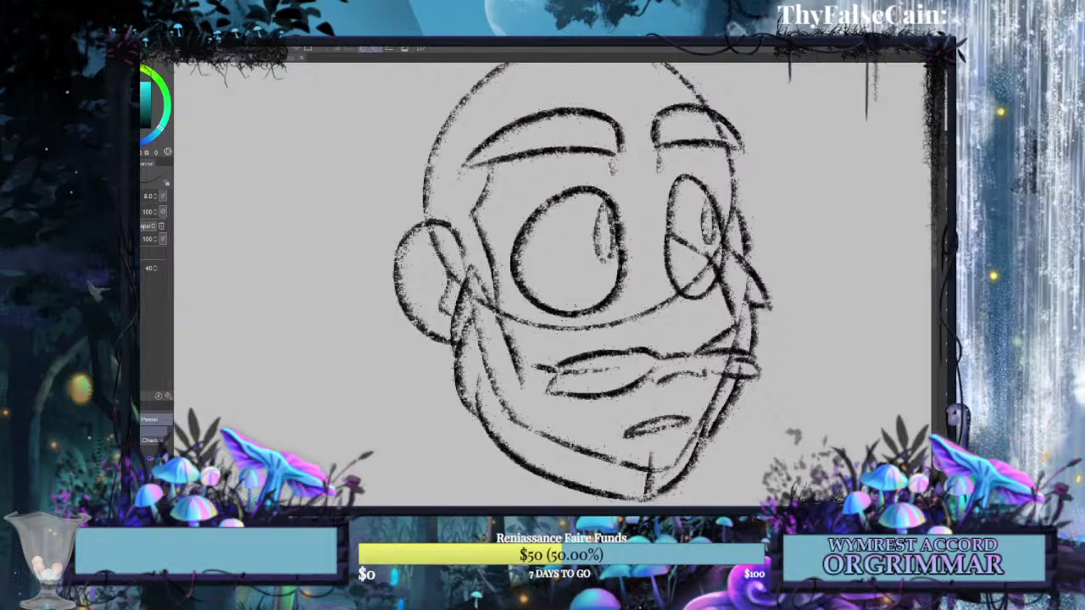
{"action": "left_click", "coordinate": [293, 57]}
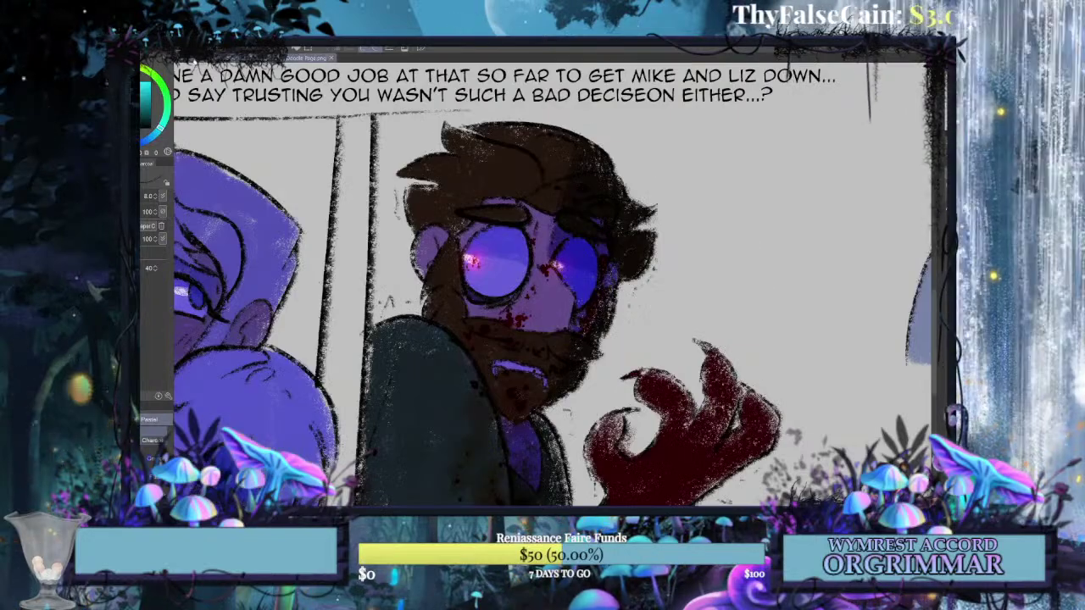
{"action": "key", "text": "ctrl+Tab"}
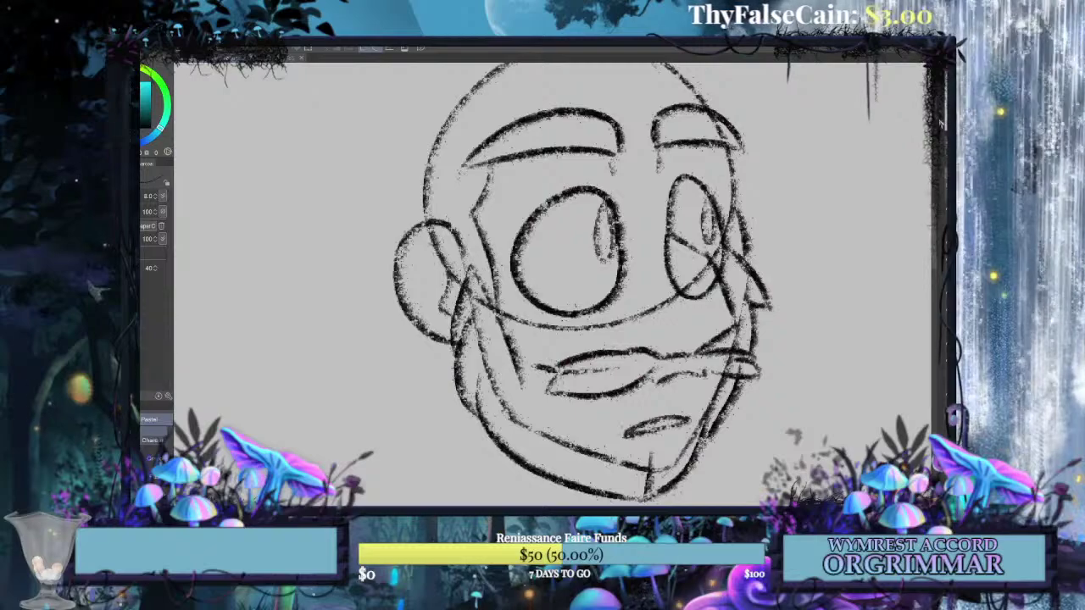
Examine the whole bearded head and compare its proportions with the reference page.
{"action": "key", "text": "ctrl+minus"}
{"action": "key", "text": "ctrl+minus"}
{"action": "mouse_move", "coordinate": [551, 305]}
{"action": "left_mouse_down"}
{"action": "mouse_move", "coordinate": [612, 274]}
{"action": "mouse_move", "coordinate": [531, 320]}
{"action": "mouse_move", "coordinate": [517, 264]}
{"action": "left_mouse_up"}
{"action": "scroll", "coordinate": [521, 254], "scroll_direction": "up", "scroll_amount": 3}
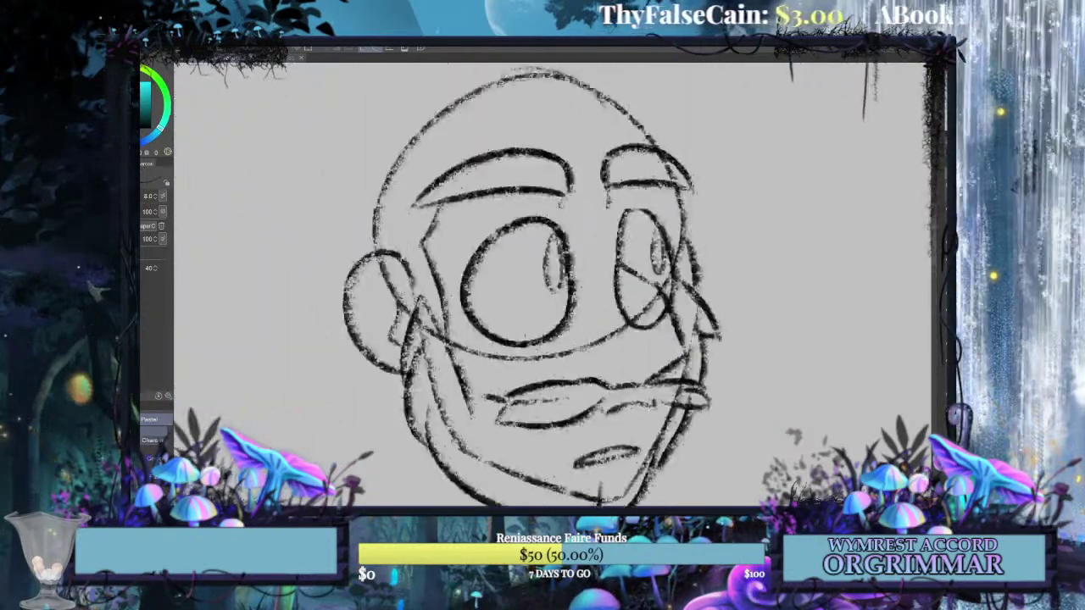
{"action": "key", "text": "ctrl+z"}
{"action": "key", "text": "ctrl+y"}
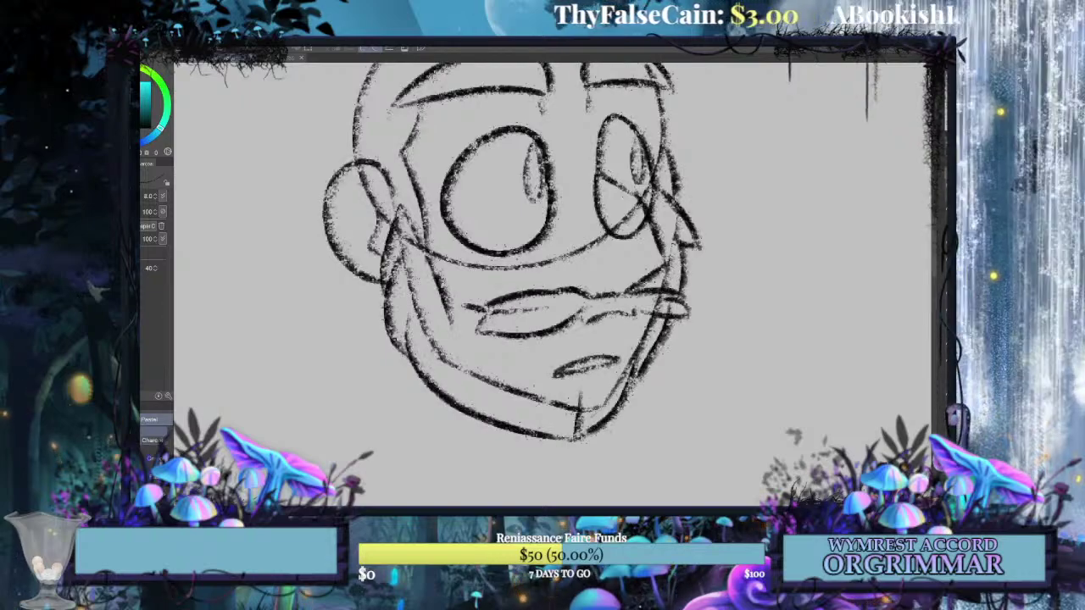
{"action": "key", "text": "ctrl+z"}
{"action": "key", "text": "ctrl+y"}
{"action": "scroll", "coordinate": [550, 284], "scroll_direction": "up", "scroll_amount": 2}
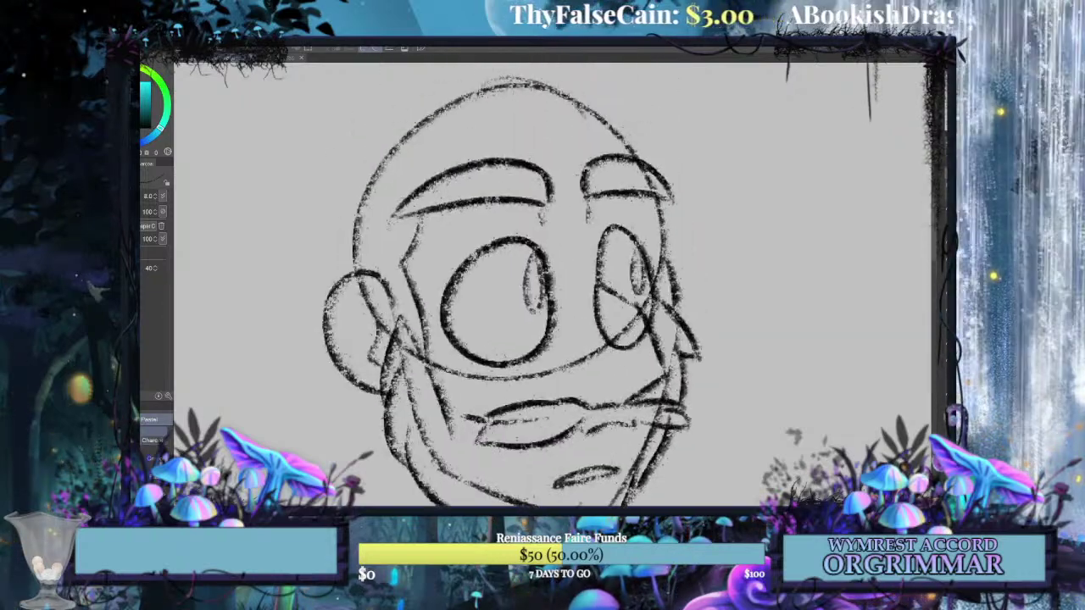
{"action": "left_click", "coordinate": [293, 58]}
{"action": "left_click", "coordinate": [254, 58]}
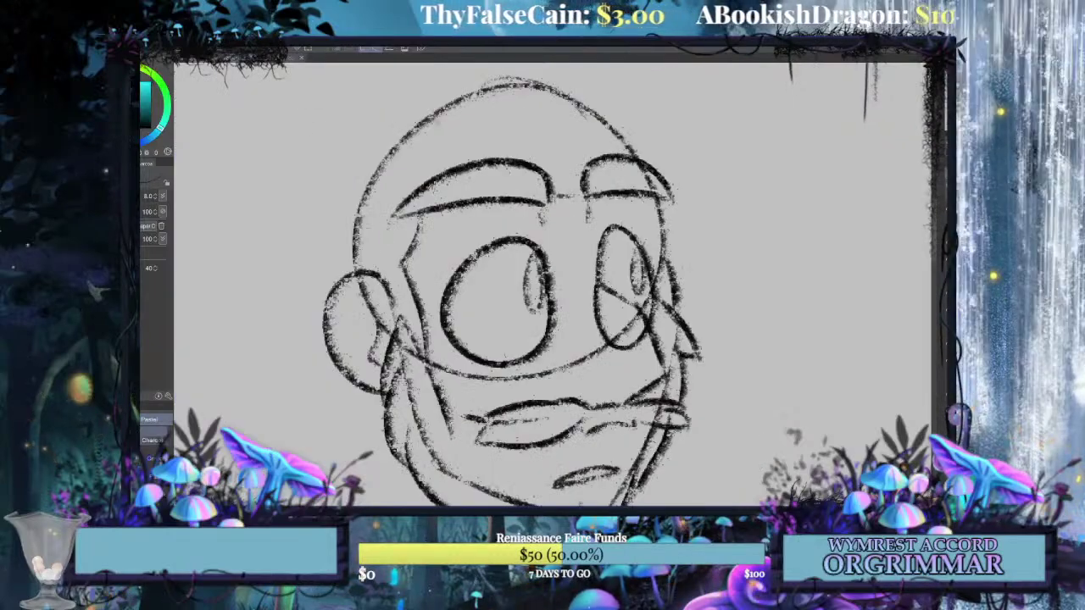
{"action": "left_click", "coordinate": [307, 58]}
{"action": "key", "text": "ctrl+Tab"}
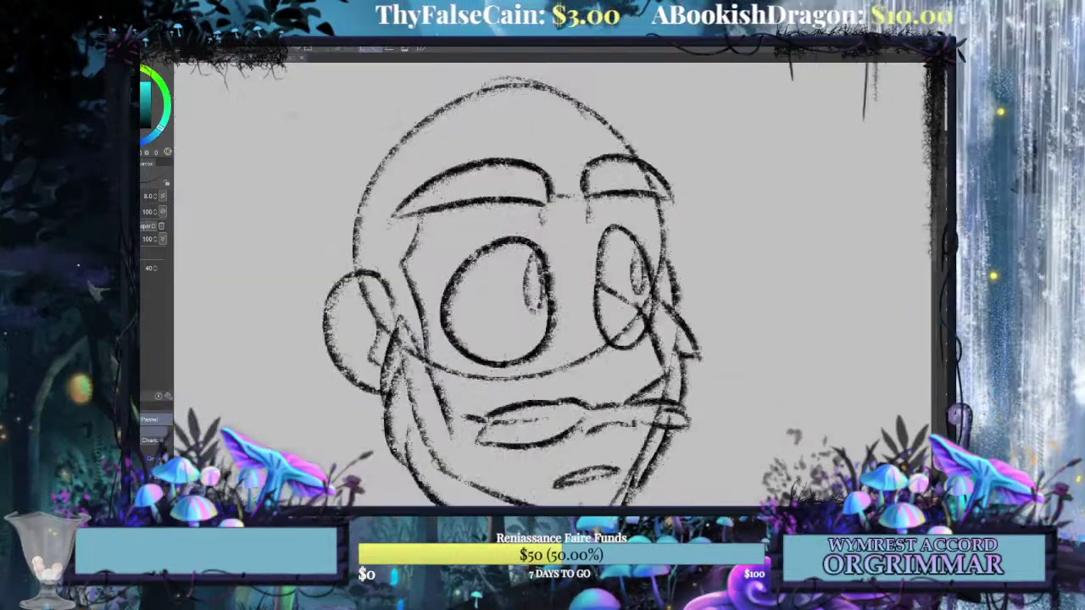
{"action": "mouse_move", "coordinate": [554, 206]}
{"action": "left_mouse_down"}
{"action": "mouse_move", "coordinate": [580, 206]}
{"action": "mouse_move", "coordinate": [587, 147]}
{"action": "mouse_move", "coordinate": [631, 146]}
{"action": "mouse_move", "coordinate": [603, 119]}
{"action": "left_mouse_up"}
{"action": "key", "text": "ctrl+z"}
{"action": "key", "text": "ctrl+z"}
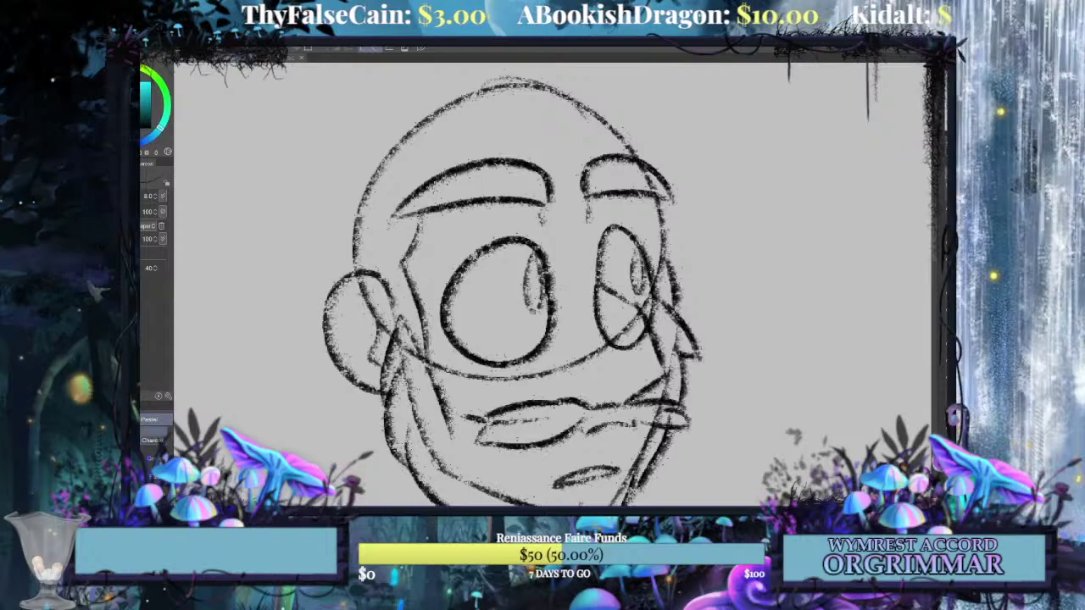
{"action": "left_click", "coordinate": [308, 57]}
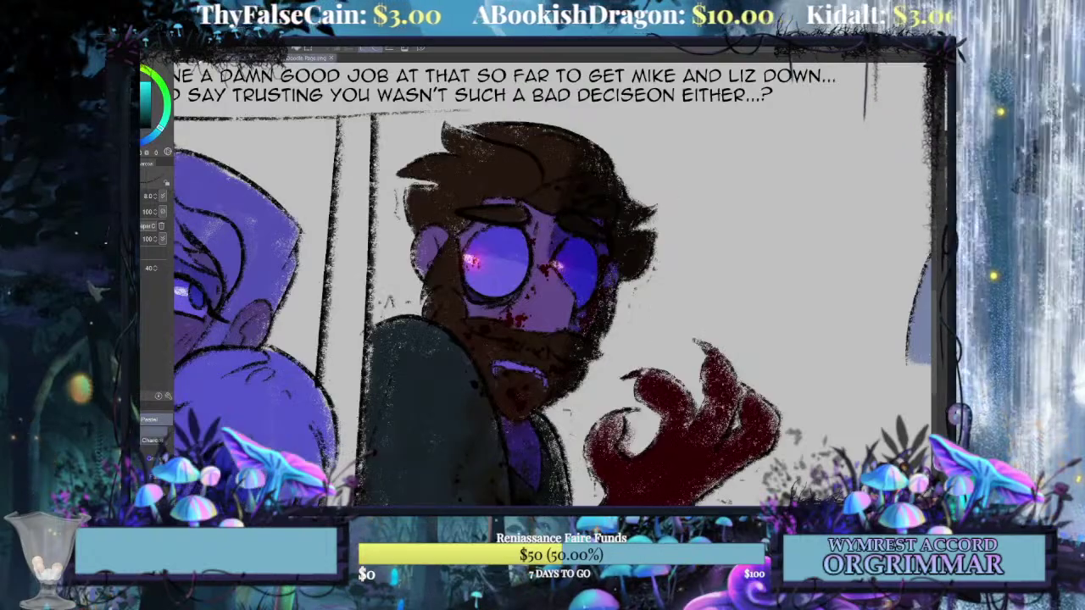
{"action": "key", "text": "ctrl+Tab"}
{"action": "mouse_move", "coordinate": [556, 199]}
{"action": "left_mouse_down"}
{"action": "mouse_move", "coordinate": [606, 129]}
{"action": "mouse_move", "coordinate": [649, 174]}
{"action": "mouse_move", "coordinate": [733, 208]}
{"action": "left_mouse_up"}
{"action": "key", "text": "ctrl+z"}
{"action": "mouse_move", "coordinate": [547, 199]}
{"action": "left_mouse_down"}
{"action": "mouse_move", "coordinate": [606, 110]}
{"action": "mouse_move", "coordinate": [772, 245]}
{"action": "mouse_move", "coordinate": [674, 271]}
{"action": "left_mouse_up"}
{"action": "key", "text": "ctrl+Tab"}
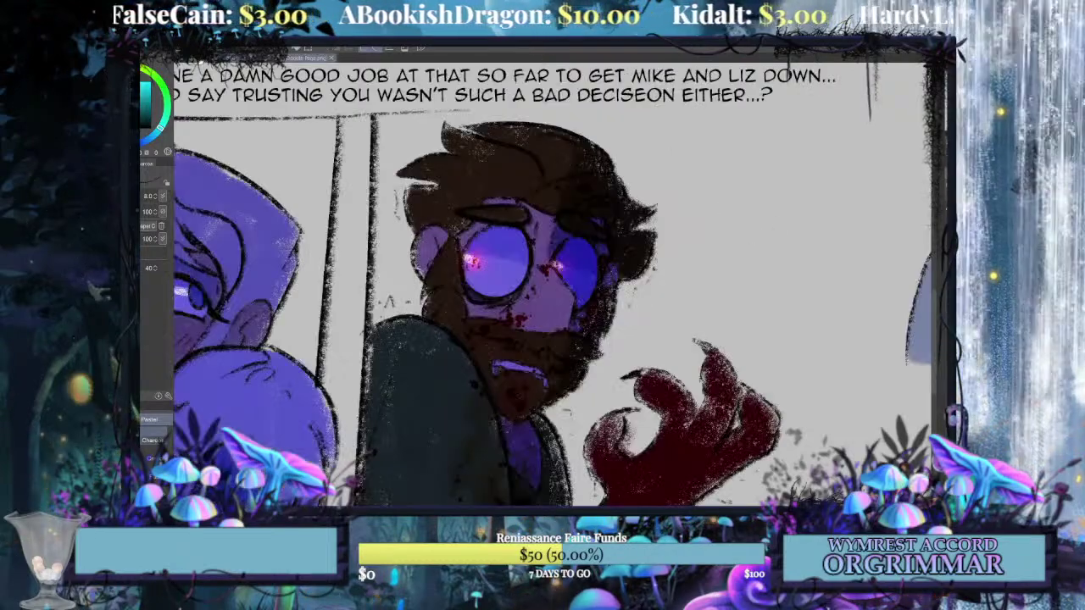
{"action": "key", "text": "ctrl+Tab"}
{"action": "key", "text": "ctrl+z"}
{"action": "key", "text": "ctrl+z"}
Draw the forelock's lower edge arching from between the brows to an upturned curl beyond the far temple, checking the reference.
{"action": "mouse_move", "coordinate": [549, 200]}
{"action": "left_mouse_down"}
{"action": "mouse_move", "coordinate": [566, 148]}
{"action": "mouse_move", "coordinate": [673, 266]}
{"action": "mouse_move", "coordinate": [750, 208]}
{"action": "mouse_move", "coordinate": [691, 222]}
{"action": "left_mouse_up"}
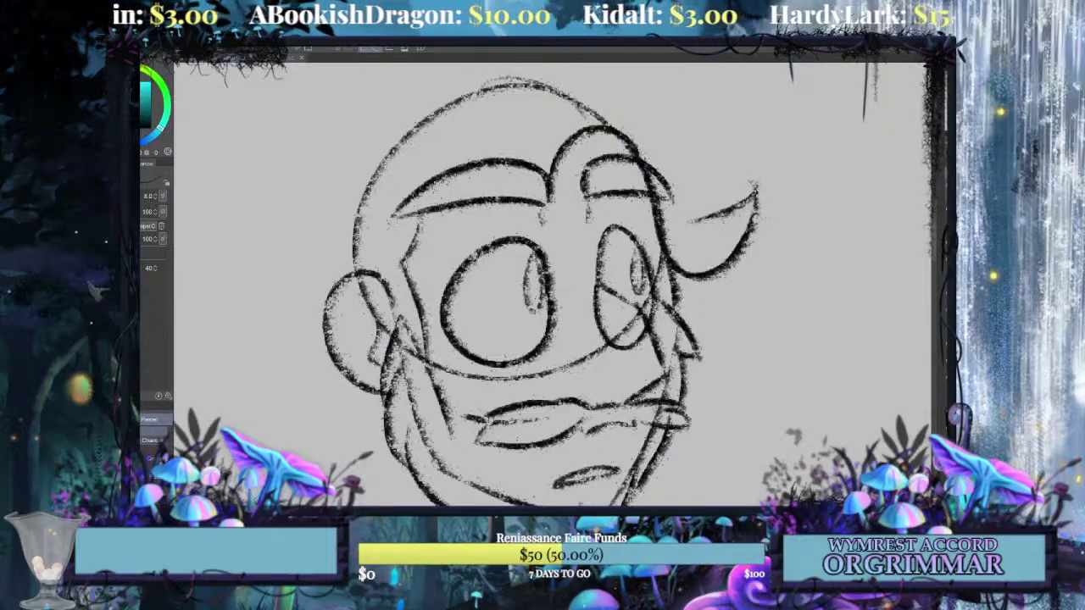
{"action": "key", "text": "ctrl+Tab"}
{"action": "key", "text": "ctrl+Tab"}
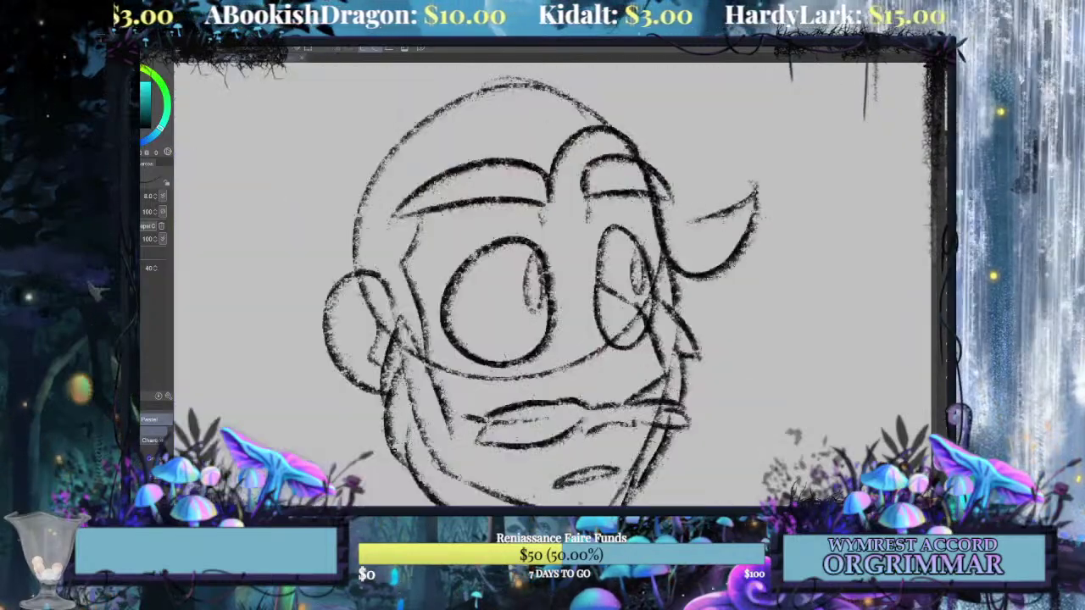
Add the forelock's pointed tips, its arched upper edge over the forehead and small inner strands above the far brow.
{"action": "mouse_move", "coordinate": [716, 148]}
{"action": "left_mouse_down"}
{"action": "mouse_move", "coordinate": [704, 221]}
{"action": "mouse_move", "coordinate": [682, 174]}
{"action": "left_mouse_up"}
{"action": "mouse_move", "coordinate": [602, 100]}
{"action": "left_mouse_down"}
{"action": "mouse_move", "coordinate": [685, 161]}
{"action": "mouse_move", "coordinate": [561, 109]}
{"action": "left_mouse_up"}
{"action": "key", "text": "ctrl+z"}
{"action": "mouse_move", "coordinate": [542, 161]}
{"action": "left_mouse_down"}
{"action": "mouse_move", "coordinate": [561, 78]}
{"action": "mouse_move", "coordinate": [661, 112]}
{"action": "mouse_move", "coordinate": [680, 170]}
{"action": "mouse_move", "coordinate": [688, 151]}
{"action": "mouse_move", "coordinate": [599, 72]}
{"action": "mouse_move", "coordinate": [517, 119]}
{"action": "mouse_move", "coordinate": [517, 134]}
{"action": "mouse_move", "coordinate": [580, 174]}
{"action": "mouse_move", "coordinate": [608, 133]}
{"action": "left_mouse_up"}
{"action": "key", "text": "ctrl+z"}
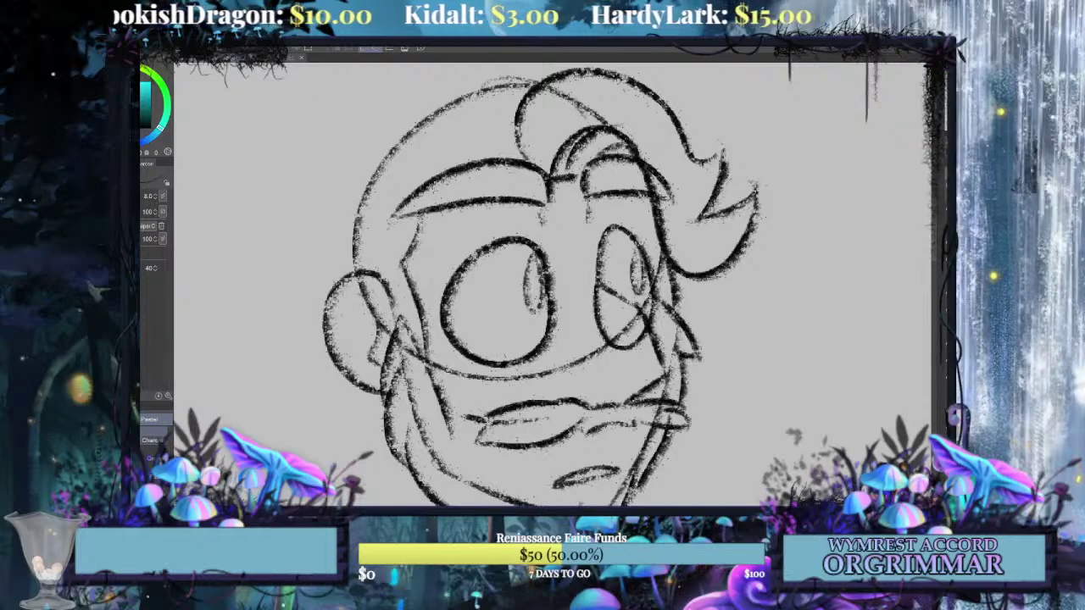
Check the reference and draw the top hair contour sweeping from the forelock back over the crown to a pointed tuft.
{"action": "key", "text": "ctrl+Tab"}
{"action": "key", "text": "ctrl+Tab"}
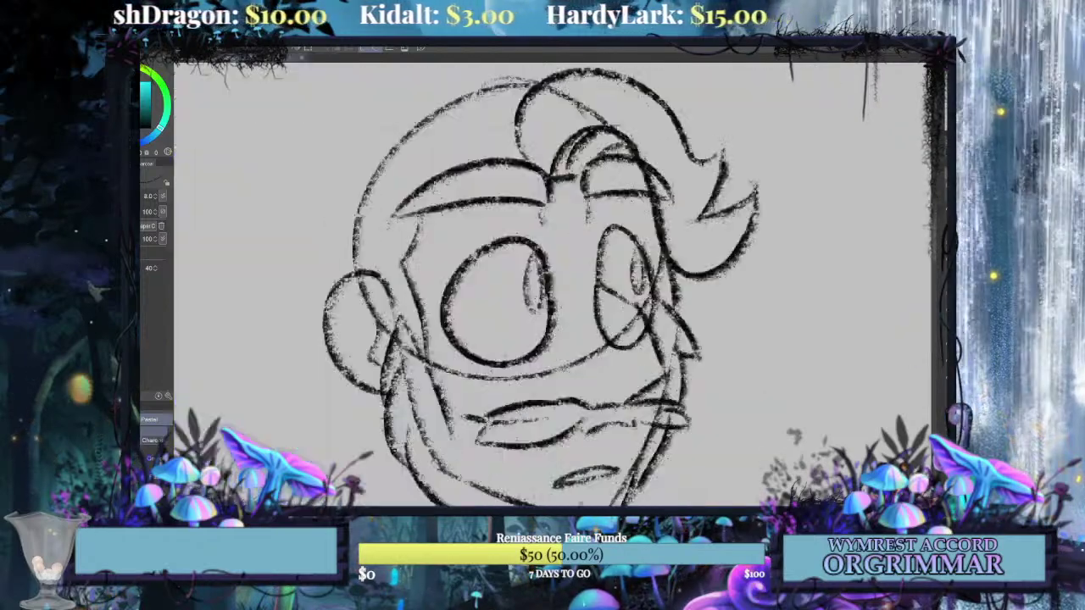
{"action": "mouse_move", "coordinate": [525, 255]}
{"action": "left_mouse_down"}
{"action": "mouse_move", "coordinate": [656, 390]}
{"action": "mouse_move", "coordinate": [604, 314]}
{"action": "left_mouse_up"}
{"action": "mouse_move", "coordinate": [735, 141]}
{"action": "left_mouse_down"}
{"action": "mouse_move", "coordinate": [627, 92]}
{"action": "mouse_move", "coordinate": [447, 111]}
{"action": "mouse_move", "coordinate": [555, 121]}
{"action": "mouse_move", "coordinate": [445, 126]}
{"action": "mouse_move", "coordinate": [507, 133]}
{"action": "left_mouse_up"}
{"action": "key", "text": "ctrl+z"}
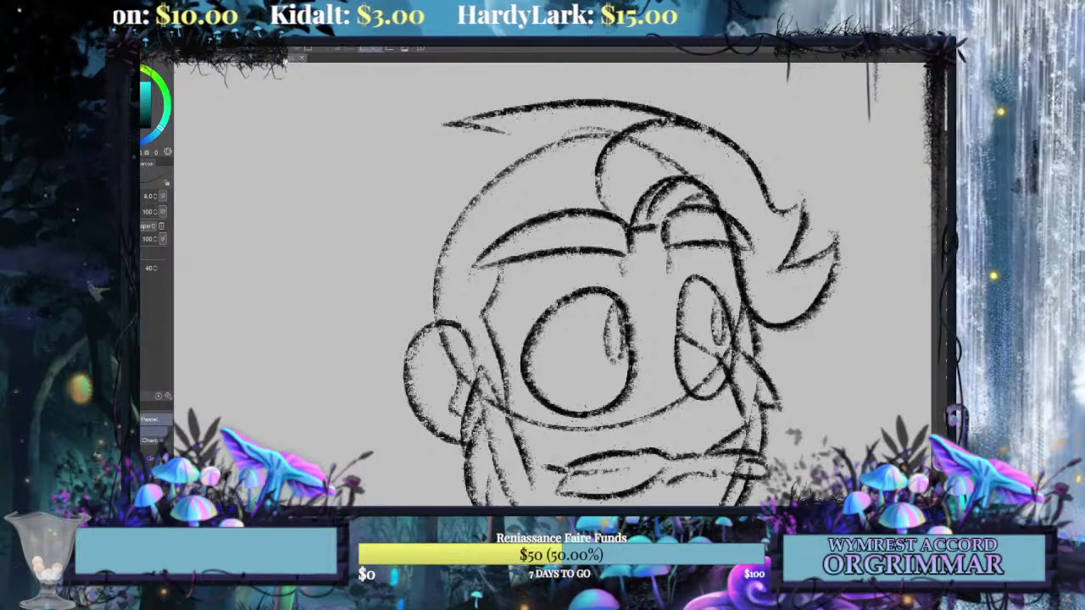
Check the coloured comic page and sketch the hair parting line running from the brow up to the crown.
{"action": "key", "text": "ctrl+Tab"}
{"action": "key", "text": "ctrl+Tab"}
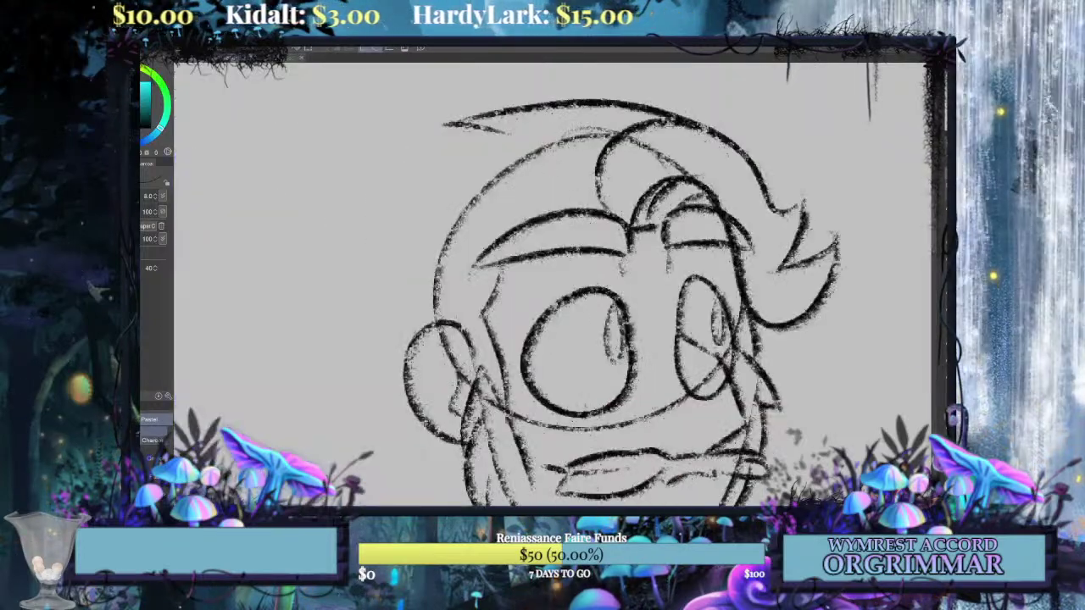
{"action": "left_click_drag", "start_coordinate": [609, 210], "coordinate": [538, 146]}
{"action": "left_click_drag", "start_coordinate": [582, 175], "coordinate": [458, 144]}
{"action": "key", "text": "ctrl+z"}
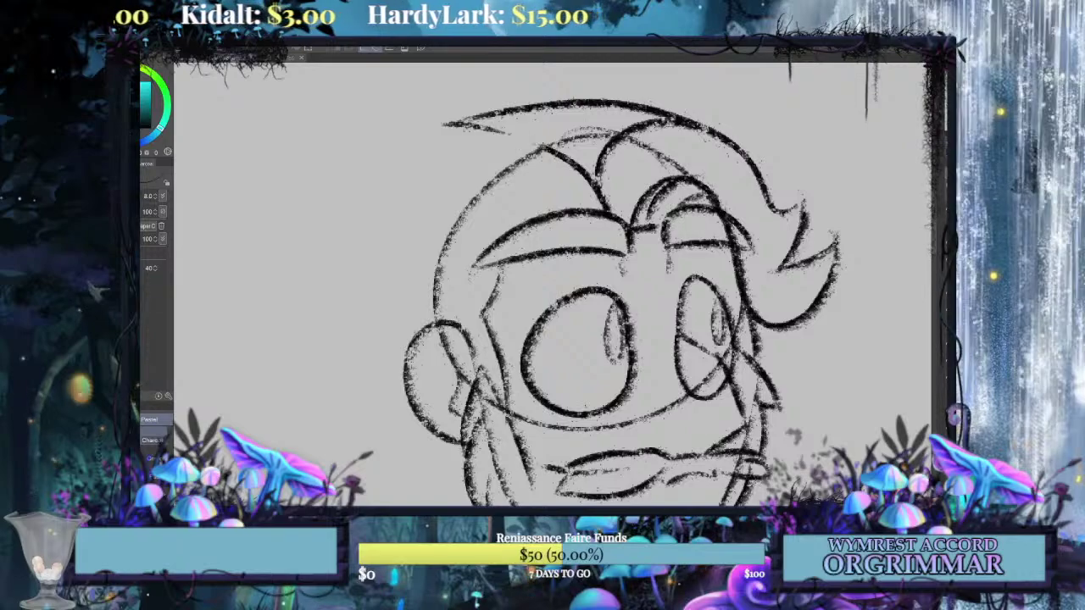
Sketch a pointed hair tuft sweeping backward from the parting, with its lower edge curving back toward the head.
{"action": "mouse_move", "coordinate": [547, 149]}
{"action": "left_mouse_down"}
{"action": "mouse_move", "coordinate": [347, 121]}
{"action": "mouse_move", "coordinate": [440, 221]}
{"action": "left_mouse_up"}
{"action": "key", "text": "ctrl+z"}
{"action": "key", "text": "ctrl+z"}
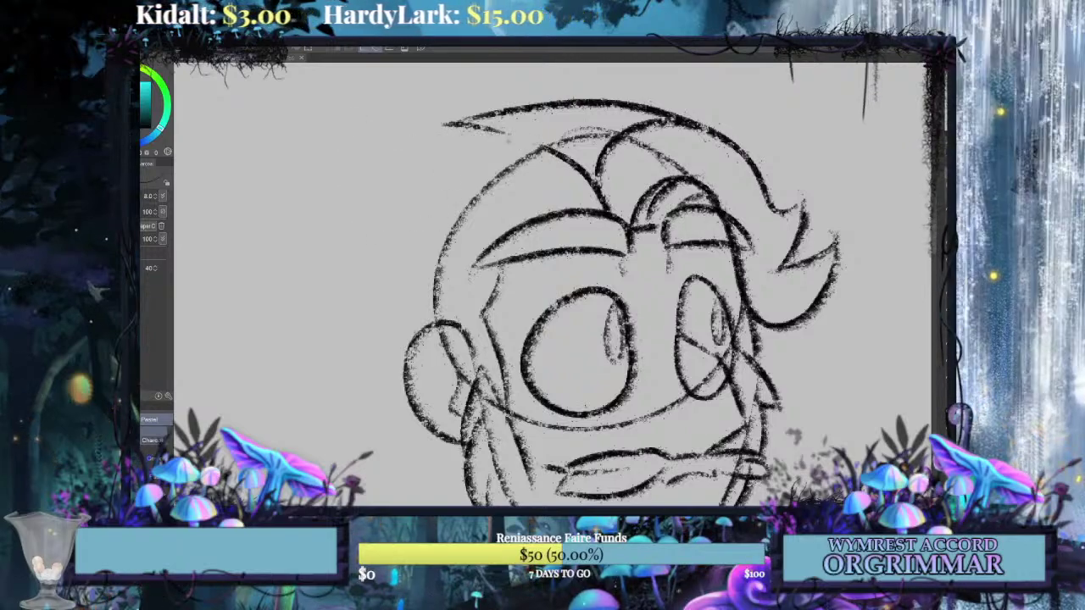
{"action": "mouse_move", "coordinate": [543, 137]}
{"action": "left_mouse_down"}
{"action": "mouse_move", "coordinate": [376, 149]}
{"action": "mouse_move", "coordinate": [441, 205]}
{"action": "left_mouse_up"}
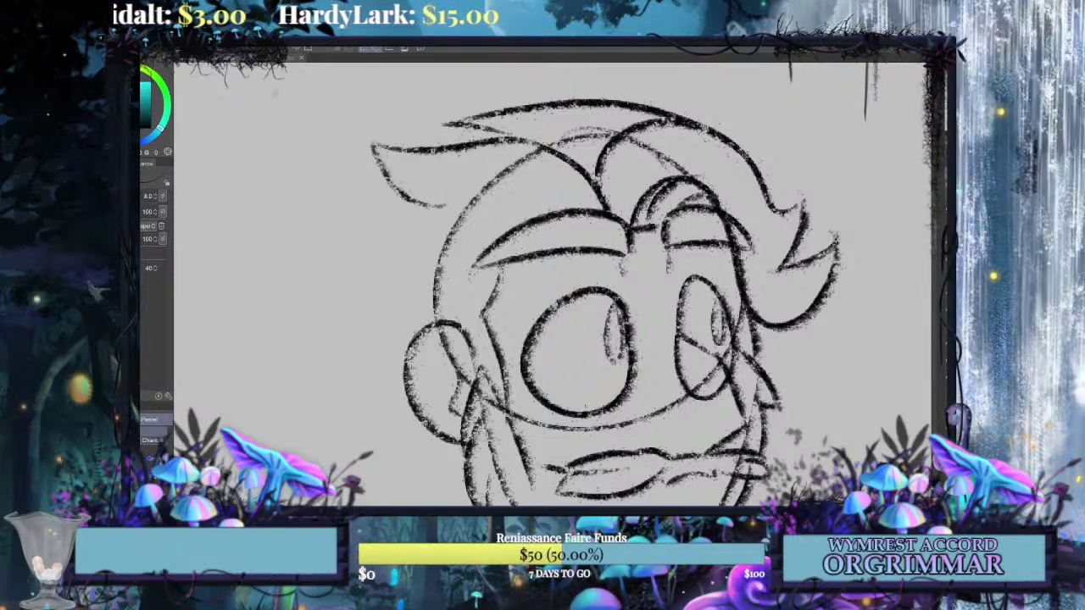
Compare with the coloured comic page and sketch a second pointed hair tuft lower behind the head.
{"action": "left_click", "coordinate": [308, 58]}
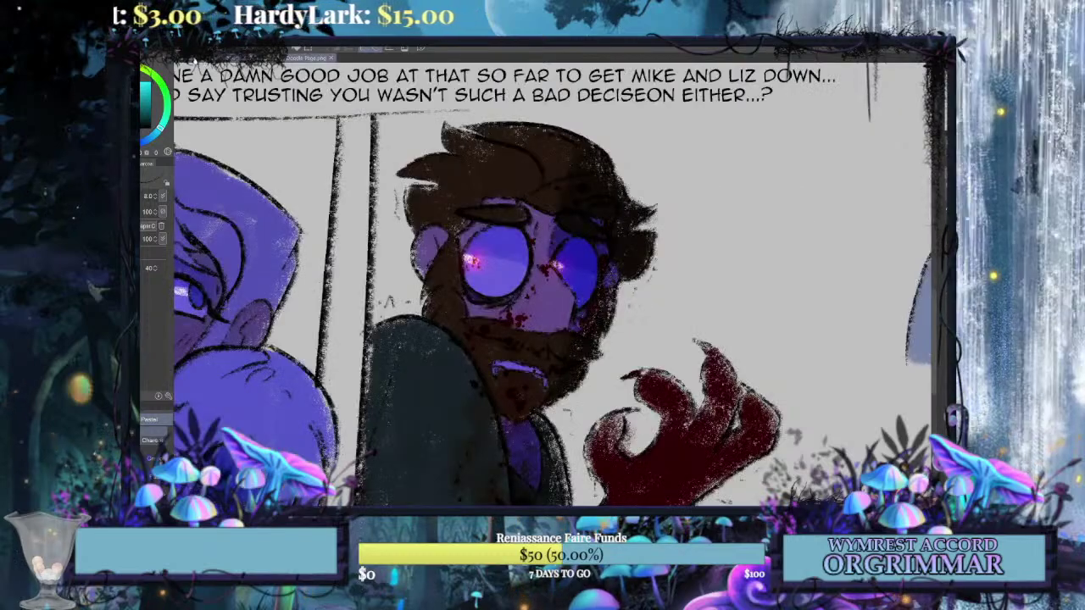
{"action": "key", "text": "ctrl+Tab"}
{"action": "mouse_move", "coordinate": [422, 204]}
{"action": "left_mouse_down"}
{"action": "mouse_move", "coordinate": [326, 282]}
{"action": "mouse_move", "coordinate": [446, 242]}
{"action": "left_mouse_up"}
{"action": "key", "text": "ctrl+z"}
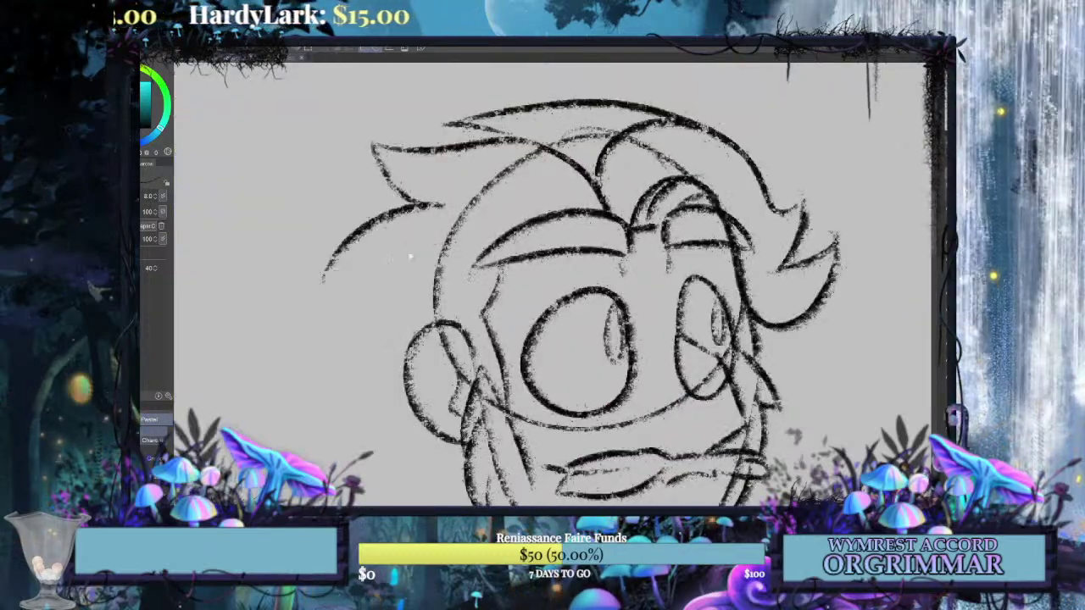
{"action": "left_click_drag", "start_coordinate": [323, 286], "coordinate": [346, 274]}
Sketch the curved back of the hair from the lower tuft down behind the ear, comparing with the coloured page.
{"action": "key", "text": "ctrl+Tab"}
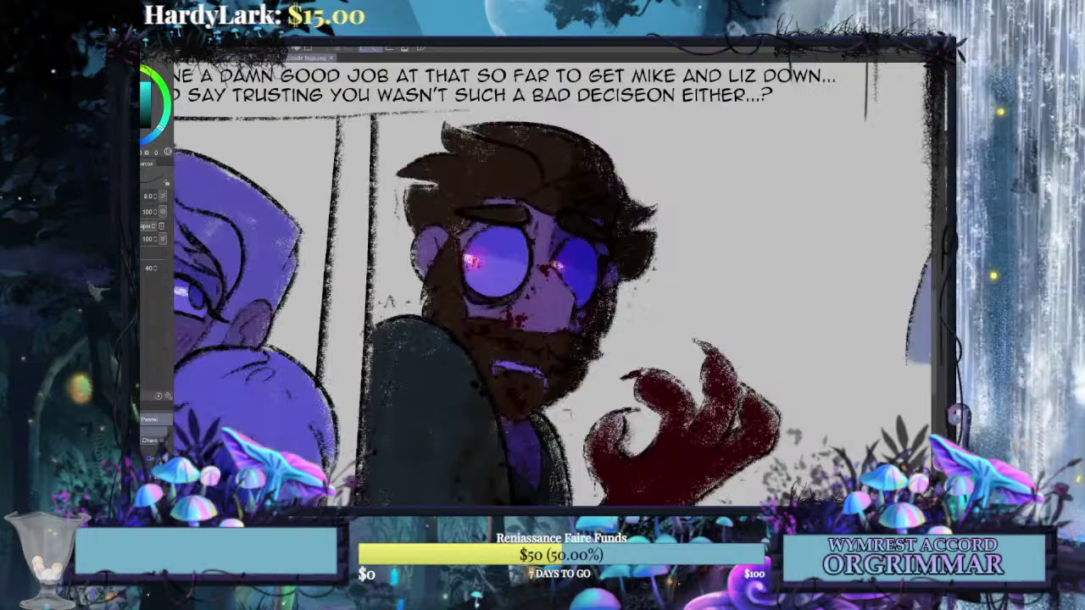
{"action": "key", "text": "ctrl+Tab"}
{"action": "mouse_move", "coordinate": [401, 263]}
{"action": "left_mouse_down"}
{"action": "mouse_move", "coordinate": [324, 286]}
{"action": "mouse_move", "coordinate": [369, 379]}
{"action": "mouse_move", "coordinate": [405, 411]}
{"action": "left_mouse_up"}
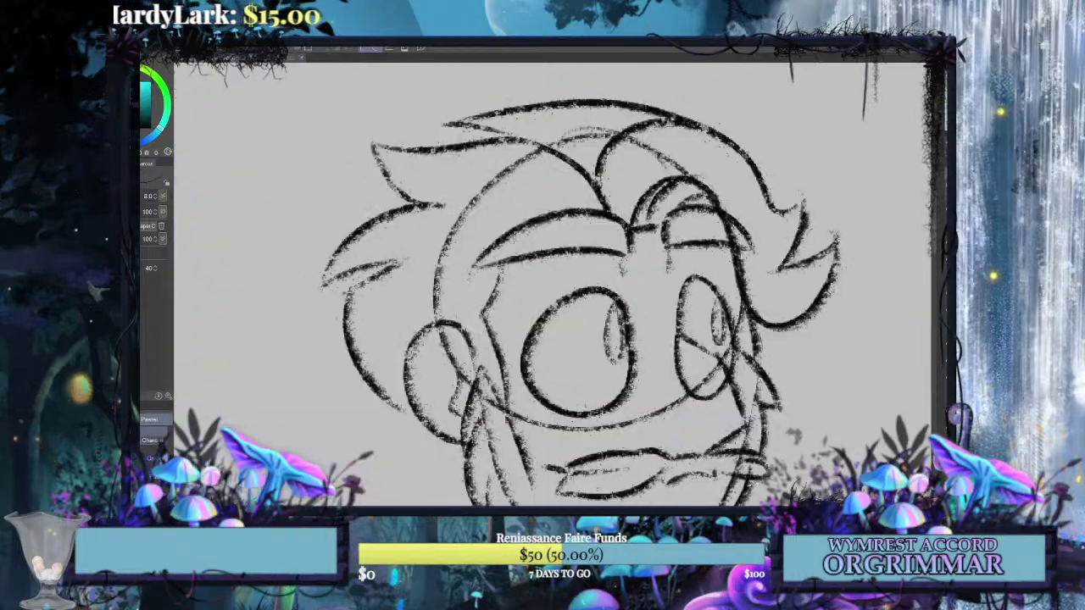
{"action": "key", "text": "ctrl+z"}
{"action": "left_click_drag", "start_coordinate": [362, 286], "coordinate": [381, 393]}
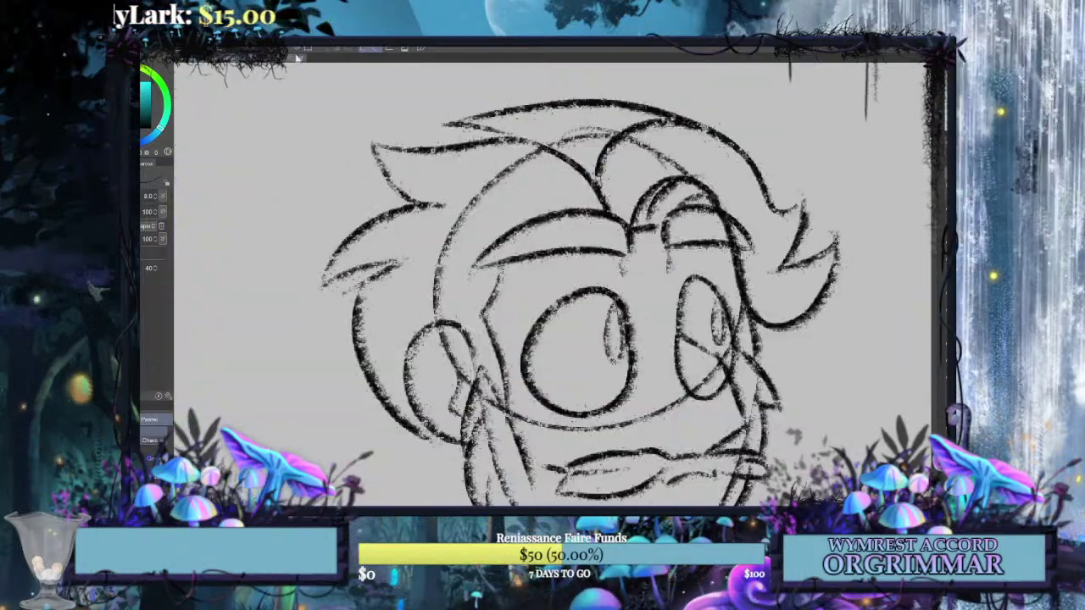
{"action": "key", "text": "ctrl+Tab"}
{"action": "key", "text": "ctrl+Tab"}
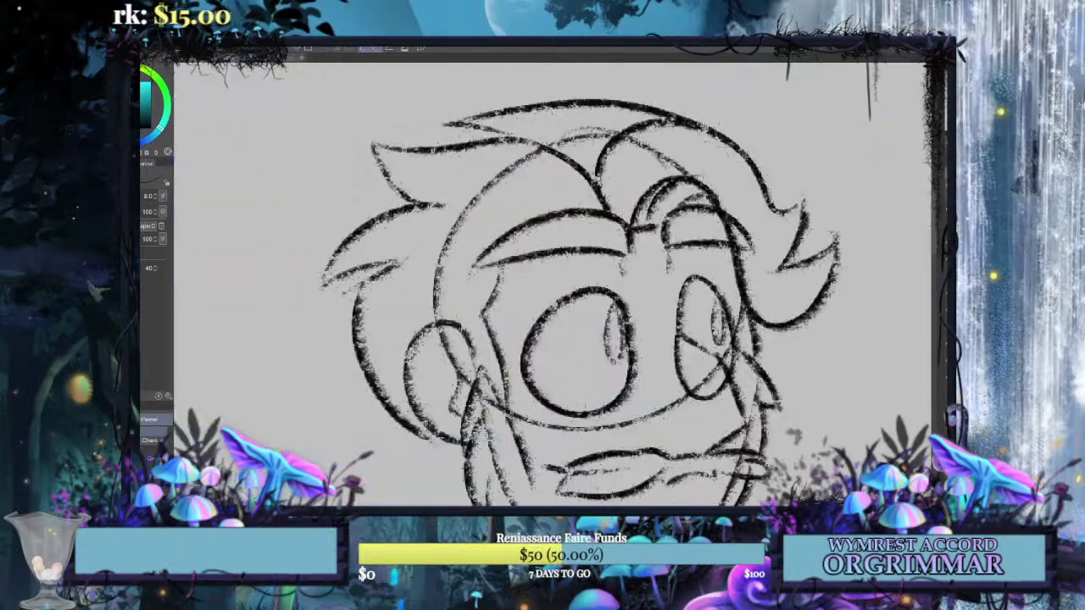
Try out neck lines and a far shoulder line beneath the bearded head.
{"action": "mouse_move", "coordinate": [799, 392]}
{"action": "left_mouse_down"}
{"action": "mouse_move", "coordinate": [818, 200]}
{"action": "mouse_move", "coordinate": [769, 271]}
{"action": "left_mouse_up"}
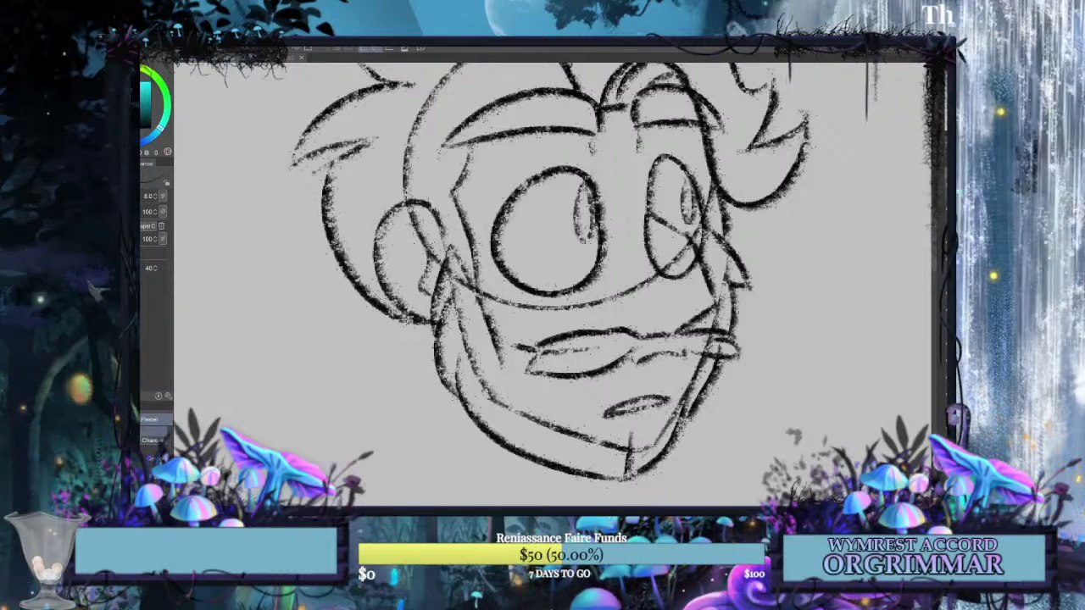
{"action": "scroll", "coordinate": [543, 110], "scroll_direction": "down", "scroll_amount": 3}
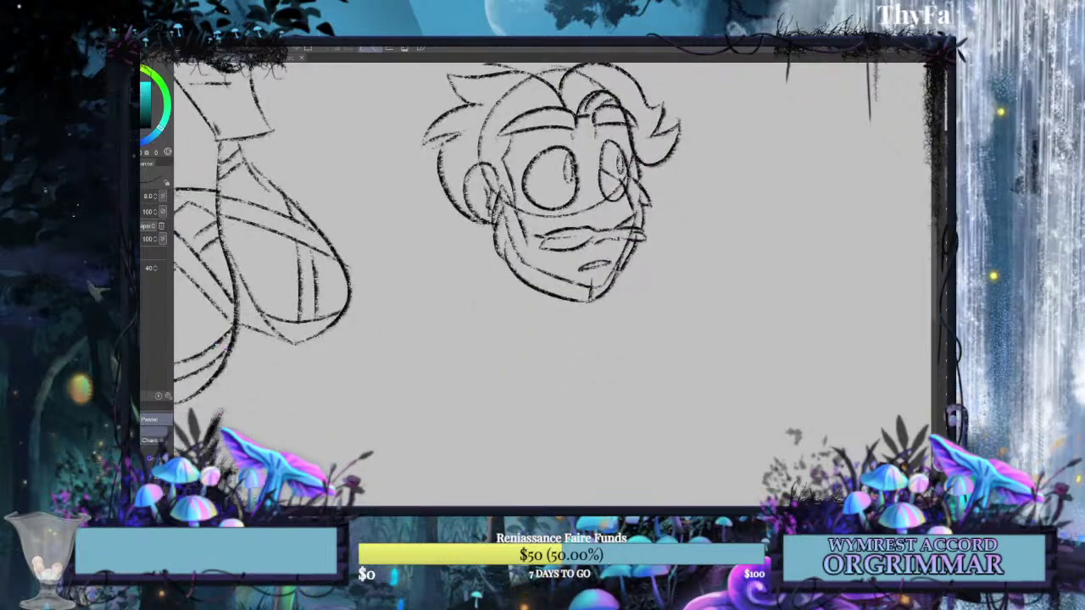
{"action": "left_click_drag", "start_coordinate": [489, 215], "coordinate": [479, 304]}
{"action": "key", "text": "ctrl+z"}
{"action": "left_click_drag", "start_coordinate": [498, 194], "coordinate": [483, 295]}
{"action": "left_click_drag", "start_coordinate": [555, 219], "coordinate": [542, 291]}
{"action": "key", "text": "ctrl+z"}
{"action": "key", "text": "ctrl+z"}
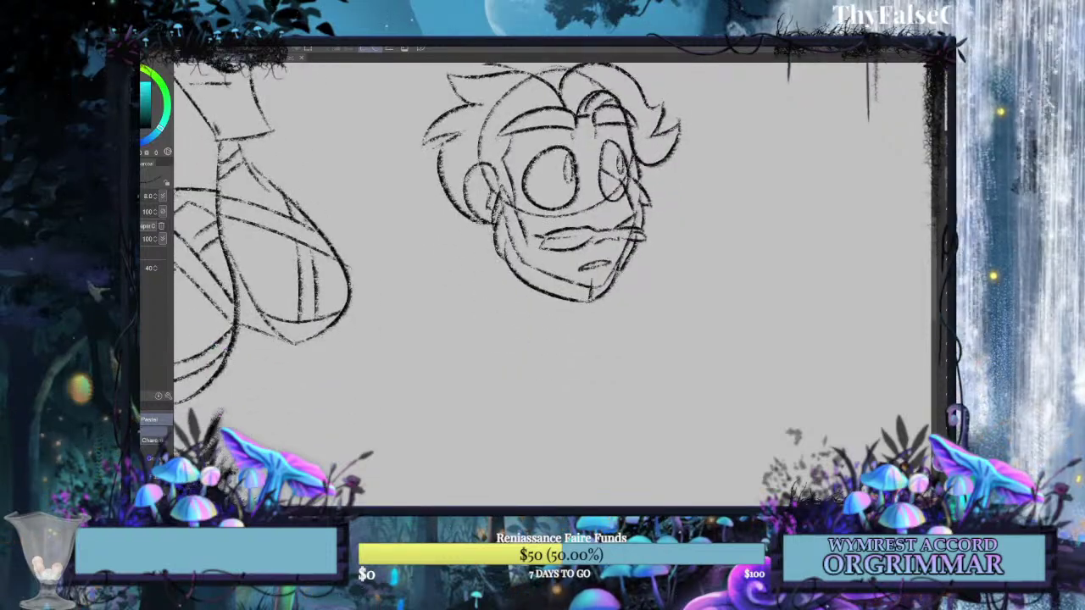
{"action": "key", "text": "ctrl+z"}
{"action": "mouse_move", "coordinate": [487, 209]}
{"action": "left_mouse_down"}
{"action": "mouse_move", "coordinate": [460, 287]}
{"action": "mouse_move", "coordinate": [479, 292]}
{"action": "left_mouse_up"}
{"action": "key", "text": "ctrl+z"}
{"action": "mouse_move", "coordinate": [551, 252]}
{"action": "left_mouse_down"}
{"action": "mouse_move", "coordinate": [548, 324]}
{"action": "mouse_move", "coordinate": [621, 358]}
{"action": "left_mouse_up"}
{"action": "key", "text": "ctrl+z"}
{"action": "left_click_drag", "start_coordinate": [549, 305], "coordinate": [667, 334]}
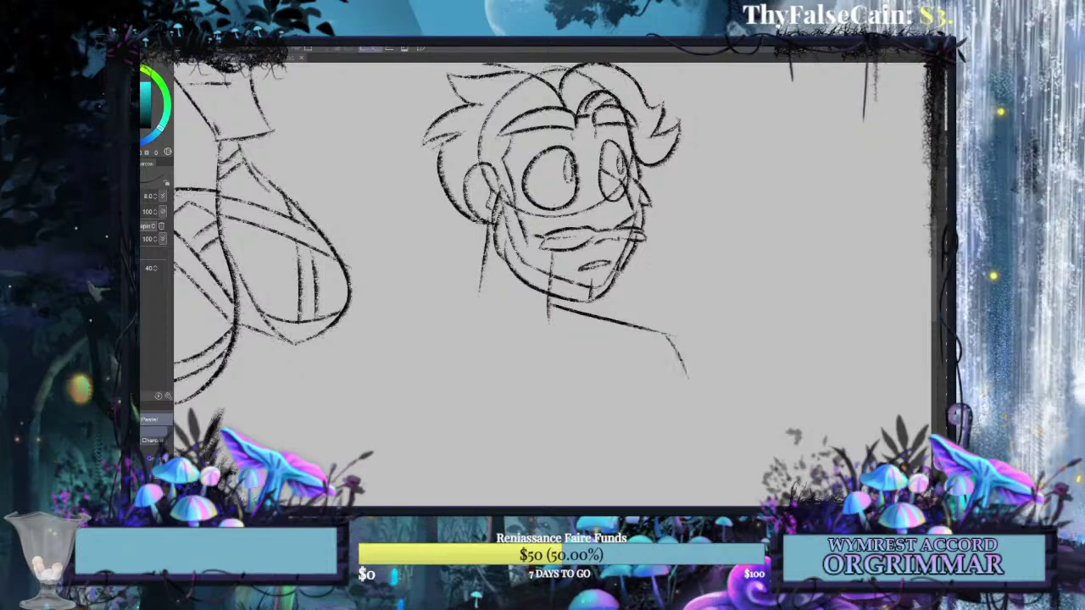
Undo the trial neck and shoulder strokes and redraw the back and front lines of the neck.
{"action": "key", "text": "ctrl+z"}
{"action": "key", "text": "ctrl+z"}
{"action": "left_click_drag", "start_coordinate": [483, 269], "coordinate": [379, 343]}
{"action": "key", "text": "ctrl+z"}
{"action": "key", "text": "ctrl+z"}
{"action": "key", "text": "ctrl+z"}
{"action": "left_click_drag", "start_coordinate": [486, 205], "coordinate": [478, 292]}
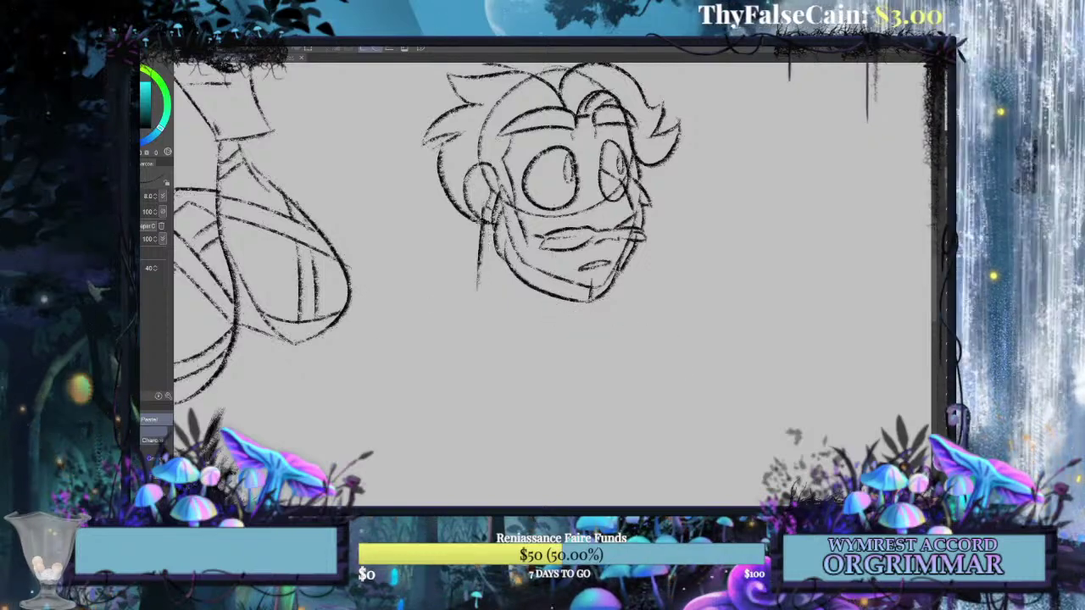
{"action": "mouse_move", "coordinate": [554, 254]}
{"action": "left_mouse_down"}
{"action": "mouse_move", "coordinate": [553, 332]}
{"action": "mouse_move", "coordinate": [638, 340]}
{"action": "left_mouse_up"}
{"action": "key", "text": "ctrl+z"}
Sketch the two shoulder lines, one extending from under the chin and one sloping down from the neck's back line.
{"action": "left_click_drag", "start_coordinate": [556, 294], "coordinate": [623, 310]}
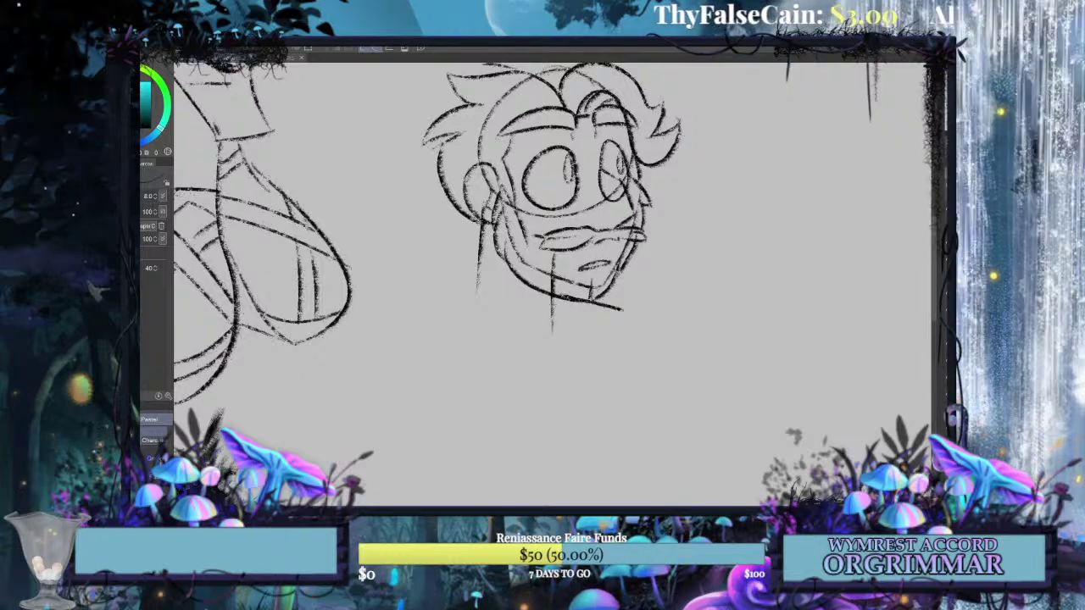
{"action": "key", "text": "ctrl+z"}
{"action": "left_click_drag", "start_coordinate": [551, 305], "coordinate": [653, 330]}
{"action": "key", "text": "ctrl+z"}
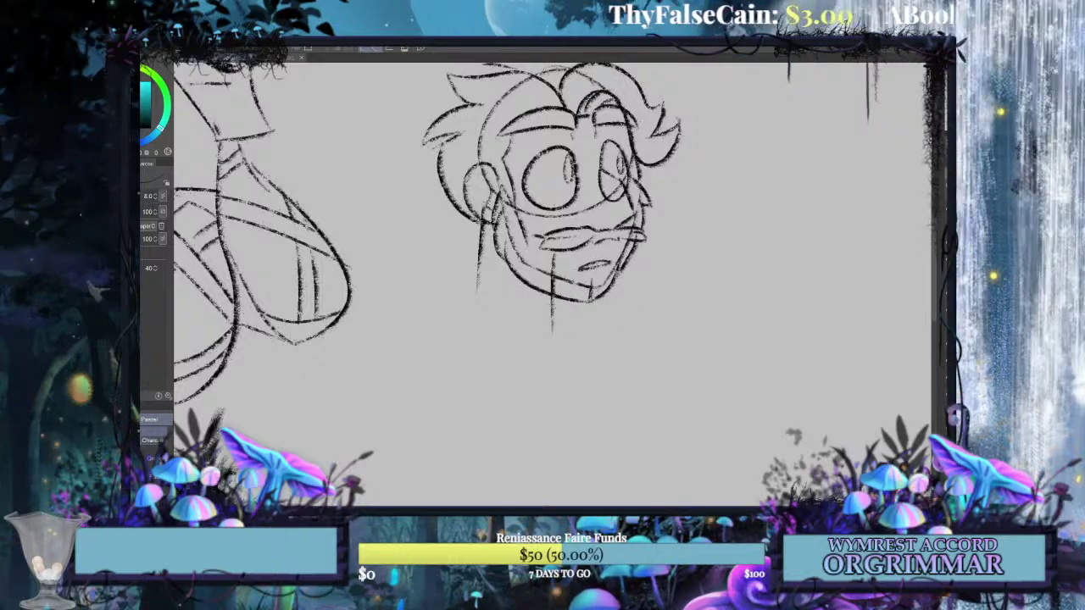
{"action": "left_click_drag", "start_coordinate": [550, 295], "coordinate": [657, 307]}
{"action": "key", "text": "ctrl+z"}
{"action": "mouse_move", "coordinate": [478, 284]}
{"action": "left_mouse_down"}
{"action": "mouse_move", "coordinate": [381, 329]}
{"action": "mouse_move", "coordinate": [422, 314]}
{"action": "left_mouse_up"}
{"action": "key", "text": "ctrl+z"}
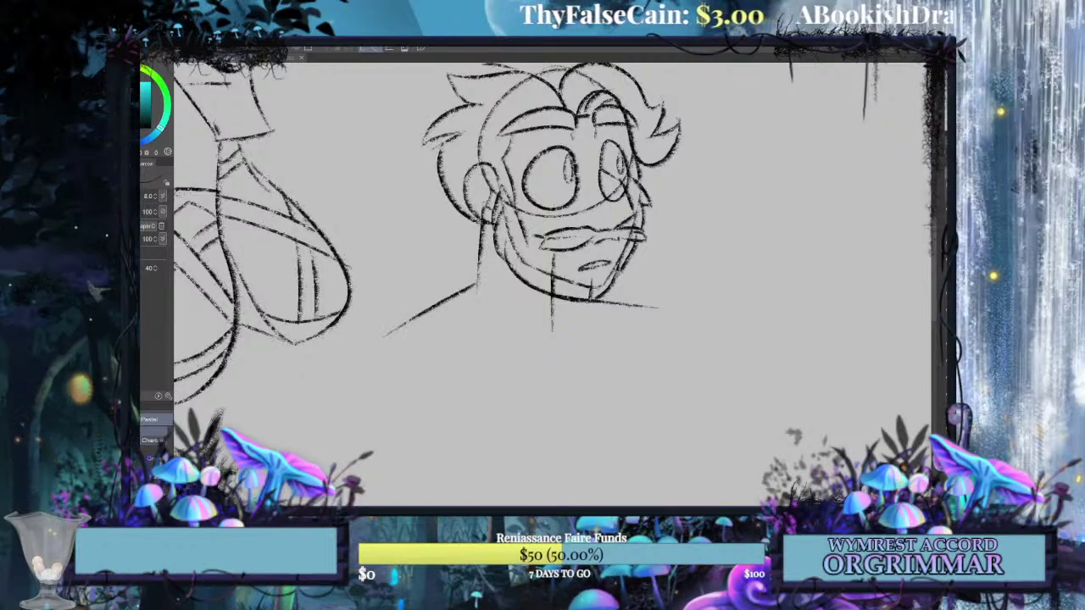
Try a curved chest contour running down from the far shoulder to the waist.
{"action": "scroll", "coordinate": [551, 284], "scroll_direction": "down", "scroll_amount": 3}
{"action": "scroll", "coordinate": [550, 284], "scroll_direction": "left", "scroll_amount": 3}
{"action": "scroll", "coordinate": [551, 284], "scroll_direction": "right", "scroll_amount": 3}
{"action": "scroll", "coordinate": [551, 284], "scroll_direction": "up", "scroll_amount": 1}
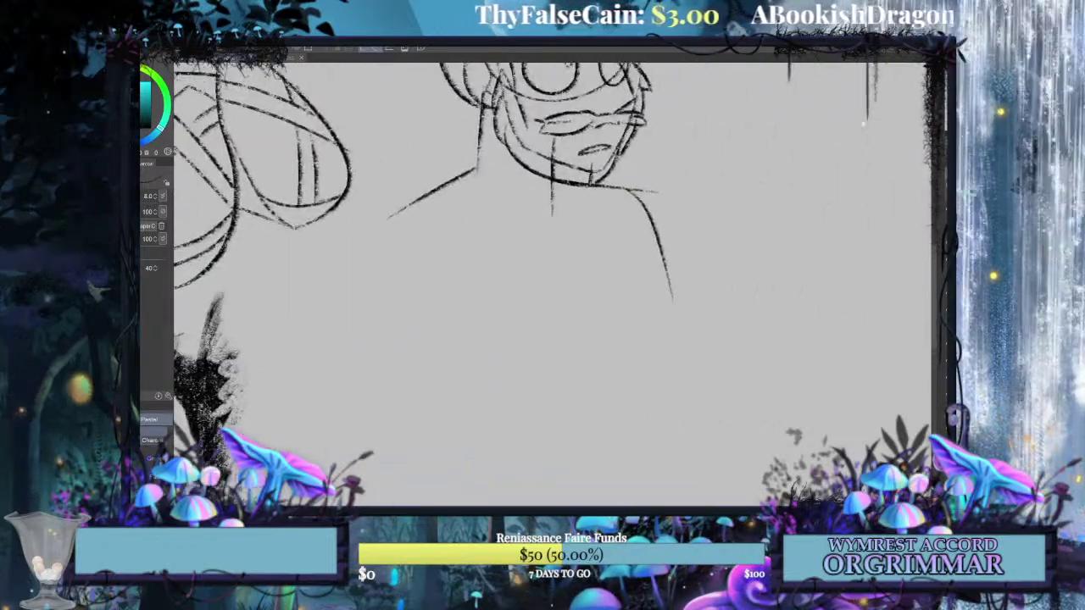
{"action": "key", "text": "ctrl+z"}
{"action": "mouse_move", "coordinate": [618, 188]}
{"action": "left_mouse_down"}
{"action": "mouse_move", "coordinate": [660, 244]}
{"action": "mouse_move", "coordinate": [648, 328]}
{"action": "left_mouse_up"}
{"action": "key", "text": "ctrl+z"}
{"action": "mouse_move", "coordinate": [660, 240]}
{"action": "left_mouse_down"}
{"action": "mouse_move", "coordinate": [657, 291]}
{"action": "mouse_move", "coordinate": [625, 354]}
{"action": "left_mouse_up"}
{"action": "key", "text": "ctrl+z"}
{"action": "key", "text": "ctrl+z"}
{"action": "left_click_drag", "start_coordinate": [607, 190], "coordinate": [642, 282]}
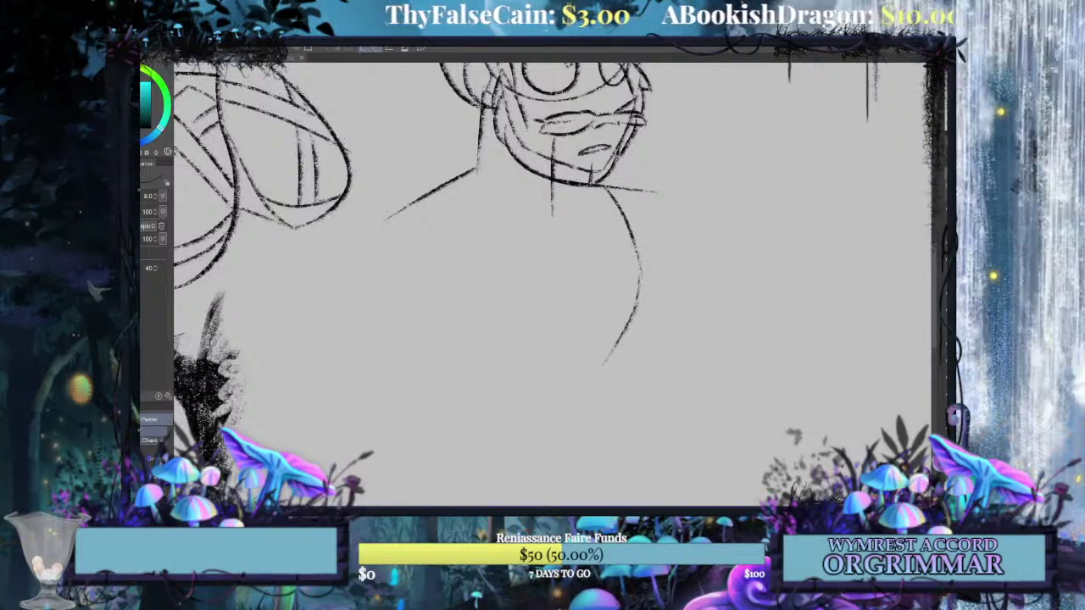
Try an oval arm opening and a lower torso edge, and undo the torso strokes.
{"action": "mouse_move", "coordinate": [415, 205]}
{"action": "left_mouse_down"}
{"action": "mouse_move", "coordinate": [405, 327]}
{"action": "mouse_move", "coordinate": [419, 203]}
{"action": "left_mouse_up"}
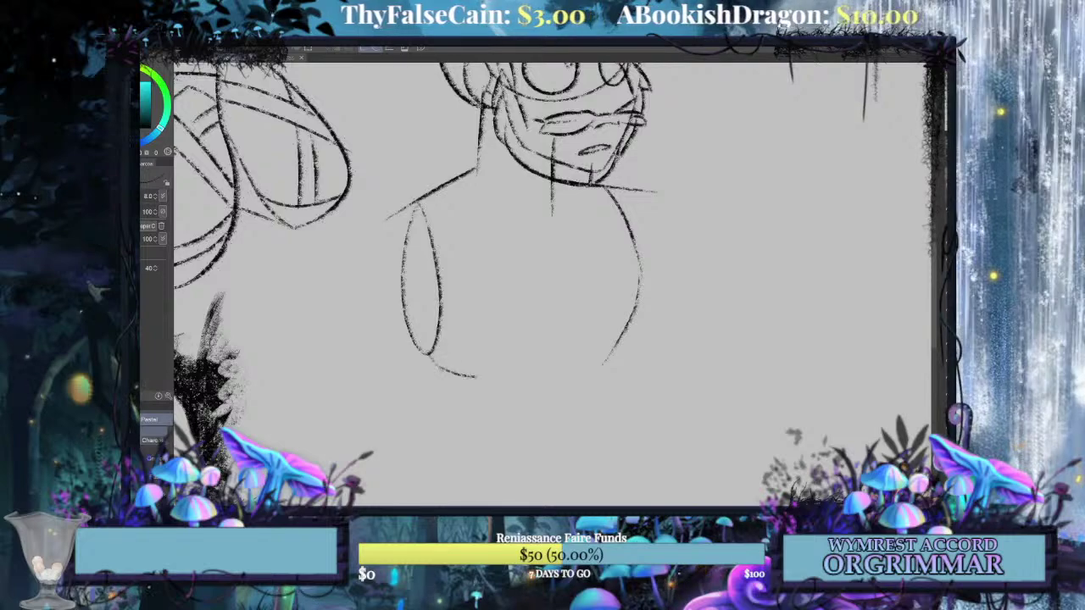
{"action": "key", "text": "ctrl+z"}
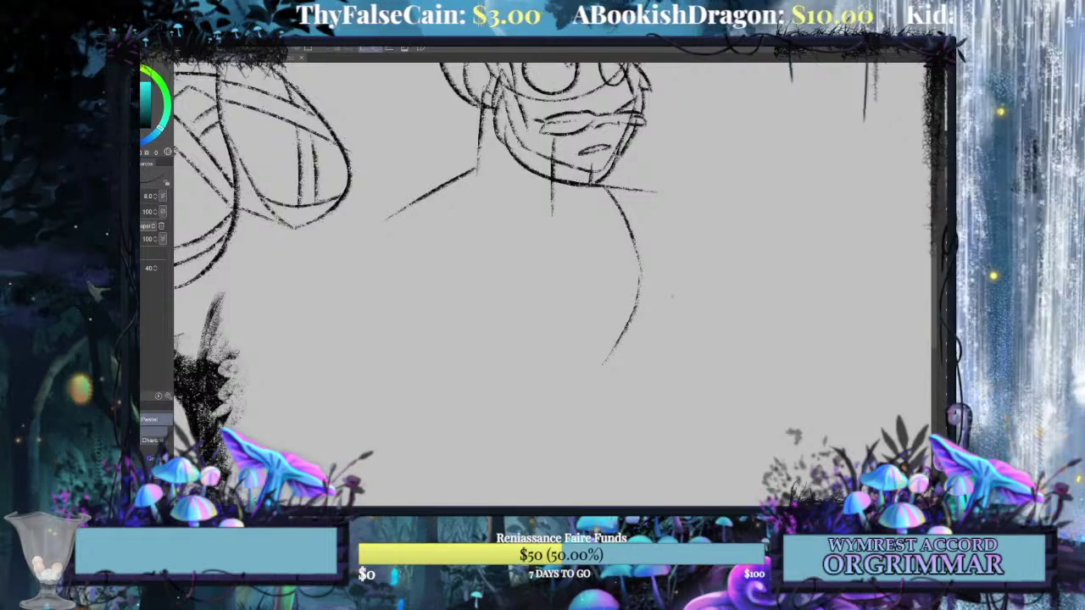
{"action": "key", "text": "ctrl+z"}
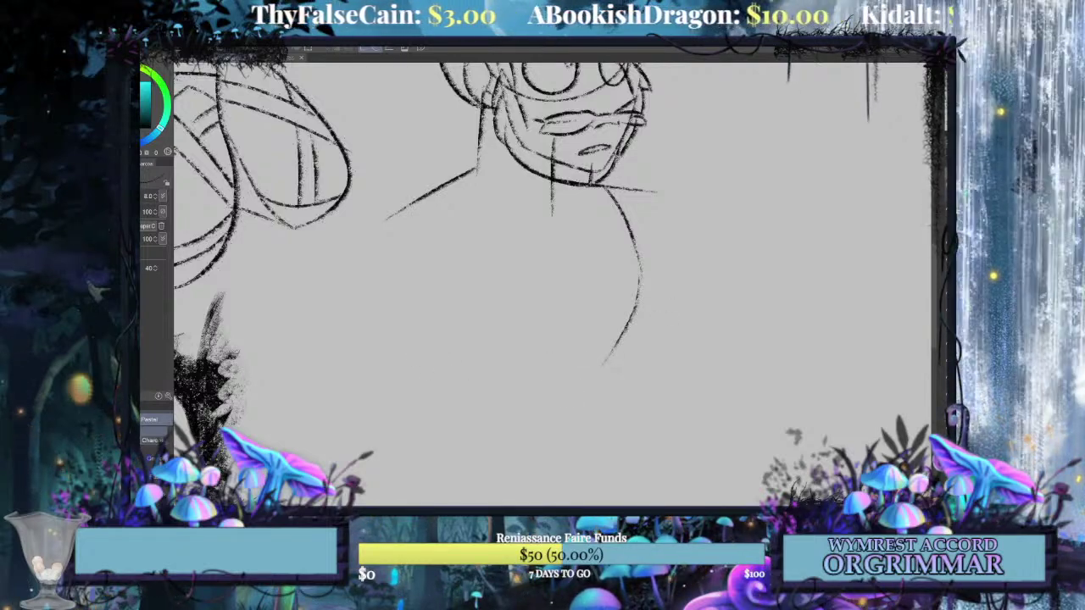
{"action": "mouse_move", "coordinate": [617, 348]}
{"action": "left_mouse_down"}
{"action": "mouse_move", "coordinate": [560, 339]}
{"action": "mouse_move", "coordinate": [461, 373]}
{"action": "left_mouse_up"}
{"action": "left_click_drag", "start_coordinate": [409, 278], "coordinate": [464, 374]}
{"action": "key", "text": "ctrl+z"}
{"action": "key", "text": "ctrl+z"}
{"action": "key", "text": "ctrl+z"}
{"action": "key", "text": "ctrl+z"}
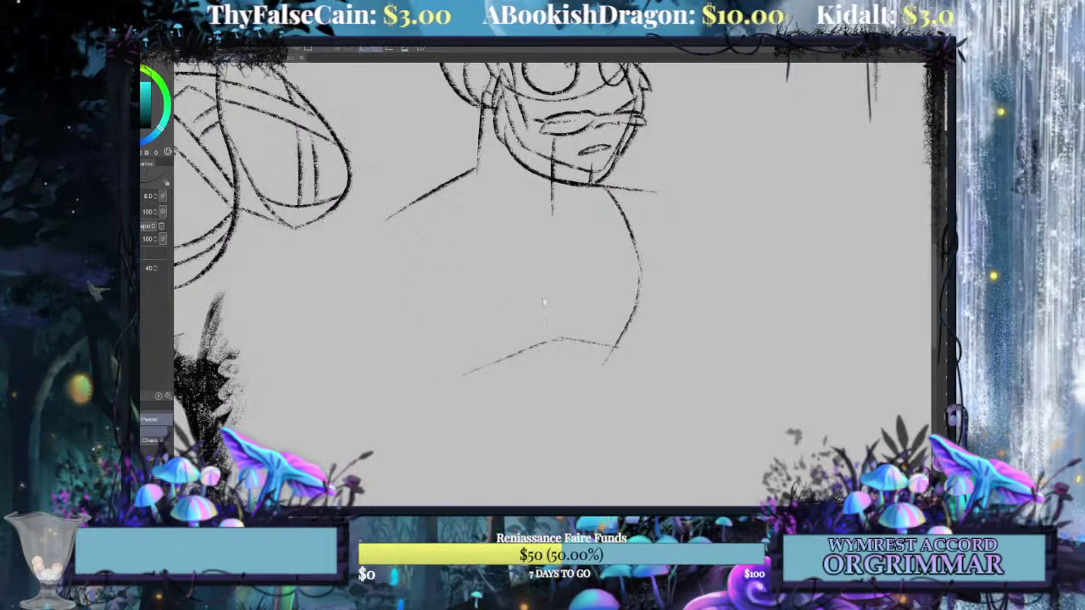
Transform the neck and shoulder strokes, shifting and rotating them slightly beneath the head.
{"action": "mouse_move", "coordinate": [777, 195]}
{"action": "left_mouse_down"}
{"action": "mouse_move", "coordinate": [737, 356]}
{"action": "mouse_move", "coordinate": [724, 325]}
{"action": "mouse_move", "coordinate": [741, 292]}
{"action": "mouse_move", "coordinate": [717, 302]}
{"action": "left_mouse_up"}
{"action": "key", "text": "ctrl+t"}
{"action": "mouse_move", "coordinate": [649, 304]}
{"action": "left_mouse_down"}
{"action": "mouse_move", "coordinate": [661, 307]}
{"action": "mouse_move", "coordinate": [639, 323]}
{"action": "left_mouse_up"}
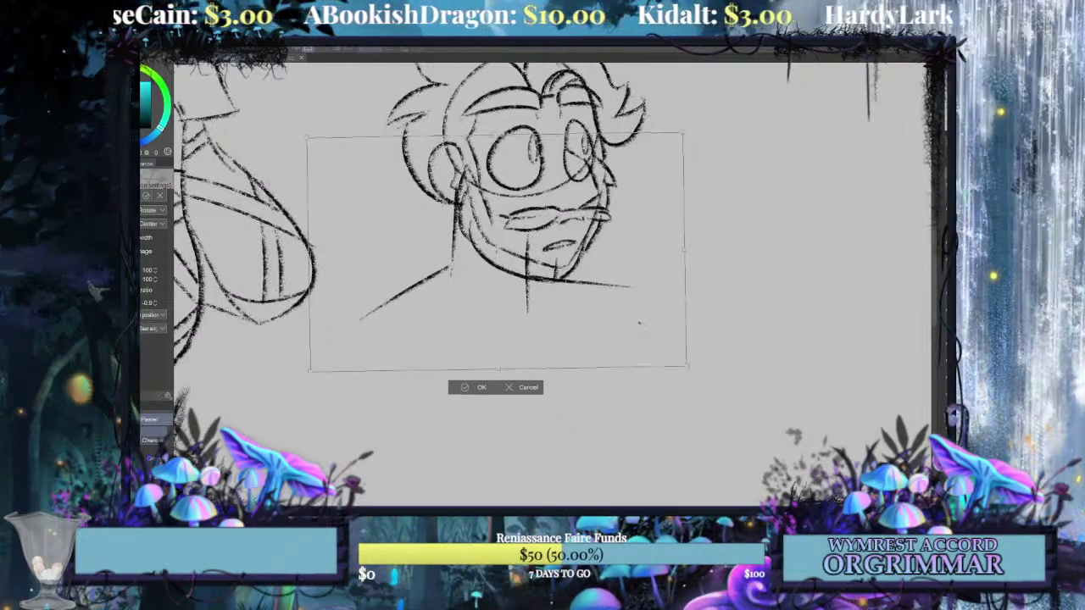
{"action": "key", "text": "Return"}
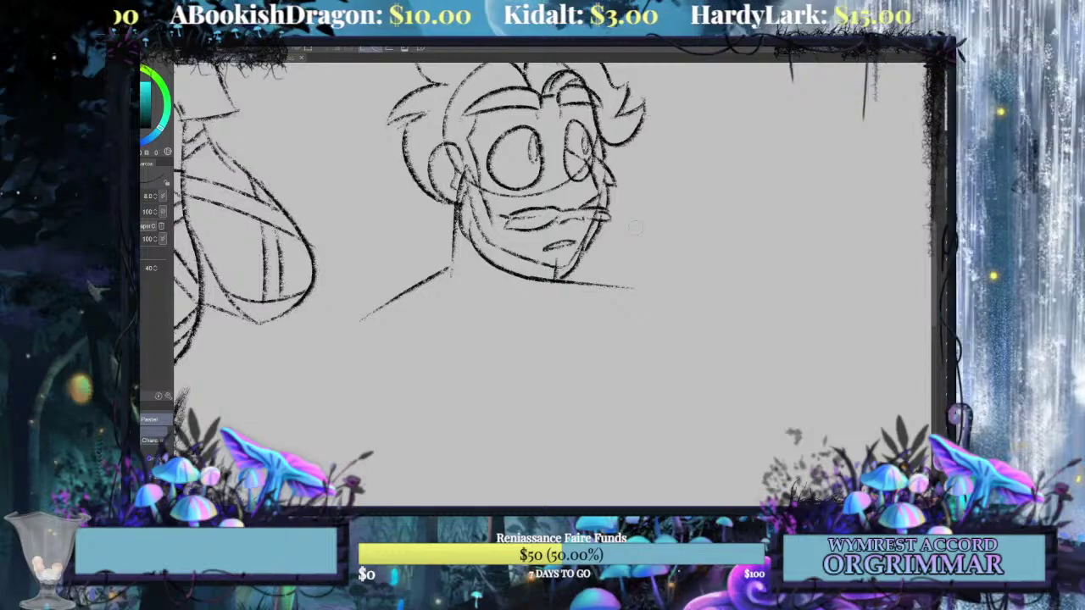
Sketch the near arm's outer line down from the shoulder and a short armpit mark inside it.
{"action": "mouse_move", "coordinate": [559, 280]}
{"action": "left_mouse_down"}
{"action": "mouse_move", "coordinate": [563, 379]}
{"action": "mouse_move", "coordinate": [528, 324]}
{"action": "left_mouse_up"}
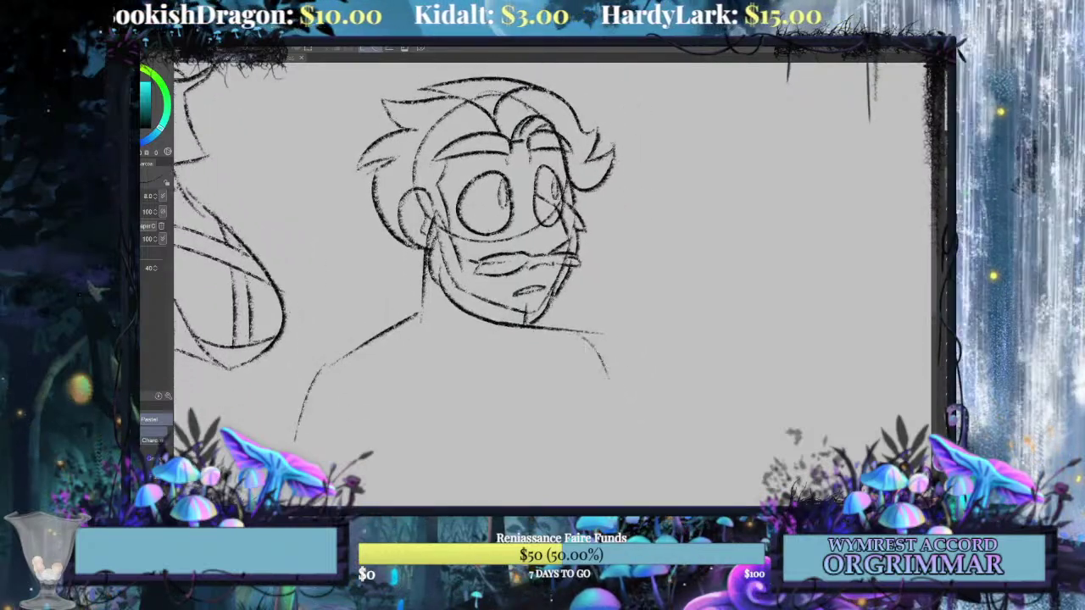
{"action": "left_click_drag", "start_coordinate": [548, 334], "coordinate": [585, 430]}
{"action": "key", "text": "ctrl+z"}
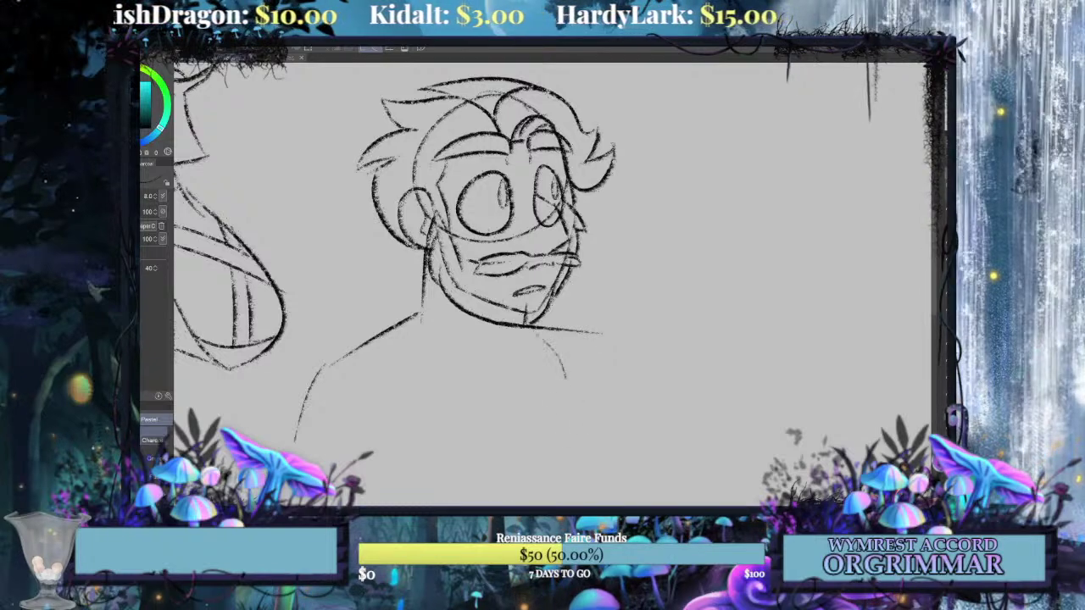
{"action": "key", "text": "ctrl+z"}
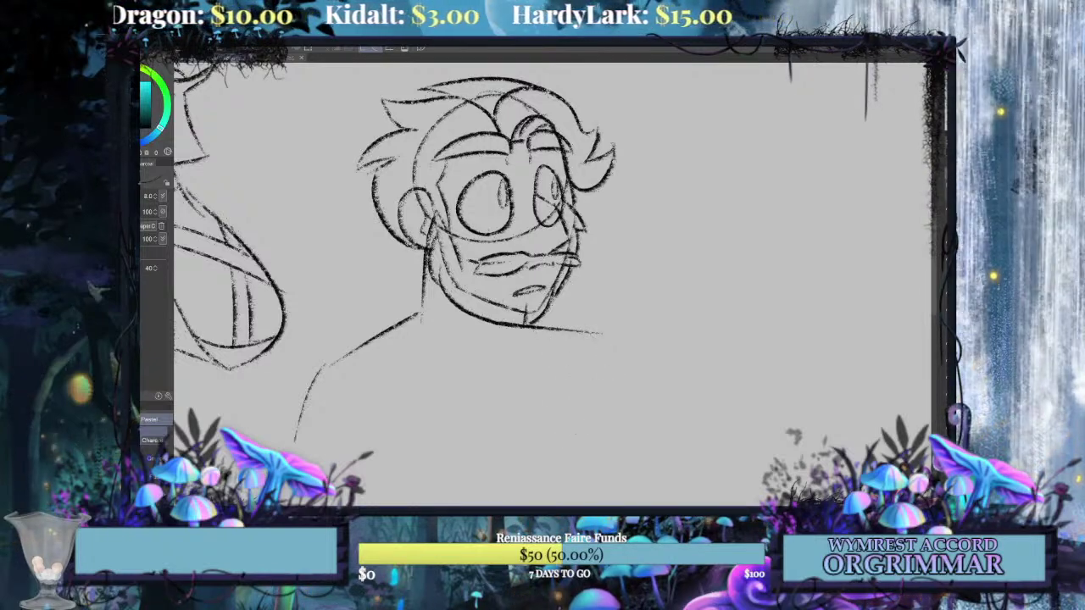
{"action": "left_click_drag", "start_coordinate": [370, 371], "coordinate": [378, 458]}
{"action": "left_click_drag", "start_coordinate": [382, 413], "coordinate": [388, 443]}
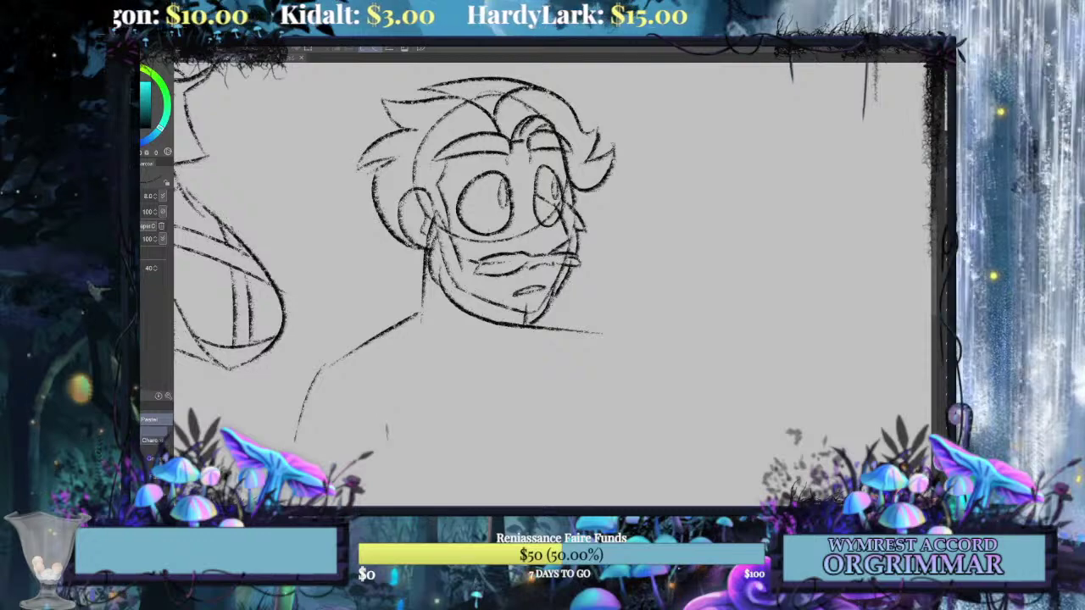
Sketch a nearly vertical inner arm line below the far shoulder.
{"action": "left_click_drag", "start_coordinate": [565, 343], "coordinate": [582, 446]}
{"action": "key", "text": "ctrl+z"}
{"action": "left_click_drag", "start_coordinate": [571, 366], "coordinate": [580, 447]}
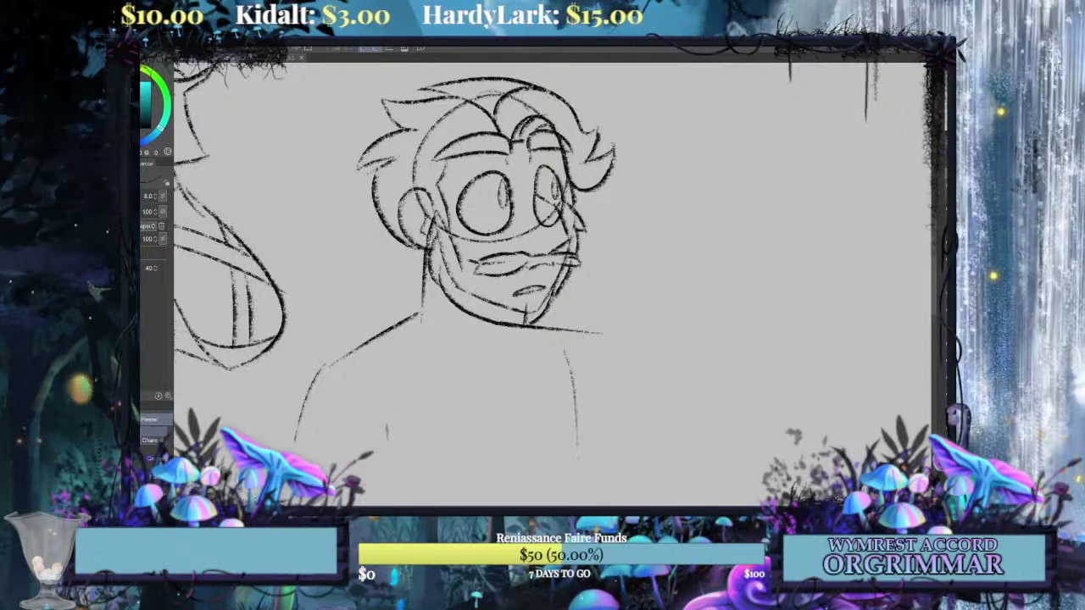
{"action": "key", "text": "ctrl+z"}
{"action": "left_click_drag", "start_coordinate": [571, 364], "coordinate": [584, 452]}
{"action": "left_click_drag", "start_coordinate": [601, 335], "coordinate": [618, 403]}
{"action": "key", "text": "ctrl+z"}
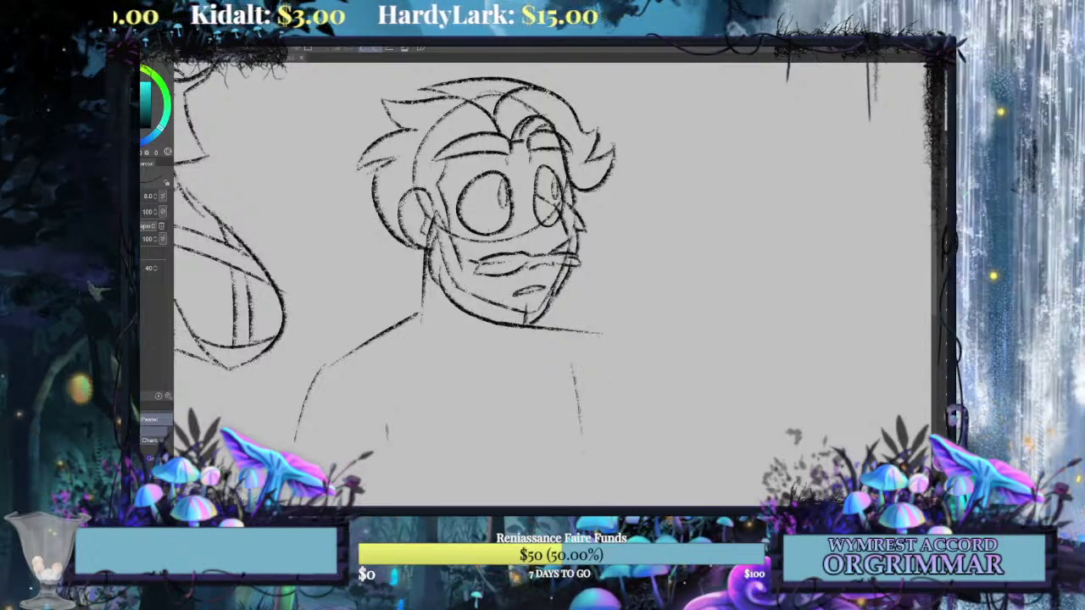
Round the far shoulder down into the outer arm and redraw the shoulder line from the chin to meet it.
{"action": "left_click_drag", "start_coordinate": [581, 337], "coordinate": [617, 426]}
{"action": "left_click_drag", "start_coordinate": [513, 331], "coordinate": [505, 371]}
{"action": "key", "text": "ctrl+z"}
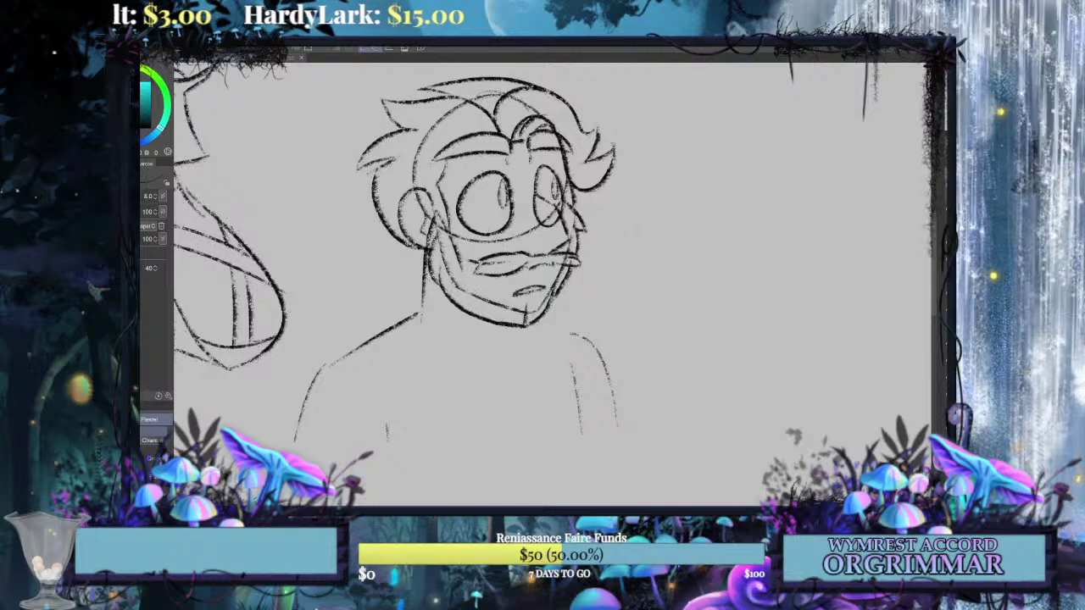
{"action": "left_click_drag", "start_coordinate": [527, 326], "coordinate": [584, 335]}
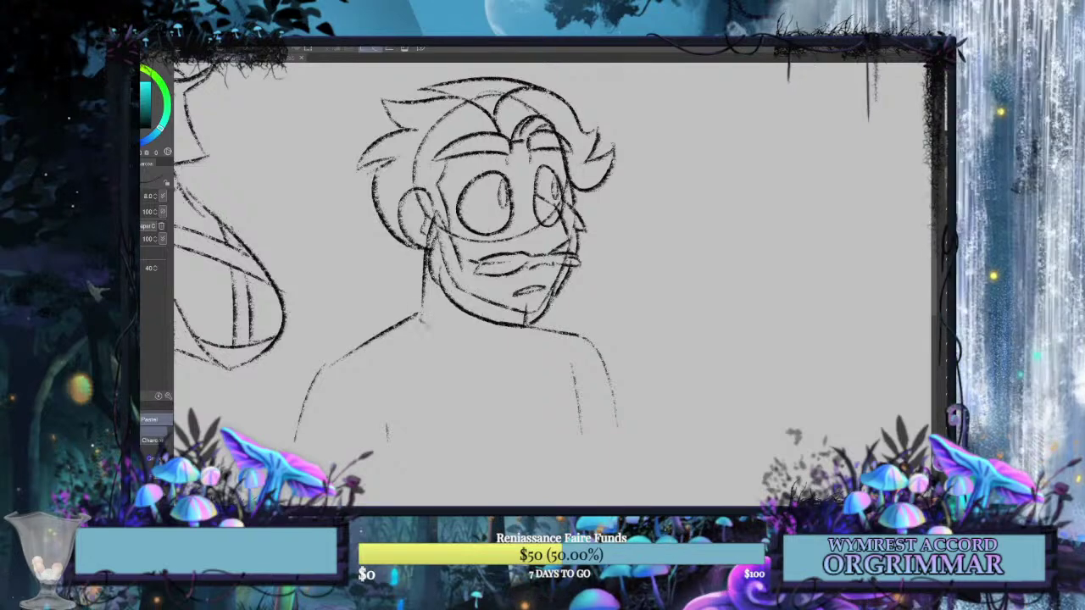
Sketch a neckline curve from the base of the neck down across the upper chest.
{"action": "left_click_drag", "start_coordinate": [424, 323], "coordinate": [510, 369]}
{"action": "left_click_drag", "start_coordinate": [527, 327], "coordinate": [516, 366]}
{"action": "key", "text": "ctrl+z"}
{"action": "key", "text": "ctrl+z"}
{"action": "left_click_drag", "start_coordinate": [422, 319], "coordinate": [524, 404]}
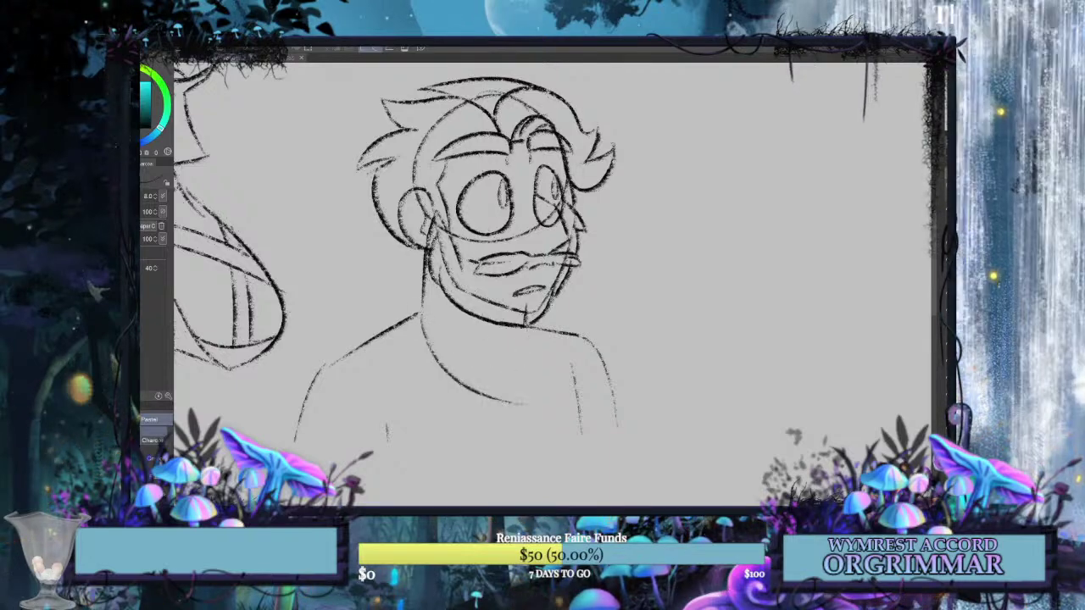
Sketch the far collar edge, neck muscle lines and a few chest hair strokes inside the neckline.
{"action": "left_click_drag", "start_coordinate": [524, 335], "coordinate": [513, 405]}
{"action": "key", "text": "ctrl+z"}
{"action": "left_click_drag", "start_coordinate": [492, 357], "coordinate": [512, 400]}
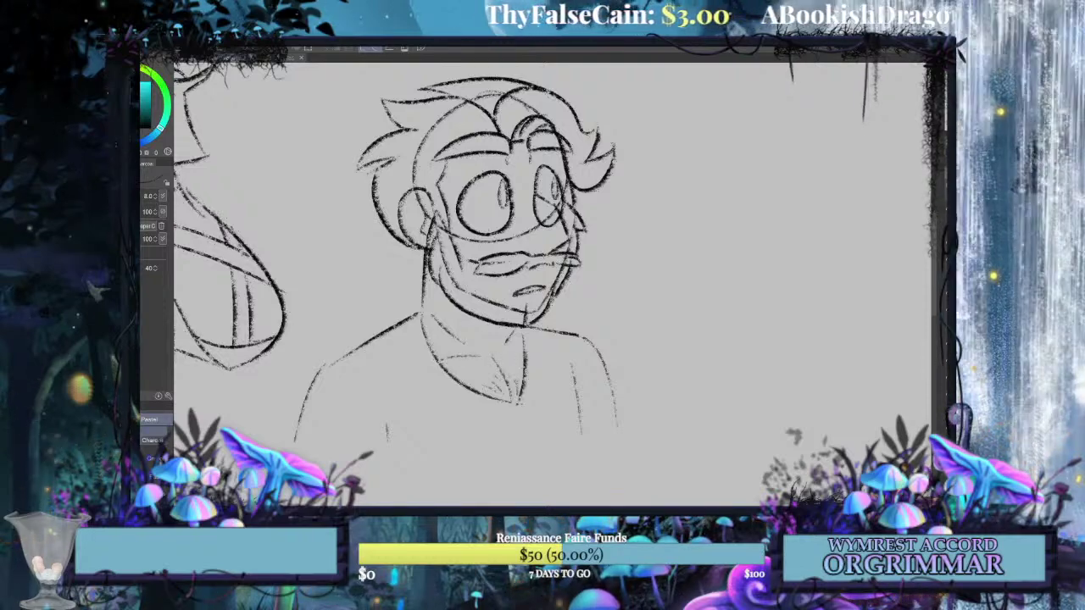
Rotate the man's neck and shoulders slightly counter-clockwise beneath the head.
{"action": "key", "text": "ctrl+minus"}
{"action": "mouse_move", "coordinate": [553, 285]}
{"action": "left_mouse_down"}
{"action": "mouse_move", "coordinate": [529, 326]}
{"action": "mouse_move", "coordinate": [486, 285]}
{"action": "left_mouse_up"}
{"action": "key", "text": "ctrl+t"}
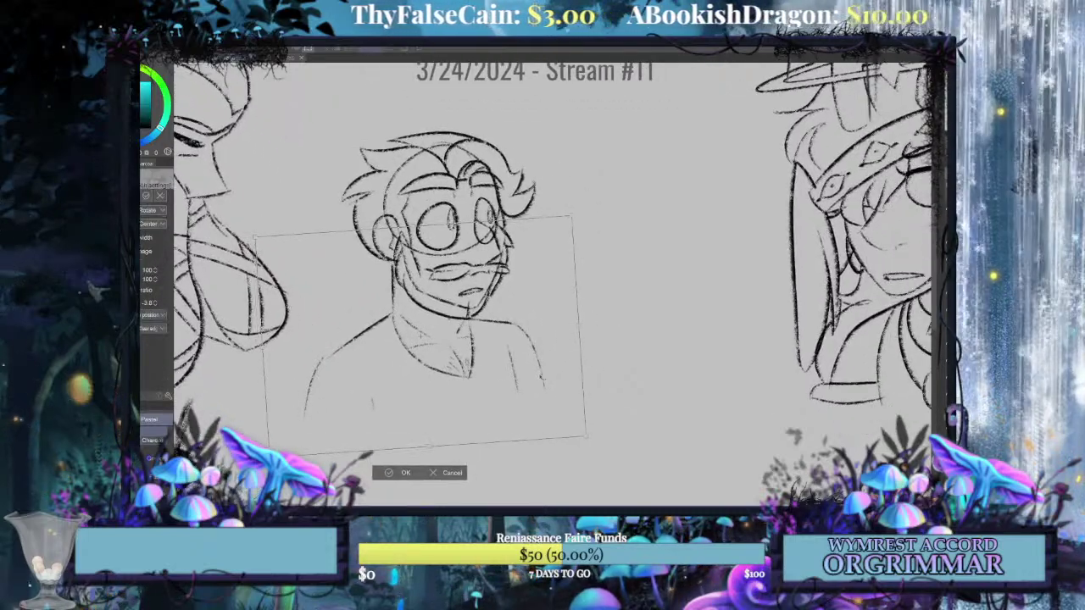
{"action": "key", "text": "Return"}
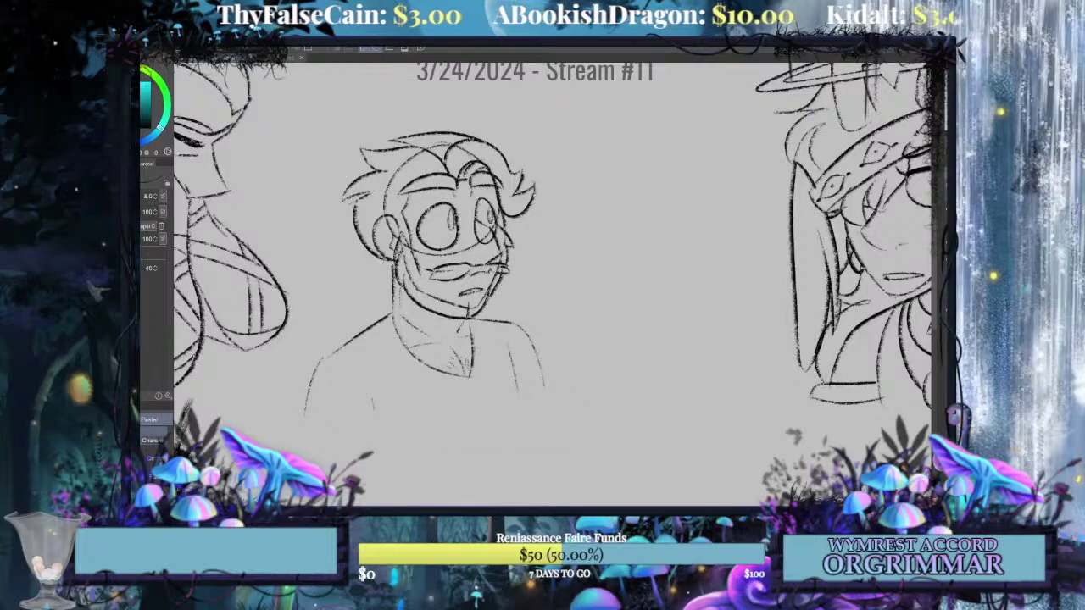
Duplicate the bearded man's sketch, flip it horizontally and place the copy beside the original, facing him.
{"action": "key", "text": "ctrl+t"}
{"action": "key", "text": "h"}
{"action": "left_click_drag", "start_coordinate": [489, 363], "coordinate": [748, 379]}
{"action": "left_click_drag", "start_coordinate": [686, 254], "coordinate": [711, 254]}
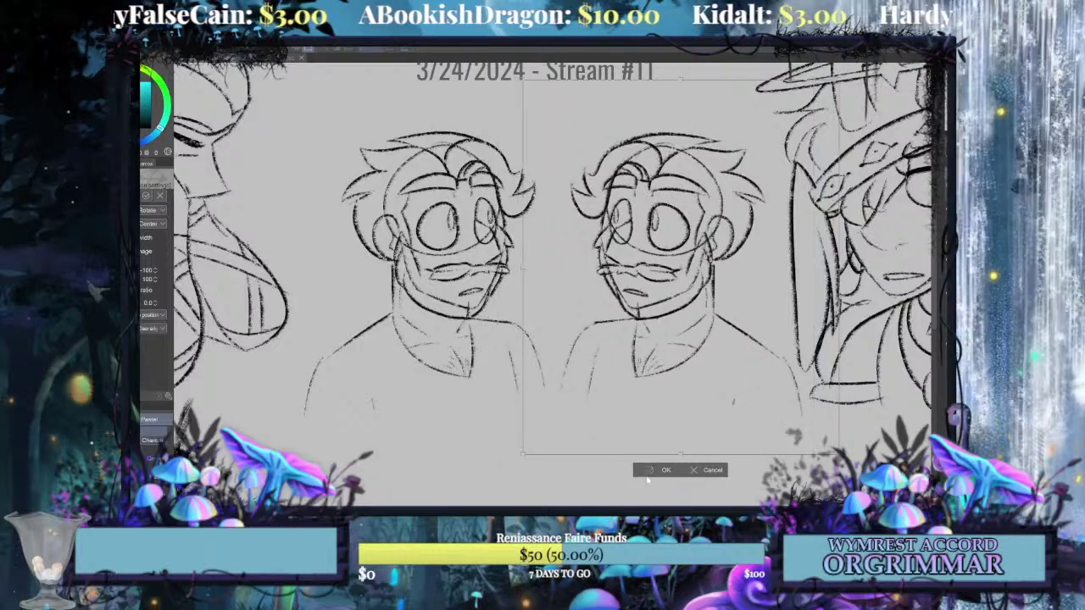
{"action": "key", "text": "Return"}
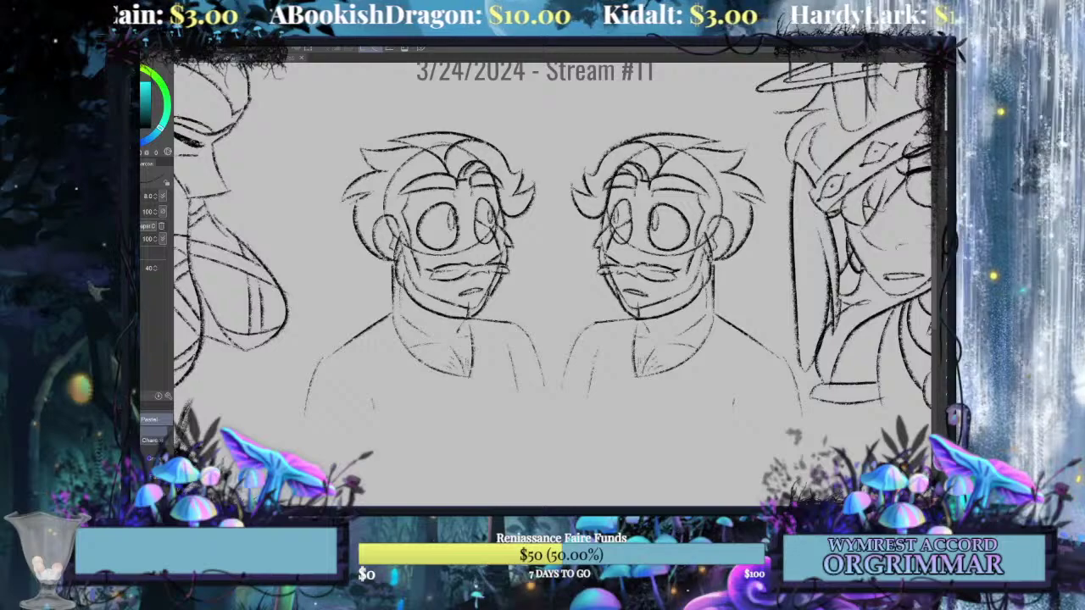
Remove the hair from the mirrored copy so only the bald head shape remains.
{"action": "scroll", "coordinate": [767, 254], "scroll_direction": "up", "scroll_amount": 3}
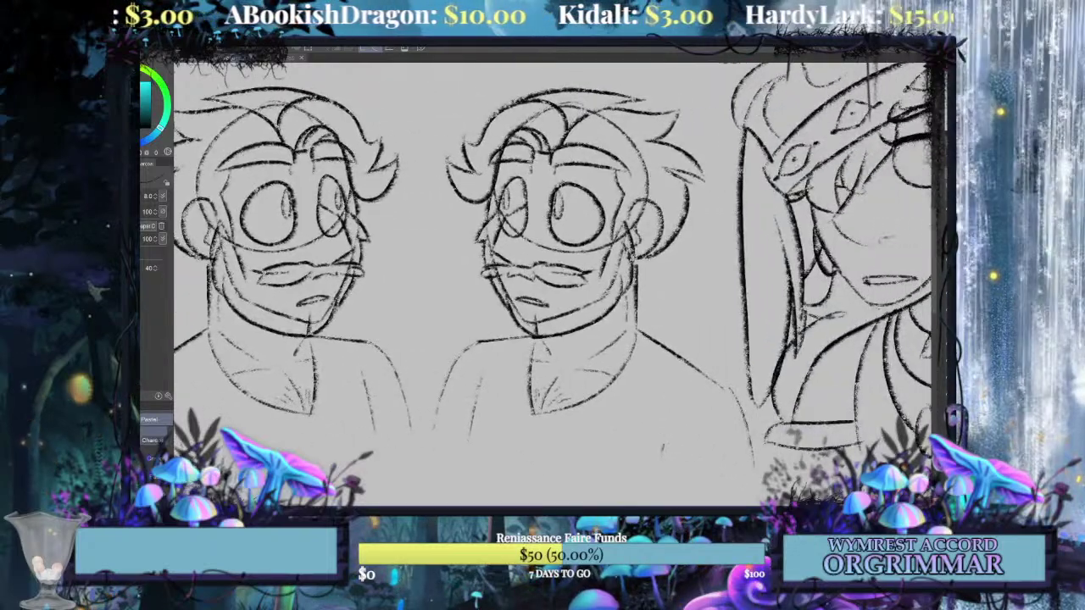
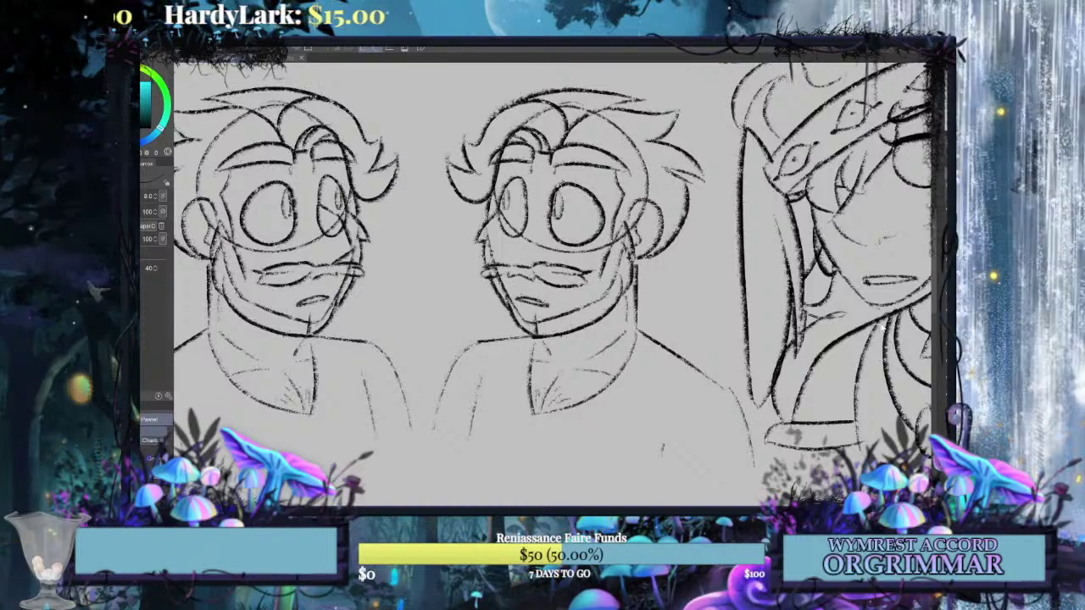
{"action": "key", "text": "ctrl+z"}
{"action": "key", "text": "ctrl+y"}
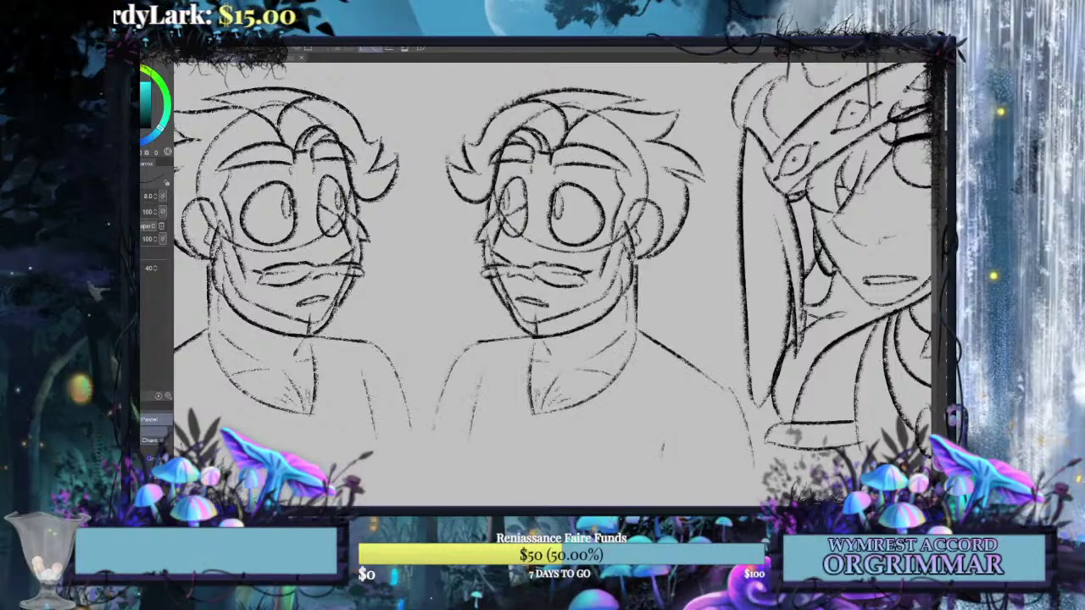
{"action": "key", "text": "Delete"}
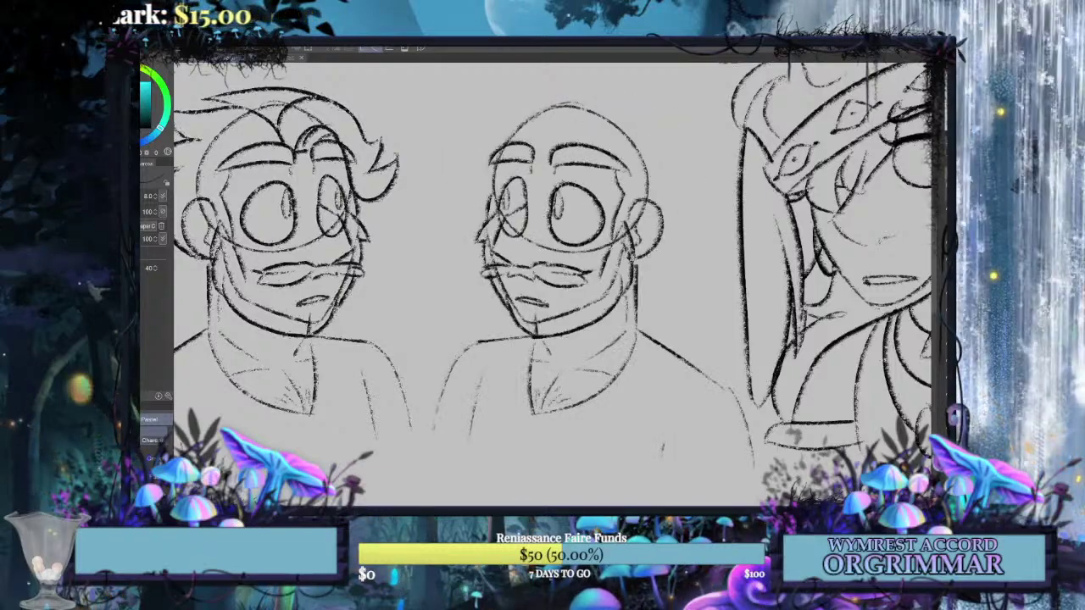
{"action": "left_click_drag", "start_coordinate": [497, 205], "coordinate": [520, 251]}
{"action": "key", "text": "ctrl+z"}
{"action": "key", "text": "ctrl+y"}
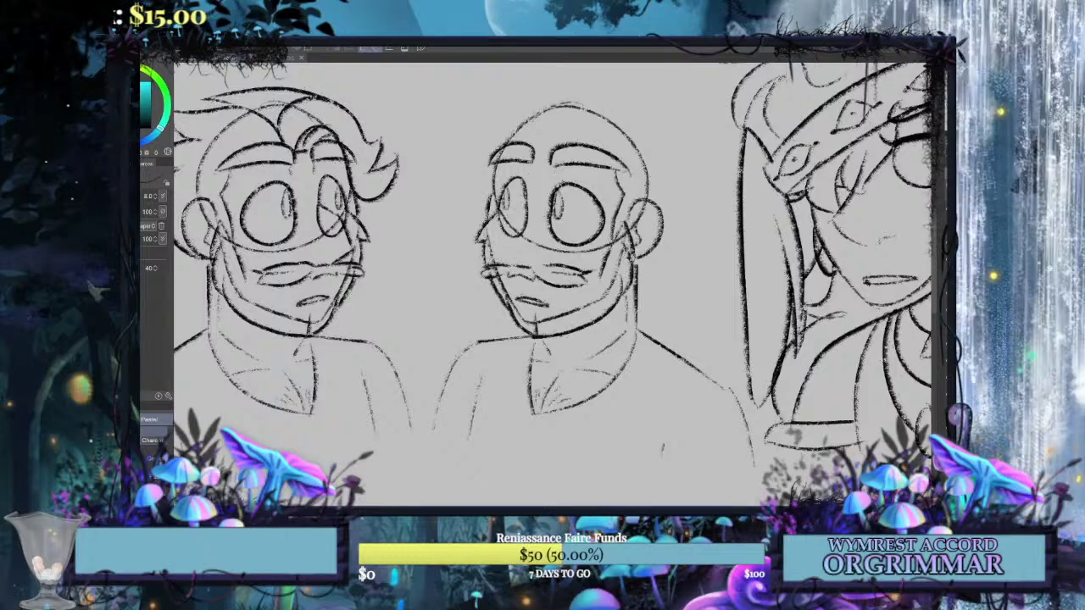
{"action": "key", "text": "ctrl+z"}
{"action": "key", "text": "ctrl+z"}
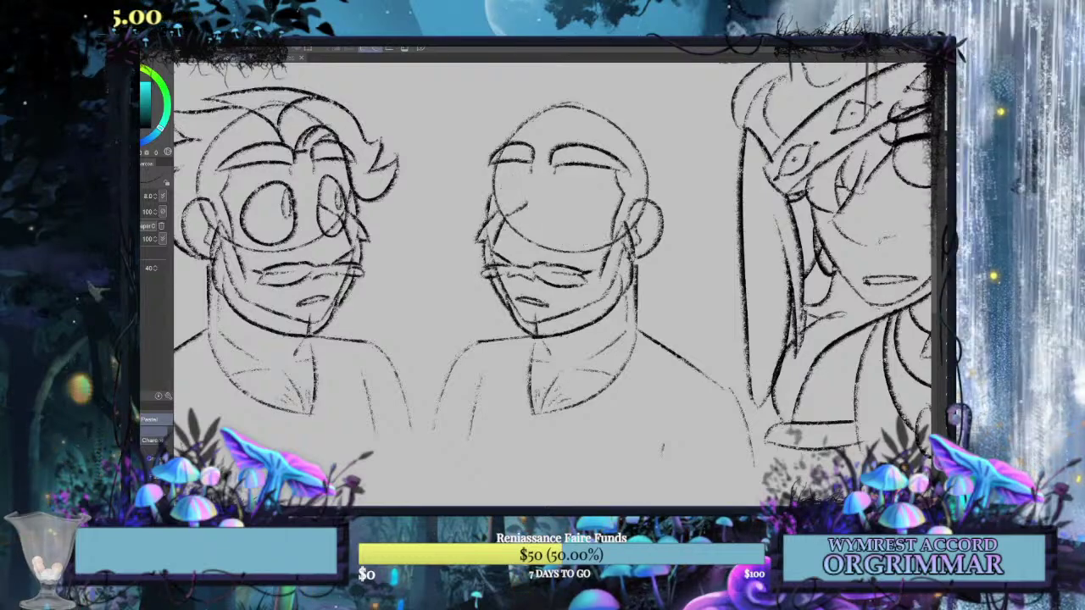
{"action": "key", "text": "ctrl+y"}
{"action": "key", "text": "ctrl+z"}
{"action": "key", "text": "ctrl+y"}
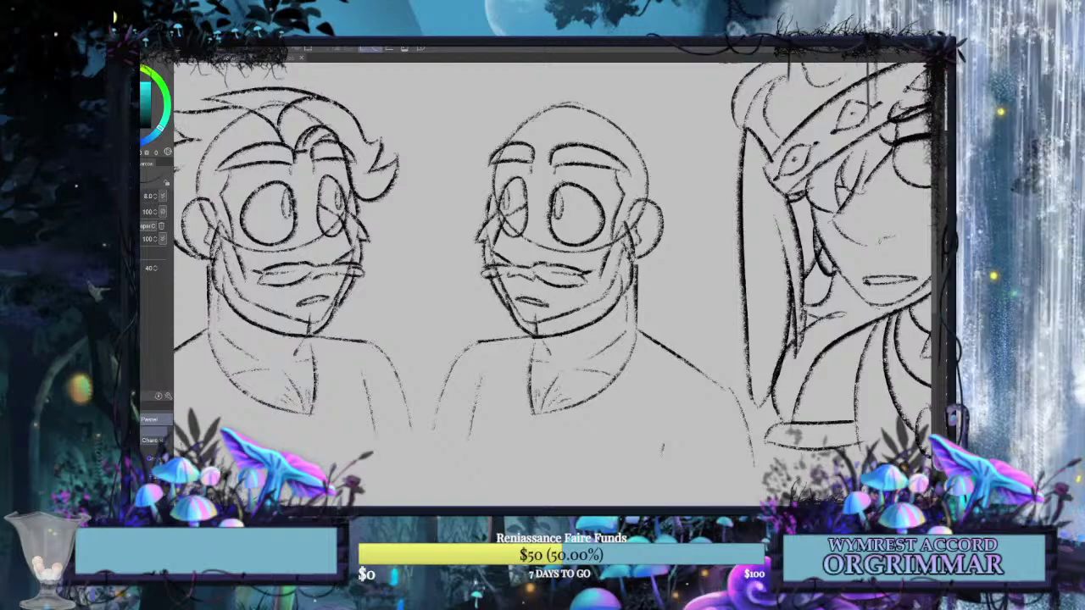
{"action": "key", "text": "ctrl+z"}
{"action": "key", "text": "ctrl+y"}
{"action": "key", "text": "ctrl+z"}
{"action": "key", "text": "ctrl+y"}
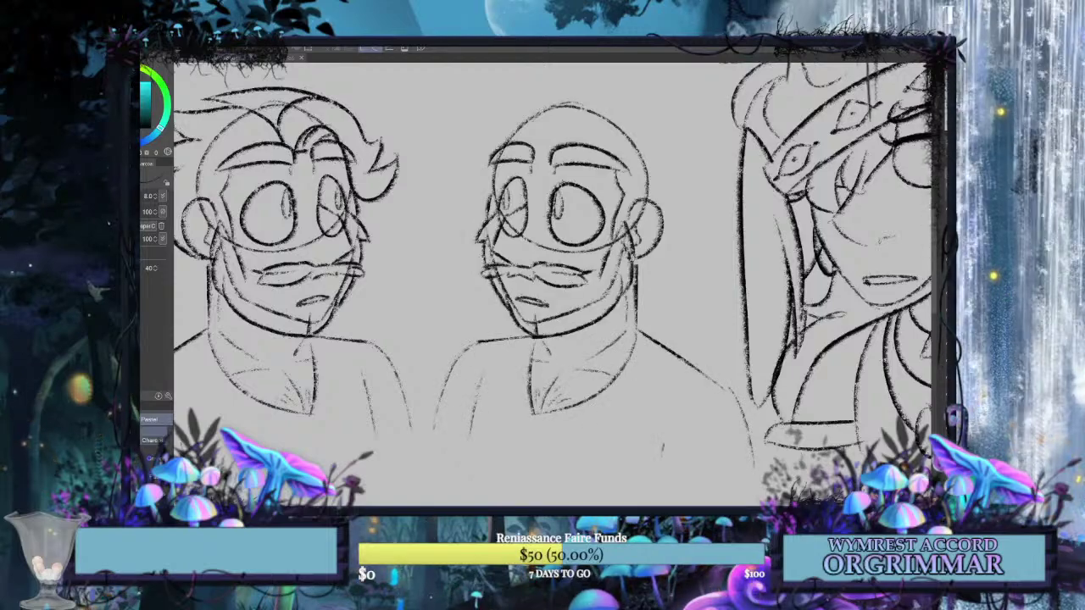
{"action": "key", "text": "ctrl+z"}
{"action": "key", "text": "ctrl+y"}
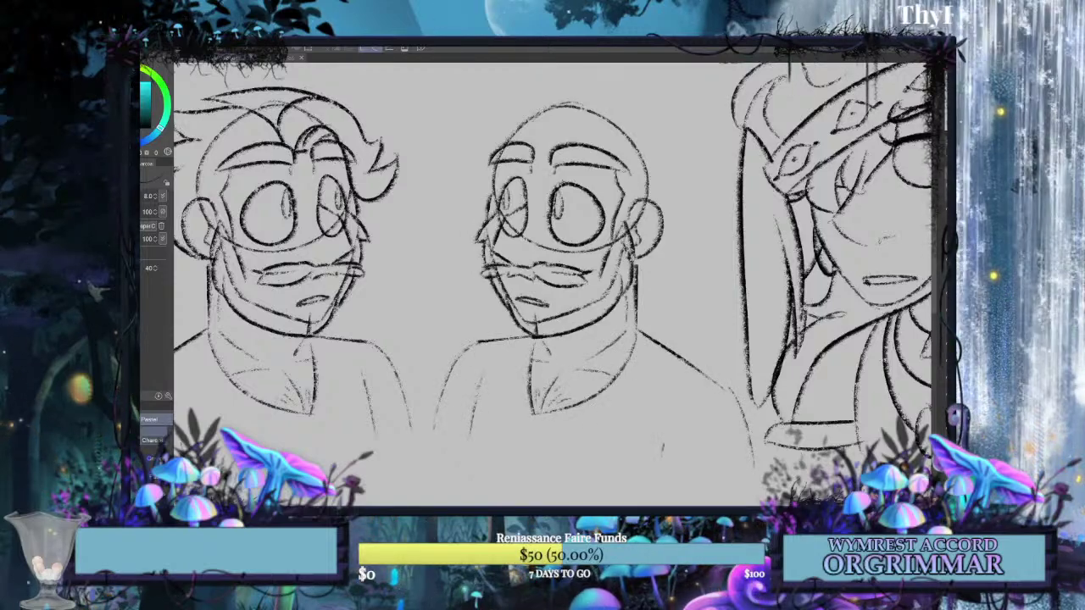
{"action": "key", "text": "ctrl+z"}
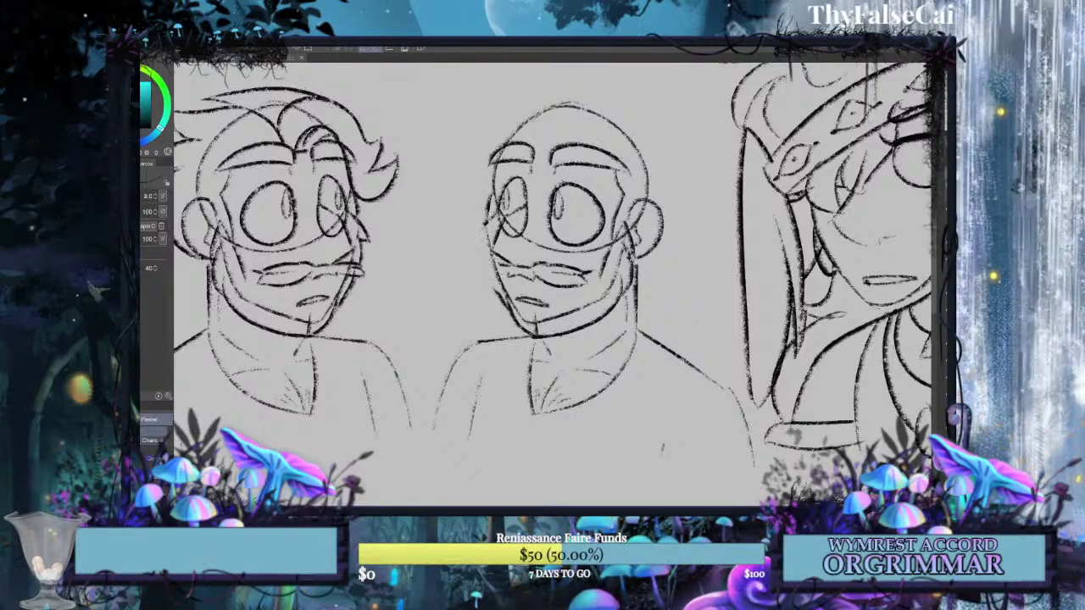
{"action": "key", "text": "ctrl+z"}
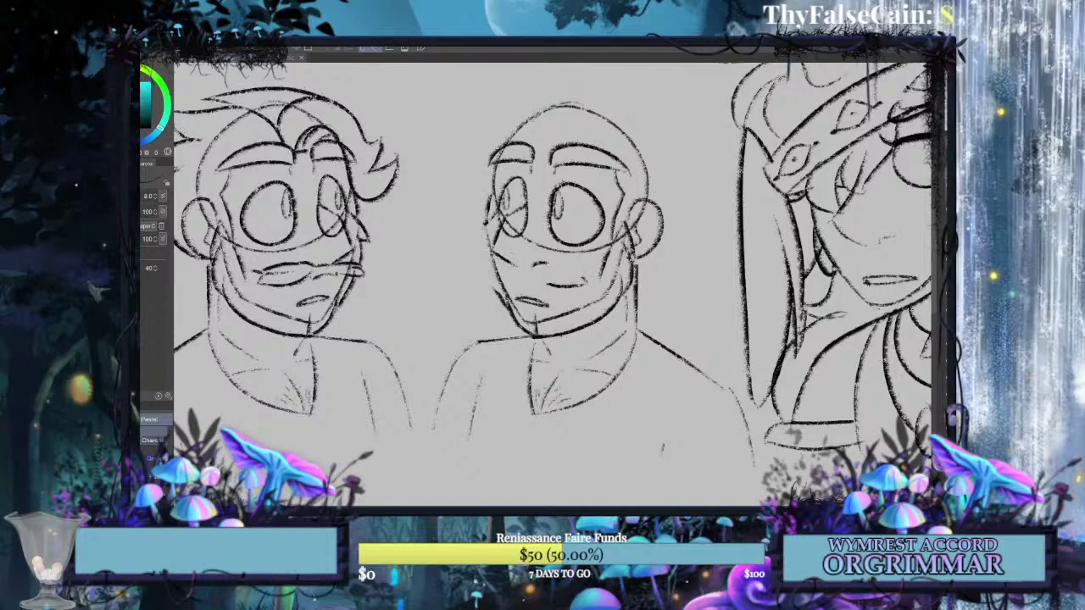
{"action": "key", "text": "ctrl+z"}
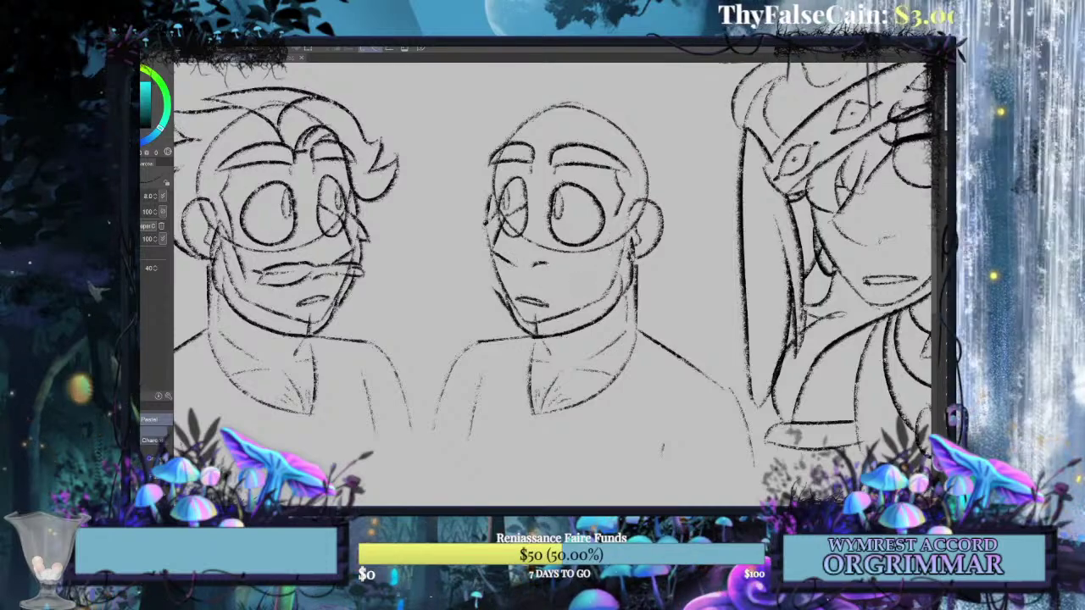
{"action": "key", "text": "ctrl+y"}
{"action": "key", "text": "ctrl+y"}
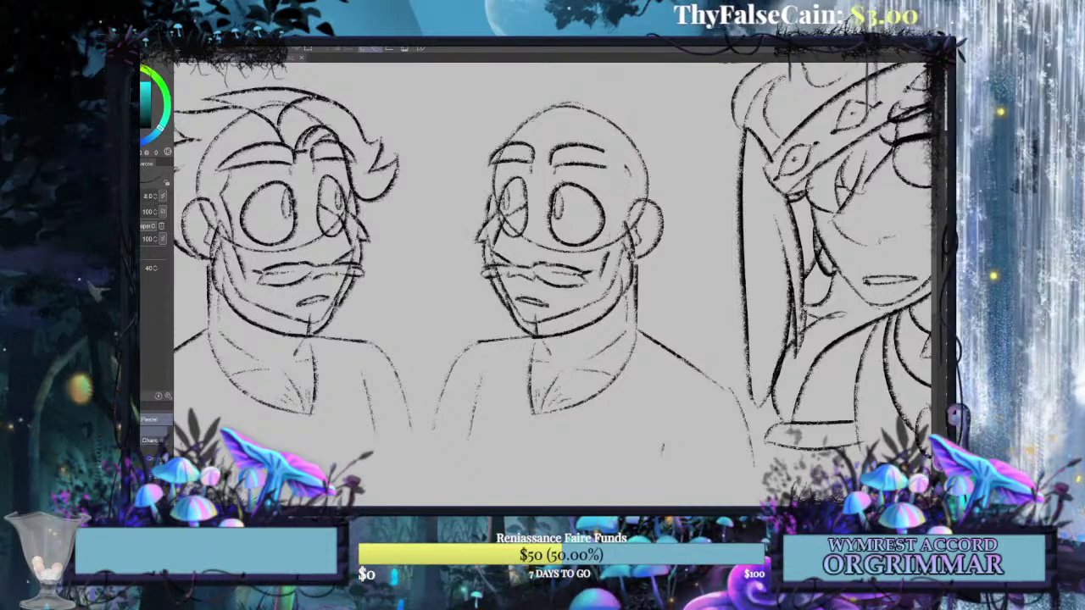
Remove the eyebrows, hairline, moustache and beard from the mirrored head, leaving a bare face and jaw.
{"action": "key", "text": "ctrl+z"}
{"action": "key", "text": "ctrl+z"}
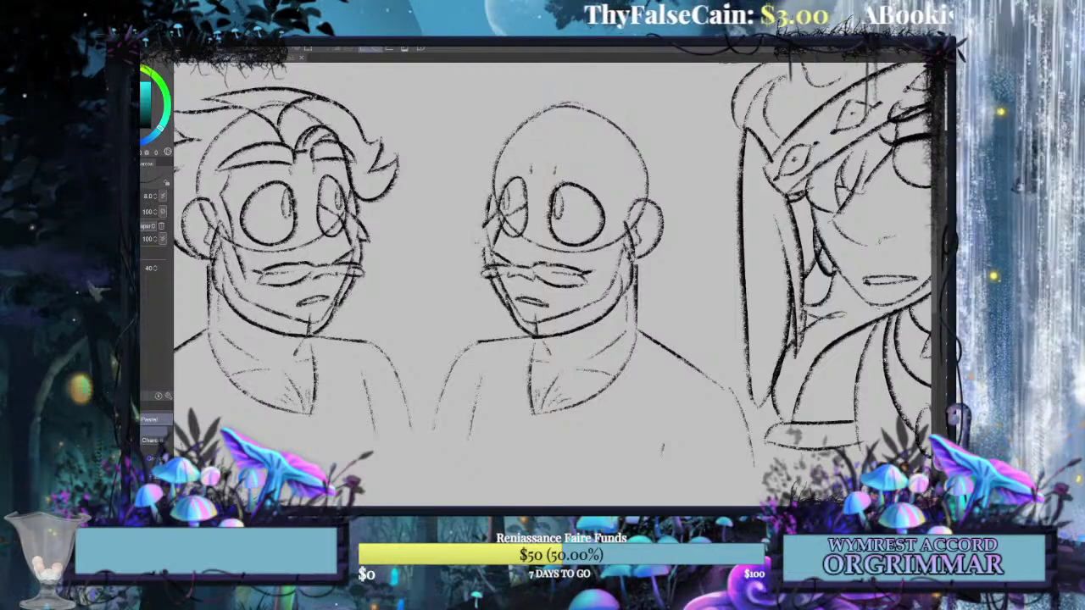
{"action": "key", "text": "ctrl+z"}
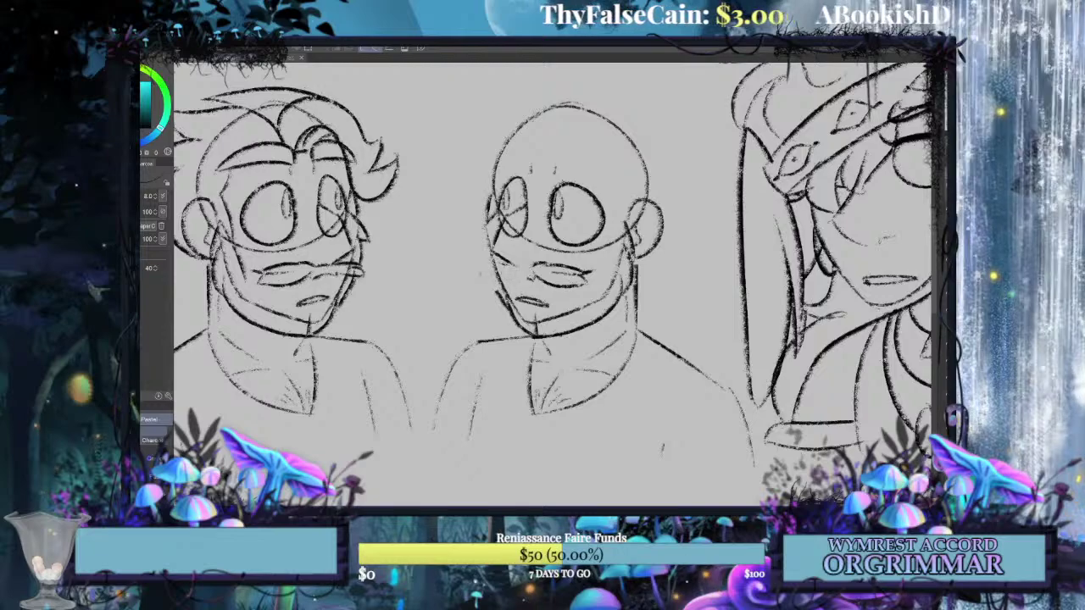
{"action": "key", "text": "ctrl+z"}
{"action": "key", "text": "ctrl+z"}
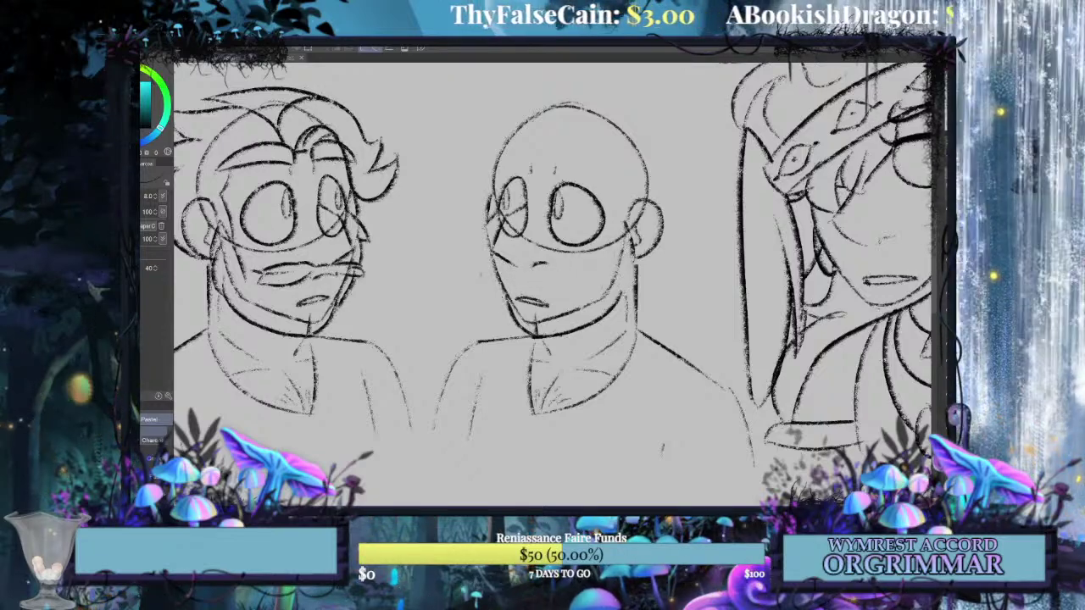
{"action": "key", "text": "ctrl+z"}
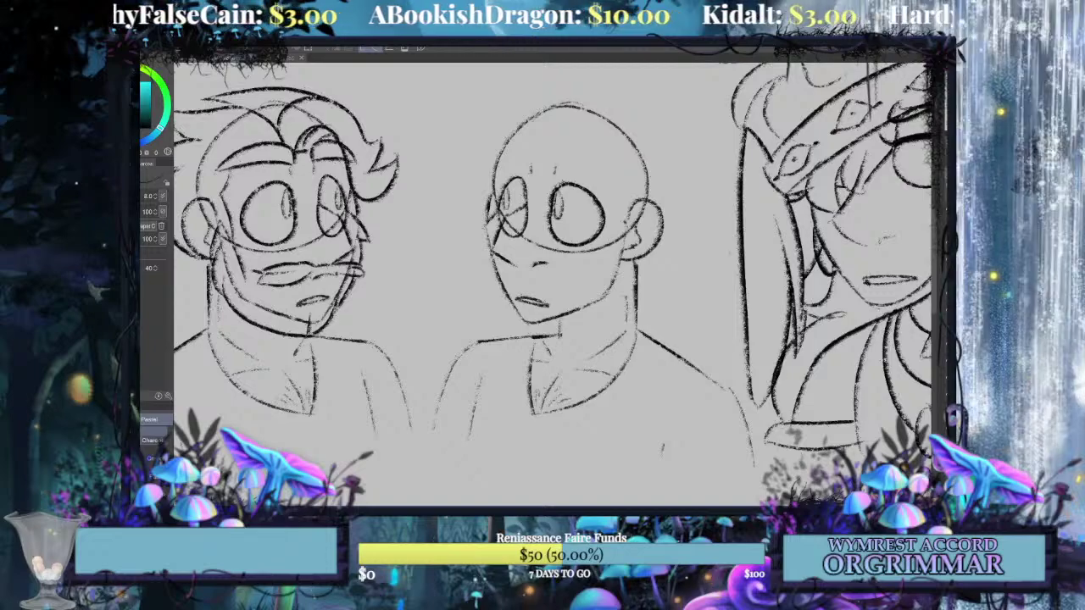
Erase the neckline and chest marks on the mirrored figure and sketch a short collar line under the jaw.
{"action": "left_click_drag", "start_coordinate": [531, 371], "coordinate": [535, 412]}
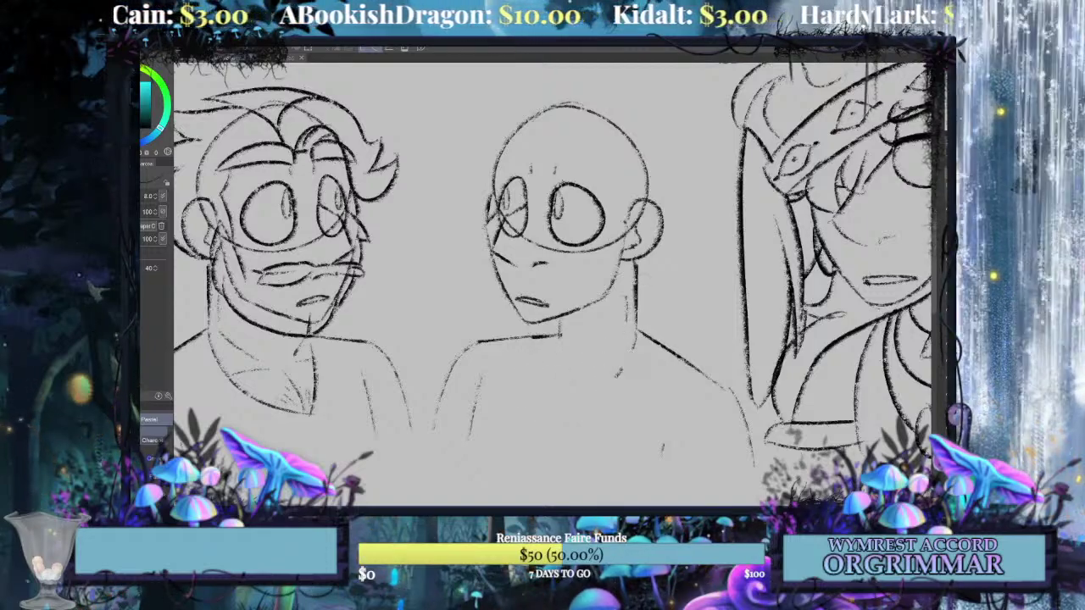
{"action": "left_click_drag", "start_coordinate": [622, 368], "coordinate": [617, 376]}
{"action": "left_click_drag", "start_coordinate": [561, 318], "coordinate": [615, 322]}
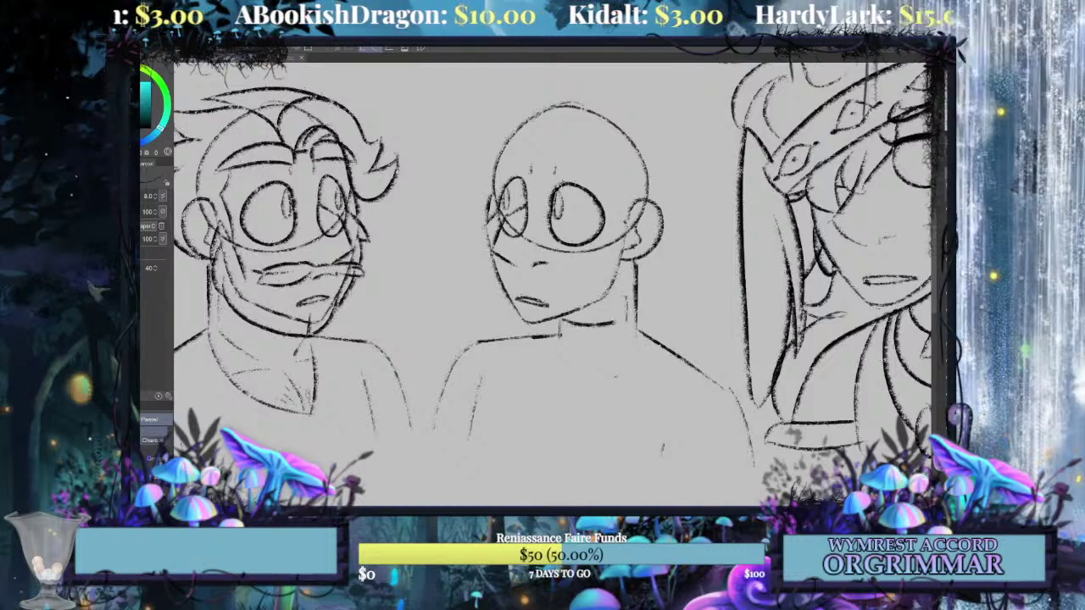
{"action": "key", "text": "ctrl+t"}
{"action": "left_click_drag", "start_coordinate": [810, 209], "coordinate": [752, 150]}
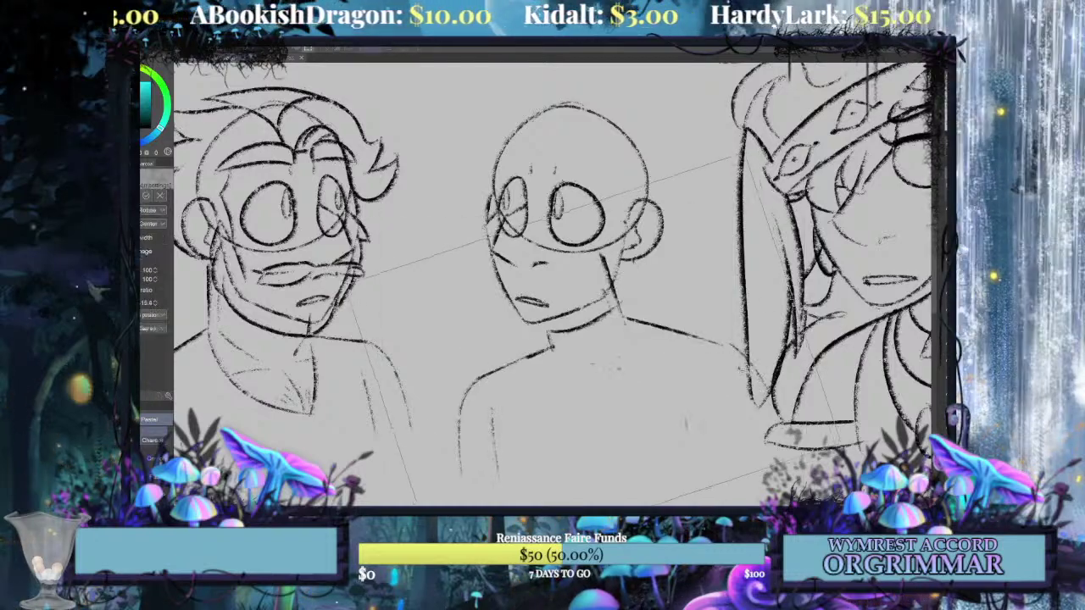
{"action": "left_click_drag", "start_coordinate": [585, 365], "coordinate": [612, 352]}
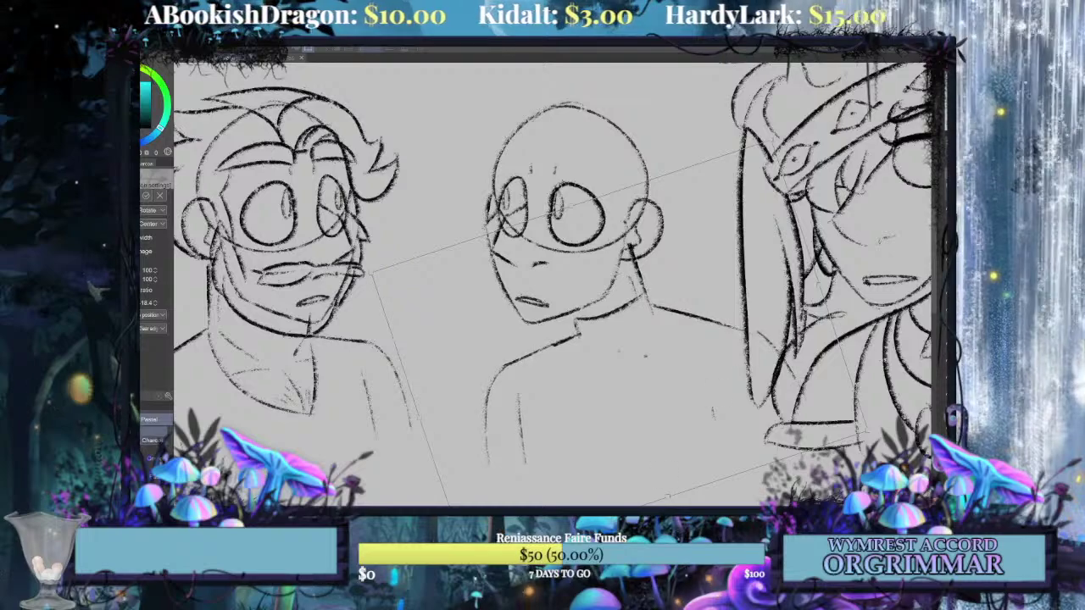
{"action": "key", "text": "Escape"}
{"action": "key", "text": "ctrl+t"}
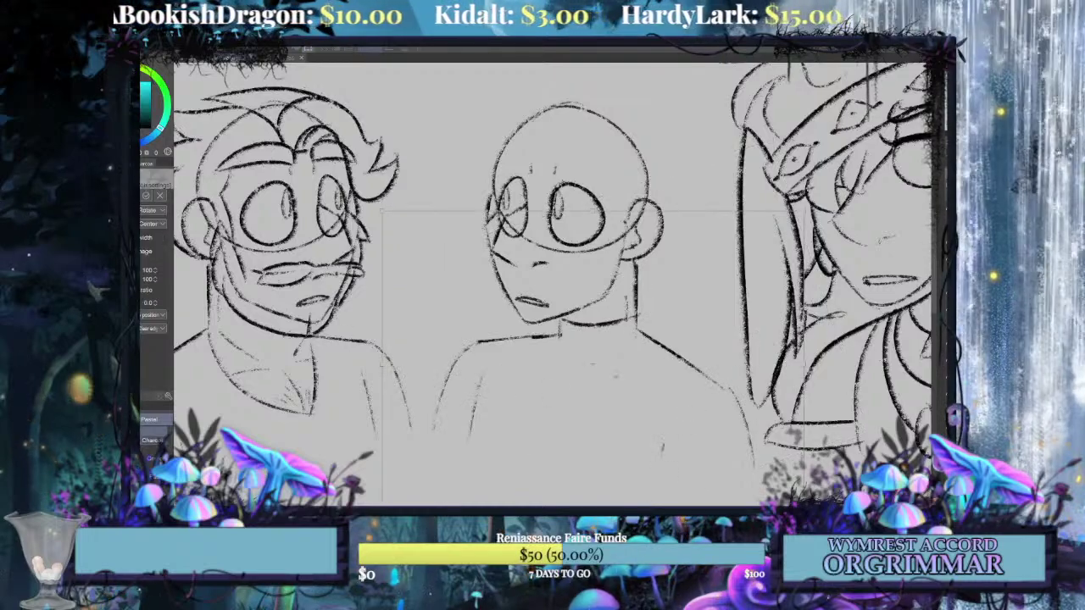
{"action": "key", "text": "h"}
{"action": "left_click_drag", "start_coordinate": [817, 387], "coordinate": [816, 332]}
{"action": "key", "text": "Escape"}
Rotate the mirrored figure's neck and shoulders counter-clockwise to fit beneath the jaw and move the figure closer to the original.
{"action": "key", "text": "ctrl+t"}
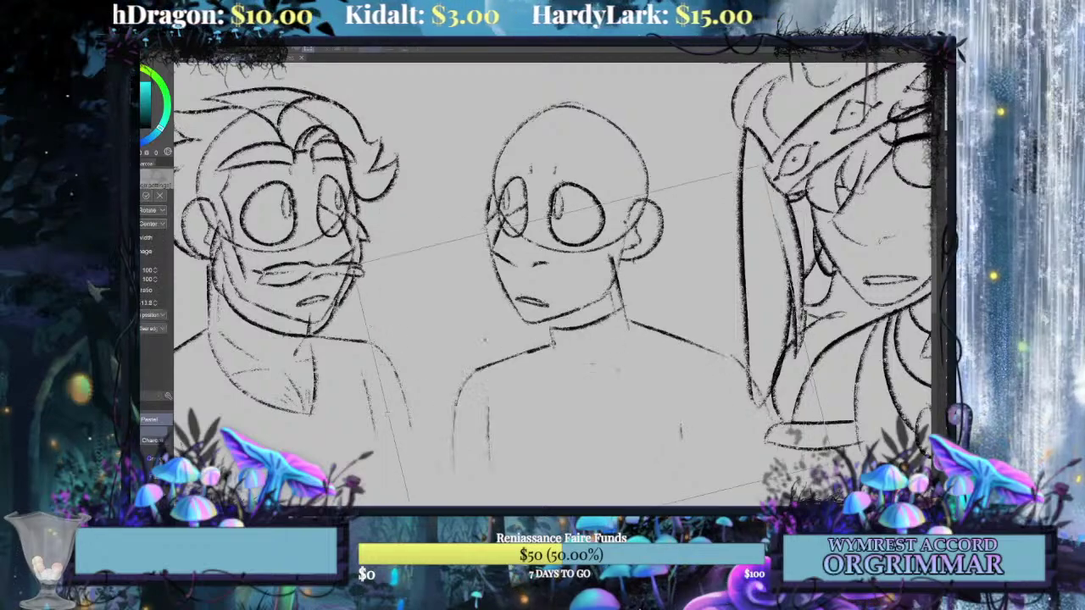
{"action": "left_click_drag", "start_coordinate": [640, 359], "coordinate": [581, 357]}
{"action": "key", "text": "Return"}
Tilt the whole mirrored figure about 4 degrees counter-clockwise.
{"action": "key", "text": "ctrl+t"}
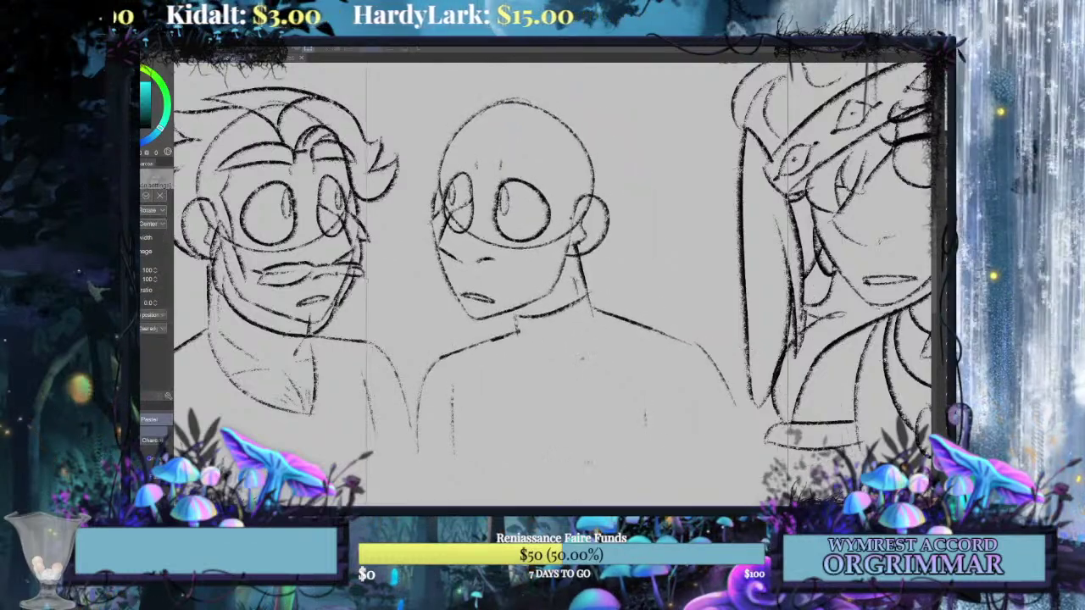
{"action": "left_click_drag", "start_coordinate": [820, 402], "coordinate": [822, 387]}
{"action": "left_click_drag", "start_coordinate": [644, 430], "coordinate": [676, 428]}
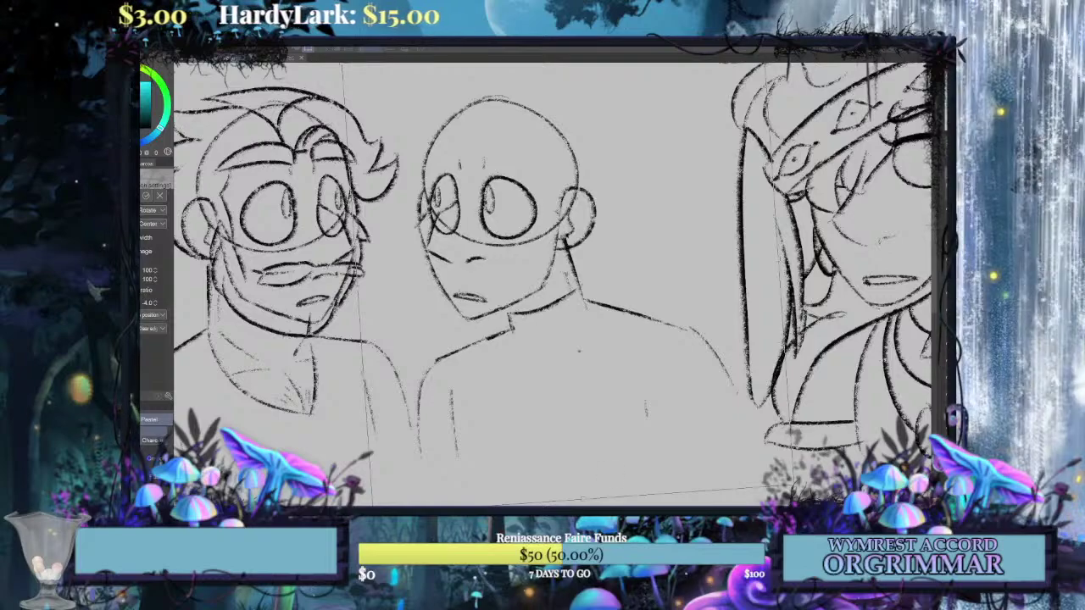
{"action": "key", "text": "Return"}
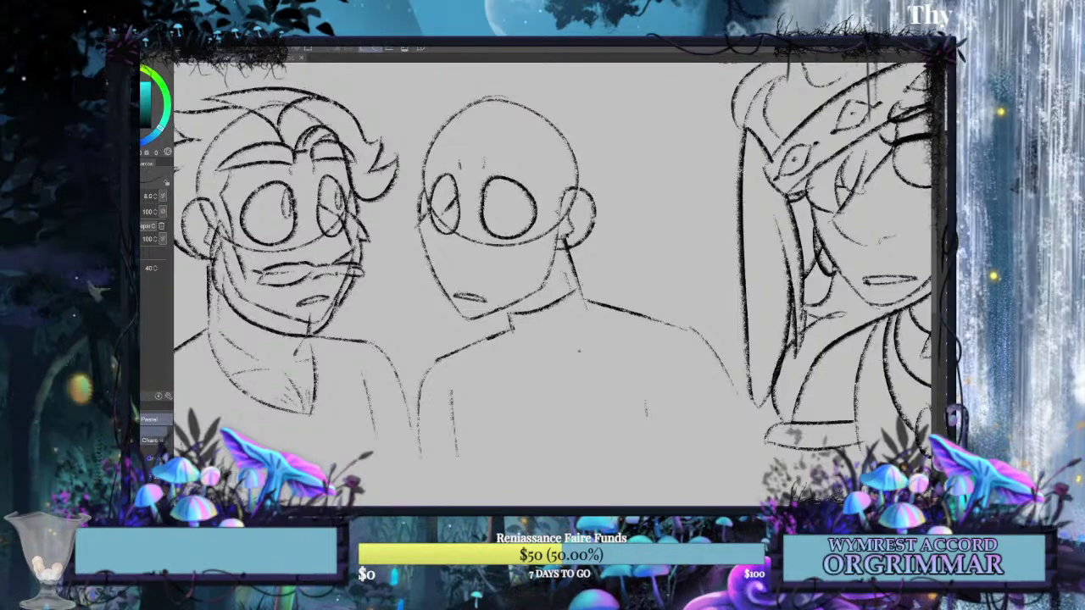
Sketch a new nose and flat upper eyelids on the bald head, and erase the eye outlines above the lids.
{"action": "left_click_drag", "start_coordinate": [439, 219], "coordinate": [451, 256]}
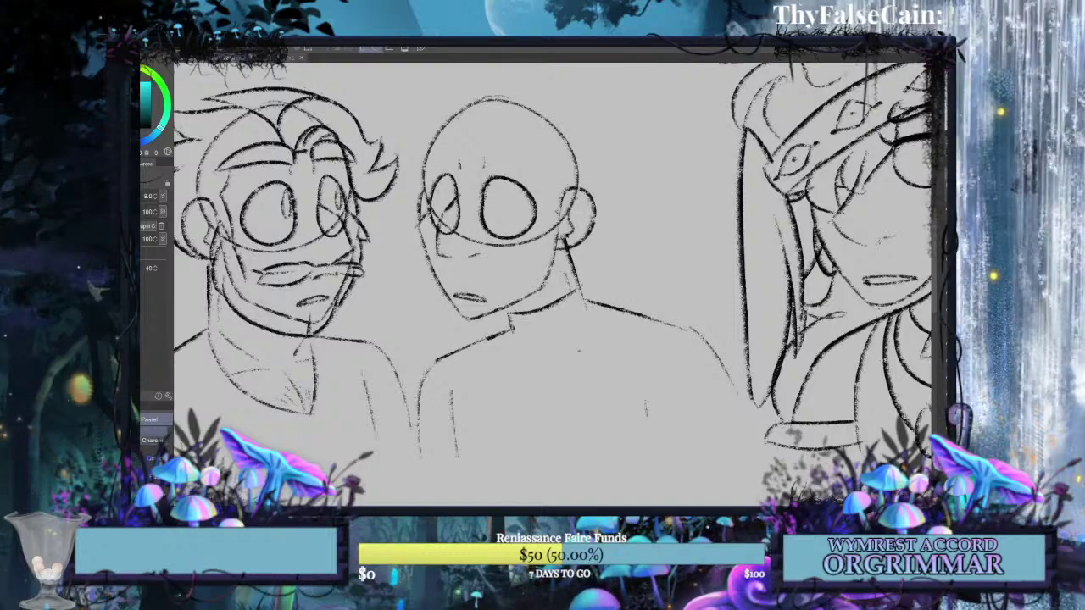
{"action": "mouse_move", "coordinate": [408, 182]}
{"action": "left_mouse_down"}
{"action": "mouse_move", "coordinate": [456, 195]}
{"action": "mouse_move", "coordinate": [551, 193]}
{"action": "left_mouse_up"}
{"action": "key", "text": "ctrl+z"}
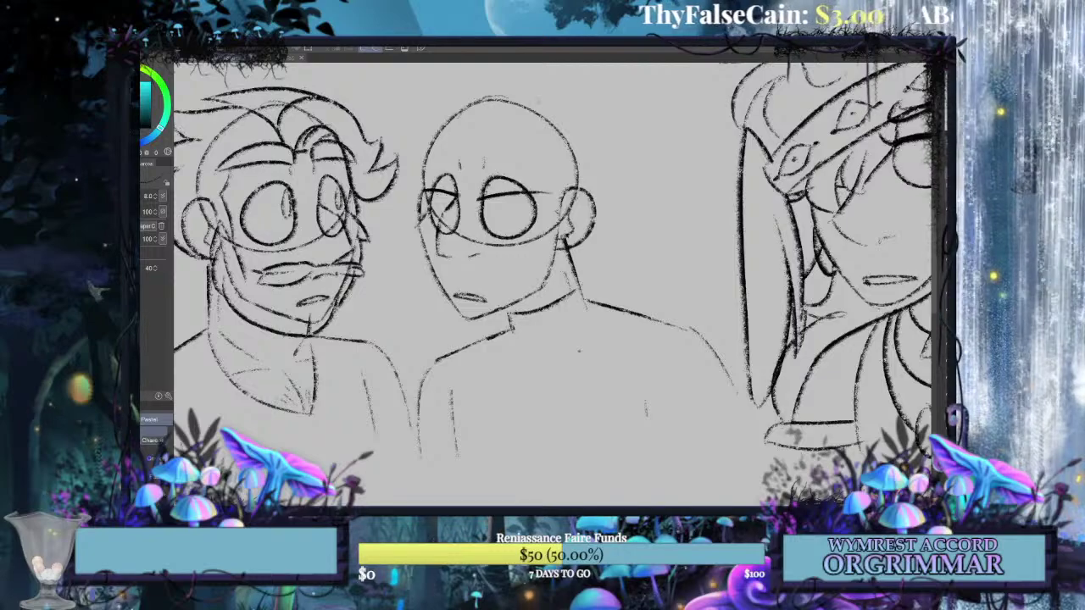
{"action": "left_click_drag", "start_coordinate": [435, 179], "coordinate": [530, 186]}
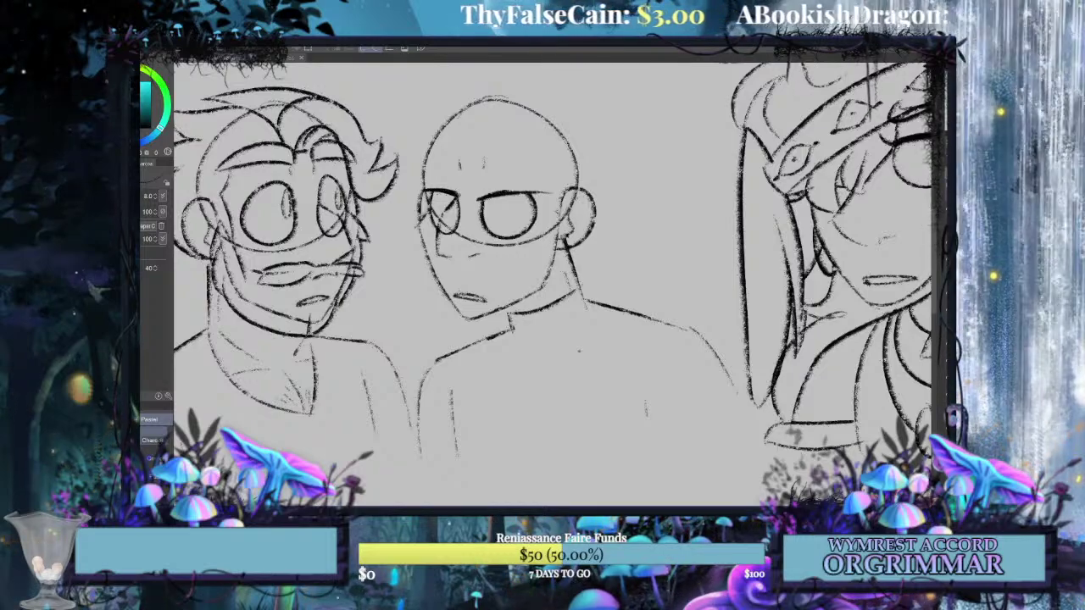
Sketch a thick eyebrow above the near eye, slanting down toward the nose in a frown.
{"action": "mouse_move", "coordinate": [473, 178]}
{"action": "left_mouse_down"}
{"action": "mouse_move", "coordinate": [480, 194]}
{"action": "mouse_move", "coordinate": [560, 168]}
{"action": "mouse_move", "coordinate": [474, 188]}
{"action": "mouse_move", "coordinate": [558, 164]}
{"action": "mouse_move", "coordinate": [577, 179]}
{"action": "left_mouse_up"}
{"action": "key", "text": "ctrl+z"}
{"action": "key", "text": "ctrl+z"}
{"action": "mouse_move", "coordinate": [472, 178]}
{"action": "left_mouse_down"}
{"action": "mouse_move", "coordinate": [519, 176]}
{"action": "mouse_move", "coordinate": [551, 181]}
{"action": "left_mouse_up"}
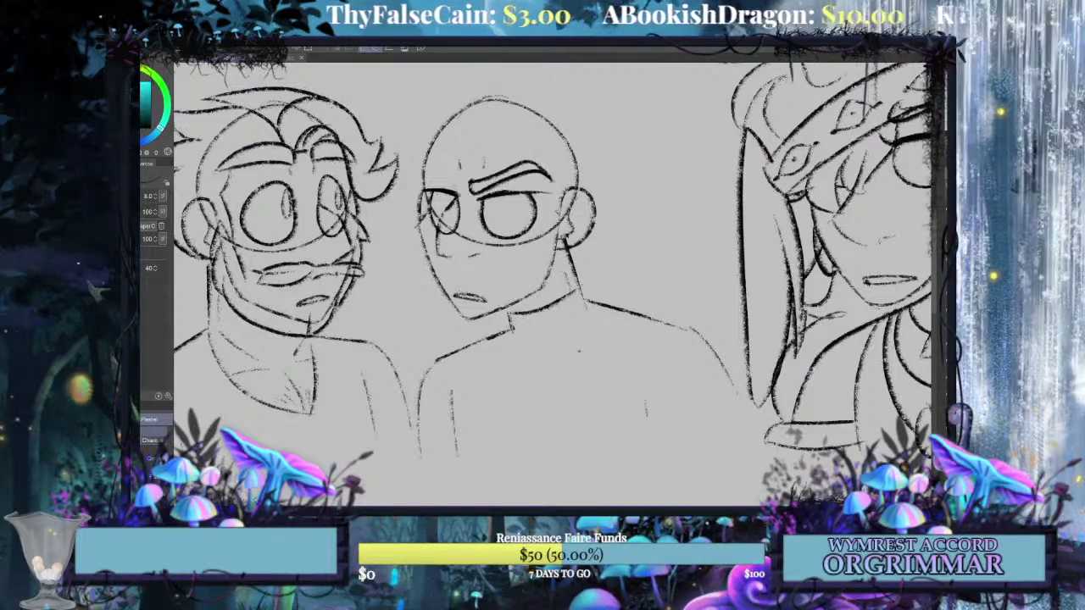
Sketch the bald man's far eyebrow in a matching frown and adjust the near eye slightly with a selection and free transform.
{"action": "left_click_drag", "start_coordinate": [458, 195], "coordinate": [411, 178]}
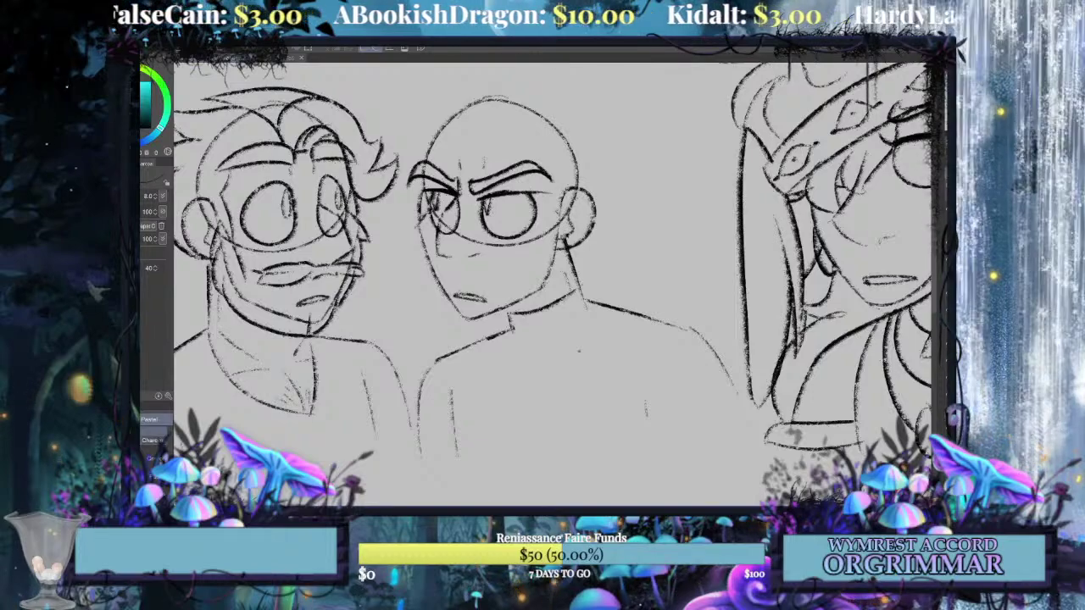
{"action": "mouse_move", "coordinate": [508, 280]}
{"action": "left_mouse_down"}
{"action": "mouse_move", "coordinate": [598, 366]}
{"action": "mouse_move", "coordinate": [584, 280]}
{"action": "left_mouse_up"}
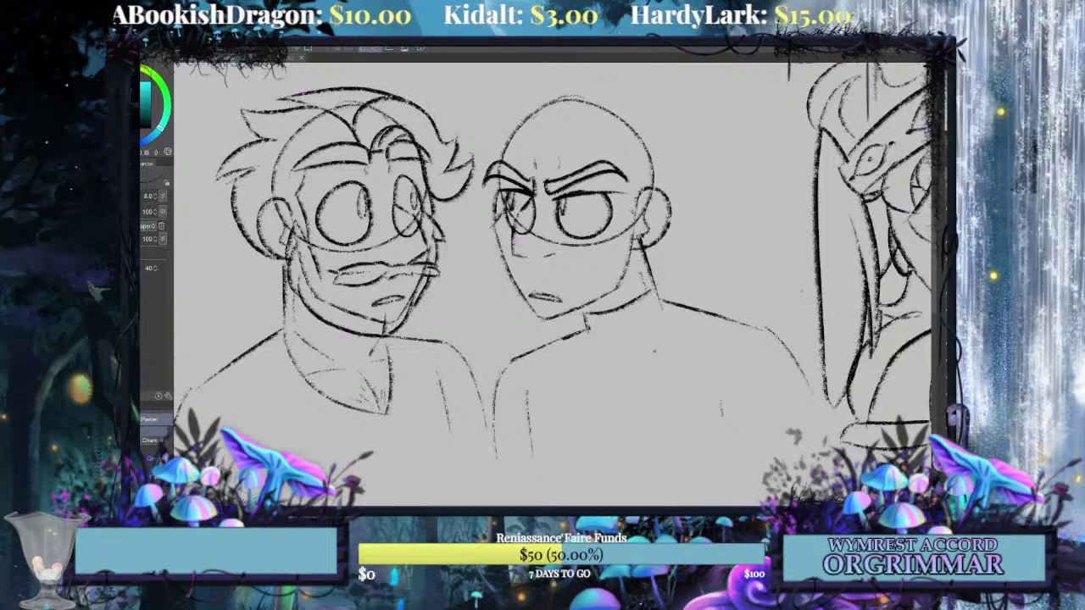
{"action": "key", "text": "m"}
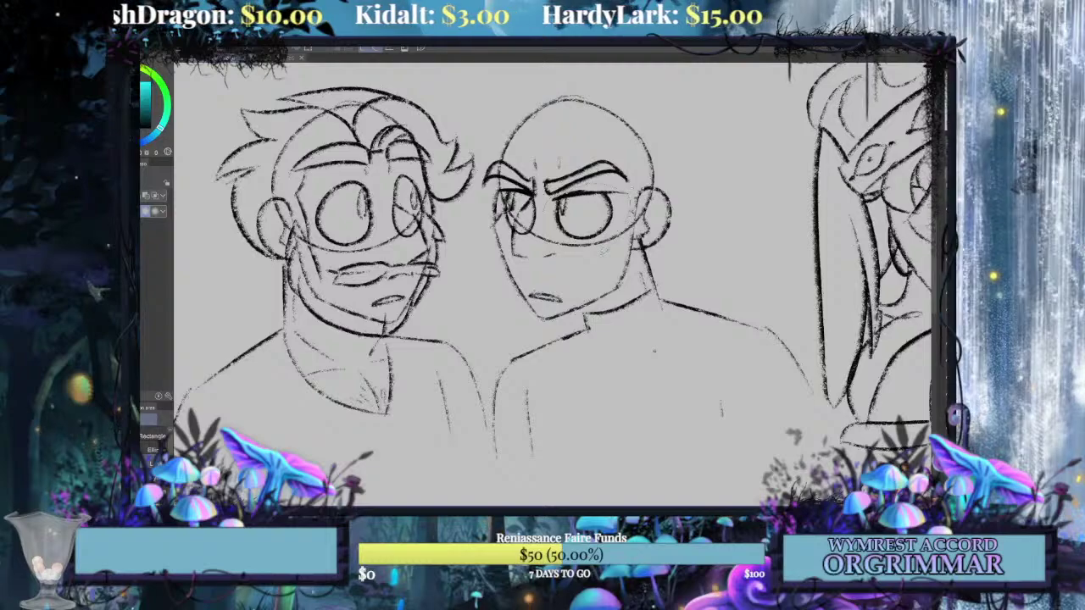
{"action": "mouse_move", "coordinate": [603, 251]}
{"action": "left_mouse_down"}
{"action": "mouse_move", "coordinate": [547, 241]}
{"action": "mouse_move", "coordinate": [552, 218]}
{"action": "mouse_move", "coordinate": [575, 221]}
{"action": "left_mouse_up"}
{"action": "key", "text": "ctrl+t"}
{"action": "key", "text": "Return"}
{"action": "key", "text": "ctrl+d"}
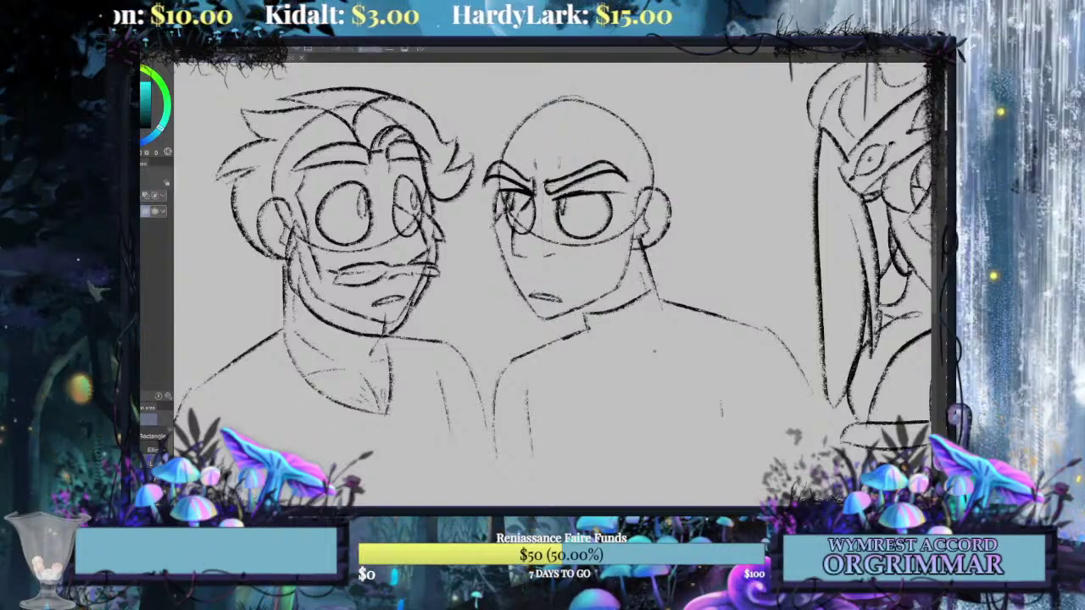
Sketch a broad wavy moustache below the frowning man's nose and a short beard around his jaw and chin.
{"action": "key", "text": "p"}
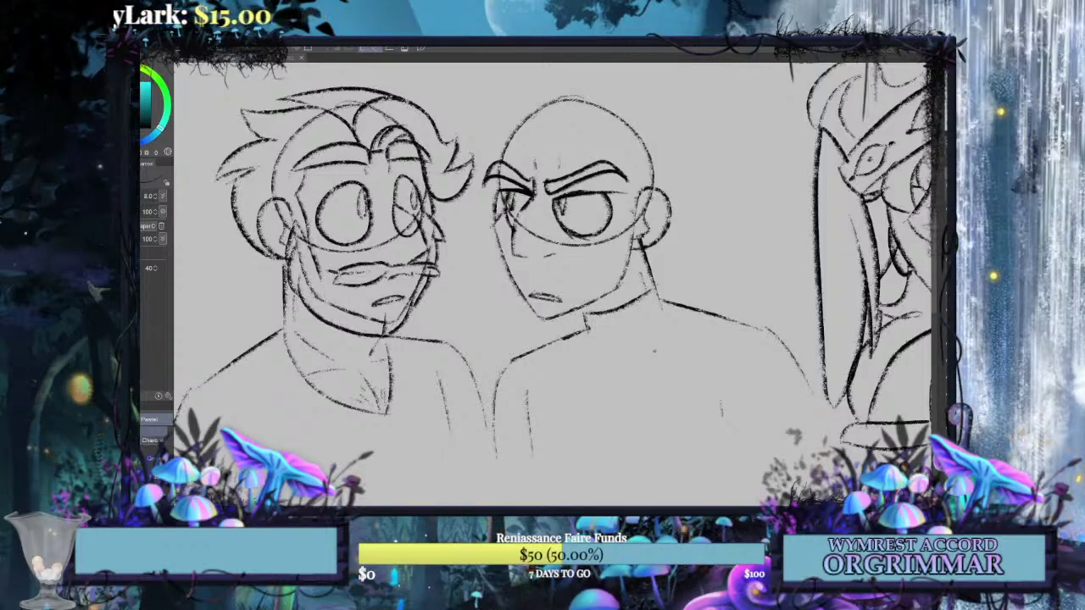
{"action": "mouse_move", "coordinate": [708, 261]}
{"action": "left_mouse_down"}
{"action": "mouse_move", "coordinate": [703, 302]}
{"action": "mouse_move", "coordinate": [714, 261]}
{"action": "left_mouse_up"}
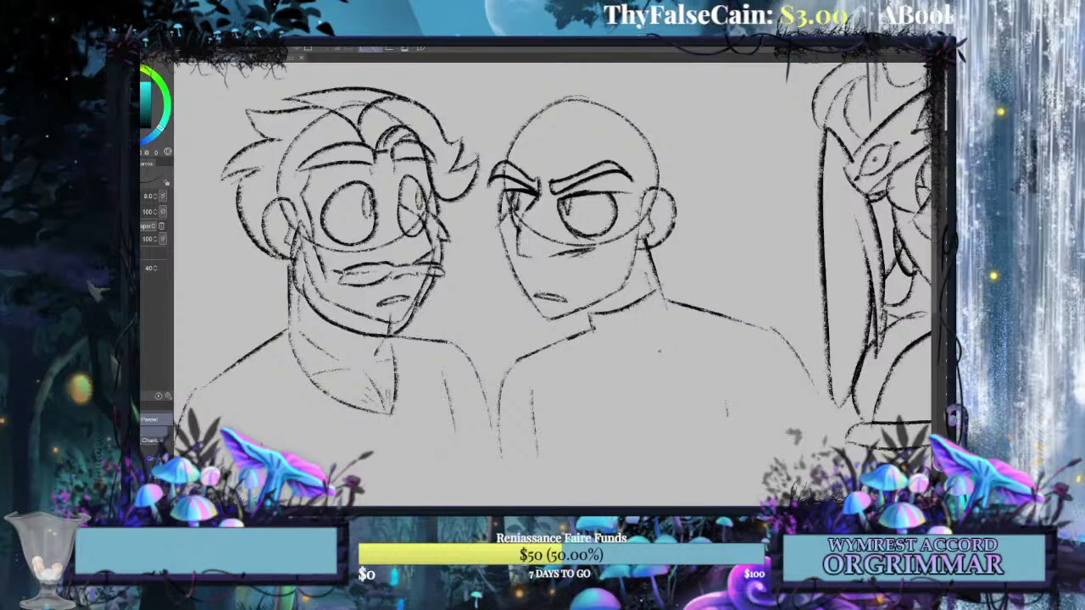
{"action": "left_click_drag", "start_coordinate": [578, 251], "coordinate": [631, 253]}
{"action": "left_click_drag", "start_coordinate": [541, 267], "coordinate": [629, 256]}
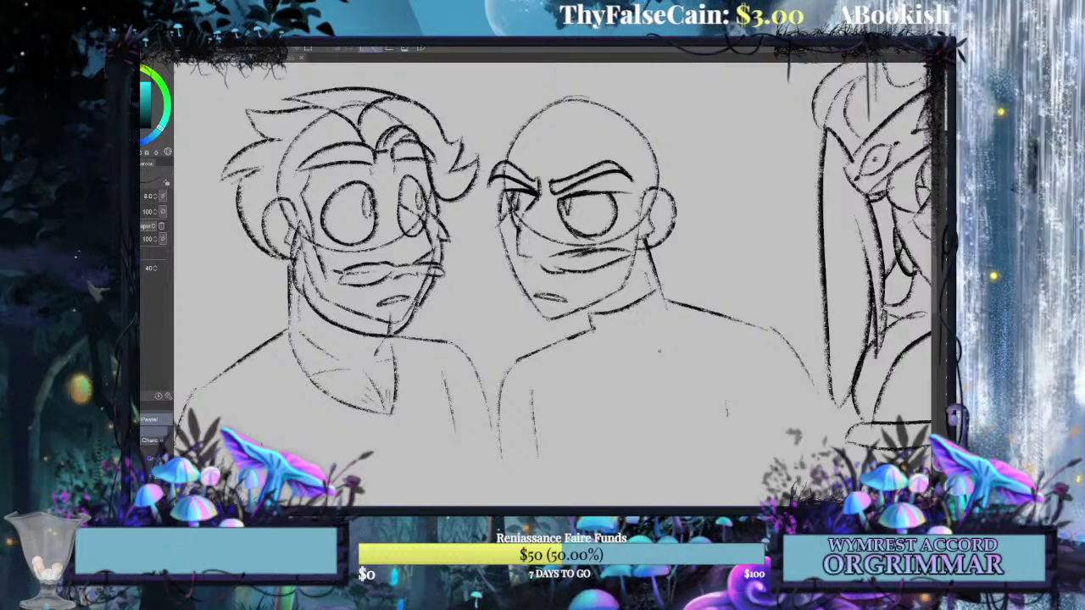
{"action": "mouse_move", "coordinate": [515, 260]}
{"action": "left_mouse_down"}
{"action": "mouse_move", "coordinate": [483, 266]}
{"action": "mouse_move", "coordinate": [531, 276]}
{"action": "left_mouse_up"}
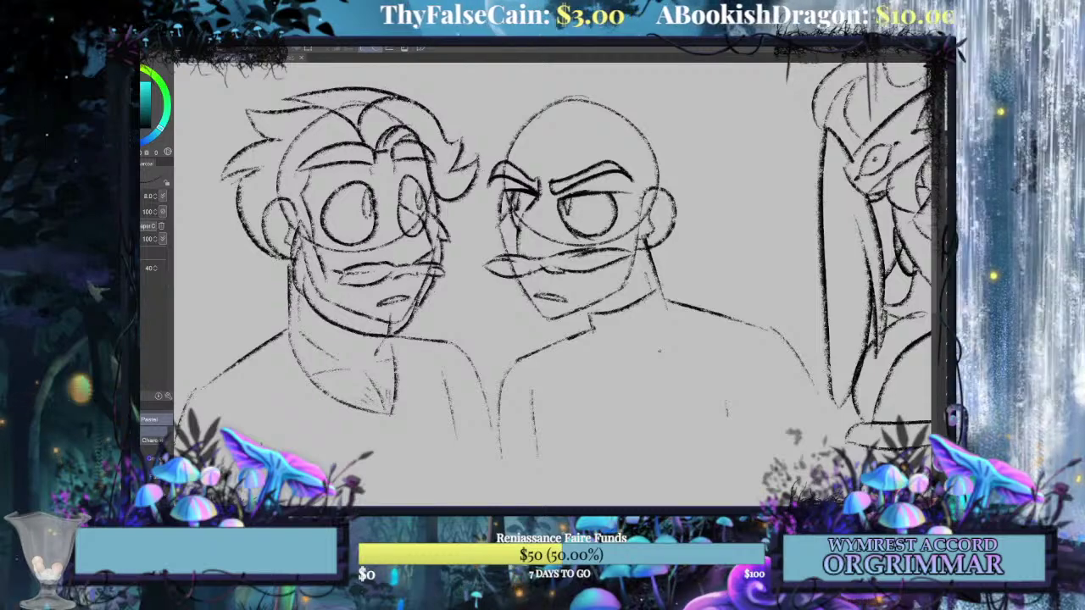
{"action": "left_click_drag", "start_coordinate": [536, 302], "coordinate": [544, 312]}
{"action": "left_click_drag", "start_coordinate": [550, 303], "coordinate": [545, 312]}
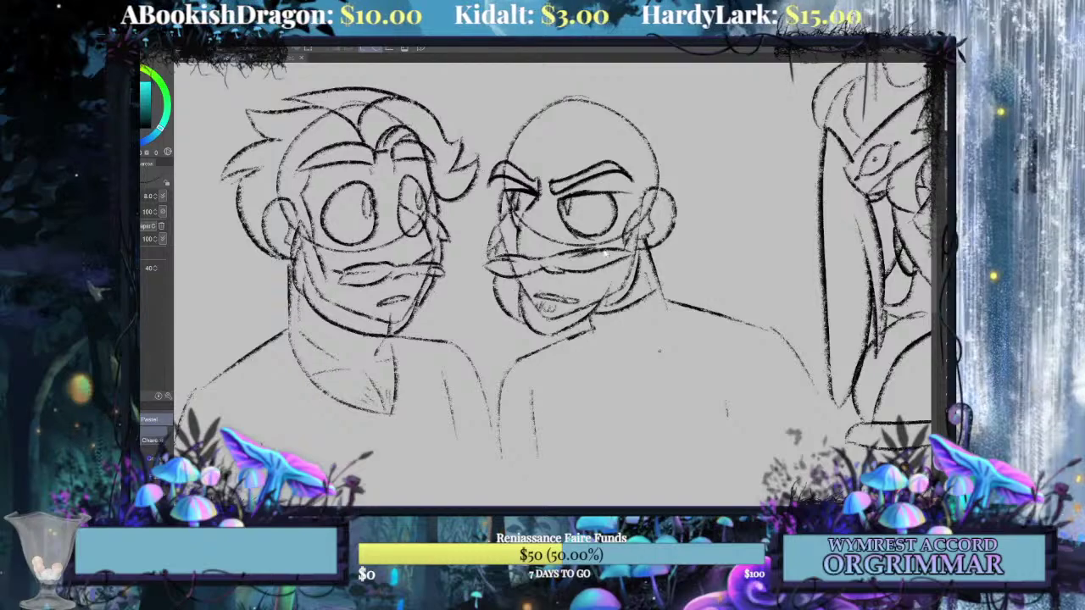
{"action": "scroll", "coordinate": [551, 284], "scroll_direction": "up", "scroll_amount": 3}
{"action": "scroll", "coordinate": [550, 284], "scroll_direction": "down", "scroll_amount": 2}
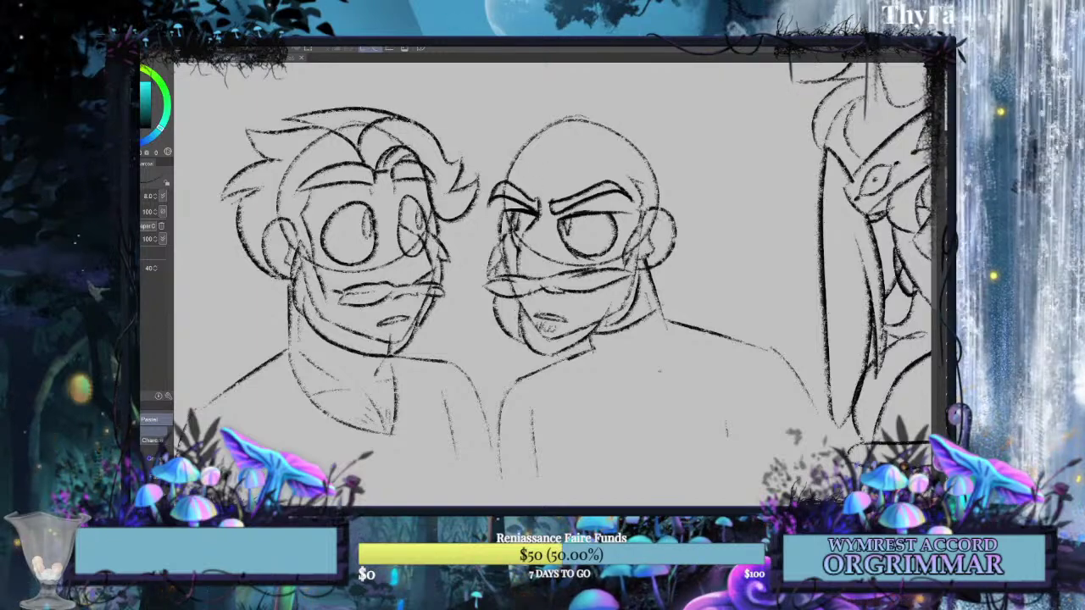
{"action": "left_click_drag", "start_coordinate": [486, 160], "coordinate": [473, 311]}
{"action": "key", "text": "ctrl+z"}
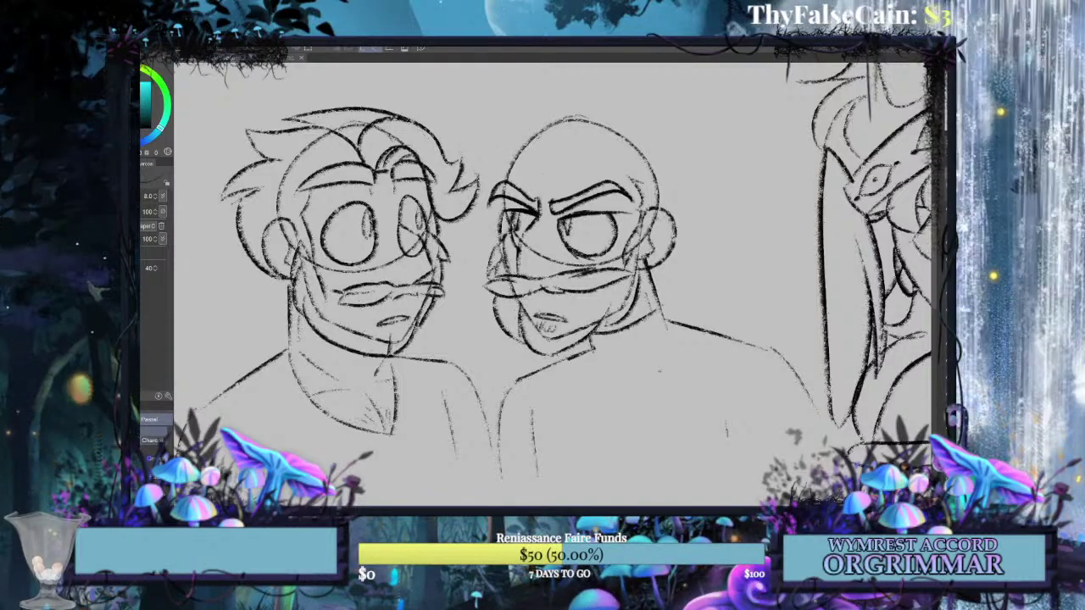
{"action": "left_click_drag", "start_coordinate": [547, 178], "coordinate": [475, 335]}
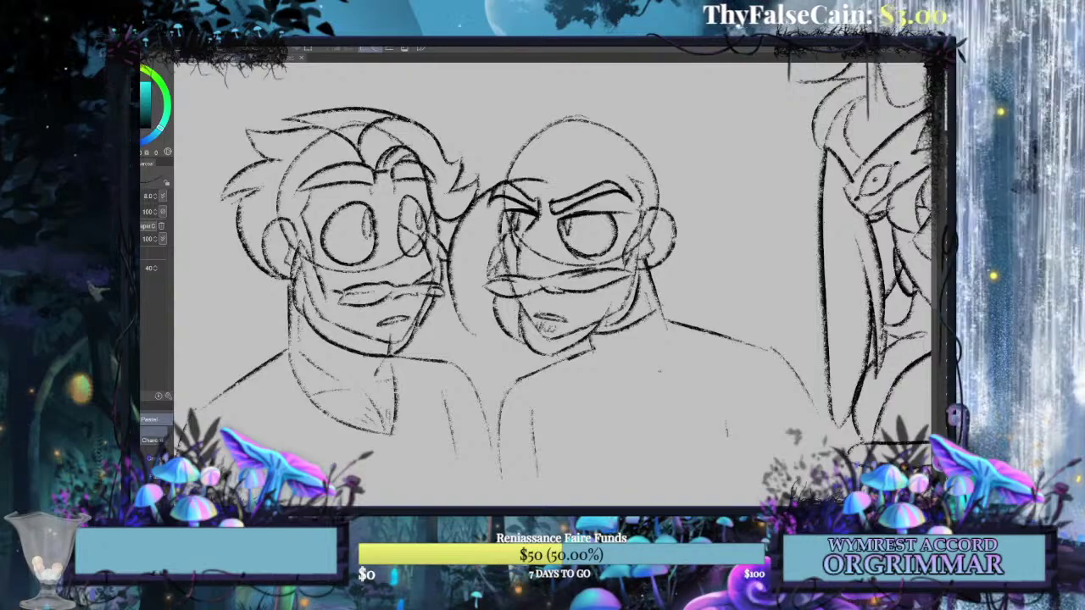
{"action": "left_click_drag", "start_coordinate": [503, 198], "coordinate": [476, 332]}
{"action": "key", "text": "ctrl+z"}
{"action": "key", "text": "ctrl+z"}
{"action": "left_click_drag", "start_coordinate": [539, 180], "coordinate": [493, 259]}
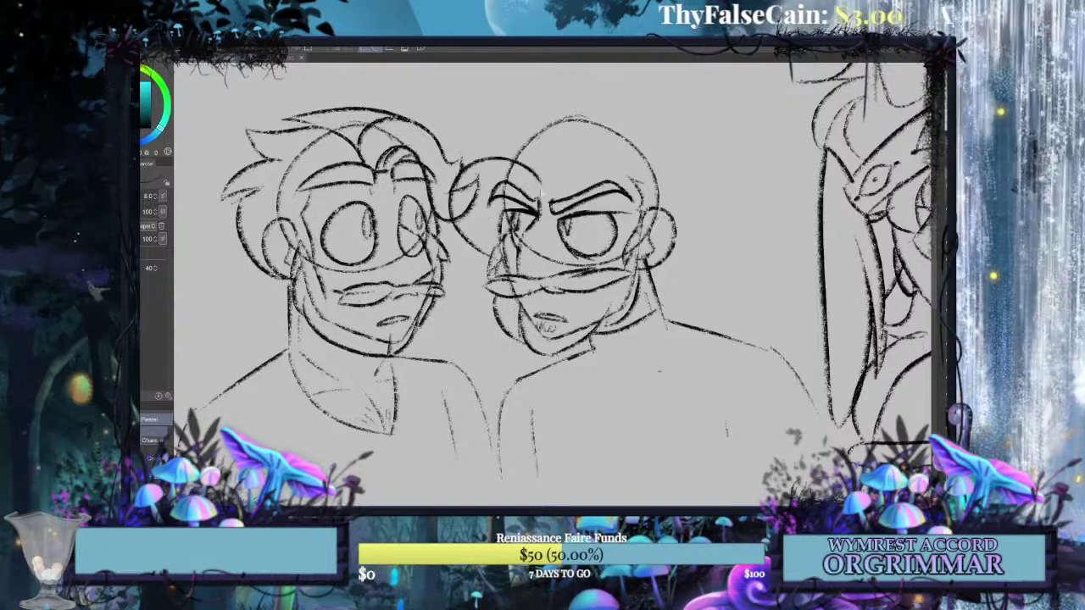
{"action": "key", "text": "ctrl+z"}
{"action": "mouse_move", "coordinate": [538, 180]}
{"action": "left_mouse_down"}
{"action": "mouse_move", "coordinate": [458, 221]}
{"action": "mouse_move", "coordinate": [488, 333]}
{"action": "left_mouse_up"}
{"action": "key", "text": "ctrl+z"}
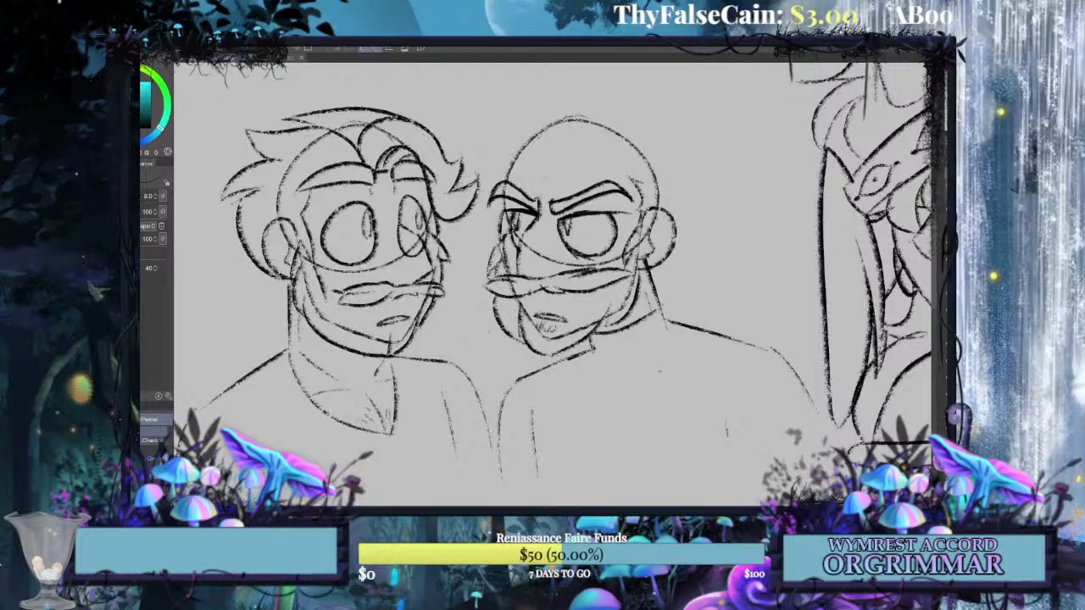
Sketch a loose hair strand arching out from the frowning man's forehead and hanging straight down in front of his face.
{"action": "mouse_move", "coordinate": [537, 180]}
{"action": "left_mouse_down"}
{"action": "mouse_move", "coordinate": [463, 183]}
{"action": "mouse_move", "coordinate": [485, 296]}
{"action": "left_mouse_up"}
{"action": "key", "text": "ctrl+z"}
{"action": "mouse_move", "coordinate": [525, 170]}
{"action": "left_mouse_down"}
{"action": "mouse_move", "coordinate": [471, 174]}
{"action": "mouse_move", "coordinate": [466, 326]}
{"action": "mouse_move", "coordinate": [485, 206]}
{"action": "left_mouse_up"}
{"action": "key", "text": "ctrl+z"}
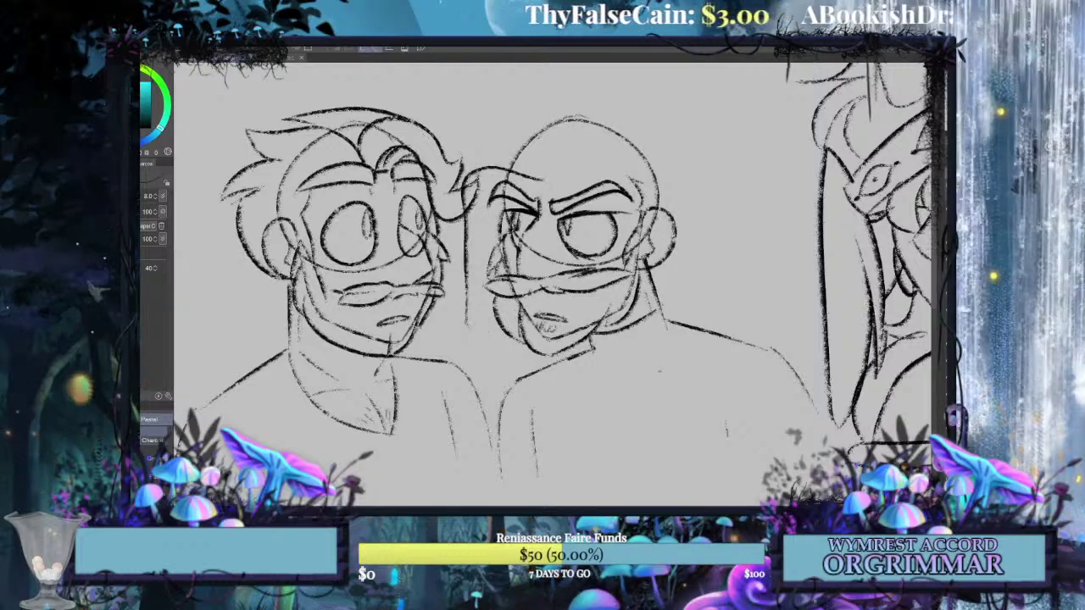
{"action": "left_click_drag", "start_coordinate": [467, 325], "coordinate": [473, 227]}
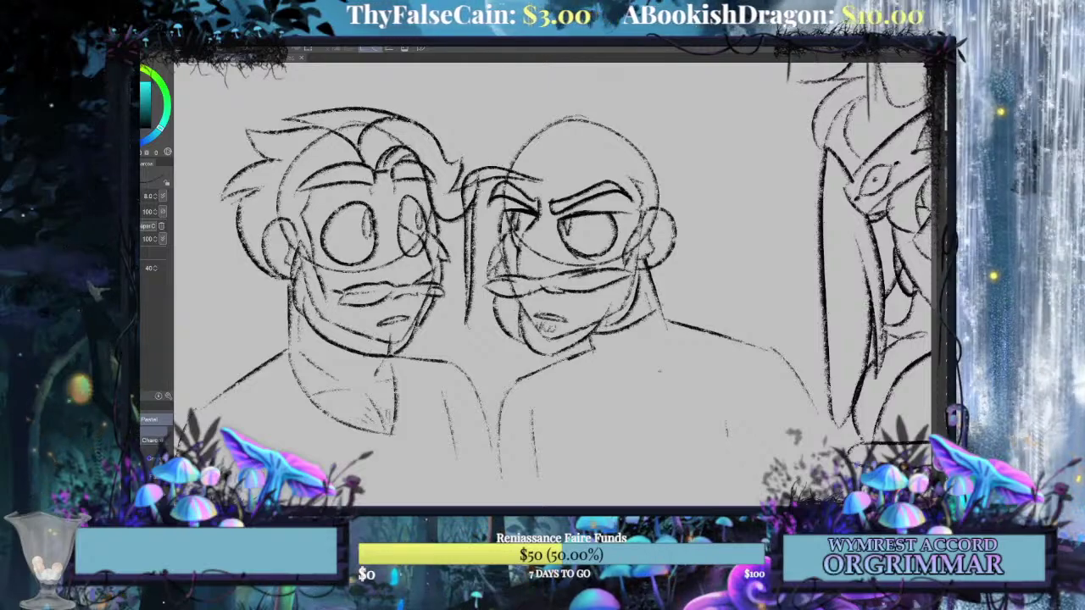
Outline swept-back hair over the bald head, with a pointed tuft at the front and an angular back edge.
{"action": "mouse_move", "coordinate": [531, 171]}
{"action": "left_mouse_down"}
{"action": "mouse_move", "coordinate": [546, 119]}
{"action": "mouse_move", "coordinate": [678, 136]}
{"action": "left_mouse_up"}
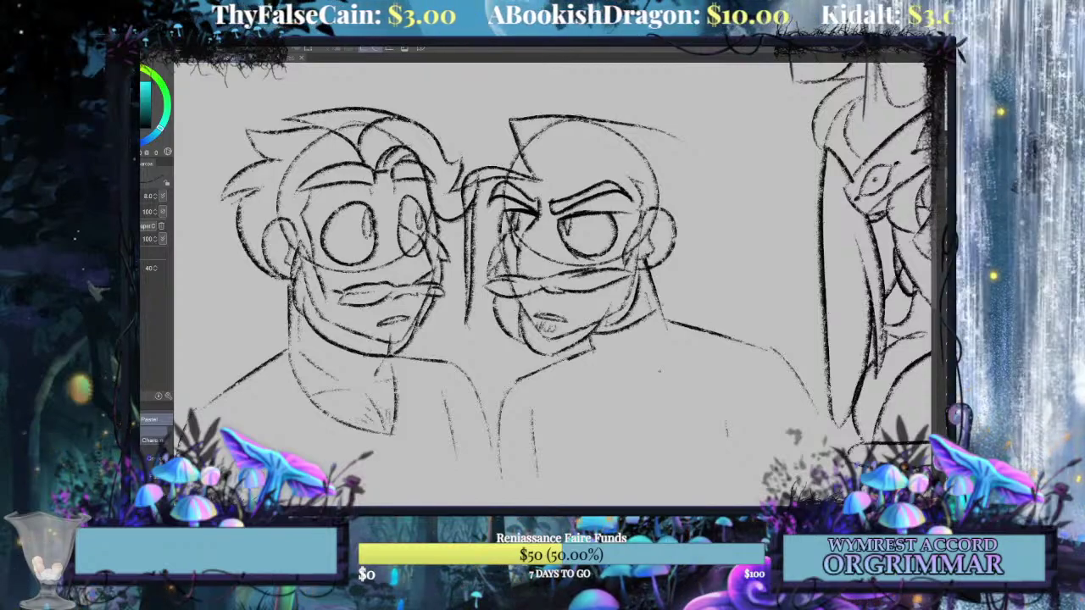
{"action": "key", "text": "ctrl+z"}
{"action": "mouse_move", "coordinate": [683, 175]}
{"action": "left_mouse_down"}
{"action": "mouse_move", "coordinate": [655, 208]}
{"action": "mouse_move", "coordinate": [674, 210]}
{"action": "left_mouse_up"}
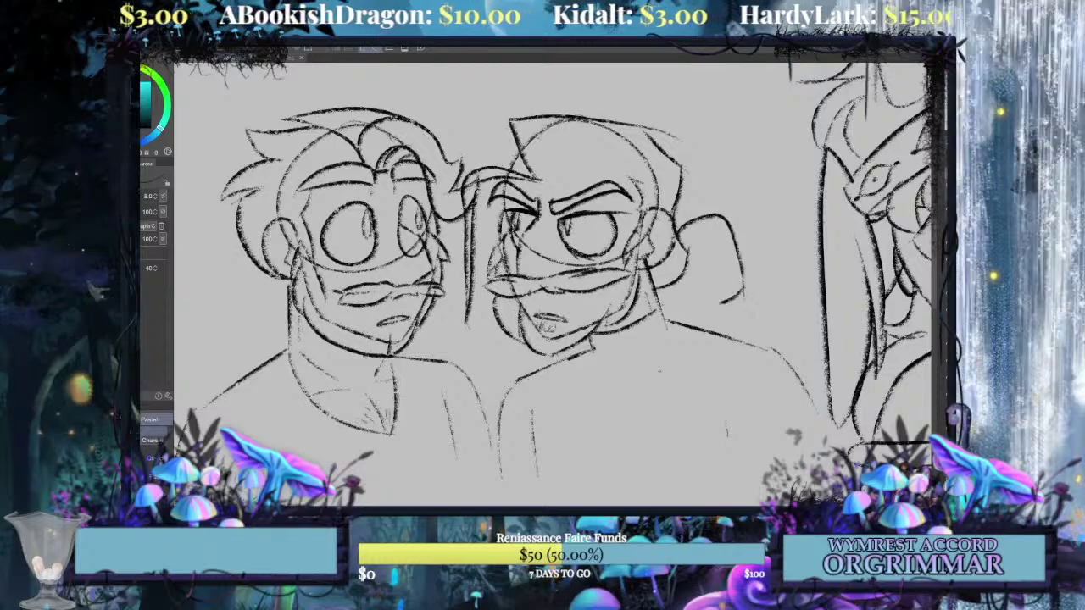
Sketch a low ponytail behind the frowning man's ear, with a flicked-out tip and a lock falling over the shoulder.
{"action": "mouse_move", "coordinate": [675, 234]}
{"action": "left_mouse_down"}
{"action": "mouse_move", "coordinate": [709, 298]}
{"action": "mouse_move", "coordinate": [678, 285]}
{"action": "mouse_move", "coordinate": [758, 325]}
{"action": "left_mouse_up"}
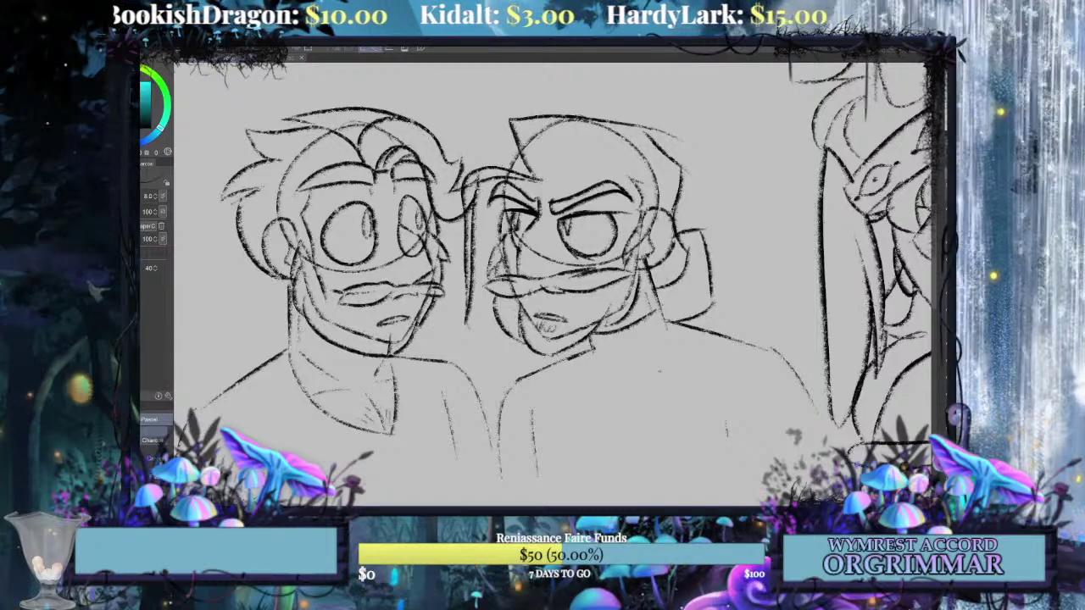
{"action": "mouse_move", "coordinate": [659, 314]}
{"action": "left_mouse_down"}
{"action": "mouse_move", "coordinate": [749, 290]}
{"action": "mouse_move", "coordinate": [654, 326]}
{"action": "left_mouse_up"}
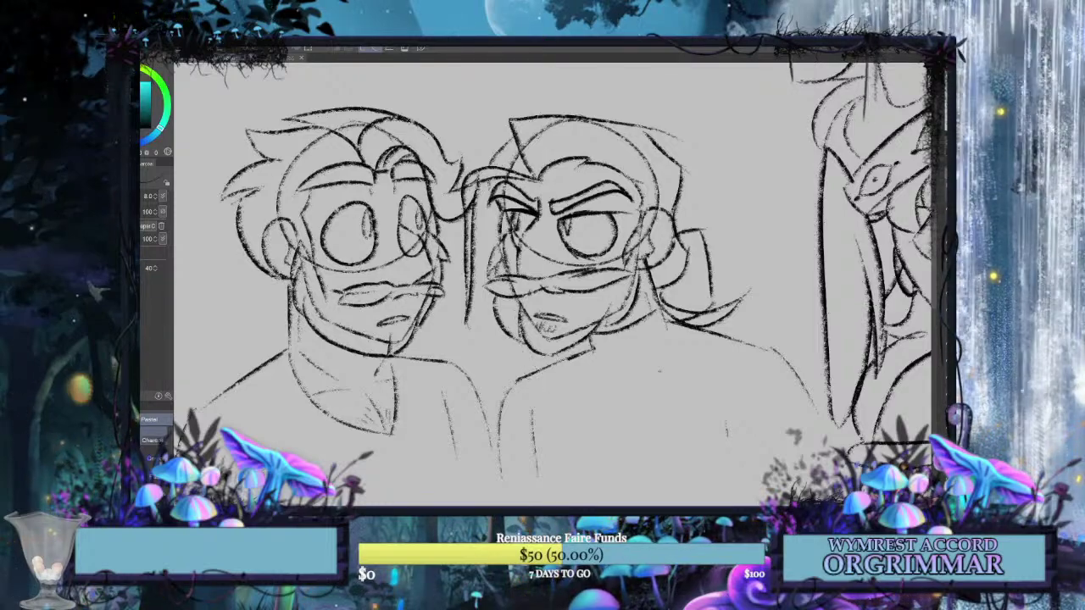
{"action": "mouse_move", "coordinate": [666, 307]}
{"action": "left_mouse_down"}
{"action": "mouse_move", "coordinate": [682, 395]}
{"action": "mouse_move", "coordinate": [678, 378]}
{"action": "mouse_move", "coordinate": [715, 376]}
{"action": "left_mouse_up"}
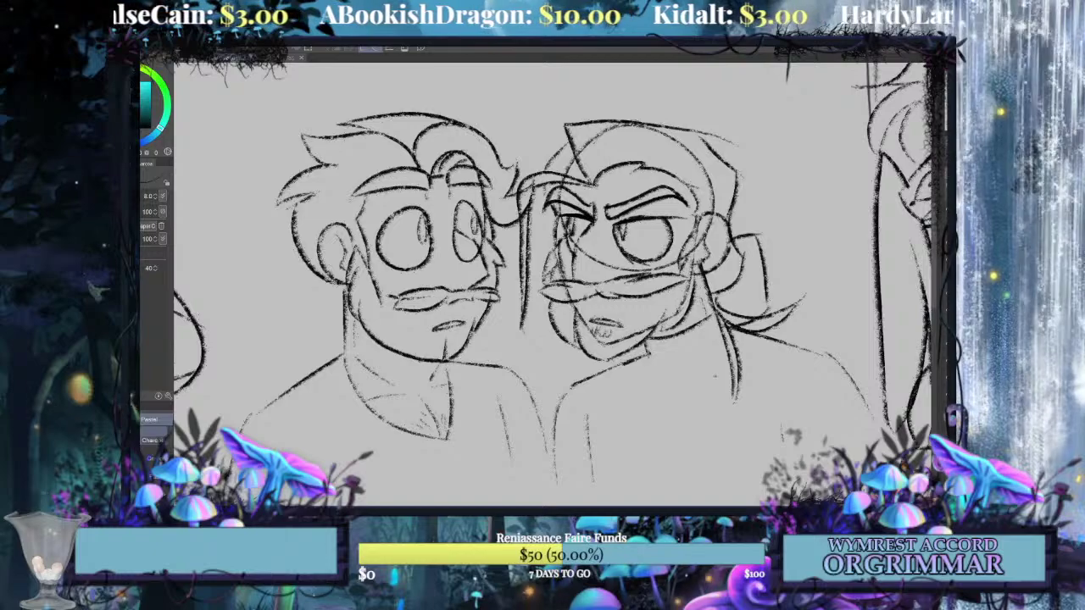
Undo and redo the recent eye edits on the original man to compare the versions.
{"action": "key", "text": "ctrl+z"}
{"action": "key", "text": "ctrl+z"}
{"action": "key", "text": "ctrl+z"}
{"action": "key", "text": "ctrl+z"}
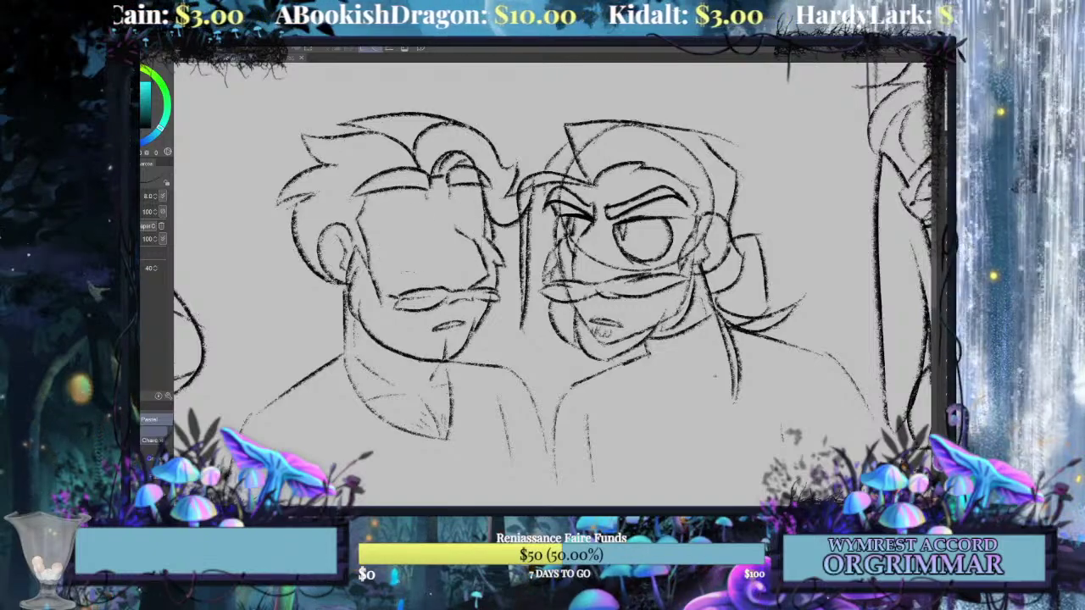
{"action": "key", "text": "ctrl+y"}
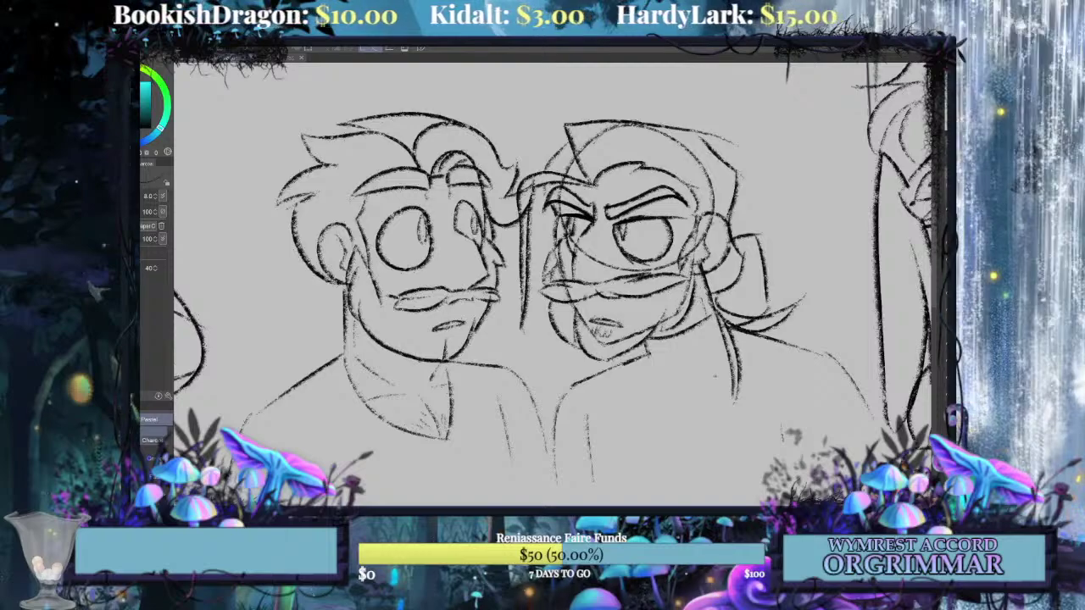
{"action": "key", "text": "ctrl+z"}
{"action": "key", "text": "ctrl+y"}
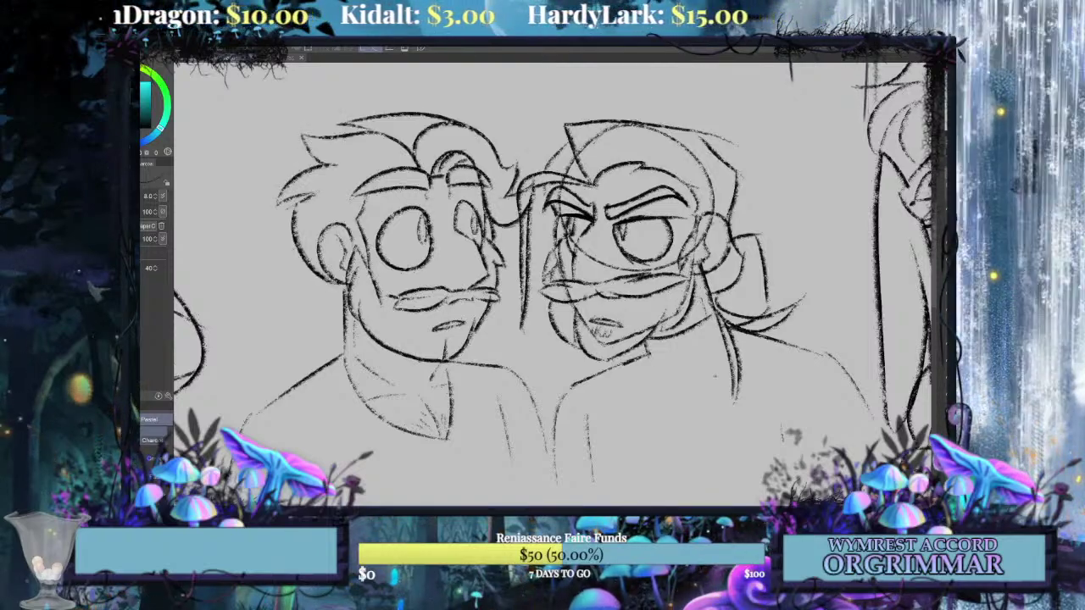
{"action": "key", "text": "ctrl+z"}
{"action": "key", "text": "ctrl+y"}
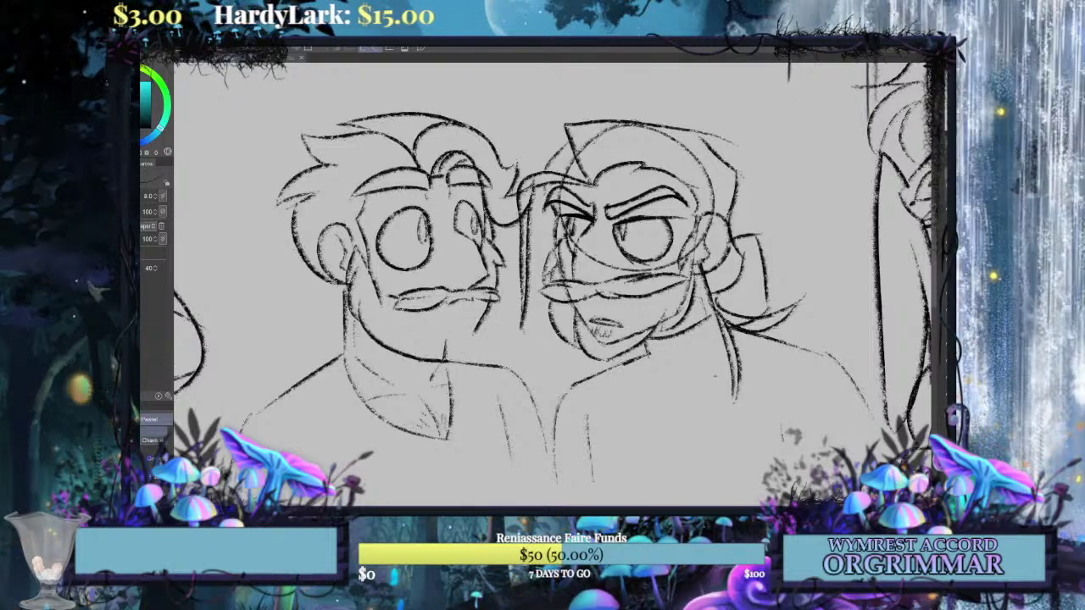
Redraw the original man's chin line and give him a short, flat mouth below the moustache.
{"action": "left_click_drag", "start_coordinate": [476, 319], "coordinate": [449, 360]}
{"action": "left_click_drag", "start_coordinate": [432, 327], "coordinate": [467, 326]}
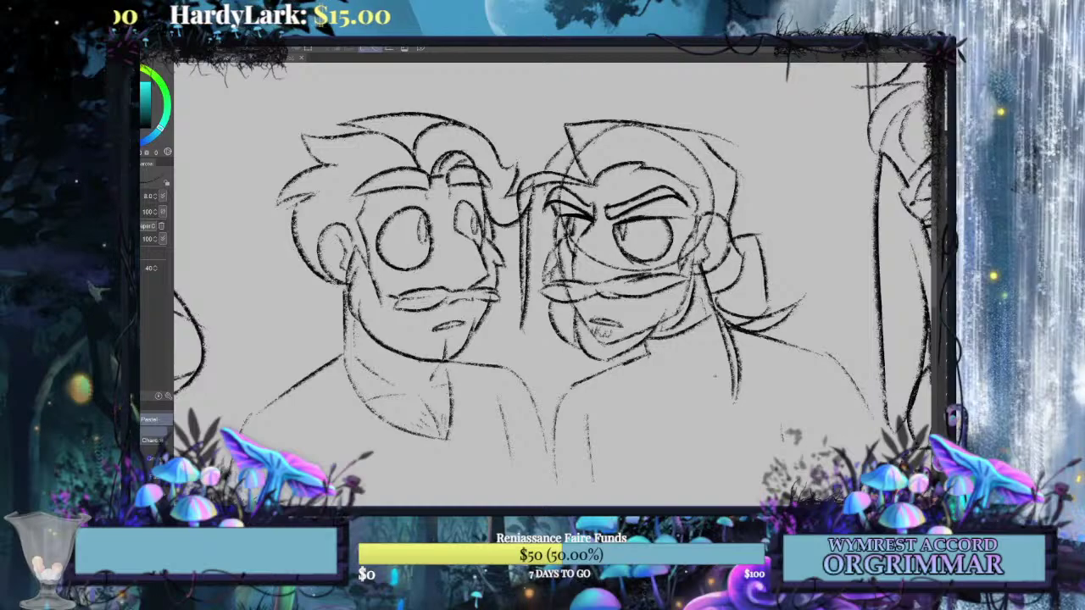
{"action": "key", "text": "ctrl+z"}
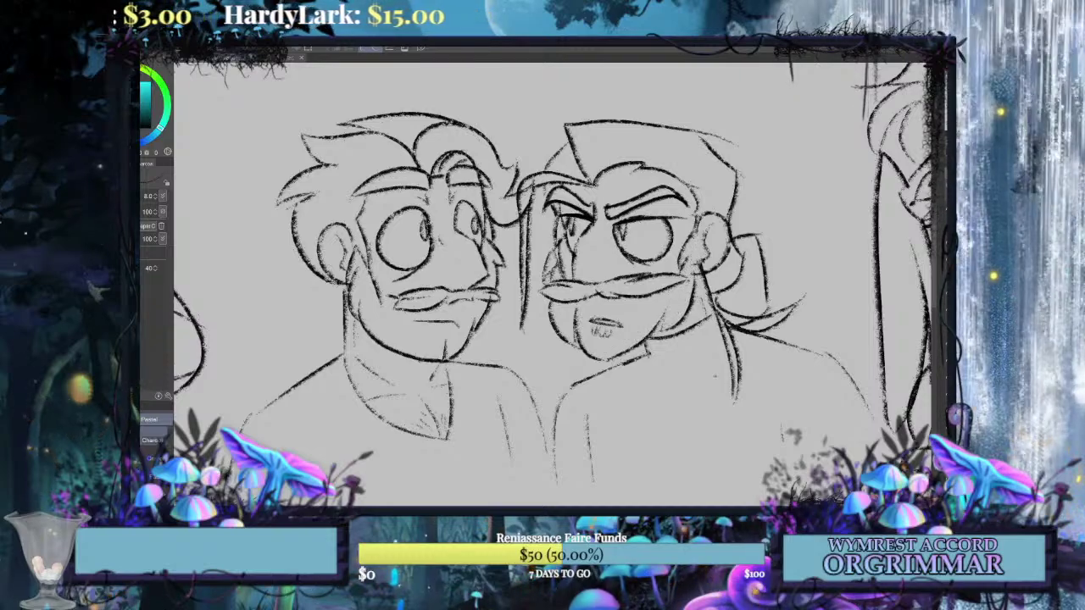
Undo and redo the latest strokes around the frowning man's mouth and beard to compare the versions.
{"action": "key", "text": "ctrl+z"}
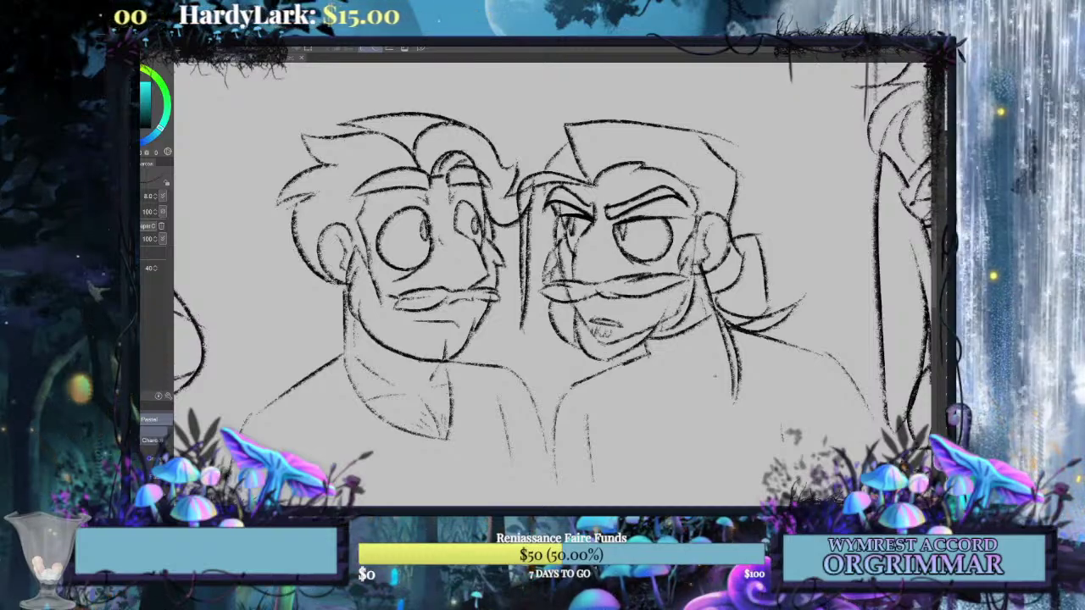
{"action": "key", "text": "ctrl+z"}
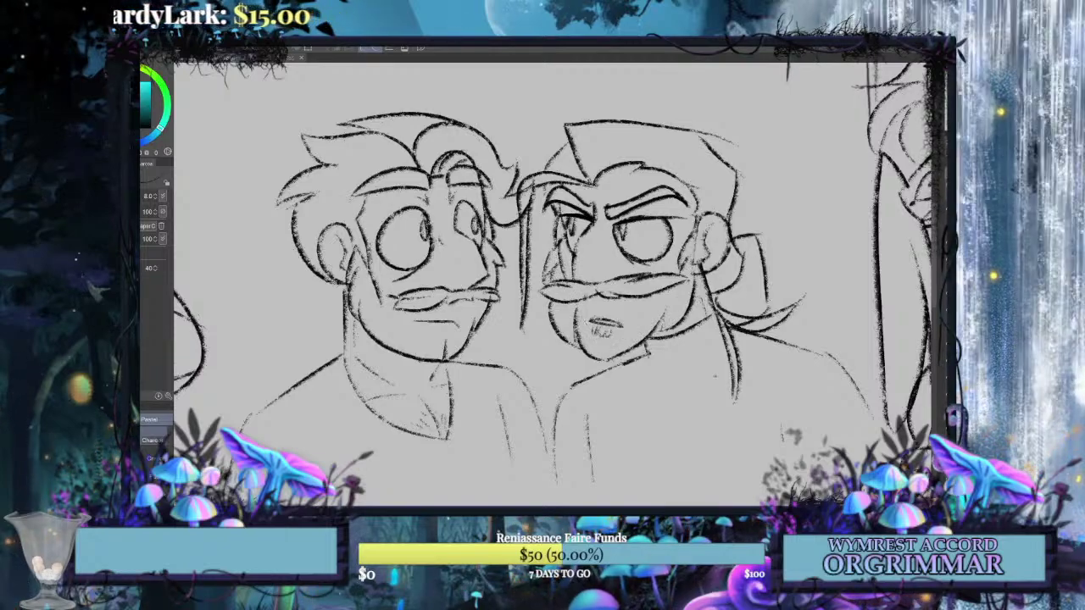
{"action": "key", "text": "ctrl+z"}
{"action": "key", "text": "ctrl+y"}
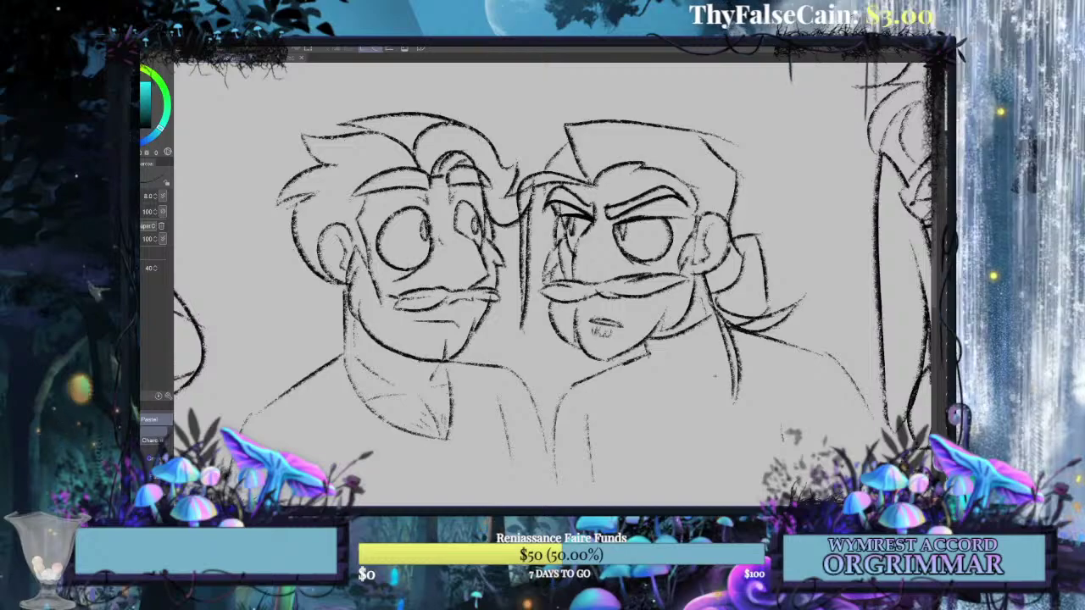
{"action": "left_click", "coordinate": [939, 310]}
{"action": "left_click", "coordinate": [939, 310]}
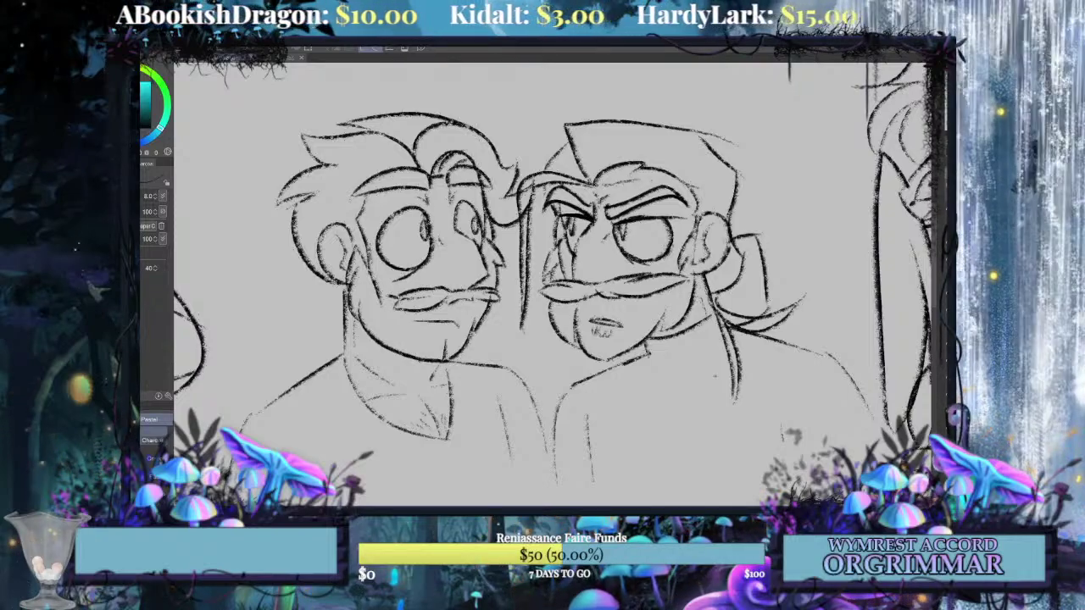
Move the sketch of the two men slightly higher on the canvas, beneath the stream title and between the neighbouring characters.
{"action": "key", "text": "ctrl+plus"}
{"action": "key", "text": "ctrl+plus"}
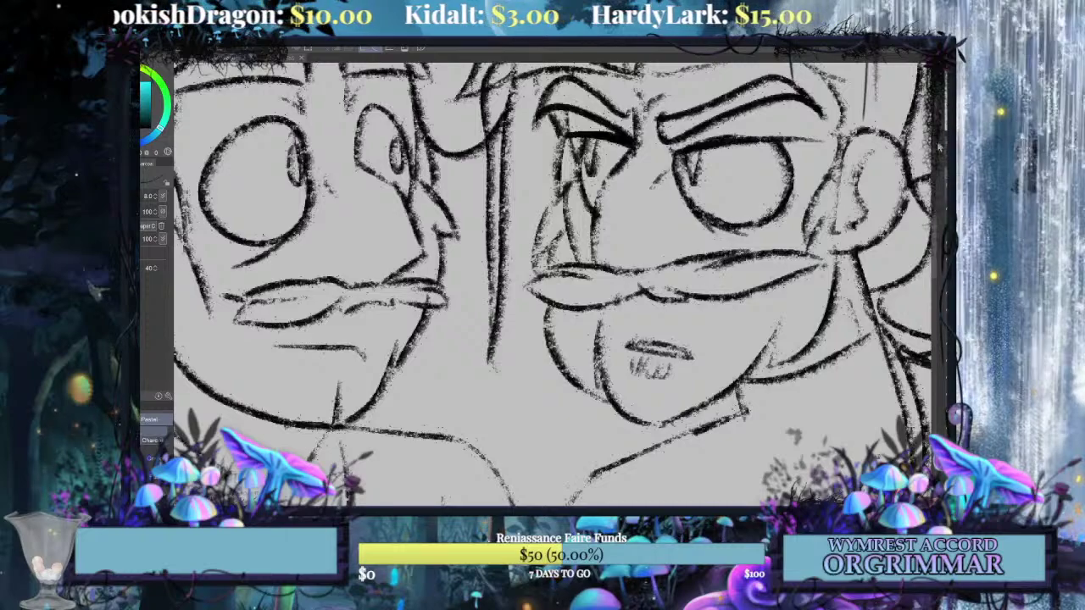
{"action": "key", "text": "ctrl+minus"}
{"action": "key", "text": "ctrl+minus"}
{"action": "key", "text": "ctrl+minus"}
{"action": "key", "text": "ctrl+minus"}
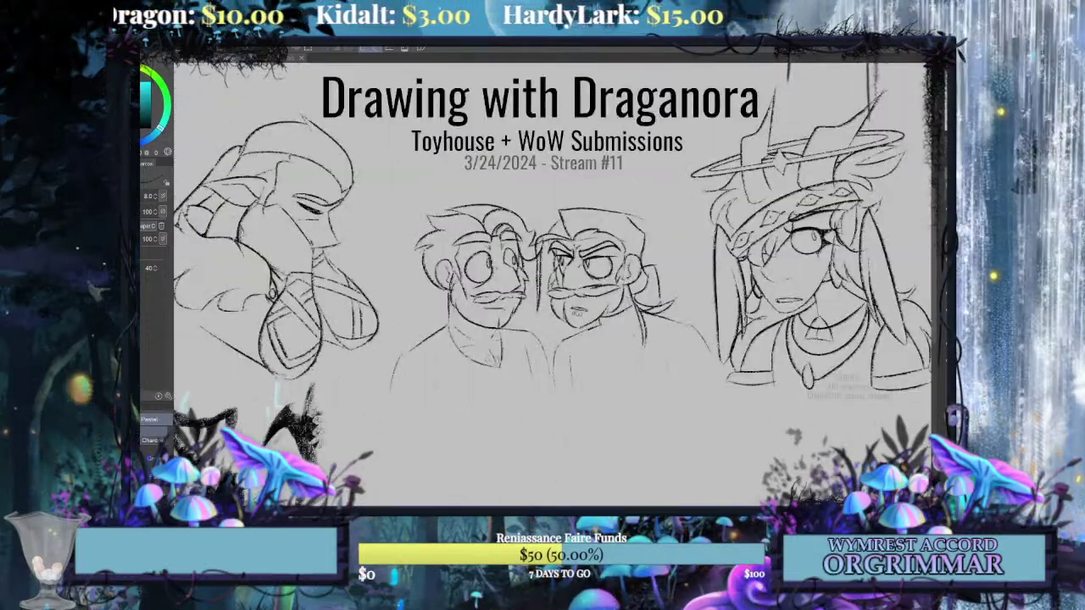
{"action": "key", "text": "ctrl+t"}
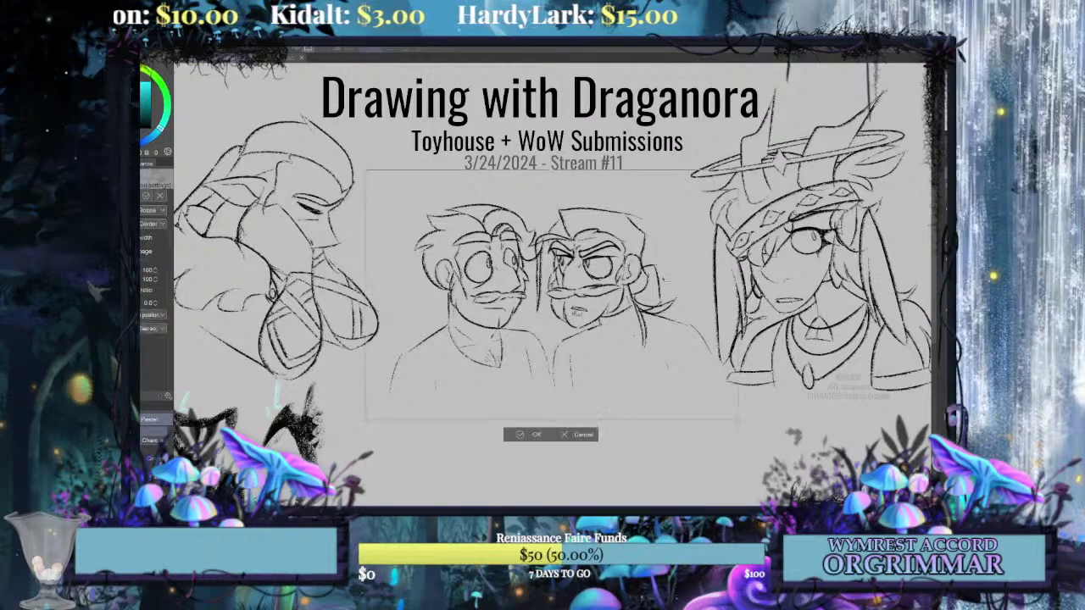
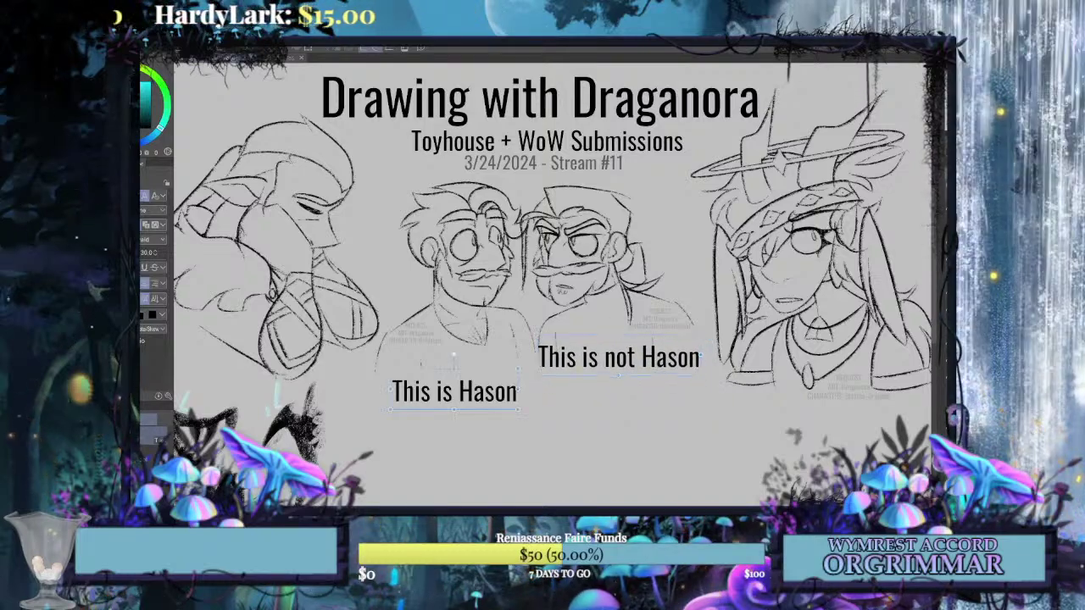
Move the "This is Hason" caption up over the original man's lower chest and scale it down.
{"action": "key", "text": "ctrl+t"}
{"action": "left_click_drag", "start_coordinate": [454, 391], "coordinate": [459, 358]}
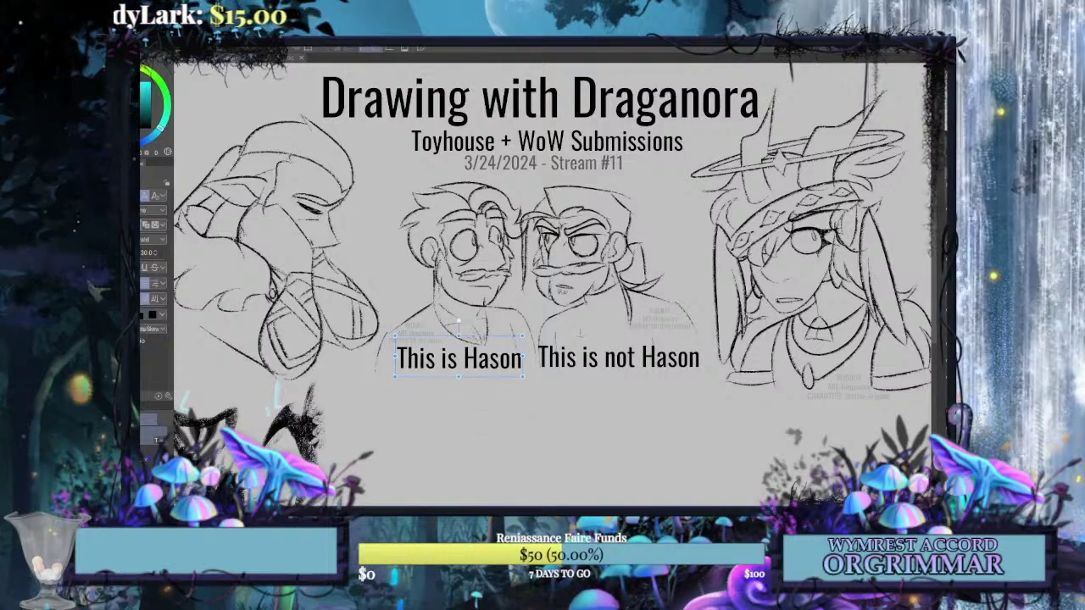
{"action": "left_click_drag", "start_coordinate": [522, 336], "coordinate": [478, 360]}
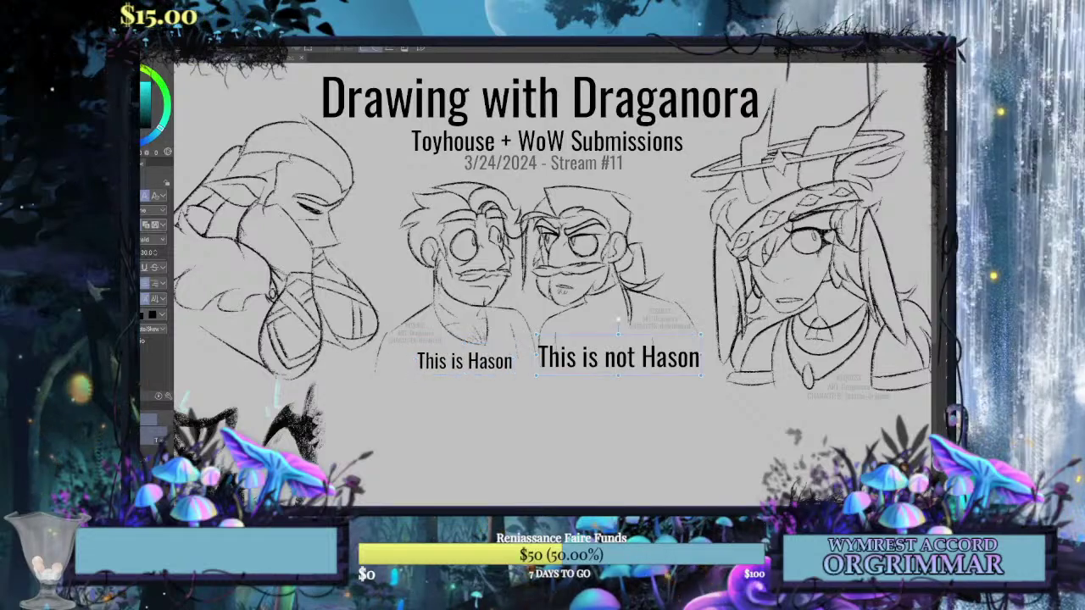
Replace the frowning man's oversized caption with a copy of the smaller caption, edited to read "This is not Hason".
{"action": "key", "text": "Delete"}
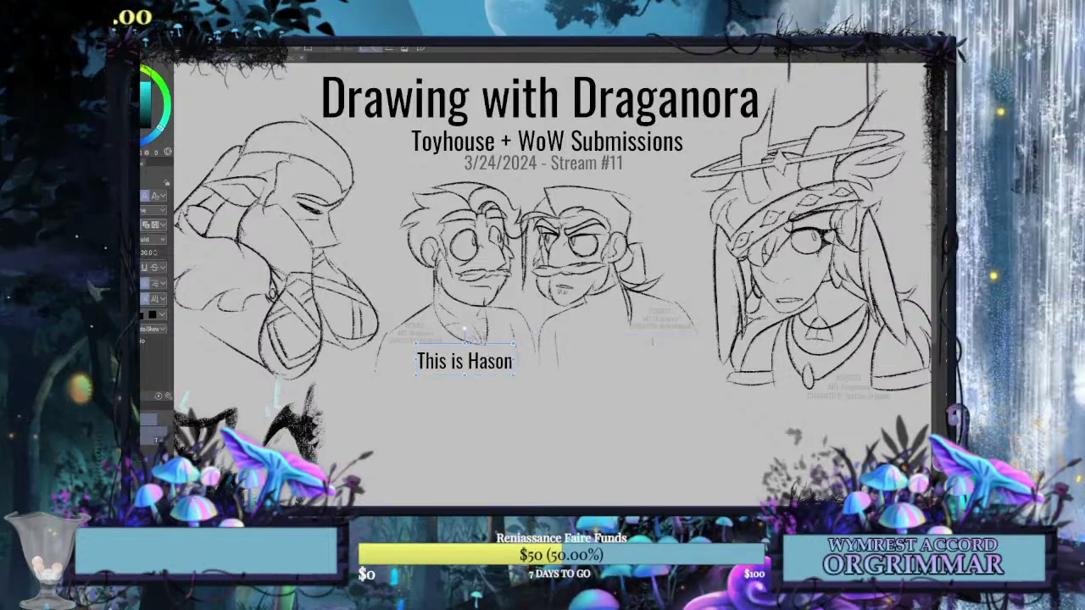
{"action": "key", "text": "ctrl+c"}
{"action": "key", "text": "ctrl+v"}
{"action": "left_click_drag", "start_coordinate": [464, 361], "coordinate": [613, 361]}
{"action": "left_click", "coordinate": [615, 361]}
{"action": "type", "text": "not"}
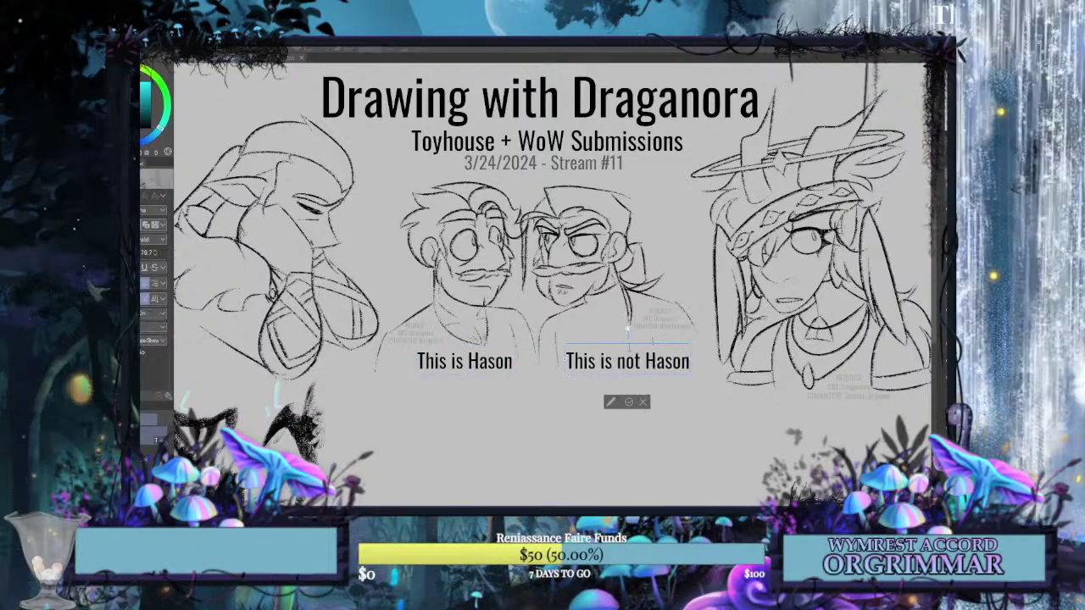
{"action": "left_click", "coordinate": [628, 403]}
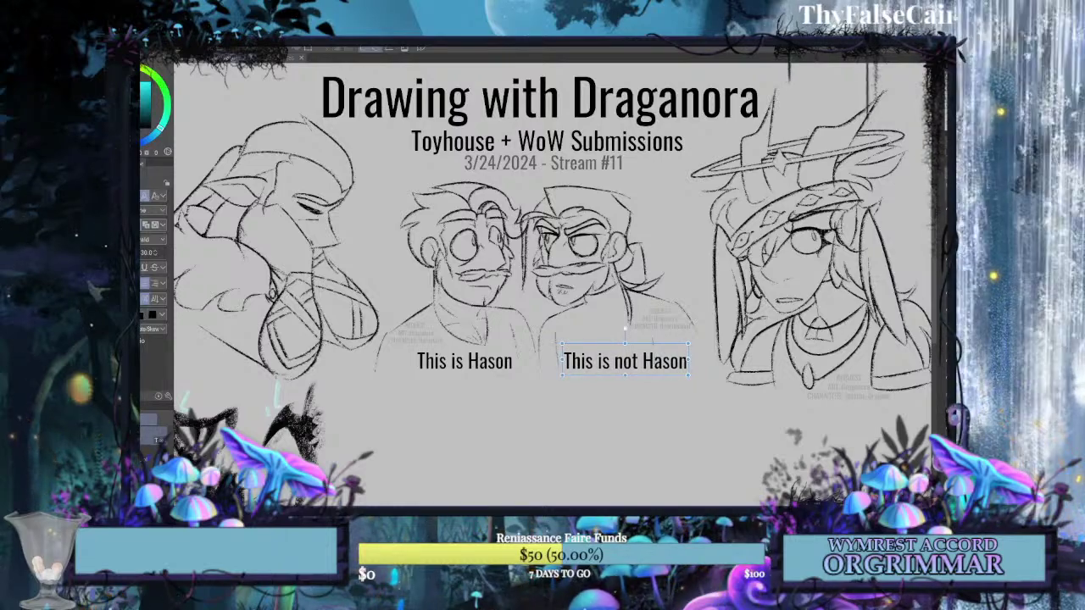
{"action": "key", "text": "Escape"}
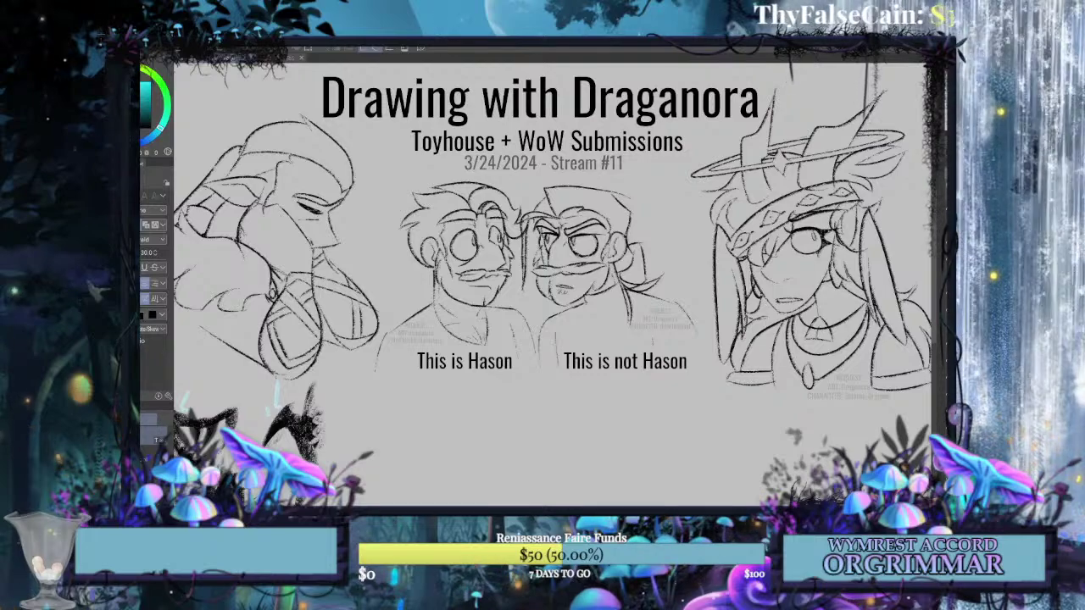
Sketch a large round glasses lens around the frowning man's near eye, with a short temple arm reaching his ear.
{"action": "key", "text": "p"}
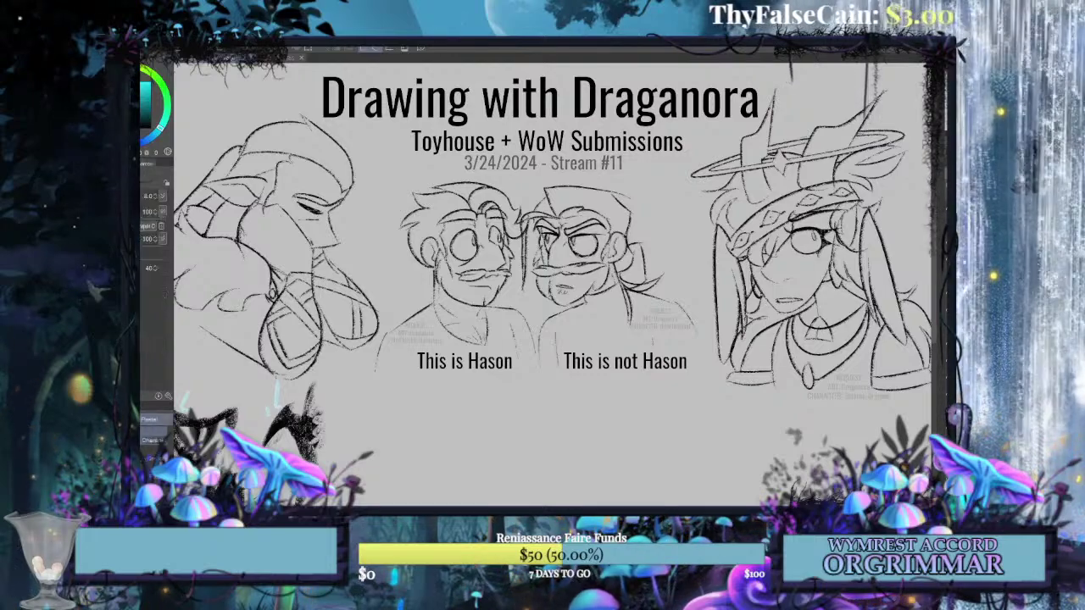
{"action": "key", "text": "ctrl+plus"}
{"action": "key", "text": "ctrl+plus"}
{"action": "key", "text": "ctrl+plus"}
{"action": "key", "text": "ctrl+plus"}
{"action": "left_click_drag", "start_coordinate": [597, 191], "coordinate": [550, 320]}
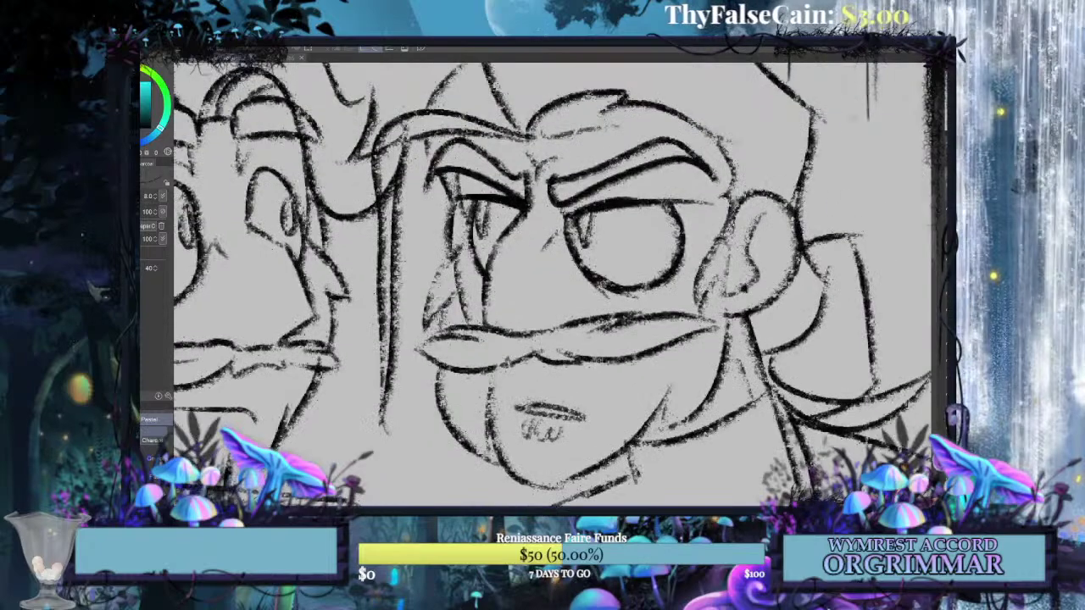
{"action": "mouse_move", "coordinate": [603, 153]}
{"action": "left_mouse_down"}
{"action": "mouse_move", "coordinate": [571, 166]}
{"action": "mouse_move", "coordinate": [691, 241]}
{"action": "left_mouse_up"}
{"action": "key", "text": "ctrl+z"}
{"action": "mouse_move", "coordinate": [639, 140]}
{"action": "left_mouse_down"}
{"action": "mouse_move", "coordinate": [585, 153]}
{"action": "mouse_move", "coordinate": [691, 233]}
{"action": "mouse_move", "coordinate": [600, 144]}
{"action": "mouse_move", "coordinate": [695, 259]}
{"action": "mouse_move", "coordinate": [600, 146]}
{"action": "mouse_move", "coordinate": [543, 258]}
{"action": "mouse_move", "coordinate": [700, 173]}
{"action": "mouse_move", "coordinate": [571, 166]}
{"action": "mouse_move", "coordinate": [705, 231]}
{"action": "mouse_move", "coordinate": [556, 174]}
{"action": "left_mouse_up"}
{"action": "key", "text": "ctrl+z"}
{"action": "key", "text": "ctrl+z"}
{"action": "key", "text": "ctrl+z"}
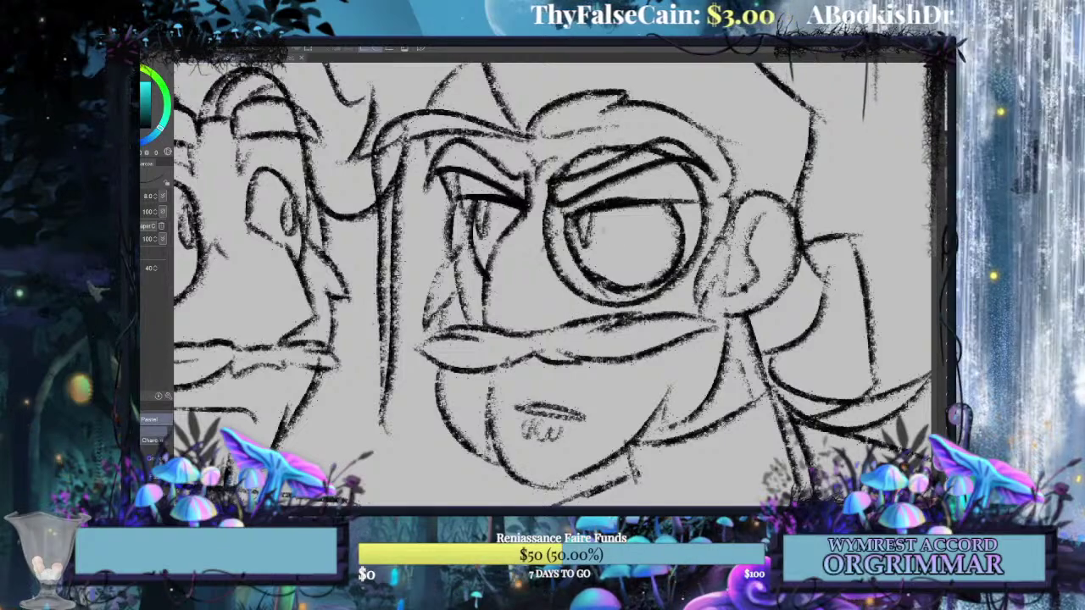
{"action": "left_click_drag", "start_coordinate": [707, 210], "coordinate": [737, 204]}
{"action": "key", "text": "ctrl+z"}
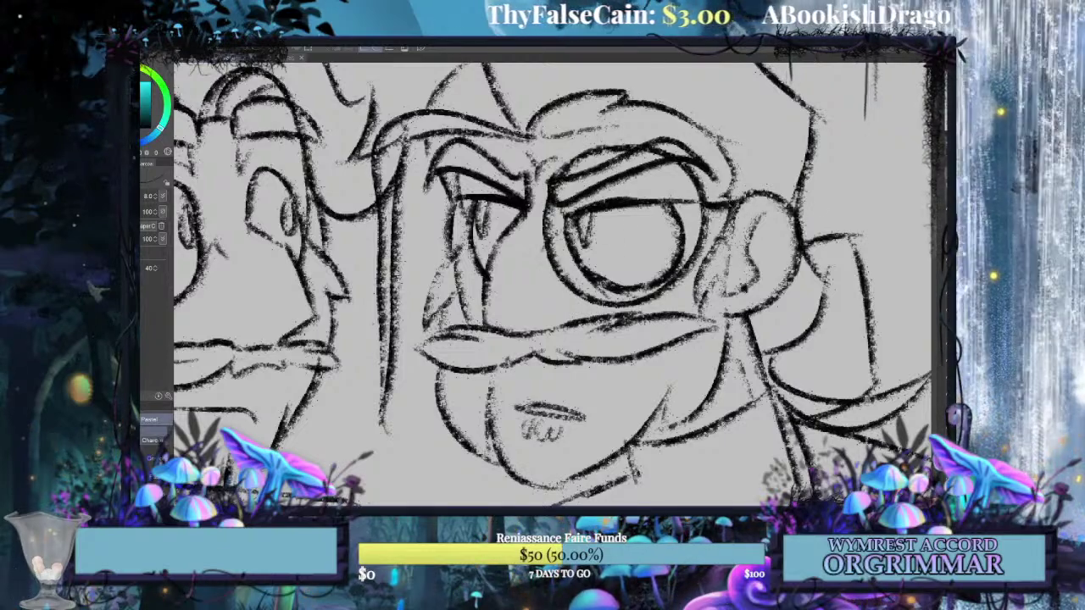
Add the bridge over the frowning man's nose and the narrow far lens of his glasses.
{"action": "mouse_move", "coordinate": [544, 210]}
{"action": "left_mouse_down"}
{"action": "mouse_move", "coordinate": [441, 174]}
{"action": "mouse_move", "coordinate": [482, 300]}
{"action": "left_mouse_up"}
{"action": "key", "text": "ctrl+z"}
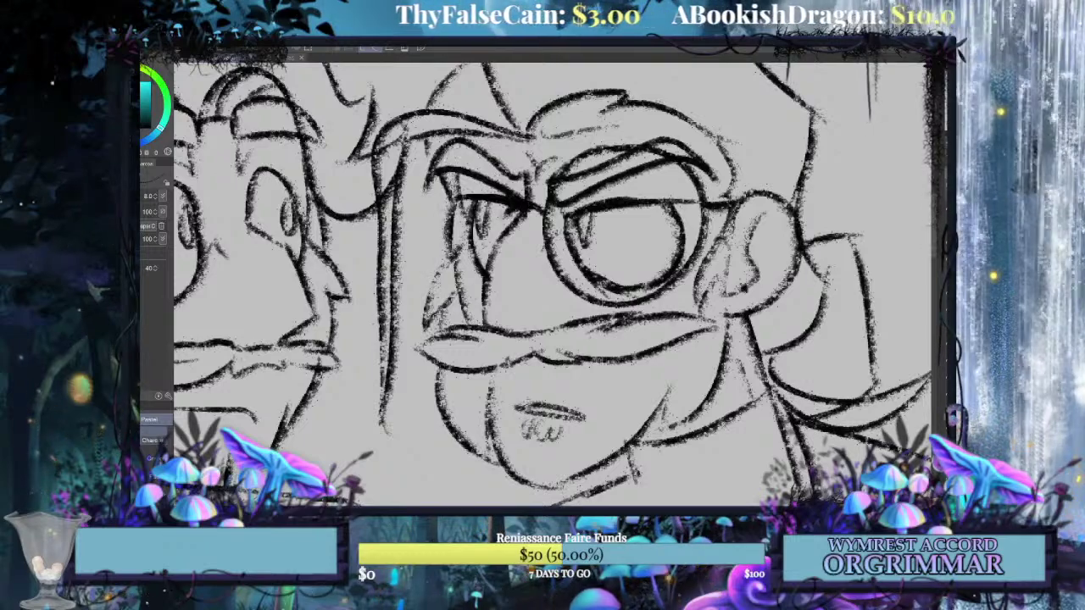
{"action": "mouse_move", "coordinate": [507, 183]}
{"action": "left_mouse_down"}
{"action": "mouse_move", "coordinate": [428, 198]}
{"action": "mouse_move", "coordinate": [488, 303]}
{"action": "left_mouse_up"}
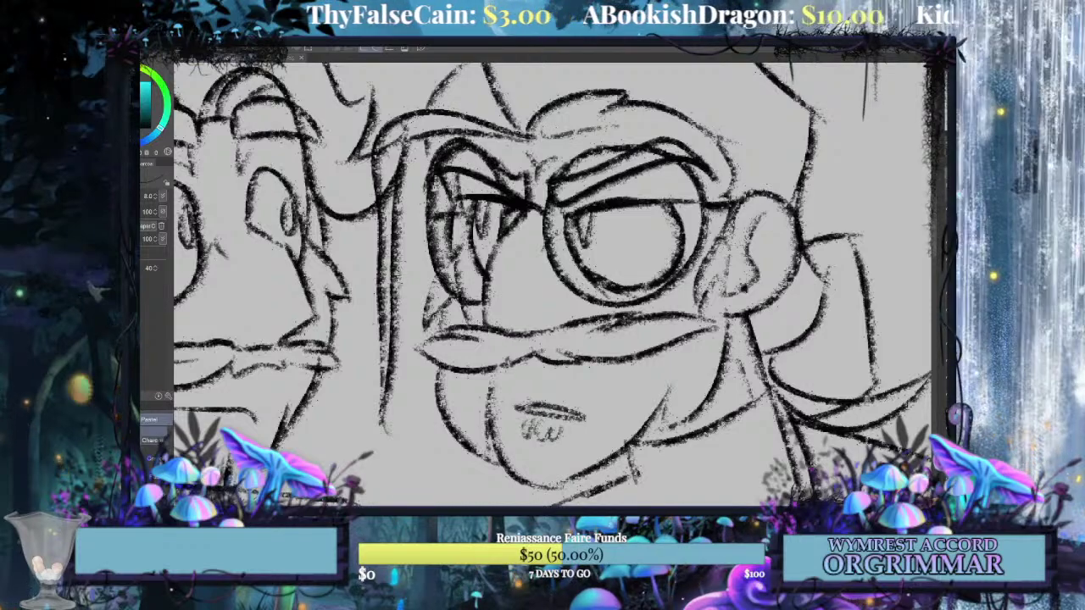
Shift the frowning man's sketch slightly away from the original man to widen the gap between them.
{"action": "key", "text": "ctrl+minus"}
{"action": "key", "text": "ctrl+minus"}
{"action": "key", "text": "ctrl+minus"}
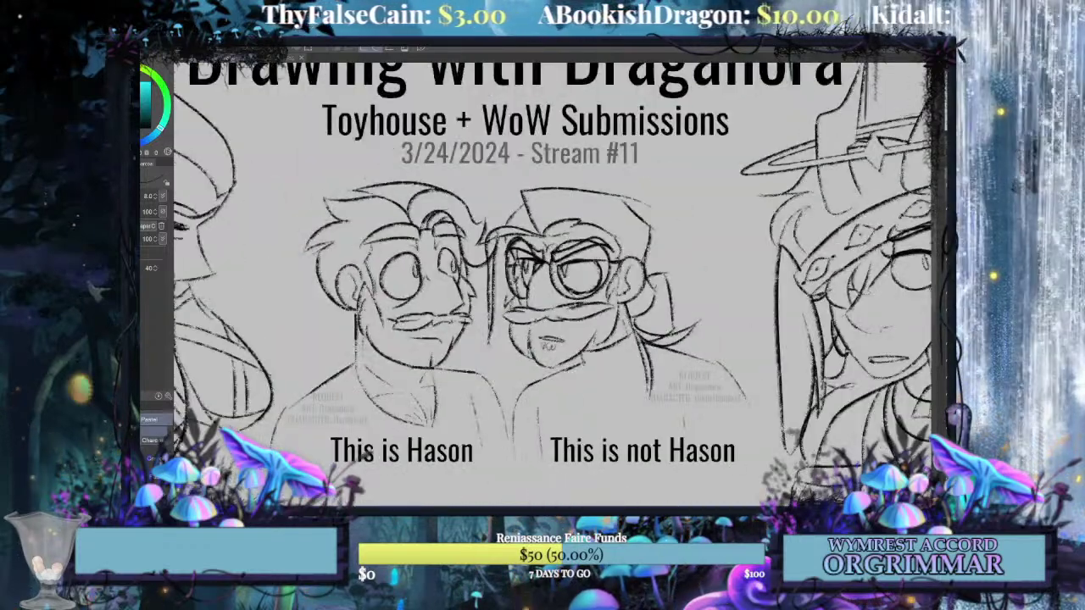
{"action": "mouse_move", "coordinate": [543, 288]}
{"action": "left_mouse_down"}
{"action": "mouse_move", "coordinate": [563, 260]}
{"action": "mouse_move", "coordinate": [550, 265]}
{"action": "left_mouse_up"}
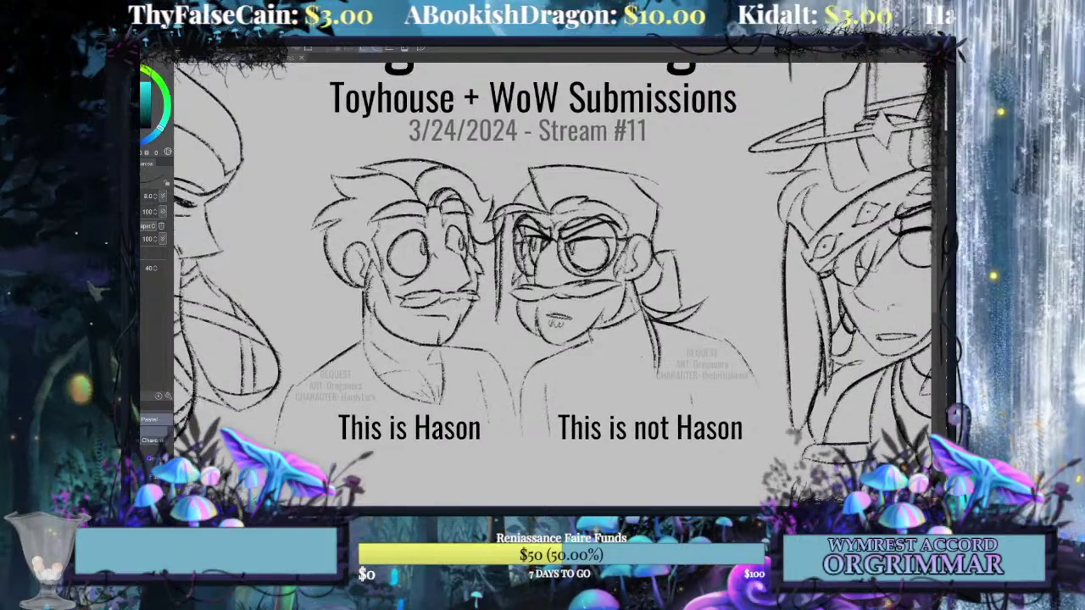
{"action": "key", "text": "ctrl+0"}
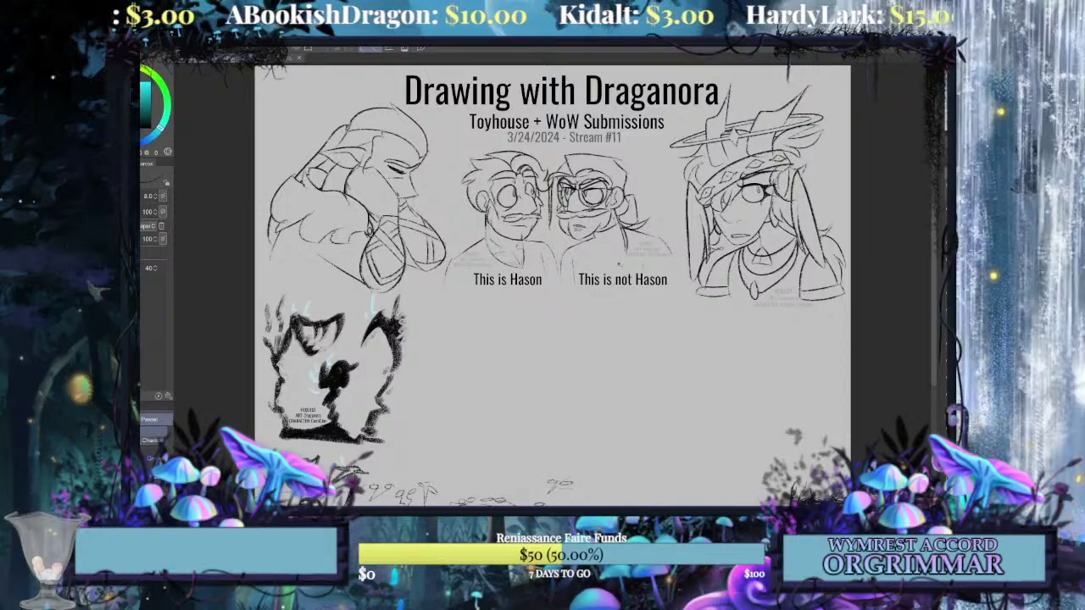
{"action": "key", "text": "ctrl+t"}
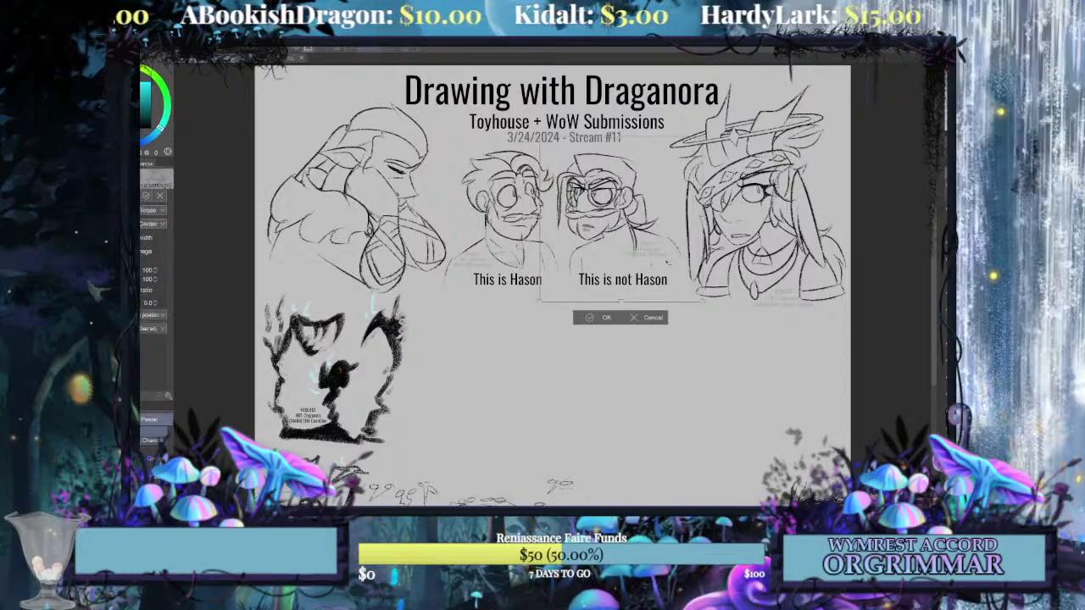
{"action": "left_click", "coordinate": [607, 318]}
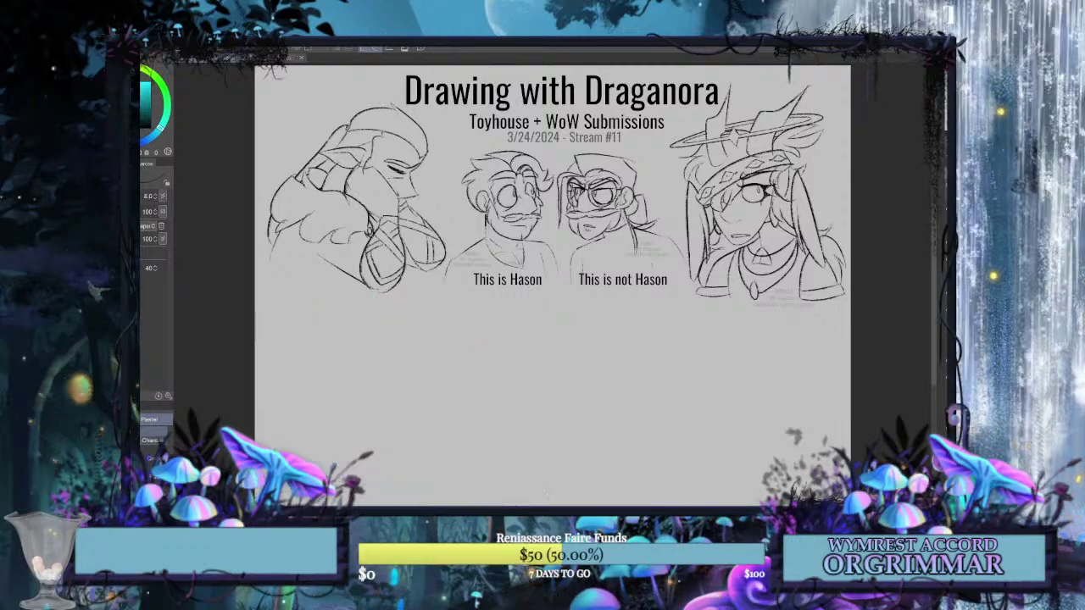
Try to move the row of rough doodles at the canvas's lower edge up beside the dark silhouette drawing.
{"action": "left_click_drag", "start_coordinate": [552, 356], "coordinate": [583, 236]}
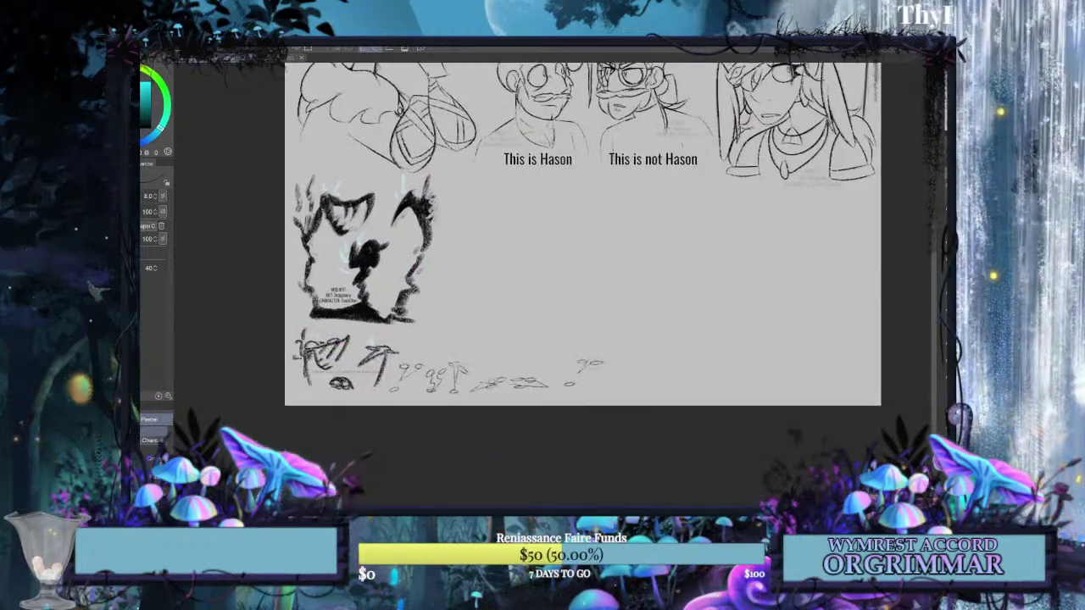
{"action": "key", "text": "m"}
{"action": "mouse_move", "coordinate": [303, 320]}
{"action": "left_mouse_down"}
{"action": "mouse_move", "coordinate": [593, 332]}
{"action": "mouse_move", "coordinate": [385, 398]}
{"action": "left_mouse_up"}
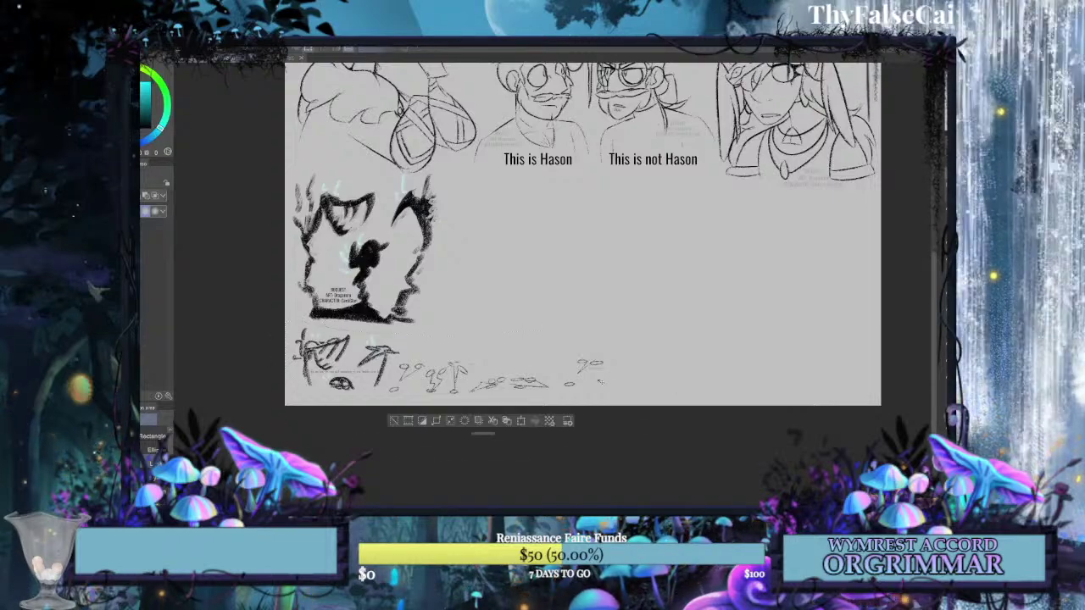
{"action": "key", "text": "ctrl+t"}
{"action": "mouse_move", "coordinate": [577, 383]}
{"action": "left_mouse_down"}
{"action": "mouse_move", "coordinate": [638, 367]}
{"action": "mouse_move", "coordinate": [758, 281]}
{"action": "mouse_move", "coordinate": [728, 226]}
{"action": "left_mouse_up"}
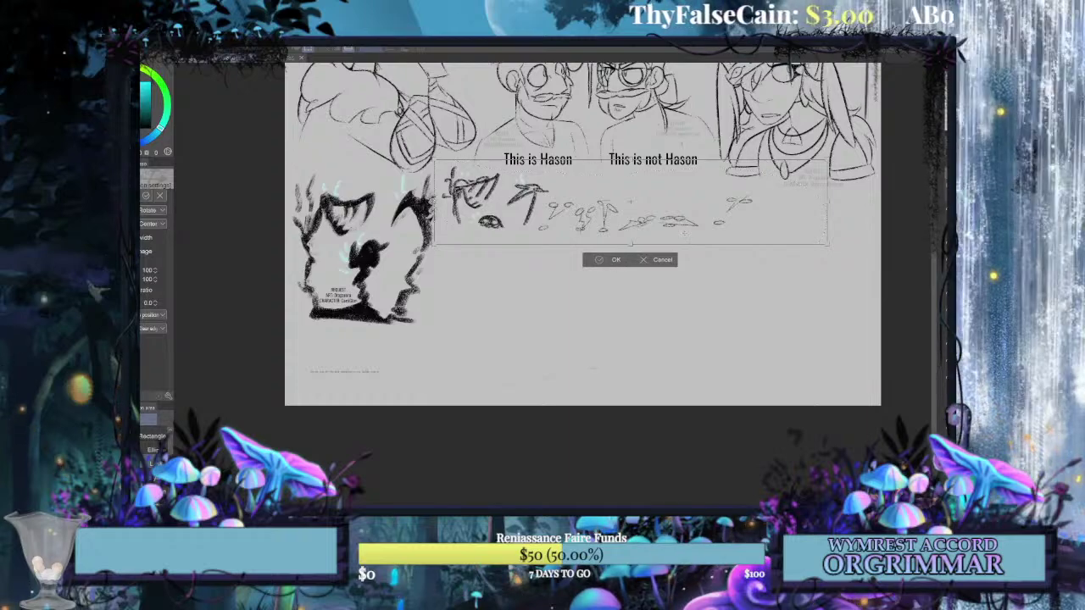
{"action": "key", "text": "Return"}
{"action": "key", "text": "ctrl+z"}
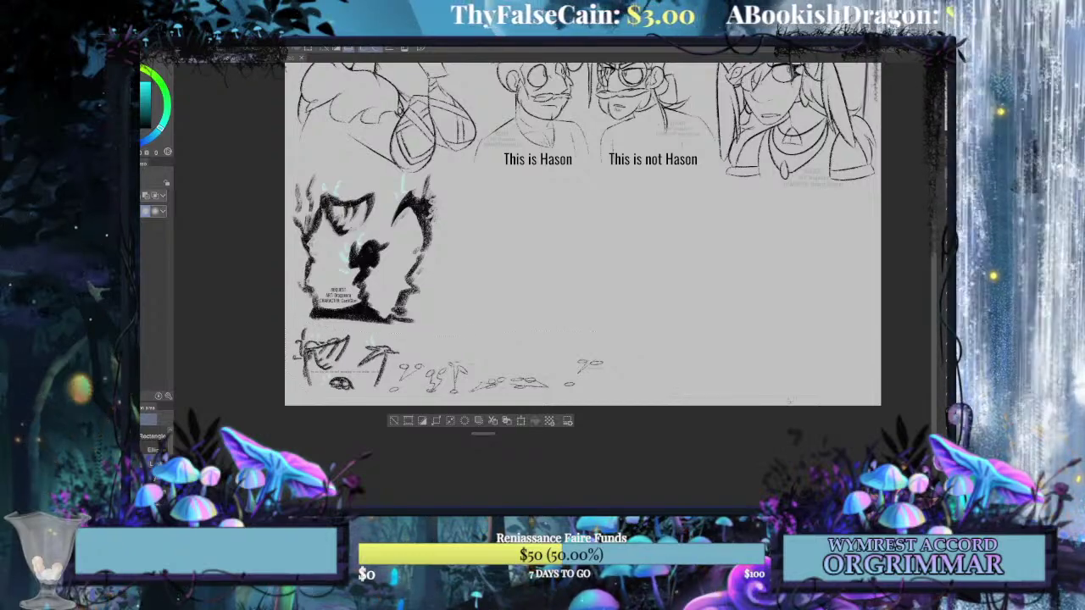
{"action": "key", "text": "ctrl+t"}
{"action": "left_click", "coordinate": [512, 422]}
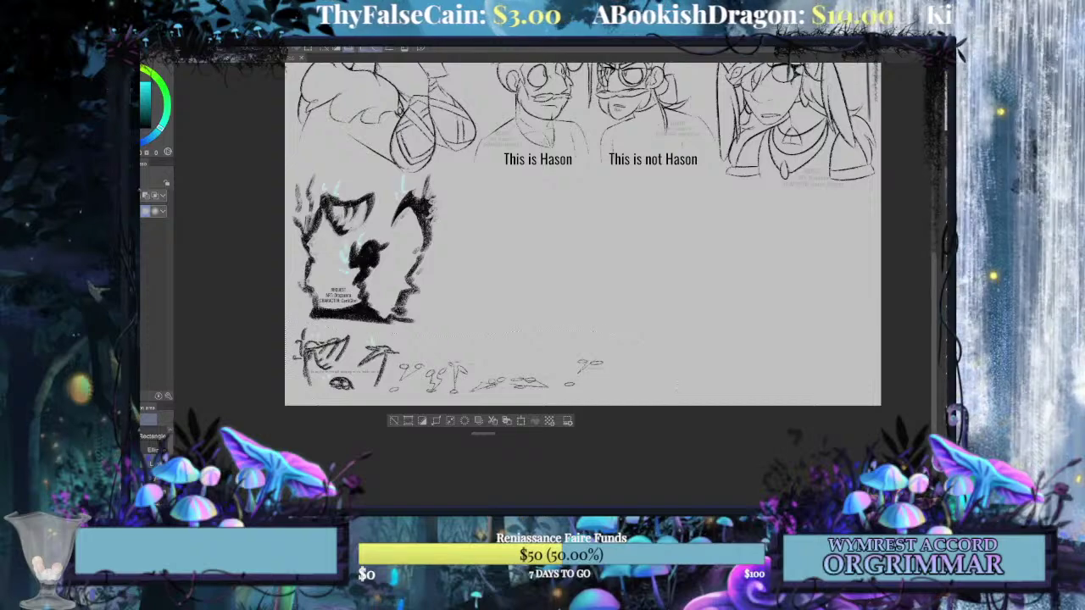
Try moving the rough doodles beside the dark silhouette again, undo the move and clear the selection.
{"action": "key", "text": "ctrl+t"}
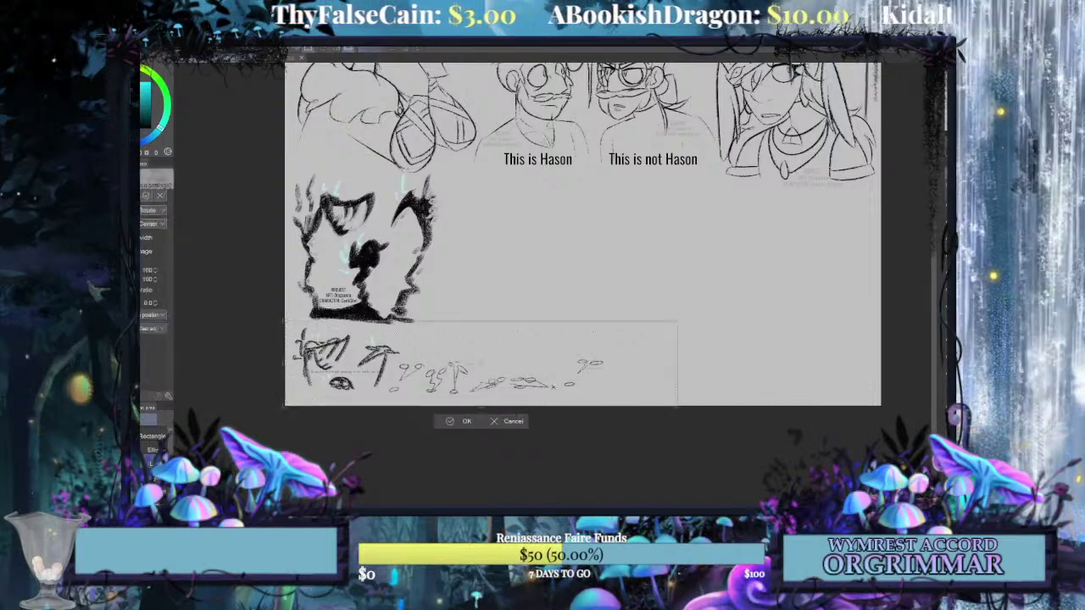
{"action": "mouse_move", "coordinate": [576, 387]}
{"action": "left_mouse_down"}
{"action": "mouse_move", "coordinate": [721, 266]}
{"action": "mouse_move", "coordinate": [725, 226]}
{"action": "mouse_move", "coordinate": [712, 237]}
{"action": "left_mouse_up"}
{"action": "key", "text": "Return"}
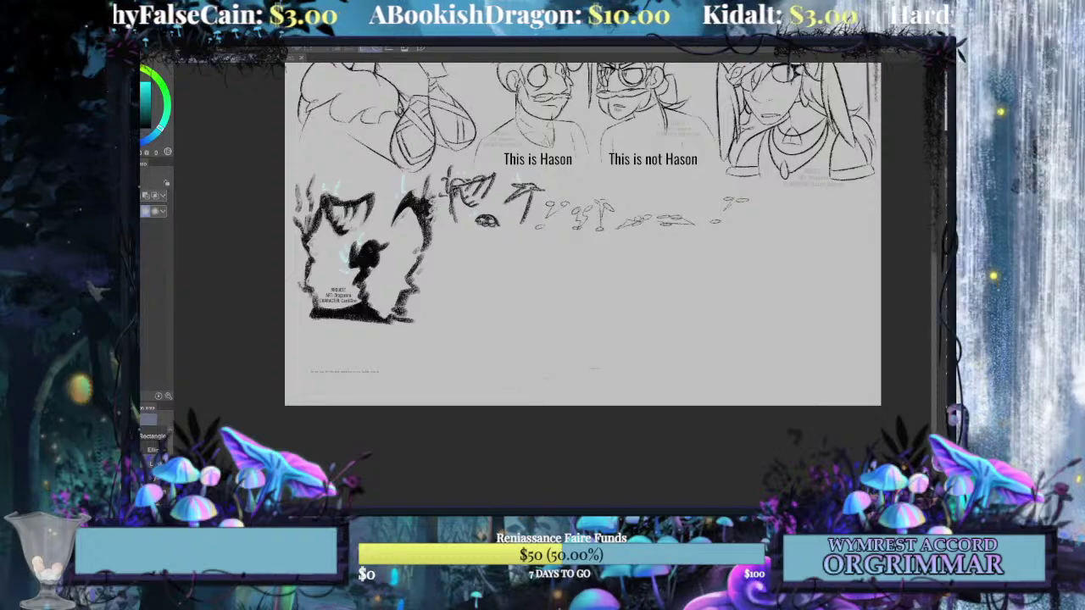
{"action": "key", "text": "ctrl+t"}
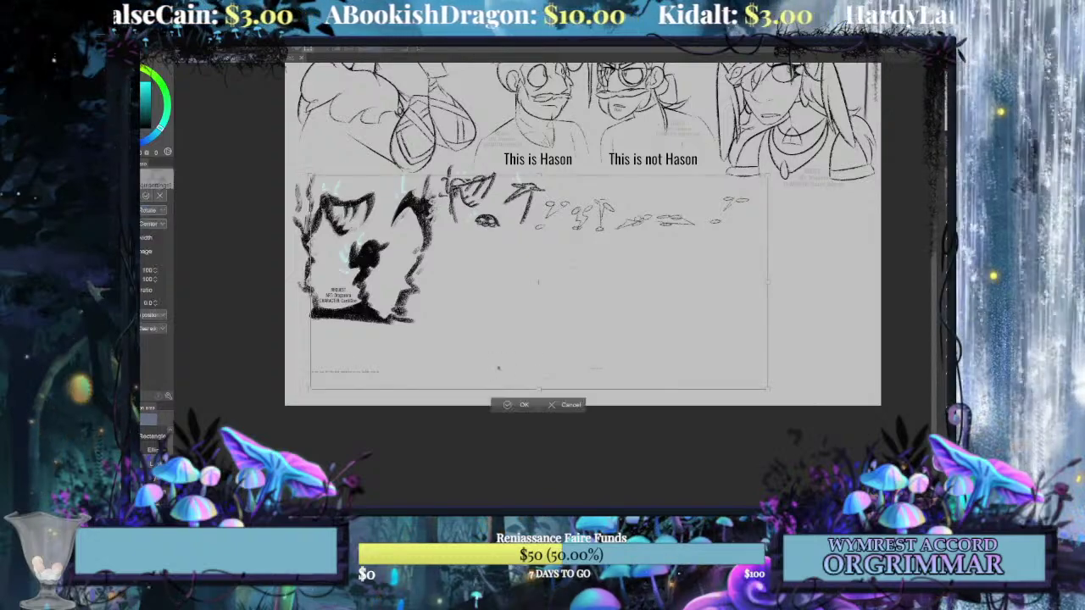
{"action": "left_click_drag", "start_coordinate": [498, 368], "coordinate": [549, 344]}
{"action": "left_click", "coordinate": [570, 383]}
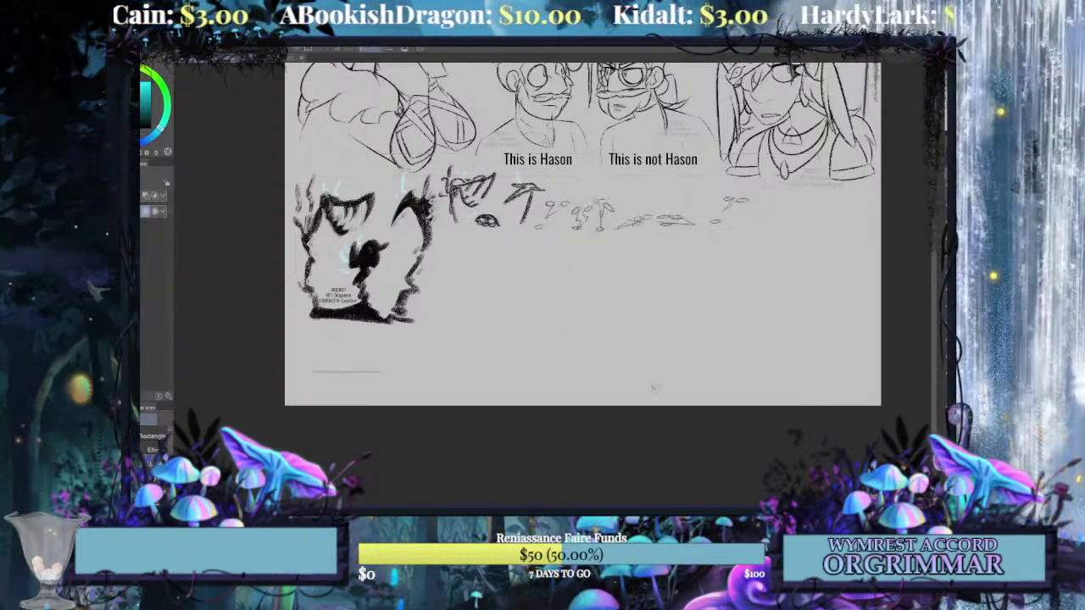
{"action": "key", "text": "ctrl+z"}
{"action": "key", "text": "ctrl+z"}
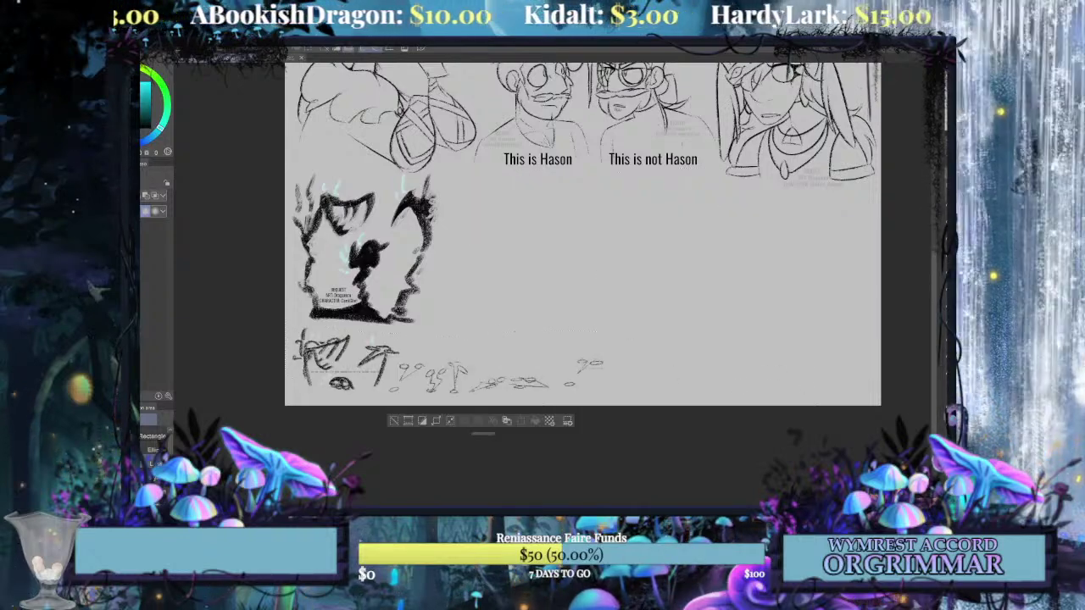
{"action": "key", "text": "ctrl+d"}
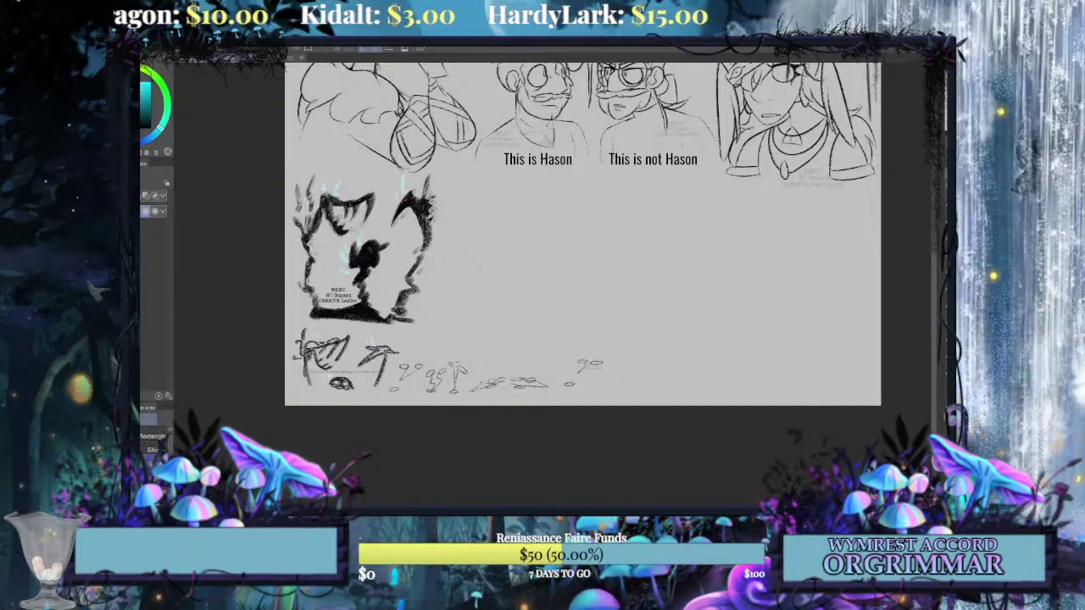
{"action": "key", "text": "ctrl+t"}
{"action": "left_click_drag", "start_coordinate": [526, 394], "coordinate": [580, 369]}
{"action": "left_click", "coordinate": [543, 404]}
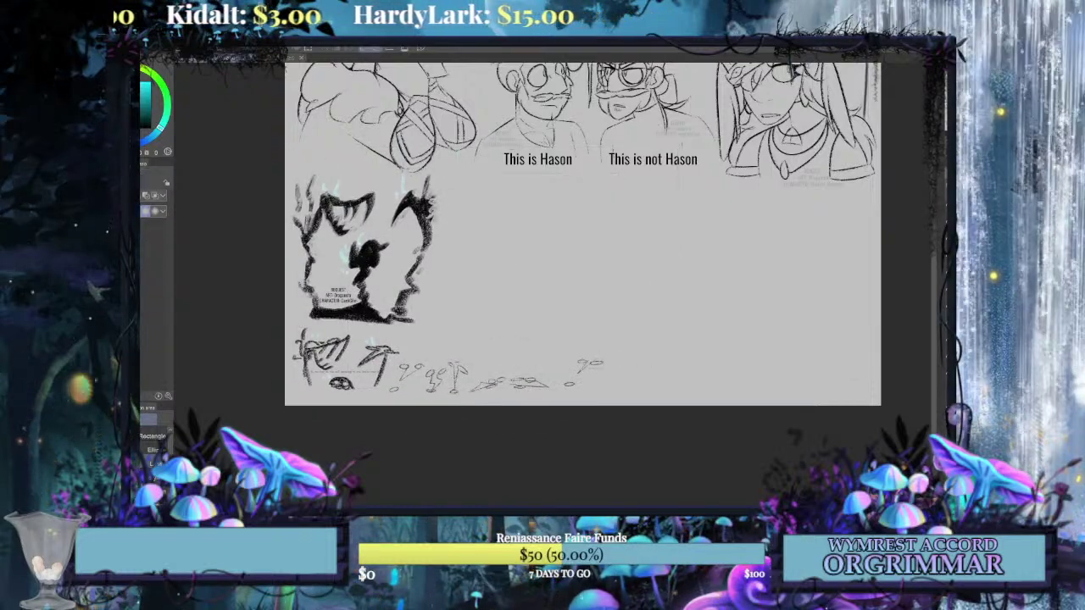
Delete the dark silhouette drawing above the rough doodles, leaving its small credit text in place.
{"action": "key", "text": "Delete"}
{"action": "key", "text": "ctrl+z"}
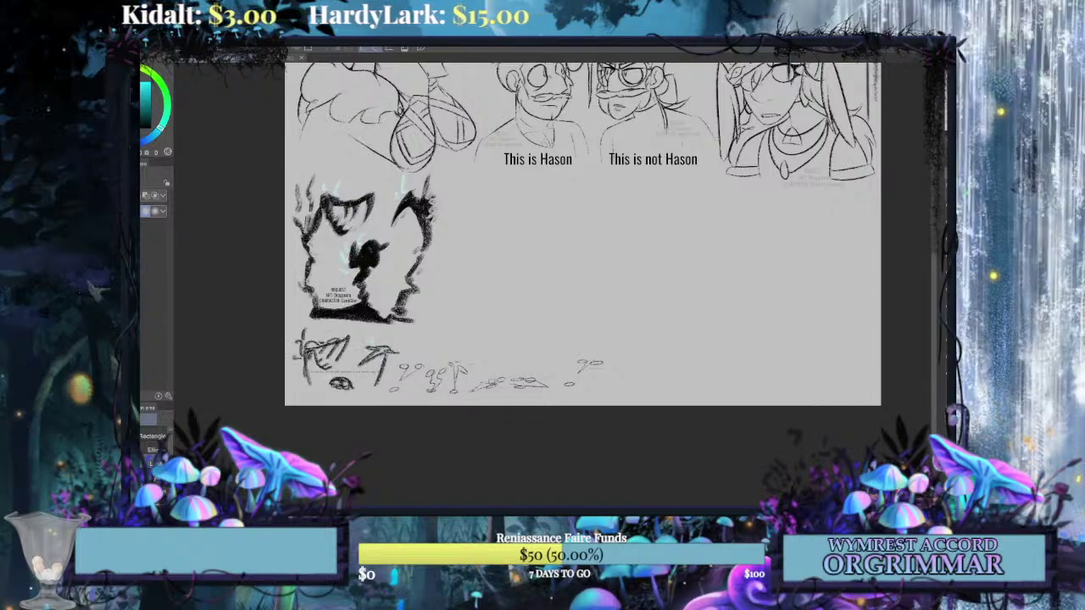
{"action": "key", "text": "Delete"}
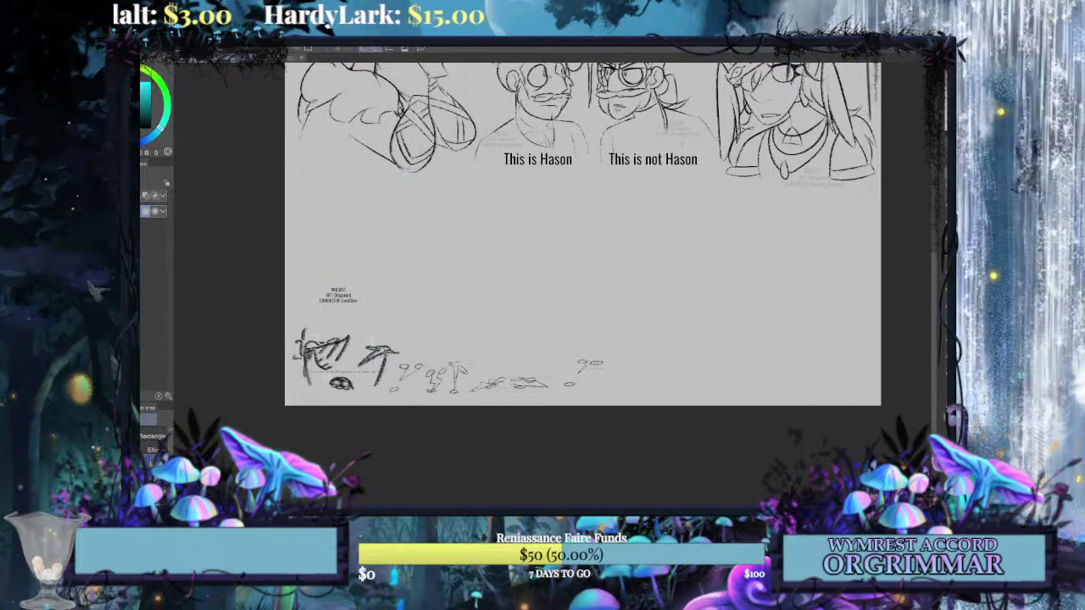
Restore the deleted dark silhouette drawing and move the row of rough doodles up beside it, under the captioned portraits.
{"action": "key", "text": "ctrl+z"}
{"action": "key", "text": "ctrl+t"}
{"action": "mouse_move", "coordinate": [526, 376]}
{"action": "left_mouse_down"}
{"action": "mouse_move", "coordinate": [581, 341]}
{"action": "mouse_move", "coordinate": [677, 217]}
{"action": "left_mouse_up"}
{"action": "left_click", "coordinate": [591, 266]}
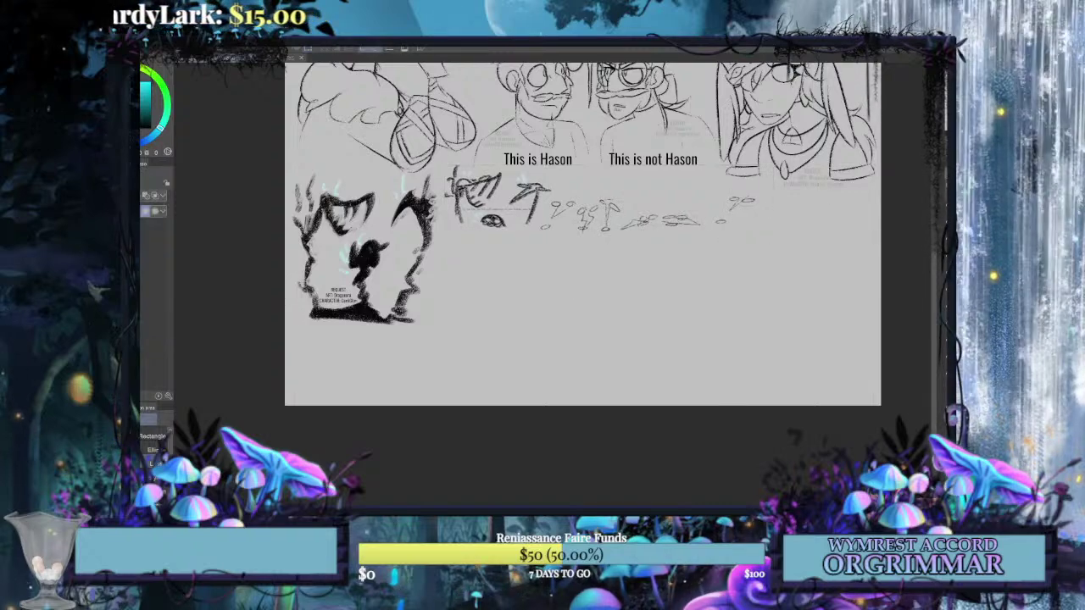
{"action": "left_click_drag", "start_coordinate": [590, 267], "coordinate": [560, 386]}
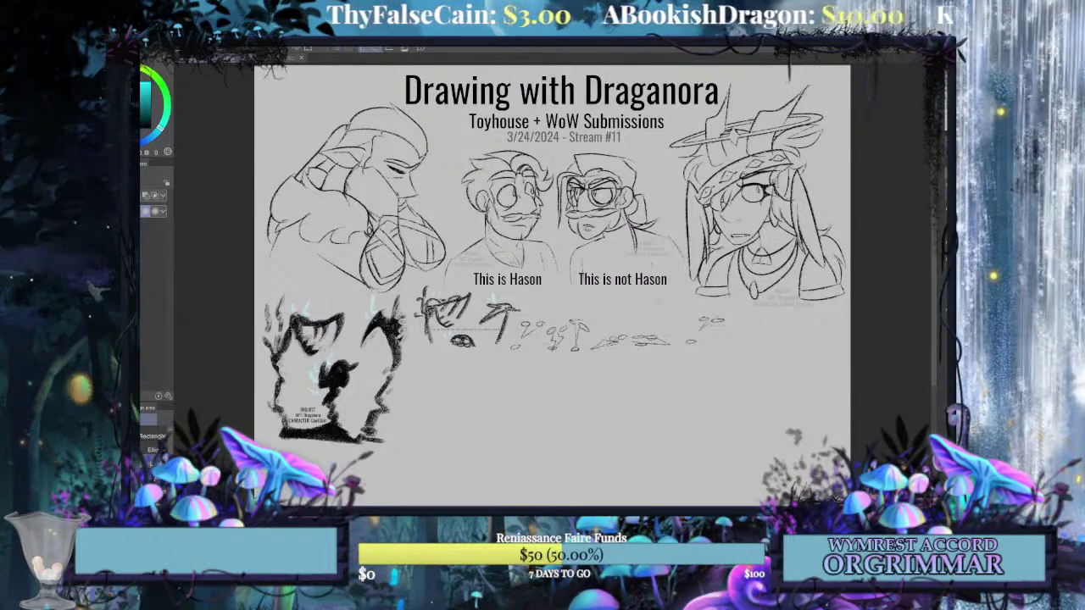
Examine the row of rough doodles and the captioned portraits above it up close.
{"action": "key", "text": "ctrl+plus"}
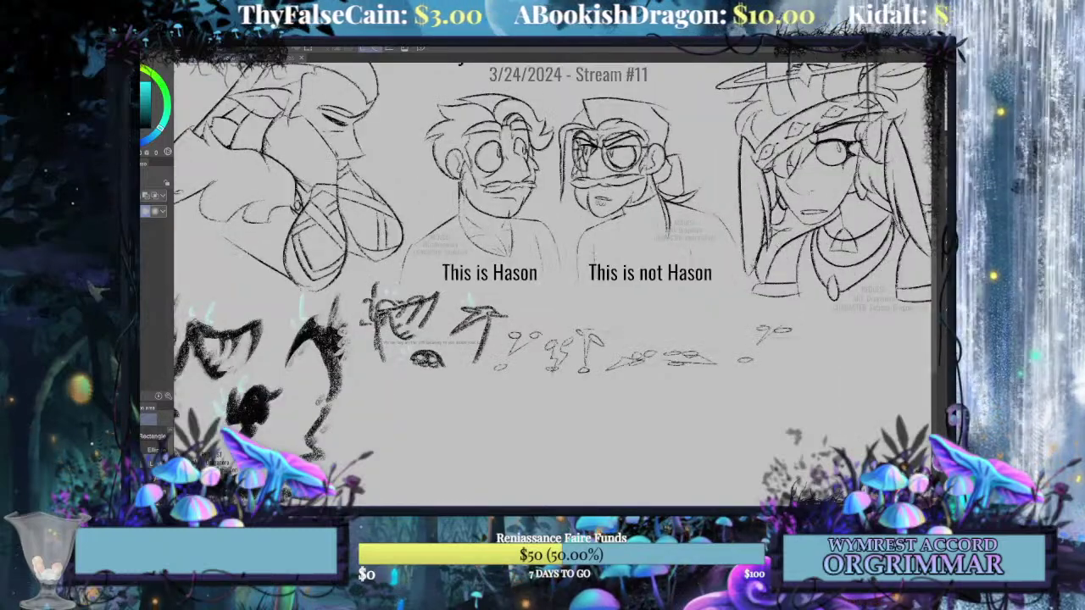
{"action": "key", "text": "ctrl+plus"}
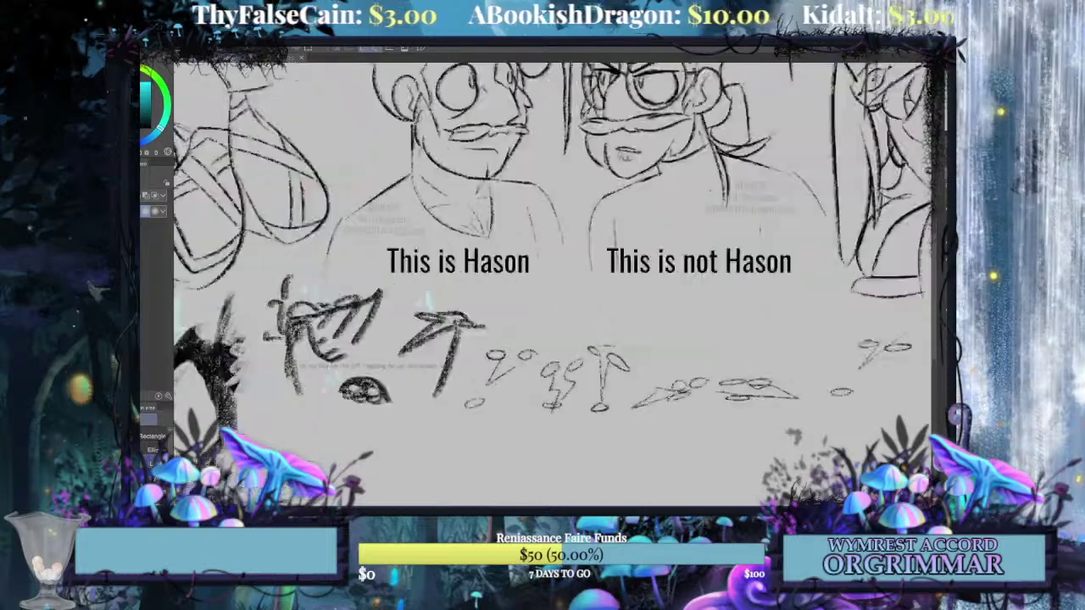
{"action": "left_click_drag", "start_coordinate": [553, 284], "coordinate": [429, 193]}
{"action": "key", "text": "ctrl+plus"}
{"action": "left_click_drag", "start_coordinate": [552, 284], "coordinate": [532, 285]}
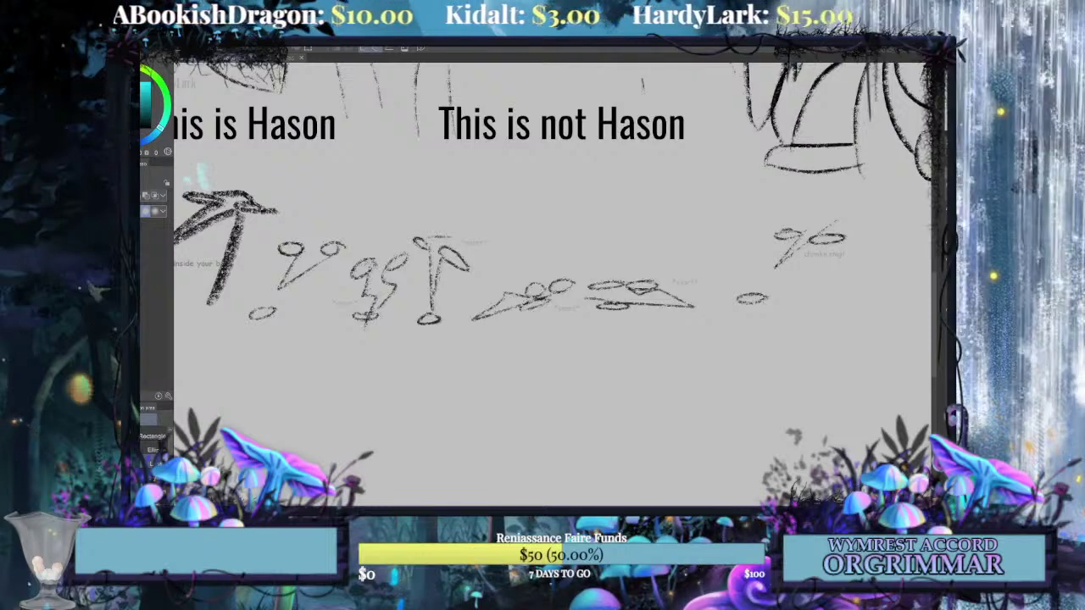
{"action": "key", "text": "ctrl+0"}
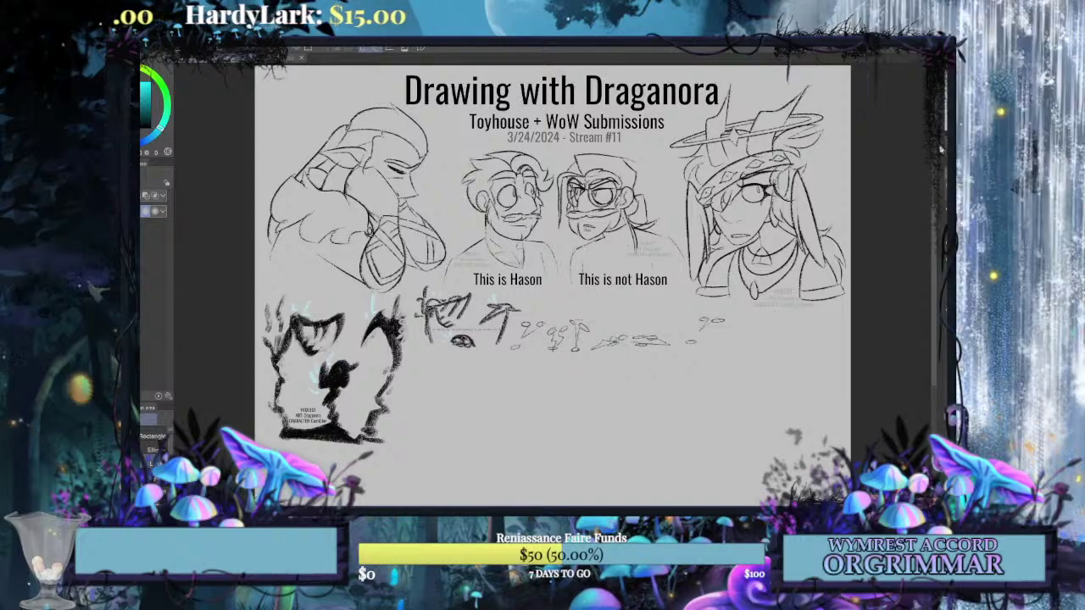
{"action": "key", "text": "ctrl+plus"}
{"action": "mouse_move", "coordinate": [553, 292]}
{"action": "left_mouse_down"}
{"action": "mouse_move", "coordinate": [516, 336]}
{"action": "mouse_move", "coordinate": [523, 232]}
{"action": "mouse_move", "coordinate": [538, 208]}
{"action": "left_mouse_up"}
{"action": "key", "text": "ctrl+0"}
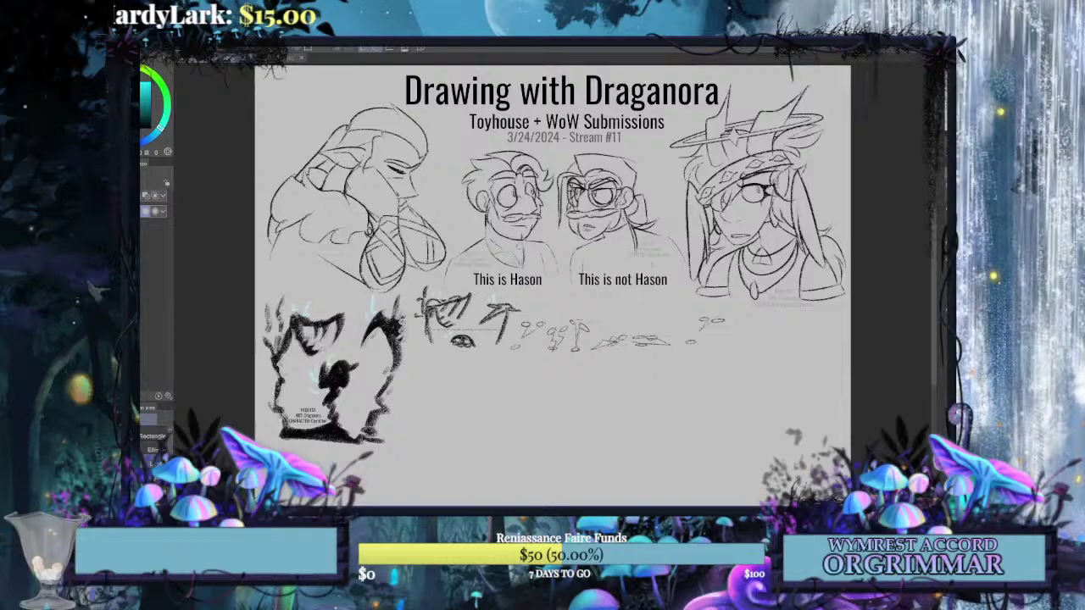
Crop the canvas to remove most of the empty strip below the dark silhouette drawing, keeping its full width.
{"action": "left_click", "coordinate": [153, 436]}
{"action": "key", "text": "ctrl+minus"}
{"action": "key", "text": "ctrl+minus"}
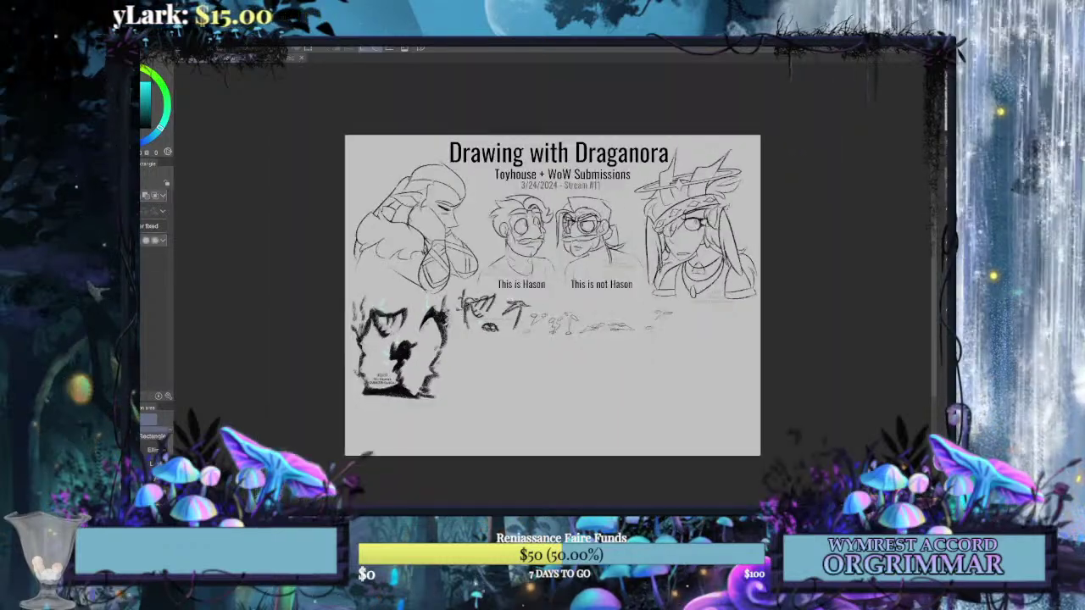
{"action": "left_click_drag", "start_coordinate": [331, 126], "coordinate": [742, 402]}
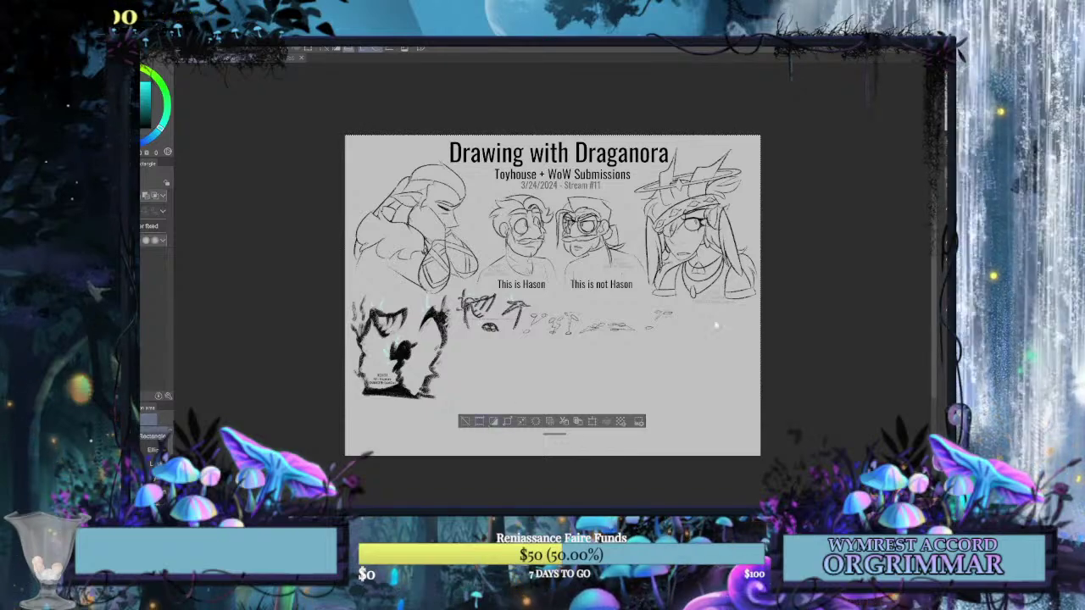
{"action": "key", "text": "ctrl+shift+x"}
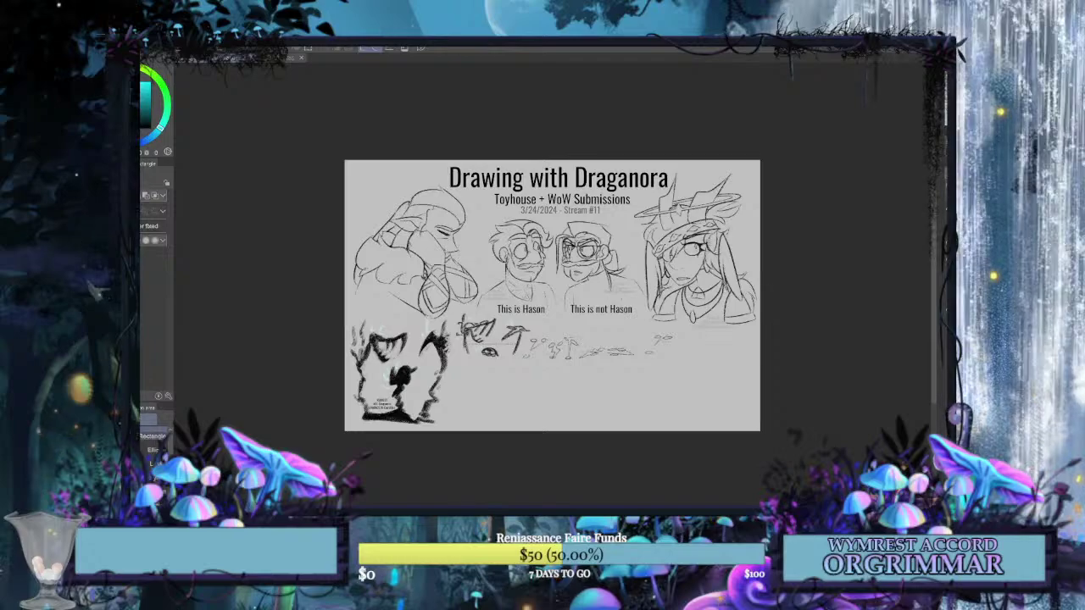
{"action": "key", "text": "ctrl+0"}
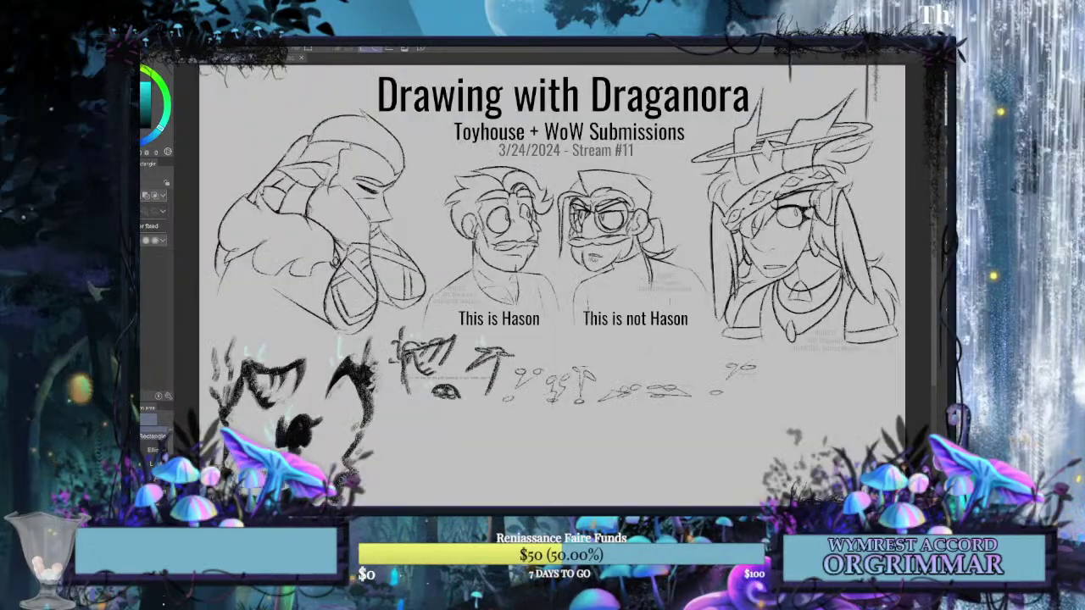
Look over the cropped canvas, checking the captioned portraits, the dark silhouette and the empty space around the doodles.
{"action": "key", "text": "ctrl+plus"}
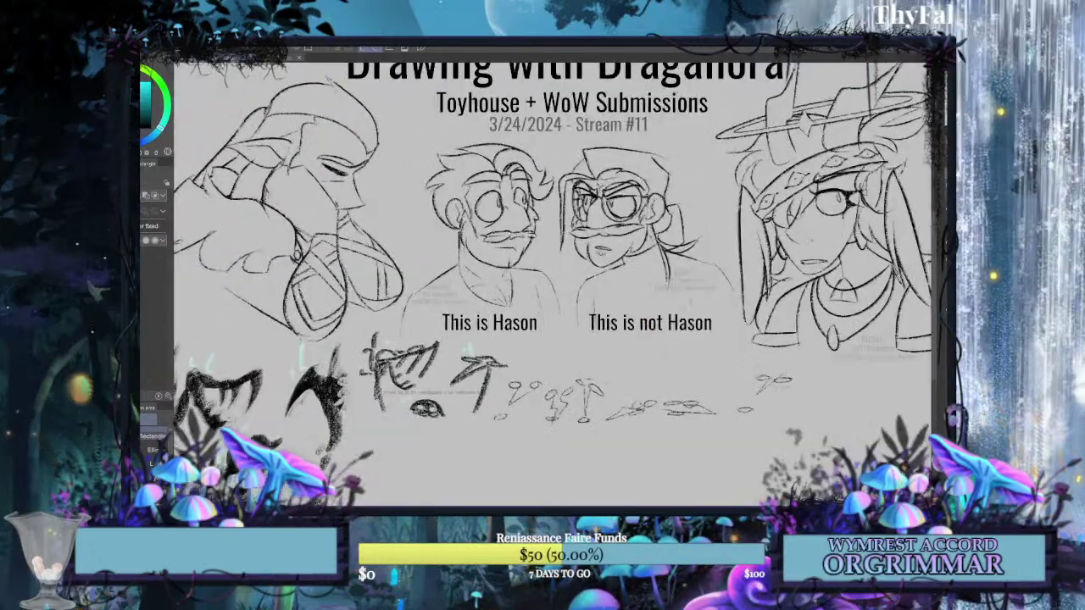
{"action": "left_click_drag", "start_coordinate": [553, 286], "coordinate": [559, 238]}
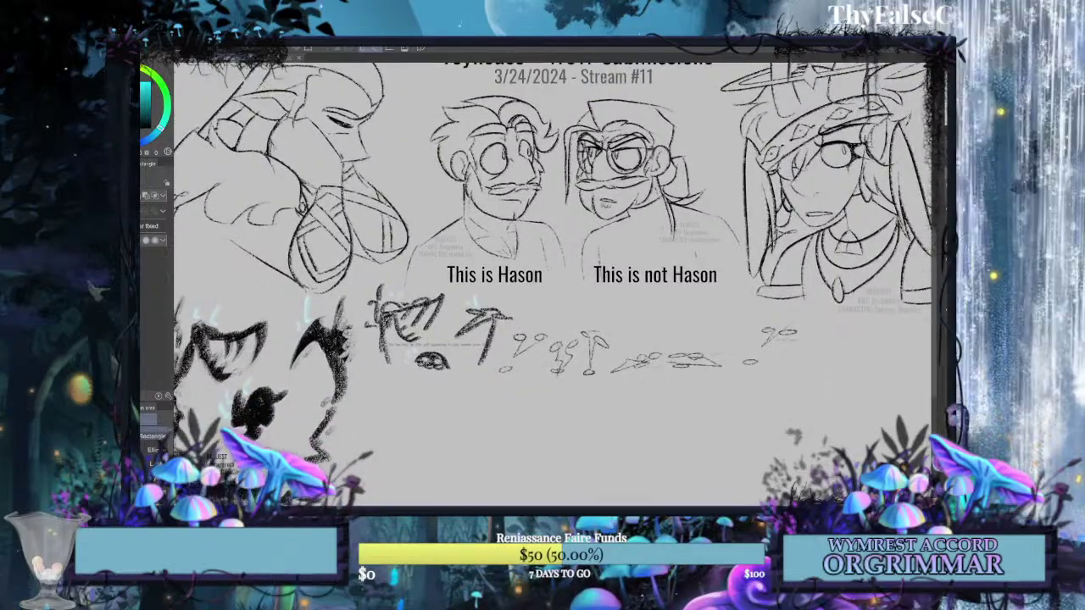
{"action": "scroll", "coordinate": [612, 98], "scroll_direction": "up", "scroll_amount": 3}
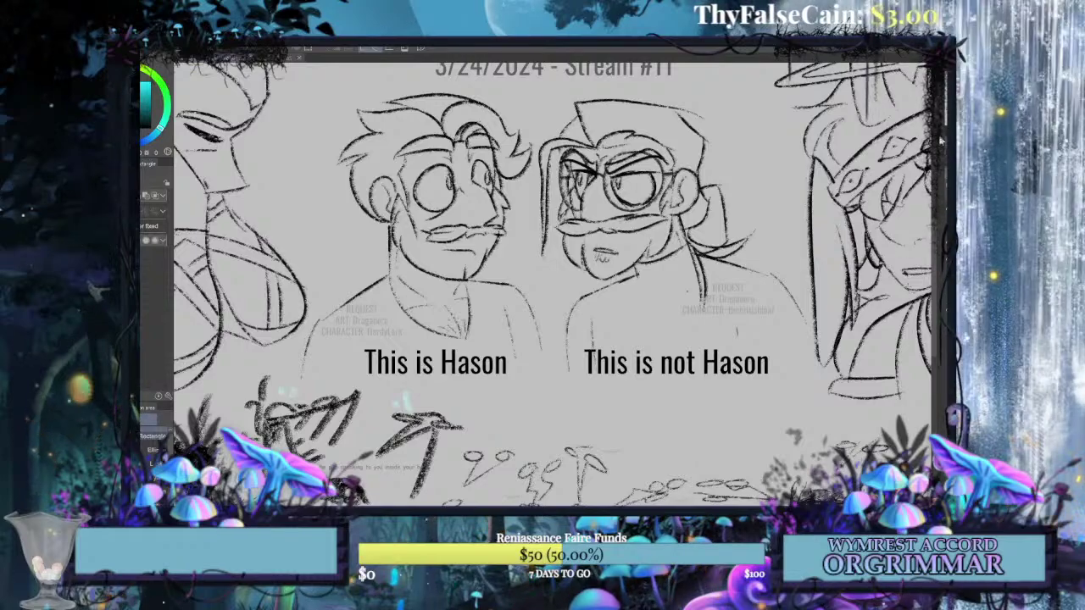
{"action": "mouse_move", "coordinate": [526, 364]}
{"action": "left_mouse_down"}
{"action": "mouse_move", "coordinate": [621, 186]}
{"action": "mouse_move", "coordinate": [631, 108]}
{"action": "mouse_move", "coordinate": [536, 160]}
{"action": "mouse_move", "coordinate": [438, 305]}
{"action": "mouse_move", "coordinate": [274, 257]}
{"action": "mouse_move", "coordinate": [259, 116]}
{"action": "left_mouse_up"}
{"action": "scroll", "coordinate": [551, 280], "scroll_direction": "left", "scroll_amount": 5}
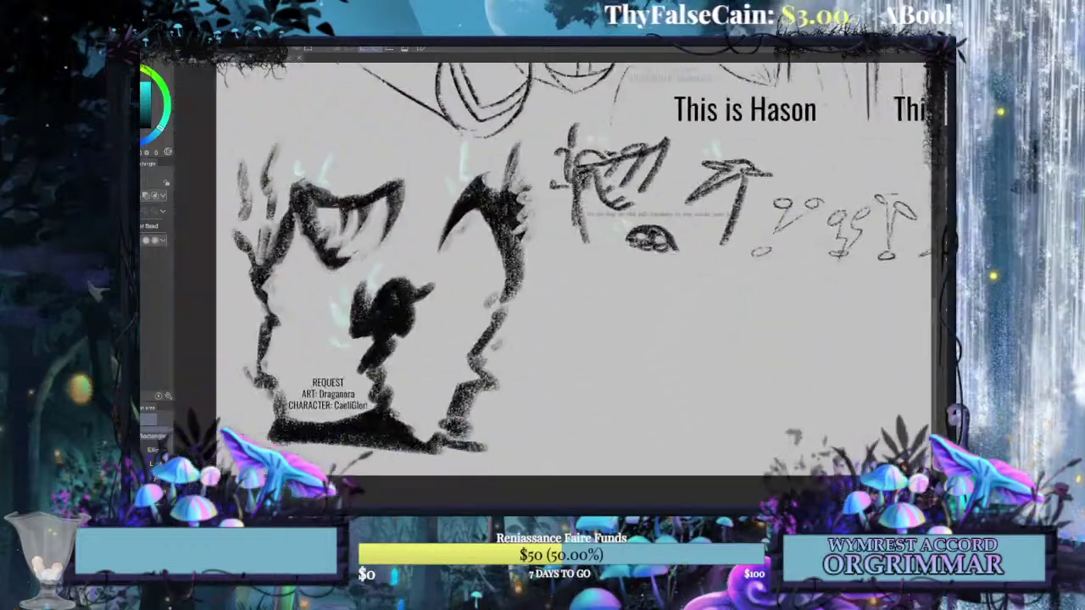
{"action": "scroll", "coordinate": [551, 280], "scroll_direction": "down", "scroll_amount": 3}
{"action": "left_click_drag", "start_coordinate": [551, 280], "coordinate": [531, 290]}
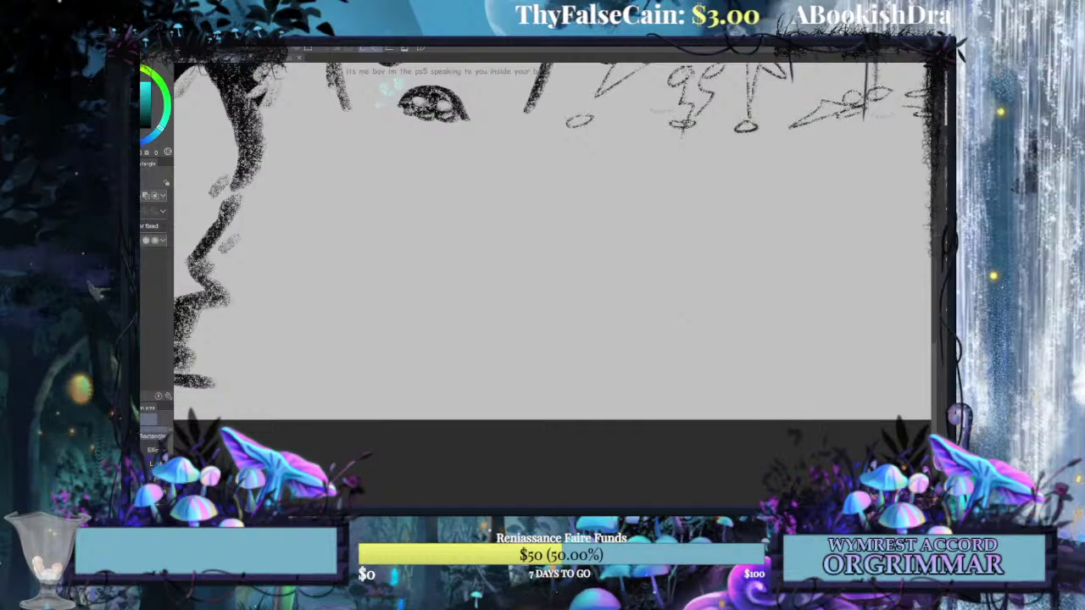
{"action": "scroll", "coordinate": [526, 423], "scroll_direction": "down", "scroll_amount": 1}
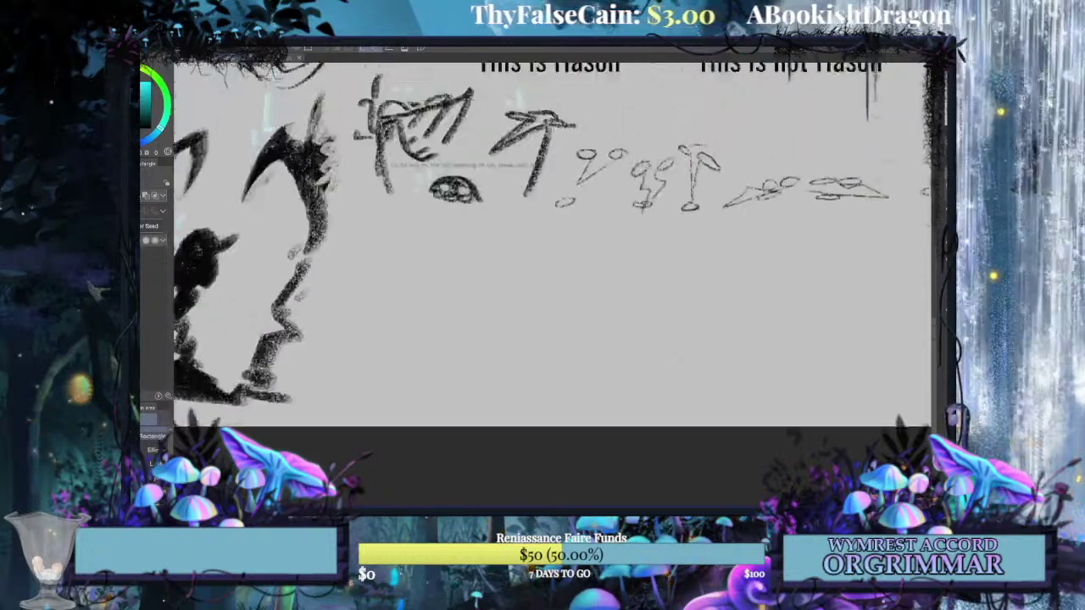
{"action": "left_click_drag", "start_coordinate": [551, 280], "coordinate": [474, 352]}
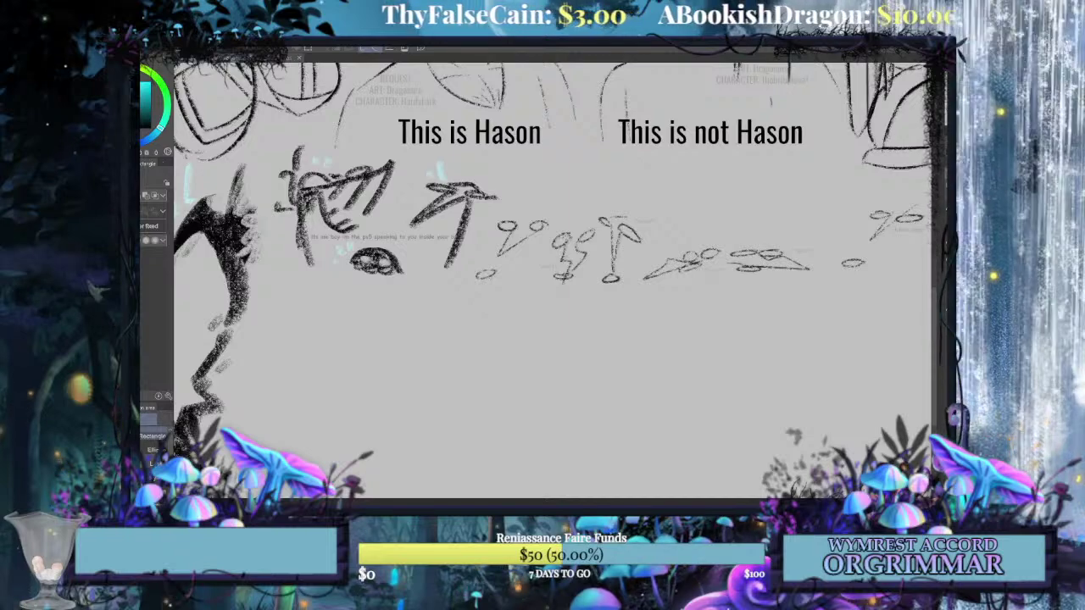
Try to move the lassoed row of rough doodles lower on the canvas.
{"action": "left_click", "coordinate": [154, 464]}
{"action": "mouse_move", "coordinate": [266, 156]}
{"action": "left_mouse_down"}
{"action": "mouse_move", "coordinate": [292, 272]}
{"action": "mouse_move", "coordinate": [711, 373]}
{"action": "mouse_move", "coordinate": [919, 322]}
{"action": "mouse_move", "coordinate": [902, 208]}
{"action": "mouse_move", "coordinate": [747, 179]}
{"action": "left_mouse_up"}
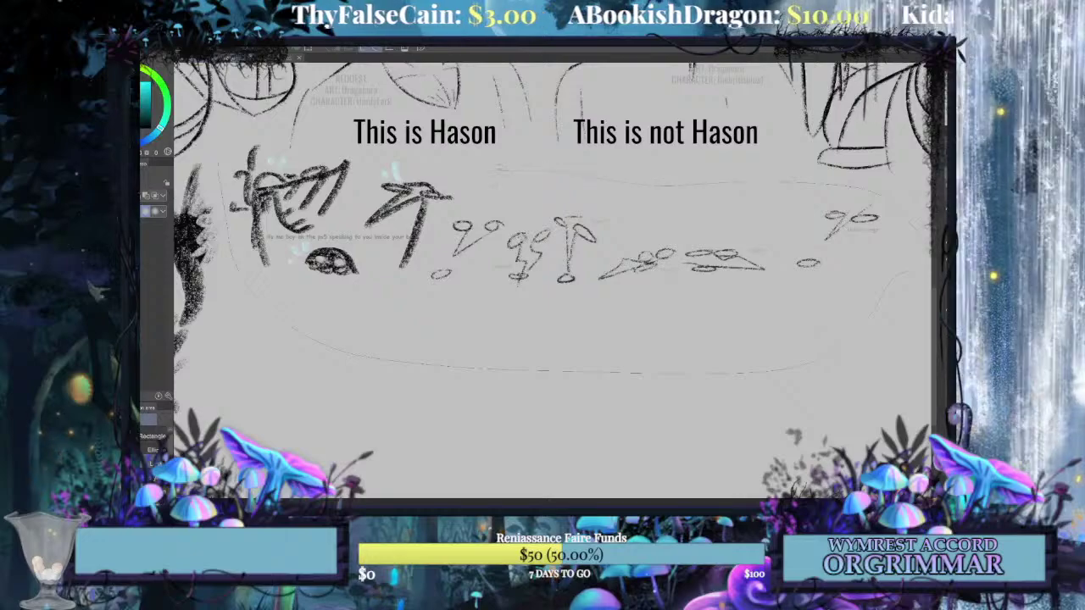
{"action": "left_click_drag", "start_coordinate": [499, 169], "coordinate": [286, 155]}
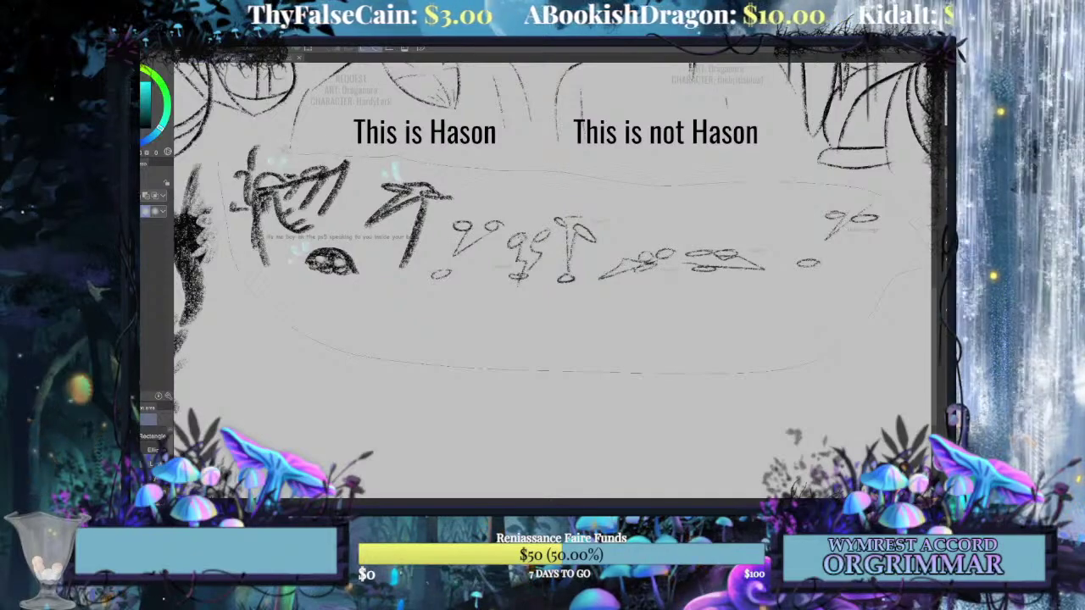
{"action": "key", "text": "ctrl+t"}
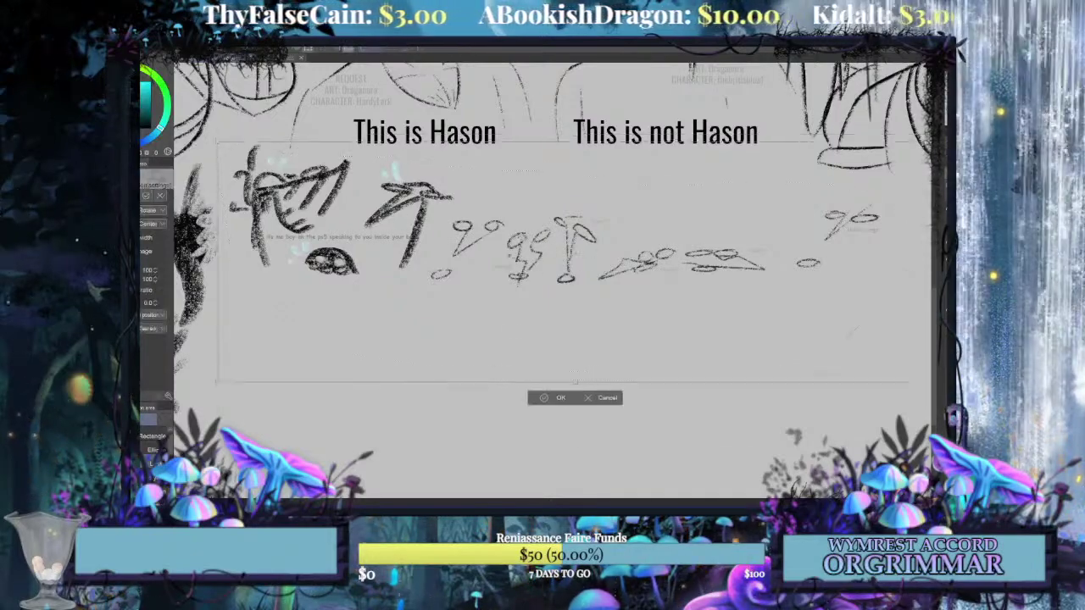
{"action": "left_click_drag", "start_coordinate": [513, 223], "coordinate": [513, 316]}
{"action": "key", "text": "Escape"}
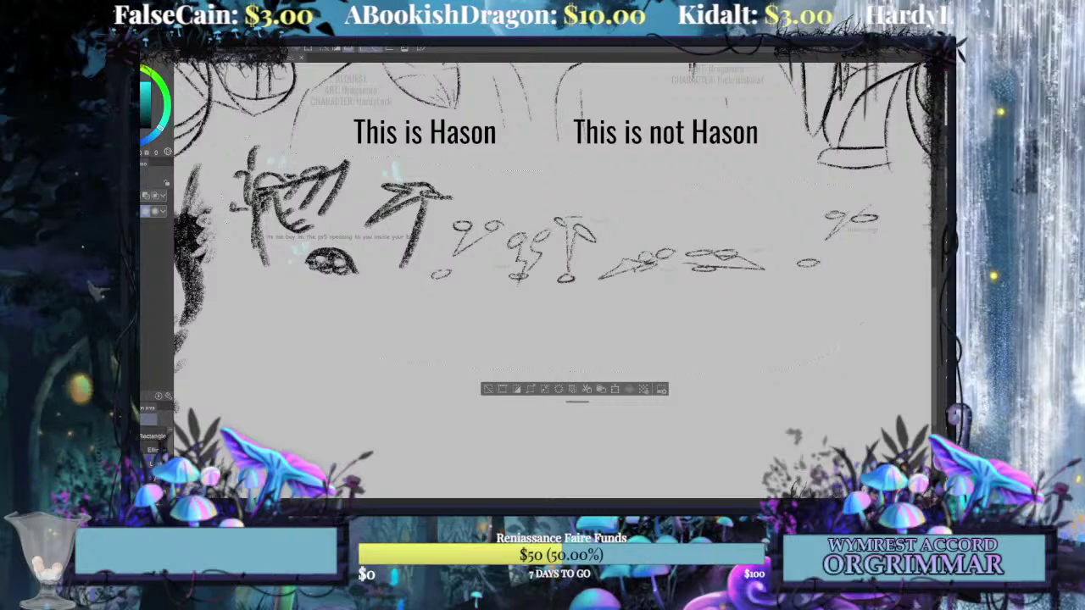
{"action": "key", "text": "ctrl+z"}
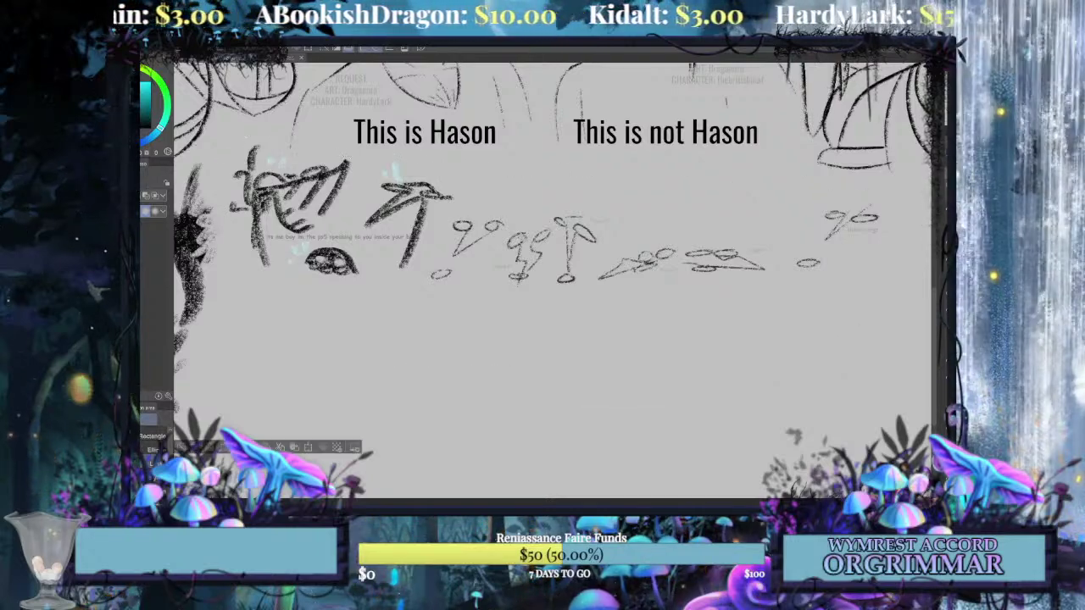
{"action": "key", "text": "ctrl+z"}
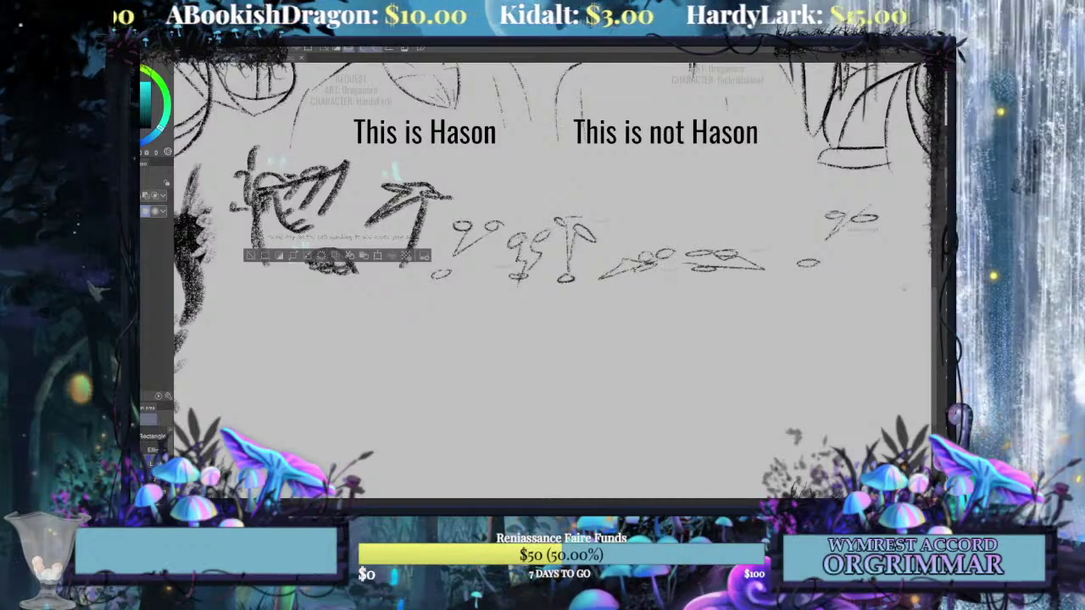
{"action": "key", "text": "ctrl+t"}
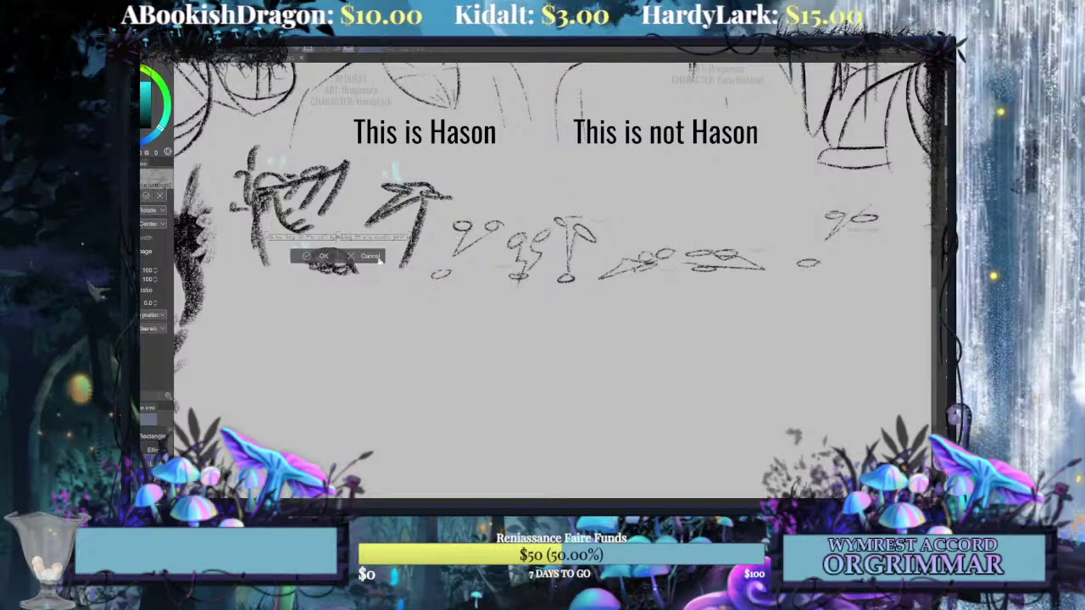
{"action": "left_click", "coordinate": [370, 256]}
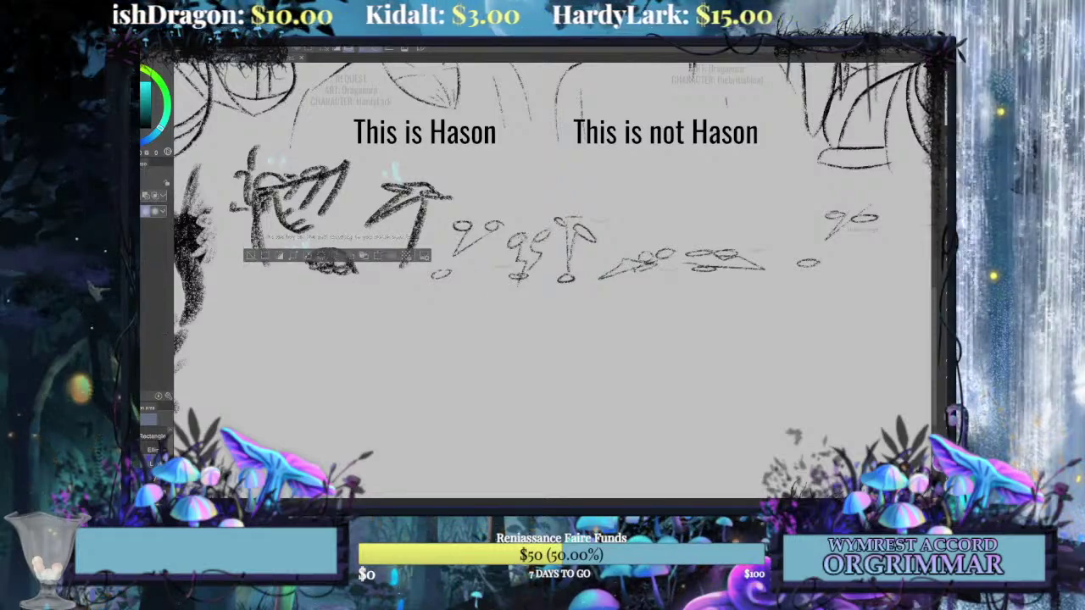
{"action": "left_click", "coordinate": [654, 254], "text": "ctrl"}
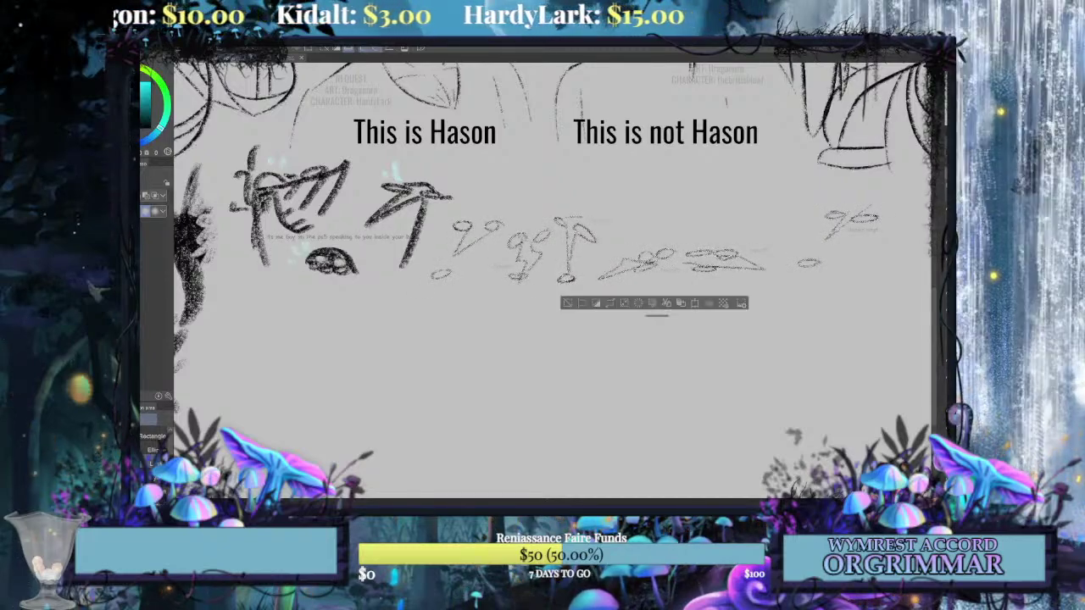
{"action": "key", "text": "ctrl+d"}
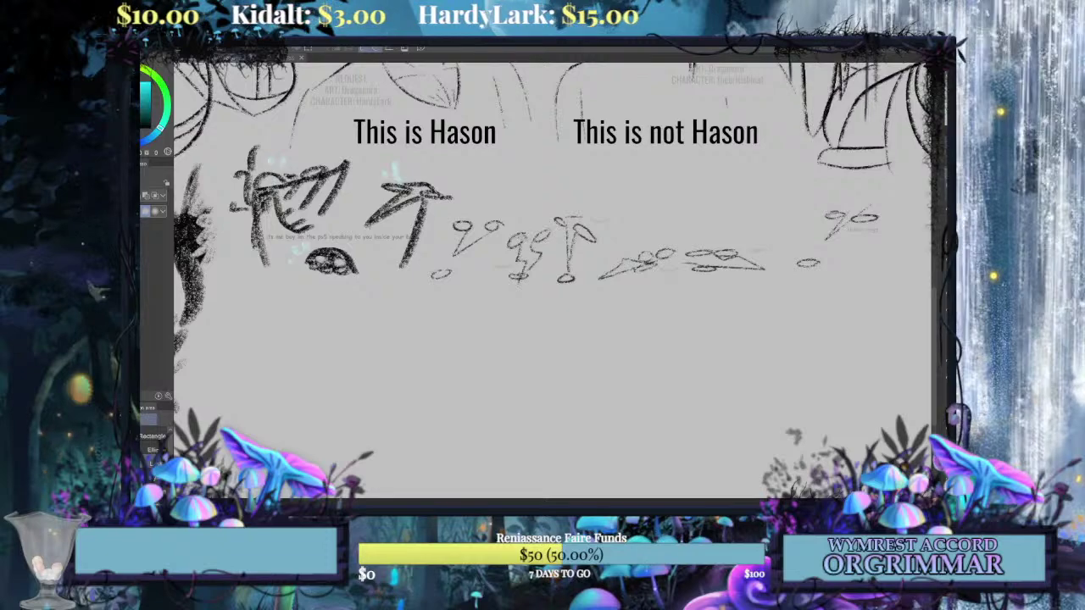
{"action": "left_click", "coordinate": [938, 294], "text": "ctrl"}
{"action": "key", "text": "ctrl+d"}
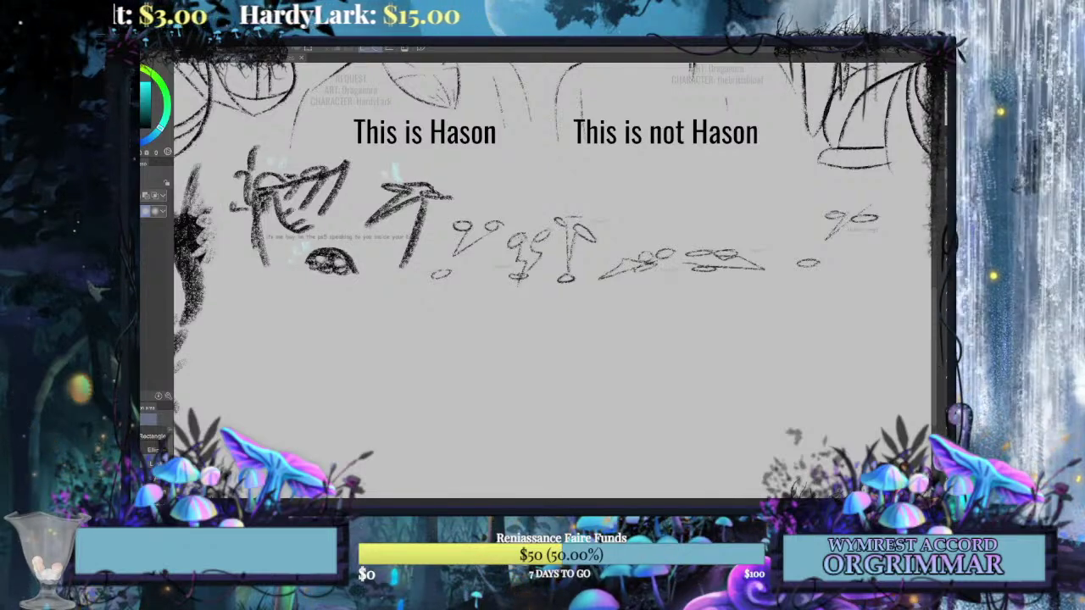
Move the whole row of rough doodles down to the canvas's lower edge, close beside the base of the dark silhouette.
{"action": "key", "text": "ctrl+t"}
{"action": "left_click_drag", "start_coordinate": [661, 234], "coordinate": [661, 426]}
{"action": "key", "text": "ctrl+minus"}
{"action": "key", "text": "ctrl+minus"}
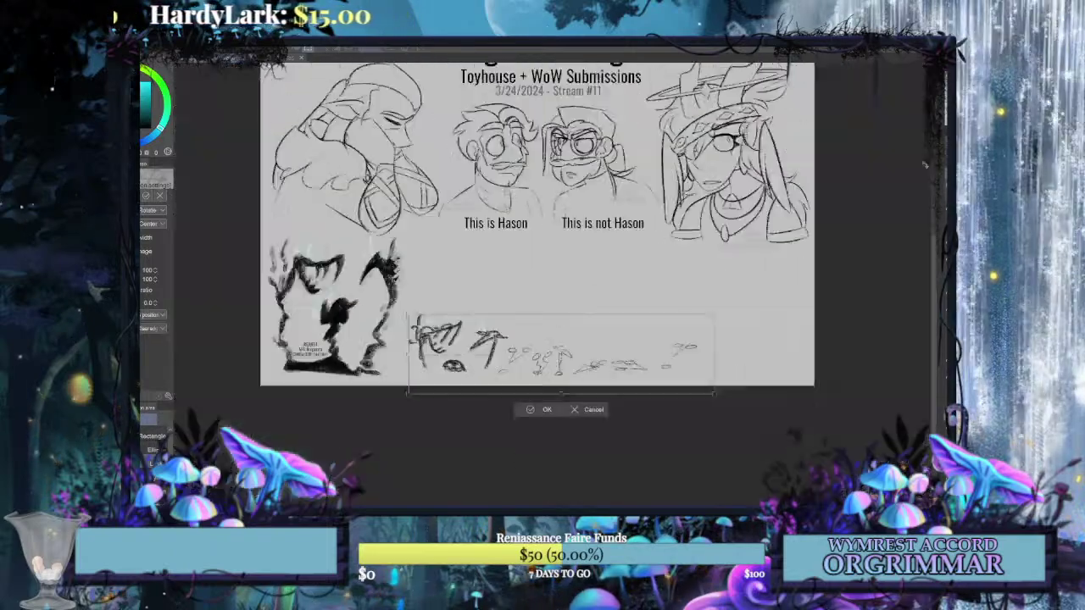
{"action": "left_click_drag", "start_coordinate": [637, 356], "coordinate": [623, 361]}
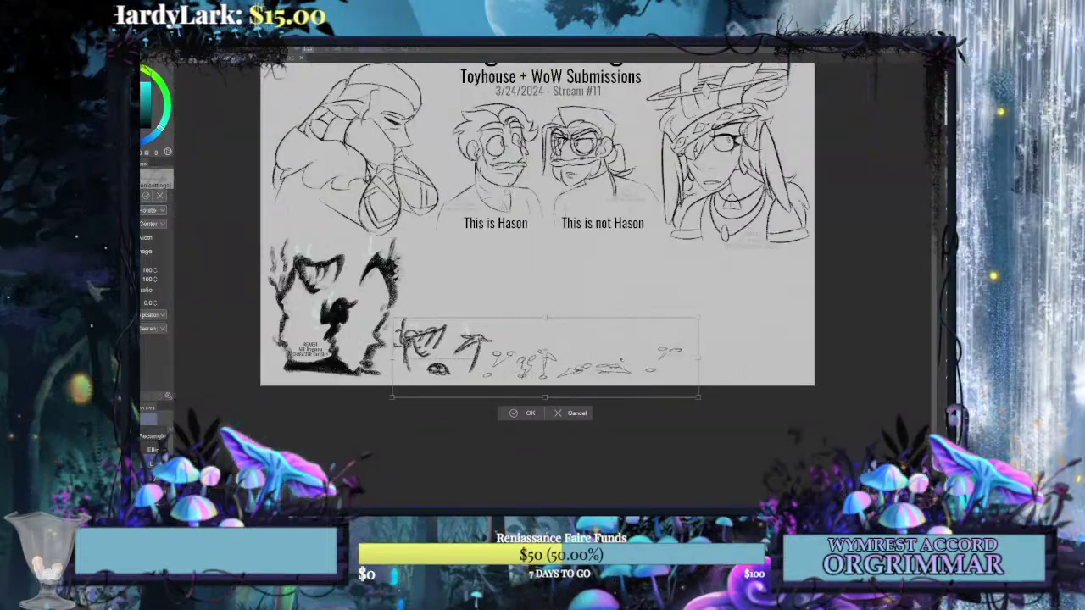
{"action": "key", "text": "Return"}
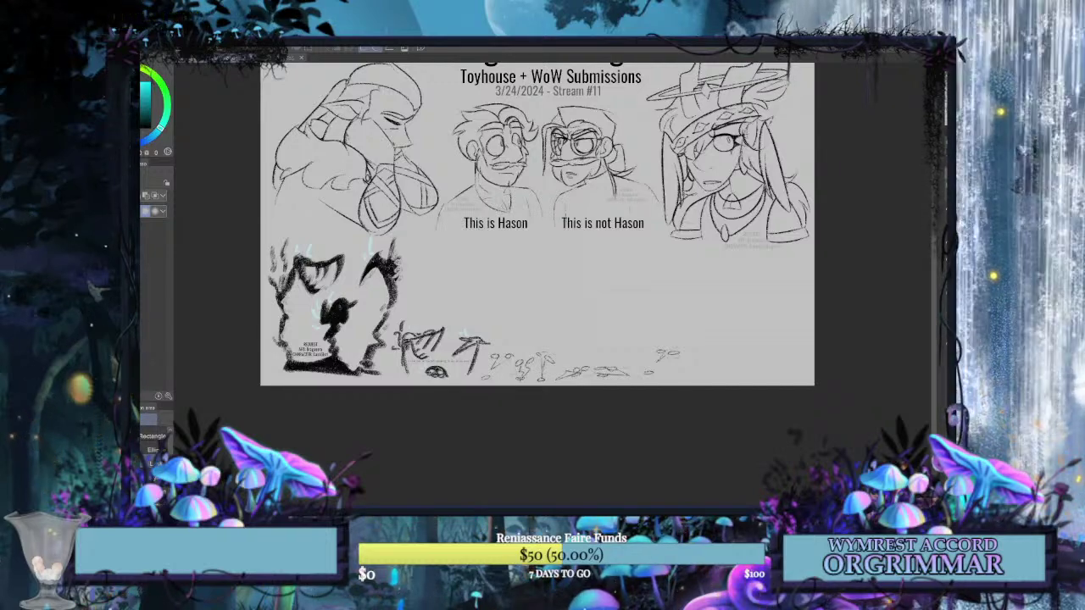
Sketch two small overlapping circles for a creature's head in the empty space beside the dark silhouette, below the captioned portraits.
{"action": "key", "text": "p"}
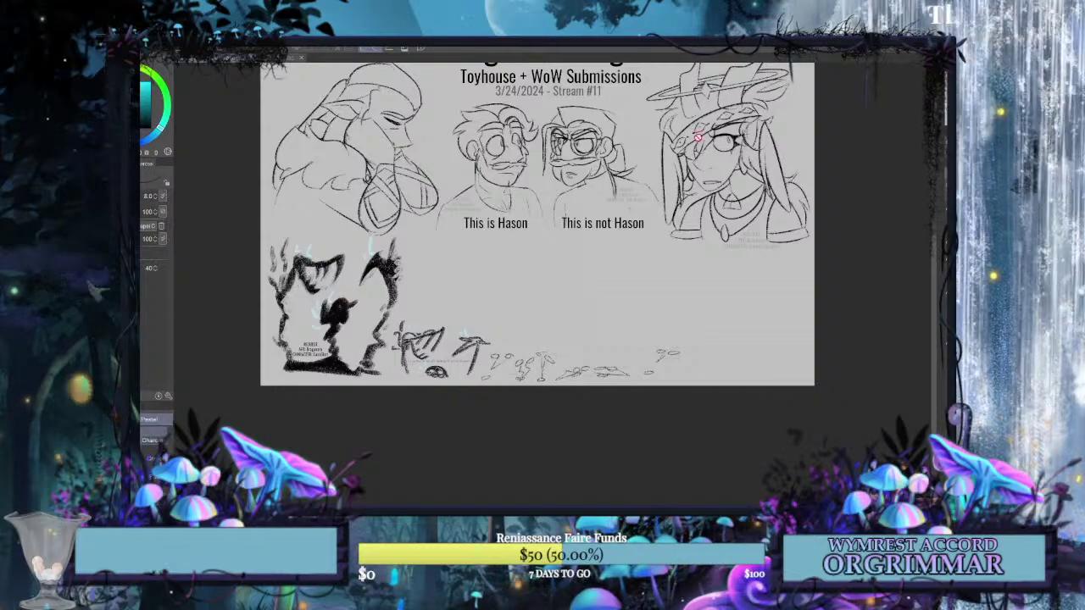
{"action": "key", "text": "ctrl+plus"}
{"action": "key", "text": "ctrl+plus"}
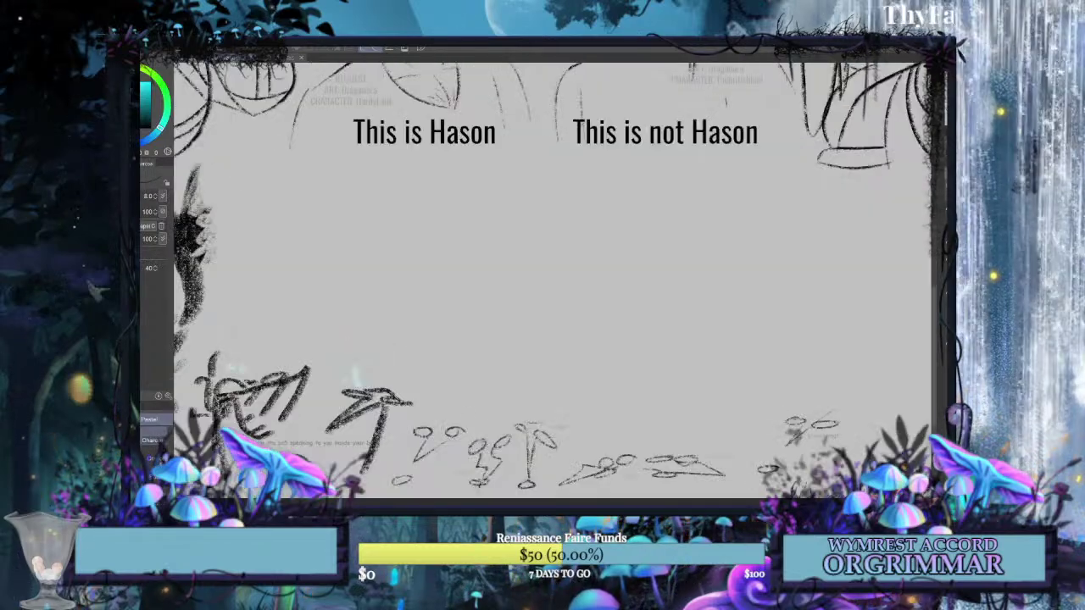
{"action": "mouse_move", "coordinate": [500, 195]}
{"action": "left_mouse_down"}
{"action": "mouse_move", "coordinate": [602, 376]}
{"action": "mouse_move", "coordinate": [583, 280]}
{"action": "mouse_move", "coordinate": [549, 375]}
{"action": "mouse_move", "coordinate": [557, 256]}
{"action": "mouse_move", "coordinate": [522, 337]}
{"action": "mouse_move", "coordinate": [587, 345]}
{"action": "mouse_move", "coordinate": [592, 306]}
{"action": "left_mouse_up"}
{"action": "key", "text": "ctrl+plus"}
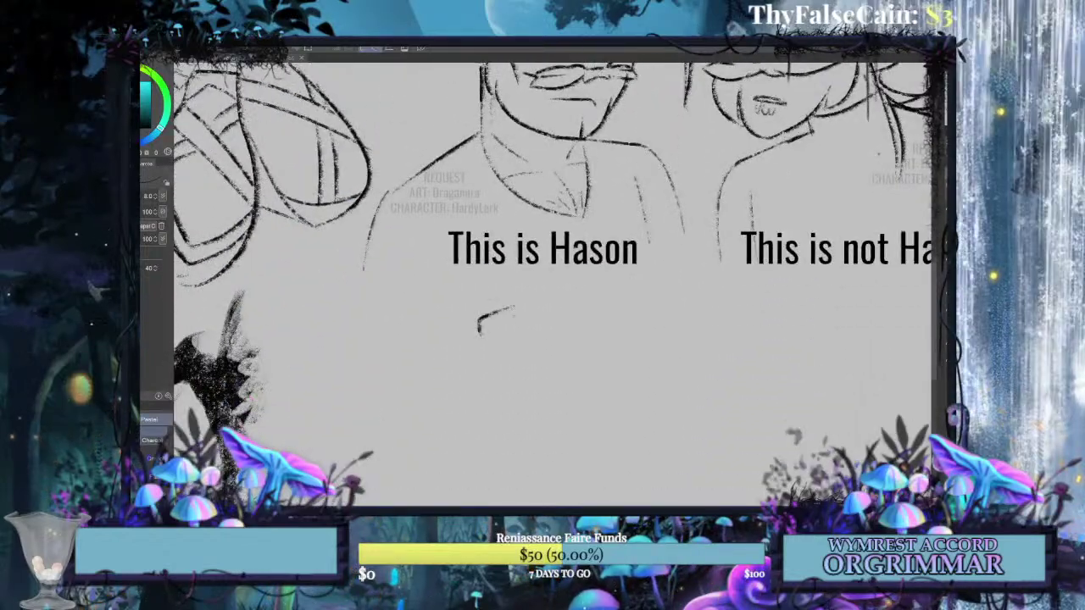
{"action": "mouse_move", "coordinate": [519, 312]}
{"action": "left_mouse_down"}
{"action": "mouse_move", "coordinate": [541, 319]}
{"action": "mouse_move", "coordinate": [535, 328]}
{"action": "mouse_move", "coordinate": [581, 208]}
{"action": "left_mouse_up"}
{"action": "key", "text": "ctrl+z"}
{"action": "key", "text": "ctrl+z"}
{"action": "key", "text": "ctrl+z"}
{"action": "key", "text": "ctrl+z"}
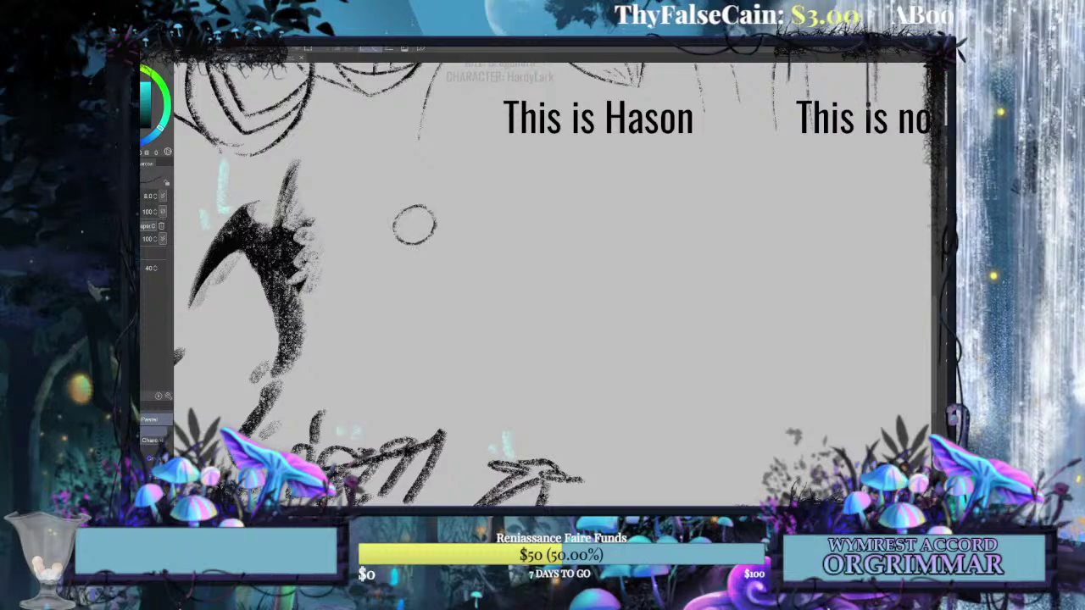
{"action": "mouse_move", "coordinate": [418, 178]}
{"action": "left_mouse_down"}
{"action": "mouse_move", "coordinate": [403, 224]}
{"action": "mouse_move", "coordinate": [435, 190]}
{"action": "left_mouse_up"}
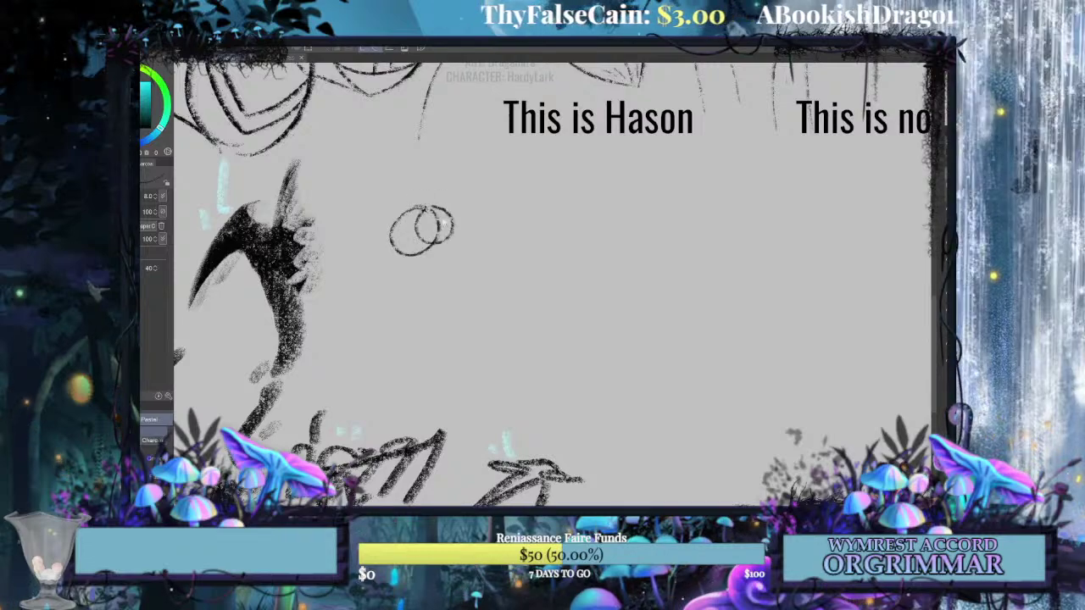
Draw two roughly parallel curved lines extending from the smaller circle to begin the creature's back and underside.
{"action": "left_click_drag", "start_coordinate": [434, 210], "coordinate": [500, 197]}
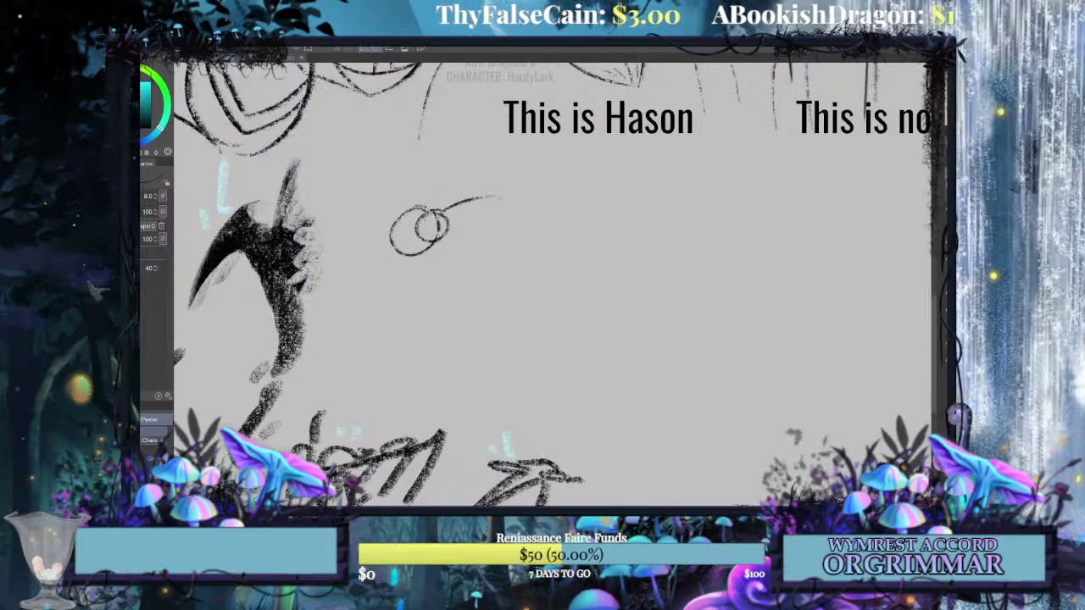
{"action": "mouse_move", "coordinate": [443, 228]}
{"action": "left_mouse_down"}
{"action": "mouse_move", "coordinate": [496, 219]}
{"action": "mouse_move", "coordinate": [449, 241]}
{"action": "mouse_move", "coordinate": [439, 214]}
{"action": "mouse_move", "coordinate": [500, 206]}
{"action": "left_mouse_up"}
{"action": "key", "text": "ctrl+z"}
{"action": "key", "text": "ctrl+z"}
{"action": "key", "text": "ctrl+z"}
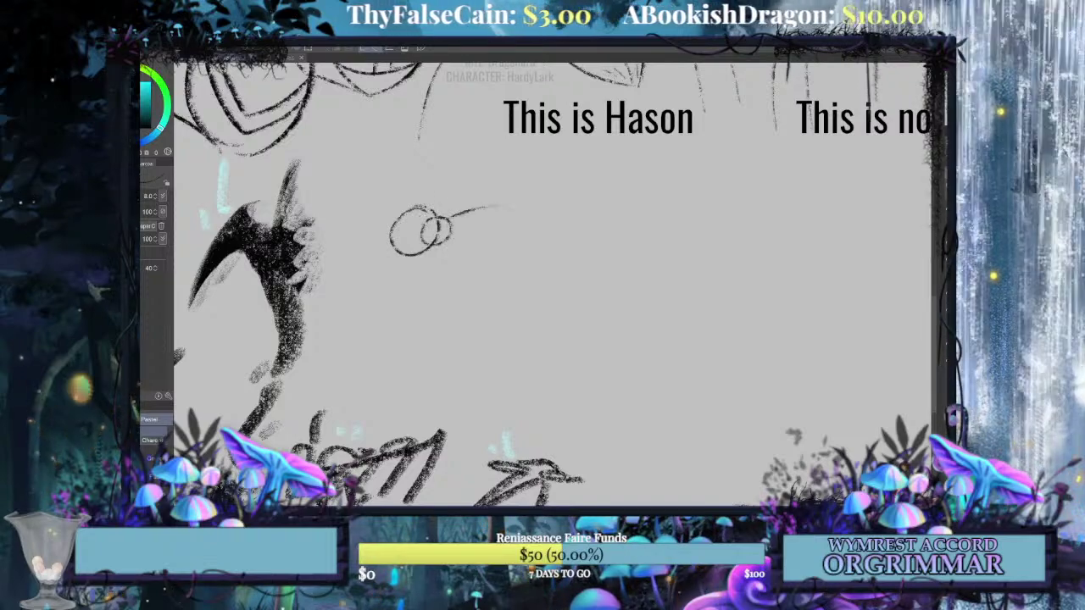
{"action": "left_click_drag", "start_coordinate": [447, 234], "coordinate": [502, 224]}
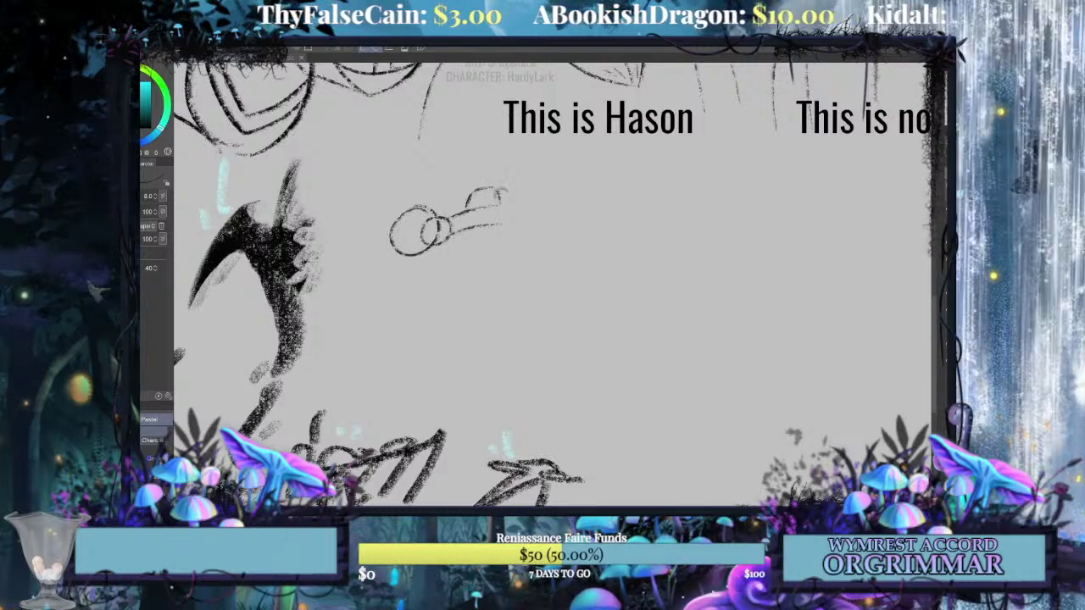
Add rounded leafy bumps and a small curl along the creature's back, and extend the back line into a downward curve.
{"action": "left_click_drag", "start_coordinate": [499, 190], "coordinate": [526, 196]}
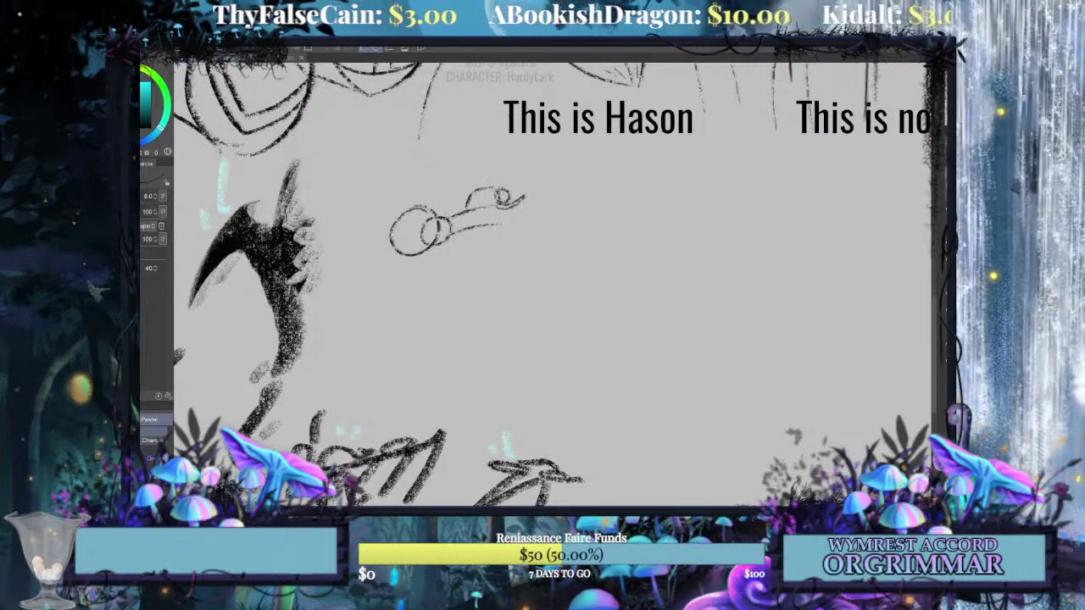
{"action": "left_click_drag", "start_coordinate": [456, 196], "coordinate": [467, 207]}
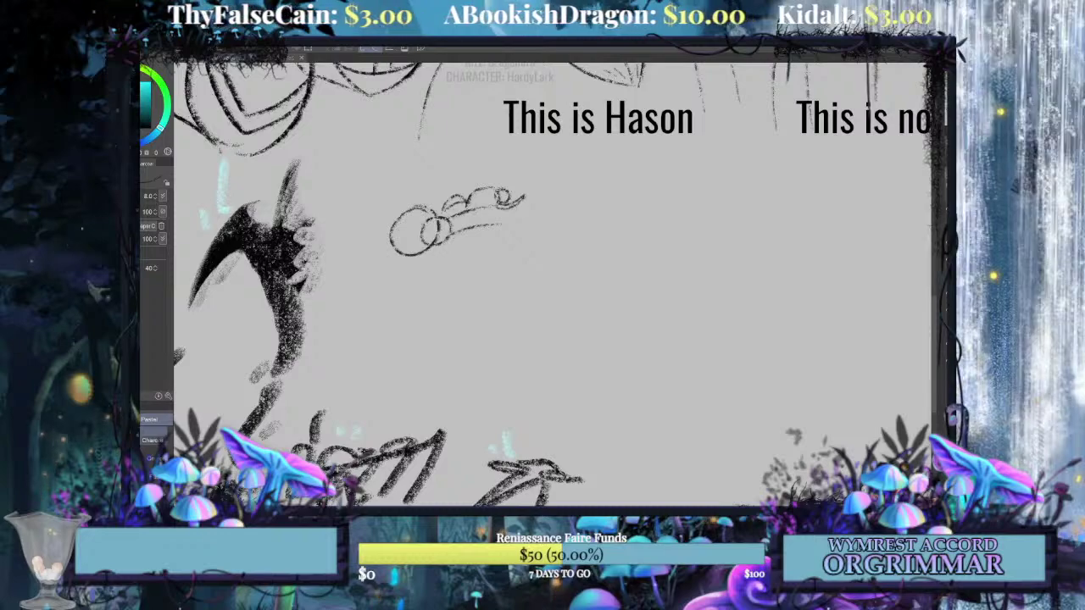
{"action": "left_click_drag", "start_coordinate": [467, 208], "coordinate": [479, 194]}
{"action": "left_click_drag", "start_coordinate": [501, 204], "coordinate": [549, 231]}
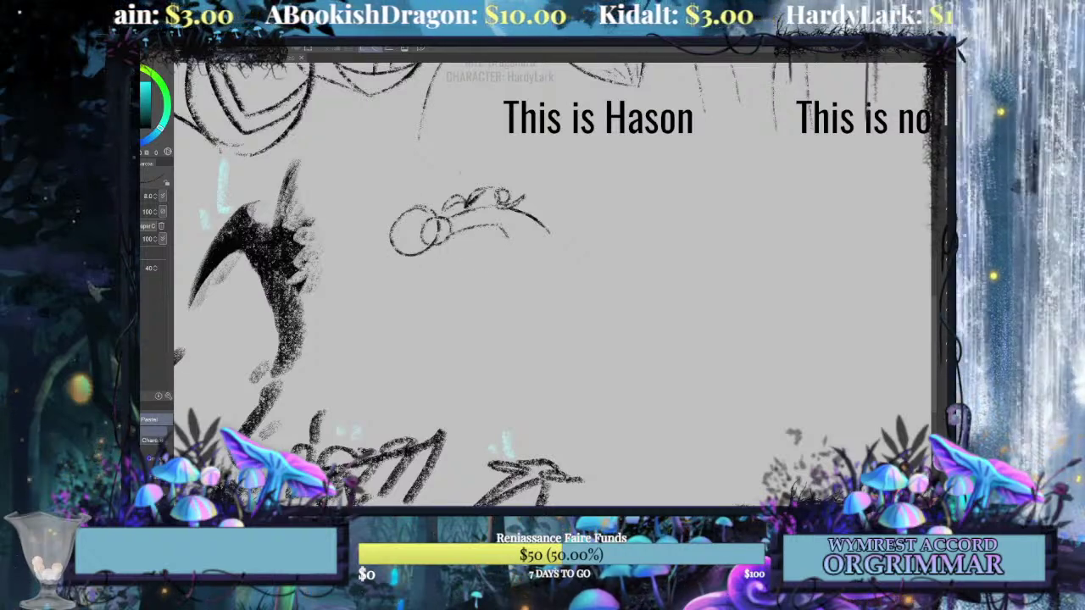
Surround the creature's larger head circle with pointed leafy tufts and clear the circle's guide line inside them.
{"action": "left_click_drag", "start_coordinate": [568, 169], "coordinate": [578, 278]}
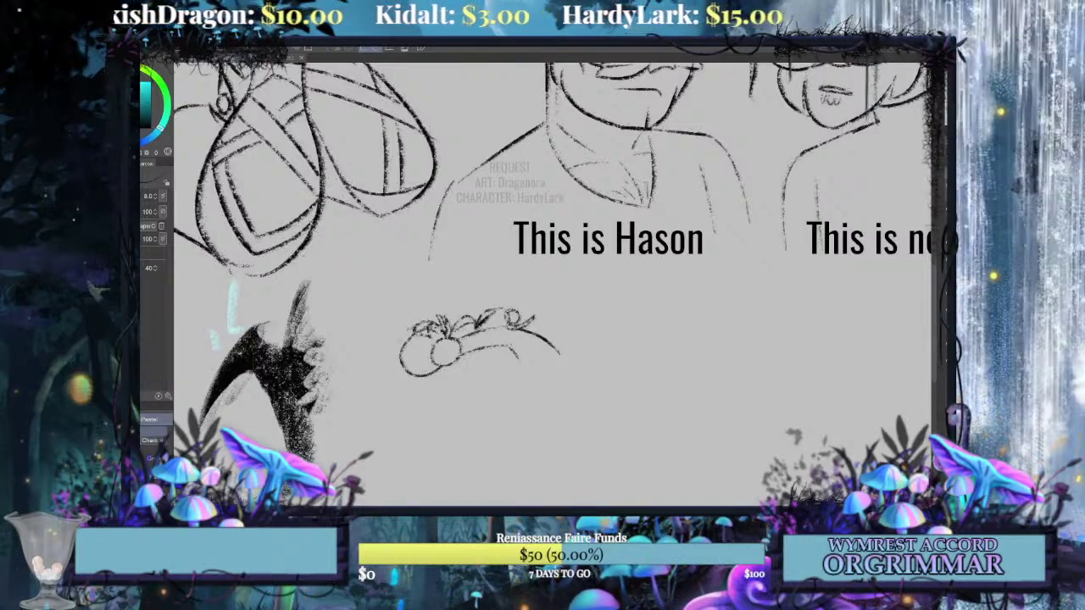
{"action": "mouse_move", "coordinate": [388, 331]}
{"action": "left_mouse_down"}
{"action": "mouse_move", "coordinate": [411, 331]}
{"action": "mouse_move", "coordinate": [382, 358]}
{"action": "mouse_move", "coordinate": [441, 372]}
{"action": "left_mouse_up"}
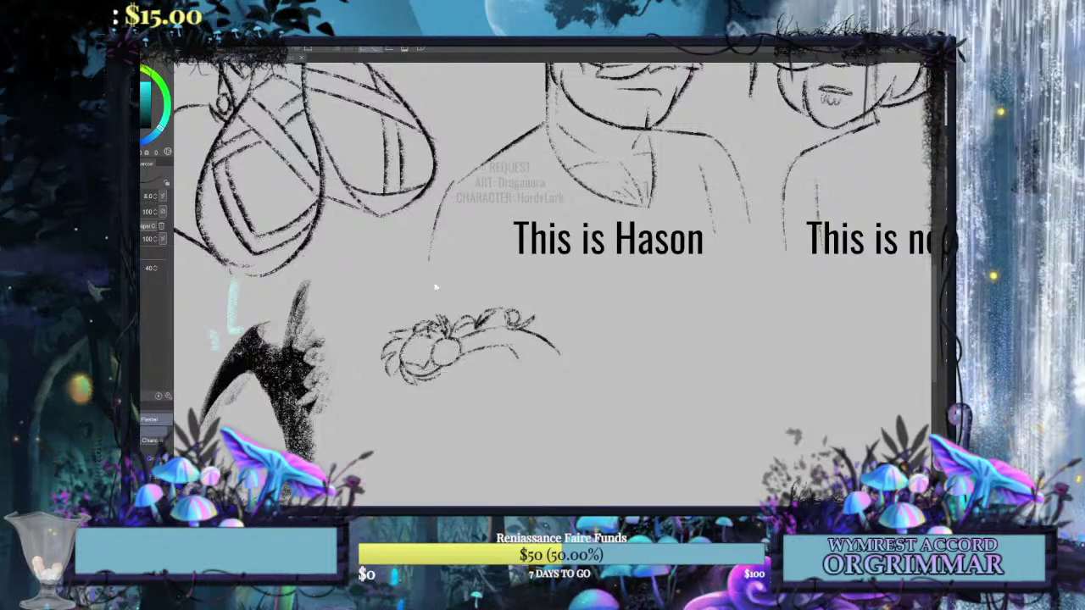
{"action": "key", "text": "ctrl+t"}
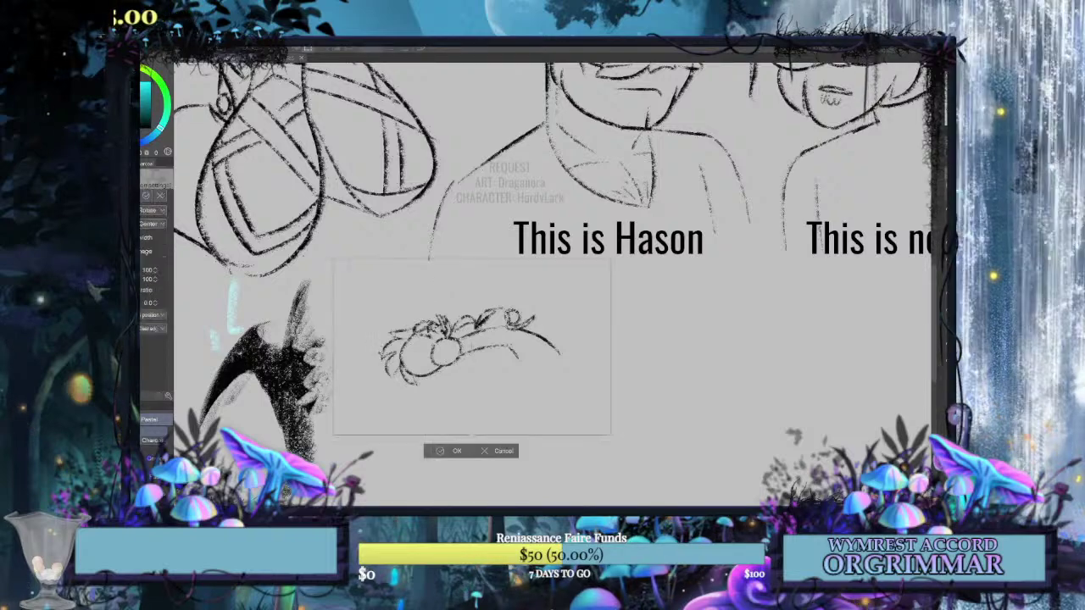
{"action": "key", "text": "Return"}
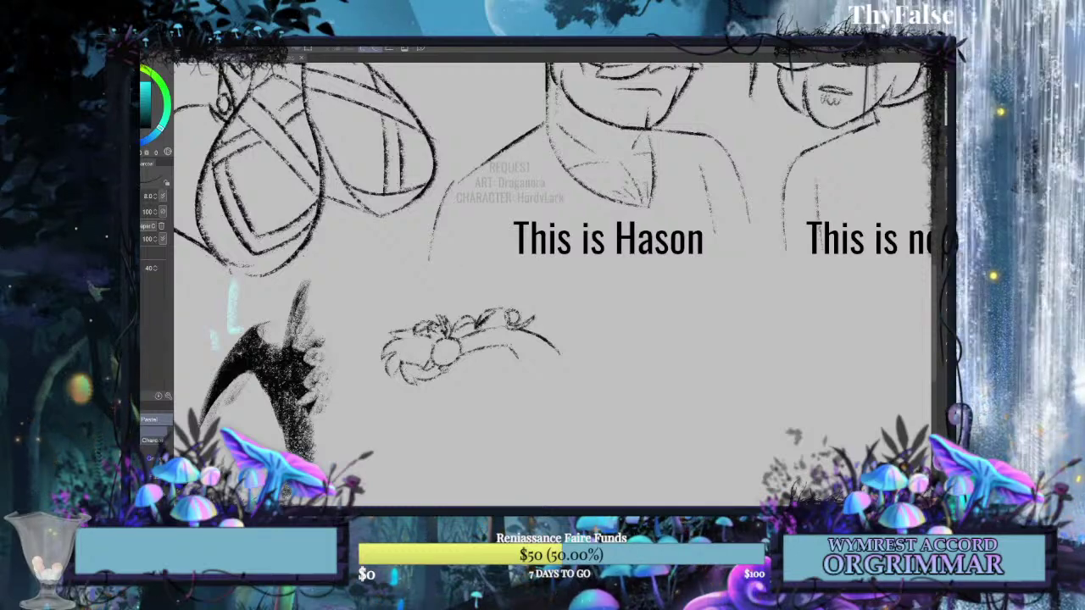
Shift the lassoed tufted head slightly inward toward the body and remove the tufts along its top.
{"action": "key", "text": "m"}
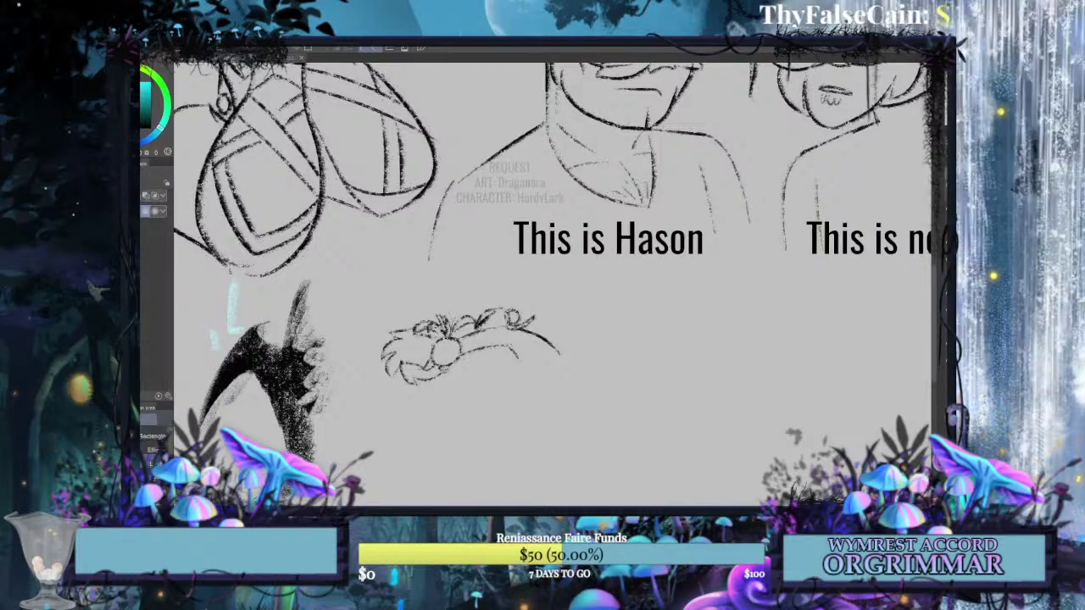
{"action": "mouse_move", "coordinate": [453, 391]}
{"action": "left_mouse_down"}
{"action": "mouse_move", "coordinate": [364, 339]}
{"action": "mouse_move", "coordinate": [460, 356]}
{"action": "mouse_move", "coordinate": [456, 367]}
{"action": "left_mouse_up"}
{"action": "key", "text": "ctrl+t"}
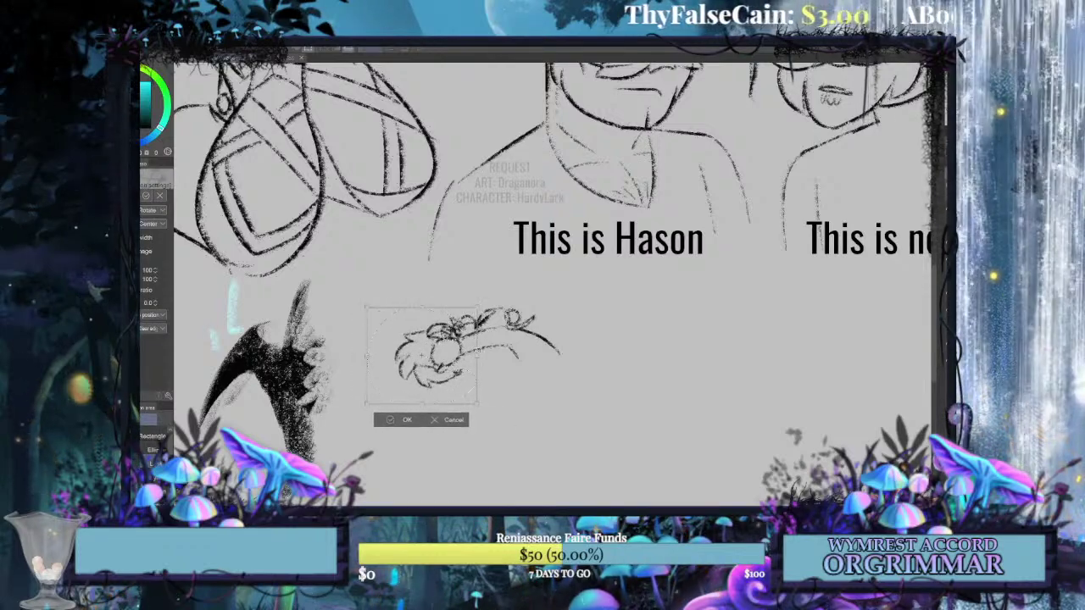
{"action": "key", "text": "Return"}
{"action": "left_click_drag", "start_coordinate": [467, 318], "coordinate": [431, 329]}
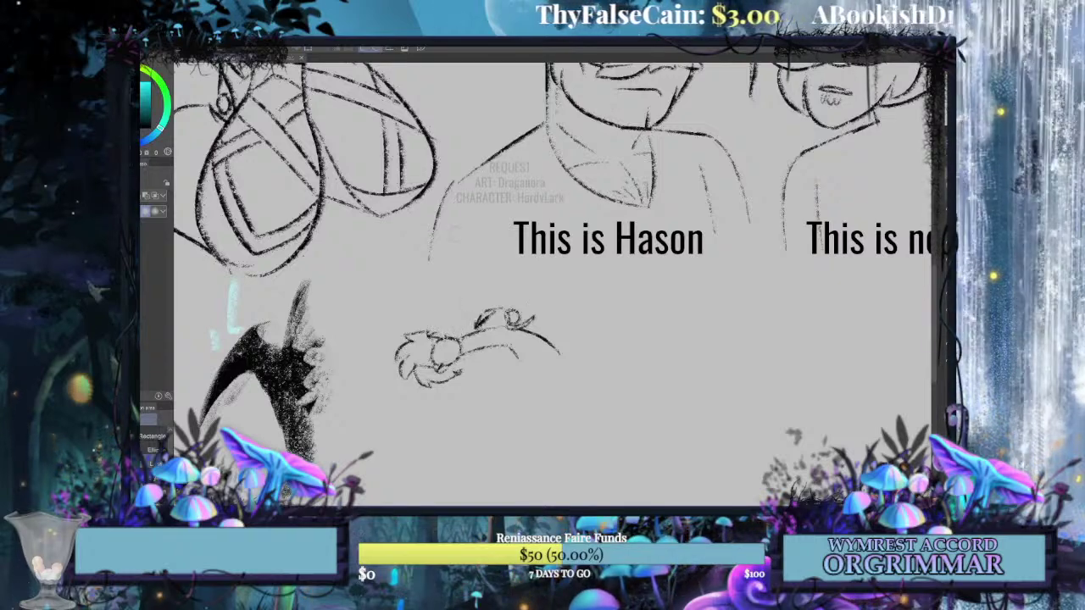
Redraw small leaf tufts between the head and the back, and add short curved strokes running down beneath the head.
{"action": "key", "text": "p"}
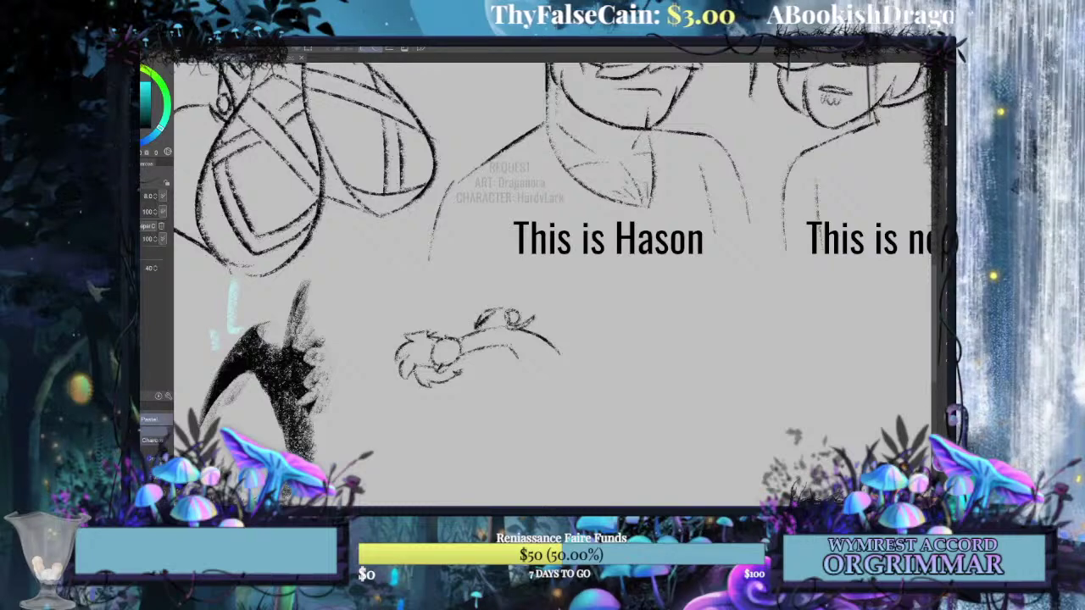
{"action": "mouse_move", "coordinate": [476, 327]}
{"action": "left_mouse_down"}
{"action": "mouse_move", "coordinate": [457, 330]}
{"action": "mouse_move", "coordinate": [474, 321]}
{"action": "left_mouse_up"}
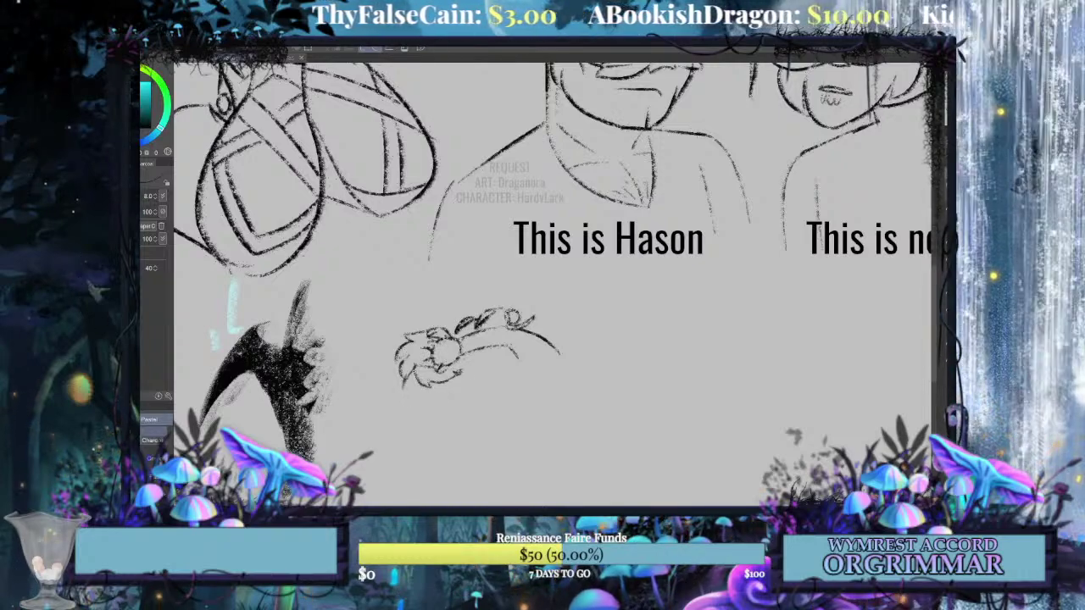
{"action": "key", "text": "ctrl+z"}
{"action": "left_click_drag", "start_coordinate": [411, 374], "coordinate": [432, 384]}
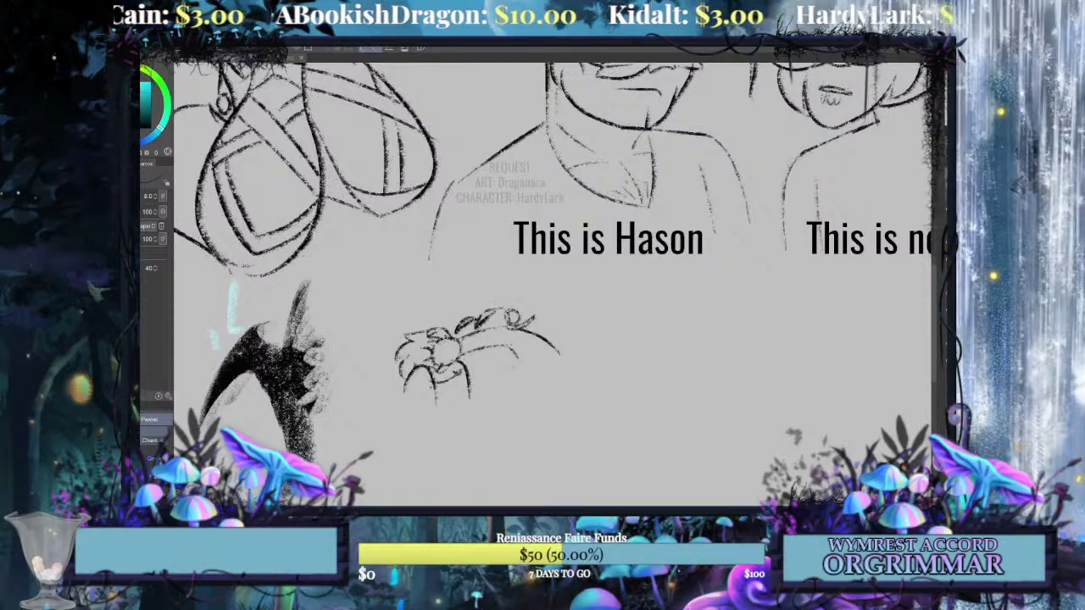
{"action": "left_click_drag", "start_coordinate": [515, 359], "coordinate": [475, 404]}
{"action": "key", "text": "ctrl+z"}
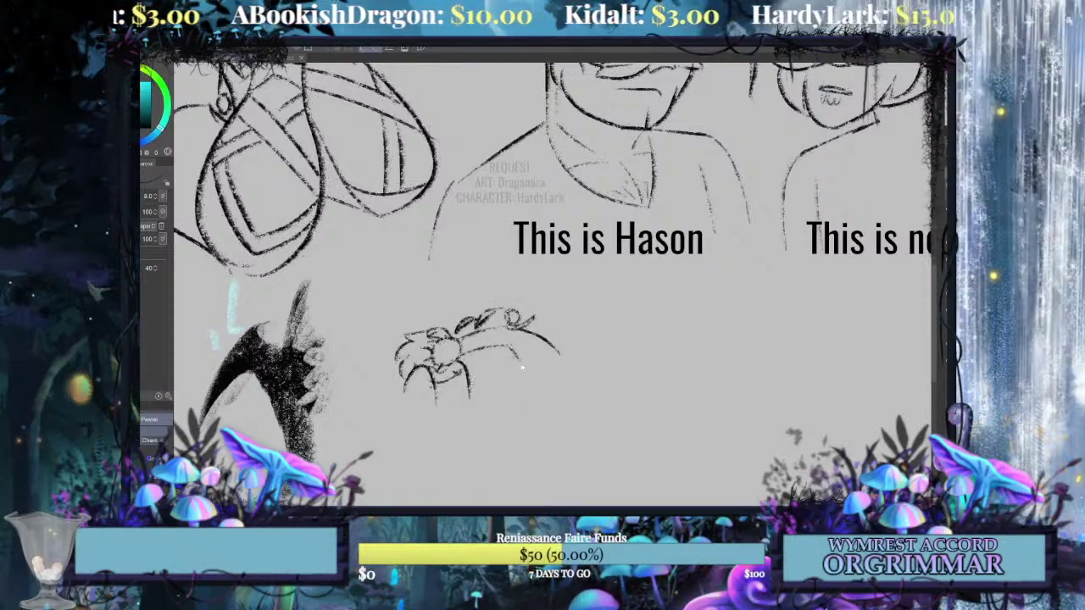
{"action": "key", "text": "ctrl+z"}
{"action": "key", "text": "ctrl+z"}
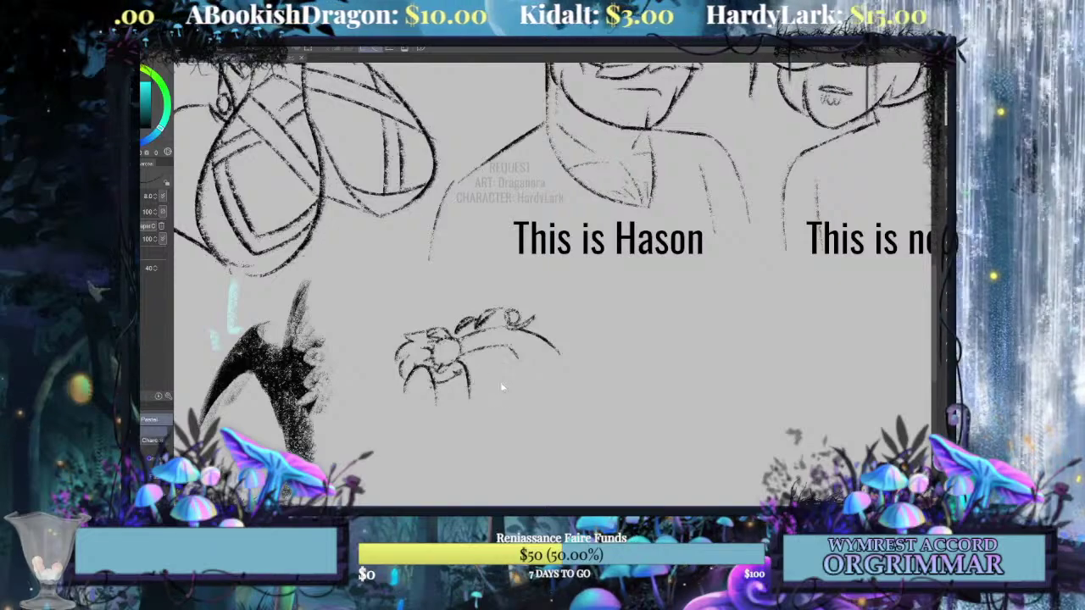
{"action": "mouse_move", "coordinate": [490, 355]}
{"action": "left_mouse_down"}
{"action": "mouse_move", "coordinate": [500, 376]}
{"action": "mouse_move", "coordinate": [491, 353]}
{"action": "left_mouse_up"}
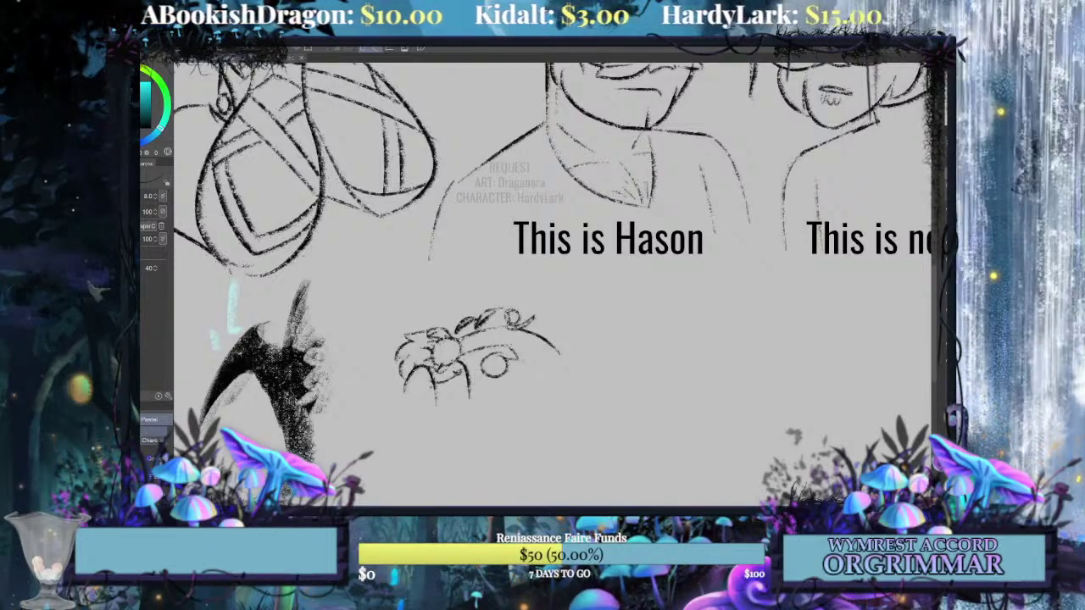
{"action": "key", "text": "ctrl+z"}
{"action": "key", "text": "ctrl+z"}
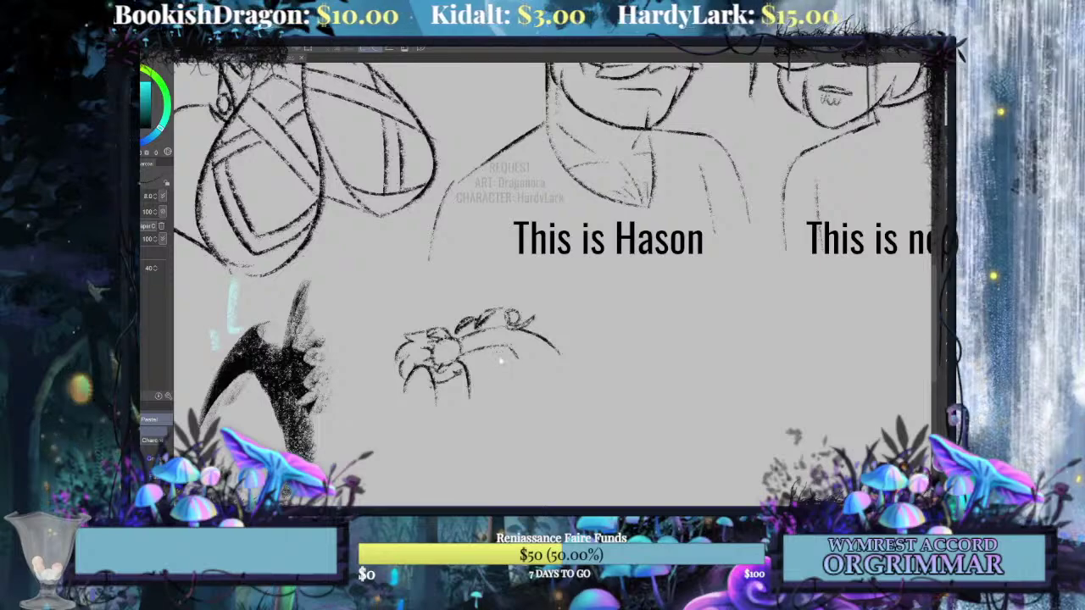
Draw a small circle beneath the creature's back line and a line running down beside it for the hind leg.
{"action": "mouse_move", "coordinate": [496, 357]}
{"action": "left_mouse_down"}
{"action": "mouse_move", "coordinate": [497, 375]}
{"action": "mouse_move", "coordinate": [517, 356]}
{"action": "mouse_move", "coordinate": [510, 407]}
{"action": "left_mouse_up"}
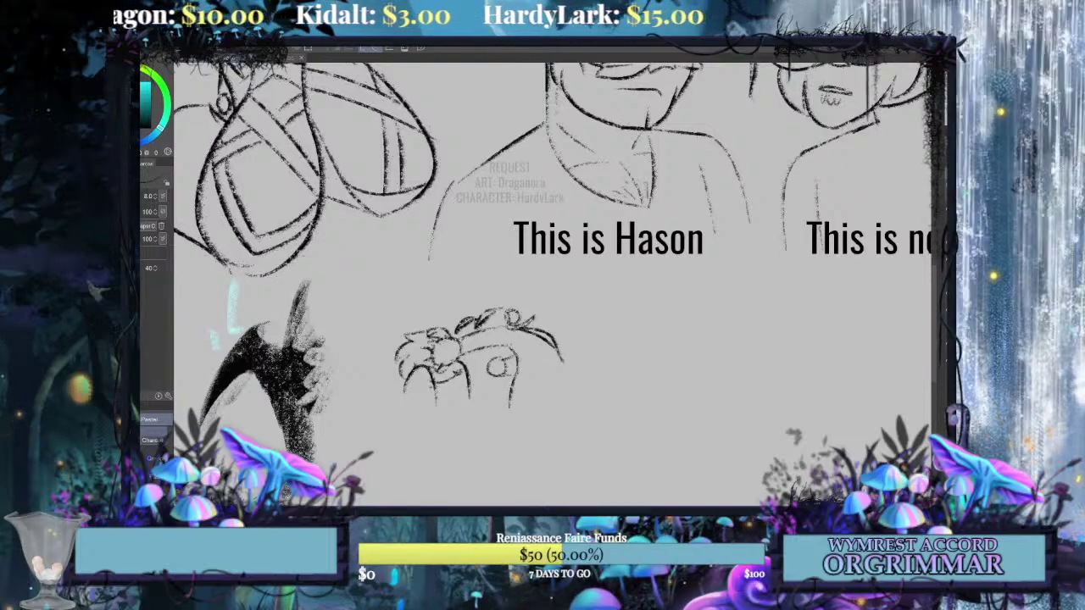
{"action": "left_click_drag", "start_coordinate": [562, 363], "coordinate": [575, 420]}
{"action": "key", "text": "ctrl+z"}
{"action": "left_click_drag", "start_coordinate": [402, 393], "coordinate": [445, 415]}
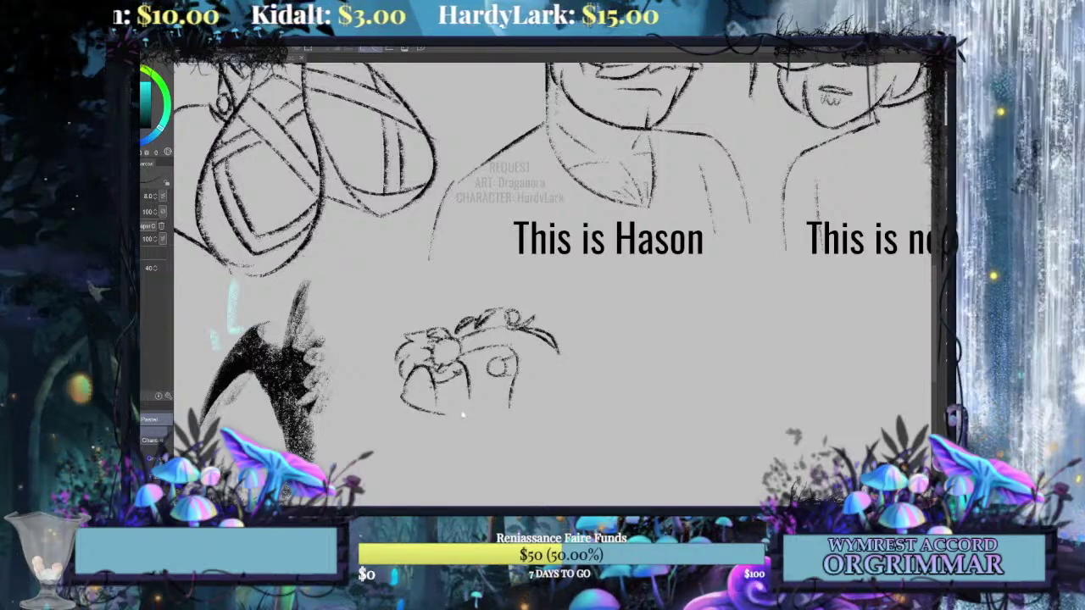
{"action": "key", "text": "ctrl+z"}
Rotate the whole creature sketch clockwise by about 22.5 degrees.
{"action": "mouse_move", "coordinate": [713, 255]}
{"action": "left_mouse_down"}
{"action": "mouse_move", "coordinate": [724, 263]}
{"action": "mouse_move", "coordinate": [723, 228]}
{"action": "left_mouse_up"}
{"action": "key", "text": "ctrl+t"}
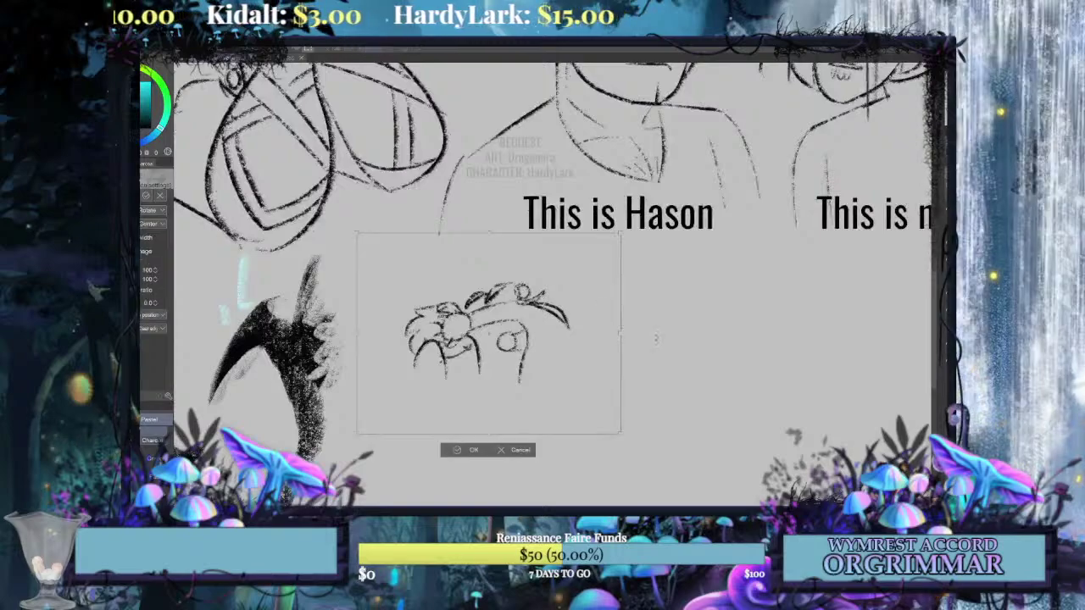
{"action": "left_click_drag", "start_coordinate": [655, 338], "coordinate": [595, 386]}
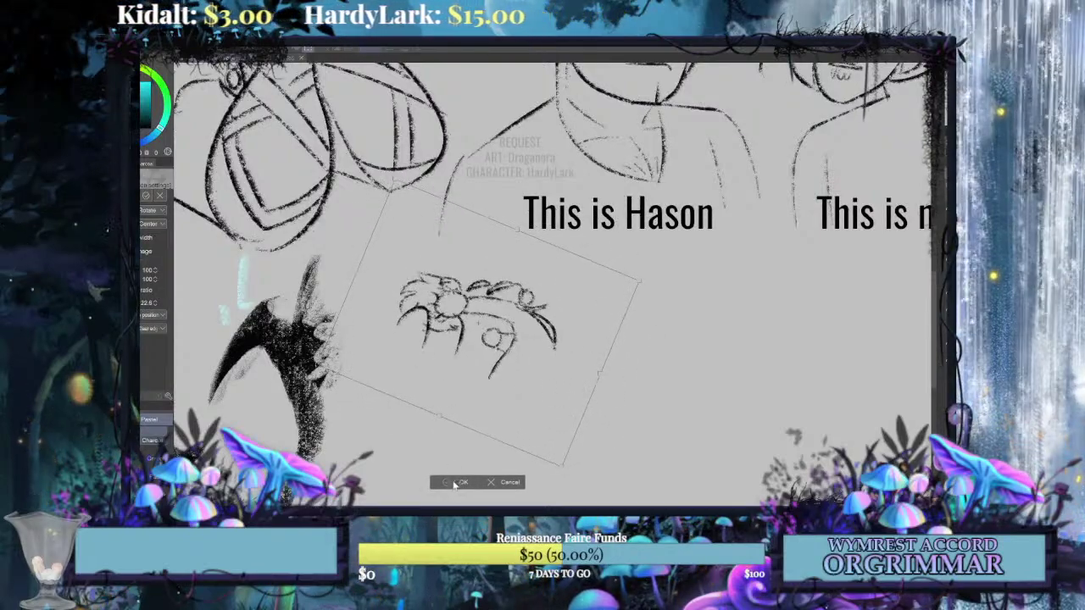
{"action": "left_click", "coordinate": [458, 482]}
{"action": "key", "text": "ctrl+z"}
Draw two hind legs with flat feet under the creature's rear, and a curved limb with a hooked tip below its head.
{"action": "left_click_drag", "start_coordinate": [544, 350], "coordinate": [555, 421]}
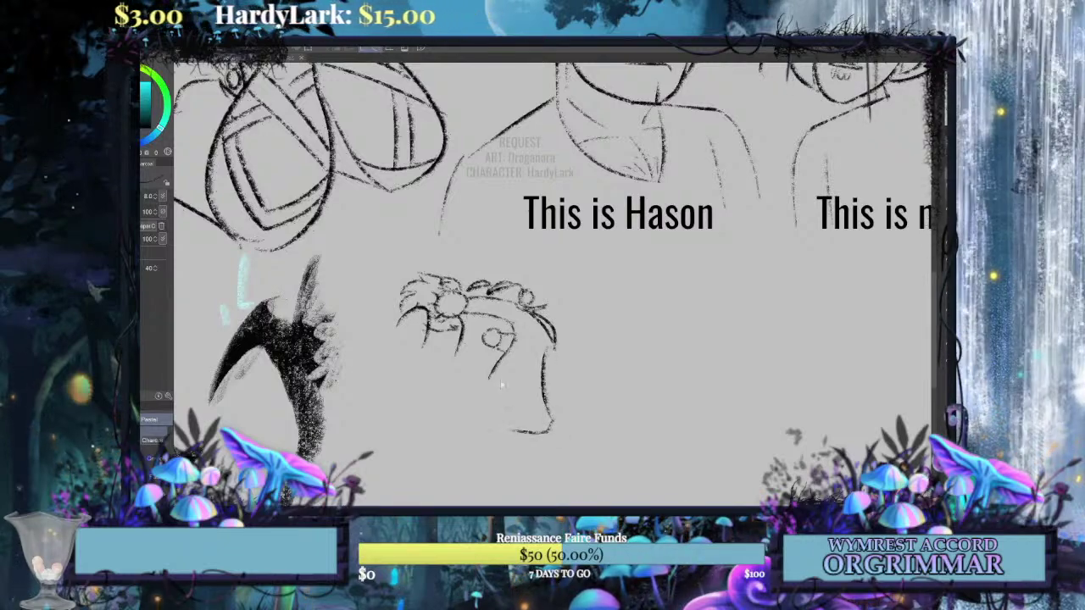
{"action": "mouse_move", "coordinate": [491, 369]}
{"action": "left_mouse_down"}
{"action": "mouse_move", "coordinate": [477, 430]}
{"action": "mouse_move", "coordinate": [500, 438]}
{"action": "left_mouse_up"}
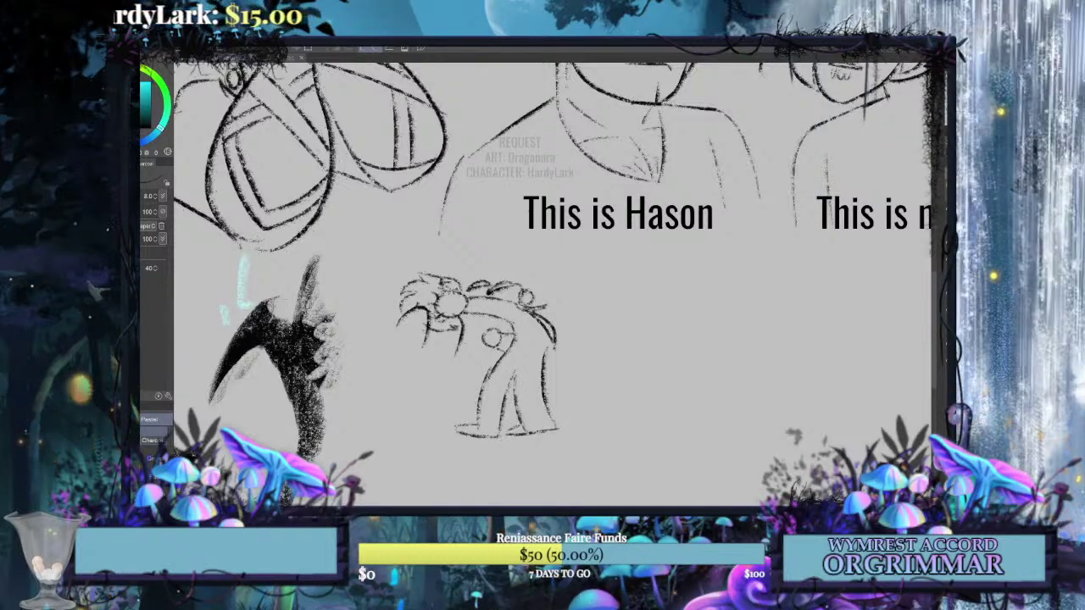
{"action": "key", "text": "ctrl+z"}
{"action": "left_click_drag", "start_coordinate": [401, 365], "coordinate": [385, 346]}
{"action": "key", "text": "ctrl+z"}
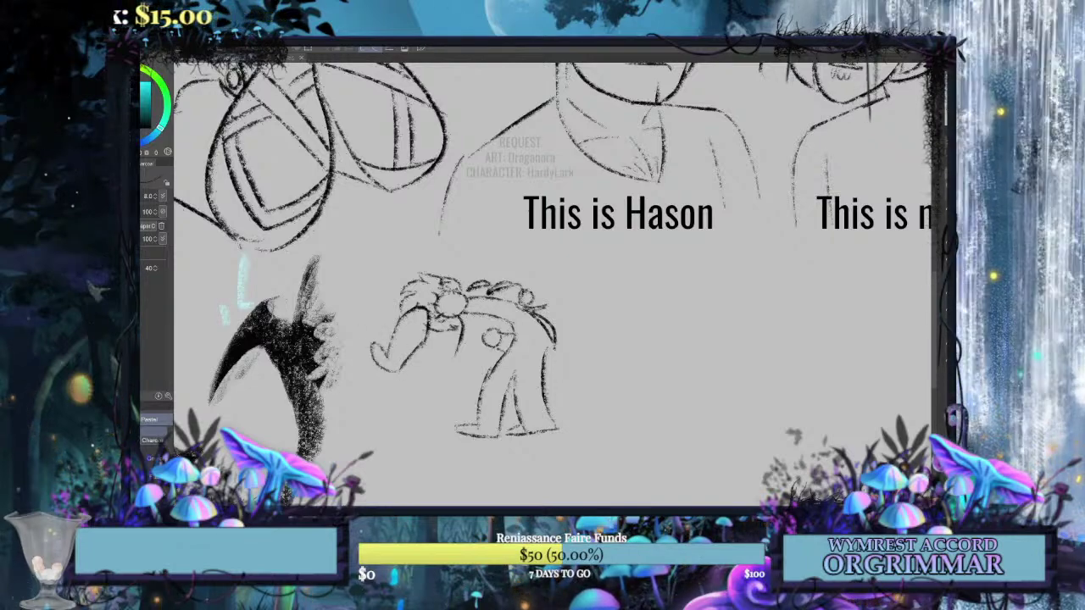
{"action": "left_click_drag", "start_coordinate": [439, 340], "coordinate": [437, 422]}
{"action": "key", "text": "ctrl+z"}
{"action": "mouse_move", "coordinate": [432, 374]}
{"action": "left_mouse_down"}
{"action": "mouse_move", "coordinate": [451, 414]}
{"action": "mouse_move", "coordinate": [456, 398]}
{"action": "left_mouse_up"}
{"action": "key", "text": "ctrl+z"}
{"action": "key", "text": "ctrl+z"}
{"action": "key", "text": "ctrl+z"}
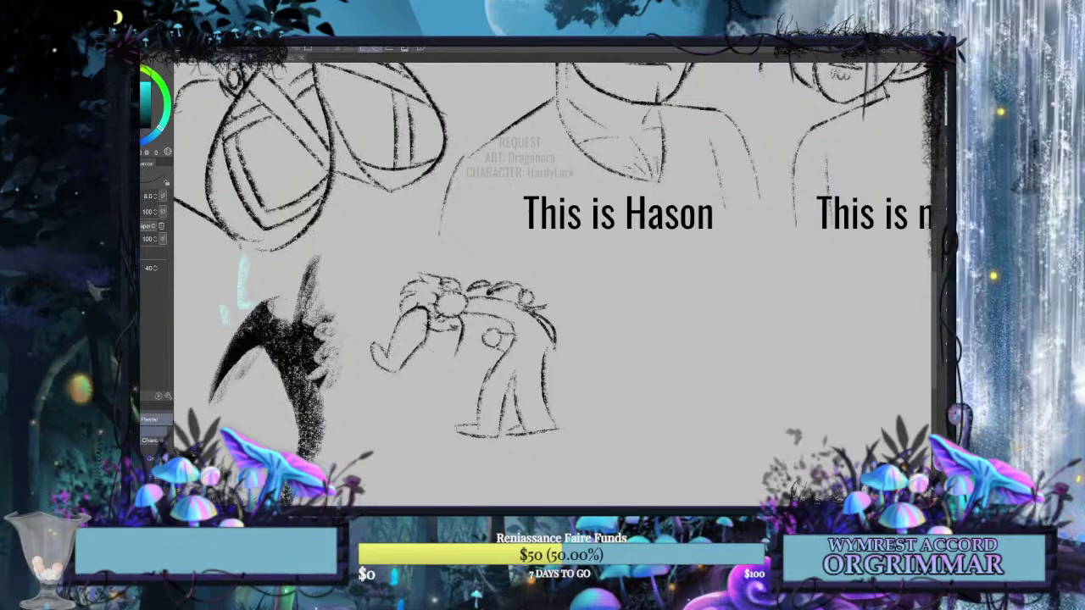
{"action": "mouse_move", "coordinate": [389, 369]}
{"action": "left_mouse_down"}
{"action": "mouse_move", "coordinate": [350, 442]}
{"action": "mouse_move", "coordinate": [385, 404]}
{"action": "mouse_move", "coordinate": [336, 422]}
{"action": "left_mouse_up"}
{"action": "key", "text": "ctrl+z"}
{"action": "key", "text": "ctrl+z"}
{"action": "key", "text": "ctrl+z"}
{"action": "key", "text": "ctrl+z"}
{"action": "key", "text": "ctrl+z"}
{"action": "left_click_drag", "start_coordinate": [379, 375], "coordinate": [328, 439]}
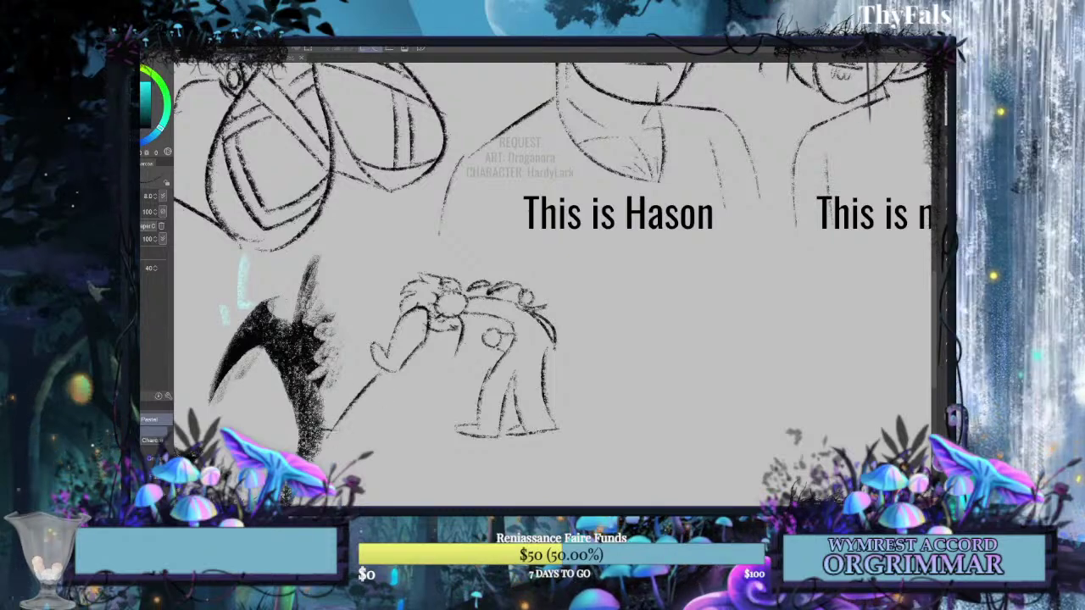
{"action": "left_click_drag", "start_coordinate": [417, 383], "coordinate": [361, 439]}
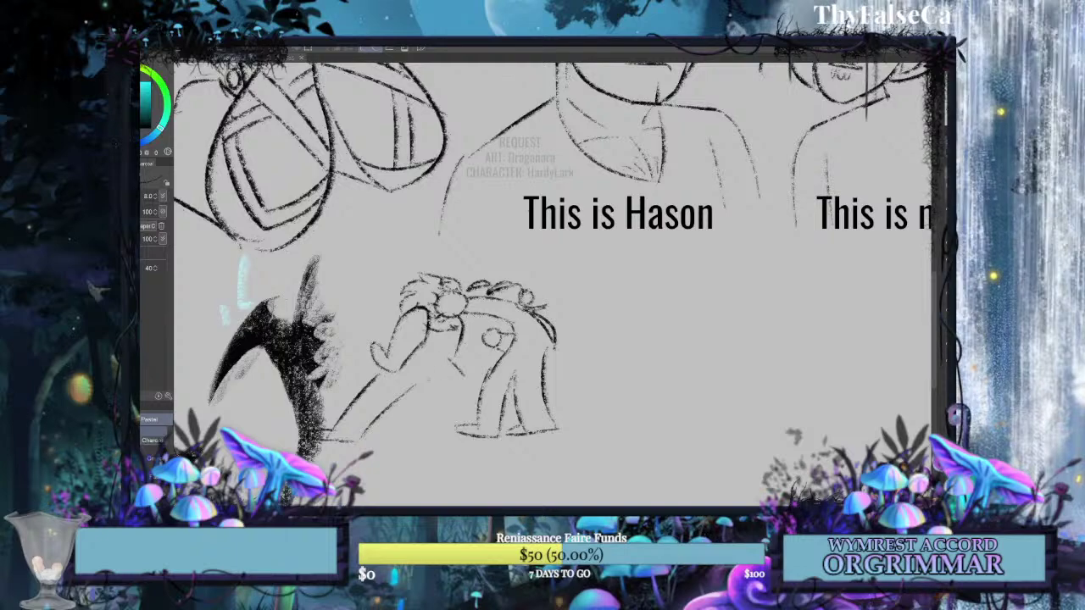
{"action": "key", "text": "ctrl+z"}
{"action": "key", "text": "ctrl+z"}
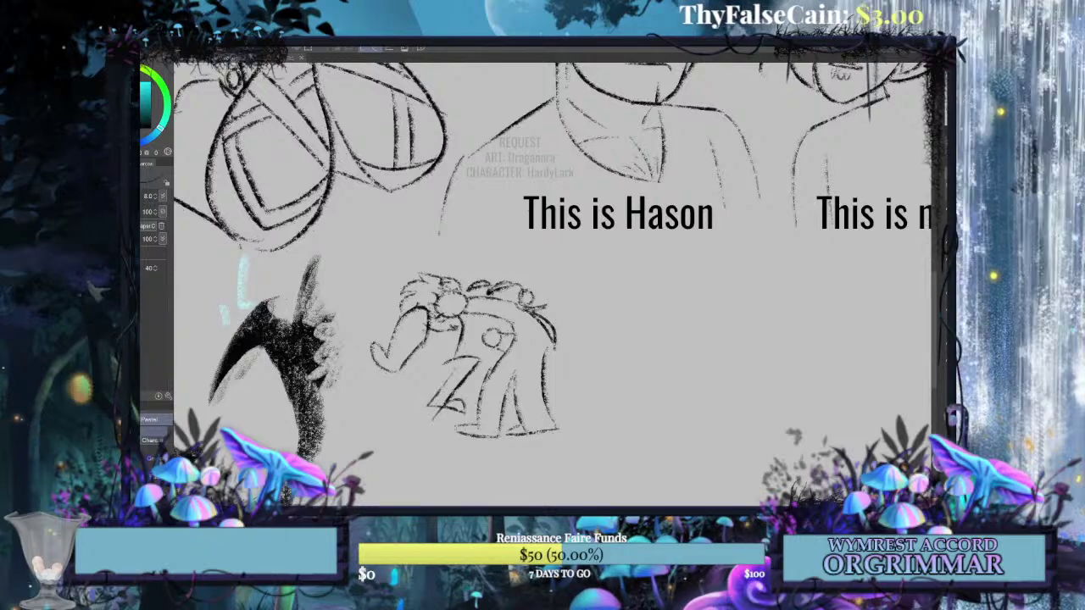
{"action": "key", "text": "ctrl+z"}
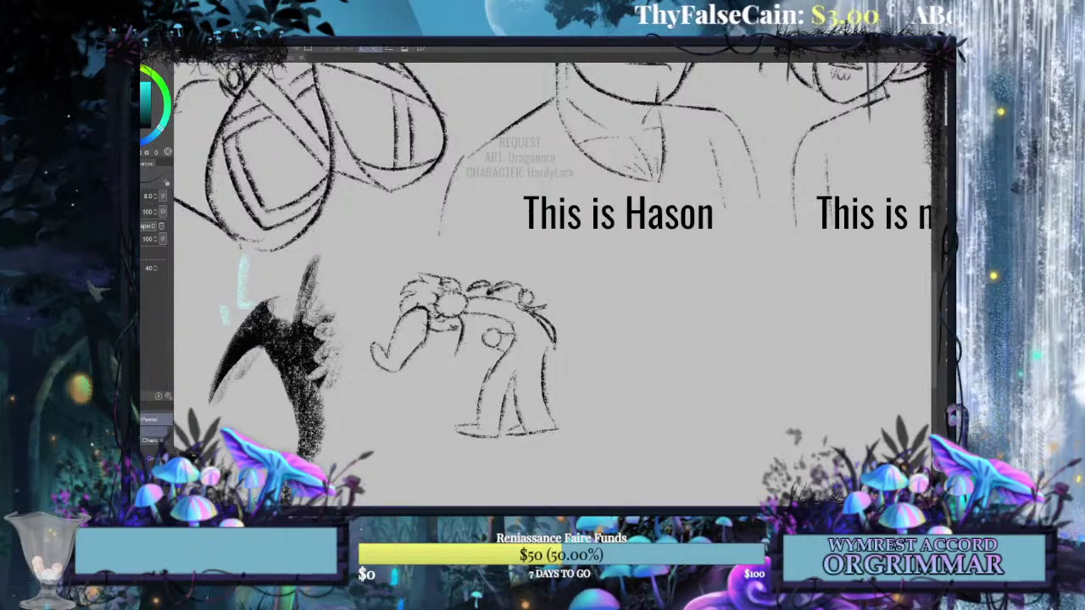
Draw two splayed front legs with pointed feet beneath the creature's head, plus a small hooked limb on their inner side.
{"action": "left_click_drag", "start_coordinate": [405, 361], "coordinate": [380, 411]}
{"action": "key", "text": "ctrl+z"}
{"action": "mouse_move", "coordinate": [406, 359]}
{"action": "left_mouse_down"}
{"action": "mouse_move", "coordinate": [374, 413]}
{"action": "mouse_move", "coordinate": [331, 444]}
{"action": "mouse_move", "coordinate": [383, 438]}
{"action": "mouse_move", "coordinate": [403, 395]}
{"action": "left_mouse_up"}
{"action": "left_click_drag", "start_coordinate": [382, 435], "coordinate": [421, 382]}
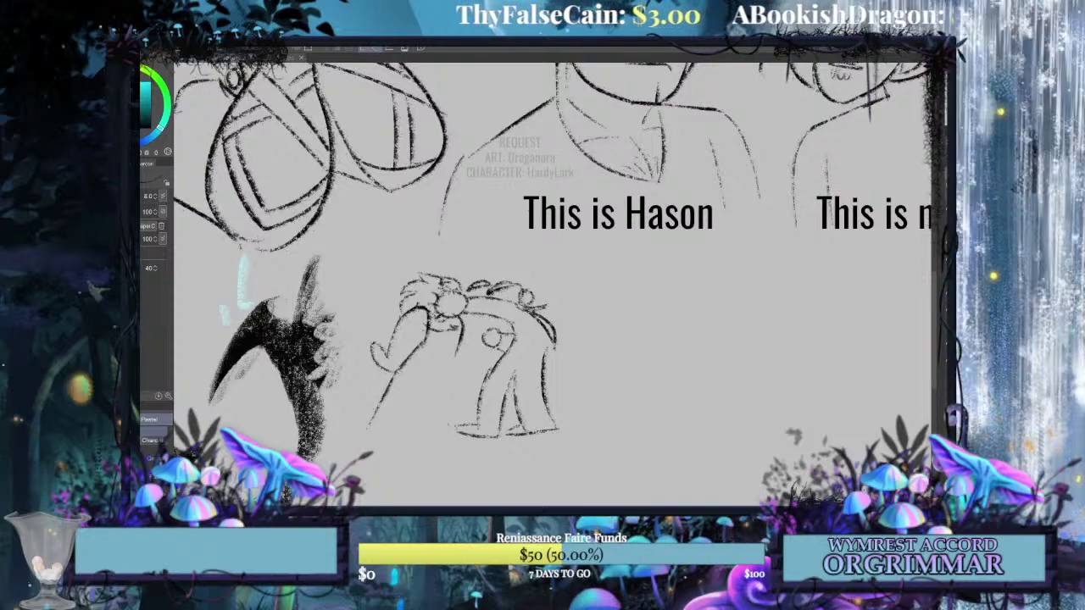
{"action": "key", "text": "ctrl+z"}
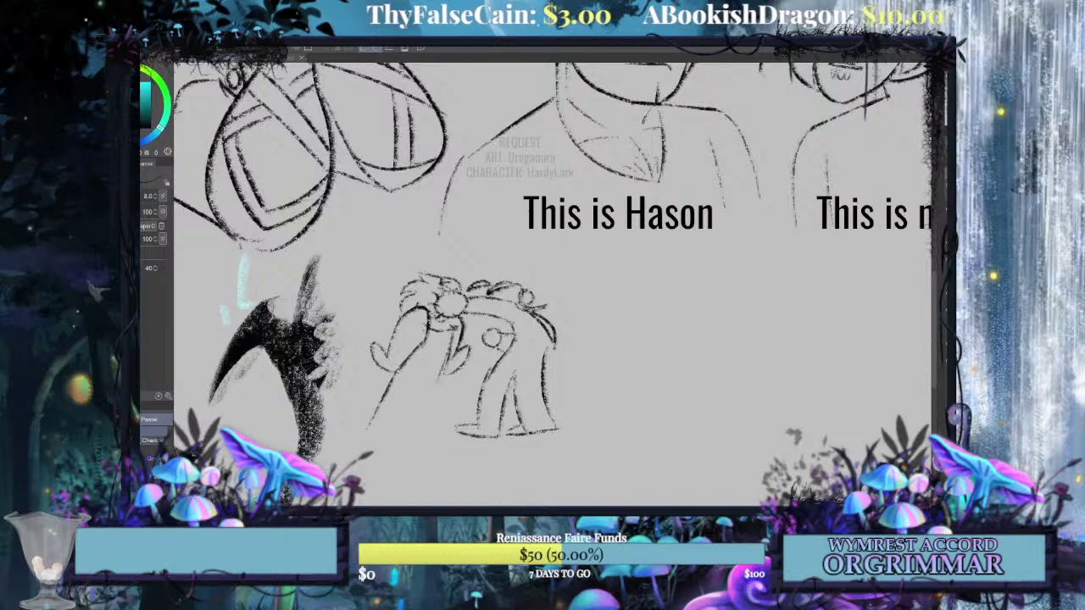
{"action": "mouse_move", "coordinate": [439, 378]}
{"action": "left_mouse_down"}
{"action": "mouse_move", "coordinate": [418, 443]}
{"action": "mouse_move", "coordinate": [441, 427]}
{"action": "mouse_move", "coordinate": [402, 456]}
{"action": "left_mouse_up"}
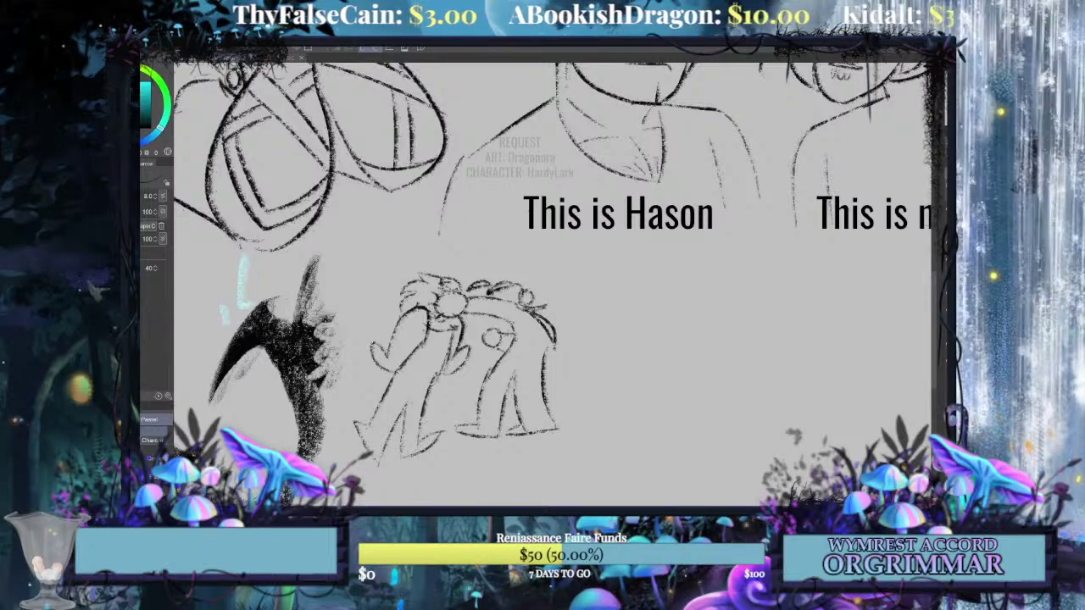
{"action": "mouse_move", "coordinate": [368, 427]}
{"action": "left_mouse_down"}
{"action": "mouse_move", "coordinate": [353, 414]}
{"action": "mouse_move", "coordinate": [373, 454]}
{"action": "left_mouse_up"}
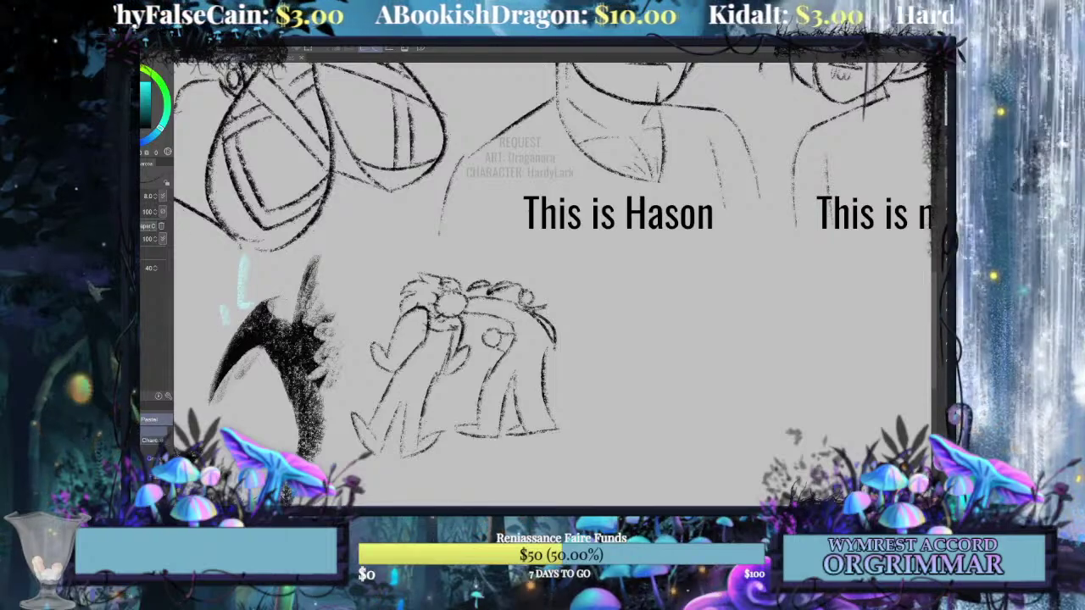
Select the inner lines between the two front legs and adjust their fit with a free transform.
{"action": "key", "text": "m"}
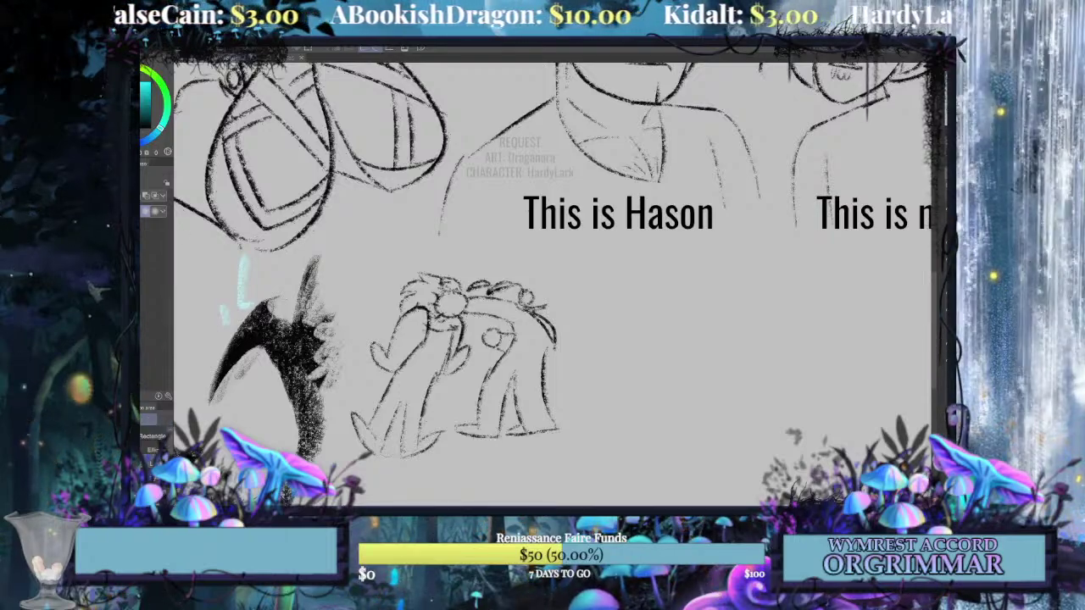
{"action": "left_click_drag", "start_coordinate": [447, 424], "coordinate": [417, 374]}
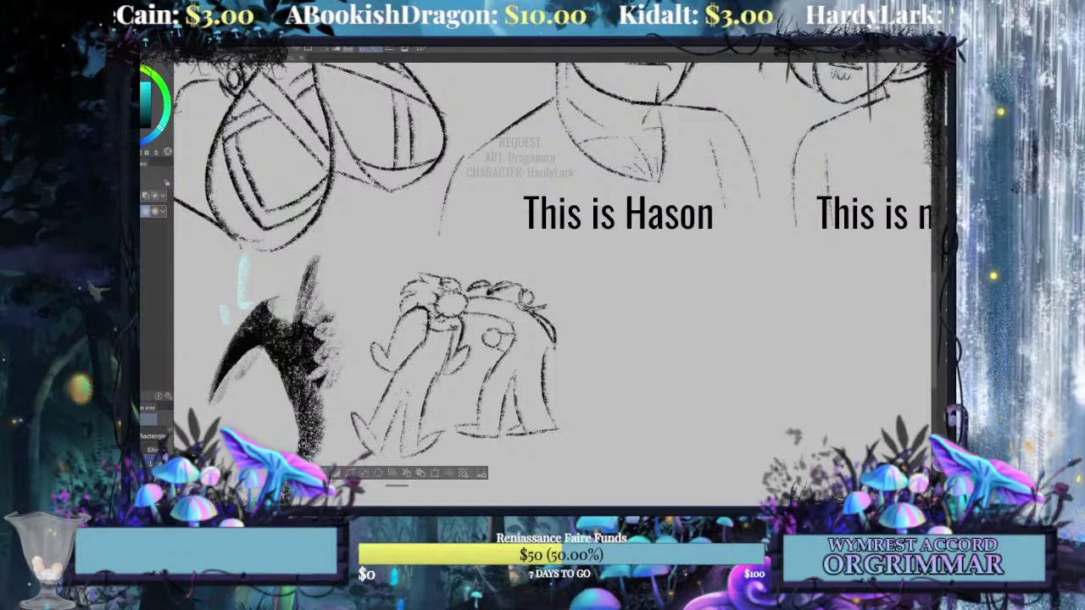
{"action": "key", "text": "ctrl+t"}
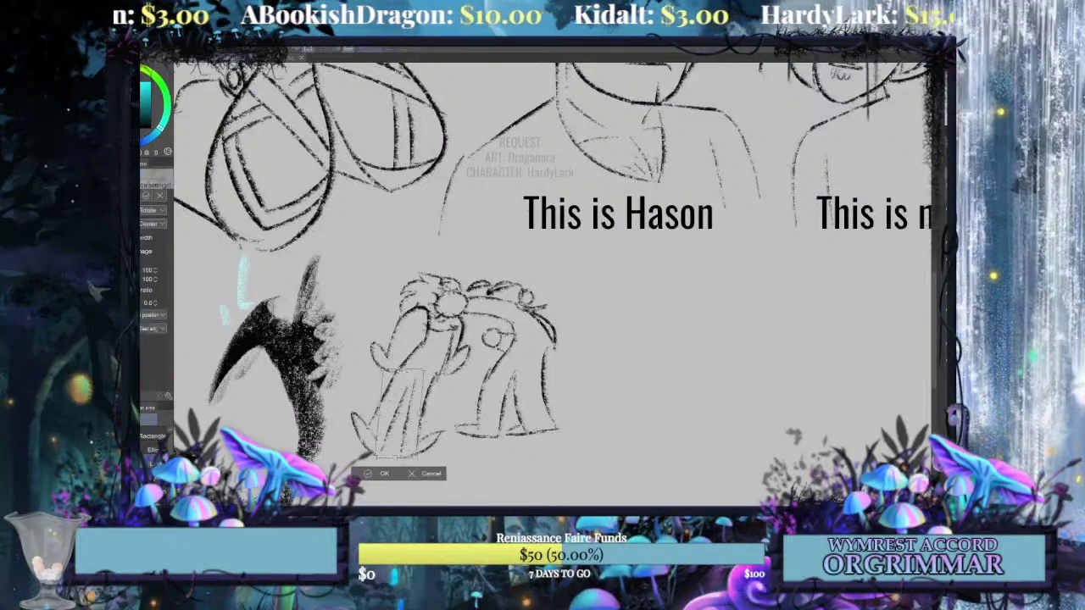
{"action": "left_click", "coordinate": [386, 474]}
{"action": "key", "text": "p"}
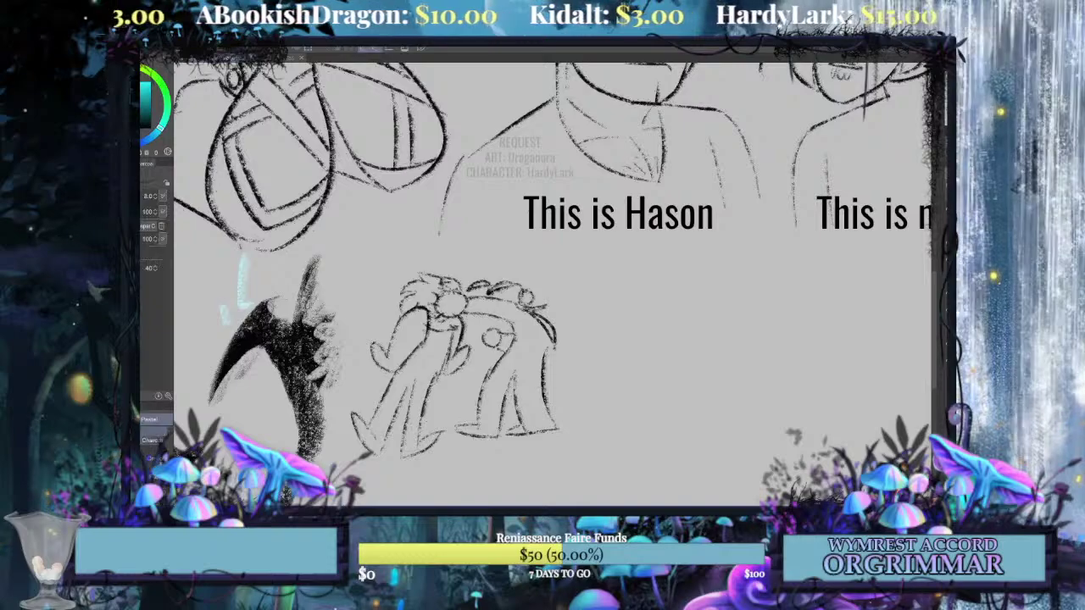
Select the front legs with the hooked limbs and squash them to 87% of their height.
{"action": "key", "text": "m"}
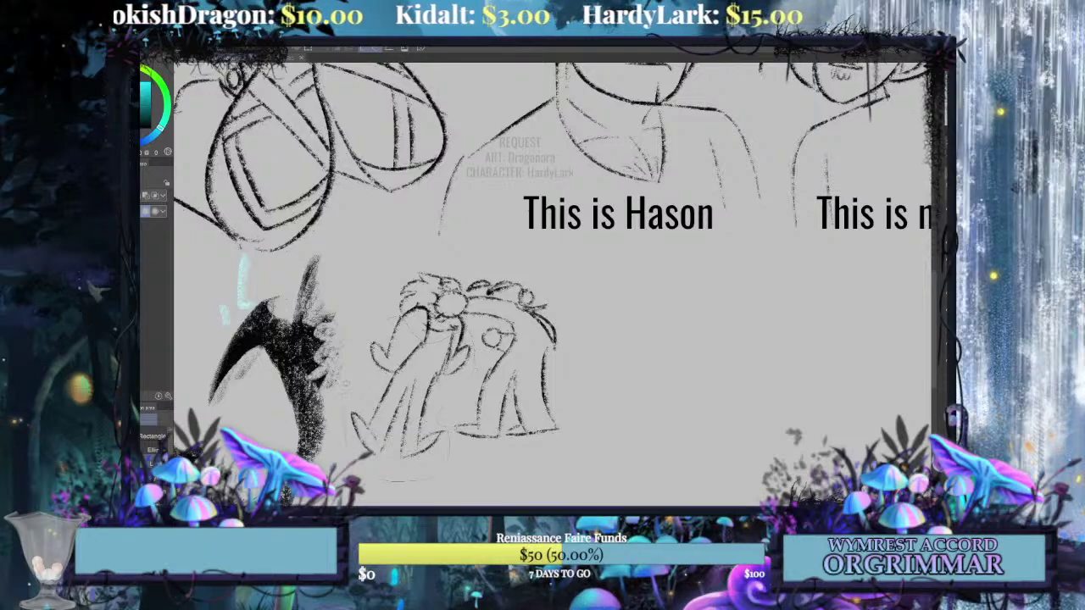
{"action": "left_click_drag", "start_coordinate": [345, 383], "coordinate": [473, 381]}
{"action": "key", "text": "ctrl+t"}
{"action": "left_click_drag", "start_coordinate": [407, 483], "coordinate": [414, 463]}
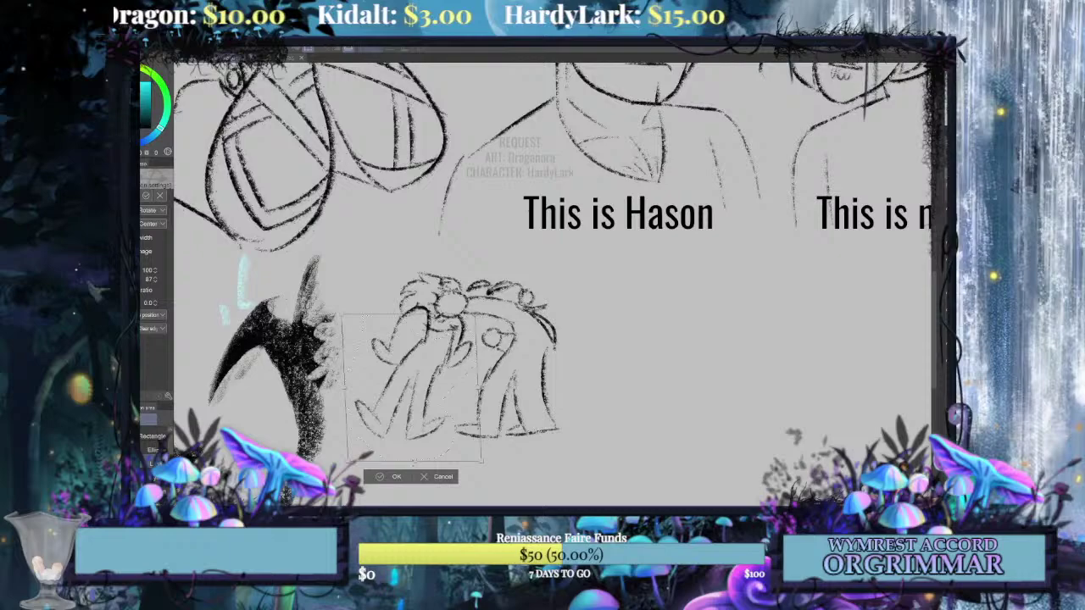
{"action": "left_click", "coordinate": [397, 477]}
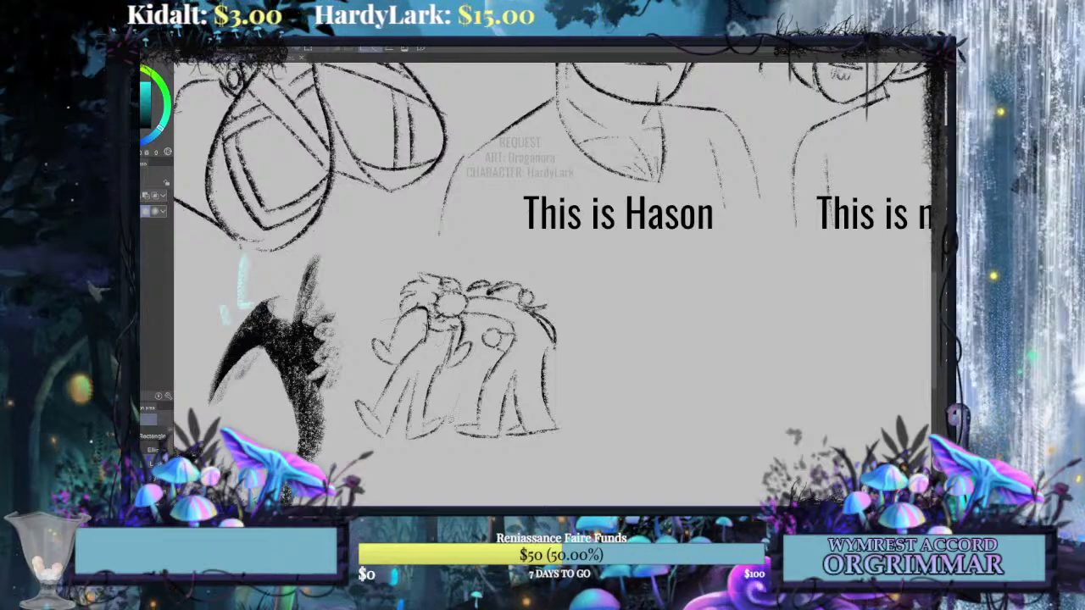
Rotate the selected front legs and limbs counterclockwise by about 32.2 degrees and place them upright beneath the head.
{"action": "key", "text": "ctrl+t"}
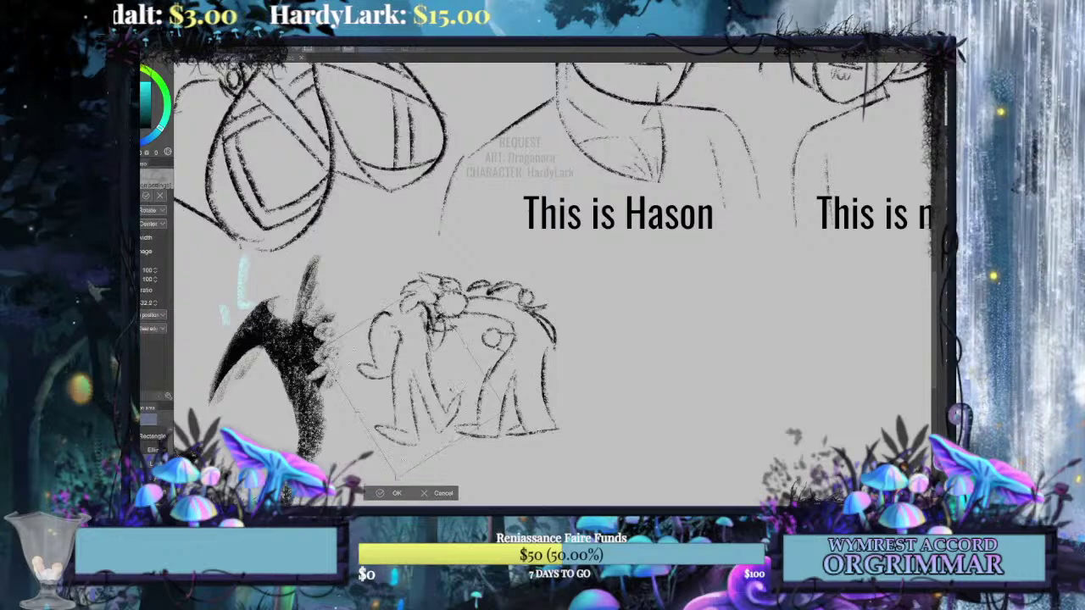
{"action": "mouse_move", "coordinate": [481, 394]}
{"action": "left_mouse_down"}
{"action": "mouse_move", "coordinate": [492, 395]}
{"action": "mouse_move", "coordinate": [486, 384]}
{"action": "left_mouse_up"}
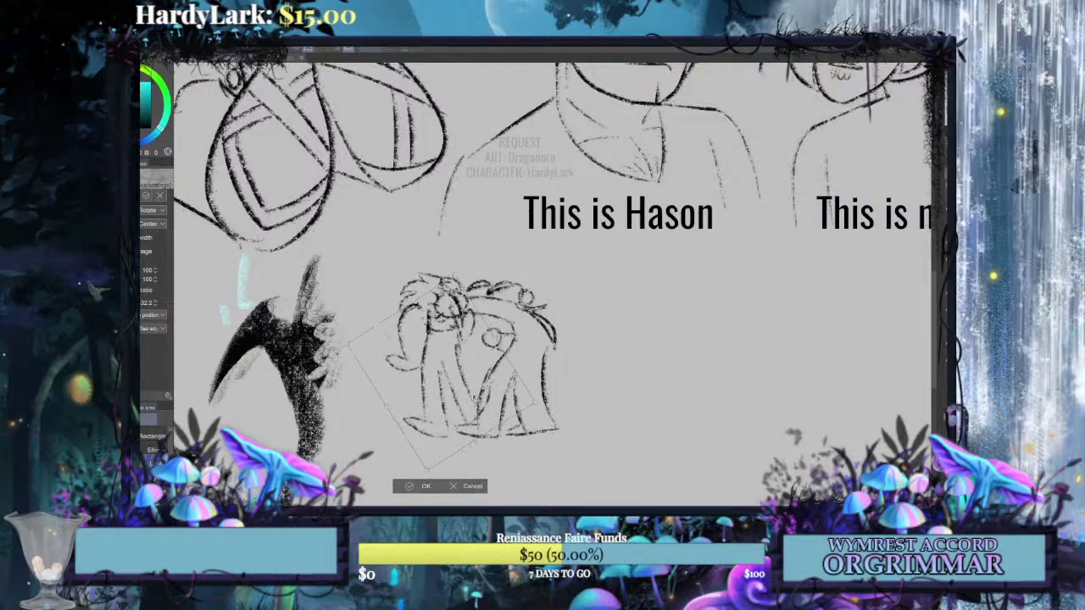
{"action": "key", "text": "Return"}
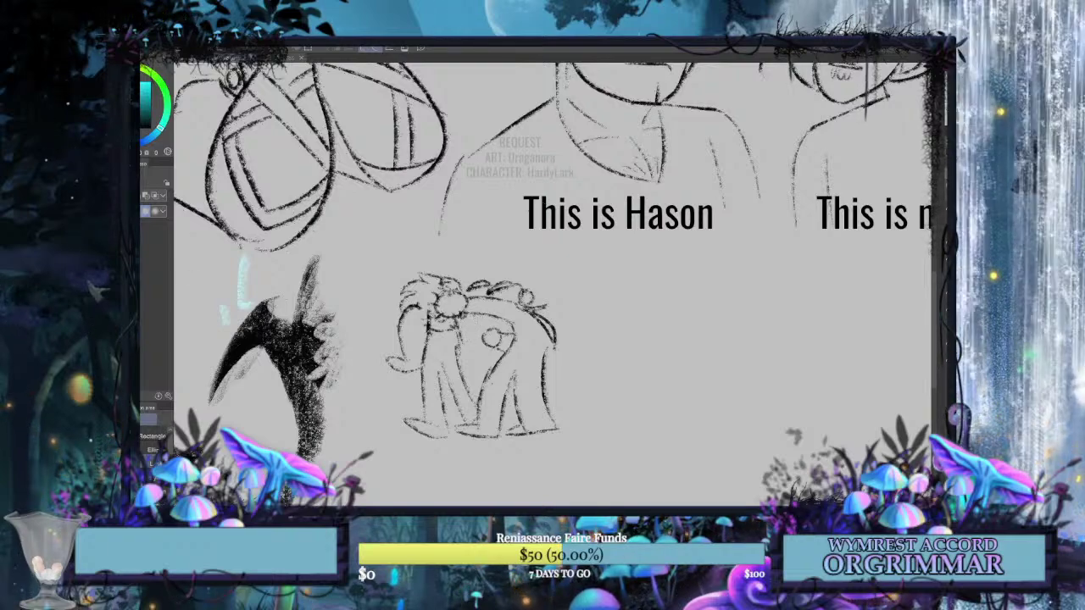
{"action": "key", "text": "p"}
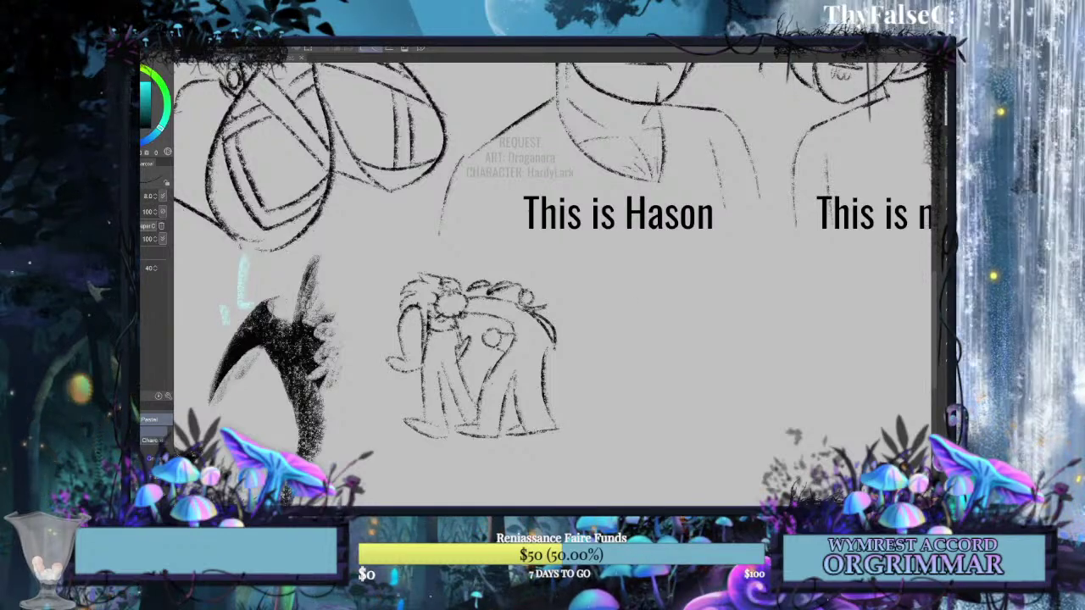
{"action": "left_click_drag", "start_coordinate": [398, 332], "coordinate": [370, 421]}
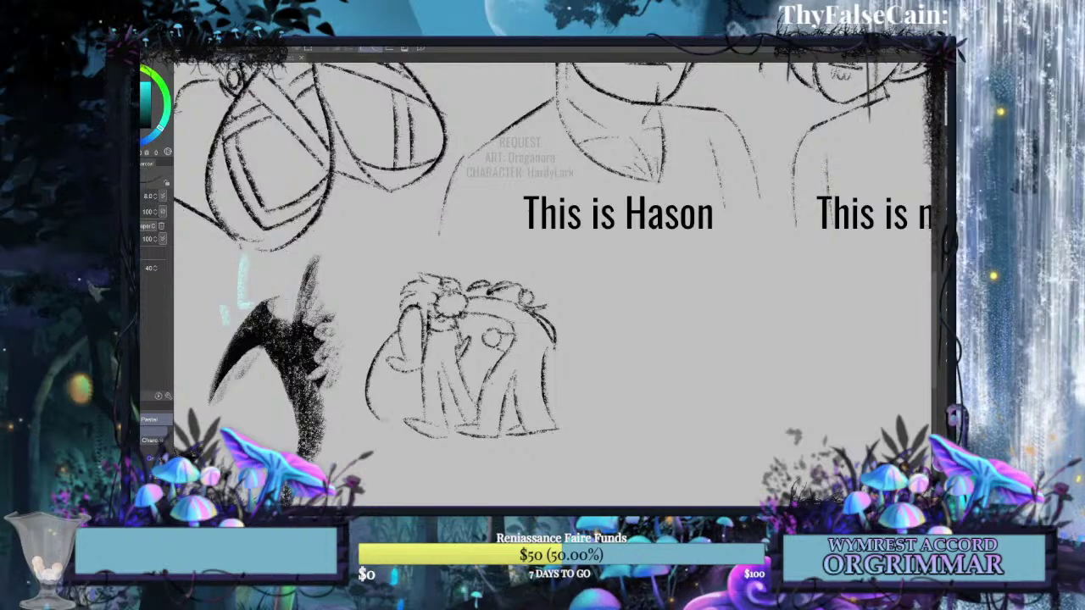
{"action": "key", "text": "ctrl+z"}
{"action": "mouse_move", "coordinate": [394, 363]}
{"action": "left_mouse_down"}
{"action": "mouse_move", "coordinate": [371, 424]}
{"action": "mouse_move", "coordinate": [419, 394]}
{"action": "left_mouse_up"}
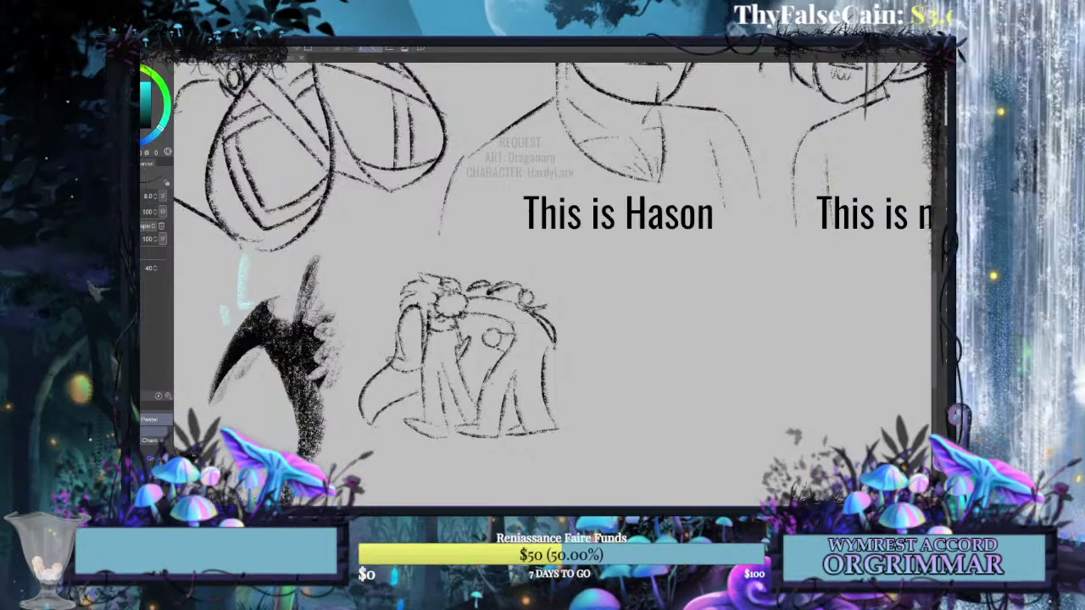
{"action": "key", "text": "ctrl+z"}
{"action": "key", "text": "ctrl+z"}
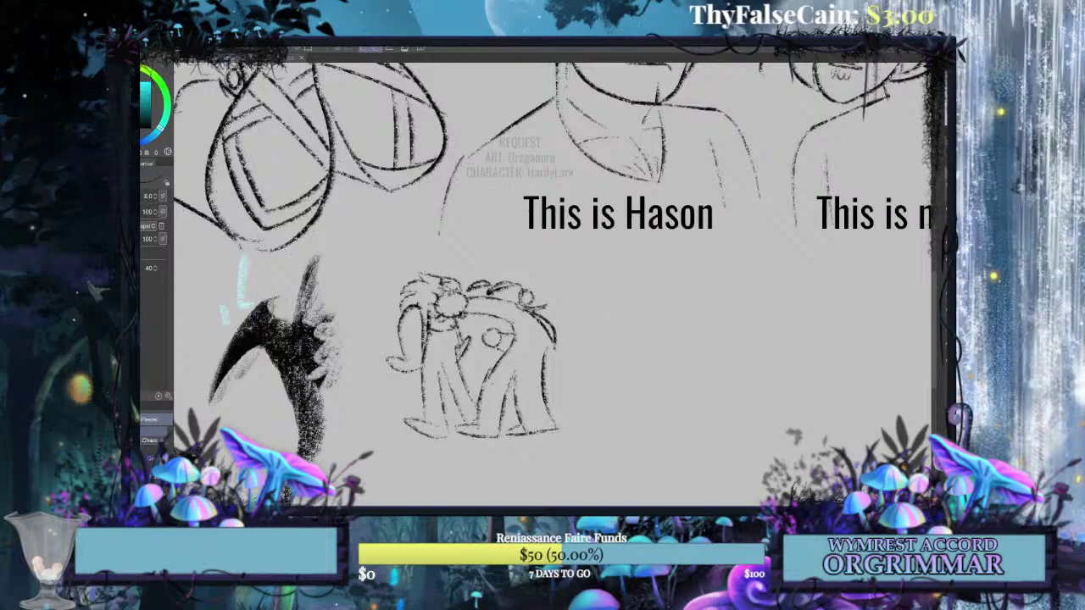
Move the whole creature sketch slightly up and closer to the dark silhouette.
{"action": "key", "text": "ctrl+minus"}
{"action": "key", "text": "ctrl+t"}
{"action": "left_click_drag", "start_coordinate": [613, 373], "coordinate": [614, 370]}
{"action": "left_click_drag", "start_coordinate": [542, 361], "coordinate": [518, 353]}
{"action": "left_click", "coordinate": [449, 447]}
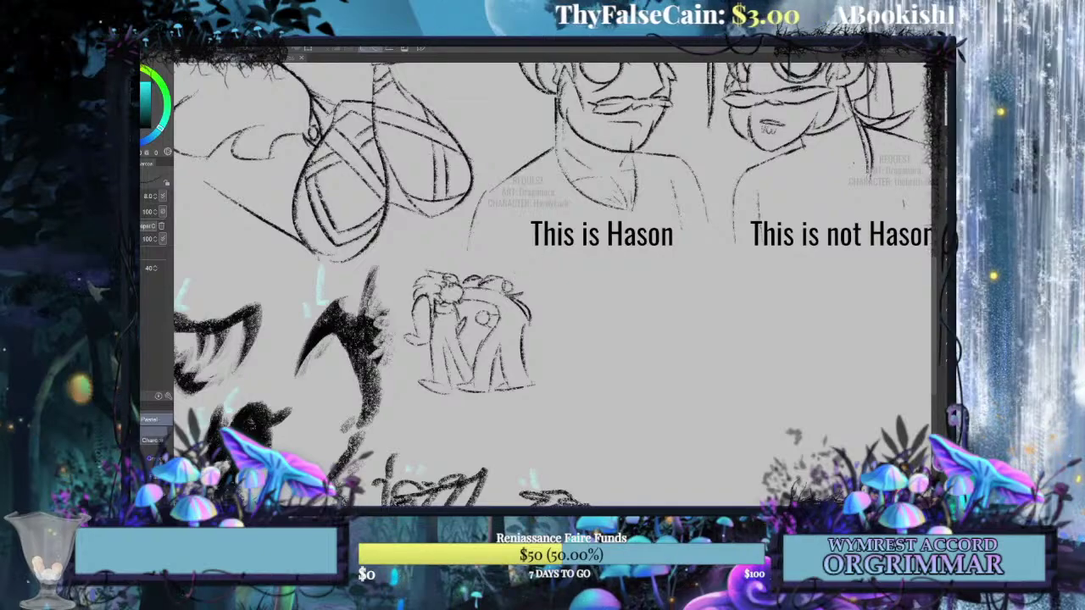
Add the text "who are you" above the creature's back.
{"action": "key", "text": "t"}
{"action": "left_click", "coordinate": [518, 275]}
{"action": "type", "text": "wh"}
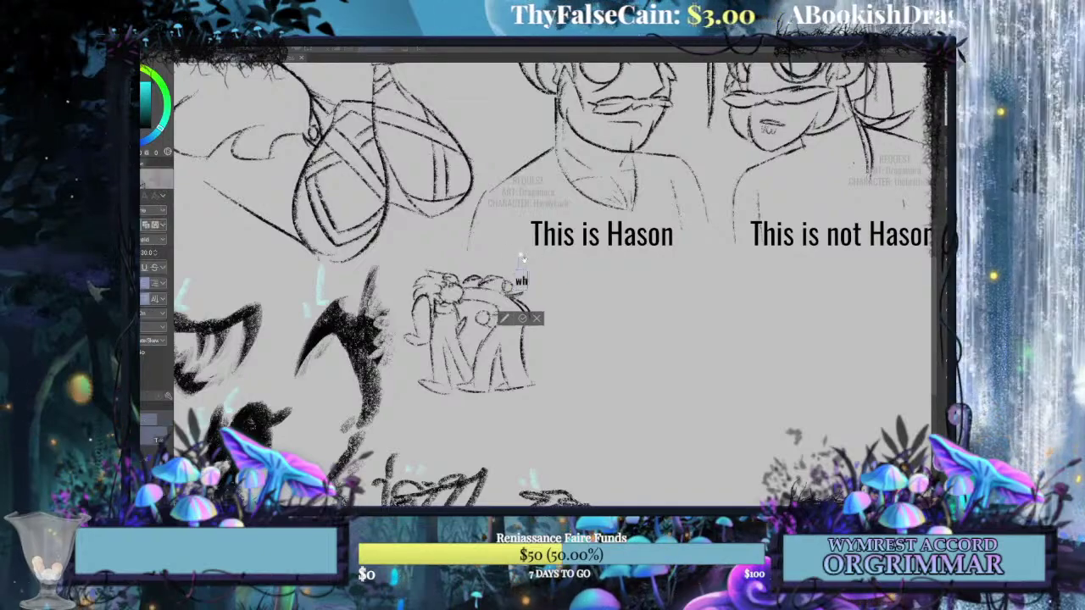
{"action": "type", "text": "o are you"}
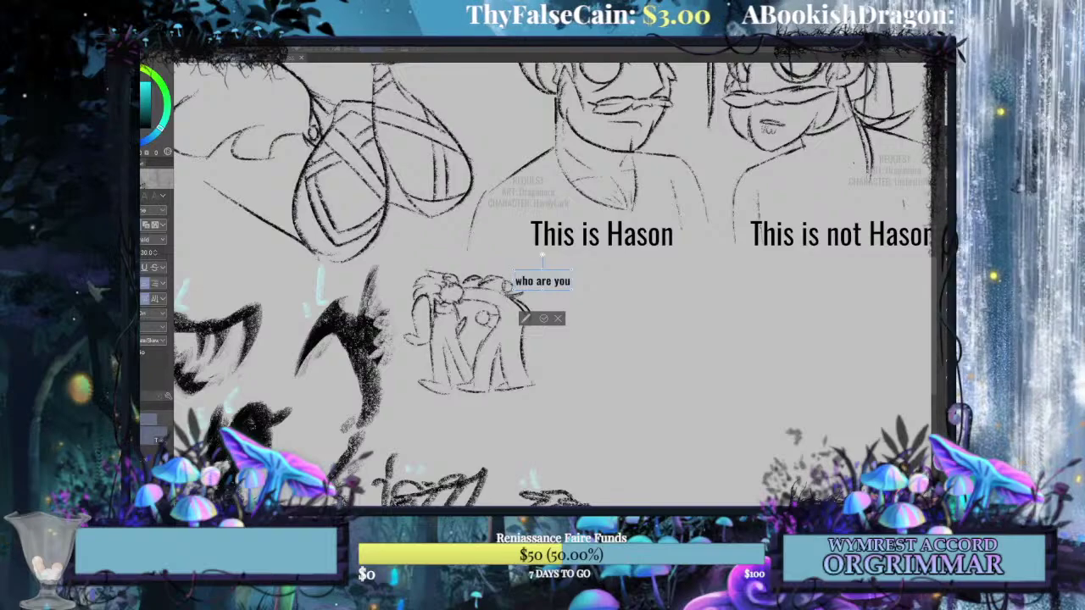
Format the "who are you" text as non-bold Comic Sans MS at size 14 and position it just above the creature's rear.
{"action": "left_click", "coordinate": [125, 267]}
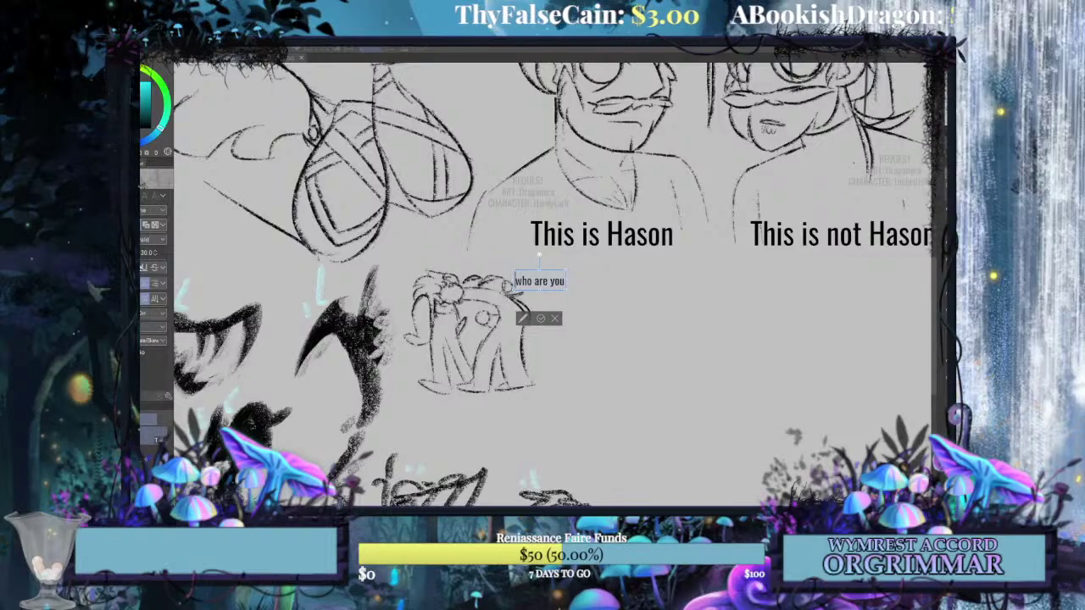
{"action": "left_click", "coordinate": [210, 223]}
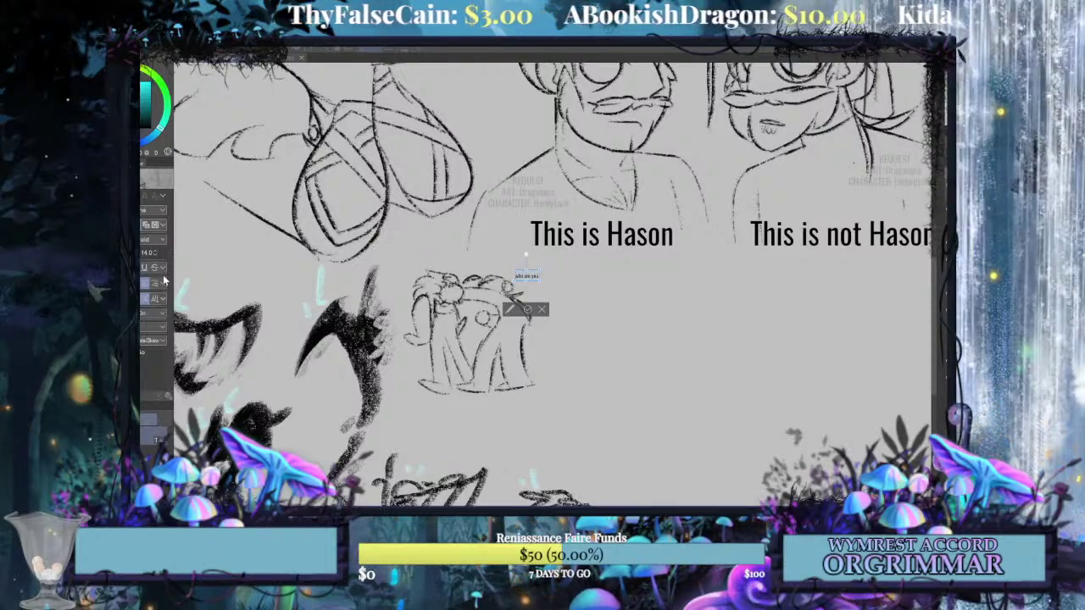
{"action": "left_click", "coordinate": [383, 265]}
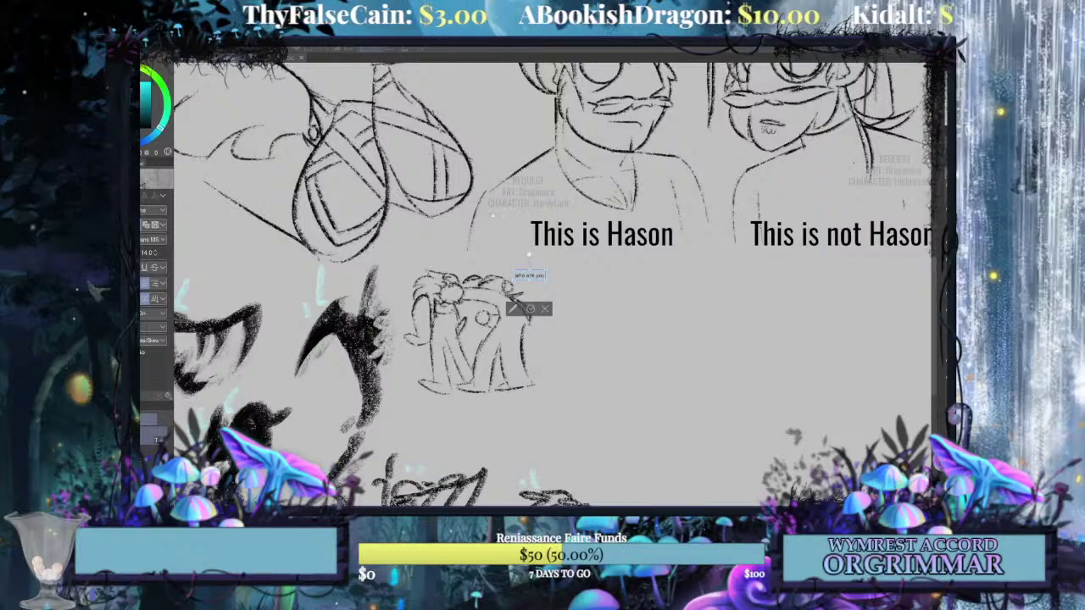
{"action": "left_click", "coordinate": [531, 309]}
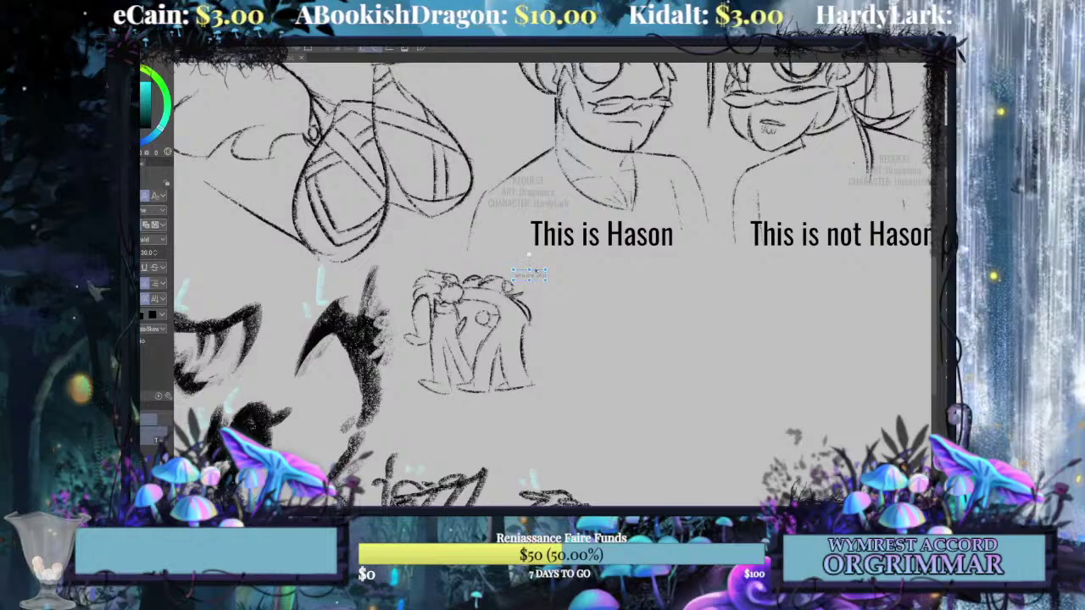
{"action": "left_click_drag", "start_coordinate": [535, 272], "coordinate": [526, 268]}
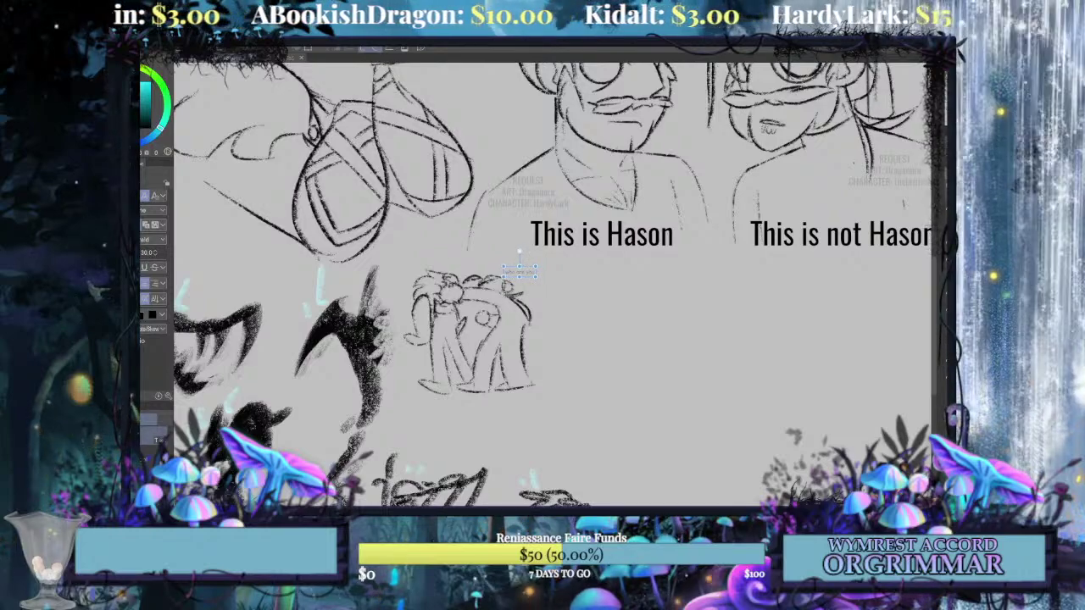
Scale the creature sketch together with its text up to 110%.
{"action": "key", "text": "ctrl+t"}
{"action": "mouse_move", "coordinate": [572, 430]}
{"action": "left_mouse_down"}
{"action": "mouse_move", "coordinate": [593, 449]}
{"action": "mouse_move", "coordinate": [556, 405]}
{"action": "left_mouse_up"}
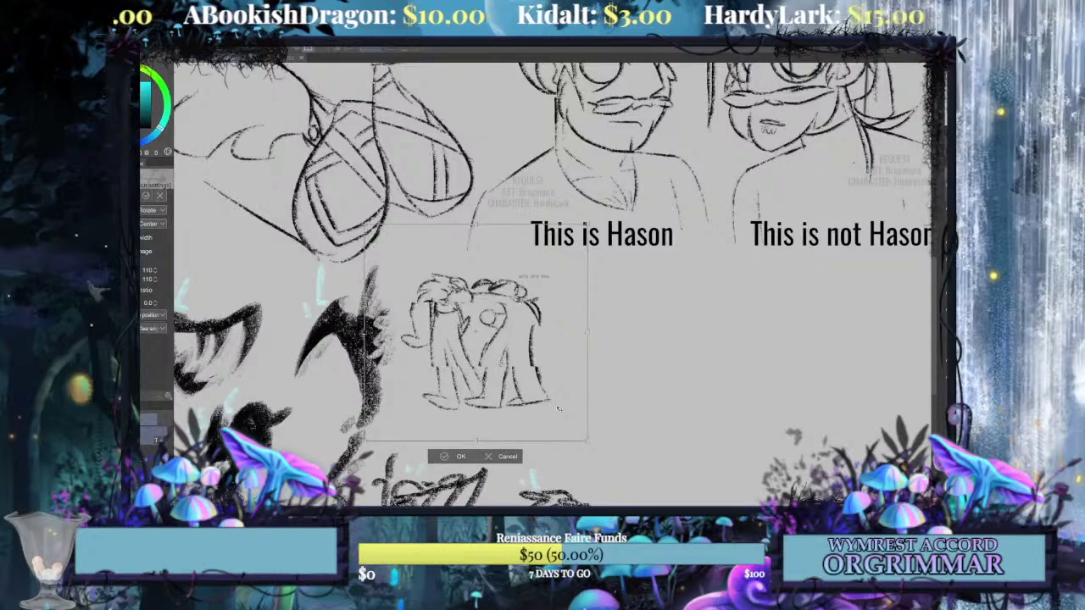
{"action": "left_click", "coordinate": [452, 454]}
{"action": "key", "text": "ctrl+0"}
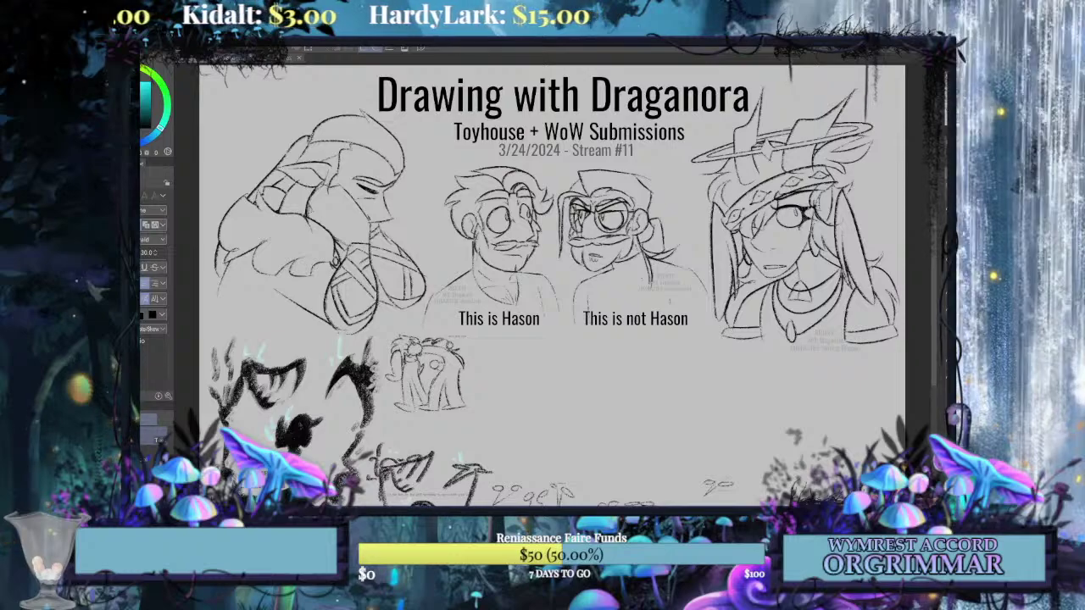
{"action": "scroll", "coordinate": [553, 284], "scroll_direction": "up", "scroll_amount": 8}
{"action": "left_click_drag", "start_coordinate": [623, 97], "coordinate": [501, 419]}
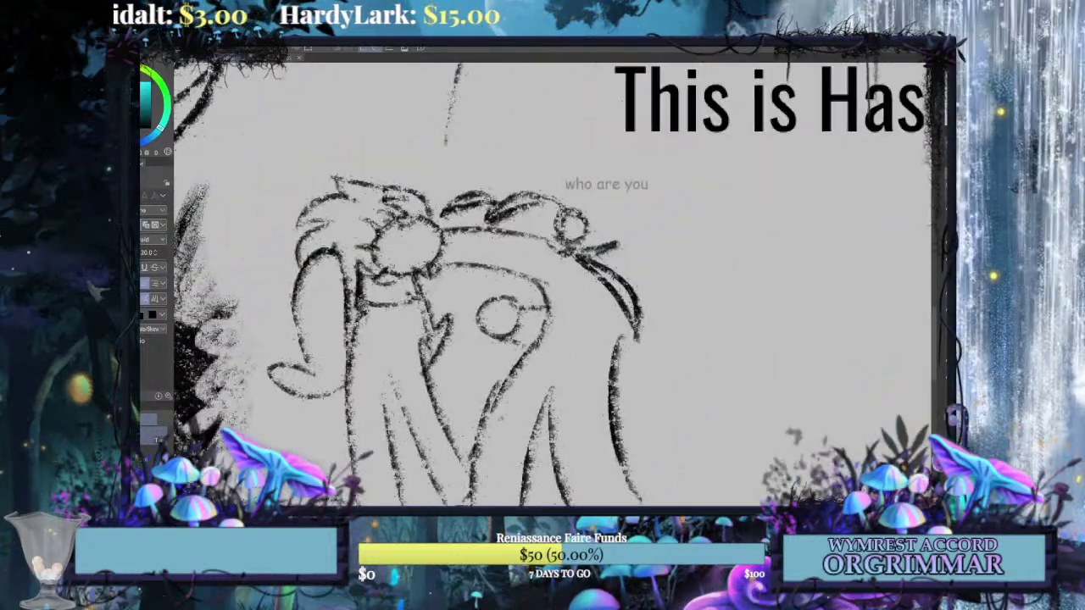
{"action": "key", "text": "p"}
{"action": "key", "text": "ctrl+z"}
{"action": "mouse_move", "coordinate": [493, 219]}
{"action": "left_mouse_down"}
{"action": "mouse_move", "coordinate": [503, 229]}
{"action": "mouse_move", "coordinate": [491, 227]}
{"action": "mouse_move", "coordinate": [494, 211]}
{"action": "left_mouse_up"}
{"action": "key", "text": "ctrl+z"}
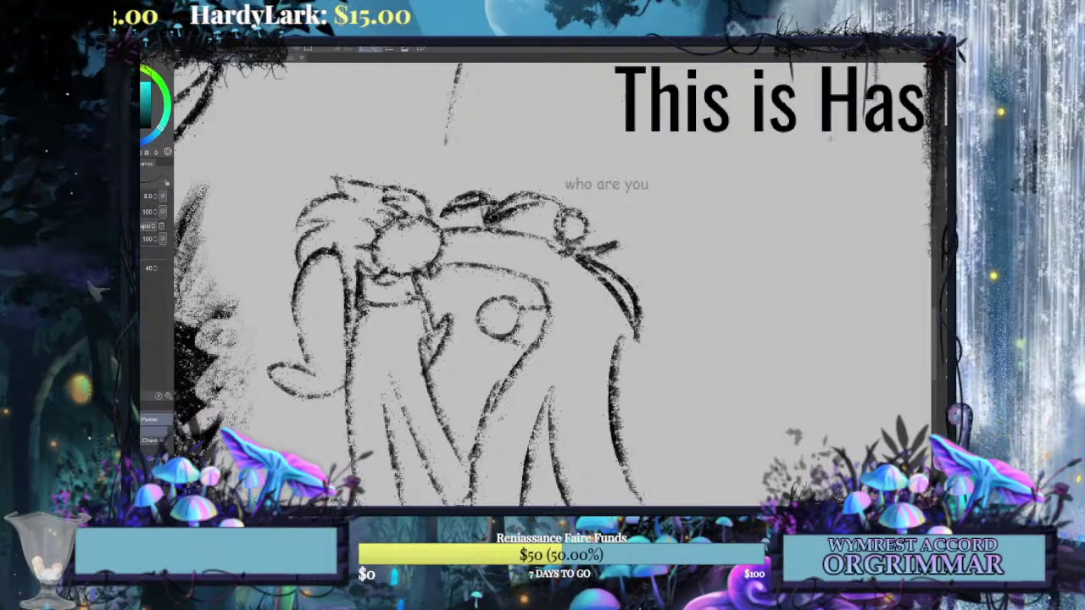
{"action": "key", "text": "ctrl+minus"}
{"action": "key", "text": "ctrl+0"}
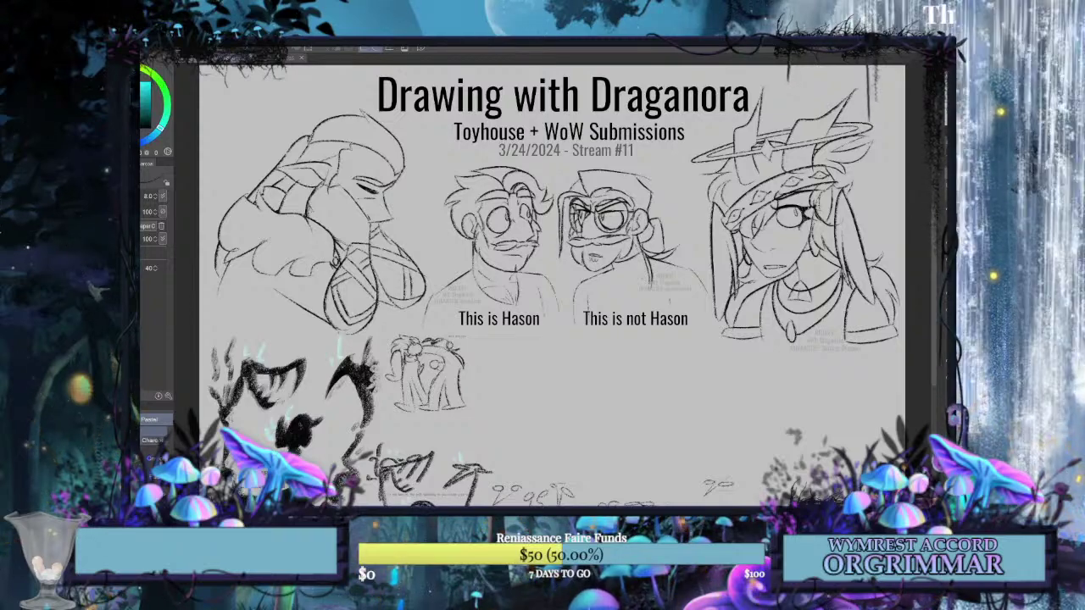
Sketch a round head circle in the empty area below the haloed character's caption.
{"action": "scroll", "coordinate": [596, 350], "scroll_direction": "up", "scroll_amount": 3}
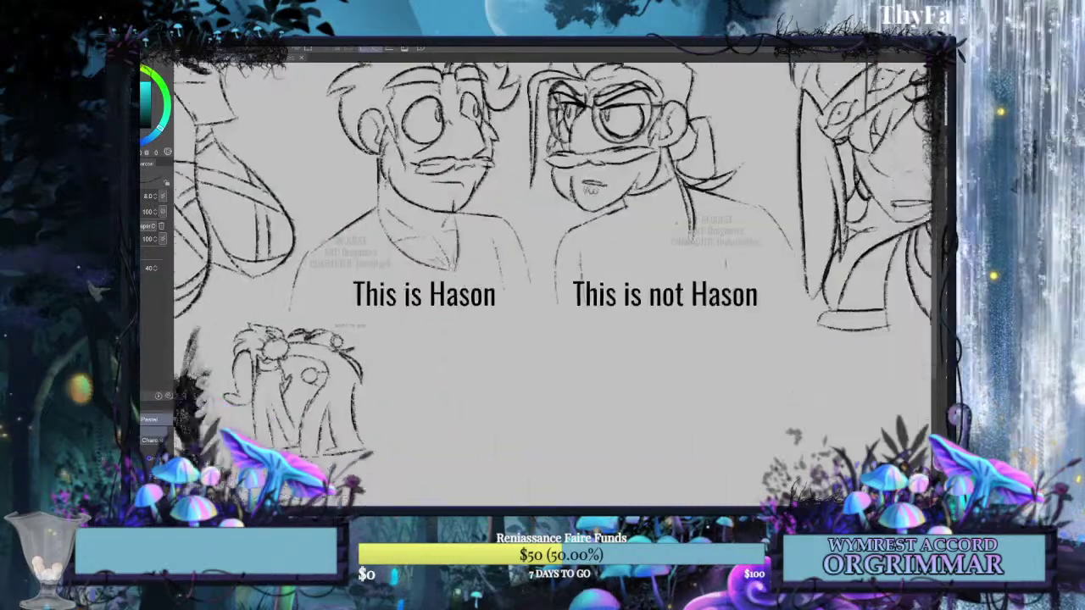
{"action": "mouse_move", "coordinate": [678, 389]}
{"action": "left_mouse_down"}
{"action": "mouse_move", "coordinate": [404, 221]}
{"action": "mouse_move", "coordinate": [375, 235]}
{"action": "left_mouse_up"}
{"action": "mouse_move", "coordinate": [667, 246]}
{"action": "left_mouse_down"}
{"action": "mouse_move", "coordinate": [594, 312]}
{"action": "mouse_move", "coordinate": [644, 243]}
{"action": "mouse_move", "coordinate": [585, 324]}
{"action": "mouse_move", "coordinate": [634, 242]}
{"action": "mouse_move", "coordinate": [579, 312]}
{"action": "mouse_move", "coordinate": [657, 242]}
{"action": "left_mouse_up"}
{"action": "key", "text": "ctrl+z"}
{"action": "key", "text": "ctrl+z"}
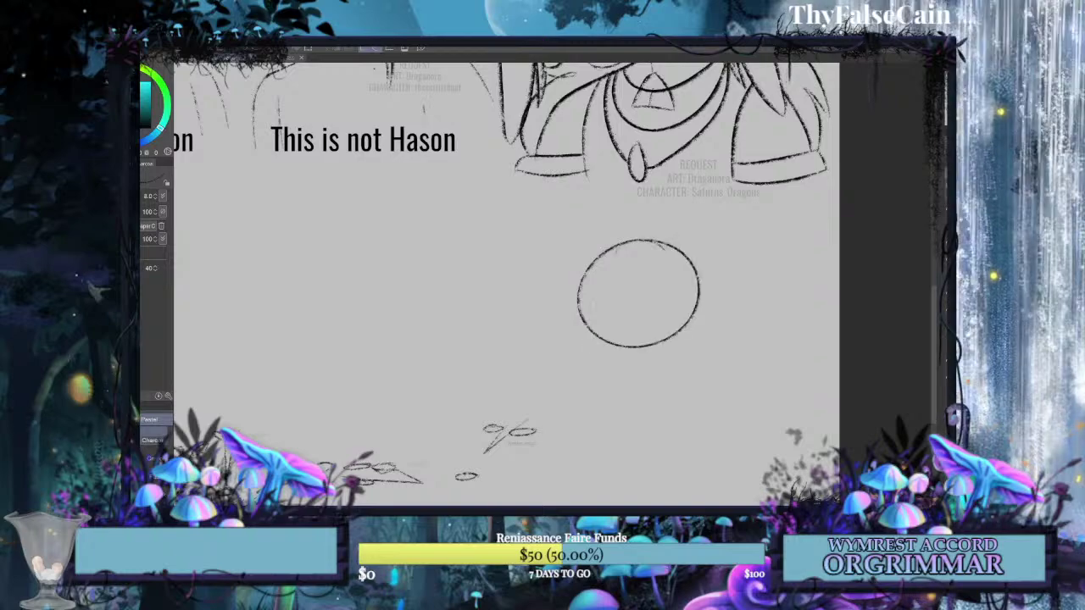
Transform the head circle, moving it slightly down and toward the canvas's right edge.
{"action": "key", "text": "ctrl+t"}
{"action": "mouse_move", "coordinate": [639, 203]}
{"action": "left_mouse_down"}
{"action": "mouse_move", "coordinate": [630, 196]}
{"action": "mouse_move", "coordinate": [654, 218]}
{"action": "left_mouse_up"}
{"action": "left_click", "coordinate": [642, 408]}
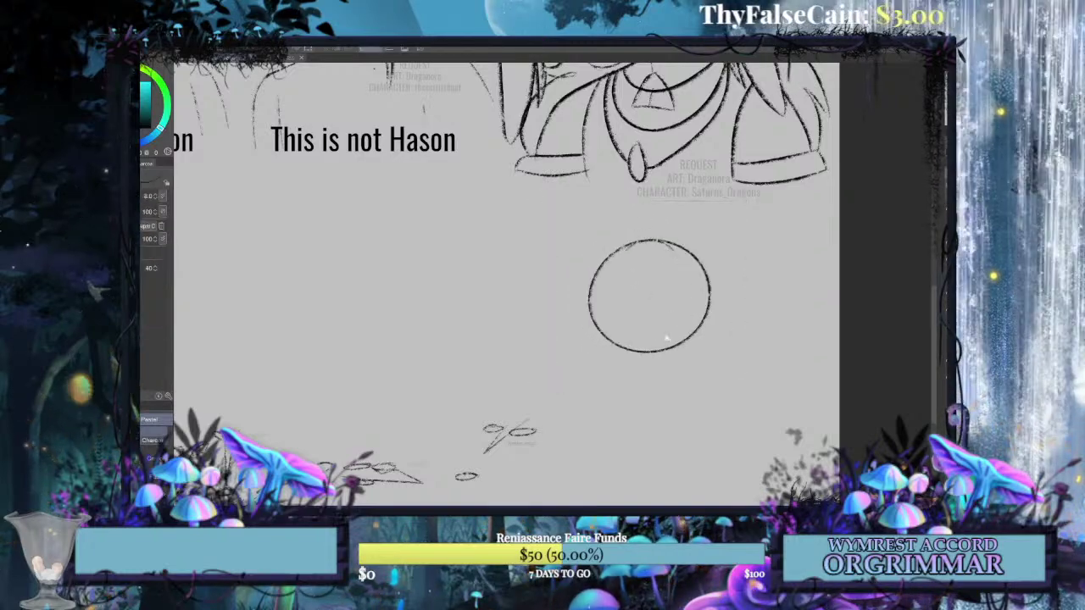
{"action": "key", "text": "ctrl+t"}
{"action": "left_click_drag", "start_coordinate": [678, 333], "coordinate": [695, 348]}
{"action": "left_click", "coordinate": [653, 423]}
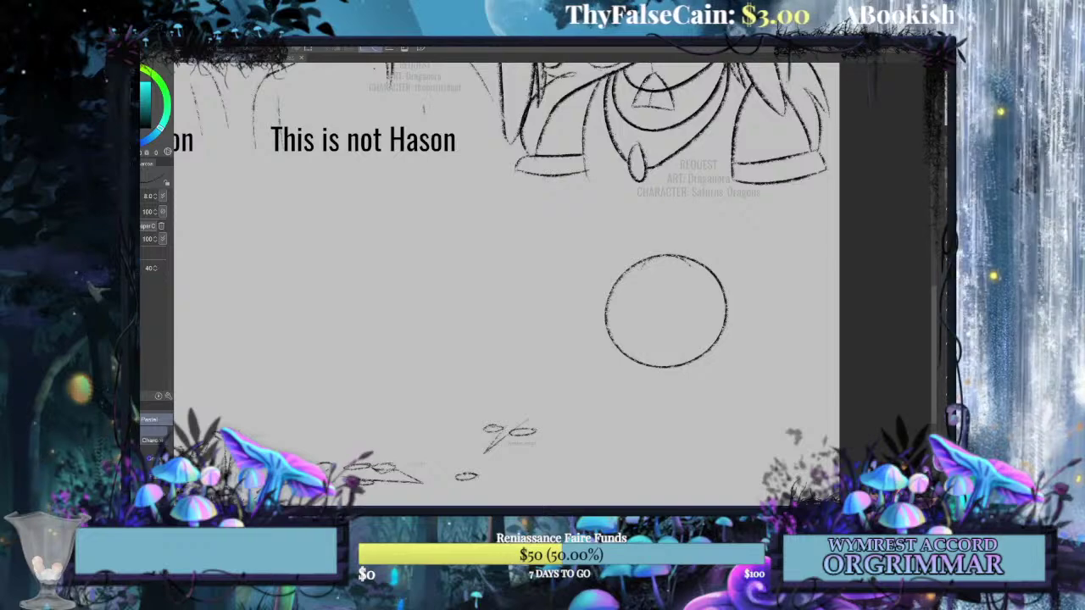
Draw an angular jaw beneath the head circle, with a pointed chin and a slanted cheek line on each side.
{"action": "key", "text": "ctrl+plus"}
{"action": "left_click_drag", "start_coordinate": [705, 318], "coordinate": [634, 226]}
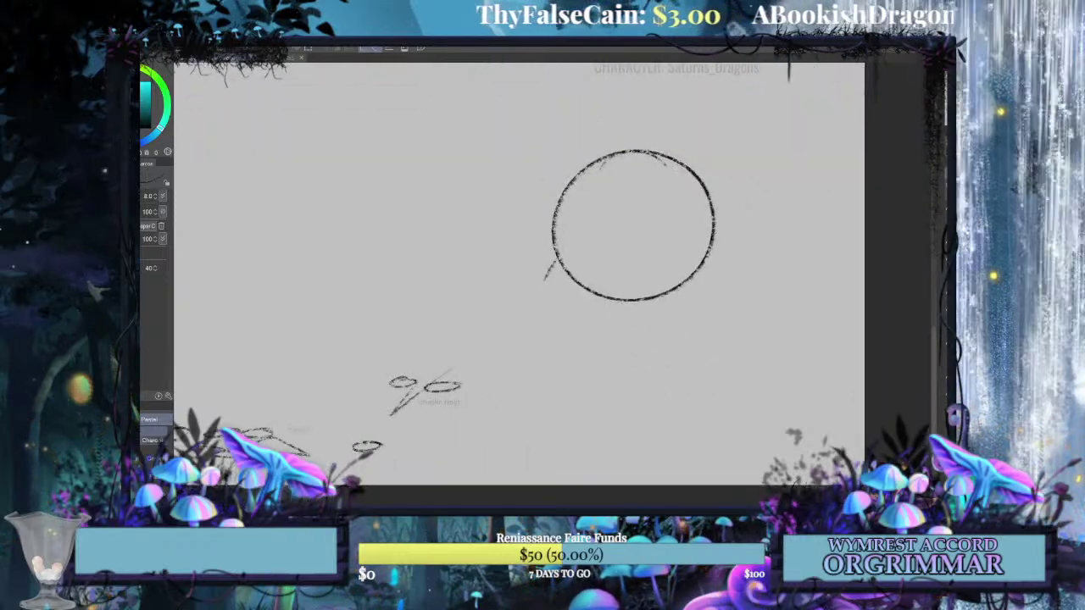
{"action": "left_click_drag", "start_coordinate": [547, 273], "coordinate": [569, 346]}
{"action": "key", "text": "ctrl+z"}
{"action": "mouse_move", "coordinate": [546, 274]}
{"action": "left_mouse_down"}
{"action": "mouse_move", "coordinate": [547, 302]}
{"action": "mouse_move", "coordinate": [602, 383]}
{"action": "mouse_move", "coordinate": [664, 333]}
{"action": "left_mouse_up"}
{"action": "key", "text": "ctrl+z"}
{"action": "left_click_drag", "start_coordinate": [600, 378], "coordinate": [660, 356]}
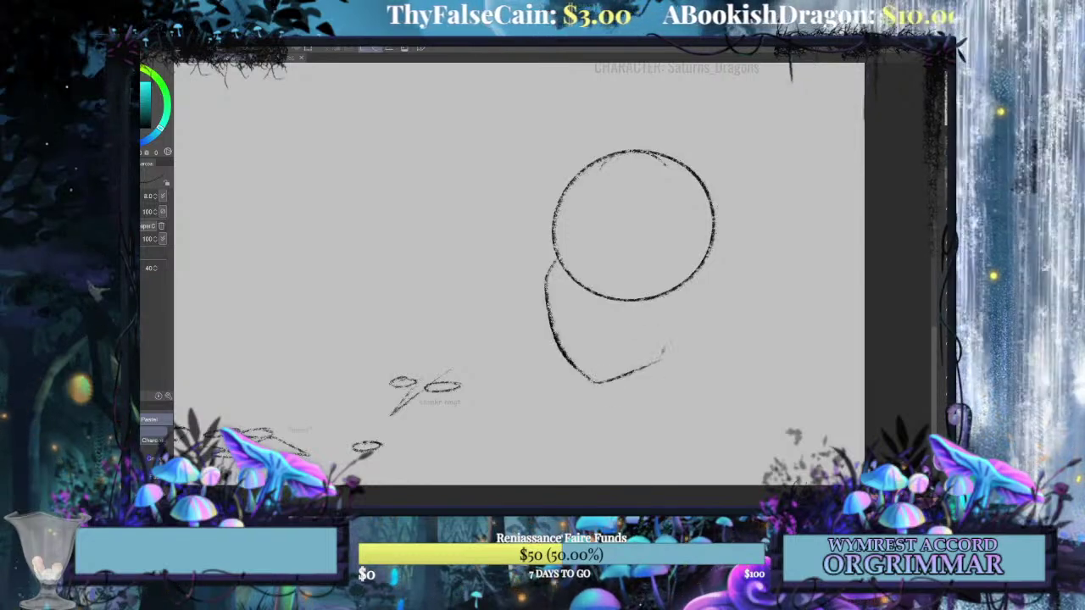
{"action": "left_click_drag", "start_coordinate": [693, 283], "coordinate": [661, 353]}
{"action": "key", "text": "ctrl+z"}
{"action": "left_click_drag", "start_coordinate": [688, 279], "coordinate": [658, 357]}
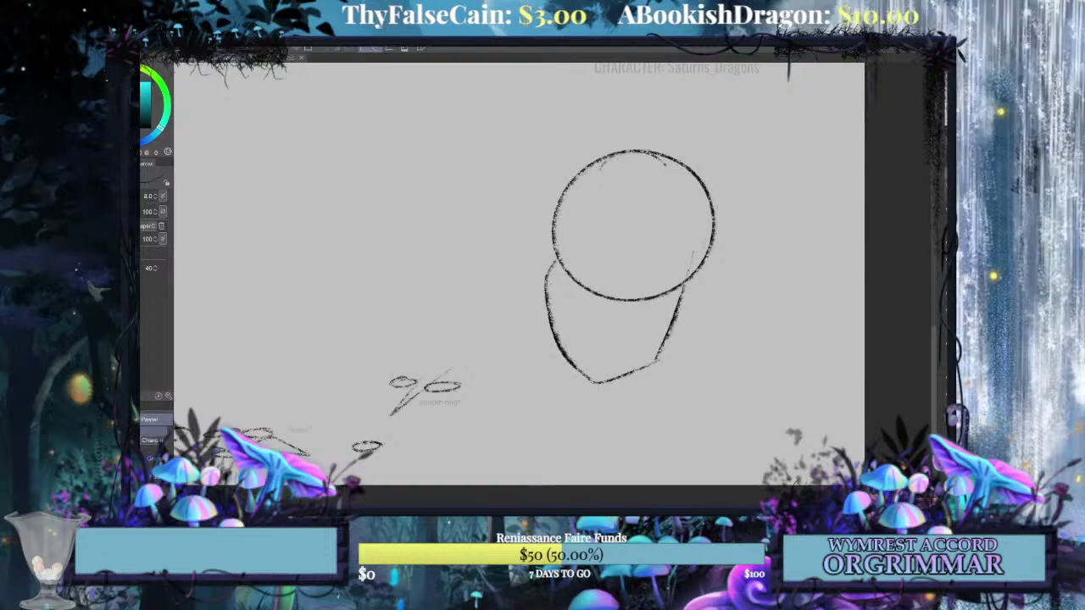
{"action": "key", "text": "ctrl+t"}
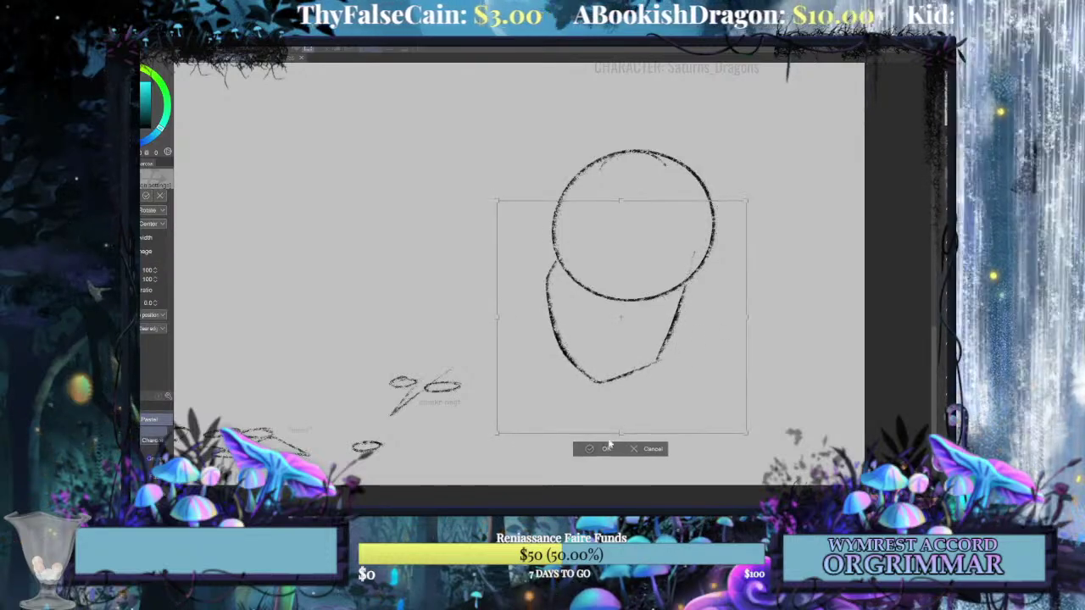
{"action": "left_click", "coordinate": [605, 449]}
Draw an ear where the jaw meets the head circle and a partial ear on the far side of the face.
{"action": "left_click_drag", "start_coordinate": [697, 257], "coordinate": [685, 310]}
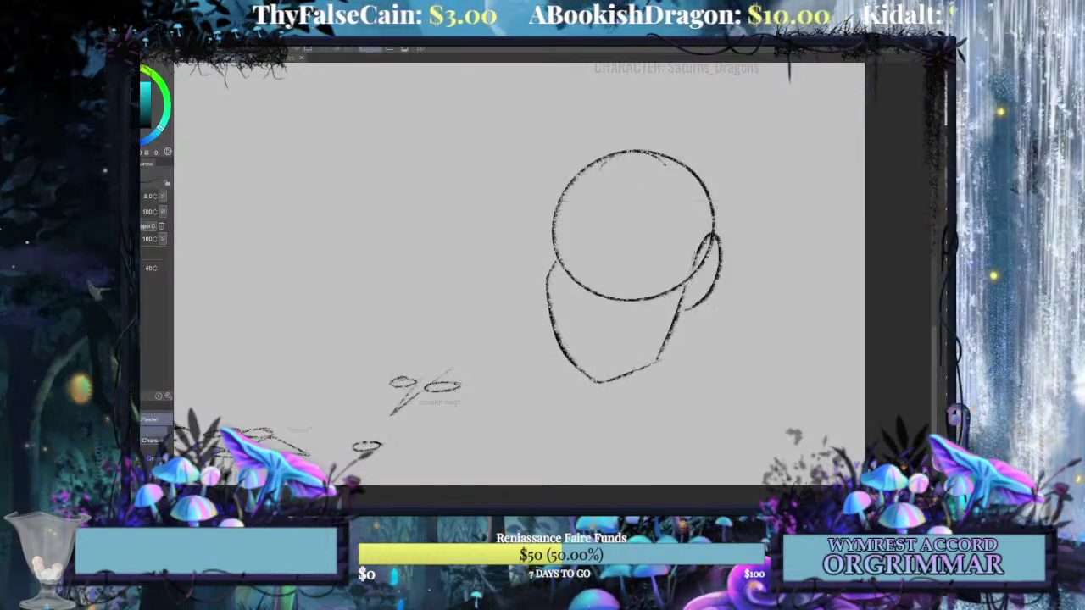
{"action": "key", "text": "ctrl+z"}
{"action": "key", "text": "ctrl+z"}
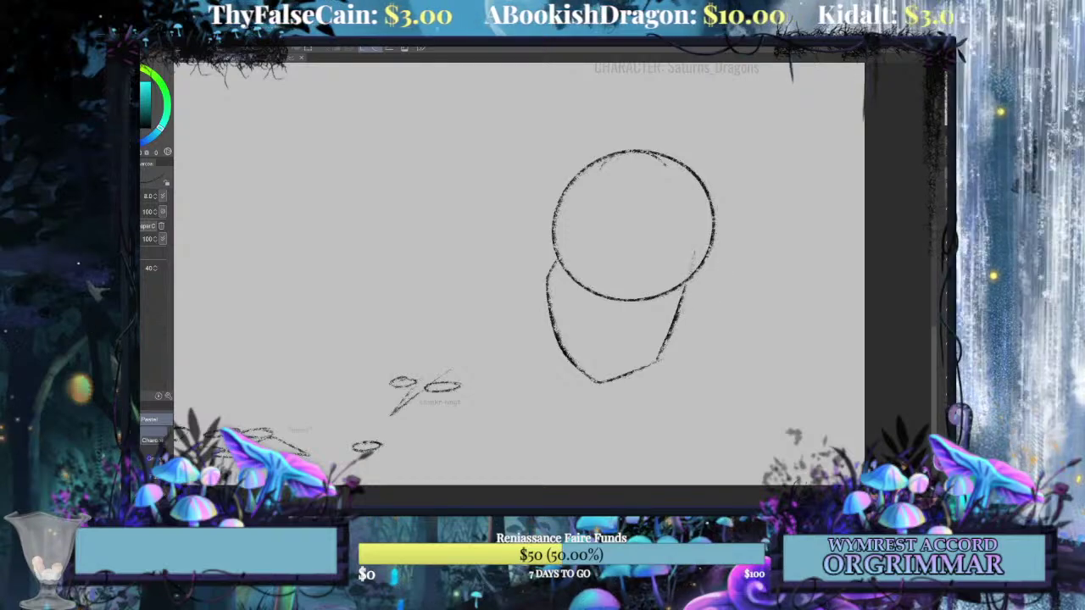
{"action": "mouse_move", "coordinate": [690, 272]}
{"action": "left_mouse_down"}
{"action": "mouse_move", "coordinate": [717, 246]}
{"action": "mouse_move", "coordinate": [686, 307]}
{"action": "mouse_move", "coordinate": [720, 288]}
{"action": "mouse_move", "coordinate": [687, 307]}
{"action": "mouse_move", "coordinate": [729, 264]}
{"action": "mouse_move", "coordinate": [687, 305]}
{"action": "left_mouse_up"}
{"action": "key", "text": "ctrl+z"}
{"action": "key", "text": "ctrl+z"}
{"action": "key", "text": "ctrl+z"}
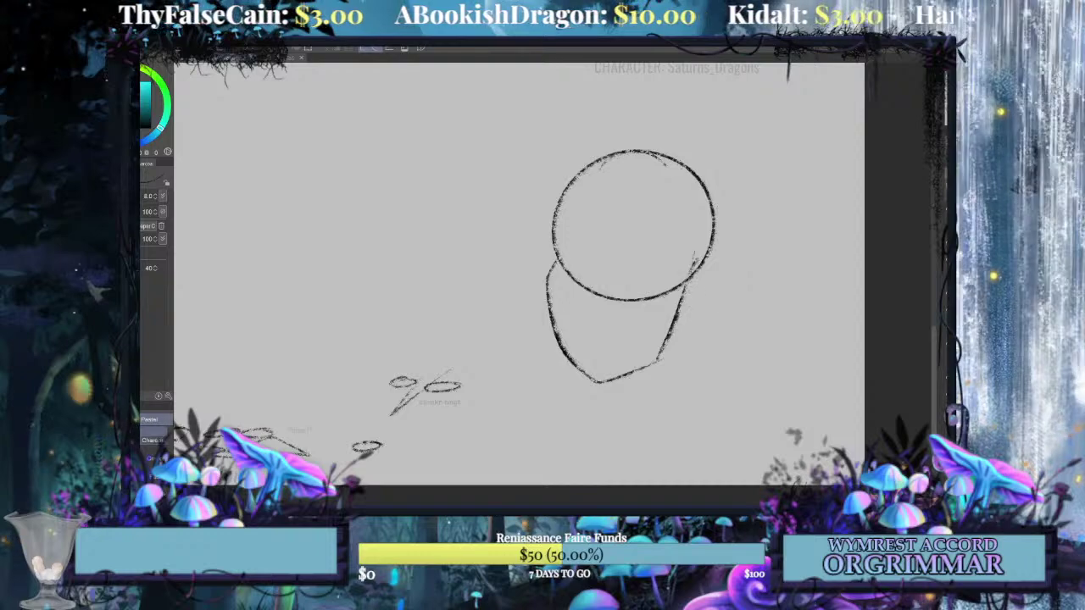
{"action": "left_click_drag", "start_coordinate": [693, 258], "coordinate": [686, 309]}
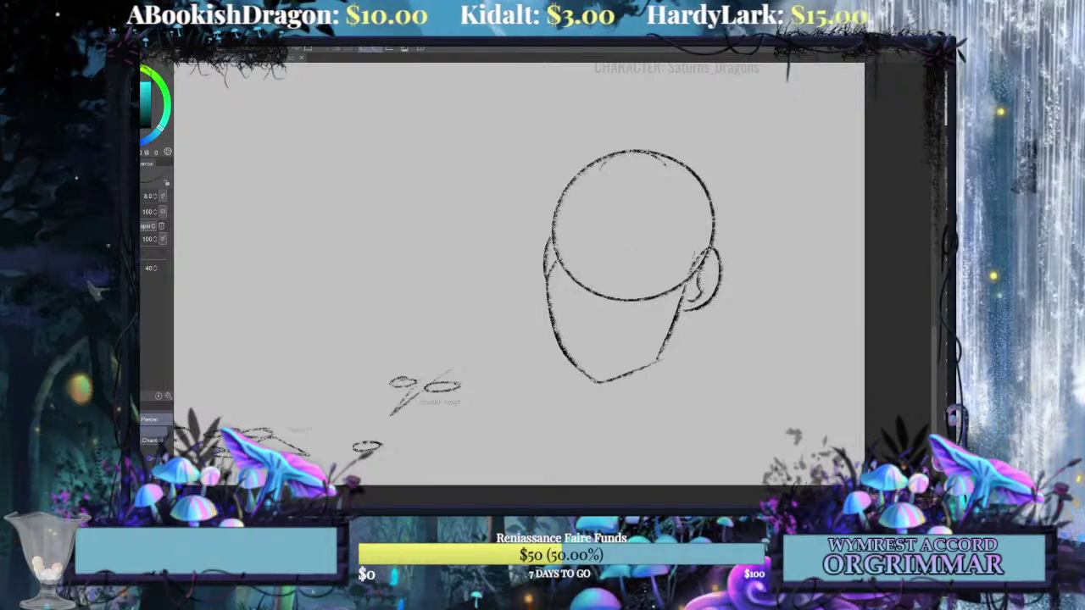
Draw the near eye with a thick upper lash, a lower lid and a narrow pupil, then shift it slightly toward the face's centre.
{"action": "mouse_move", "coordinate": [629, 264]}
{"action": "left_mouse_down"}
{"action": "mouse_move", "coordinate": [667, 270]}
{"action": "mouse_move", "coordinate": [639, 233]}
{"action": "mouse_move", "coordinate": [674, 276]}
{"action": "mouse_move", "coordinate": [656, 297]}
{"action": "left_mouse_up"}
{"action": "key", "text": "ctrl+z"}
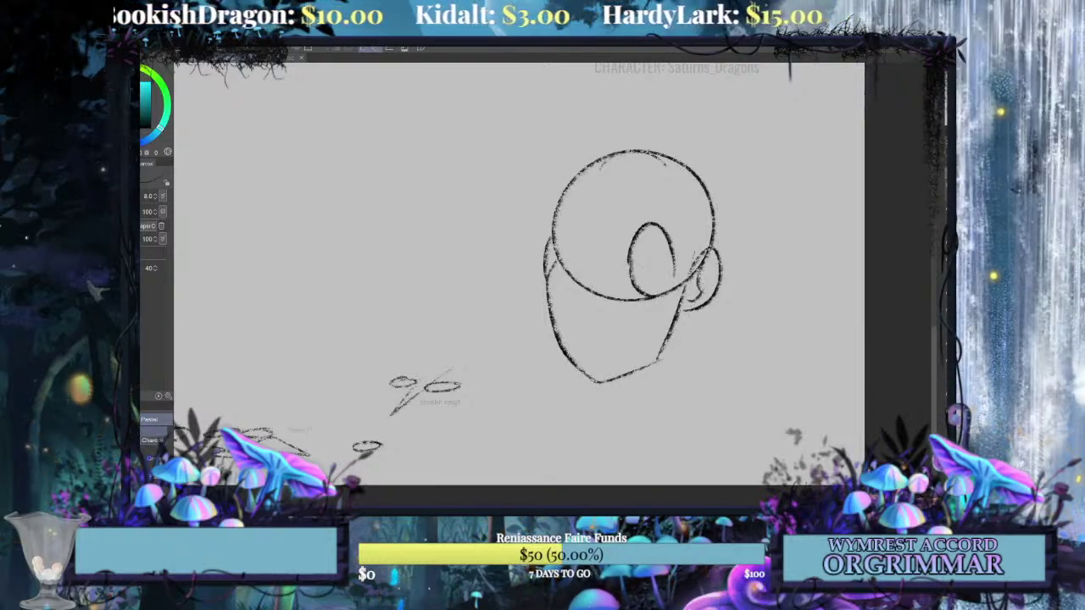
{"action": "key", "text": "ctrl+z"}
{"action": "key", "text": "ctrl+z"}
{"action": "mouse_move", "coordinate": [632, 235]}
{"action": "left_mouse_down"}
{"action": "mouse_move", "coordinate": [632, 251]}
{"action": "mouse_move", "coordinate": [678, 254]}
{"action": "left_mouse_up"}
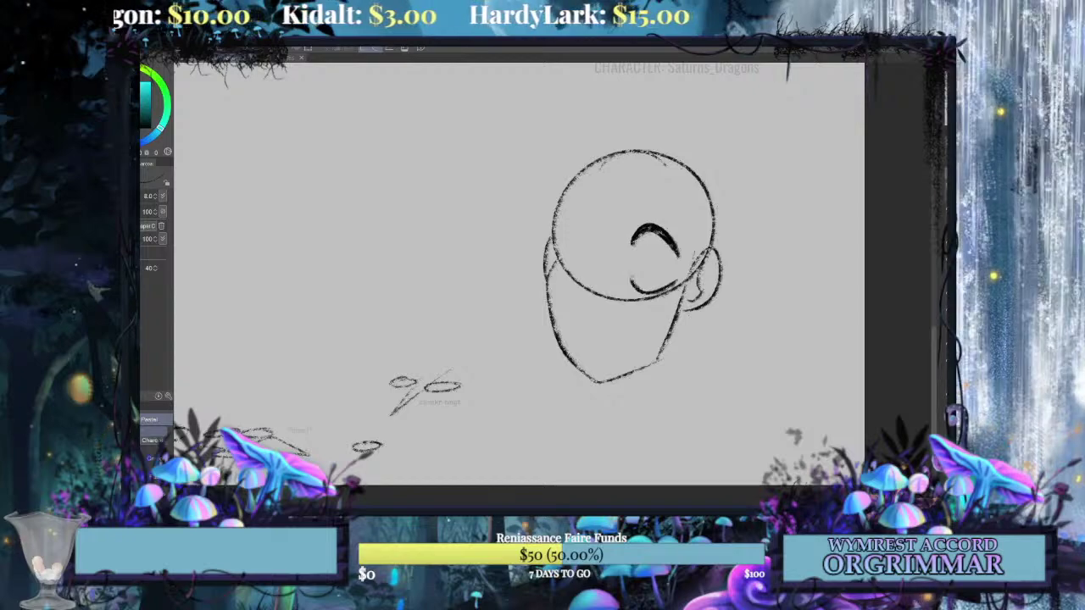
{"action": "mouse_move", "coordinate": [642, 235]}
{"action": "left_mouse_down"}
{"action": "mouse_move", "coordinate": [638, 269]}
{"action": "mouse_move", "coordinate": [651, 244]}
{"action": "left_mouse_up"}
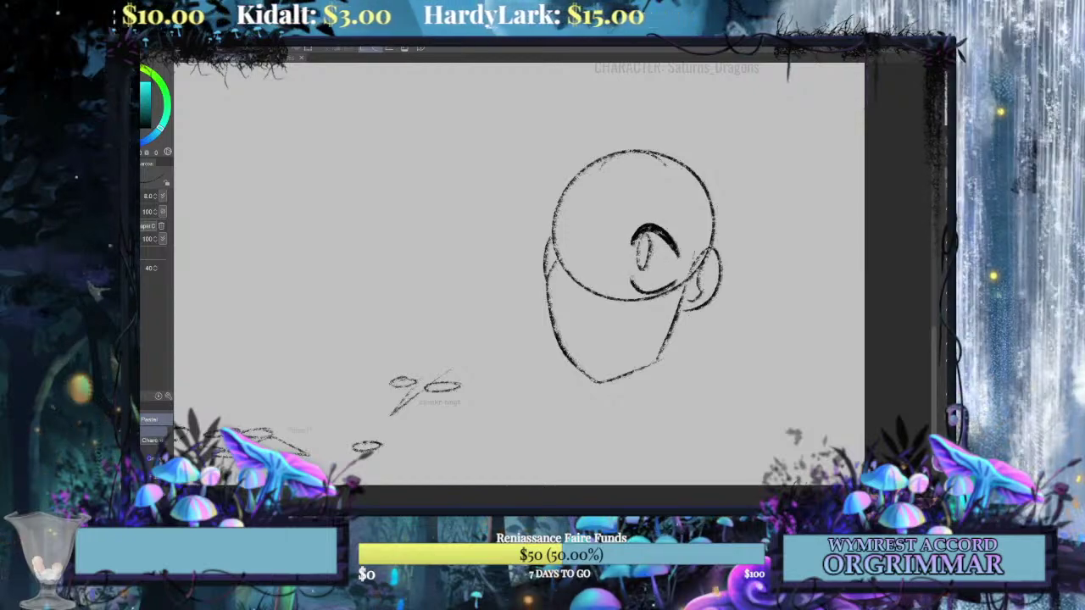
{"action": "key", "text": "ctrl+t"}
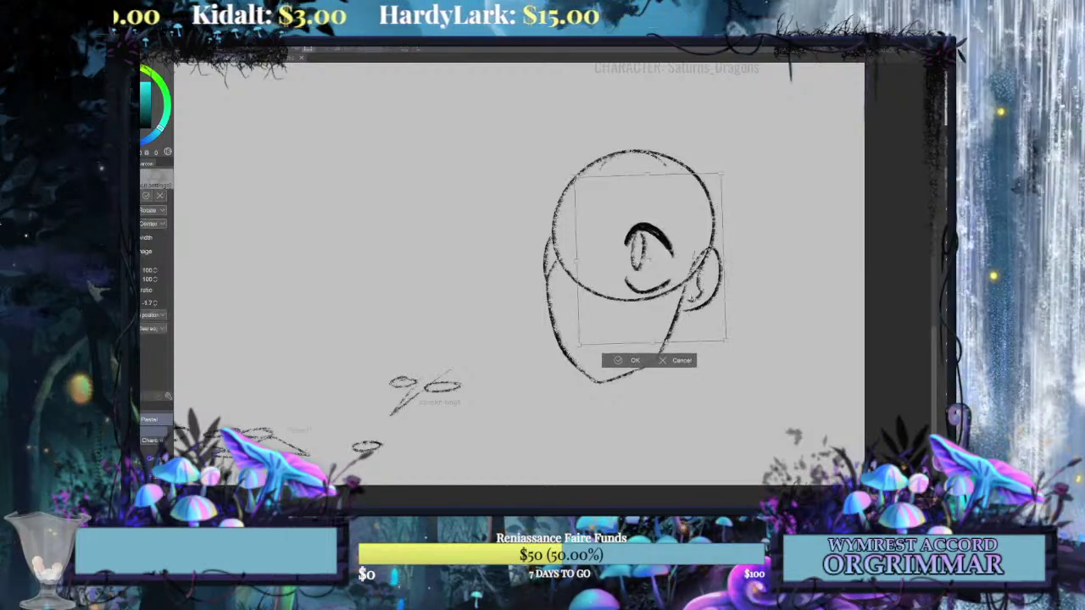
{"action": "key", "text": "Return"}
Place a mirrored copy of the eye on the far side, narrowed to -80% width and rotated 4.0 degrees.
{"action": "key", "text": "ctrl+t"}
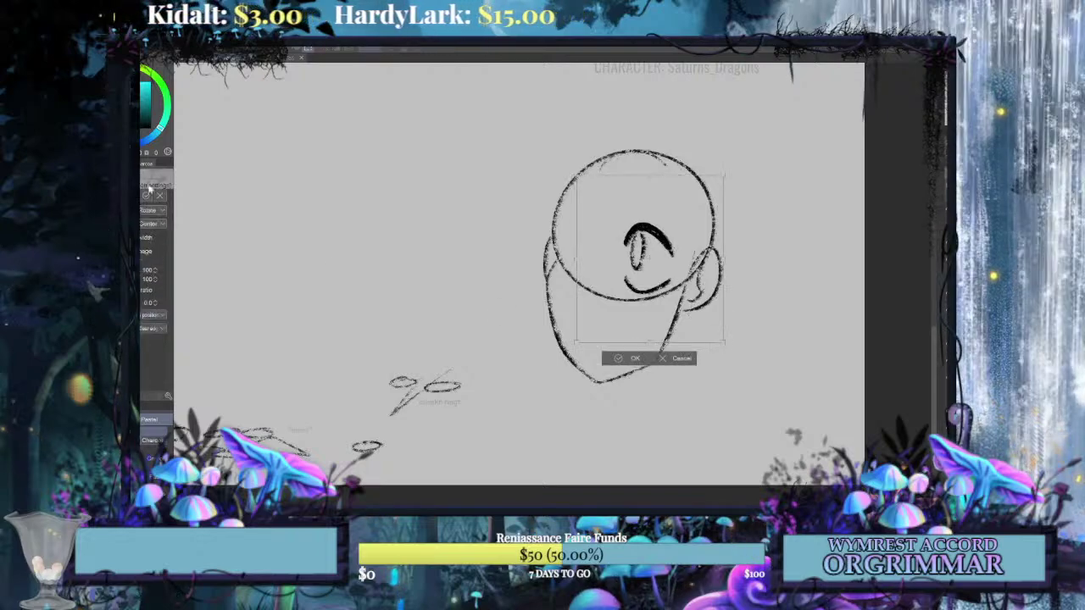
{"action": "left_click", "coordinate": [111, 196]}
{"action": "mouse_move", "coordinate": [651, 258]}
{"action": "left_mouse_down"}
{"action": "mouse_move", "coordinate": [585, 255]}
{"action": "mouse_move", "coordinate": [658, 267]}
{"action": "mouse_move", "coordinate": [630, 262]}
{"action": "mouse_move", "coordinate": [607, 275]}
{"action": "mouse_move", "coordinate": [644, 263]}
{"action": "left_mouse_up"}
{"action": "left_click_drag", "start_coordinate": [609, 299], "coordinate": [610, 307]}
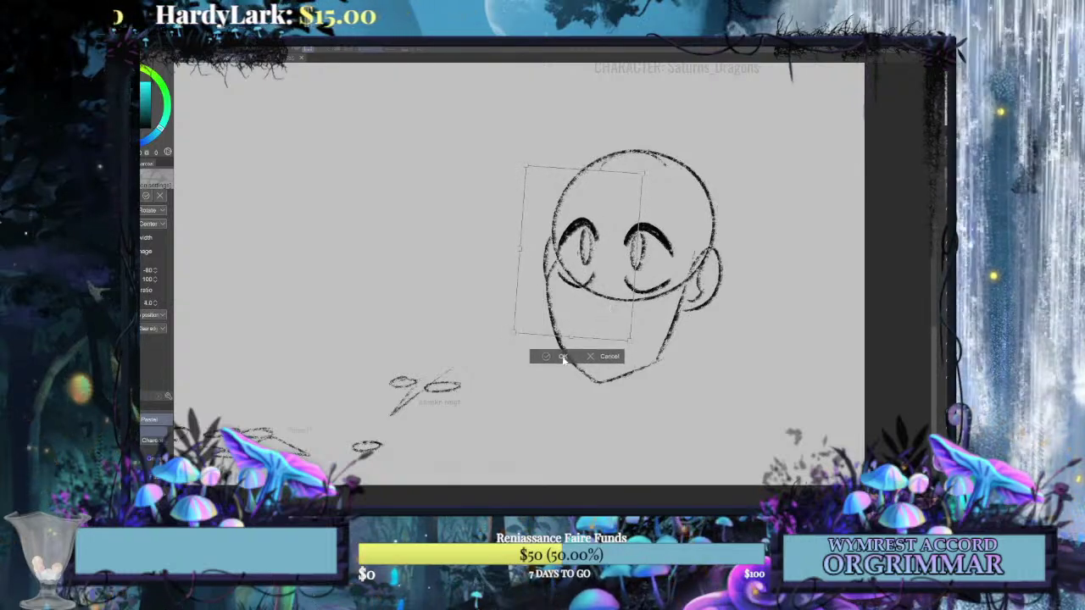
{"action": "left_click", "coordinate": [563, 357]}
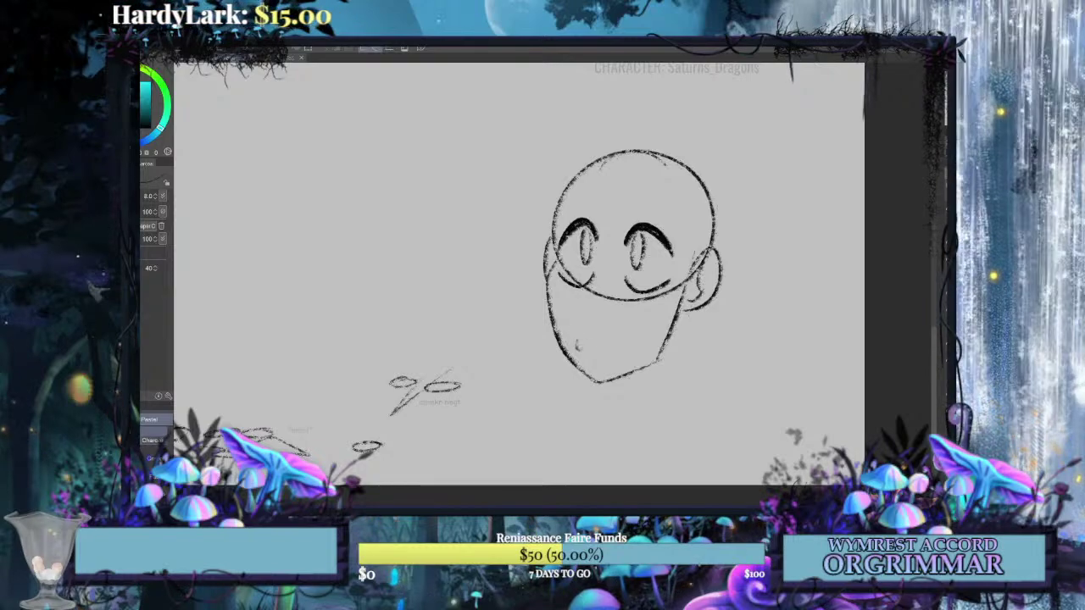
Draw a curved frowning mouth just above the chin.
{"action": "mouse_move", "coordinate": [579, 347]}
{"action": "left_mouse_down"}
{"action": "mouse_move", "coordinate": [656, 323]}
{"action": "mouse_move", "coordinate": [608, 346]}
{"action": "mouse_move", "coordinate": [655, 326]}
{"action": "mouse_move", "coordinate": [643, 334]}
{"action": "left_mouse_up"}
{"action": "key", "text": "ctrl+z"}
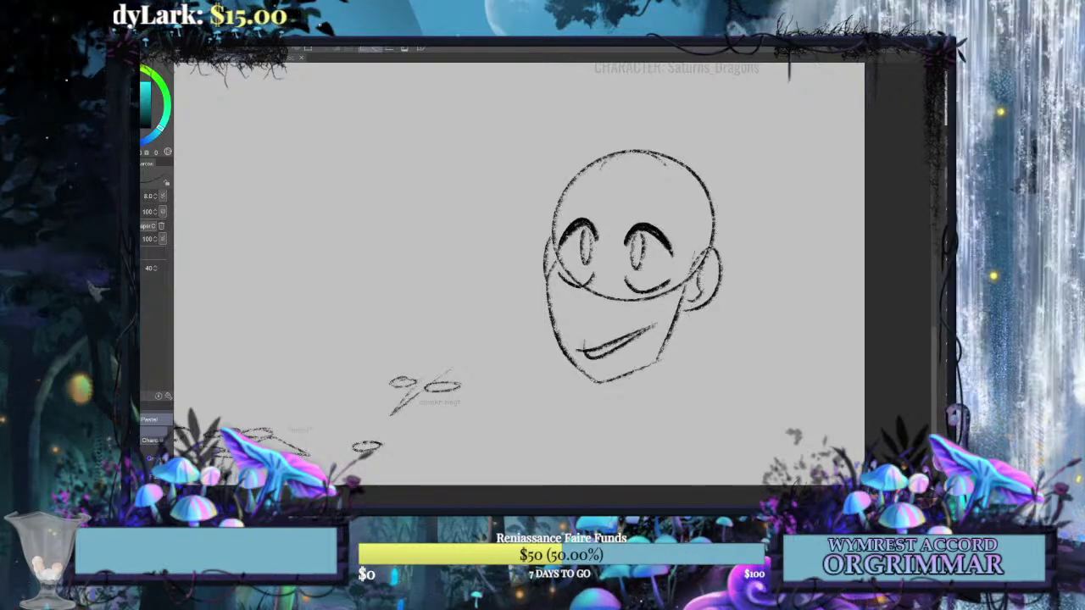
{"action": "key", "text": "ctrl+z"}
{"action": "key", "text": "ctrl+z"}
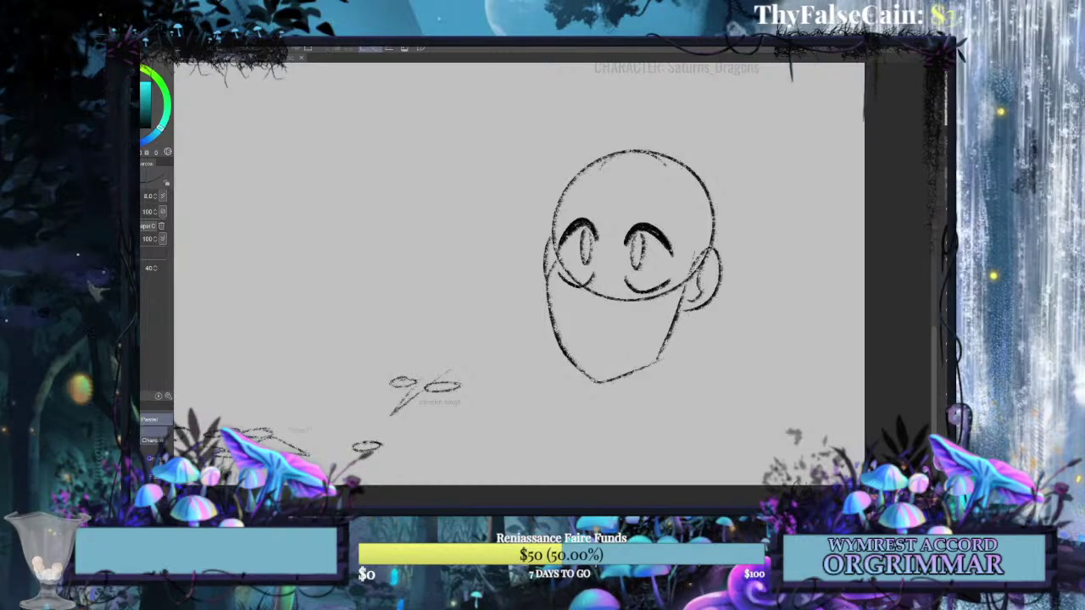
{"action": "mouse_move", "coordinate": [576, 348]}
{"action": "left_mouse_down"}
{"action": "mouse_move", "coordinate": [615, 339]}
{"action": "mouse_move", "coordinate": [636, 360]}
{"action": "left_mouse_up"}
Try to sketch a nose bridge and nostrils between the far eye and the mouth.
{"action": "left_click_drag", "start_coordinate": [581, 239], "coordinate": [591, 295]}
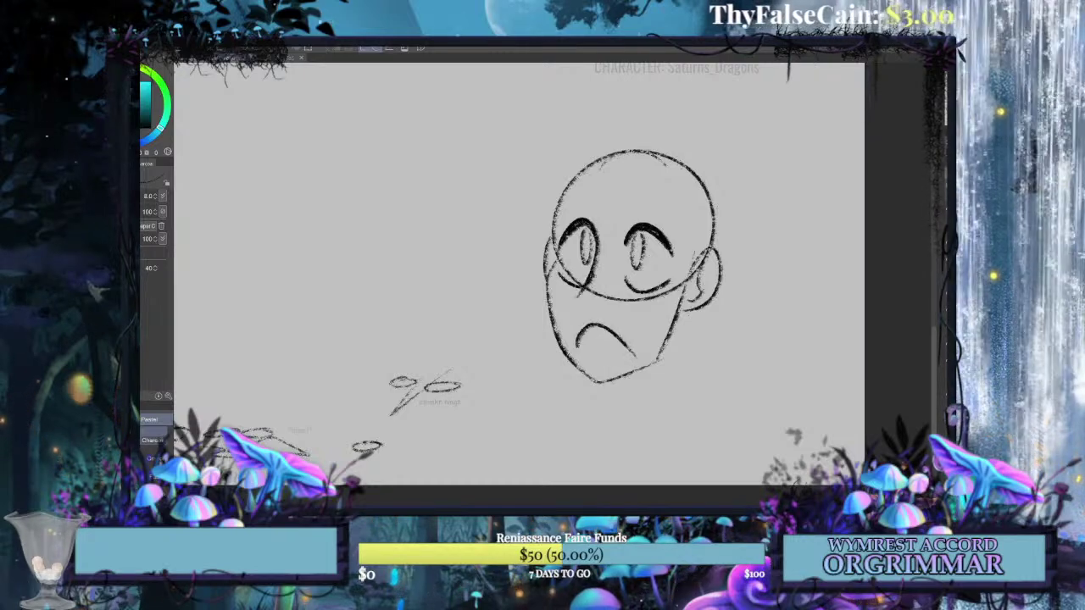
{"action": "key", "text": "ctrl+z"}
{"action": "left_click_drag", "start_coordinate": [596, 238], "coordinate": [575, 300]}
{"action": "key", "text": "ctrl+z"}
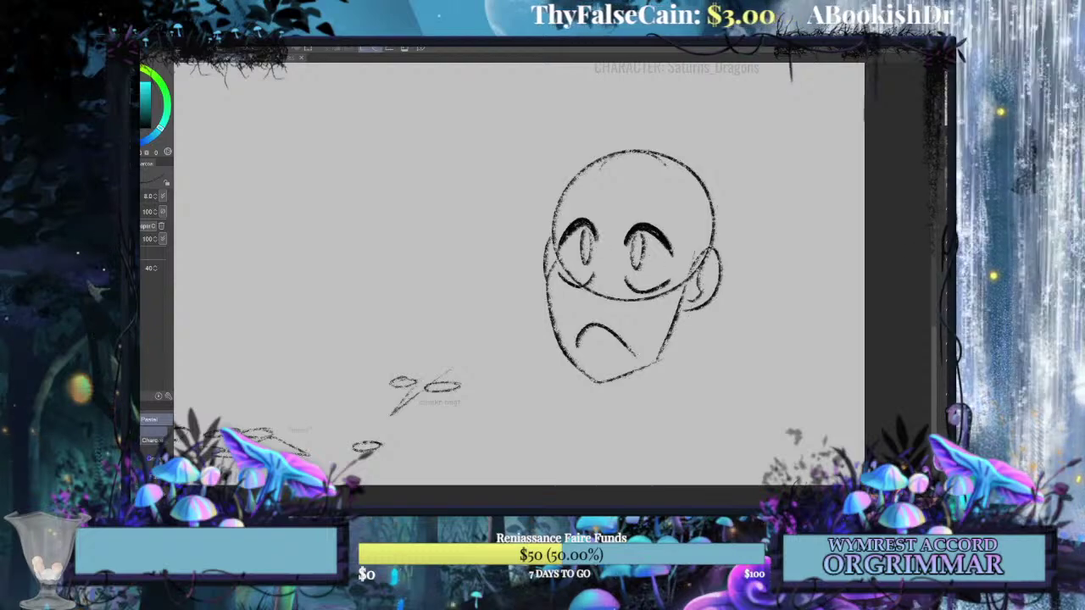
{"action": "mouse_move", "coordinate": [597, 234]}
{"action": "left_mouse_down"}
{"action": "mouse_move", "coordinate": [590, 278]}
{"action": "mouse_move", "coordinate": [557, 304]}
{"action": "left_mouse_up"}
{"action": "key", "text": "ctrl+z"}
{"action": "left_click_drag", "start_coordinate": [592, 265], "coordinate": [557, 305]}
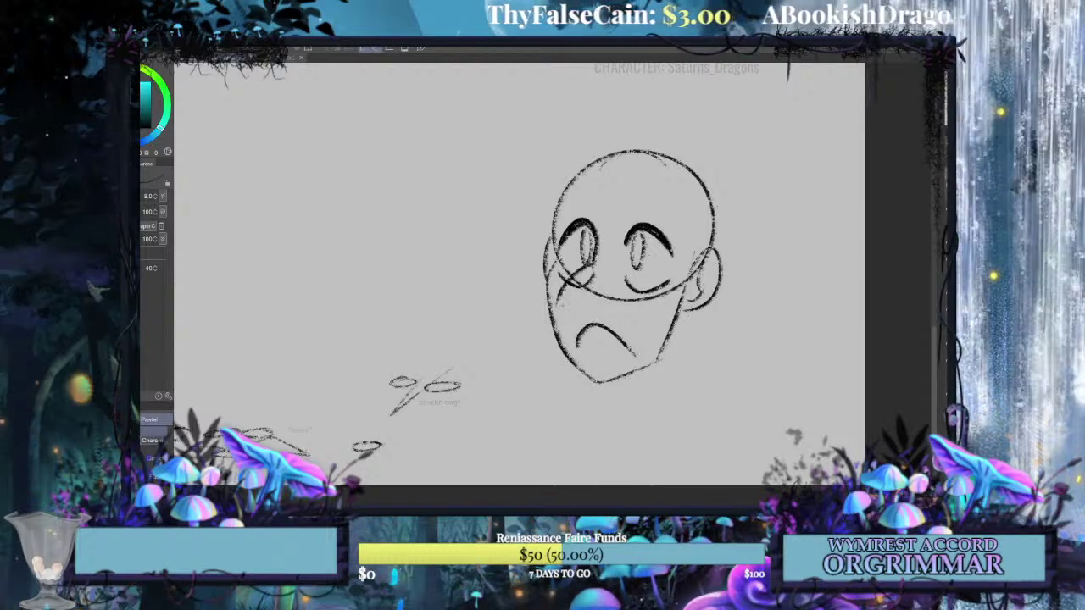
{"action": "mouse_move", "coordinate": [595, 264]}
{"action": "left_mouse_down"}
{"action": "mouse_move", "coordinate": [586, 308]}
{"action": "mouse_move", "coordinate": [621, 307]}
{"action": "left_mouse_up"}
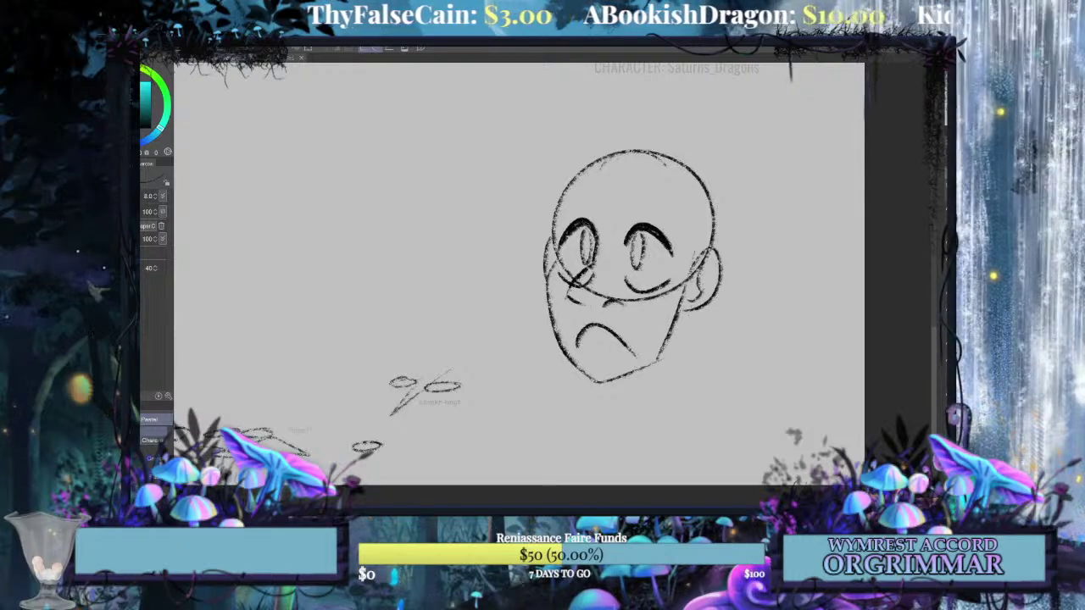
{"action": "key", "text": "ctrl+t"}
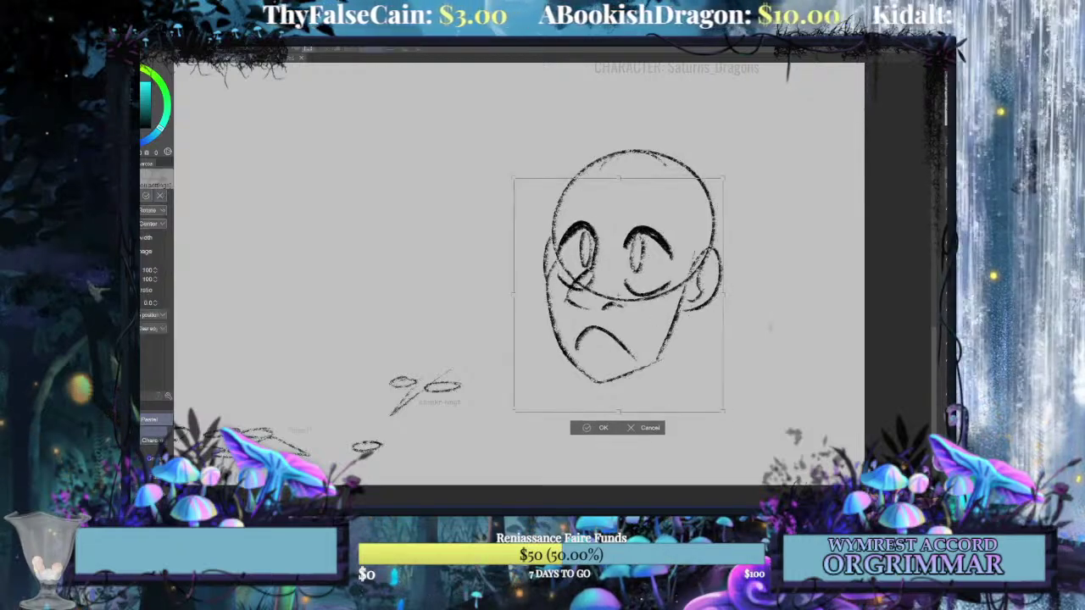
{"action": "key", "text": "Return"}
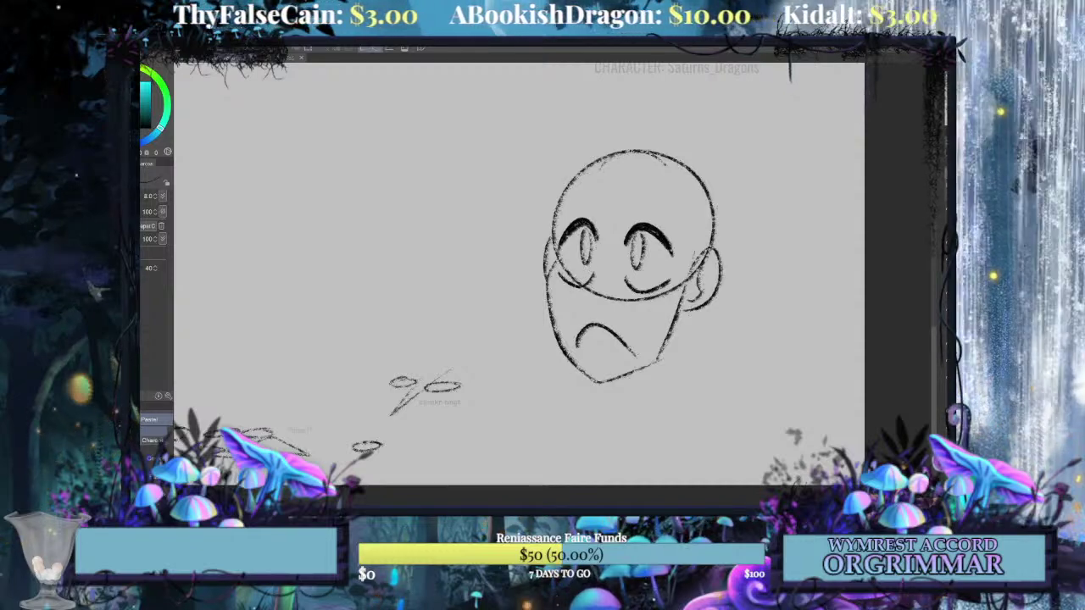
Draw the nose from the far eye's inner corner down to the nostrils, then stretch it to 104% height and tilt it slightly.
{"action": "mouse_move", "coordinate": [593, 263]}
{"action": "left_mouse_down"}
{"action": "mouse_move", "coordinate": [556, 294]}
{"action": "mouse_move", "coordinate": [613, 302]}
{"action": "left_mouse_up"}
{"action": "key", "text": "ctrl+z"}
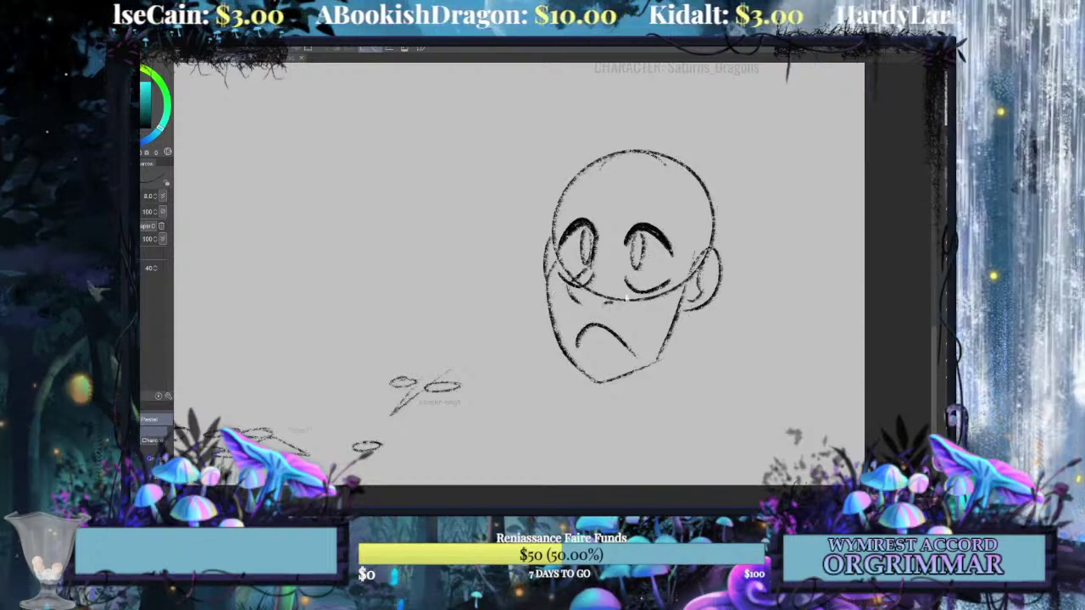
{"action": "key", "text": "ctrl+t"}
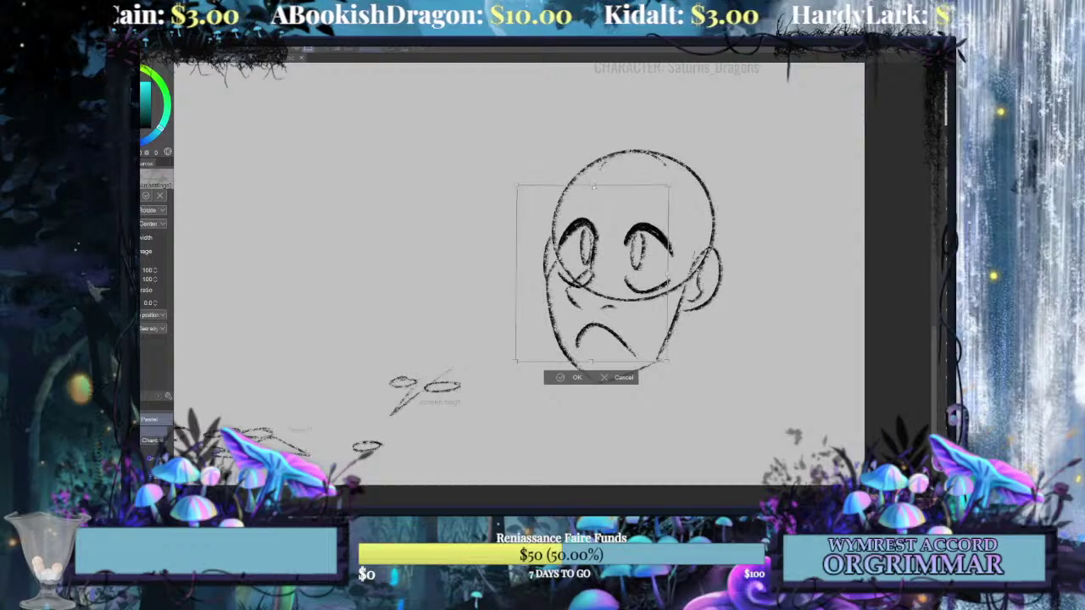
{"action": "left_click_drag", "start_coordinate": [593, 186], "coordinate": [595, 184]}
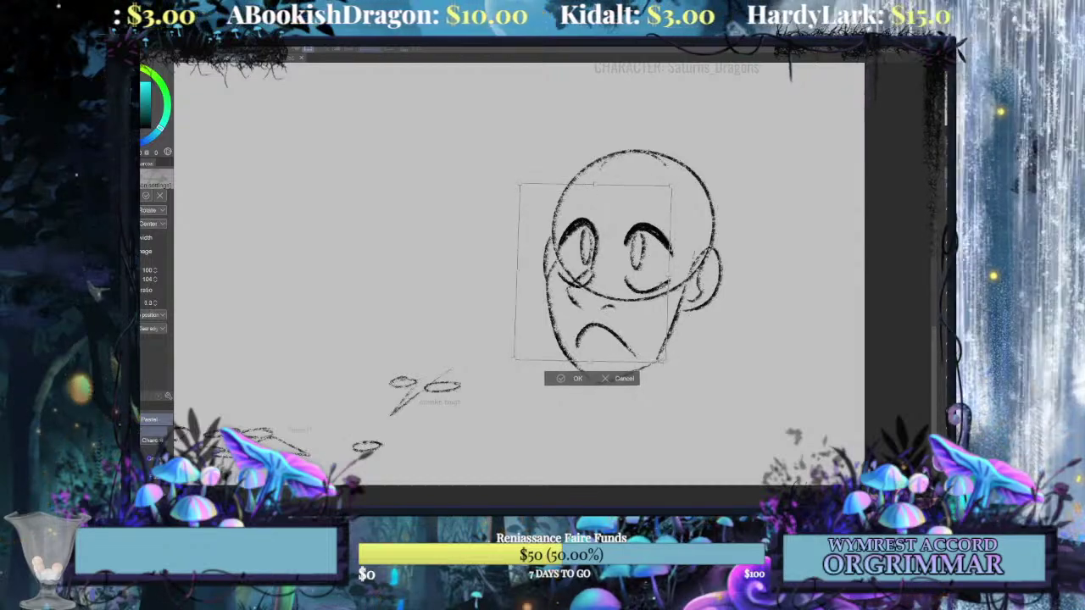
{"action": "left_click_drag", "start_coordinate": [665, 362], "coordinate": [662, 364]}
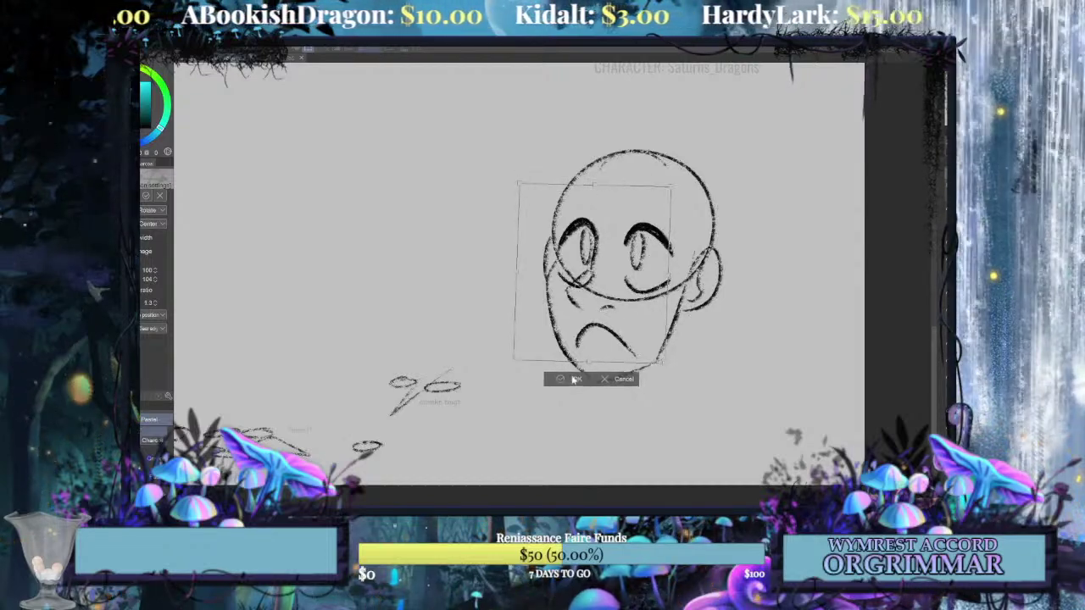
{"action": "key", "text": "Return"}
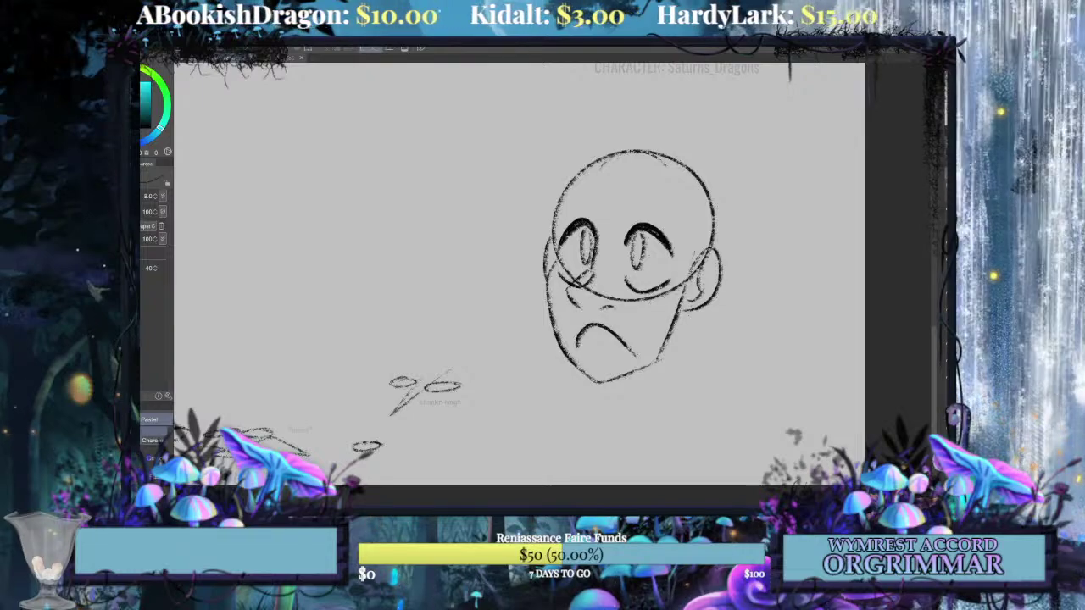
Select the frowning mouth and flatten it slightly, moving it a little toward the far cheek.
{"action": "key", "text": "m"}
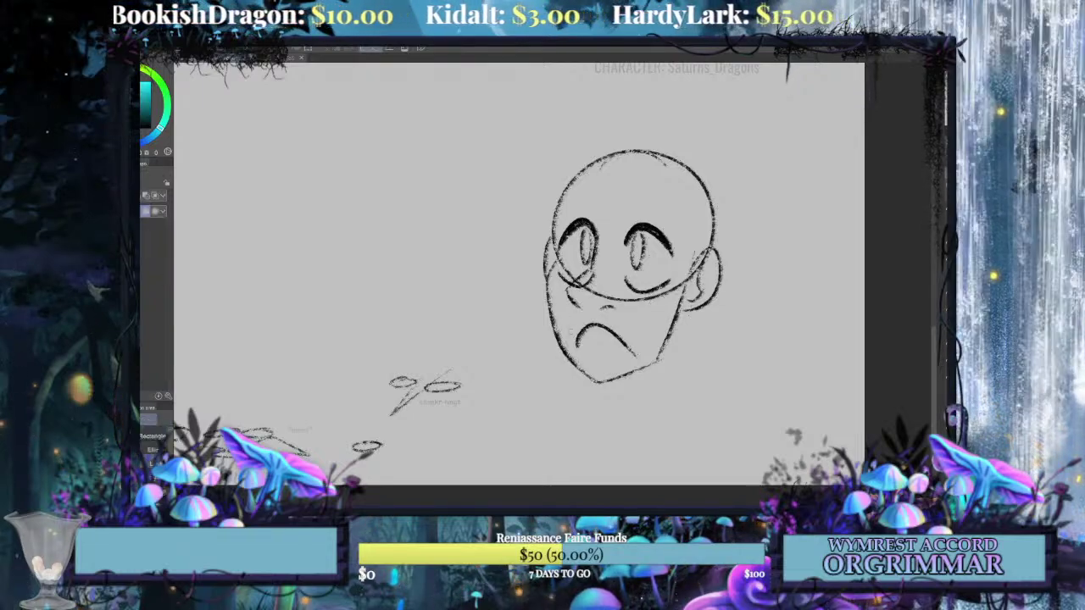
{"action": "left_click_drag", "start_coordinate": [624, 364], "coordinate": [619, 367]}
{"action": "key", "text": "ctrl+t"}
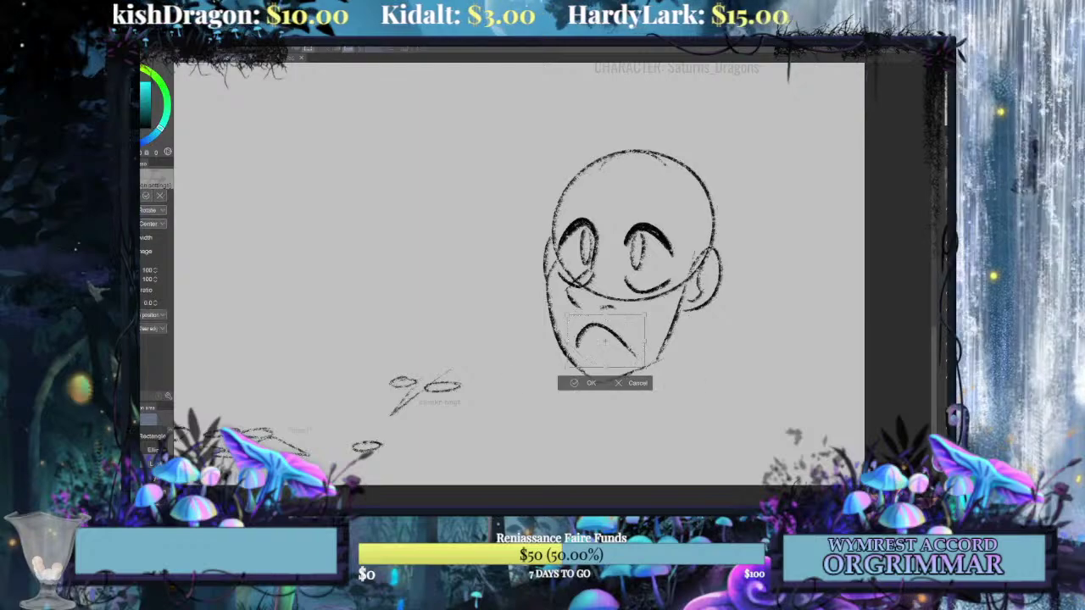
{"action": "left_click_drag", "start_coordinate": [603, 315], "coordinate": [600, 342]}
{"action": "key", "text": "Return"}
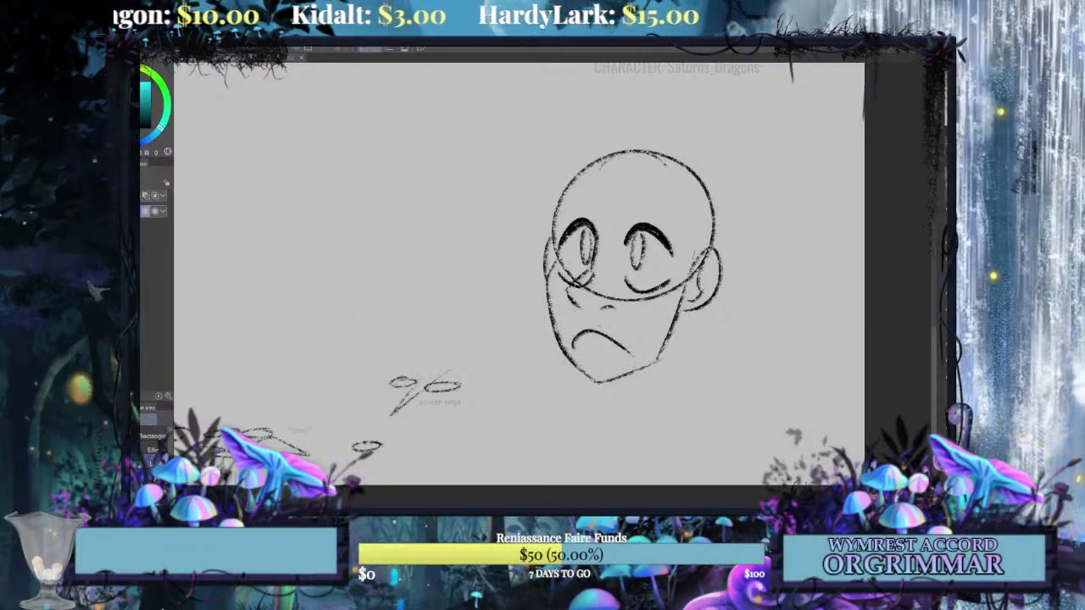
Complete the rounded outline of the near eye around its slit pupil.
{"action": "key", "text": "p"}
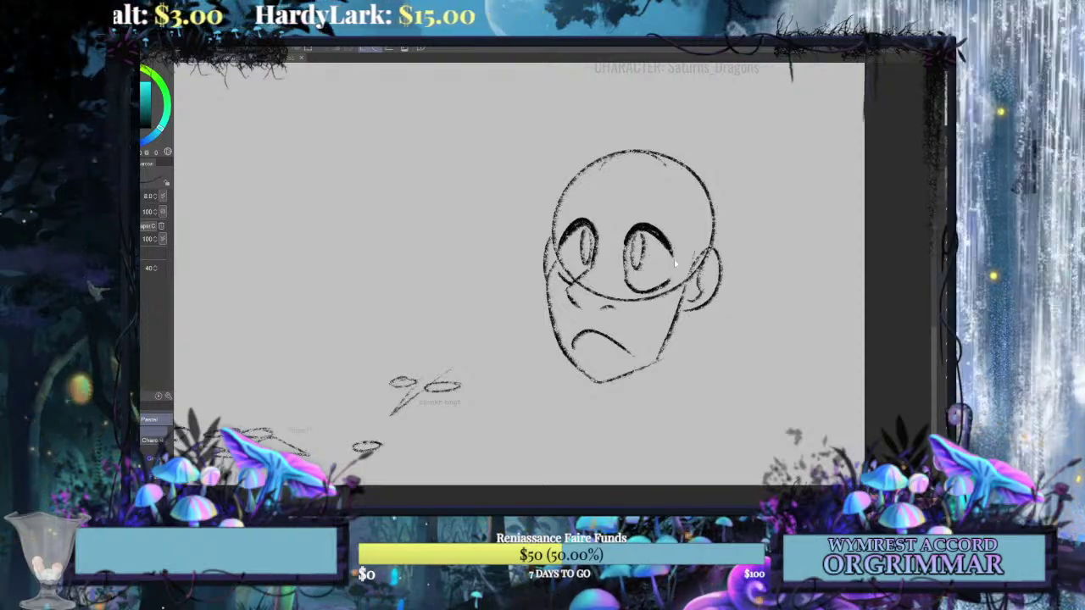
{"action": "key", "text": "ctrl+z"}
{"action": "key", "text": "ctrl+z"}
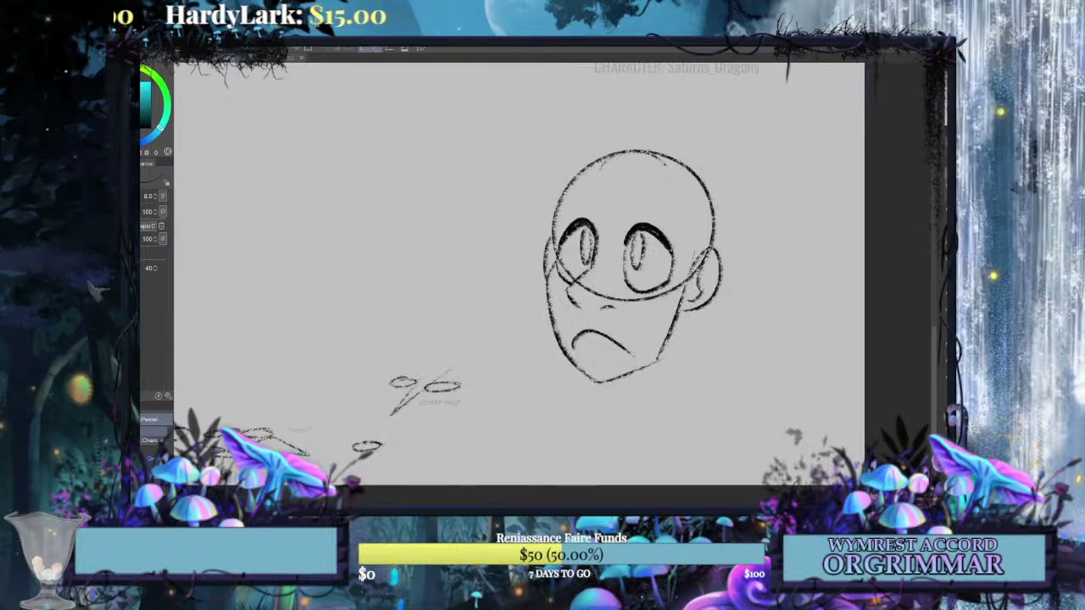
Draw the back of the neck below the near ear and the far shoulder sloping down from beneath the chin.
{"action": "mouse_move", "coordinate": [542, 255]}
{"action": "left_mouse_down"}
{"action": "mouse_move", "coordinate": [546, 317]}
{"action": "mouse_move", "coordinate": [512, 263]}
{"action": "left_mouse_up"}
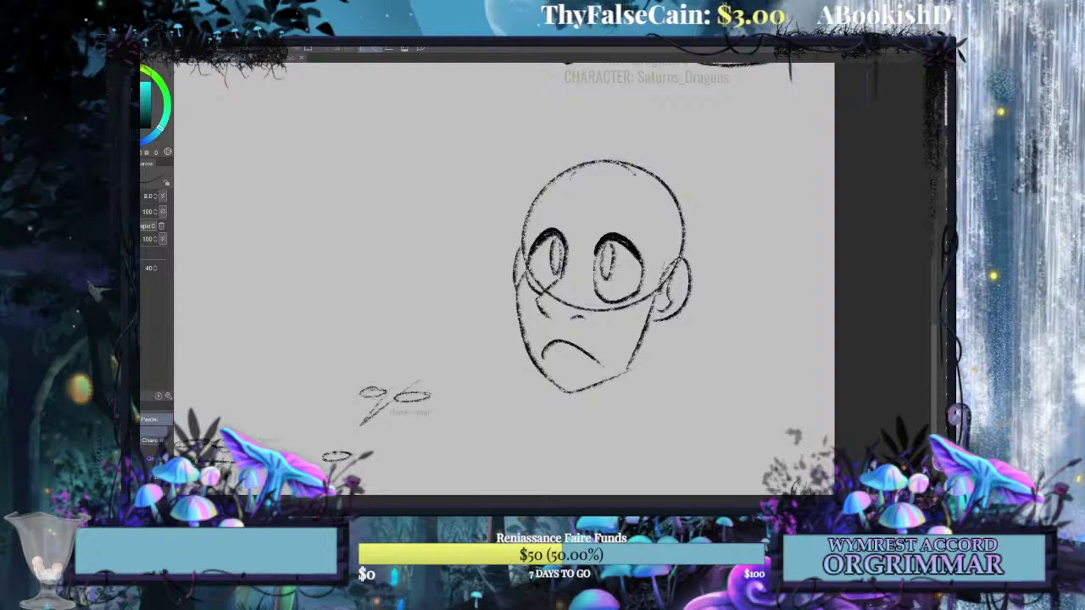
{"action": "left_click_drag", "start_coordinate": [659, 293], "coordinate": [669, 388]}
{"action": "mouse_move", "coordinate": [593, 314]}
{"action": "left_mouse_down"}
{"action": "mouse_move", "coordinate": [612, 399]}
{"action": "mouse_move", "coordinate": [501, 487]}
{"action": "left_mouse_up"}
{"action": "key", "text": "ctrl+z"}
{"action": "left_click_drag", "start_coordinate": [607, 394], "coordinate": [500, 481]}
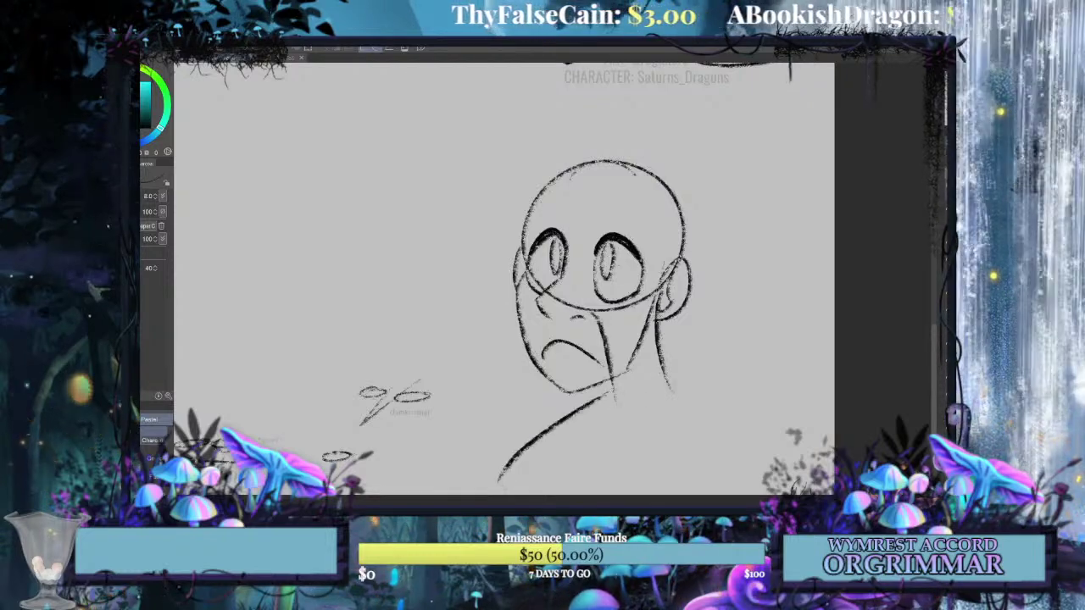
Draw the near shoulder from the base of the neck, curving outward and down into the upper arm.
{"action": "left_click_drag", "start_coordinate": [726, 393], "coordinate": [808, 447]}
{"action": "key", "text": "ctrl+z"}
{"action": "mouse_move", "coordinate": [667, 378]}
{"action": "left_mouse_down"}
{"action": "mouse_move", "coordinate": [749, 404]}
{"action": "mouse_move", "coordinate": [775, 455]}
{"action": "left_mouse_up"}
{"action": "key", "text": "ctrl+z"}
{"action": "key", "text": "ctrl+z"}
{"action": "mouse_move", "coordinate": [671, 384]}
{"action": "left_mouse_down"}
{"action": "mouse_move", "coordinate": [788, 436]}
{"action": "mouse_move", "coordinate": [796, 463]}
{"action": "left_mouse_up"}
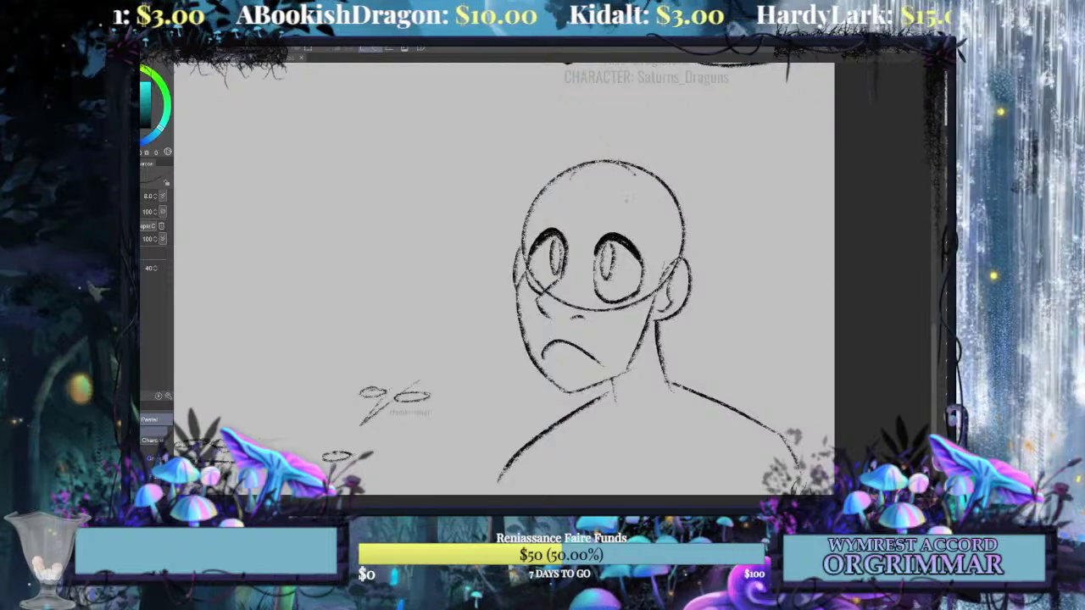
Sketch the sideburn in front of the near ear and try a curved hairline above the near eye.
{"action": "mouse_move", "coordinate": [627, 201]}
{"action": "left_mouse_down"}
{"action": "mouse_move", "coordinate": [607, 265]}
{"action": "mouse_move", "coordinate": [566, 230]}
{"action": "left_mouse_up"}
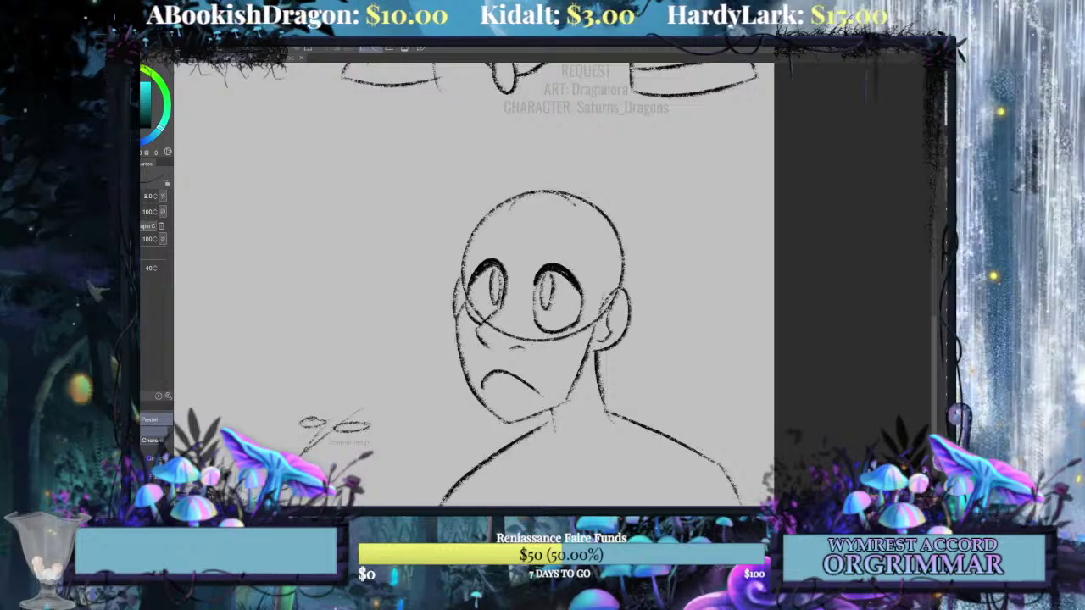
{"action": "left_click_drag", "start_coordinate": [592, 278], "coordinate": [570, 362]}
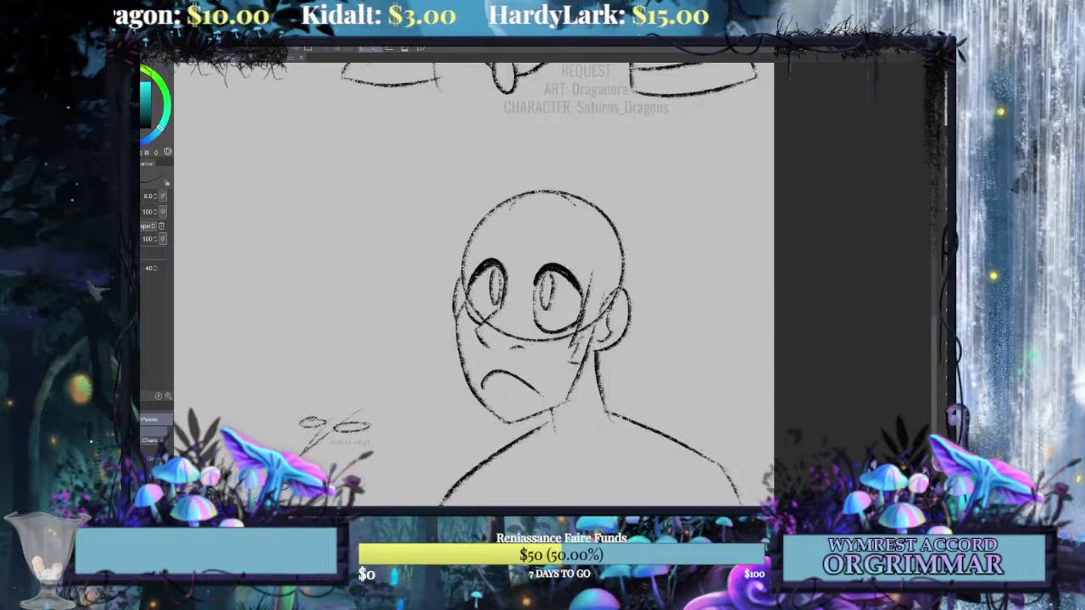
{"action": "left_click_drag", "start_coordinate": [594, 278], "coordinate": [557, 227]}
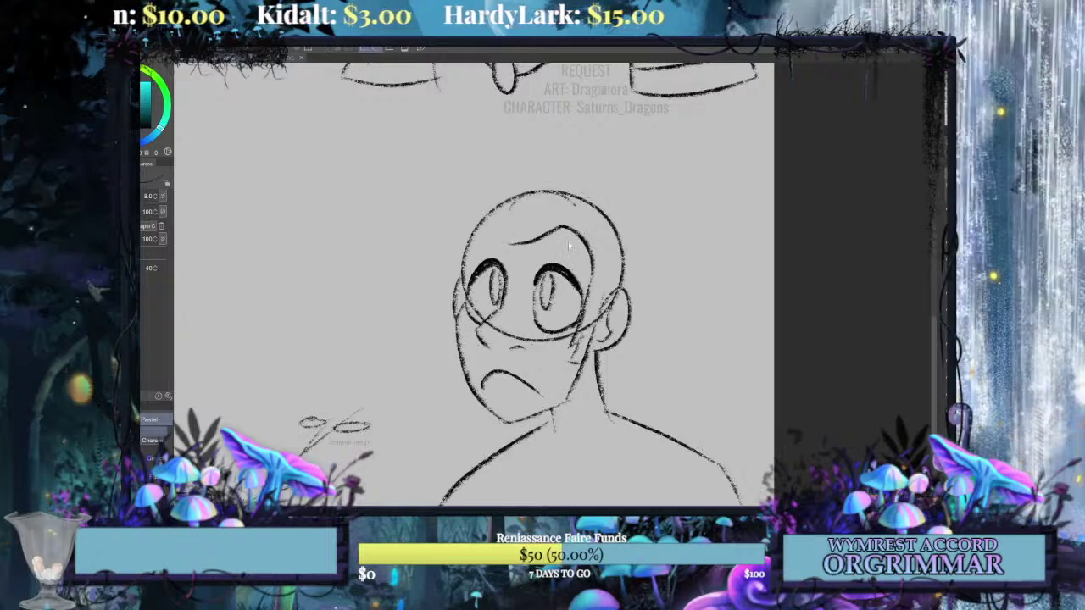
{"action": "key", "text": "ctrl+z"}
{"action": "mouse_move", "coordinate": [591, 277]}
{"action": "left_mouse_down"}
{"action": "mouse_move", "coordinate": [593, 249]}
{"action": "mouse_move", "coordinate": [485, 240]}
{"action": "left_mouse_up"}
{"action": "key", "text": "ctrl+z"}
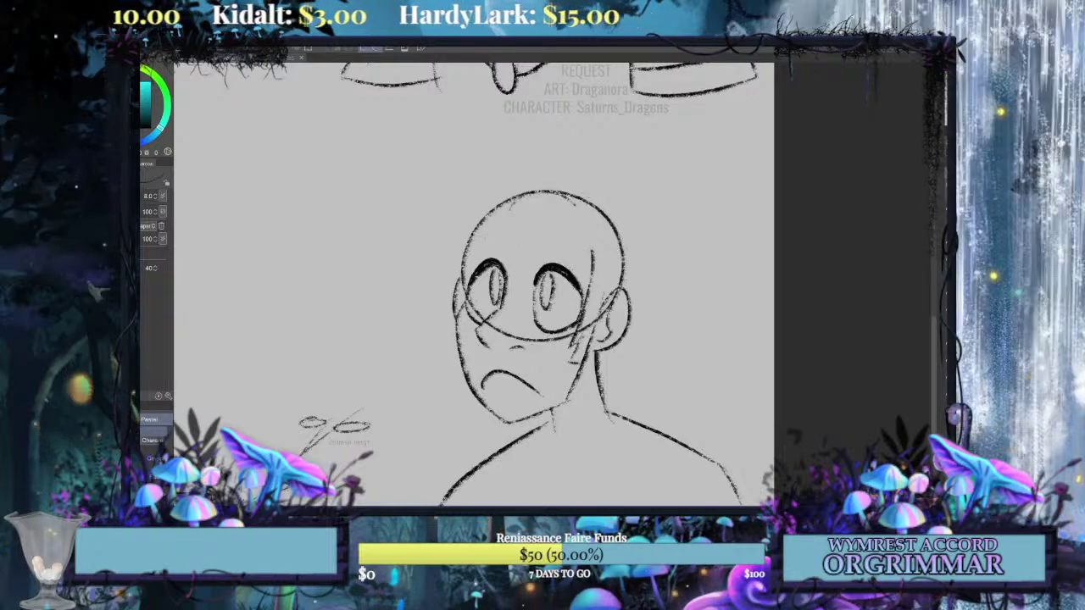
Draw a gently arched hairline across the forehead from the sideburn to the far side of the head.
{"action": "left_click_drag", "start_coordinate": [580, 246], "coordinate": [469, 238]}
{"action": "key", "text": "ctrl+z"}
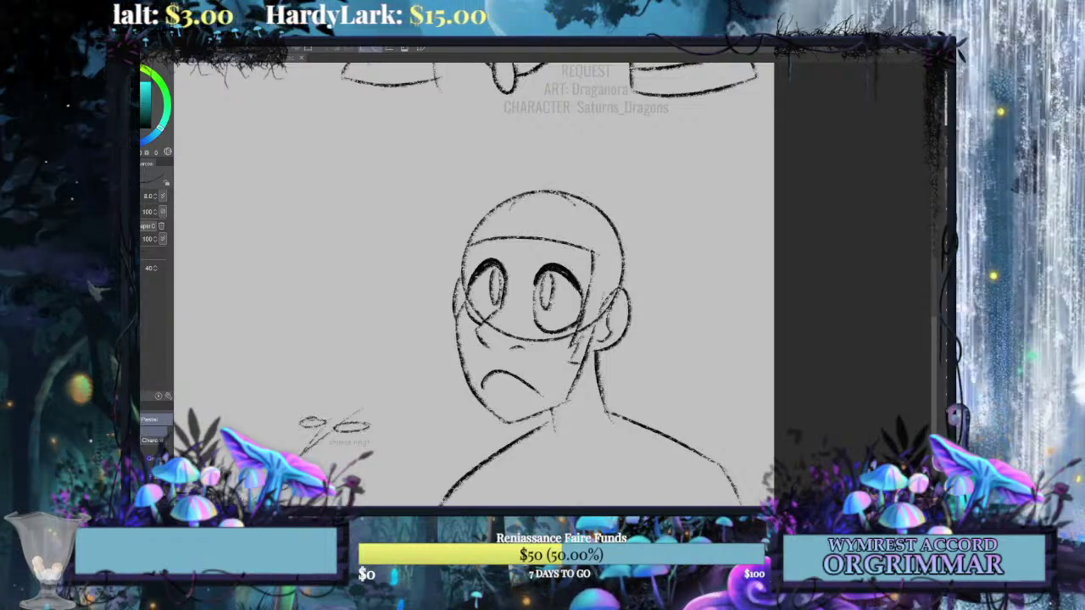
{"action": "mouse_move", "coordinate": [475, 302]}
{"action": "left_mouse_down"}
{"action": "mouse_move", "coordinate": [522, 326]}
{"action": "mouse_move", "coordinate": [480, 314]}
{"action": "left_mouse_up"}
{"action": "key", "text": "ctrl+z"}
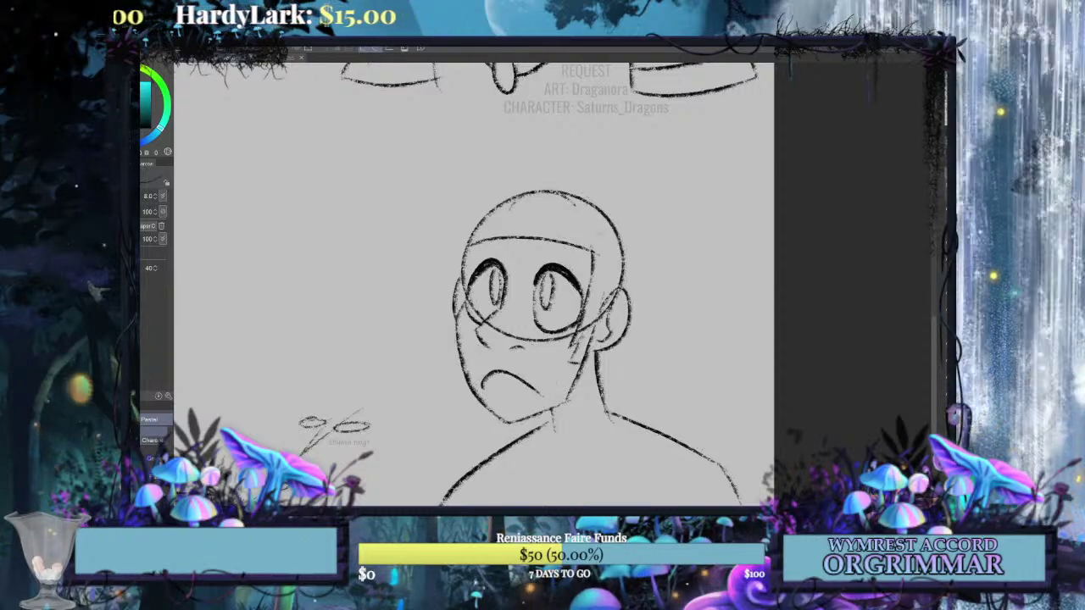
{"action": "key", "text": "ctrl+z"}
{"action": "left_click_drag", "start_coordinate": [593, 247], "coordinate": [502, 231]}
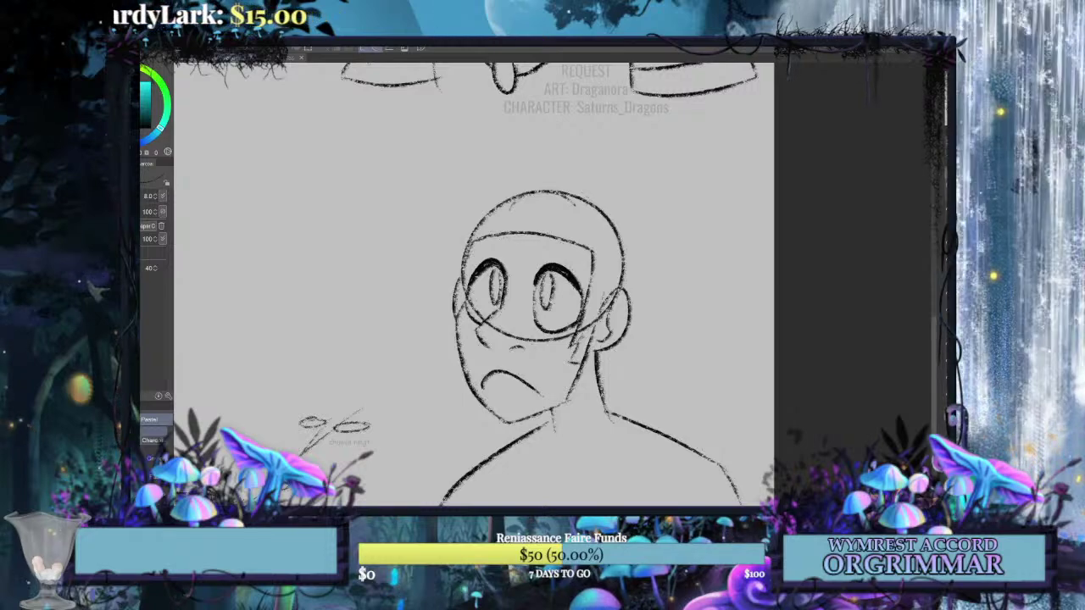
Draw a wavy fringe line that arches above the near eye and dips across the hairline toward the far temple.
{"action": "mouse_move", "coordinate": [594, 252]}
{"action": "left_mouse_down"}
{"action": "mouse_move", "coordinate": [566, 219]}
{"action": "mouse_move", "coordinate": [468, 244]}
{"action": "mouse_move", "coordinate": [451, 202]}
{"action": "left_mouse_up"}
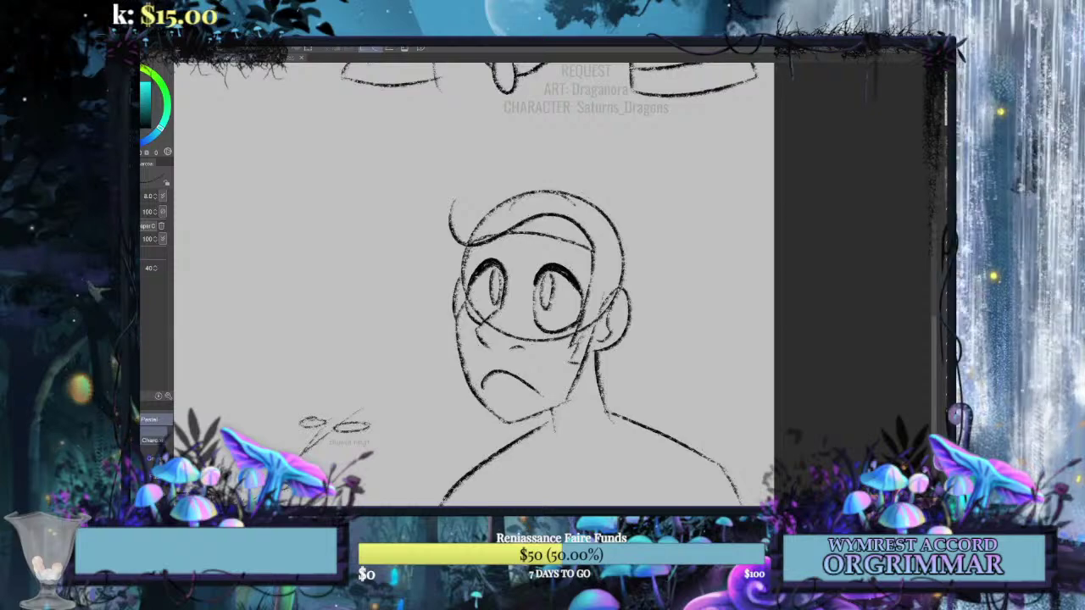
{"action": "key", "text": "ctrl+z"}
{"action": "left_click_drag", "start_coordinate": [595, 252], "coordinate": [488, 241]}
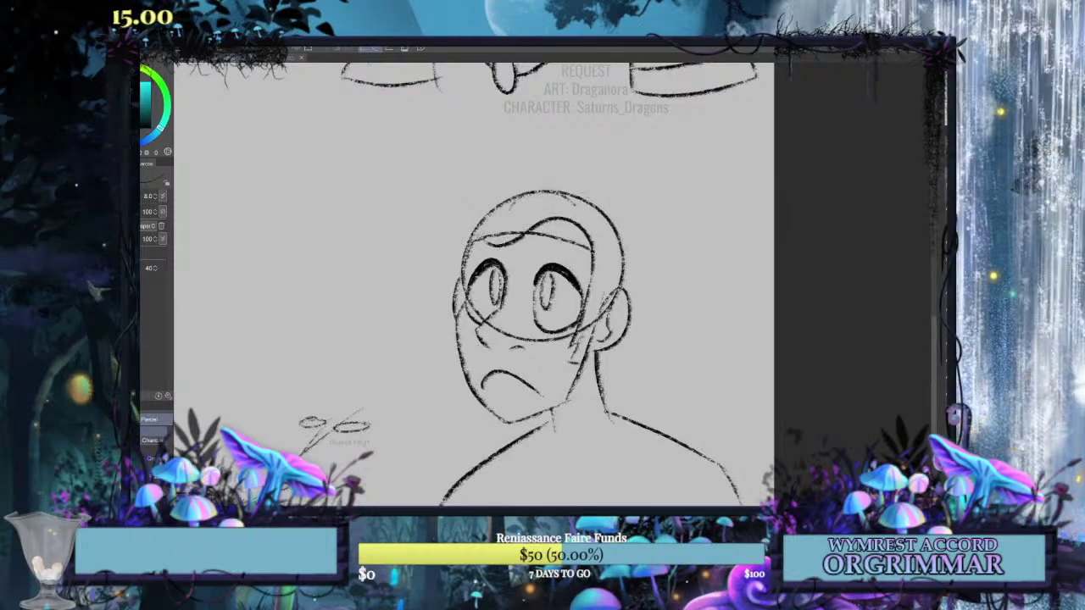
{"action": "key", "text": "ctrl+z"}
{"action": "left_click_drag", "start_coordinate": [594, 247], "coordinate": [500, 240]}
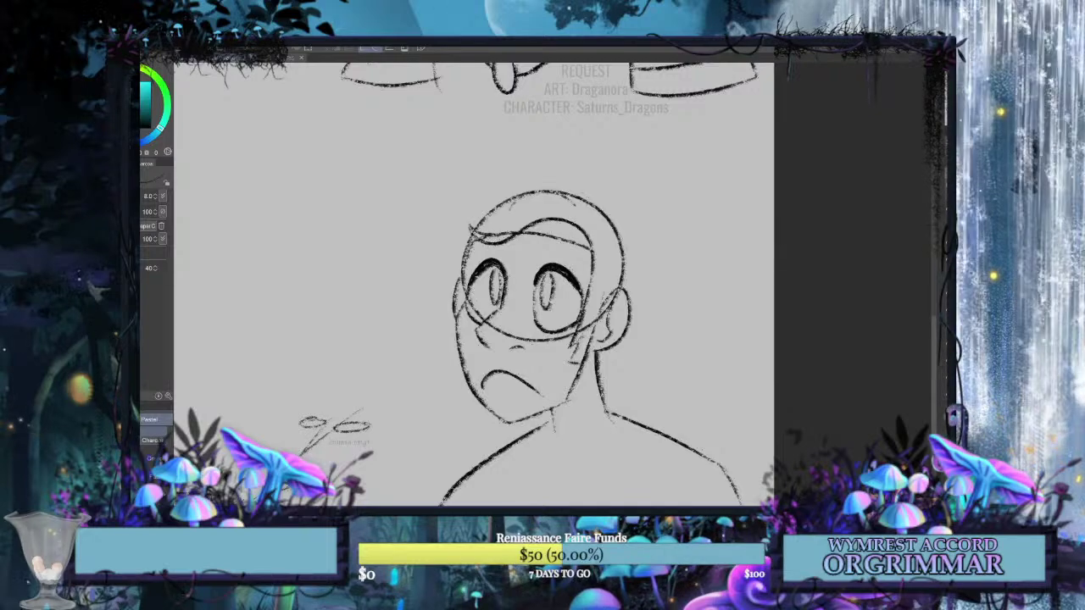
Sketch a curved front lock of hair hanging past the forehead on the far side of the face.
{"action": "left_click_drag", "start_coordinate": [480, 240], "coordinate": [439, 270]}
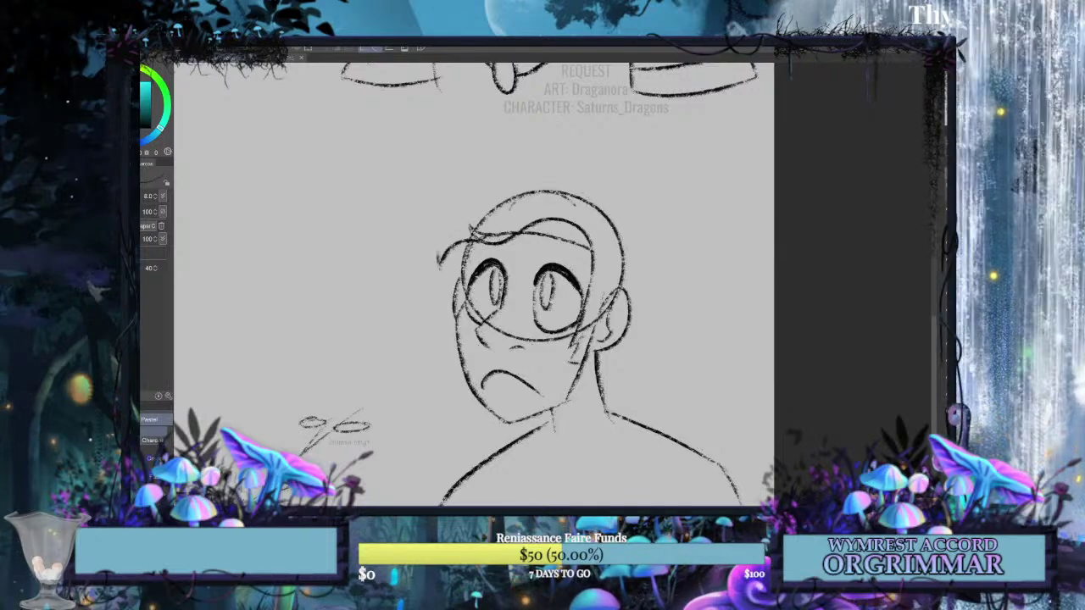
{"action": "left_click_drag", "start_coordinate": [492, 204], "coordinate": [438, 256]}
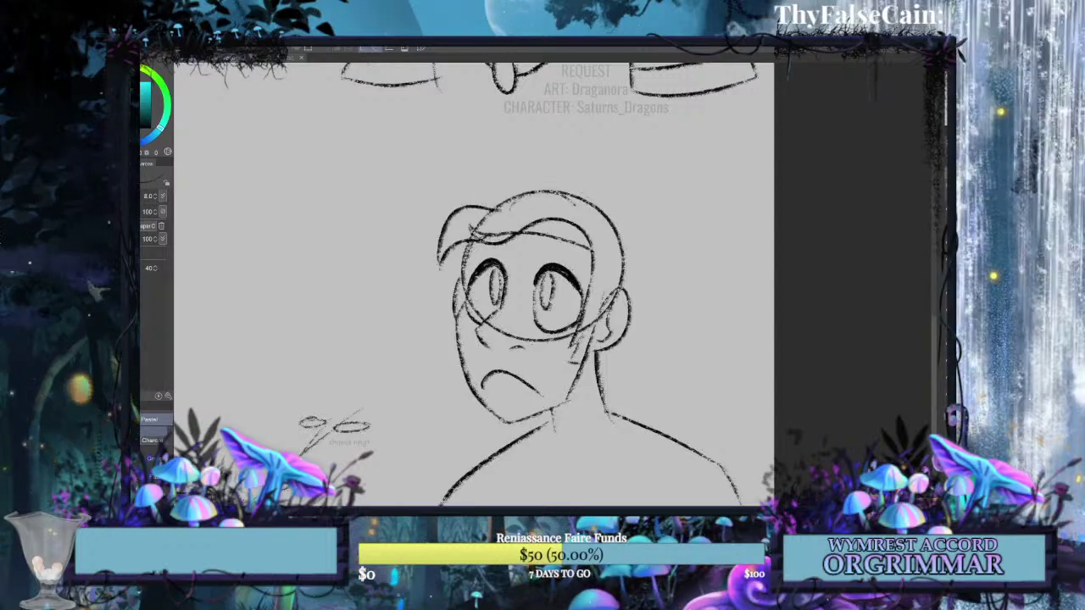
{"action": "key", "text": "ctrl+z"}
{"action": "mouse_move", "coordinate": [443, 233]}
{"action": "left_mouse_down"}
{"action": "mouse_move", "coordinate": [470, 200]}
{"action": "mouse_move", "coordinate": [500, 199]}
{"action": "left_mouse_up"}
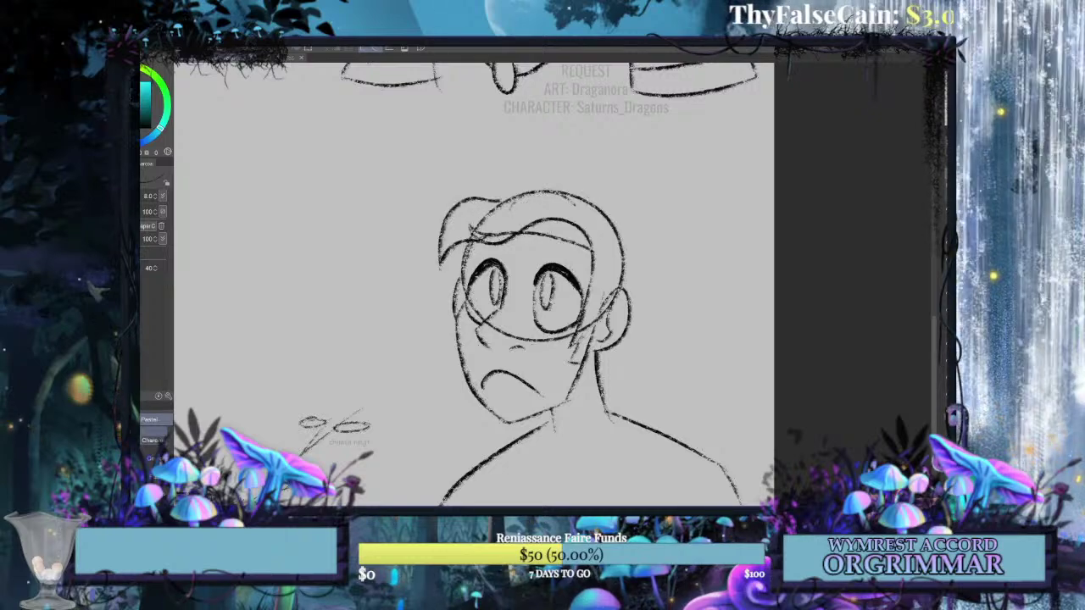
Outline the hair from the crown to a point at the back of the head and down behind the near ear.
{"action": "mouse_move", "coordinate": [559, 182]}
{"action": "left_mouse_down"}
{"action": "mouse_move", "coordinate": [651, 255]}
{"action": "mouse_move", "coordinate": [628, 283]}
{"action": "left_mouse_up"}
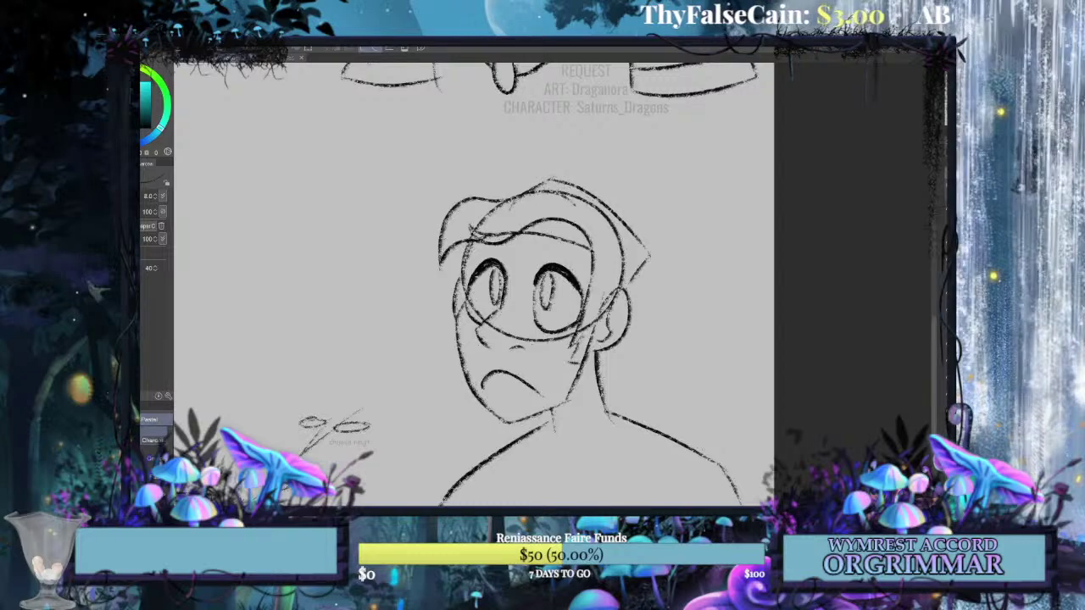
{"action": "key", "text": "ctrl+z"}
{"action": "key", "text": "ctrl+z"}
{"action": "mouse_move", "coordinate": [551, 182]}
{"action": "left_mouse_down"}
{"action": "mouse_move", "coordinate": [644, 227]}
{"action": "mouse_move", "coordinate": [628, 301]}
{"action": "left_mouse_up"}
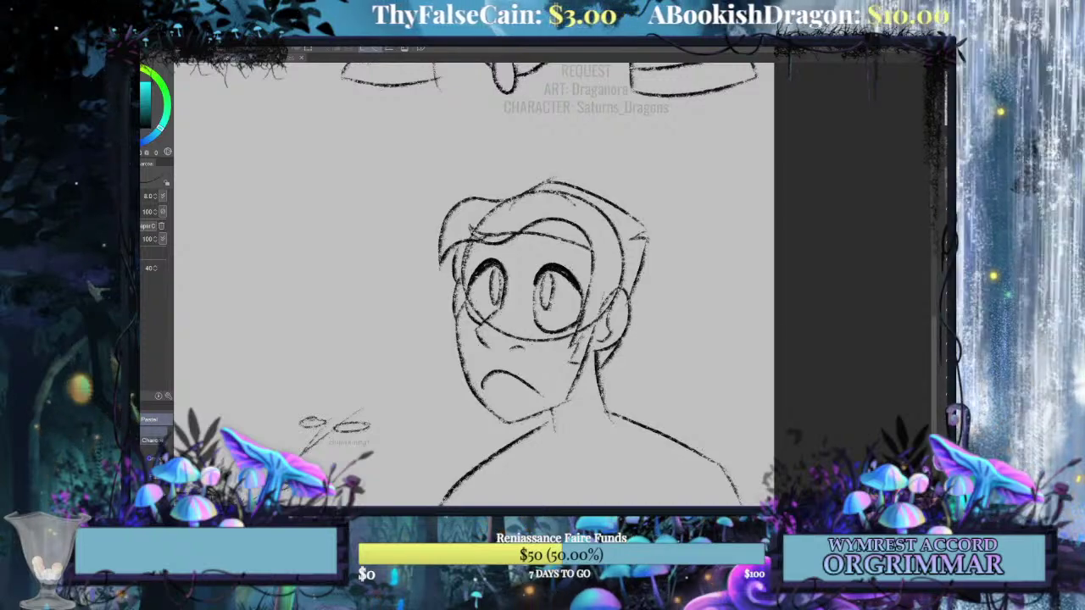
Draw a low tuft of hair above the front lock, running back to meet the crown.
{"action": "mouse_move", "coordinate": [467, 195]}
{"action": "left_mouse_down"}
{"action": "mouse_move", "coordinate": [510, 155]}
{"action": "mouse_move", "coordinate": [536, 153]}
{"action": "left_mouse_up"}
{"action": "mouse_move", "coordinate": [500, 180]}
{"action": "left_mouse_down"}
{"action": "mouse_move", "coordinate": [609, 151]}
{"action": "mouse_move", "coordinate": [657, 199]}
{"action": "mouse_move", "coordinate": [674, 195]}
{"action": "mouse_move", "coordinate": [661, 275]}
{"action": "left_mouse_up"}
{"action": "key", "text": "ctrl+z"}
{"action": "key", "text": "ctrl+z"}
{"action": "key", "text": "ctrl+z"}
{"action": "key", "text": "ctrl+z"}
{"action": "key", "text": "ctrl+z"}
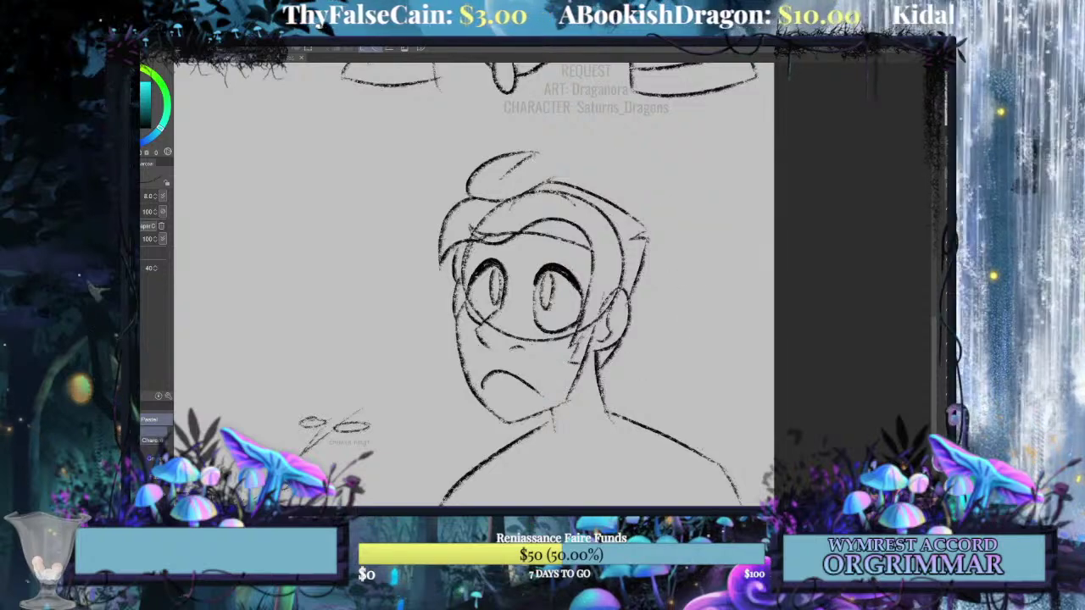
{"action": "mouse_move", "coordinate": [464, 184]}
{"action": "left_mouse_down"}
{"action": "mouse_move", "coordinate": [526, 153]}
{"action": "mouse_move", "coordinate": [566, 182]}
{"action": "left_mouse_up"}
{"action": "key", "text": "ctrl+z"}
{"action": "key", "text": "ctrl+z"}
{"action": "mouse_move", "coordinate": [468, 201]}
{"action": "left_mouse_down"}
{"action": "mouse_move", "coordinate": [500, 166]}
{"action": "mouse_move", "coordinate": [556, 182]}
{"action": "left_mouse_up"}
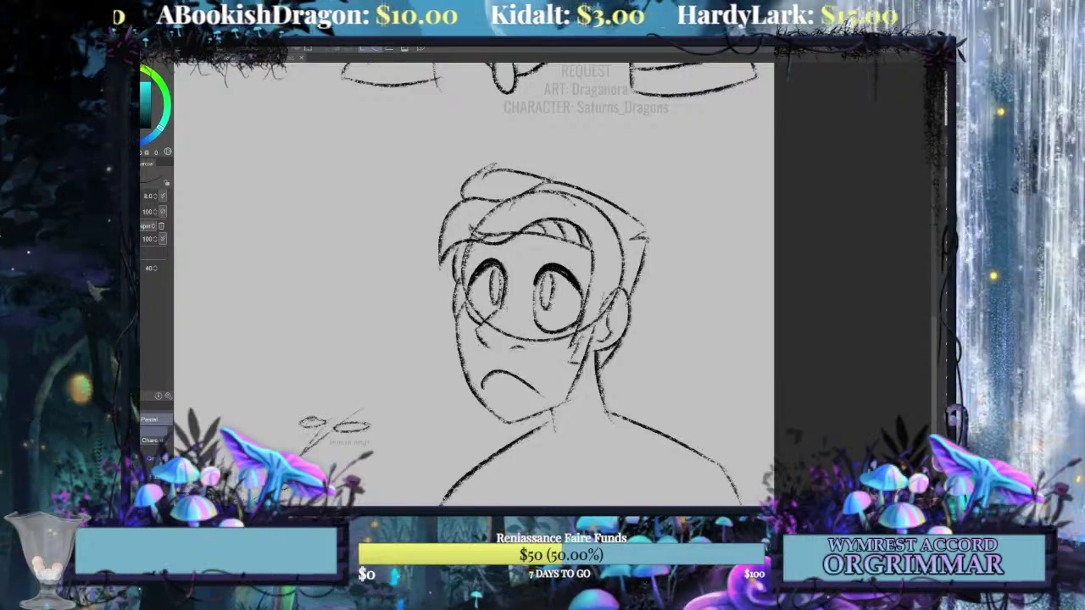
Replace the small nose with a large tilted oval nose overlapping the lower edge of the far eye.
{"action": "mouse_move", "coordinate": [517, 306]}
{"action": "left_mouse_down"}
{"action": "mouse_move", "coordinate": [468, 327]}
{"action": "mouse_move", "coordinate": [525, 305]}
{"action": "mouse_move", "coordinate": [527, 328]}
{"action": "mouse_move", "coordinate": [500, 307]}
{"action": "mouse_move", "coordinate": [535, 334]}
{"action": "left_mouse_up"}
{"action": "key", "text": "ctrl+z"}
{"action": "key", "text": "ctrl+z"}
{"action": "key", "text": "ctrl+z"}
{"action": "mouse_move", "coordinate": [507, 307]}
{"action": "left_mouse_down"}
{"action": "mouse_move", "coordinate": [473, 302]}
{"action": "mouse_move", "coordinate": [517, 334]}
{"action": "mouse_move", "coordinate": [463, 322]}
{"action": "mouse_move", "coordinate": [507, 308]}
{"action": "mouse_move", "coordinate": [519, 341]}
{"action": "mouse_move", "coordinate": [495, 303]}
{"action": "left_mouse_up"}
{"action": "key", "text": "ctrl+z"}
{"action": "key", "text": "ctrl+z"}
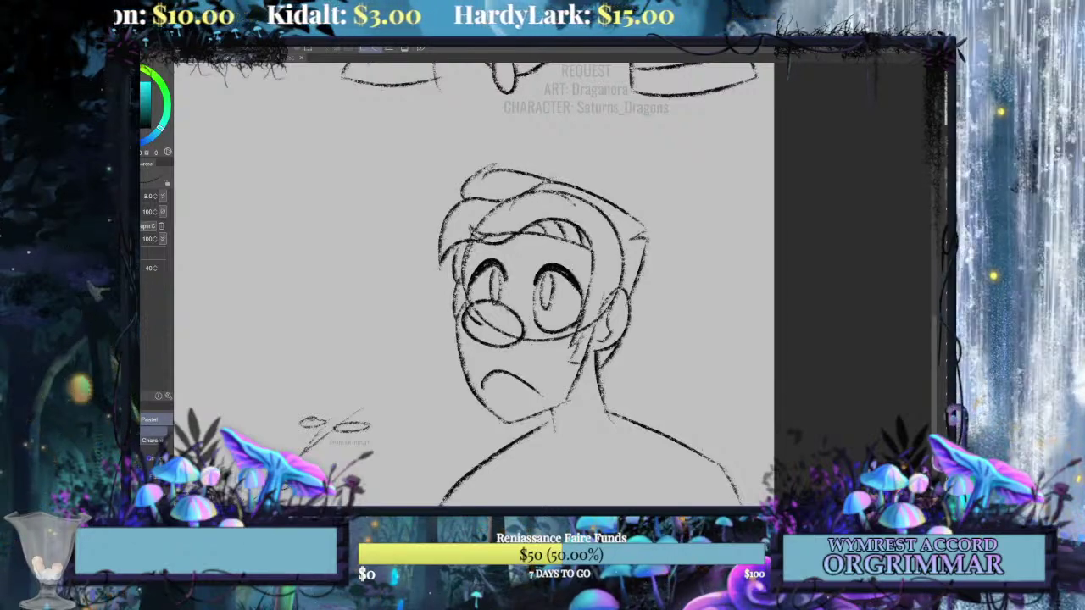
{"action": "key", "text": "ctrl+t"}
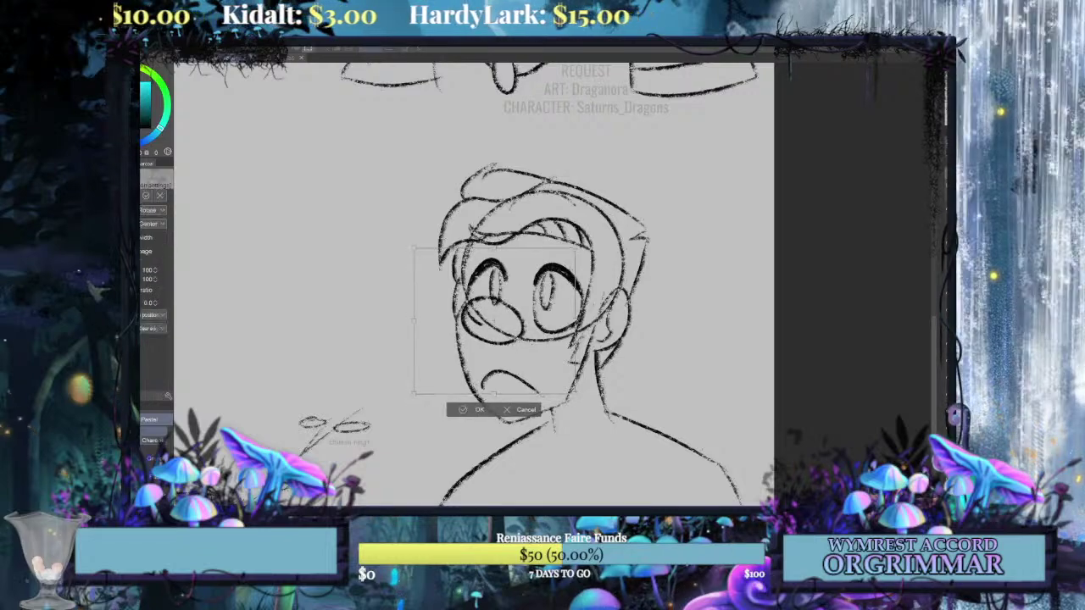
{"action": "key", "text": "Return"}
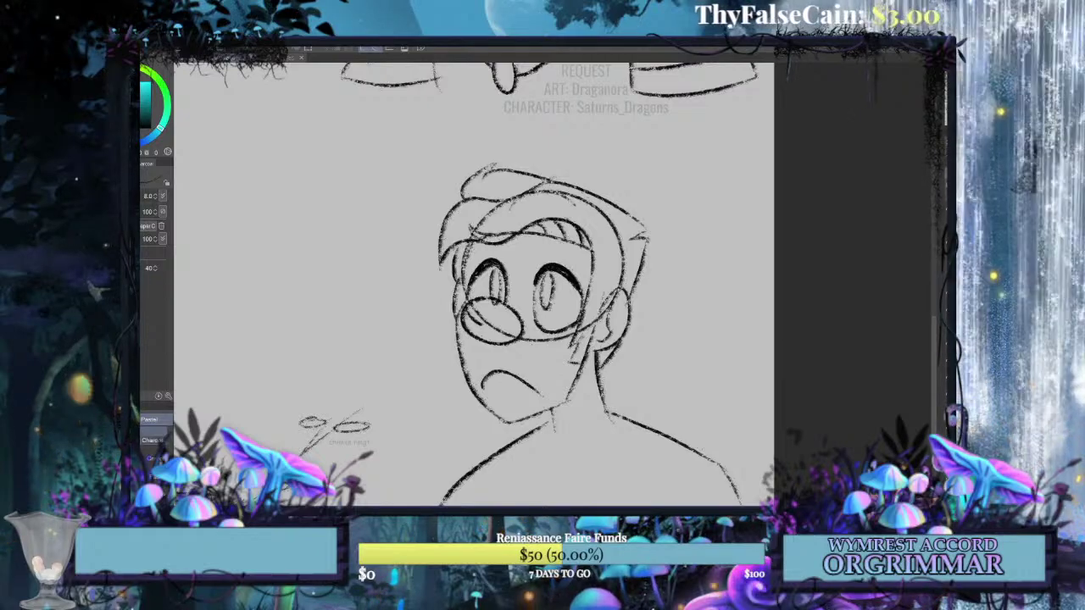
Draw a wide tilted ellipse around the neck as the opening of a large collar.
{"action": "mouse_move", "coordinate": [272, 221]}
{"action": "left_mouse_down"}
{"action": "mouse_move", "coordinate": [896, 436]}
{"action": "mouse_move", "coordinate": [236, 209]}
{"action": "mouse_move", "coordinate": [261, 204]}
{"action": "left_mouse_up"}
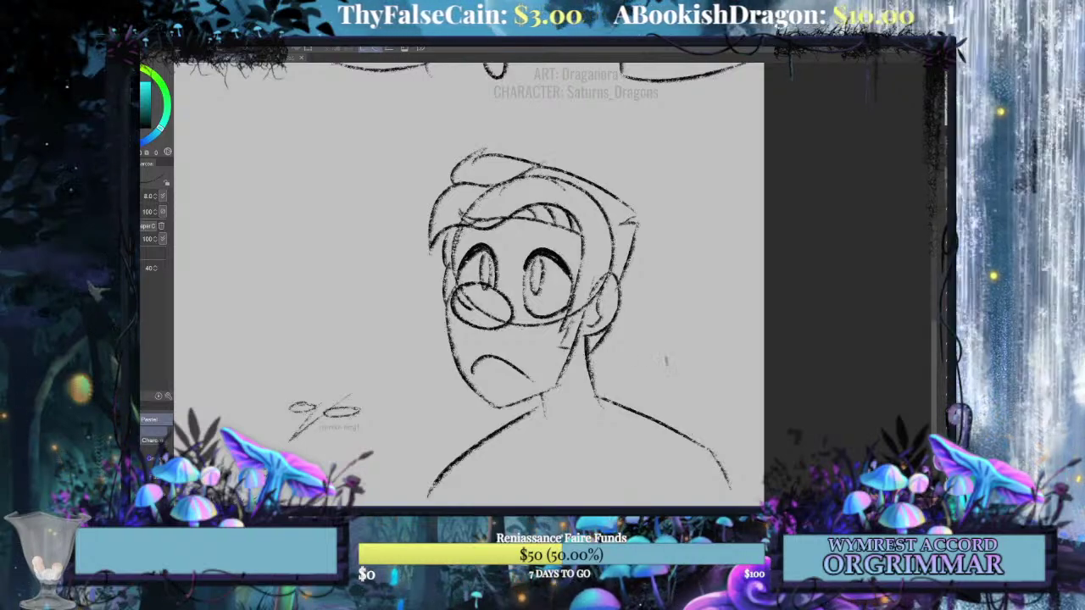
{"action": "mouse_move", "coordinate": [667, 358]}
{"action": "left_mouse_down"}
{"action": "mouse_move", "coordinate": [609, 428]}
{"action": "mouse_move", "coordinate": [439, 454]}
{"action": "left_mouse_up"}
{"action": "key", "text": "ctrl+z"}
{"action": "mouse_move", "coordinate": [479, 405]}
{"action": "left_mouse_down"}
{"action": "mouse_move", "coordinate": [567, 439]}
{"action": "mouse_move", "coordinate": [670, 394]}
{"action": "mouse_move", "coordinate": [573, 373]}
{"action": "left_mouse_up"}
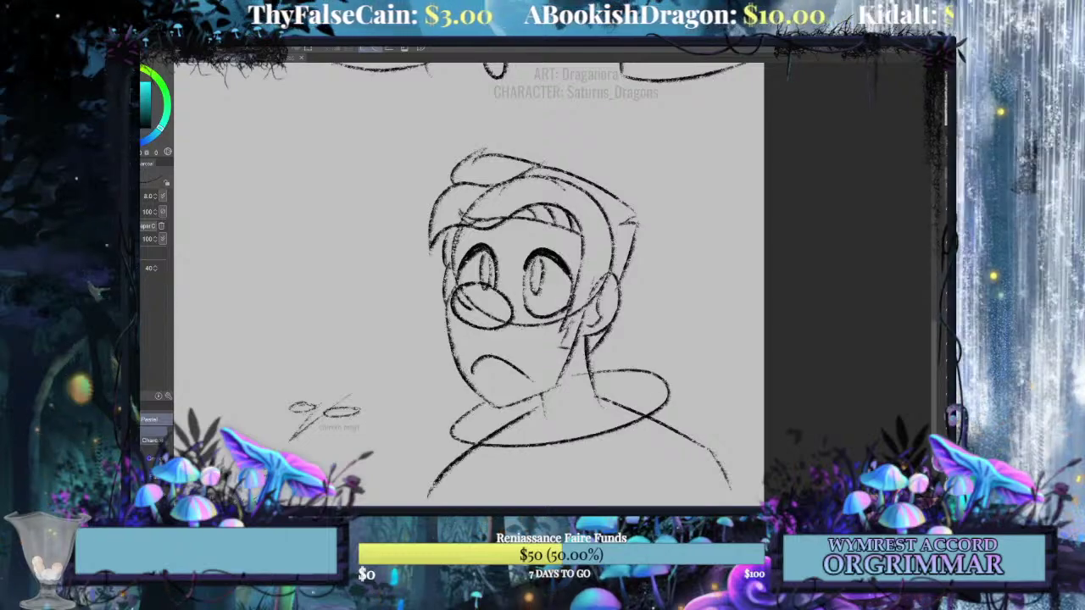
Try to draw flaring sides and a curved lower edge beneath the collar ellipse.
{"action": "left_click_drag", "start_coordinate": [667, 379], "coordinate": [693, 445]}
{"action": "key", "text": "ctrl+z"}
{"action": "mouse_move", "coordinate": [668, 381]}
{"action": "left_mouse_down"}
{"action": "mouse_move", "coordinate": [704, 445]}
{"action": "mouse_move", "coordinate": [504, 487]}
{"action": "left_mouse_up"}
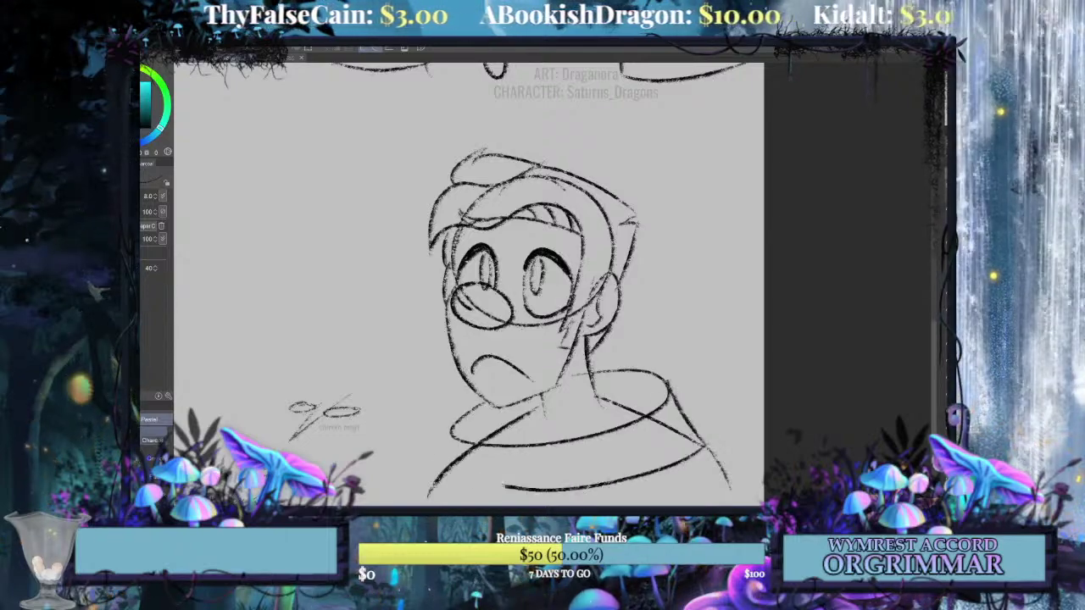
{"action": "key", "text": "ctrl+z"}
{"action": "mouse_move", "coordinate": [441, 474]}
{"action": "left_mouse_down"}
{"action": "mouse_move", "coordinate": [589, 491]}
{"action": "mouse_move", "coordinate": [703, 445]}
{"action": "left_mouse_up"}
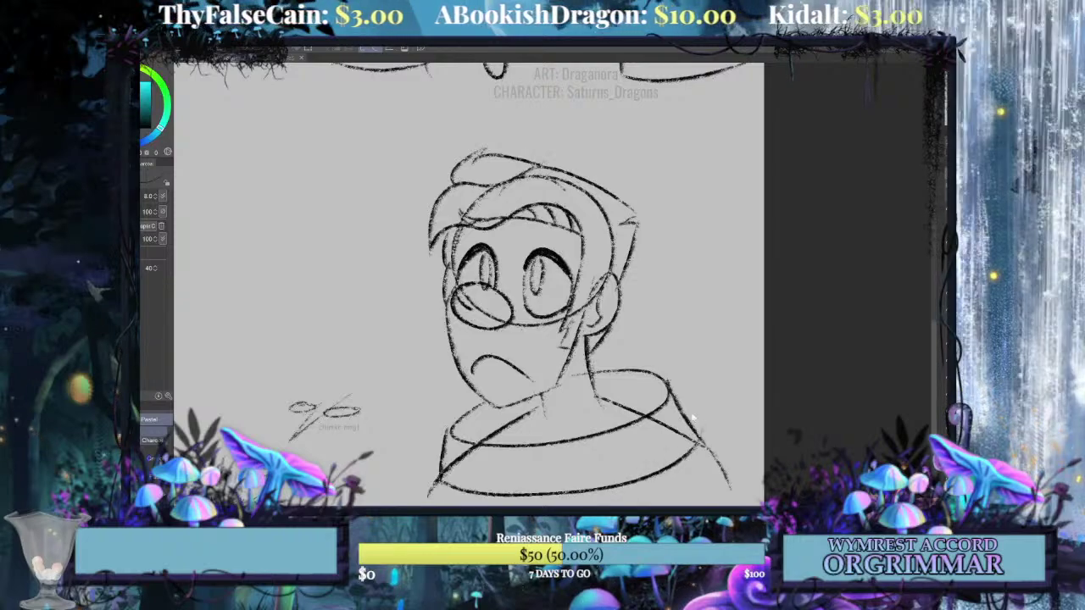
{"action": "key", "text": "ctrl+z"}
{"action": "key", "text": "ctrl+z"}
{"action": "key", "text": "ctrl+z"}
{"action": "key", "text": "ctrl+z"}
{"action": "key", "text": "ctrl+z"}
{"action": "key", "text": "ctrl+y"}
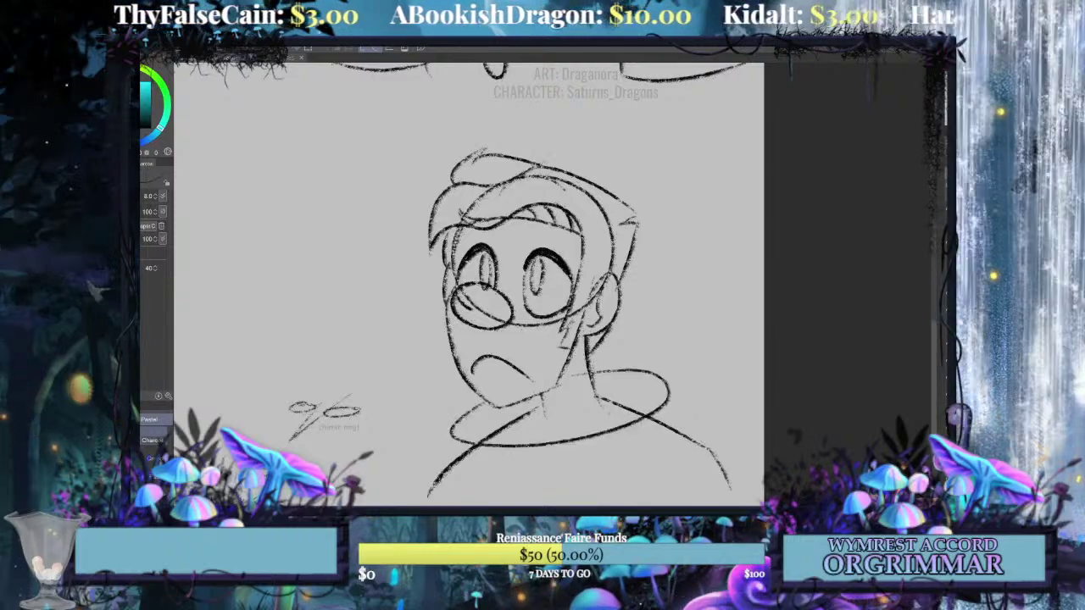
Move the collar ellipse up closer to the chin and tilt it slightly.
{"action": "key", "text": "ctrl+t"}
{"action": "left_click_drag", "start_coordinate": [629, 407], "coordinate": [629, 386]}
{"action": "left_click_drag", "start_coordinate": [766, 361], "coordinate": [764, 371]}
{"action": "left_click_drag", "start_coordinate": [574, 472], "coordinate": [573, 467]}
{"action": "key", "text": "Return"}
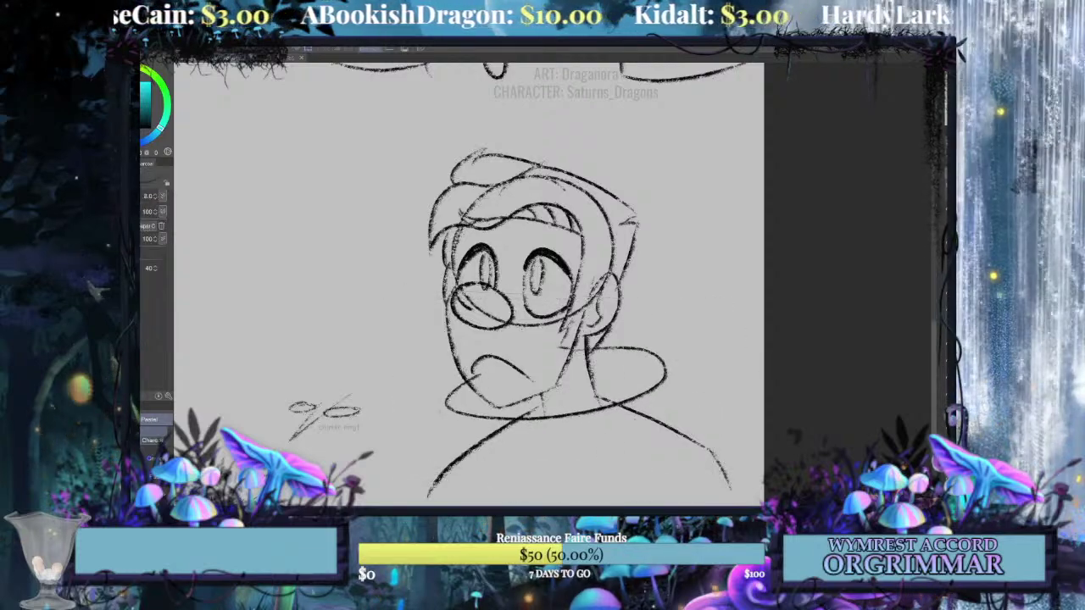
Draw the collar's two short sides and its curved lower edge across the shoulders.
{"action": "mouse_move", "coordinate": [446, 399]}
{"action": "left_mouse_down"}
{"action": "mouse_move", "coordinate": [451, 461]}
{"action": "mouse_move", "coordinate": [586, 469]}
{"action": "mouse_move", "coordinate": [666, 427]}
{"action": "mouse_move", "coordinate": [461, 468]}
{"action": "mouse_move", "coordinate": [552, 468]}
{"action": "mouse_move", "coordinate": [678, 431]}
{"action": "mouse_move", "coordinate": [505, 473]}
{"action": "mouse_move", "coordinate": [457, 471]}
{"action": "mouse_move", "coordinate": [671, 431]}
{"action": "left_mouse_up"}
{"action": "key", "text": "ctrl+z"}
{"action": "key", "text": "ctrl+z"}
{"action": "key", "text": "ctrl+z"}
{"action": "key", "text": "ctrl+z"}
{"action": "key", "text": "ctrl+z"}
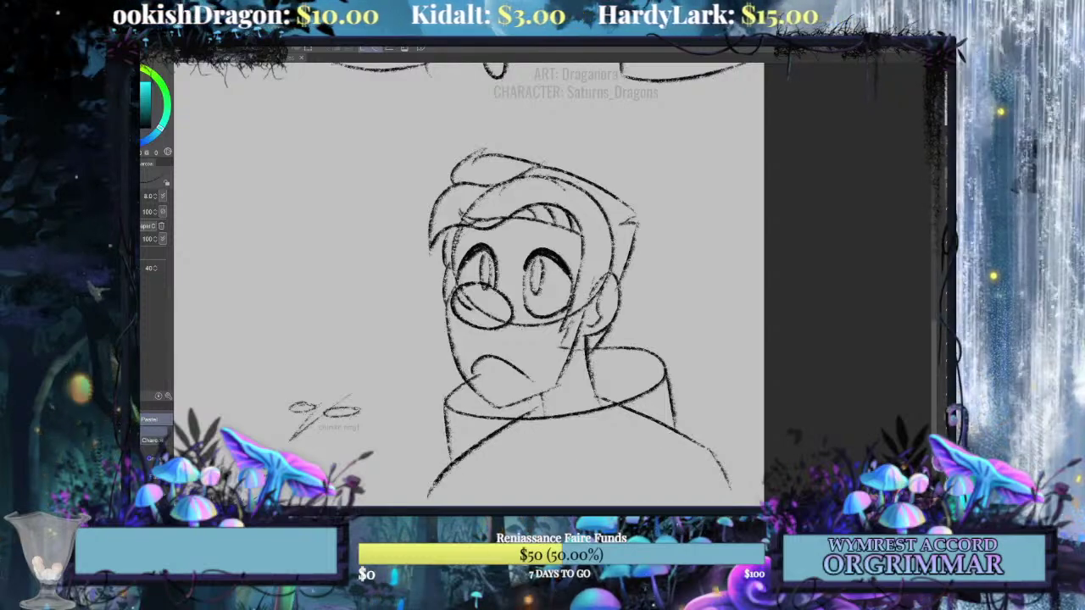
{"action": "mouse_move", "coordinate": [475, 473]}
{"action": "left_mouse_down"}
{"action": "mouse_move", "coordinate": [568, 466]}
{"action": "mouse_move", "coordinate": [676, 425]}
{"action": "left_mouse_up"}
{"action": "key", "text": "ctrl+z"}
{"action": "mouse_move", "coordinate": [570, 468]}
{"action": "left_mouse_down"}
{"action": "mouse_move", "coordinate": [651, 442]}
{"action": "mouse_move", "coordinate": [454, 469]}
{"action": "mouse_move", "coordinate": [651, 448]}
{"action": "left_mouse_up"}
{"action": "key", "text": "ctrl+z"}
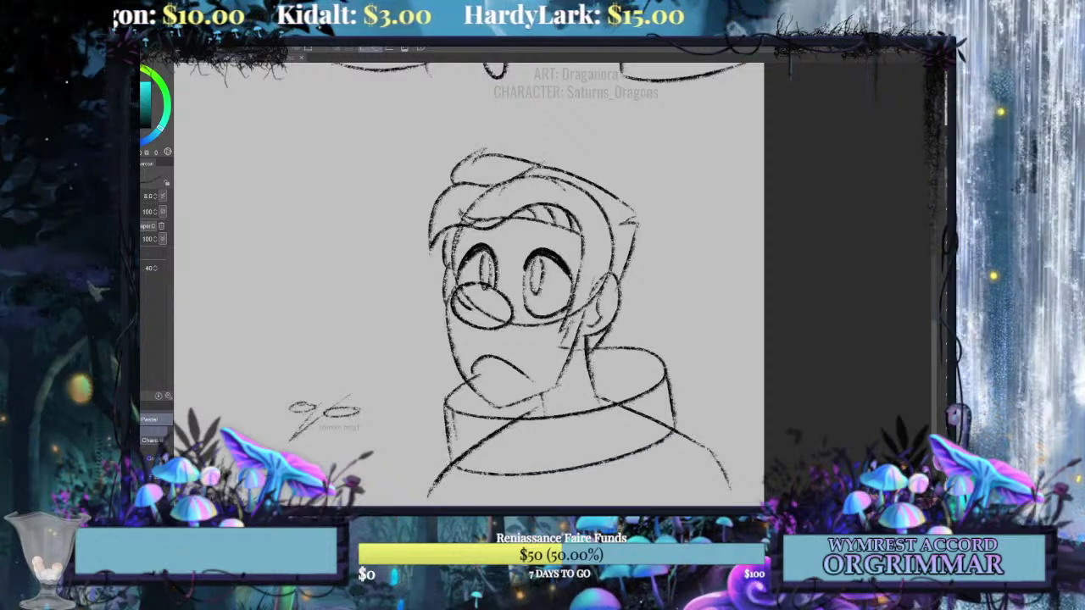
Draw a wavy ruffle pattern around the front of the collar between its upper and lower edges.
{"action": "mouse_move", "coordinate": [455, 417]}
{"action": "left_mouse_down"}
{"action": "mouse_move", "coordinate": [493, 471]}
{"action": "mouse_move", "coordinate": [515, 423]}
{"action": "left_mouse_up"}
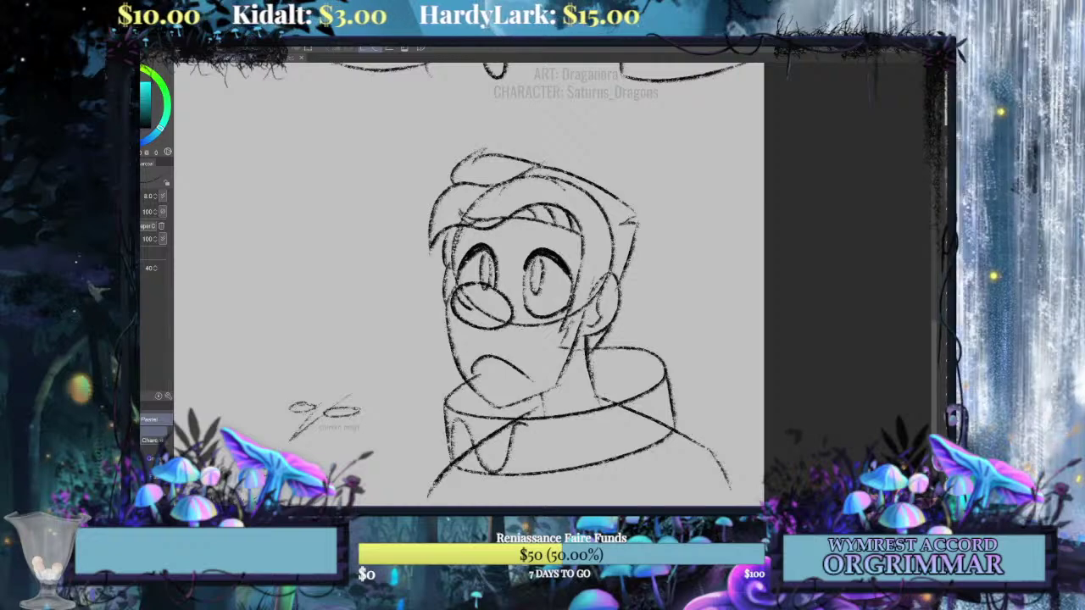
{"action": "mouse_move", "coordinate": [563, 469]}
{"action": "left_mouse_down"}
{"action": "mouse_move", "coordinate": [598, 411]}
{"action": "mouse_move", "coordinate": [633, 441]}
{"action": "mouse_move", "coordinate": [662, 391]}
{"action": "left_mouse_up"}
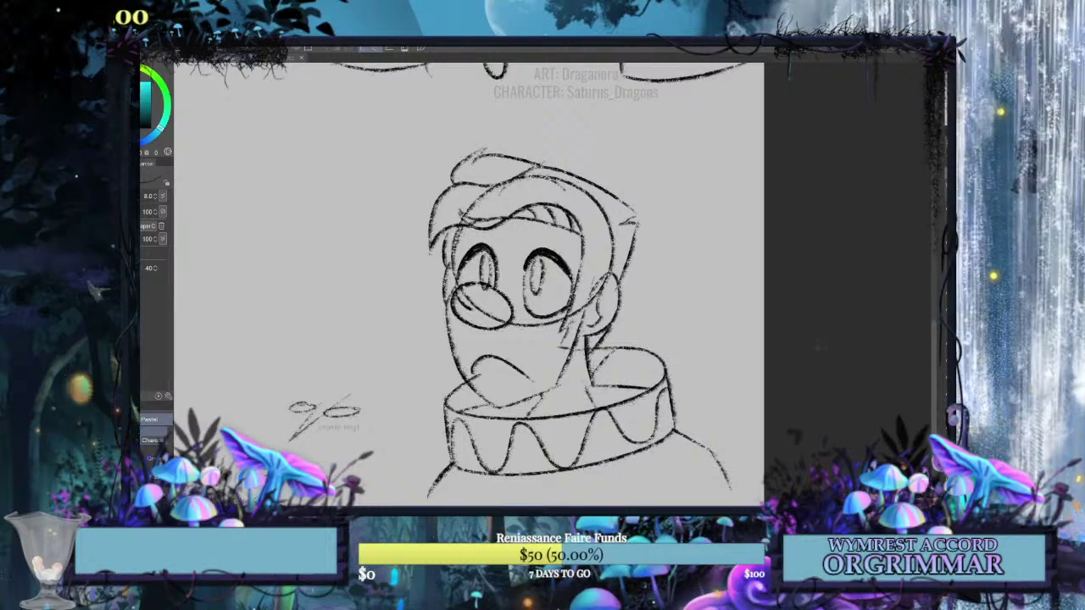
Clean away the overlapping construction lines inside the frowning character's hair and nose.
{"action": "key", "text": "ctrl+z"}
{"action": "key", "text": "ctrl+y"}
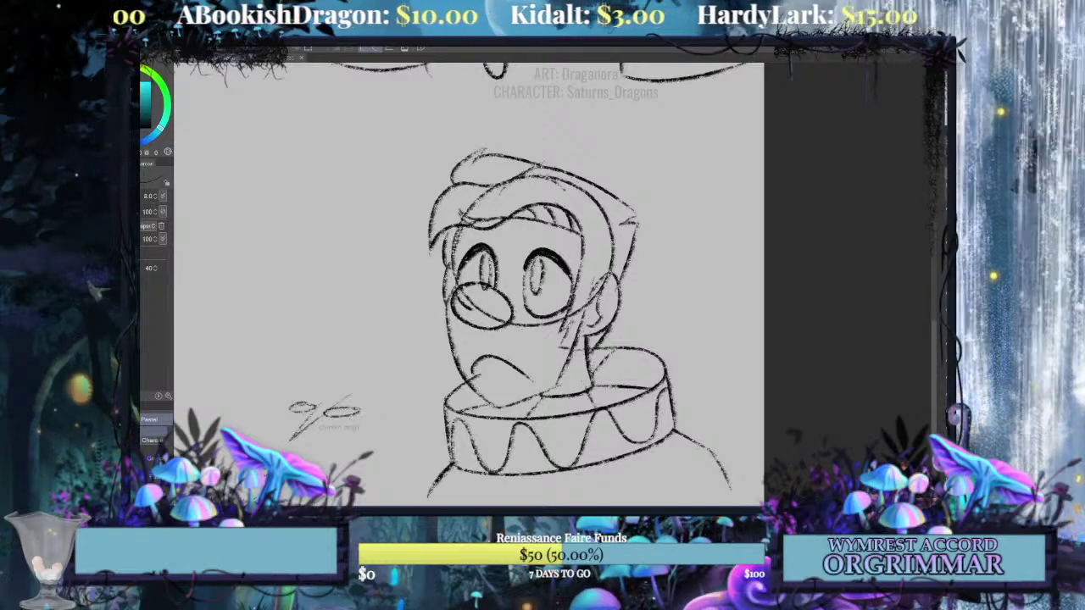
{"action": "mouse_move", "coordinate": [508, 297]}
{"action": "left_mouse_down"}
{"action": "mouse_move", "coordinate": [573, 302]}
{"action": "mouse_move", "coordinate": [555, 292]}
{"action": "left_mouse_up"}
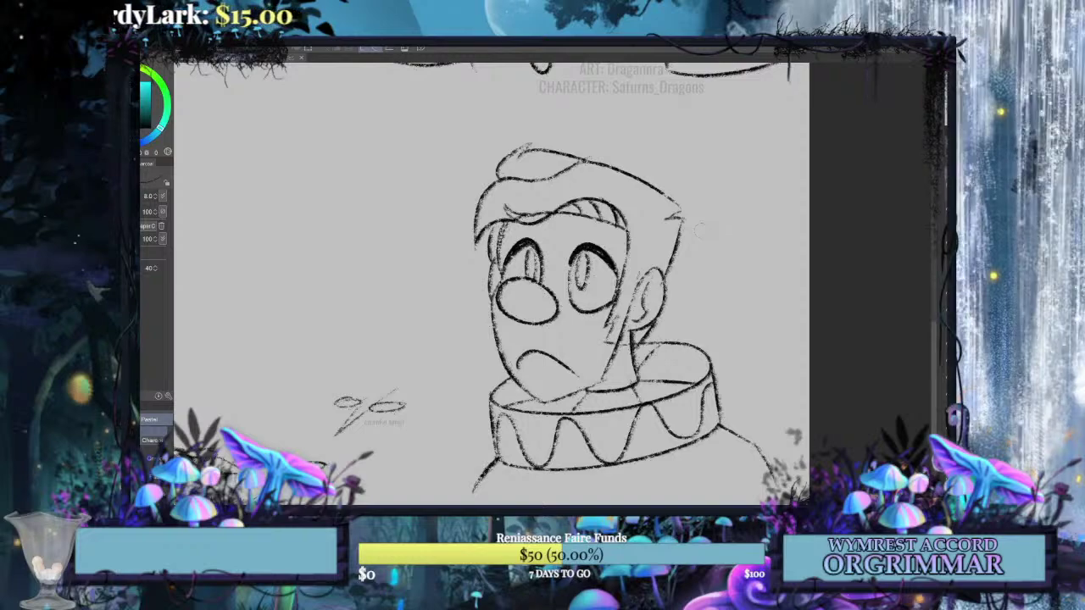
Draw thick worried eyebrows sloping down toward the outer sides above both eyes.
{"action": "left_click_drag", "start_coordinate": [573, 215], "coordinate": [642, 248]}
{"action": "key", "text": "ctrl+z"}
{"action": "mouse_move", "coordinate": [571, 214]}
{"action": "left_mouse_down"}
{"action": "mouse_move", "coordinate": [581, 238]}
{"action": "mouse_move", "coordinate": [650, 243]}
{"action": "left_mouse_up"}
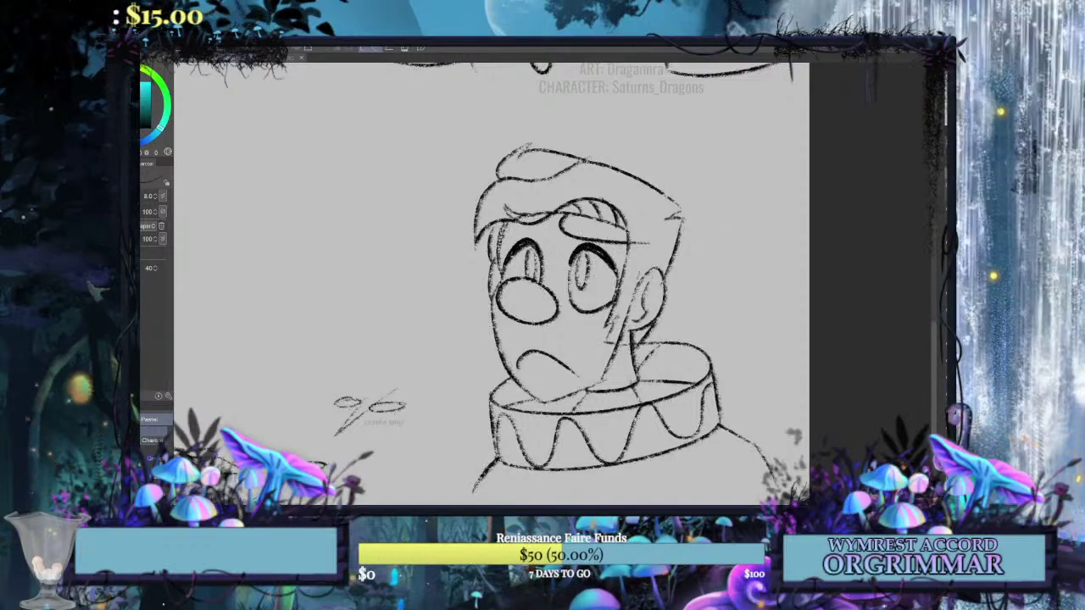
{"action": "left_click_drag", "start_coordinate": [574, 224], "coordinate": [644, 243]}
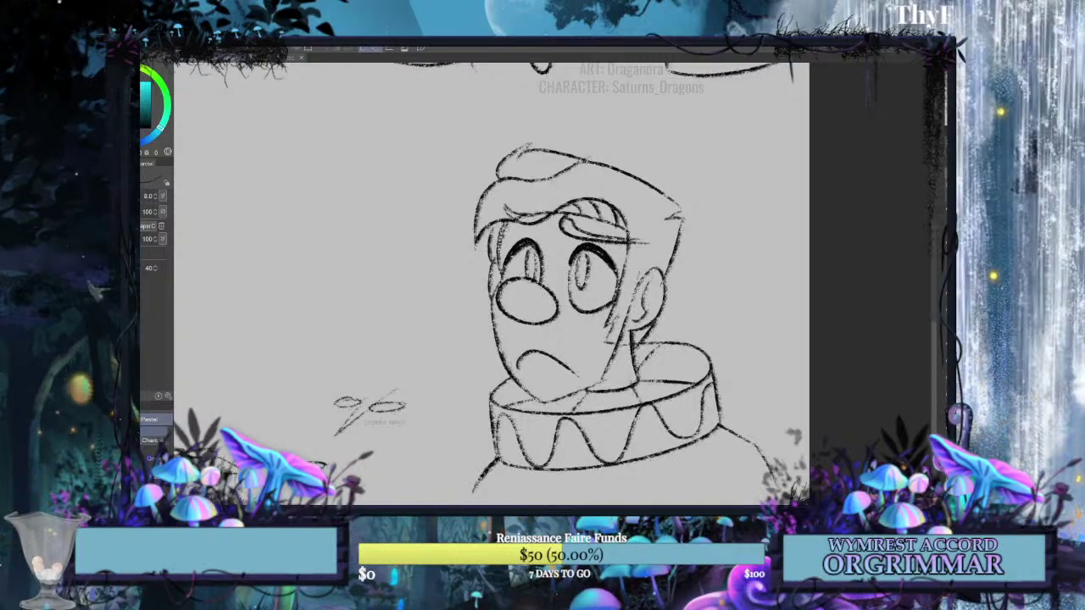
{"action": "mouse_move", "coordinate": [533, 222]}
{"action": "left_mouse_down"}
{"action": "mouse_move", "coordinate": [539, 233]}
{"action": "mouse_move", "coordinate": [474, 246]}
{"action": "left_mouse_up"}
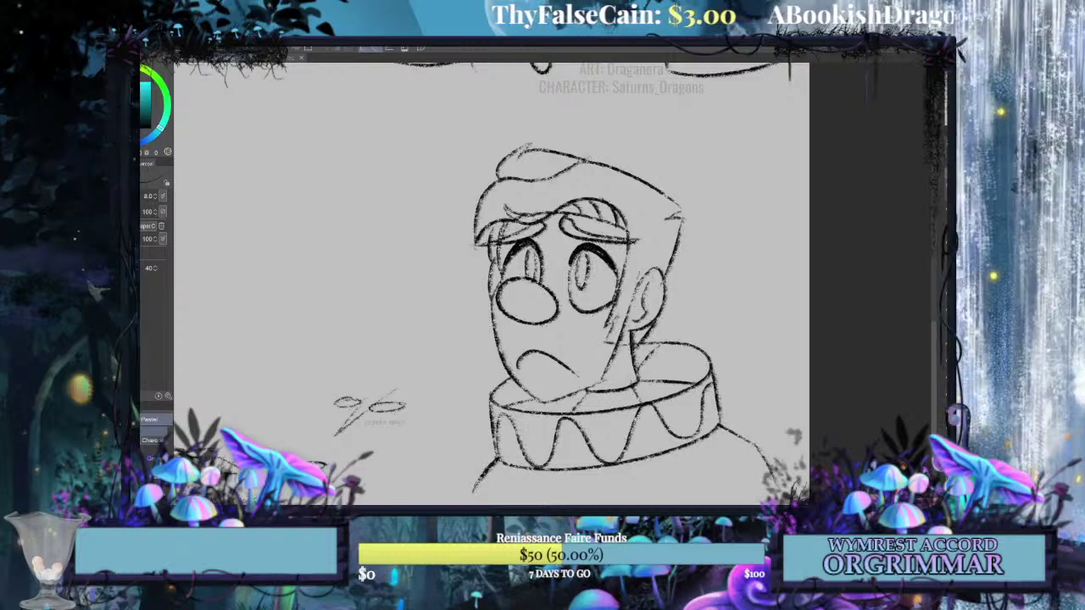
Paint blue pointed clown makeup above and below the eyes with a size 20 brush.
{"action": "mouse_move", "coordinate": [492, 284]}
{"action": "left_mouse_down"}
{"action": "mouse_move", "coordinate": [515, 337]}
{"action": "mouse_move", "coordinate": [481, 289]}
{"action": "left_mouse_up"}
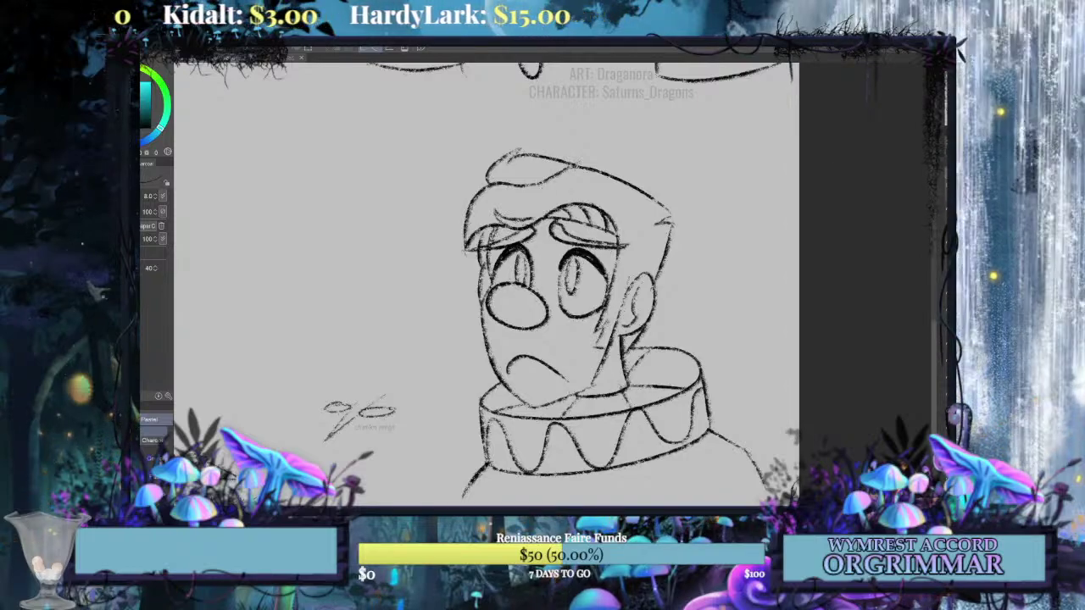
{"action": "scroll", "coordinate": [486, 284], "scroll_direction": "up", "scroll_amount": 1}
{"action": "left_click_drag", "start_coordinate": [487, 284], "coordinate": [482, 280]}
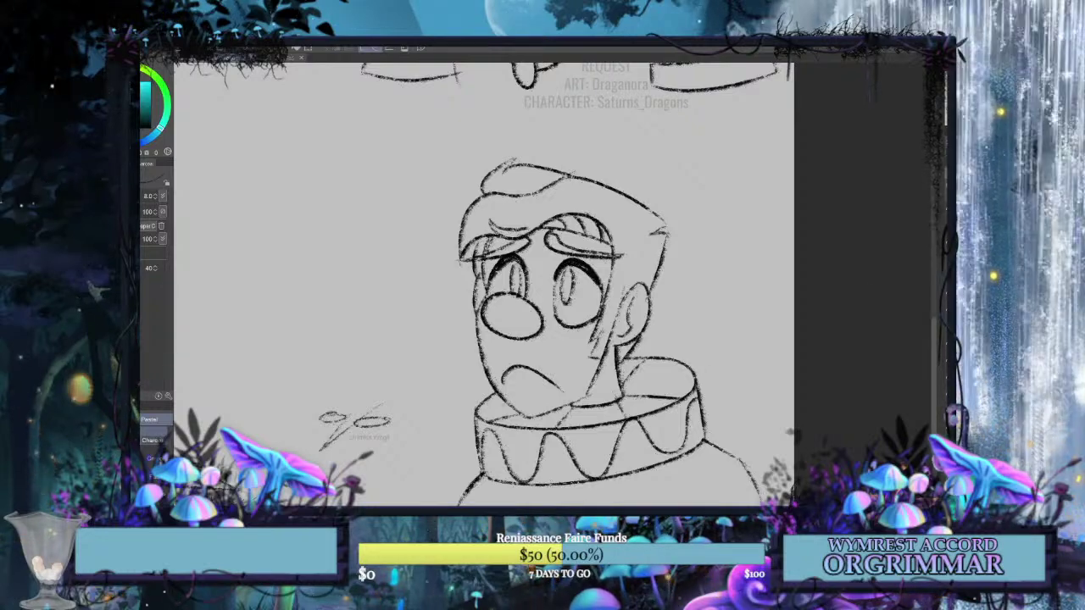
{"action": "left_click_drag", "start_coordinate": [151, 138], "coordinate": [153, 140]}
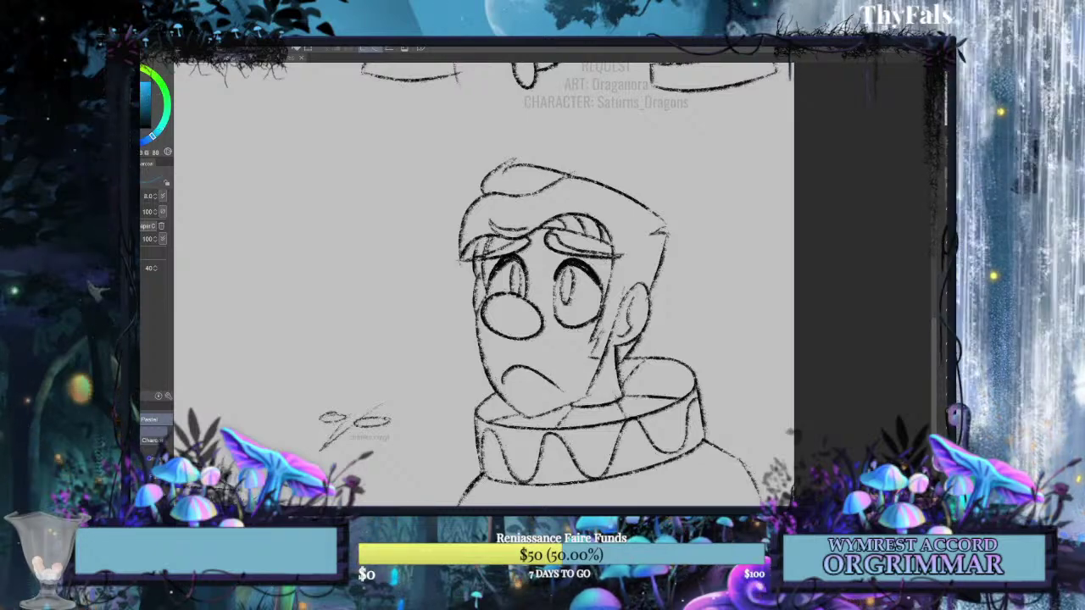
{"action": "left_click", "coordinate": [154, 459]}
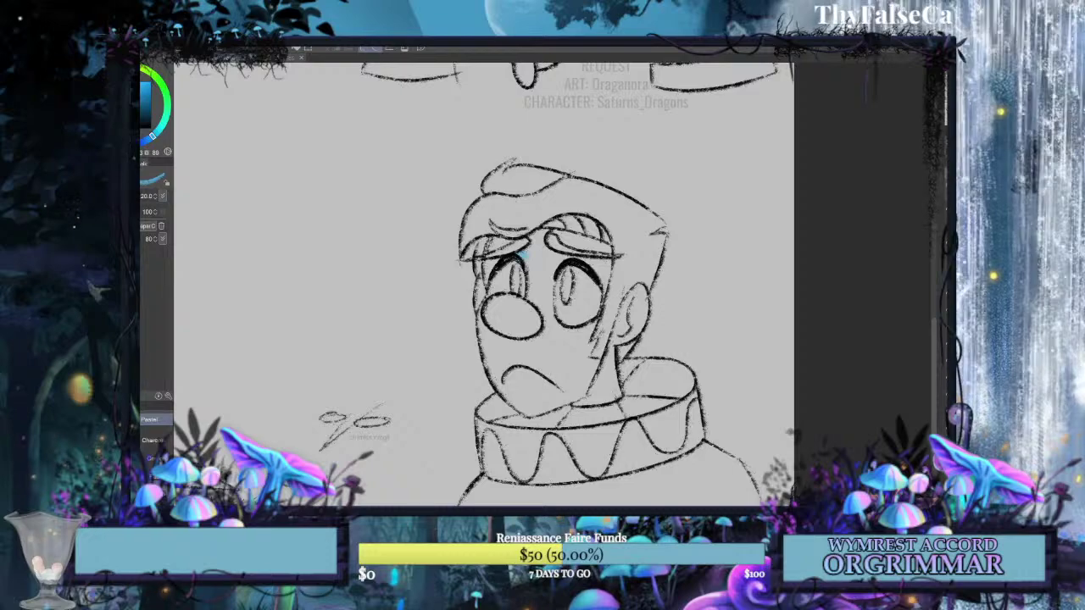
{"action": "left_click_drag", "start_coordinate": [585, 325], "coordinate": [579, 340]}
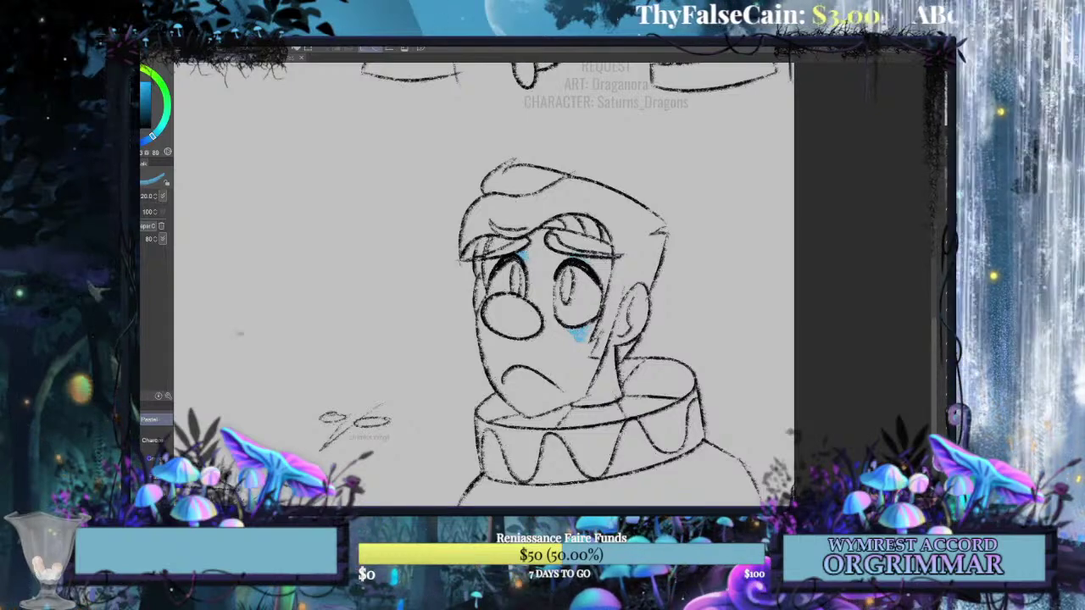
Paint round red blush on both of the clown's cheeks and fade the makeup colours.
{"action": "left_click", "coordinate": [97, 87]}
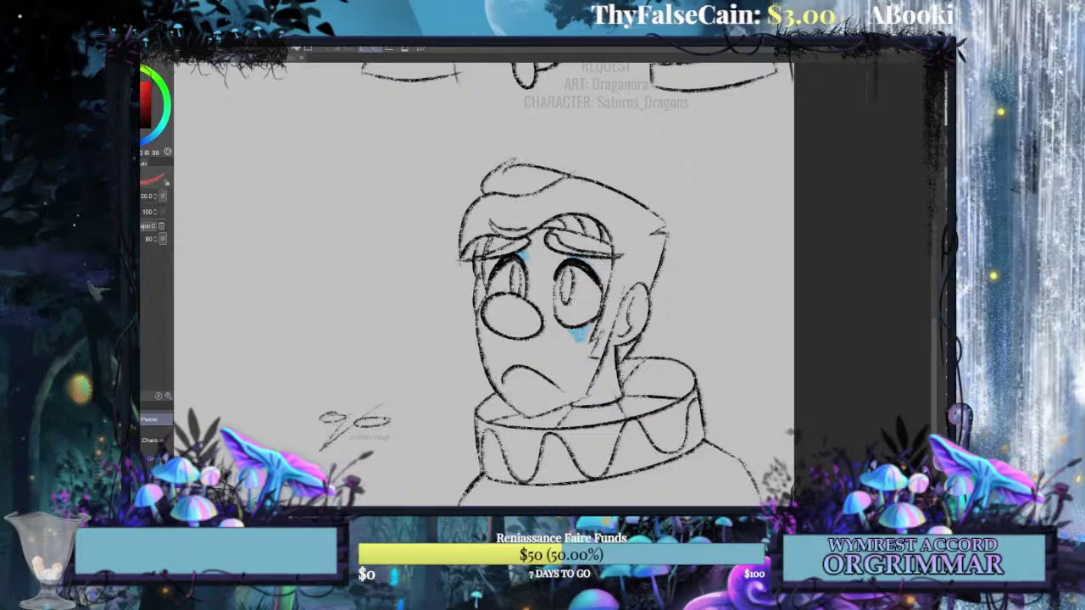
{"action": "mouse_move", "coordinate": [588, 348]}
{"action": "left_mouse_down"}
{"action": "mouse_move", "coordinate": [591, 358]}
{"action": "mouse_move", "coordinate": [595, 346]}
{"action": "left_mouse_up"}
{"action": "key", "text": "ctrl+z"}
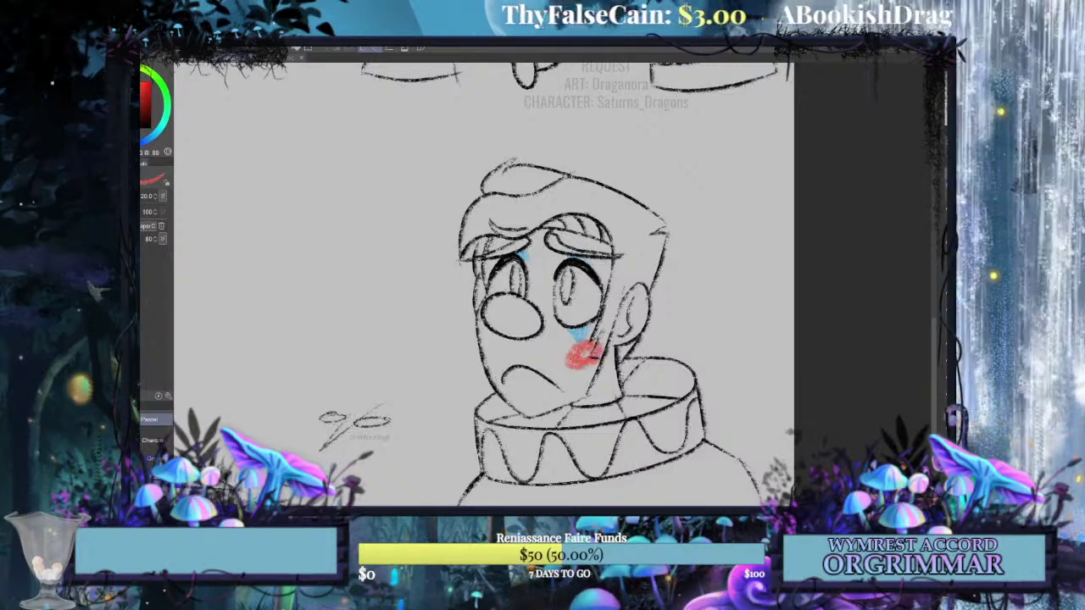
{"action": "mouse_move", "coordinate": [471, 339]}
{"action": "left_mouse_down"}
{"action": "mouse_move", "coordinate": [444, 331]}
{"action": "mouse_move", "coordinate": [465, 309]}
{"action": "mouse_move", "coordinate": [474, 349]}
{"action": "left_mouse_up"}
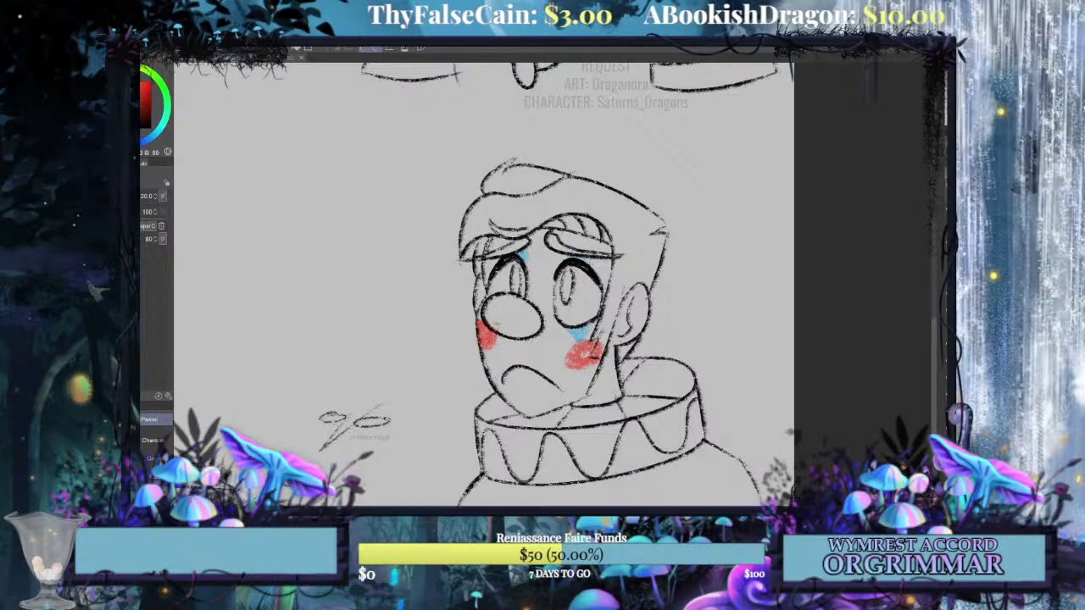
{"action": "key", "text": "c"}
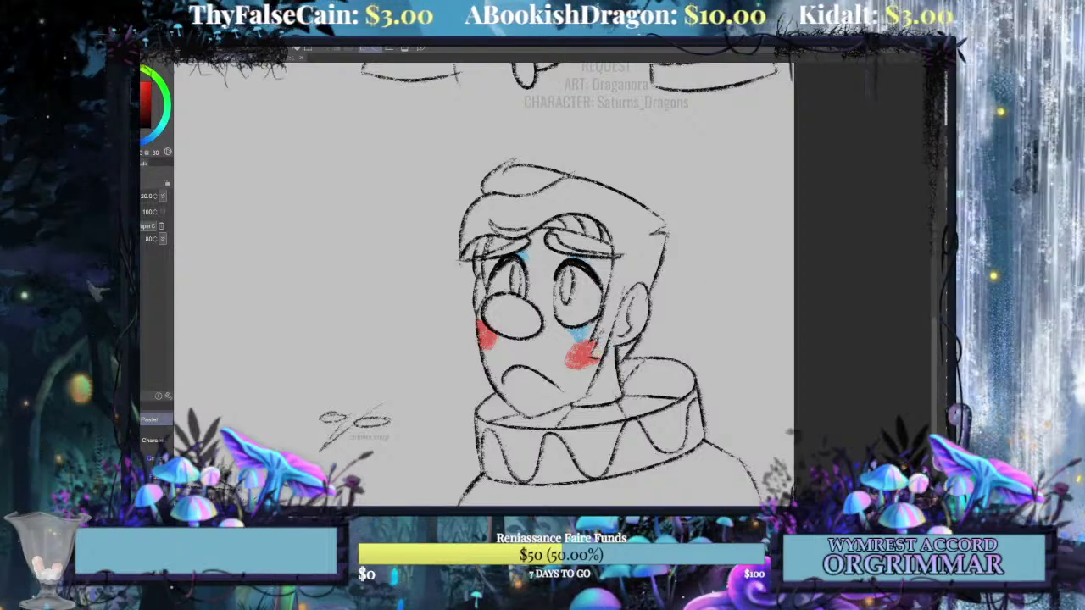
{"action": "key", "text": "ctrl+z"}
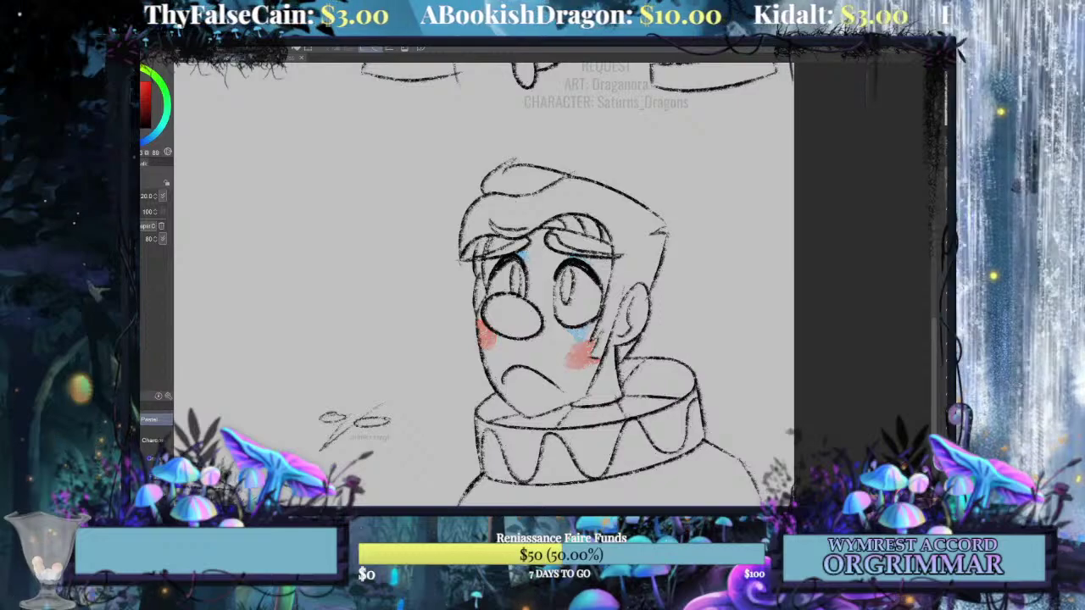
Enlarge the clown sketch to 104% and shift it slightly up and to the left on the page.
{"action": "key", "text": "ctrl+0"}
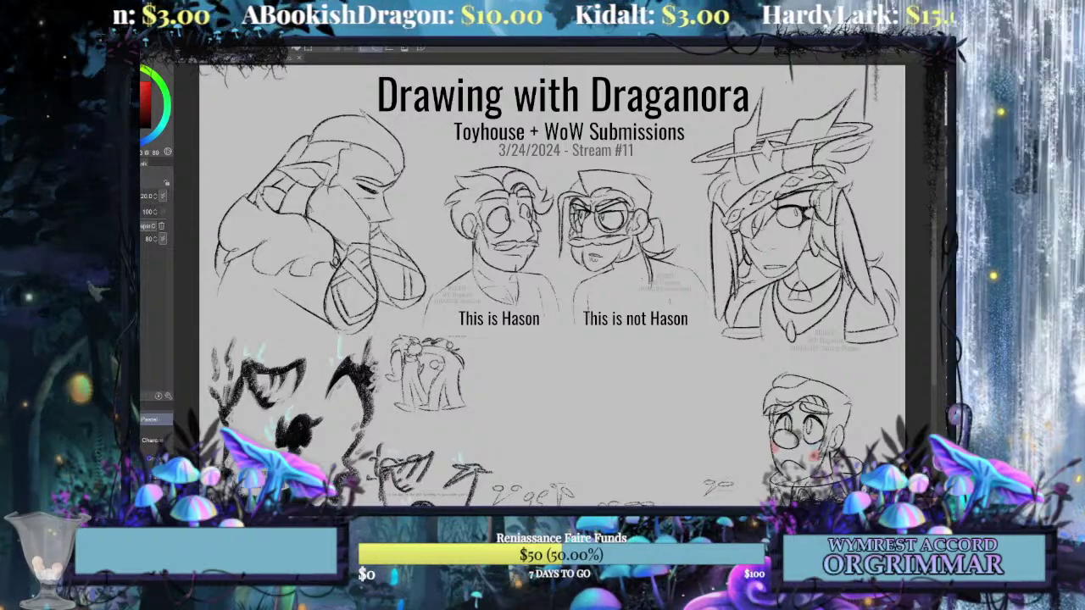
{"action": "key", "text": "ctrl+t"}
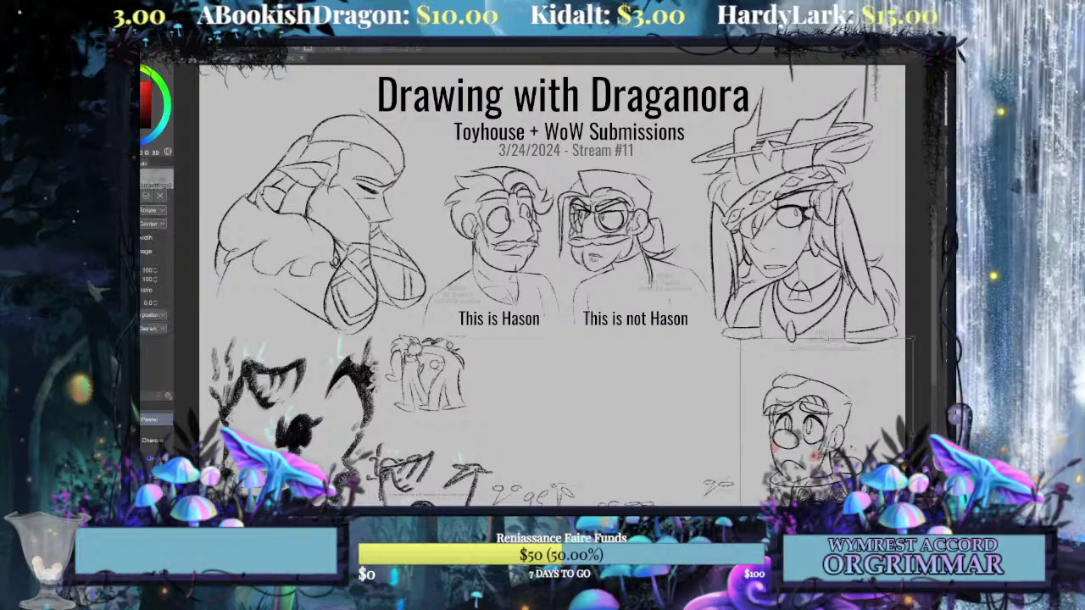
{"action": "mouse_move", "coordinate": [815, 449]}
{"action": "left_mouse_down"}
{"action": "mouse_move", "coordinate": [815, 436]}
{"action": "mouse_move", "coordinate": [858, 447]}
{"action": "left_mouse_up"}
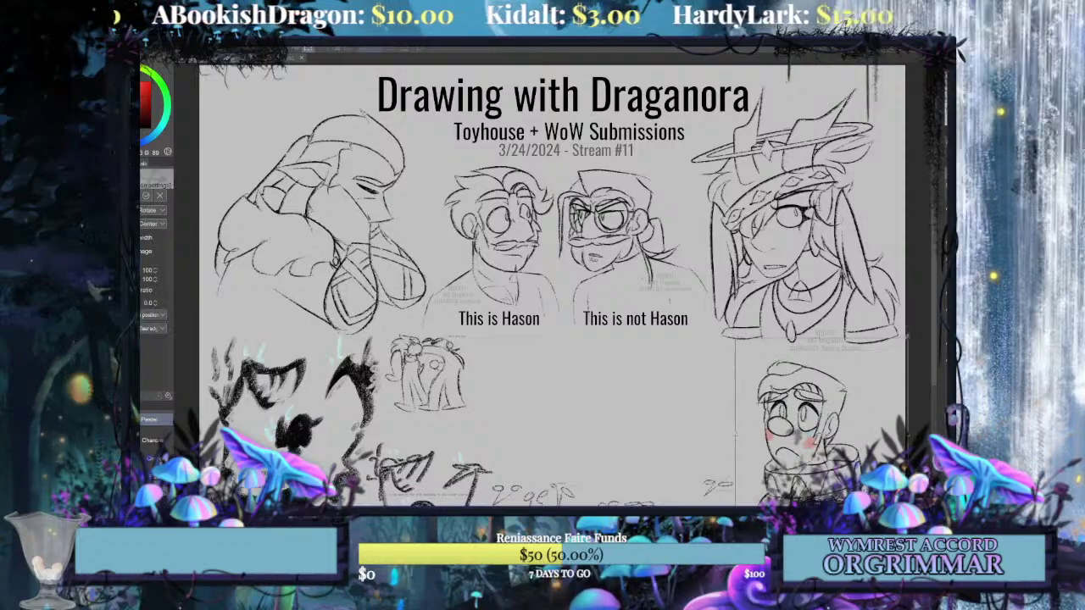
{"action": "left_click_drag", "start_coordinate": [907, 336], "coordinate": [912, 333]}
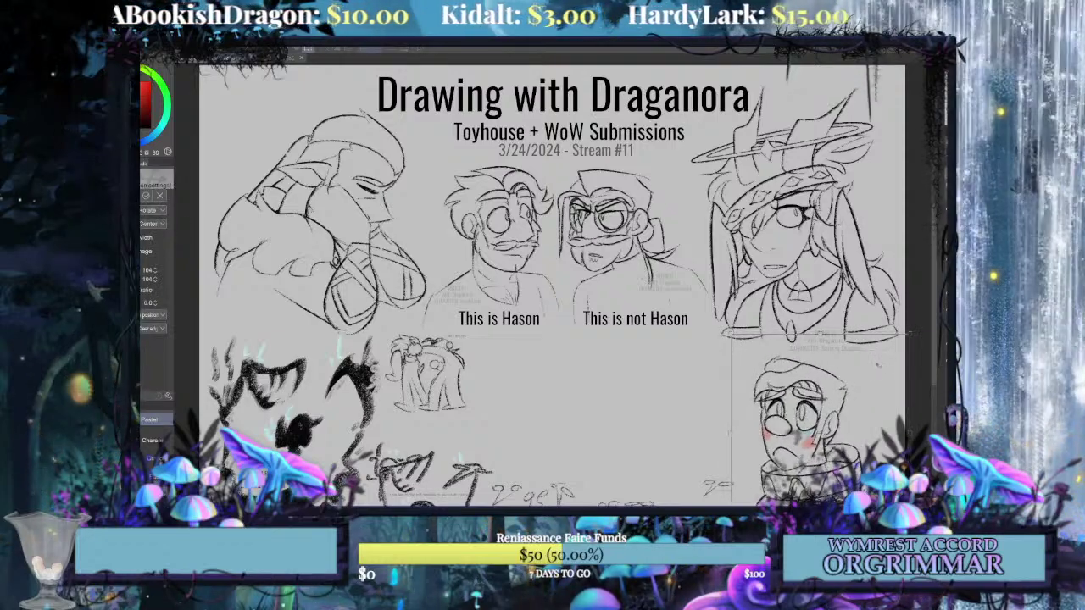
{"action": "key", "text": "Return"}
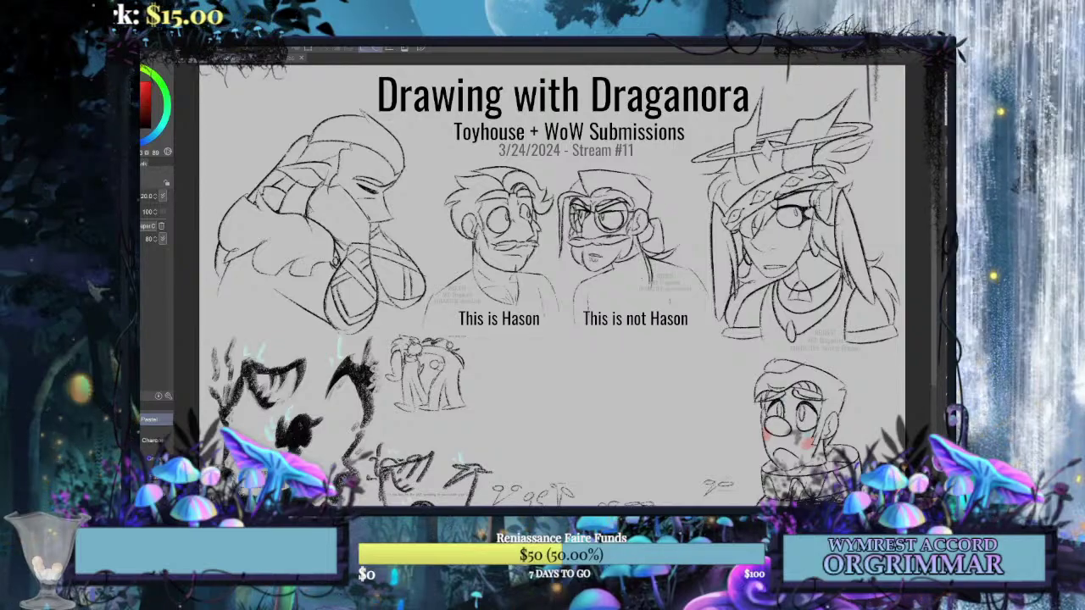
Sketch two rounded ears and a pointed snout in the empty space below the two Hason captions with a size 8 brush.
{"action": "left_click", "coordinate": [153, 439]}
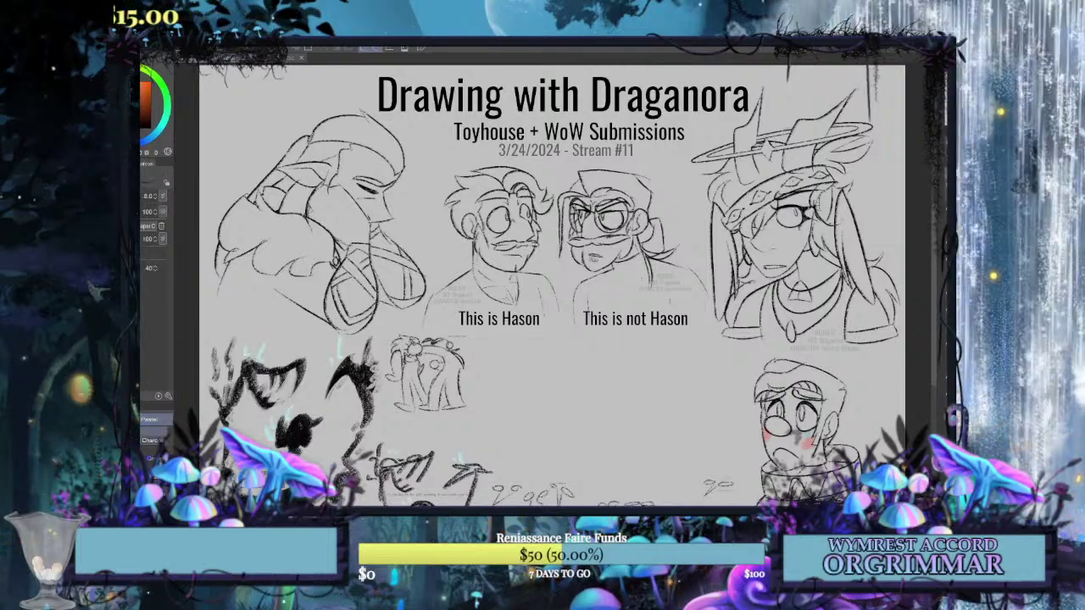
{"action": "key", "text": "ctrl+plus"}
{"action": "key", "text": "ctrl+plus"}
{"action": "key", "text": "ctrl+plus"}
{"action": "key", "text": "ctrl+plus"}
{"action": "mouse_move", "coordinate": [763, 424]}
{"action": "left_mouse_down"}
{"action": "mouse_move", "coordinate": [851, 224]}
{"action": "mouse_move", "coordinate": [428, 146]}
{"action": "mouse_move", "coordinate": [487, 115]}
{"action": "mouse_move", "coordinate": [219, 253]}
{"action": "mouse_move", "coordinate": [643, 157]}
{"action": "mouse_move", "coordinate": [948, 167]}
{"action": "mouse_move", "coordinate": [792, 242]}
{"action": "mouse_move", "coordinate": [712, 145]}
{"action": "left_mouse_up"}
{"action": "scroll", "coordinate": [553, 295], "scroll_direction": "up", "scroll_amount": 1}
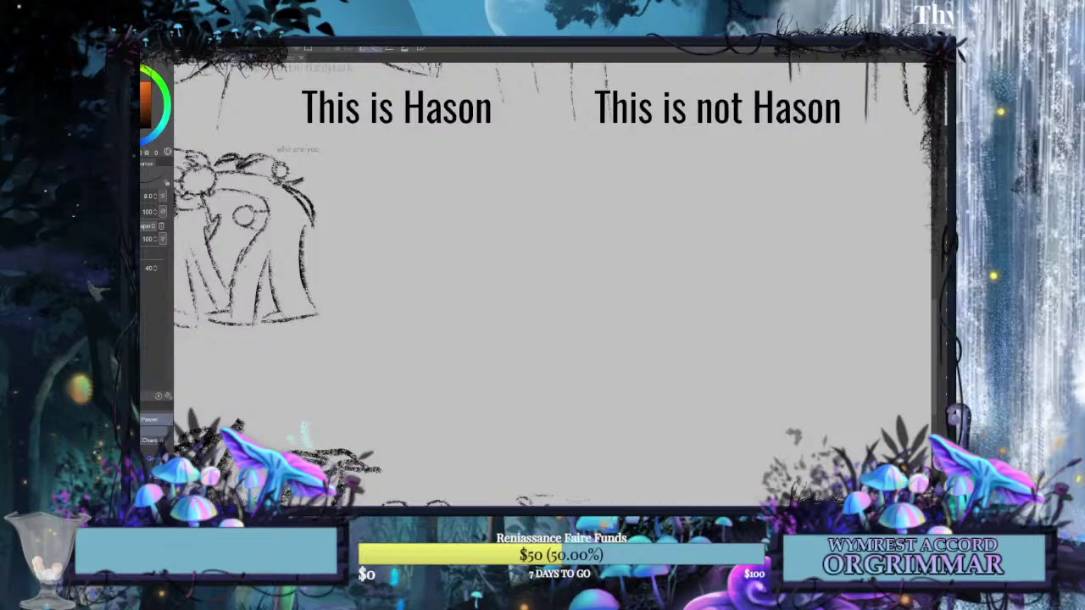
{"action": "mouse_move", "coordinate": [483, 210]}
{"action": "left_mouse_down"}
{"action": "mouse_move", "coordinate": [426, 175]}
{"action": "mouse_move", "coordinate": [469, 219]}
{"action": "mouse_move", "coordinate": [414, 192]}
{"action": "mouse_move", "coordinate": [458, 224]}
{"action": "left_mouse_up"}
{"action": "key", "text": "ctrl+z"}
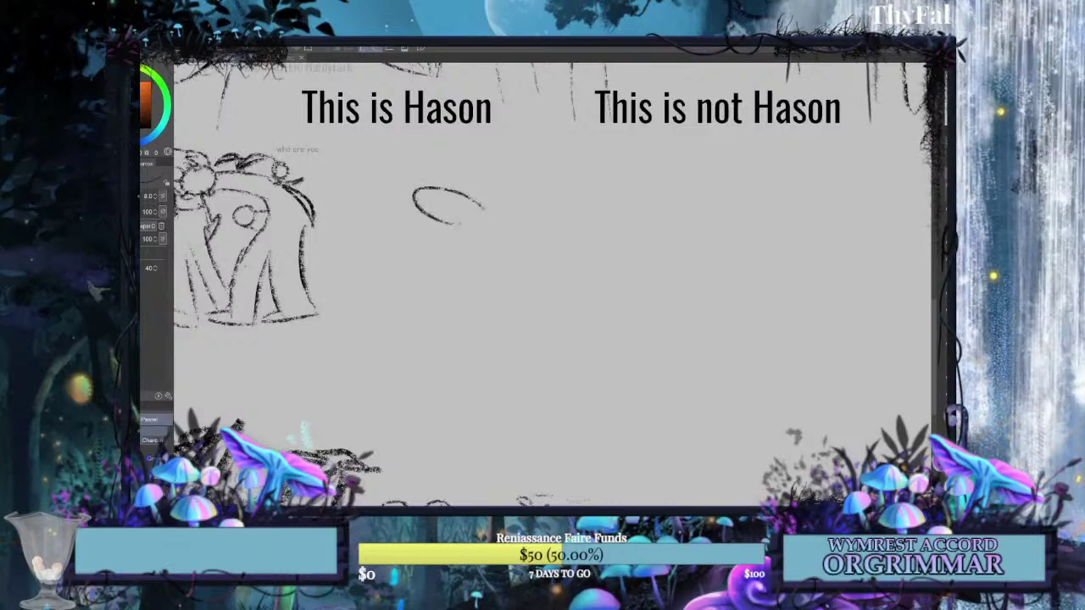
{"action": "mouse_move", "coordinate": [524, 209]}
{"action": "left_mouse_down"}
{"action": "mouse_move", "coordinate": [497, 177]}
{"action": "mouse_move", "coordinate": [479, 179]}
{"action": "mouse_move", "coordinate": [491, 207]}
{"action": "mouse_move", "coordinate": [570, 227]}
{"action": "left_mouse_up"}
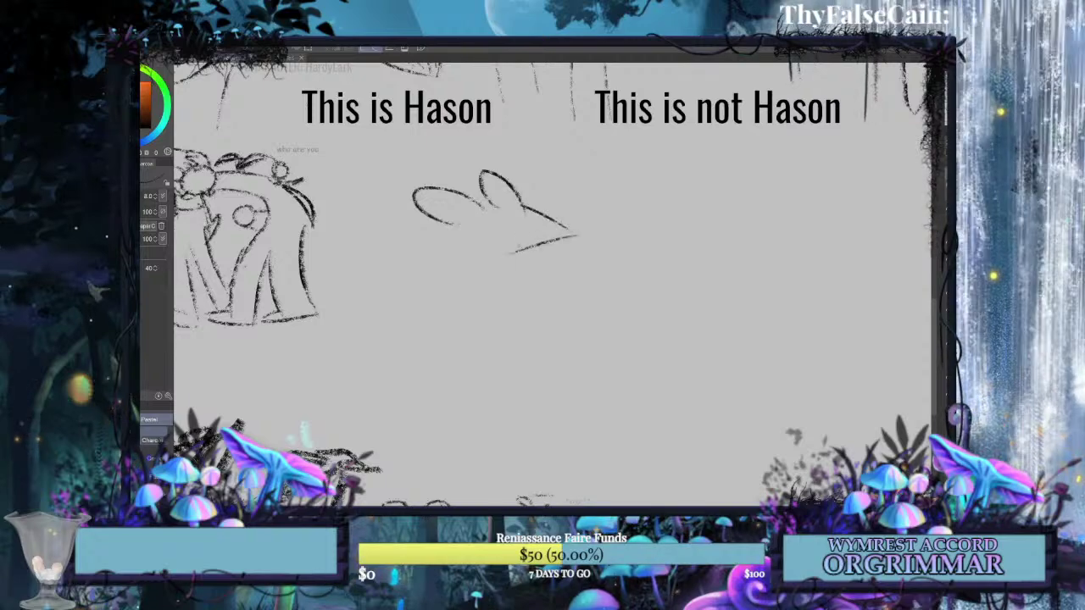
{"action": "key", "text": "ctrl+z"}
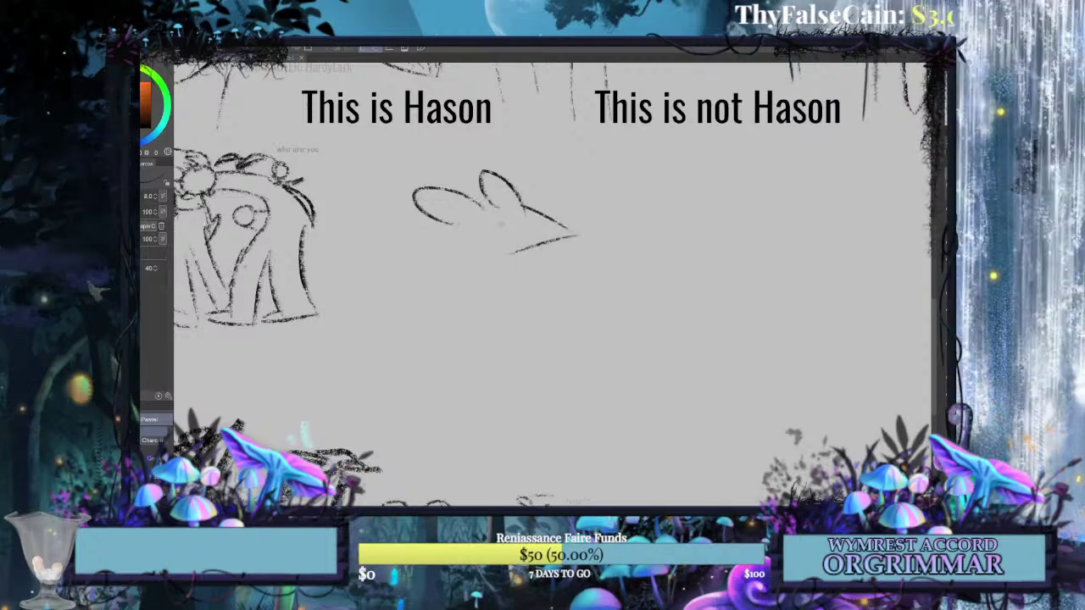
Draw the long-nosed creature's eye, upright body, legs with small feet and a tapering tail.
{"action": "mouse_move", "coordinate": [483, 223]}
{"action": "left_mouse_down"}
{"action": "mouse_move", "coordinate": [453, 268]}
{"action": "mouse_move", "coordinate": [448, 309]}
{"action": "left_mouse_up"}
{"action": "mouse_move", "coordinate": [520, 258]}
{"action": "left_mouse_down"}
{"action": "mouse_move", "coordinate": [507, 321]}
{"action": "mouse_move", "coordinate": [521, 330]}
{"action": "mouse_move", "coordinate": [532, 371]}
{"action": "left_mouse_up"}
{"action": "key", "text": "ctrl+z"}
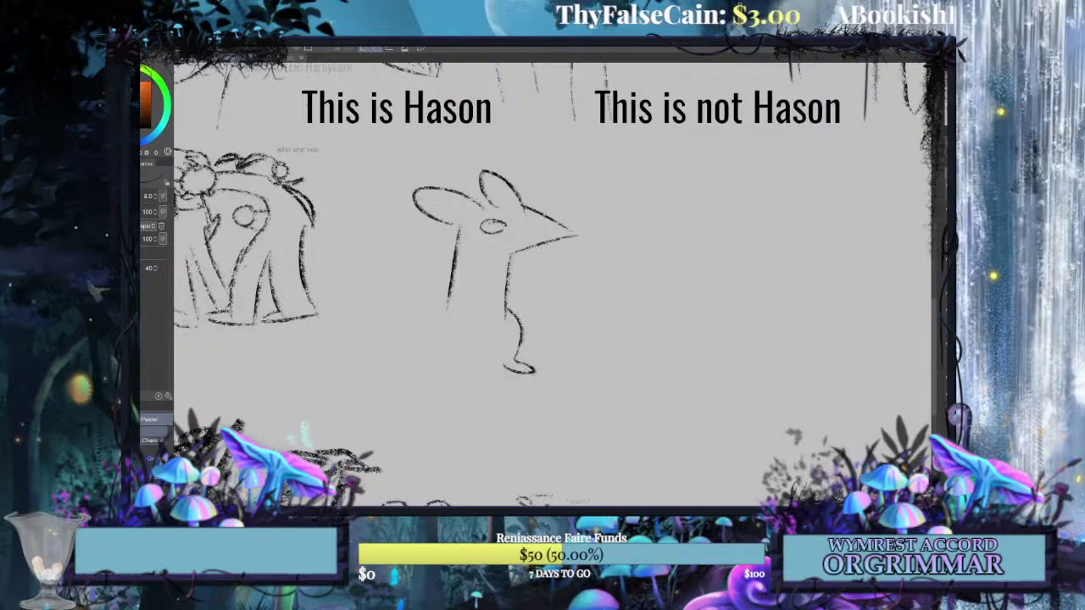
{"action": "left_click_drag", "start_coordinate": [448, 312], "coordinate": [346, 357]}
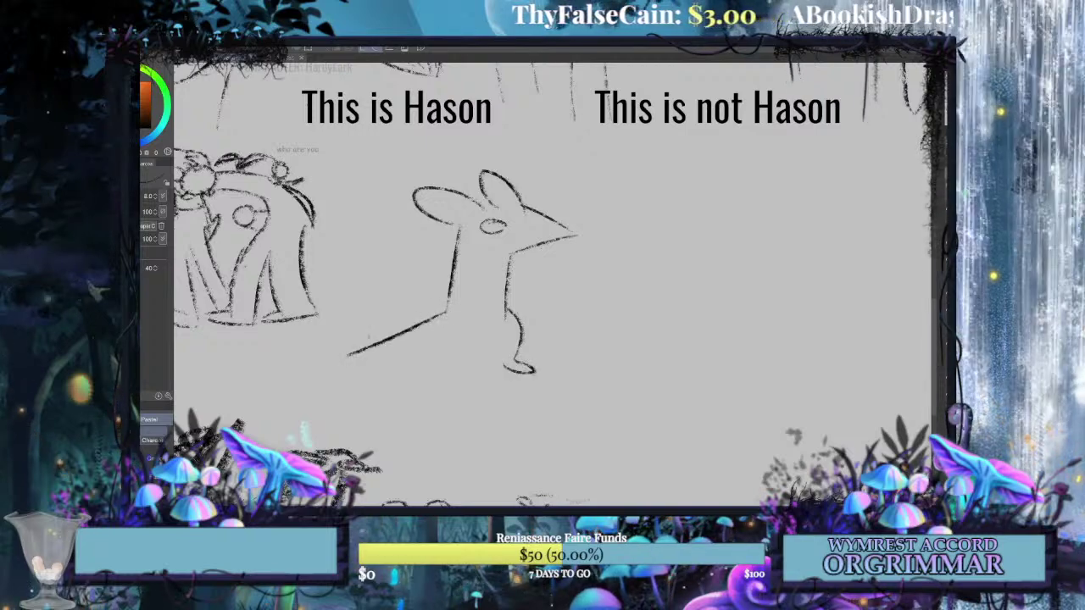
{"action": "key", "text": "ctrl+z"}
{"action": "left_click_drag", "start_coordinate": [442, 313], "coordinate": [329, 368]}
{"action": "key", "text": "ctrl+z"}
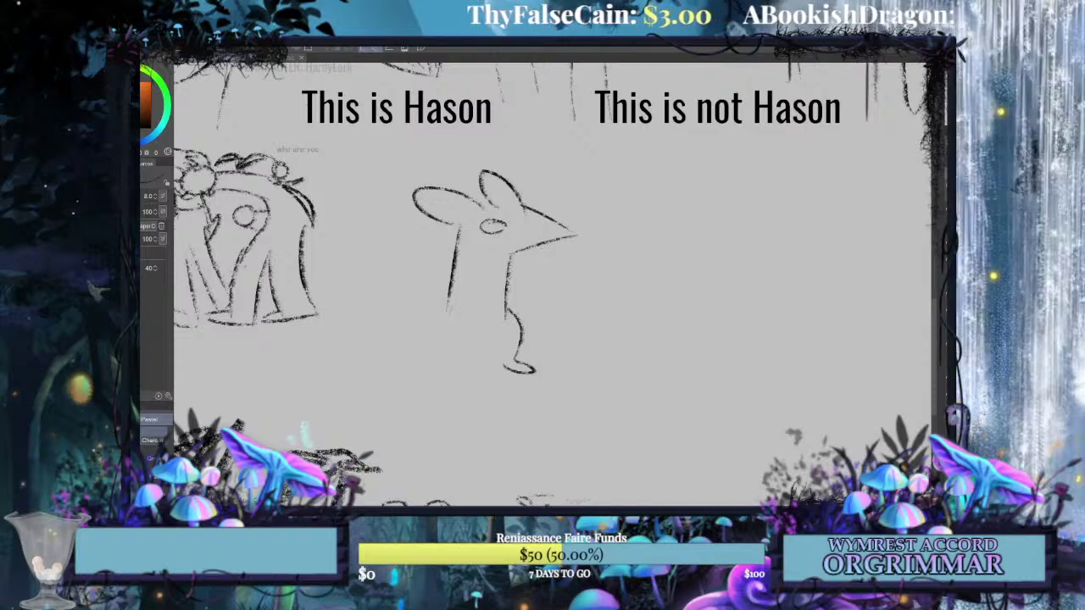
{"action": "mouse_move", "coordinate": [444, 312]}
{"action": "left_mouse_down"}
{"action": "mouse_move", "coordinate": [340, 356]}
{"action": "mouse_move", "coordinate": [455, 357]}
{"action": "mouse_move", "coordinate": [482, 346]}
{"action": "mouse_move", "coordinate": [459, 373]}
{"action": "mouse_move", "coordinate": [437, 364]}
{"action": "left_mouse_up"}
{"action": "key", "text": "ctrl+z"}
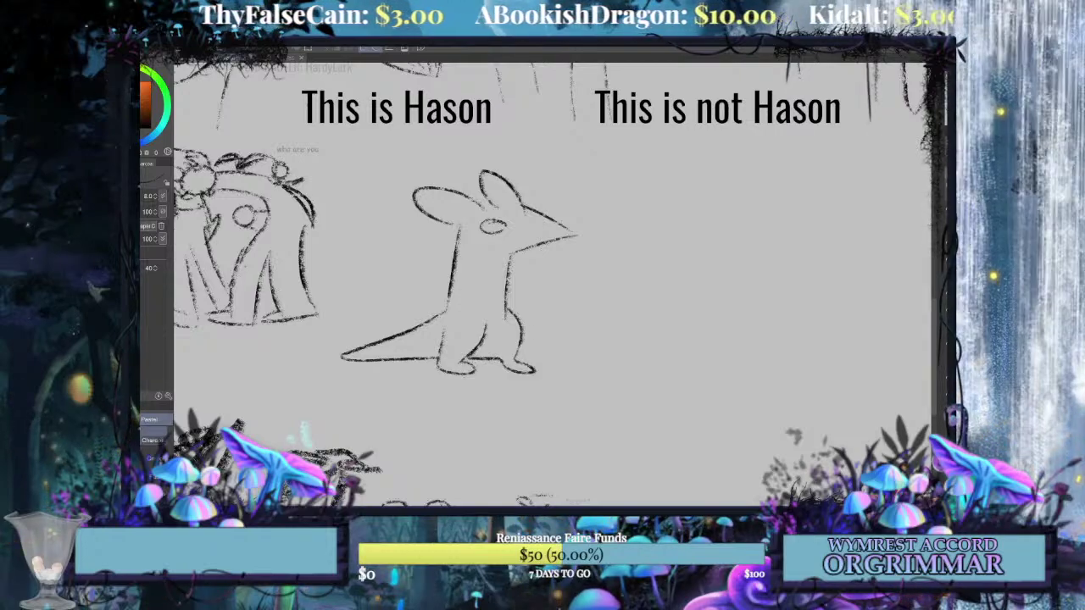
Try tilting the long-nosed creature slightly counterclockwise and delete the sketch.
{"action": "key", "text": "ctrl+t"}
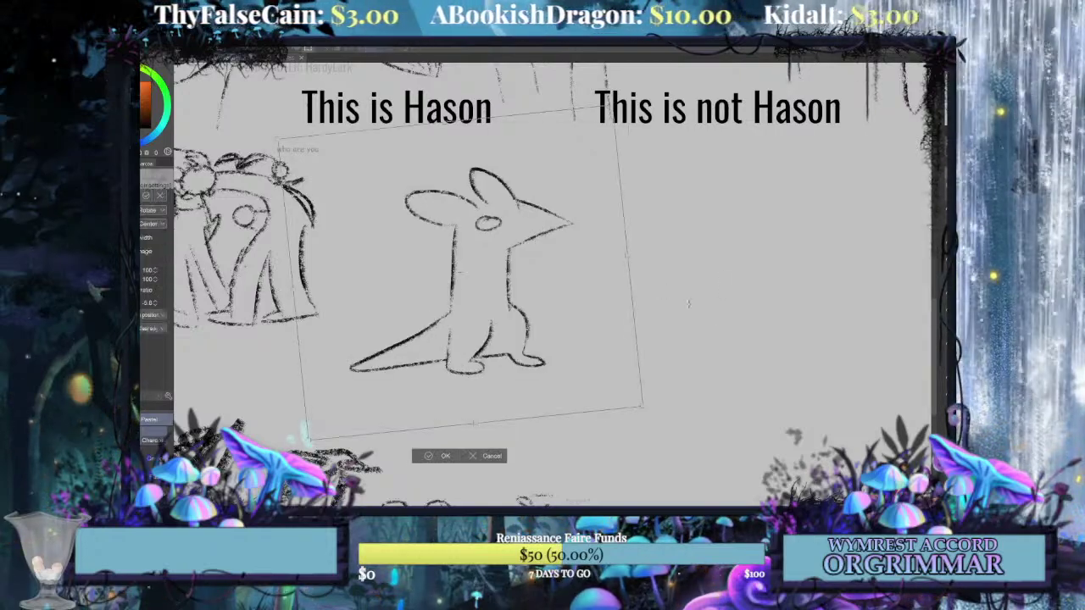
{"action": "mouse_move", "coordinate": [505, 376]}
{"action": "left_mouse_down"}
{"action": "mouse_move", "coordinate": [482, 379]}
{"action": "mouse_move", "coordinate": [512, 376]}
{"action": "left_mouse_up"}
{"action": "left_click", "coordinate": [428, 468]}
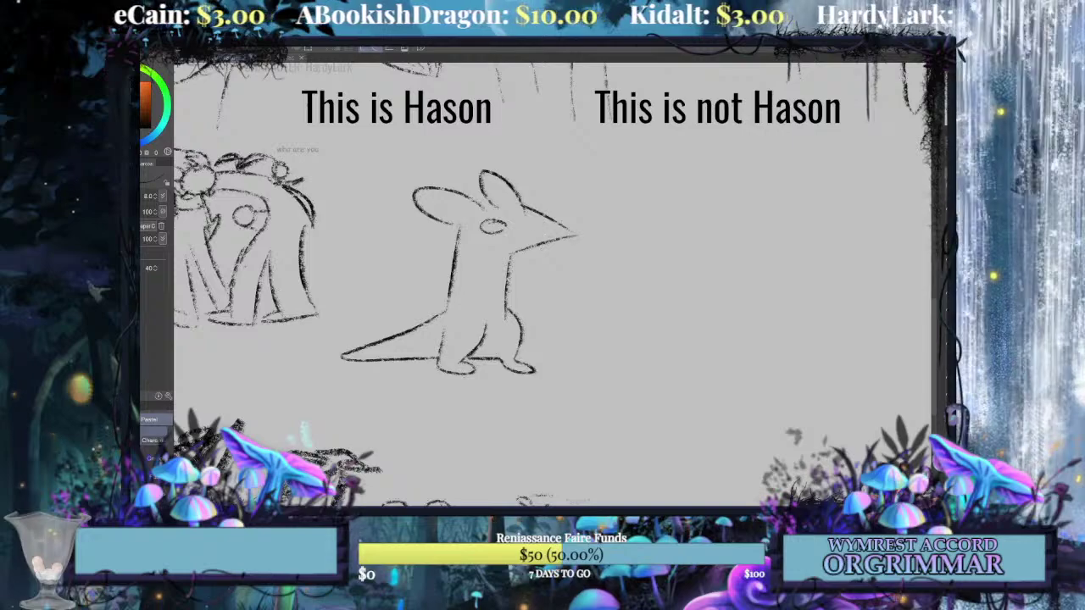
{"action": "key", "text": "Delete"}
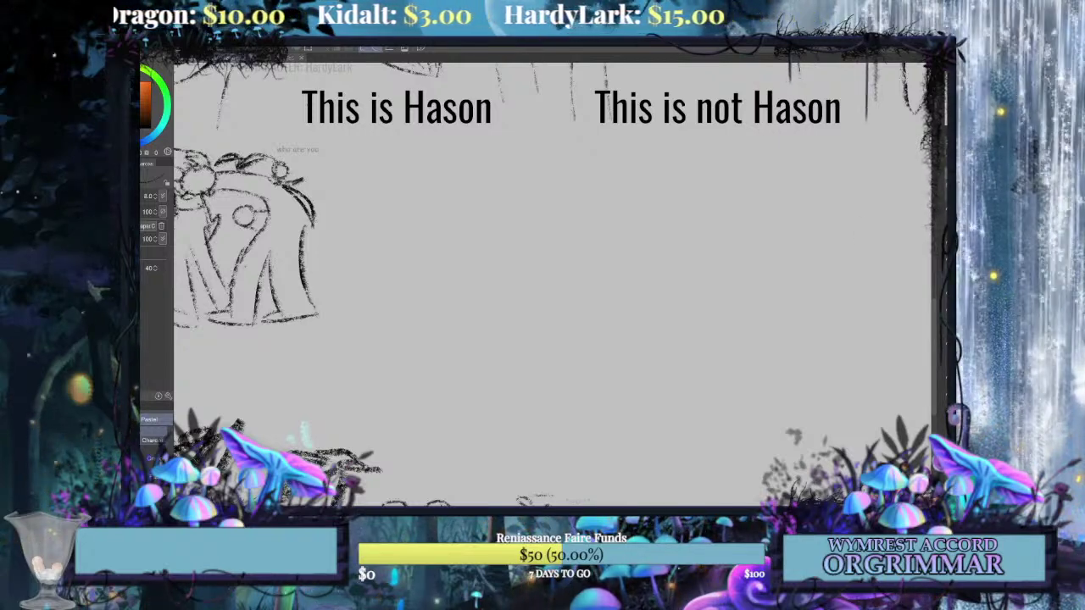
{"action": "key", "text": "ctrl+0"}
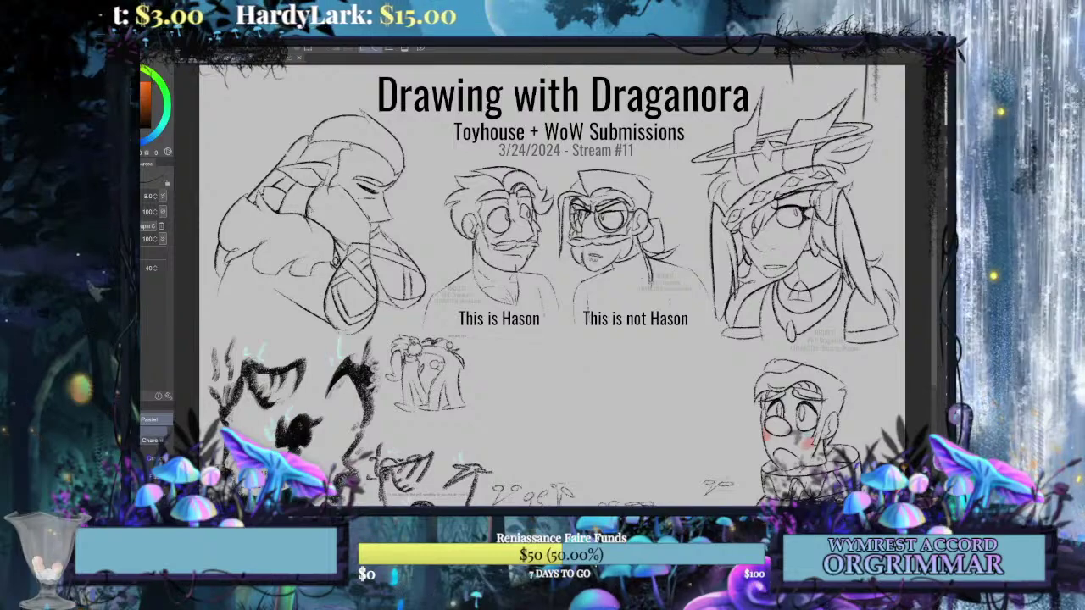
{"action": "key", "text": "ctrl+plus"}
{"action": "key", "text": "ctrl+plus"}
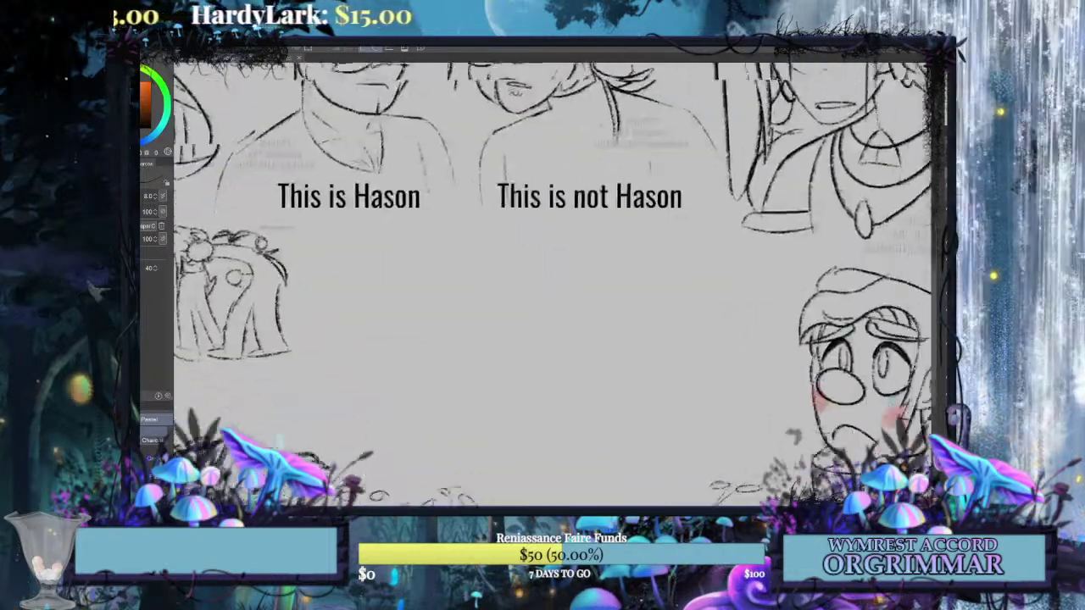